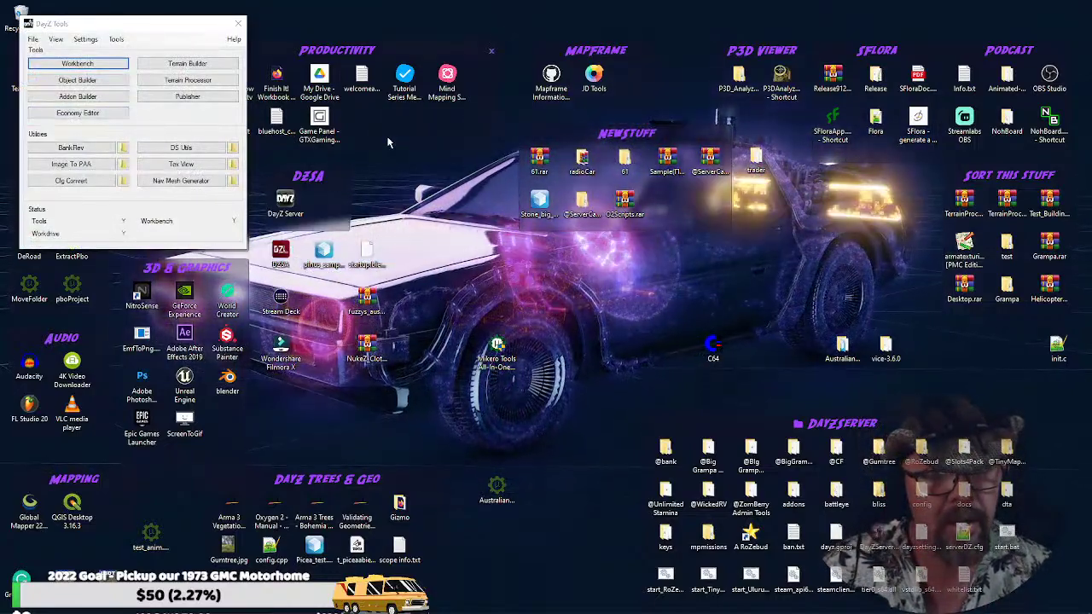
Launch Object Builder from DayZ Tools, minimise its window and close the DayZ Tools launcher
left_click(85, 39)
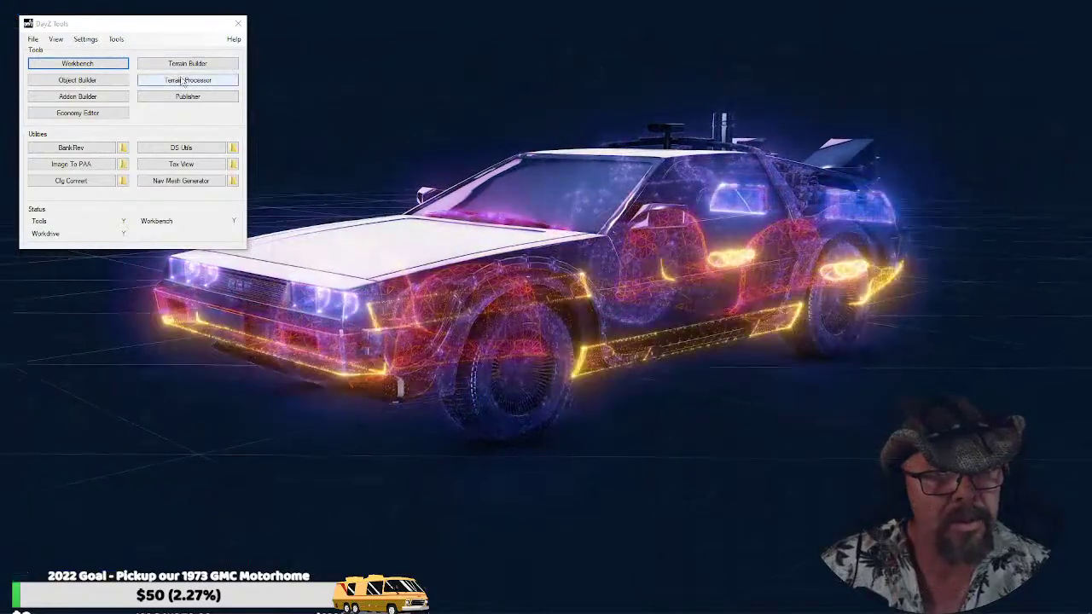
left_click(64, 85)
left_click(65, 85)
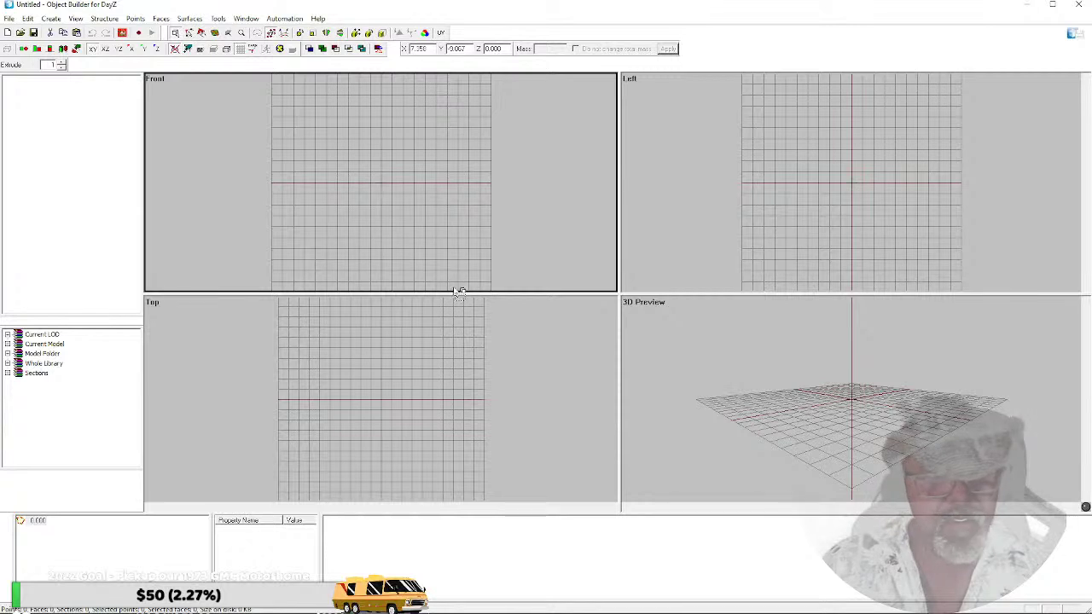
left_click(1029, 8)
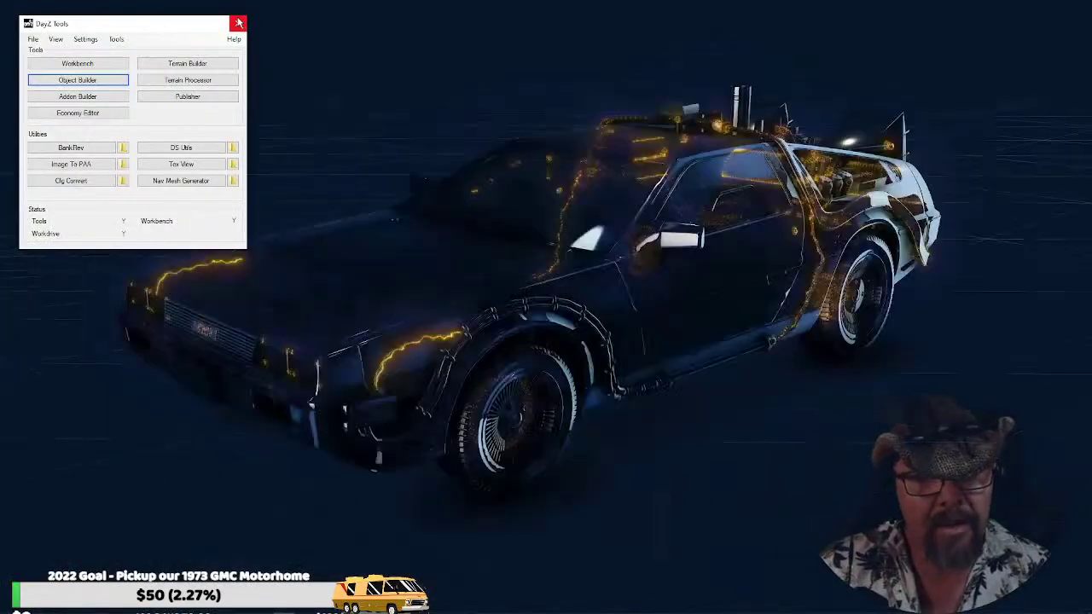
left_click(238, 23)
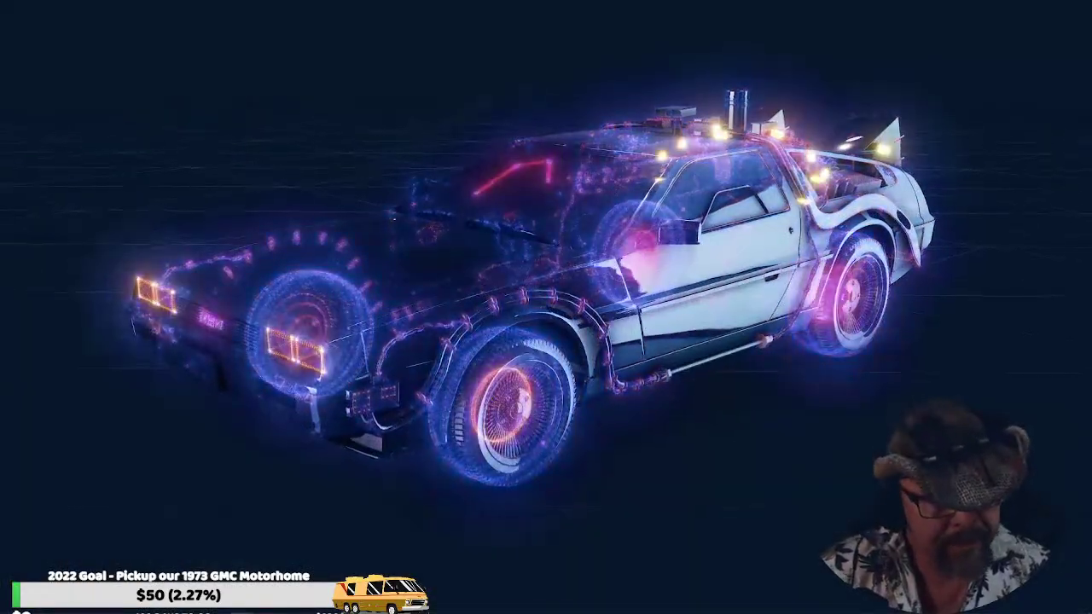
Examine the Little Shed model on its Sketchfab page in Firefox and the shared little-shed archive parts in the Discord chat
left_click(78, 609)
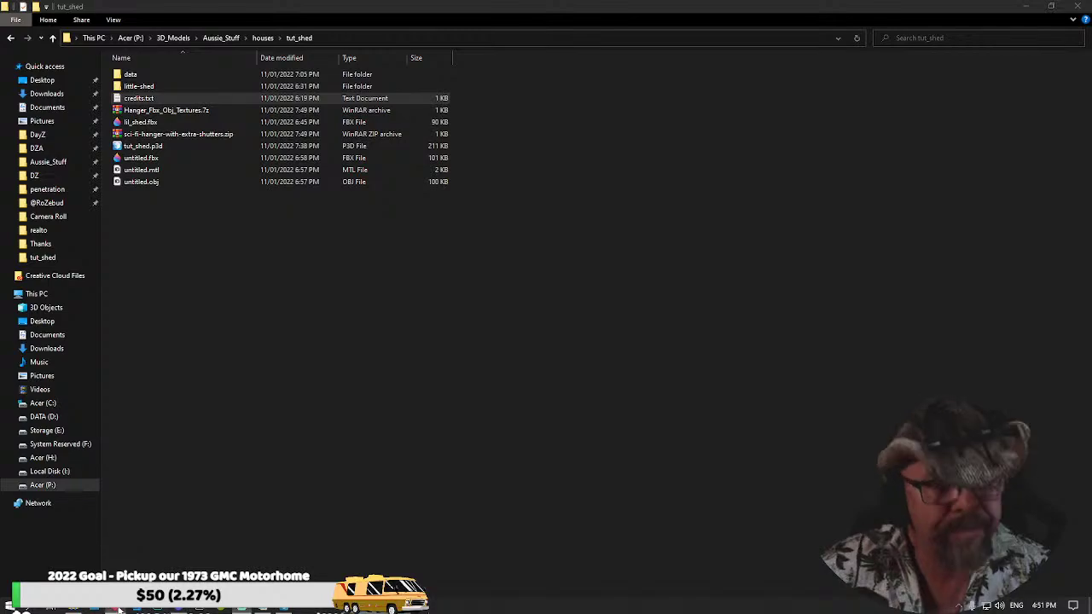
left_click(117, 610)
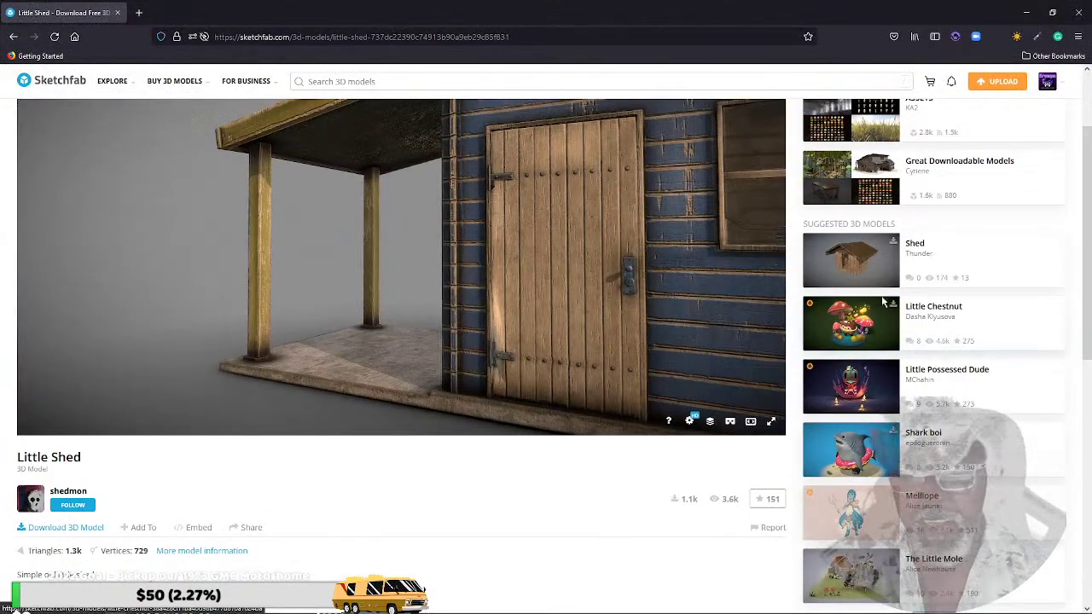
scroll(858, 301, "up", 2)
scroll(382, 325, "down", 3)
left_click_drag(445, 322, 398, 315)
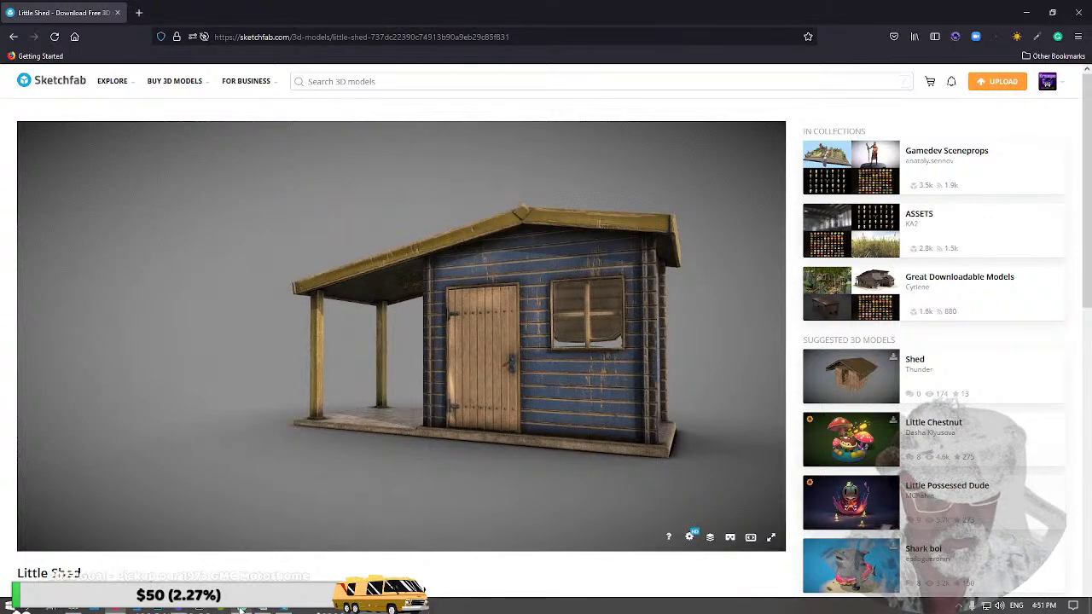
left_click(183, 608)
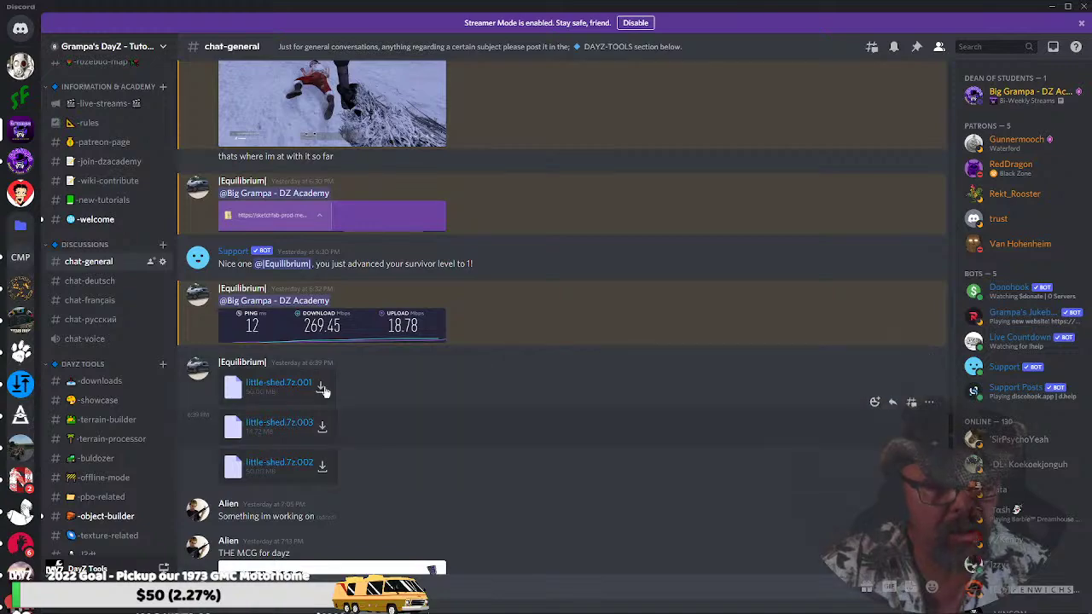
left_click(1050, 6)
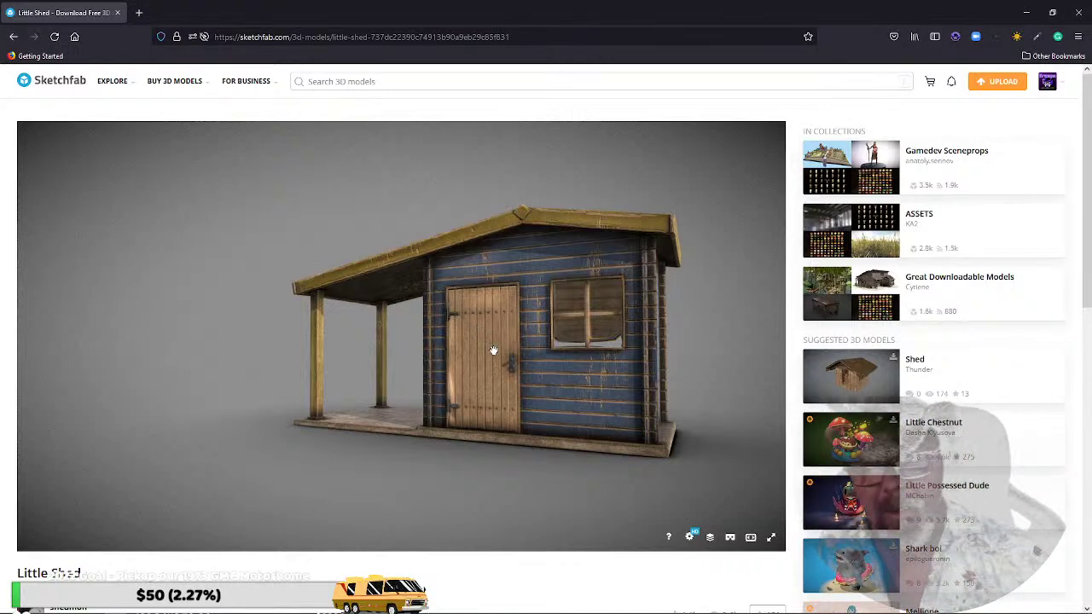
mouse_move(511, 337)
left_mouse_down()
mouse_move(574, 349)
mouse_move(500, 361)
mouse_move(409, 343)
mouse_move(523, 350)
left_mouse_up()
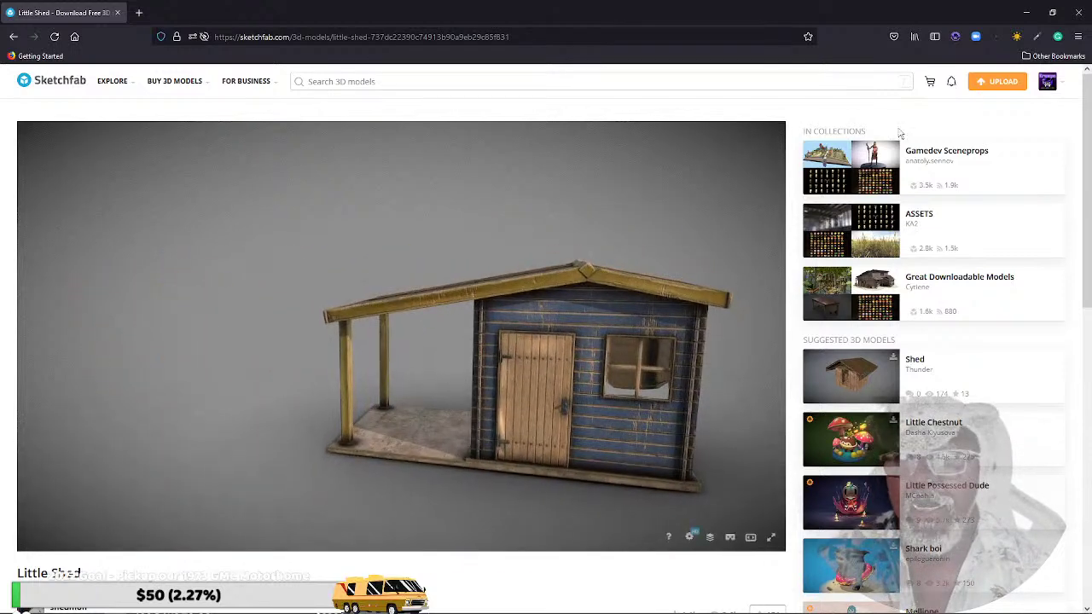
left_click(1025, 12)
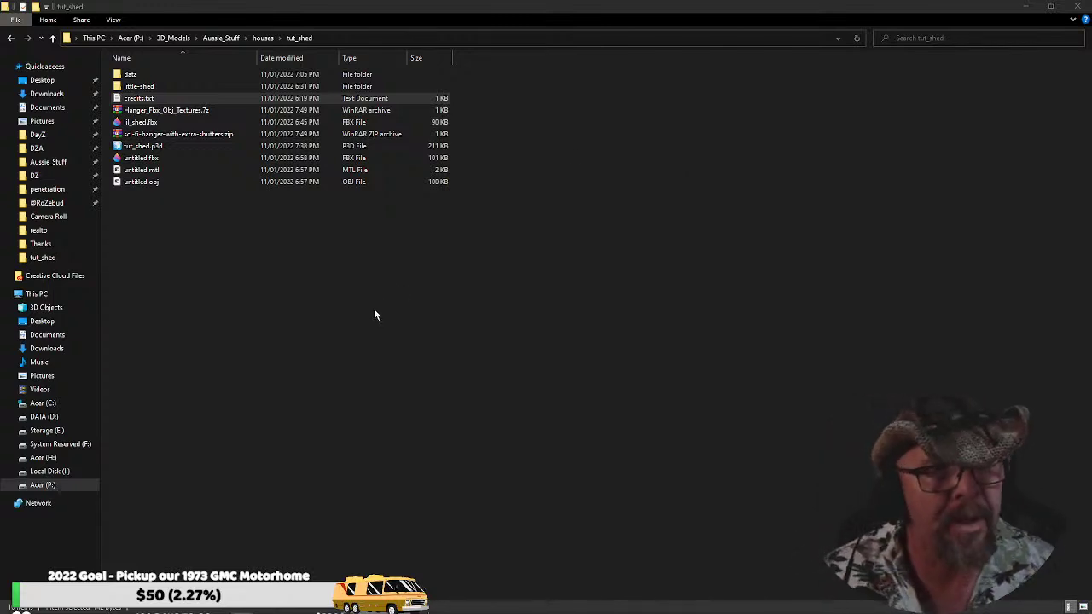
Create a folder named tut_shed inside the tut folder on the P: drive
left_click(132, 38)
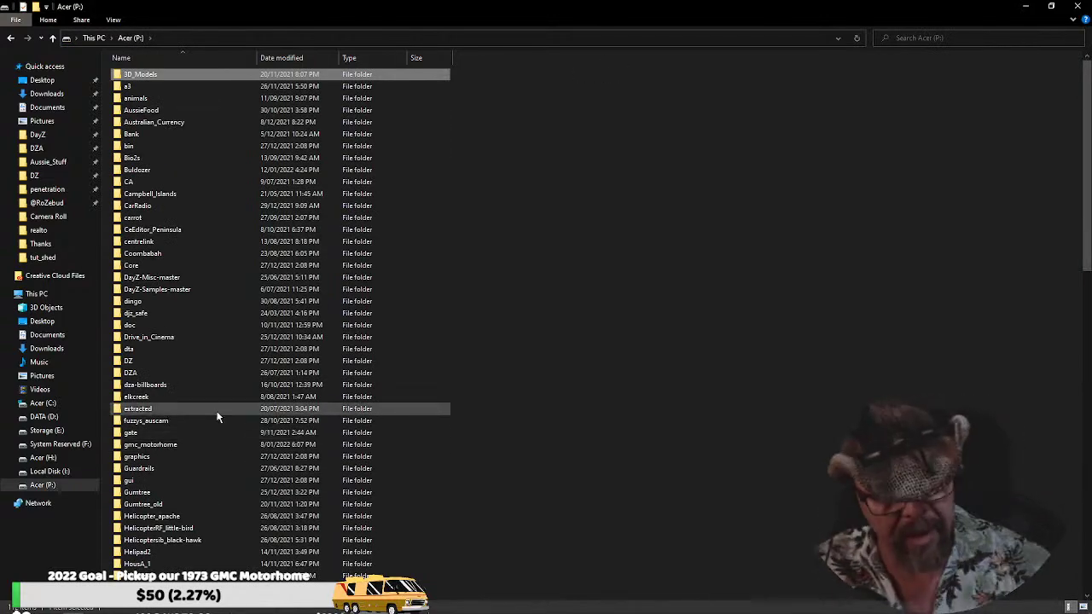
scroll(217, 416, "down", 13)
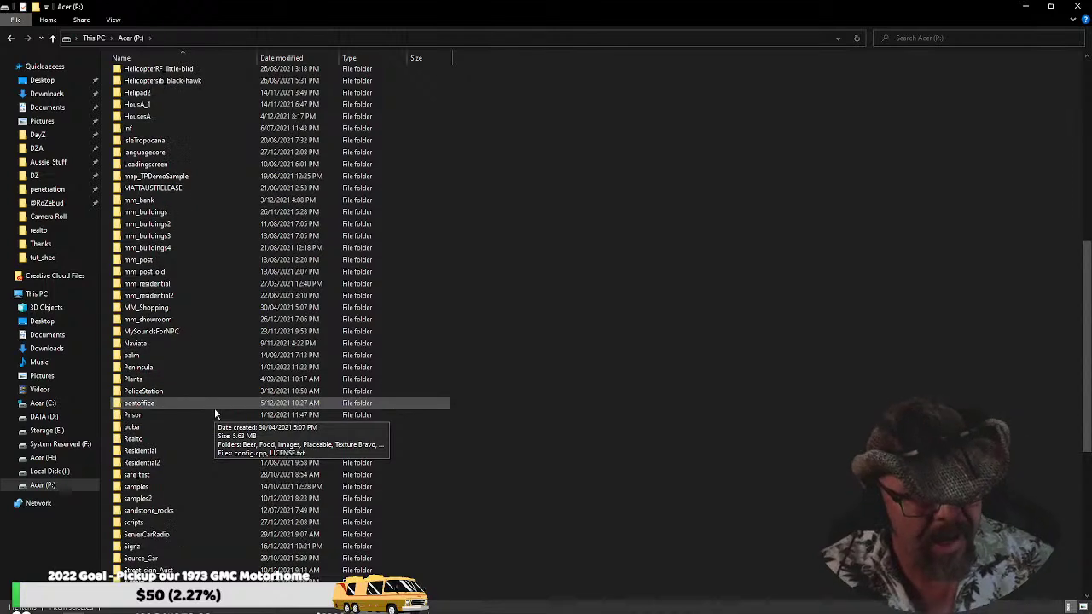
scroll(214, 411, "down", 4)
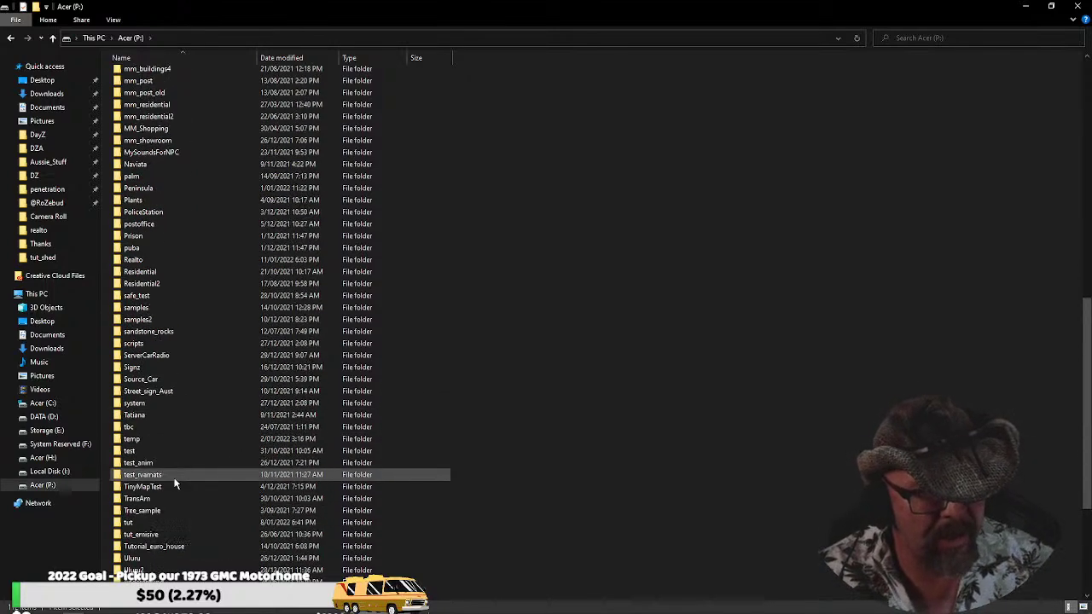
scroll(174, 485, "down", 2)
double_click(155, 487)
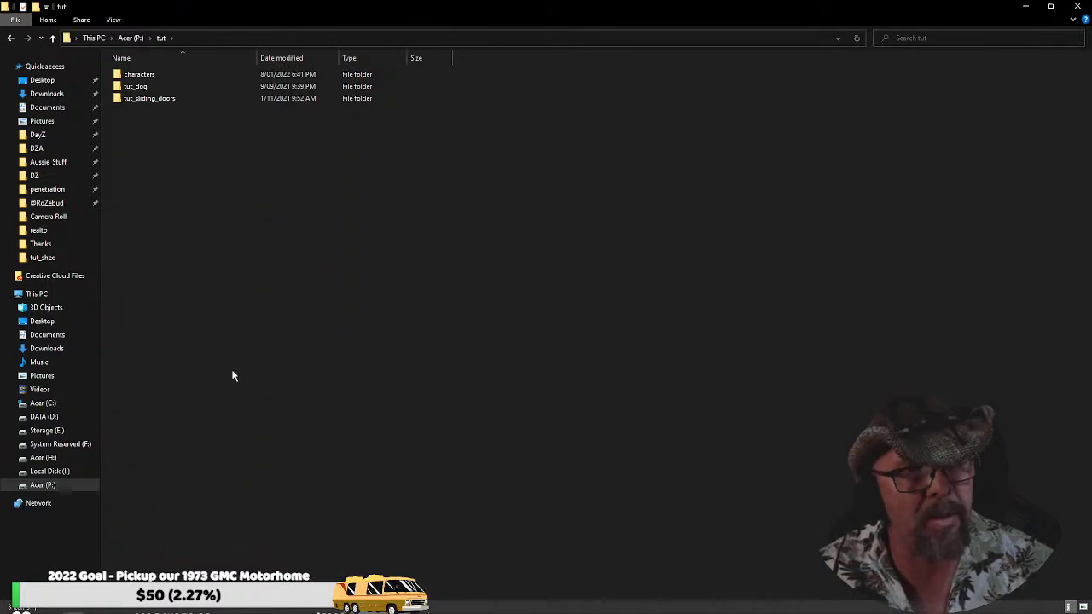
right_click(207, 246)
mouse_move(251, 384)
left_click(367, 385)
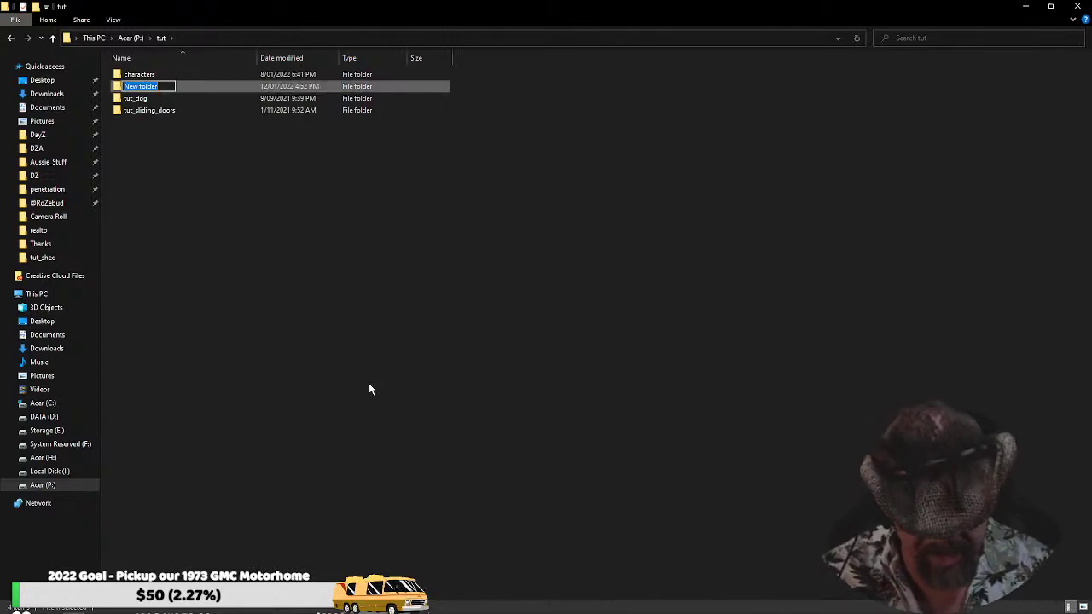
type("tutu")
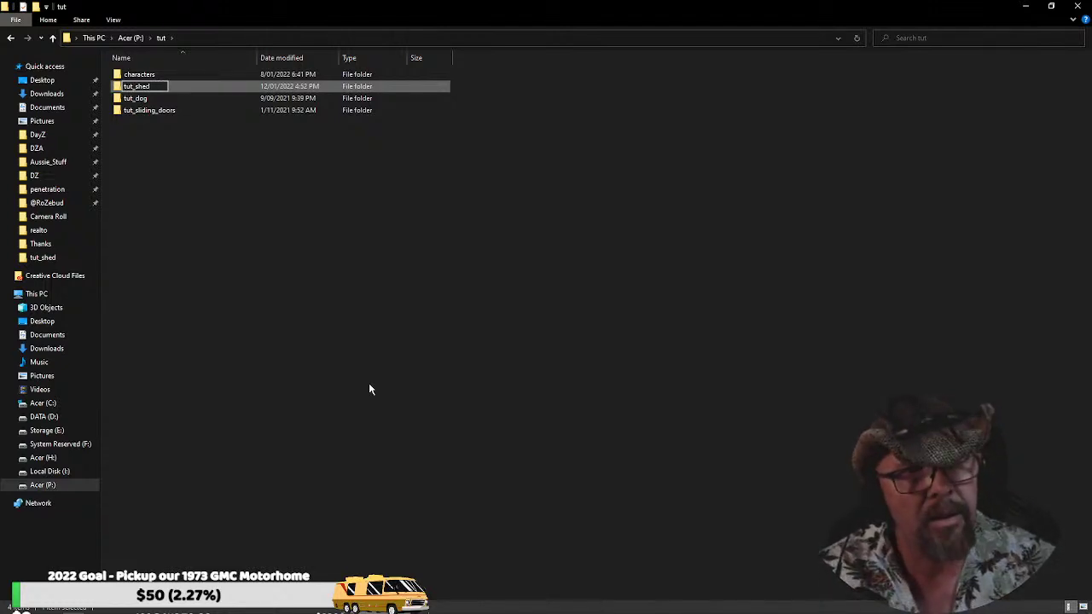
type("shed")
key("Return")
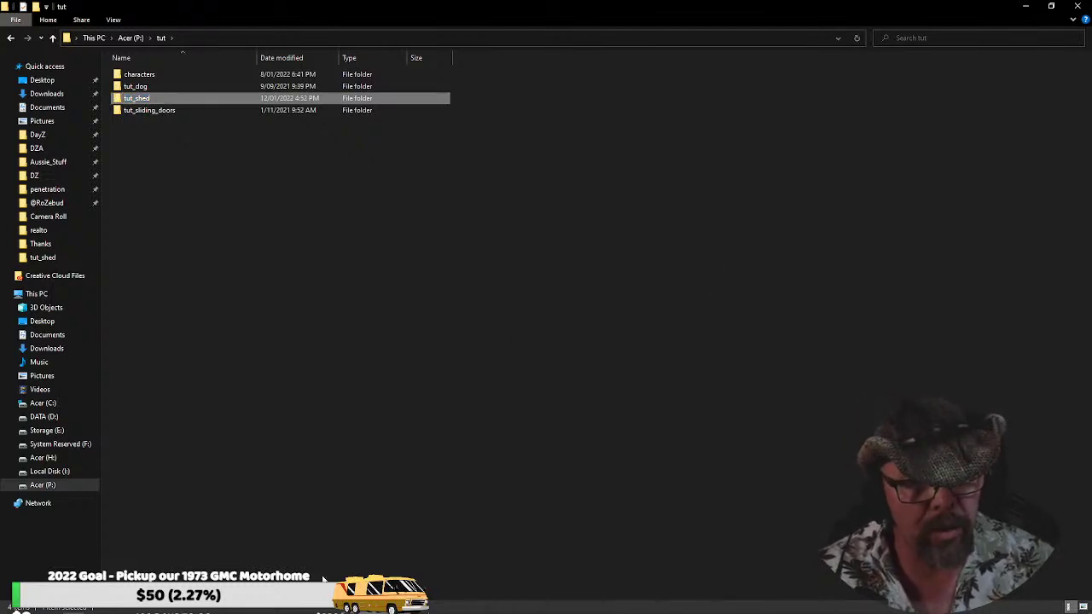
Inspect the existing tut_shed folder under Aussie_Stuff\houses, including its little-shed source files, and close File Explorer
mouse_move(310, 610)
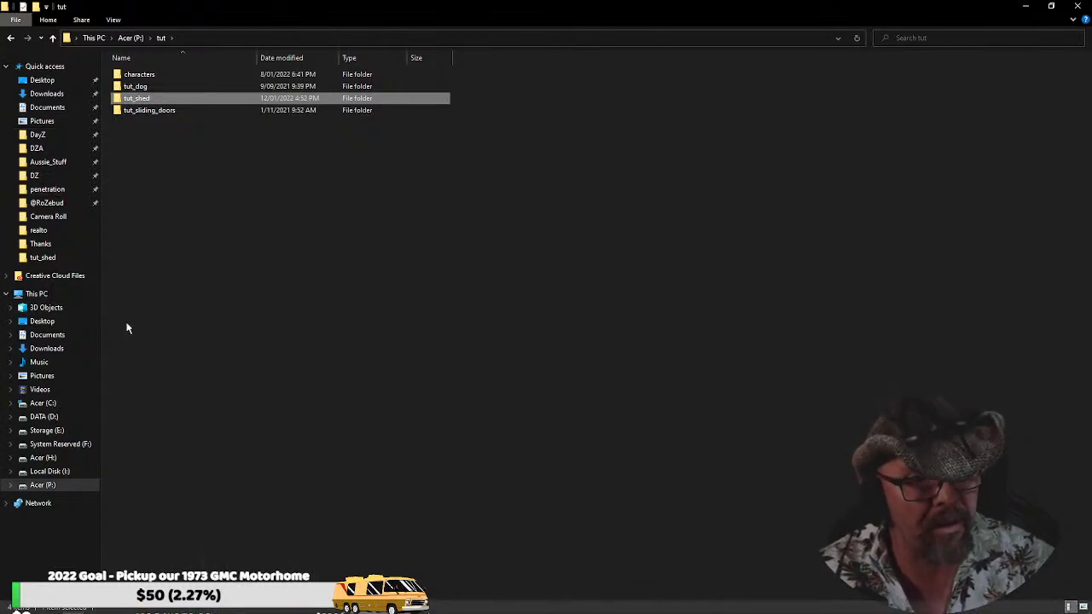
left_click(58, 162)
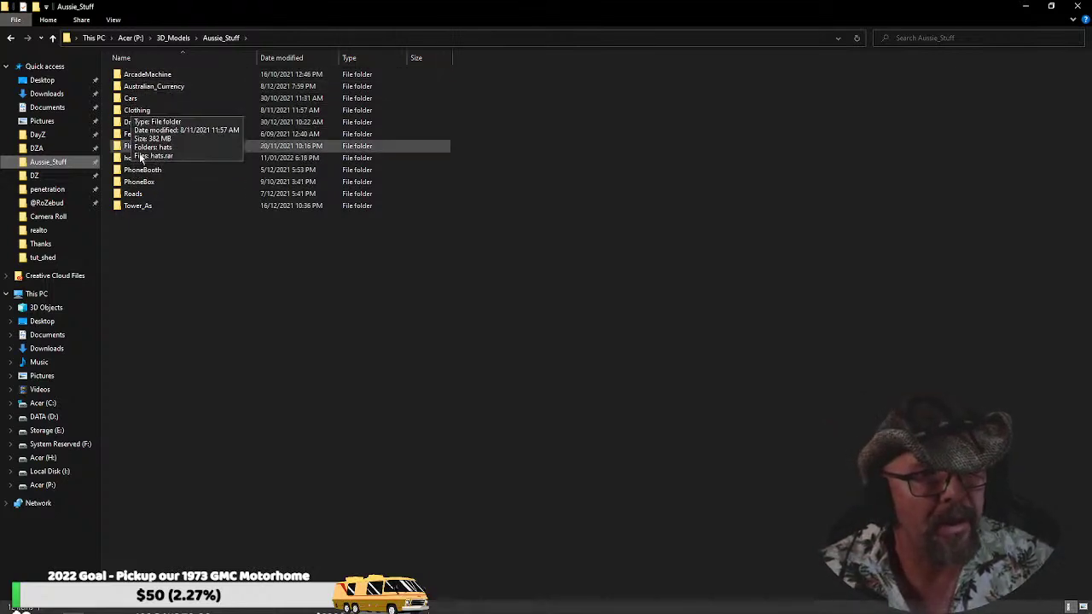
double_click(135, 159)
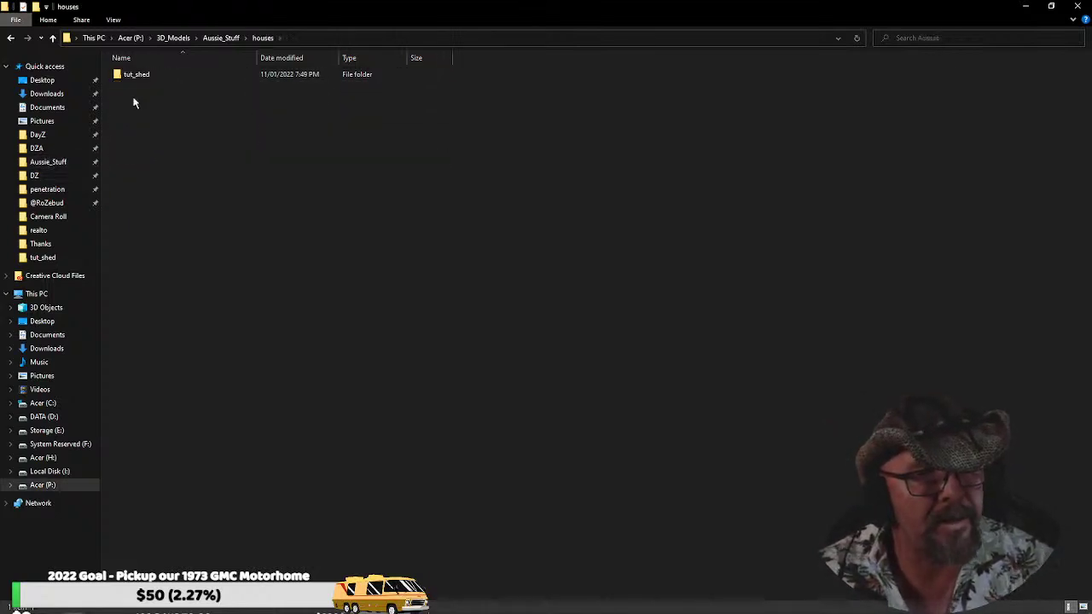
double_click(132, 75)
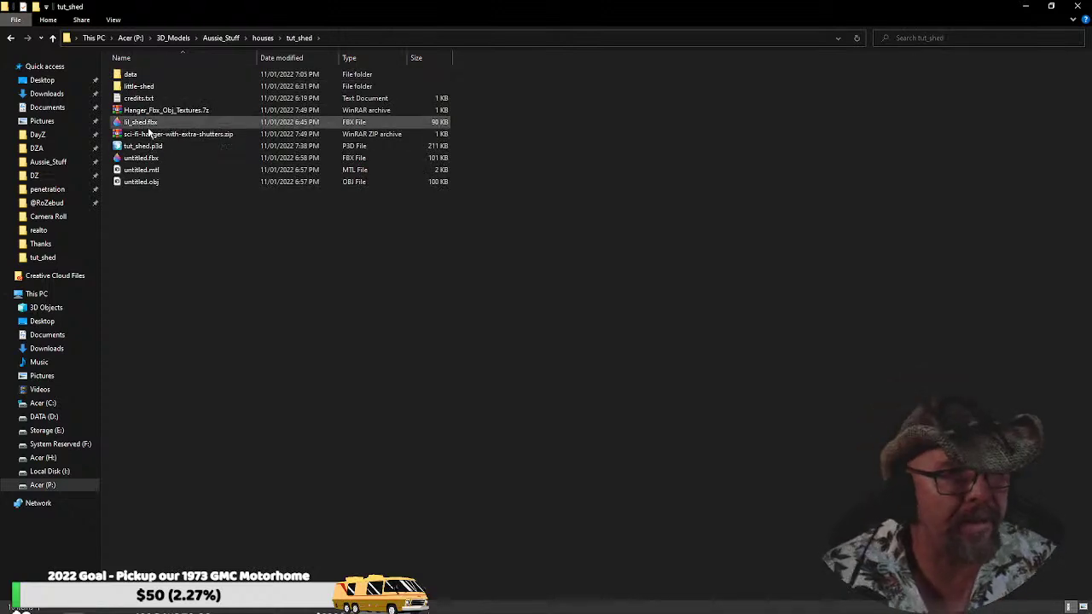
double_click(129, 87)
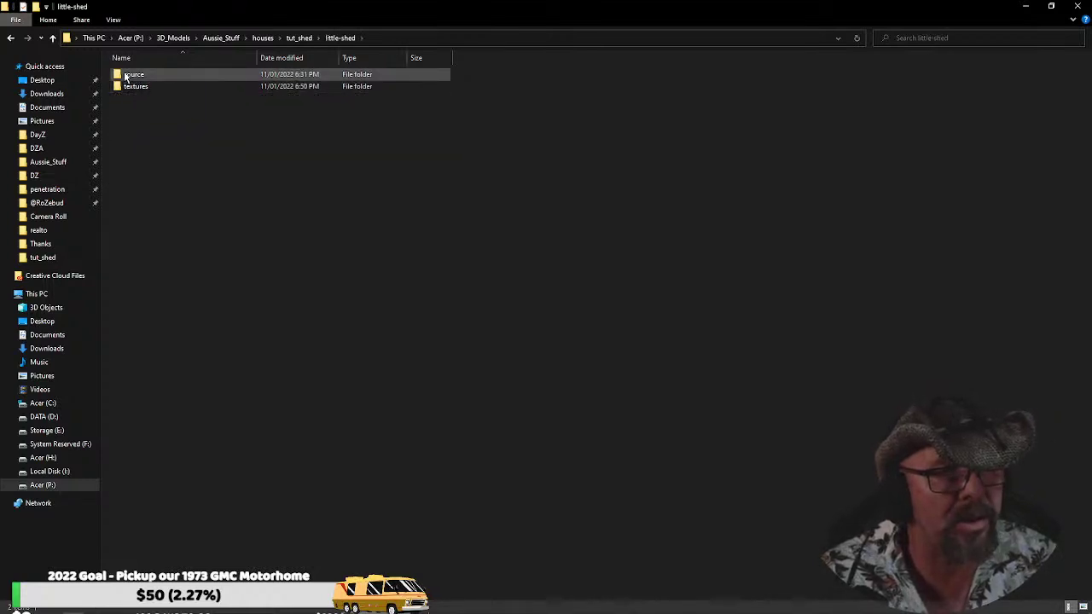
double_click(132, 75)
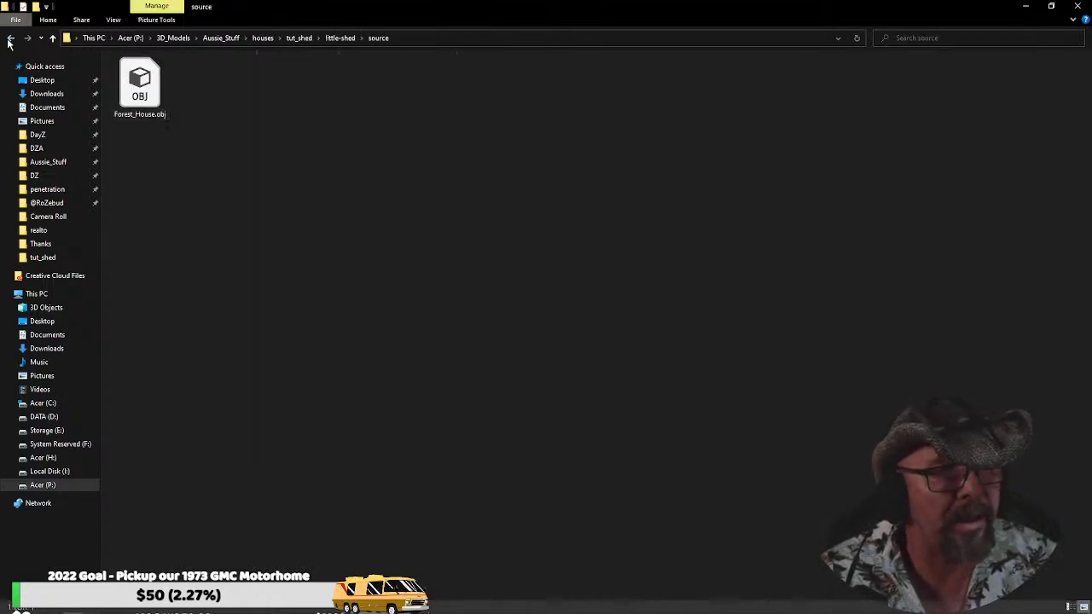
left_click(10, 39)
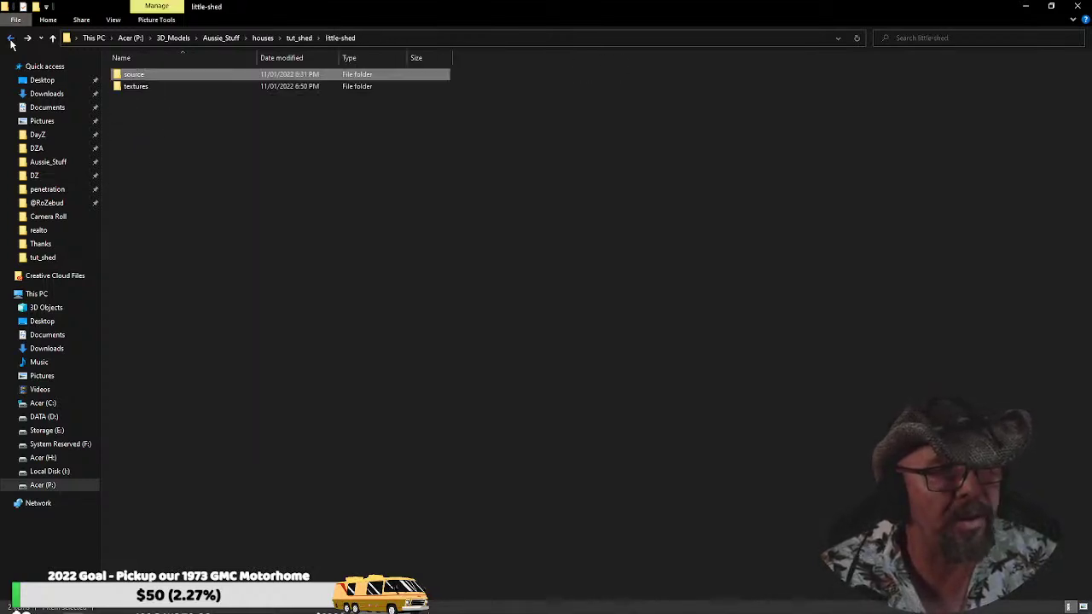
left_click(1077, 7)
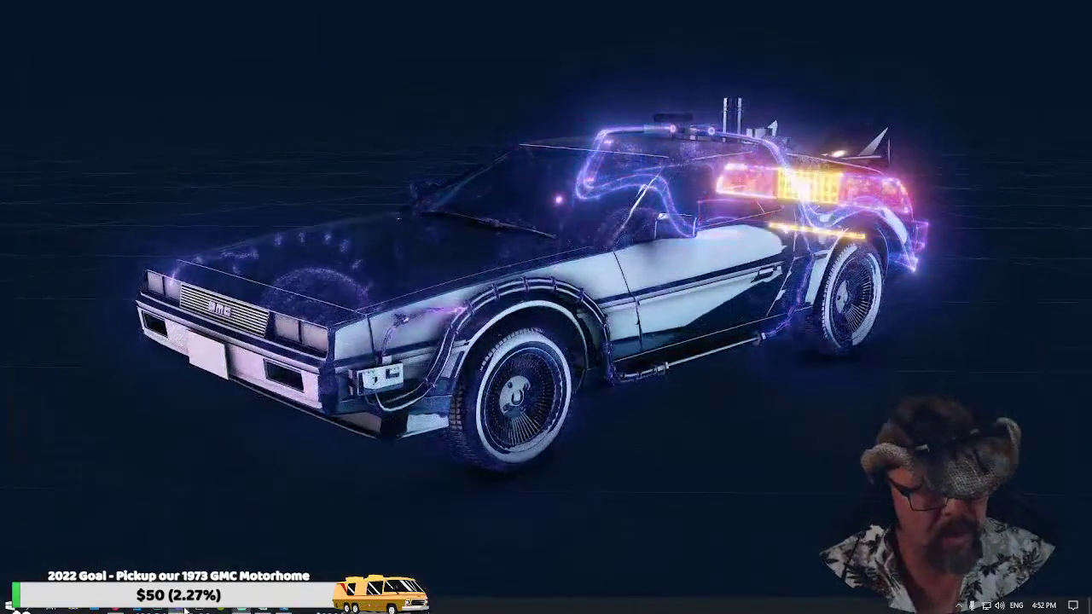
Switch to Discord and start downloading the little-shed.7z.001 attachment, choosing to save the file
left_click(185, 609)
left_click(322, 393)
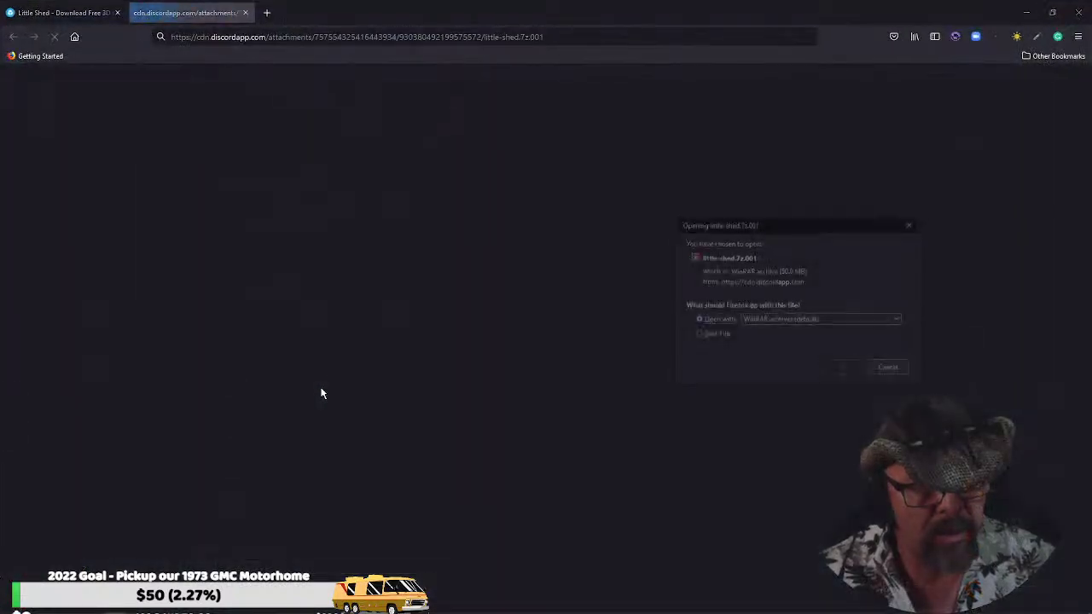
left_click(719, 335)
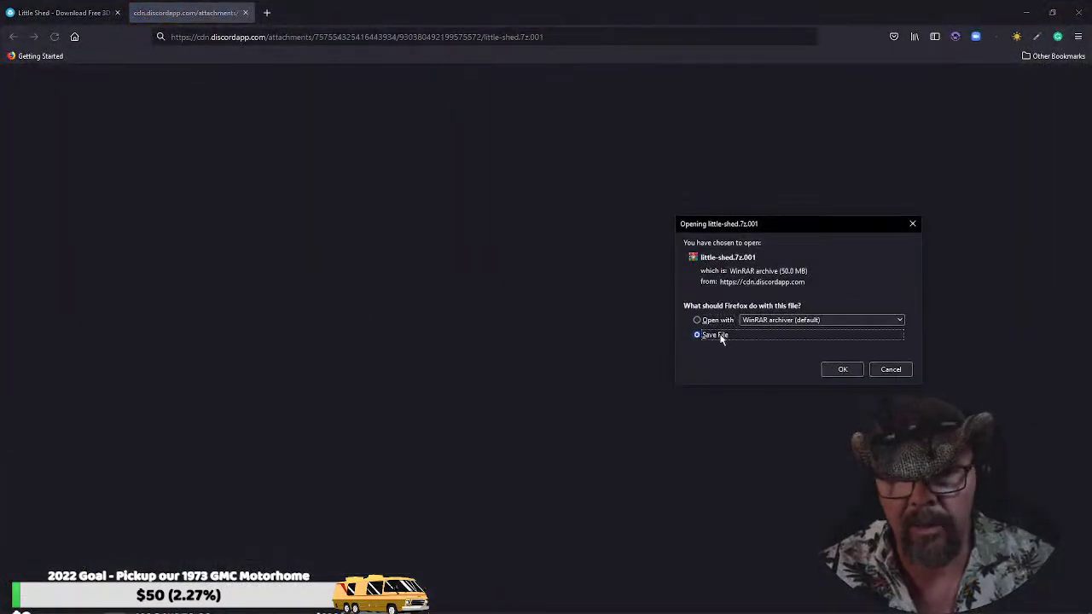
left_click(839, 369)
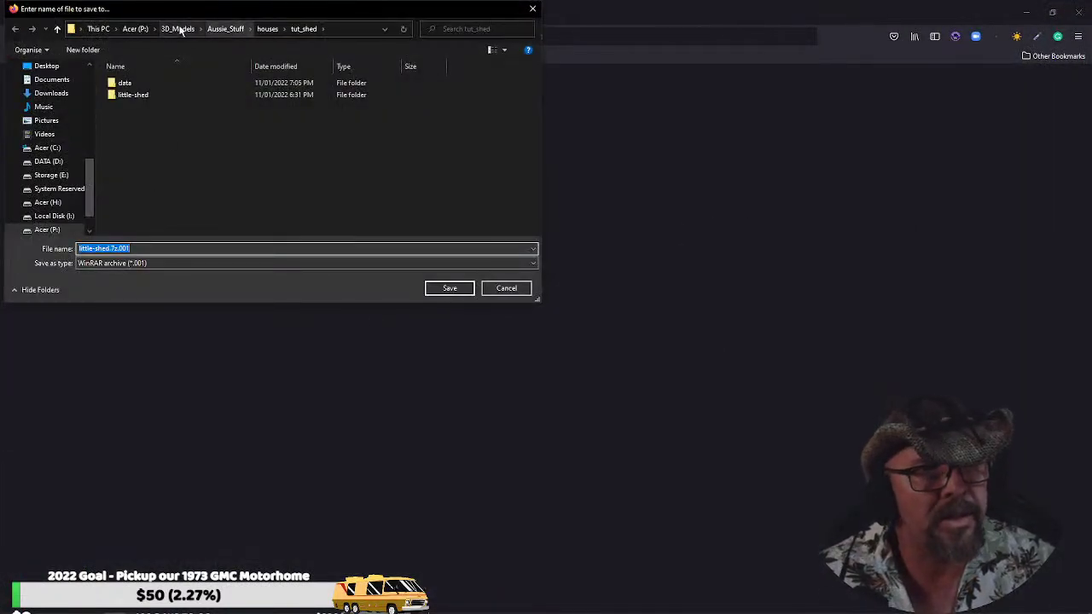
Set the save location of the archive to the P:\tut\tut_shed folder
left_click(138, 29)
scroll(128, 178, "down", 10)
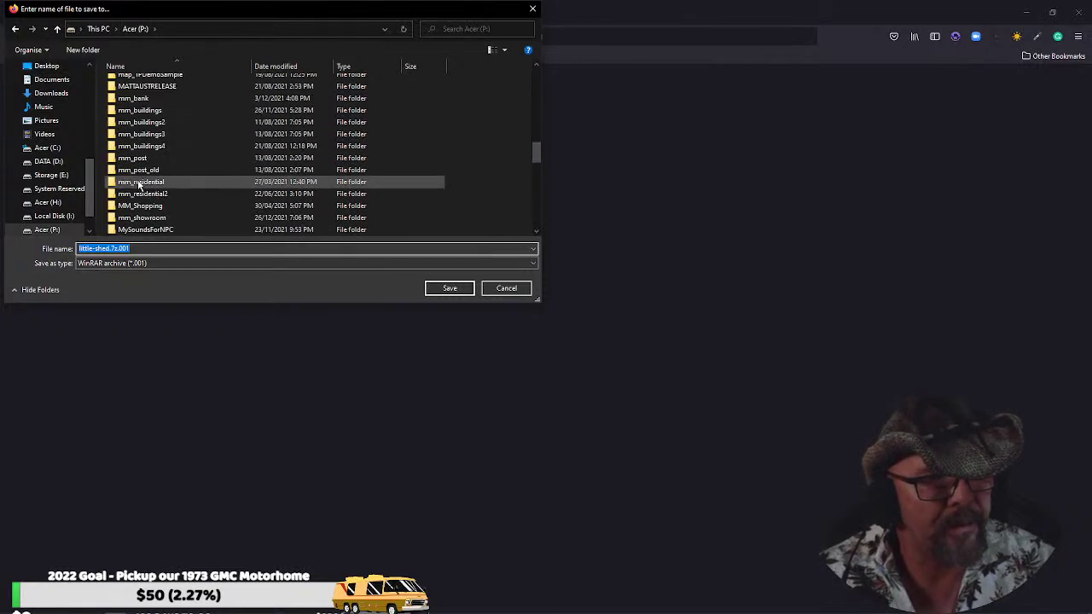
scroll(140, 191, "down", 15)
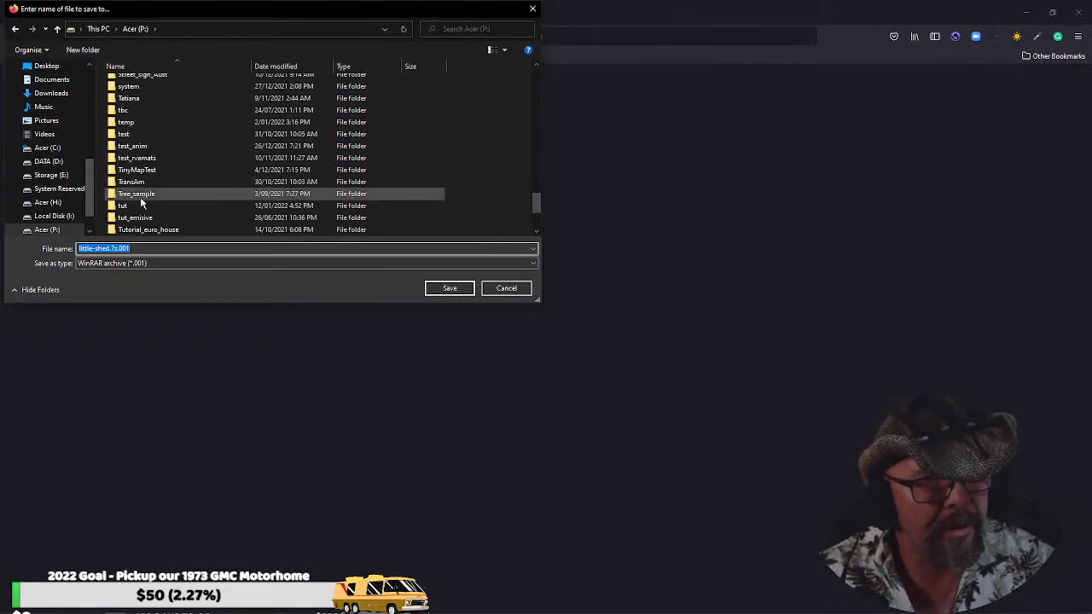
double_click(135, 206)
left_click(134, 108)
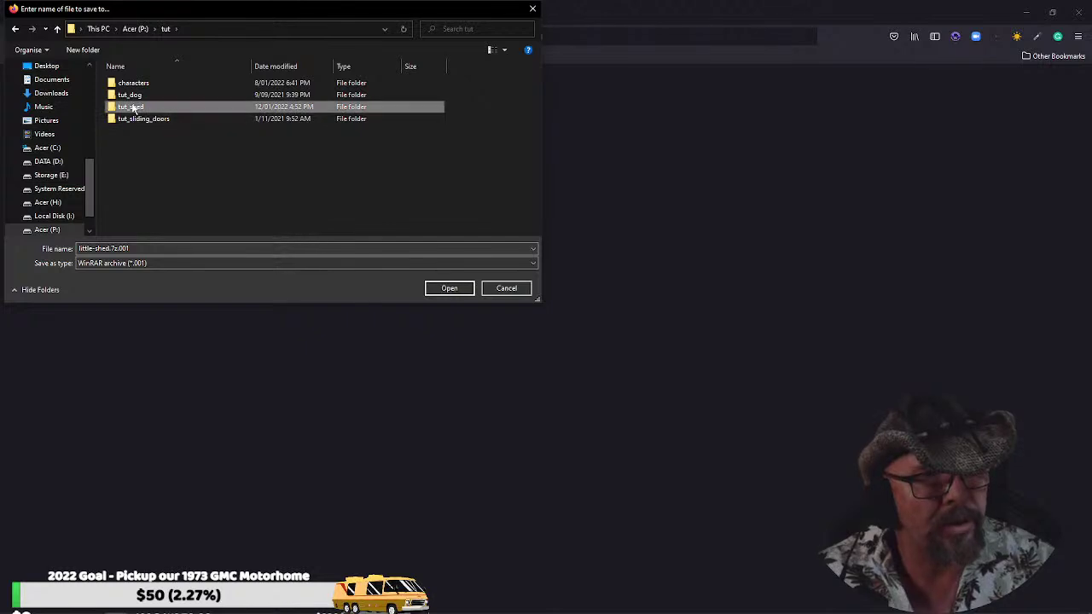
double_click(134, 107)
Create a folder named source inside tut_shed and open it as the archive's save location
right_click(217, 131)
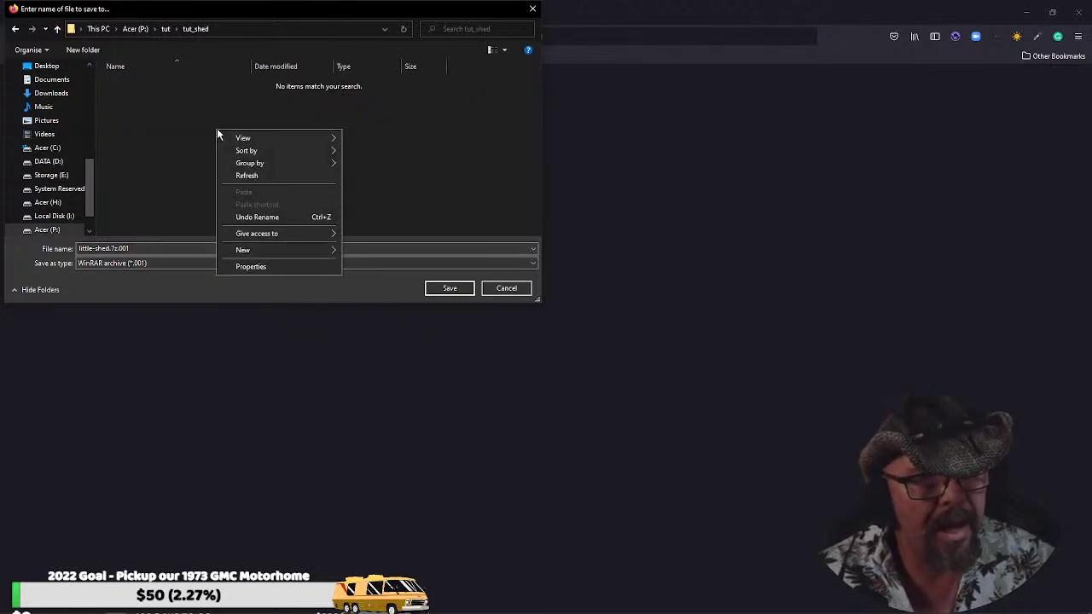
mouse_move(285, 248)
left_click(367, 251)
type("l")
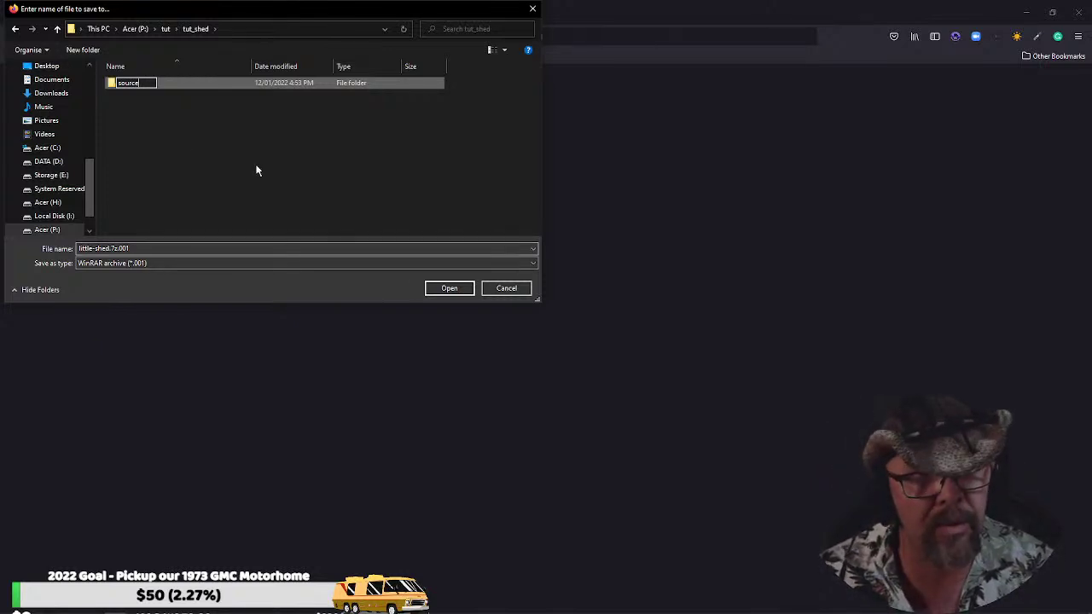
double_click(111, 83)
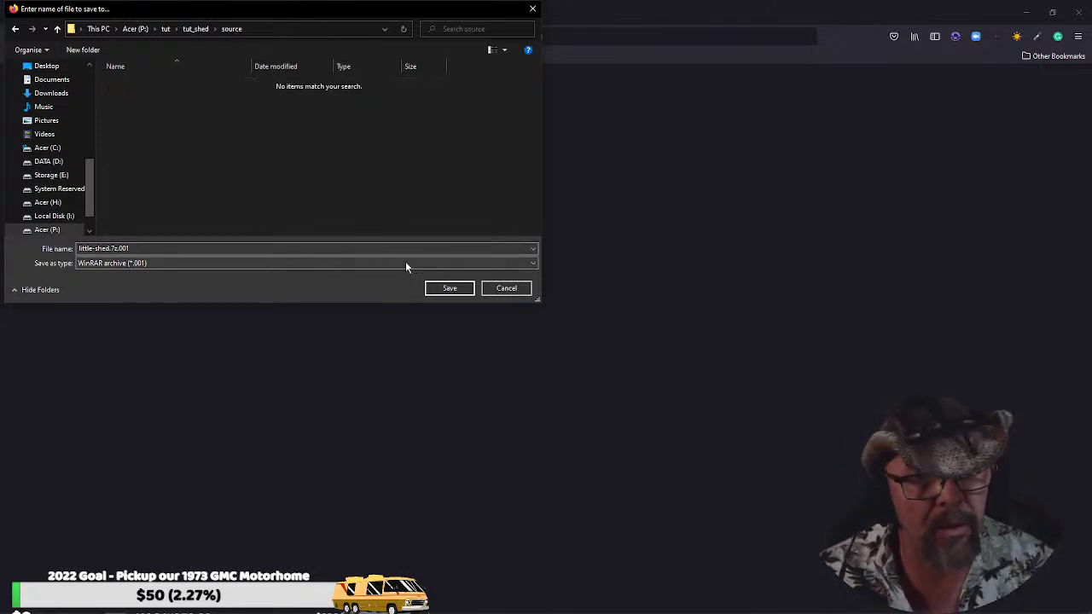
Save little-shed.7z.001 in the source folder, then download little-shed.7z.003 from Discord into the same folder
left_click(443, 288)
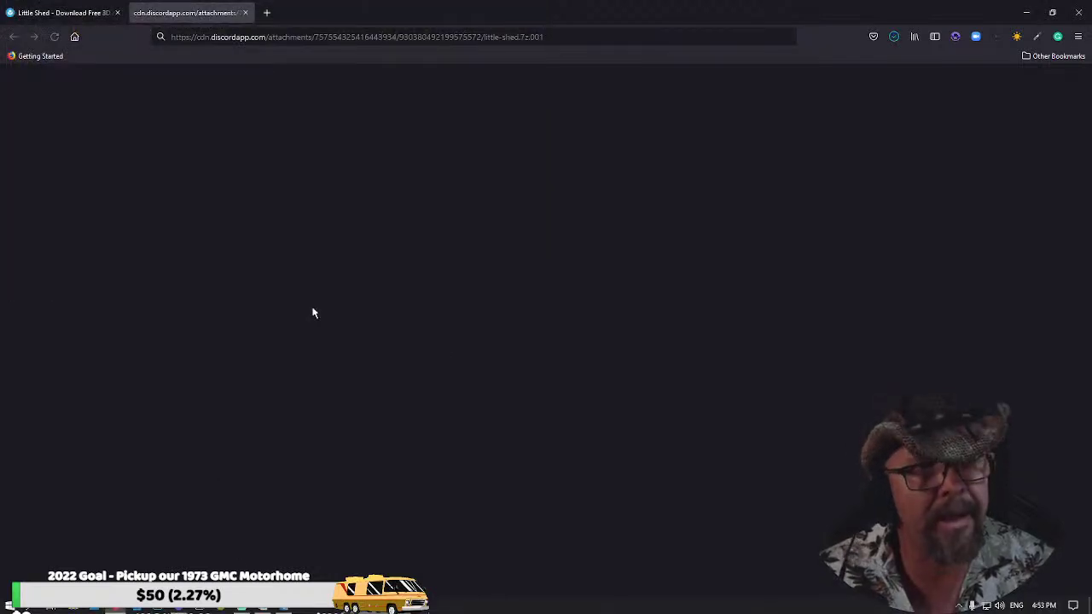
left_click(245, 13)
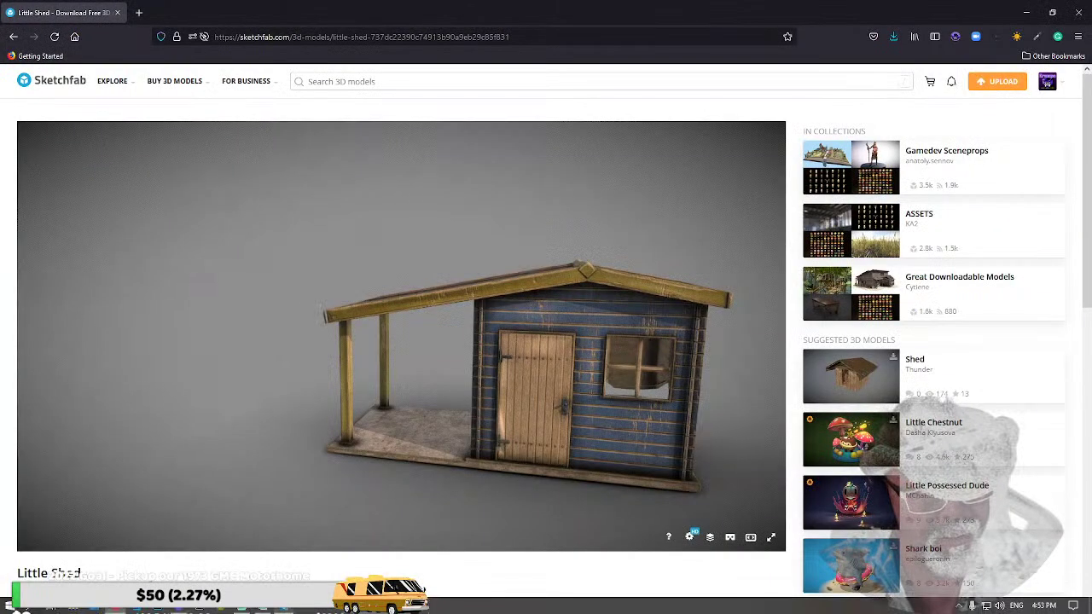
left_click(183, 607)
left_click(317, 422)
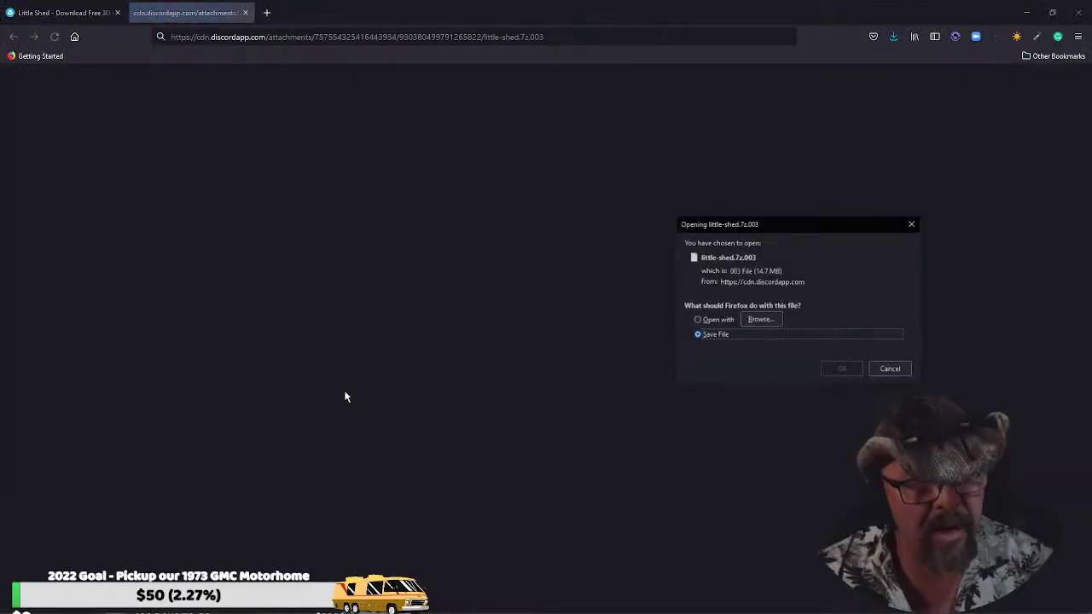
left_click(842, 368)
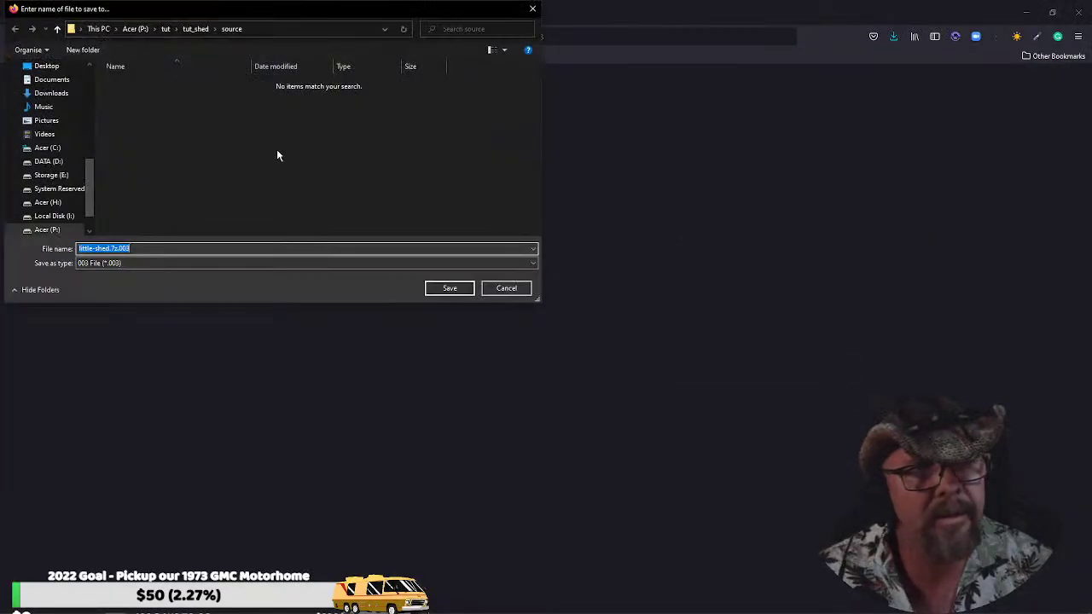
left_click(436, 287)
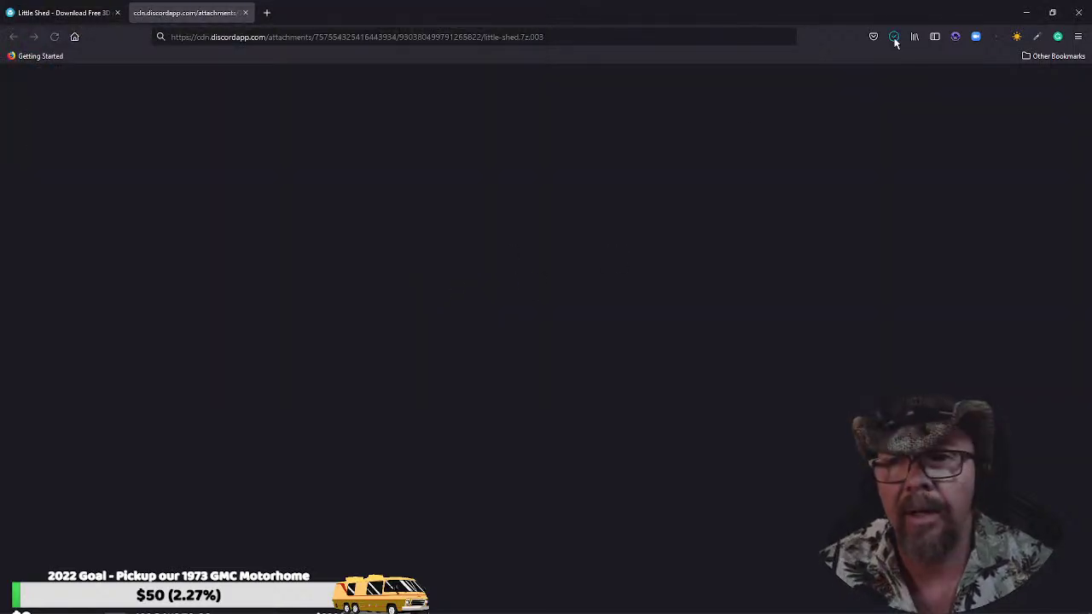
Download little-shed.7z.002 from Discord into the source folder and close the leftover download tabs
left_click(1027, 12)
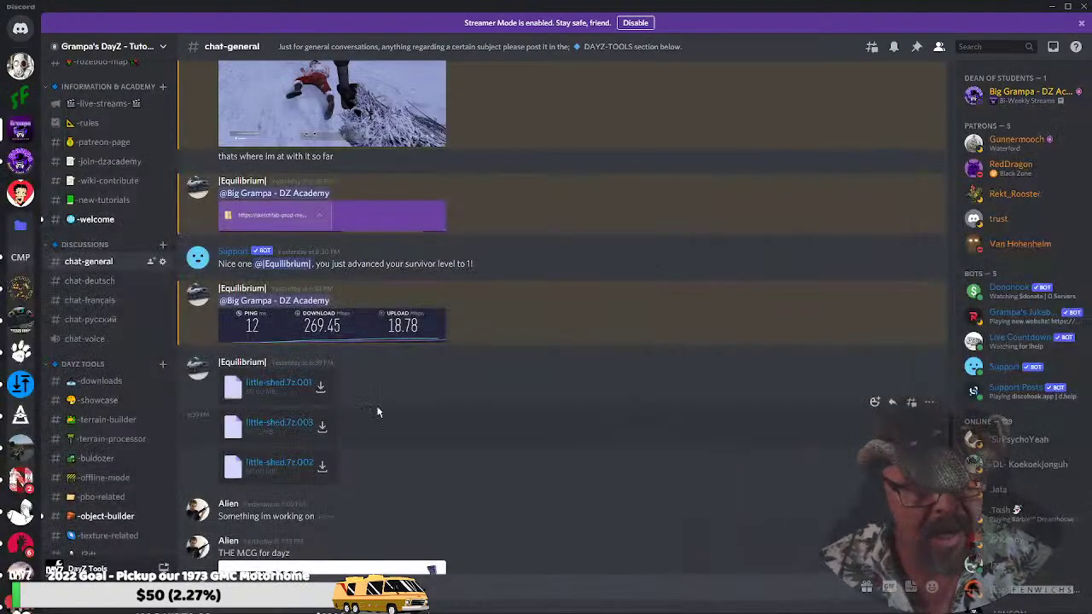
left_click(323, 468)
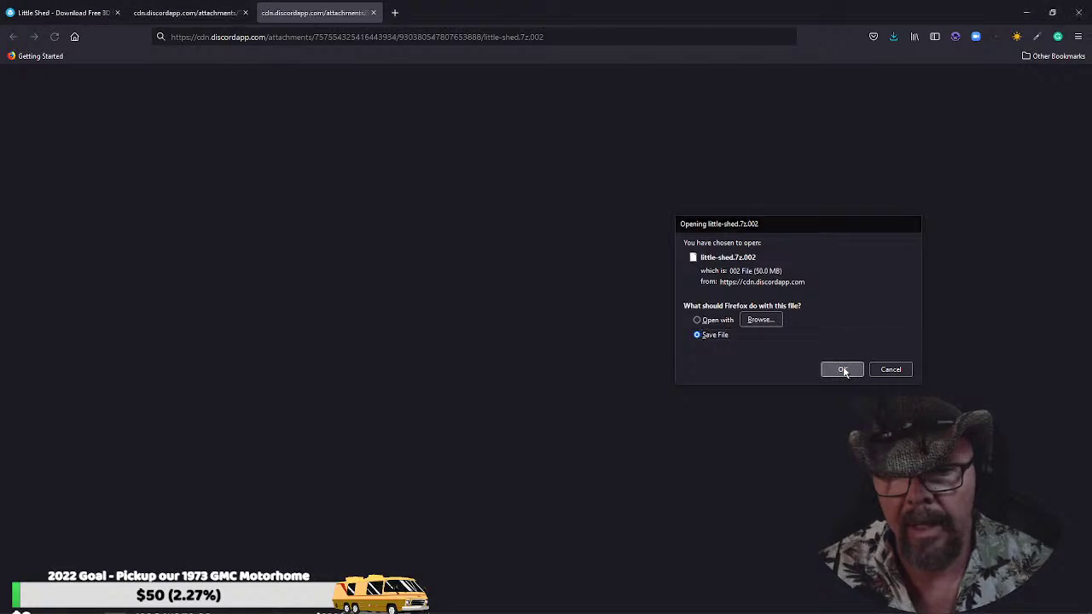
left_click(842, 367)
left_click(438, 290)
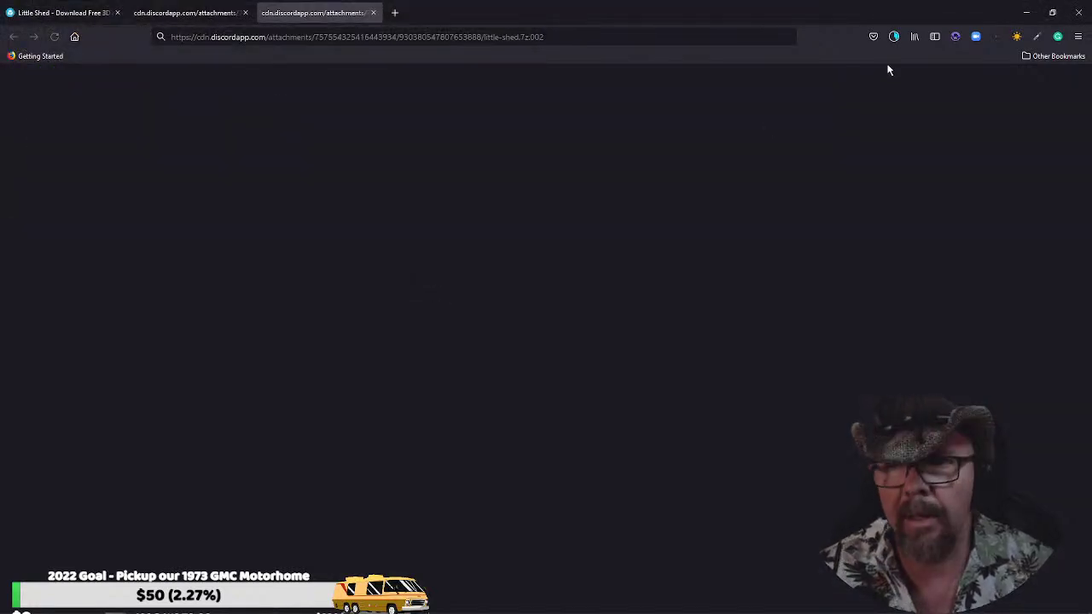
left_click(374, 13)
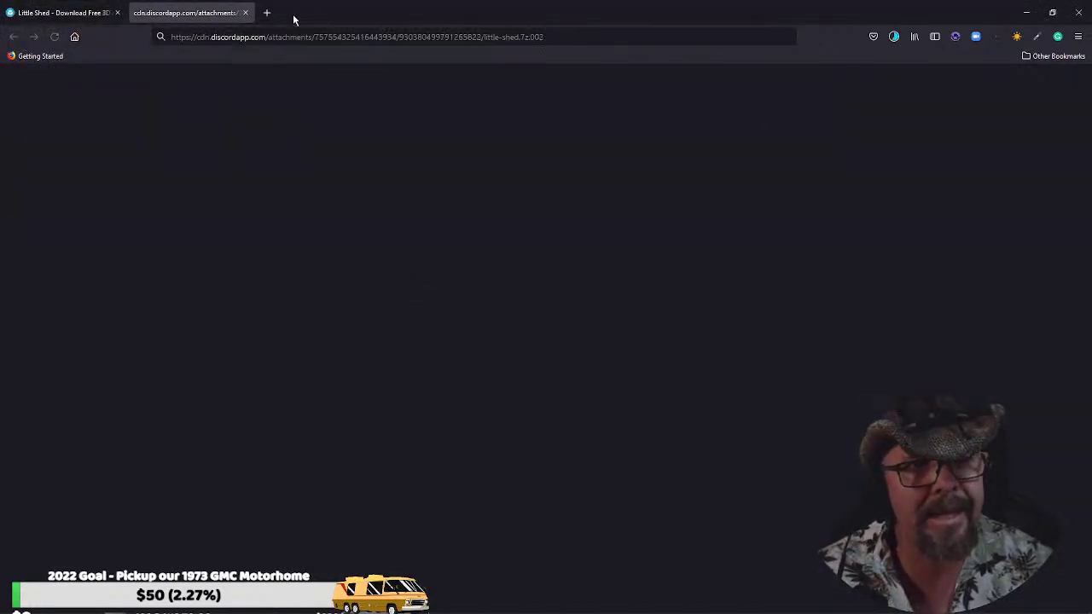
left_click(245, 13)
left_click(1027, 13)
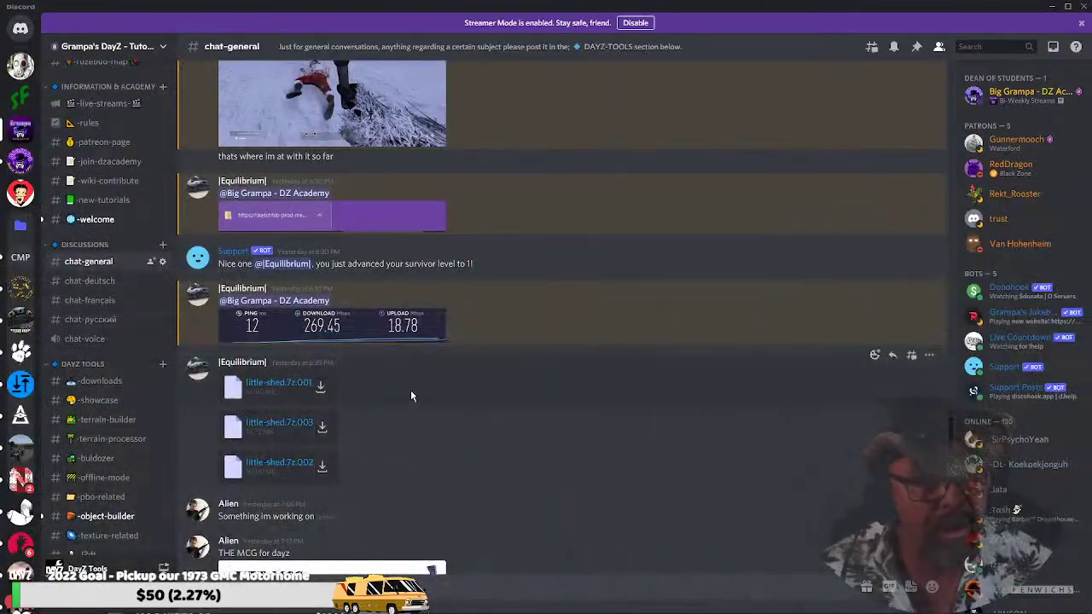
Open the P:\tut\tut_shed\source folder in File Explorer
left_click(75, 609)
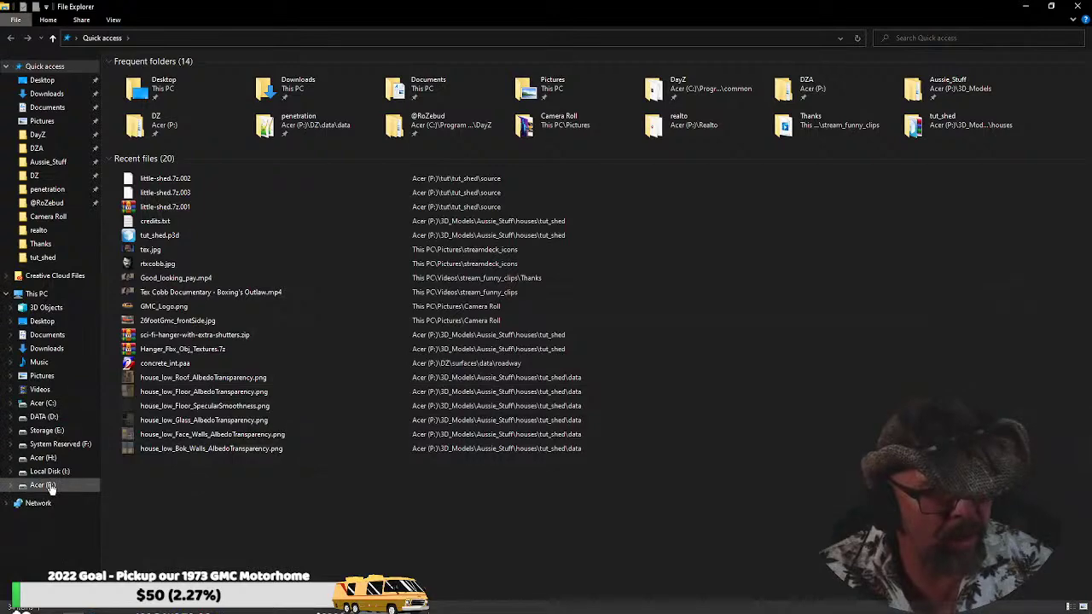
left_click(42, 485)
scroll(177, 361, "down", 12)
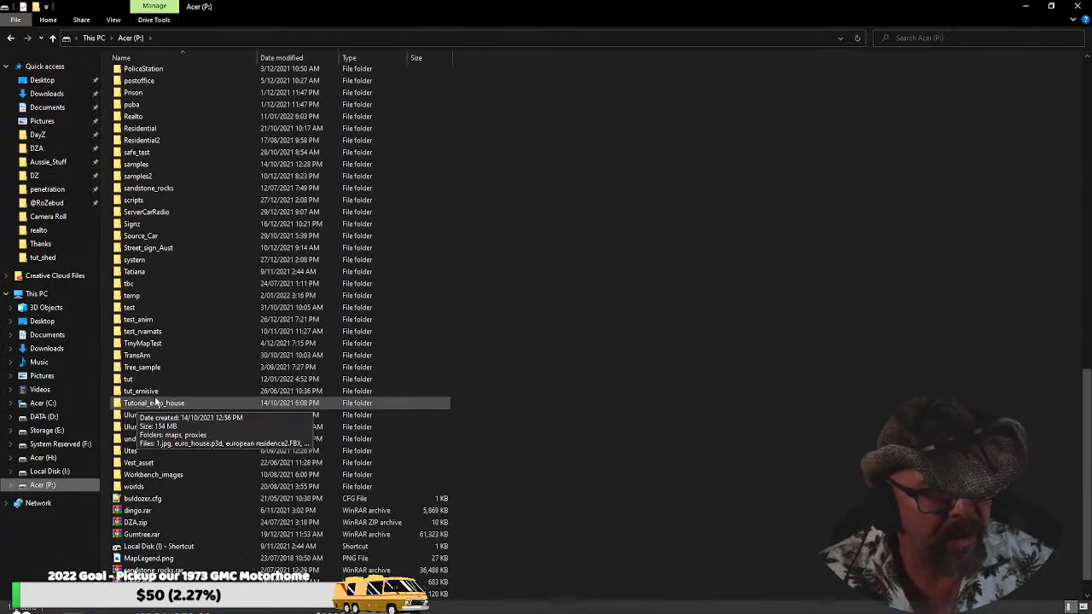
double_click(159, 381)
left_click(147, 100)
double_click(150, 99)
double_click(141, 75)
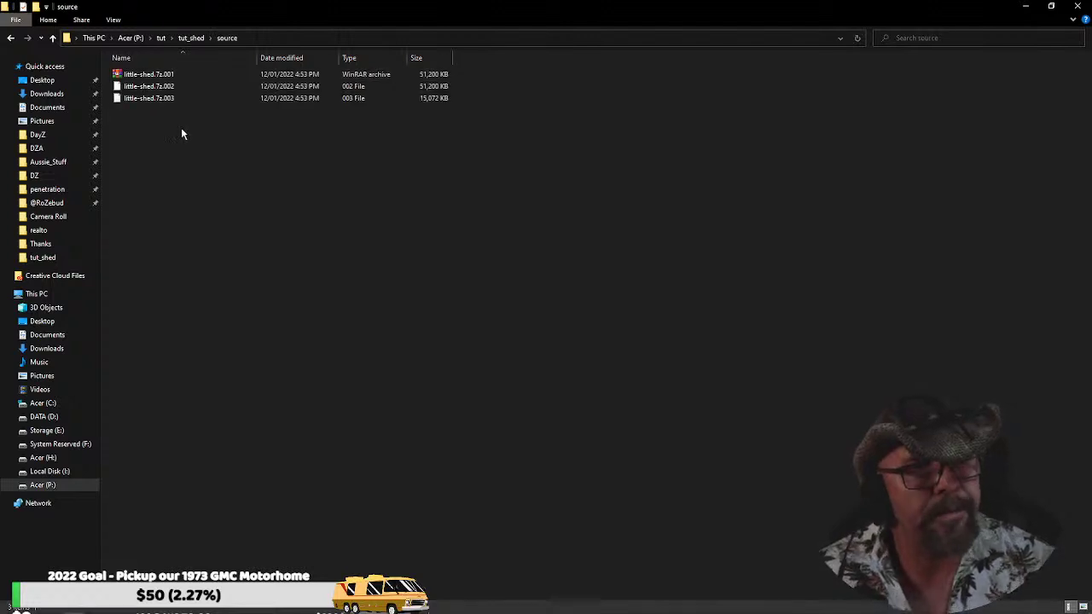
Extract the little-shed.7z.001 archive directly into the source folder
left_click(149, 75)
right_click(148, 76)
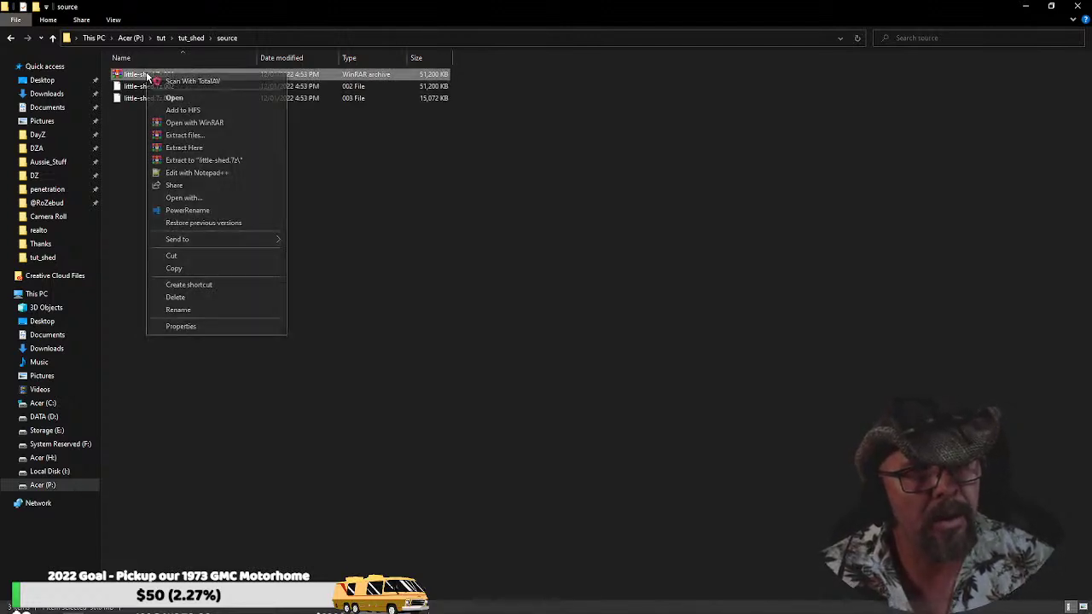
left_click(178, 147)
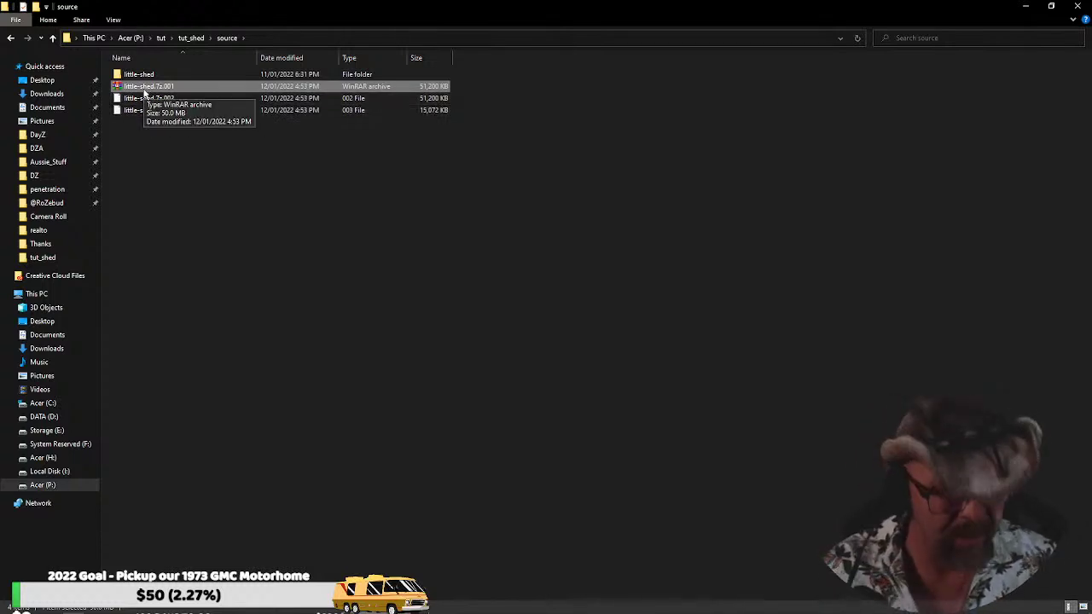
Permanently delete the three little-shed.7z archive parts from the source folder
left_click(153, 113, "shift")
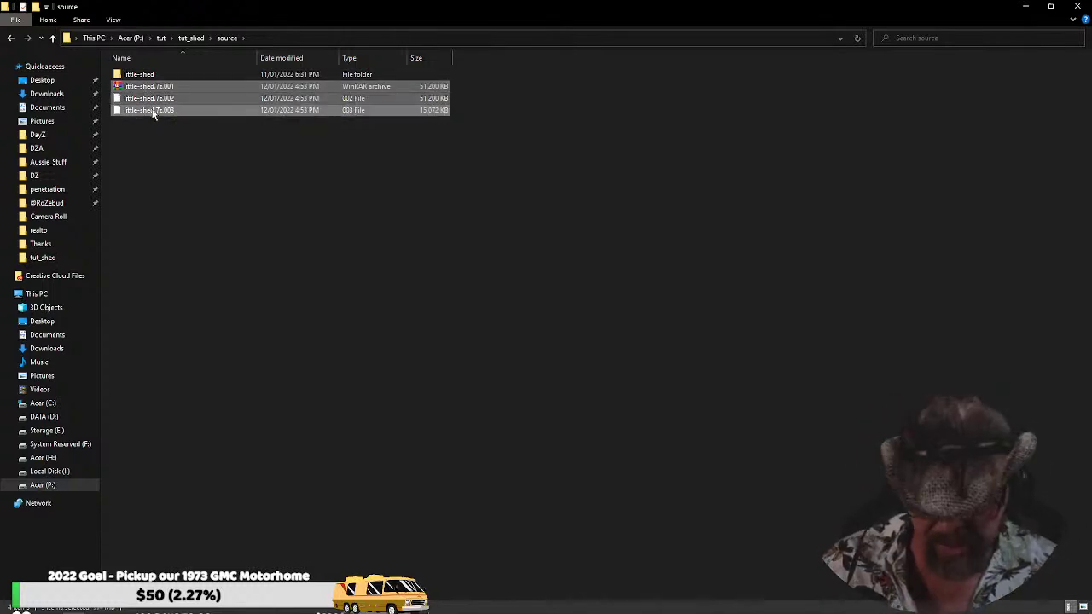
key("Delete")
left_click(582, 328)
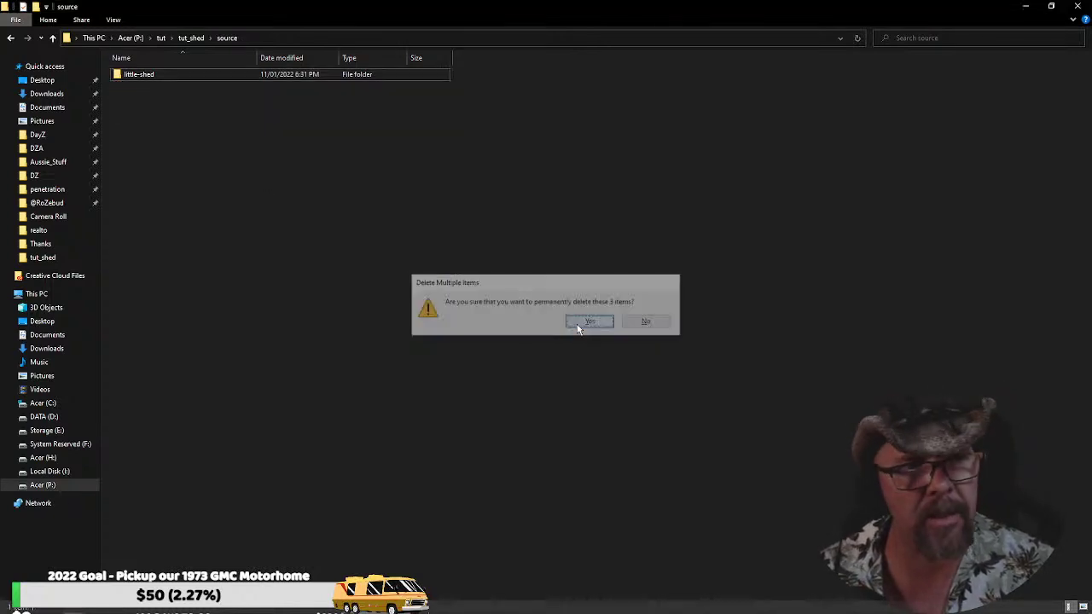
Examine the model file in the extracted little-shed folder's source subfolder and the images in its textures subfolder
double_click(134, 75)
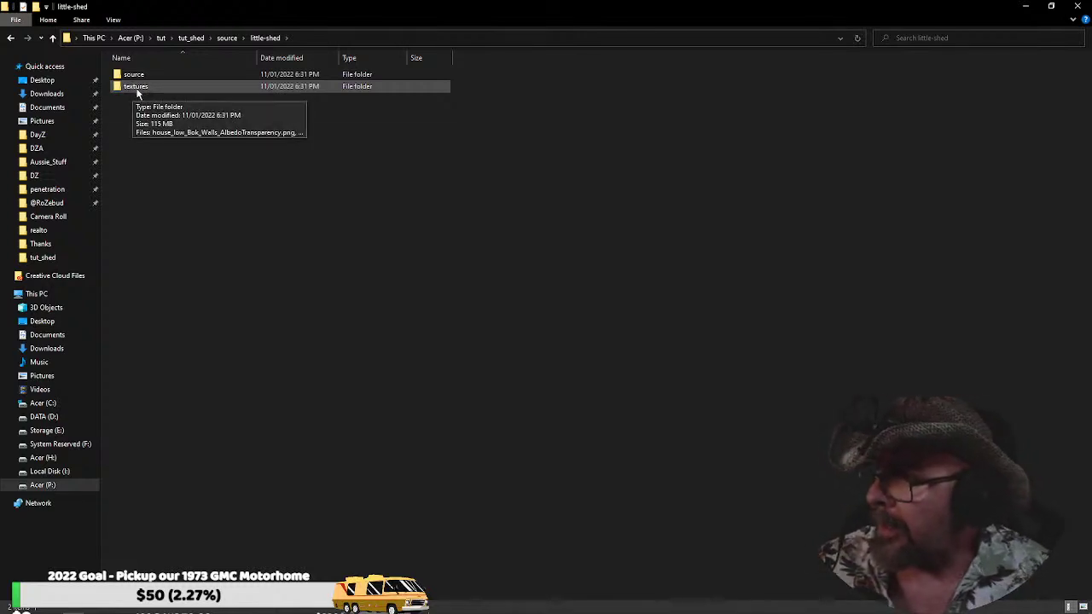
double_click(130, 75)
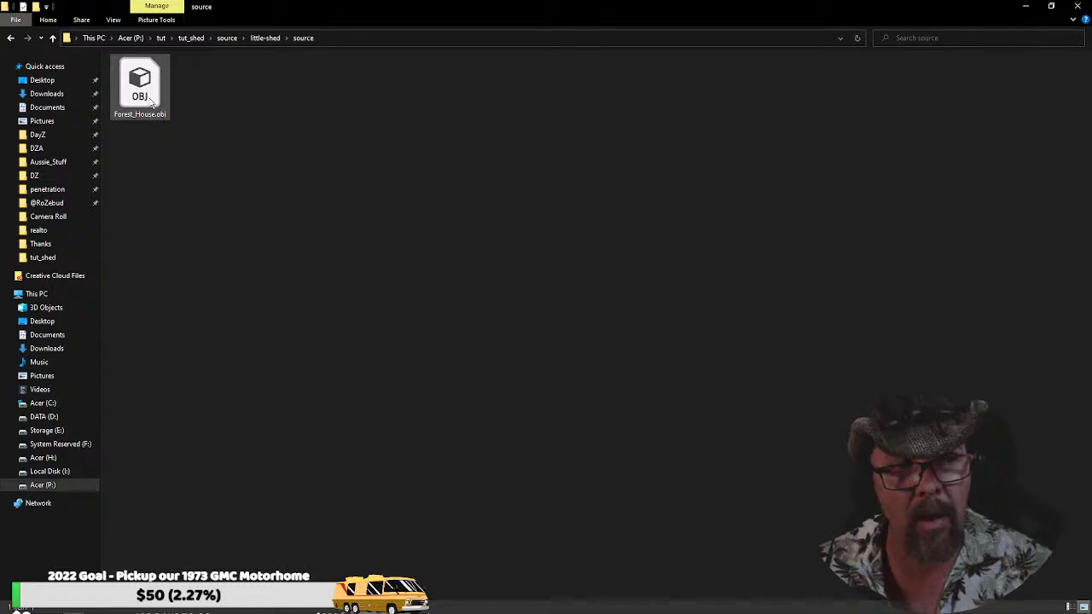
left_click(10, 37)
double_click(137, 88)
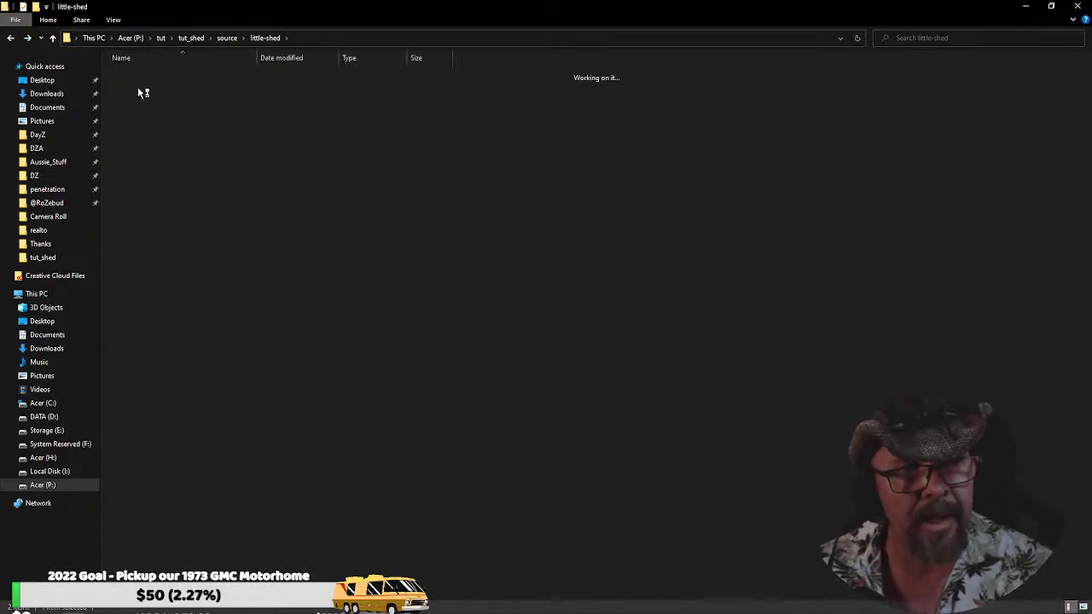
double_click(139, 93)
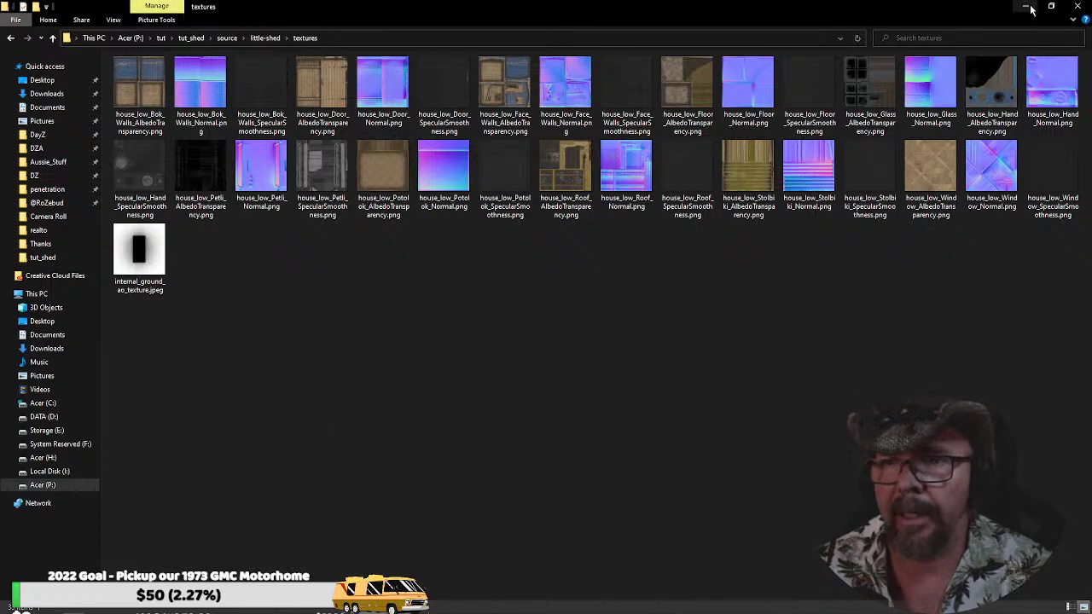
left_click(12, 37)
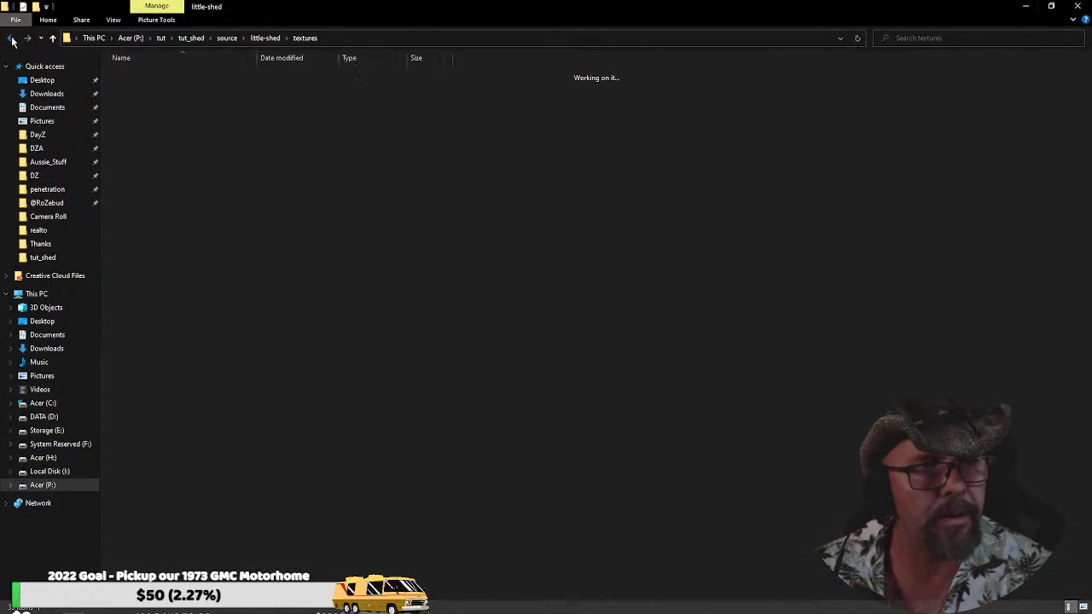
Switch to Discord and open the live-streams channel under Information & Academy
left_click(1025, 7)
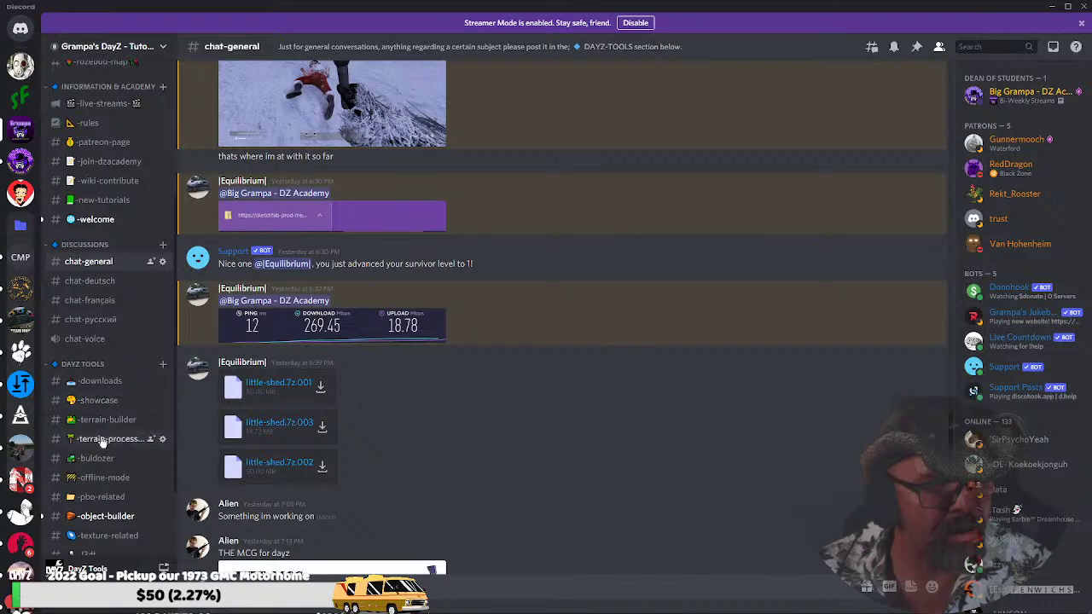
scroll(119, 224, "up", 3)
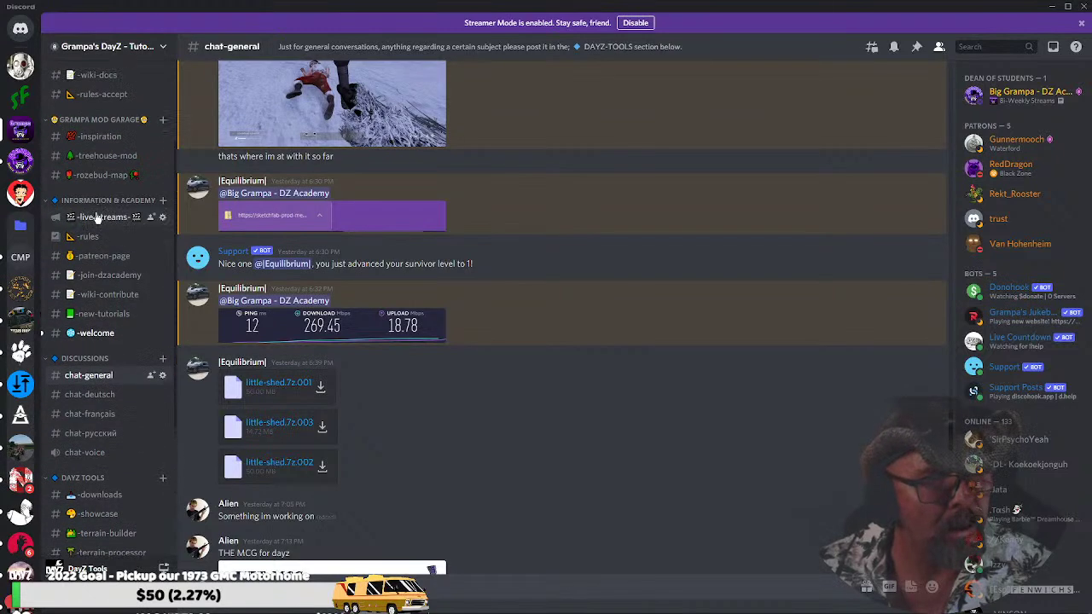
left_click(100, 225)
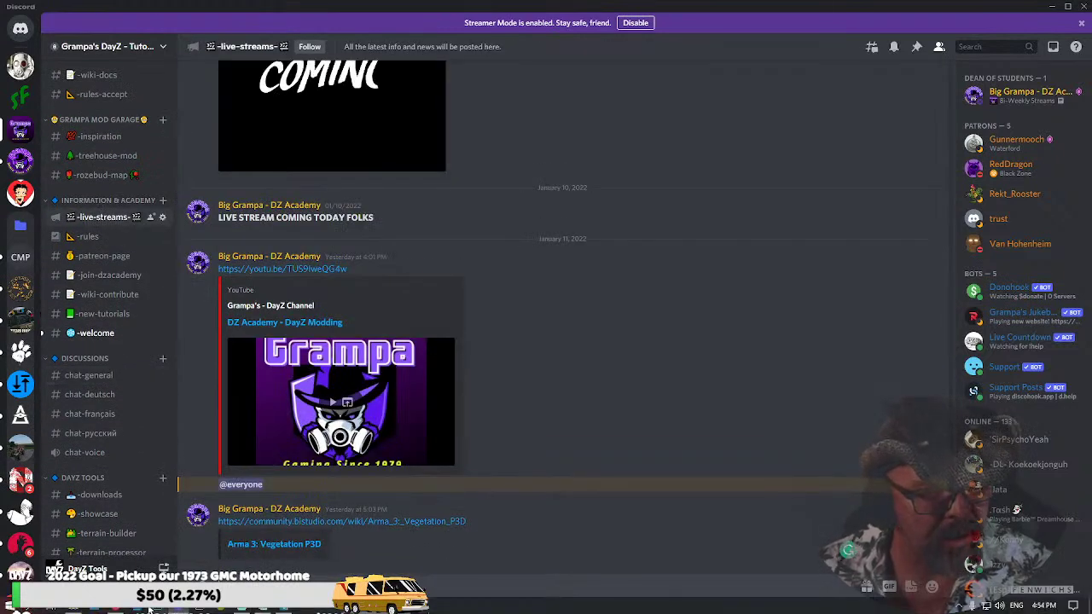
Switch to Firefox, open YouTube in a new tab and go to the channel's own videos in YouTube Studio
left_click(117, 611)
key("ctrl+t")
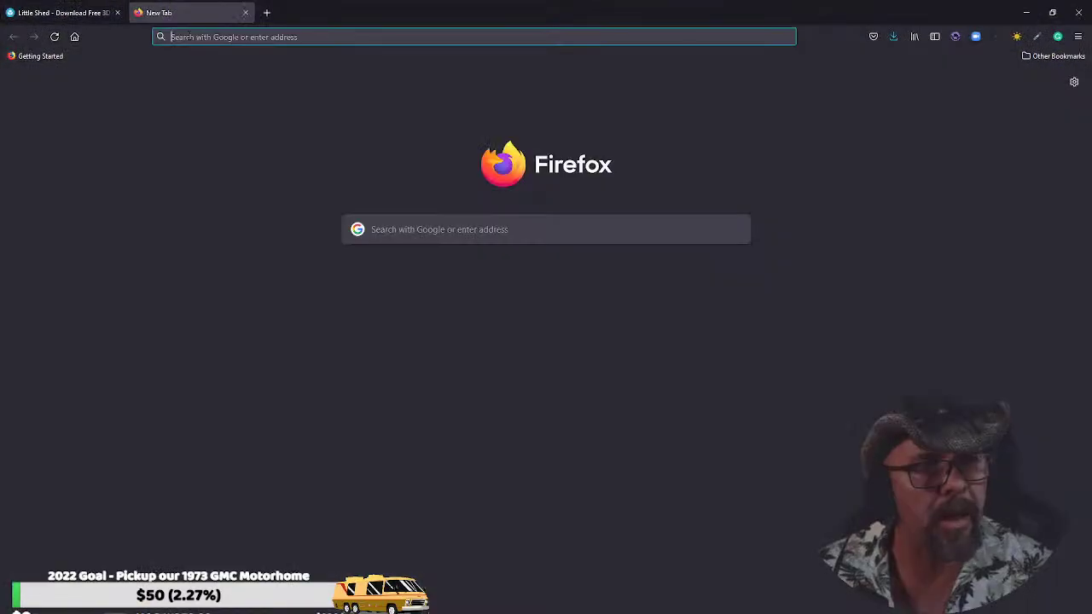
left_click(209, 61)
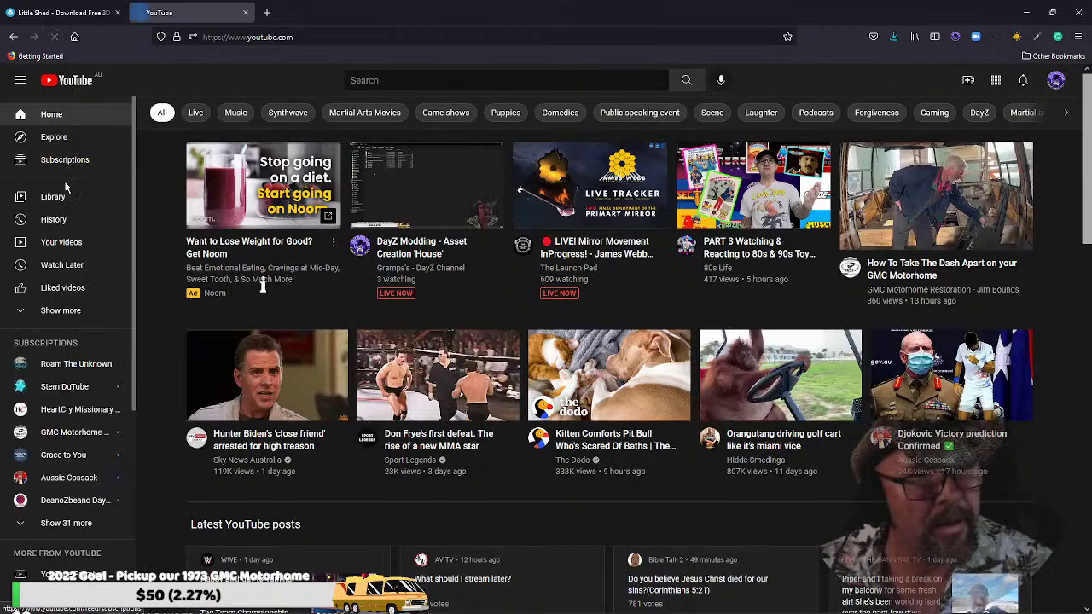
left_click(56, 244)
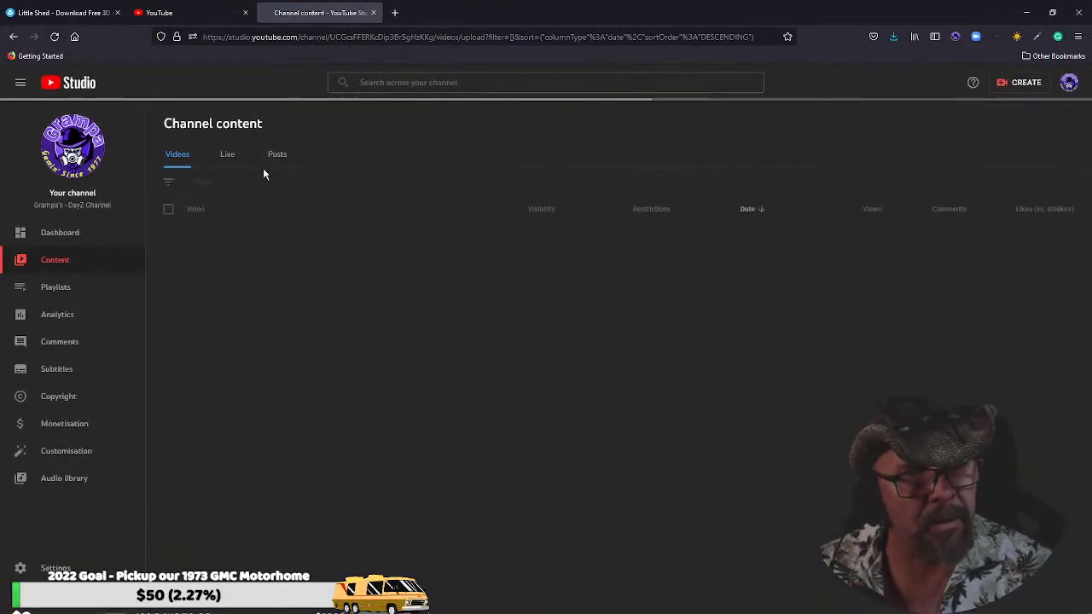
Copy the shareable link of the stream that is live now from the channel's live content
left_click(227, 154)
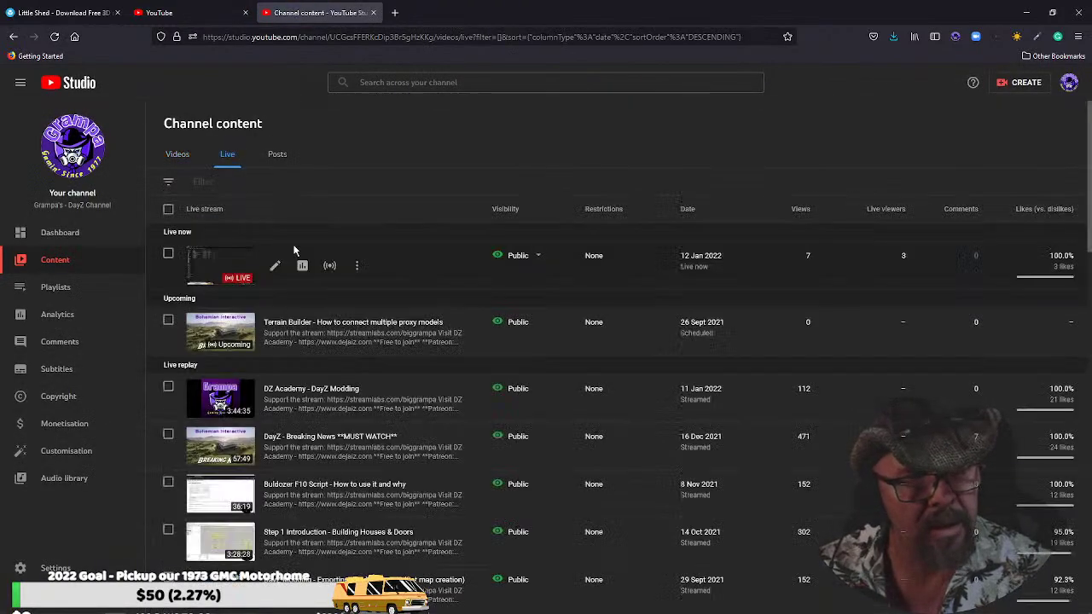
left_click(358, 268)
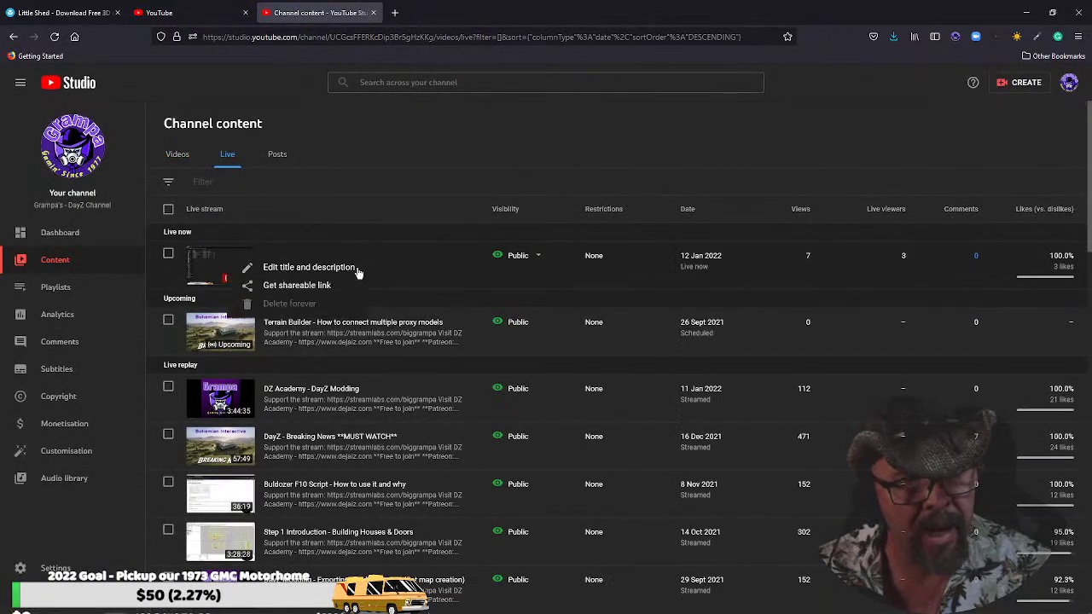
left_click(300, 285)
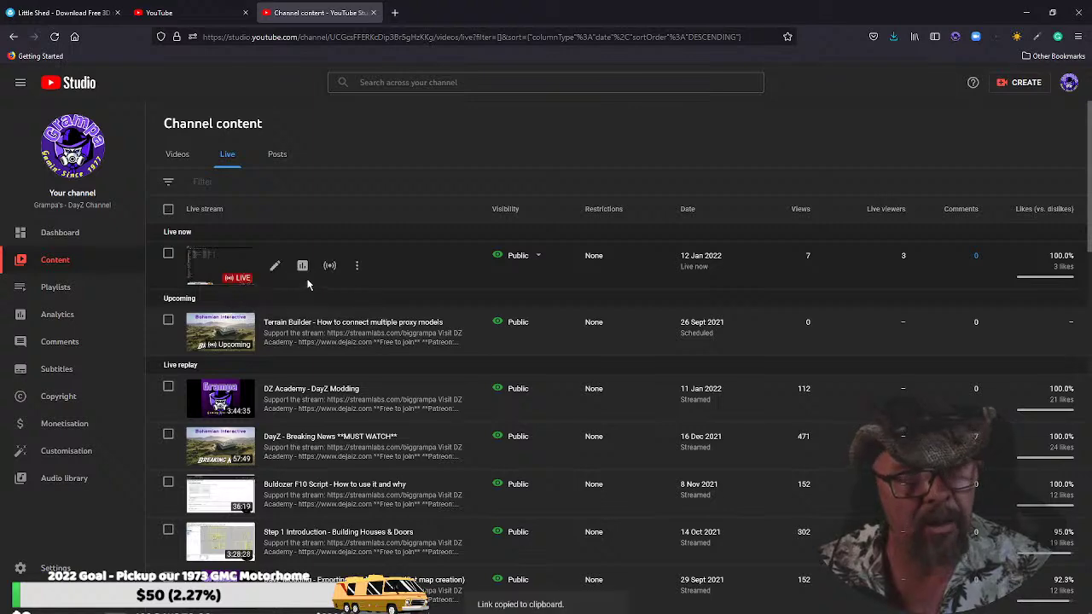
Post the copied stream link in Discord's live-streams channel, publish the Support bot's message to followers and minimize Discord
left_click(1023, 14)
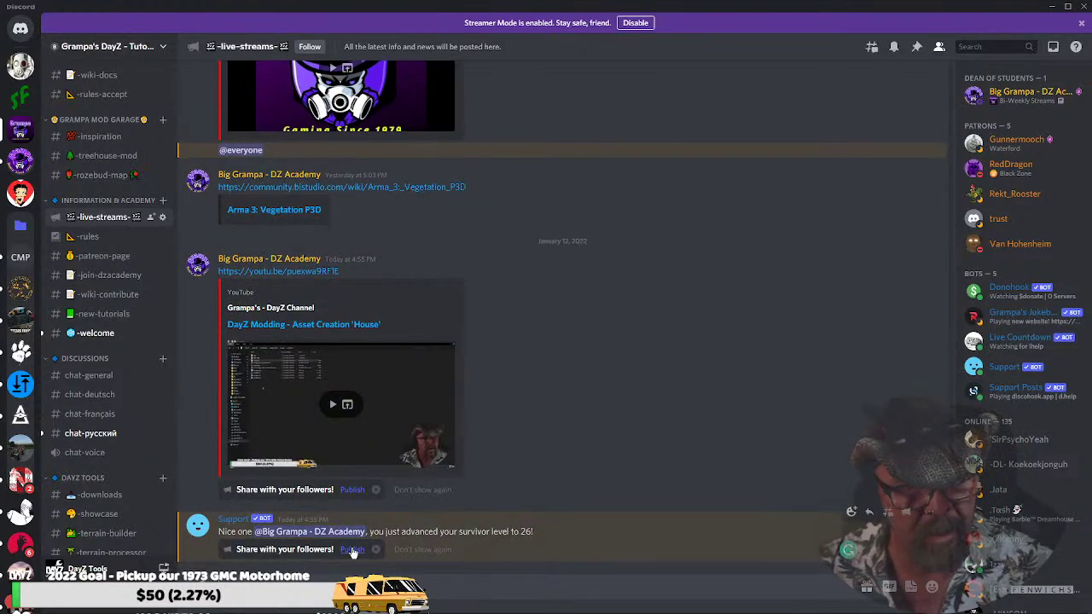
left_click(353, 550)
left_click(634, 352)
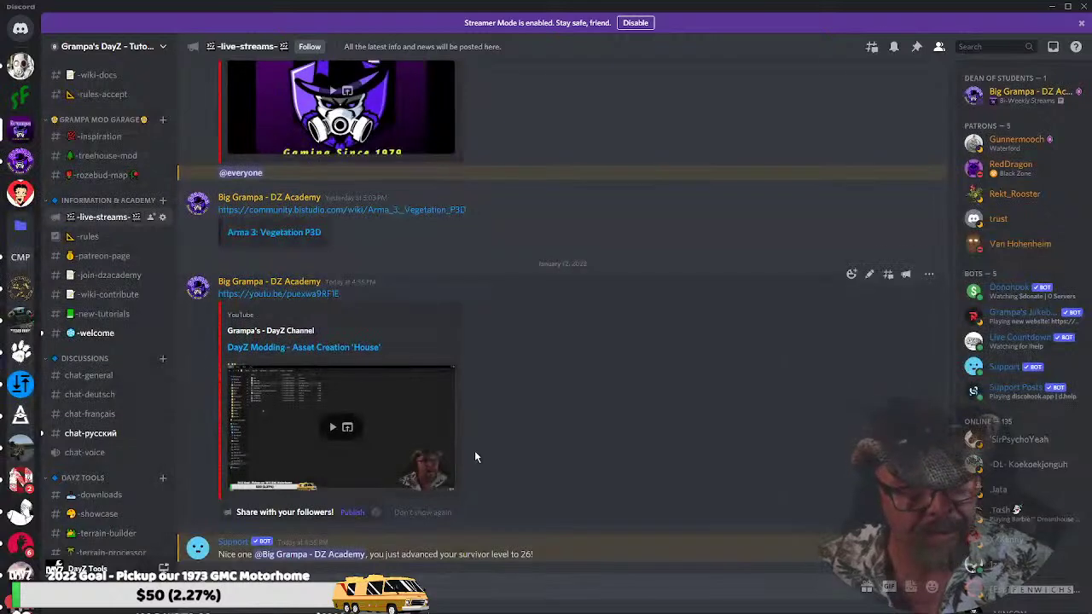
left_click(1051, 7)
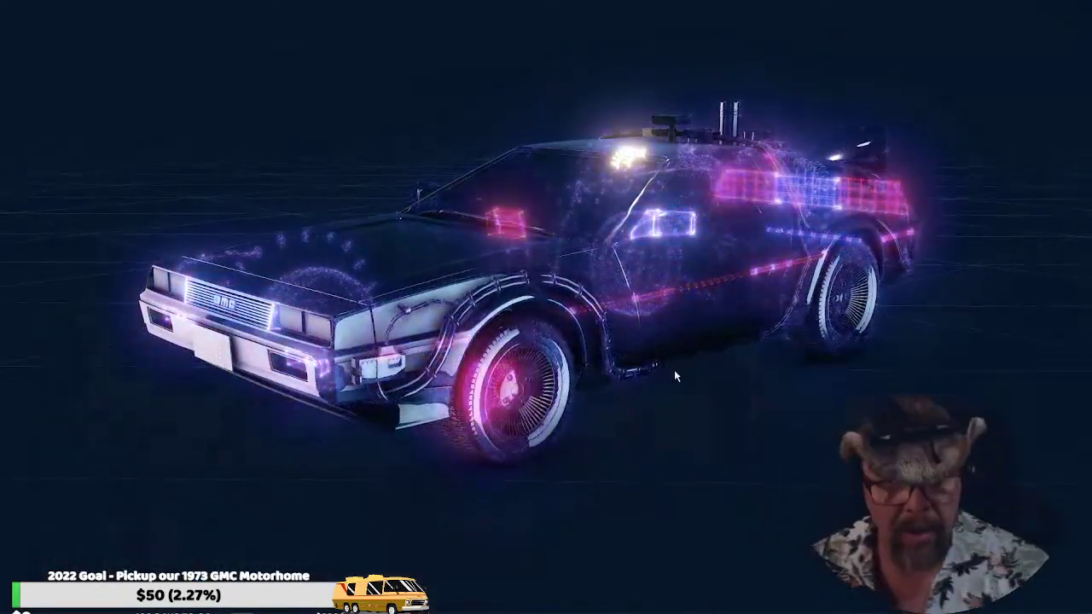
mouse_move(126, 609)
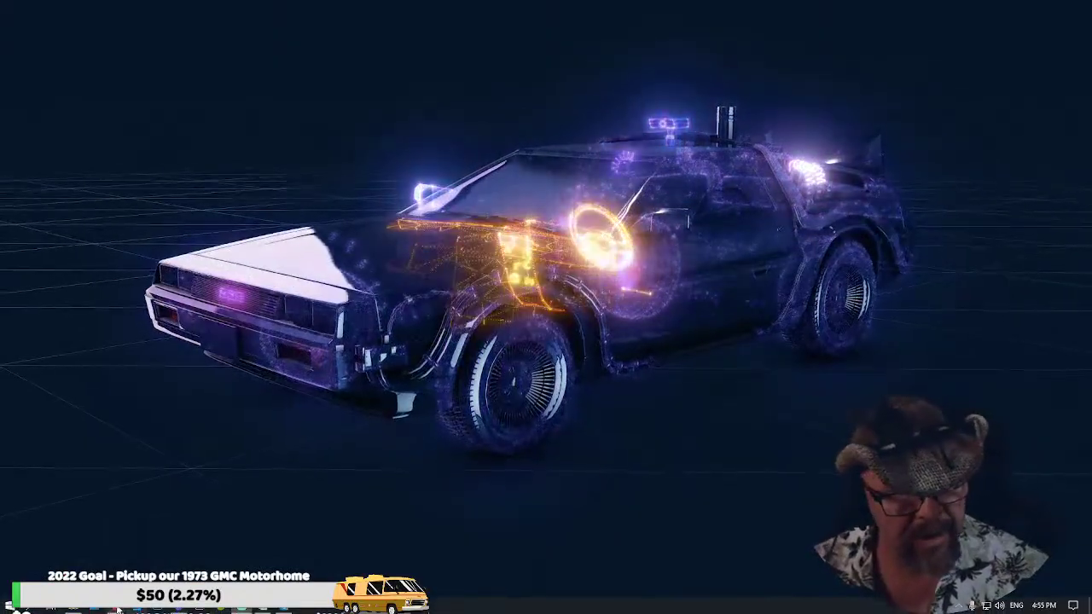
Switch to Firefox, review the Little Shed model page on Sketchfab and minimize the browser
left_click(77, 610)
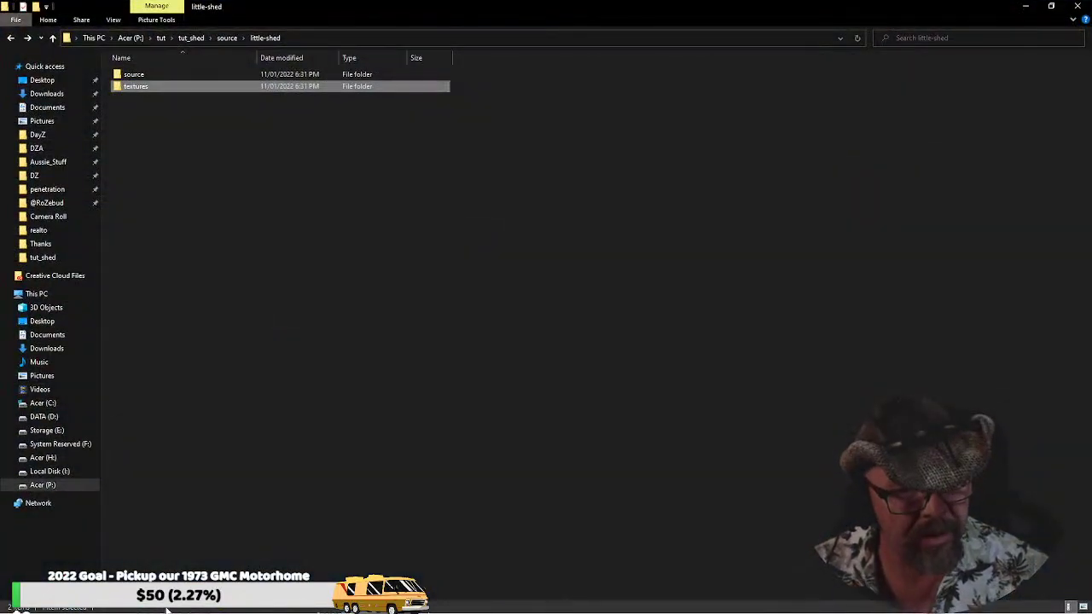
key("super")
left_click(116, 609)
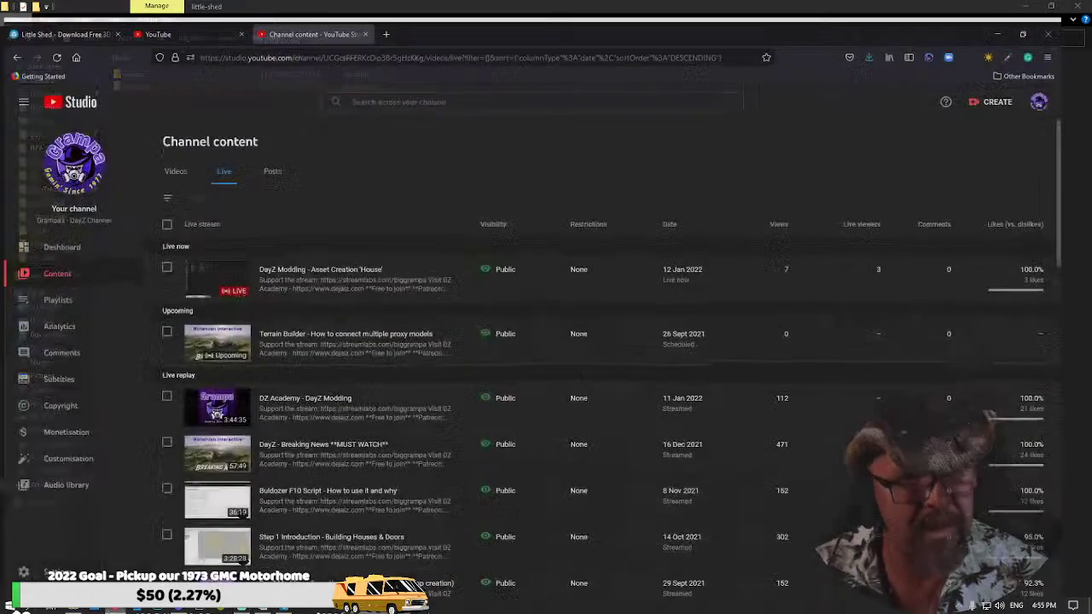
left_click(109, 12)
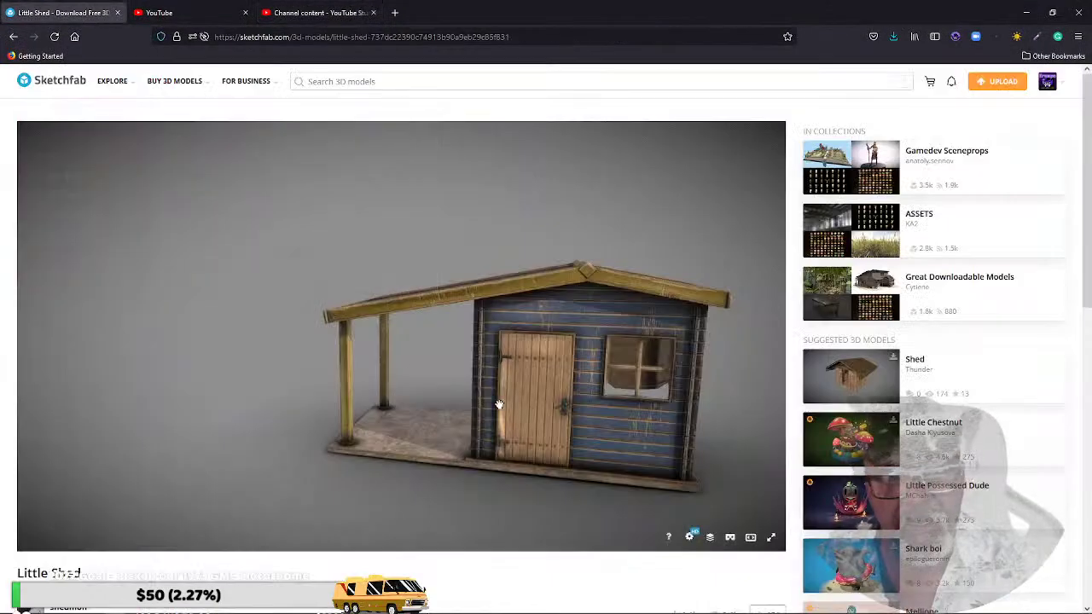
scroll(909, 437, "down", 3)
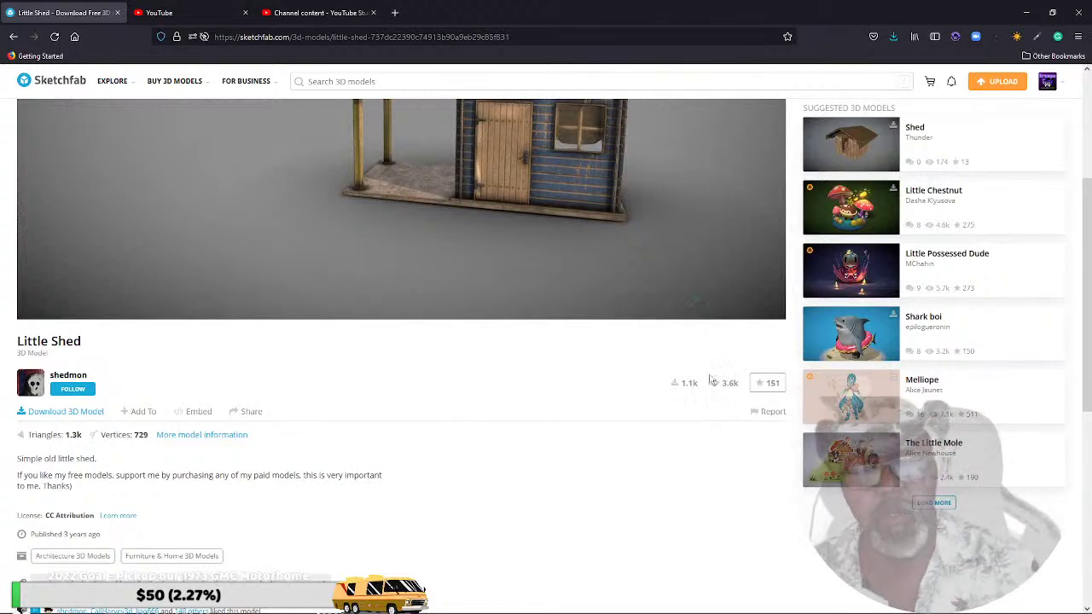
left_click(1022, 12)
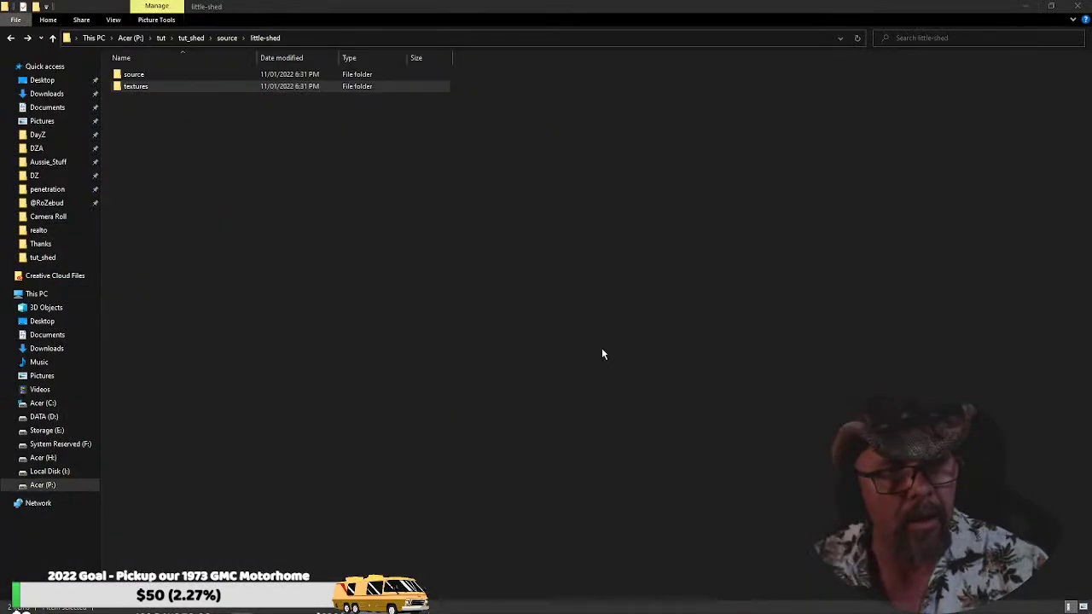
Look through the little-shed project's textures and source folders in File Explorer and minimize the window
double_click(134, 86)
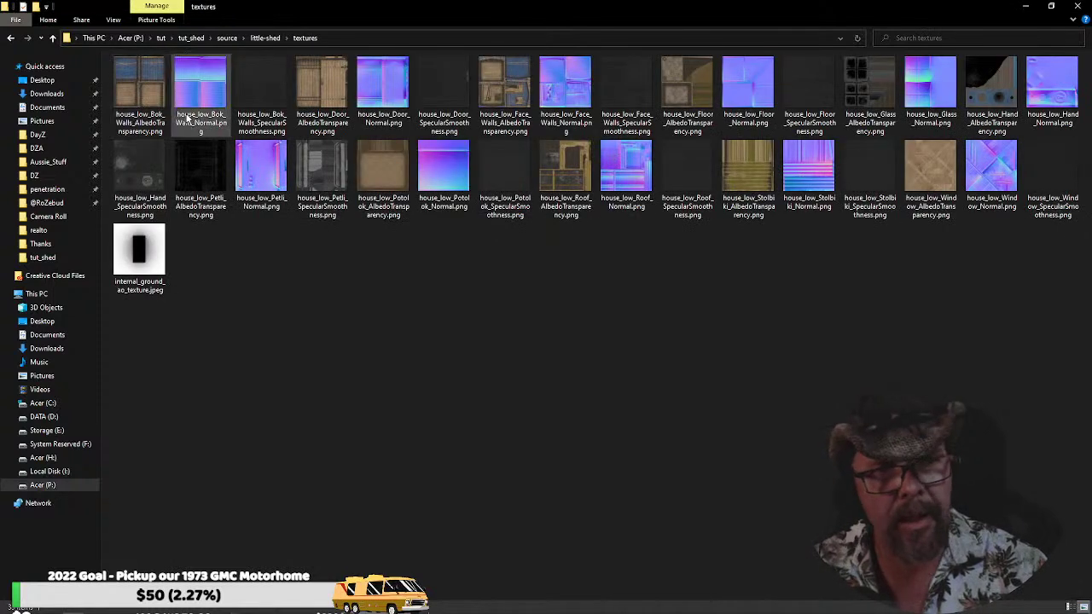
left_click(11, 38)
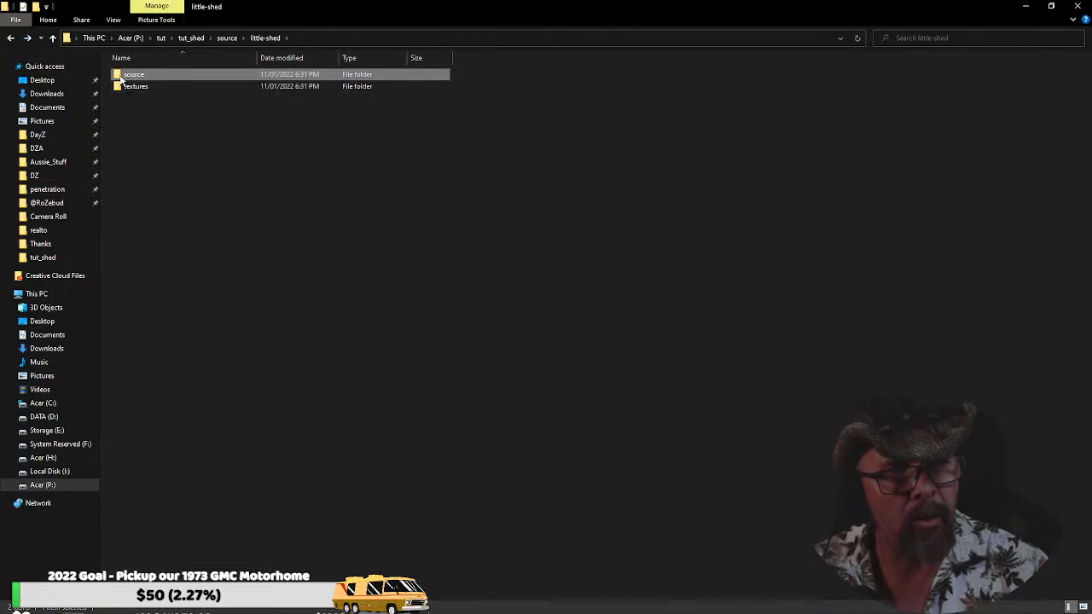
double_click(124, 75)
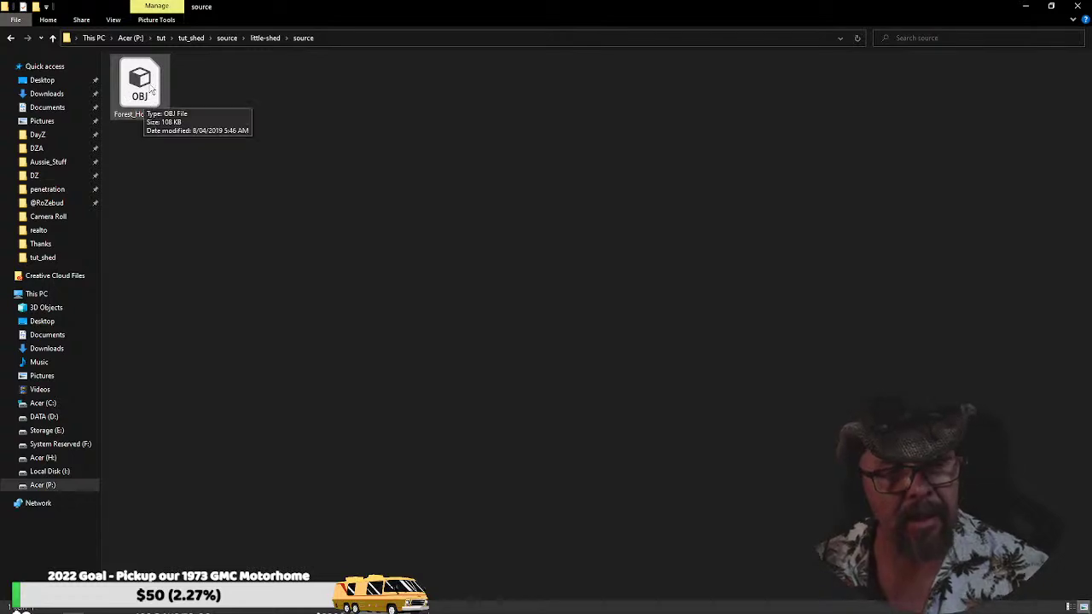
left_click(1024, 6)
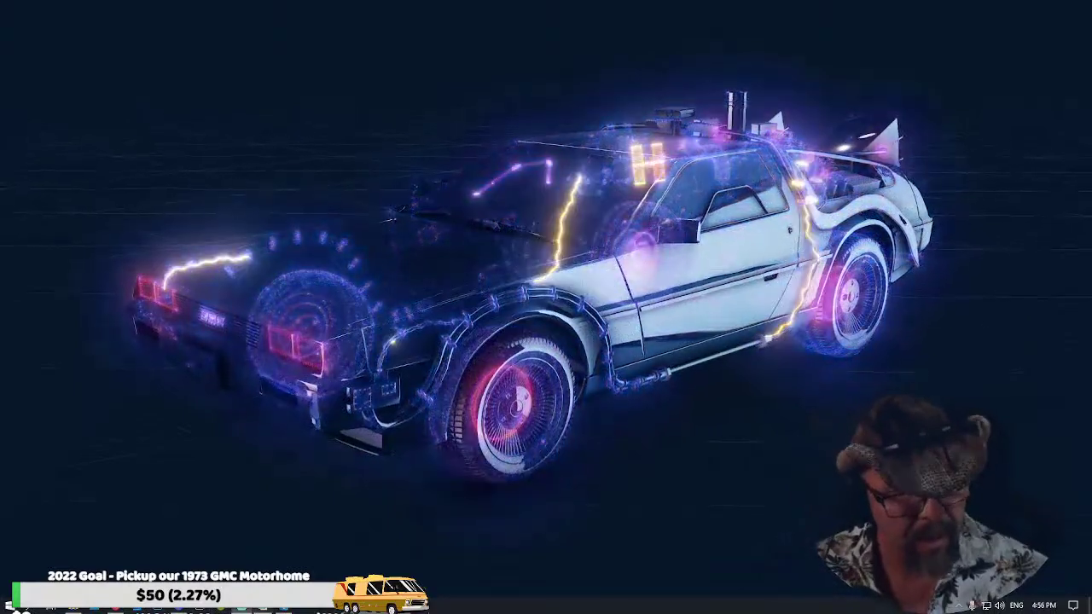
Show the desktop icons, switch to Object Builder and start an OBJ file import
double_click(257, 238)
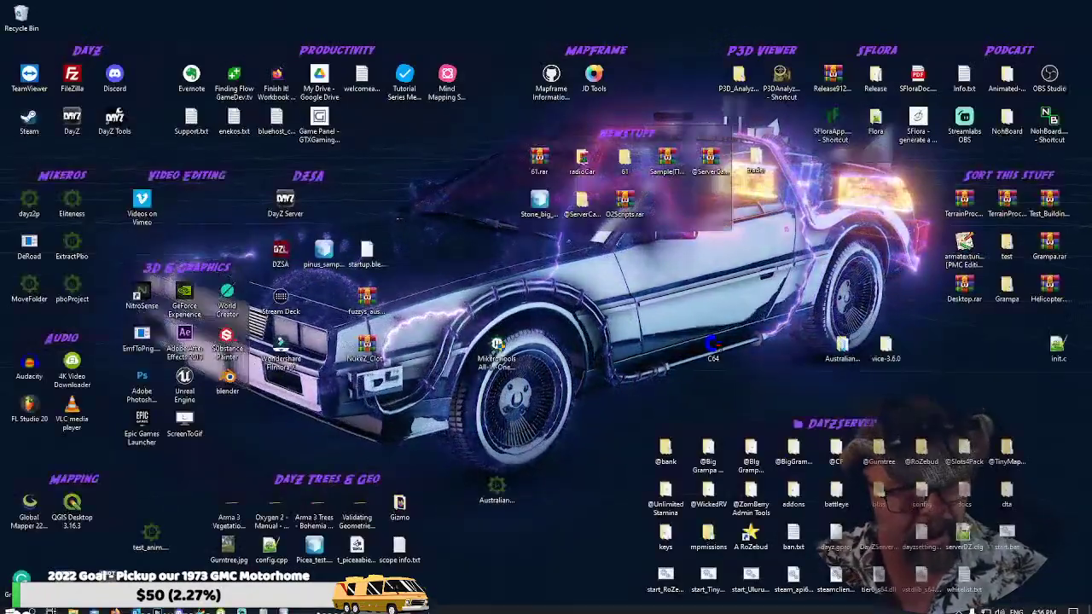
left_click(284, 609)
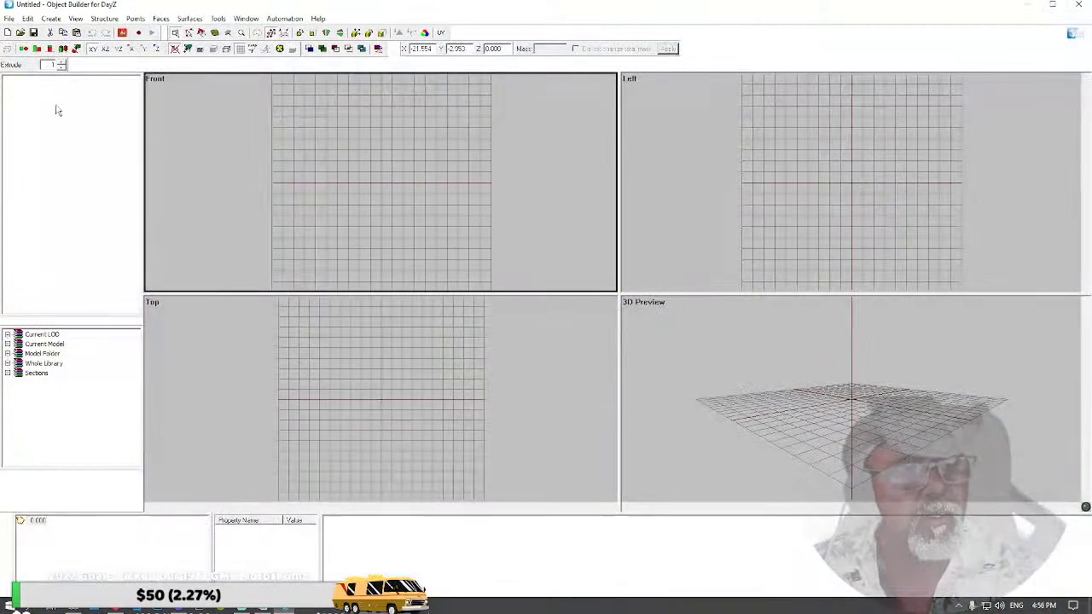
left_click(9, 19)
mouse_move(172, 125)
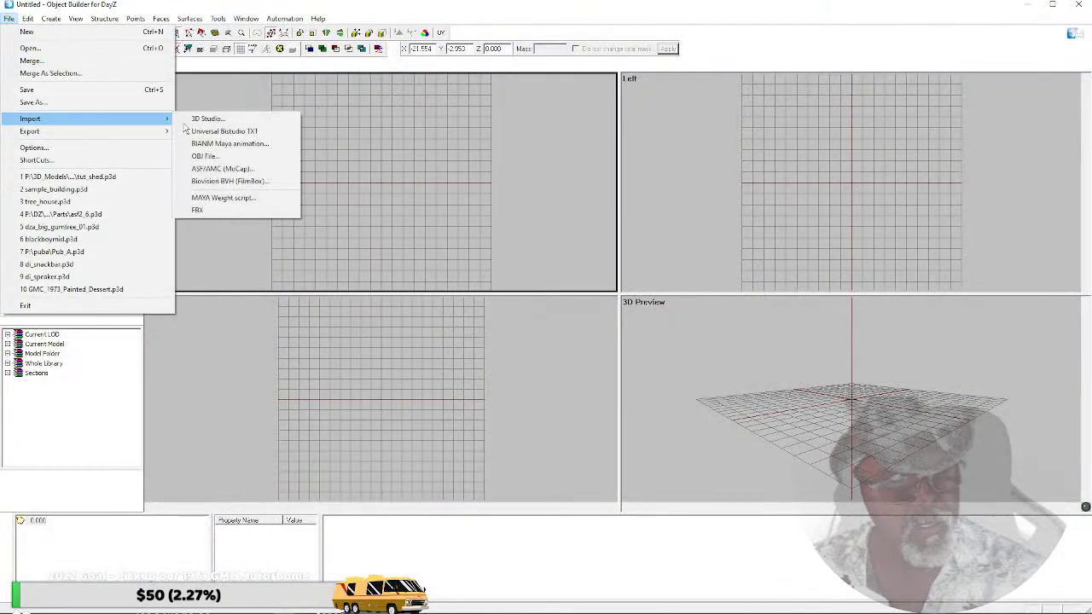
left_click(205, 156)
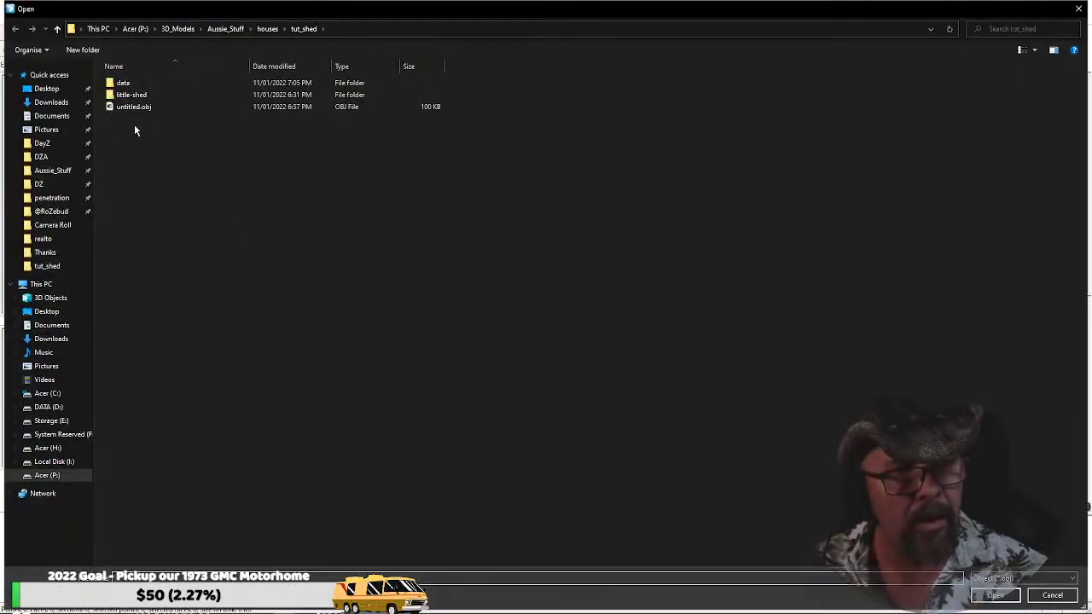
Try to import Forest_House.obj from P:\tut\tut_shed\source\little-shed\source at master scale 100
left_click(134, 28)
scroll(210, 320, "down", 8)
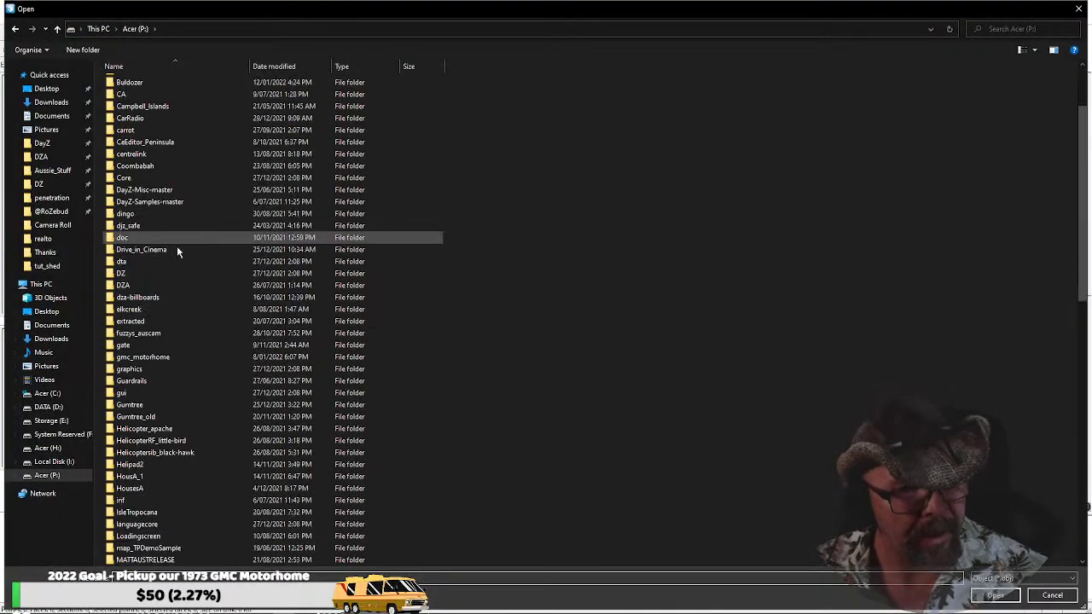
scroll(190, 378, "down", 5)
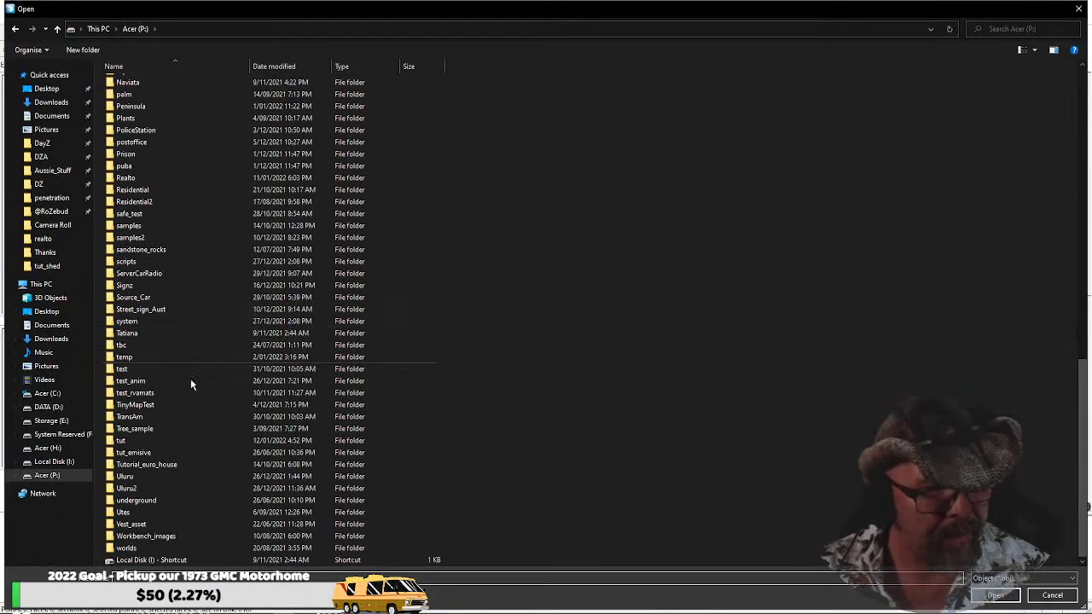
double_click(147, 441)
double_click(128, 106)
double_click(130, 85)
double_click(131, 84)
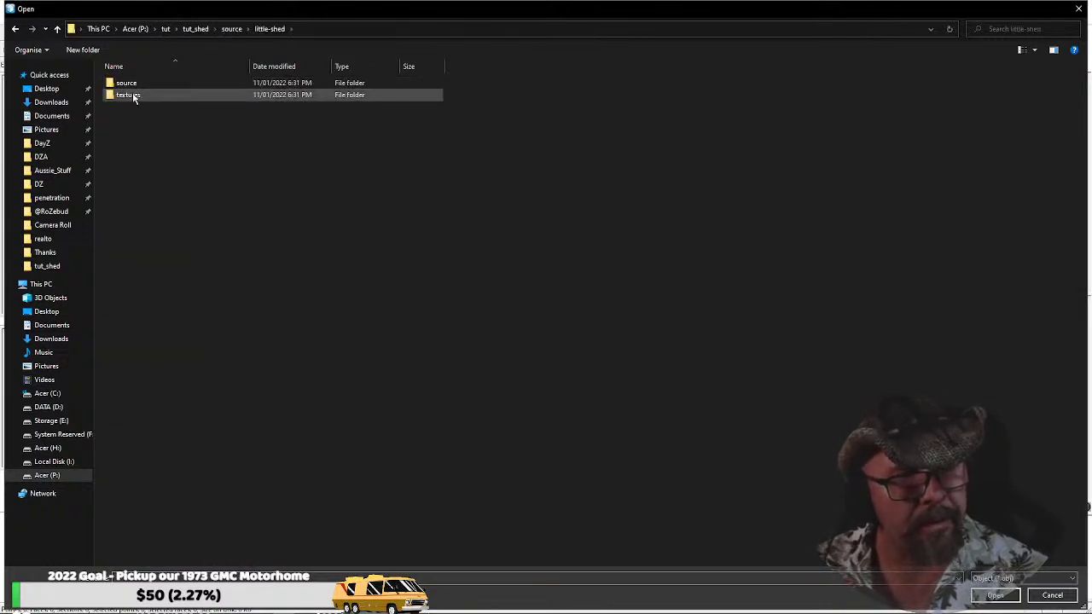
double_click(129, 85)
double_click(134, 98)
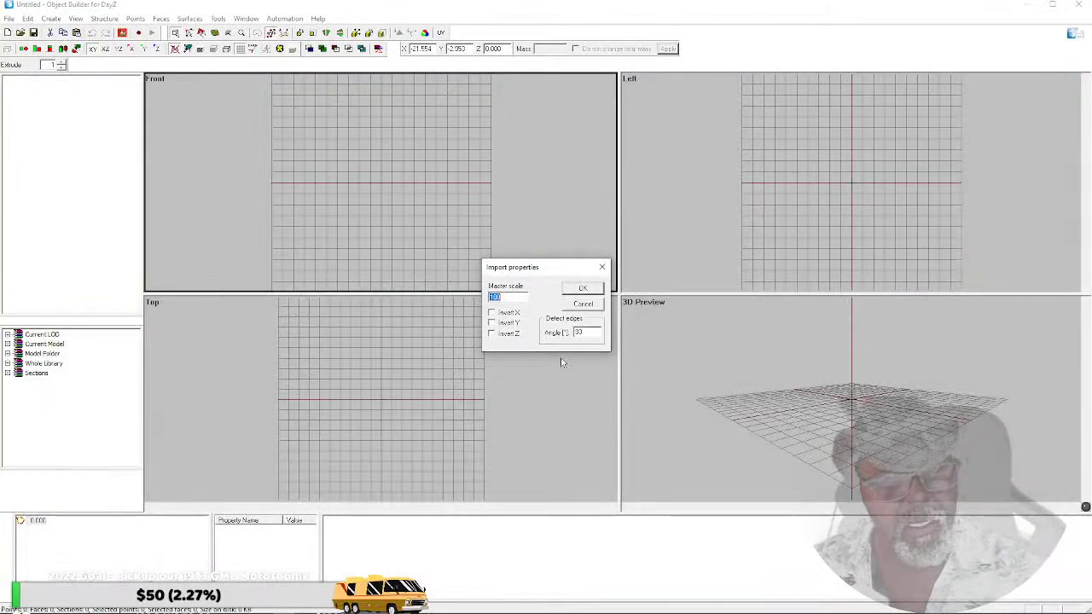
left_click(580, 289)
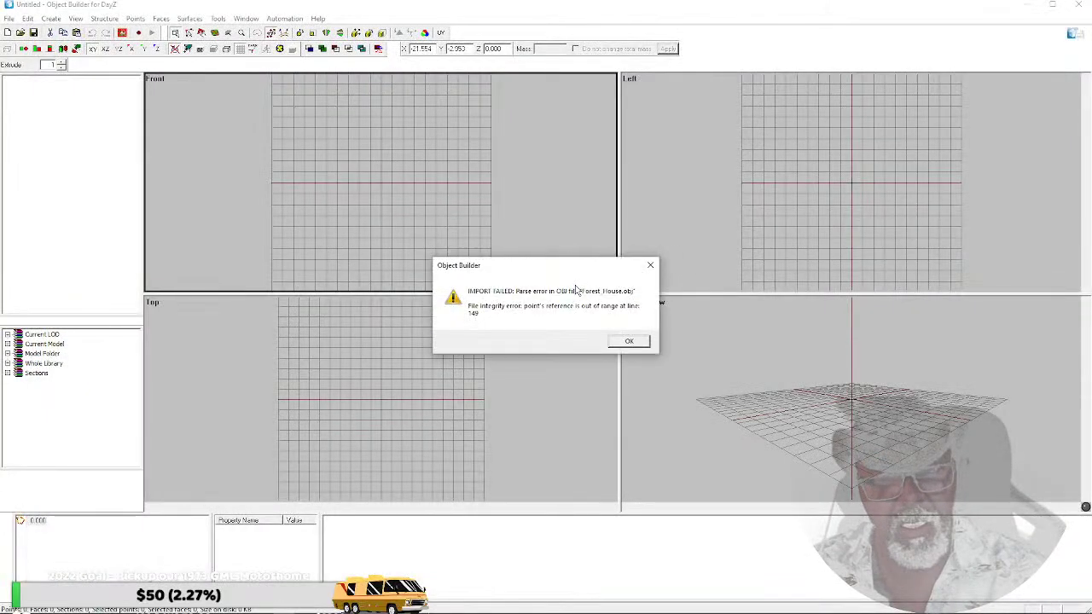
left_click(626, 342)
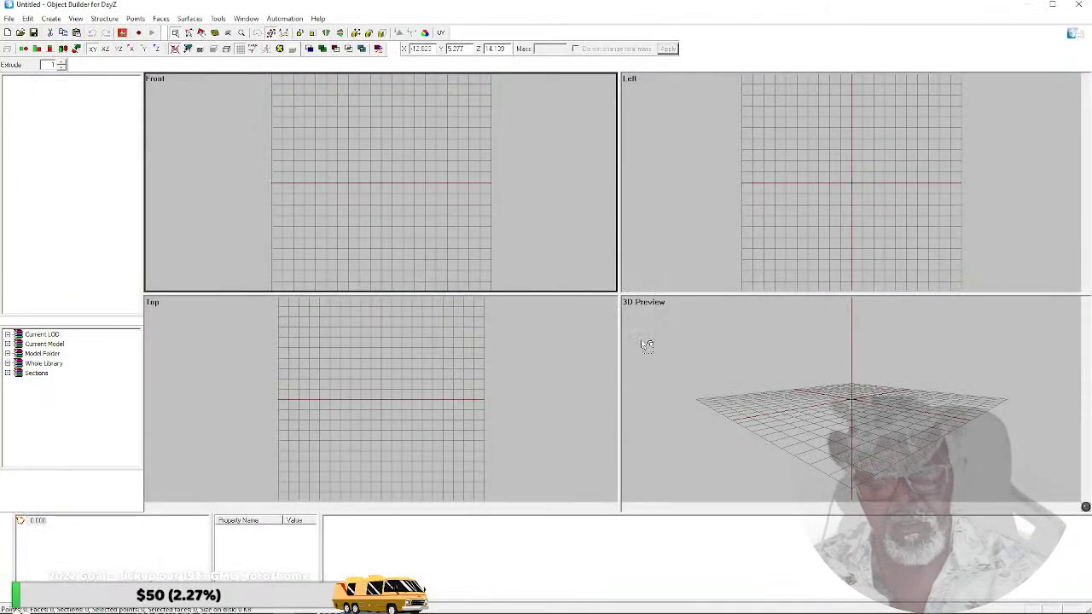
Switch to Blender by launching it from the desktop and delete the default cube
left_click(1029, 7)
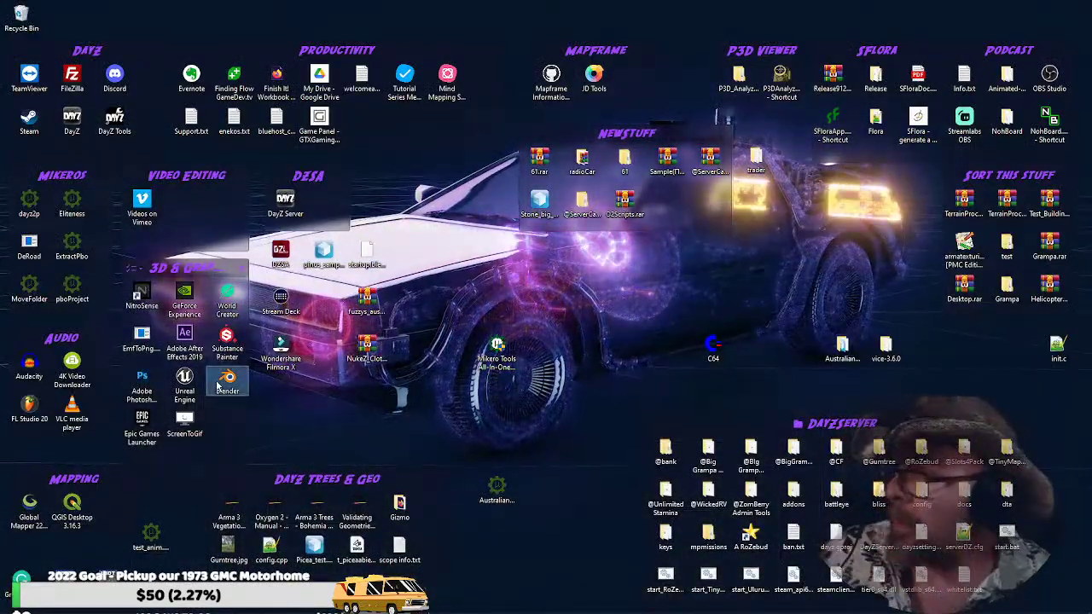
double_click(220, 386)
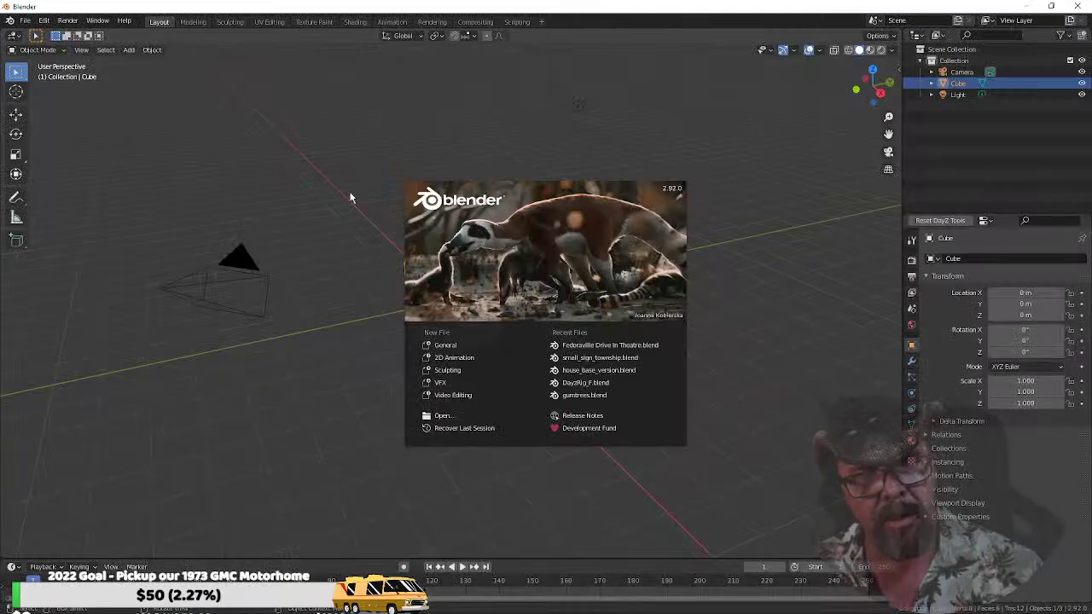
left_click(331, 302)
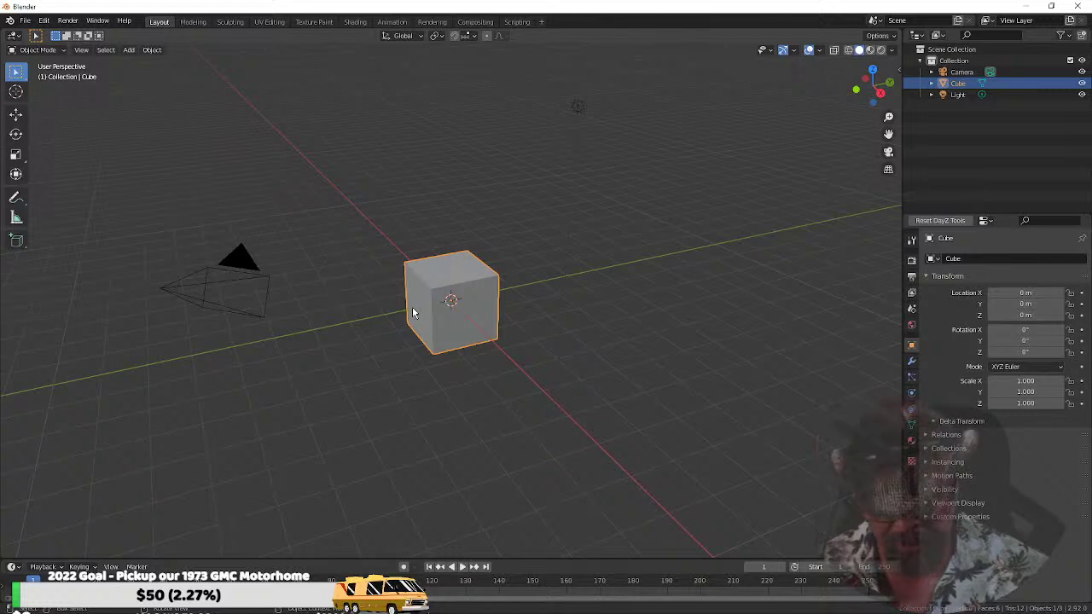
key("Delete")
Start a Wavefront OBJ import and browse to the root of the P drive
left_click(24, 21)
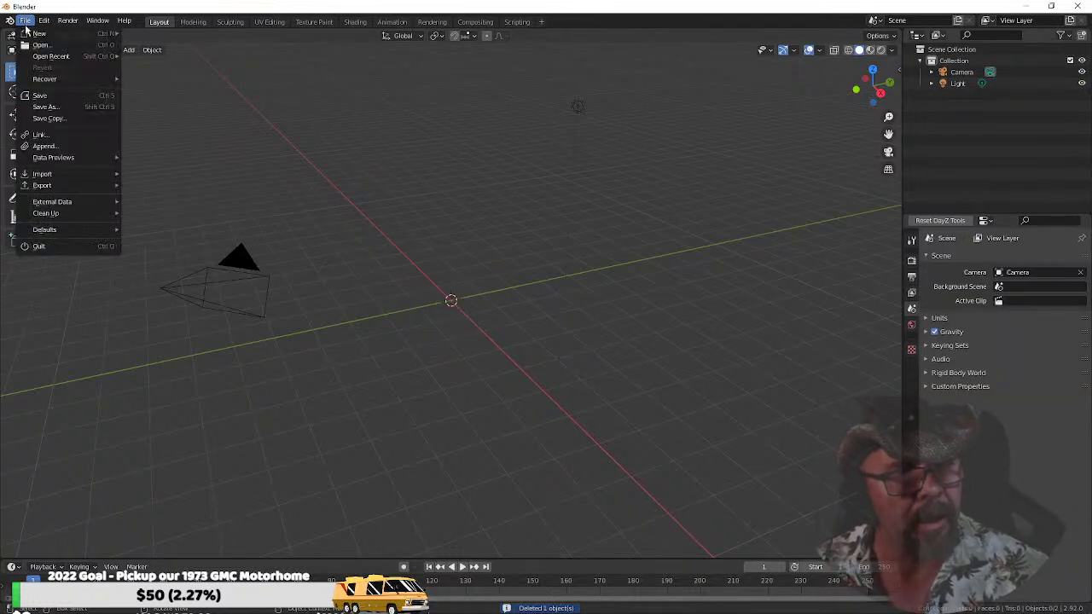
mouse_move(73, 176)
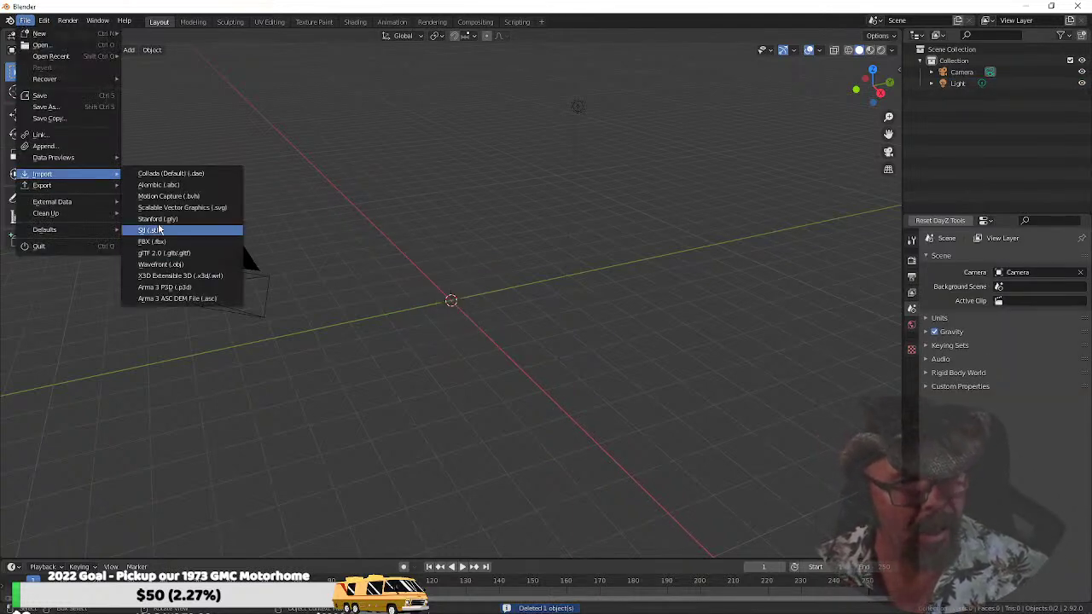
left_click(177, 265)
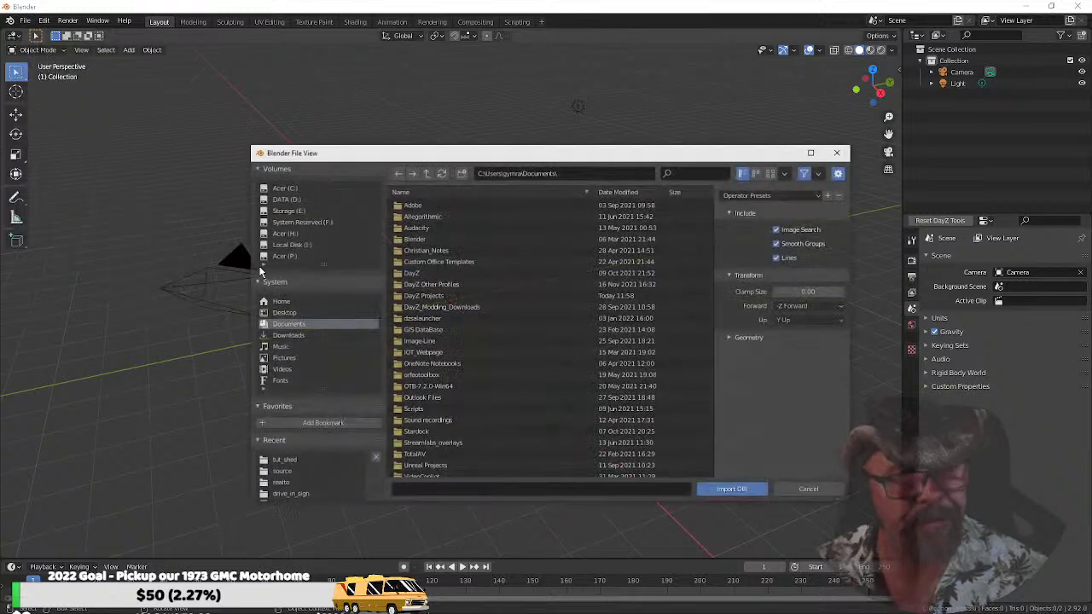
left_click(282, 256)
scroll(424, 398, "down", 10)
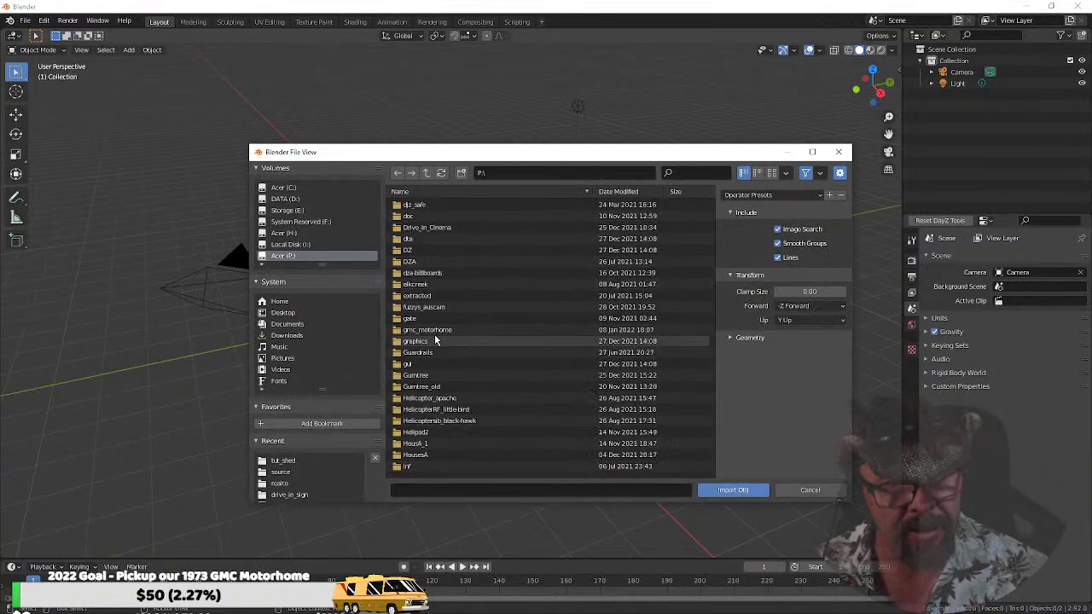
scroll(430, 418, "down", 5)
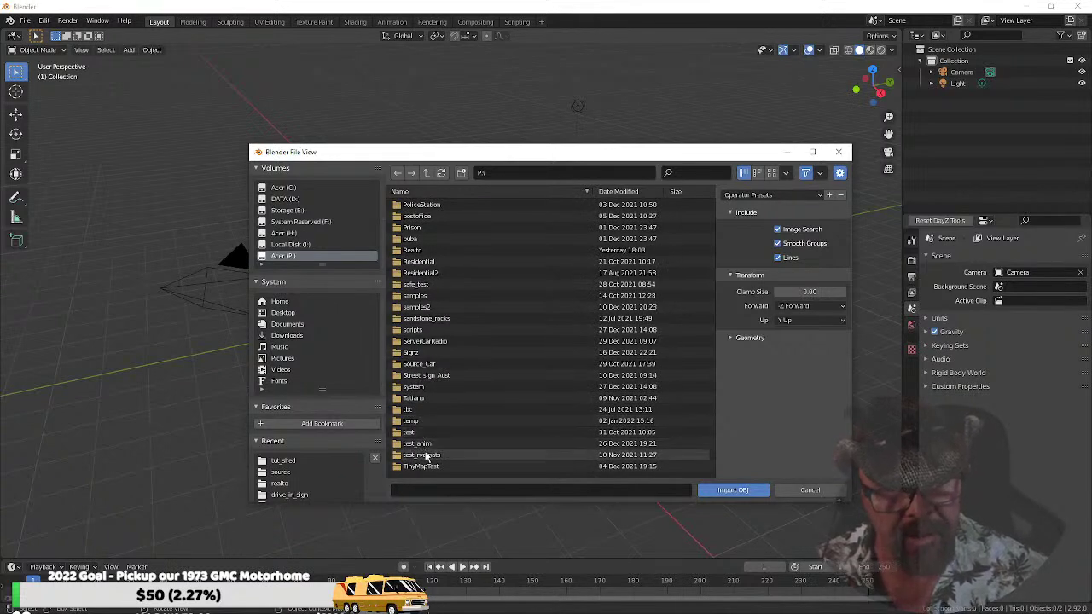
double_click(418, 433)
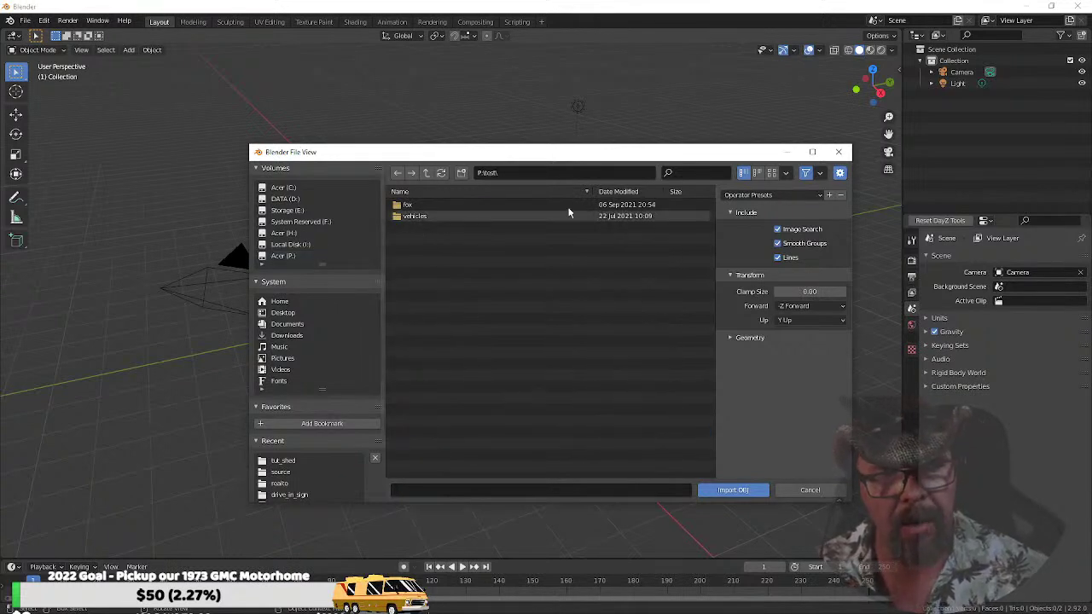
left_click(427, 173)
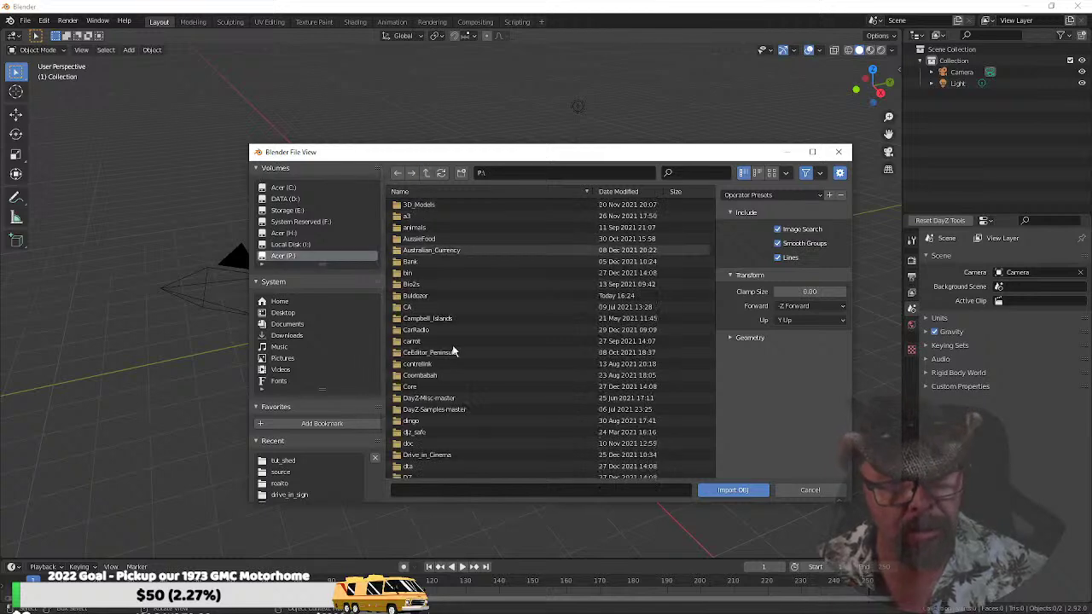
Import Forest_House.obj from P:\tut\tut_shed\source\little-shed\source into the emptied scene
scroll(482, 412, "down", 5)
scroll(476, 408, "down", 10)
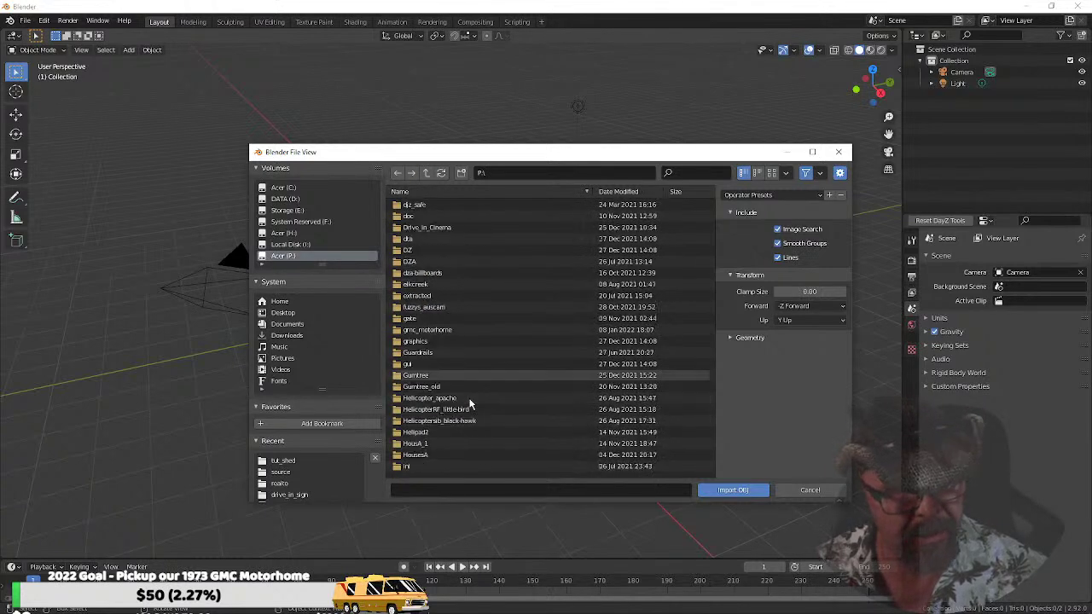
scroll(467, 399, "down", 5)
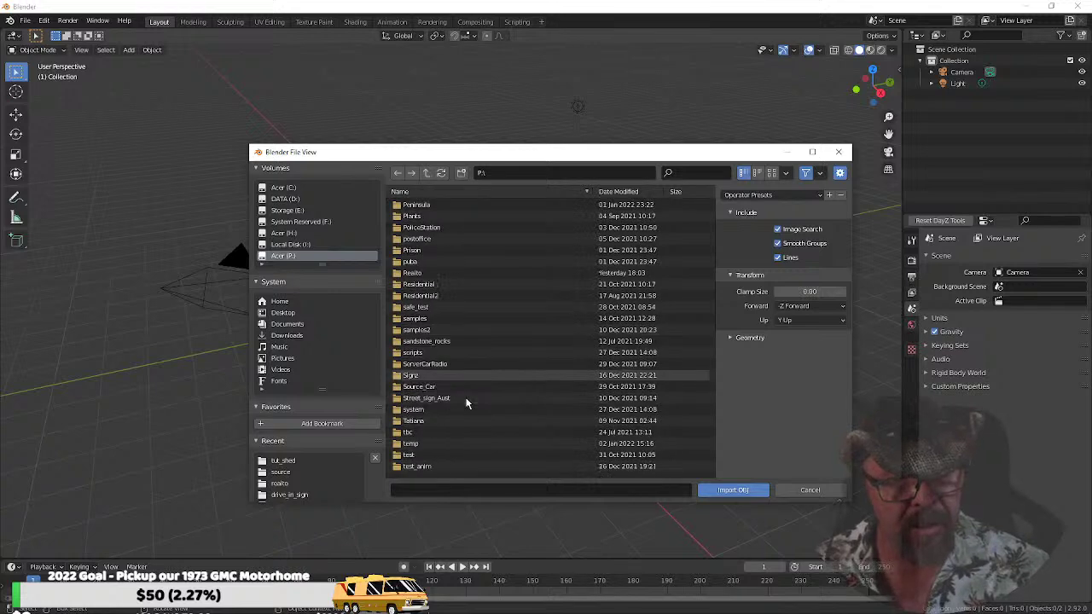
scroll(416, 435, "down", 2)
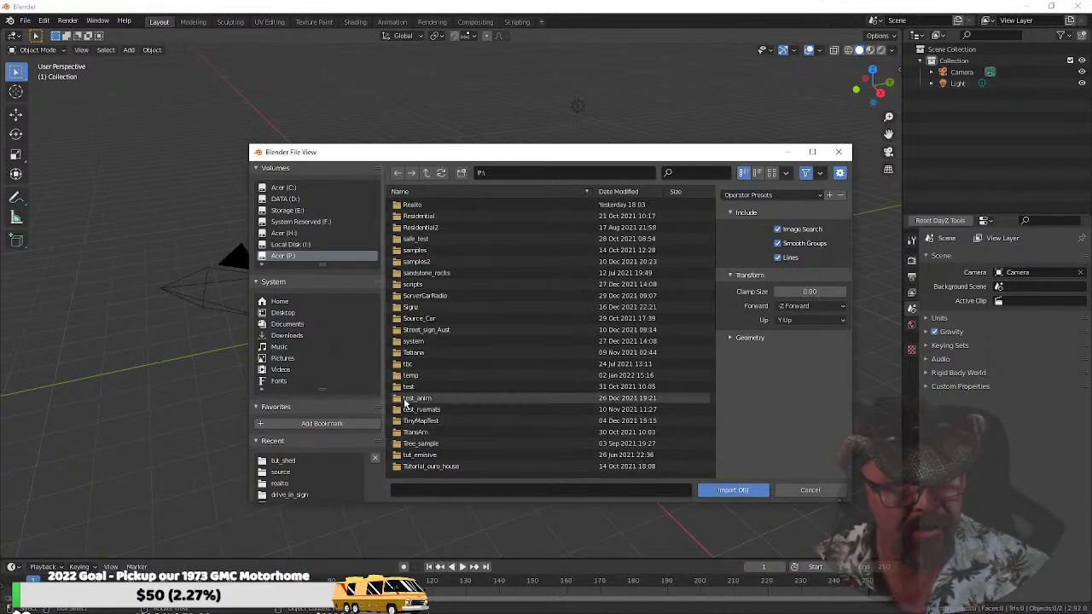
scroll(427, 409, "down", 3)
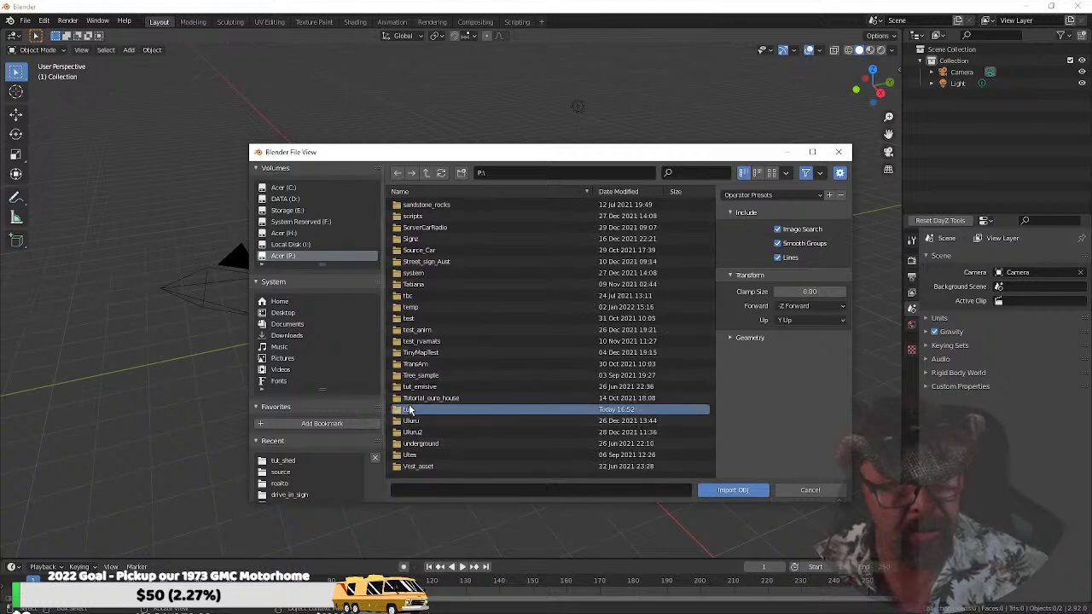
double_click(409, 410)
double_click(416, 228)
double_click(409, 206)
double_click(410, 206)
double_click(413, 207)
double_click(413, 207)
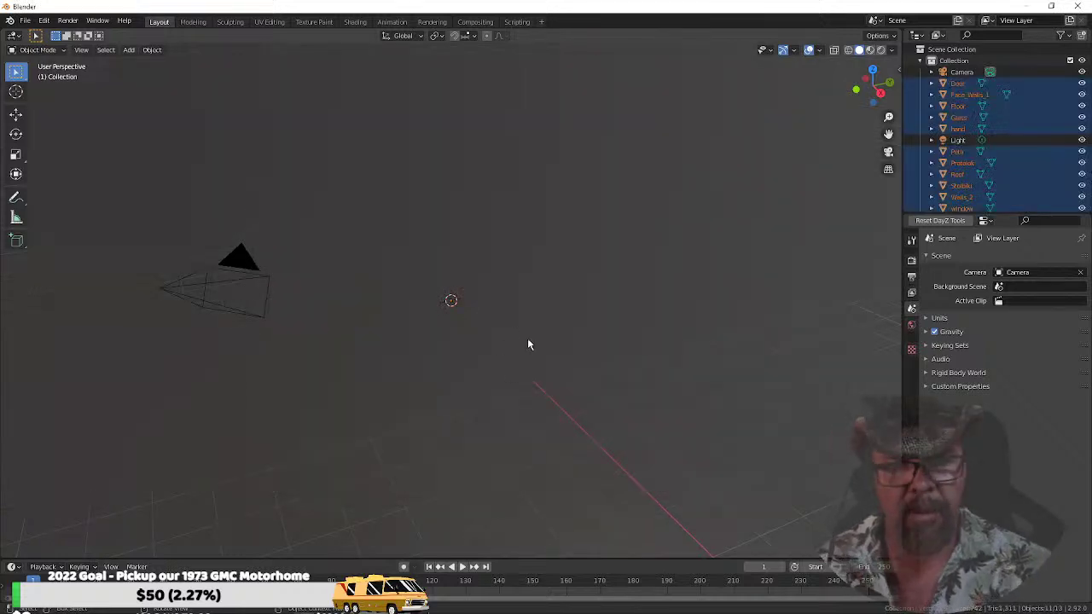
scroll(528, 345, "down", 10)
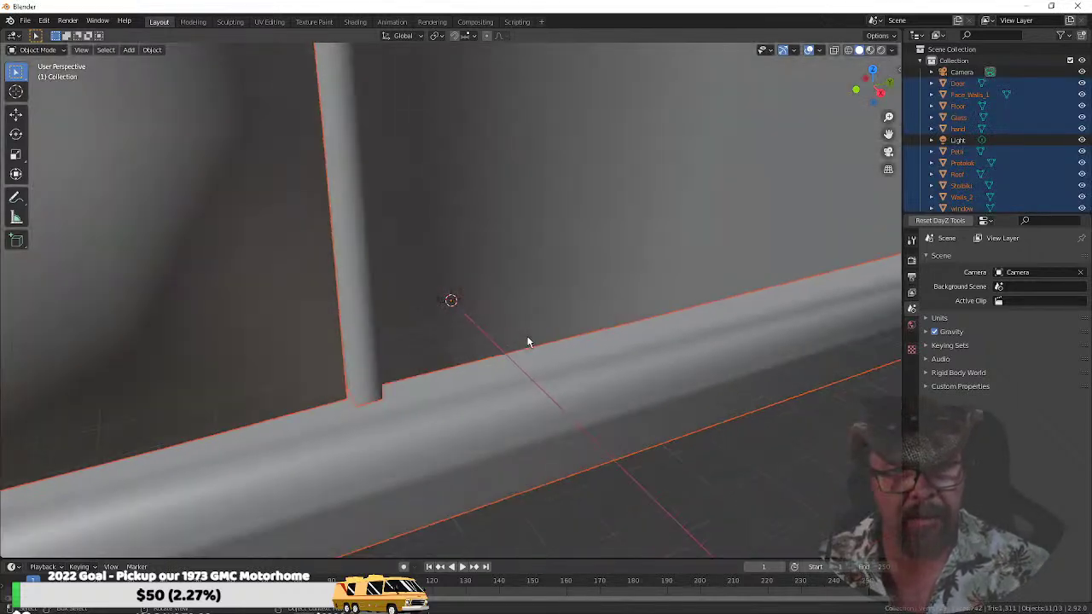
Scale the imported house down uniformly to about 0.04 of its size and clear the selection
scroll(529, 342, "down", 15)
scroll(528, 342, "up", 12)
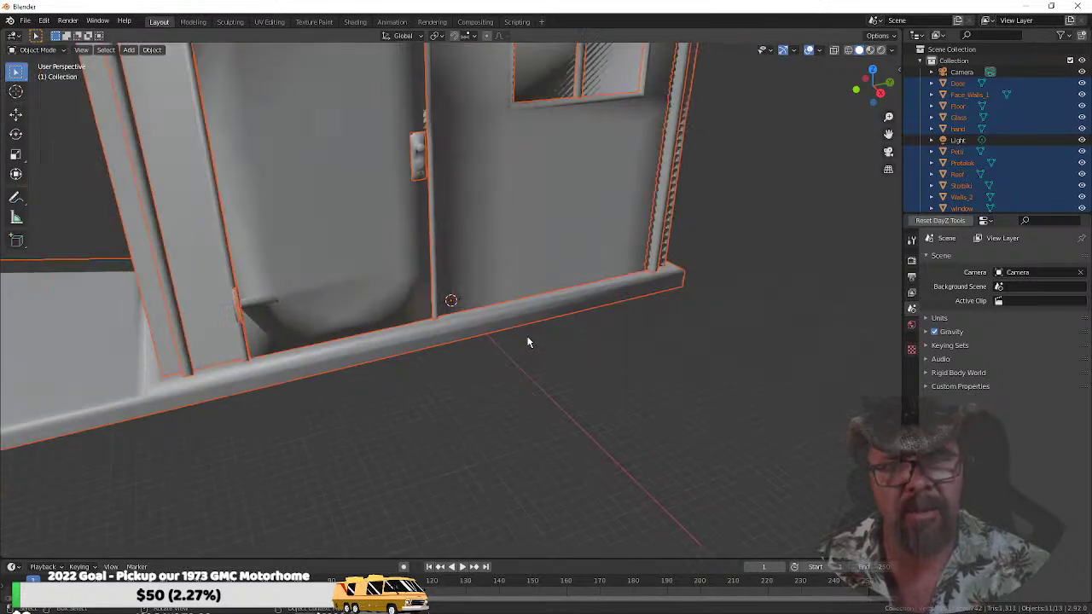
scroll(528, 342, "down", 2)
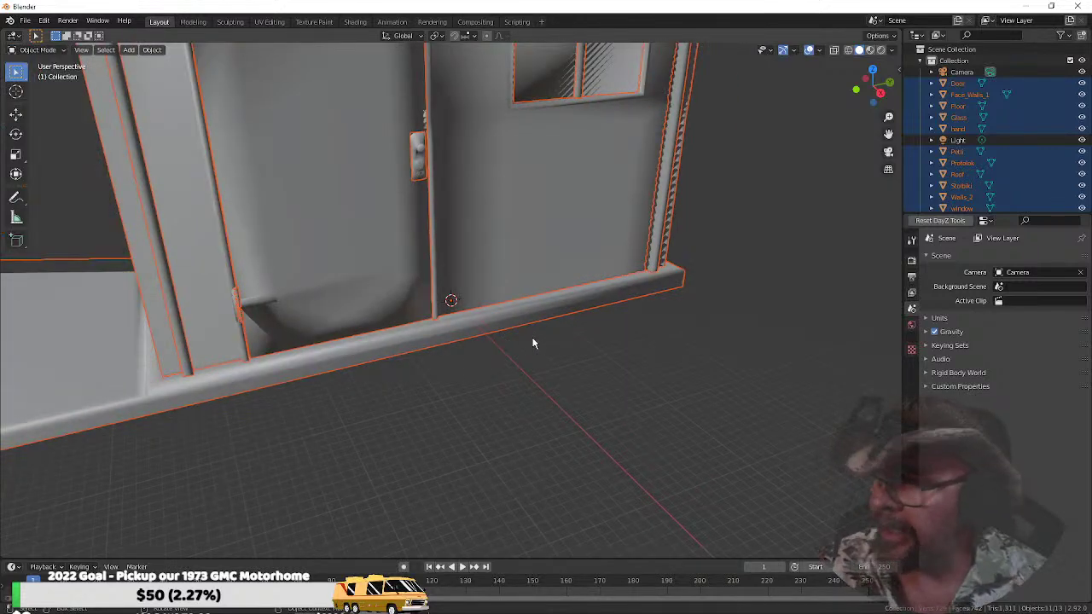
scroll(371, 319, "down", 3)
scroll(372, 320, "up", 3)
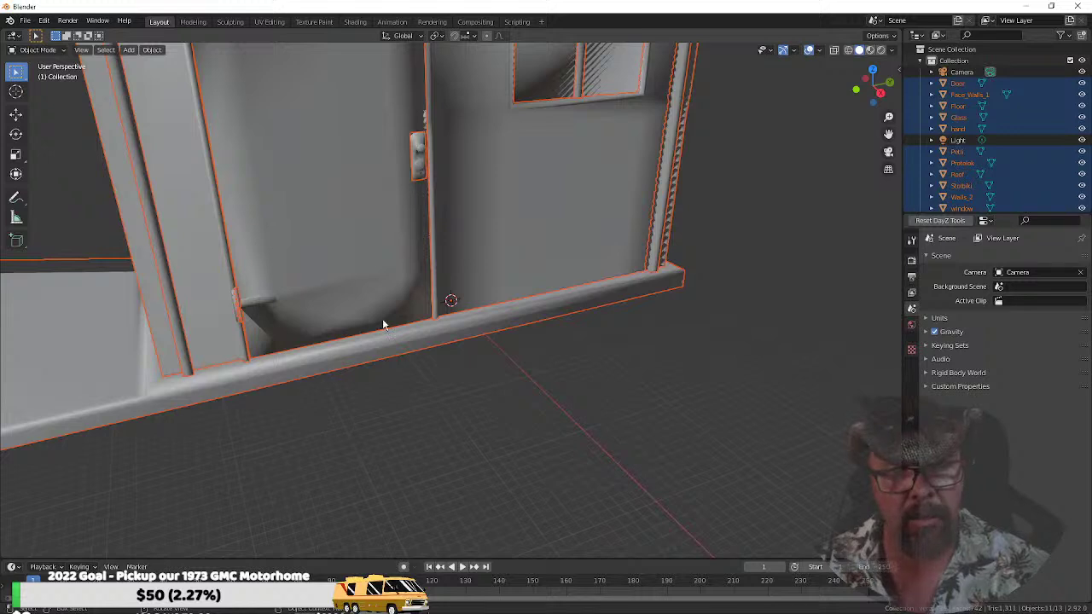
key("s")
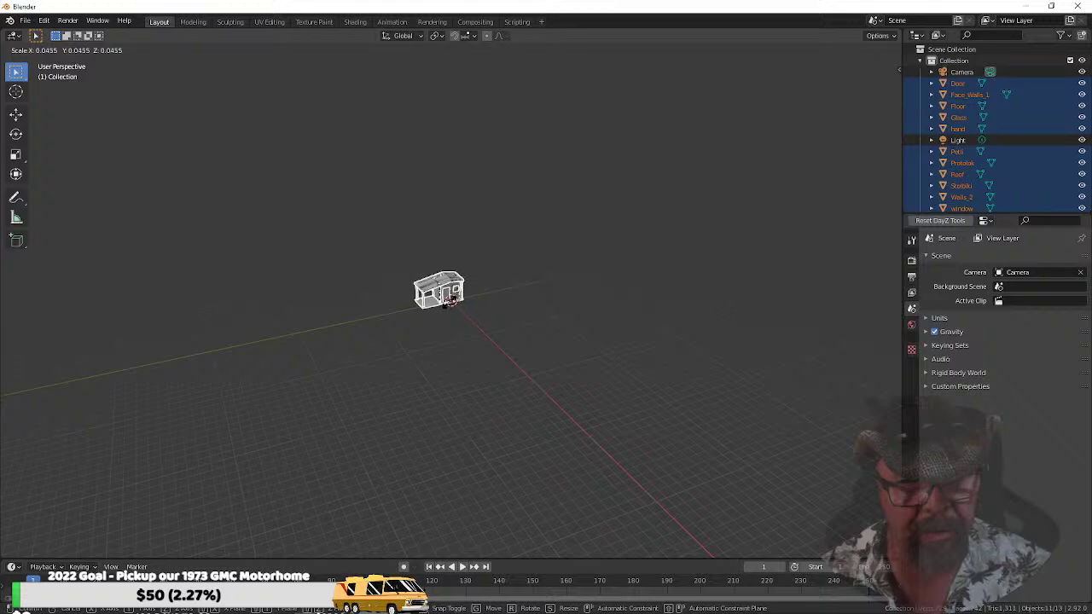
left_click(451, 304)
left_click(426, 345)
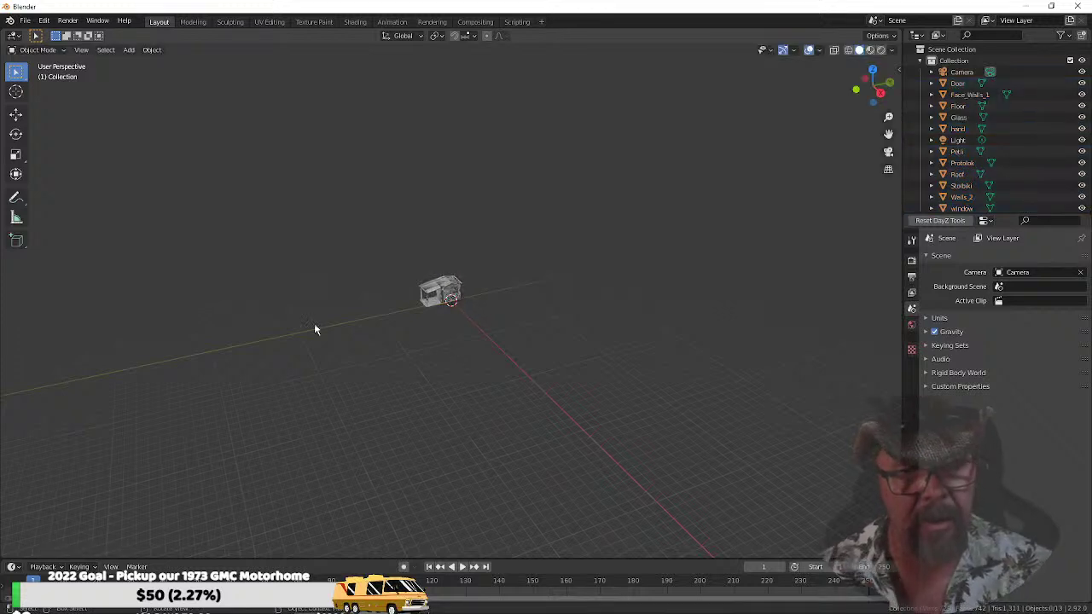
Select the Collection and everything inside it, from Camera through window
left_click(26, 21)
mouse_move(79, 186)
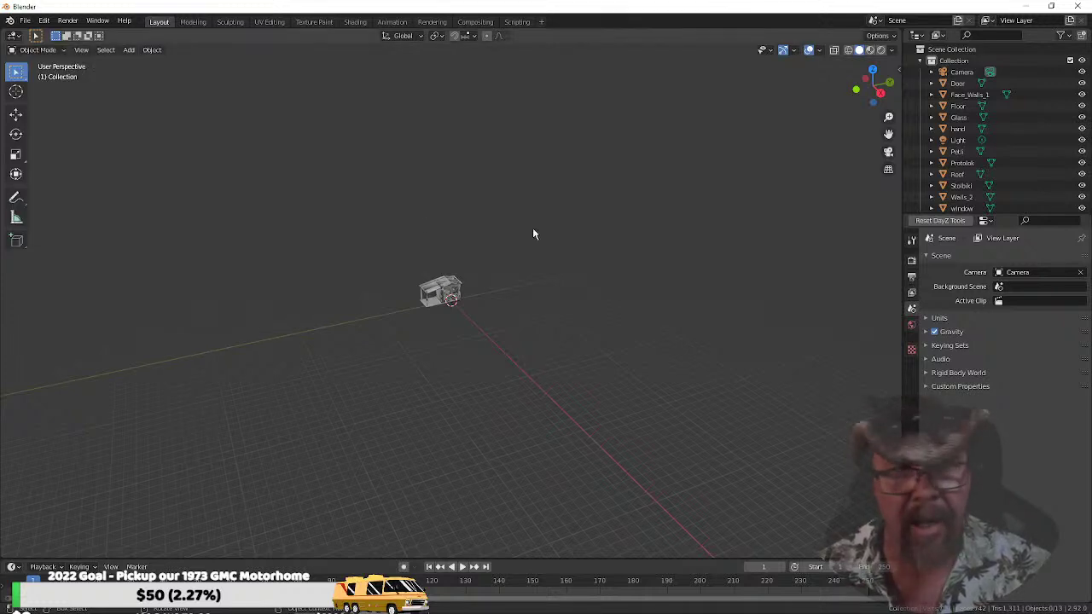
left_click(973, 61)
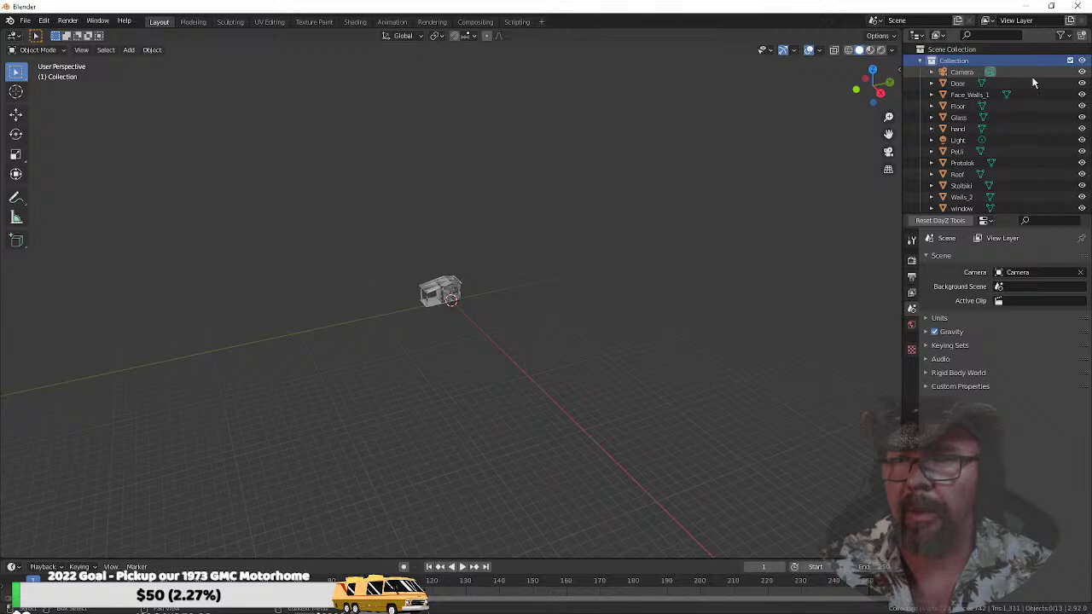
scroll(1034, 79, "down", 1)
left_click(962, 203, "shift")
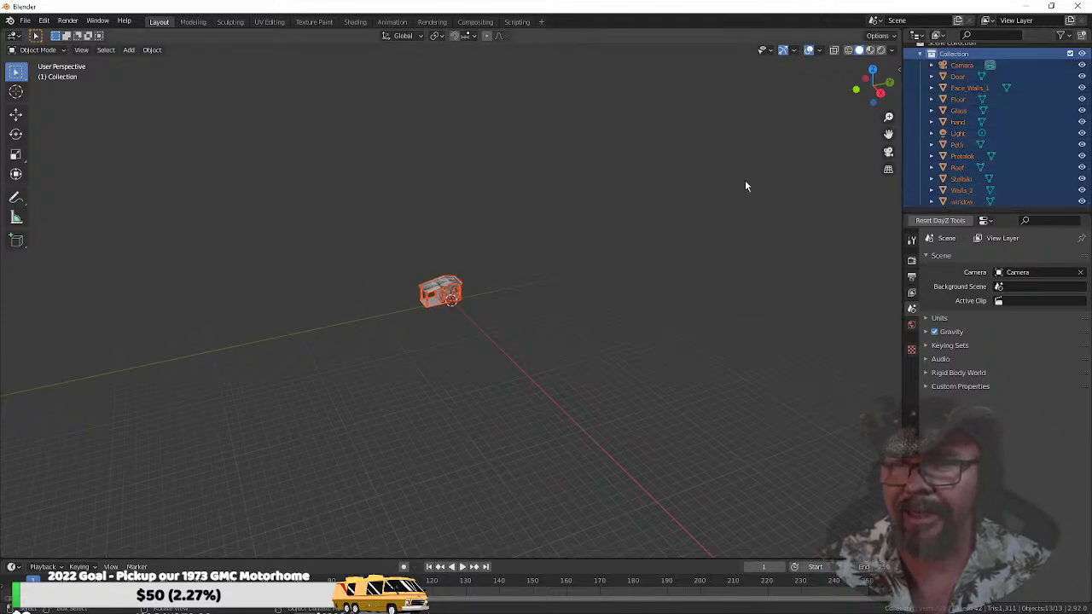
Start an FBX export and browse to the P:\tut\tut_shed\source folder
left_click(25, 19)
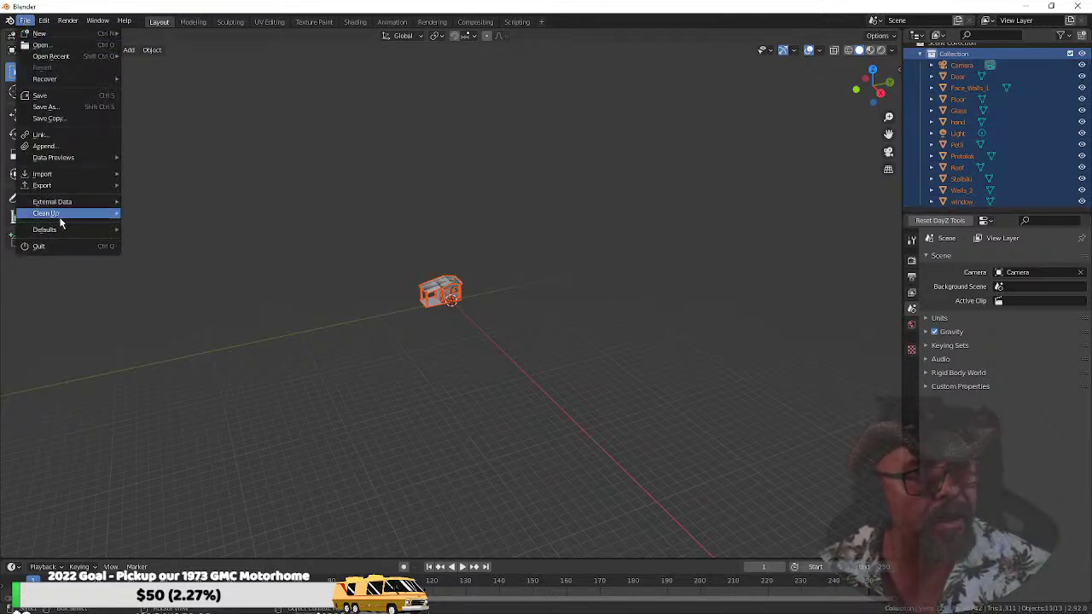
mouse_move(62, 187)
left_click(160, 256)
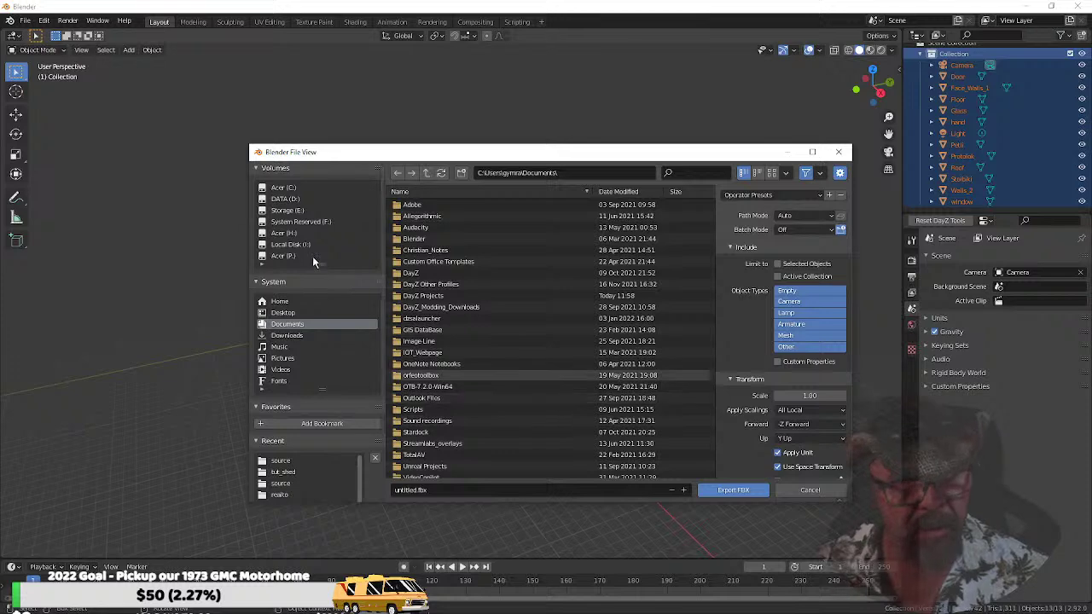
left_click(282, 256)
scroll(491, 341, "down", 5)
scroll(475, 360, "down", 15)
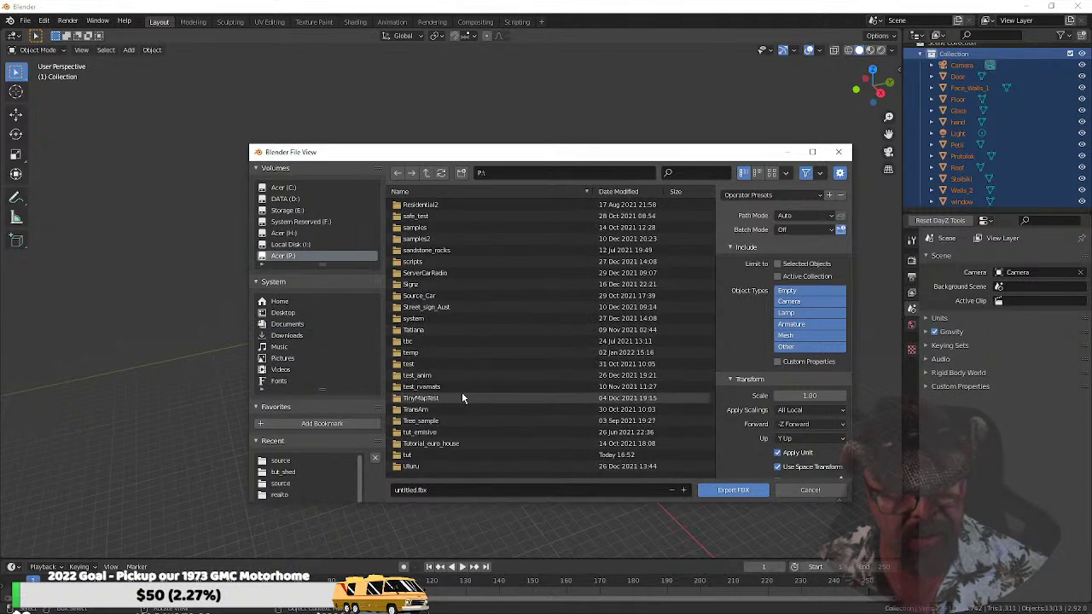
double_click(410, 455)
double_click(426, 230)
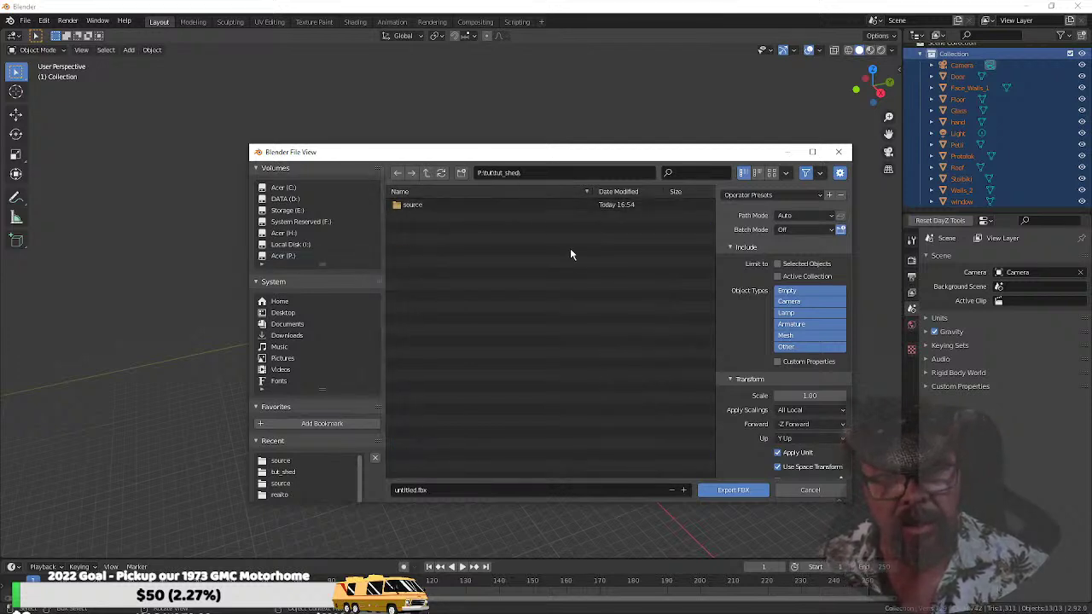
double_click(420, 209)
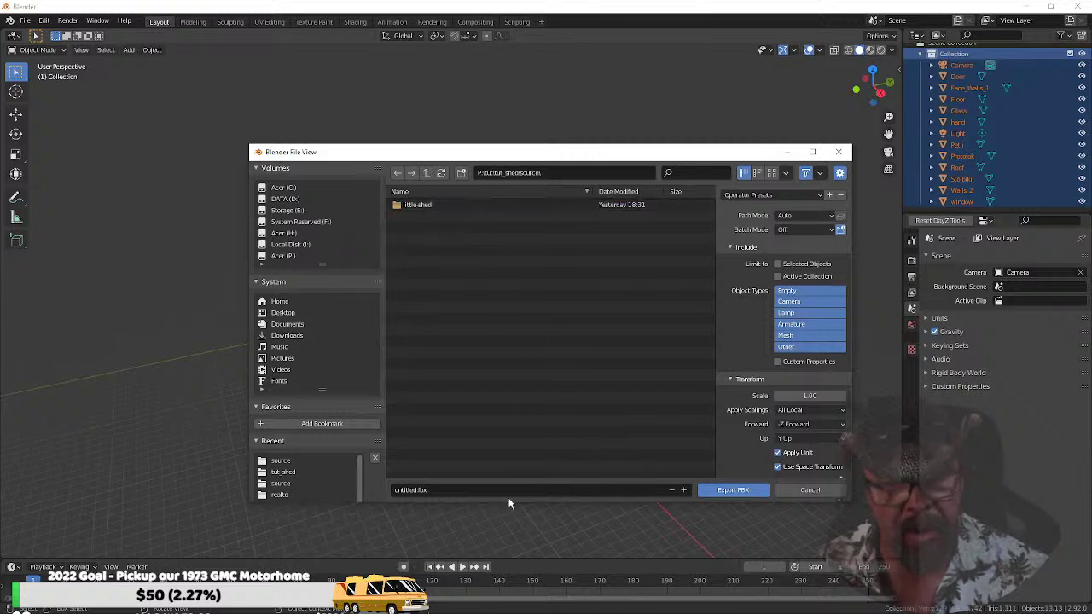
Name the file tut_shed and export it as FBX with the default settings
left_click(410, 491)
type("tut_sh")
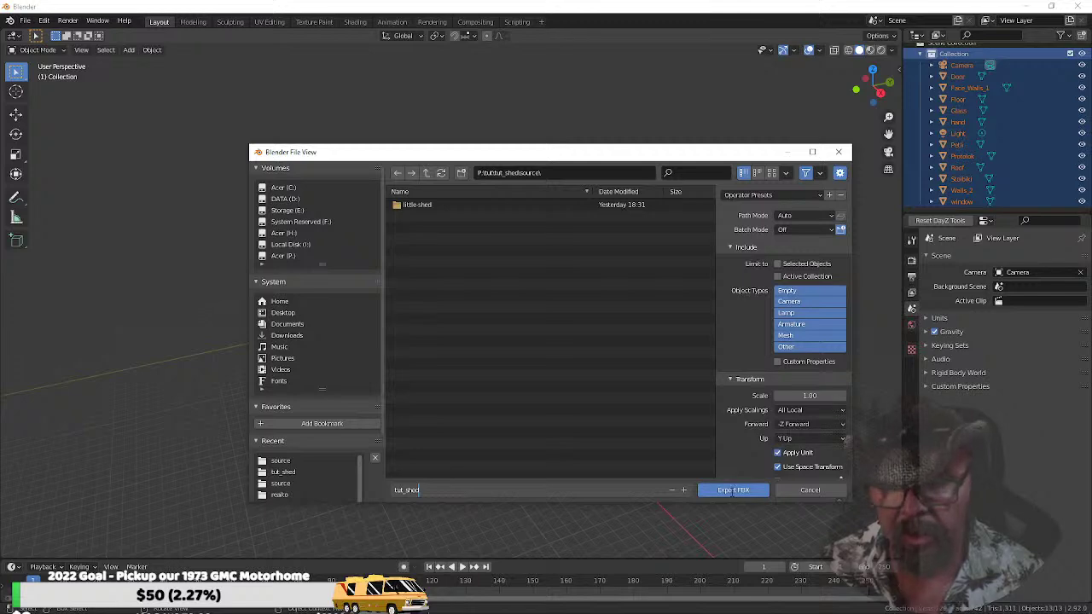
left_click(732, 491)
left_click(730, 490)
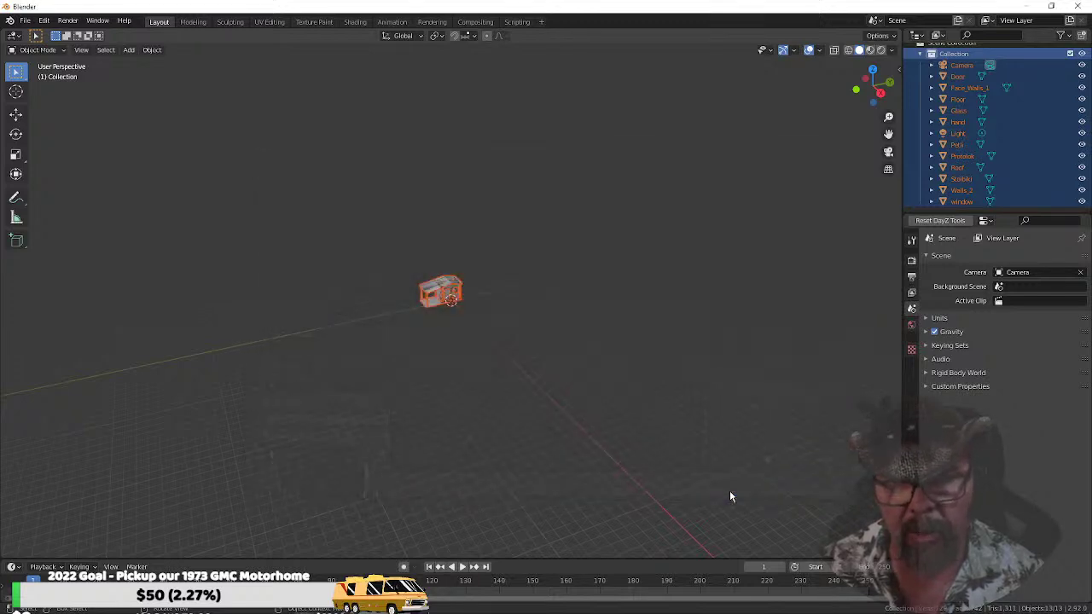
Close Blender without saving the scene and switch to Object Builder
left_click(1078, 7)
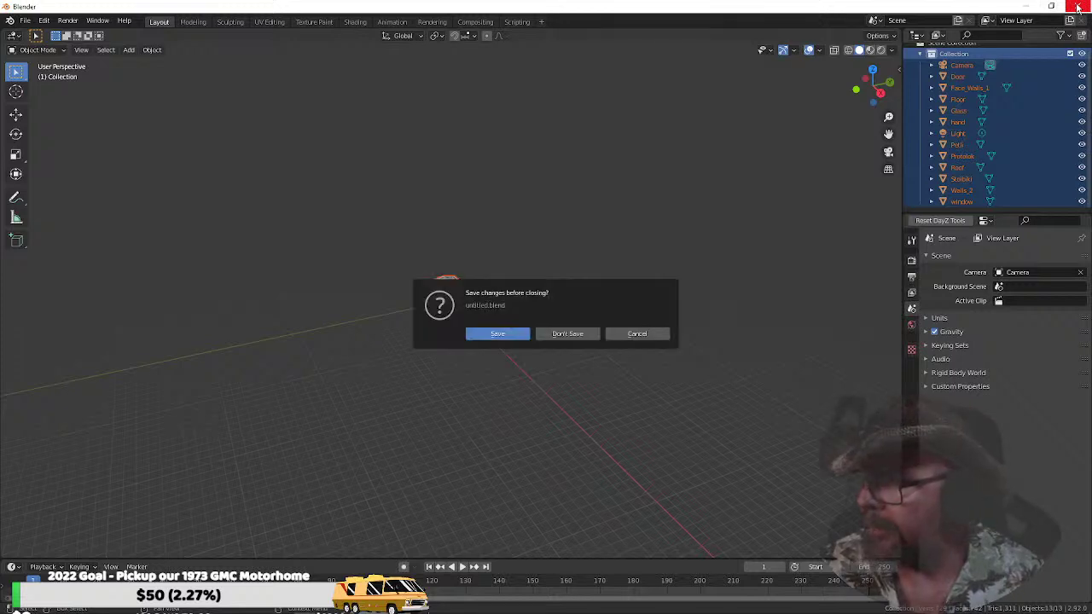
left_click(570, 334)
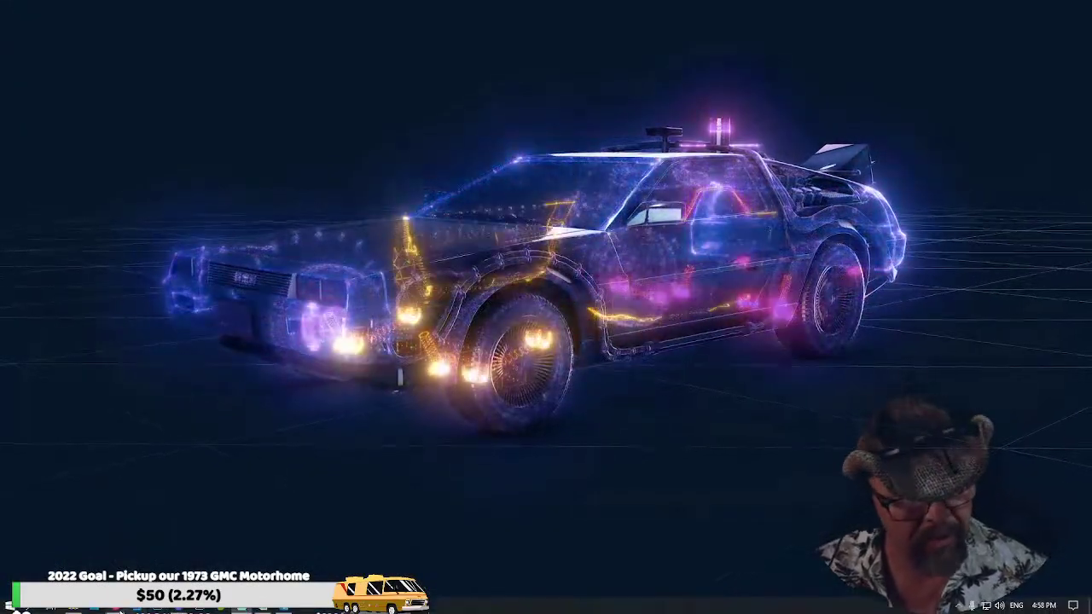
left_click(256, 609)
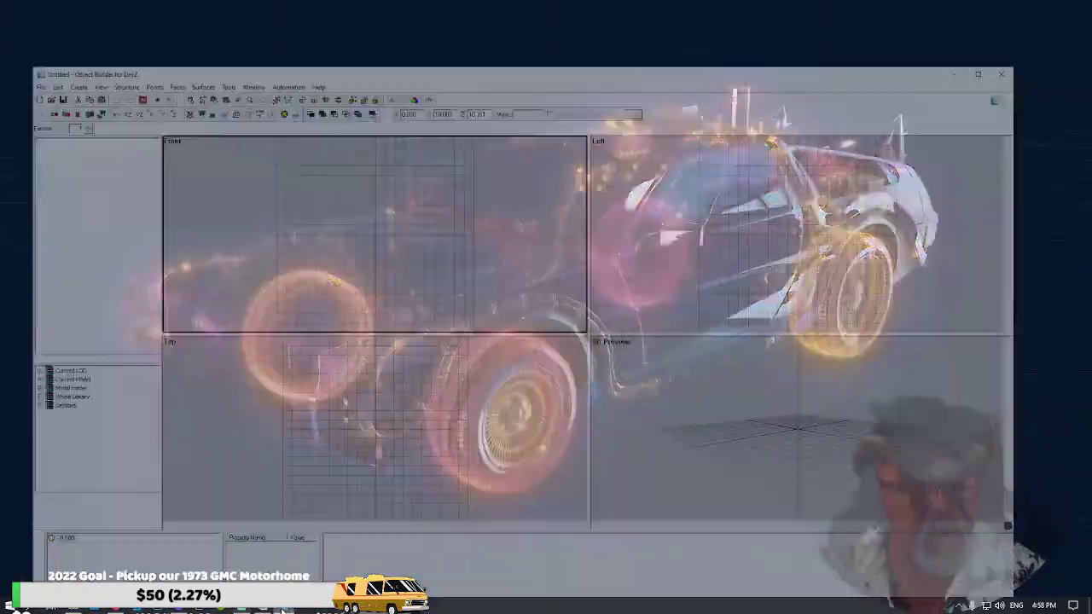
Start an FBX import and open tut_shed.fbx from P:\tut\tut_shed\source
left_click(8, 18)
mouse_move(51, 119)
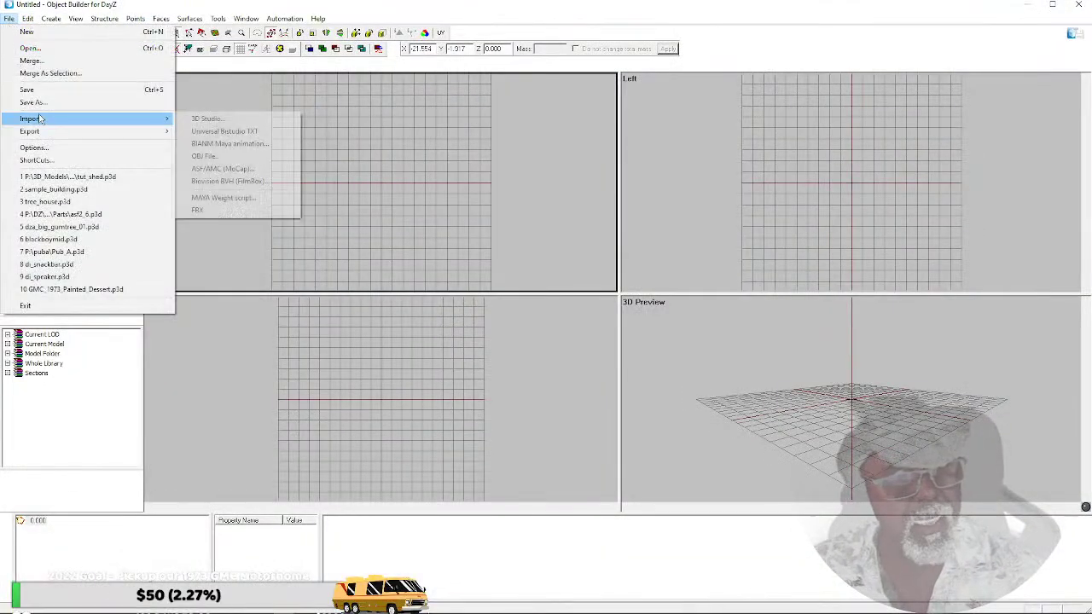
left_click(218, 210)
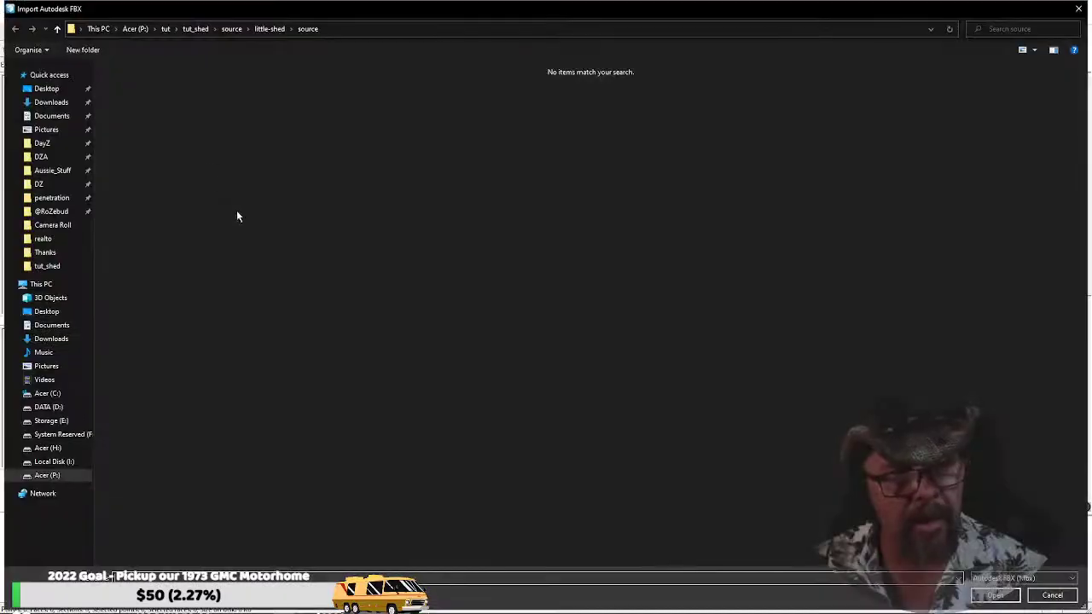
left_click(269, 29)
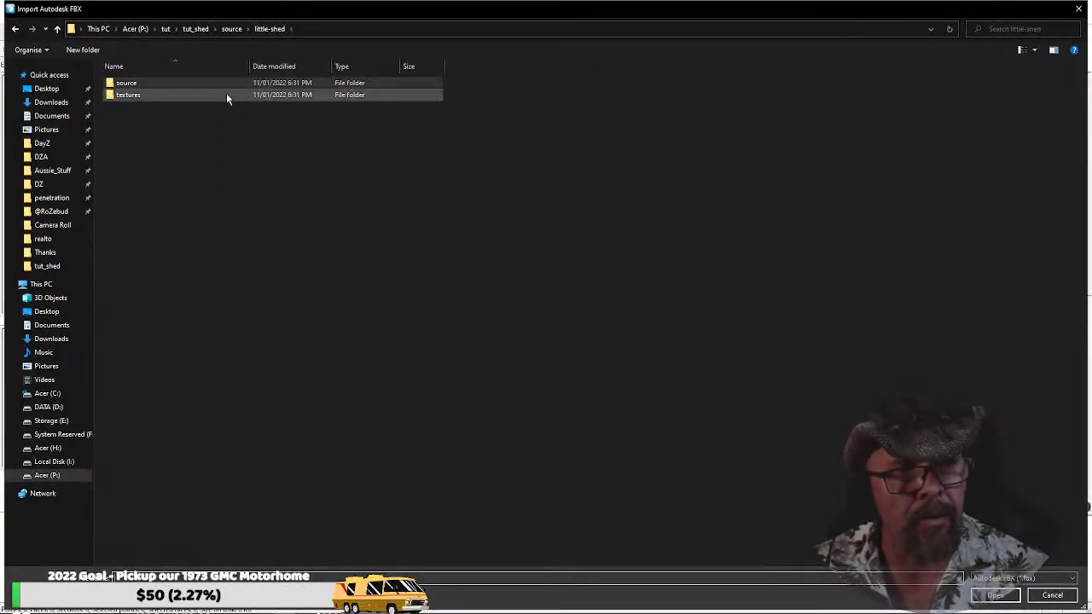
double_click(160, 83)
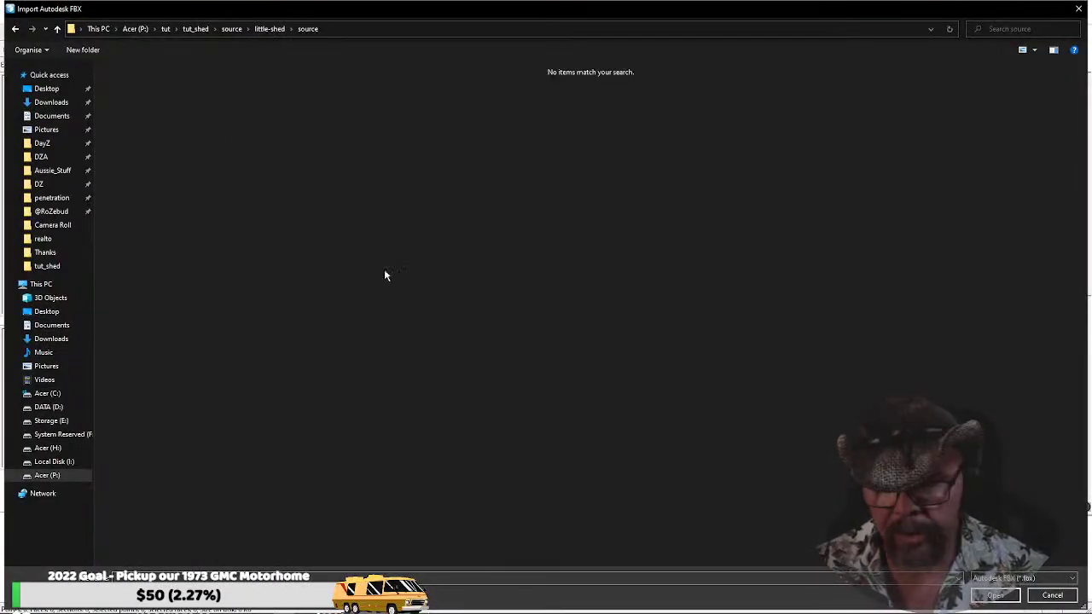
left_click(232, 29)
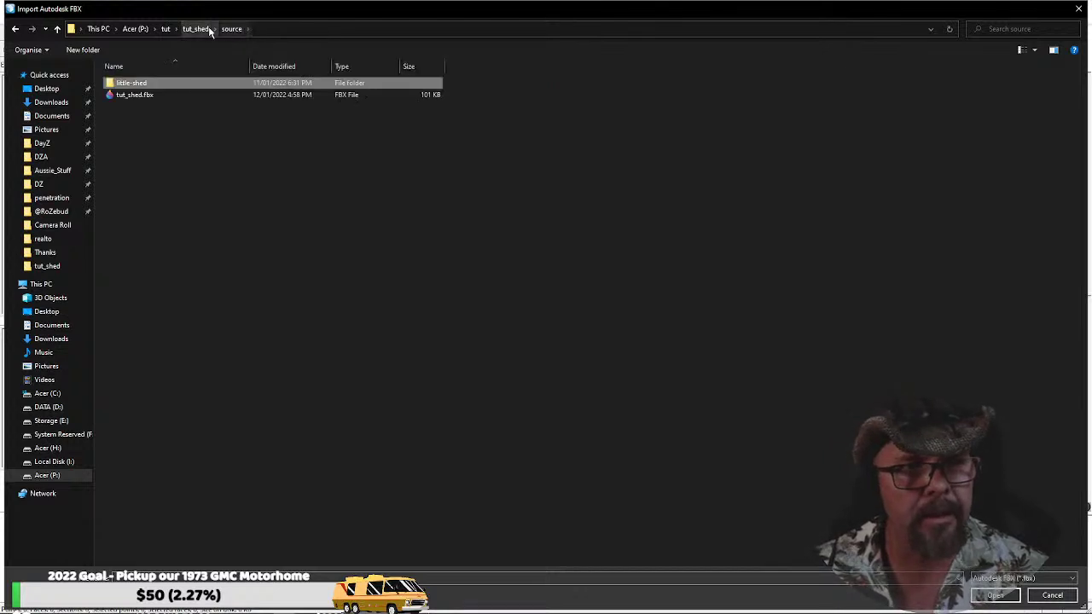
double_click(159, 91)
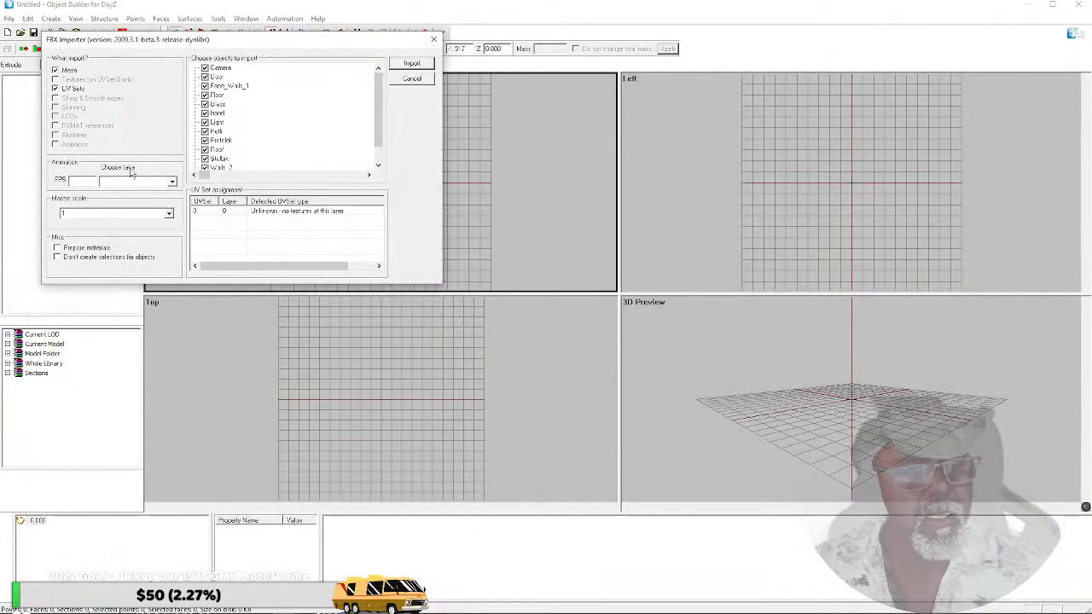
Exclude the Camera and Light objects, set the master scale to 0.001, and import the remaining shed meshes
left_click(205, 68)
left_click(205, 122)
mouse_move(380, 120)
left_mouse_down()
mouse_move(380, 136)
mouse_move(378, 104)
left_mouse_up()
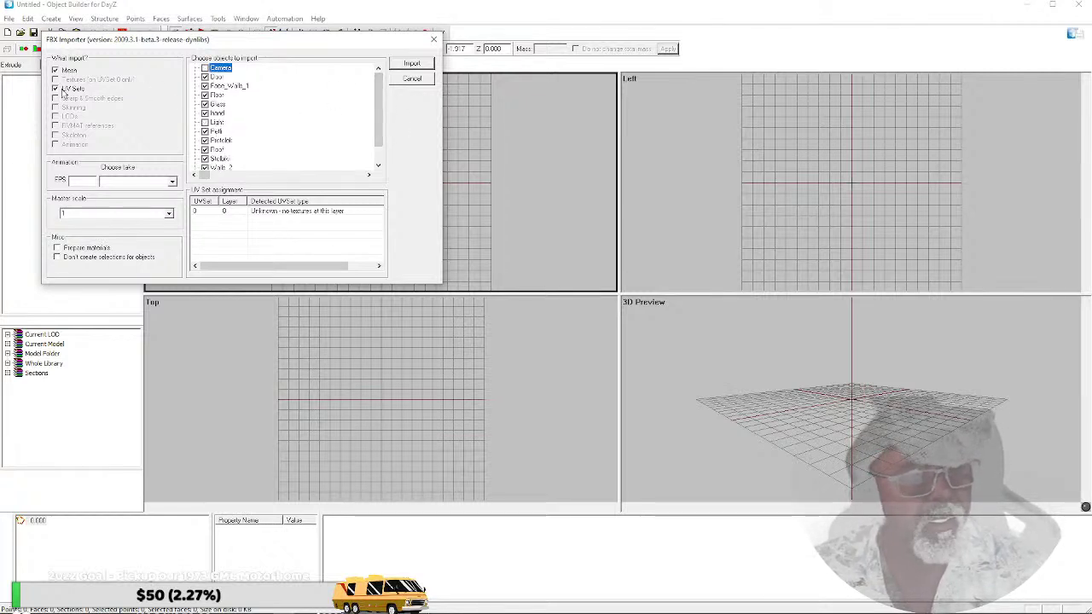
left_click(168, 214)
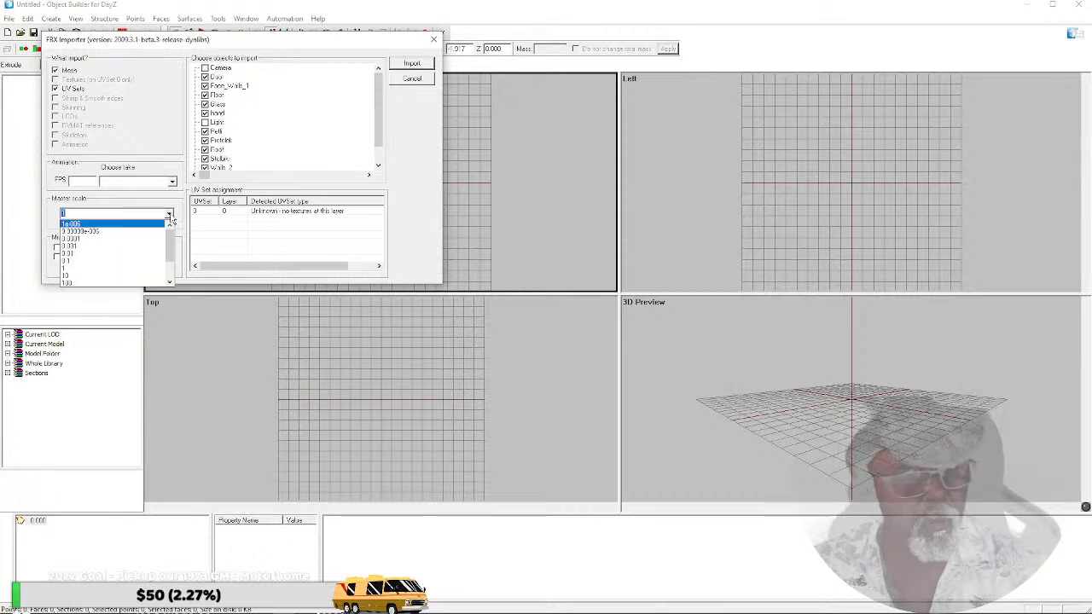
left_click(73, 248)
left_click(412, 63)
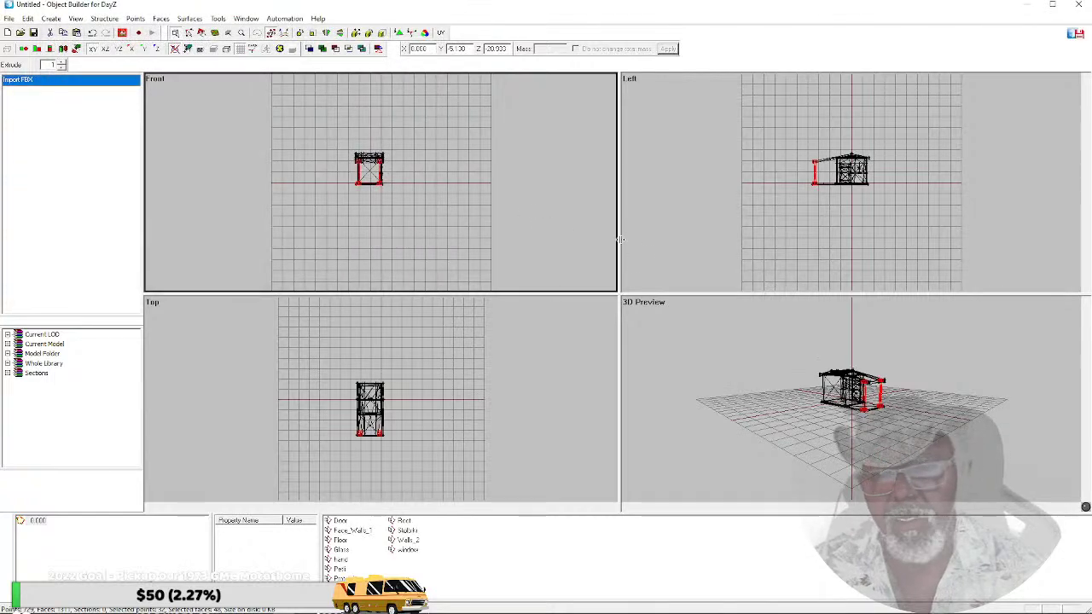
Inspect the imported shed in the Left view, selecting its whole mesh and clearing the selection again
scroll(890, 207, "up", 5)
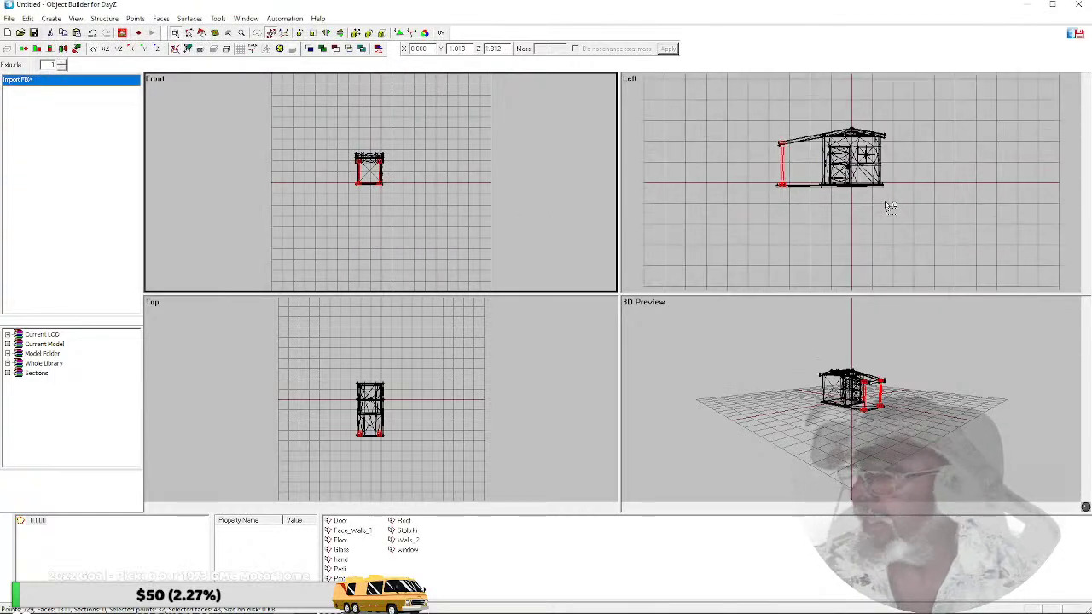
scroll(890, 205, "up", 3)
scroll(884, 201, "down", 3)
left_click(858, 201)
left_click_drag(725, 98, 953, 246)
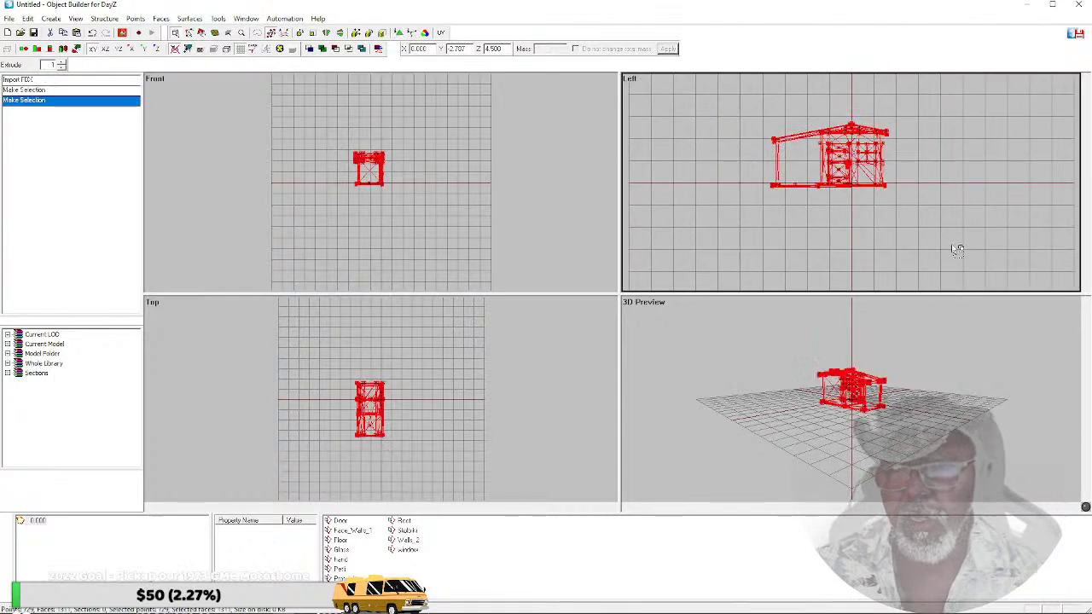
left_click(883, 228)
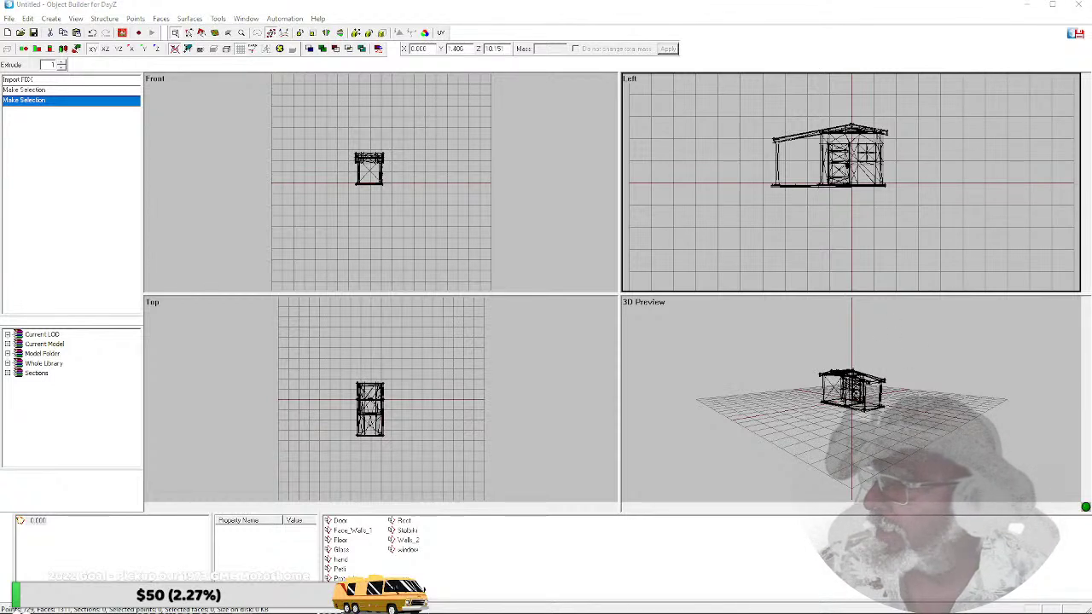
scroll(708, 224, "up", 1)
scroll(709, 224, "up", 1)
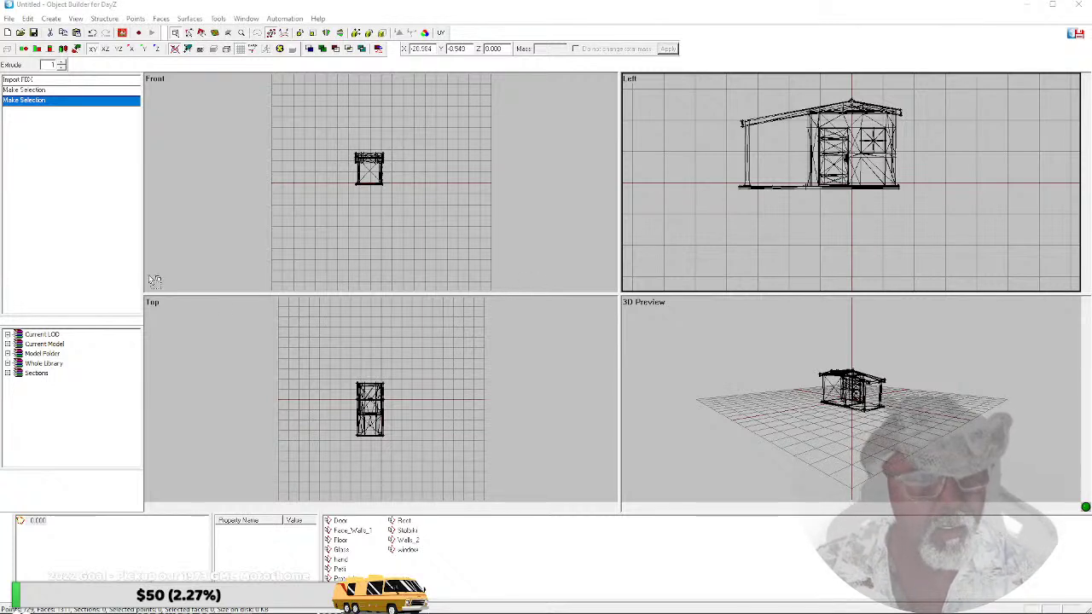
left_click(244, 20)
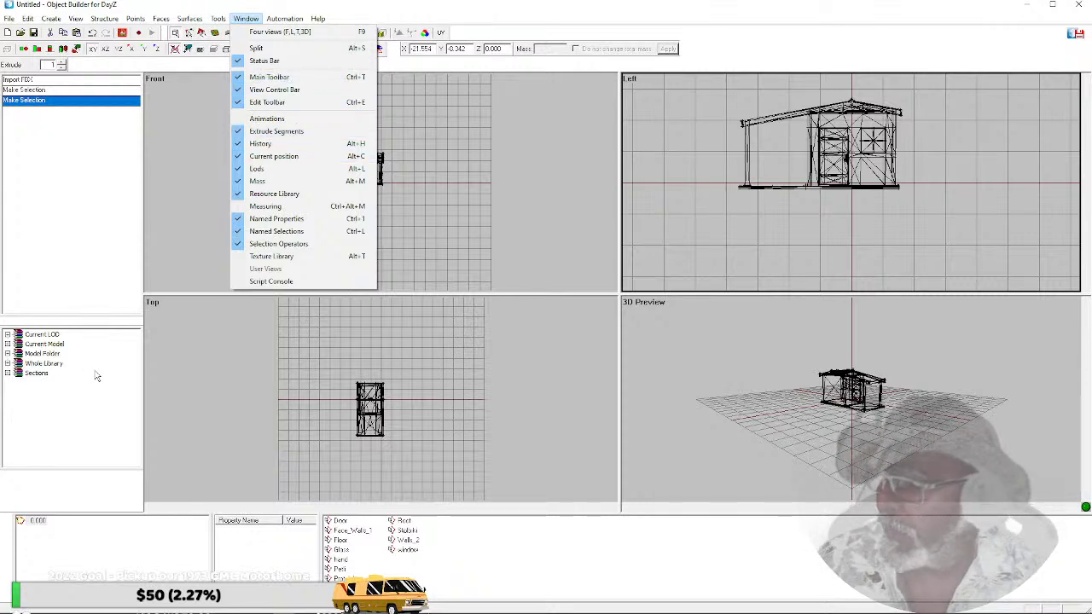
left_click(99, 226)
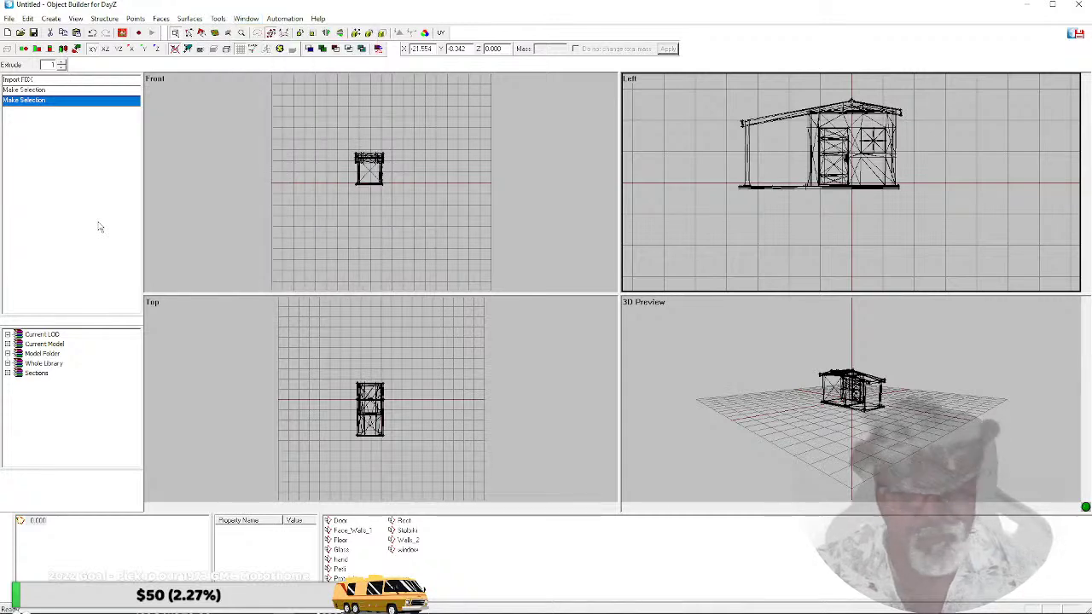
scroll(357, 197, "up", 3)
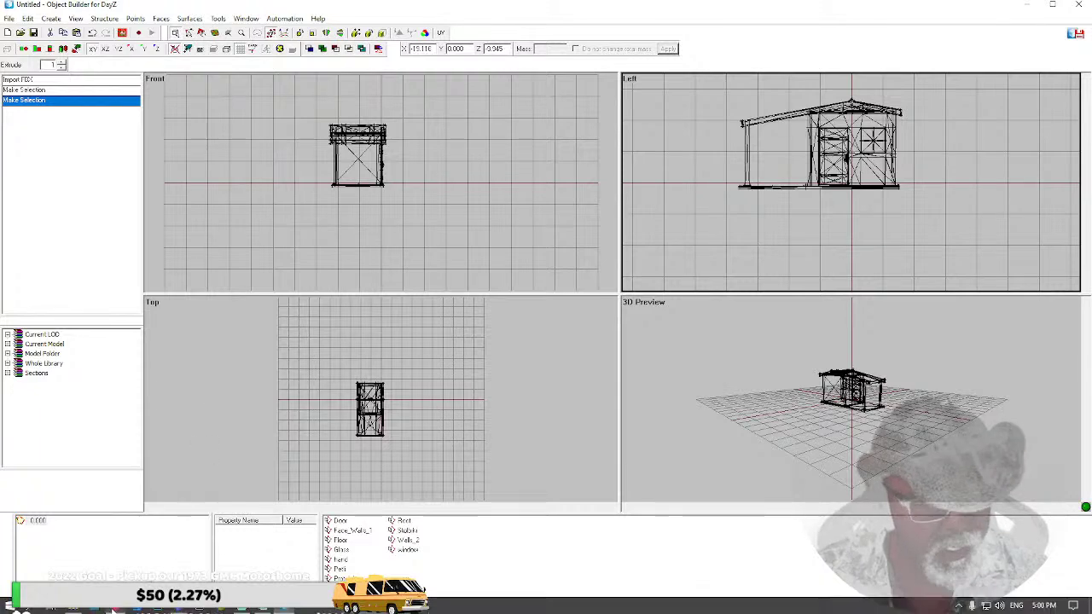
Look over the shed's texture images in P:\tut\tut_shed\source\little-shed\textures in File Explorer
left_click(77, 609)
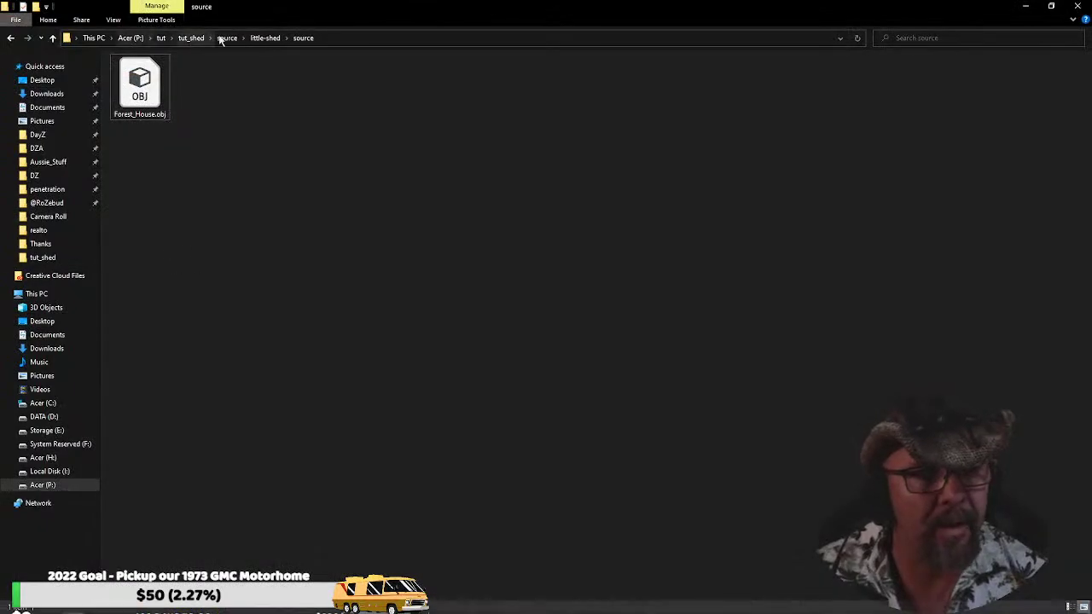
left_click(262, 38)
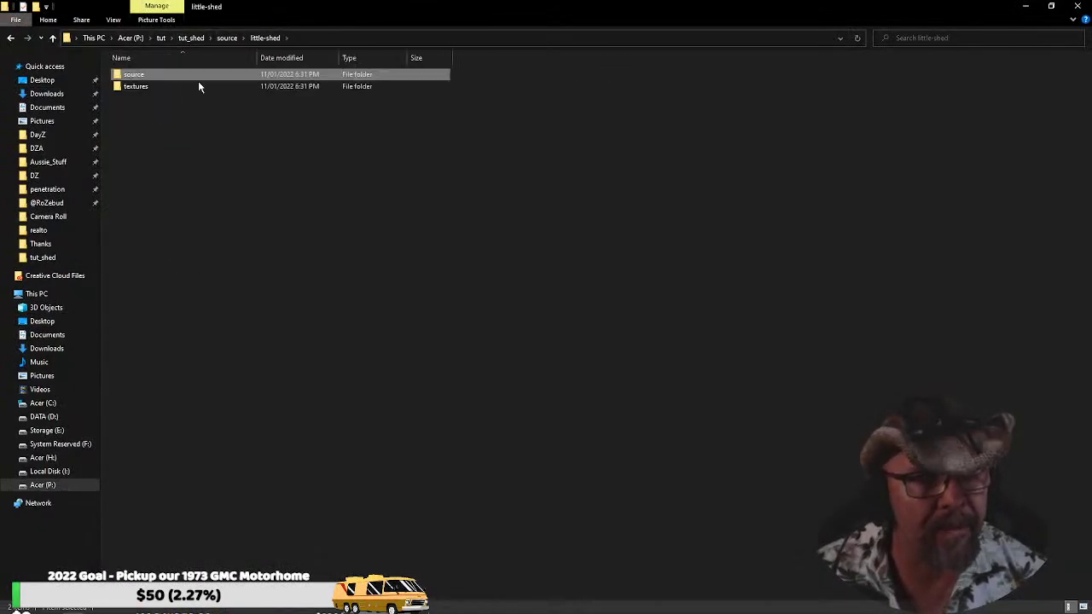
double_click(147, 87)
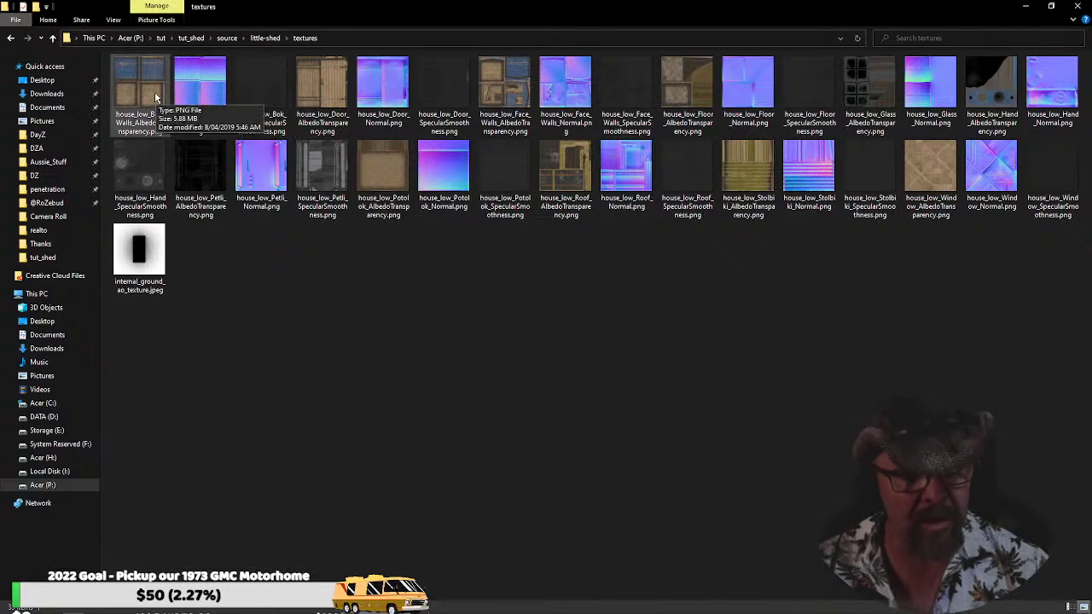
left_click(1025, 6)
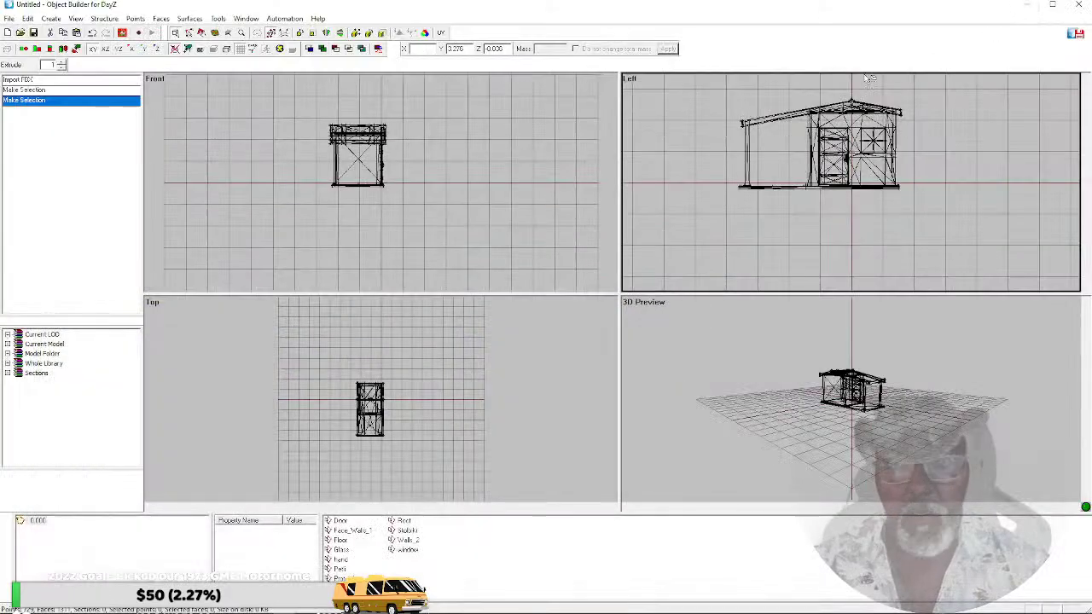
Switch to the desktop, launch DayZ Tools, and start its Image To PAA utility
left_click(1028, 5)
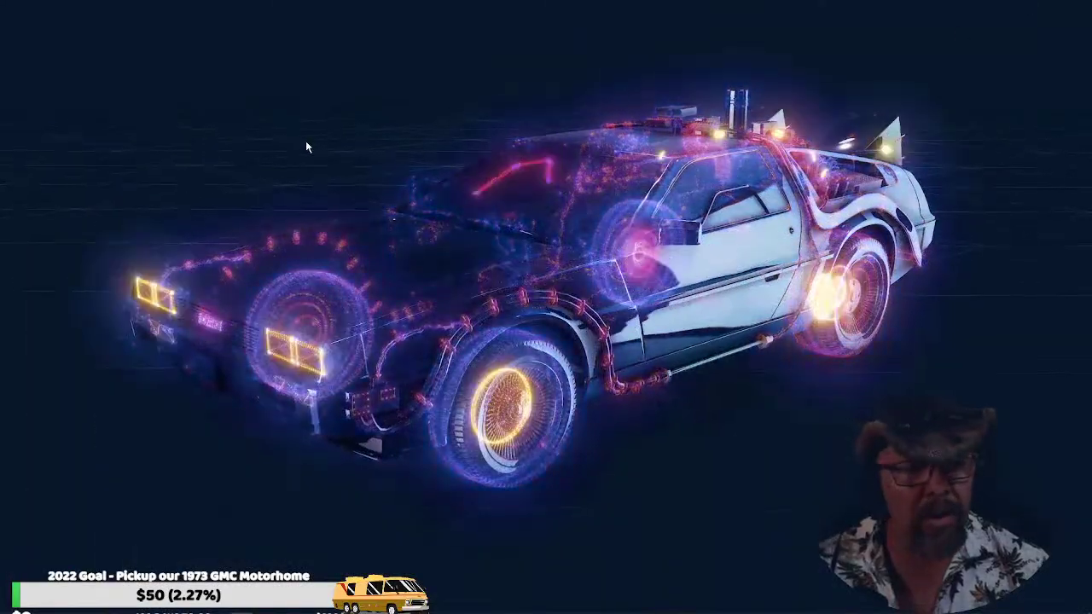
double_click(305, 141)
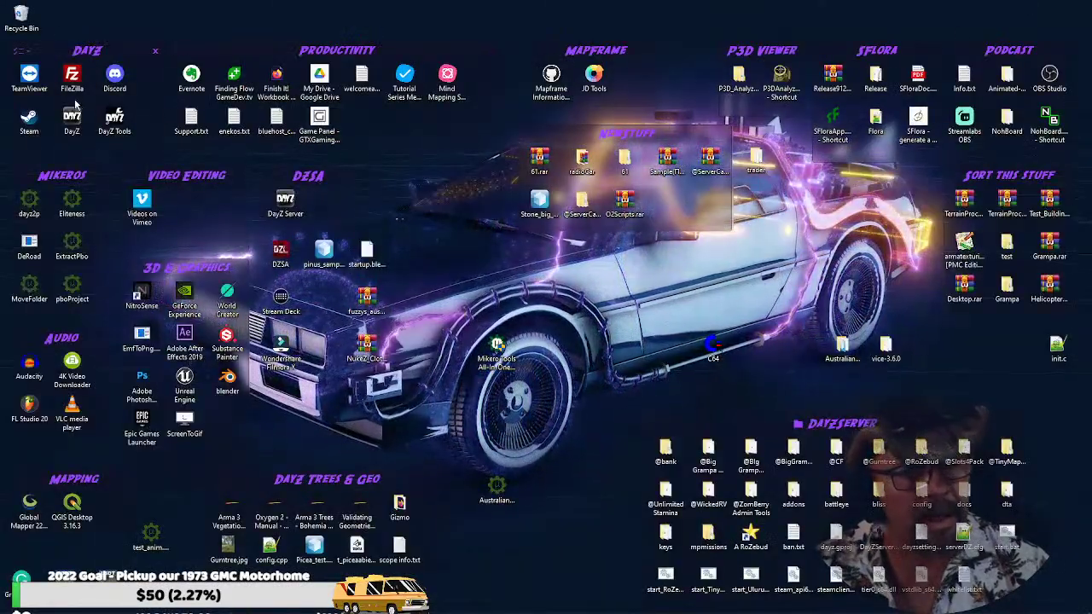
double_click(111, 122)
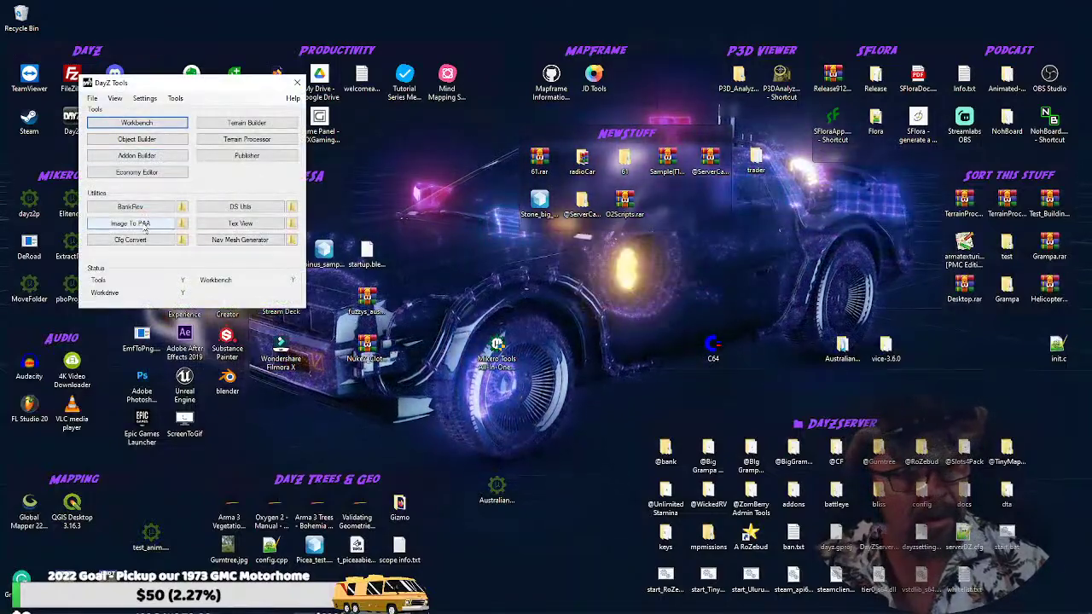
left_click(159, 223)
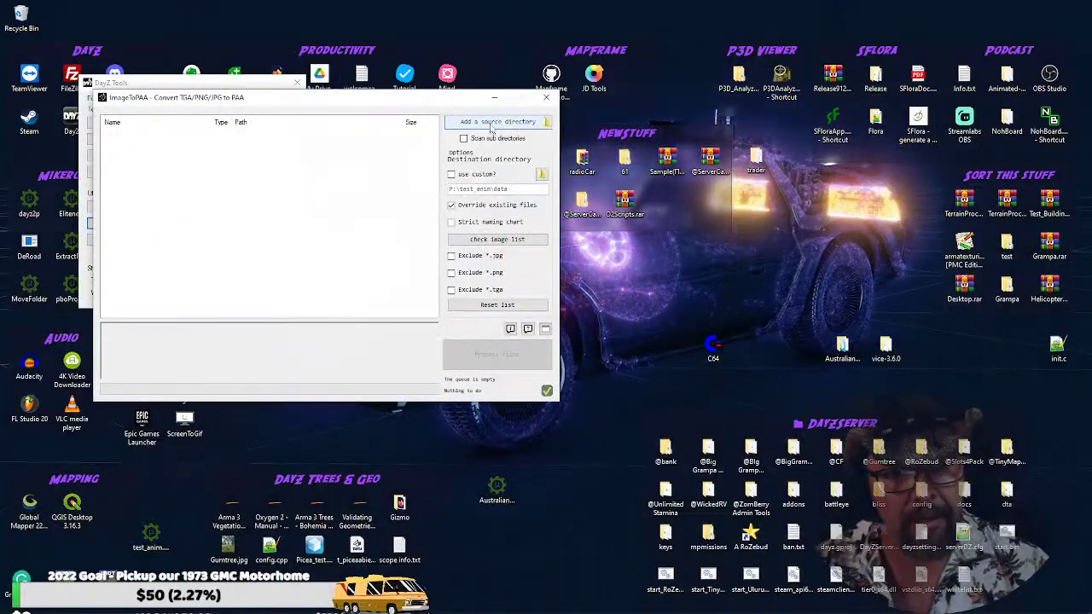
Try to add the data folder of houses\tut_shed as the image source directory
left_click(494, 122)
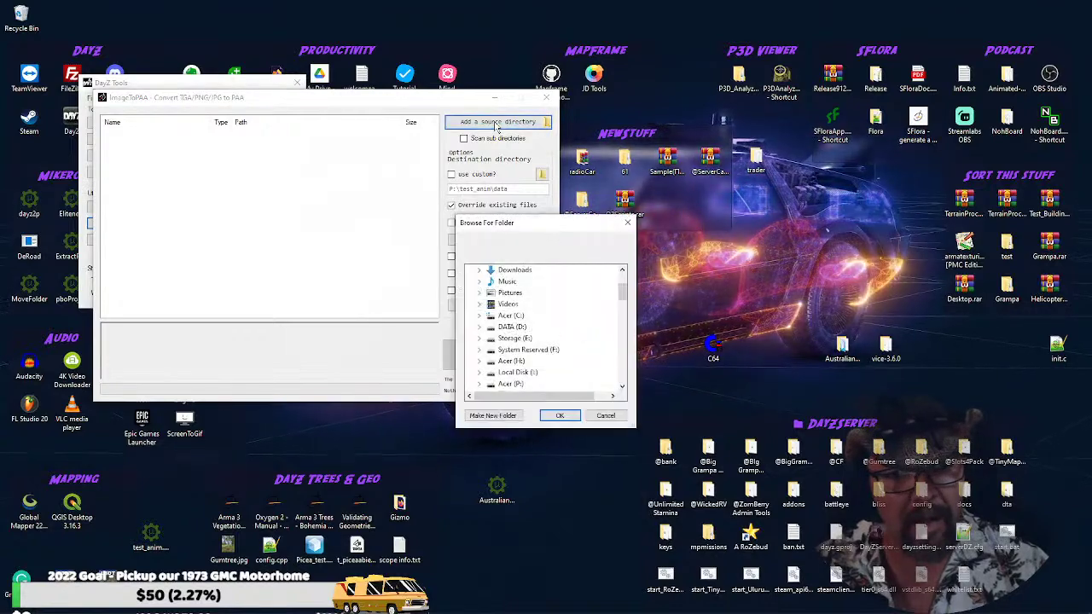
scroll(624, 314, "down", 5)
left_click_drag(624, 314, 628, 338)
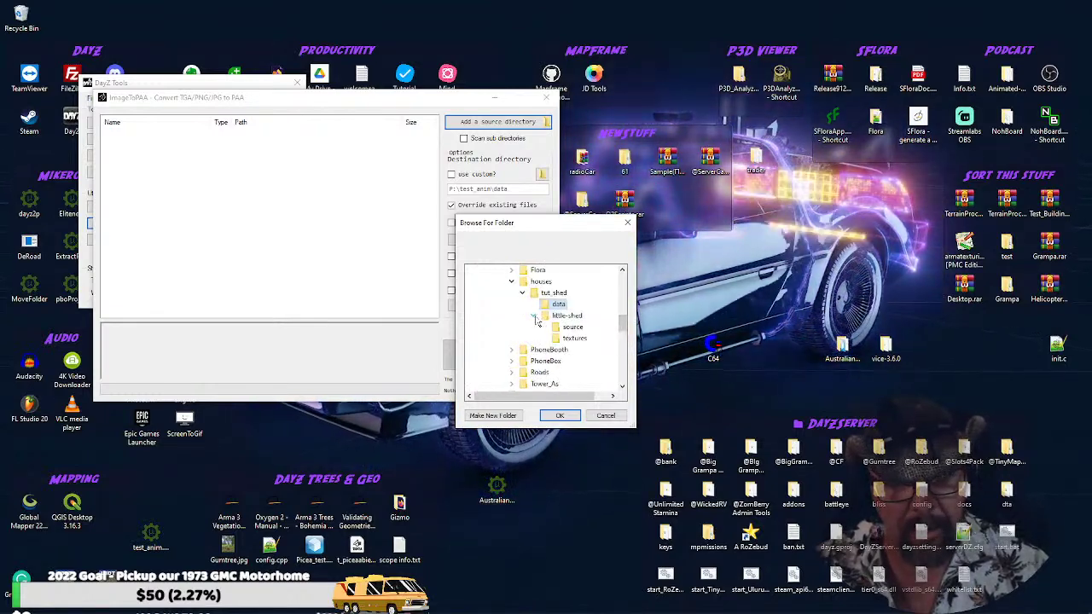
left_click(566, 414)
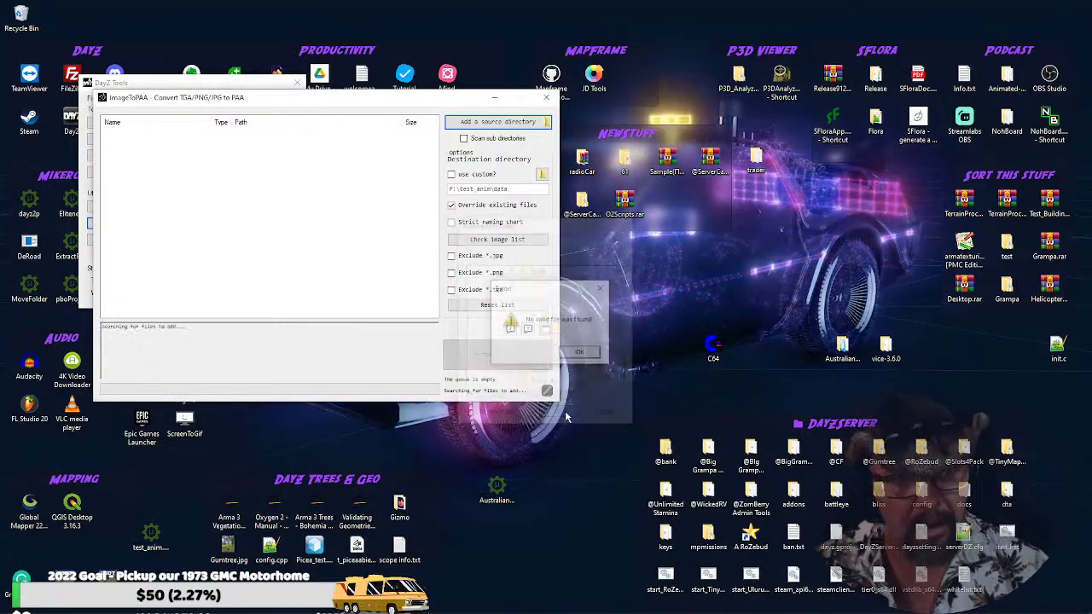
left_click(580, 353)
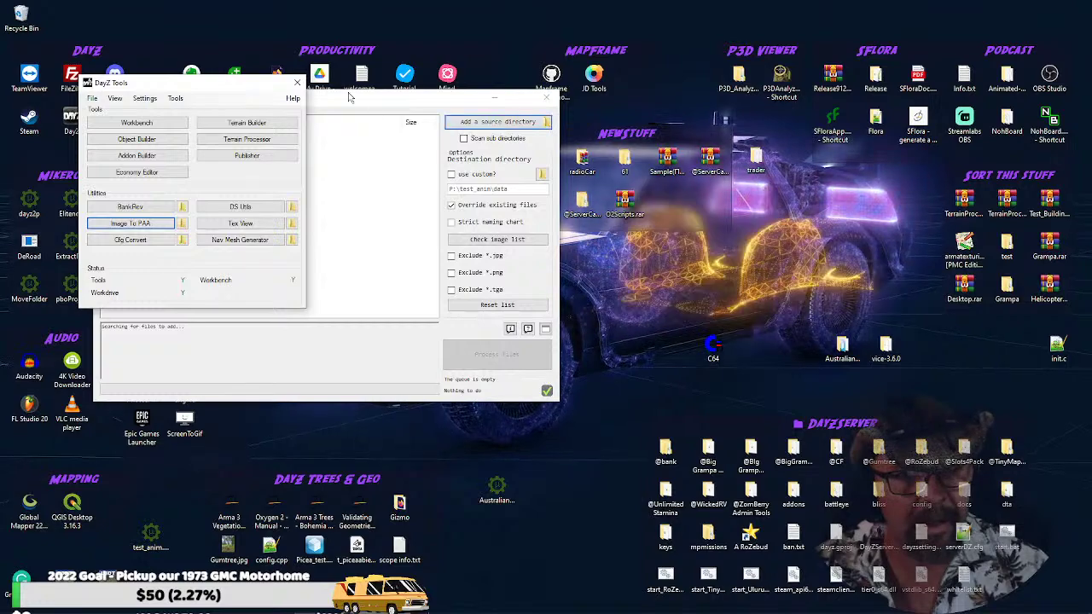
Close the DayZ Tools launcher and list the P: drive's folders for choosing the ImageToPAA source directory
left_click(297, 82)
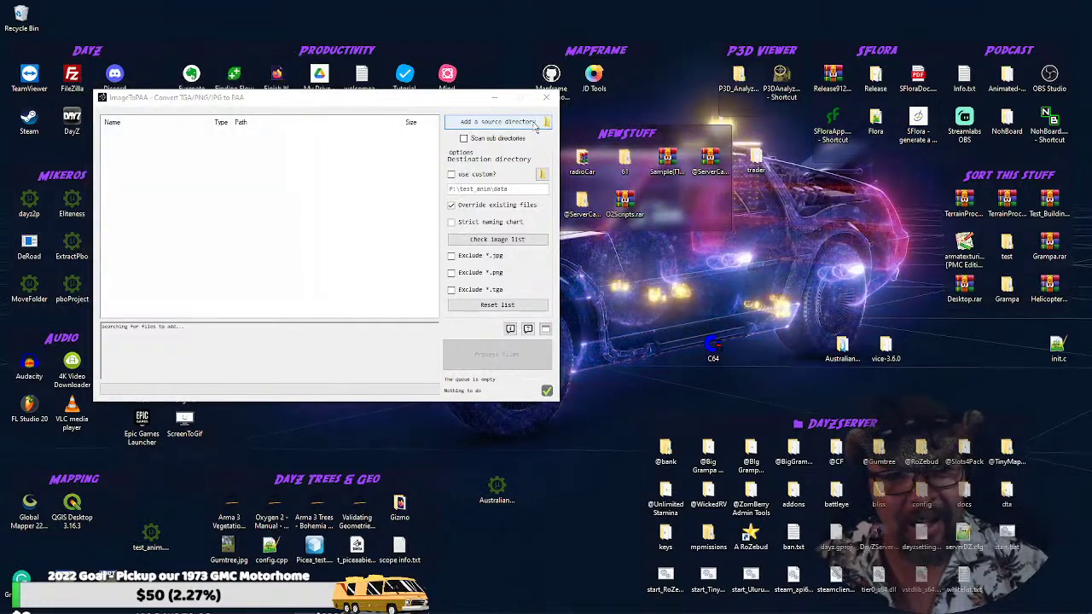
left_click(533, 122)
scroll(556, 371, "down", 3)
scroll(499, 336, "up", 1)
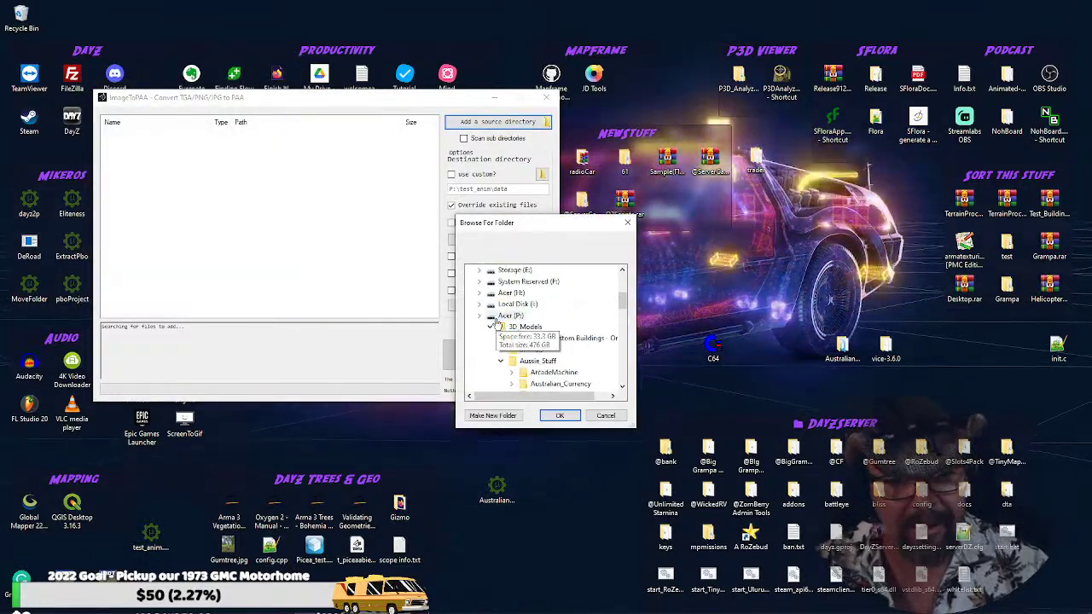
left_click(491, 328)
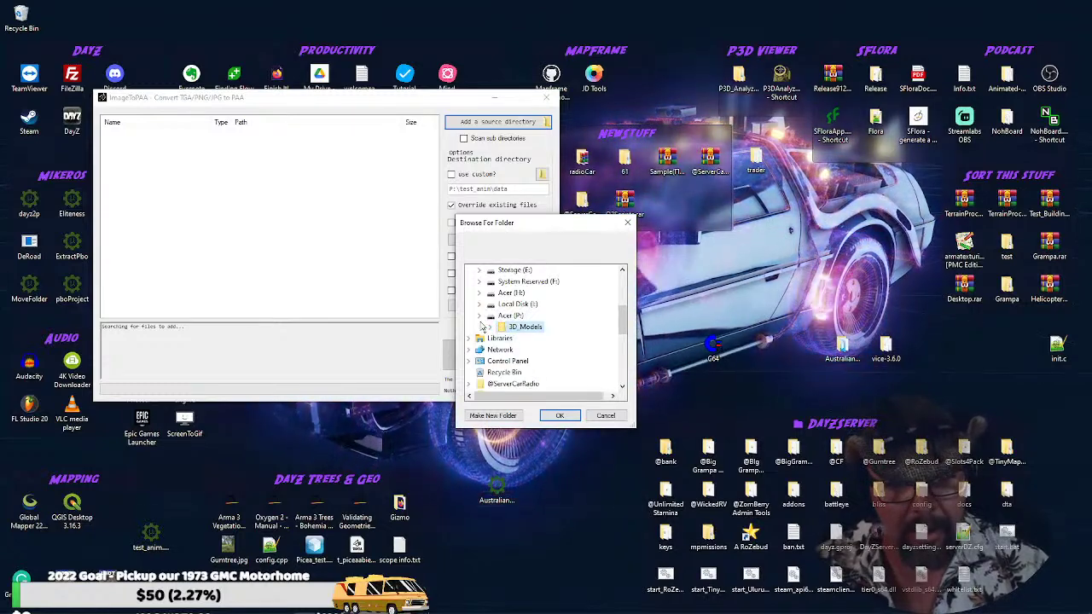
left_click(484, 328)
Add P:\tut\tut_shed\source\little-shed\textures as the source directory for the conversion
scroll(488, 337, "down", 2)
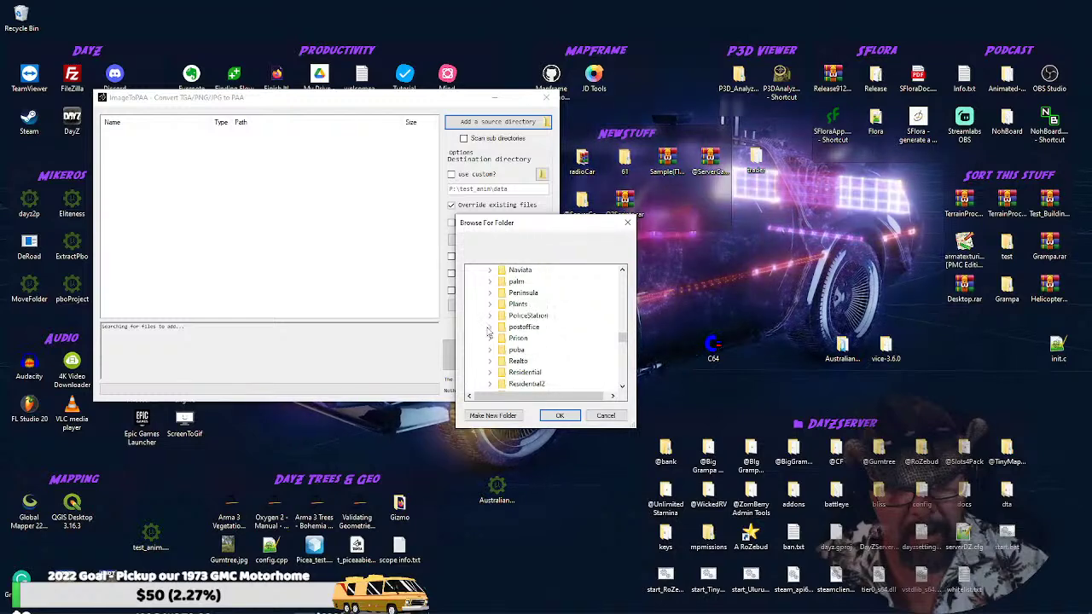
scroll(489, 332, "down", 5)
scroll(492, 341, "down", 2)
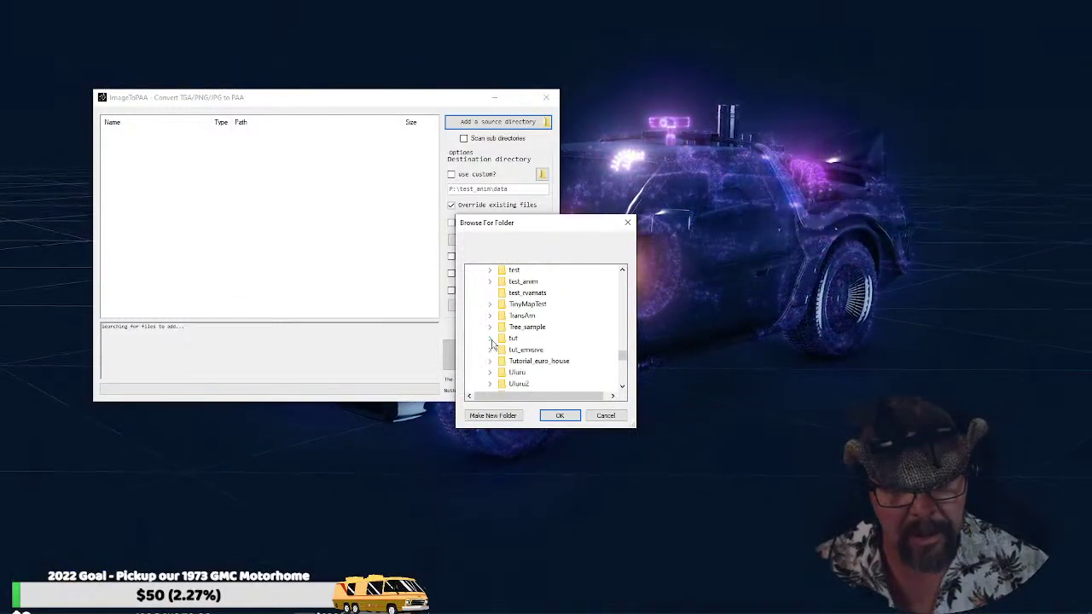
left_click(491, 339)
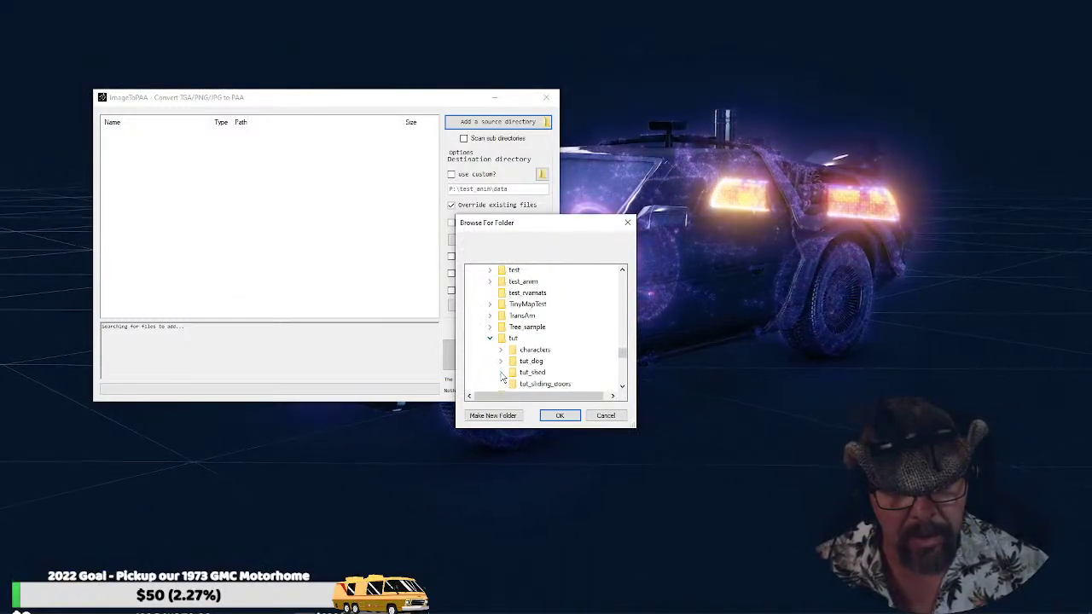
left_click(502, 373)
left_click(512, 384)
left_click(522, 384)
scroll(536, 372, "down", 1)
left_click(561, 349)
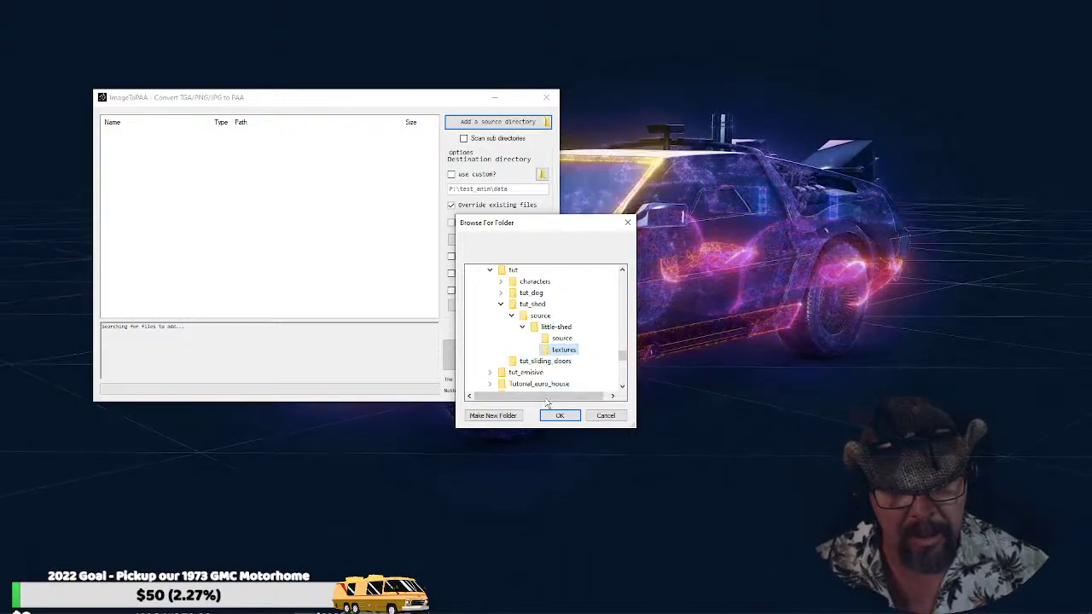
left_click(559, 415)
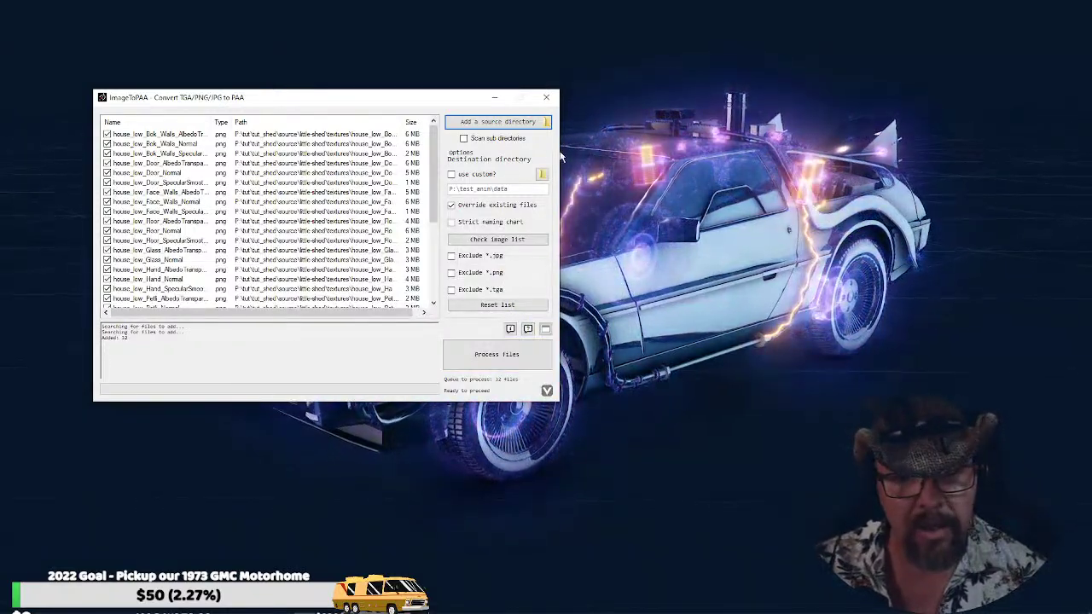
Enable a custom destination directory and open its folder chooser
left_click(453, 207)
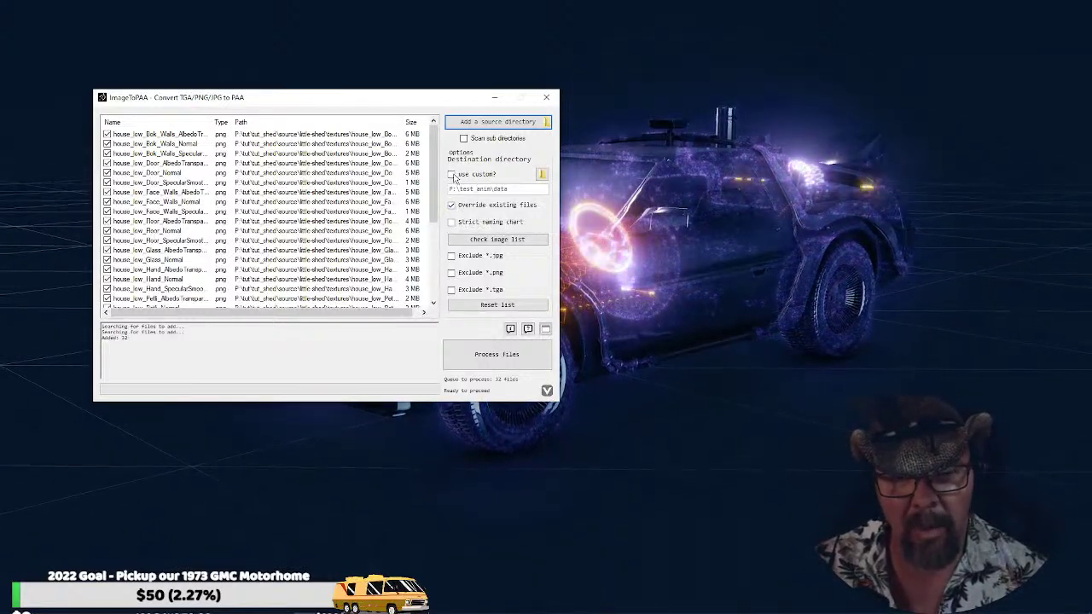
left_click(452, 174)
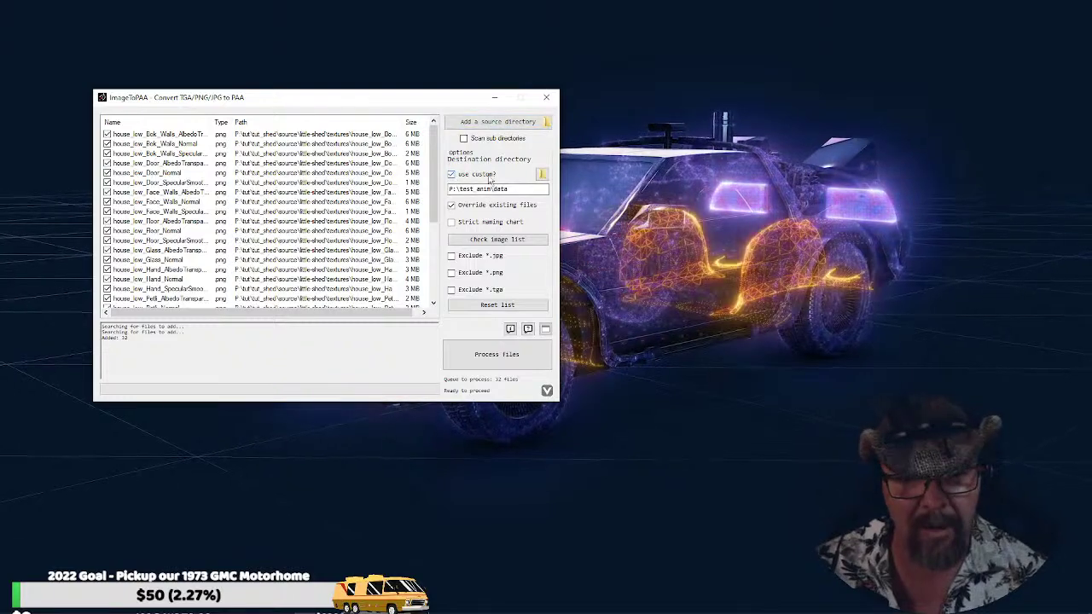
left_click(542, 174)
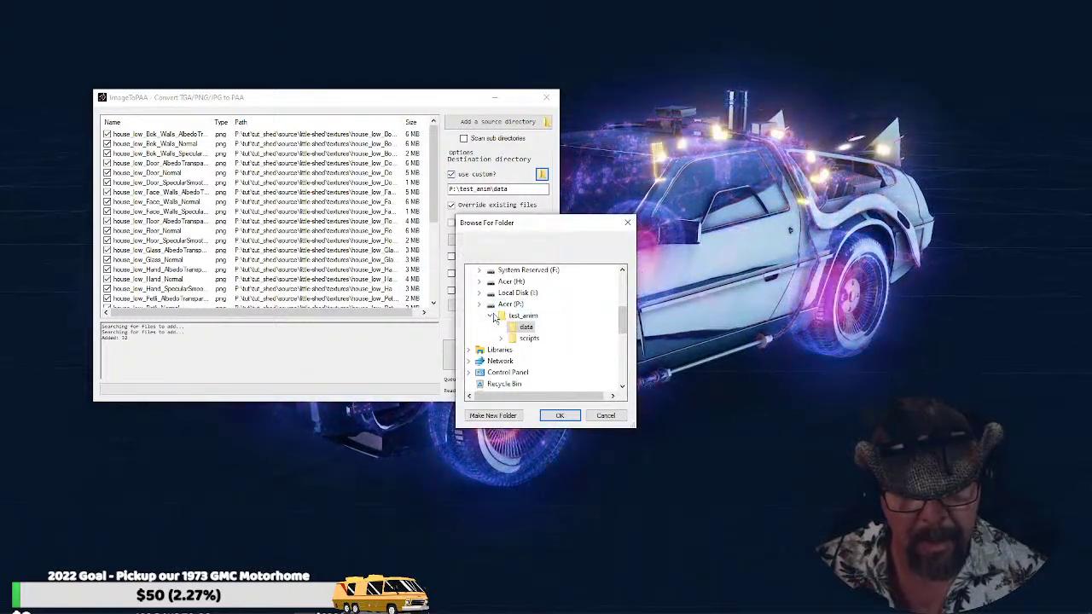
Create a data folder inside P:\tut\tut_shed\source\little-shed and set it as the destination directory
left_click(491, 318)
left_click(479, 307)
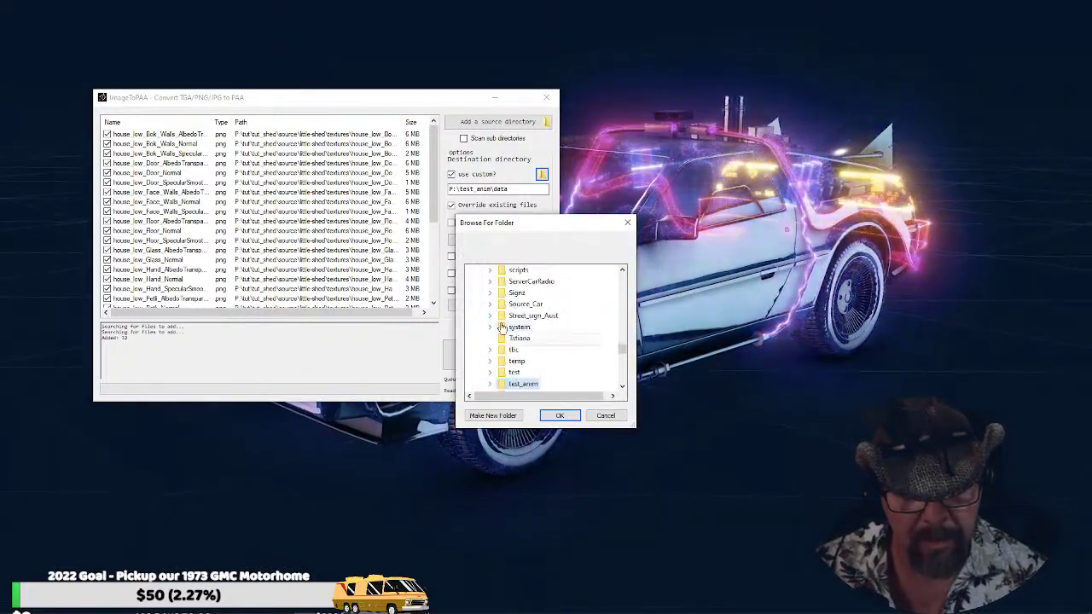
scroll(499, 325, "down", 6)
scroll(497, 321, "up", 2)
scroll(491, 329, "up", 1)
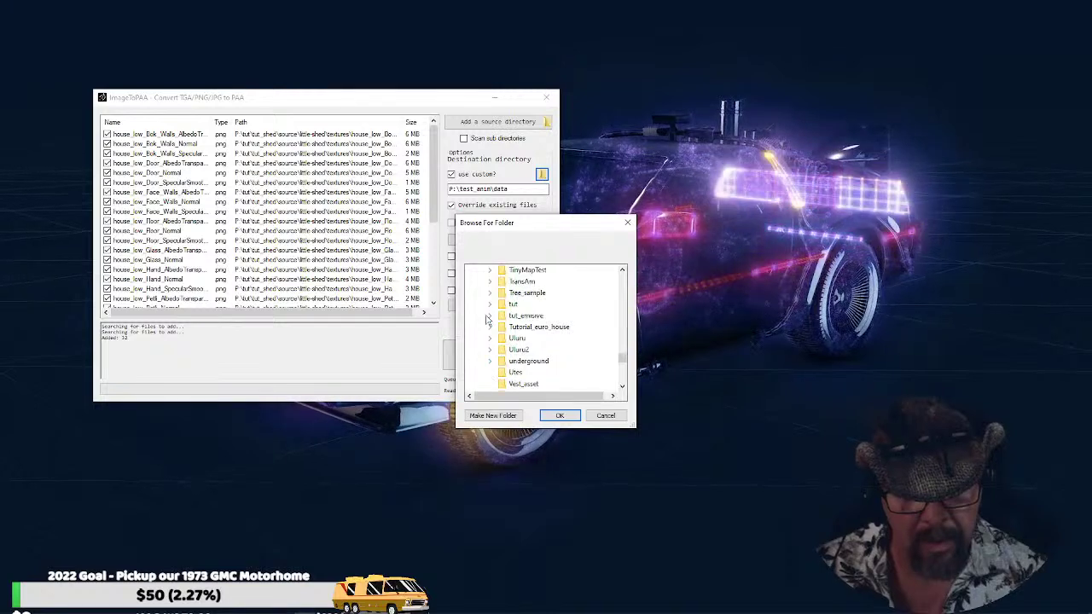
left_click(491, 305)
left_click(501, 338)
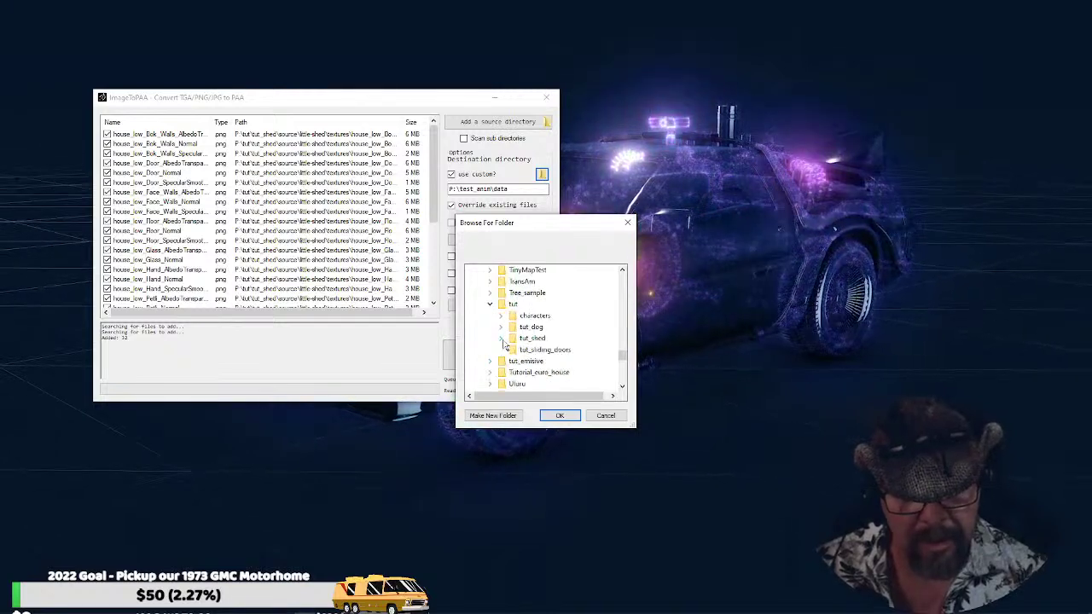
left_click(512, 349)
left_click(522, 361)
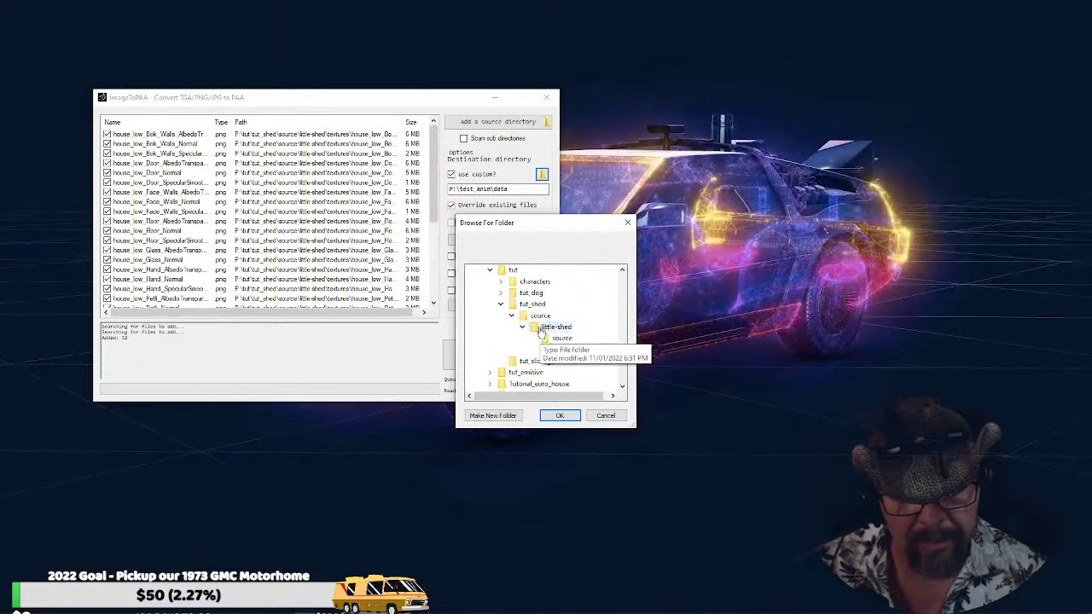
left_click(555, 327)
left_click(493, 416)
type("dista")
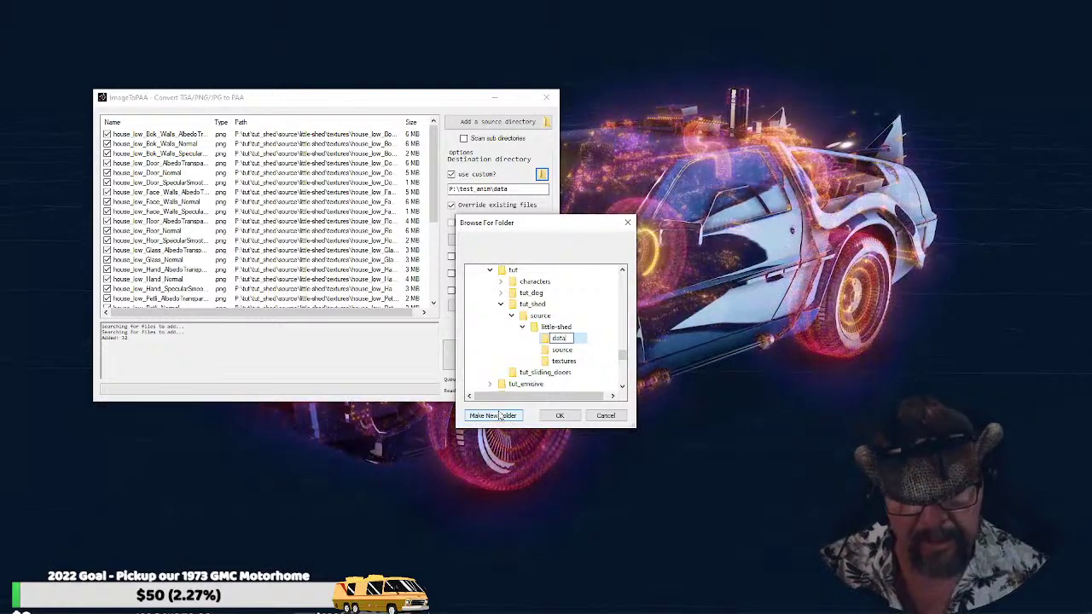
key("Return")
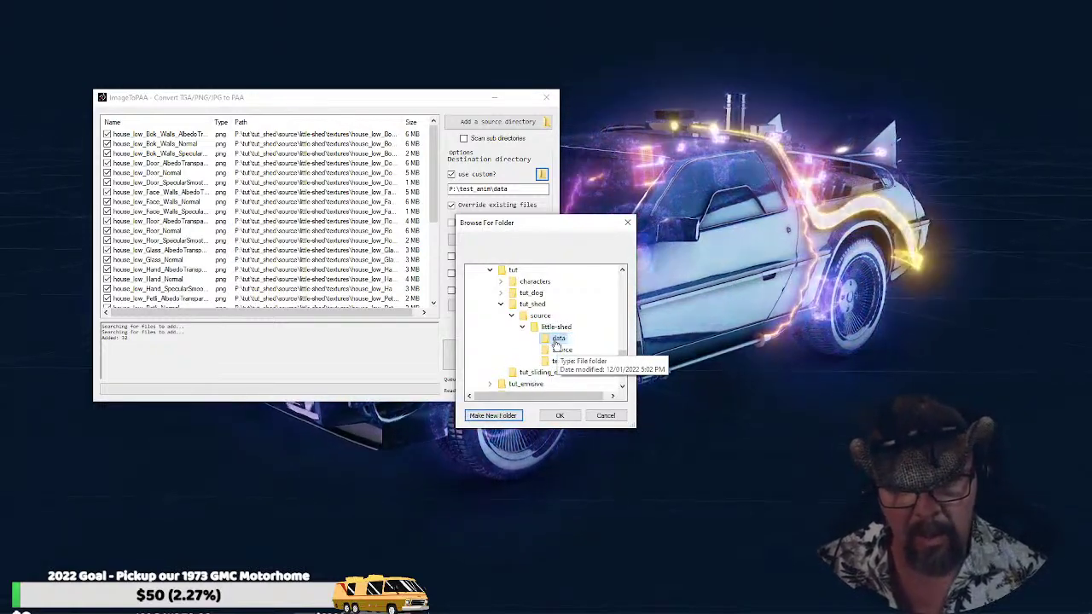
left_click(559, 416)
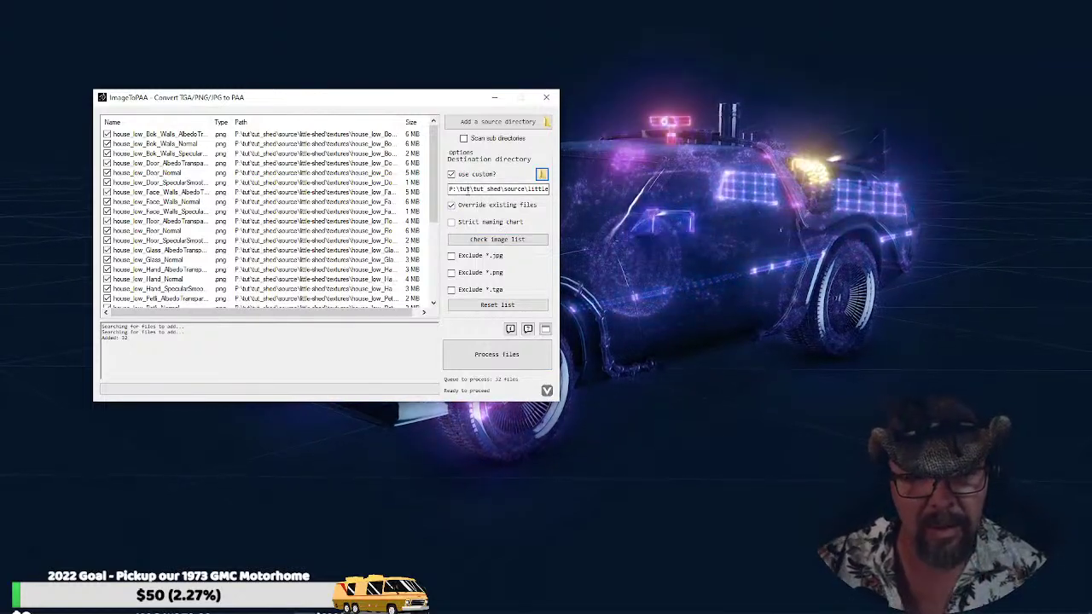
Create a data folder directly inside tut_shed and set P:\tut\tut_shed\data as the destination directory
left_click(543, 175)
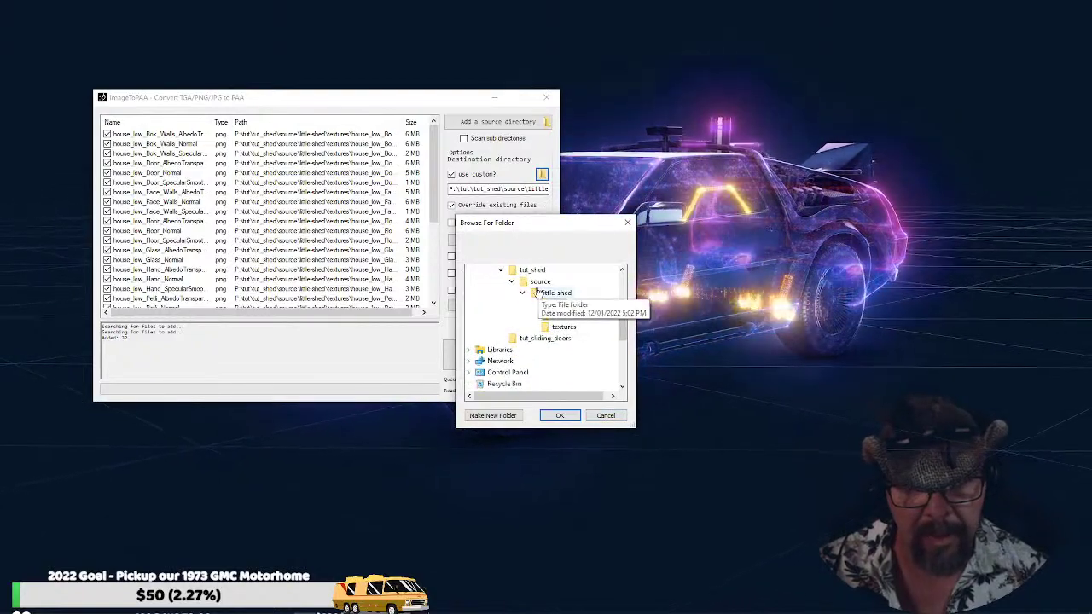
left_click(526, 269)
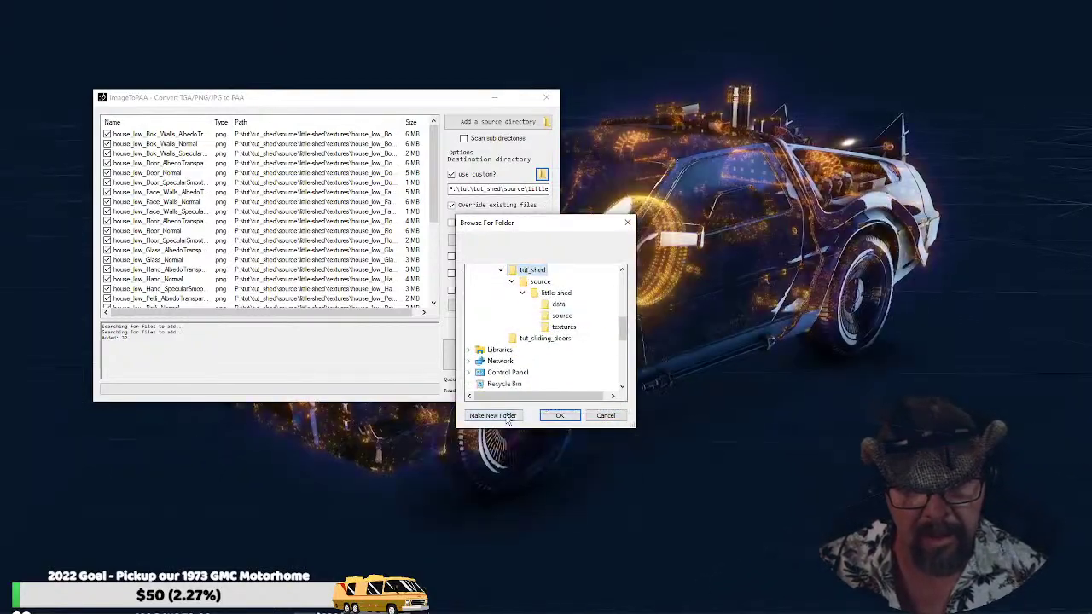
left_click(493, 416)
type("data")
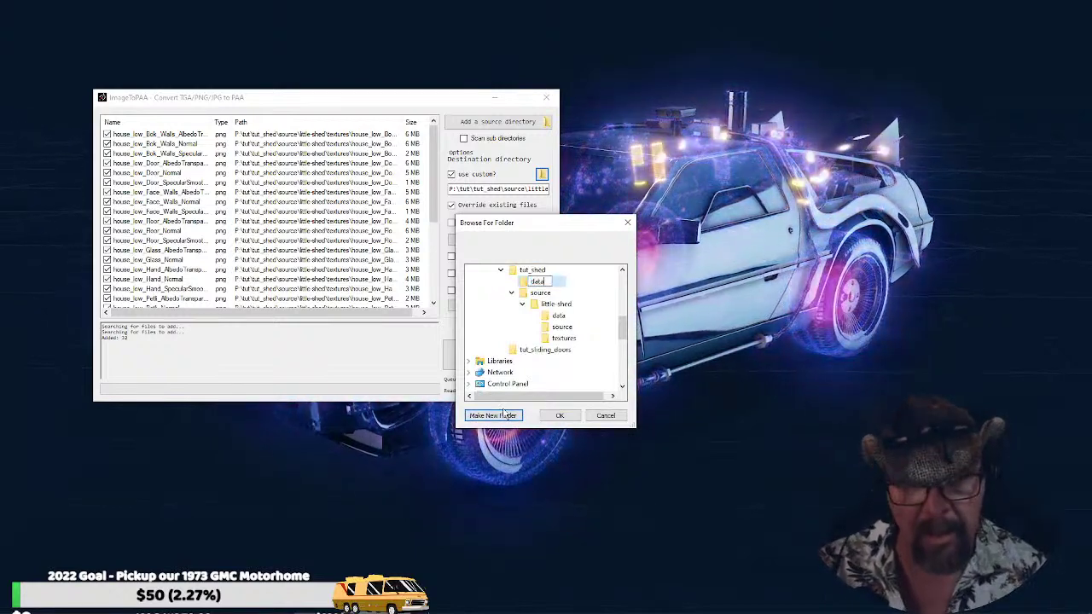
key("Return")
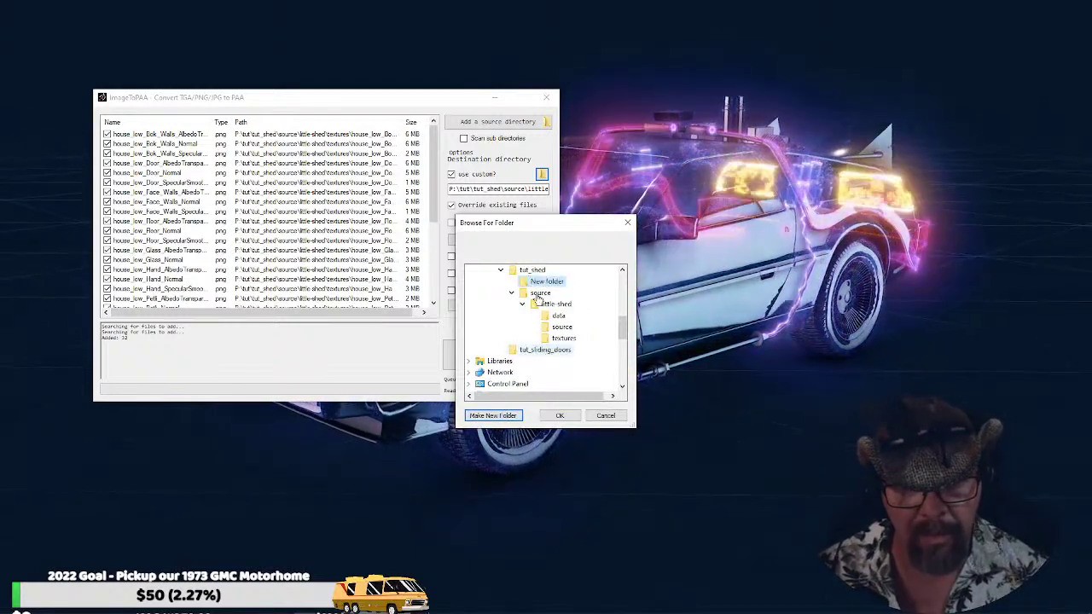
left_click(561, 415)
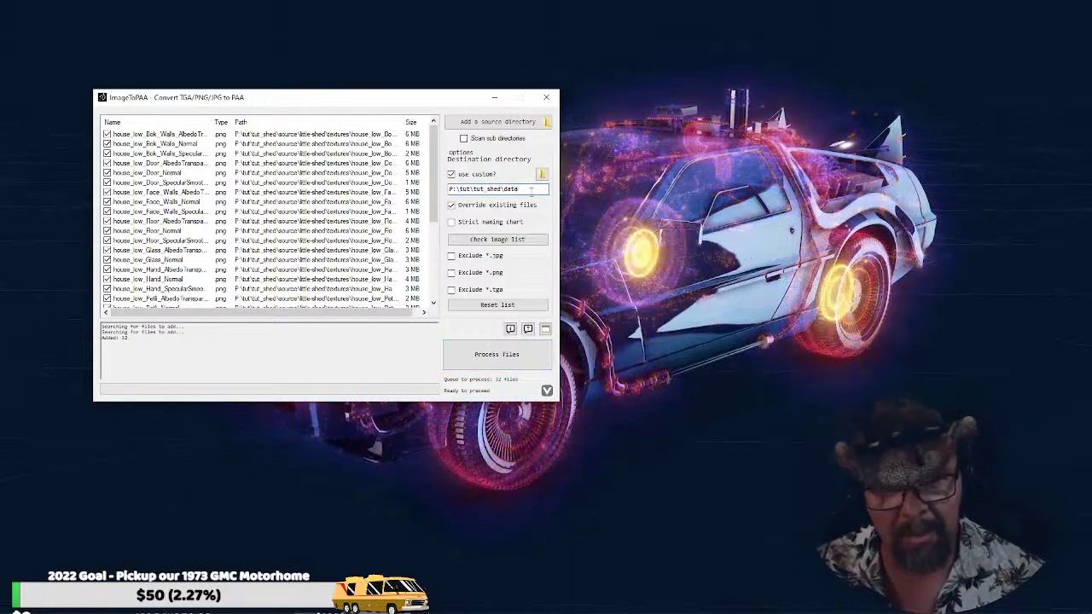
Process the queued shed textures into P:\tut\tut_shed\data and approve placing them in that destination directory
left_click(499, 358)
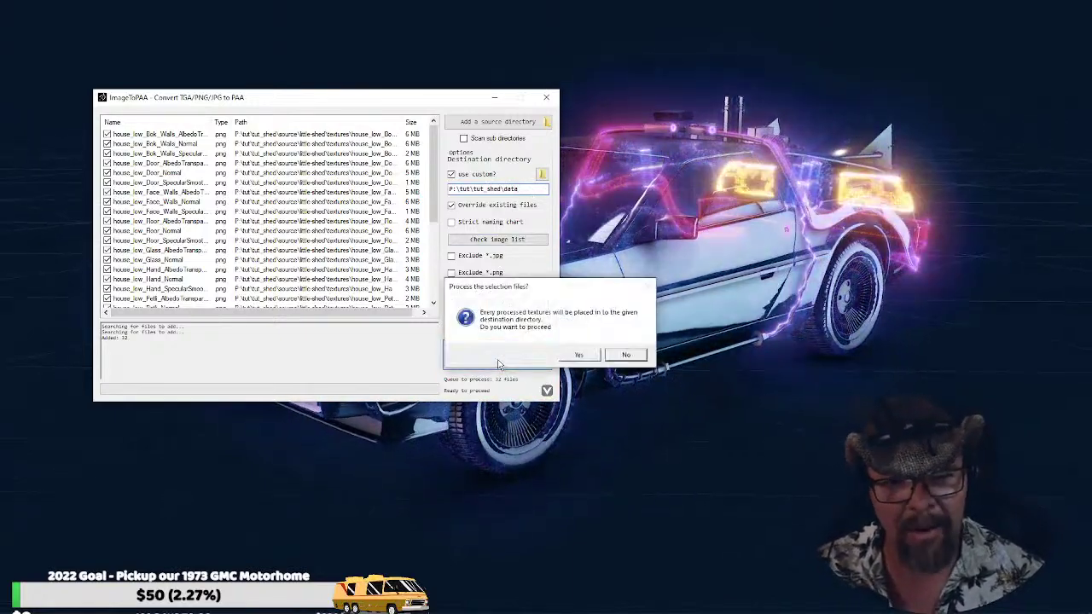
left_click(579, 355)
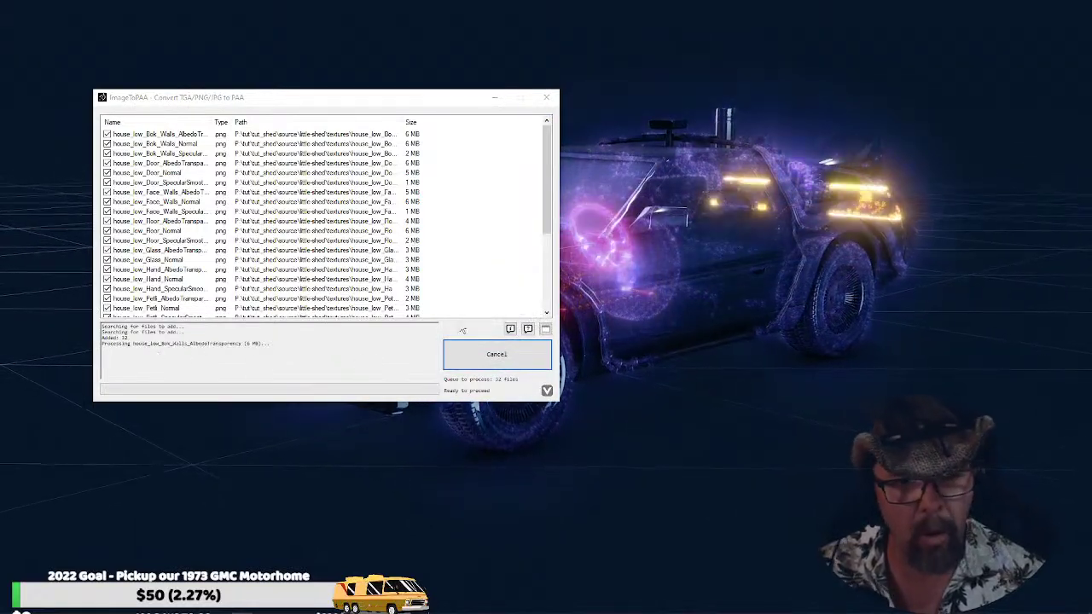
Switch to File Explorer and check the converted PAA output in the tut_shed project's data folder
left_click(73, 608)
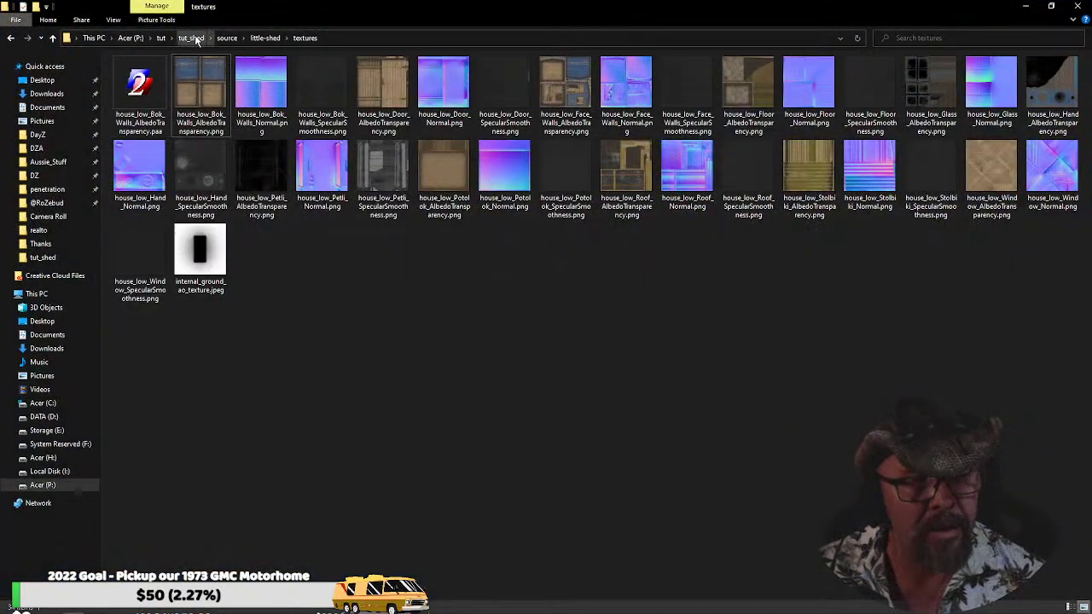
left_click(191, 38)
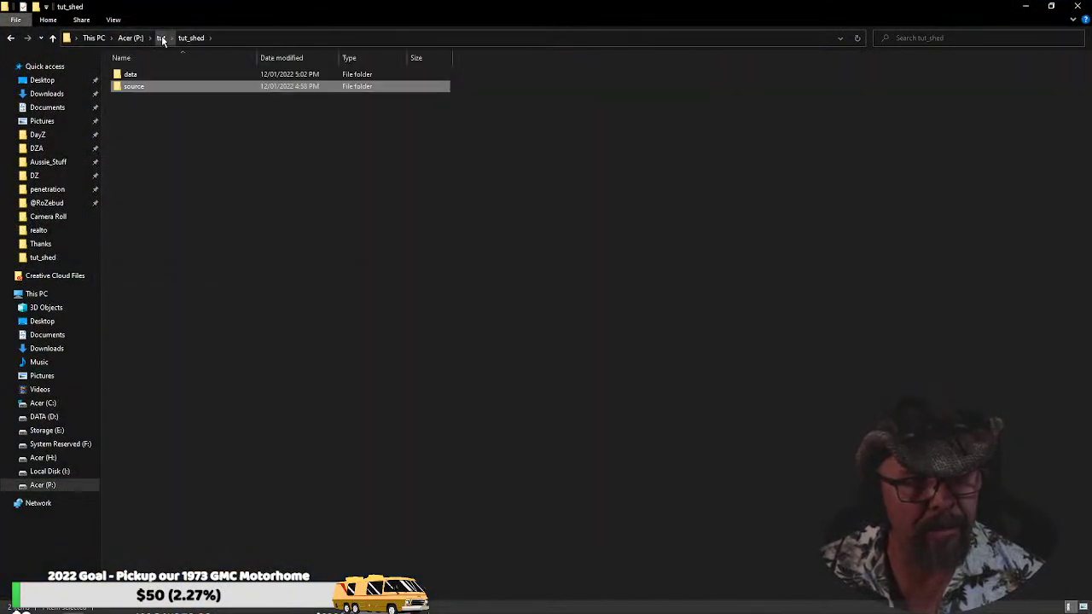
left_click(161, 38)
double_click(148, 99)
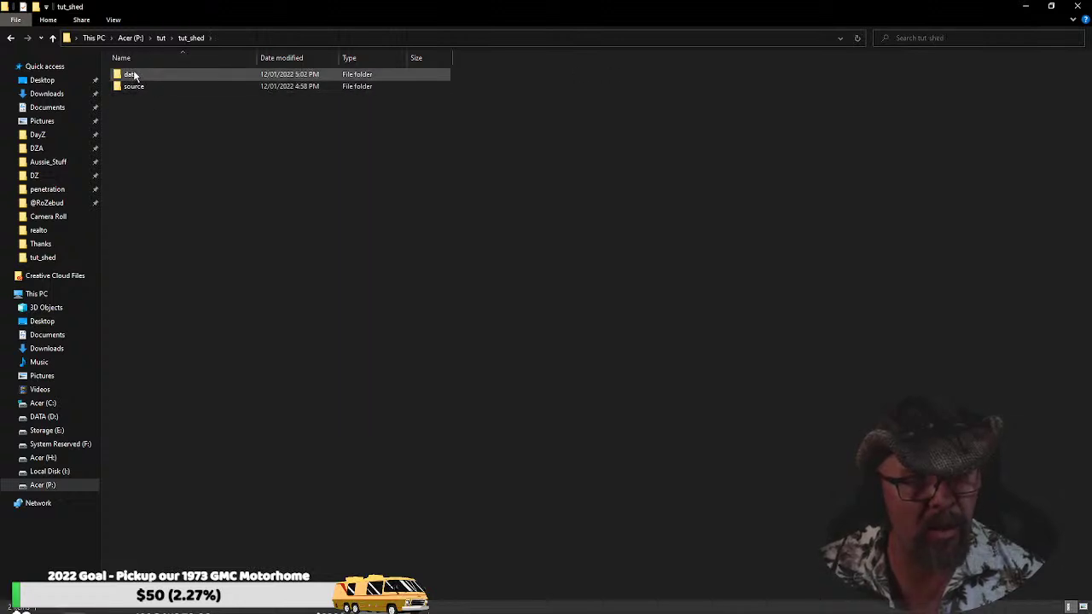
double_click(133, 74)
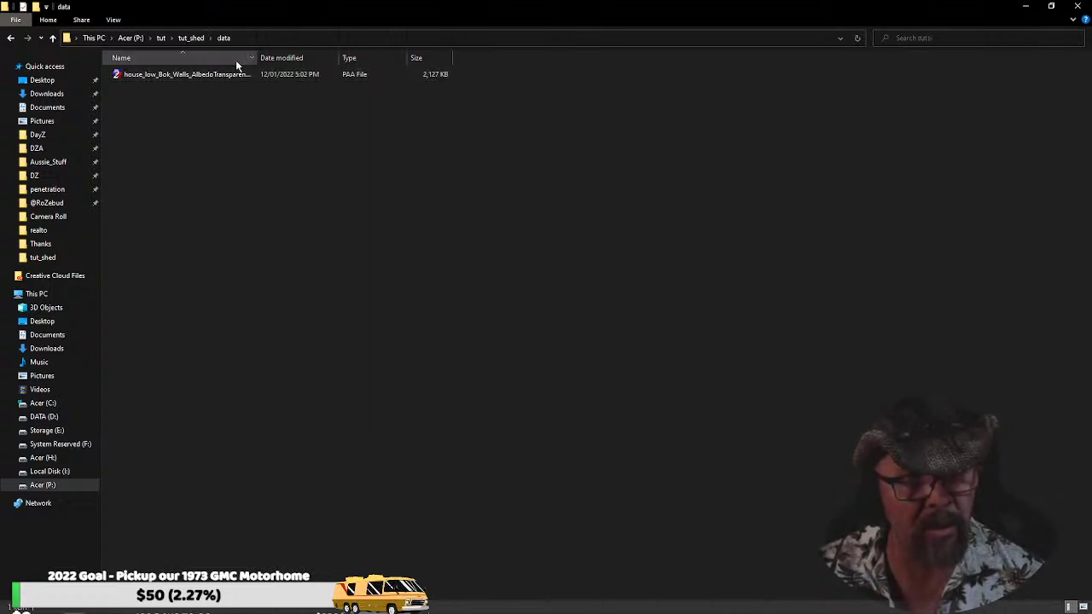
left_click(10, 39)
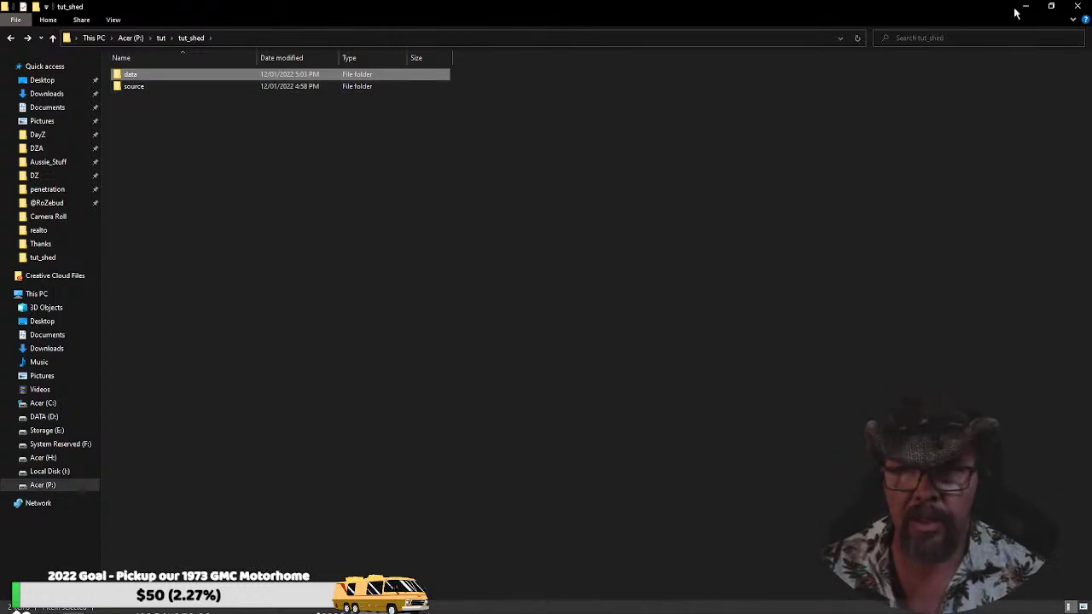
Reopen the data folder in tut_shed and display its files as large icons
double_click(129, 74)
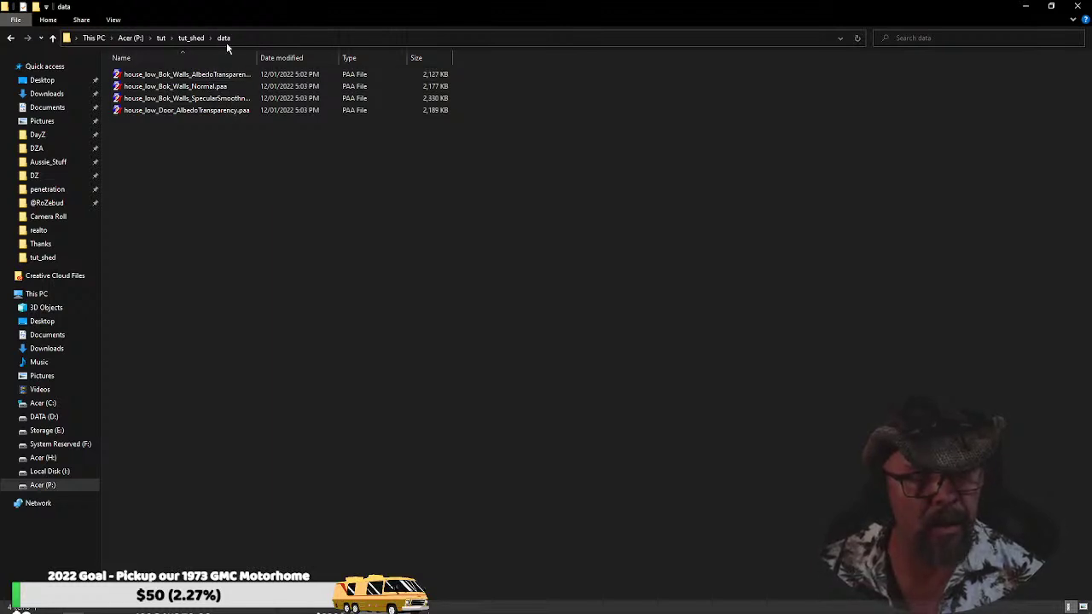
left_click(112, 19)
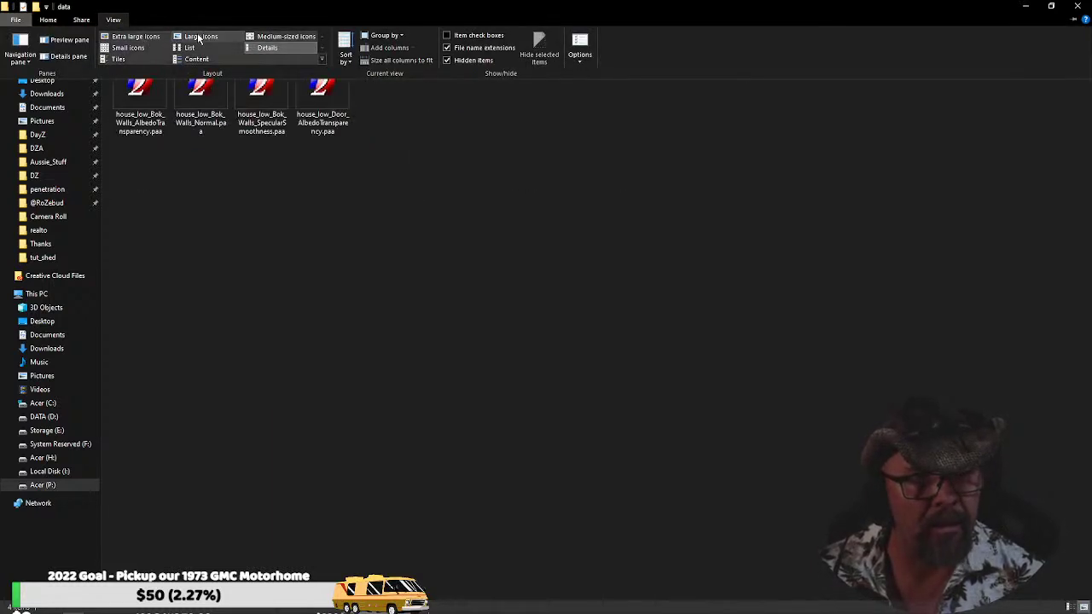
left_click(198, 37)
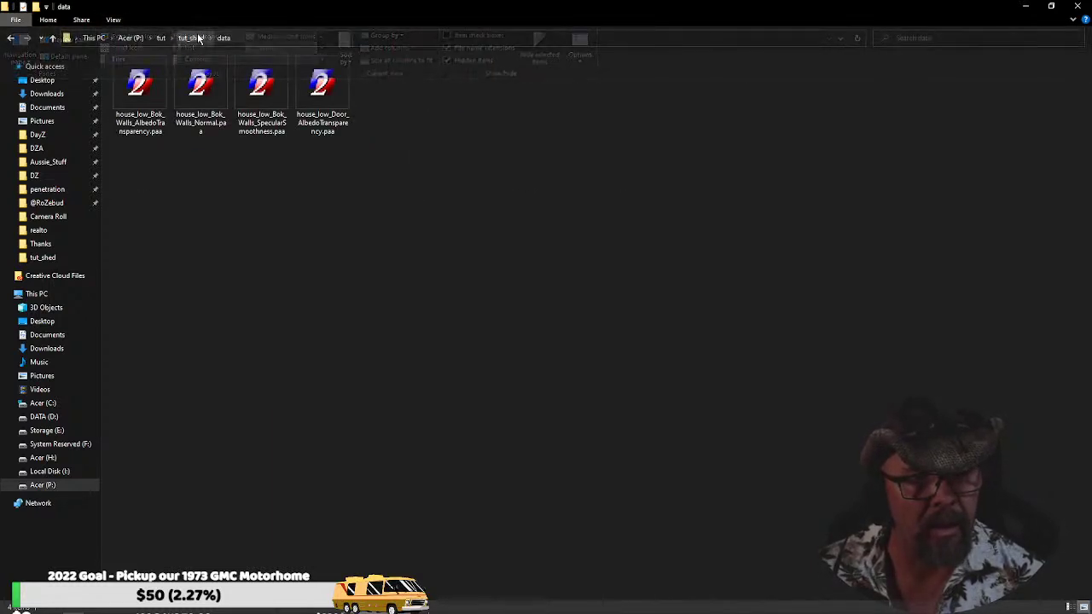
left_click(112, 20)
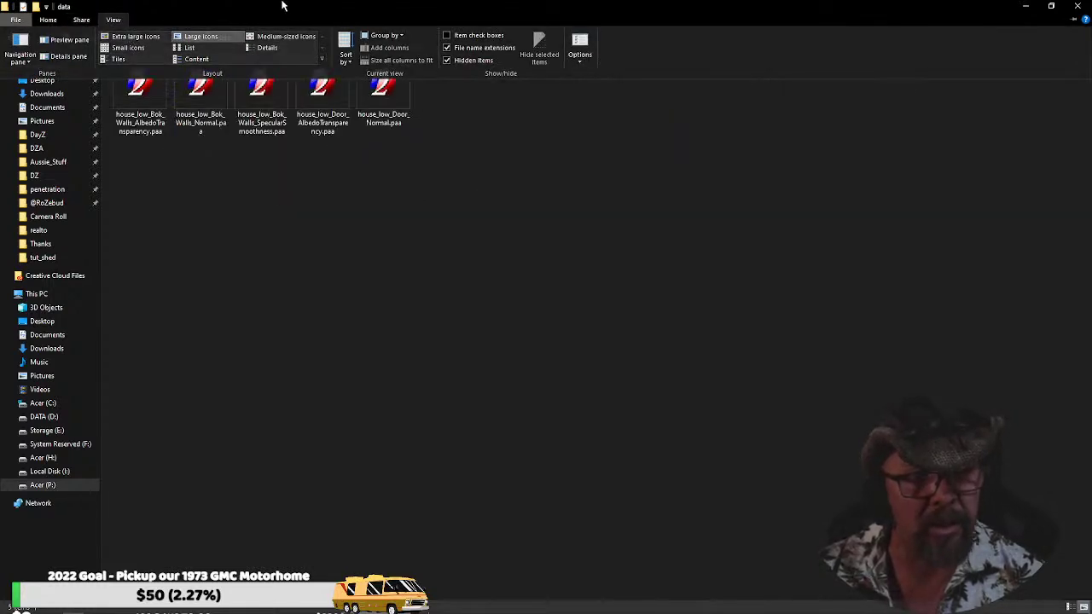
left_click(419, 242)
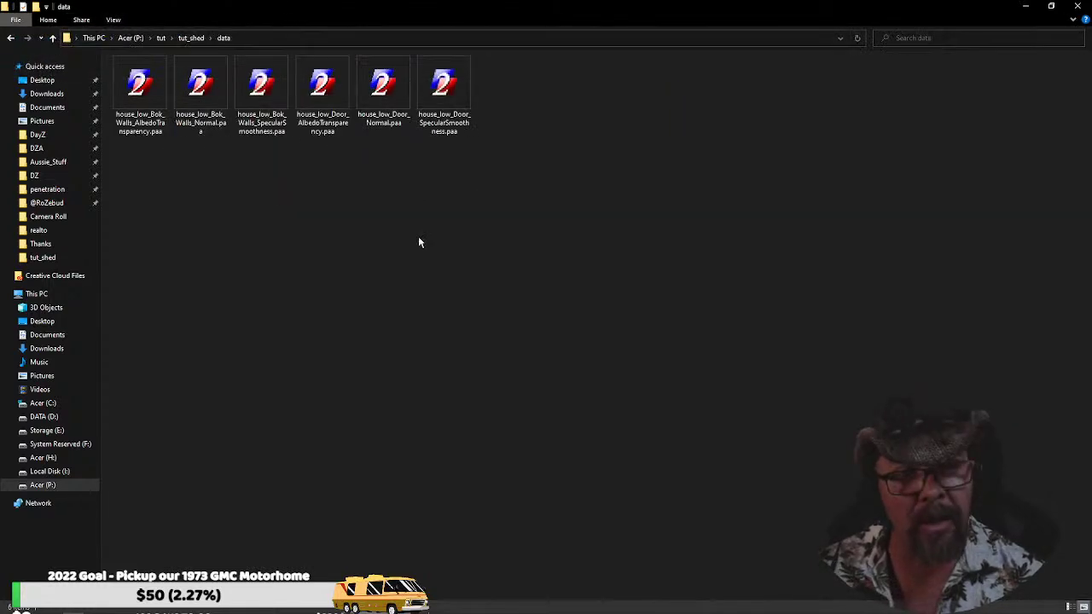
Clear the Explorer and Object Builder windows away and review the conversion progress in the ImageToPAA texture list
left_click(1025, 6)
left_click(503, 98)
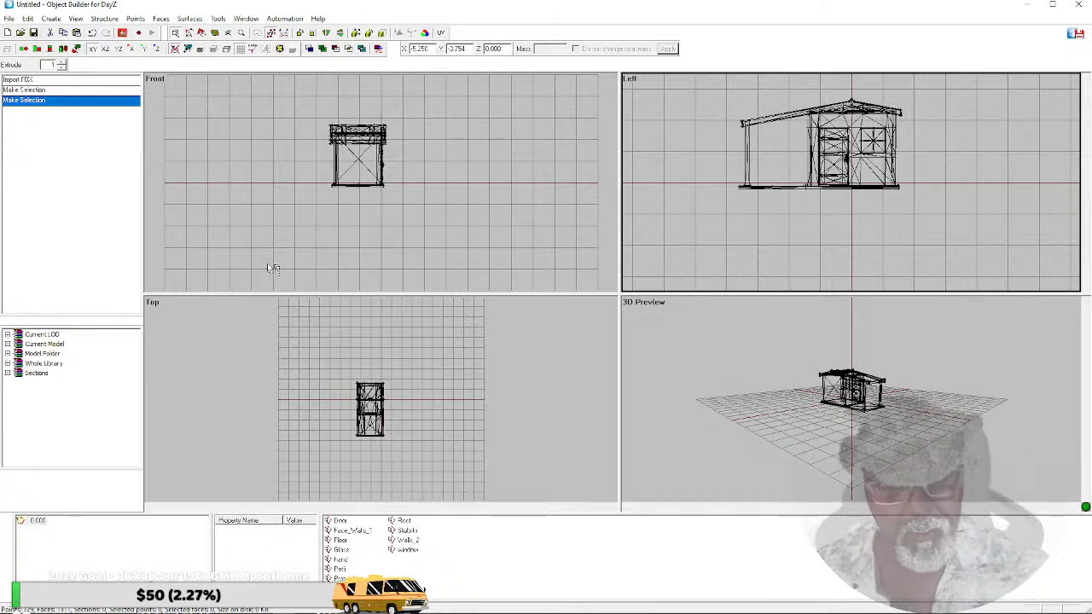
mouse_move(241, 611)
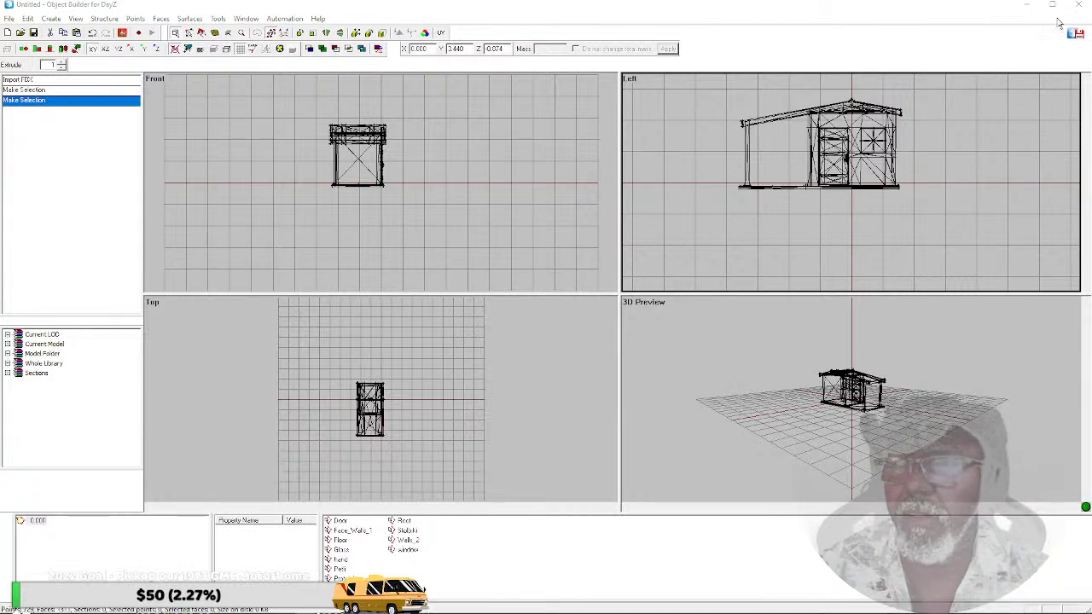
left_click(1030, 8)
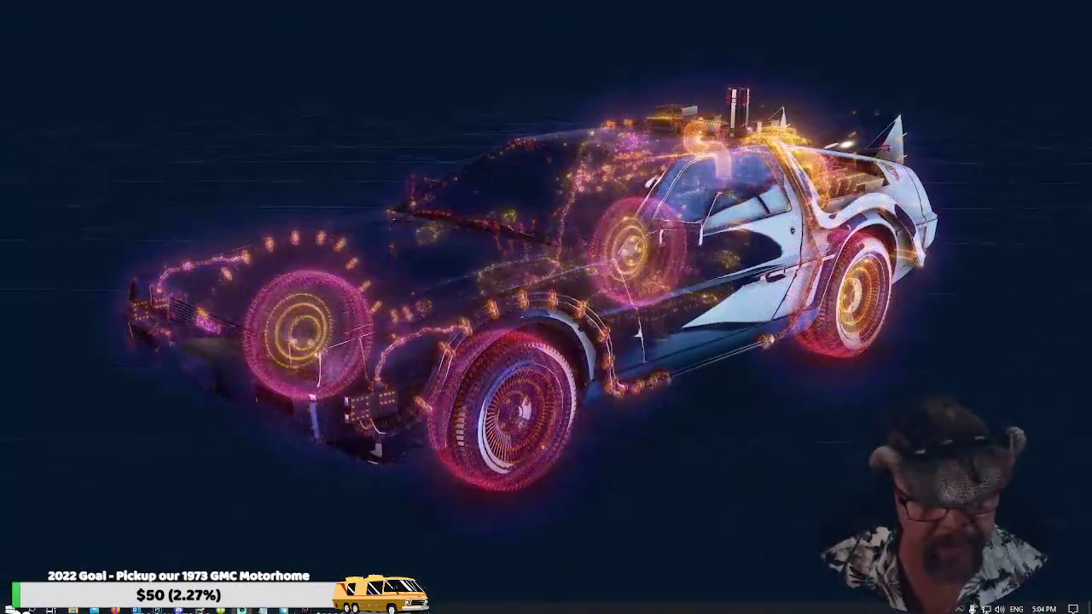
mouse_move(302, 610)
left_click(303, 607)
left_click_drag(547, 205, 548, 278)
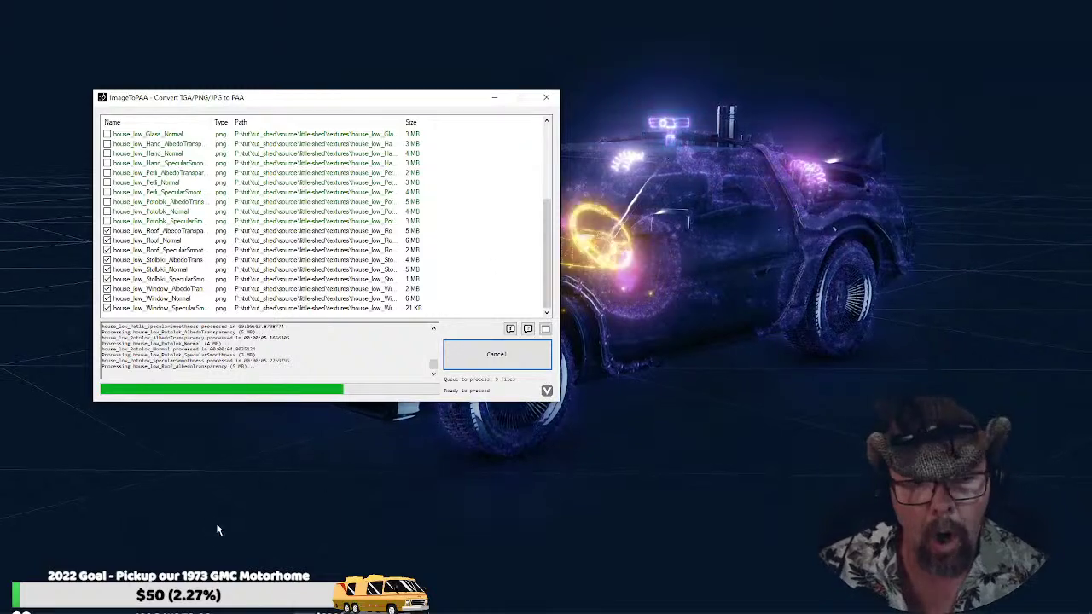
Switch to the Little Shed page on Sketchfab in the browser and examine the textured model from several angles
mouse_move(108, 611)
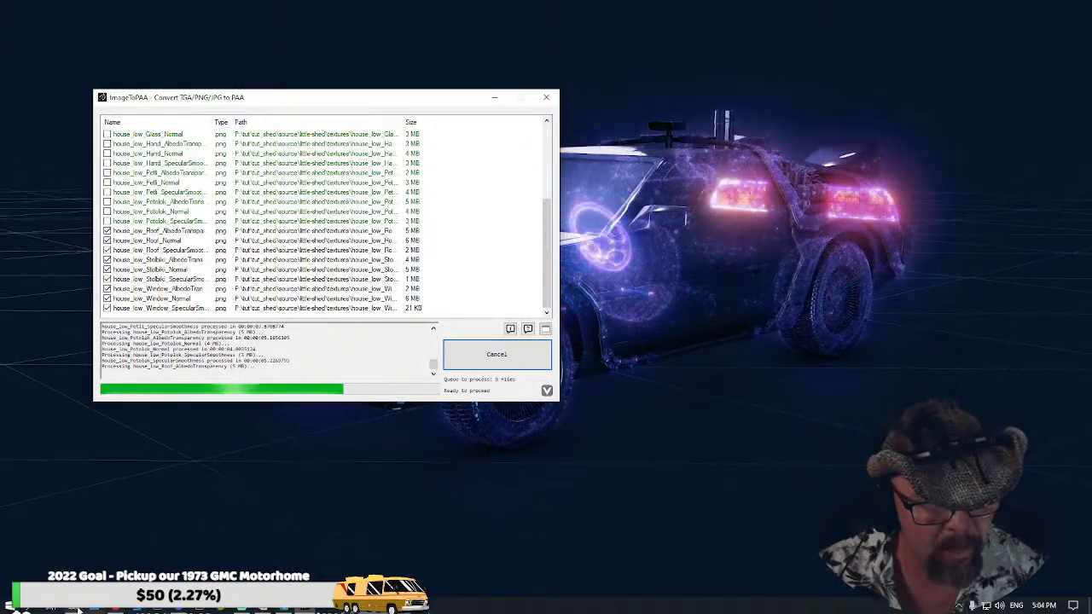
left_click(111, 610)
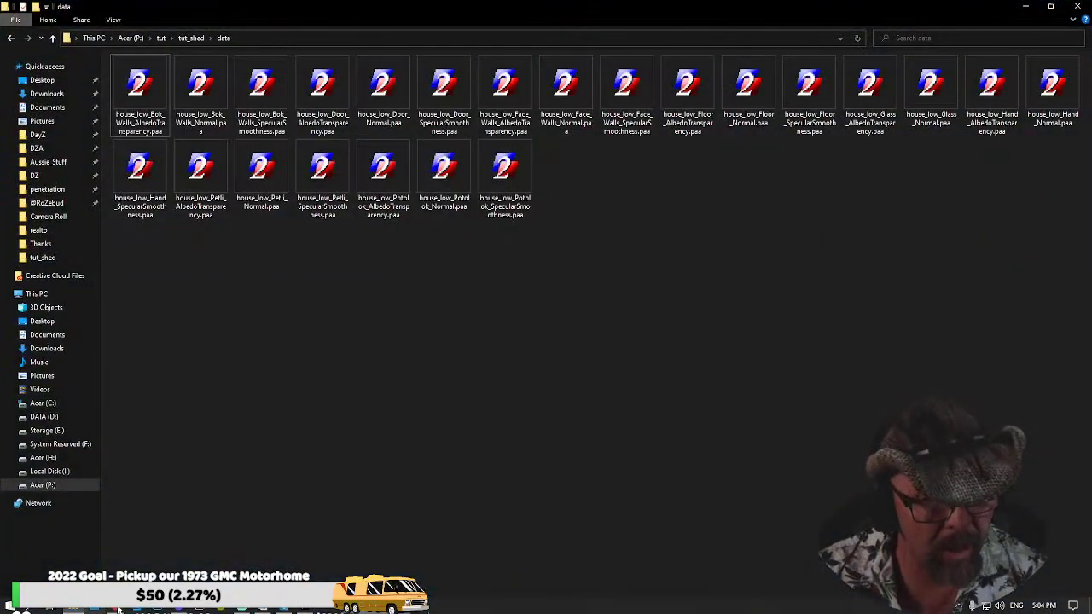
left_click(113, 610)
left_click_drag(402, 214, 703, 288)
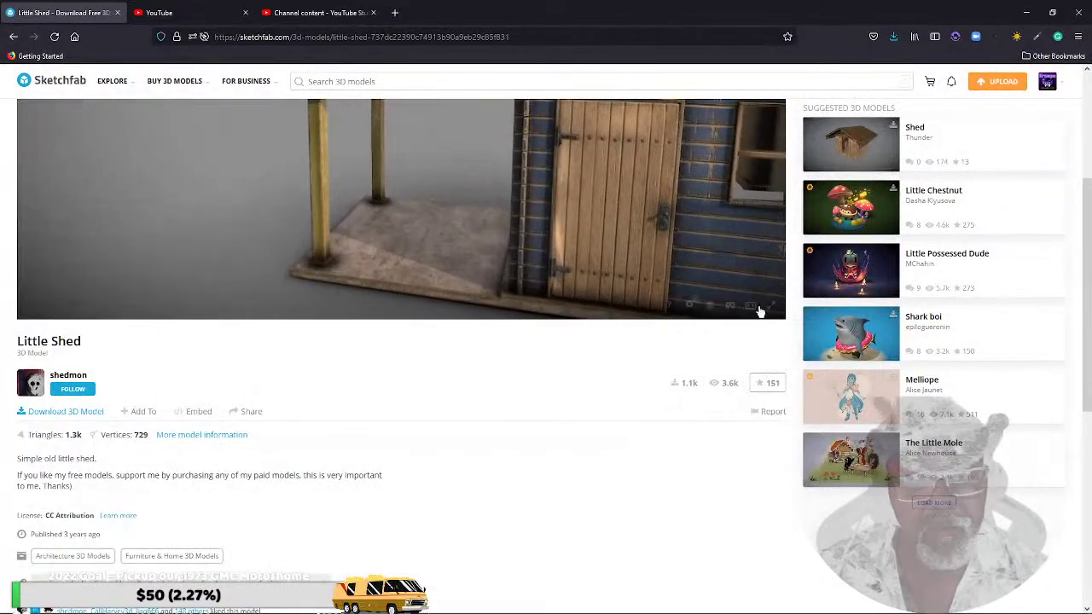
scroll(703, 289, "up", 3)
scroll(677, 195, "down", 2)
scroll(678, 195, "down", 3)
left_click_drag(553, 226, 690, 258)
left_click_drag(476, 224, 627, 210)
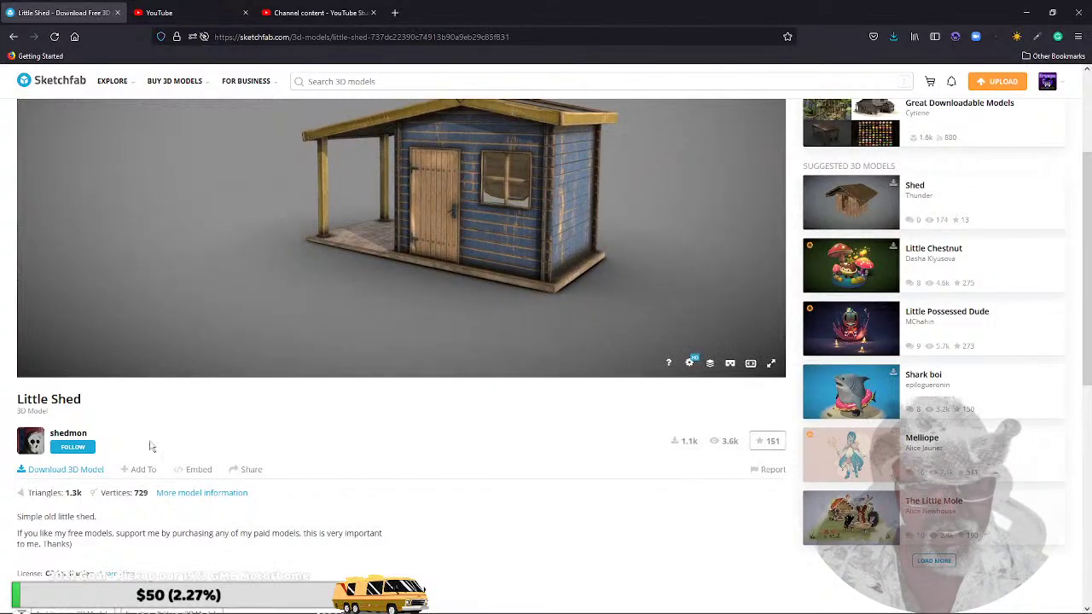
Return to the ImageToPAA window and reposition it on the desktop
left_click(1027, 12)
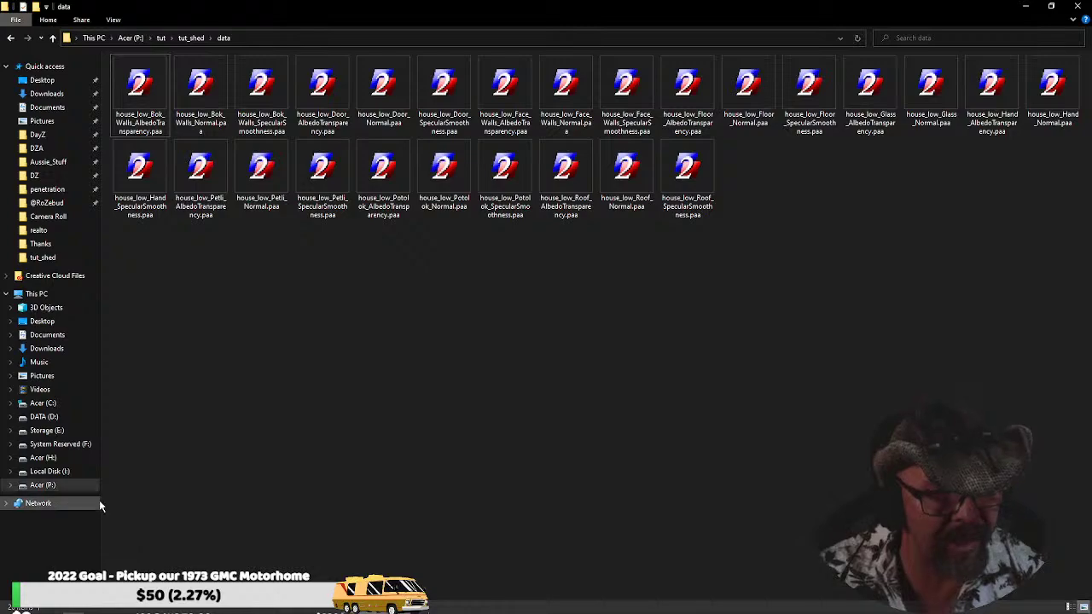
left_click(1024, 7)
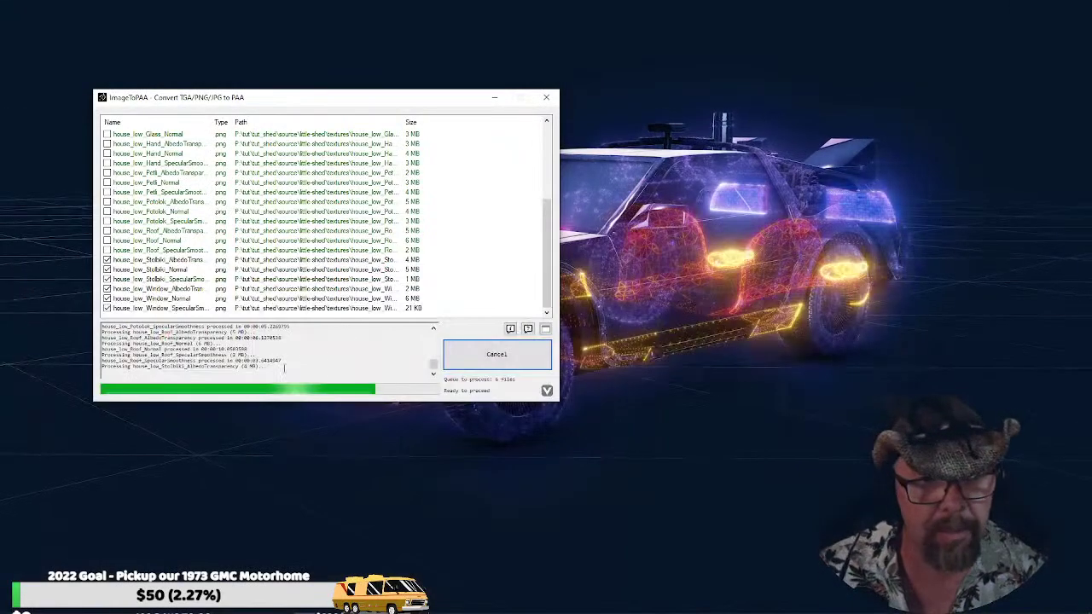
left_click_drag(291, 106, 494, 133)
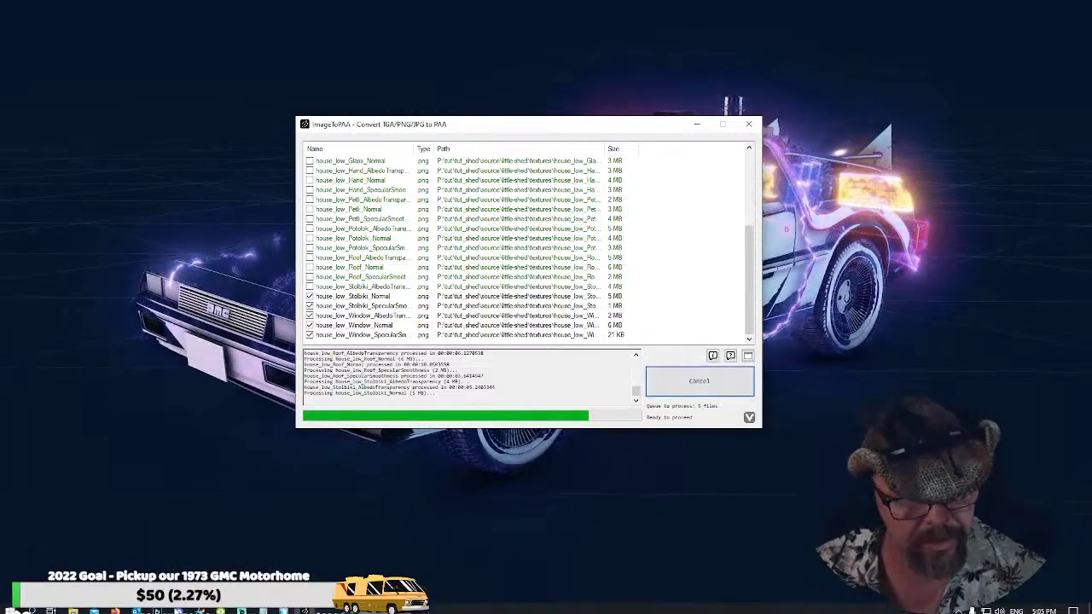
Switch back to the Sketchfab page and orbit the Little Shed to examine its textured roof, walls and door
mouse_move(243, 607)
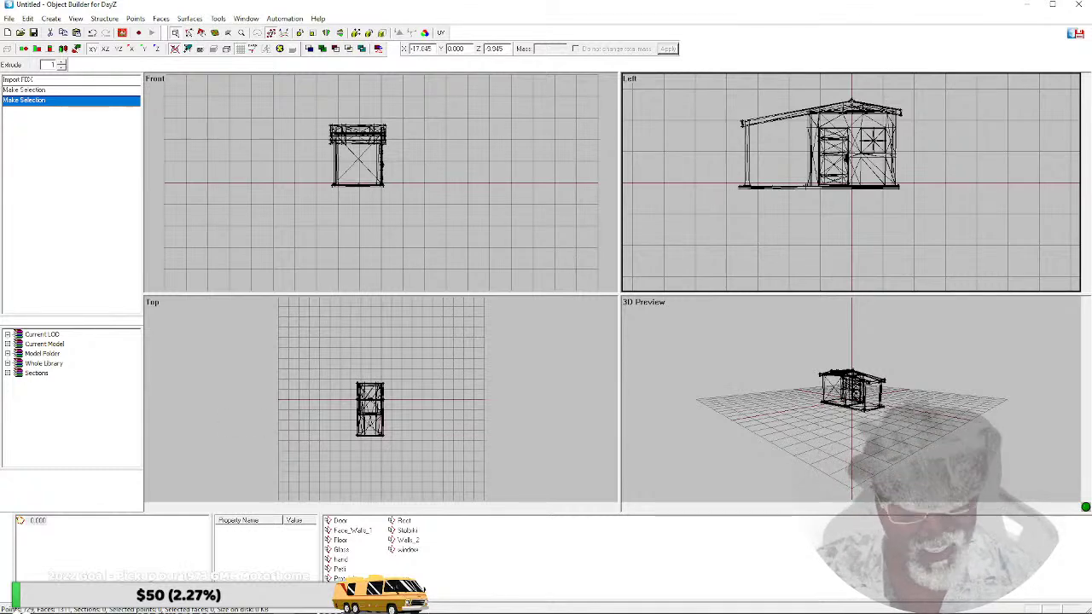
mouse_move(168, 611)
left_click(119, 608)
mouse_move(349, 304)
left_mouse_down()
mouse_move(421, 290)
mouse_move(427, 305)
mouse_move(376, 307)
mouse_move(393, 305)
left_mouse_up()
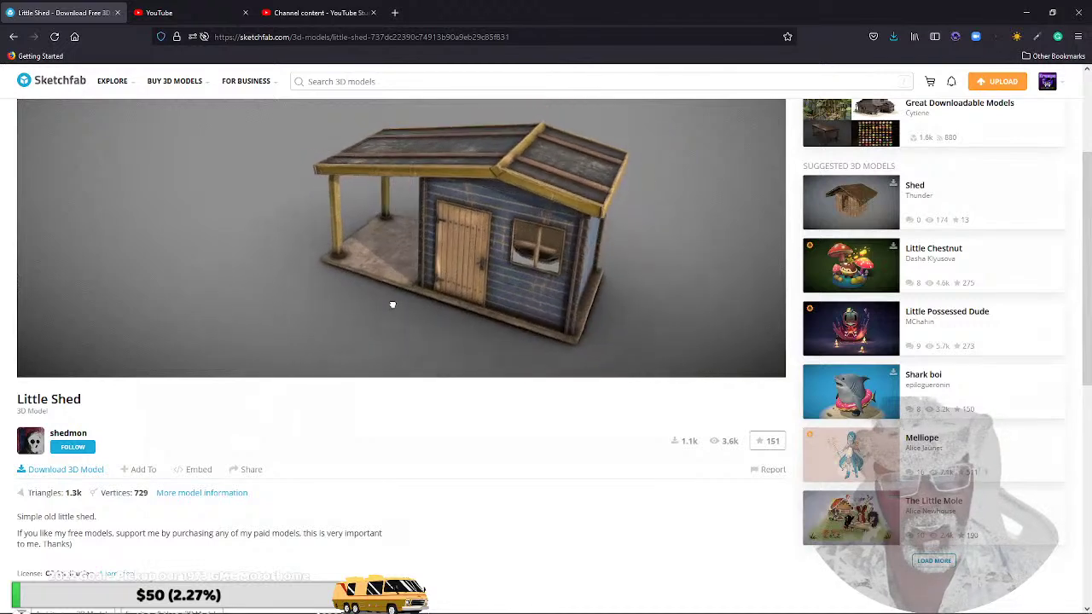
Leave the browser, check that the texture conversion is complete in ImageToPAA, and close the converter
left_click(1028, 16)
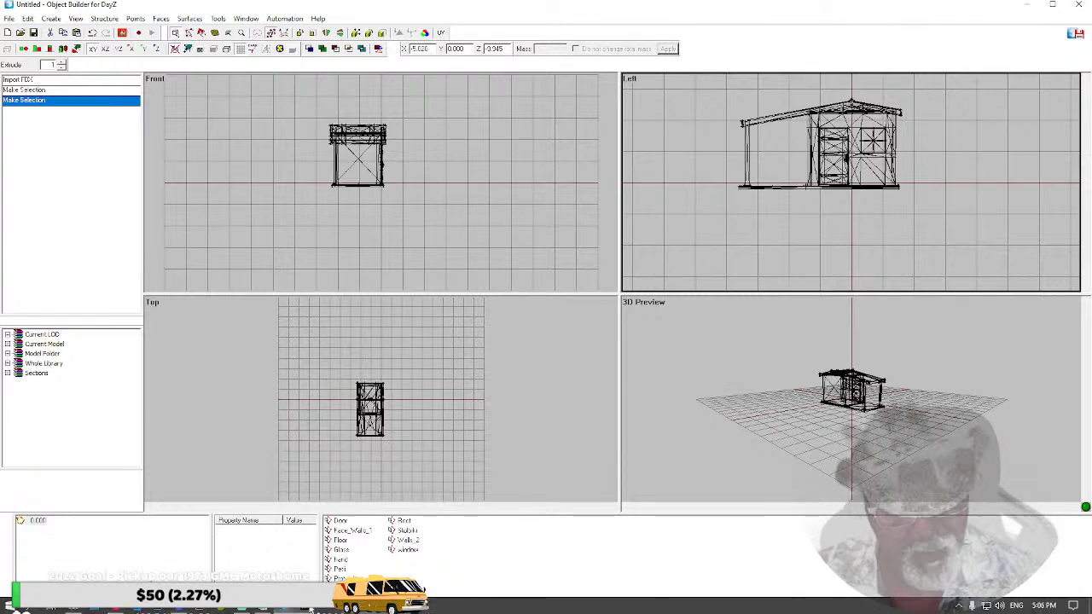
left_click(310, 608)
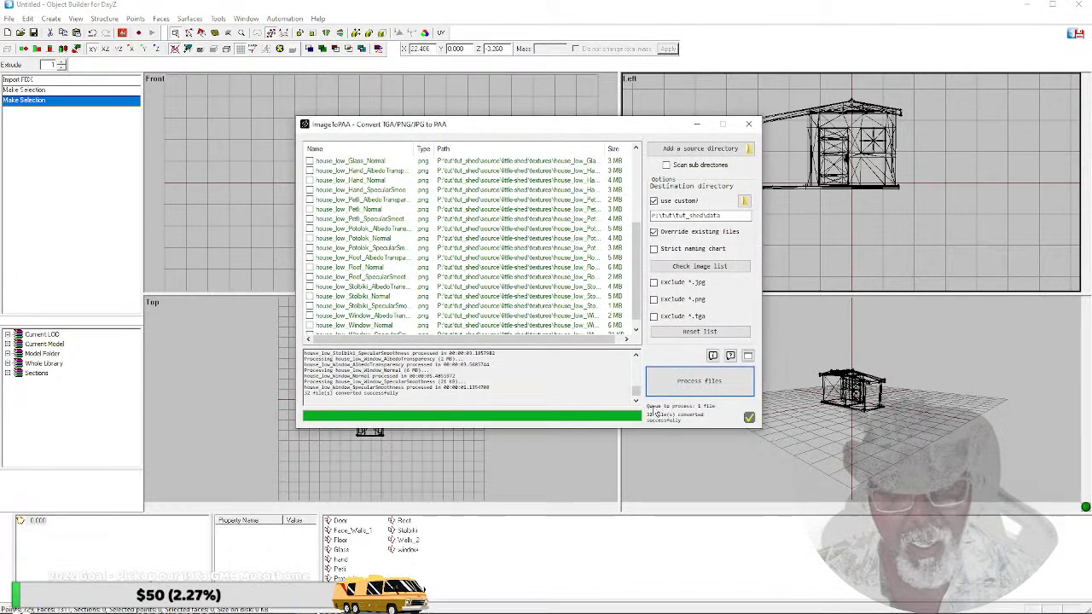
left_click(748, 124)
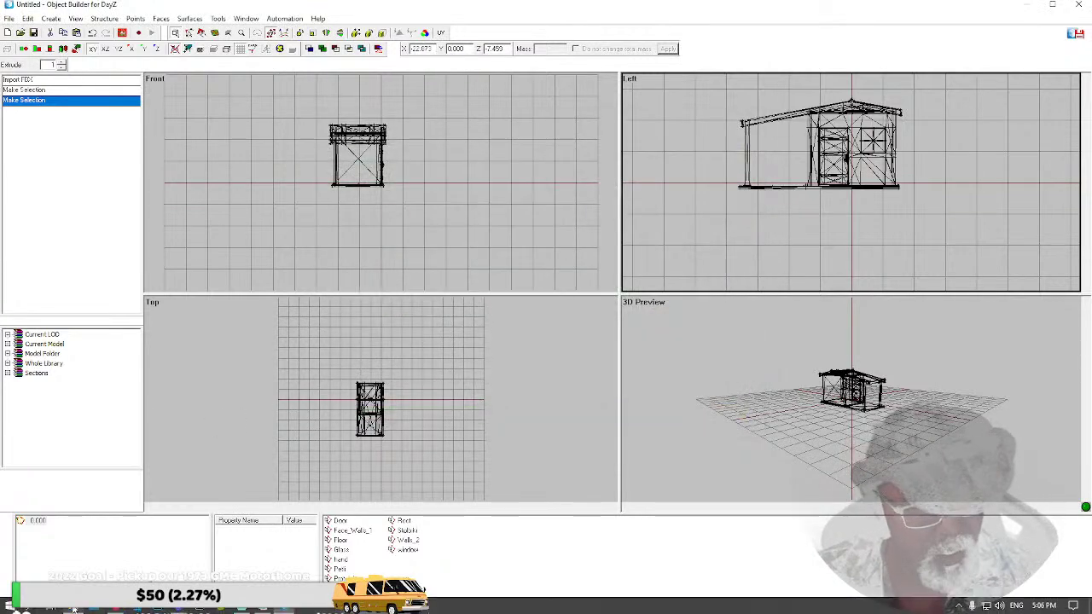
Switch to File Explorer and examine the original PNG textures in tut_shed\source\little-shed\textures, then return to Object Builder
left_click(84, 610)
left_click(53, 39)
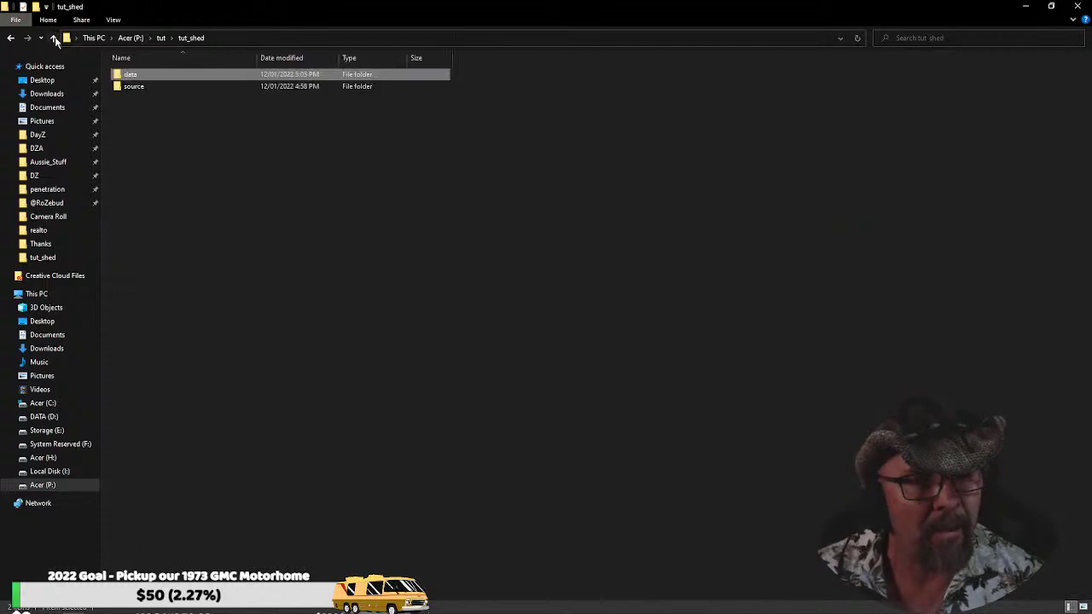
double_click(133, 86)
double_click(128, 75)
double_click(134, 98)
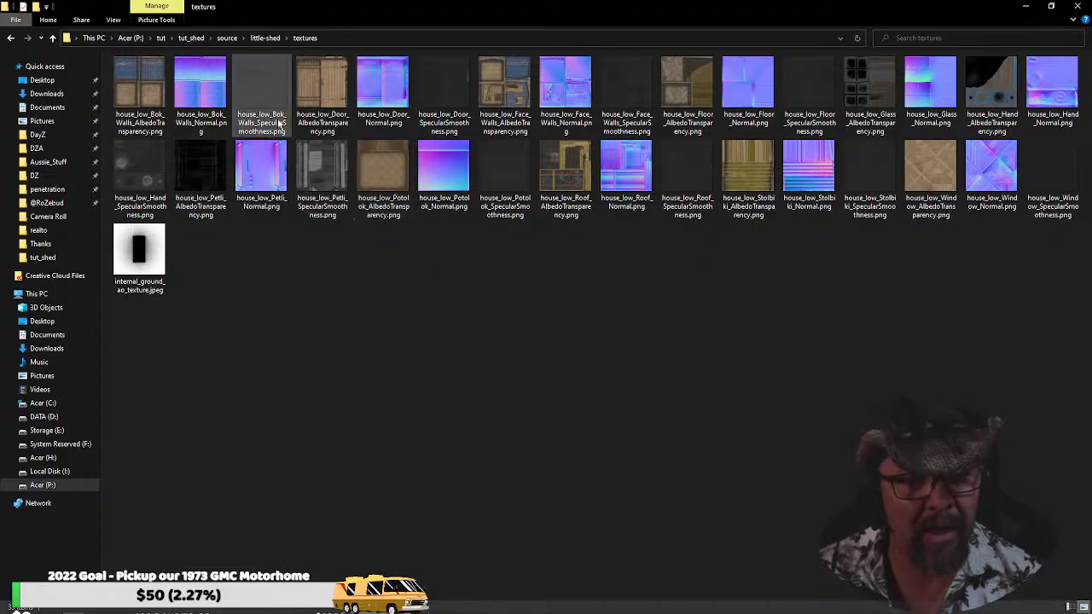
left_click(1024, 6)
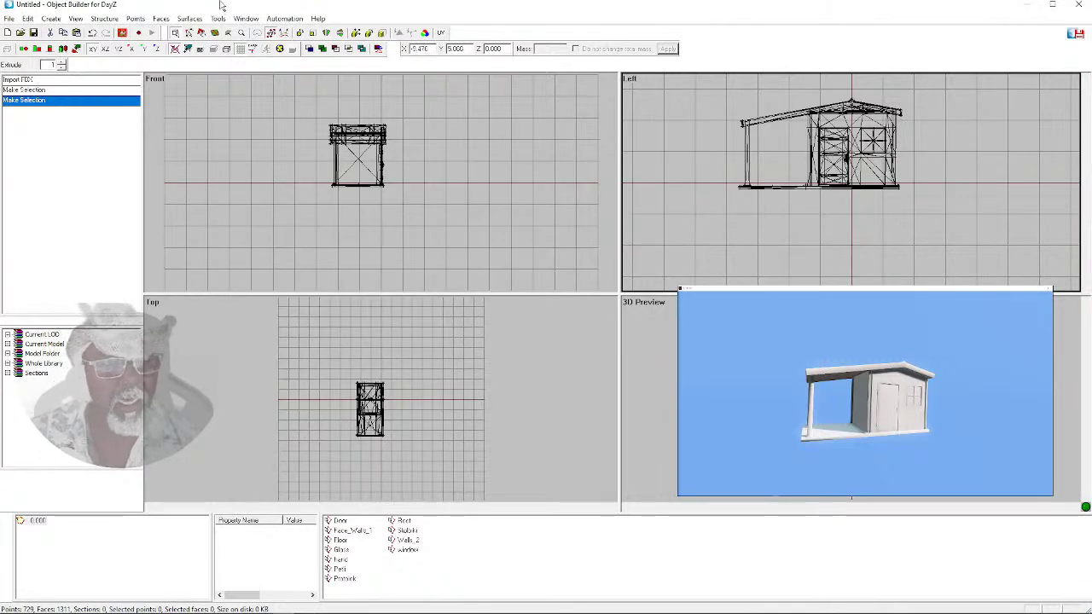
left_click(243, 19)
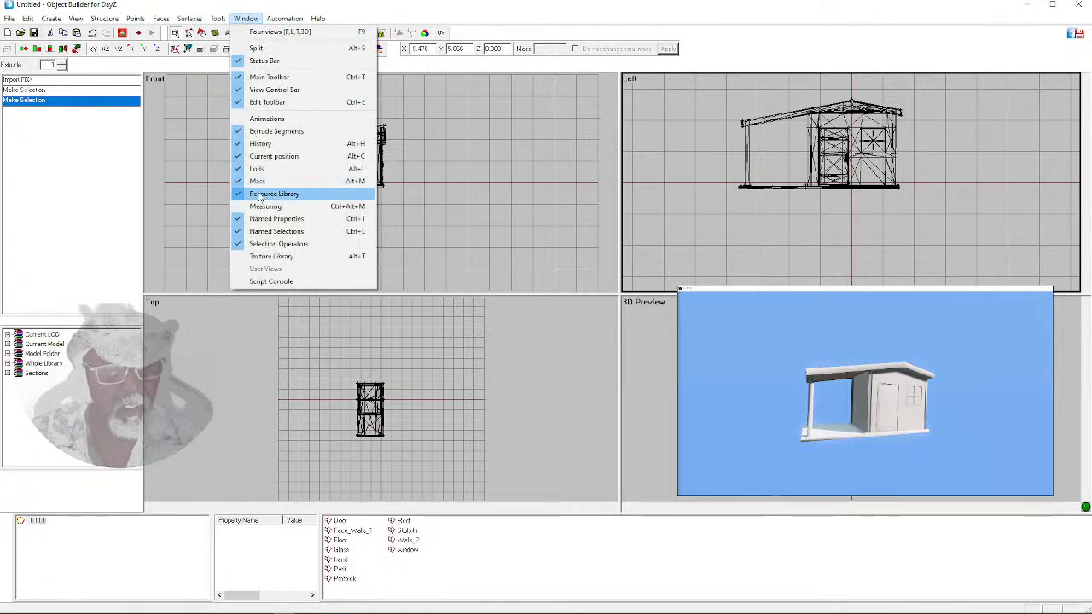
mouse_move(318, 18)
mouse_move(189, 18)
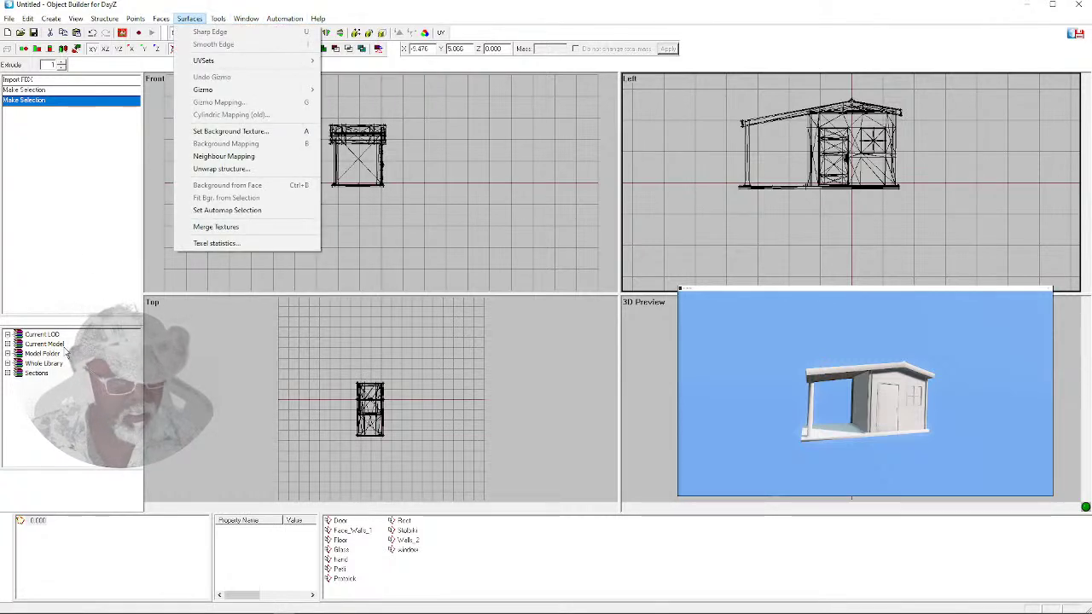
left_click(60, 324)
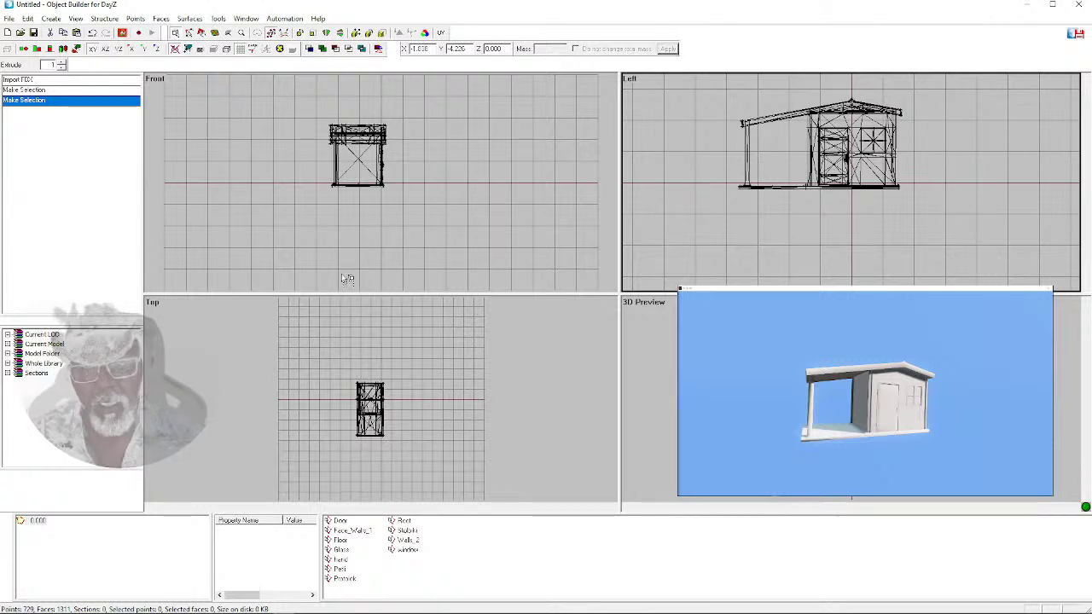
Select the whole shed, examine its face list in Face Properties down to the last entries, and clear the selection
left_click_drag(293, 106, 442, 223)
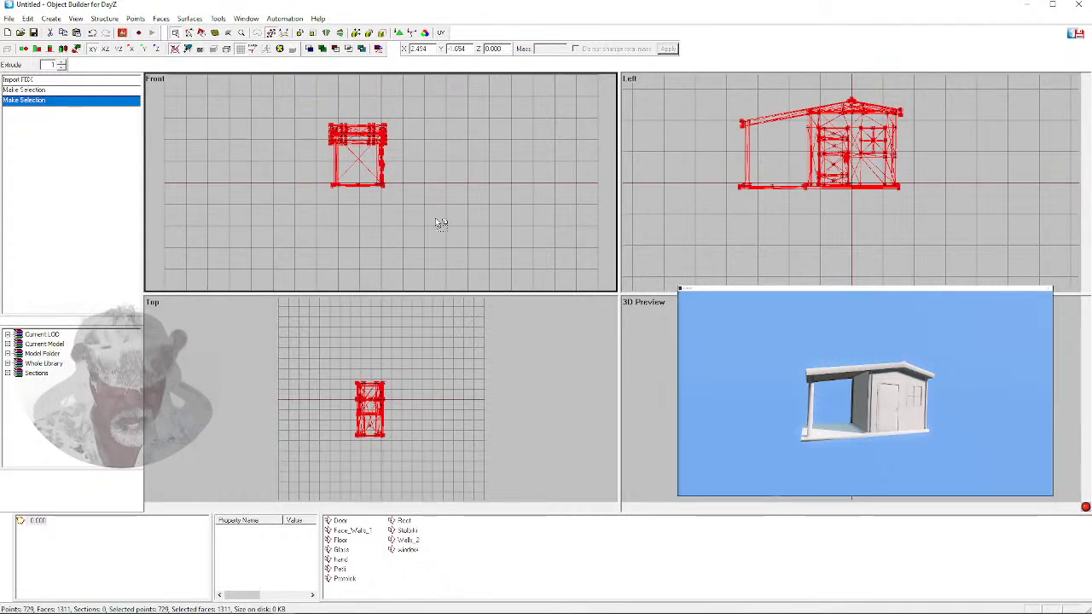
key("e")
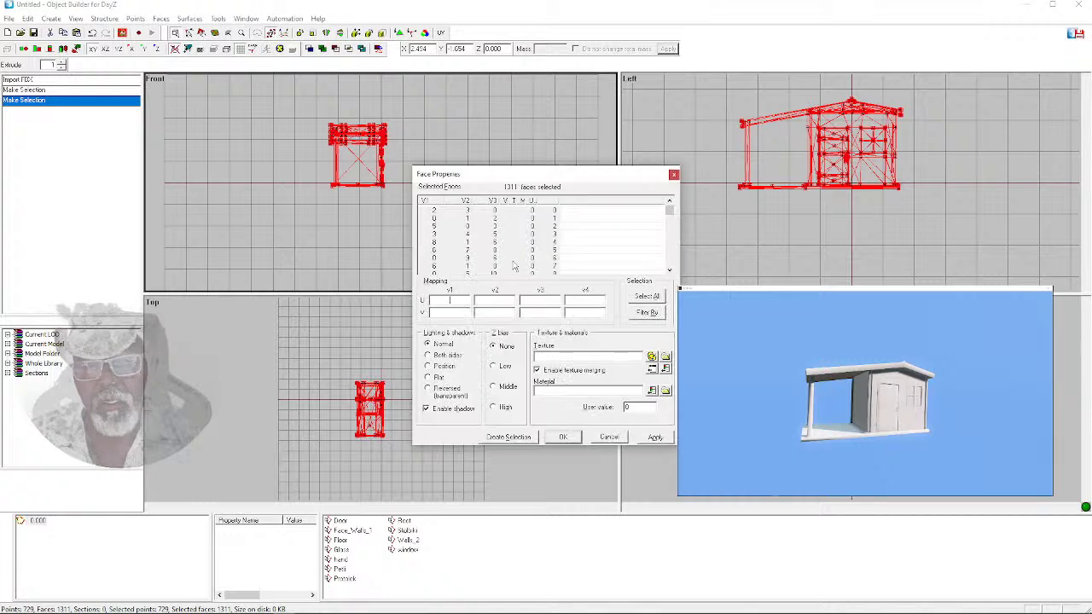
left_click_drag(669, 210, 667, 265)
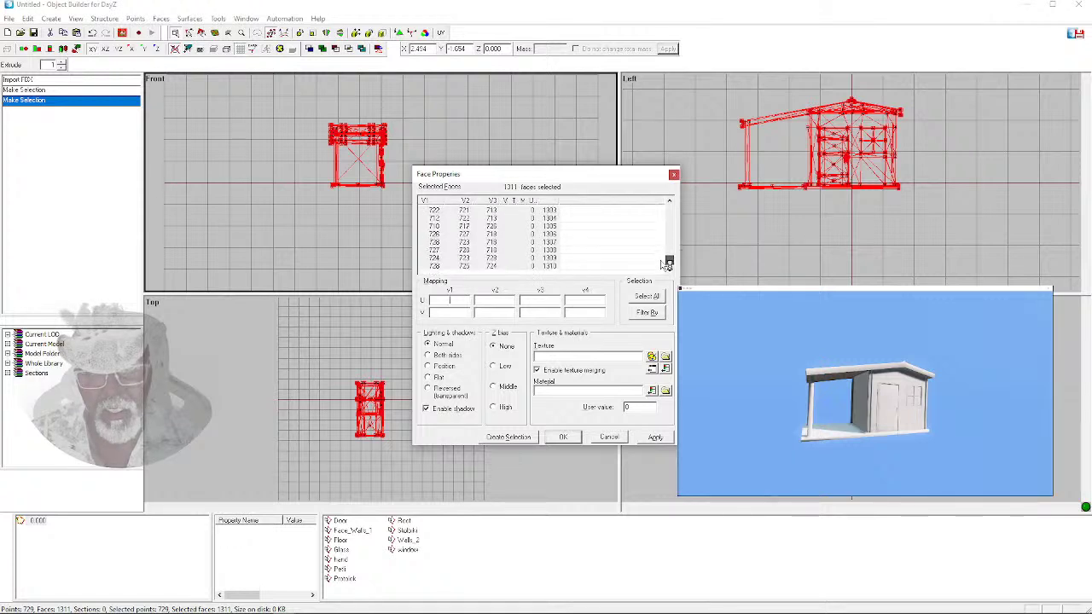
left_click(676, 175)
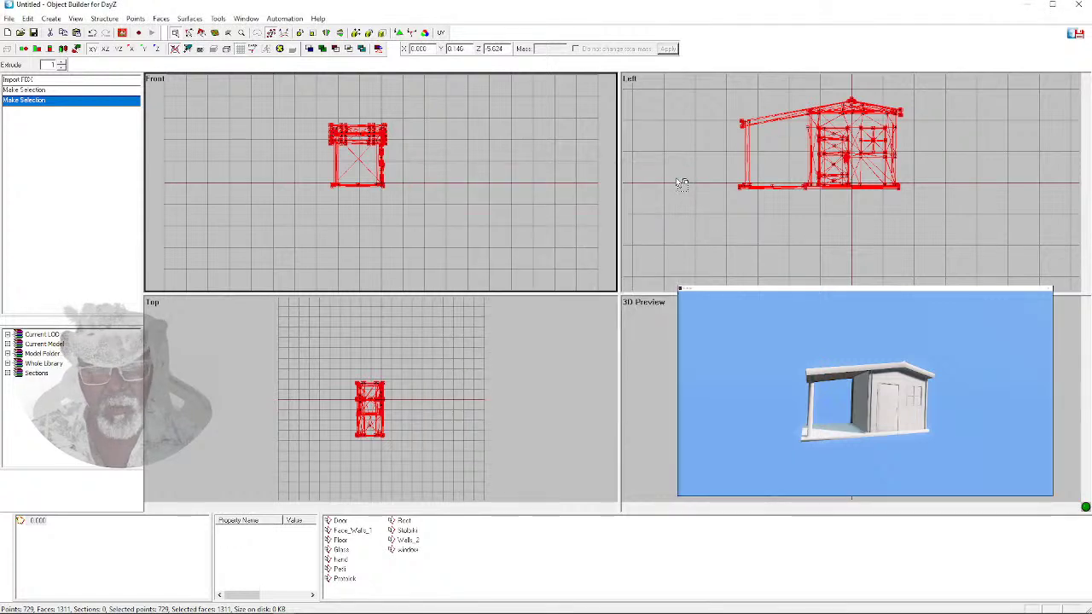
left_click(546, 266)
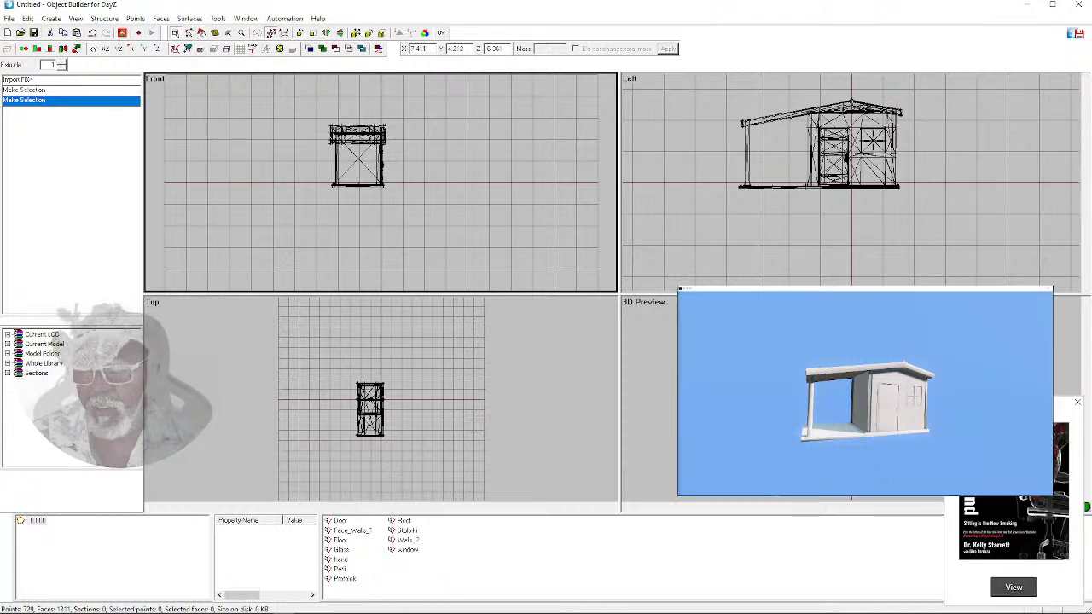
left_click(1078, 404)
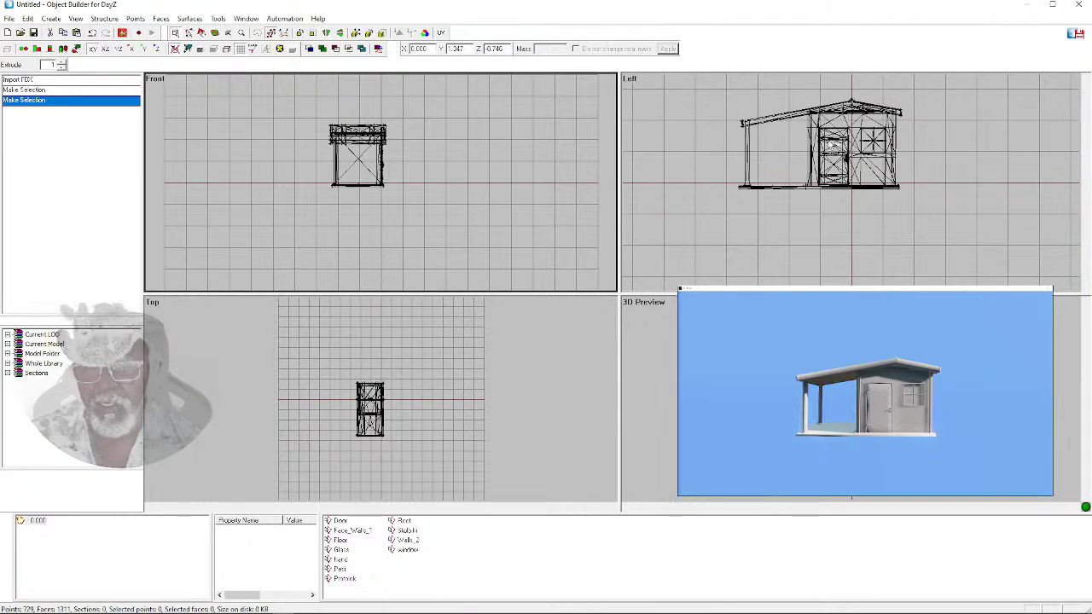
Switch to object selection mode and select the window, followed by the front wall, in the Left view
left_click(736, 127)
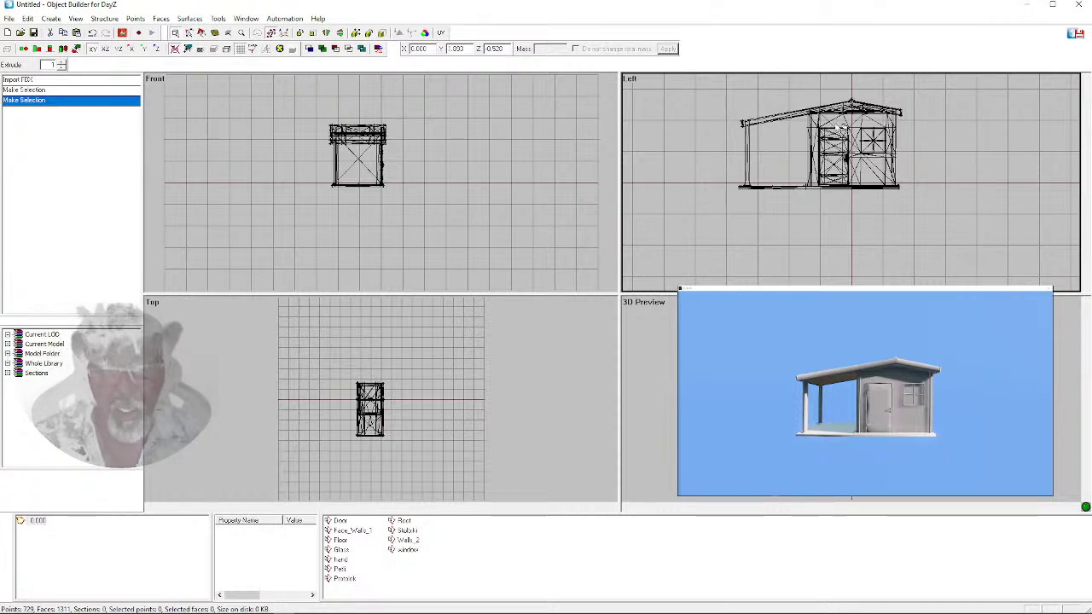
left_click_drag(834, 120, 863, 142)
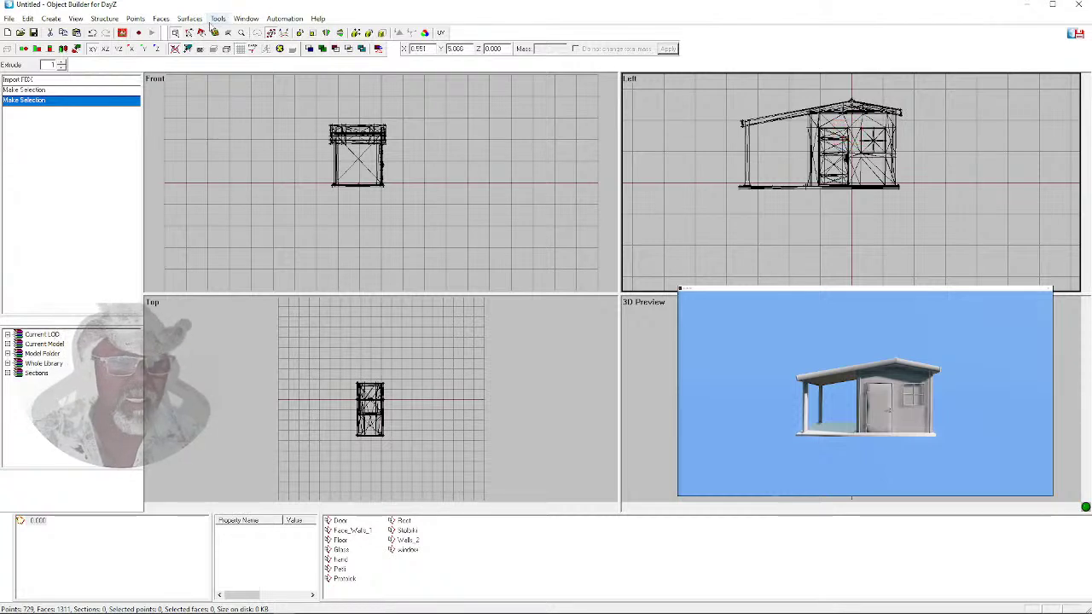
left_click(202, 33)
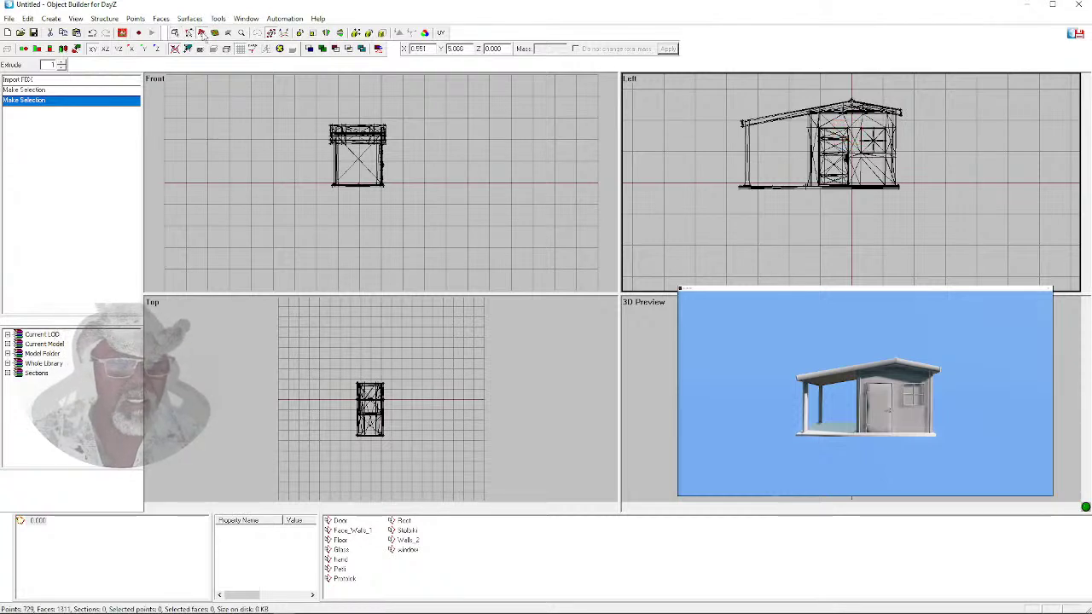
left_click(874, 142)
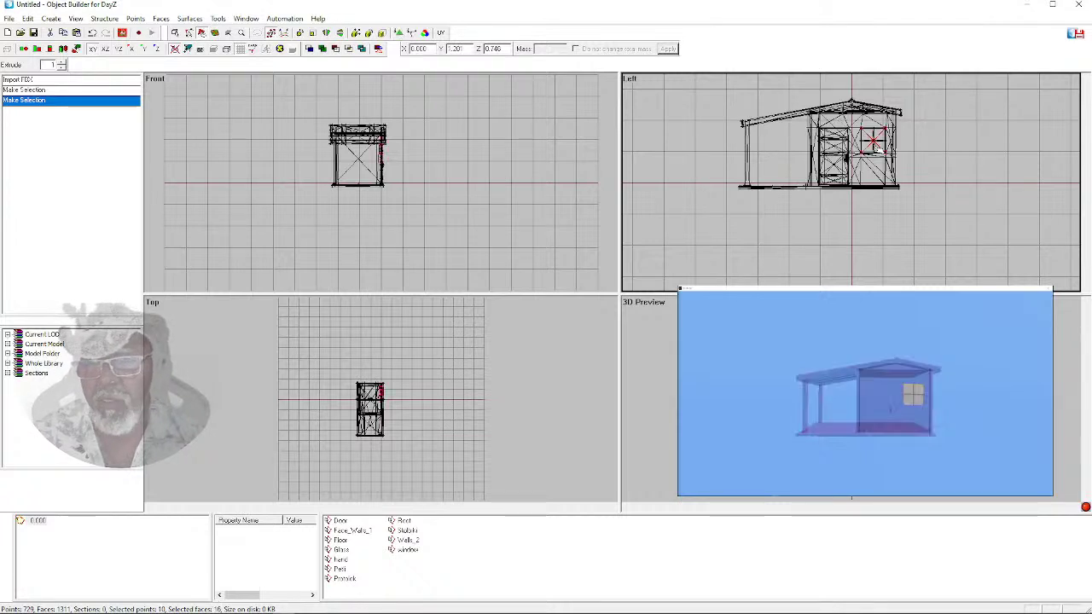
left_click(851, 131)
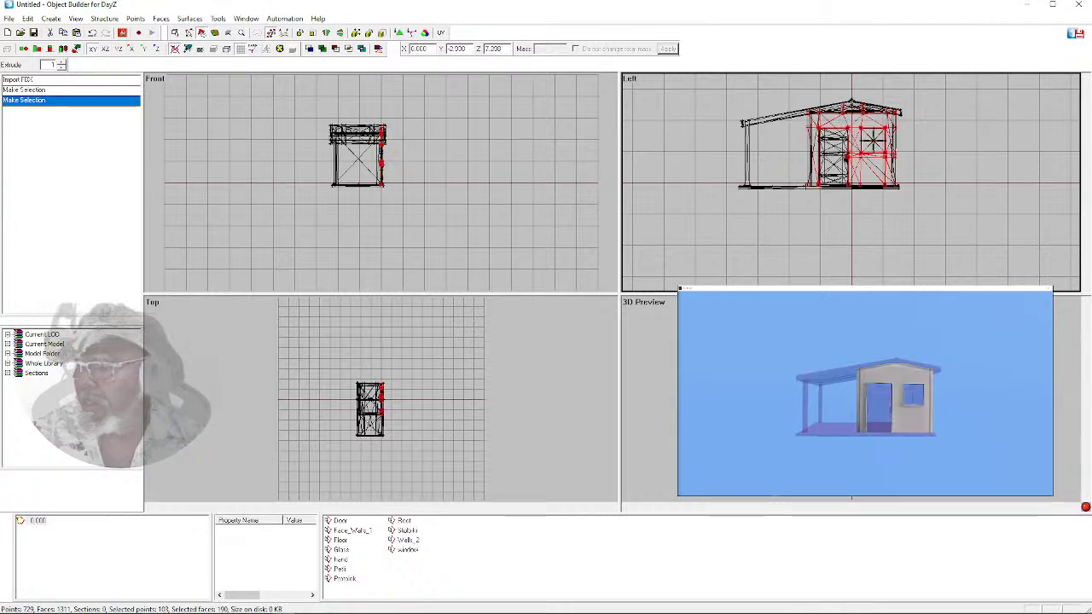
left_click_drag(817, 400, 840, 410)
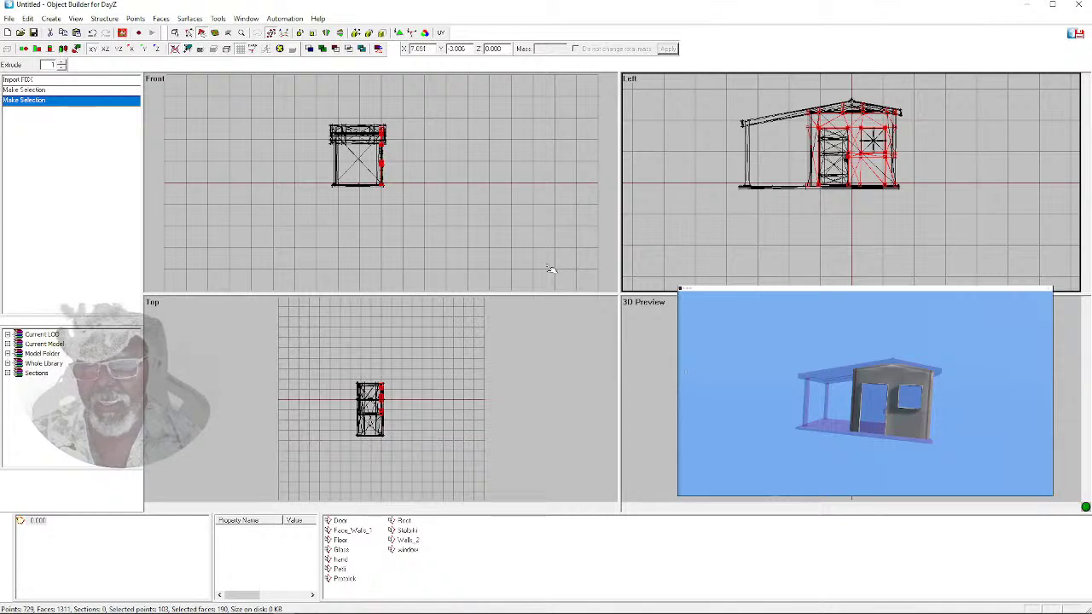
Clear the selection and reselect the shed's front wall in the Left view
scroll(382, 155, "up", 5)
scroll(731, 158, "down", 3)
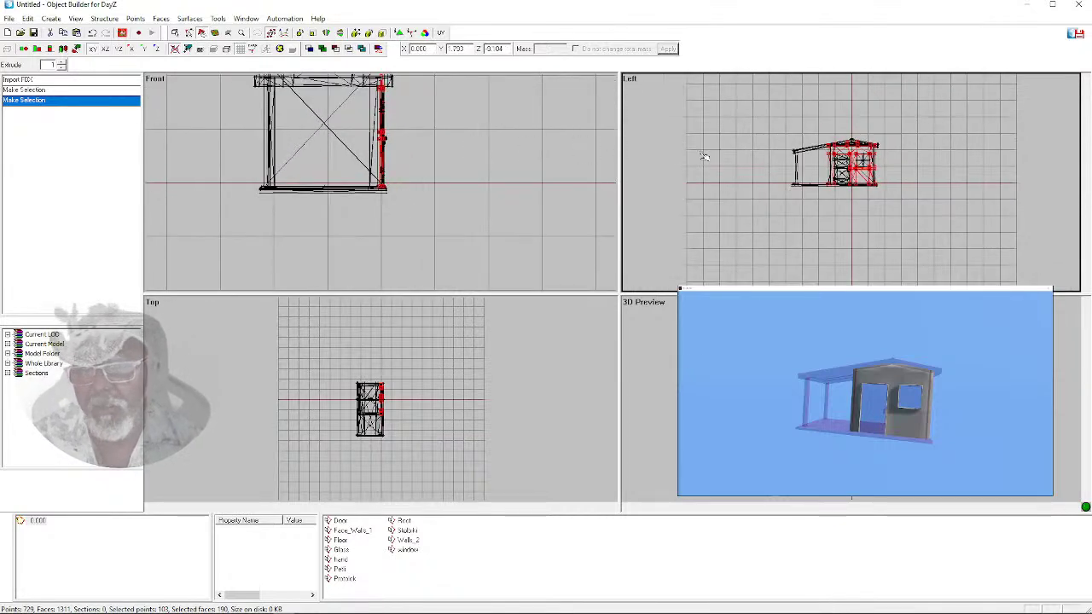
scroll(716, 157, "up", 3)
left_click(688, 130)
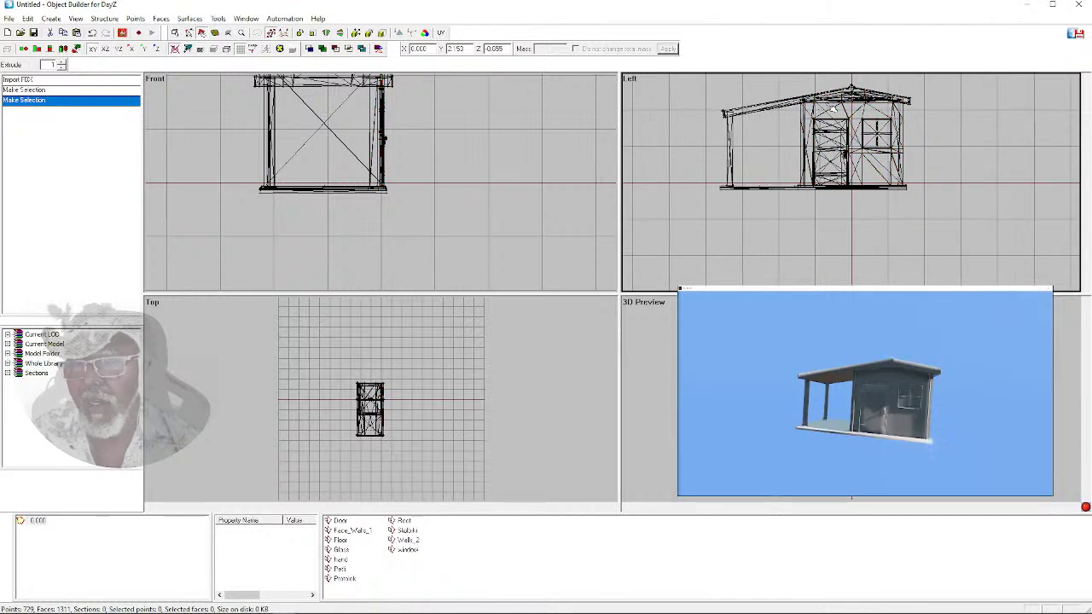
left_click(837, 108)
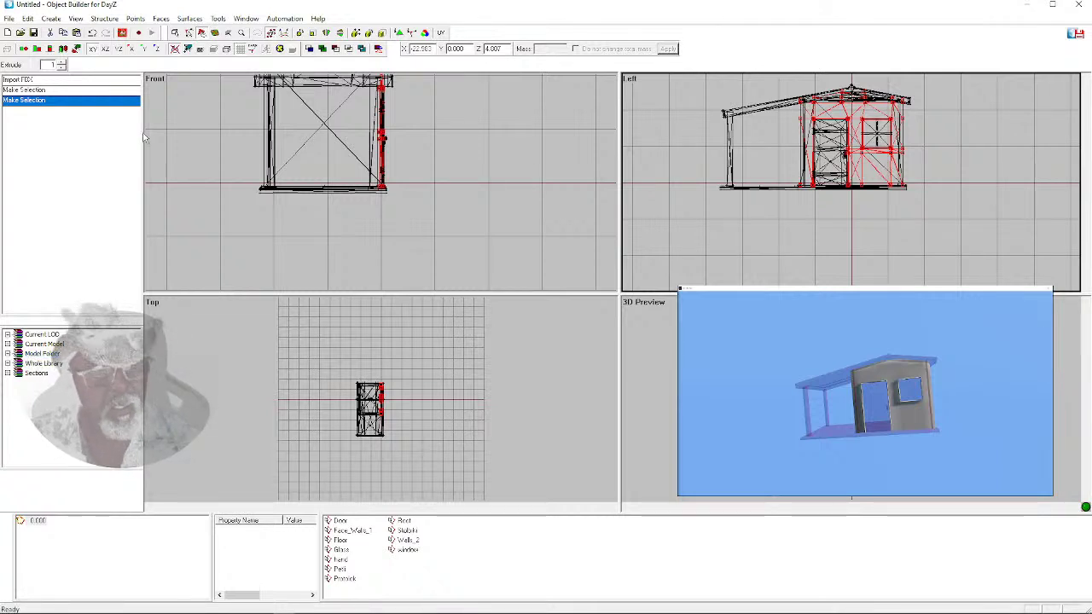
Undock the Resource Library as a floating window and dock it back in its original place
left_click(244, 19)
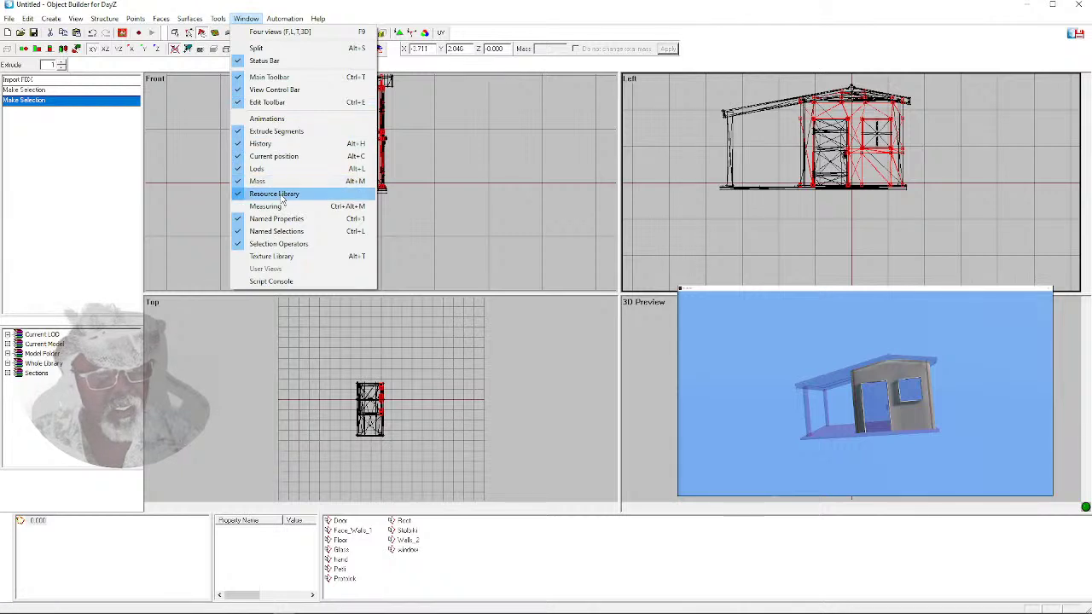
left_click(49, 396)
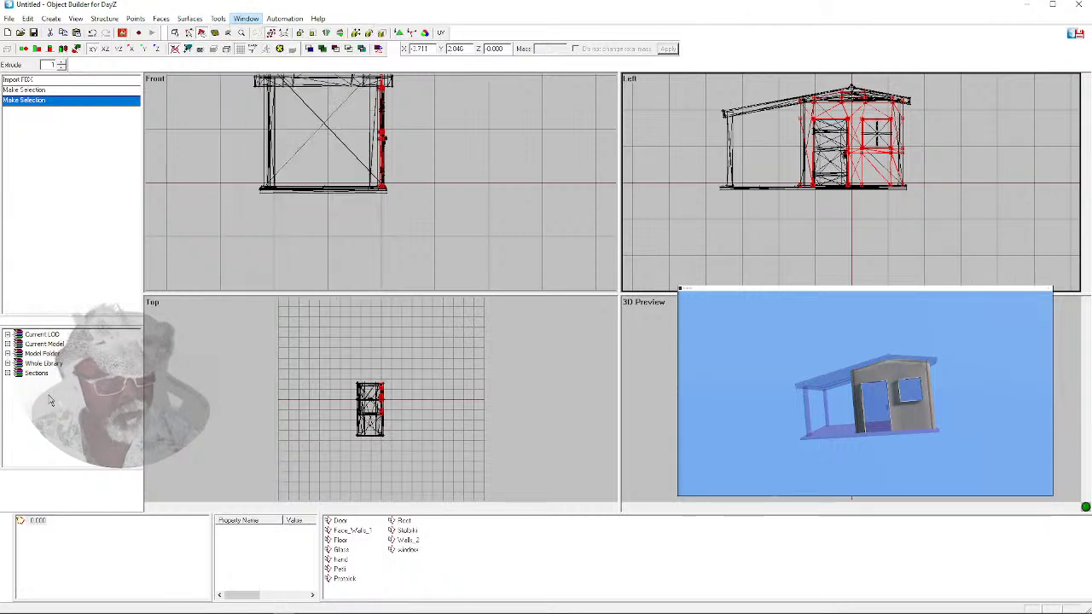
double_click(88, 328)
left_click_drag(201, 342, 213, 341)
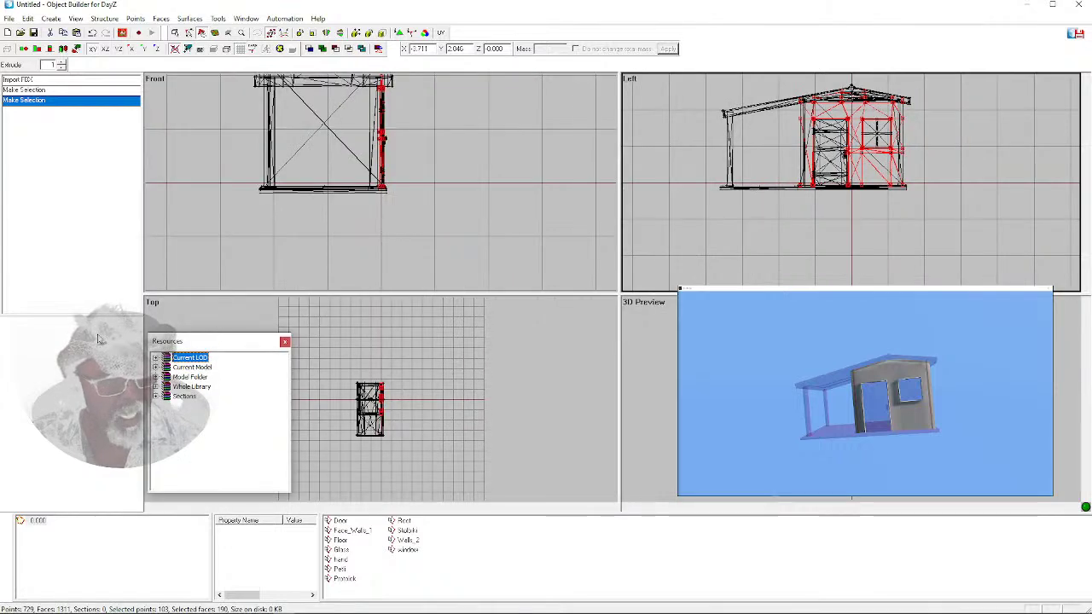
left_click_drag(73, 319, 72, 319)
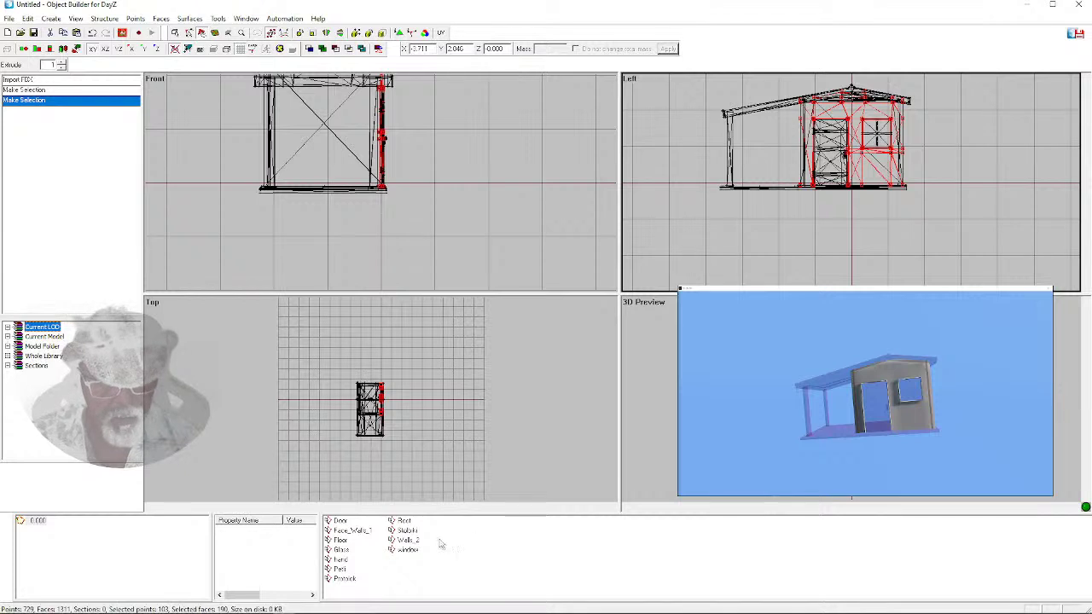
Expand Model Folder and its Default Folder in the Resource Library to examine the contents, and deselect the front wall
left_click(7, 346)
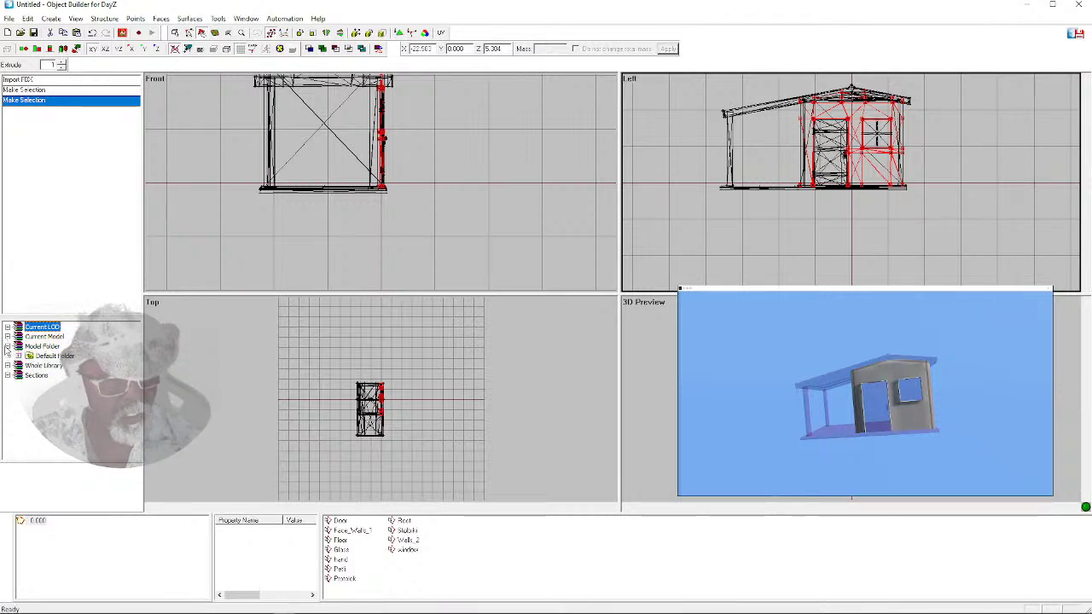
left_click(19, 356)
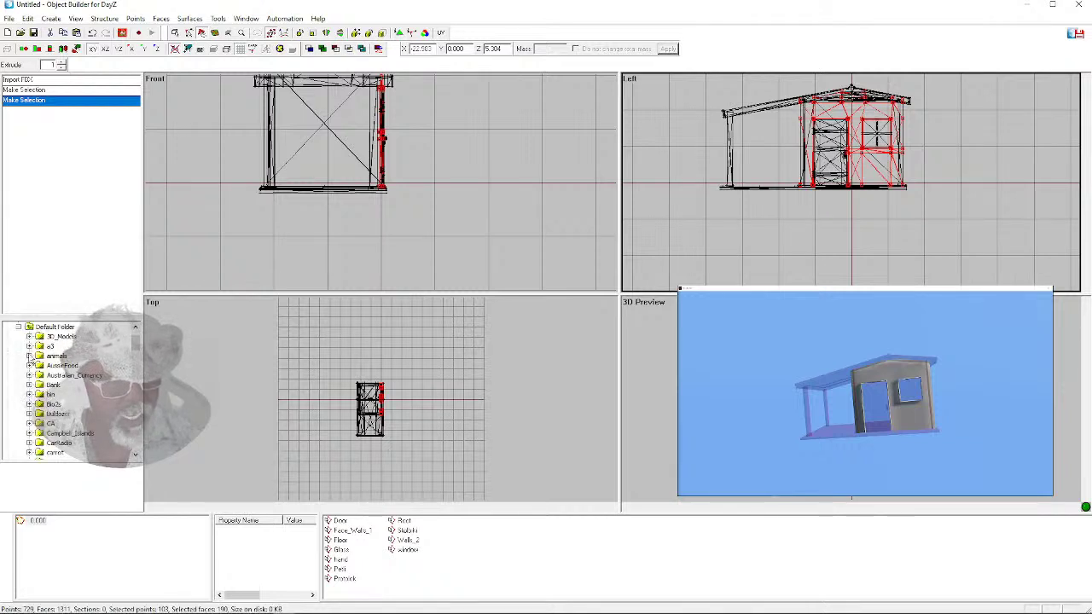
left_click_drag(137, 345, 137, 341)
left_click(197, 236)
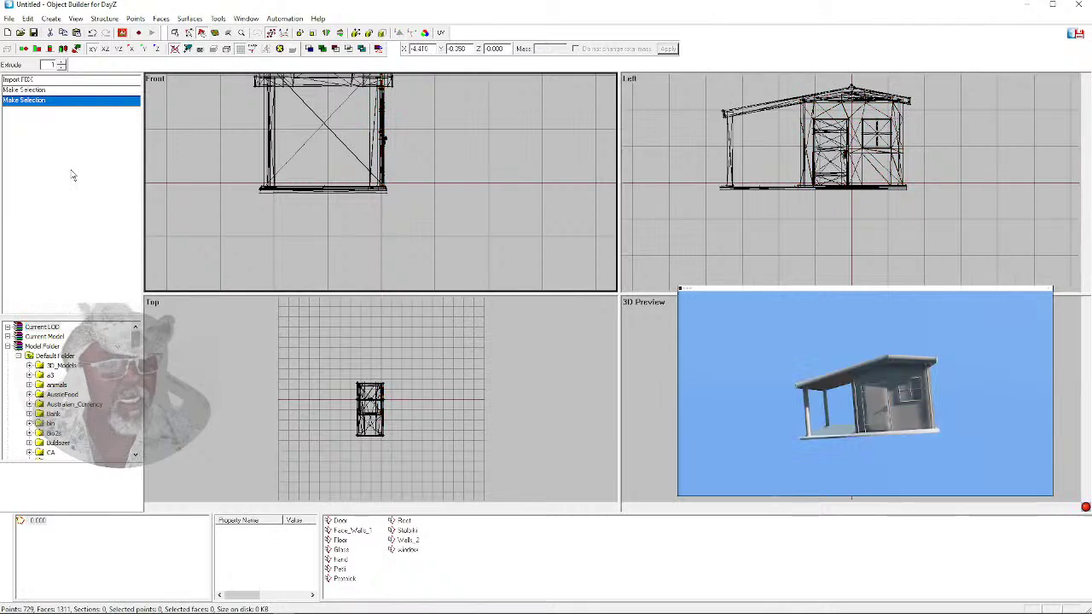
Save the model as tut_shed in the tut\tut_shed folder on the P: drive
left_click(9, 18)
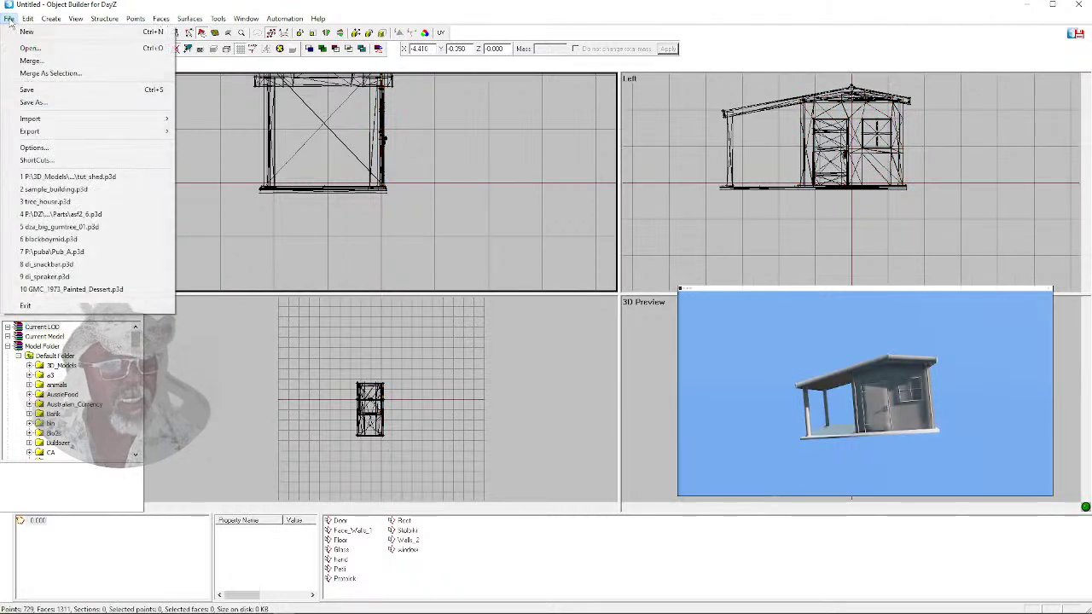
left_click(53, 103)
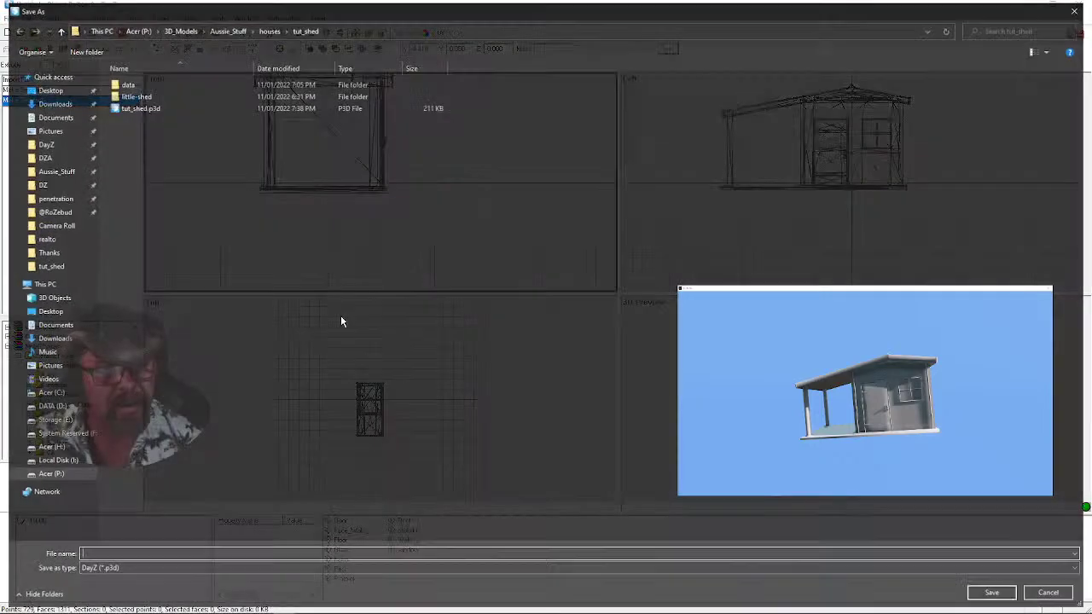
left_click(154, 29)
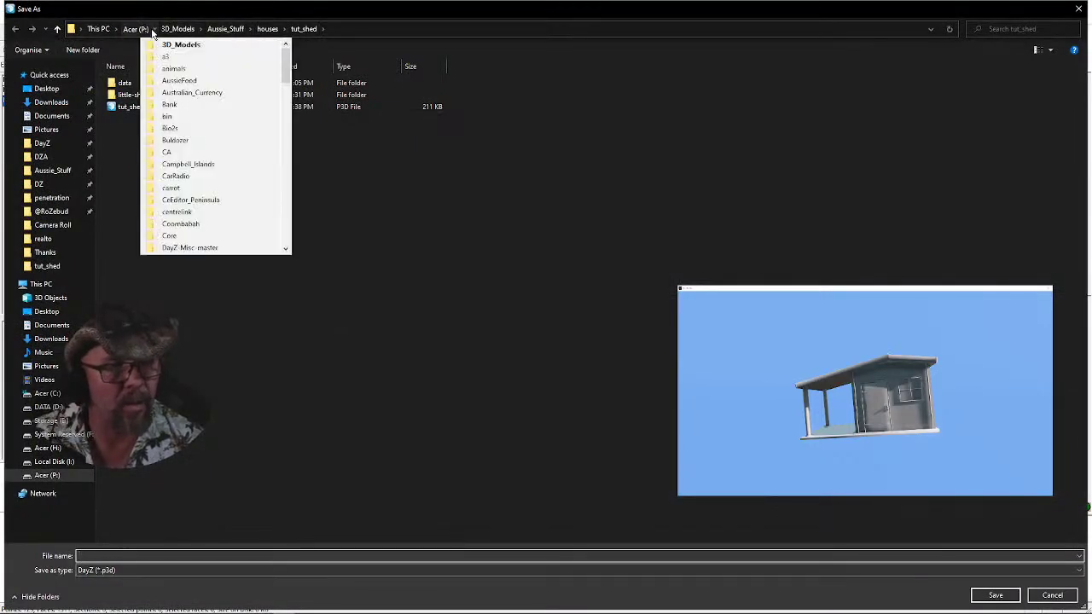
left_click(130, 29)
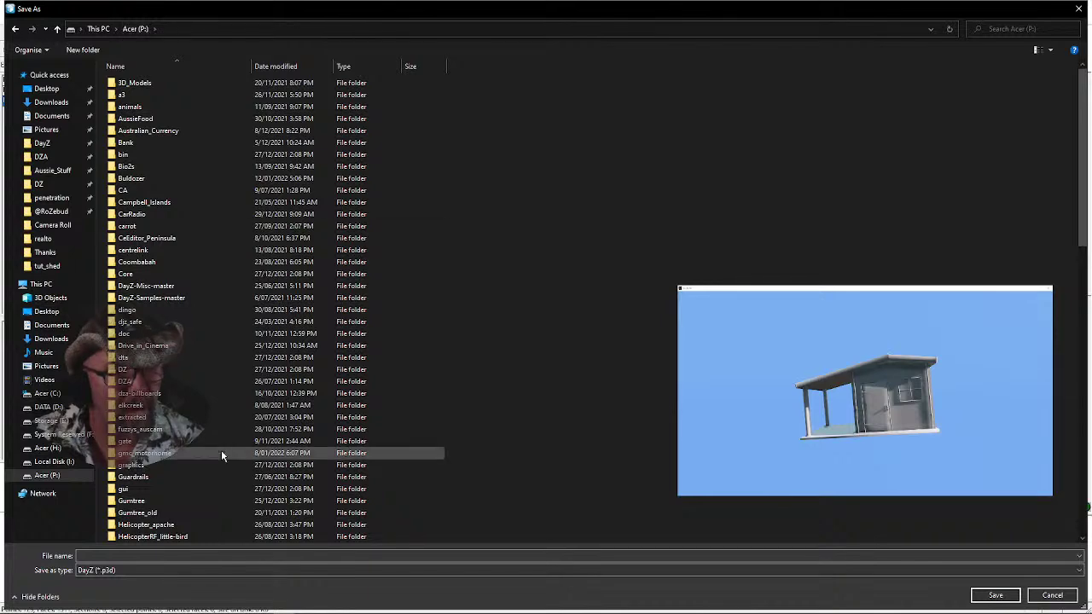
scroll(219, 443, "down", 10)
scroll(215, 416, "down", 11)
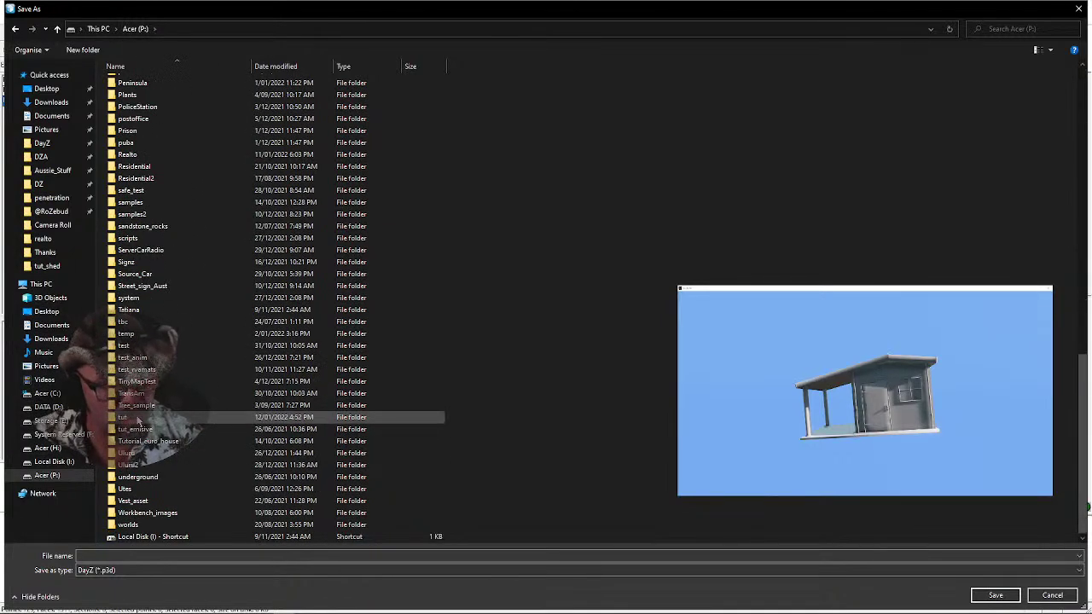
double_click(128, 418)
double_click(130, 108)
left_click(150, 553)
type("tut_")
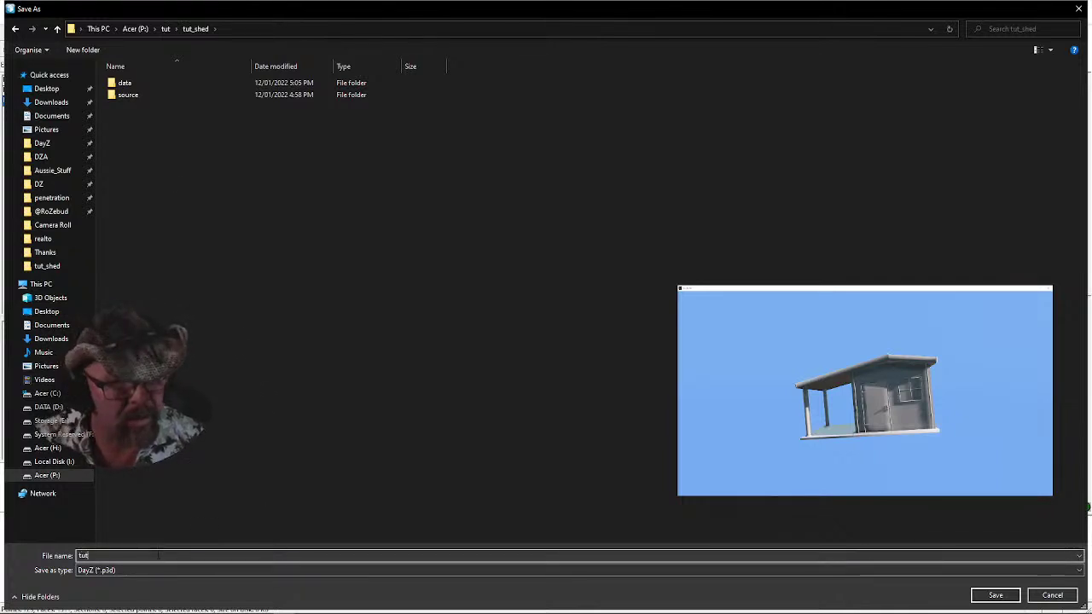
type("shed")
key("Return")
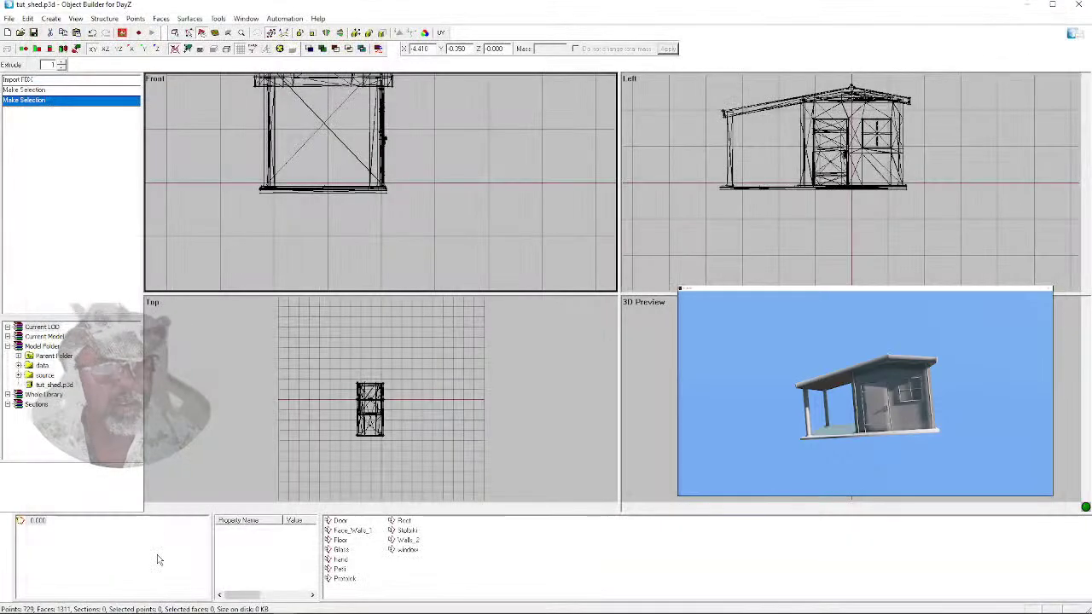
Examine the converted PAA textures in the data folder under Model Folder, then collapse that folder
left_click(18, 375)
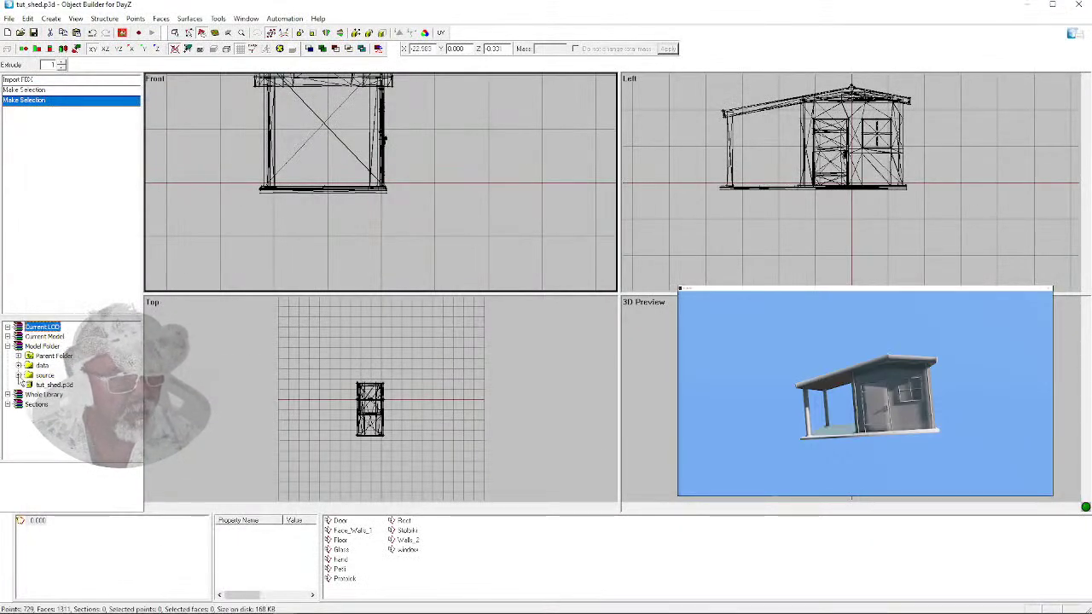
left_click(18, 365)
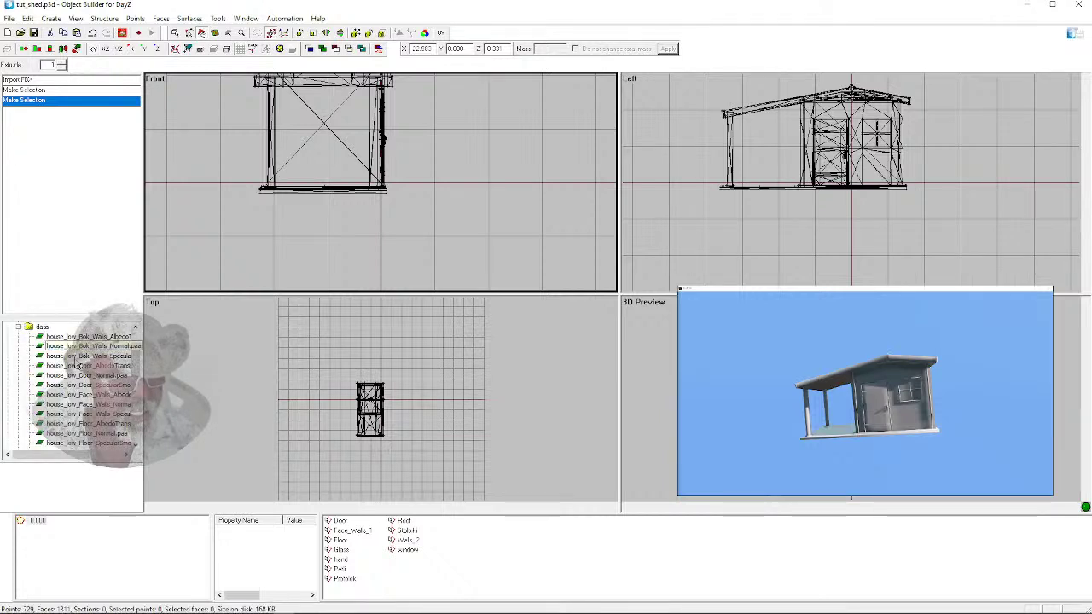
left_click(18, 326)
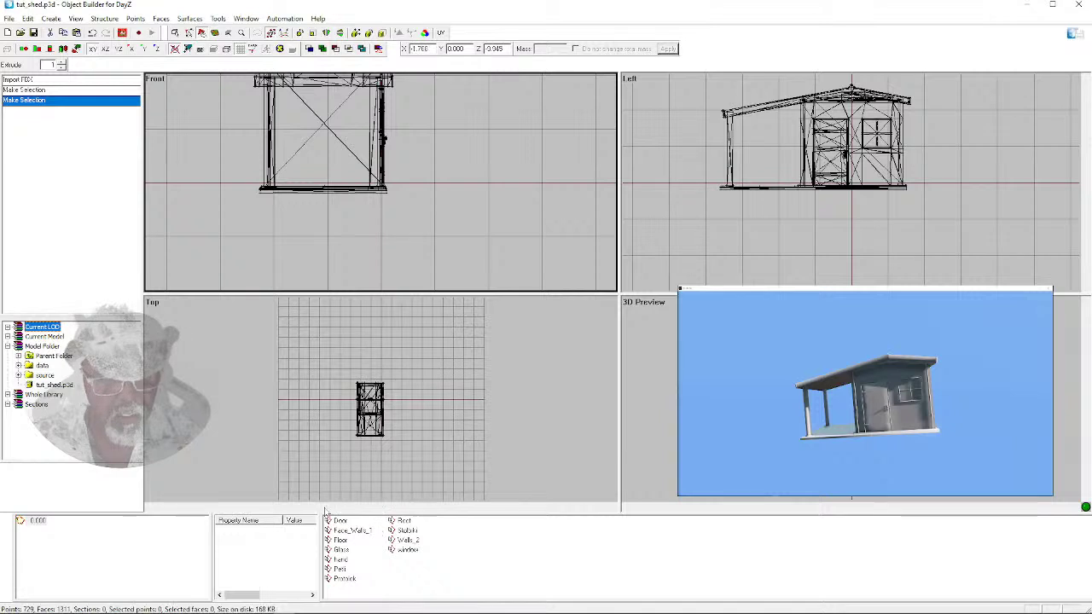
Switch to the streaming application to check it, then return to the shed's 3D preview window
mouse_move(181, 610)
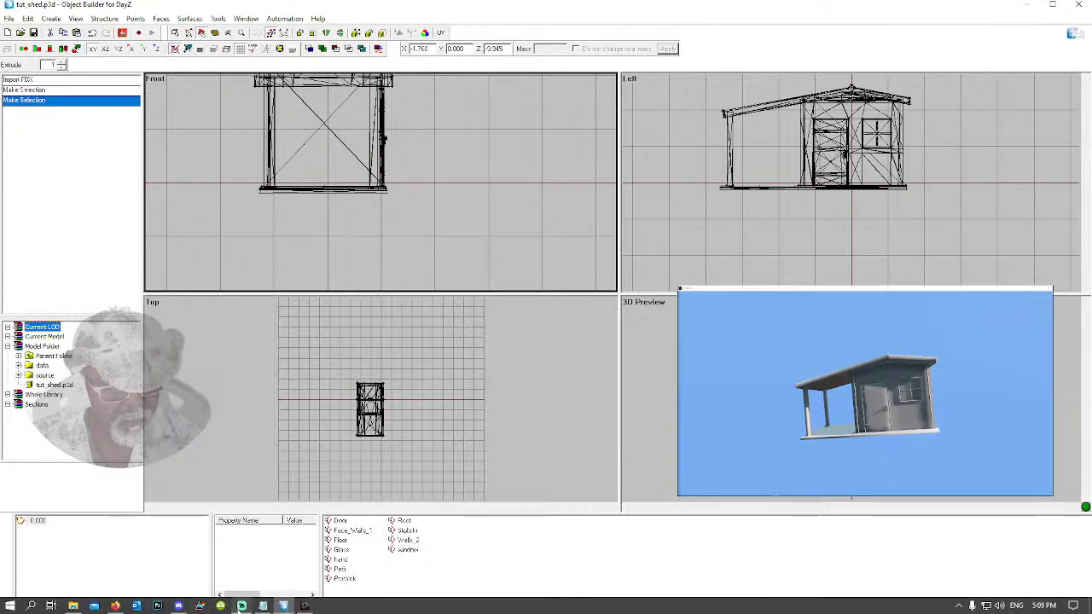
left_click(241, 607)
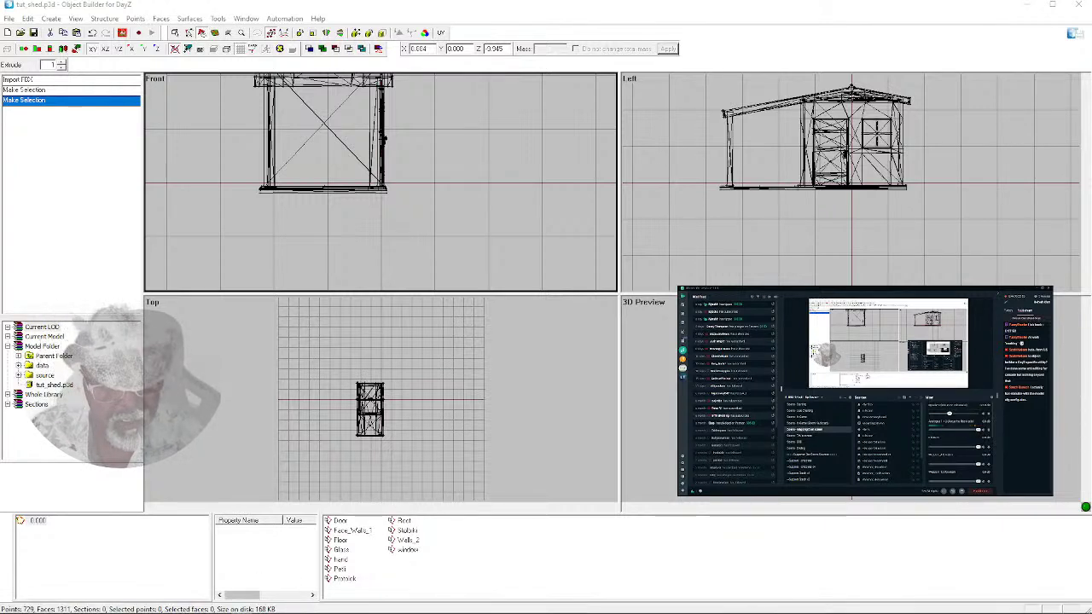
left_click(305, 604)
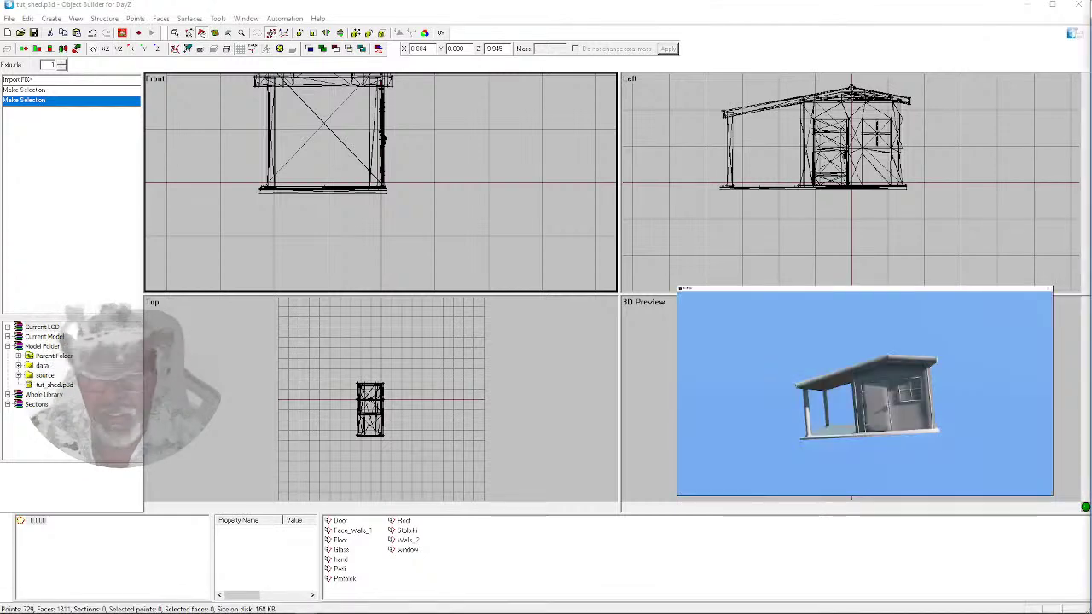
Check the settings in the streaming application, then return to the shed's 3D preview
key("alt+Tab")
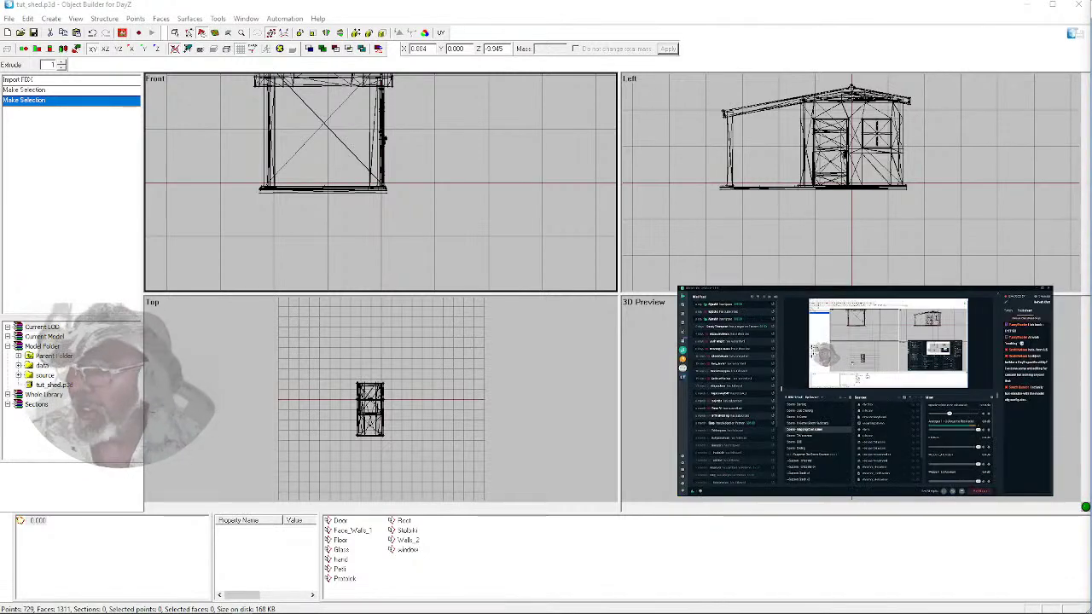
left_click(683, 360)
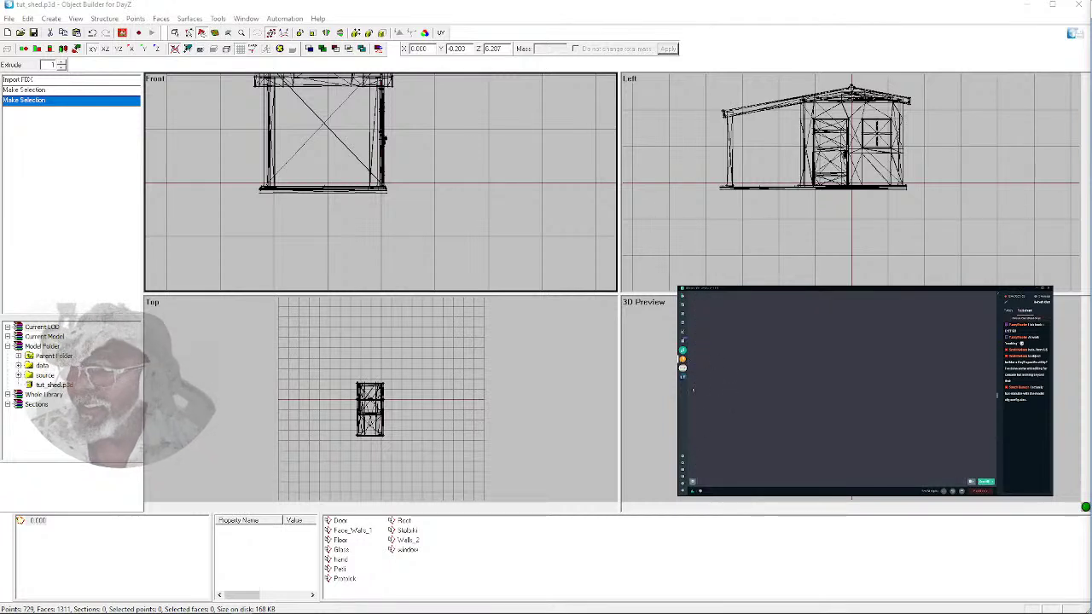
left_click(692, 478)
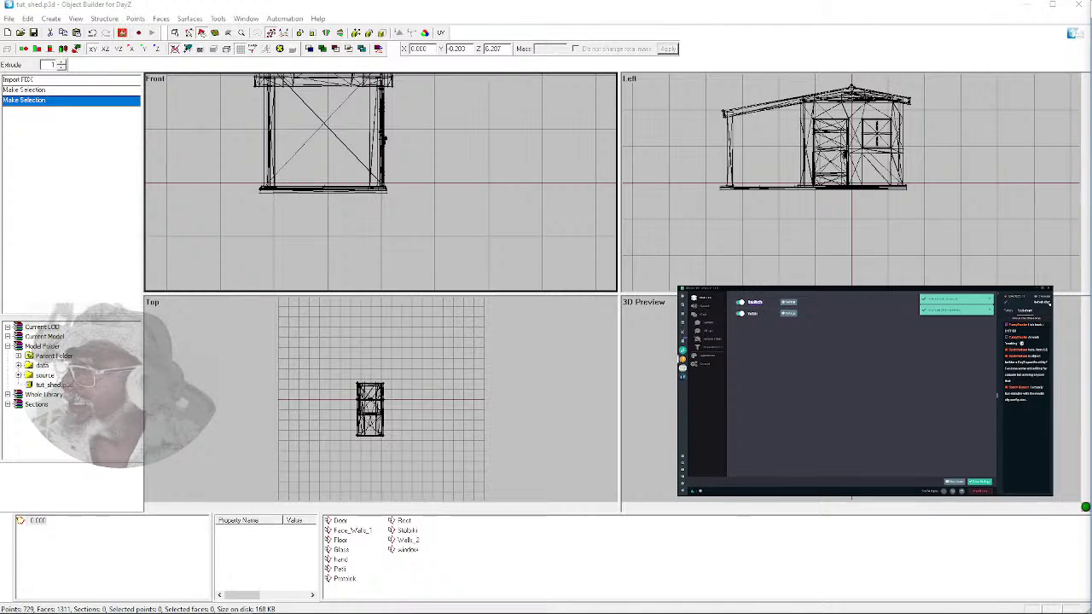
left_click(1037, 289)
key("alt+Tab")
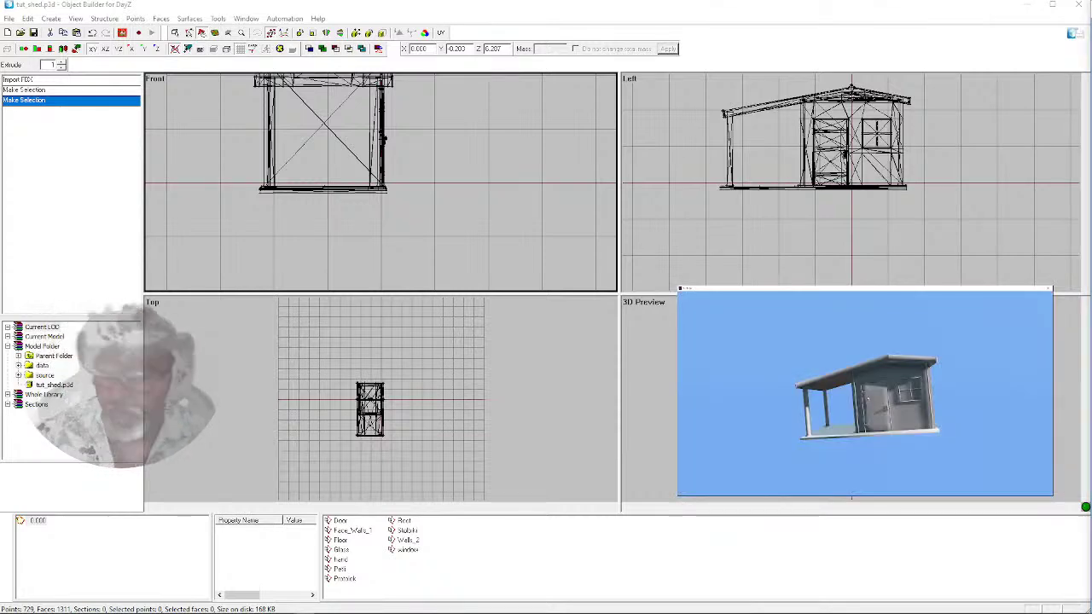
Select the shed wall containing the door and window openings in the Left view with Touch Faces Mode
key("super")
left_click(496, 192)
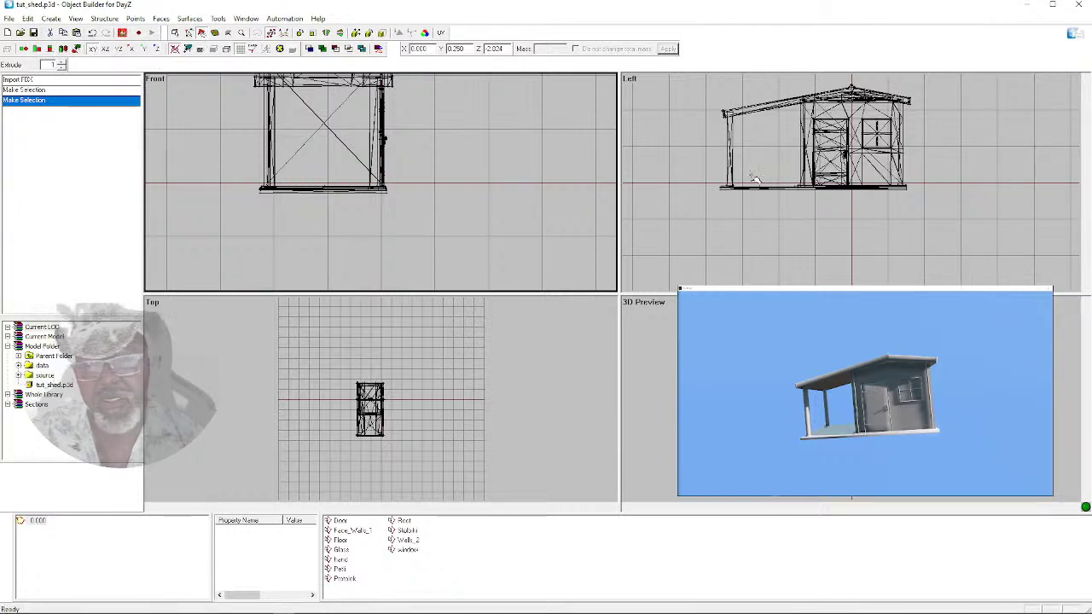
left_click(202, 35)
left_click(832, 110)
left_click(851, 122)
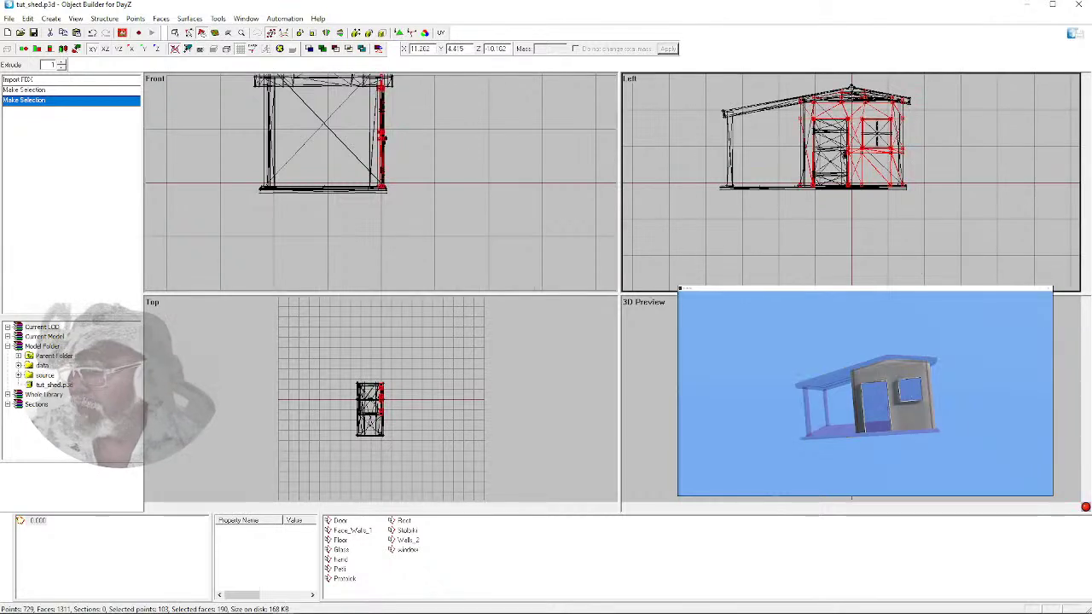
mouse_move(865, 392)
left_mouse_down()
mouse_move(763, 394)
mouse_move(827, 414)
mouse_move(867, 398)
left_mouse_up()
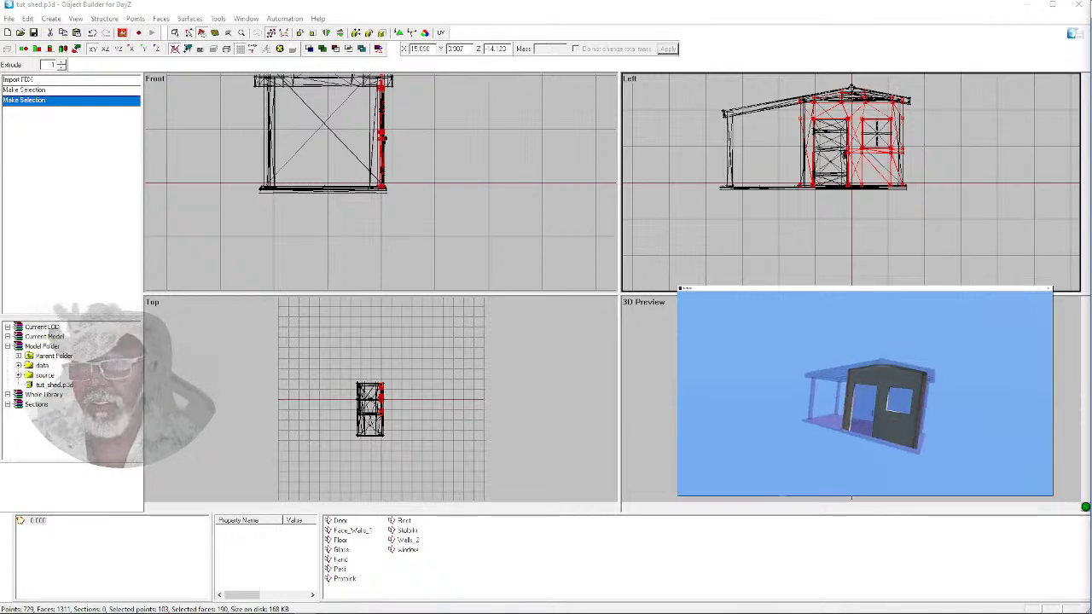
left_click(677, 121)
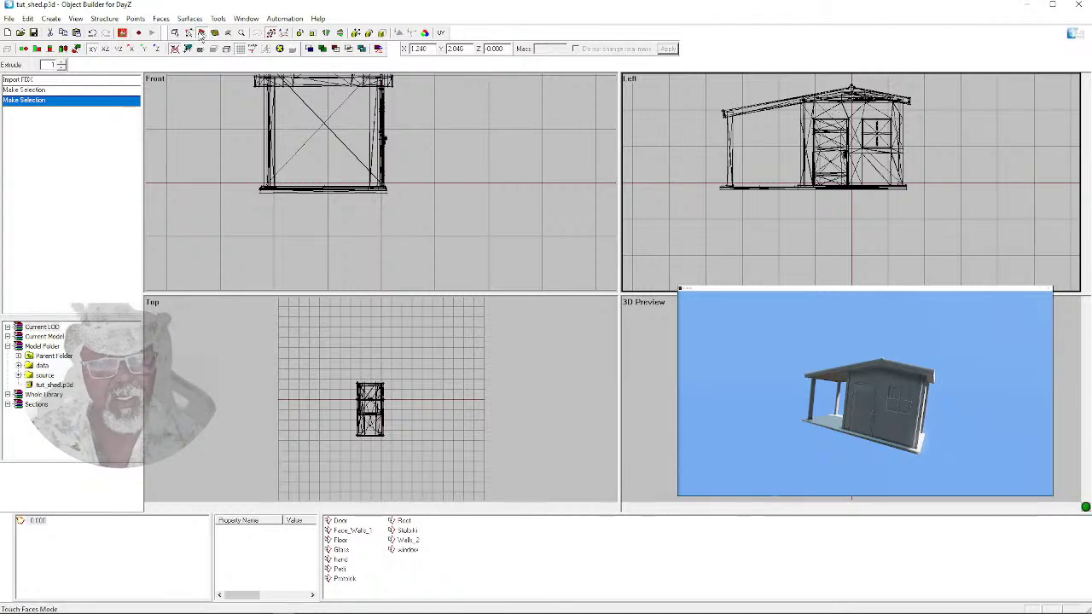
left_click(867, 114)
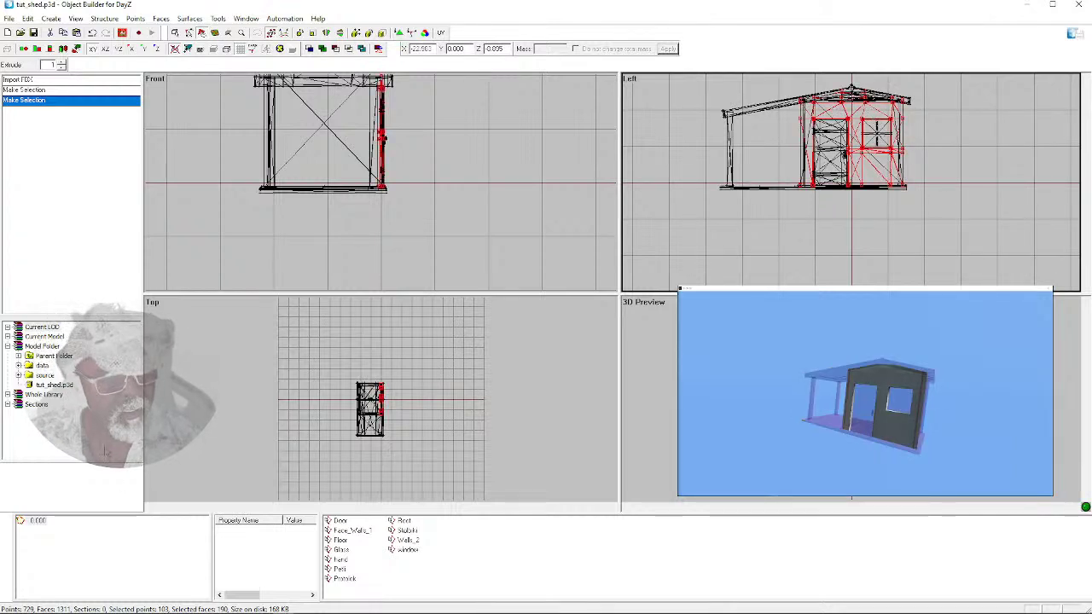
Expand the data folder and examine house_low_Bok_Walls_AlbedoTransparency.paa in Texture Viewer
left_click(19, 367)
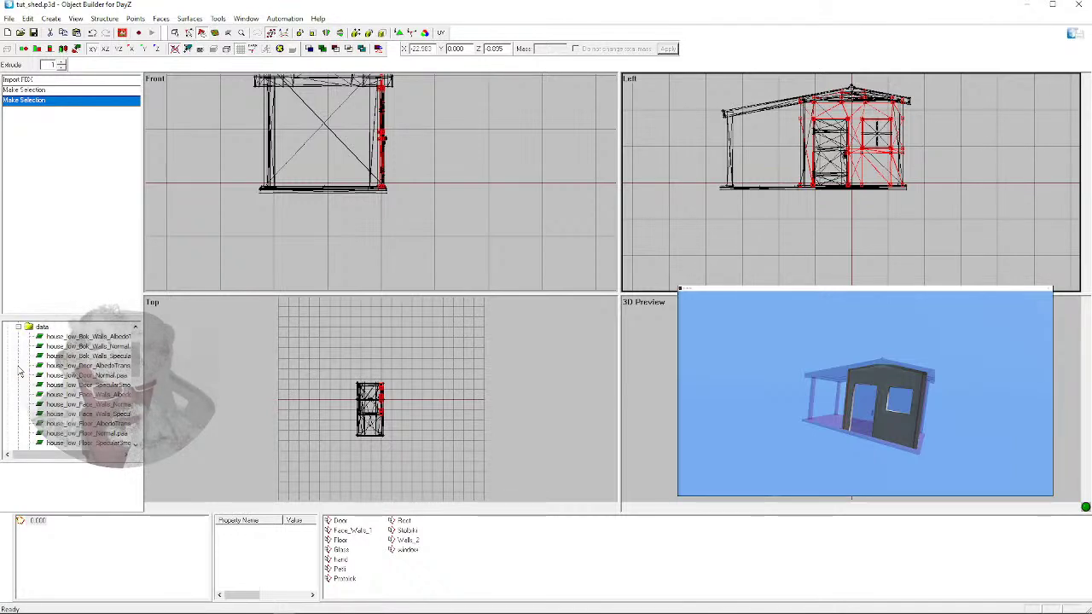
left_click_drag(72, 459, 85, 457)
left_click_drag(87, 458, 72, 458)
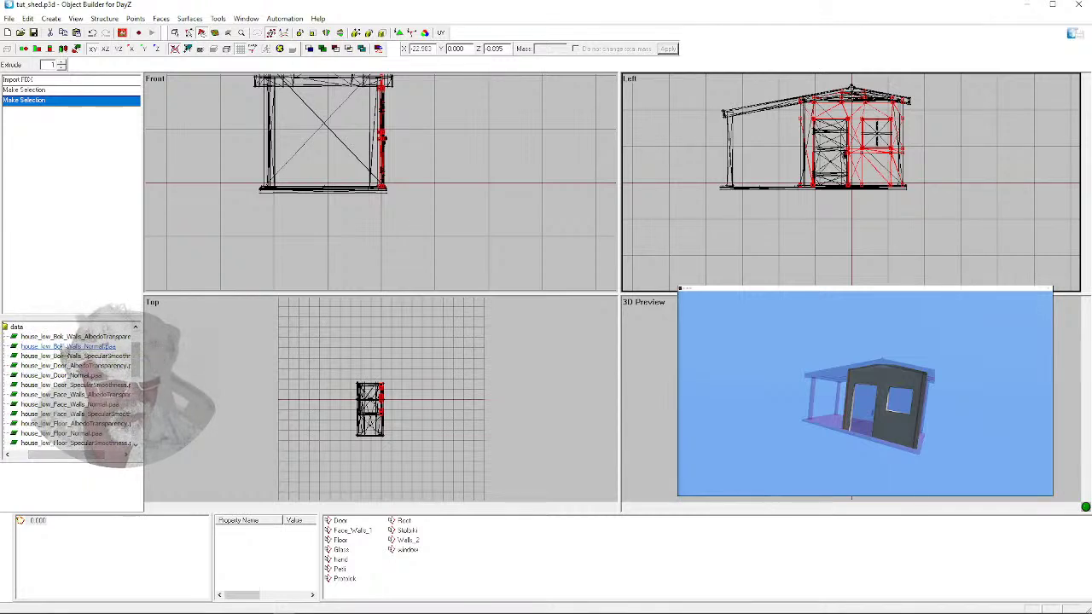
right_click(62, 339)
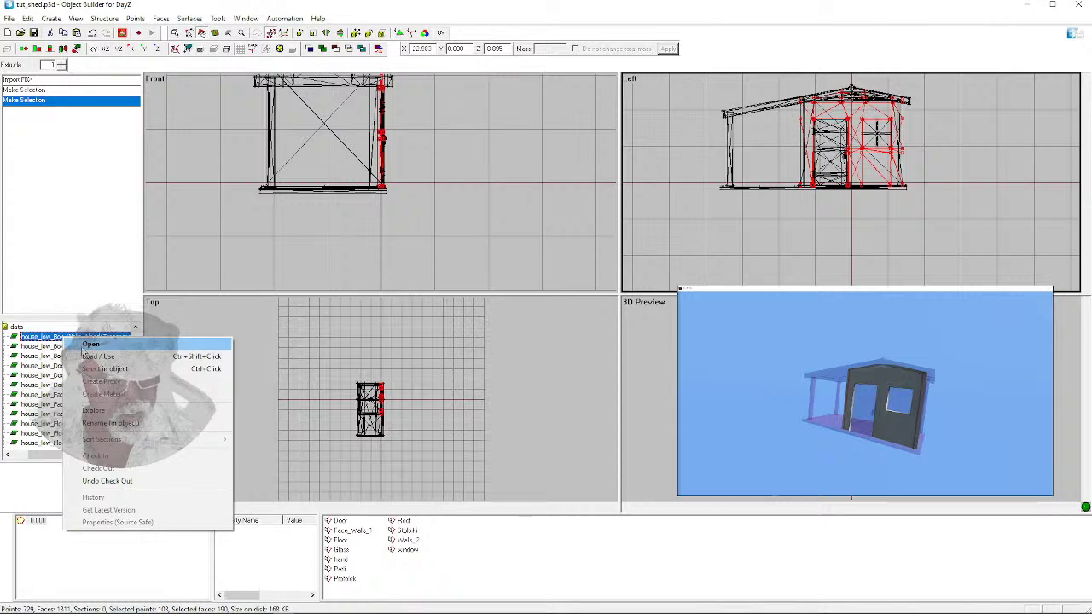
left_click(84, 348)
scroll(439, 298, "up", 3)
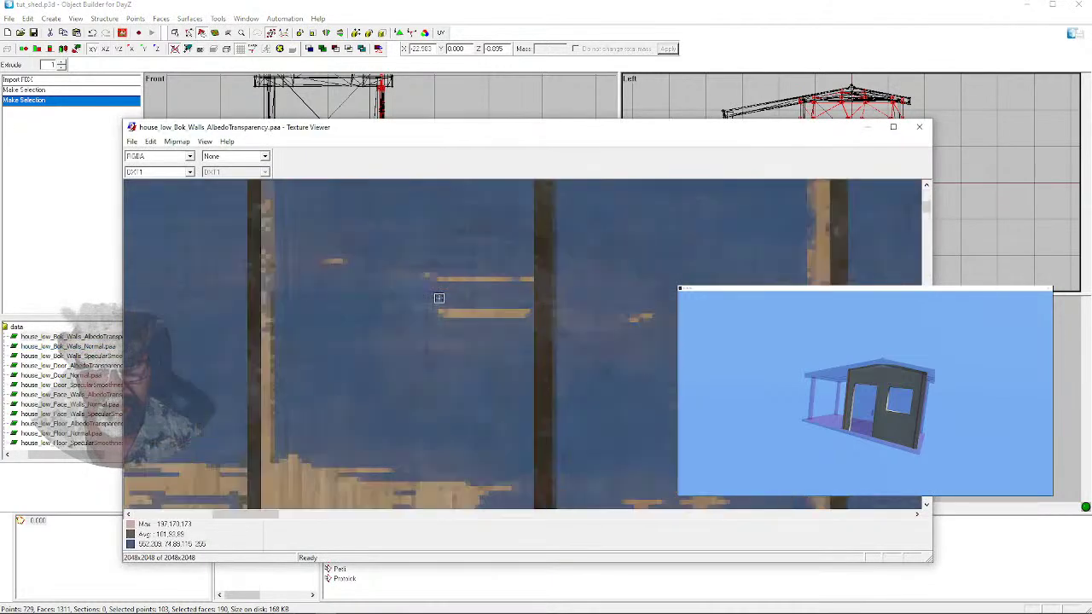
scroll(439, 297, "down", 4)
scroll(203, 210, "down", 2)
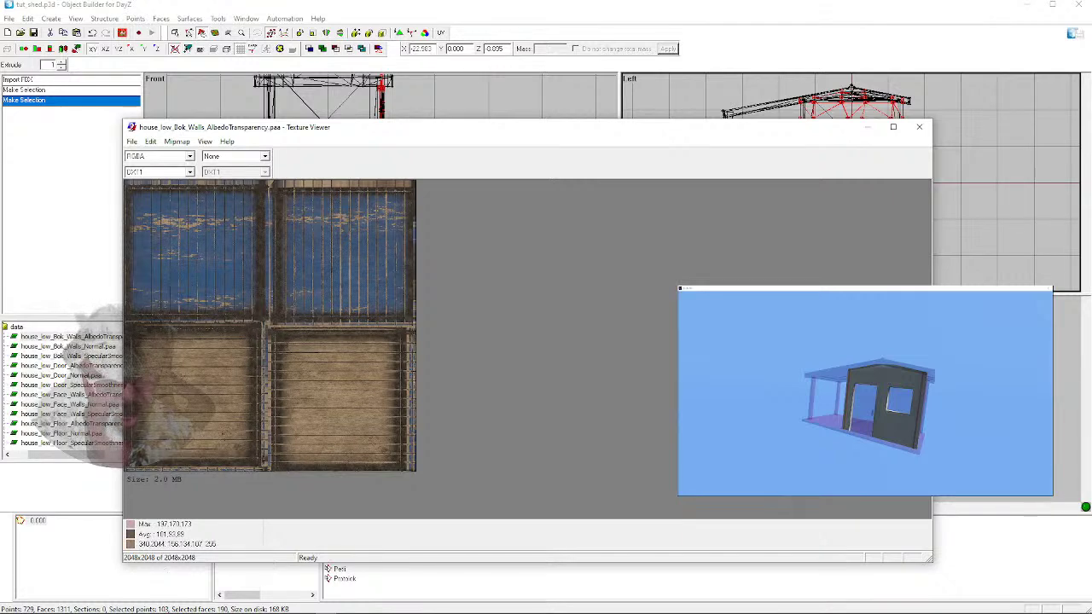
Compare the wall texture with the Little Shed model on Sketchfab, close Texture Viewer and return to Object Builder
left_click(136, 606)
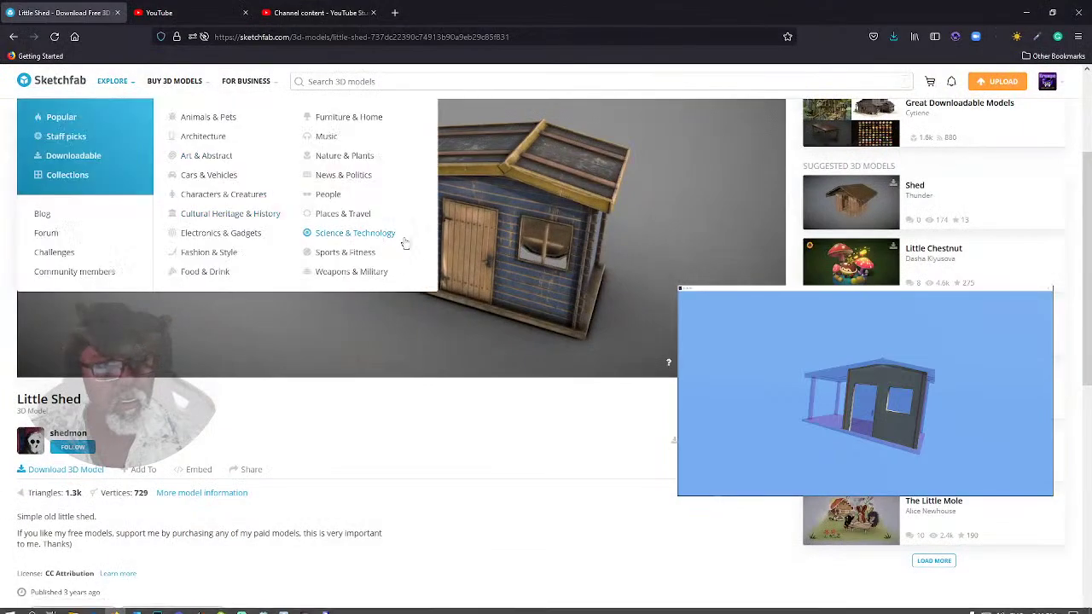
left_click_drag(585, 293, 521, 280)
key("alt+Tab")
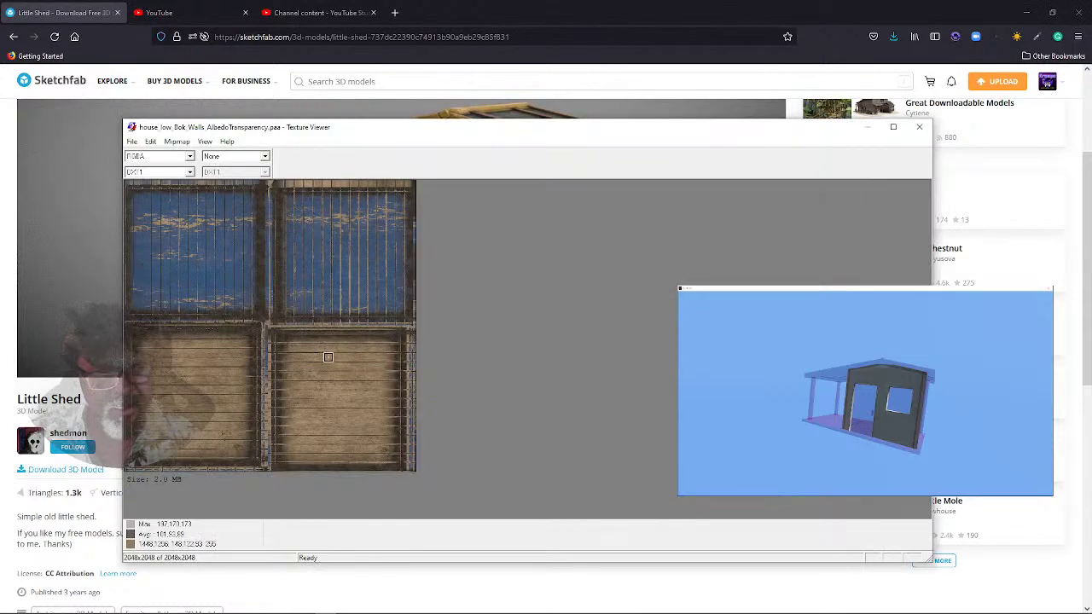
left_click(918, 127)
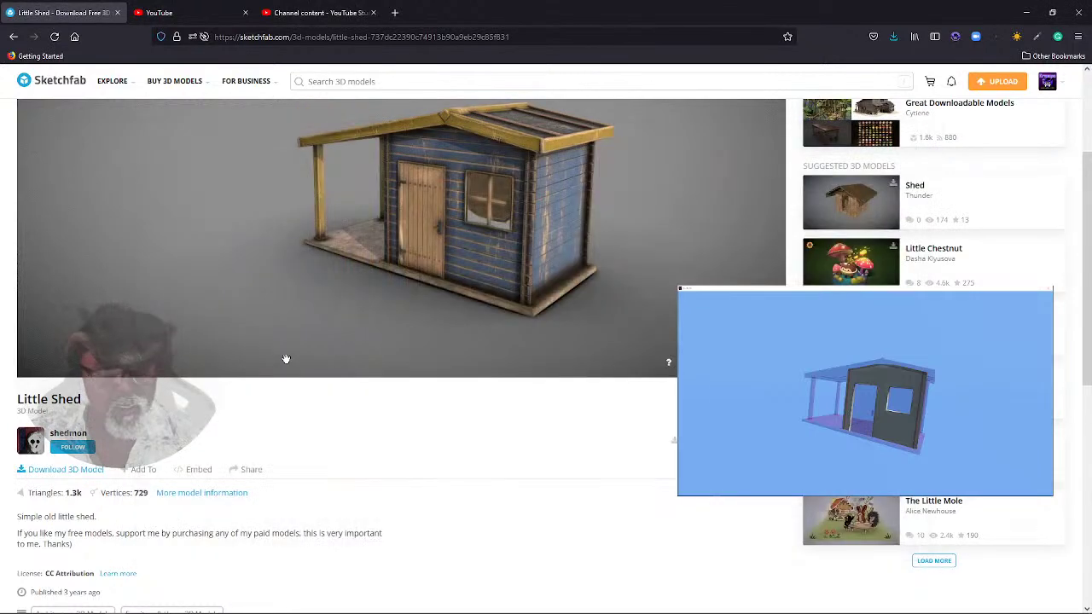
left_click(283, 606)
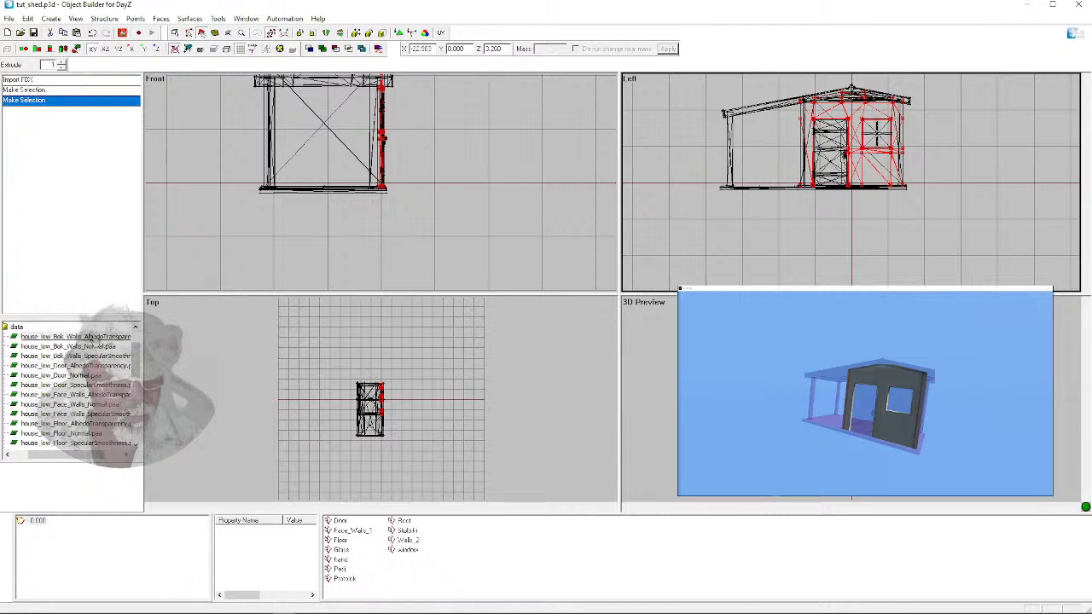
Apply house_low_Bok_Walls_AlbedoTransparency.paa to the selected door-and-window wall and inspect it in the 3D preview
right_click(94, 337)
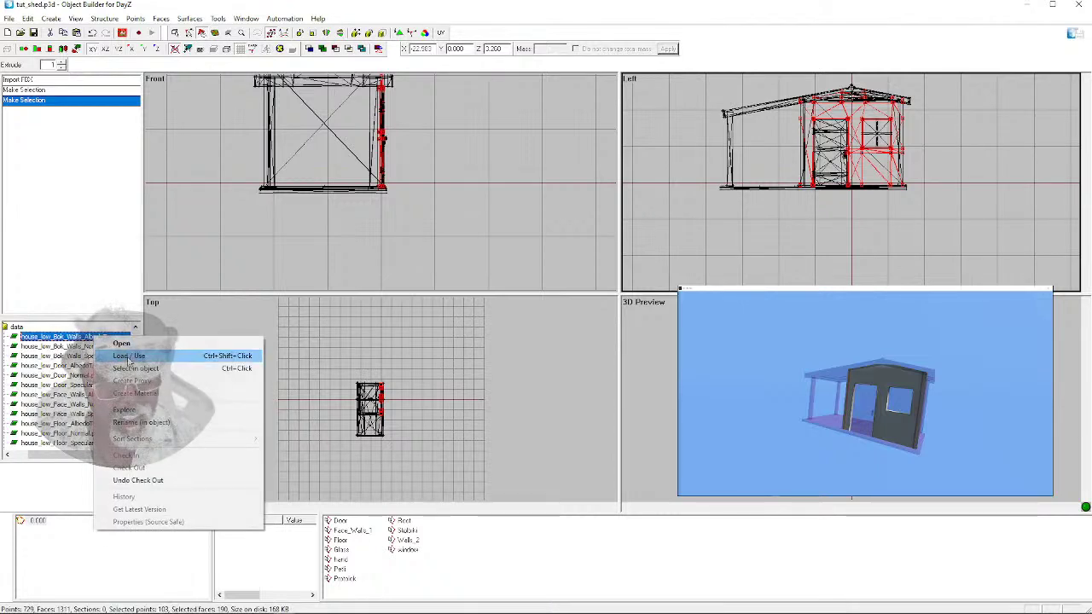
left_click(129, 355)
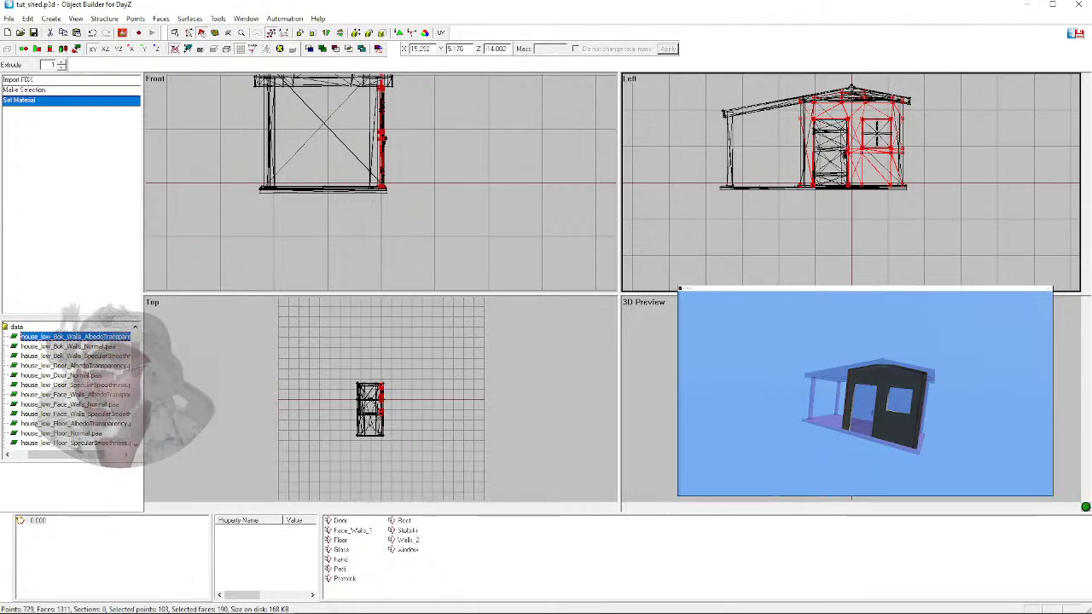
left_click(865, 392)
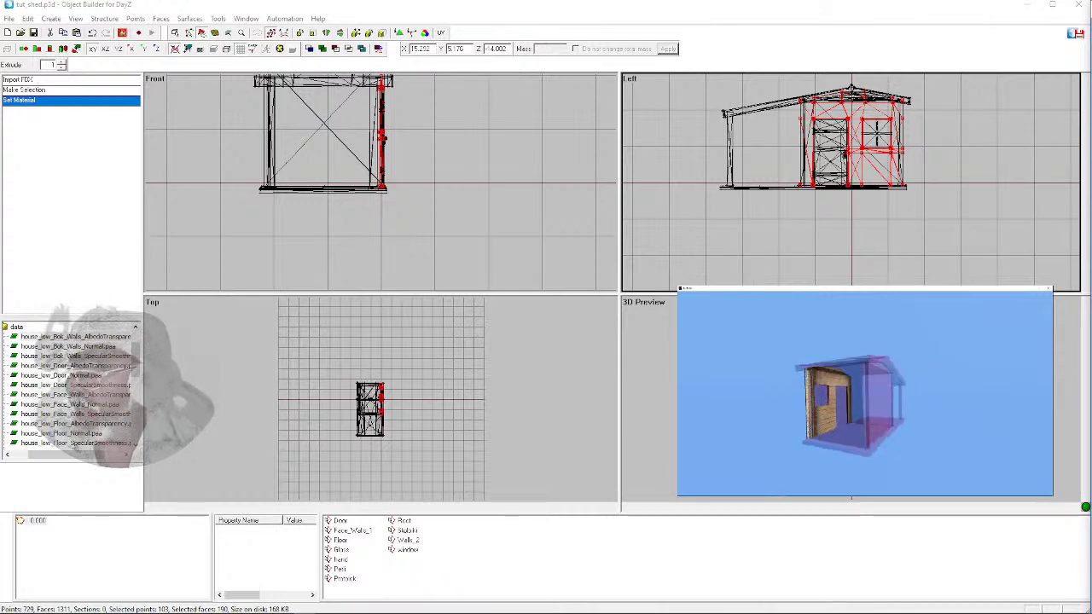
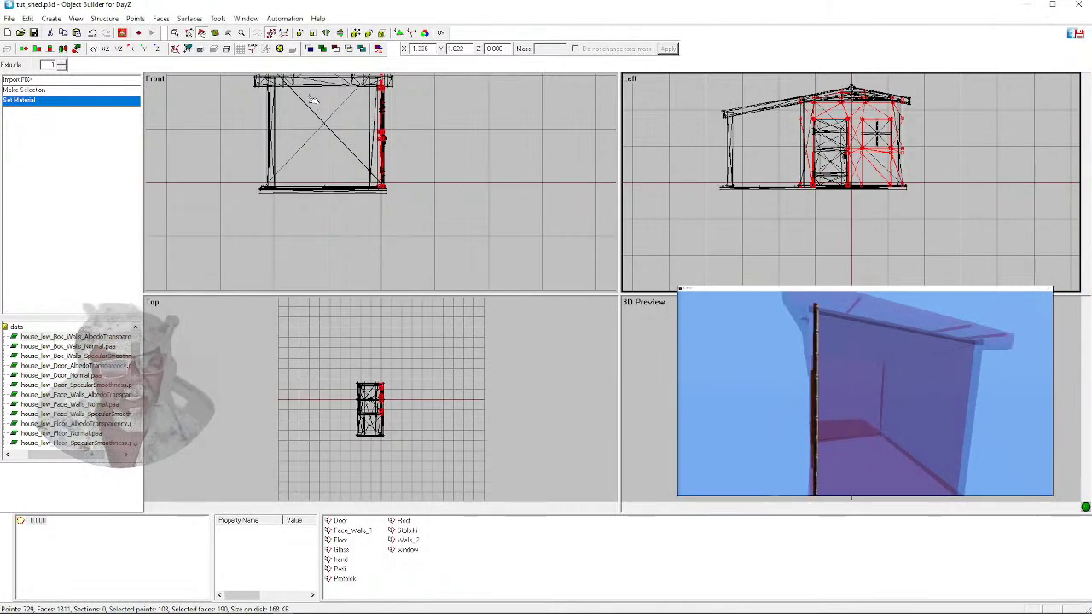
Select the wall beside the porch in the Front view and apply house_low_Bok_Walls_AlbedoTransparency.paa to it
left_click(339, 135)
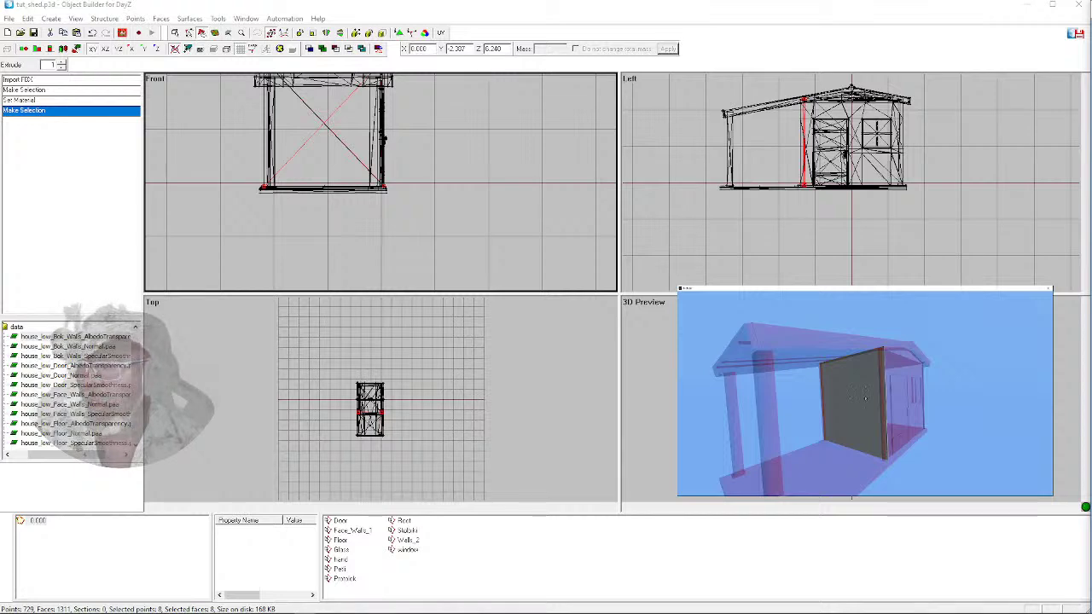
right_click(85, 338)
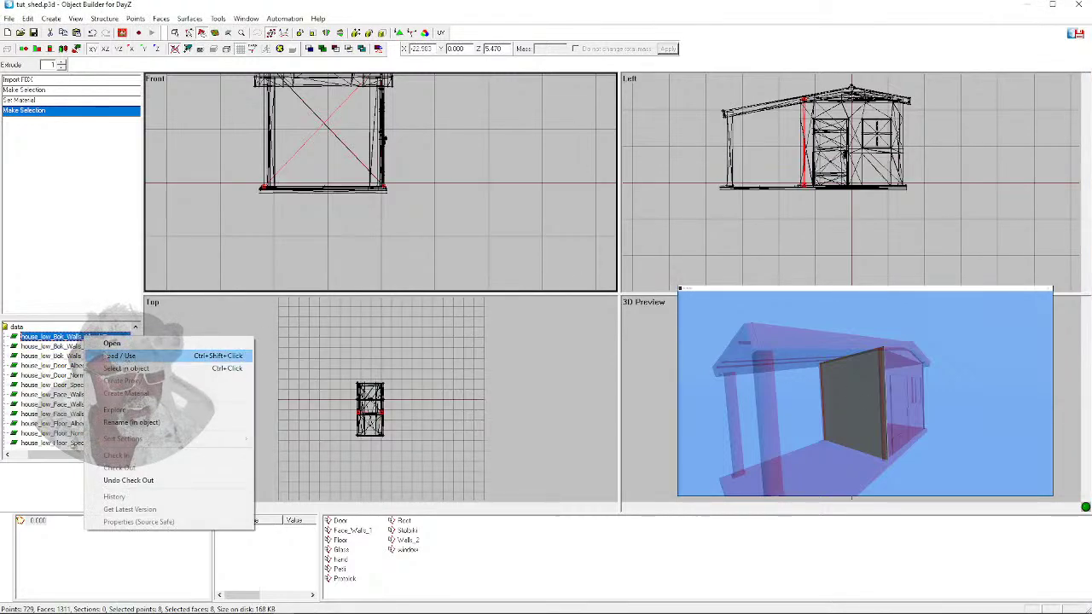
left_click(119, 356)
mouse_move(815, 403)
left_mouse_down()
mouse_move(708, 402)
mouse_move(828, 402)
mouse_move(729, 403)
mouse_move(828, 384)
mouse_move(861, 405)
mouse_move(819, 395)
left_mouse_up()
key("alt+Tab")
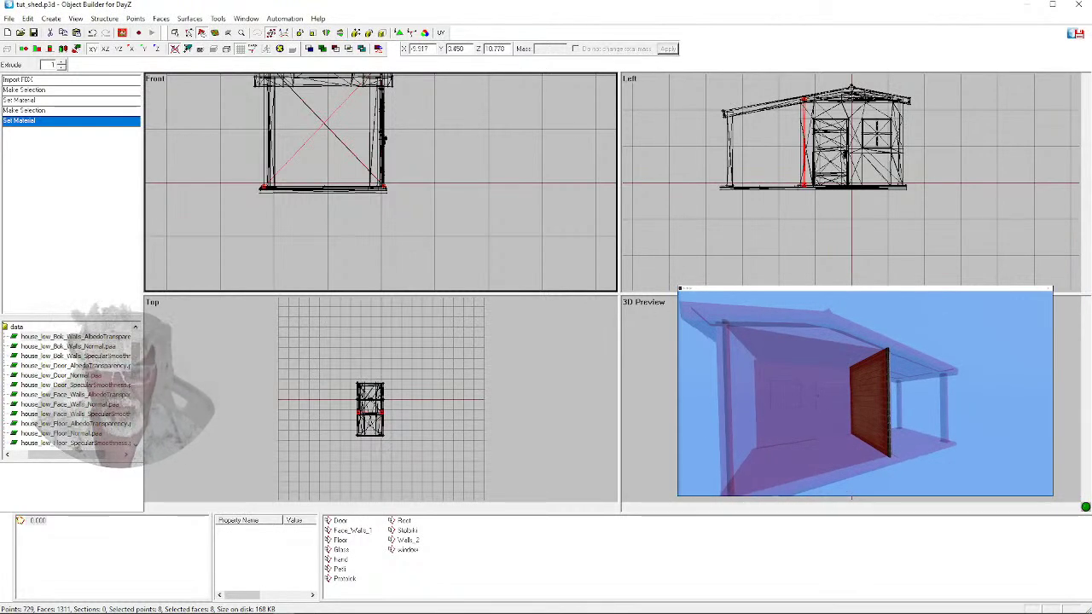
Select the shed's roof faces in the Top view
scroll(333, 386, "up", 2)
scroll(333, 386, "up", 2)
left_click(287, 380)
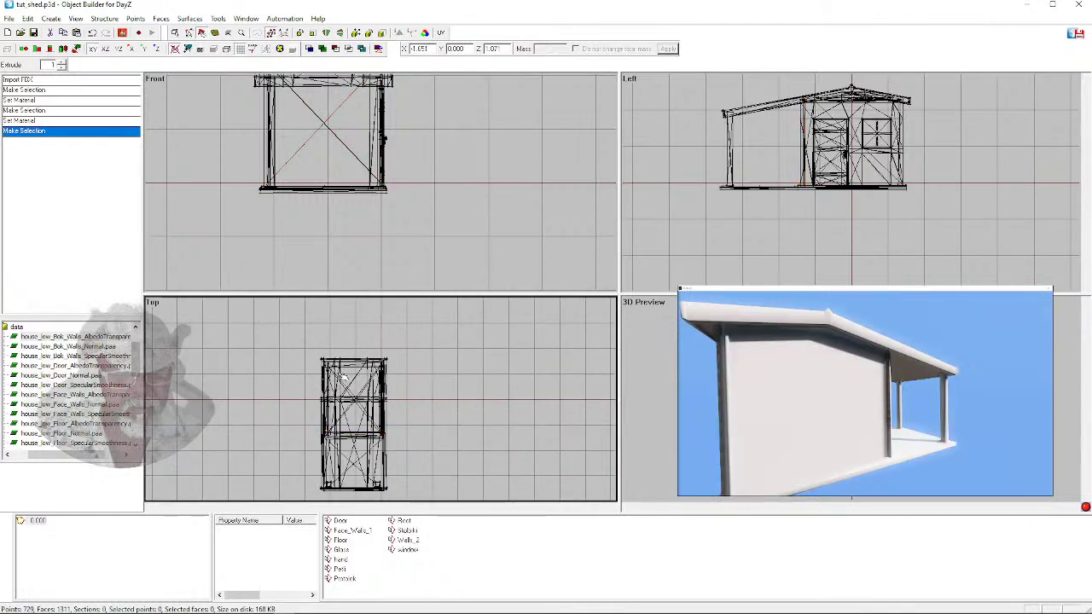
left_click(725, 392)
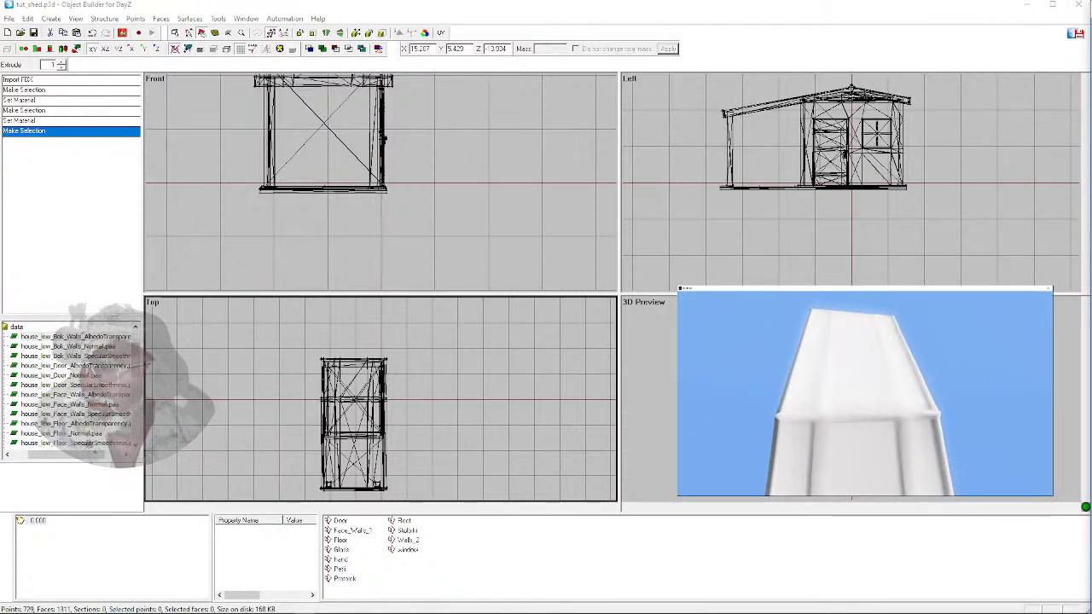
scroll(865, 392, "down", 3)
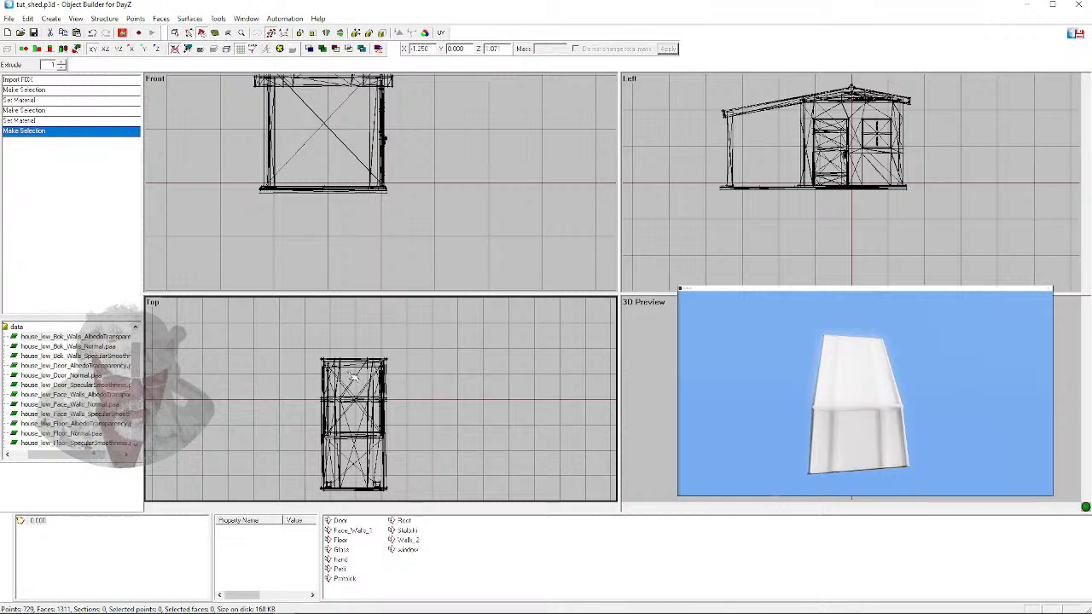
left_click(370, 449)
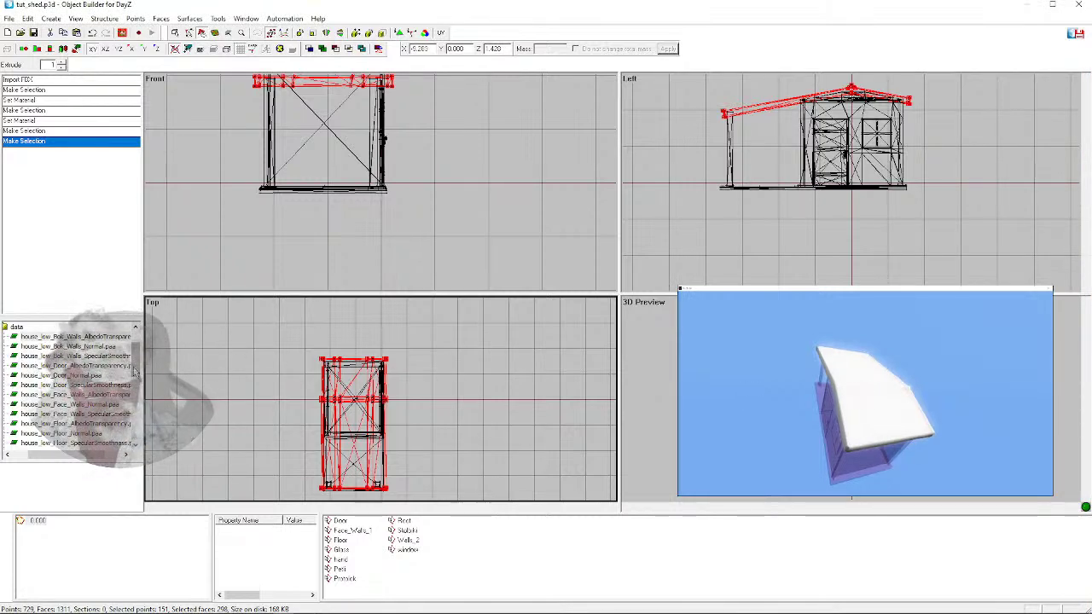
Examine house_low_Roof_AlbedoTransparency.paa in Texture Viewer, then close the viewer
left_click_drag(134, 383, 133, 408)
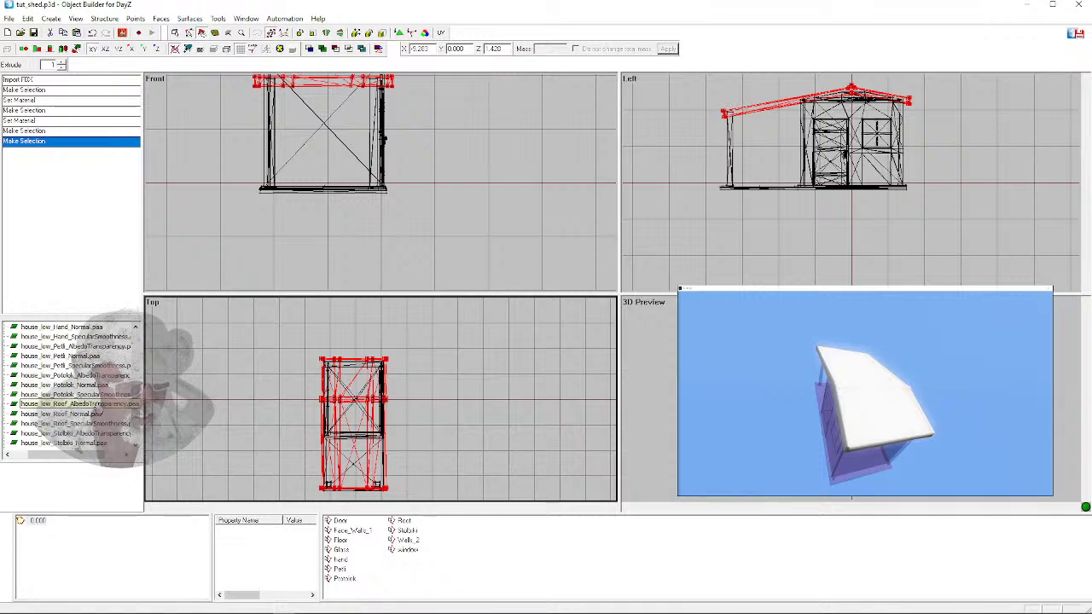
right_click(99, 406)
left_click(126, 409)
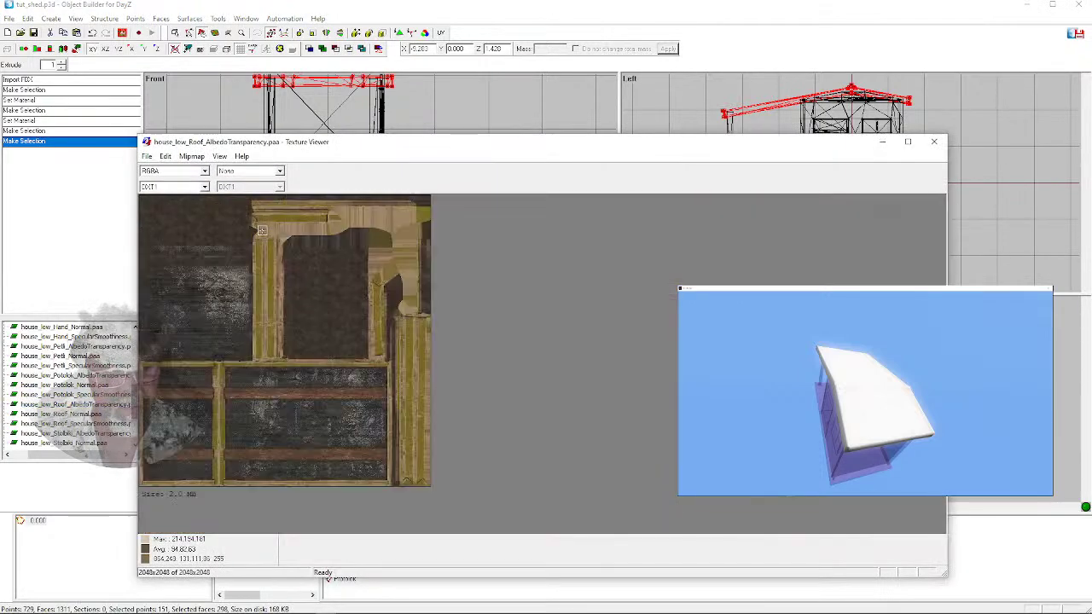
left_click(934, 142)
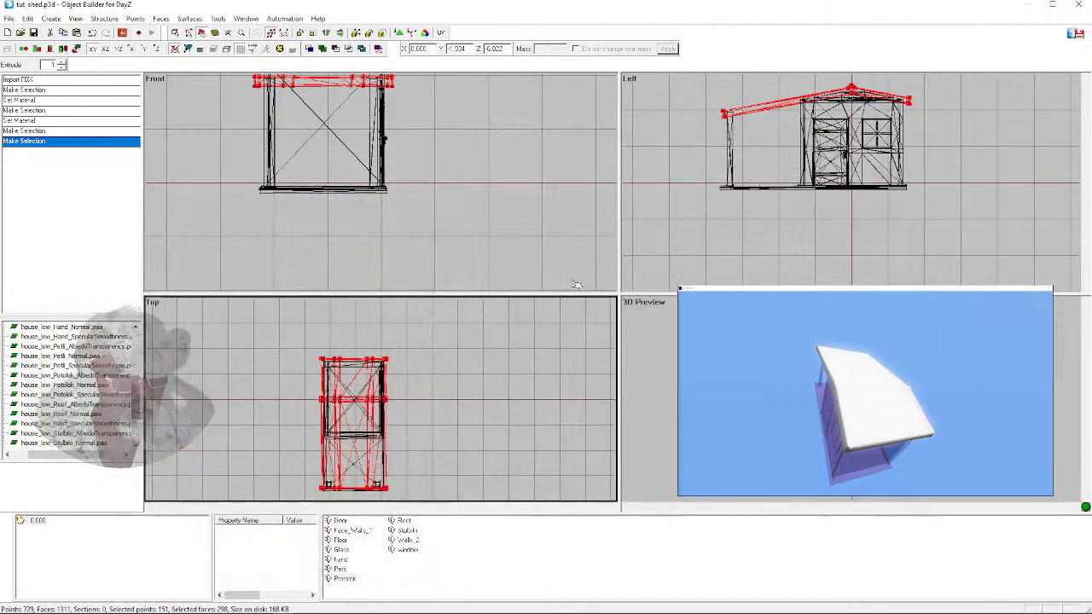
Apply house_low_Potolok_AlbedoTransparency.paa to the selected roof and inspect it in the 3D preview
right_click(86, 380)
left_click(213, 397)
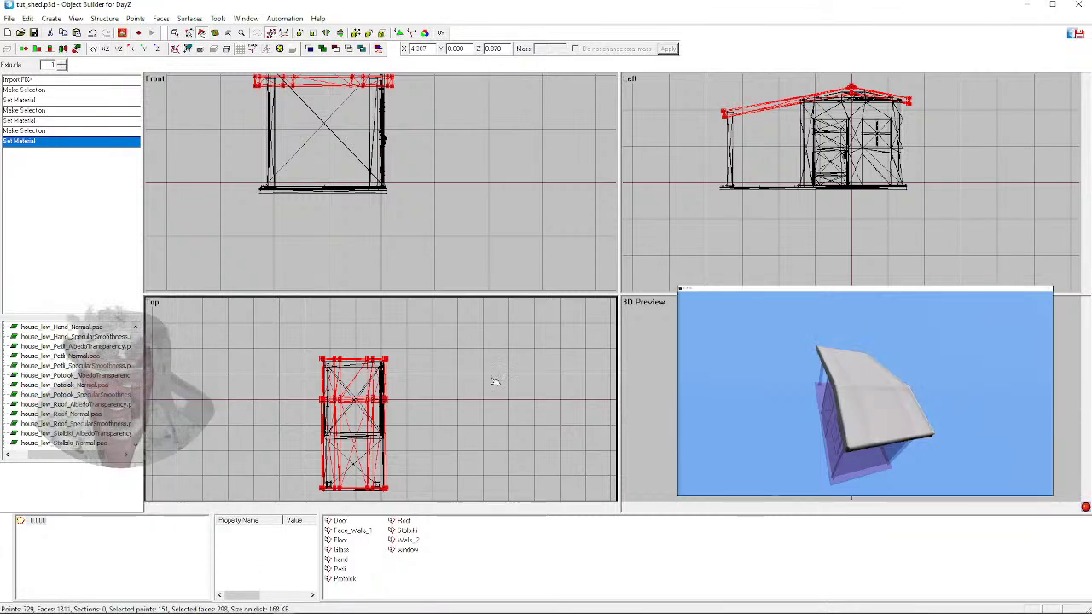
left_click_drag(866, 392, 930, 392)
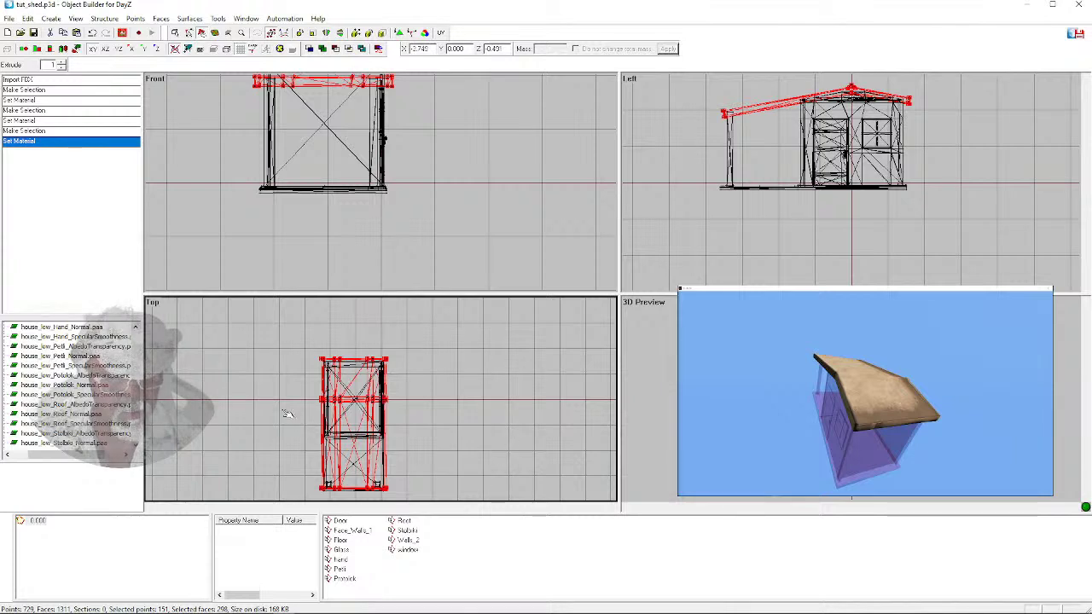
Reselect the shed's roof in the Top view, apply house_low_Roof_AlbedoTransparency.paa to it, and clear the selection after inspecting the preview
left_click(341, 382)
left_click(343, 380)
left_click(335, 379)
left_click(368, 418)
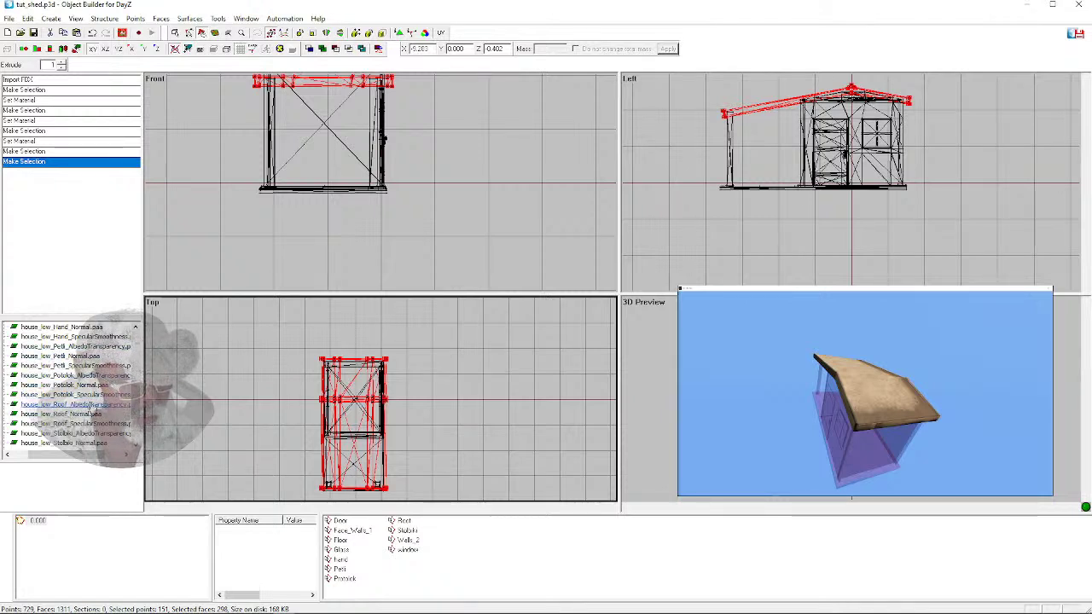
right_click(92, 406)
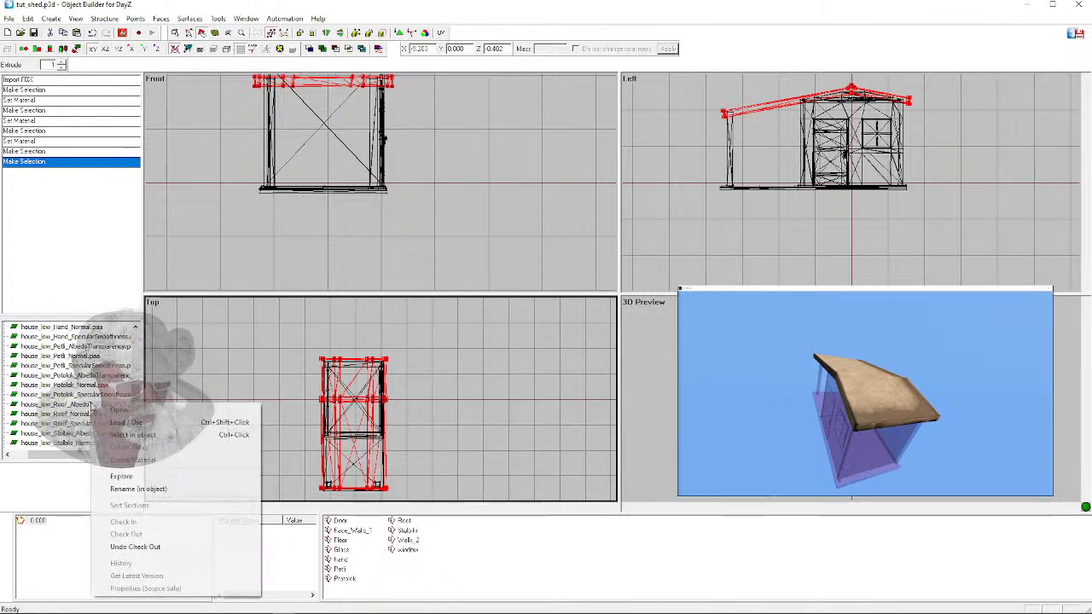
left_click(128, 422)
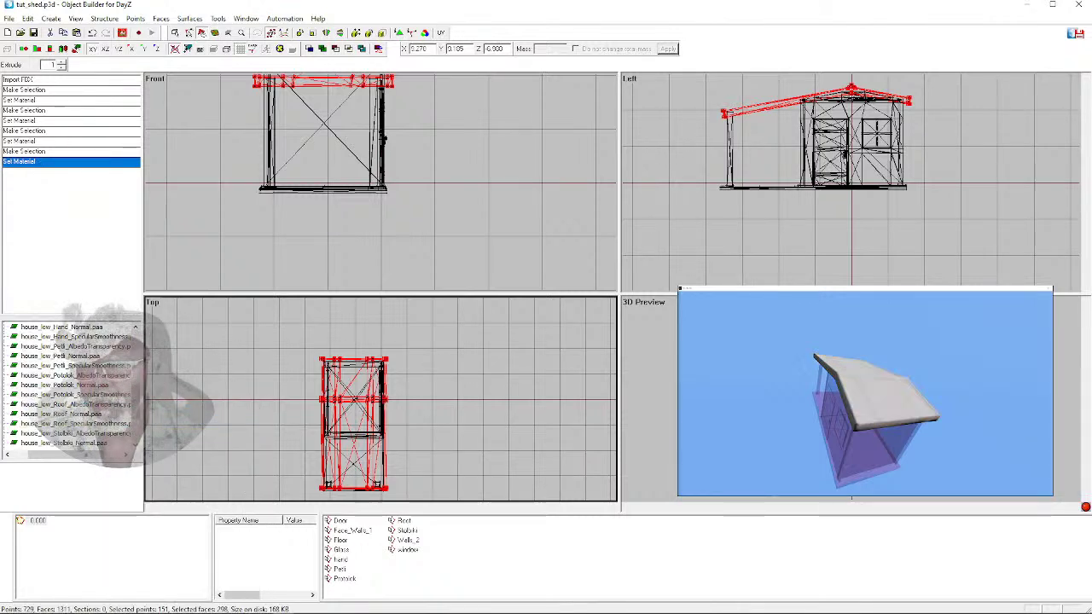
left_click_drag(820, 399, 869, 475)
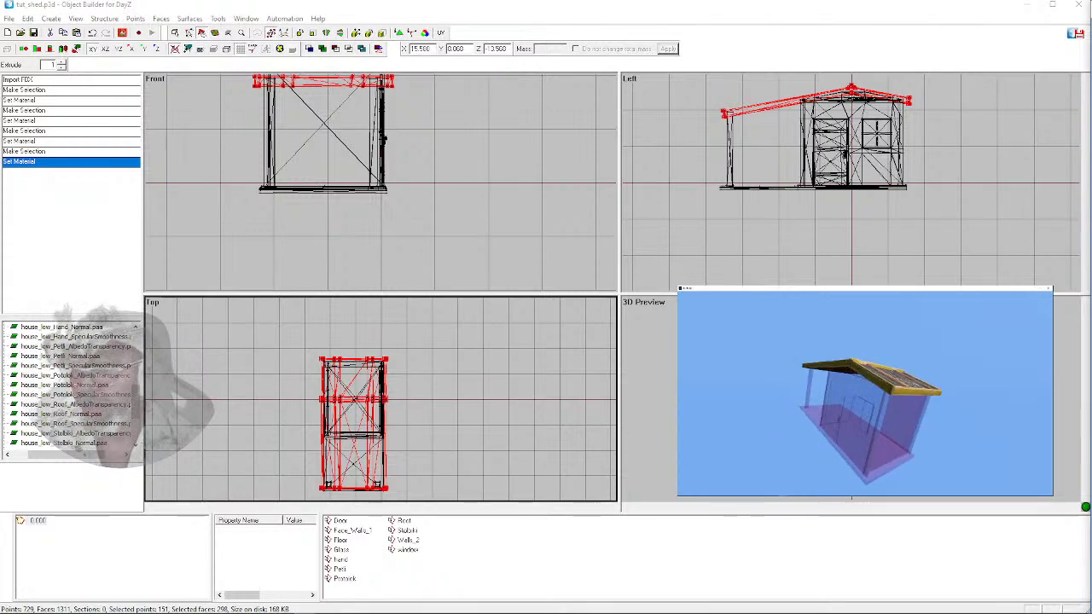
left_click(898, 254)
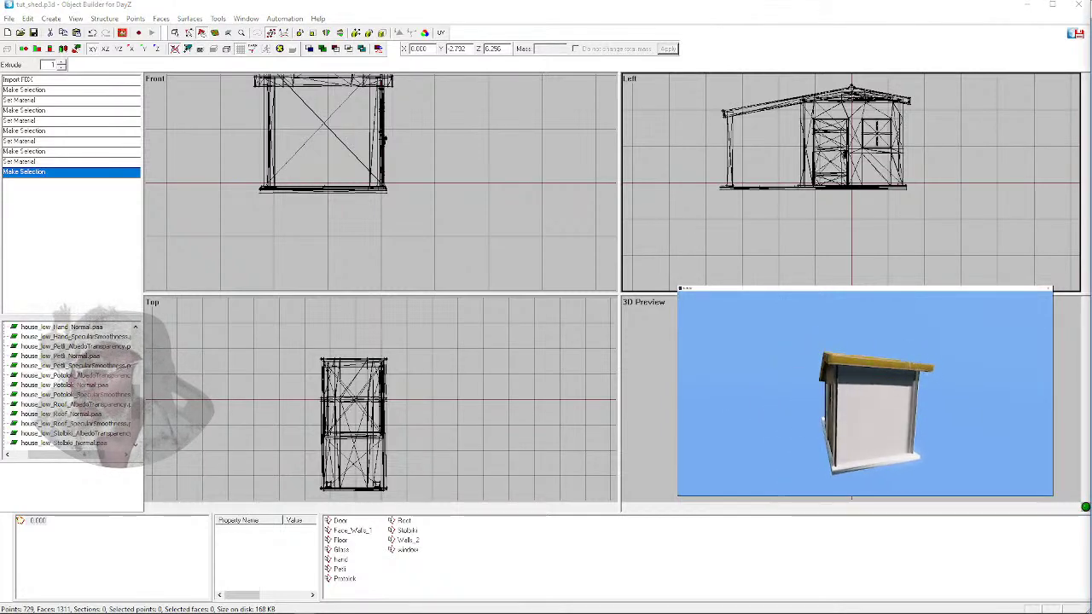
scroll(345, 205, "down", 1)
scroll(340, 200, "down", 1)
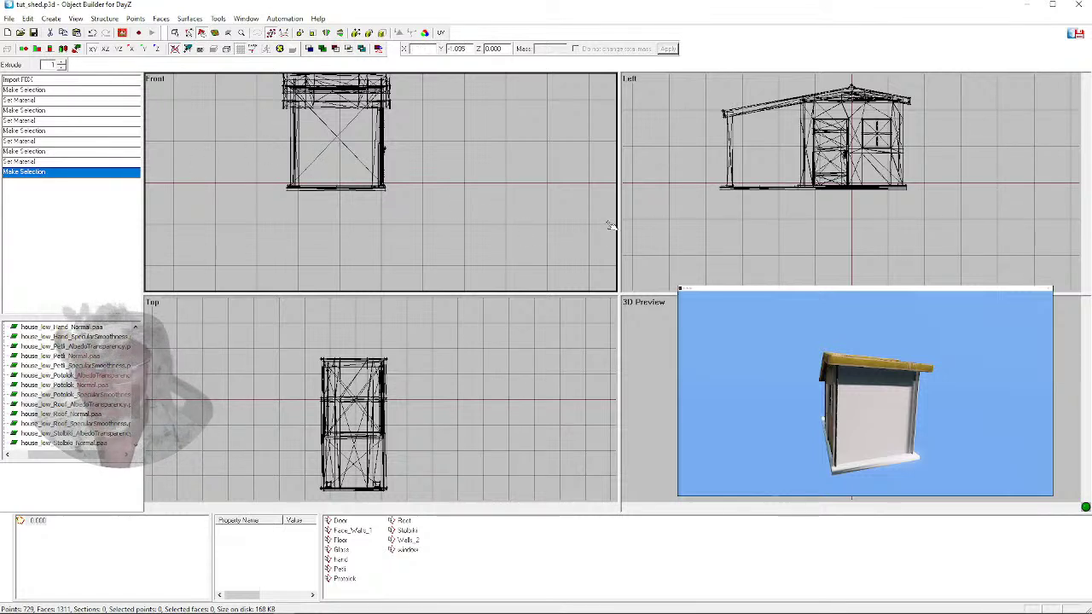
left_click(329, 128)
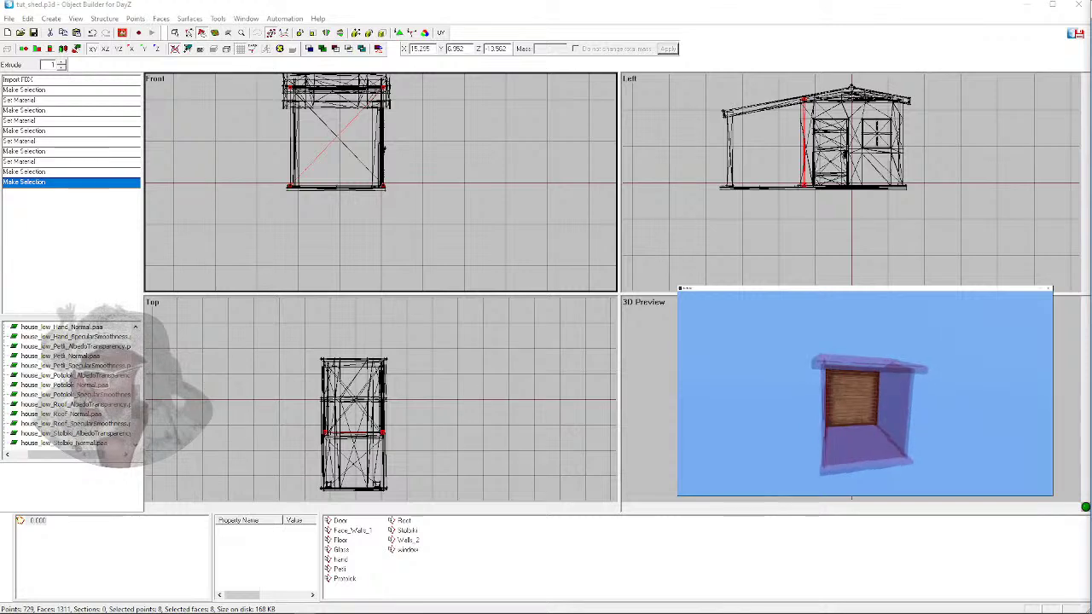
right_click_drag(506, 187, 502, 187)
left_click_drag(502, 188, 493, 180)
key("ctrl+z")
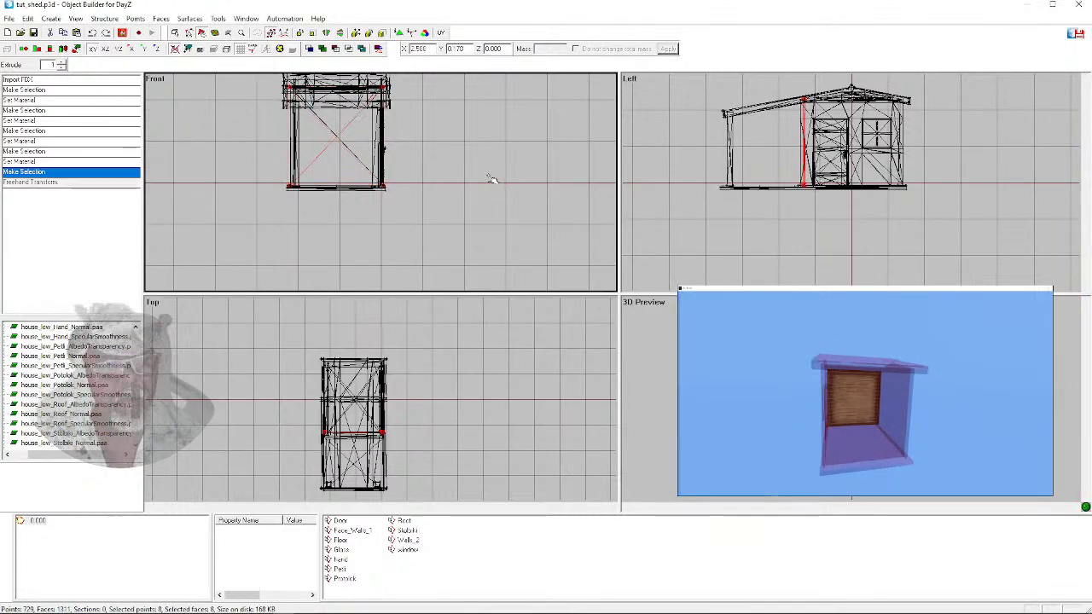
Switch the Front viewport to the Back view and apply house_low_Bok_Walls_AlbedoTransparency.paa to the shed's rear wall
left_click(75, 18)
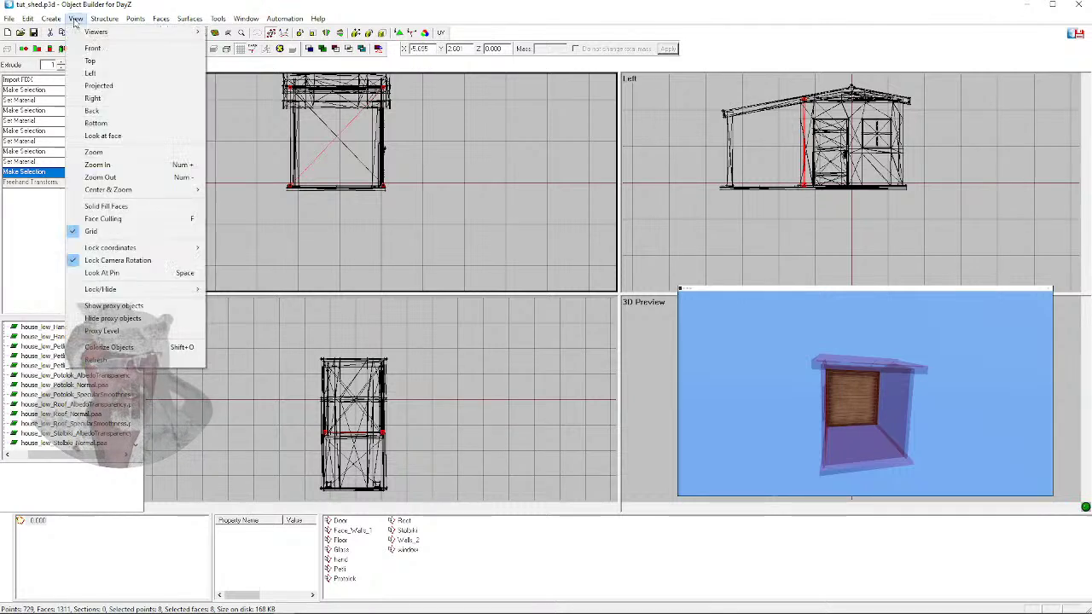
left_click(102, 114)
left_click(354, 165)
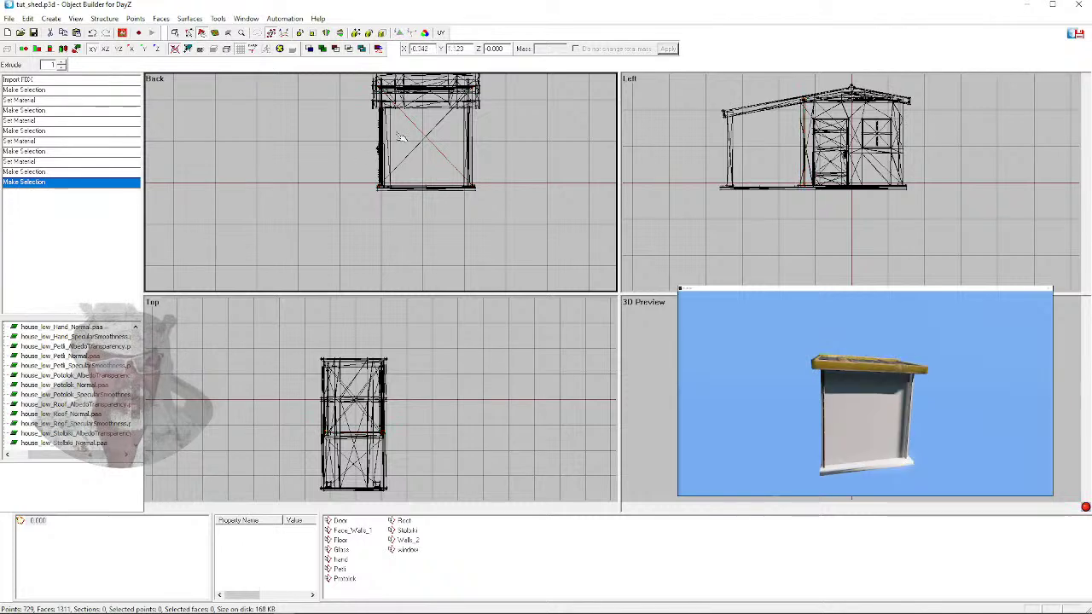
left_click(444, 159)
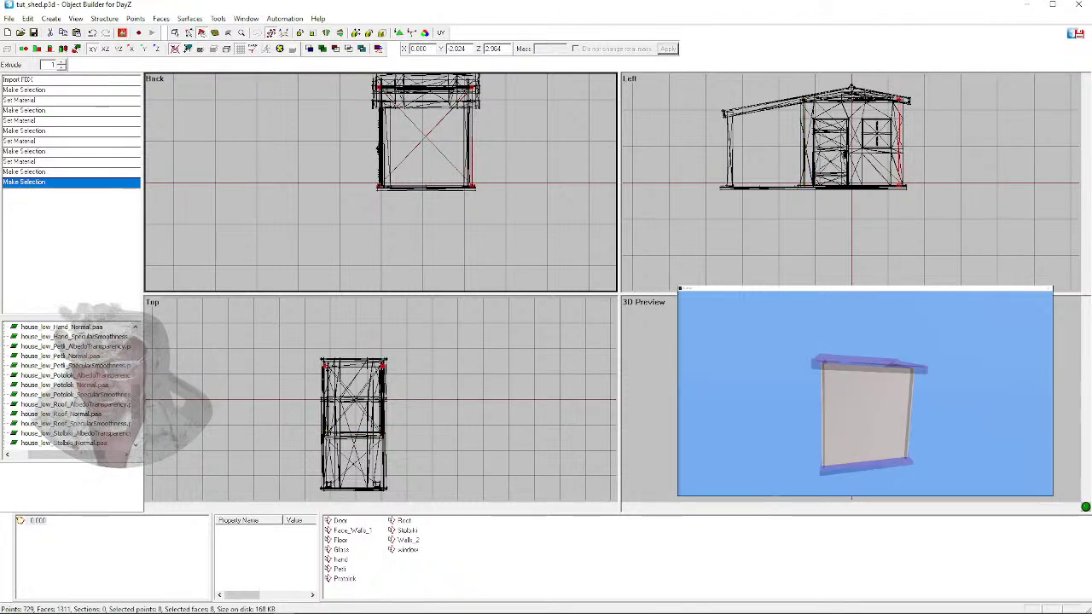
left_click_drag(135, 395, 133, 346)
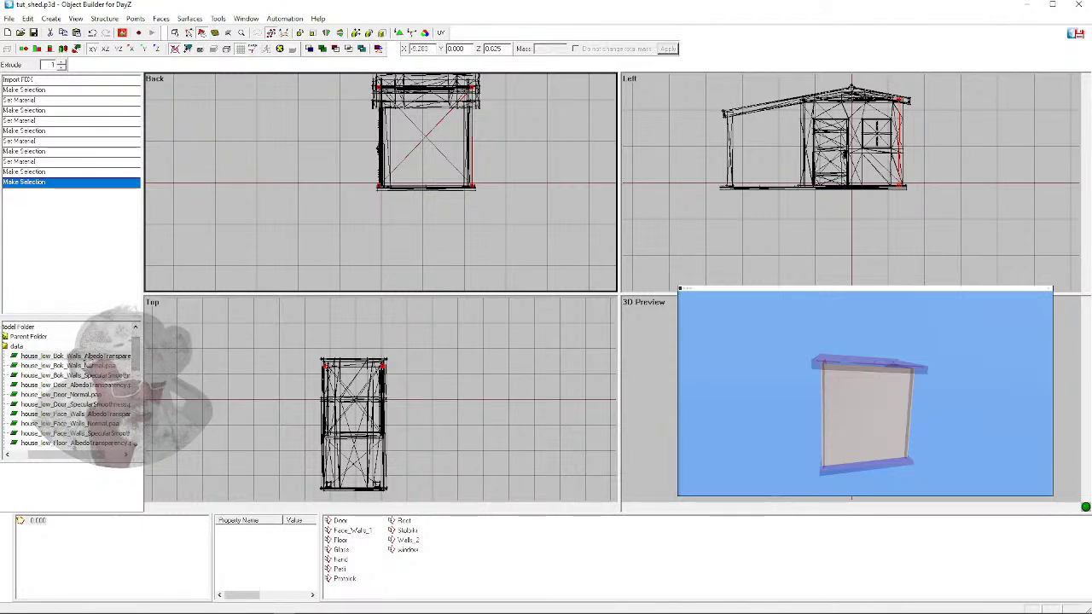
right_click(88, 361)
left_click(239, 364)
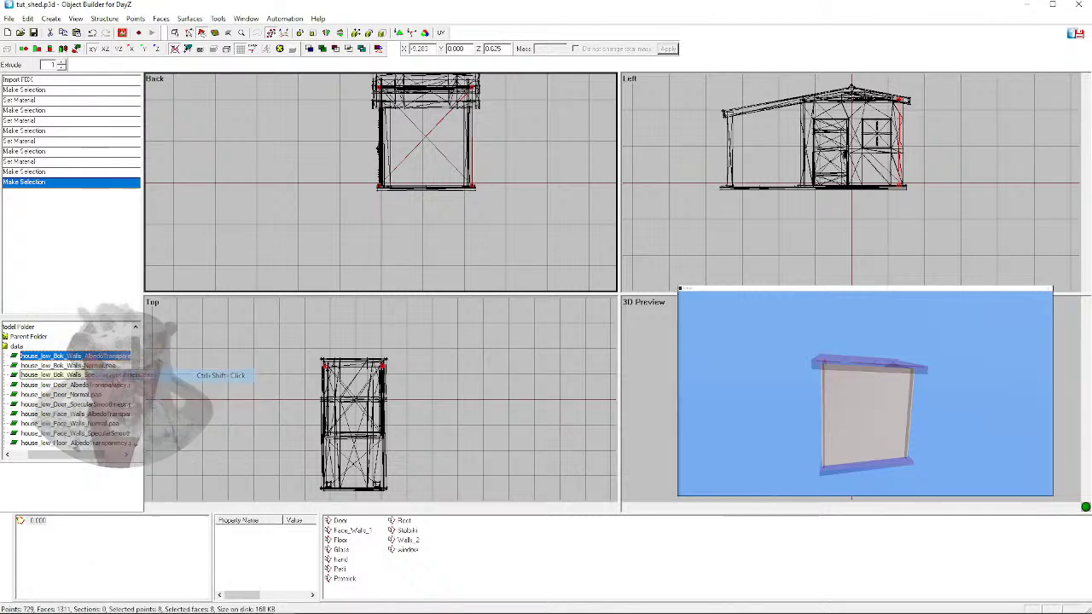
left_click(997, 342)
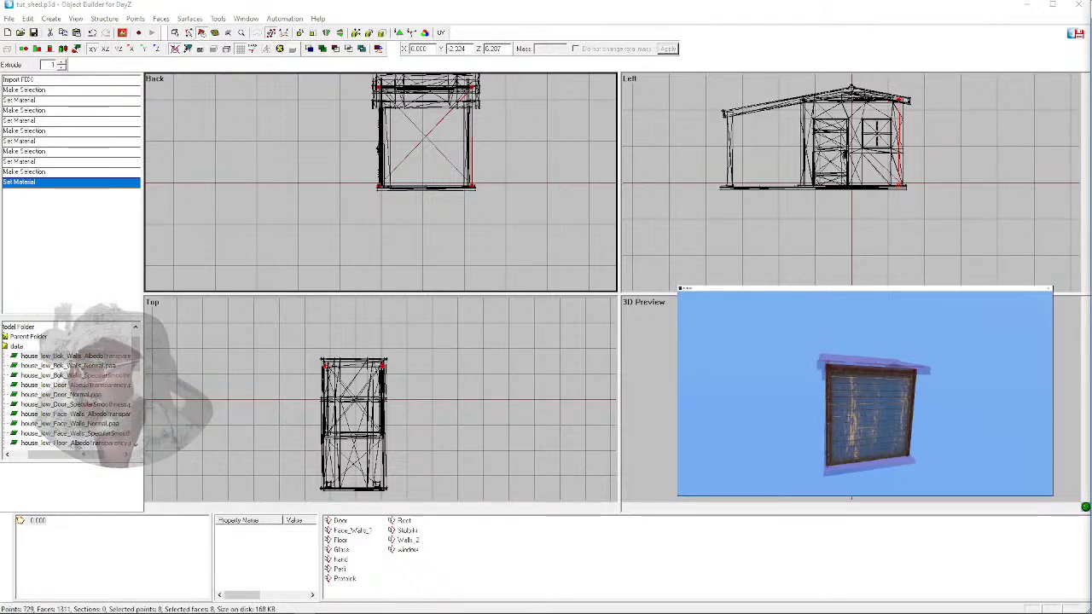
left_click(946, 264)
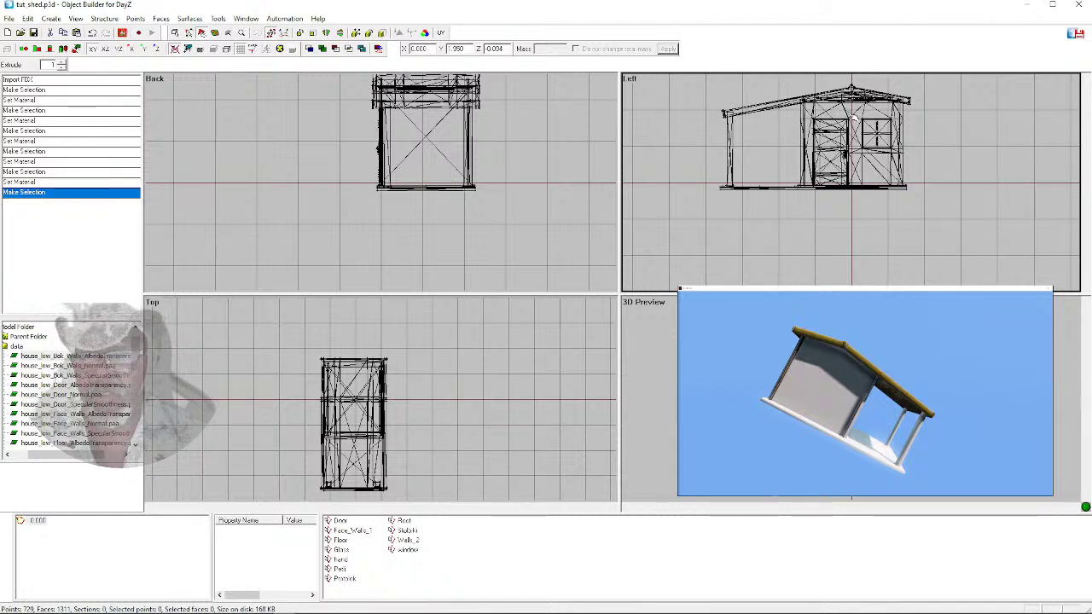
Switch the Left viewport to the Right view and deselect the wall with the door and window
left_click(844, 111)
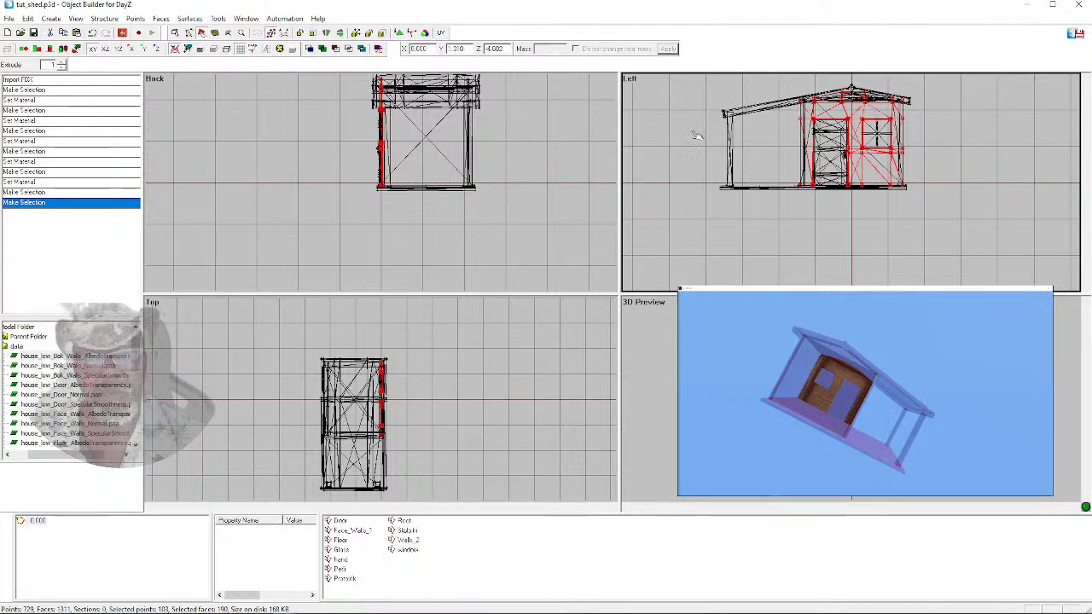
left_click(77, 18)
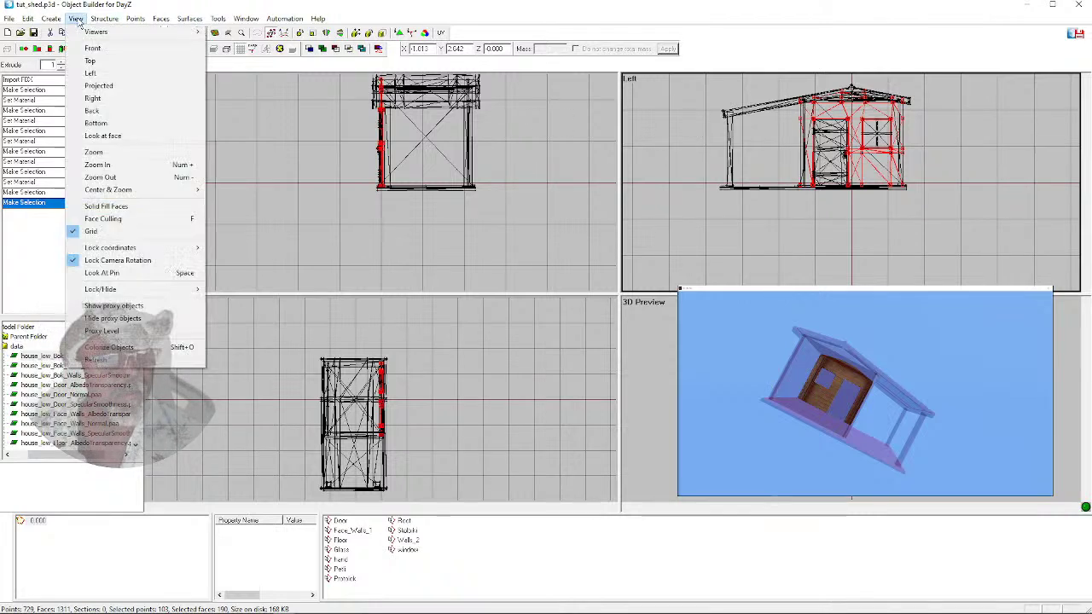
left_click(92, 98)
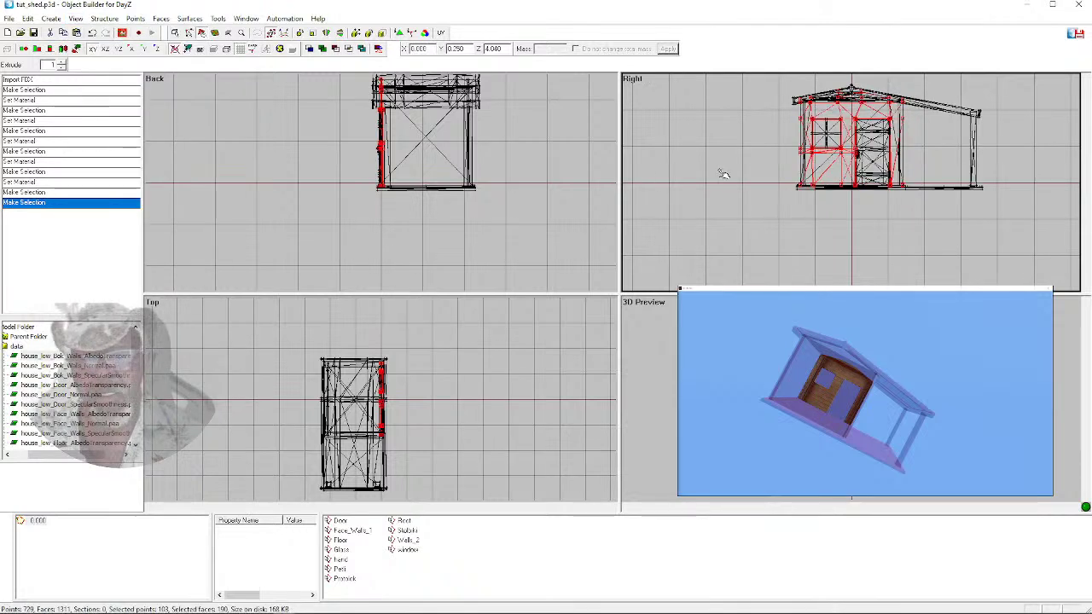
left_click(792, 177)
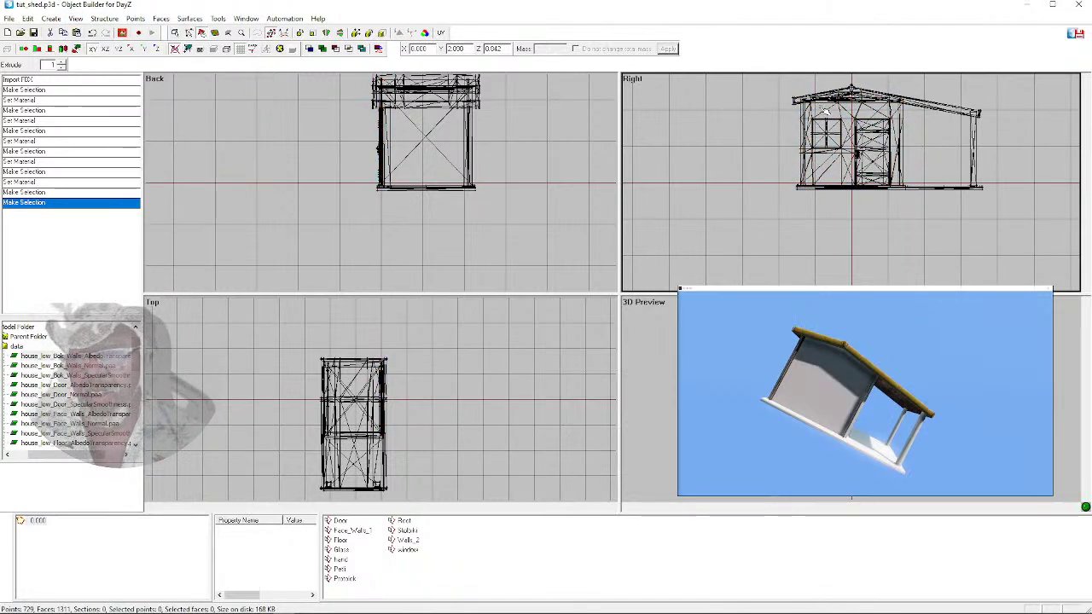
Apply house_low_Bok_Walls_AlbedoTransparency.paa to the windowless side wall in the Right view and inspect the shed in the 3D preview
left_click(852, 120)
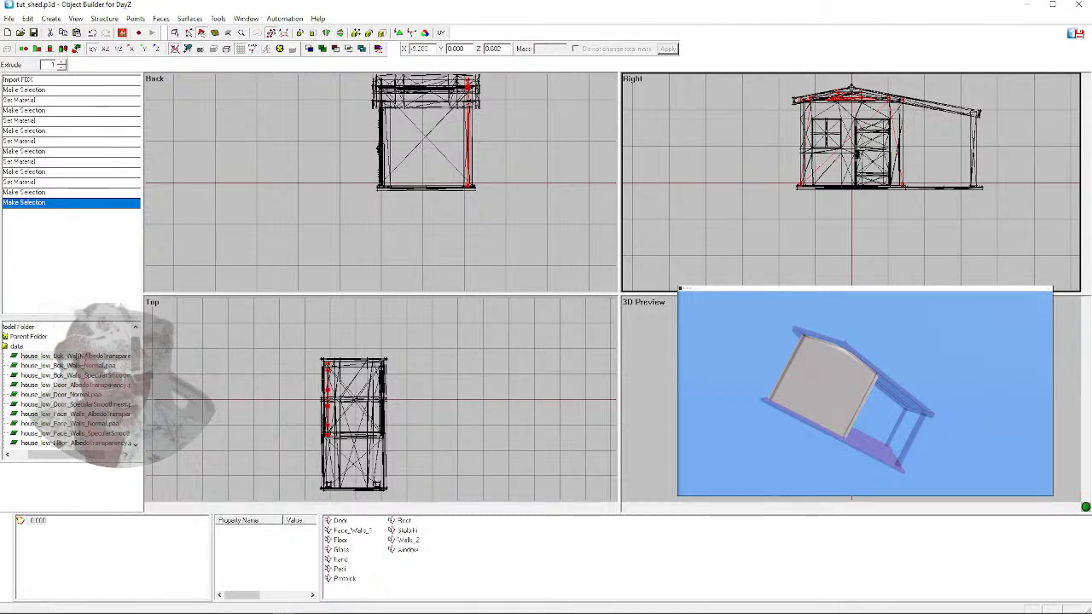
right_click(79, 355)
left_click(109, 375)
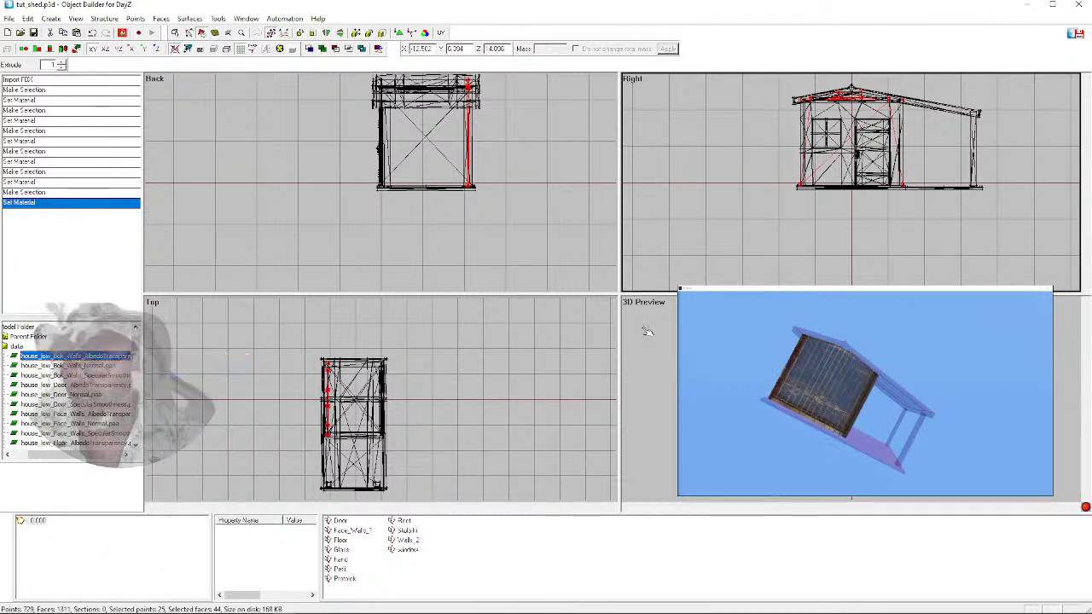
left_click(837, 249)
mouse_move(865, 394)
left_mouse_down()
mouse_move(887, 401)
mouse_move(862, 436)
mouse_move(888, 478)
mouse_move(868, 413)
mouse_move(947, 426)
mouse_move(879, 409)
mouse_move(857, 425)
mouse_move(866, 413)
mouse_move(798, 418)
mouse_move(832, 419)
mouse_move(866, 401)
mouse_move(823, 391)
mouse_move(912, 388)
mouse_move(848, 397)
mouse_move(866, 398)
left_mouse_up()
scroll(865, 393, "up", 5)
scroll(866, 394, "down", 5)
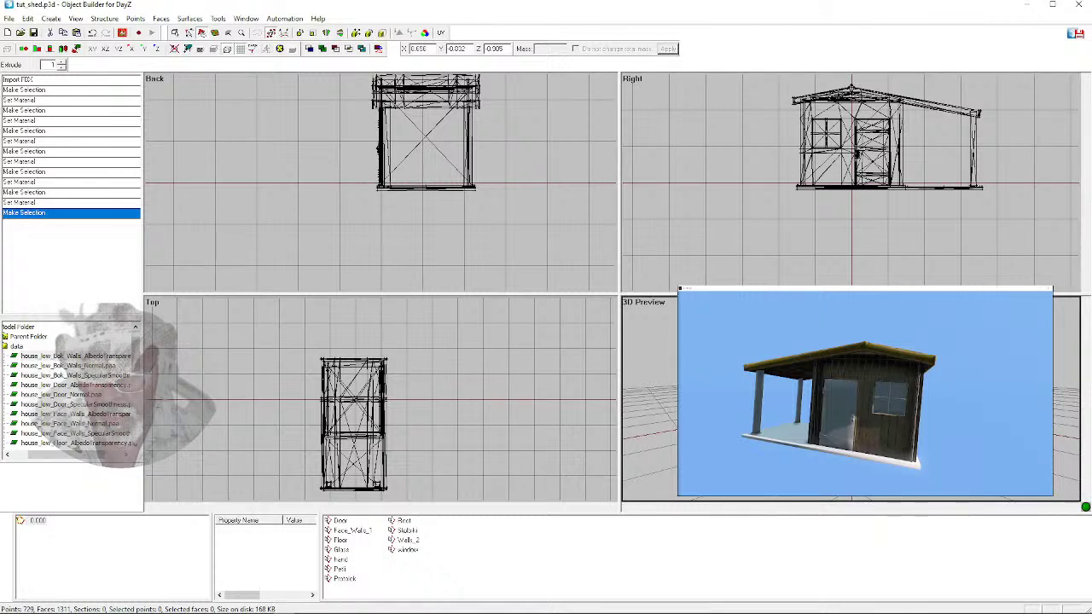
Select the Floor named selection and check house_low_Potolok_AlbedoTransparency.paa in Texture Viewer
double_click(341, 540)
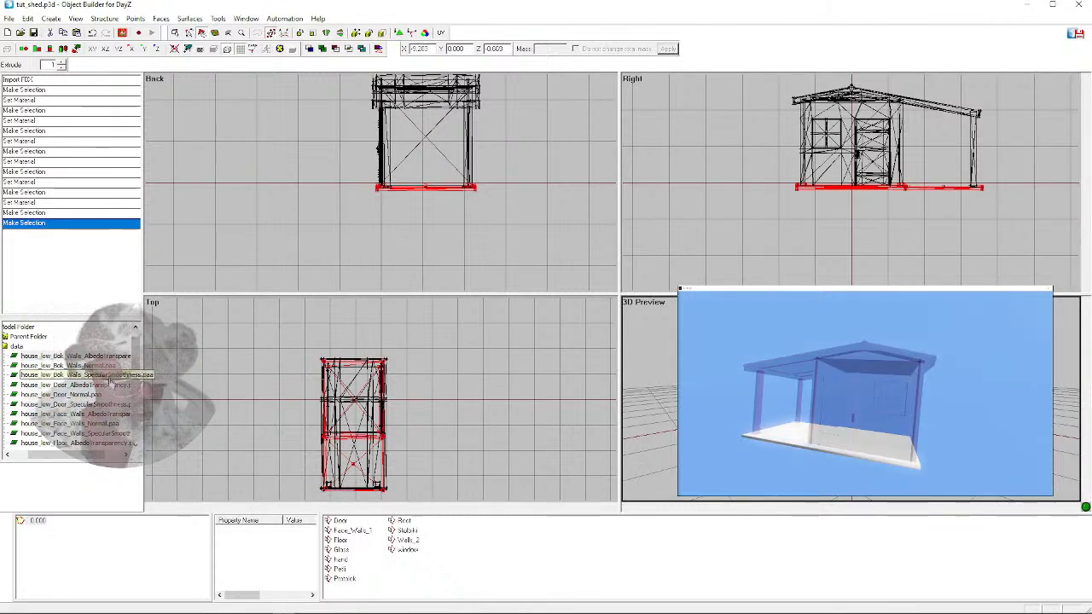
scroll(137, 363, "down", 1)
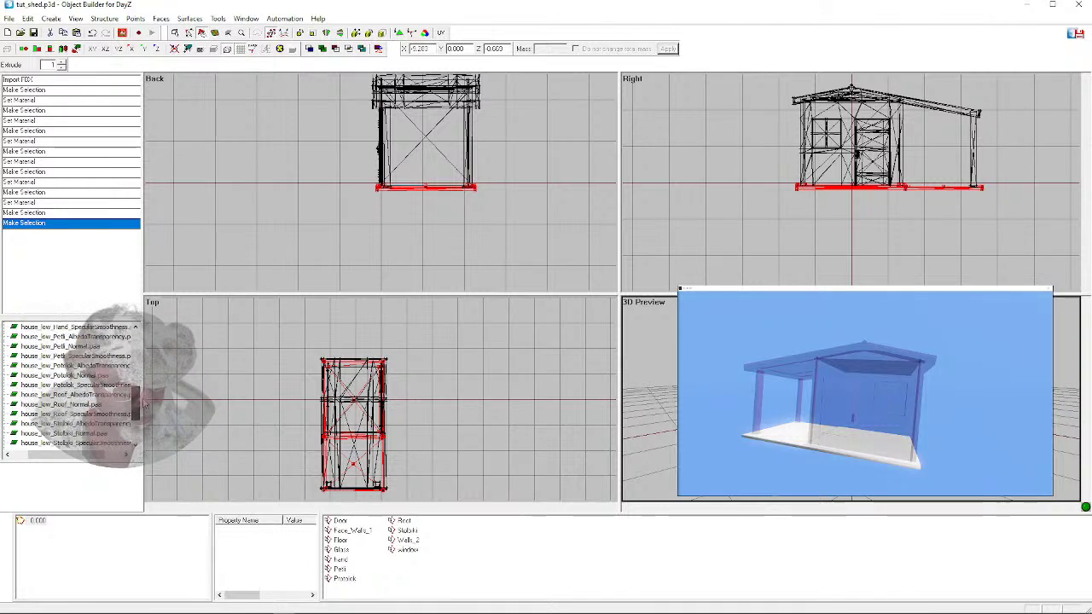
scroll(148, 414, "down", 1)
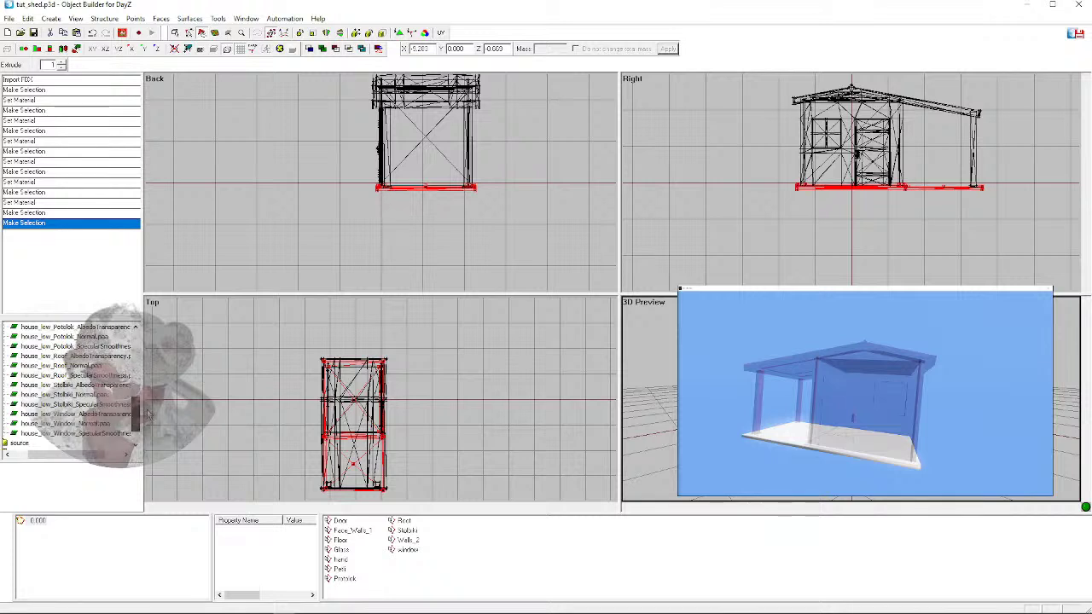
scroll(148, 413, "up", 1)
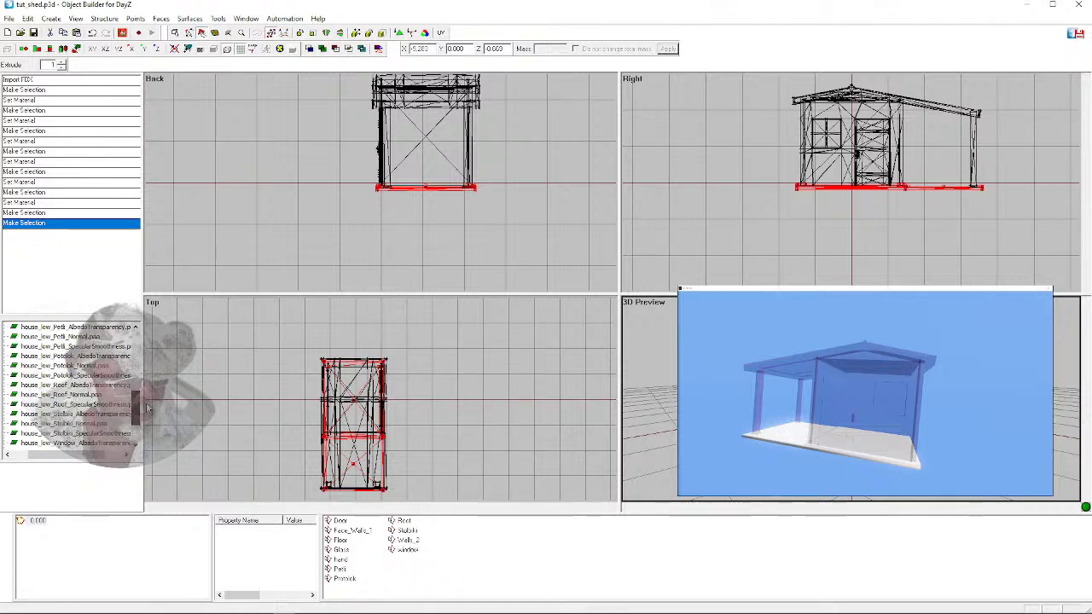
right_click(82, 359)
left_click(111, 364)
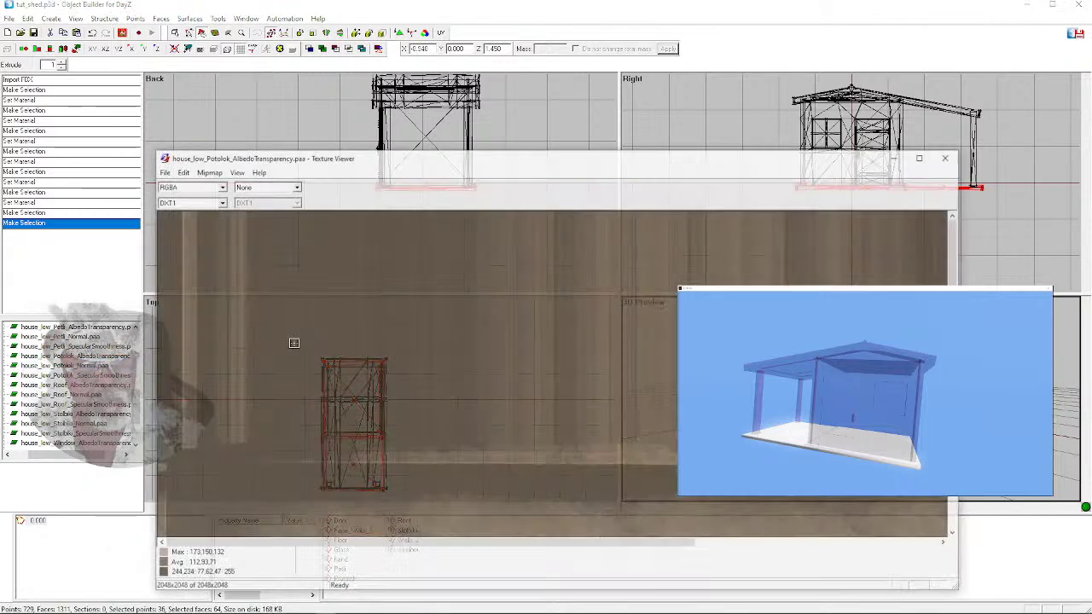
scroll(476, 356, "down", 3)
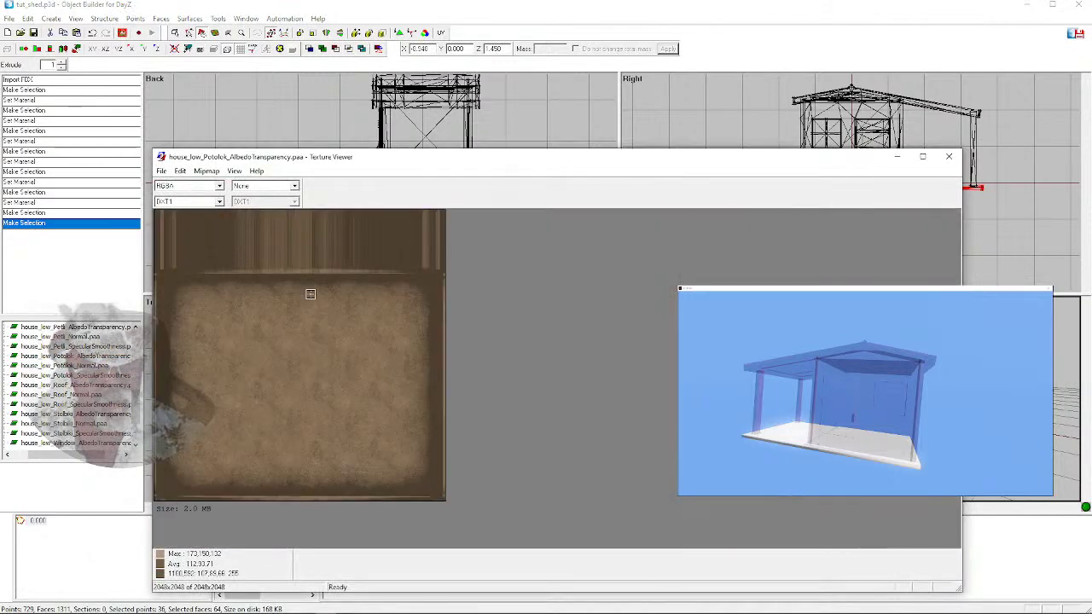
left_click(948, 156)
Examine house_low_Floor_AlbedoTransparency.paa in Texture Viewer, then close the viewer
scroll(60, 345, "up", 1)
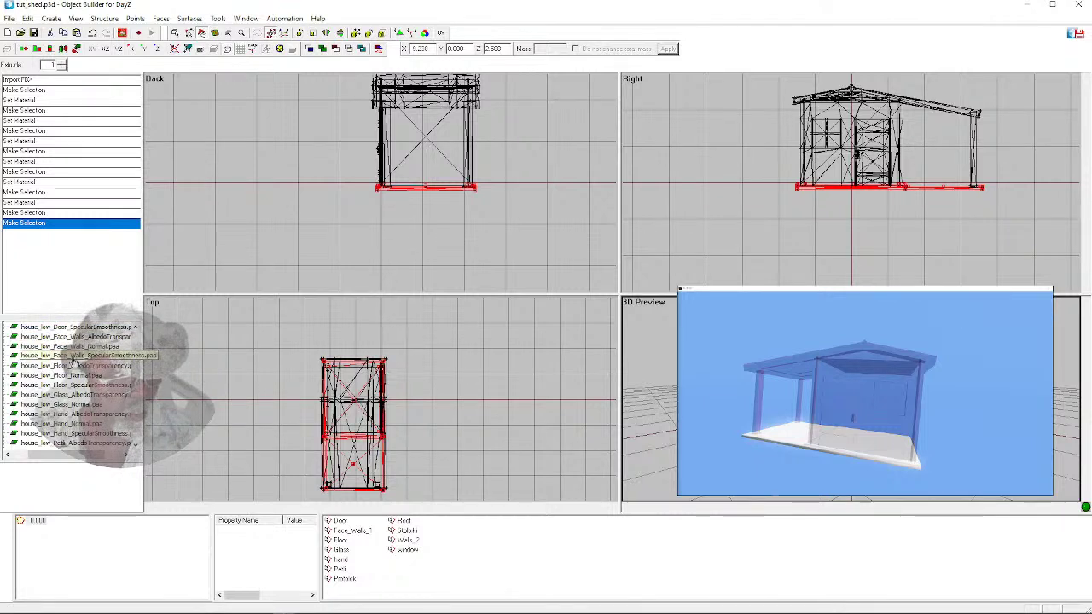
right_click(72, 367)
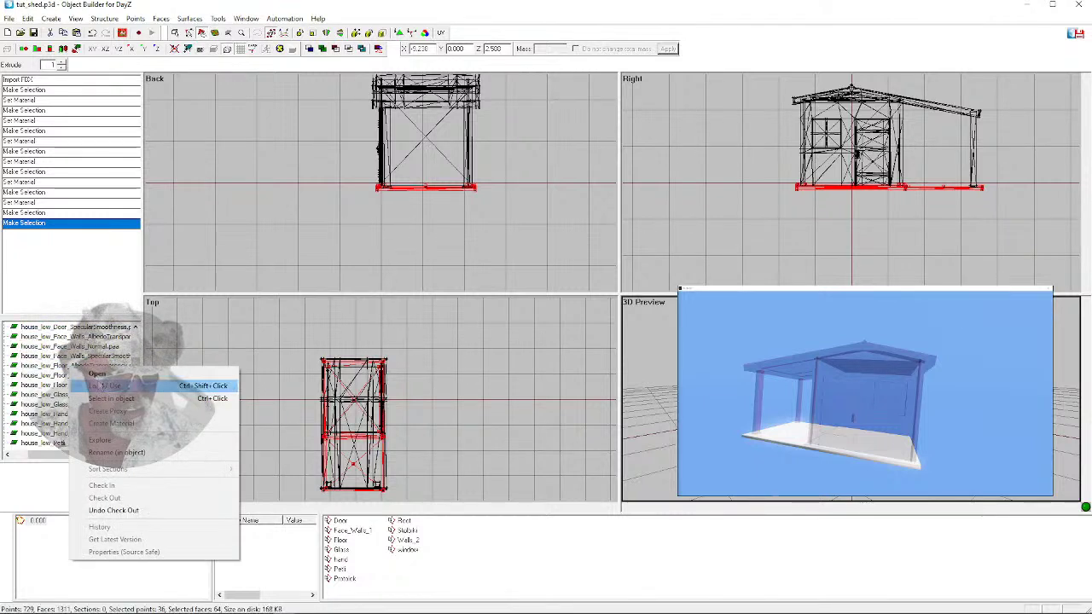
left_click(227, 373)
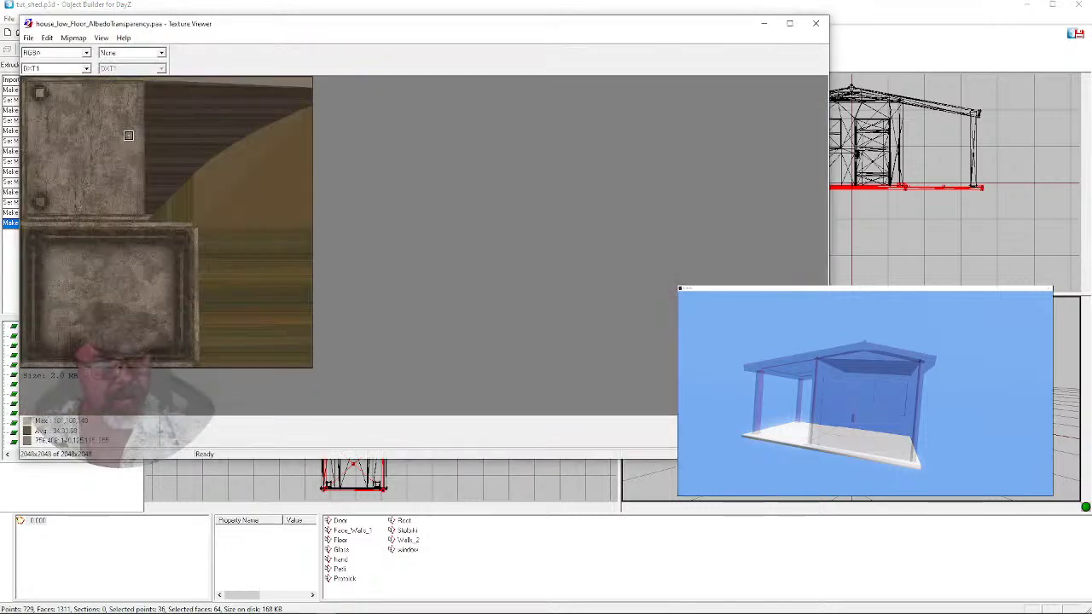
left_click(816, 23)
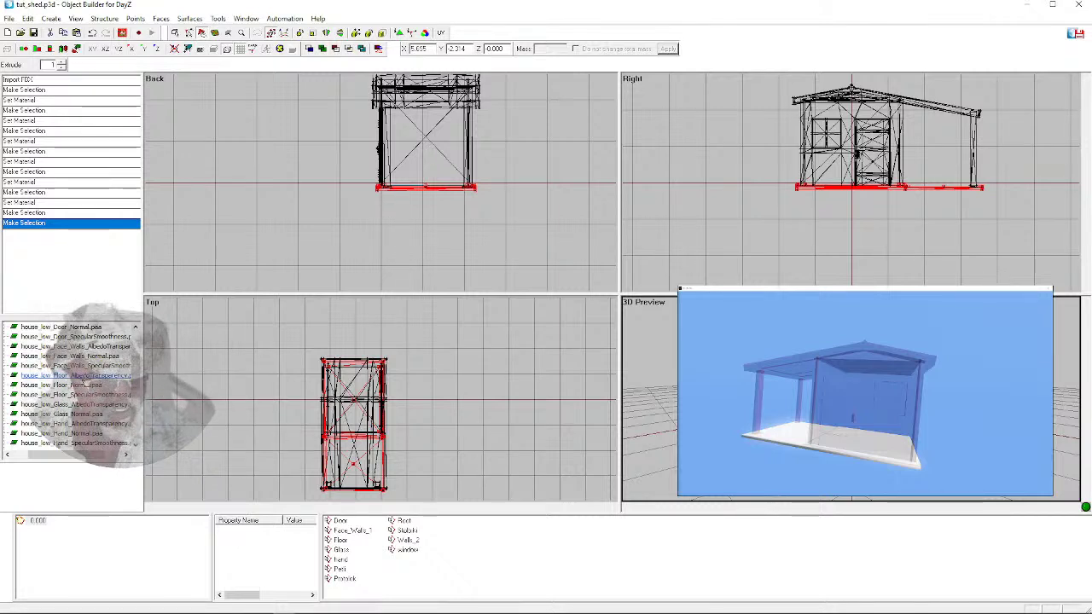
Apply house_low_Floor_AlbedoTransparency.paa to the selected floor and clear the selection after checking the preview
right_click(79, 377)
left_click(111, 397)
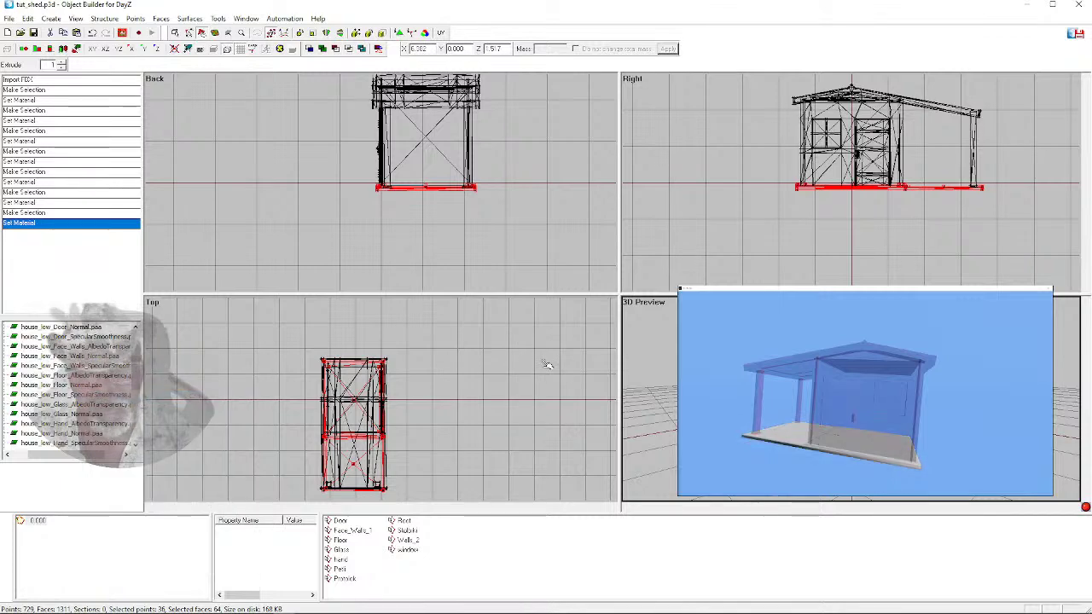
key("alt+Tab")
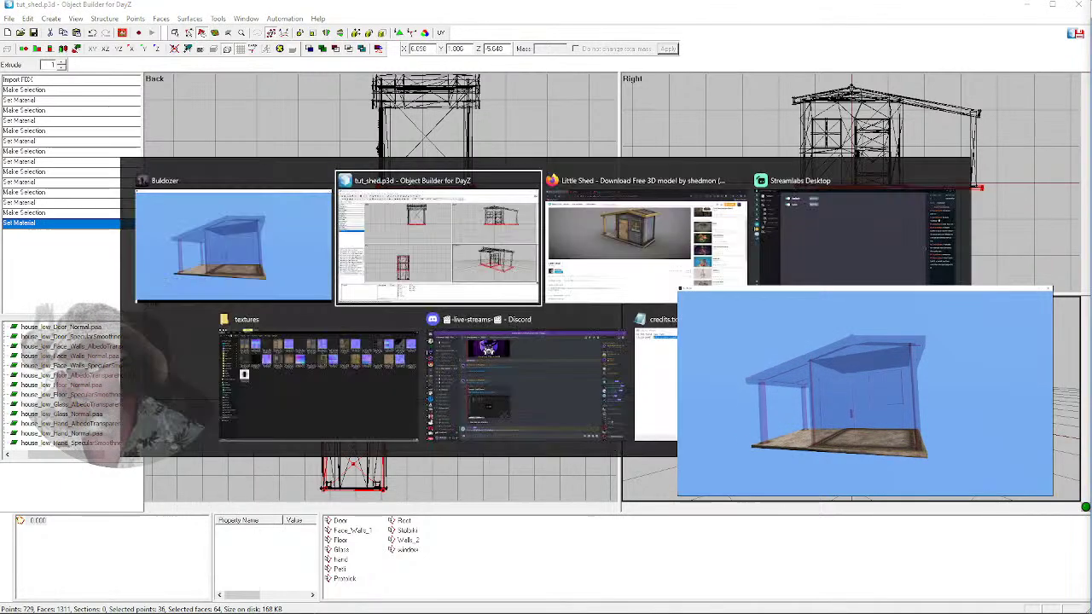
left_click(971, 233)
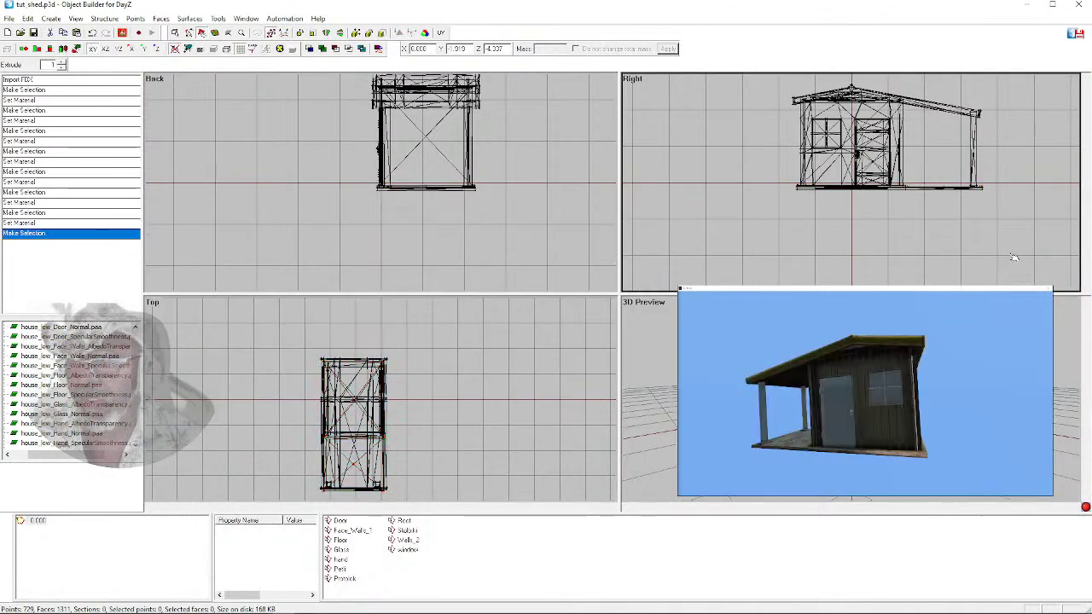
Pick a front porch post in the 3D preview, check the named selections against it, and select Stolbiki
left_click_drag(865, 392, 887, 392)
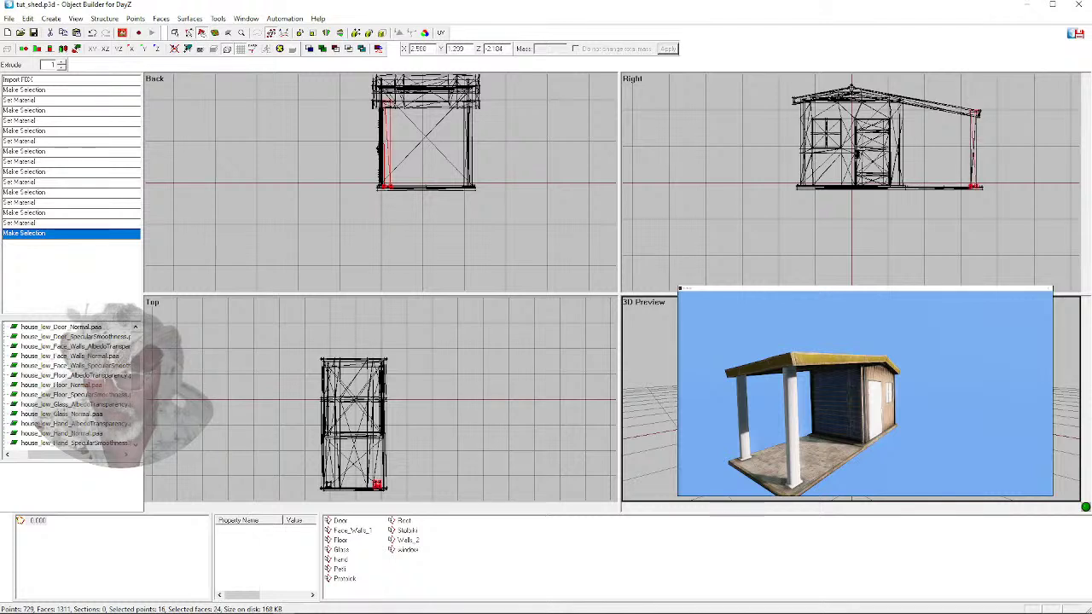
left_click(792, 422)
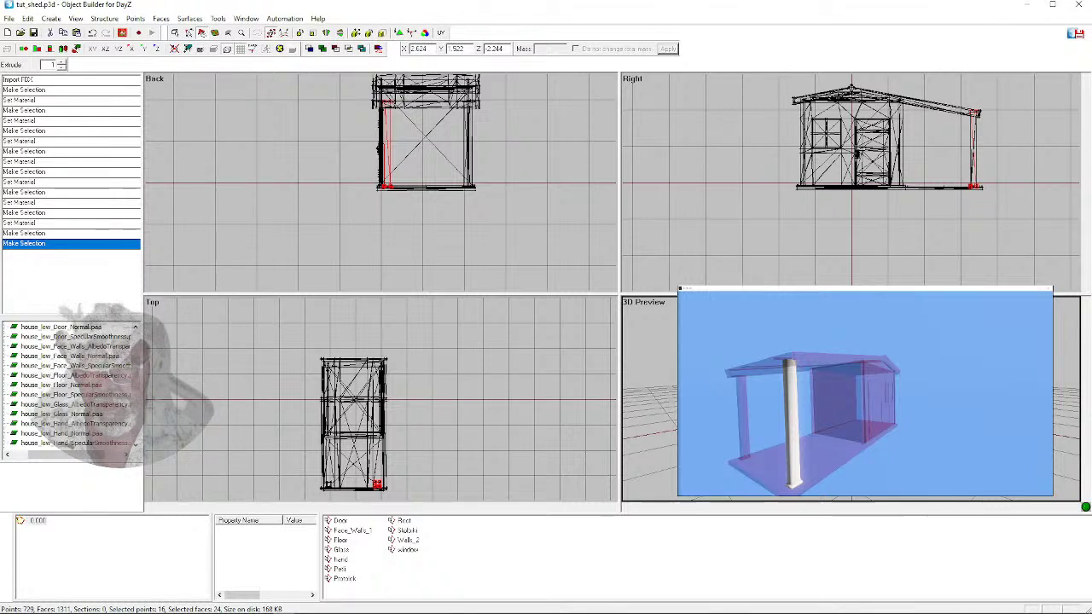
left_click(341, 521)
left_click(345, 531)
left_click(341, 541)
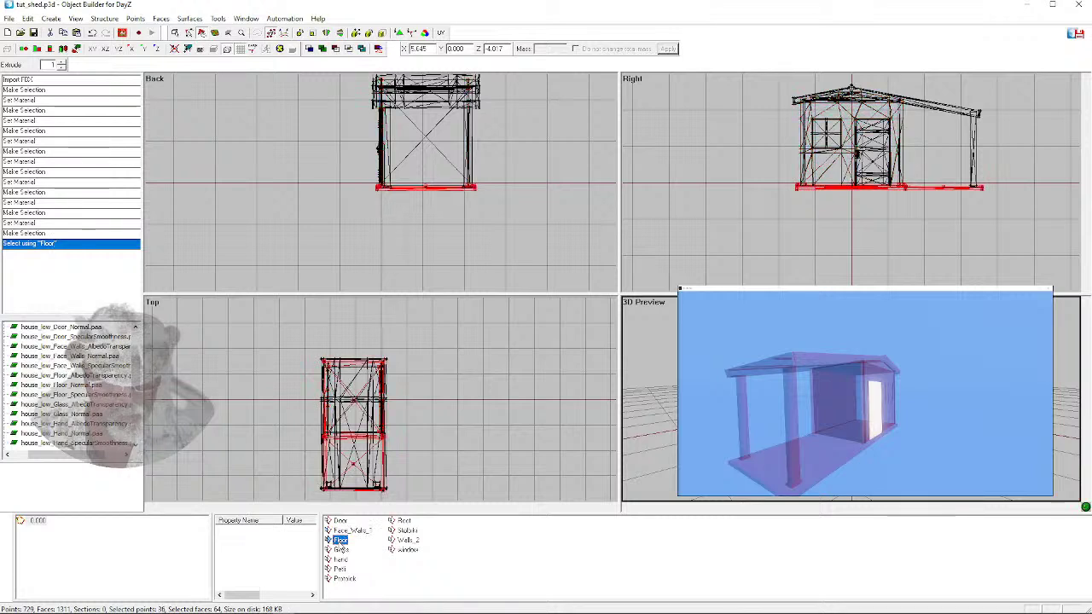
left_click(341, 550)
left_click(340, 559)
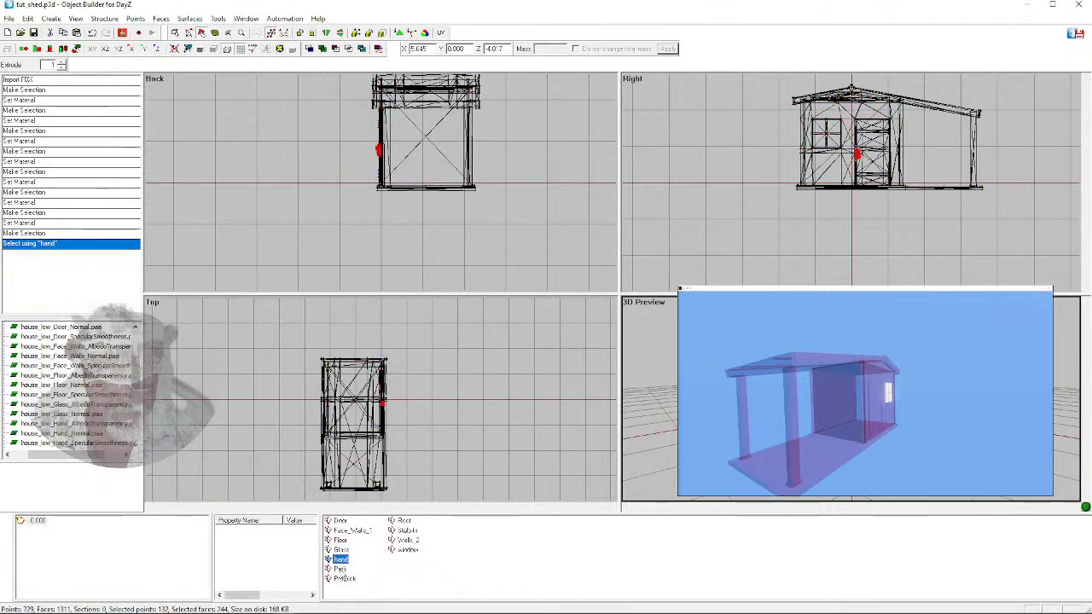
left_click(344, 579)
left_click(403, 520)
left_click(406, 531)
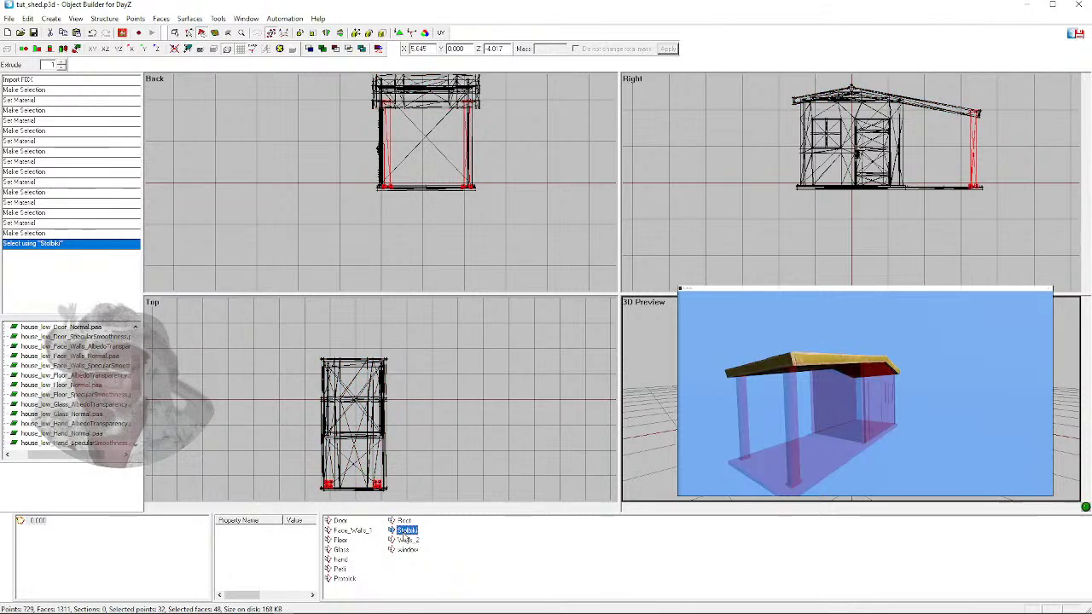
left_click(407, 540)
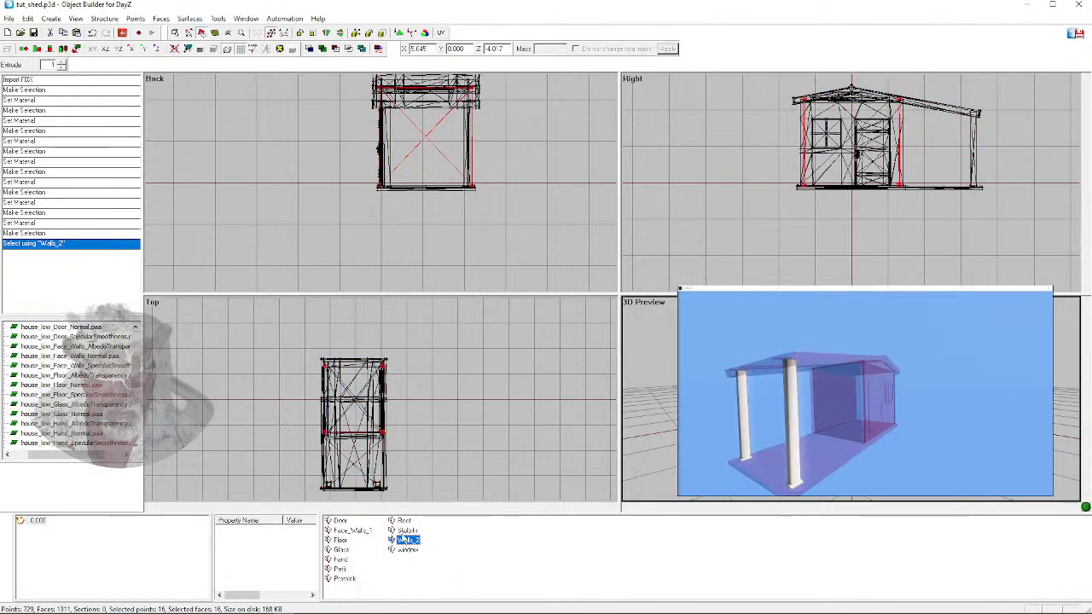
key("Up")
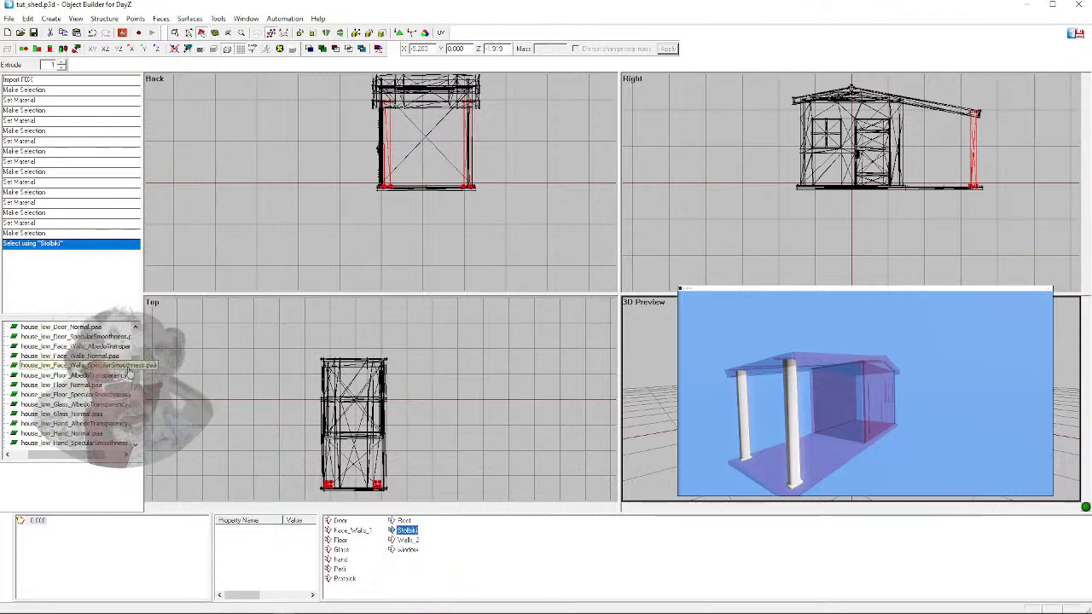
Apply house_low_Stolbiki_AlbedoTransparency.paa to the selected porch posts, clear the selection and inspect the shed in the 3D preview
left_click_drag(132, 368, 134, 386)
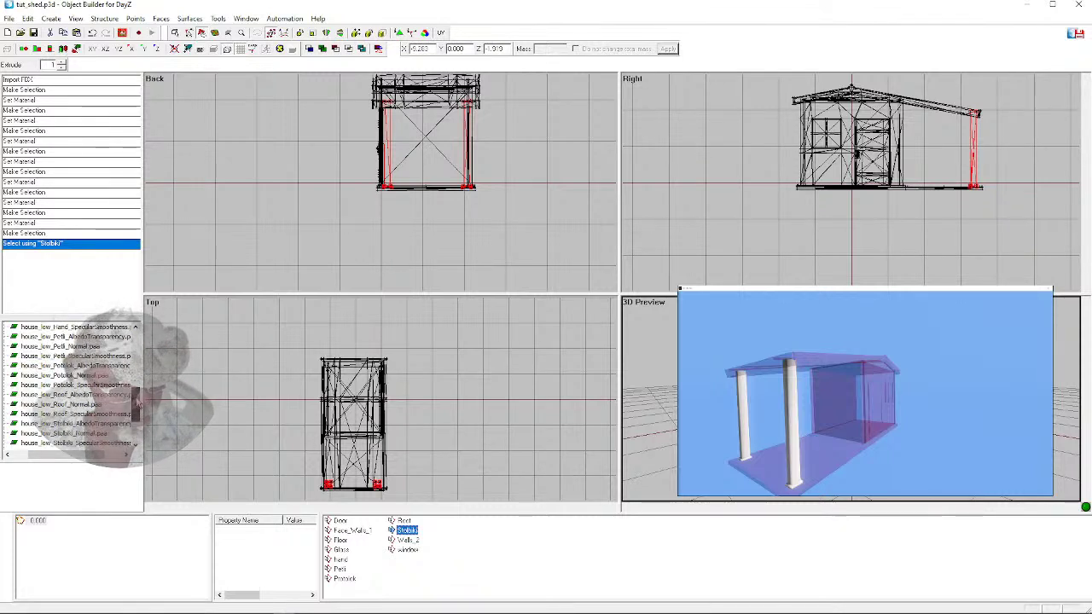
right_click(81, 426)
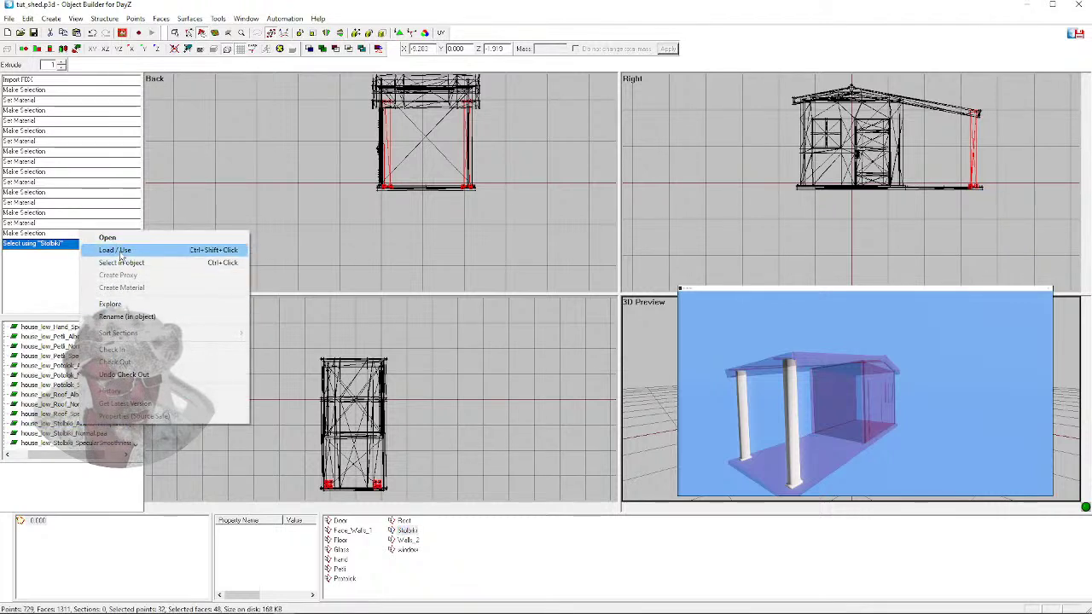
left_click(213, 254)
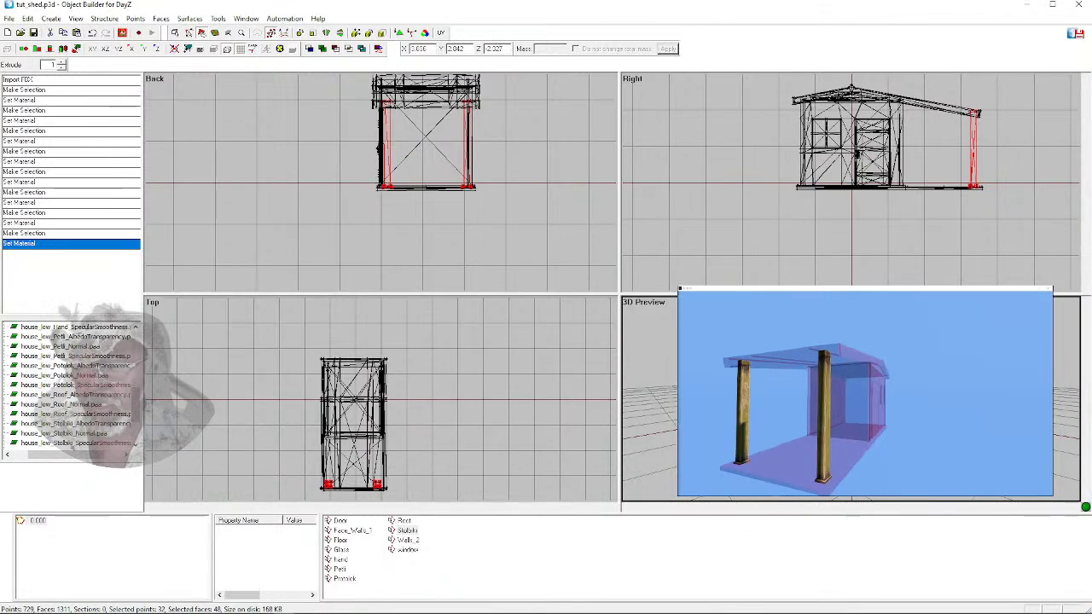
left_click(885, 252)
left_click(864, 393)
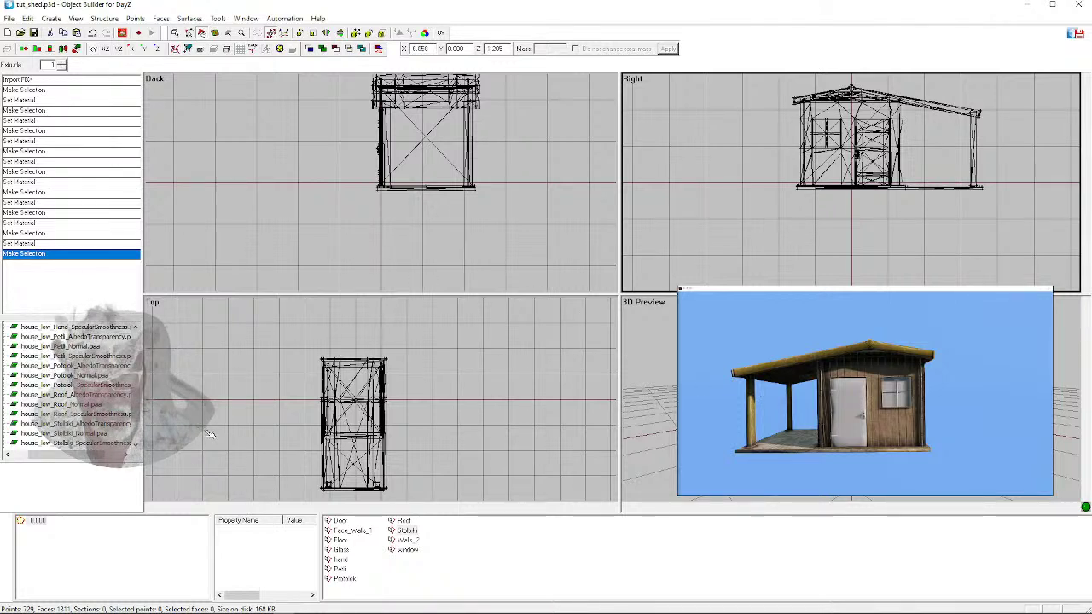
mouse_move(227, 609)
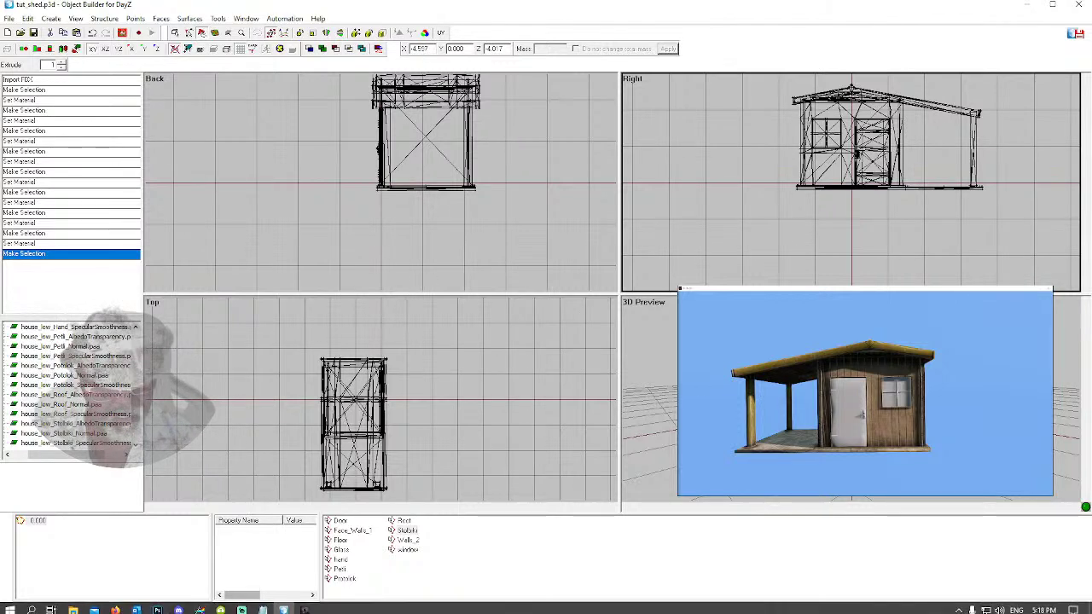
left_click(243, 606)
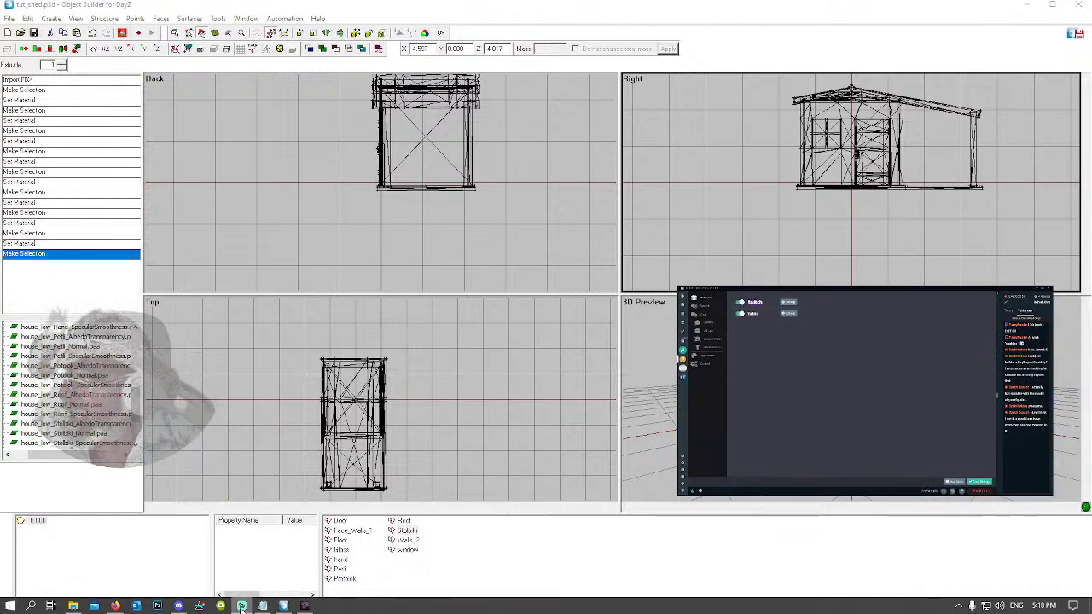
left_click(242, 606)
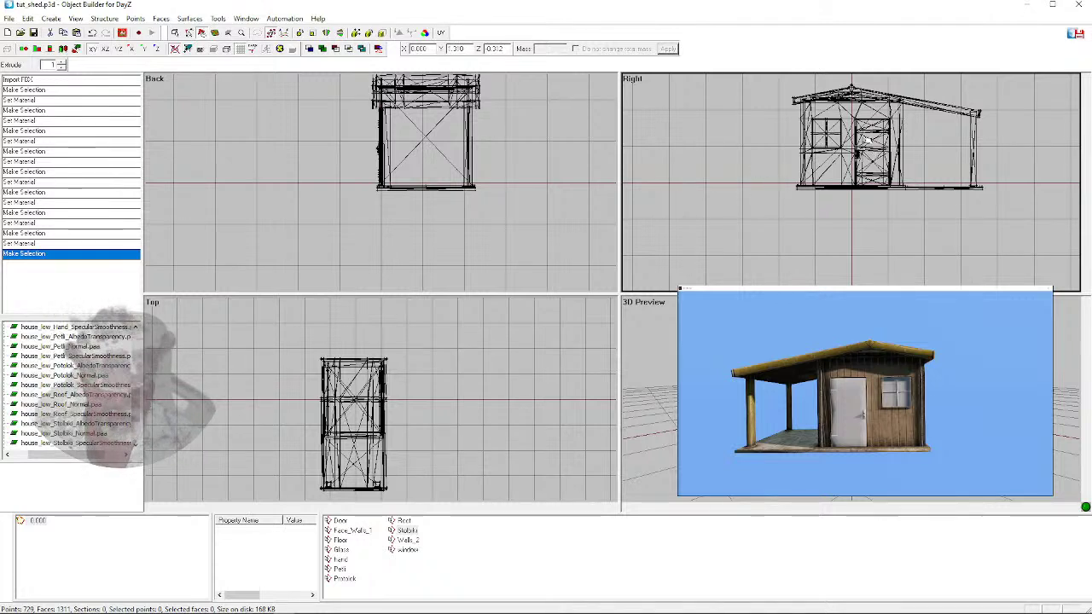
Change the Right viewport to the Left view and clear the wall selection
left_click(857, 151)
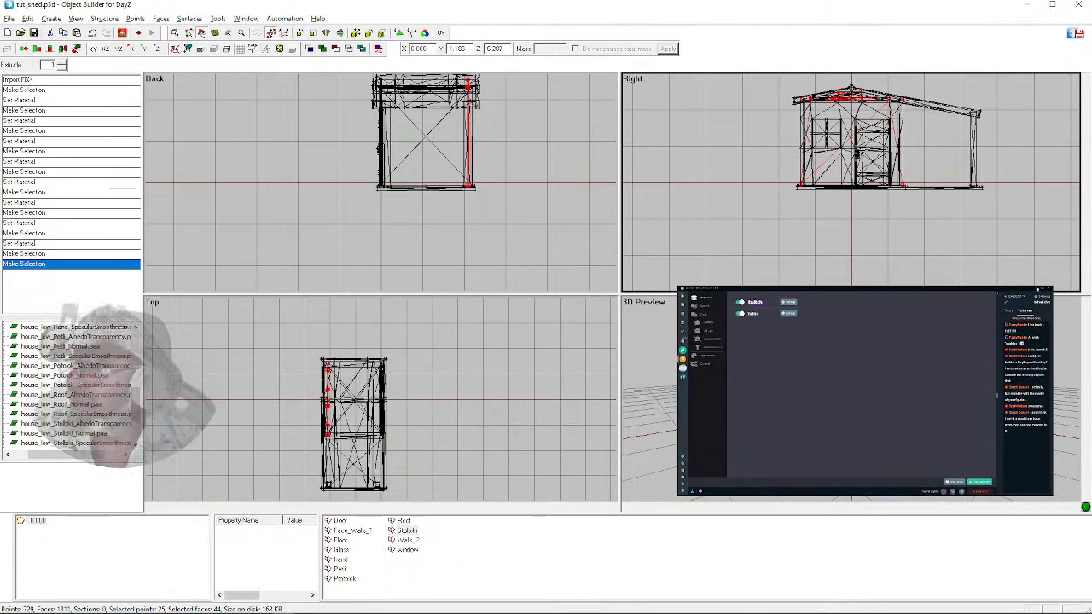
left_click(1037, 288)
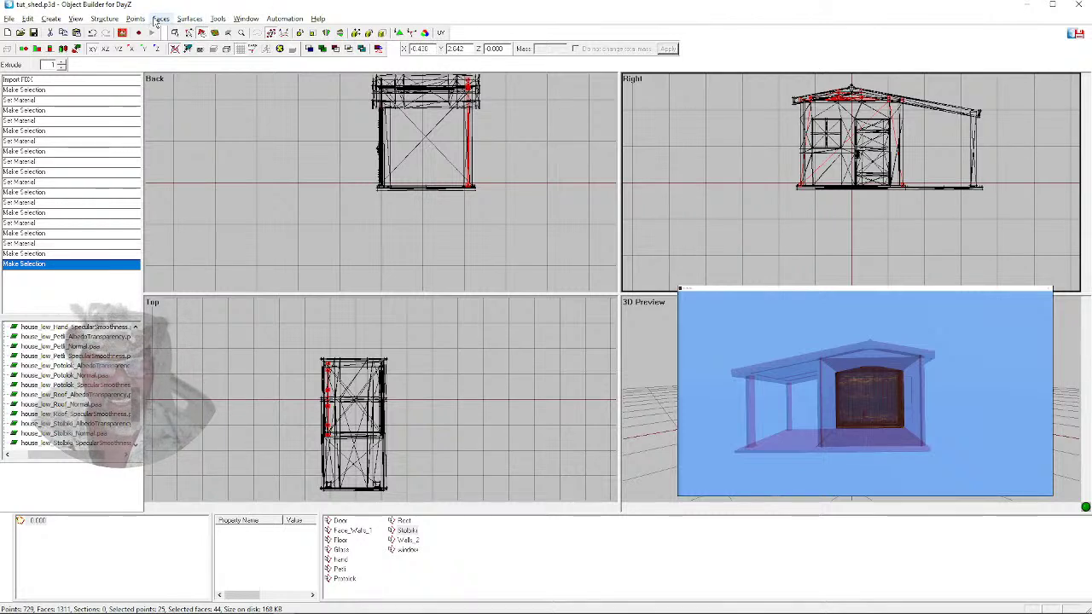
left_click(75, 19)
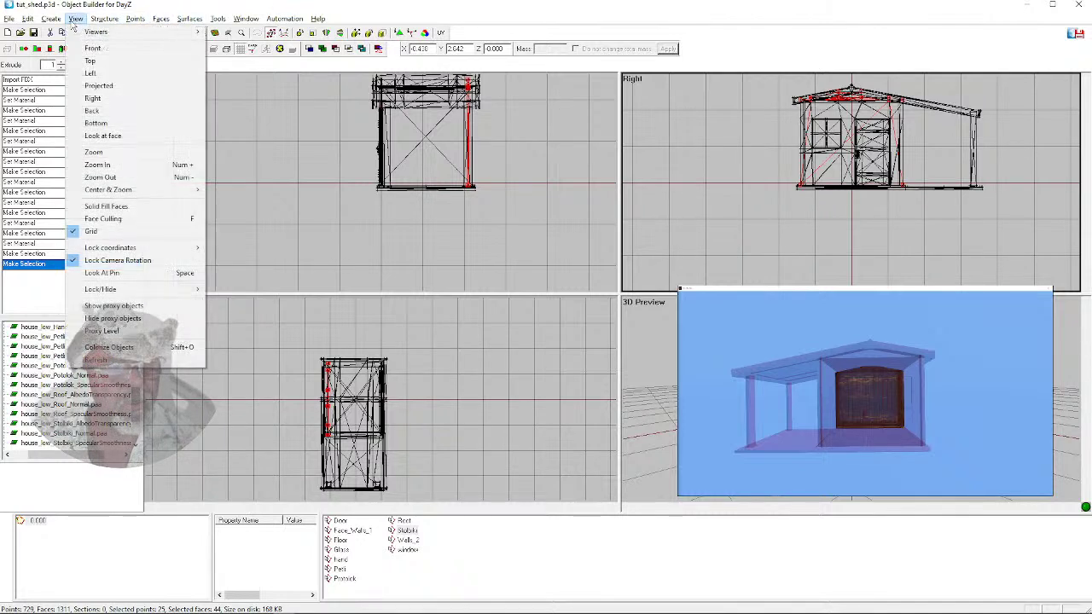
left_click(90, 73)
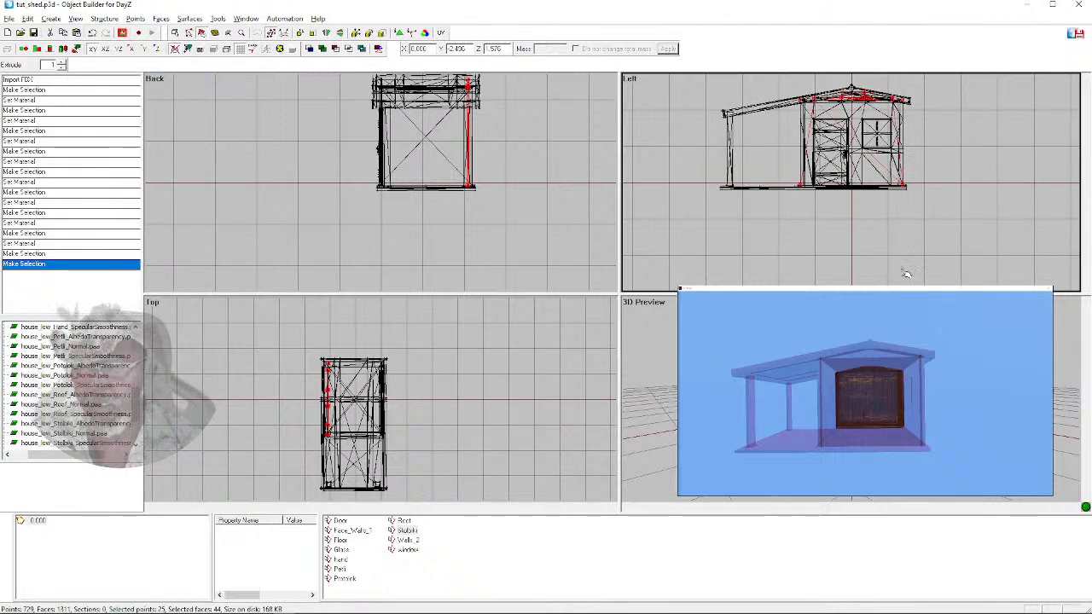
left_click(810, 240)
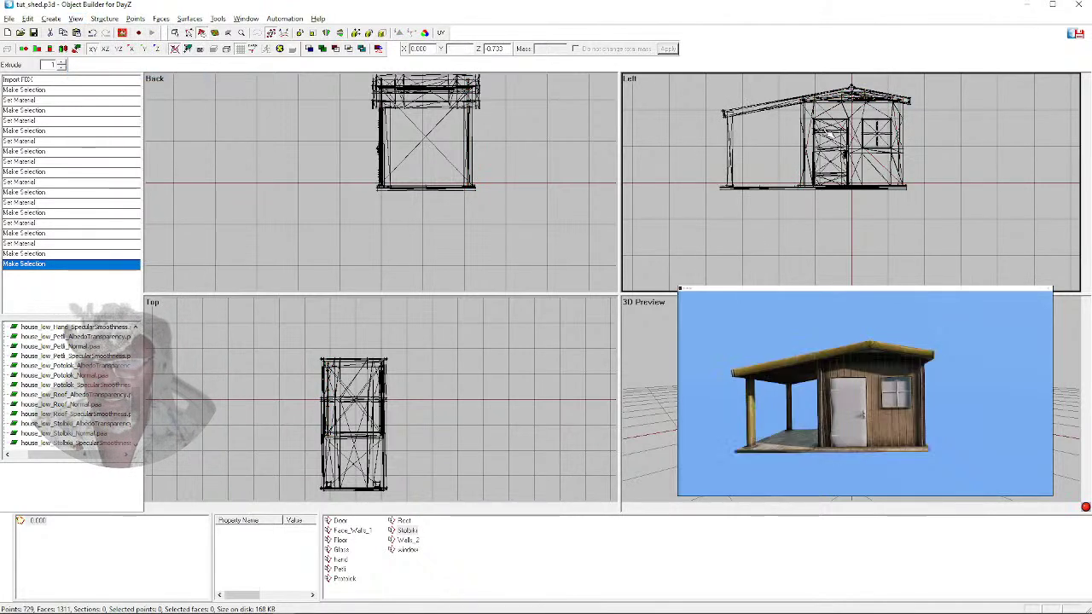
Select the shed door in the Left view and through its Door named selection
left_click(832, 158)
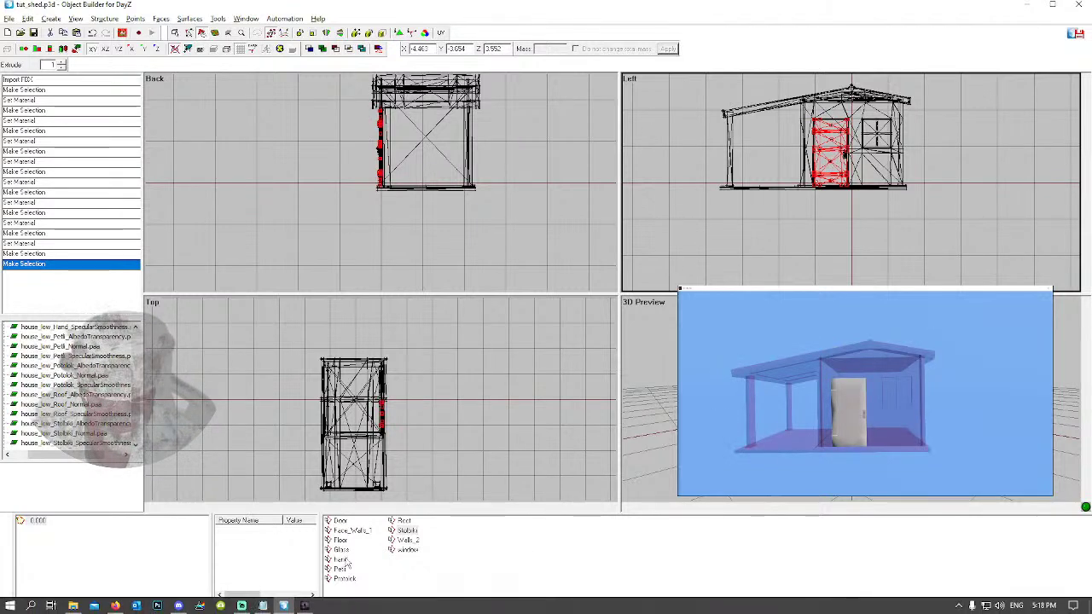
double_click(350, 530)
double_click(340, 520)
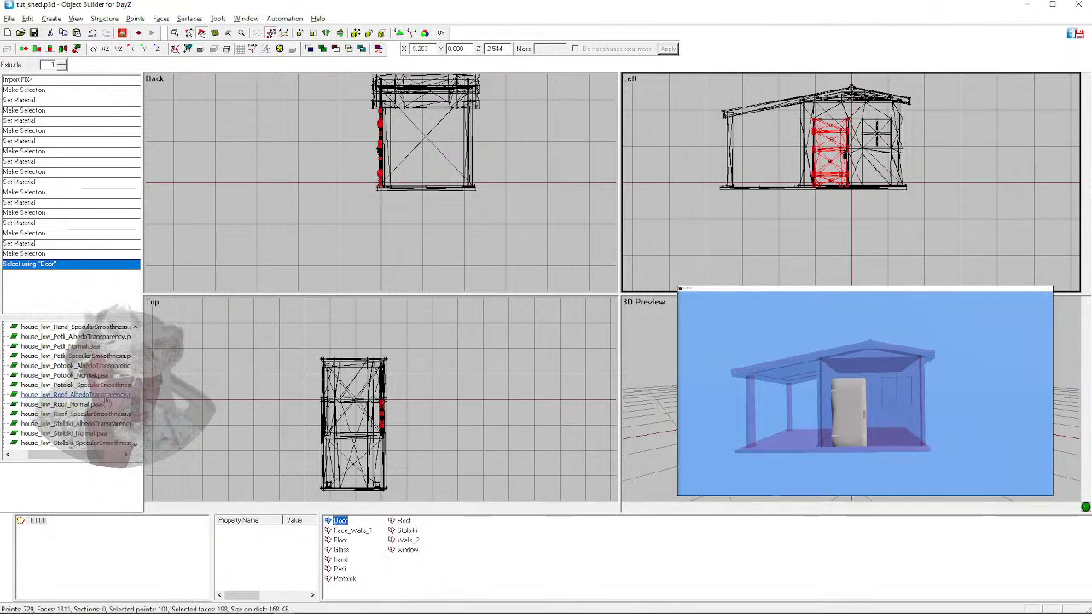
Apply house_low_Door_AlbedoTransparency.paa to the selected door and check it in the 3D preview
left_click_drag(138, 411, 138, 384)
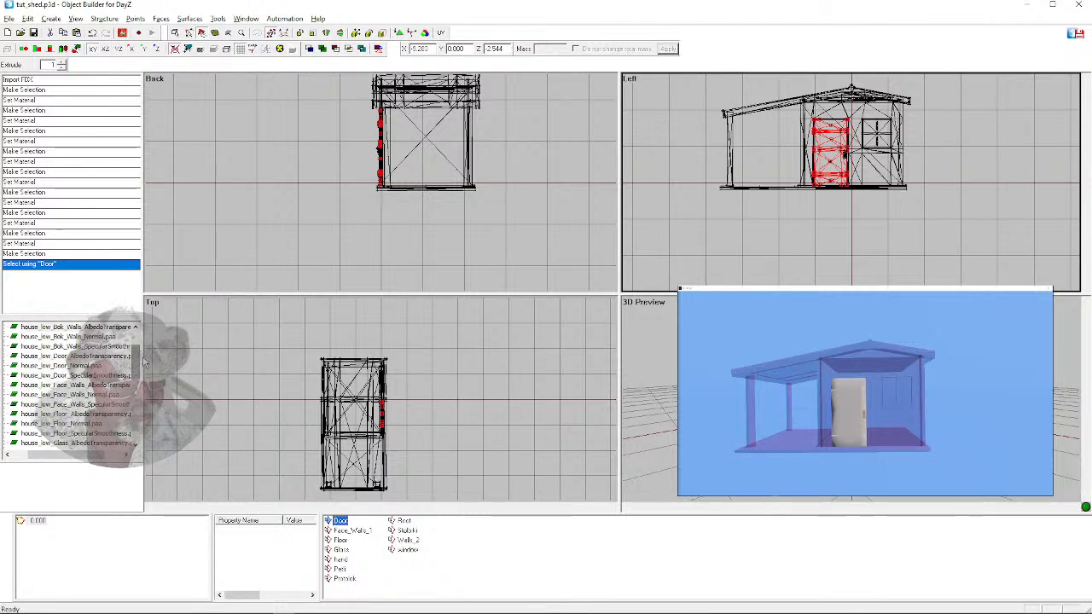
right_click(93, 363)
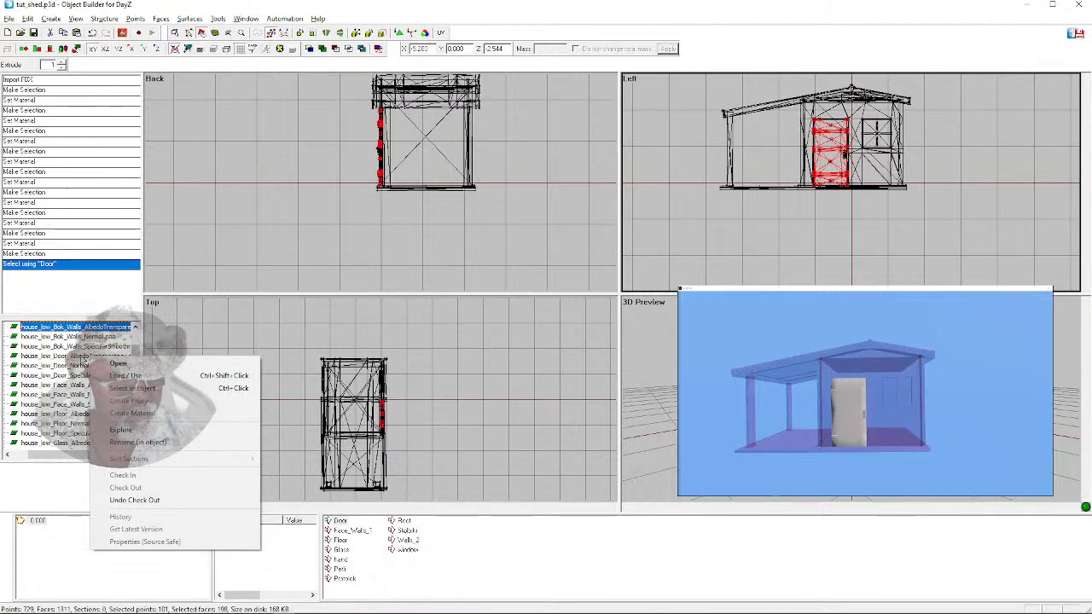
left_click(84, 356)
right_click(83, 357)
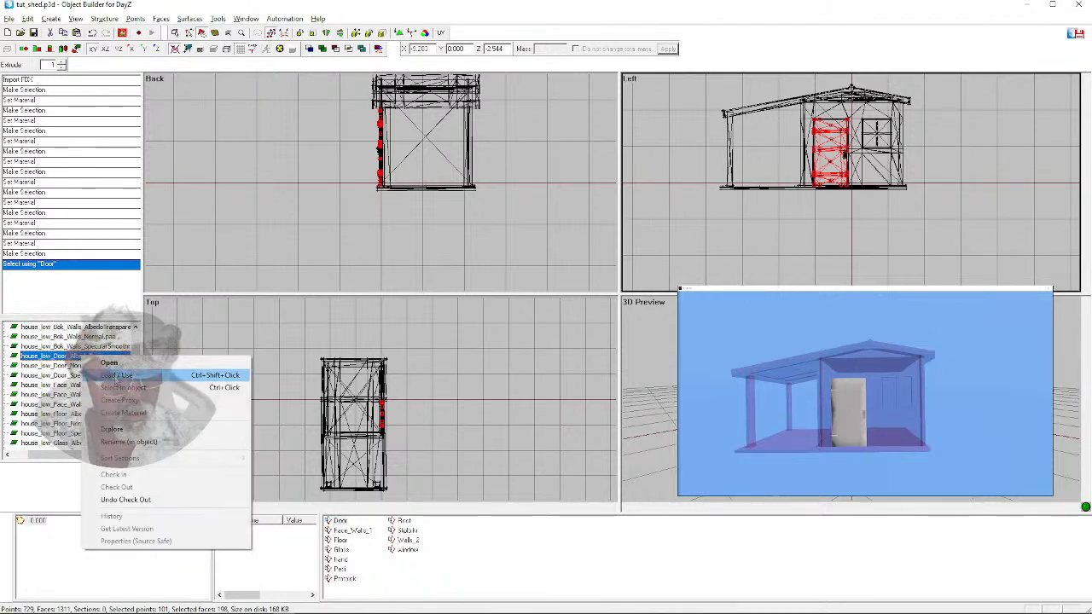
left_click(119, 375)
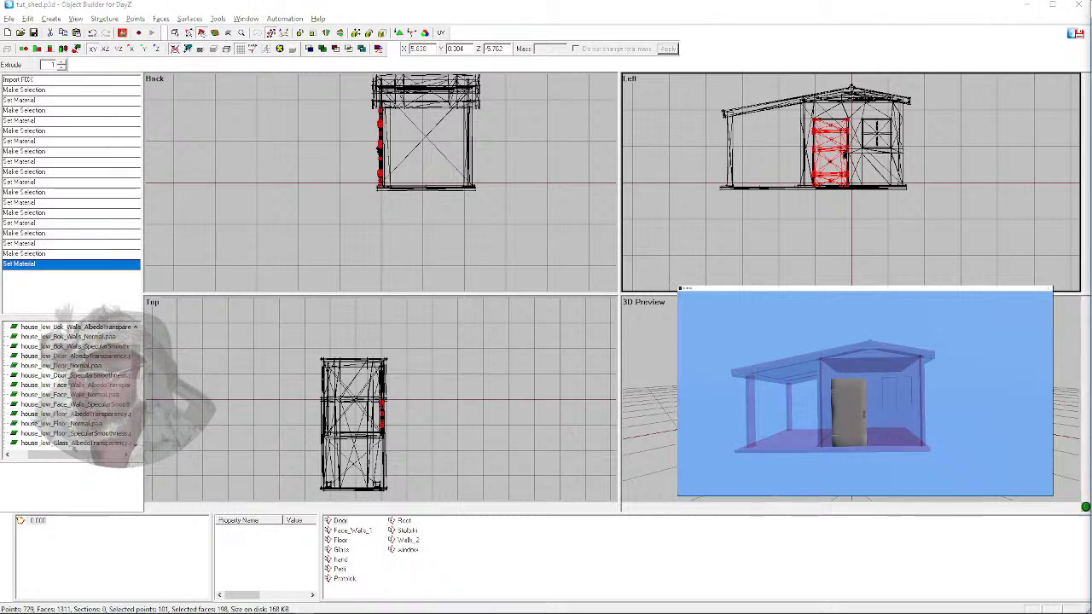
left_click_drag(879, 400, 865, 400)
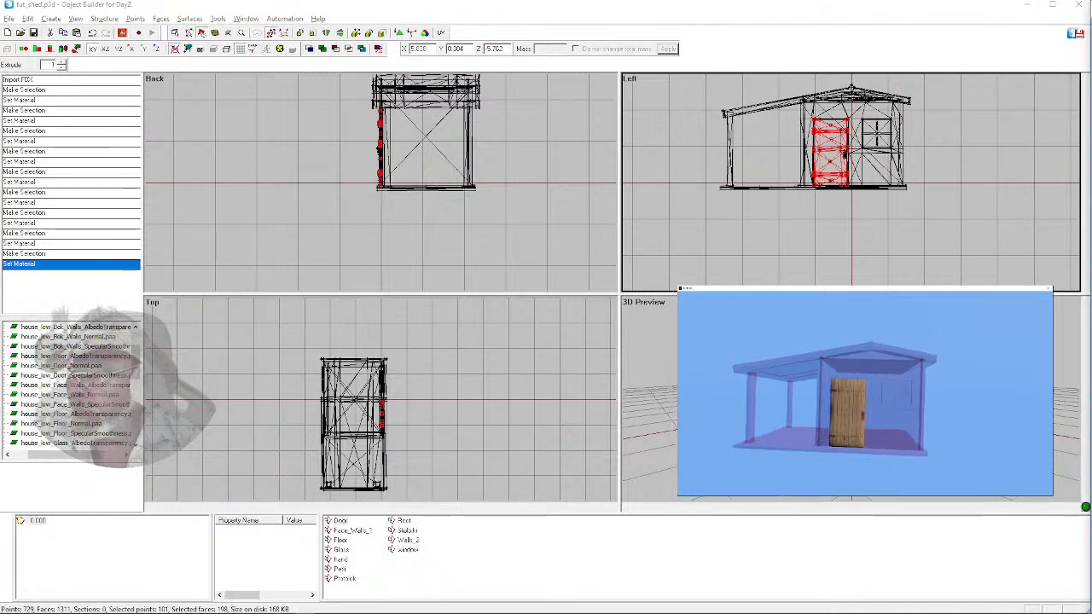
Select the window named selection and view house_low_Stolbiki_SpecularSmoothness.paa in Texture Viewer
left_click(401, 551)
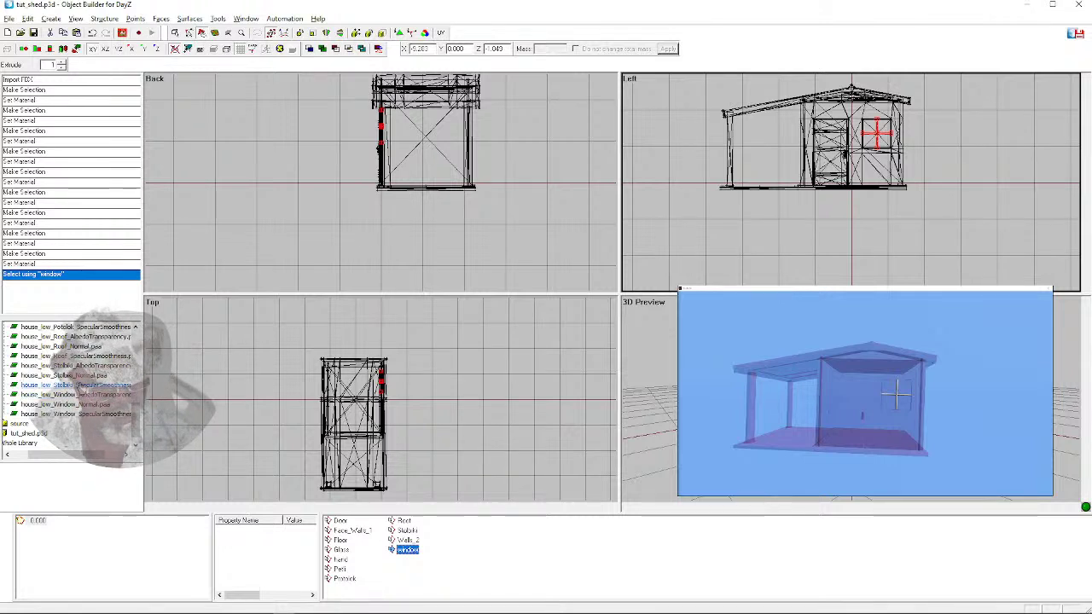
right_click(79, 386)
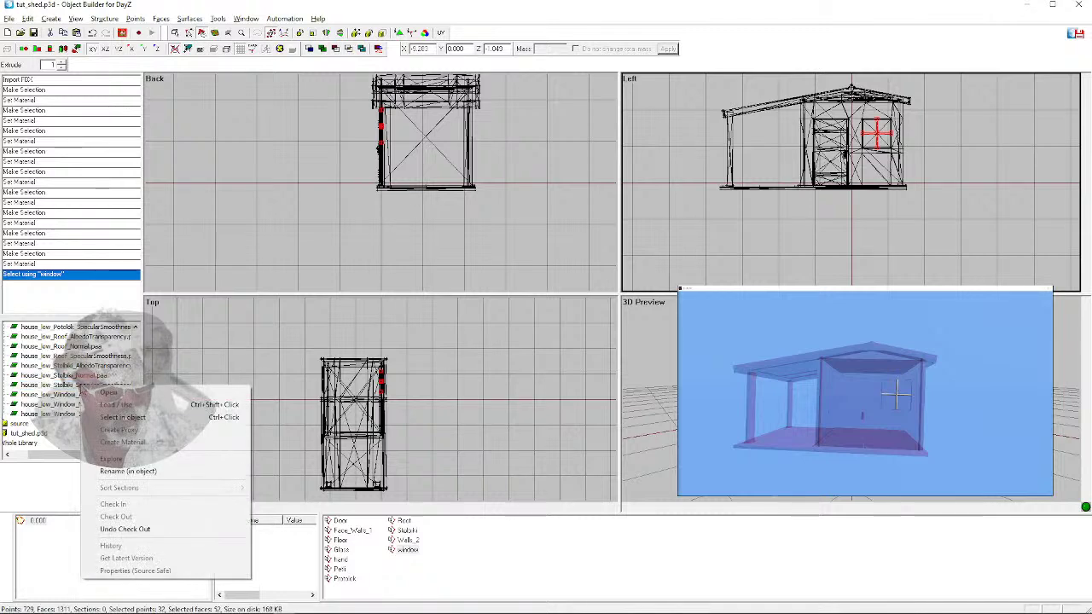
right_click(79, 387)
left_click(104, 394)
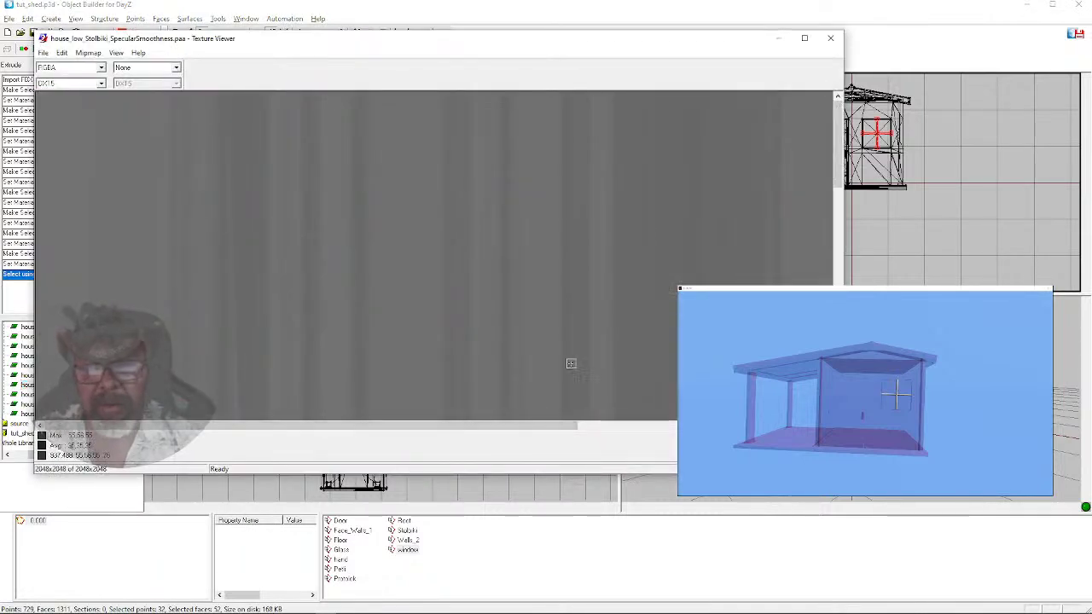
left_click(831, 37)
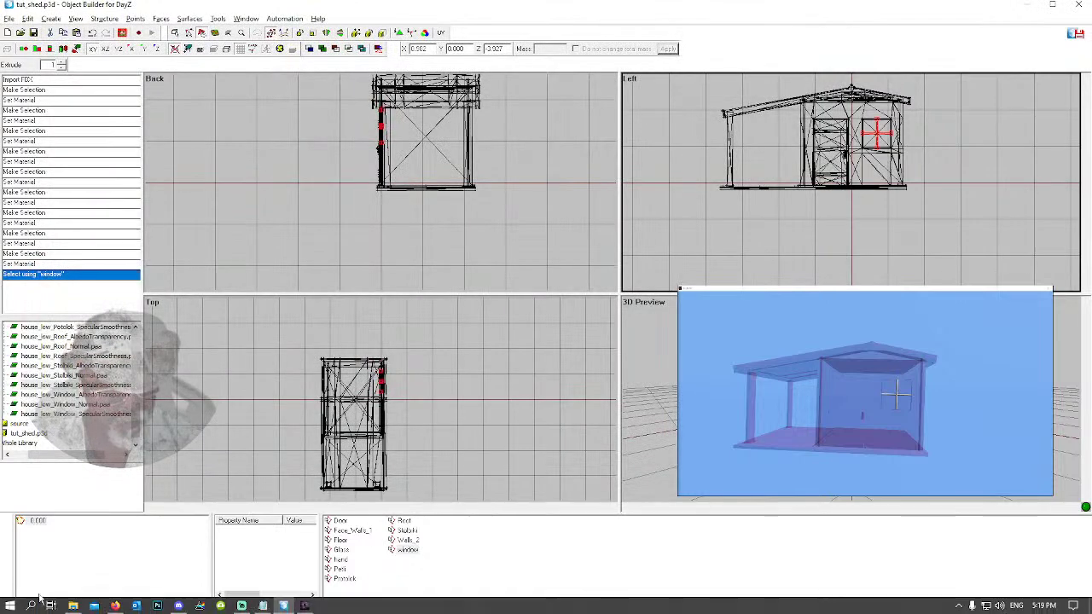
Check the window on the Little Shed Sketchfab page in Firefox and apply house_low_Window_AlbedoTransparency.paa to the selected window frame
left_click(115, 606)
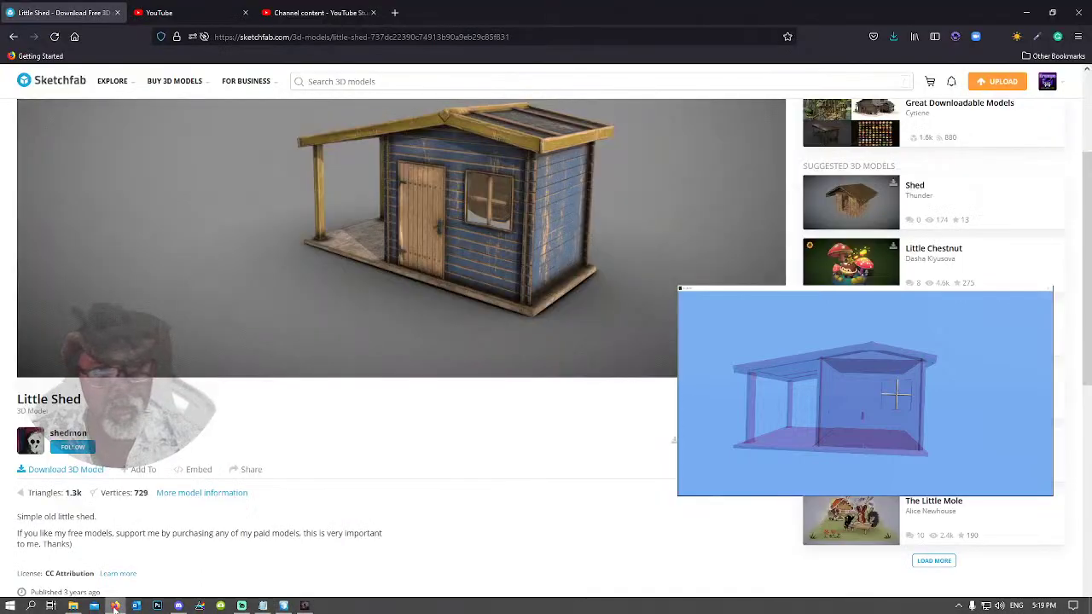
left_click(115, 606)
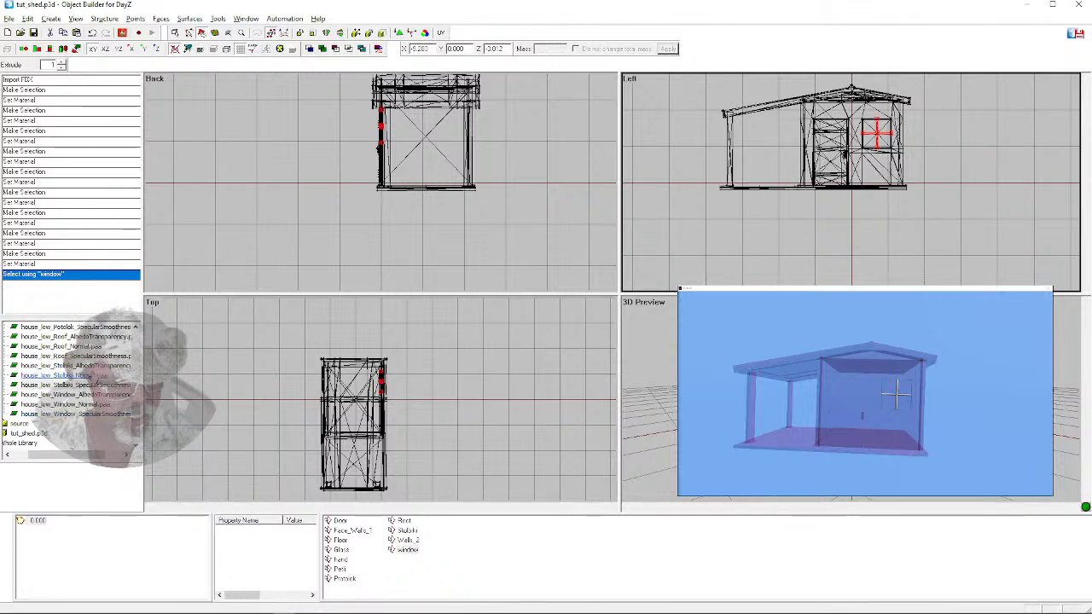
right_click(92, 394)
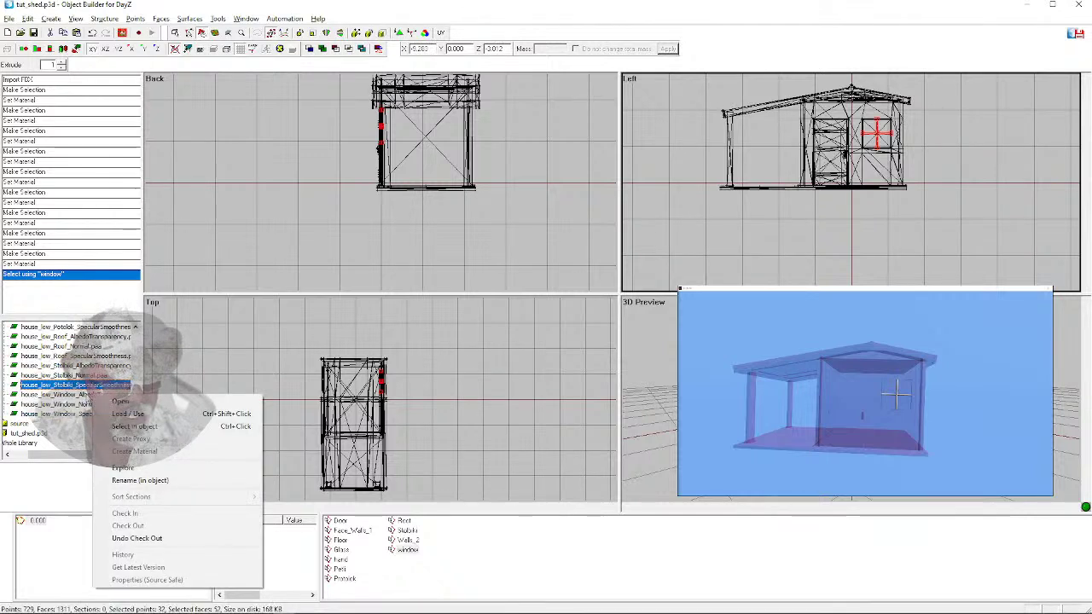
left_click(88, 395)
right_click(87, 395)
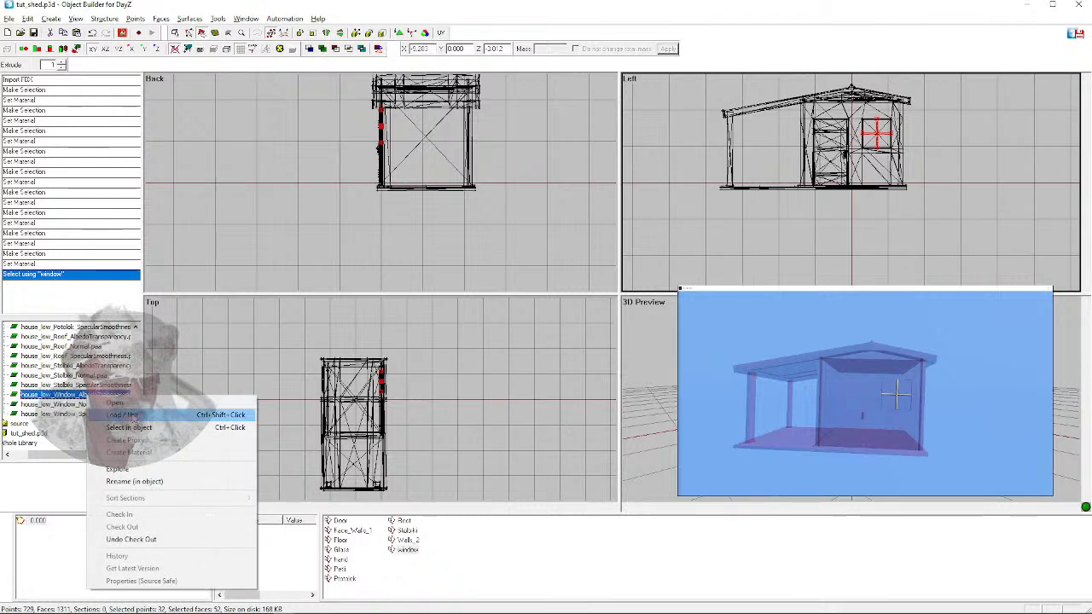
left_click(136, 415)
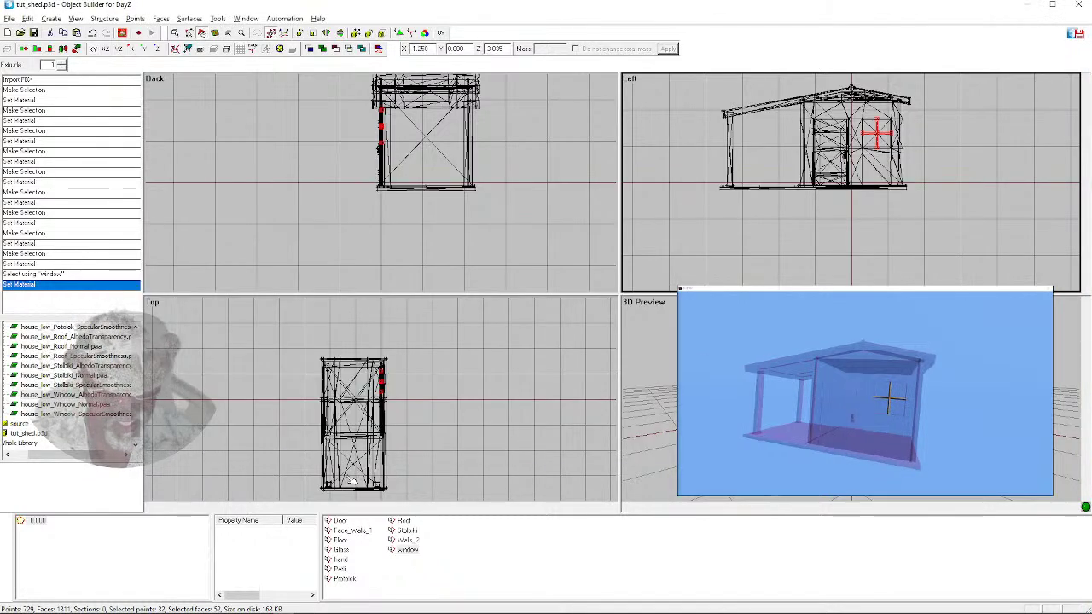
Select the Glass named selection, apply house_low_Glass_AlbedoTransparency.paa to it, and clear the selection
left_click(341, 550)
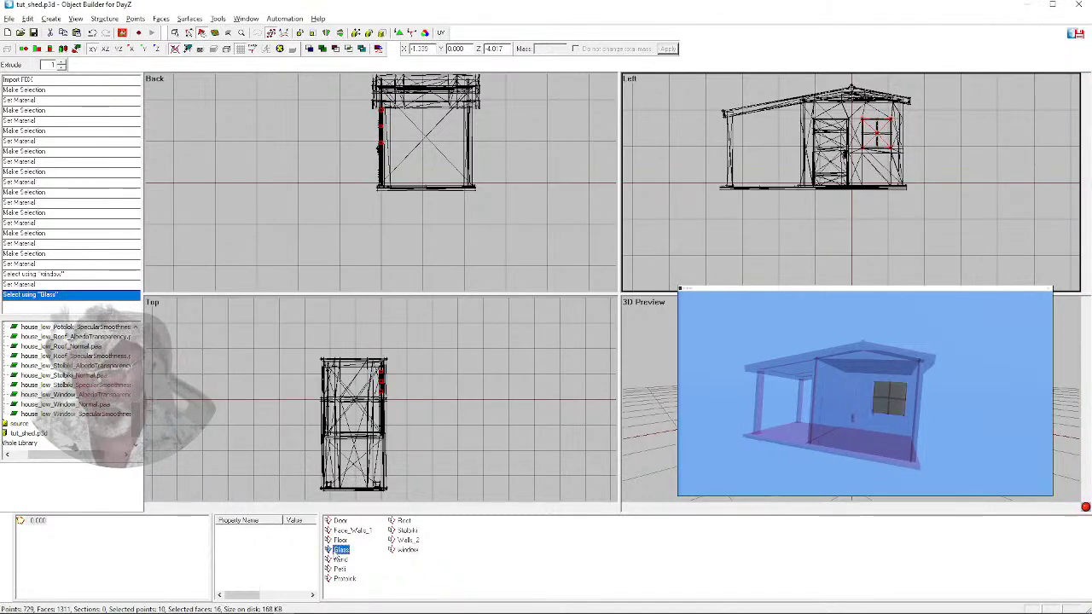
left_click_drag(137, 424, 138, 413)
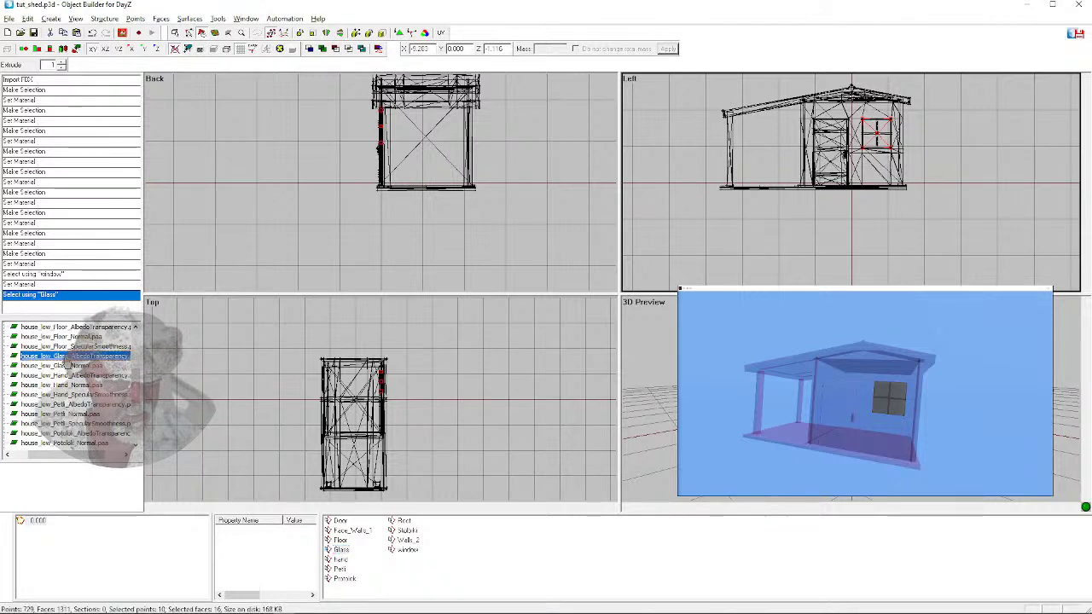
right_click(67, 358)
left_click(101, 377)
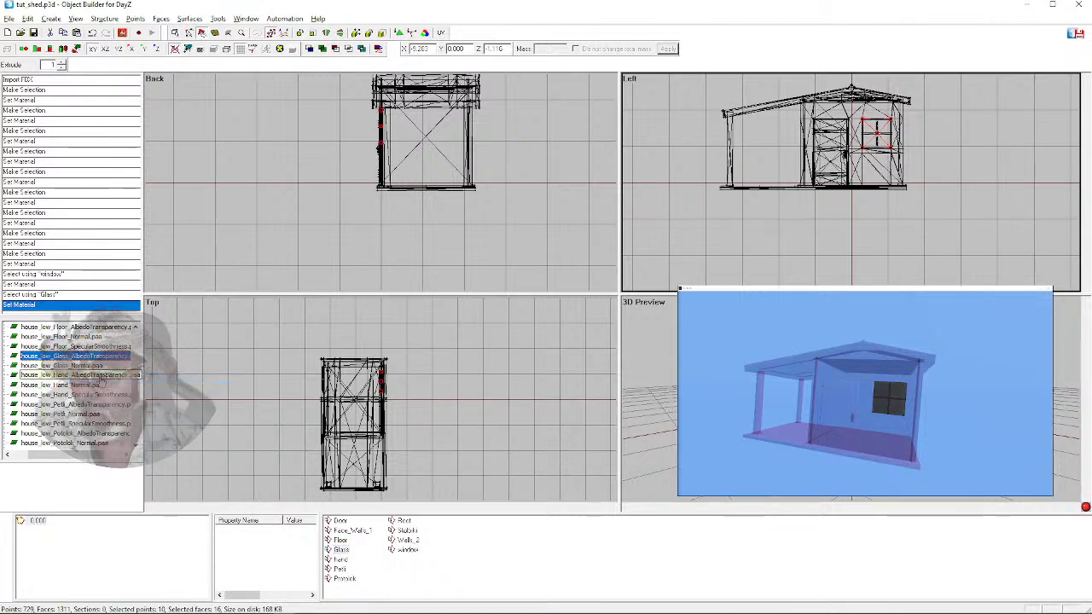
left_click(452, 373)
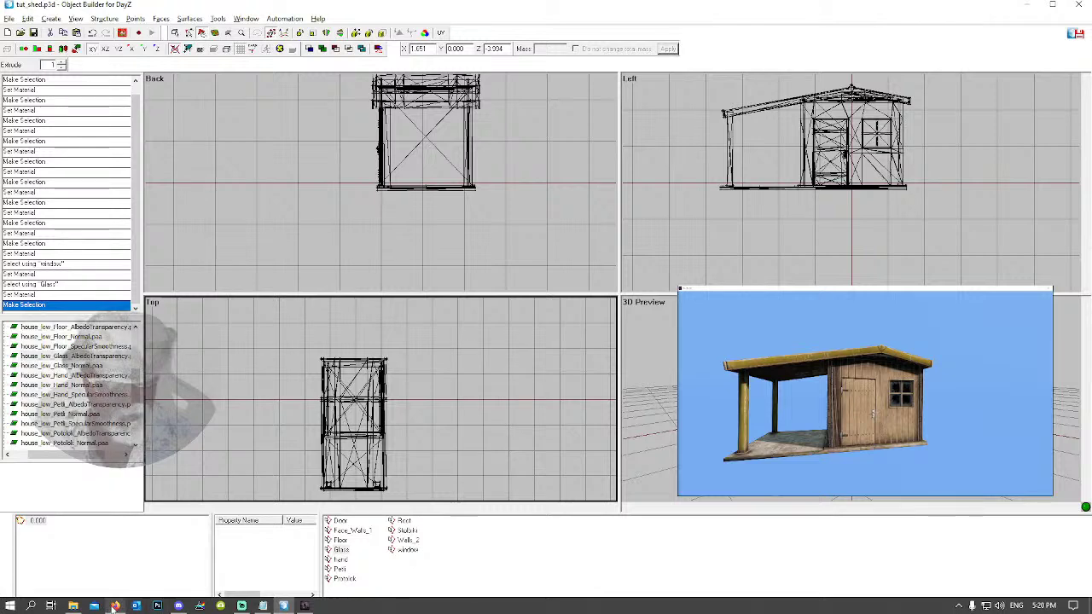
Compare the textured shed with the Little Shed Sketchfab page in Firefox, then return to Object Builder and save tut_shed.p3d
left_click(115, 606)
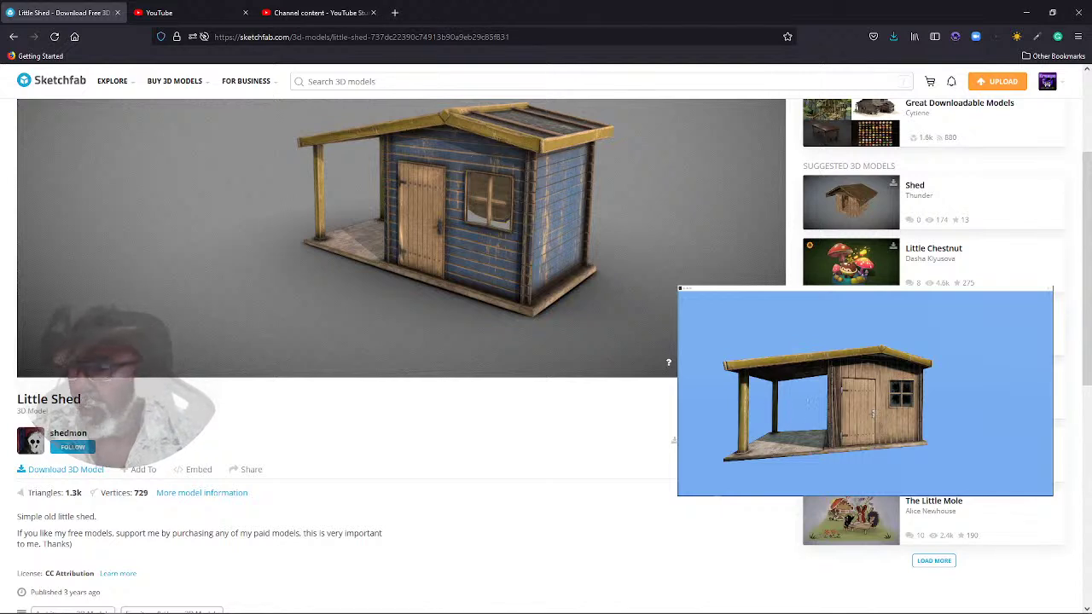
left_click(1027, 12)
left_click(674, 218)
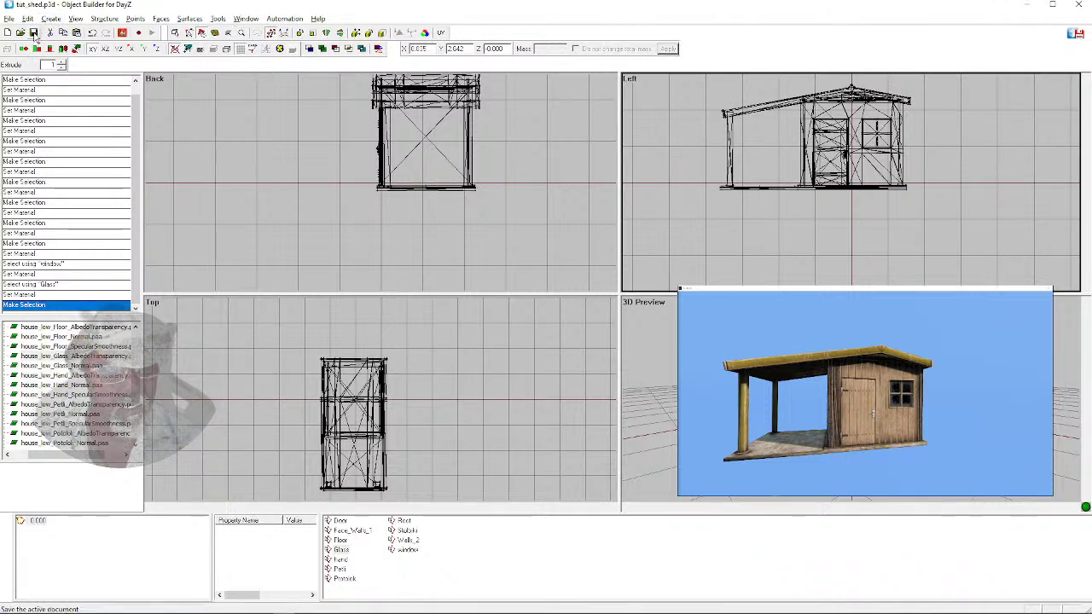
left_click(33, 33)
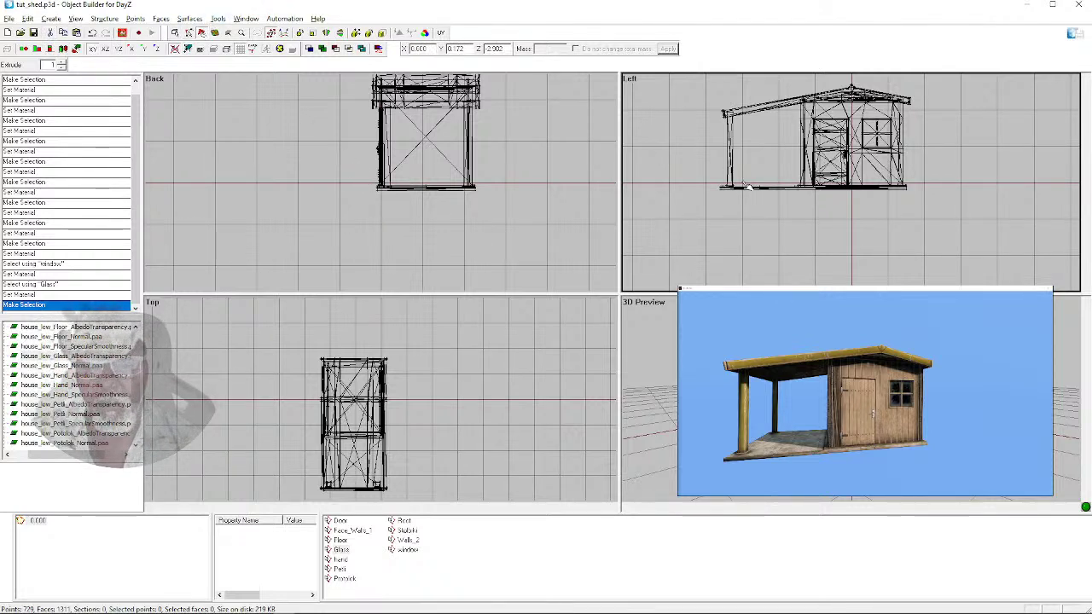
Select the front wall around the door and window, apply house_low_Bok_Walls_AlbedoTransparency.paa, and check it in the 3D preview
left_click(839, 115)
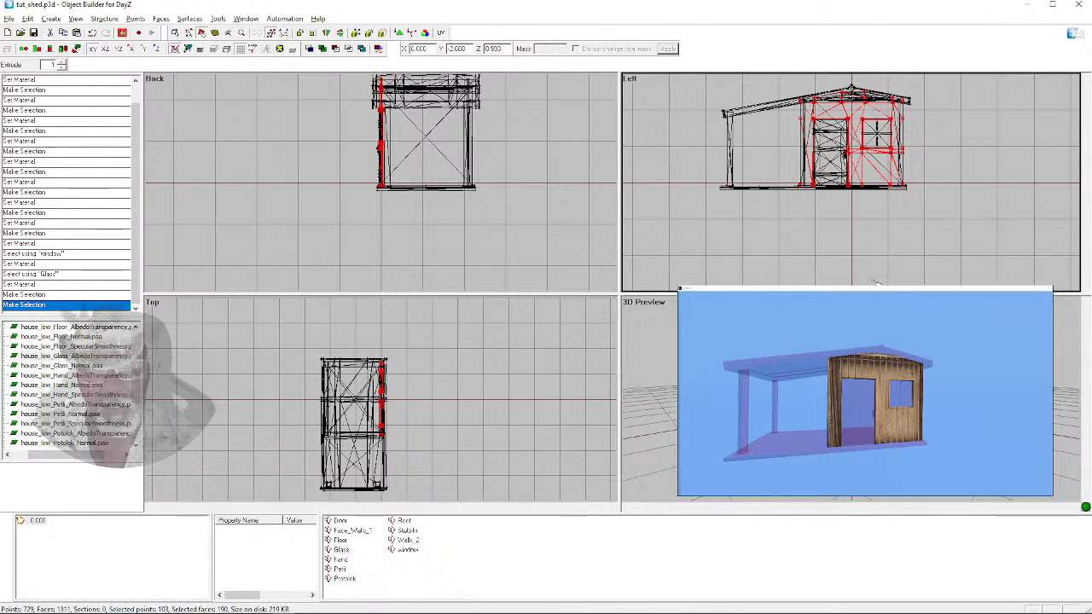
scroll(136, 358, "up", 2)
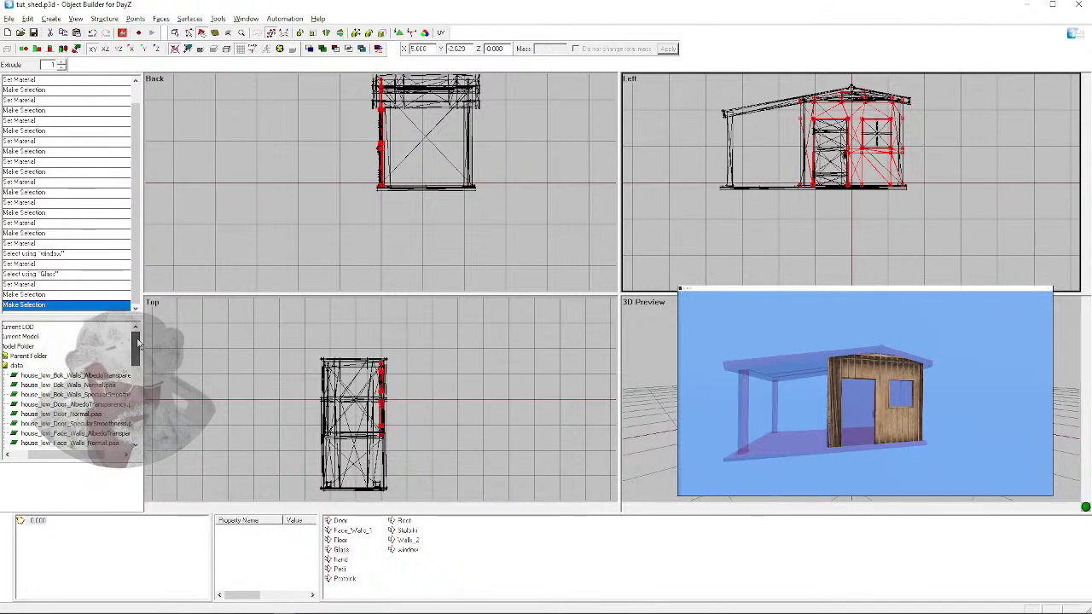
right_click(73, 382)
left_click(120, 394)
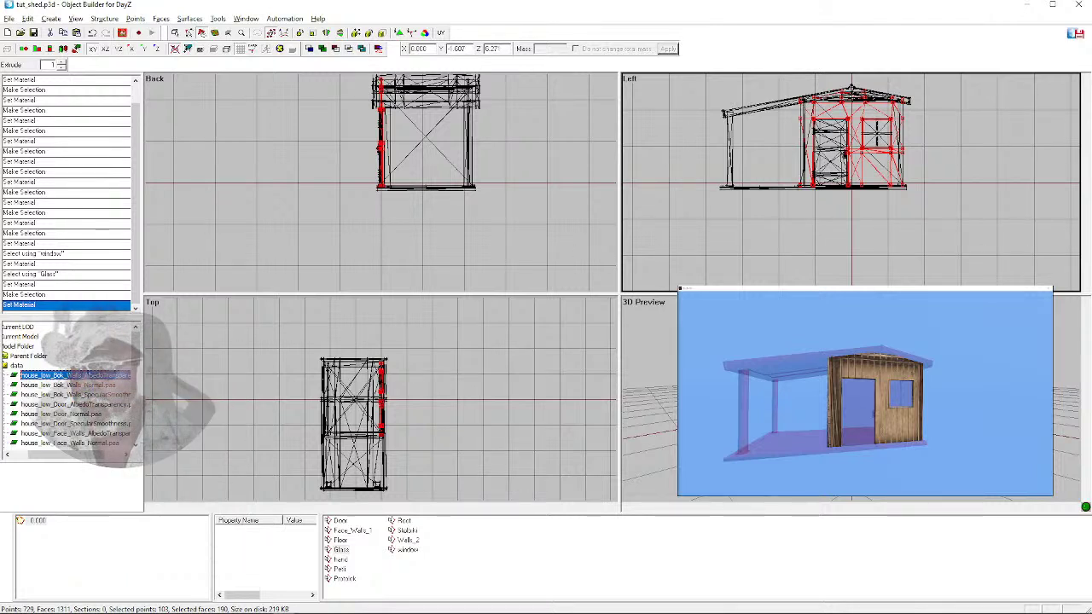
left_click(1034, 202)
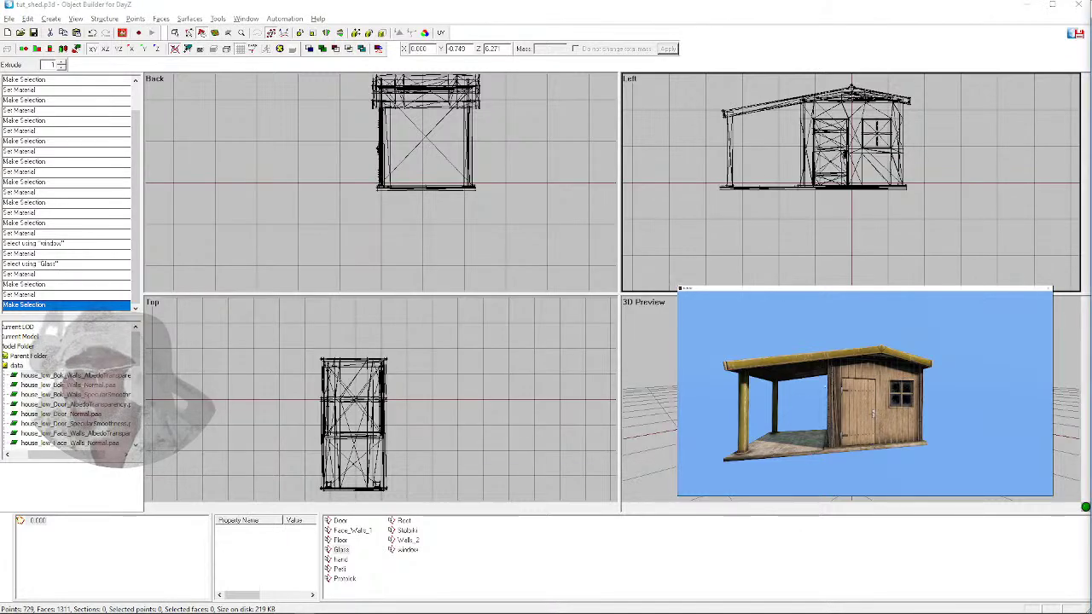
left_click_drag(865, 394, 780, 395)
key("alt+Tab")
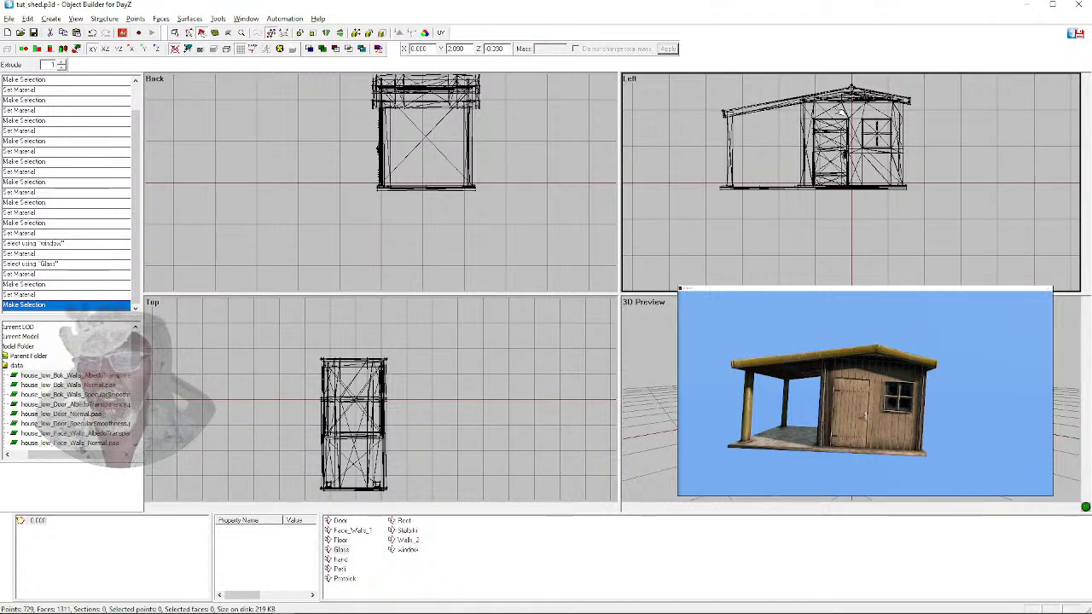
Reselect the front wall and project its UVs in the UV Editor, filtered by the main texture house_low_Bok_Walls_AlbedoTransparency.paa
left_click(849, 112)
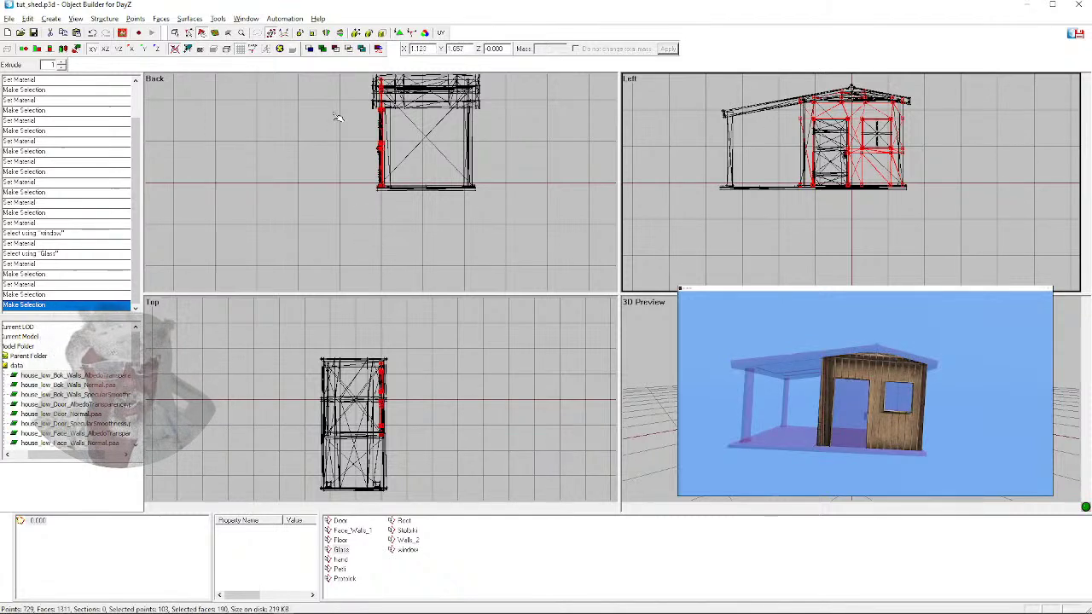
left_click(442, 33)
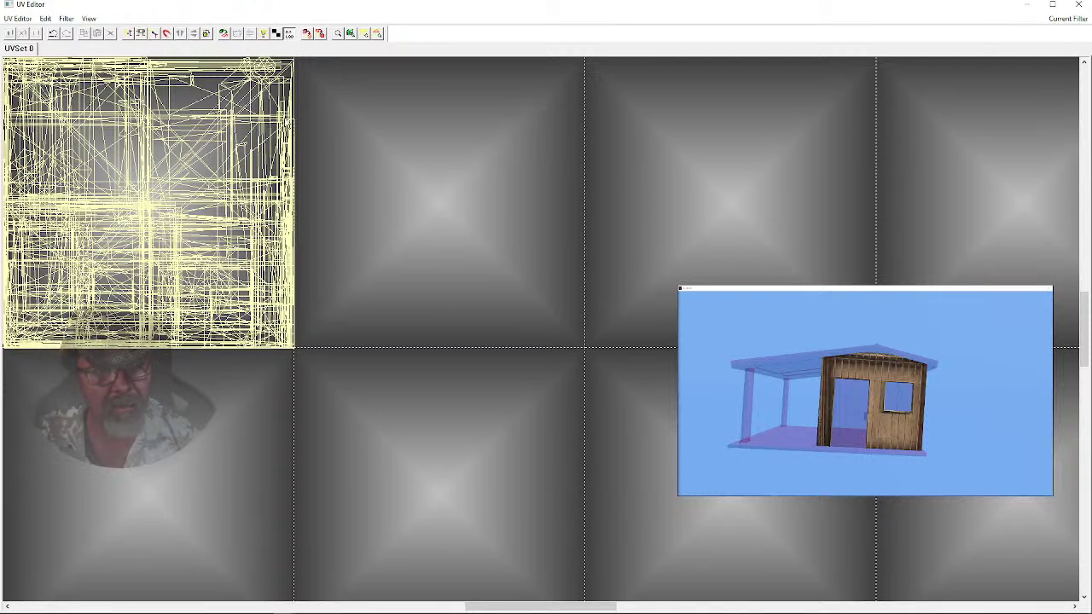
left_click(67, 19)
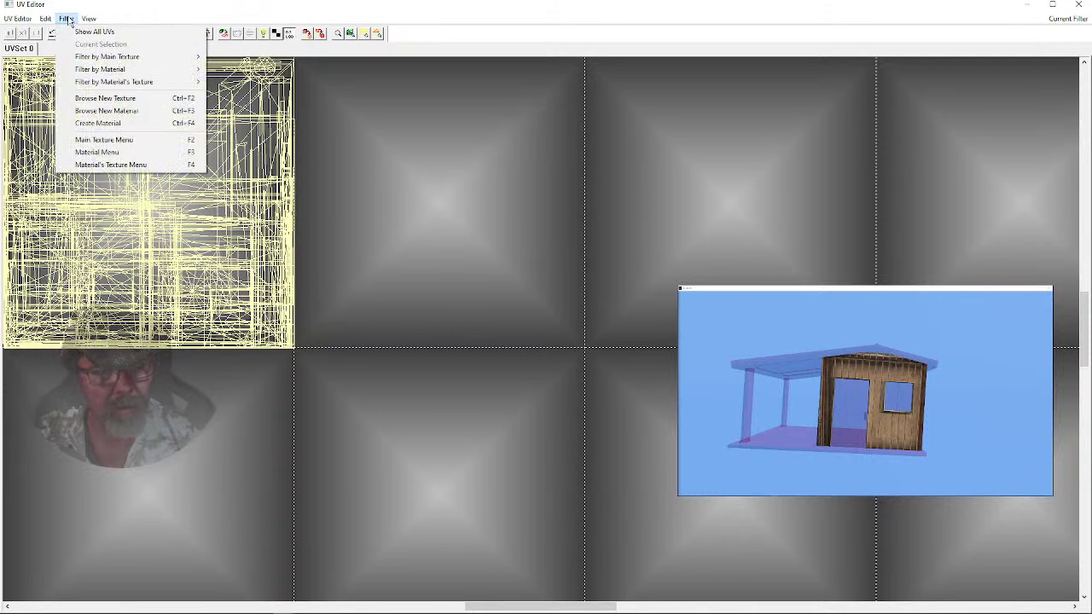
mouse_move(120, 58)
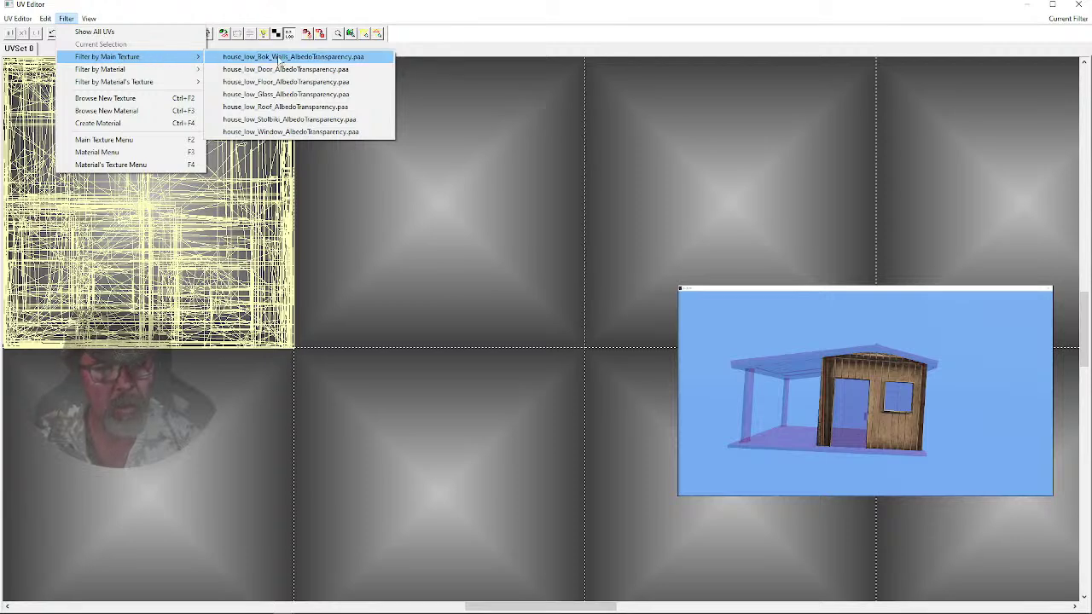
left_click(245, 58)
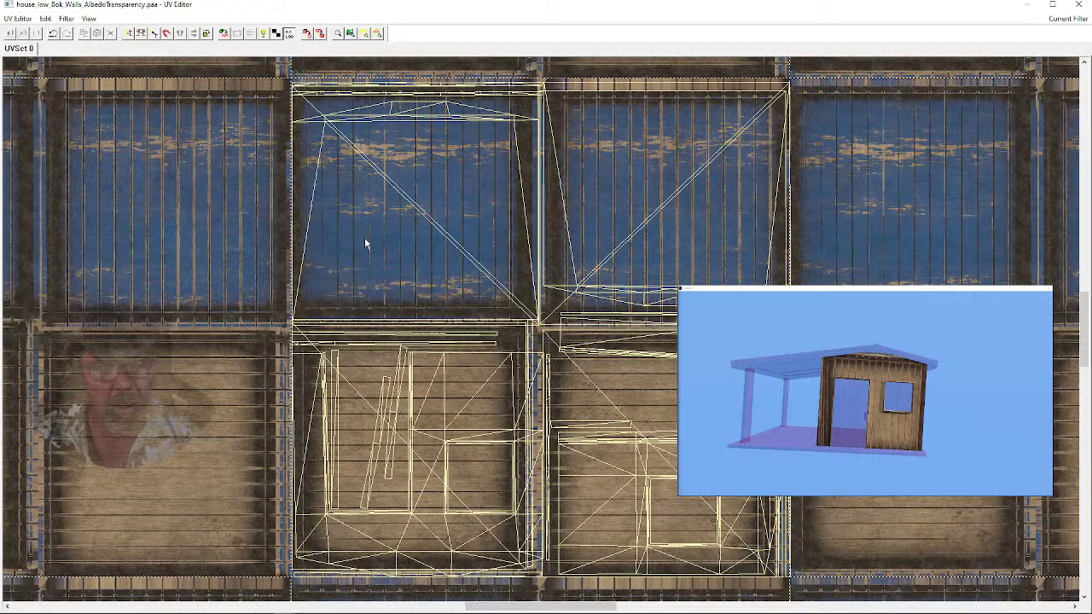
left_click(225, 34)
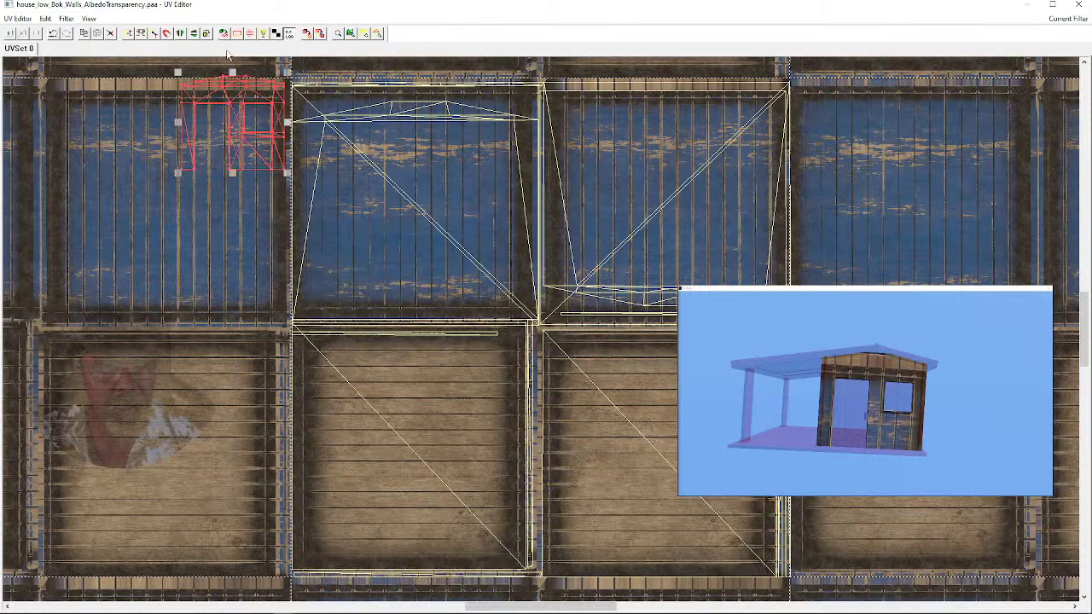
Move the front wall's projected UVs onto the blue plank area of the texture and stretch them to fill it
left_click_drag(233, 155, 169, 154)
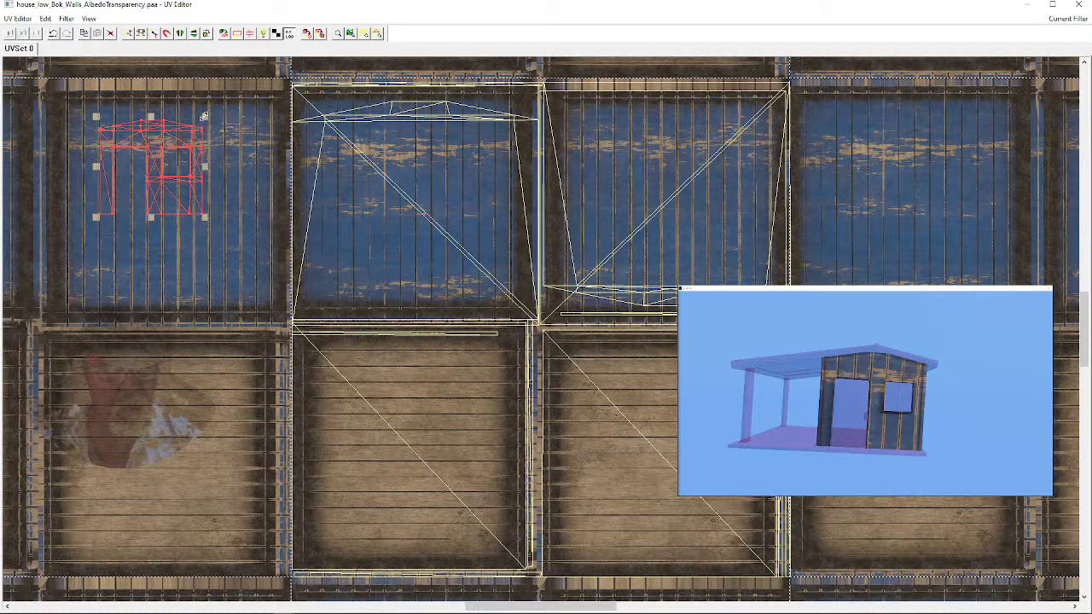
left_click_drag(204, 116, 268, 97)
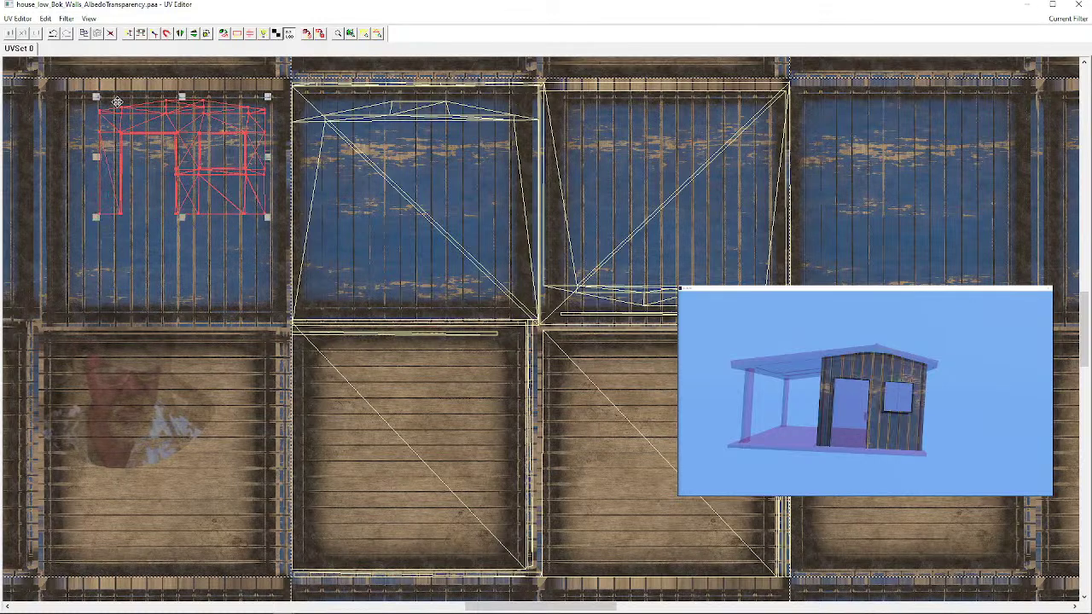
left_click_drag(96, 157, 67, 157)
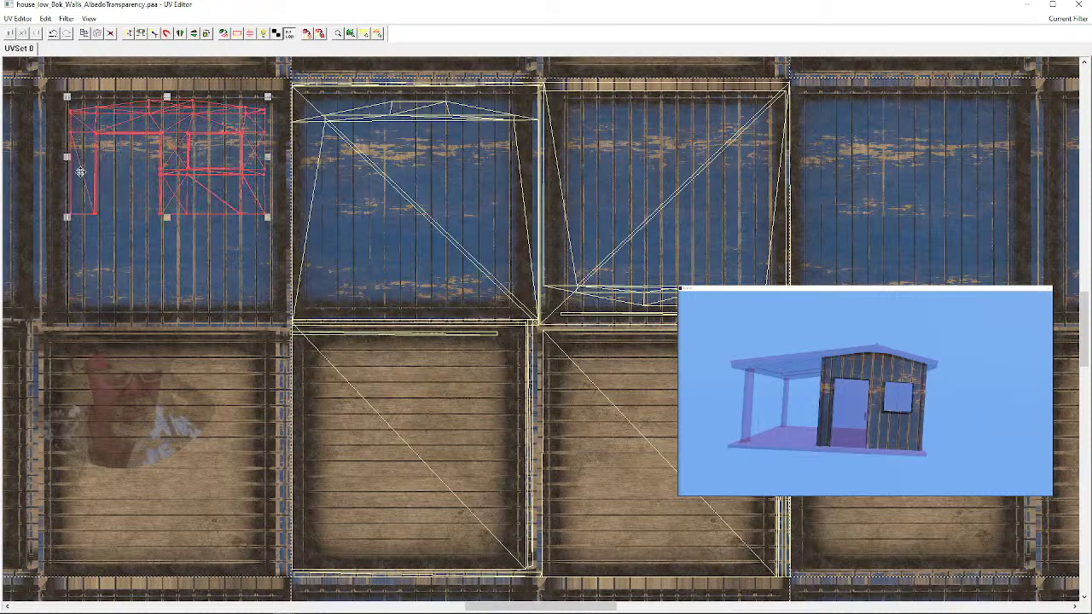
left_click_drag(167, 219, 166, 316)
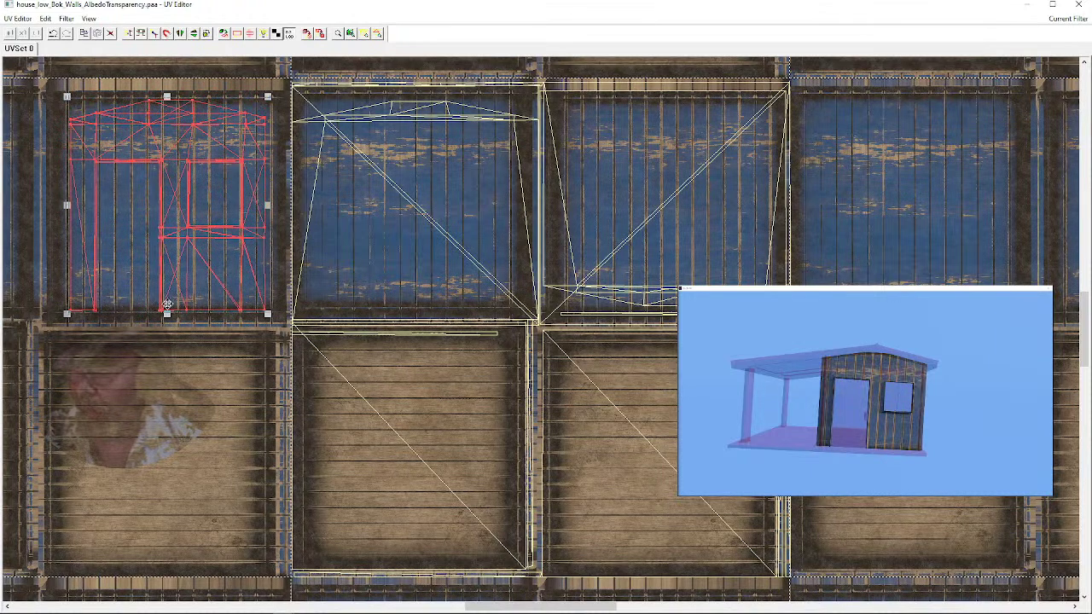
Fine-tune the top and side edges of the front wall's UVs to the blue plank area and close the UV Editor
left_click_drag(168, 94, 168, 90)
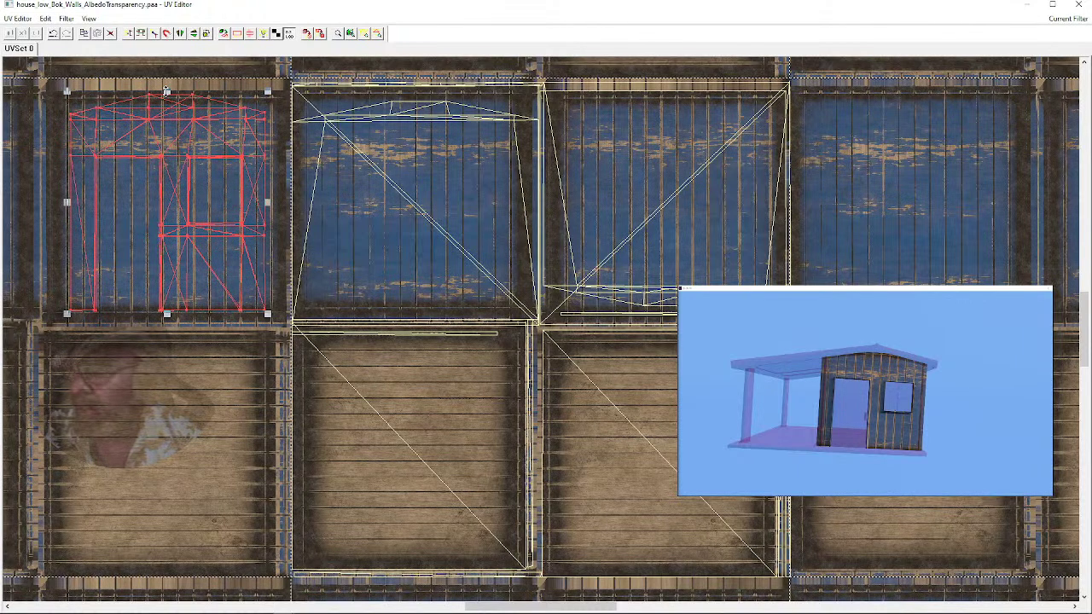
left_click_drag(166, 91, 166, 95)
left_click_drag(65, 205, 61, 205)
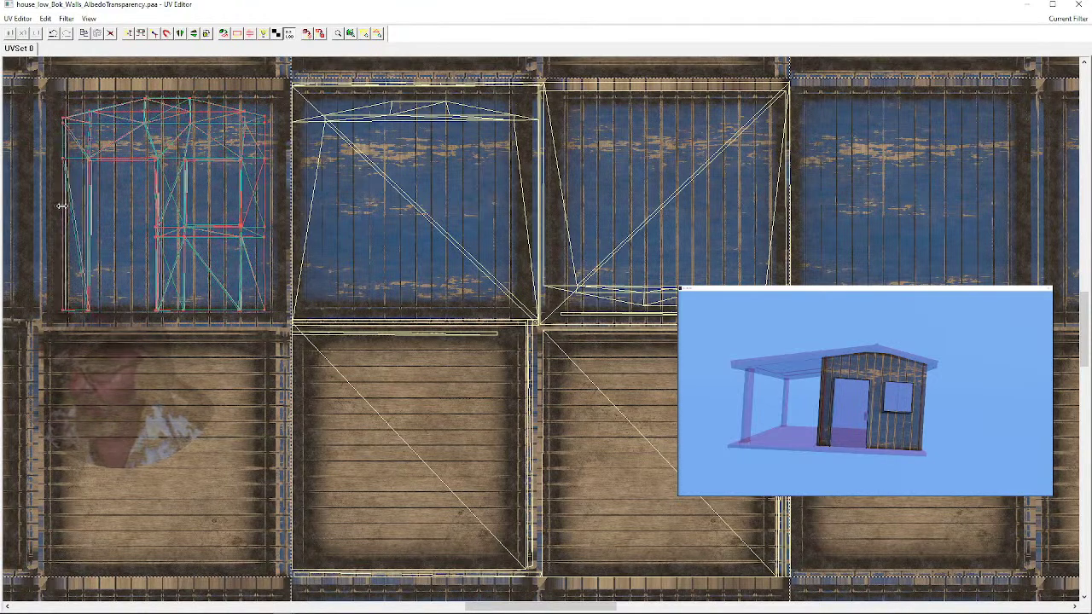
left_click_drag(269, 204, 277, 204)
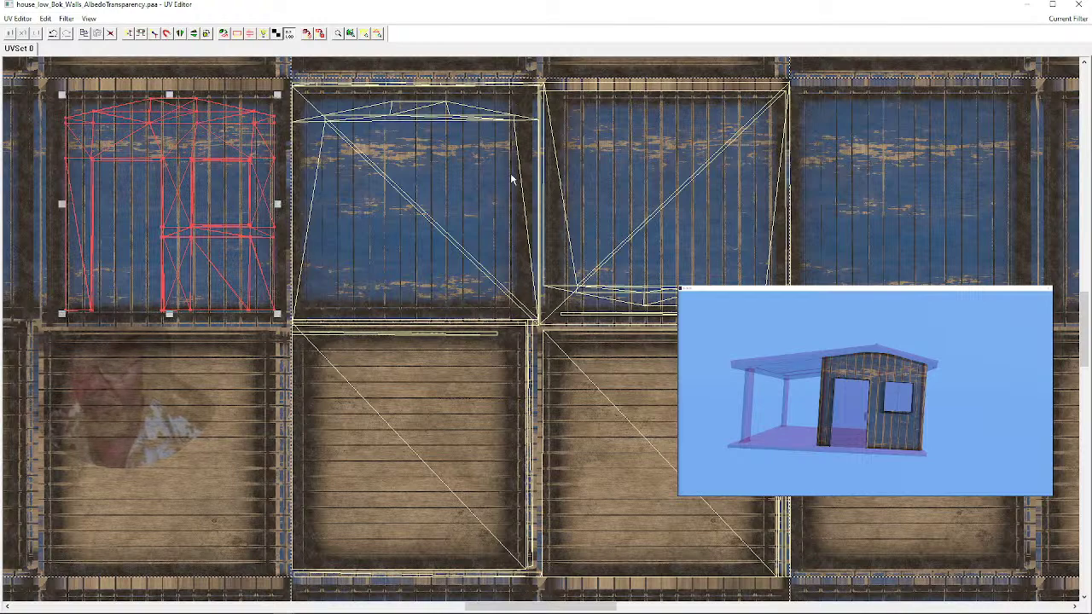
left_click(1082, 6)
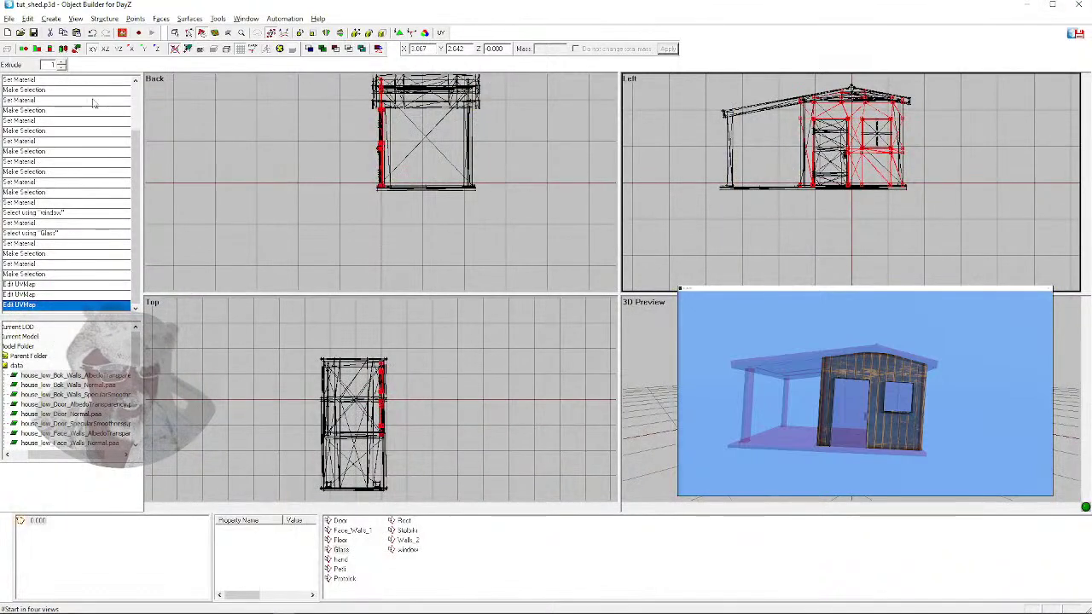
Select the shed's ceiling through its Protolok named selection, apply house_low_Potolok_AlbedoTransparency.paa, and check it in the 3D preview
left_click(174, 34)
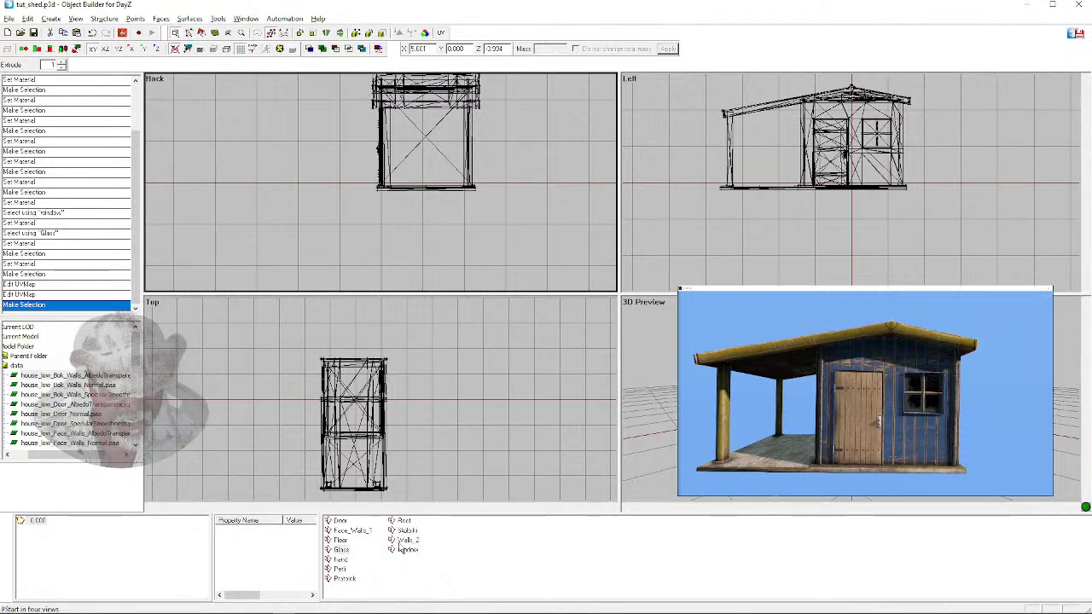
left_click(343, 579)
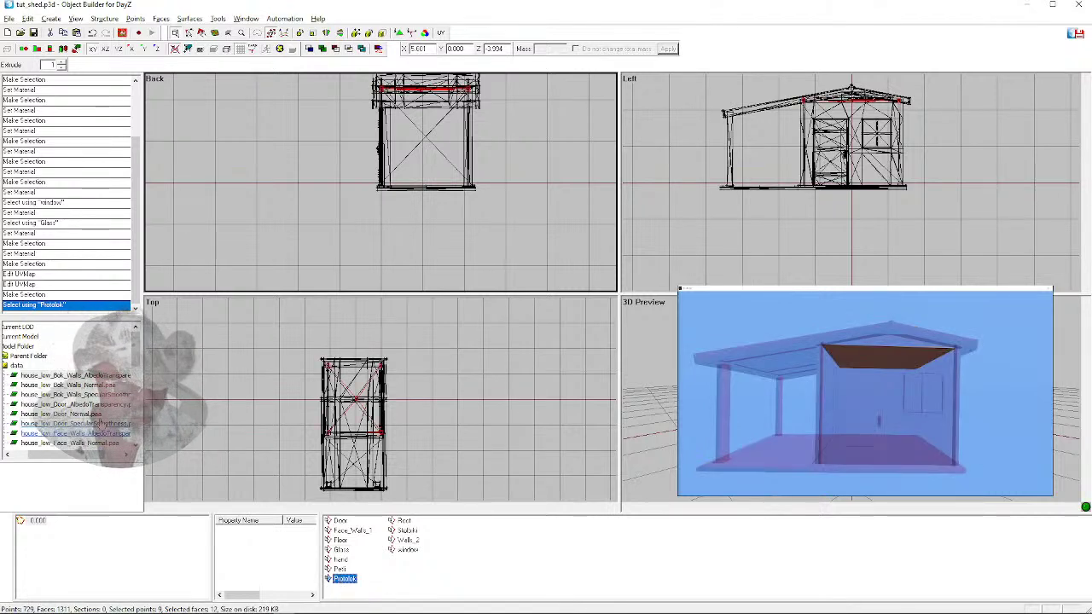
scroll(136, 382, "down", 4)
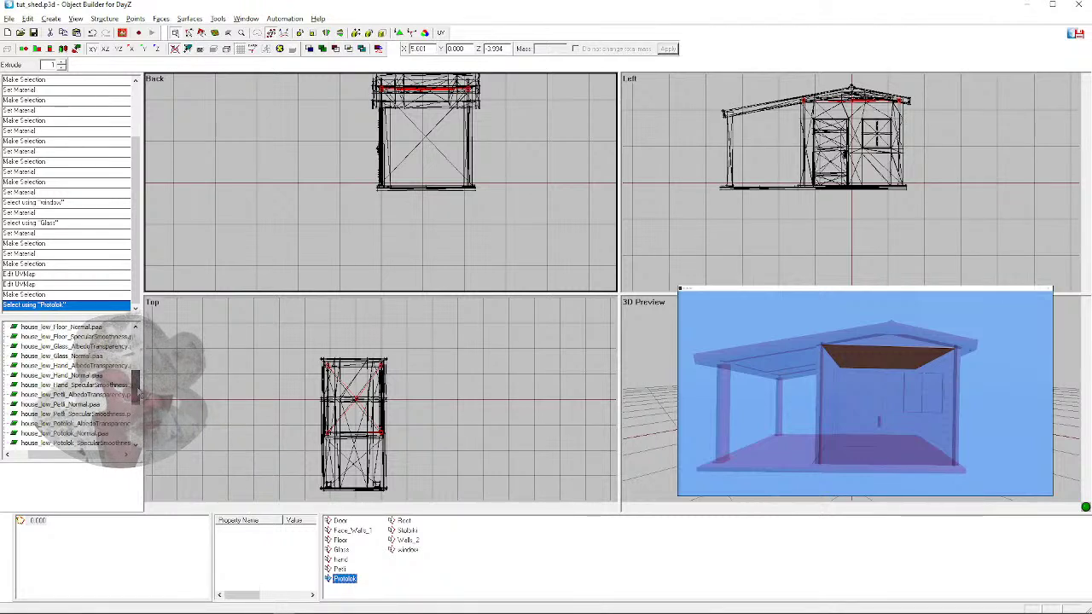
right_click(92, 424)
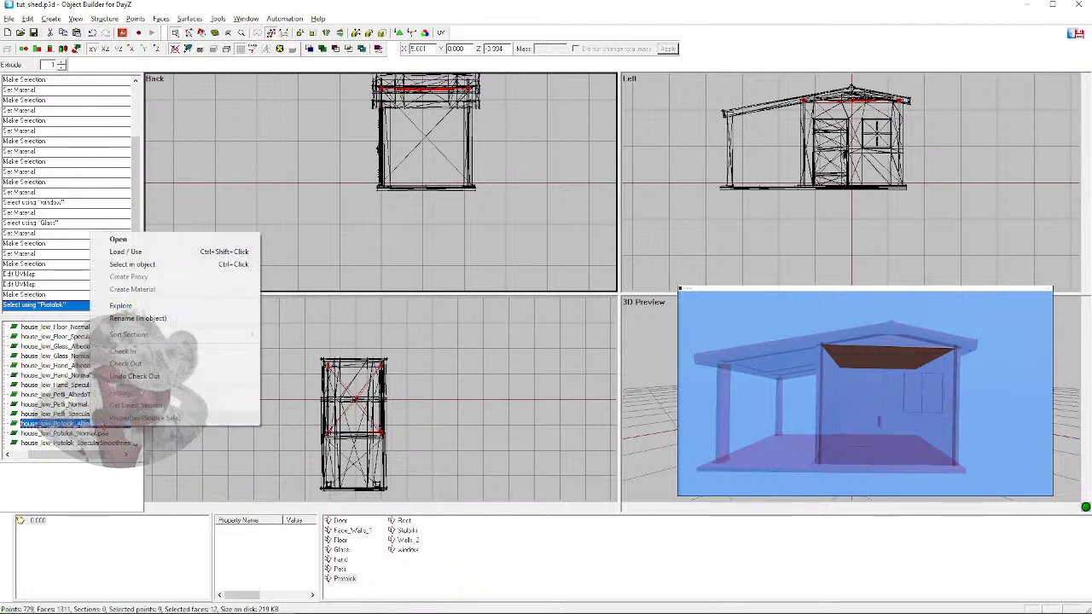
left_click(140, 254)
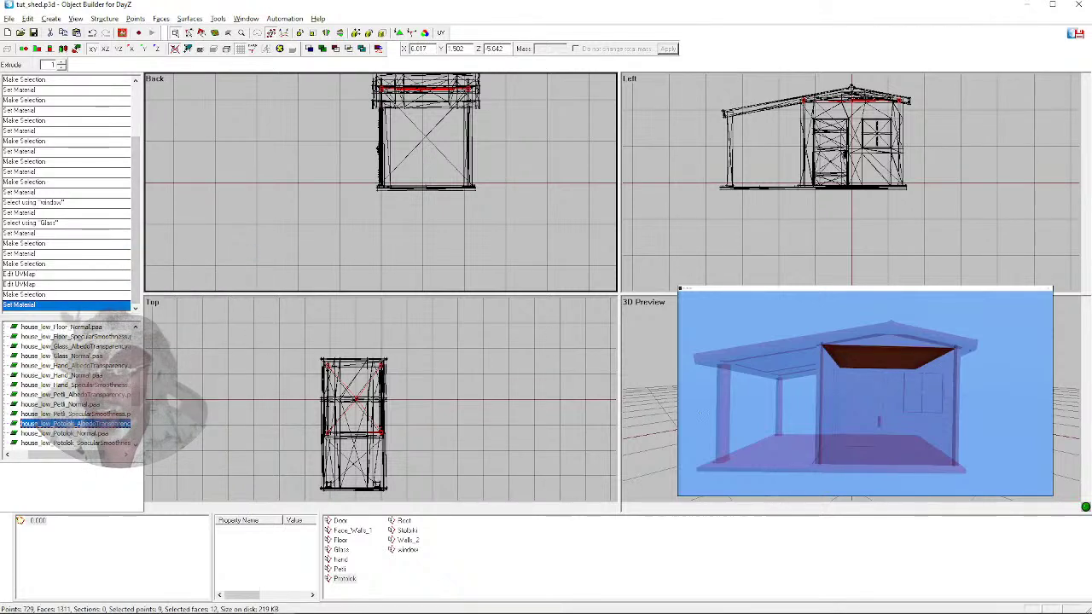
left_click(1024, 367)
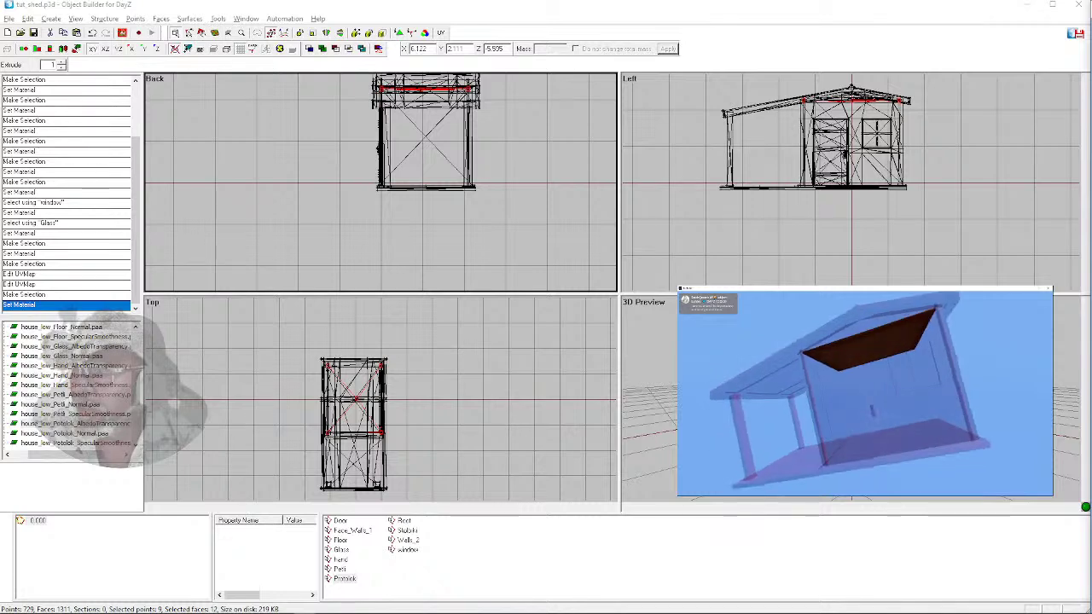
left_click_drag(934, 388, 797, 398)
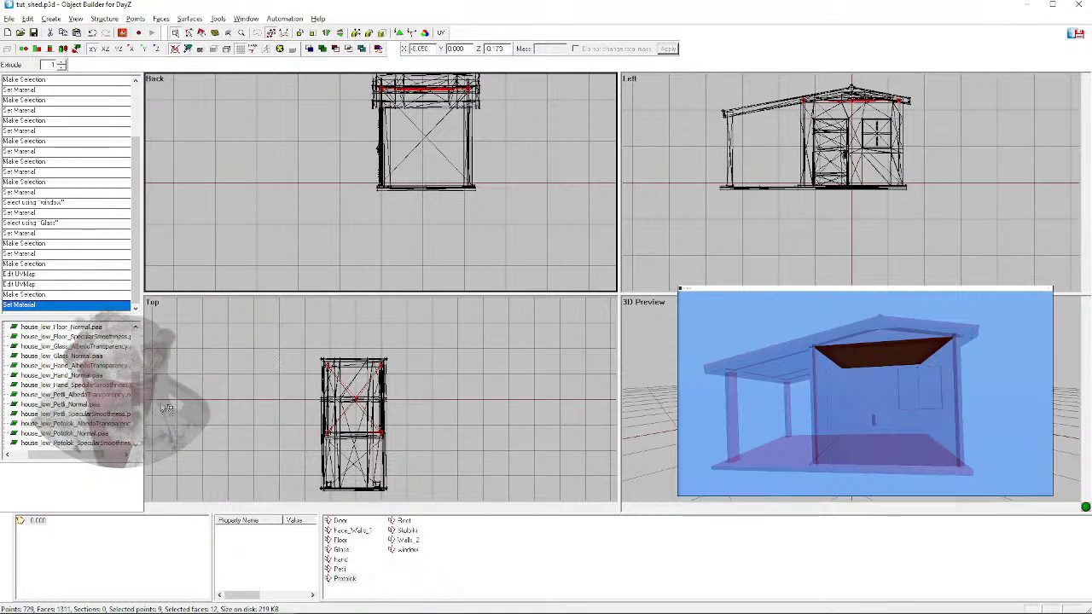
left_click(438, 452)
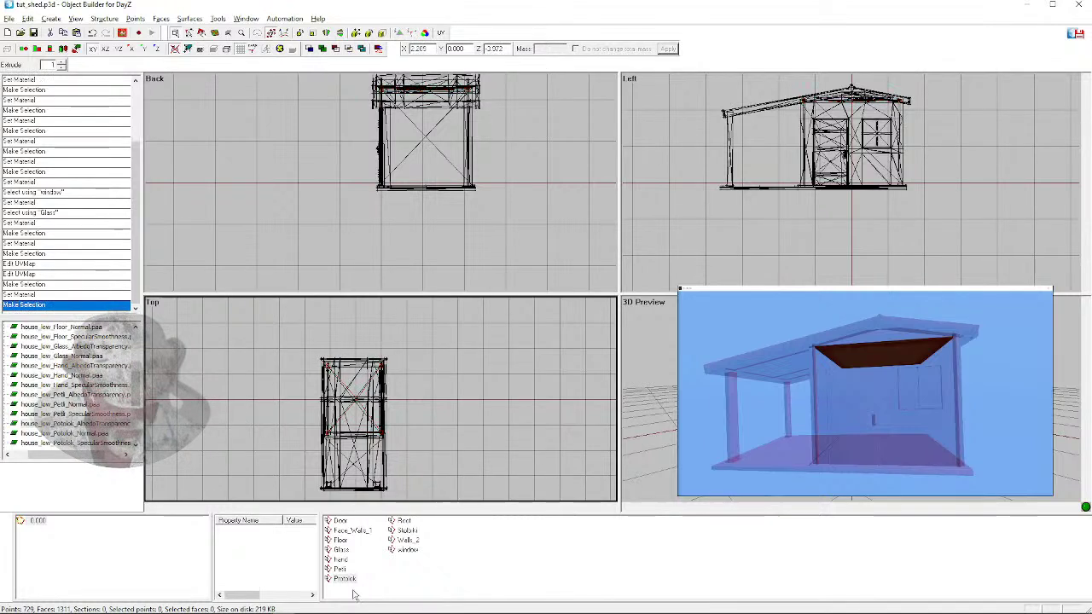
left_click(343, 579)
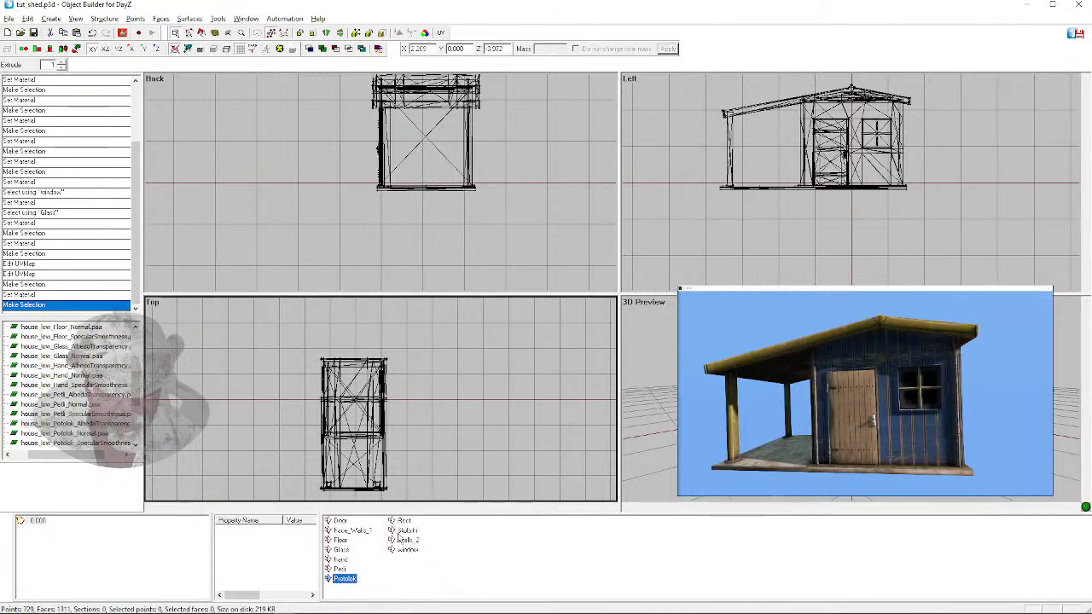
Apply house_low_Hand_AlbedoTransparency.paa to the door handle through its hand named selection, and inspect the door up close in the 3D preview
left_click(340, 560)
scroll(911, 267, "up", 4)
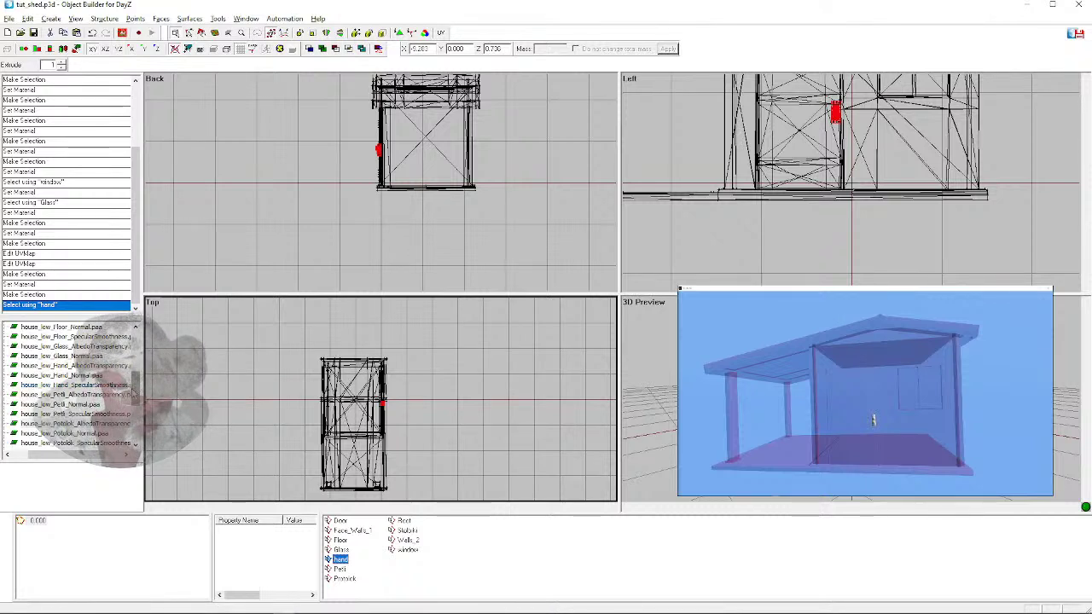
right_click(88, 367)
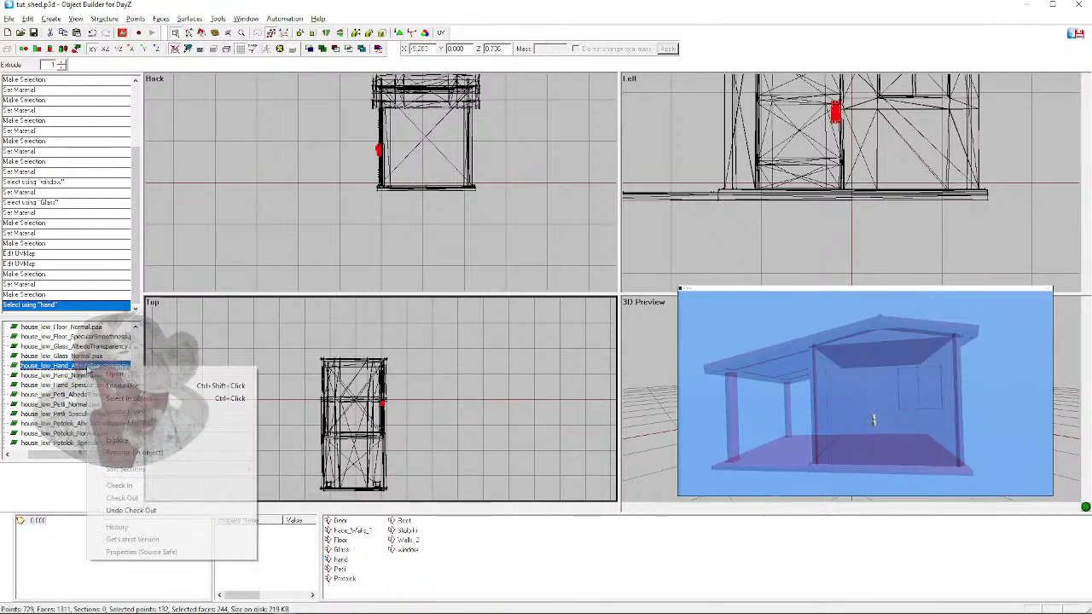
left_click(226, 383)
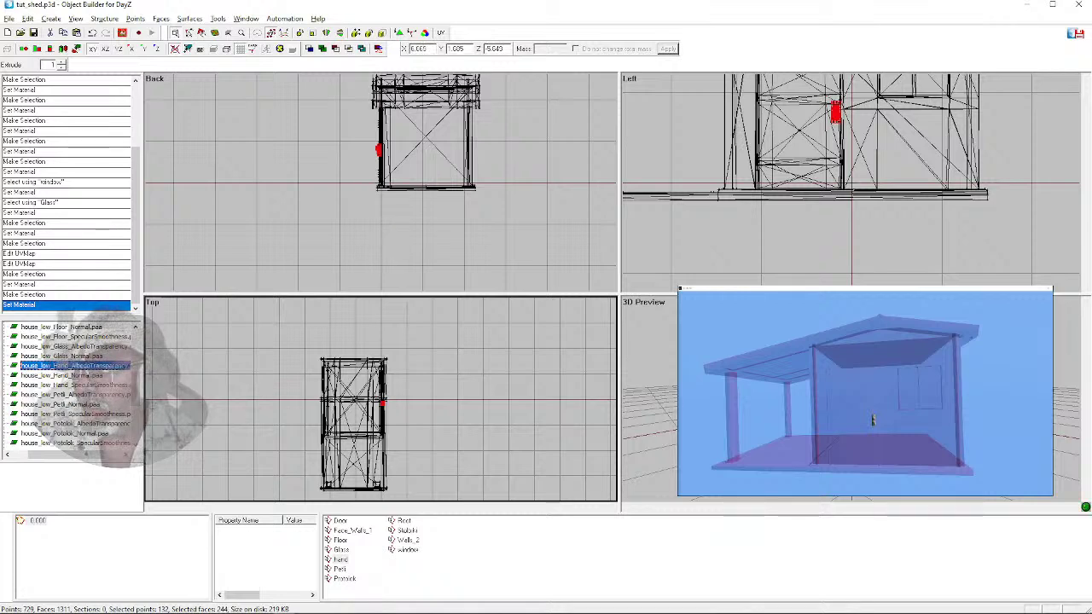
key("alt+Tab")
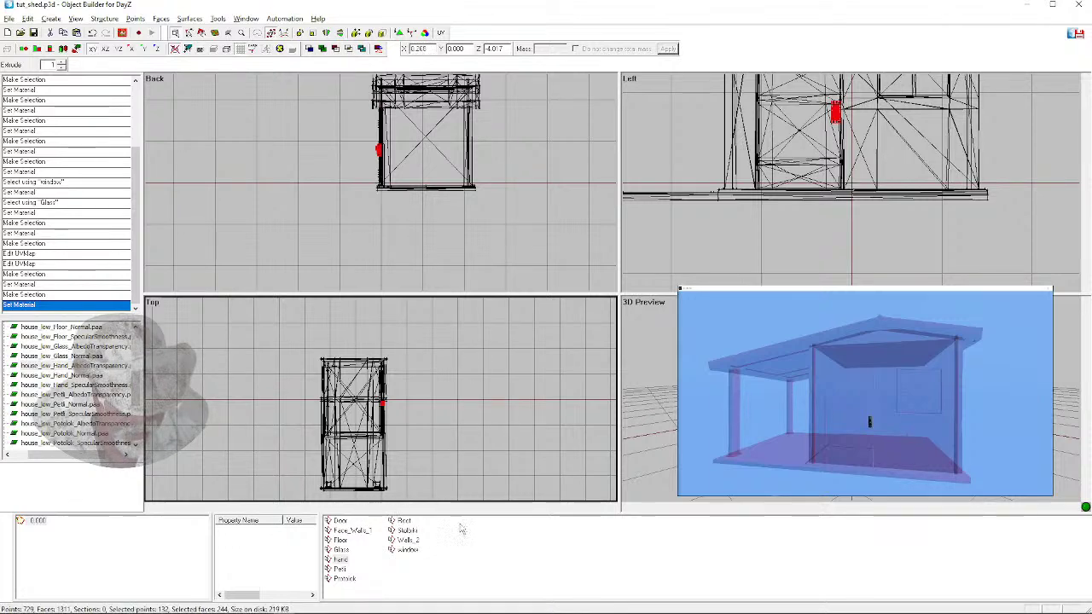
left_click(650, 401)
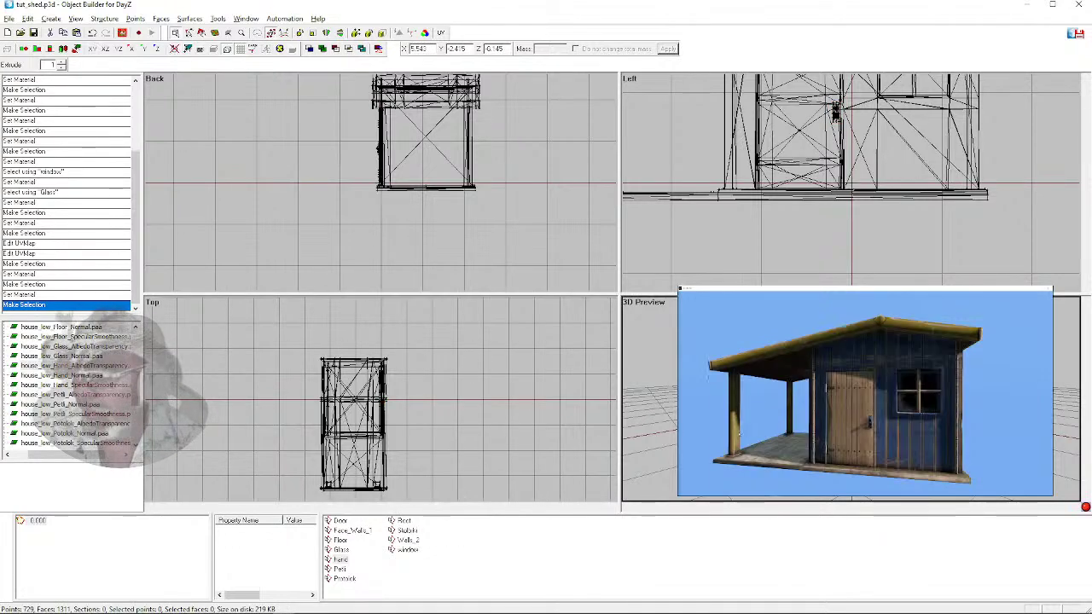
key("alt+Tab")
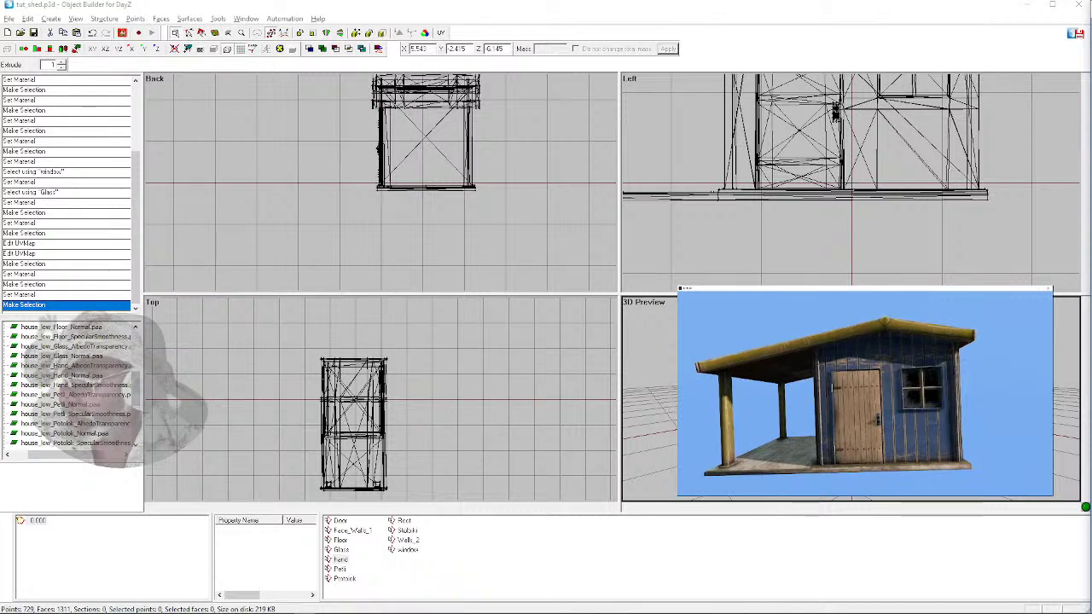
scroll(865, 393, "up", 2)
scroll(865, 392, "up", 3)
scroll(865, 392, "down", 2)
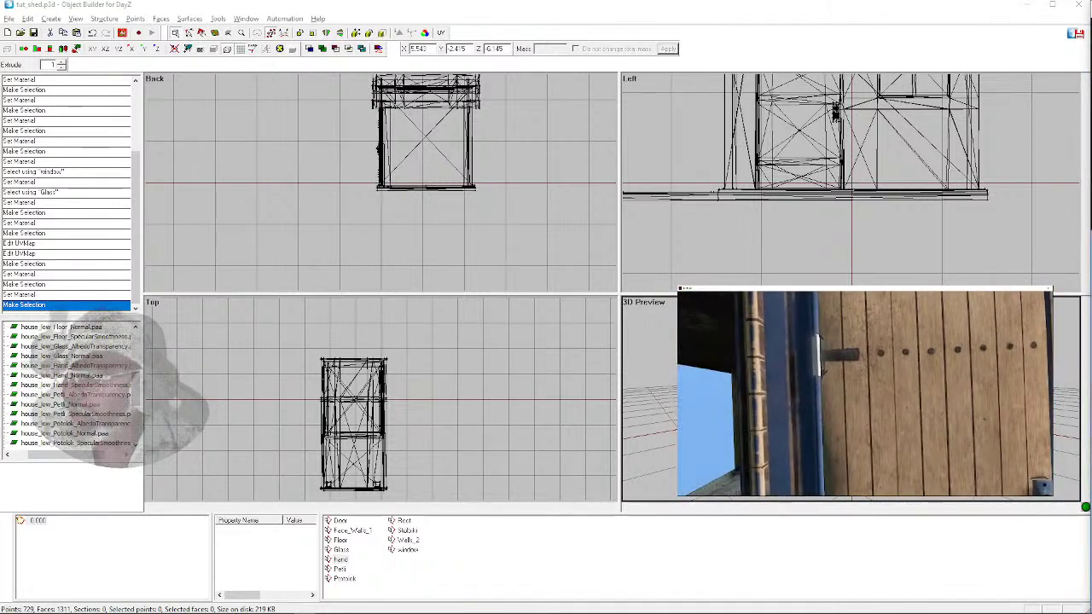
key("alt+Tab")
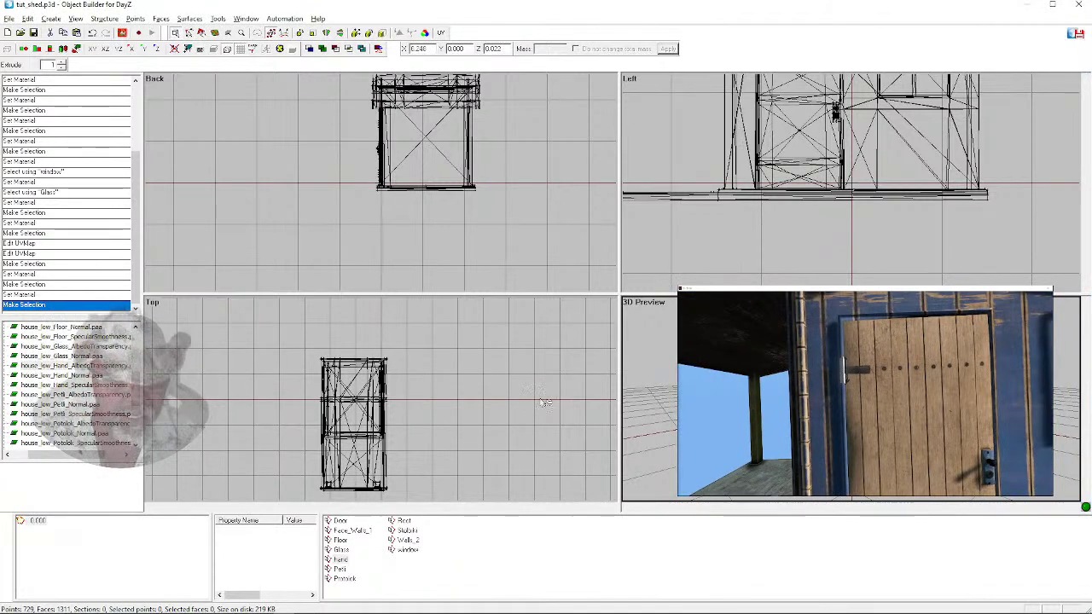
Highlight the Door, Face_Walls_1, Floor, Glass and hand named selections one by one to check their faces
left_click(339, 521)
left_click(340, 529)
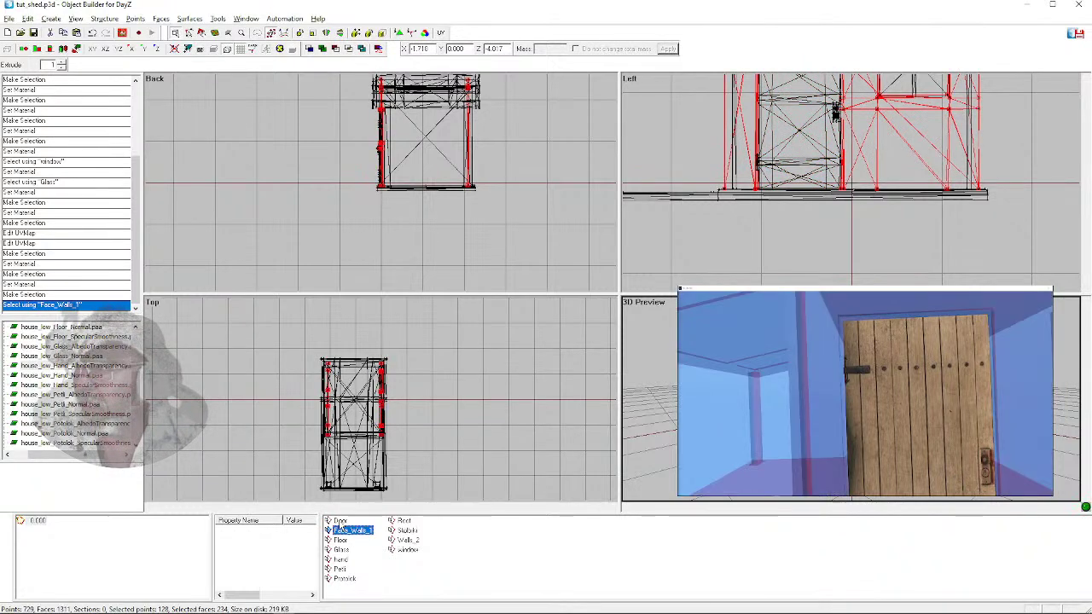
left_click(340, 540)
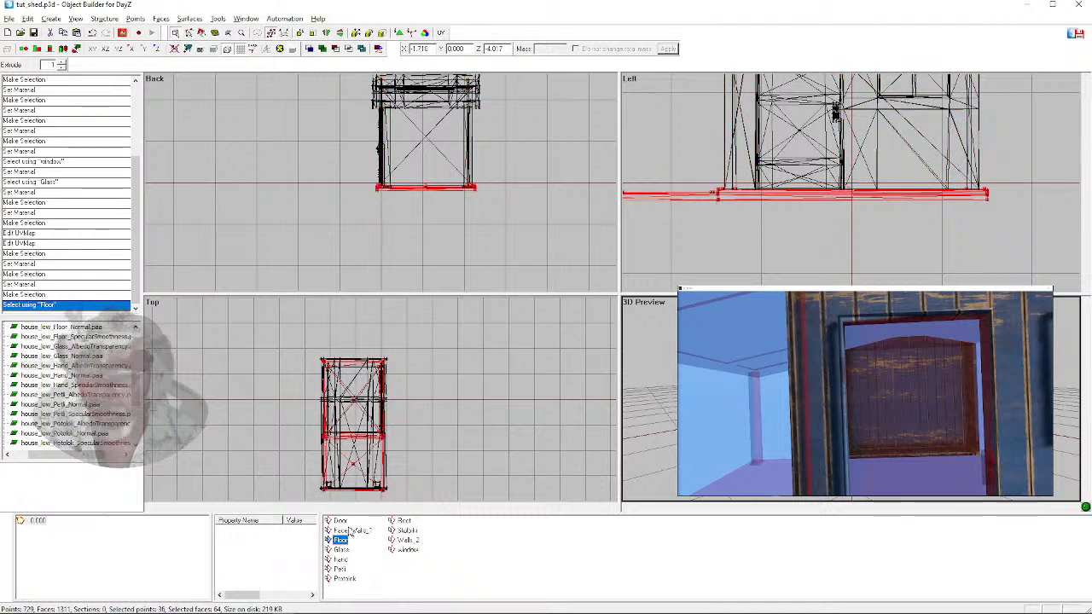
left_click(345, 550)
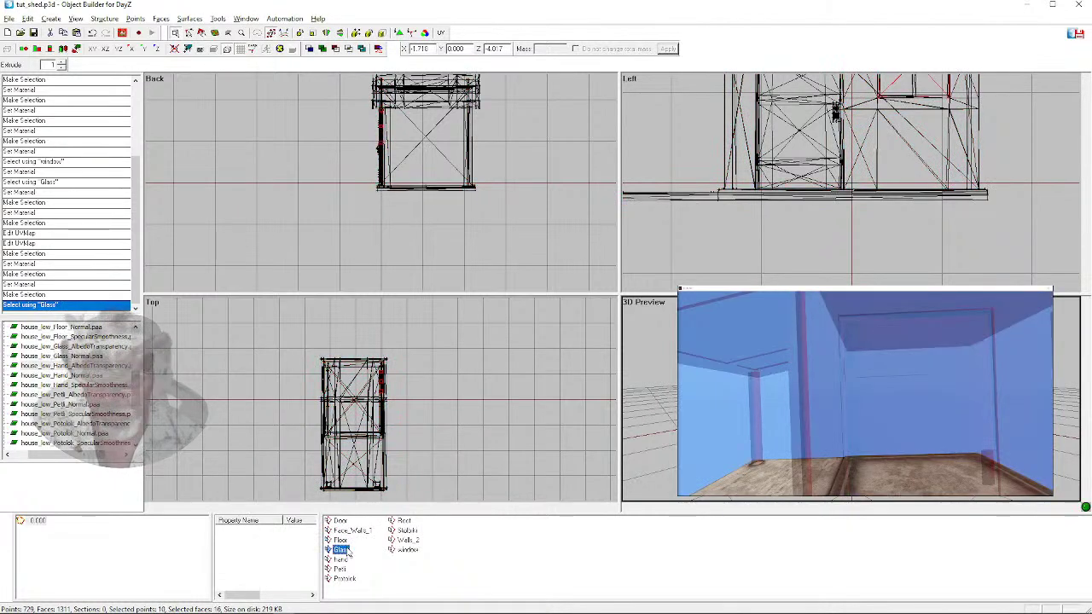
left_click(342, 559)
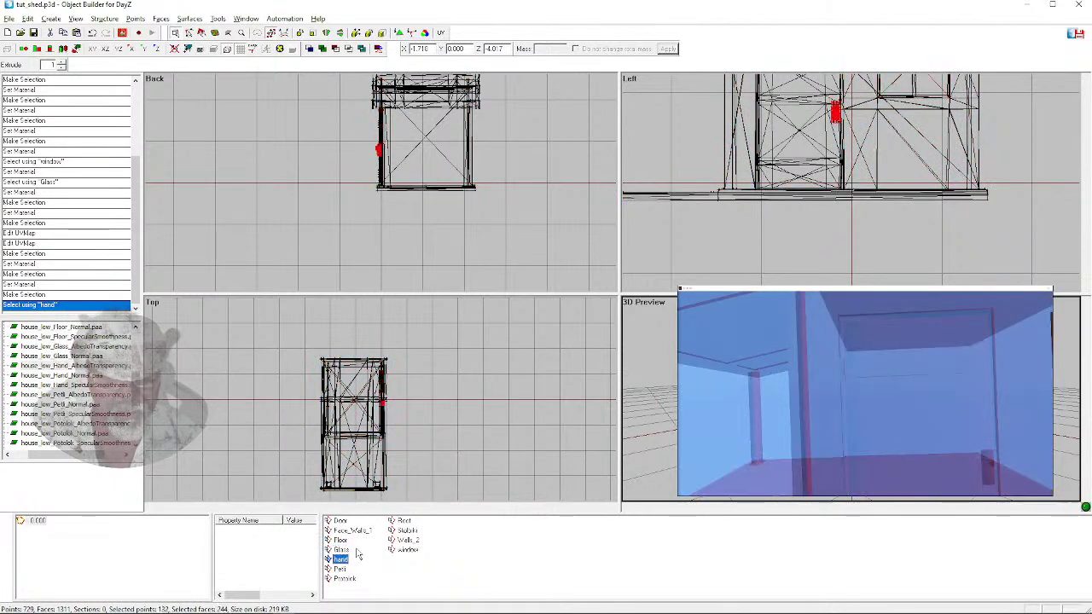
Apply the house_low_Petli_AlbedoTransparency texture to the Petli named selection, and deselect it to check the whole shed
left_click(359, 566)
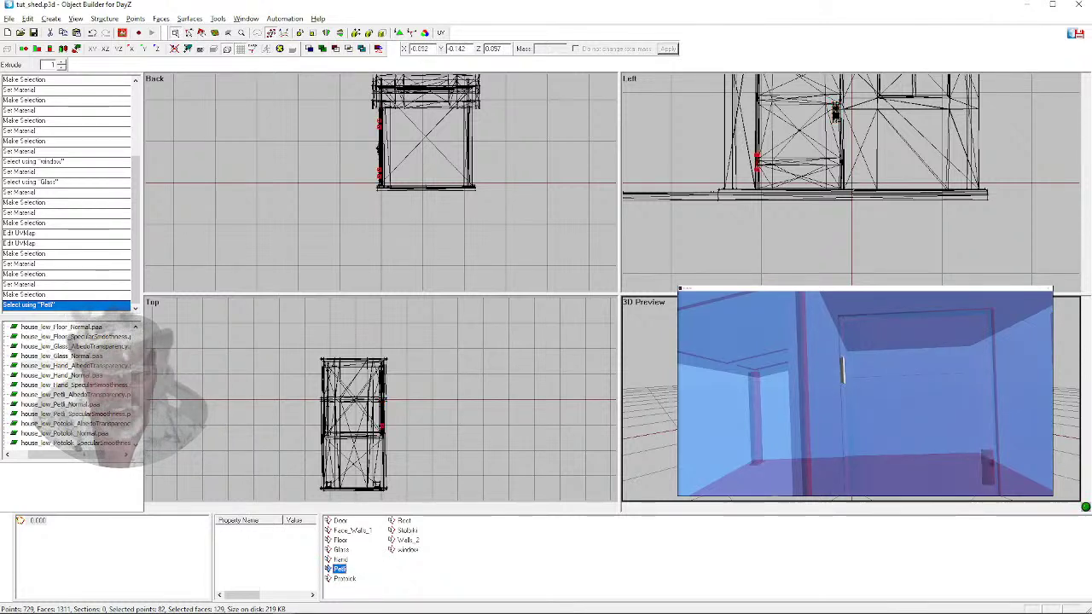
left_click_drag(134, 391, 135, 394)
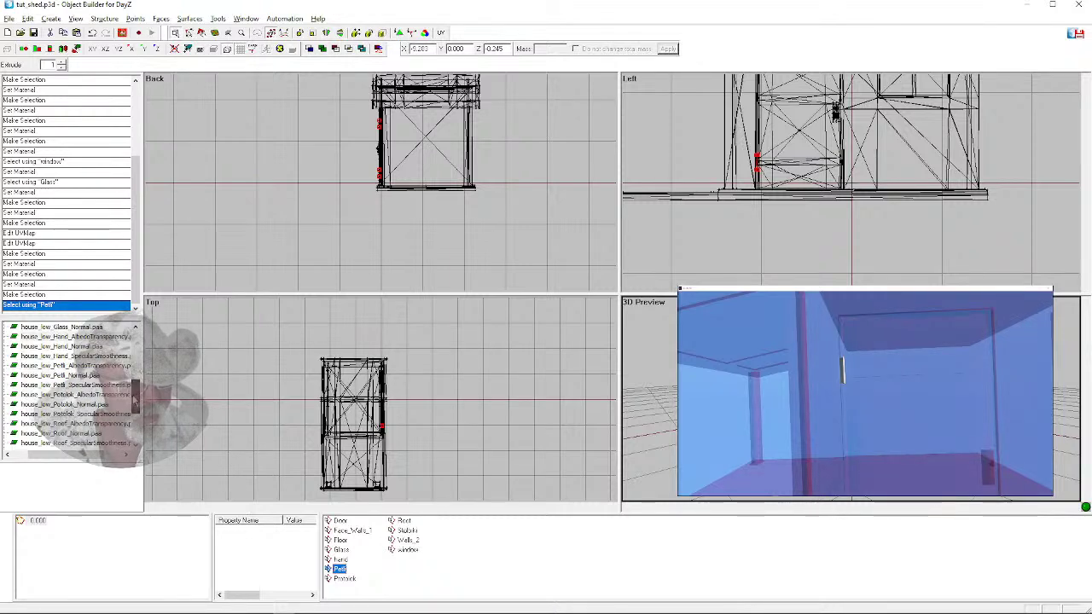
left_click_drag(135, 424, 146, 396)
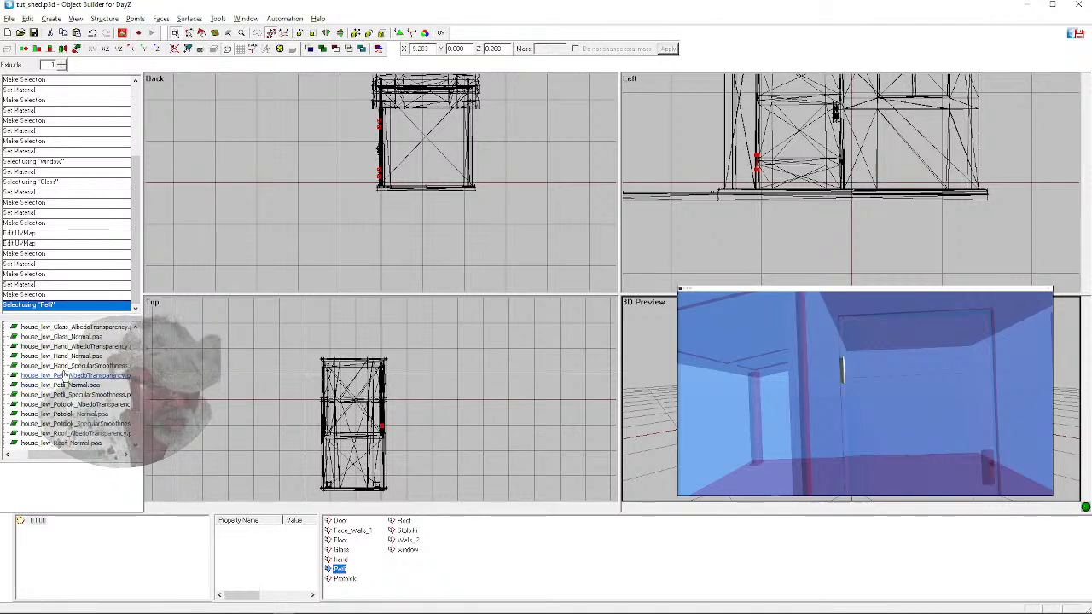
right_click(66, 376)
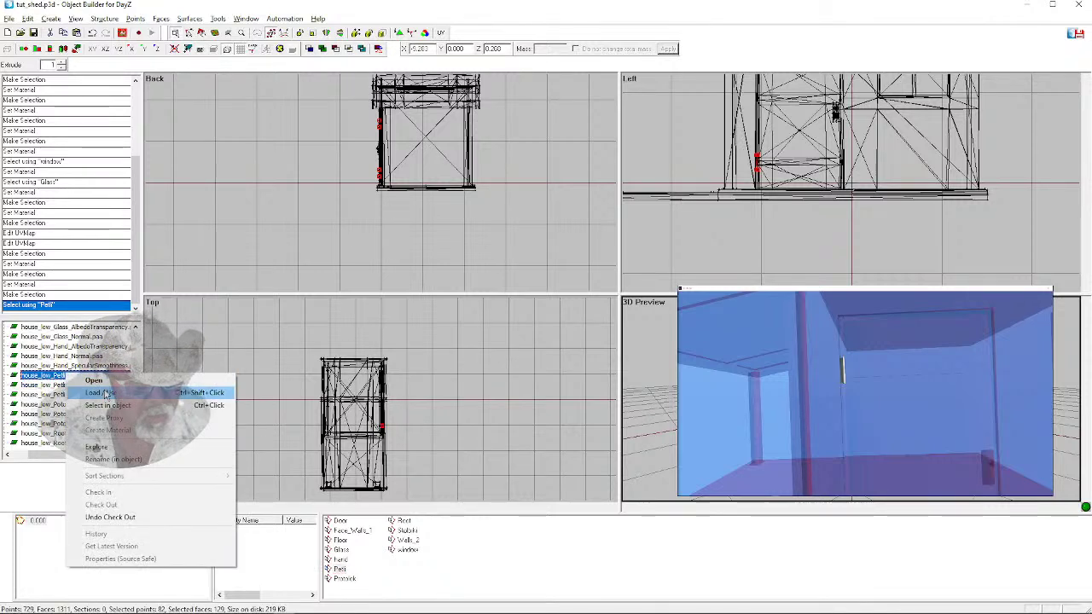
left_click(106, 394)
left_click(497, 401)
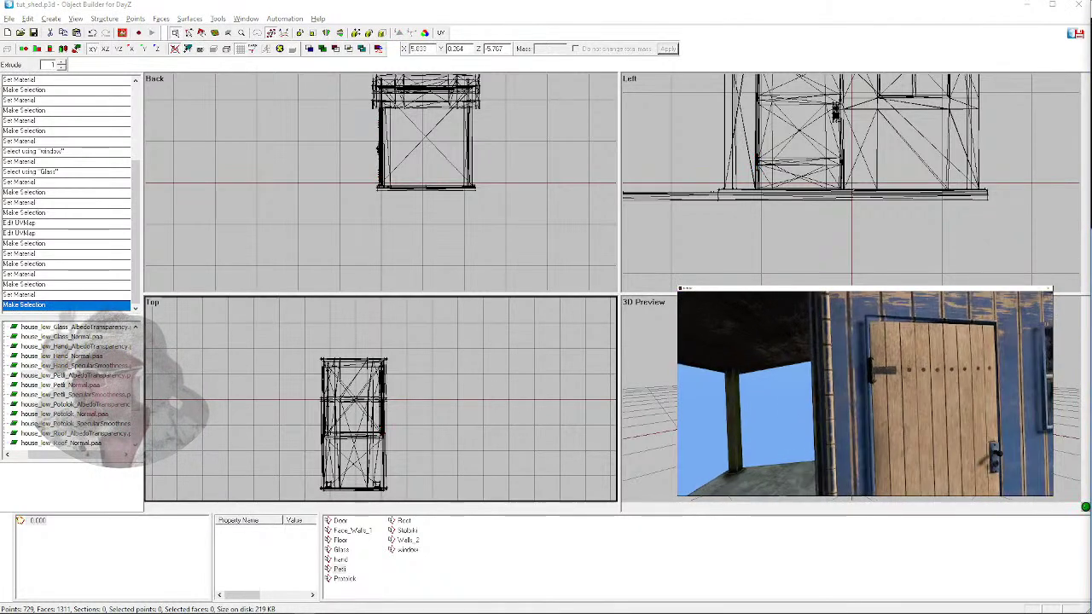
scroll(866, 393, "down", 5)
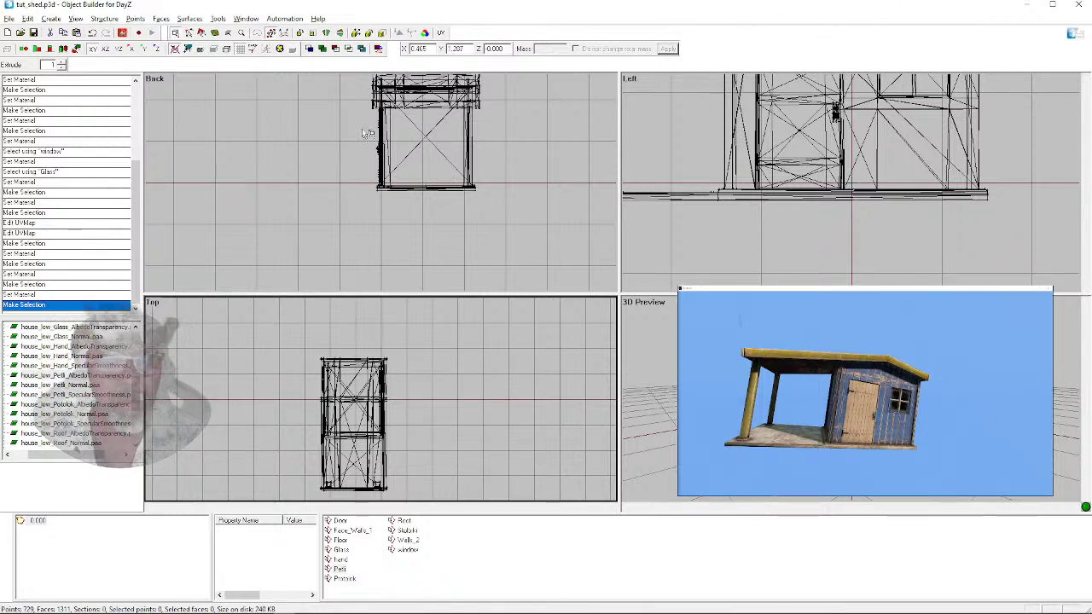
Save the shed model
right_click(49, 537)
left_click(60, 572)
left_click(33, 34)
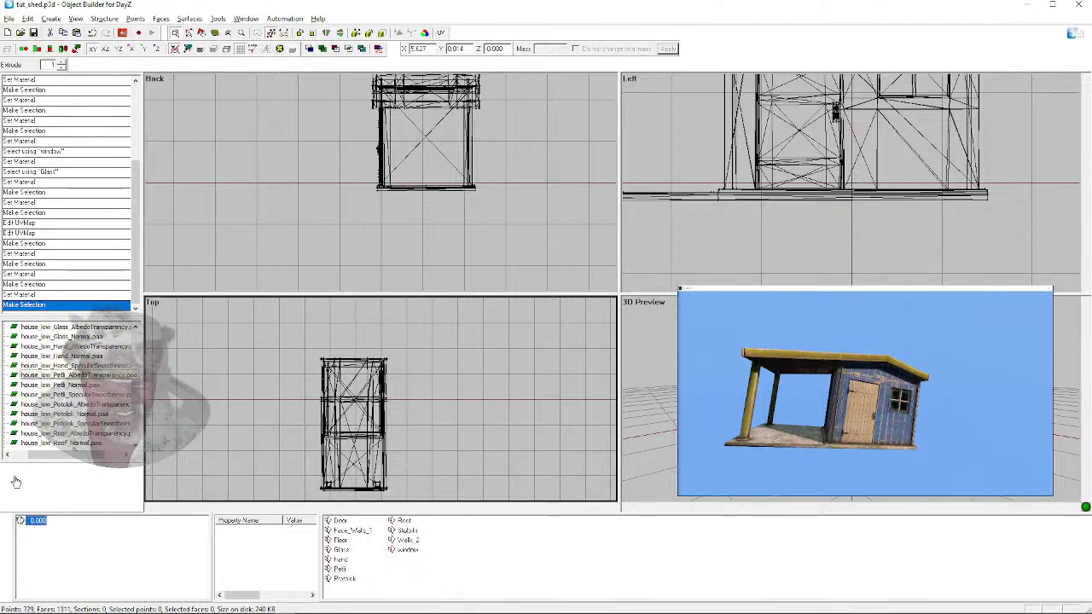
Add a new LOD to the shed model, set its type to Geometry and make it the active LOD
right_click(68, 561)
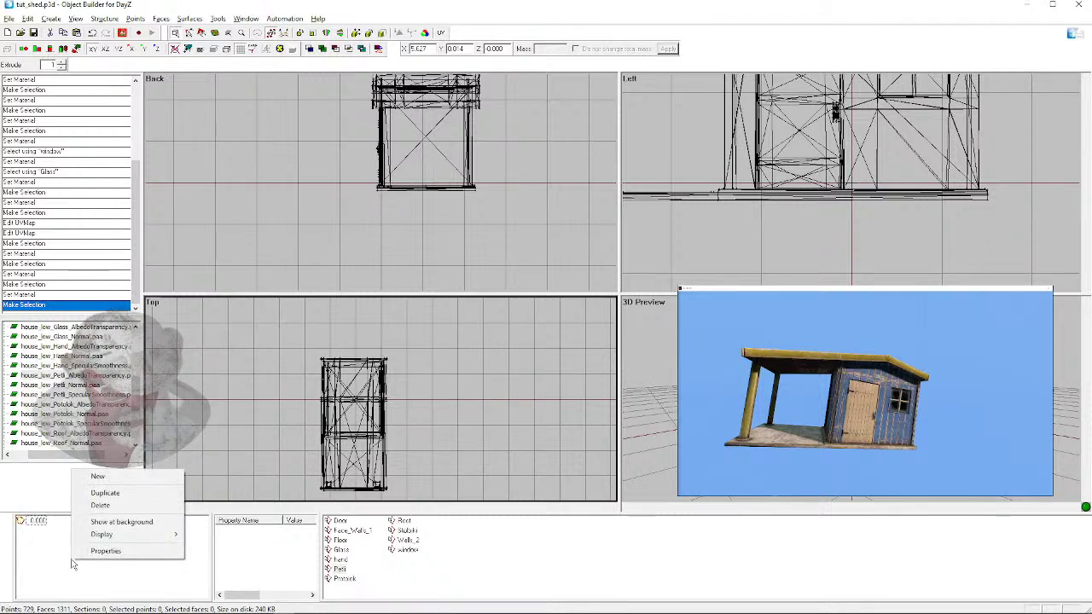
left_click(115, 481)
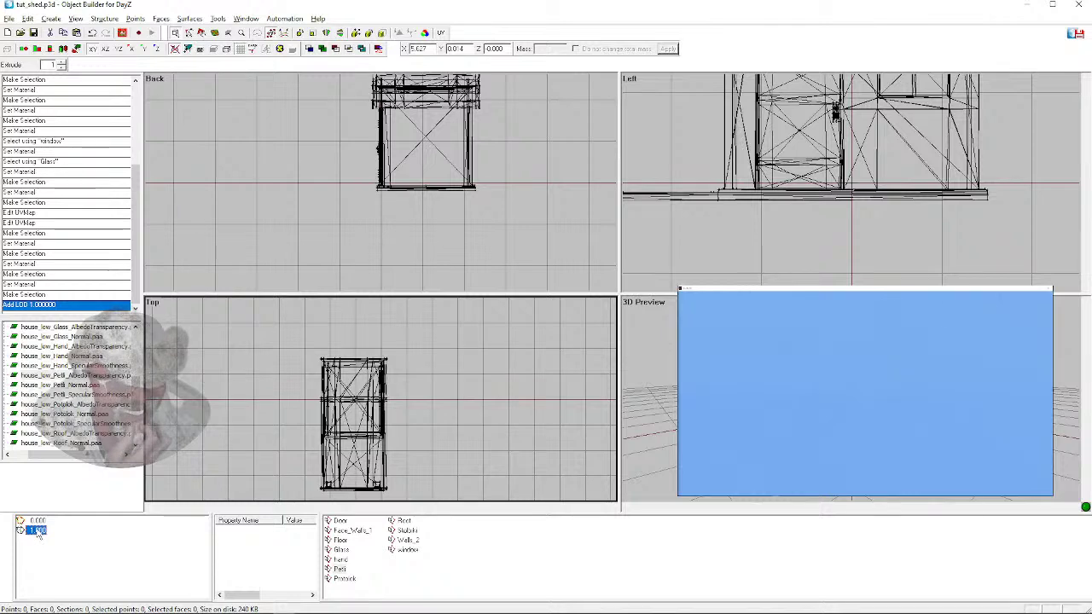
double_click(37, 531)
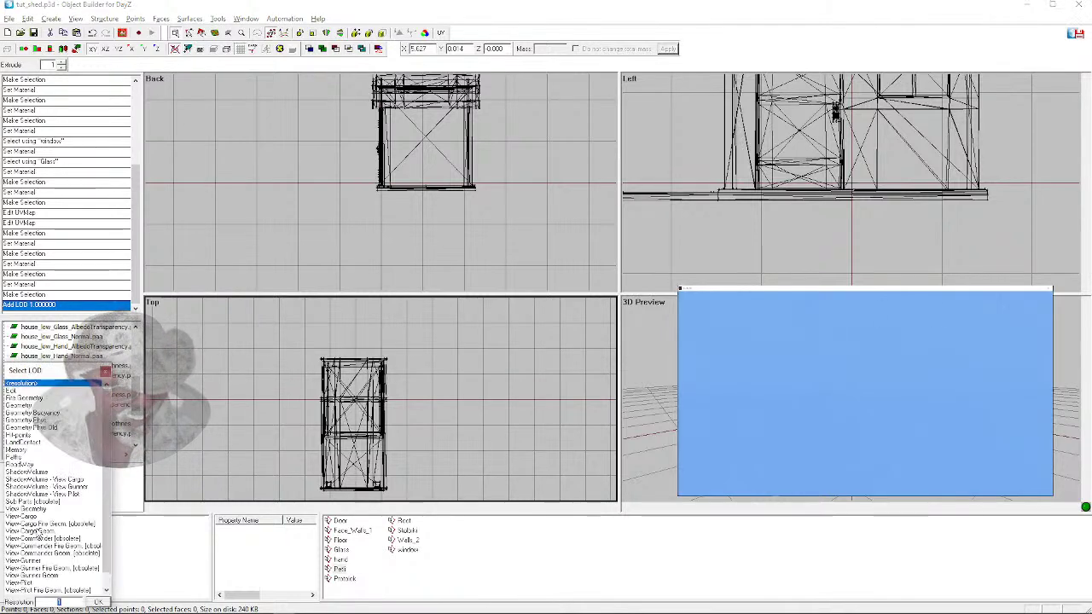
double_click(18, 406)
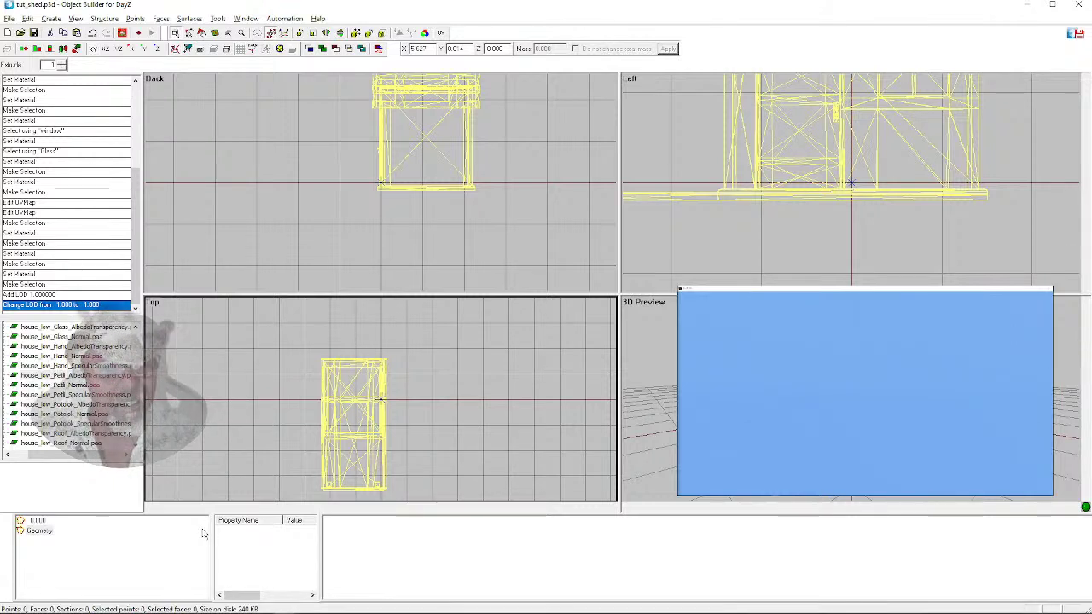
left_click(39, 531)
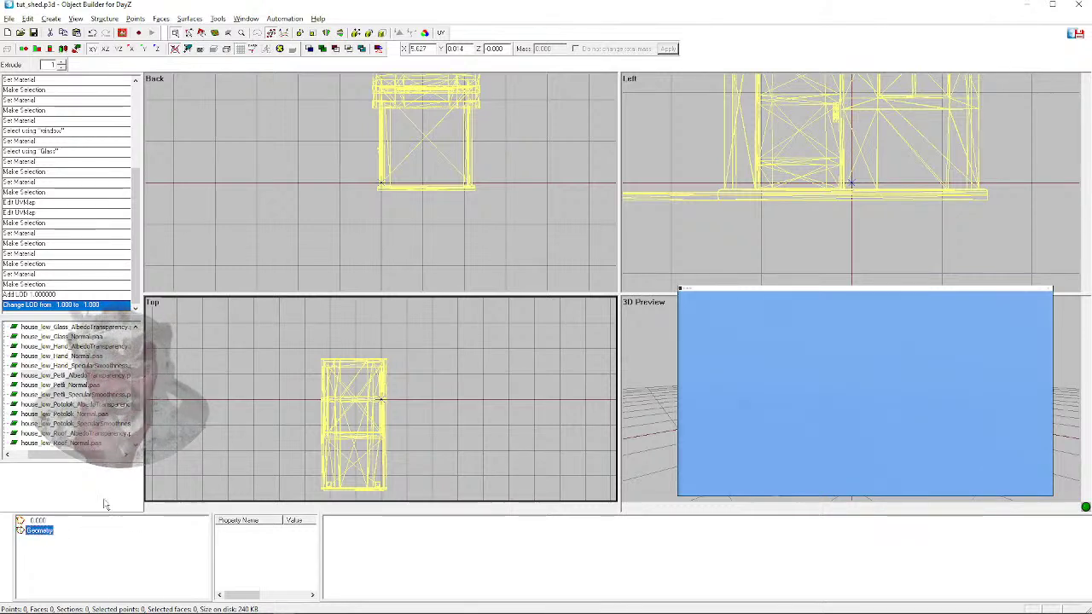
scroll(759, 205, "down", 3)
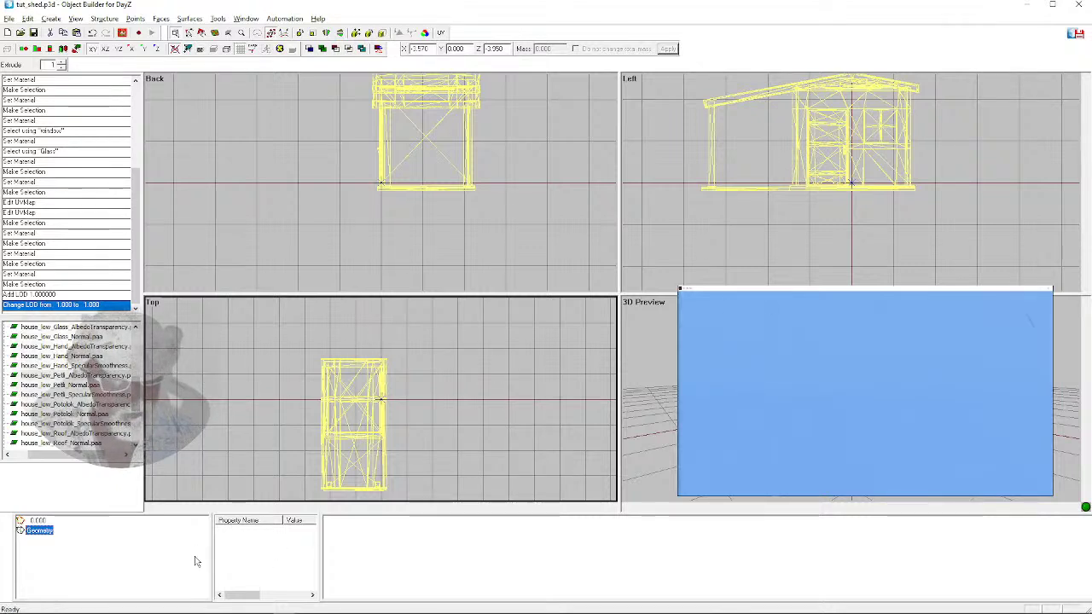
Switch to Firefox and search the web for "dayz sample building" in a new tab
mouse_move(213, 609)
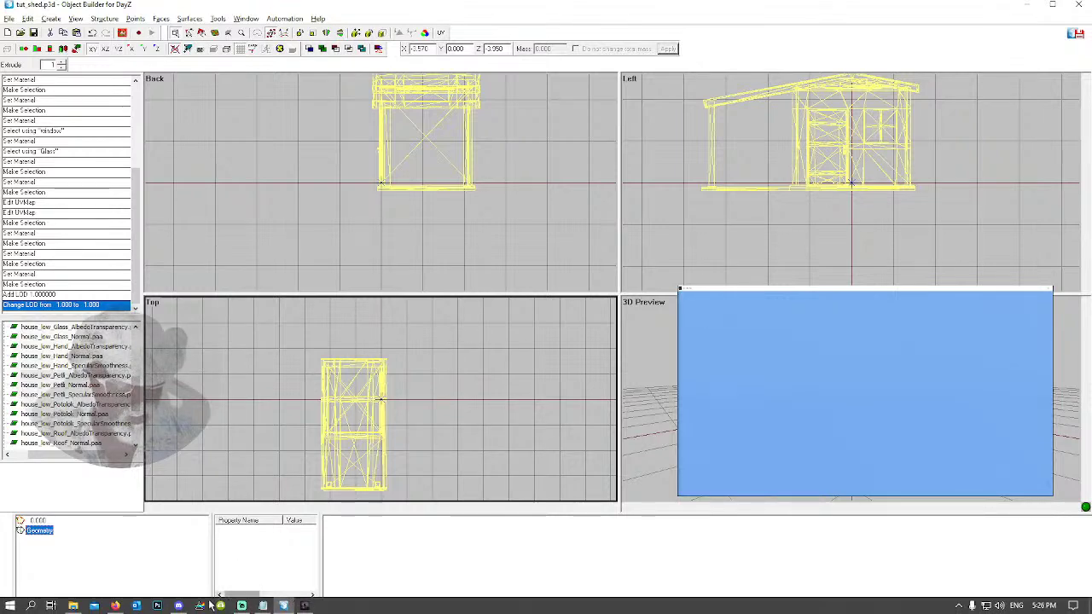
left_click(115, 606)
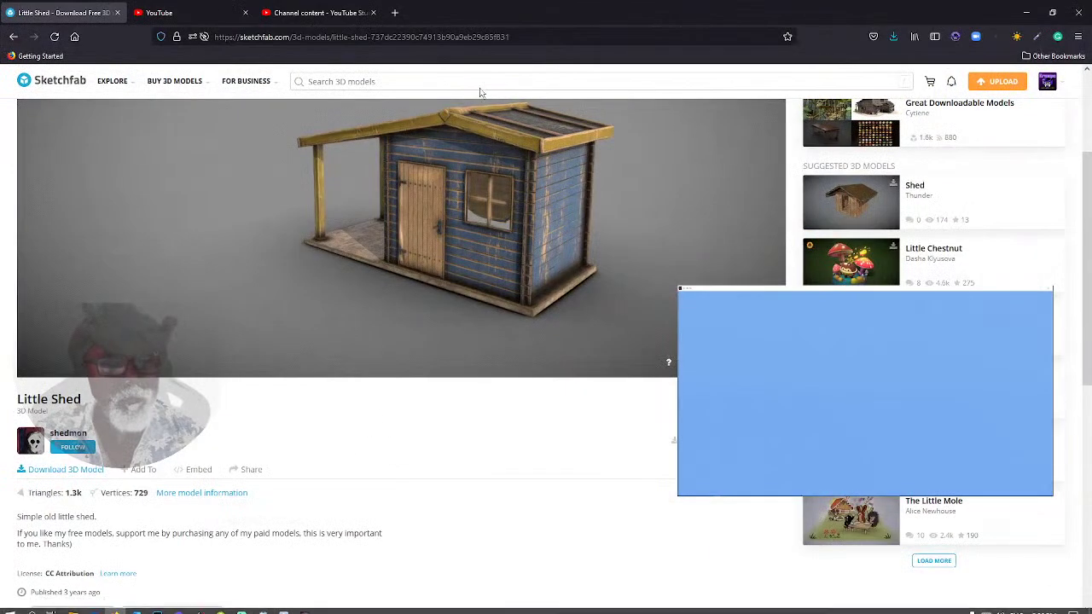
left_click(395, 13)
left_click(446, 228)
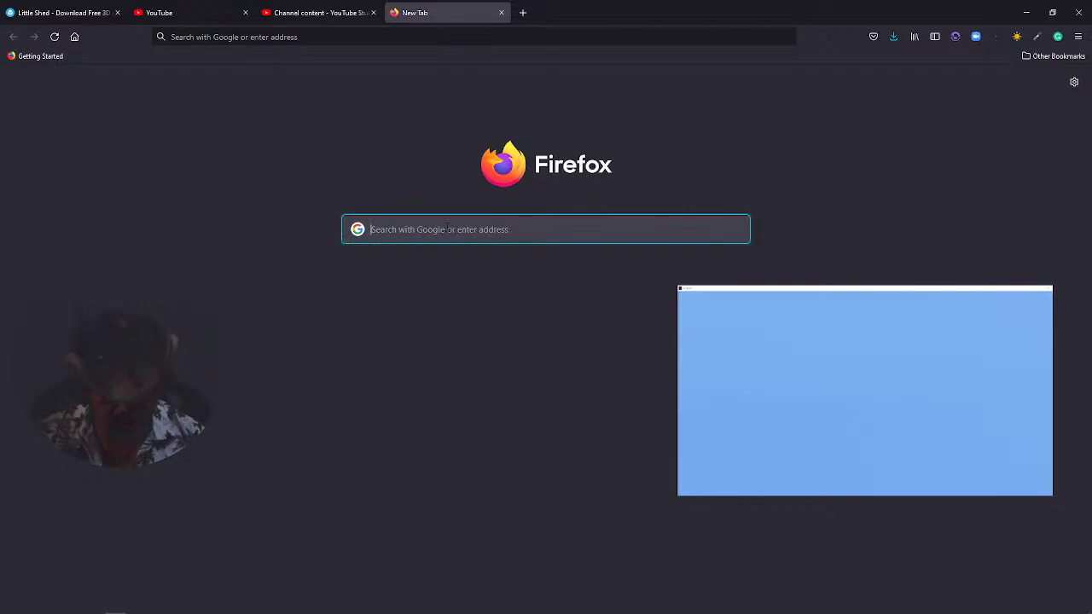
type("dayz sam")
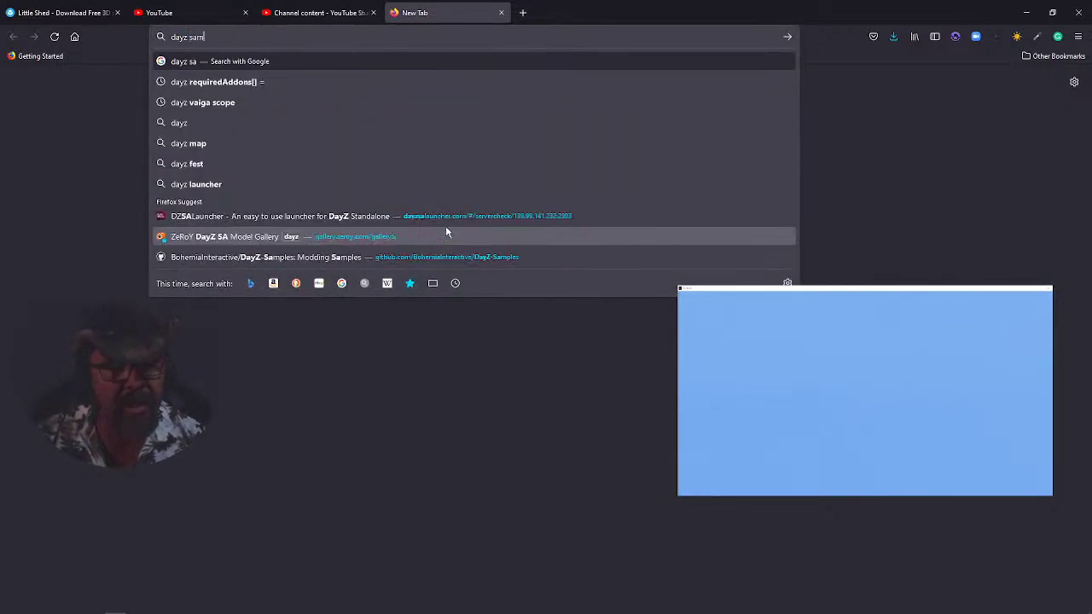
type("ple building")
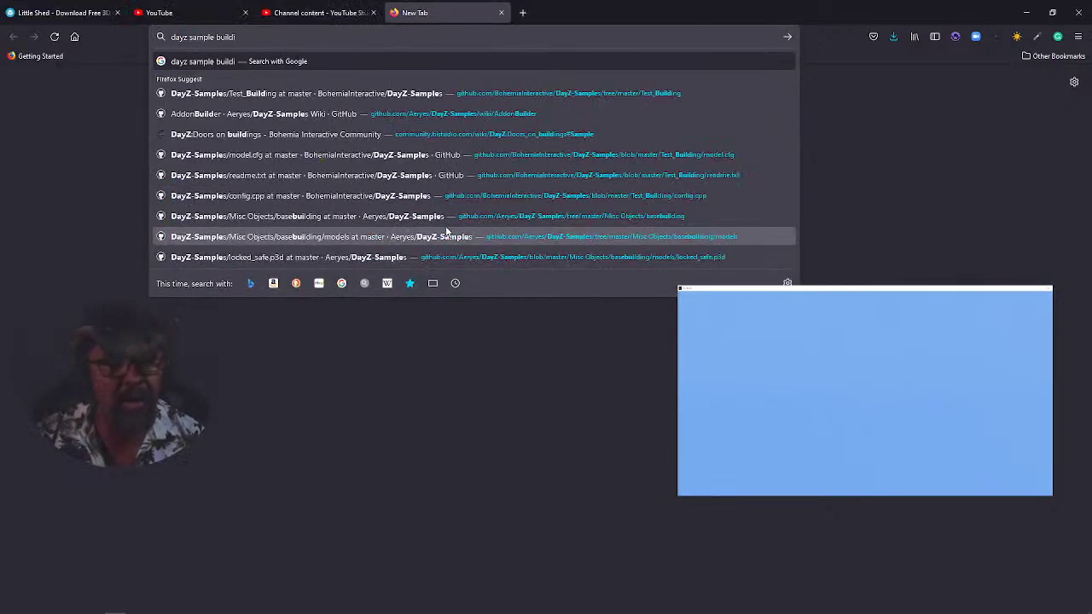
key("Return")
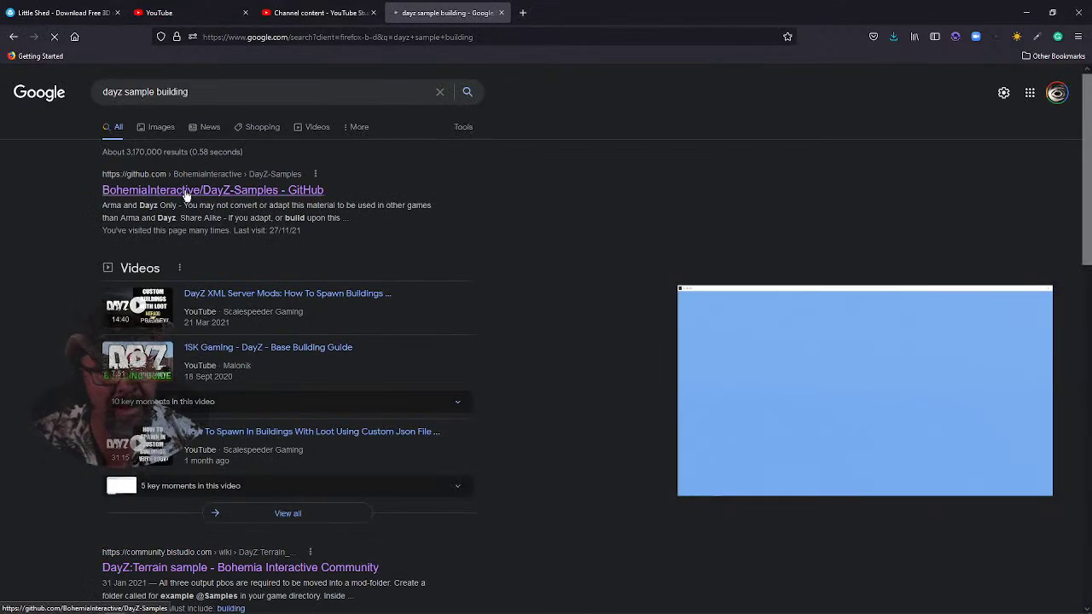
Look at the BohemiaInteractive DayZ-Samples repository, and open the "DayZ:Doors on buildings" wiki page from the search results
left_click(239, 191)
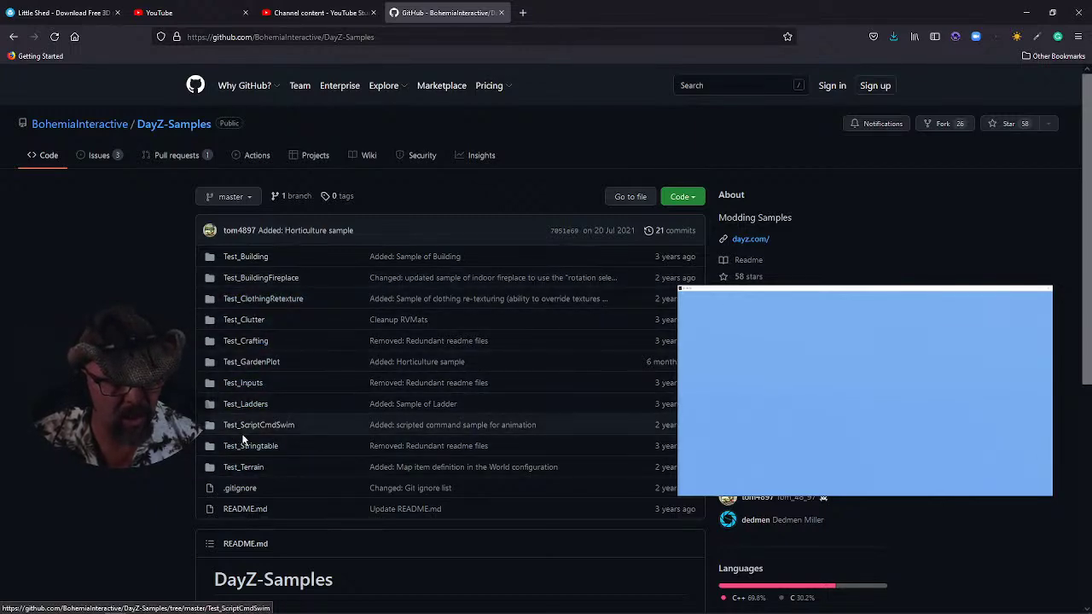
left_click(14, 37)
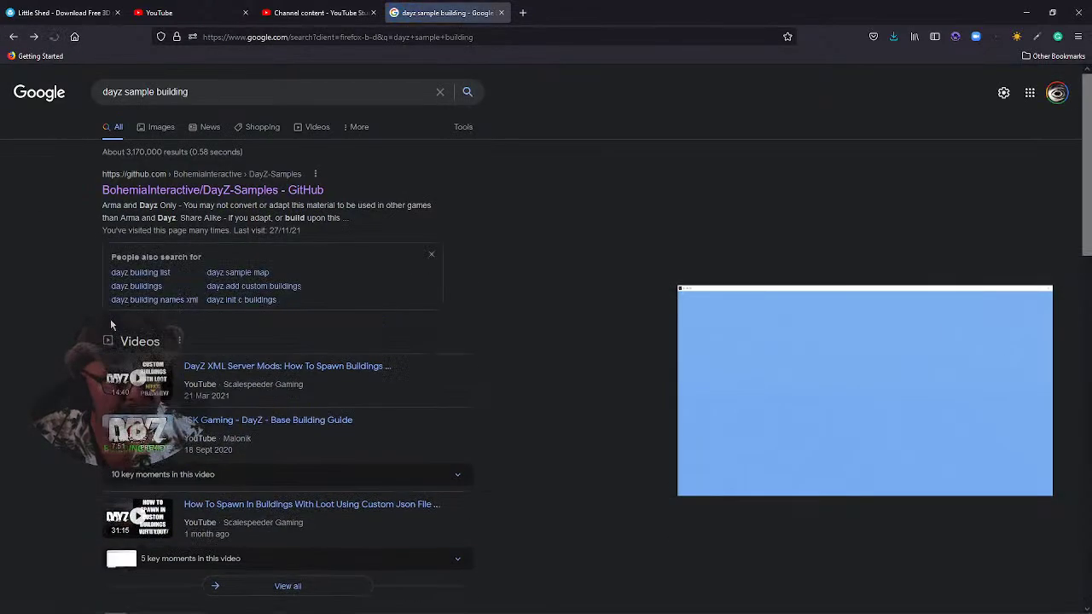
scroll(110, 318, "down", 3)
scroll(124, 363, "down", 2)
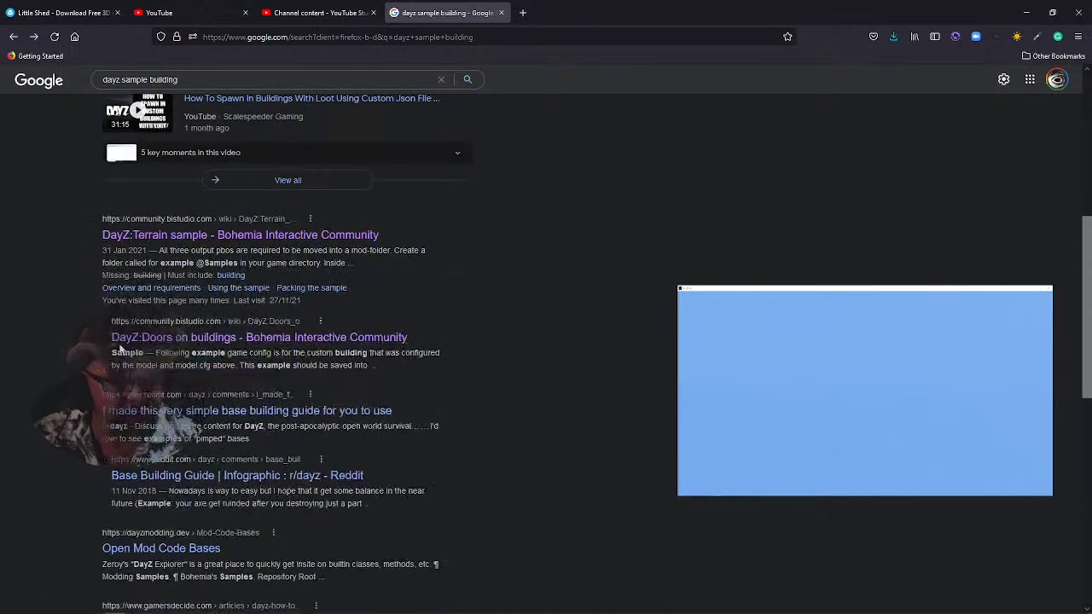
left_click(197, 338)
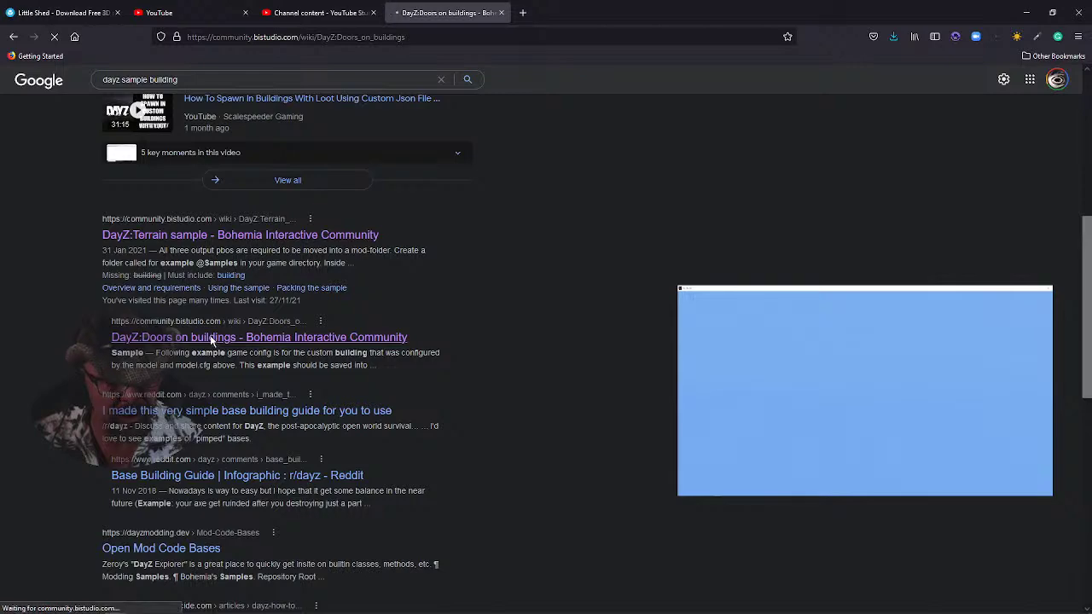
Open the original image of the resolution, geometry and memory LOD diagram from the wiki page's Model section
scroll(210, 307, "down", 3)
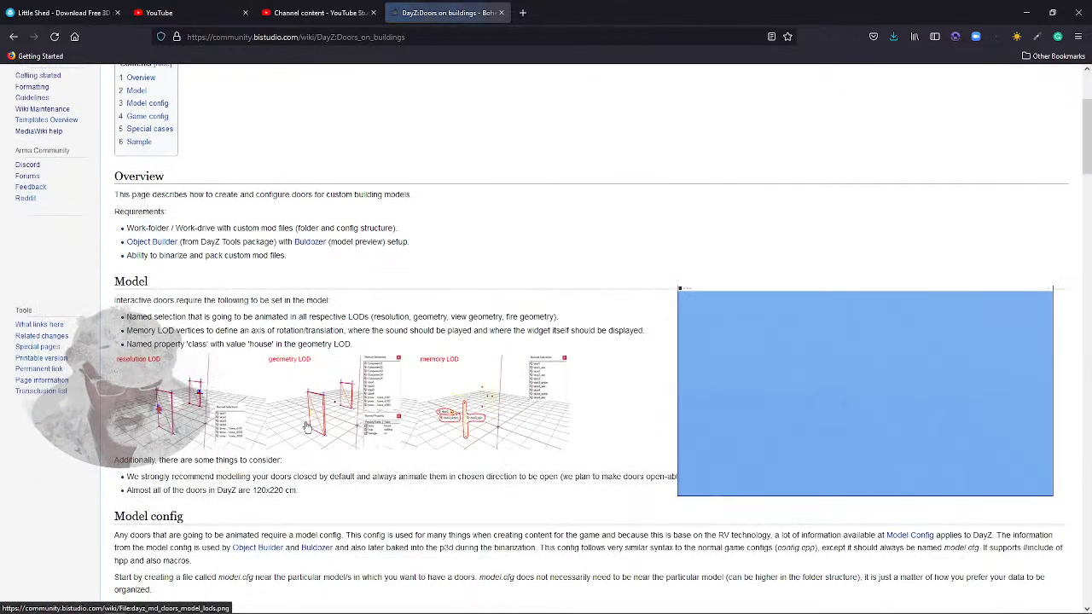
scroll(382, 397, "down", 2)
left_click(376, 320)
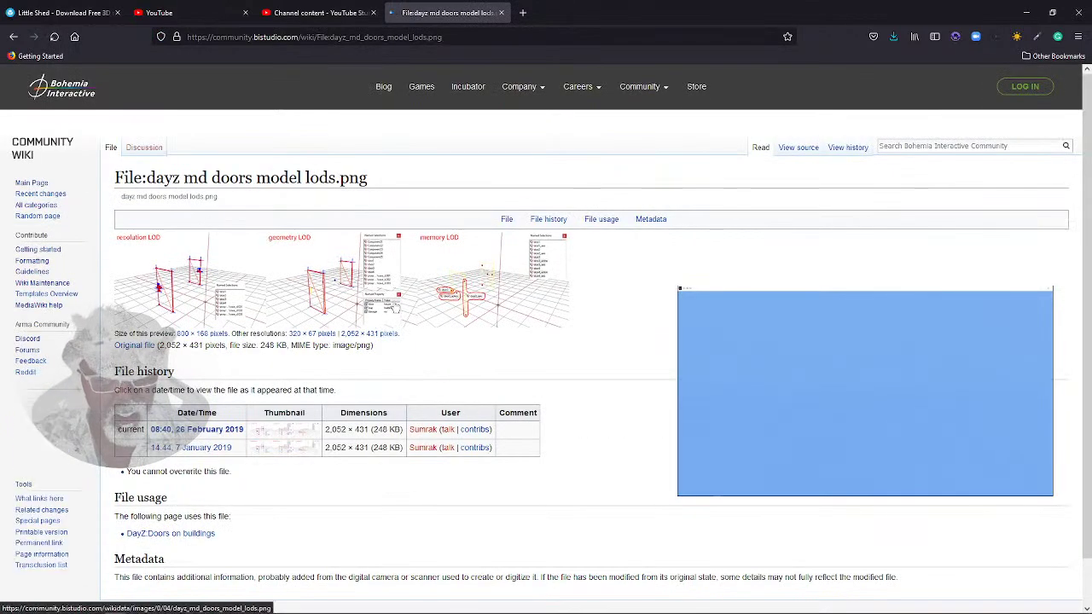
left_click(394, 307)
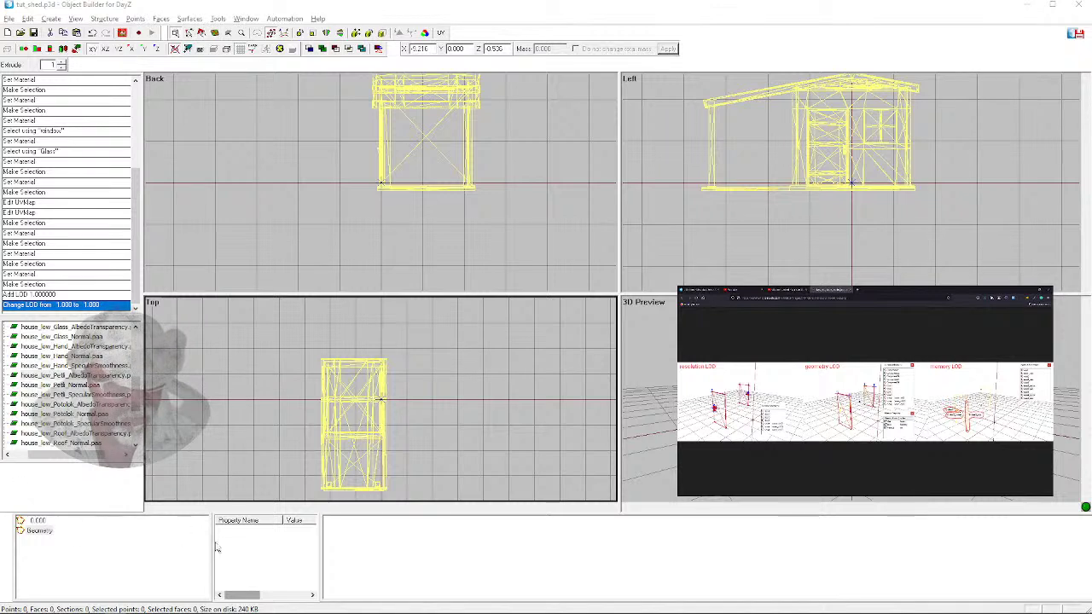
Switch back to Object Builder and add the named property class with the value house to the Geometry LOD
right_click(249, 540)
left_click(266, 541)
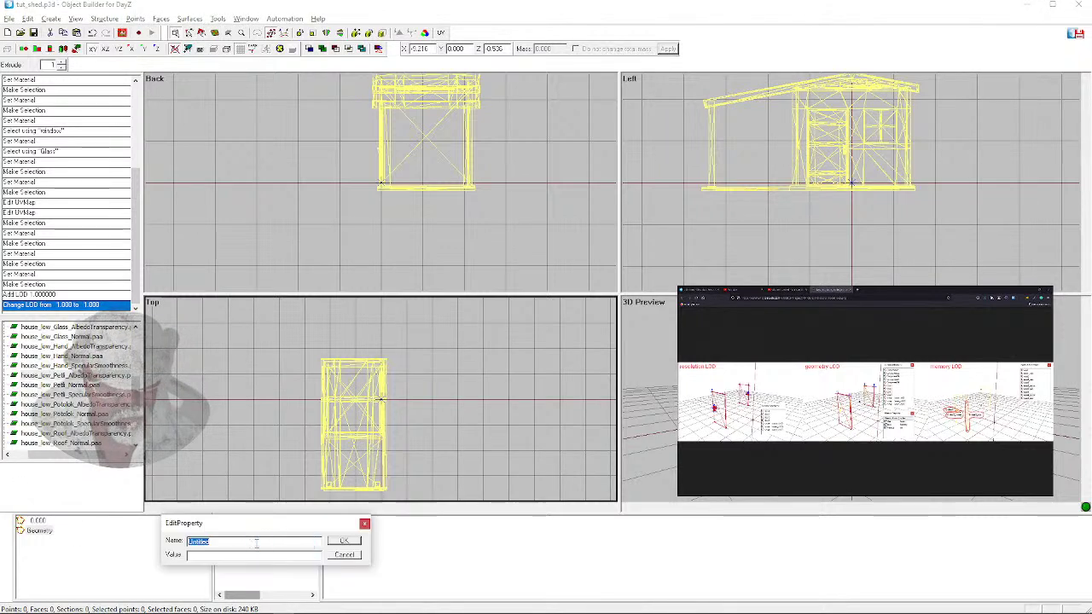
type("c")
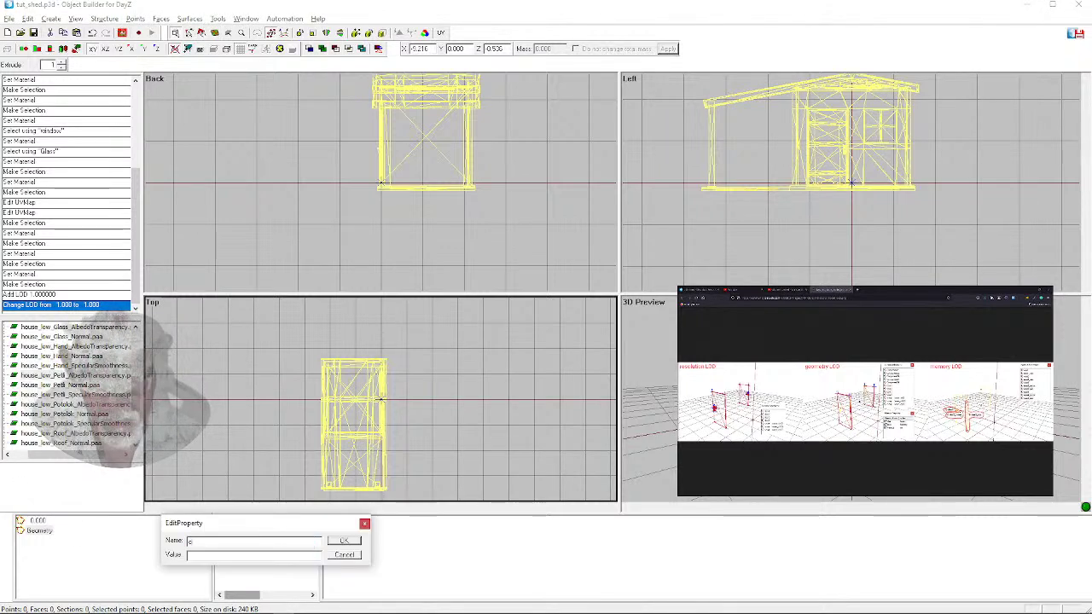
type("lass")
key("Tab")
type("ho")
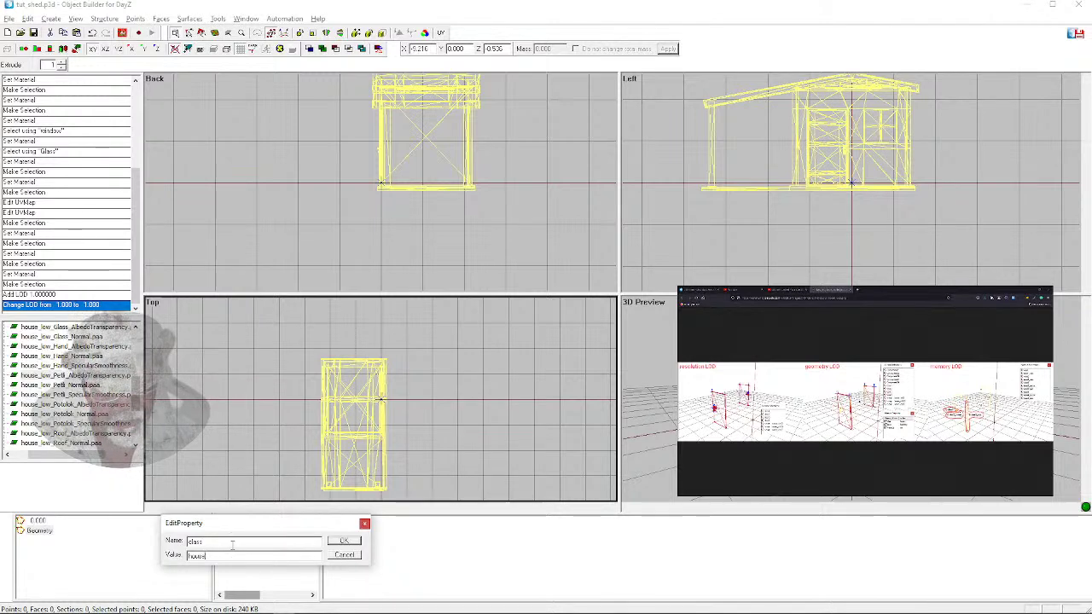
key("Return")
Add the named property map with the value building to the Geometry LOD
left_click(272, 566)
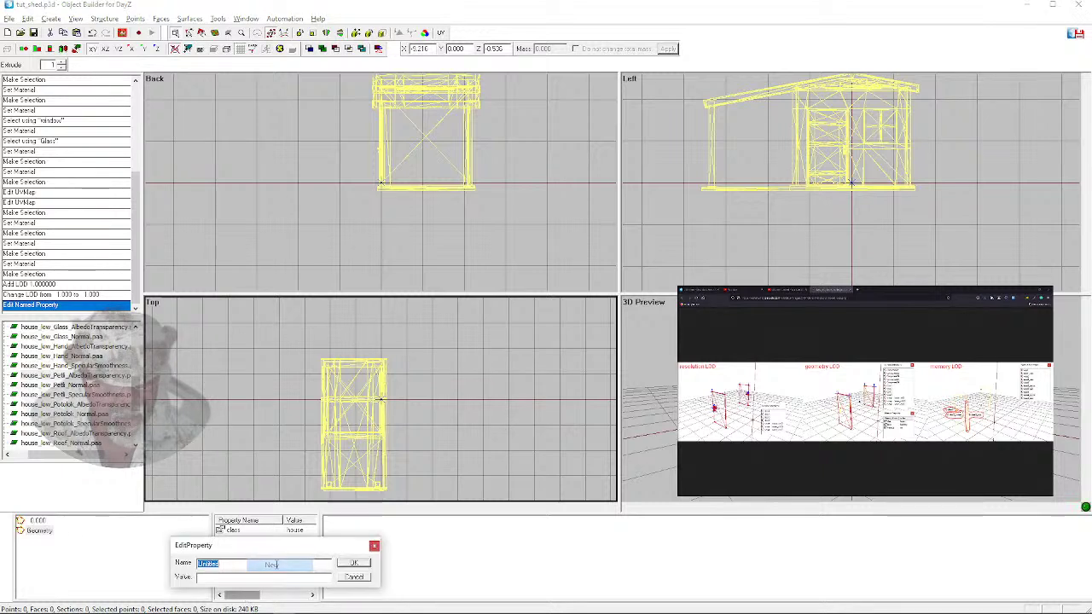
type("map")
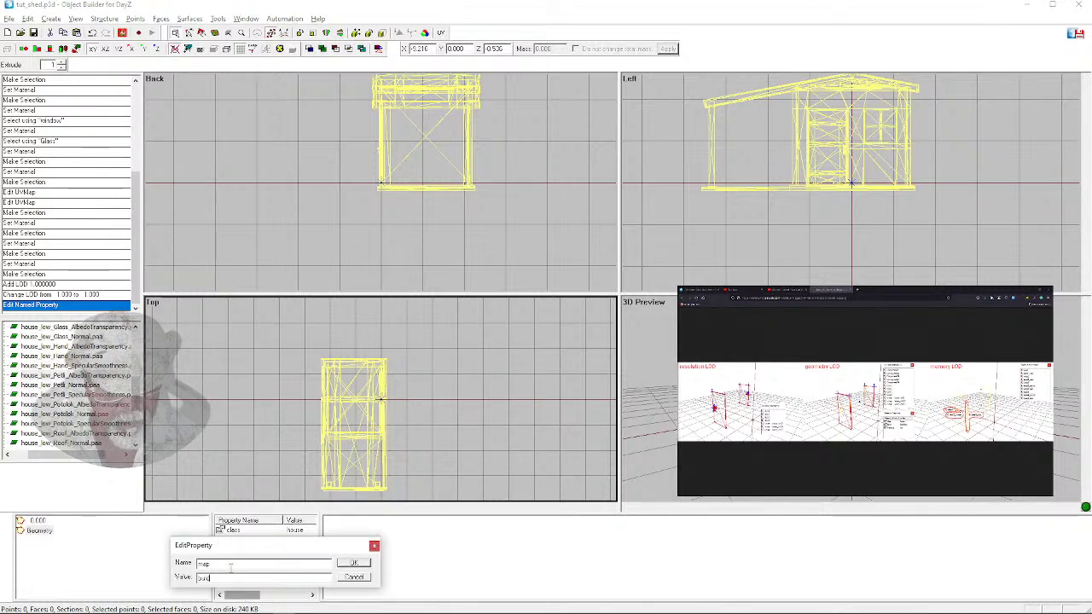
type("building")
key("Return")
Add the named property damage with the value no to the Geometry LOD
right_click(244, 562)
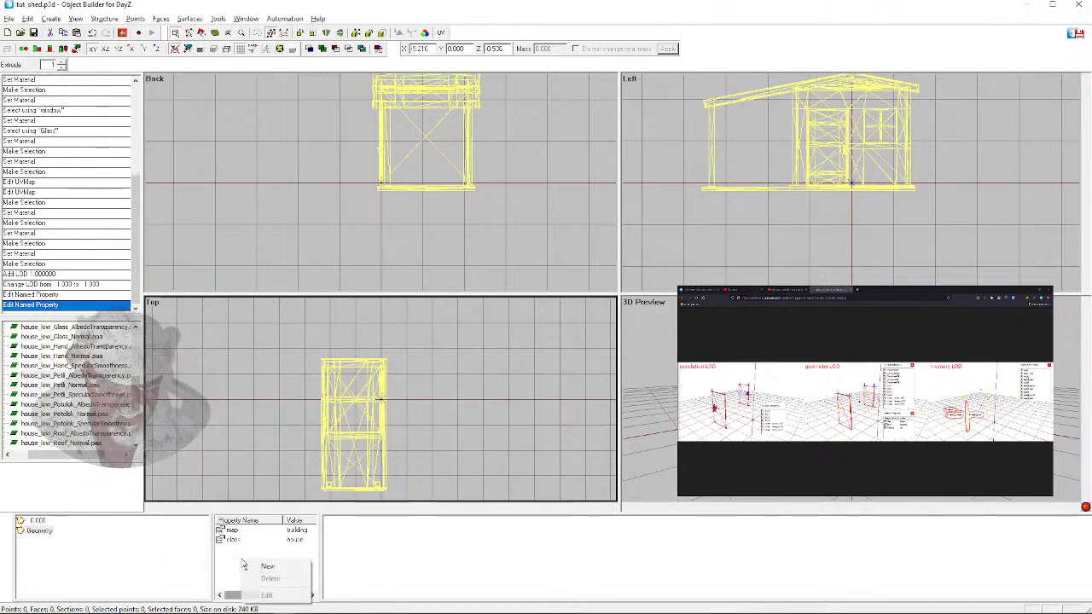
left_click(260, 569)
type("cl")
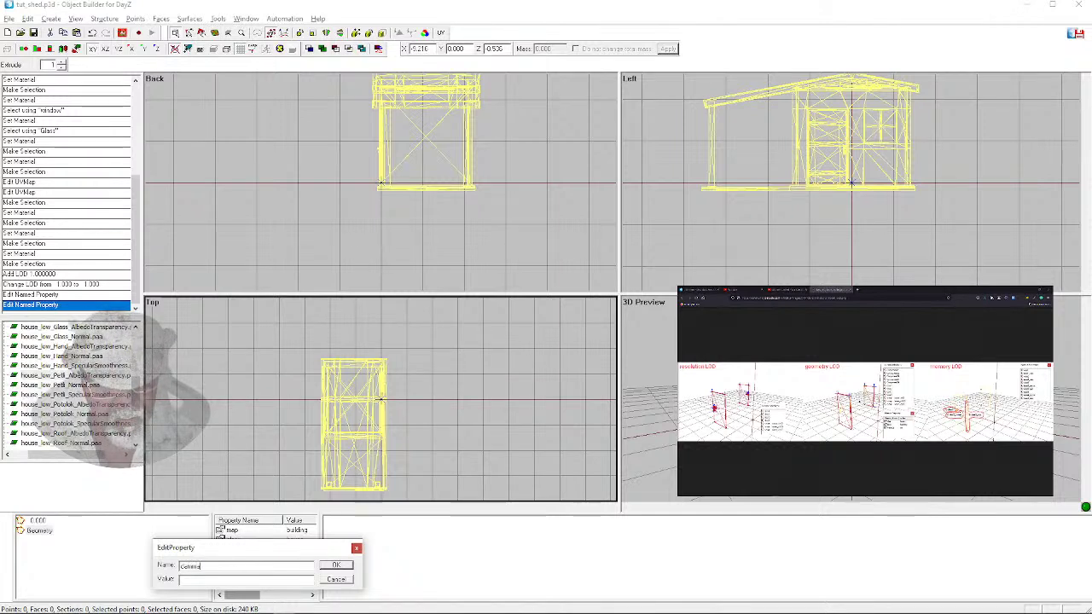
type("mageno")
key("Return")
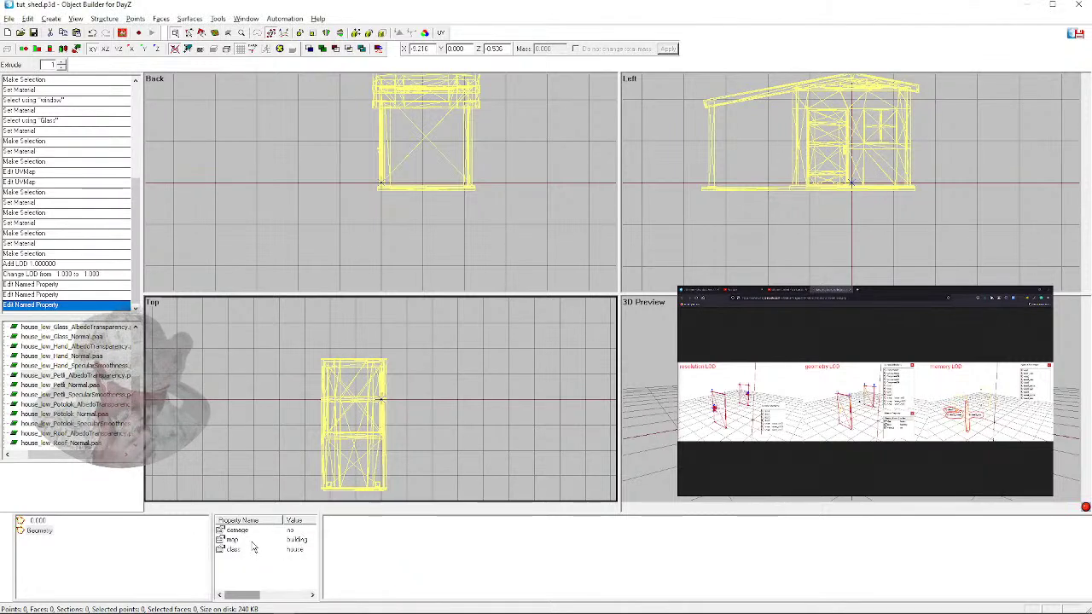
left_click(231, 551)
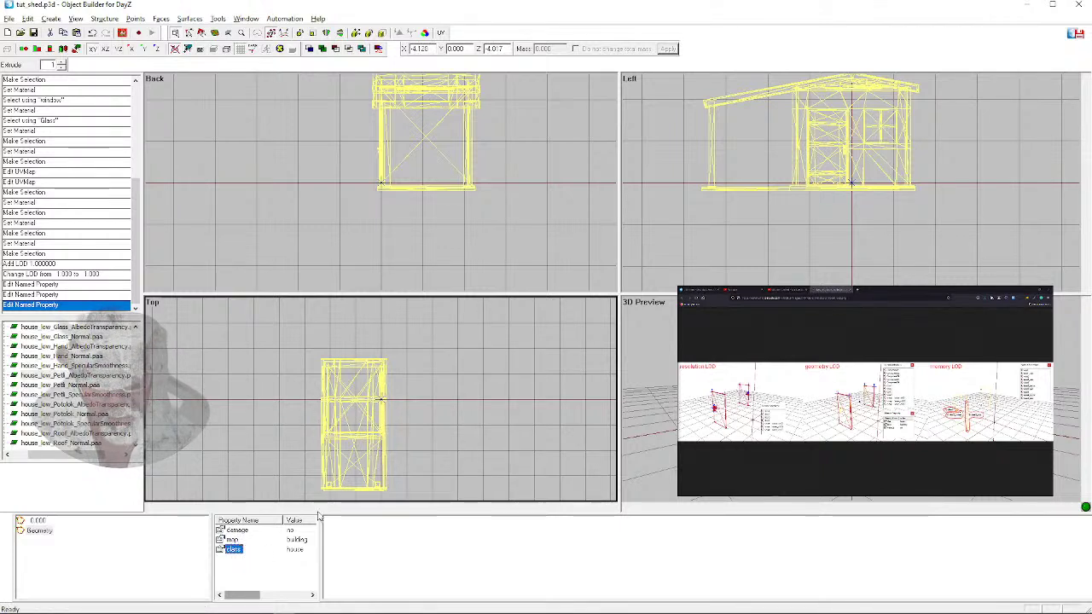
left_click(290, 555)
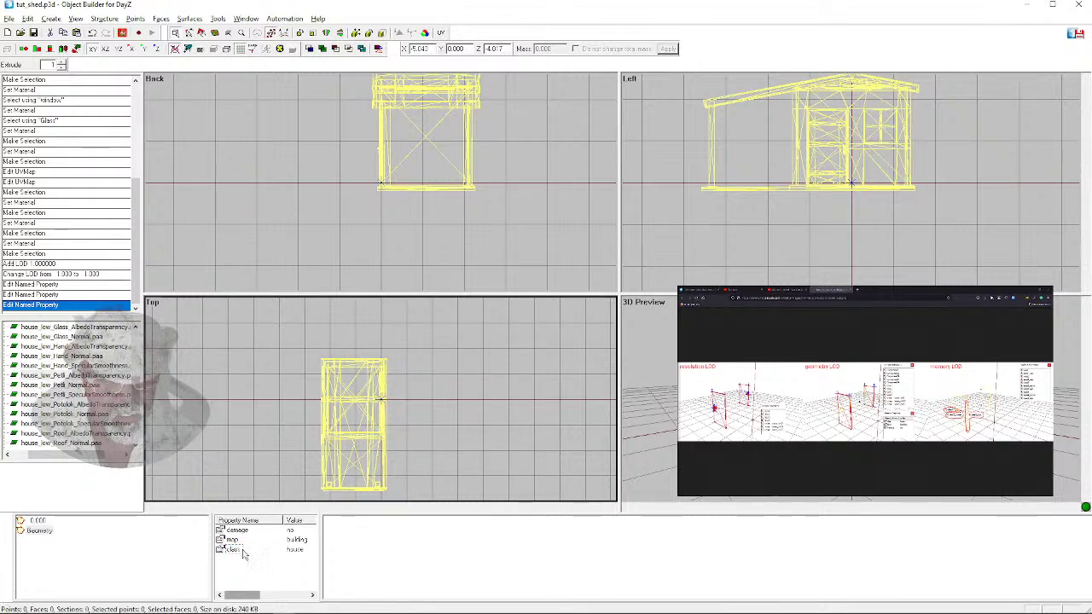
left_click(229, 540)
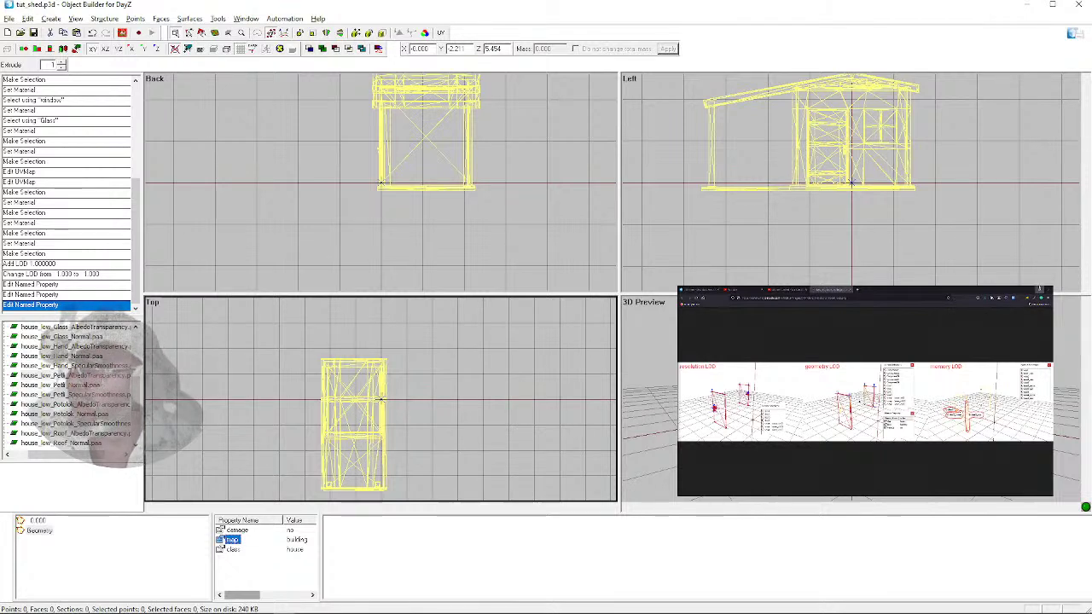
Hide the reference browser window, display the 0.000 LOD of the shed, and return to the Geometry LOD
left_click(1030, 289)
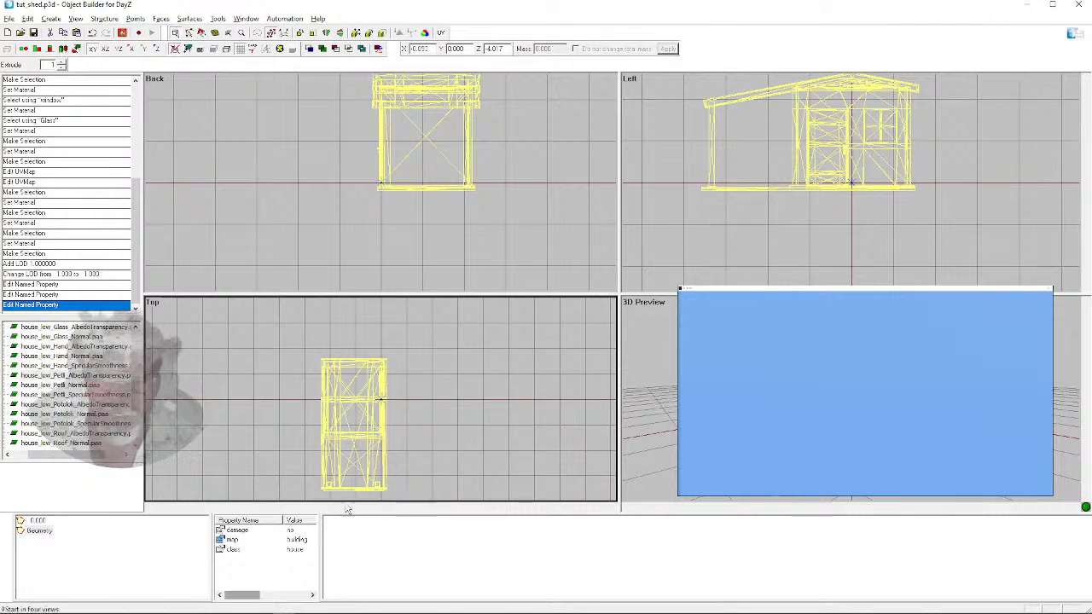
left_click(36, 522)
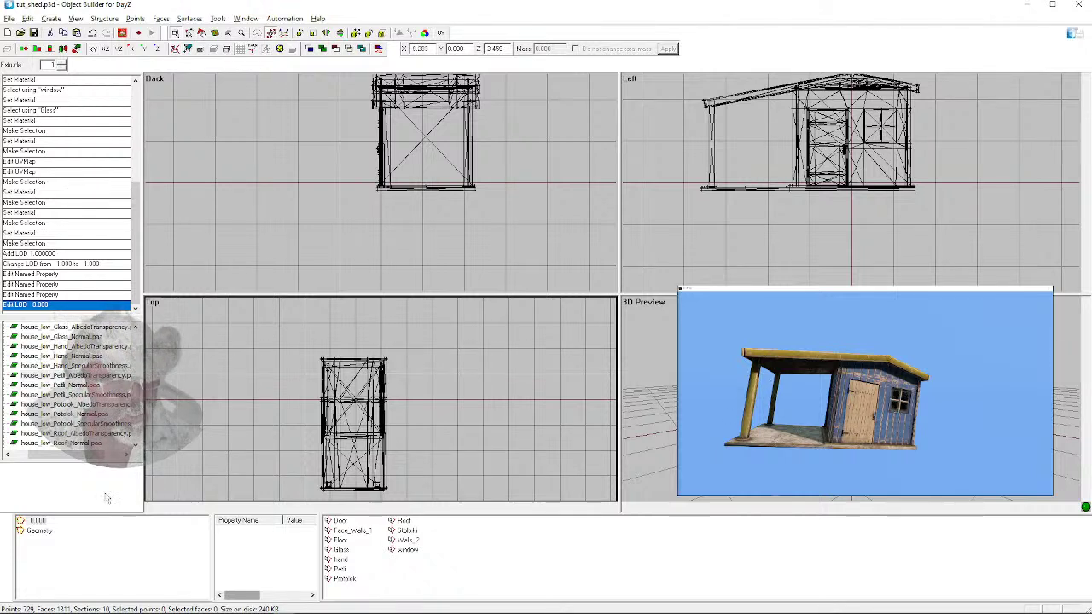
left_click(35, 532)
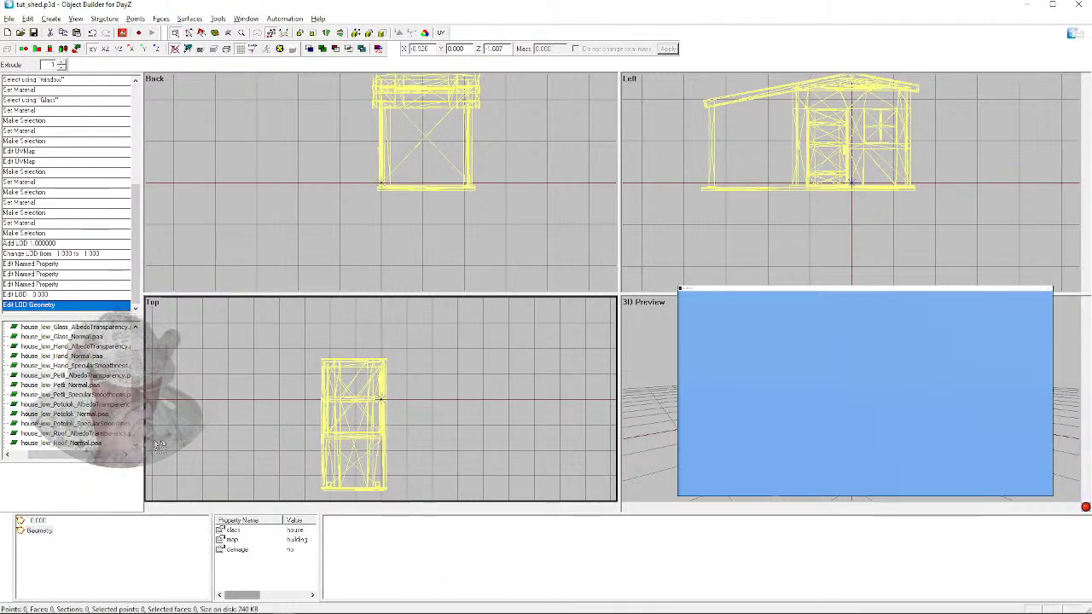
Create a box of size 1 × 1 × 1 with one segment per axis, centred on the pin, in the Geometry LOD
left_click_drag(617, 294, 631, 286)
scroll(395, 396, "down", 2)
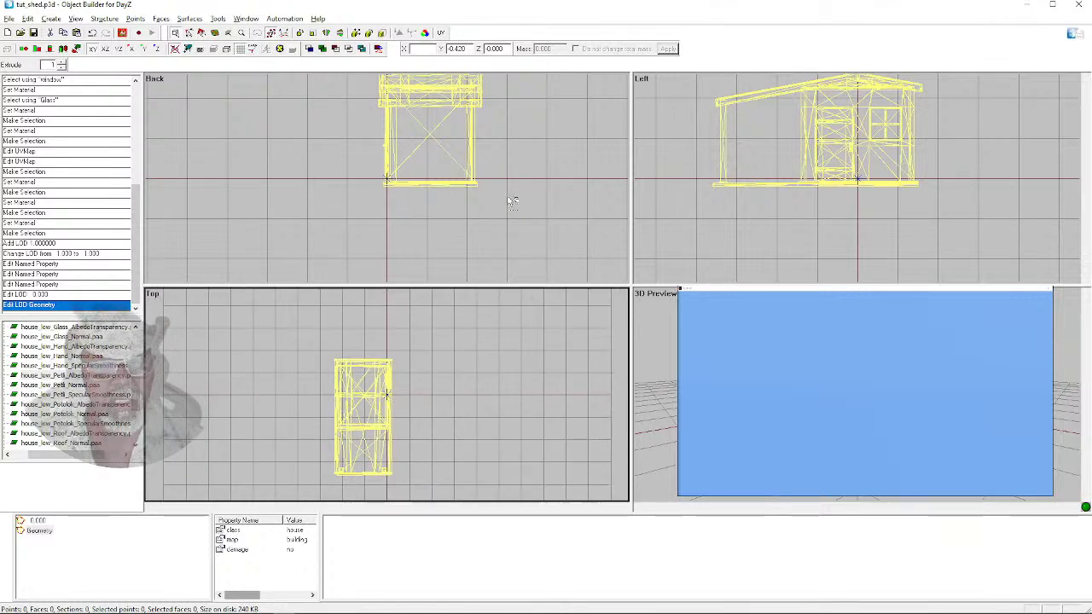
scroll(510, 198, "down", 2)
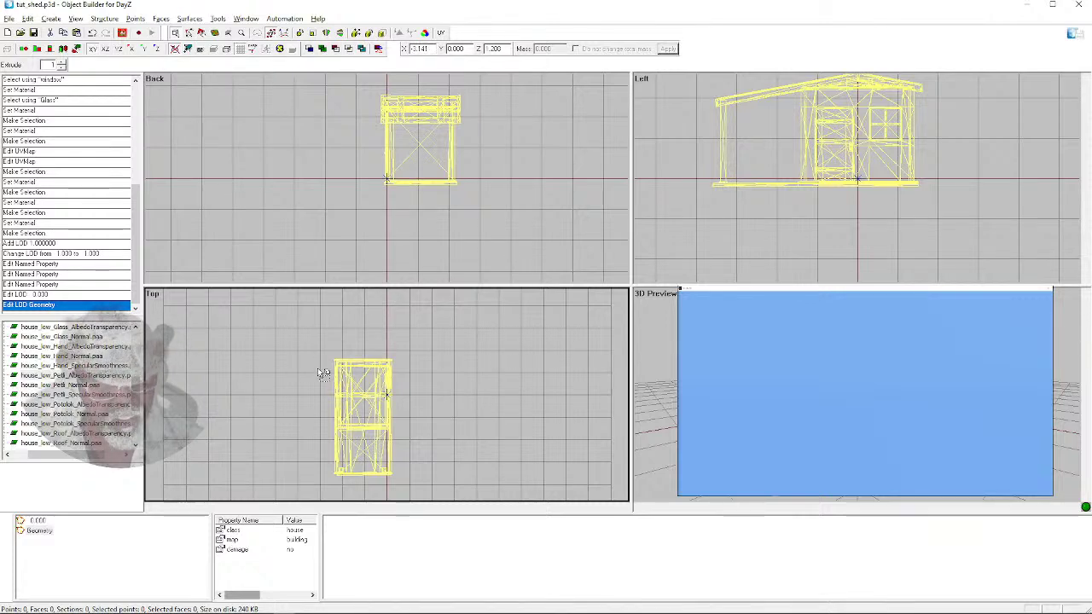
scroll(341, 371, "up", 3)
scroll(346, 369, "down", 2)
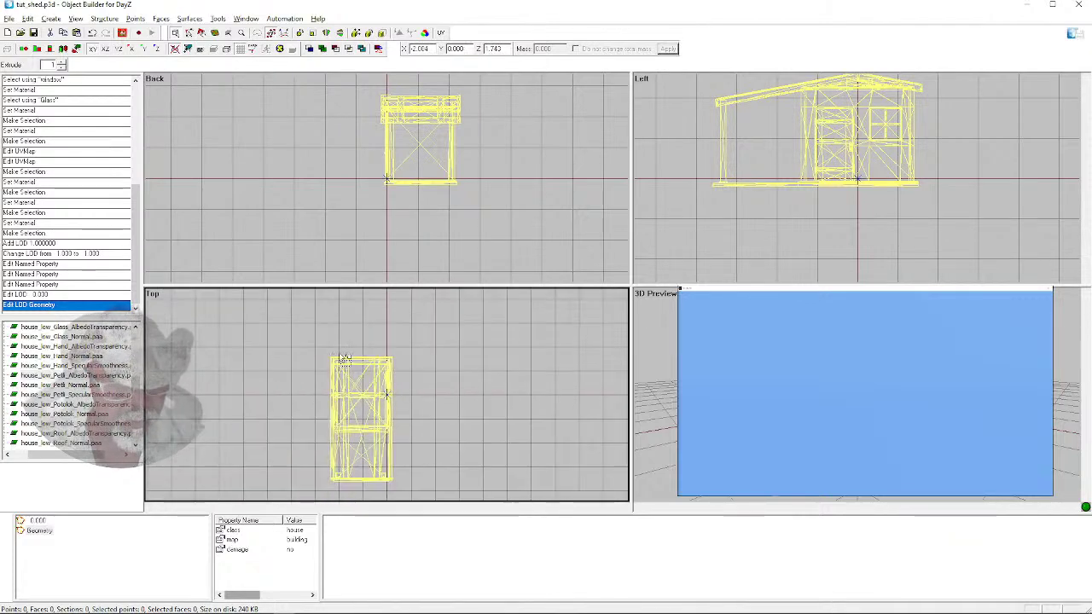
scroll(340, 368, "up", 1)
scroll(337, 368, "down", 1)
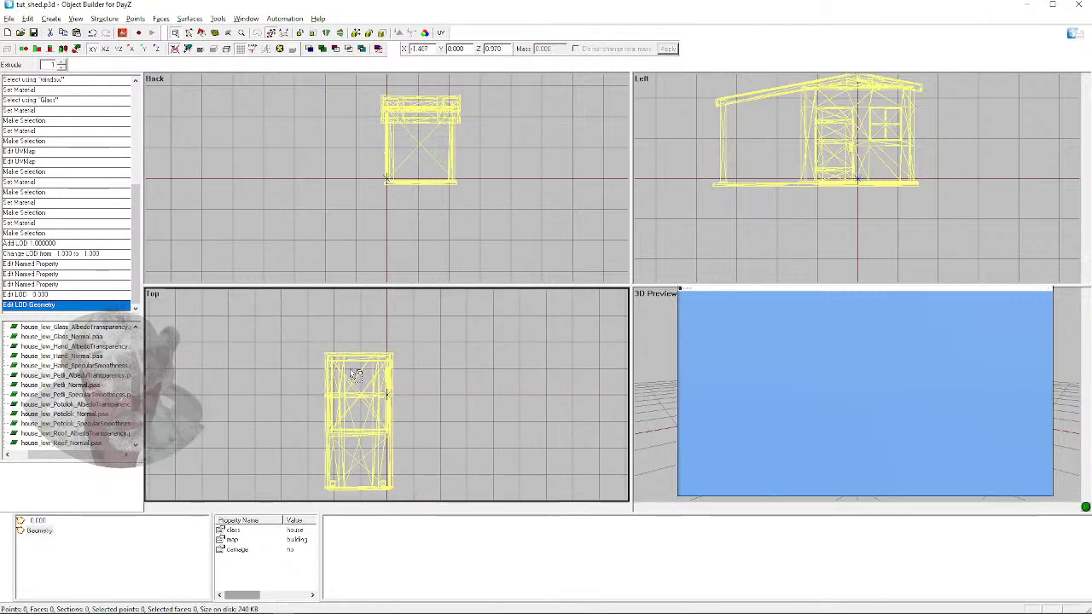
key("F7")
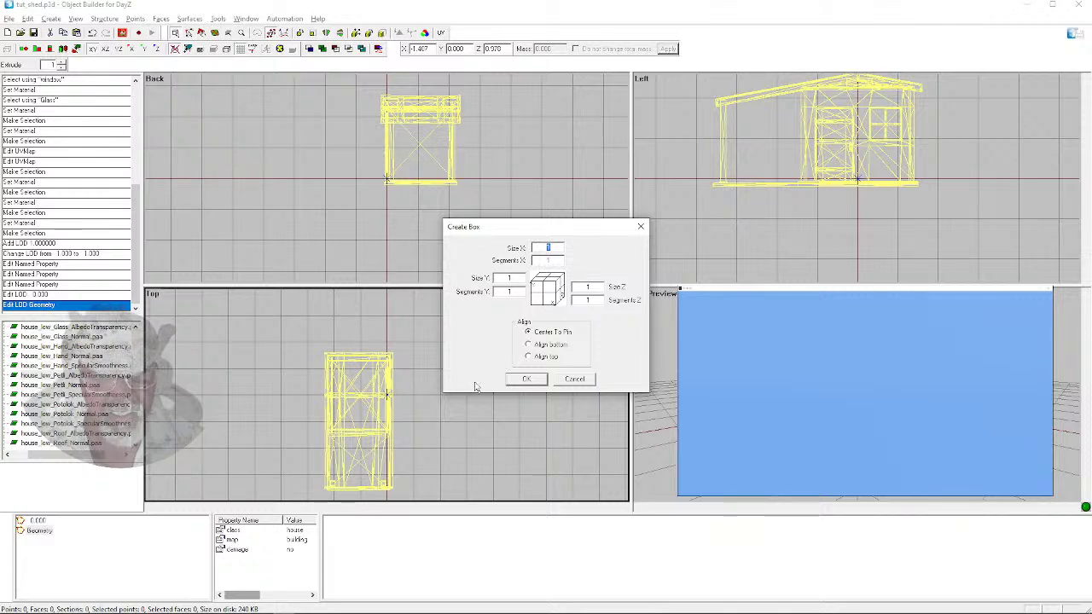
left_click(526, 379)
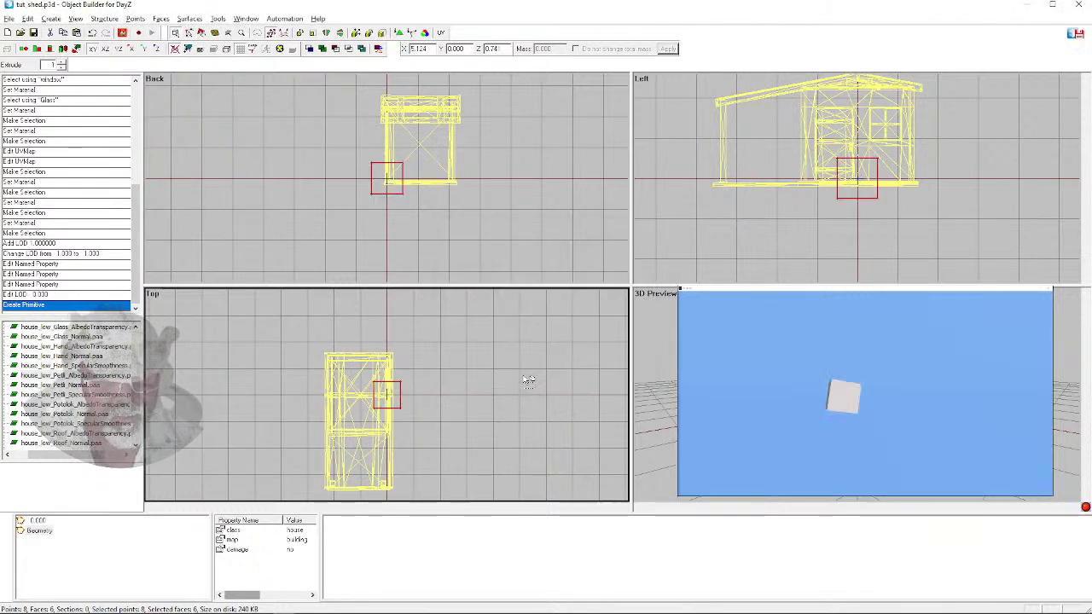
Move the whole box to the shed's upper-left corner in the Top view and deselect it
left_click(374, 377)
mouse_move(372, 379)
left_mouse_down("shift")
mouse_move(313, 352)
mouse_move(372, 332)
mouse_move(312, 352)
mouse_move(380, 341)
mouse_move(315, 355)
mouse_move(362, 339)
mouse_move(337, 356)
left_mouse_up("shift")
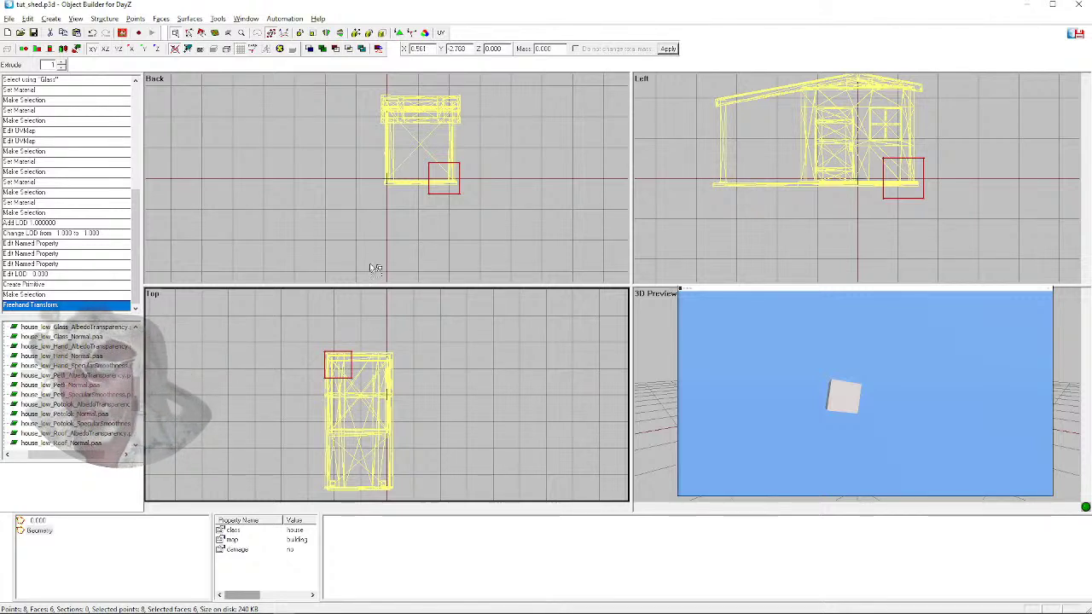
left_click(309, 372)
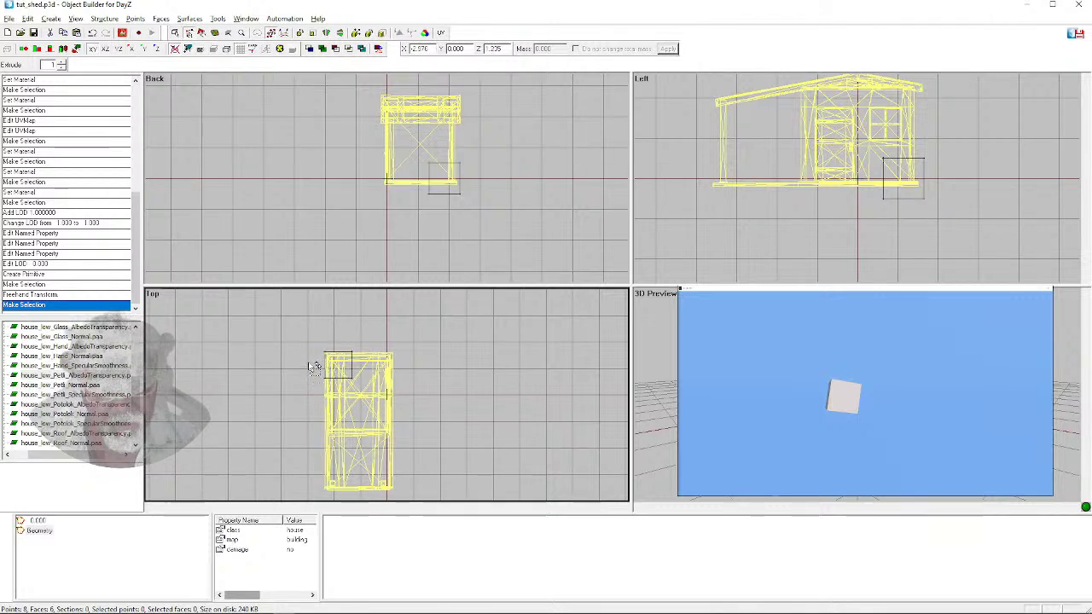
Thin the box to the end wall's thickness by moving its inner face along the Y axis in the Top view
mouse_move(316, 372)
left_mouse_down()
mouse_move(388, 396)
mouse_move(342, 389)
left_mouse_up()
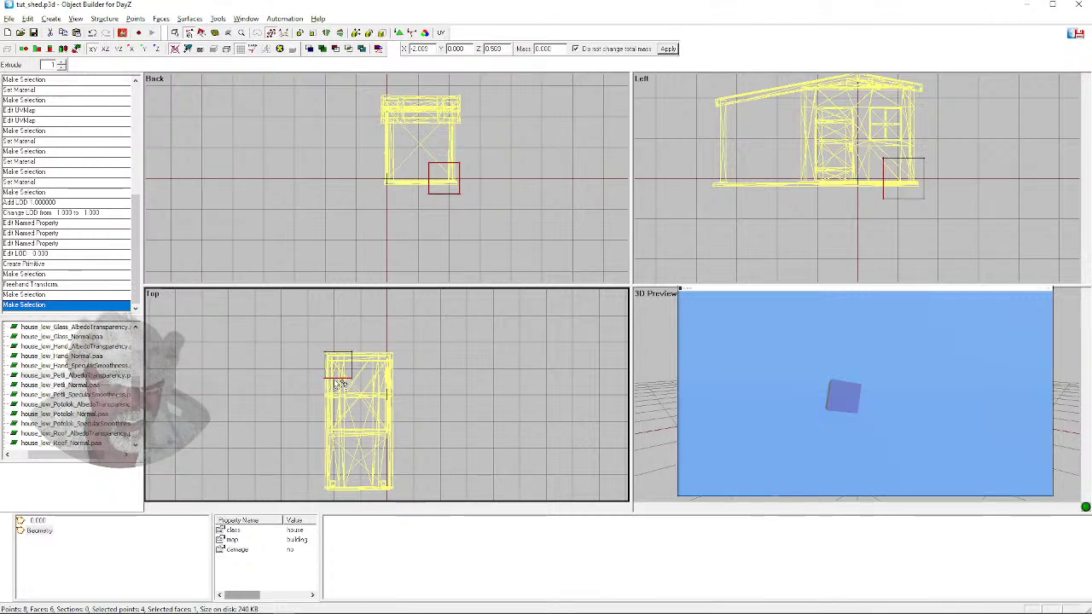
key("y")
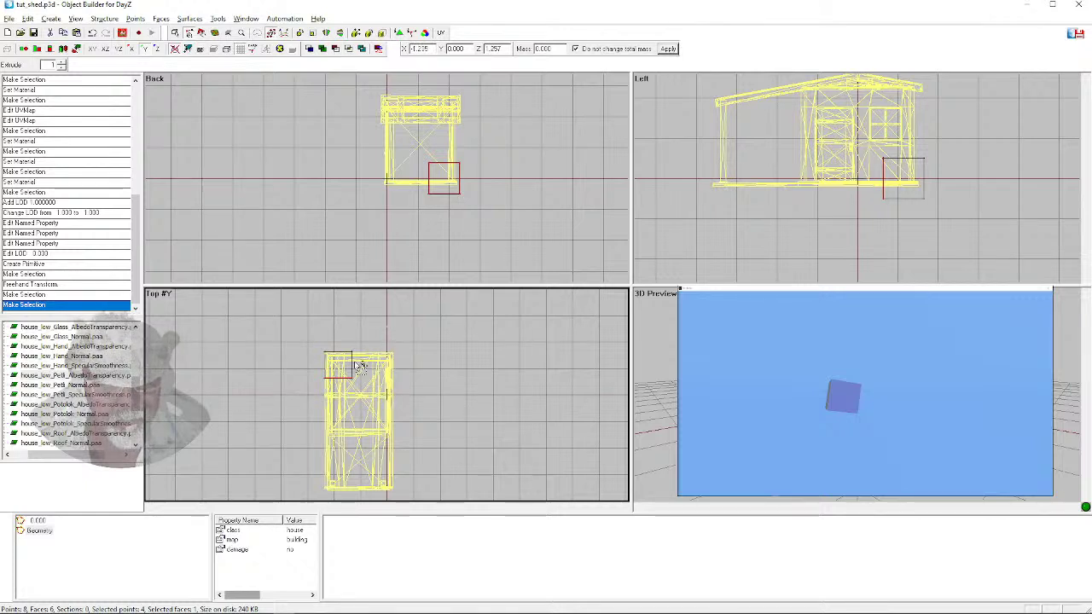
left_click_drag(339, 381, 337, 358)
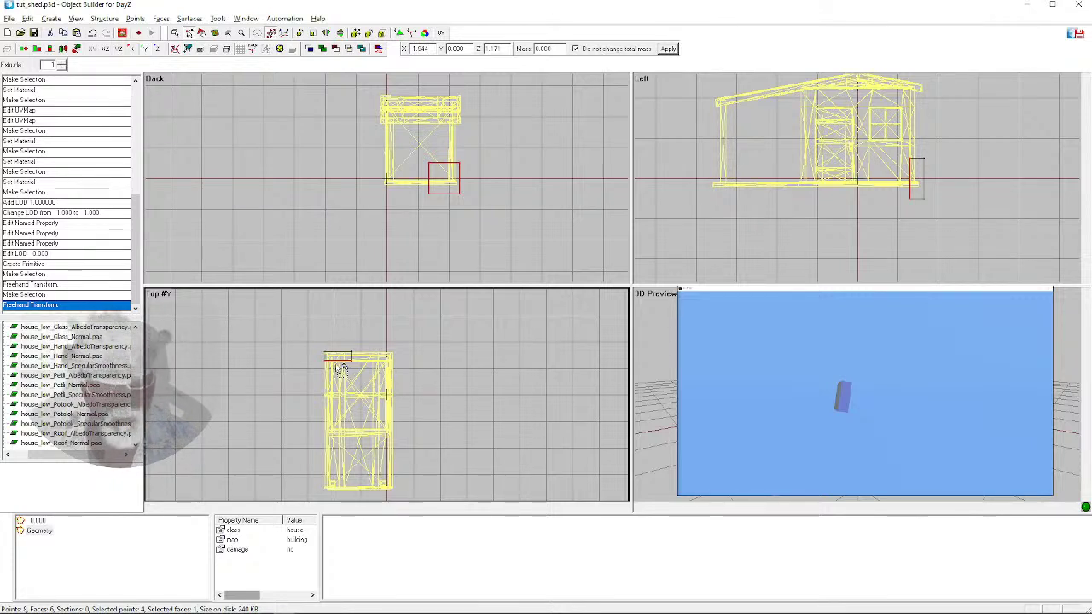
left_click_drag(333, 363, 331, 353)
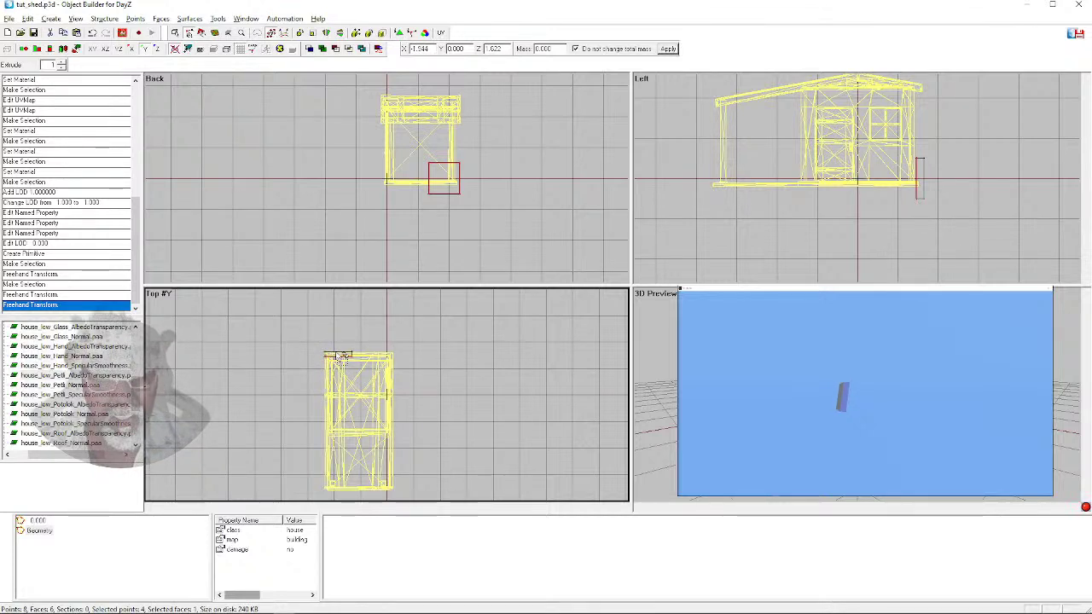
scroll(329, 348, "up", 2)
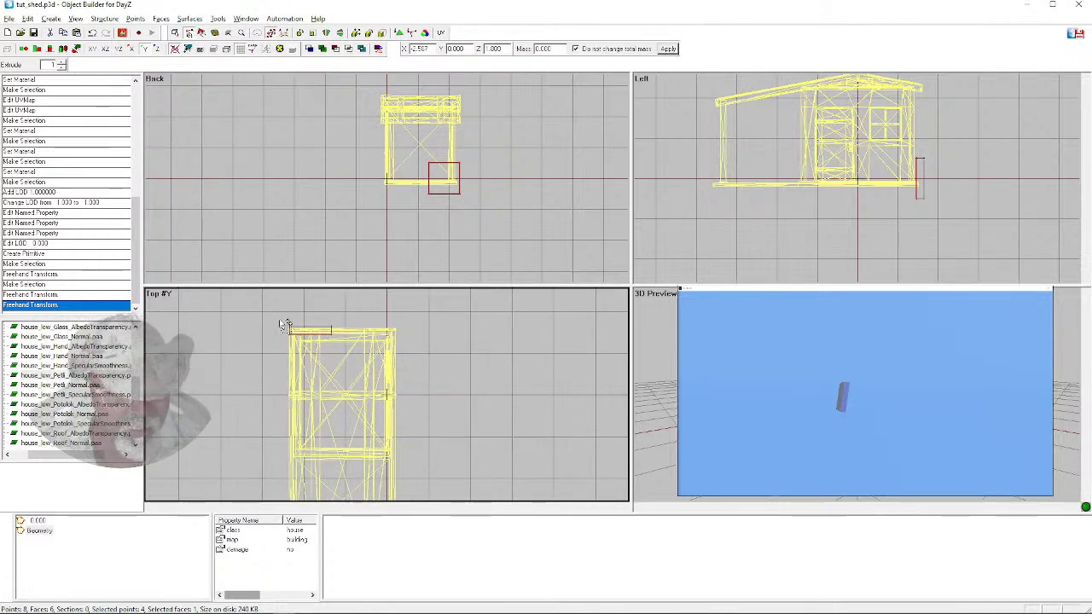
mouse_move(280, 322)
left_mouse_down()
mouse_move(362, 340)
mouse_move(293, 333)
mouse_move(345, 343)
left_mouse_up()
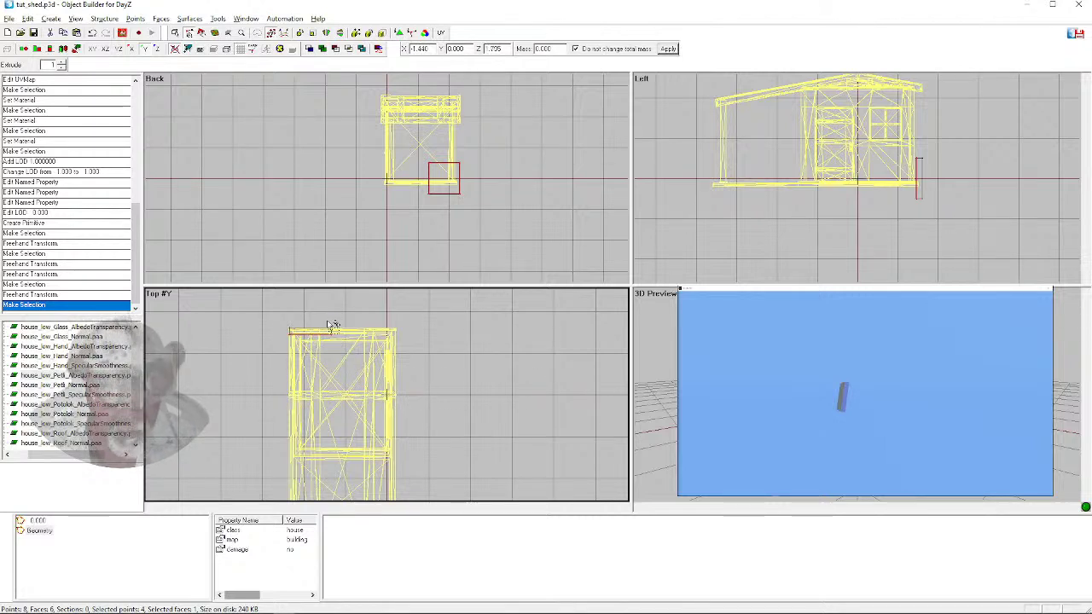
Stretch the box along the X axis to the opposite corner of the end wall by moving its end face in the Top view
left_click_drag(326, 329, 341, 346)
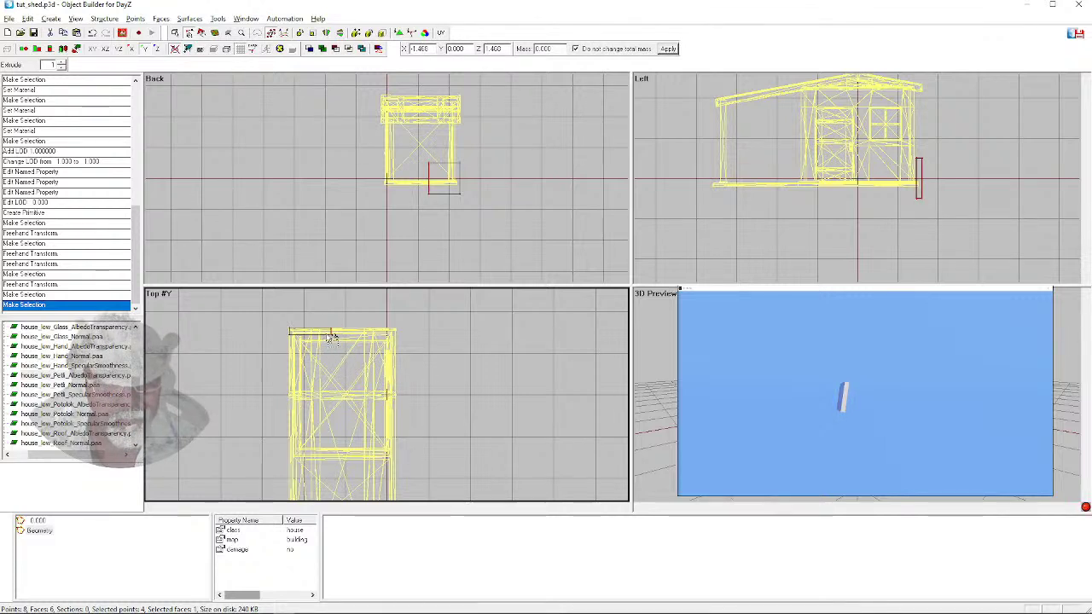
key("x")
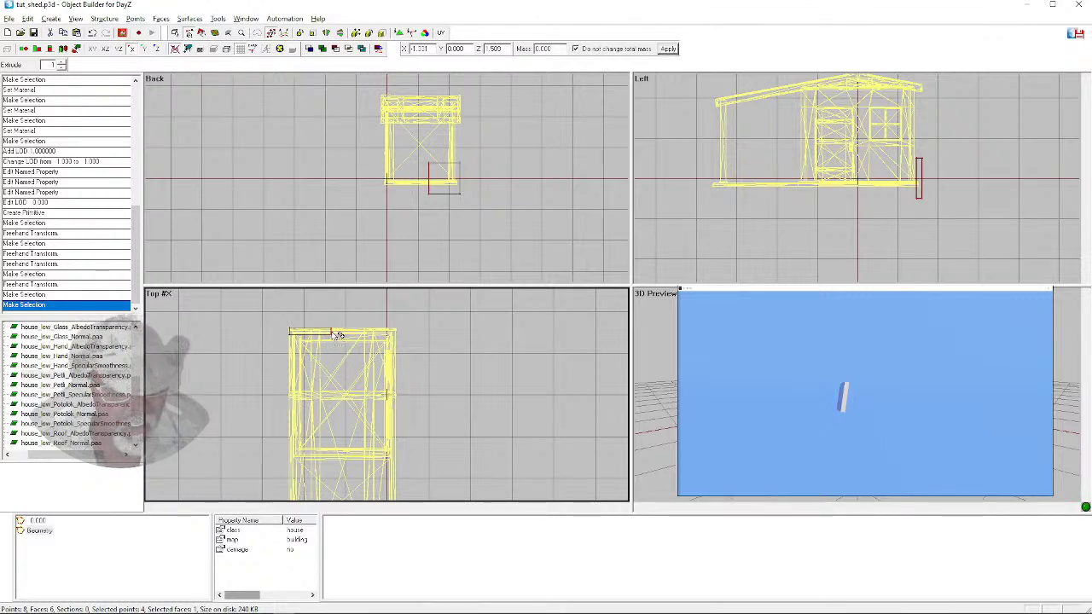
left_click_drag(337, 335, 389, 332)
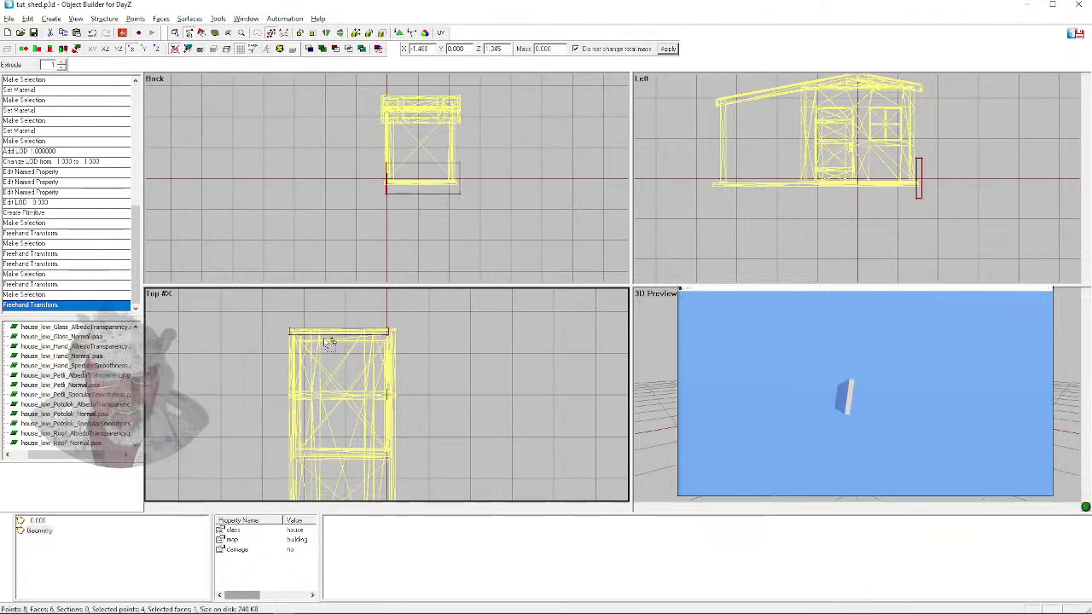
Align both end faces of the box with the outer edges of the shed's wall in the Back view
left_click(474, 212)
left_click_drag(467, 208, 455, 180)
left_click_drag(399, 211, 392, 179)
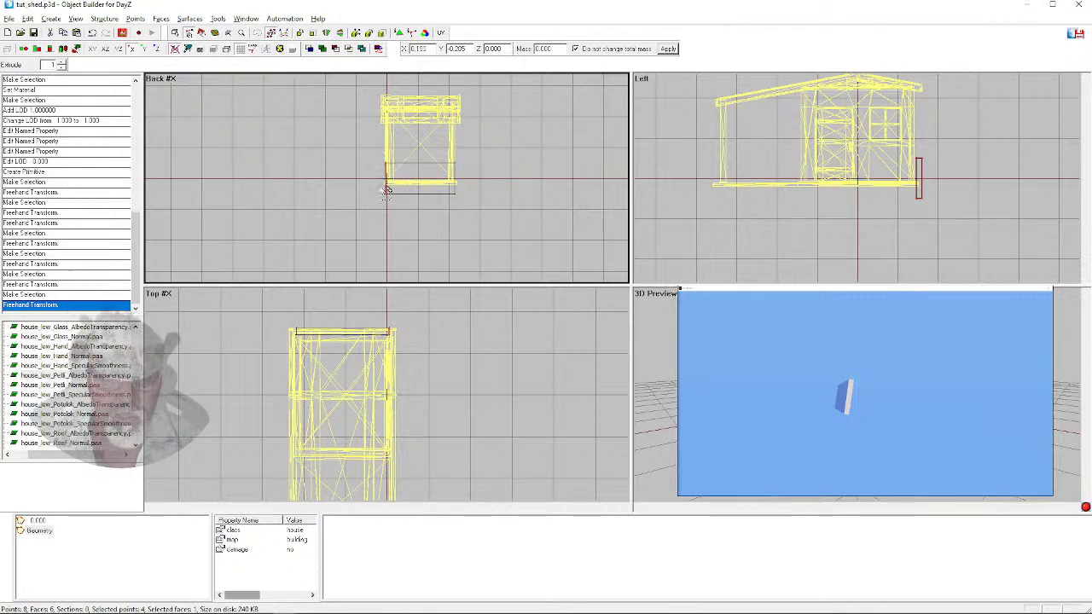
Raise the whole box along the Y axis until its base sits at the shed's floor, and select its top points
left_click(373, 146)
left_click_drag(373, 146, 497, 212)
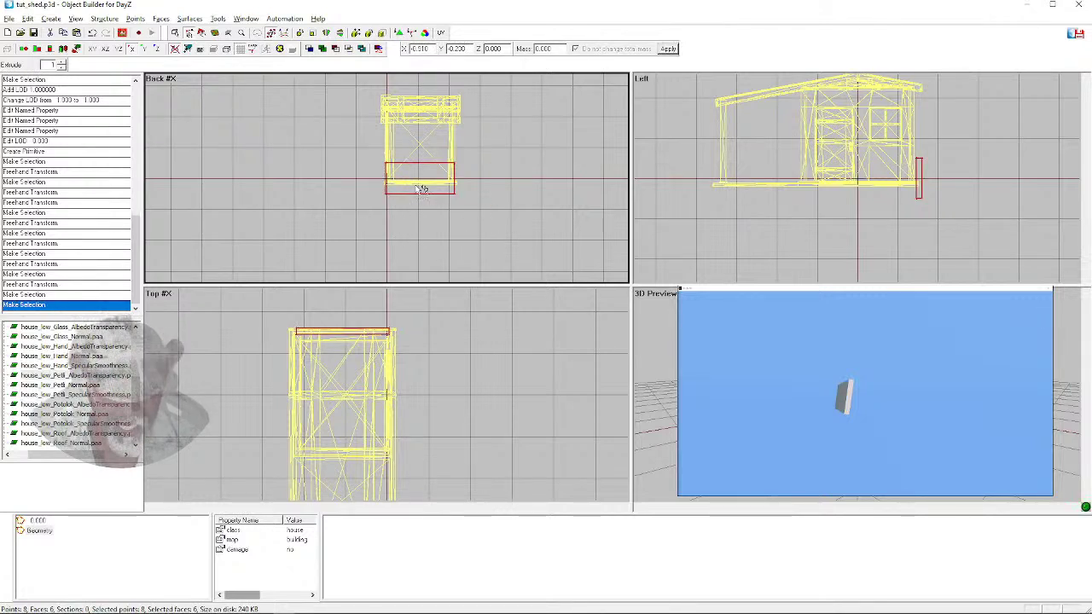
left_click_drag(416, 183, 410, 166)
left_click(367, 162)
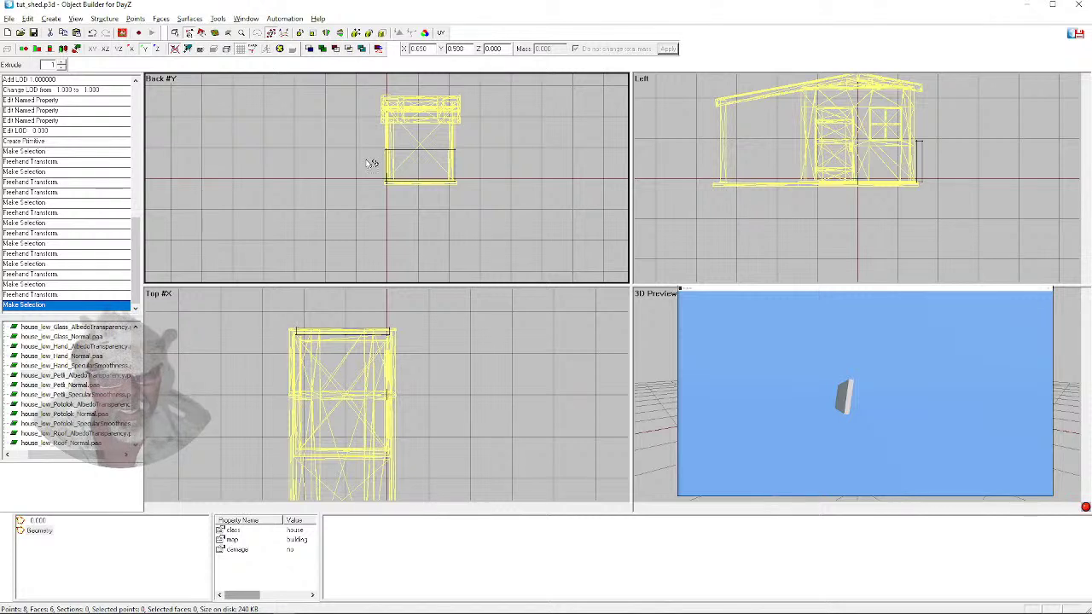
left_click_drag(378, 143, 512, 163)
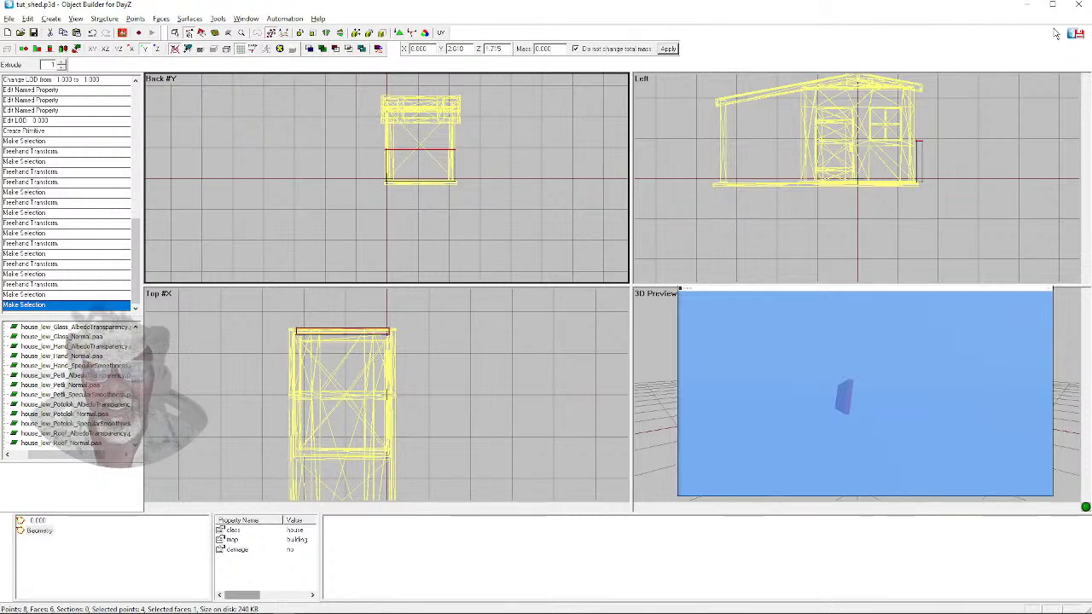
Find Blender among the installed programs and launch it
left_click(1028, 5)
key("alt+Tab")
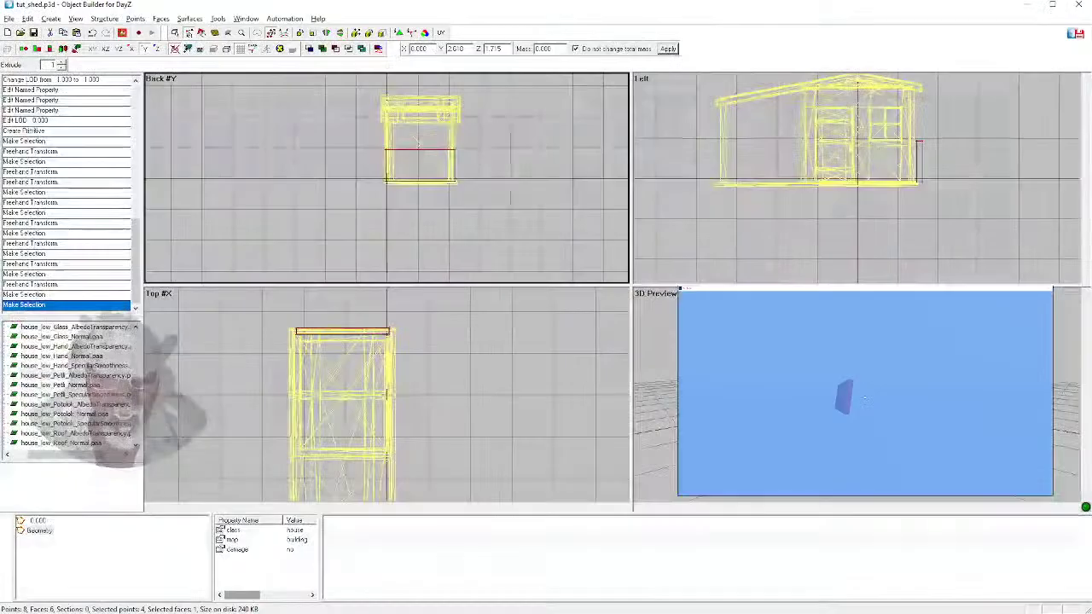
key("super")
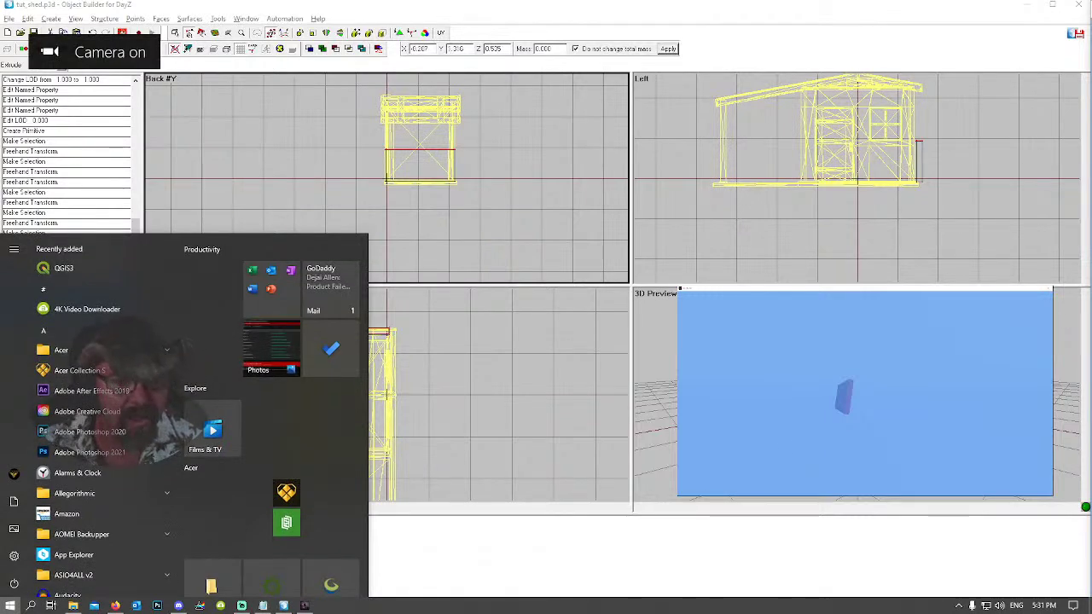
left_click(31, 606)
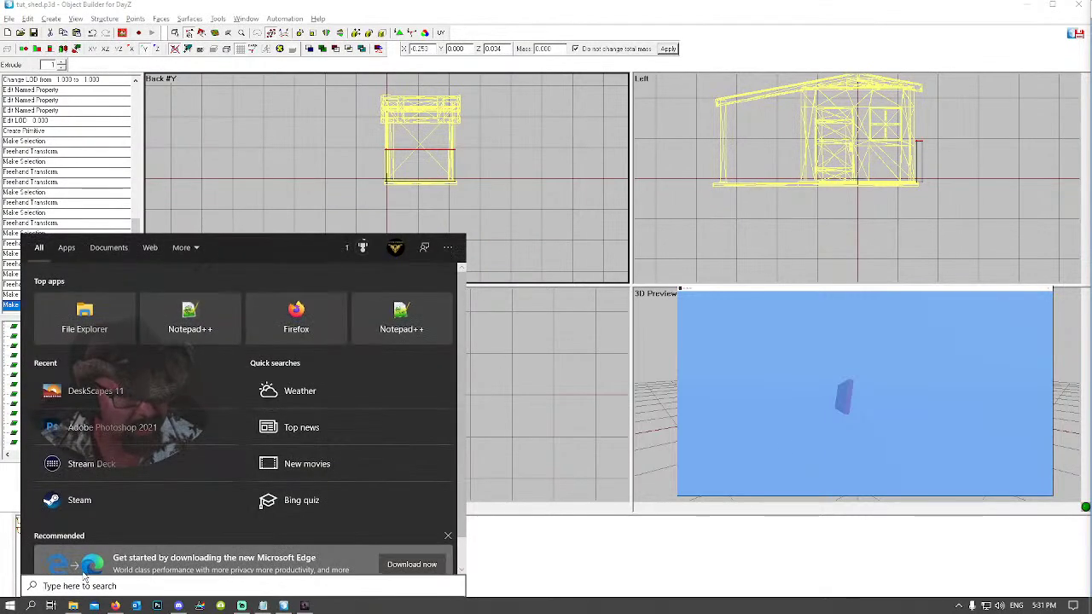
type("blender")
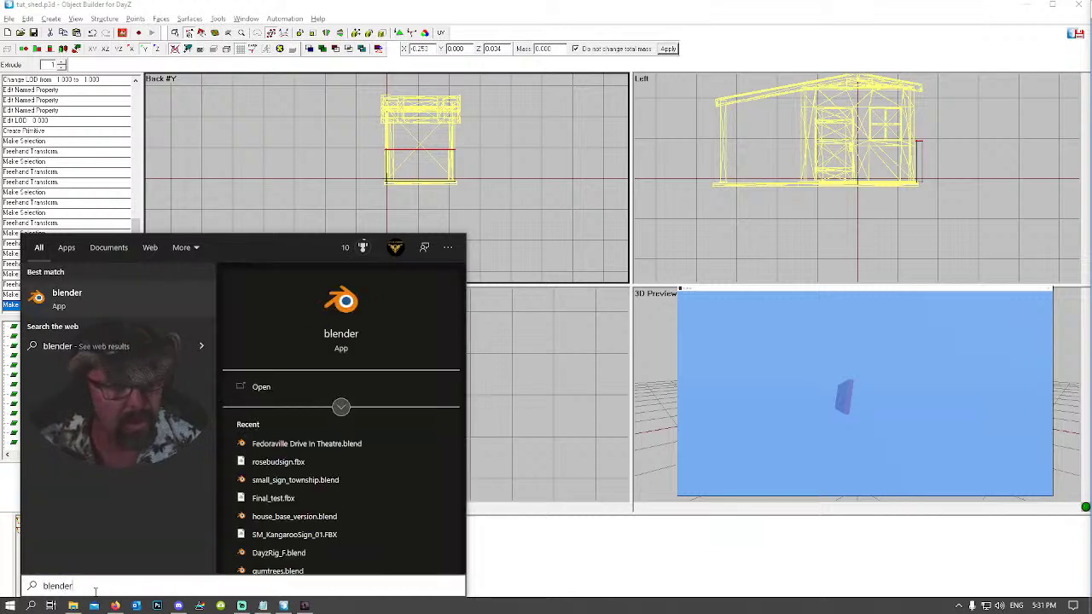
key("Return")
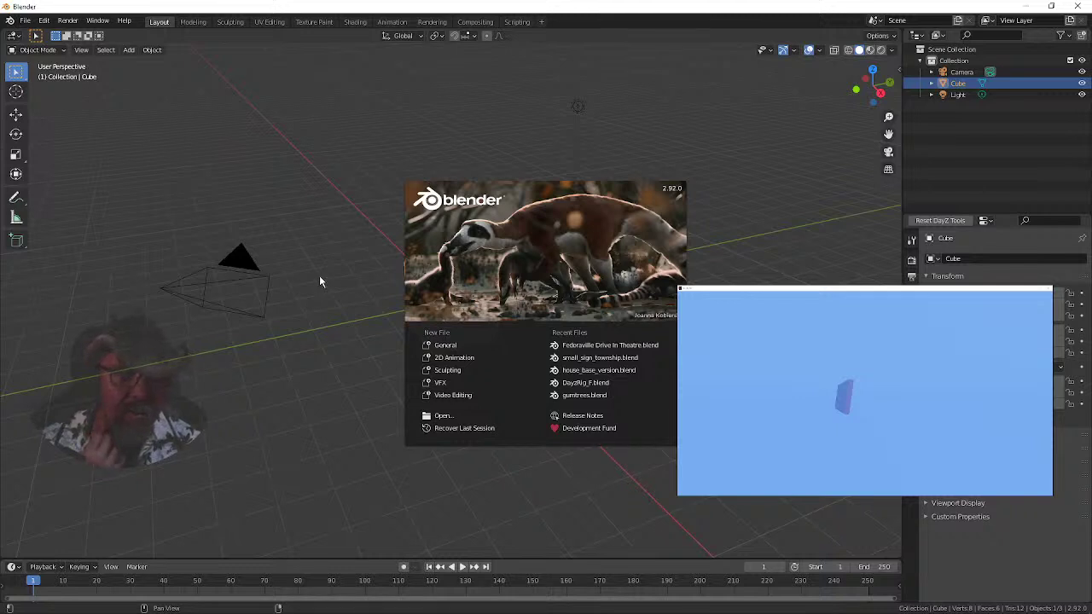
Scale the default cube down in Blender and show the Arma 3 object properties for it
left_click(342, 286)
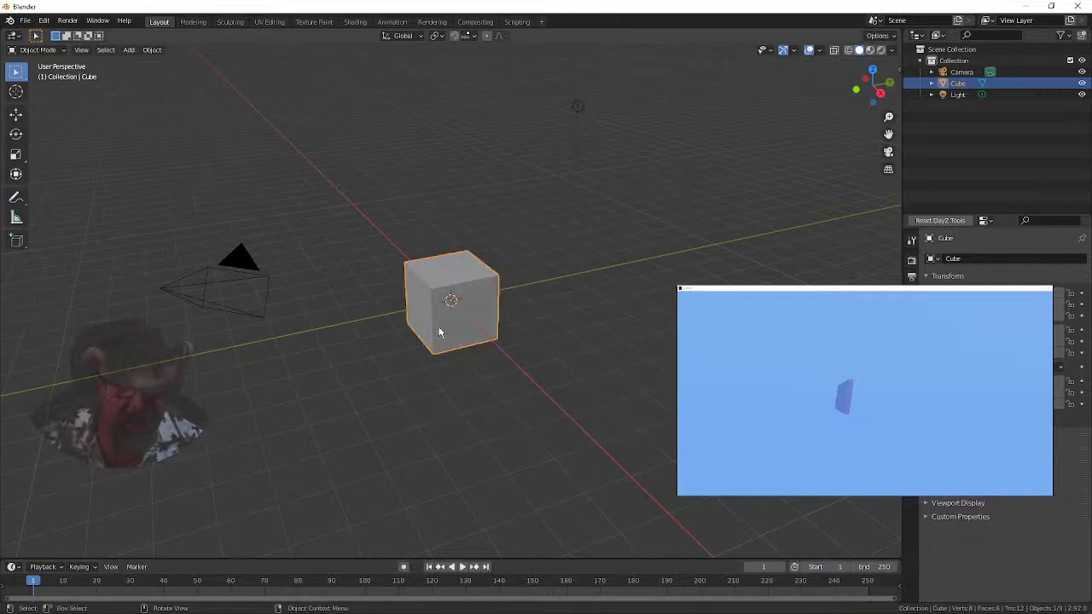
key("s")
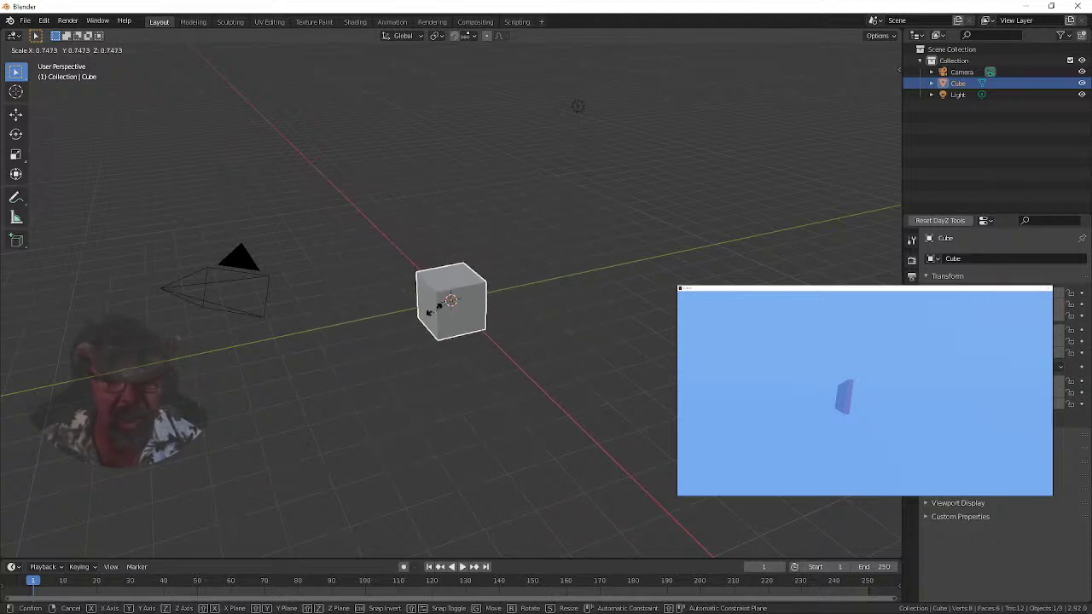
left_click(415, 334)
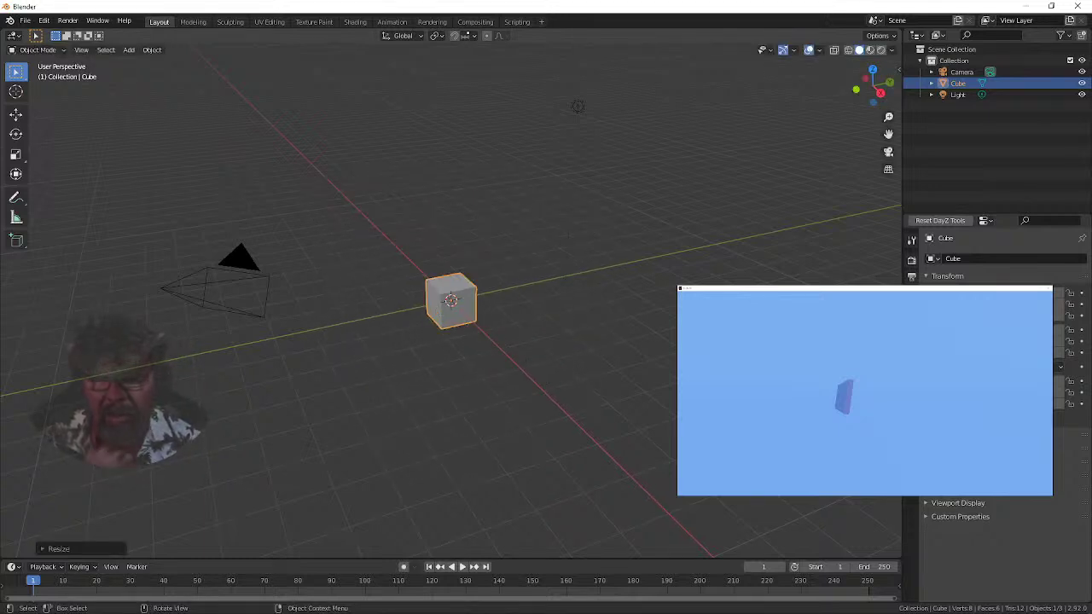
left_click(899, 68)
left_click(896, 176)
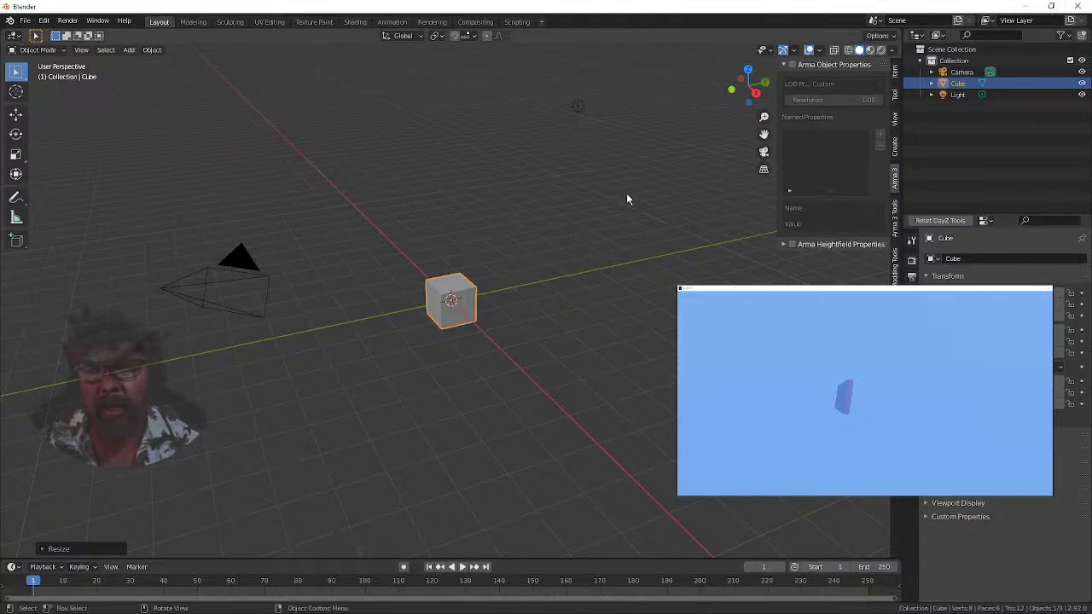
Close Blender without saving the changes to the untitled file
left_click(1026, 6)
key("alt+Tab")
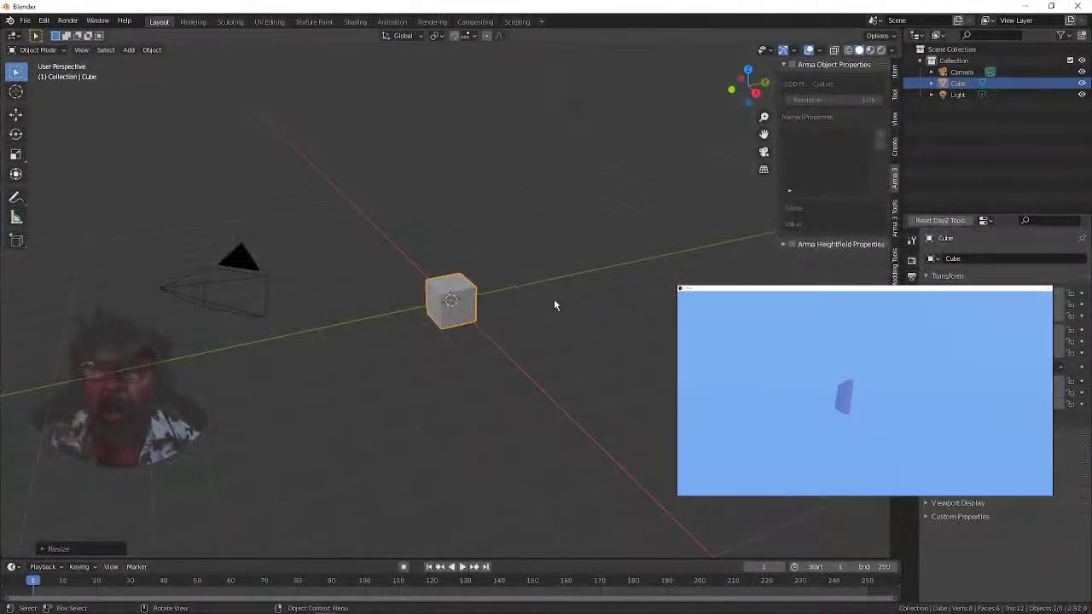
left_click(1071, 7)
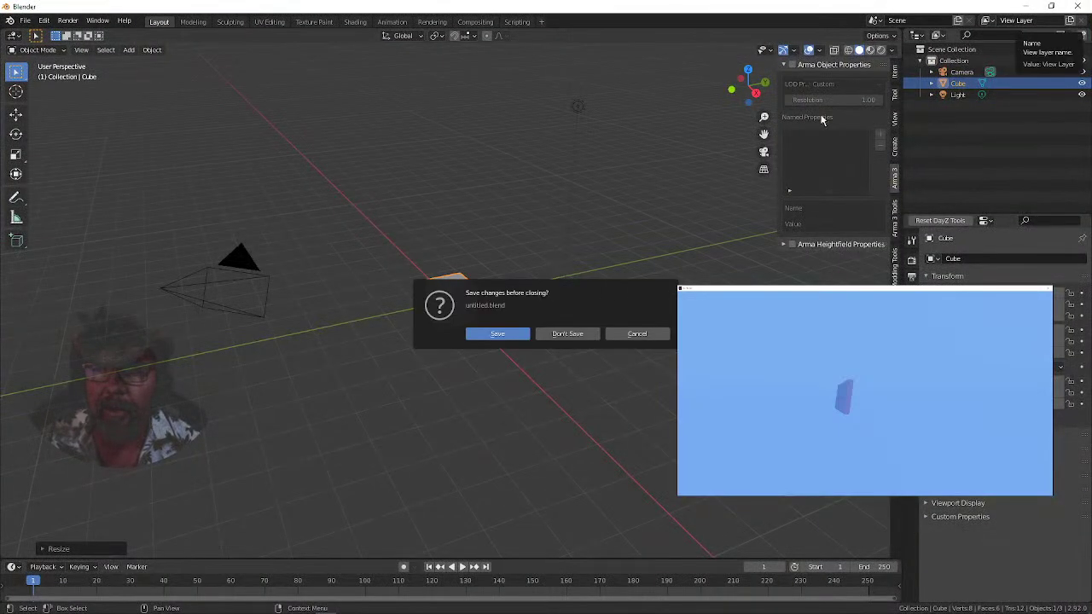
left_click(559, 334)
Switch to Firefox, open the GameDev.tv site in a new tab, and browse its course listings down to the Blender courses
key("super")
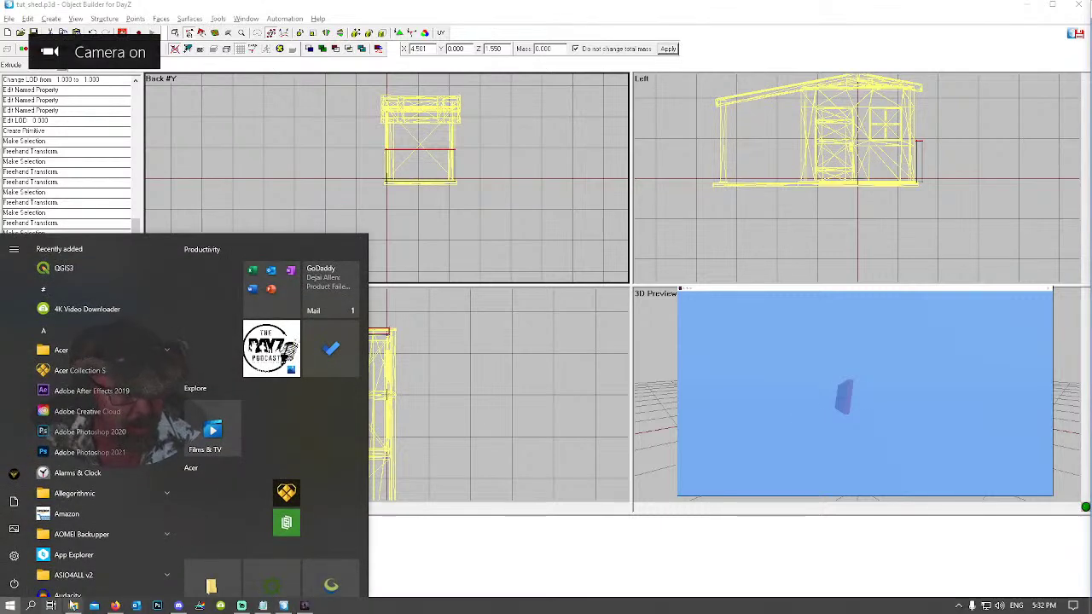
left_click(114, 606)
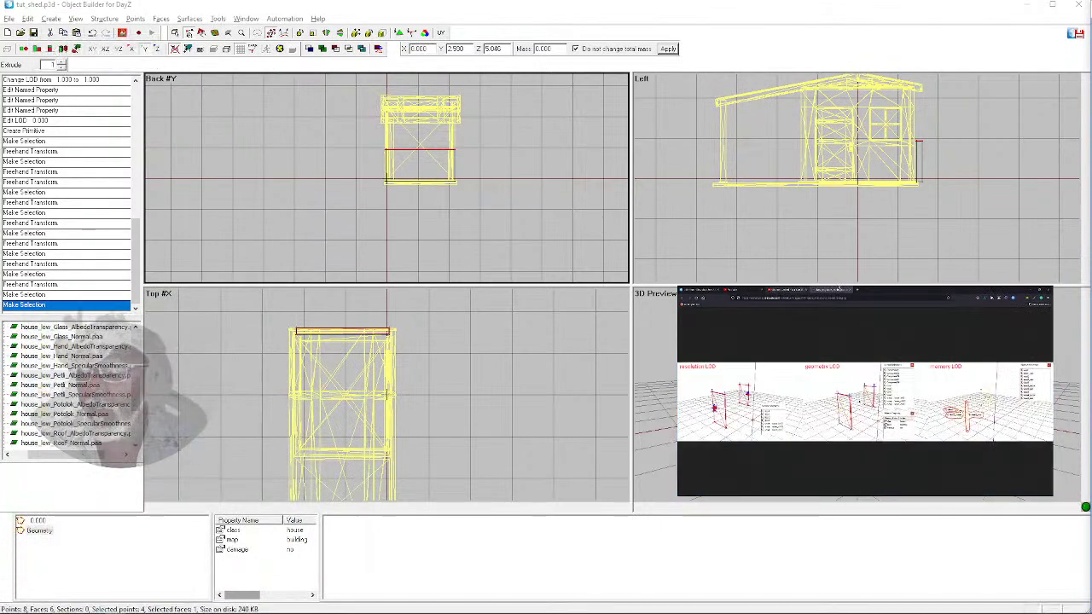
left_click(858, 291)
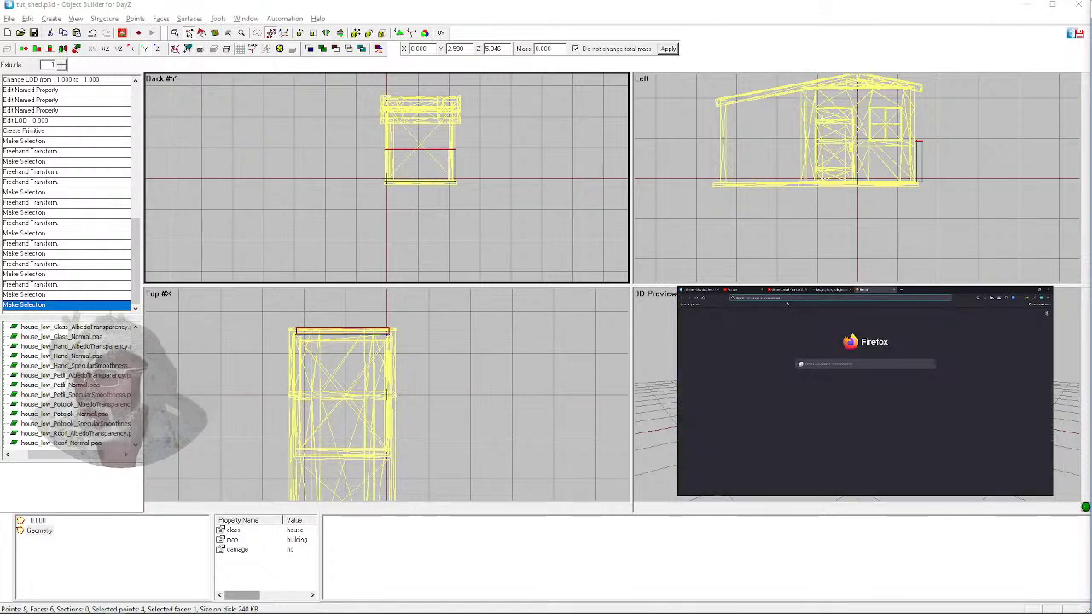
left_click(788, 304)
type("google.com")
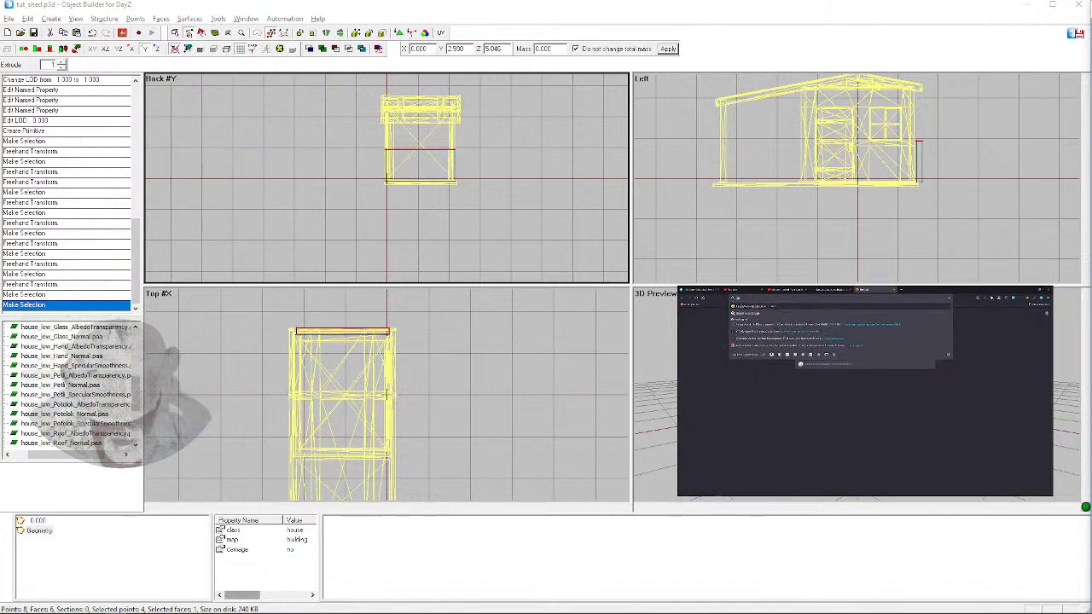
key("Return")
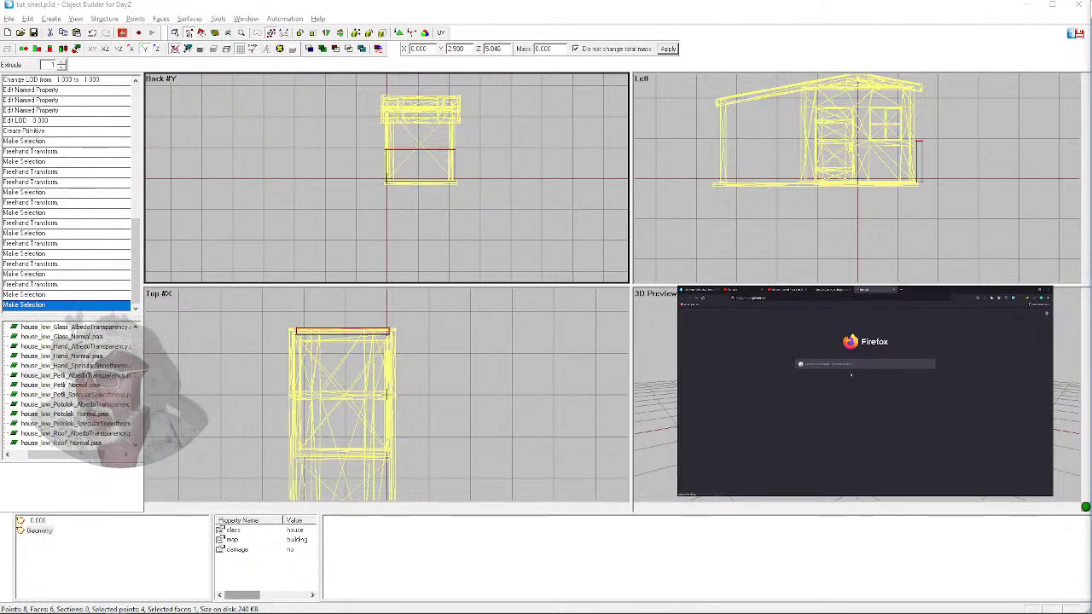
key("Return")
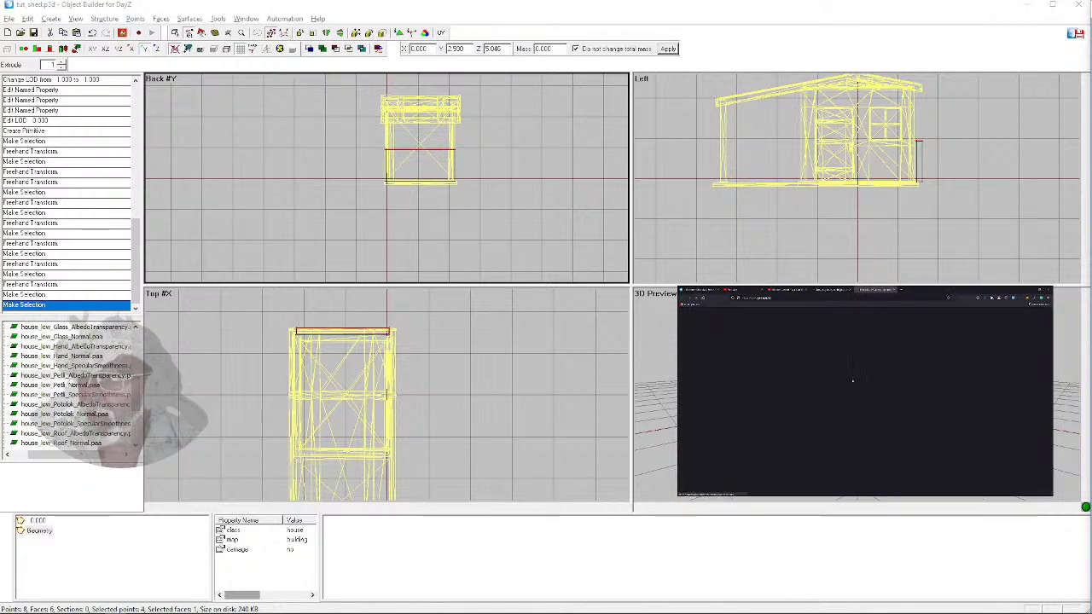
scroll(860, 393, "down", 1)
scroll(860, 392, "down", 8)
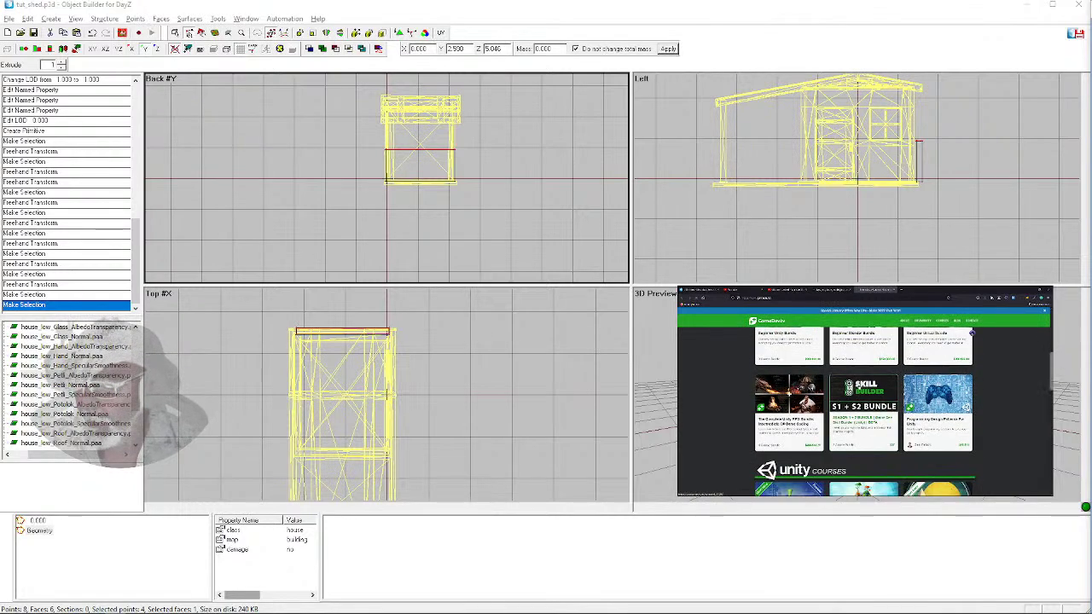
scroll(864, 401, "down", 6)
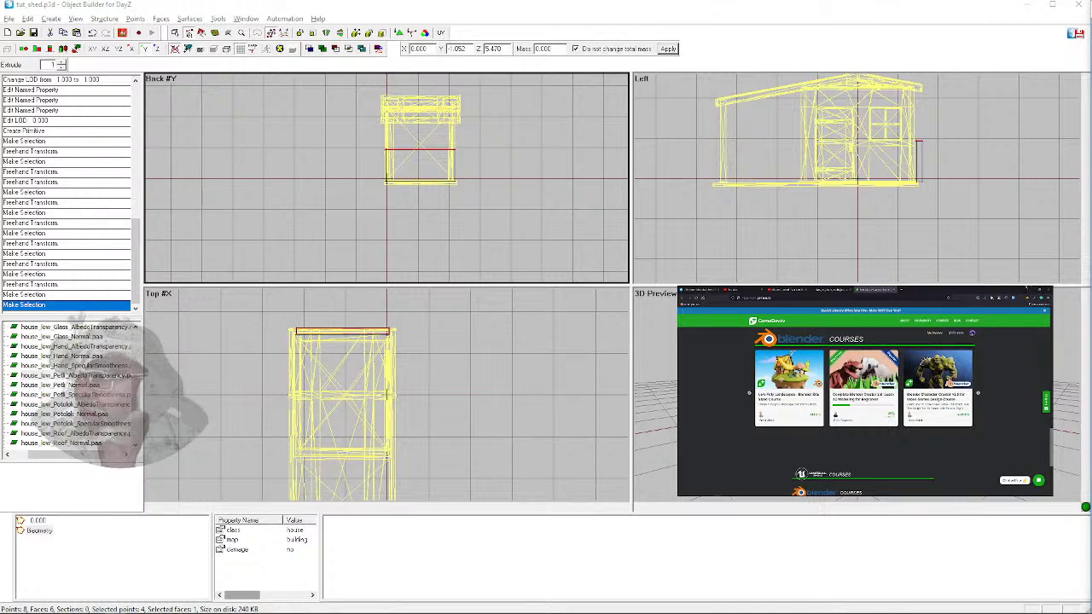
Return to Object Builder and raise the box's selected top points to the top of the shed's end wall in the Back view
key("super")
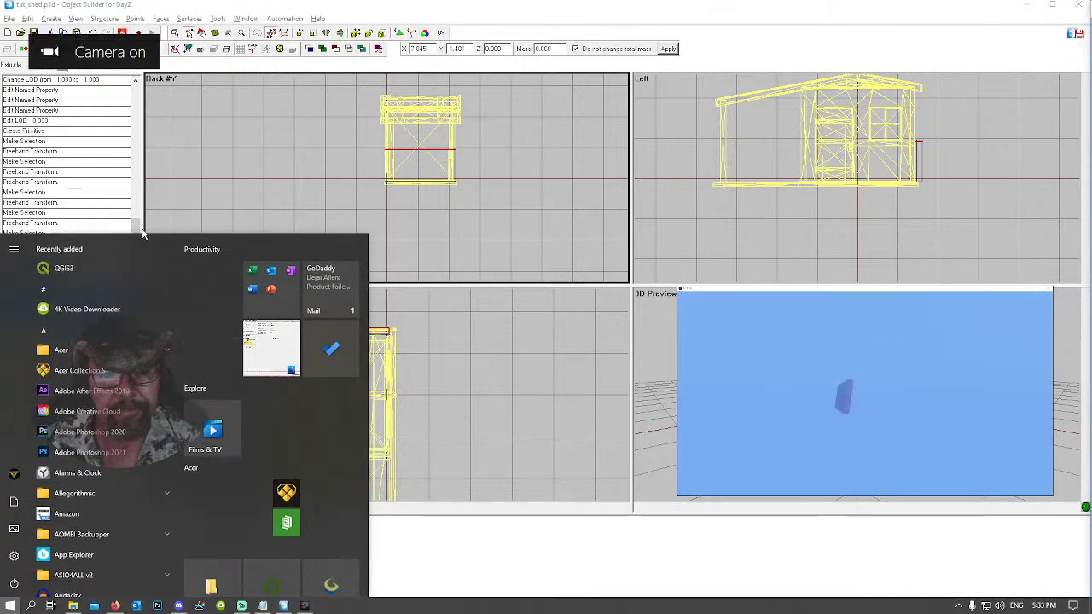
left_click(386, 9)
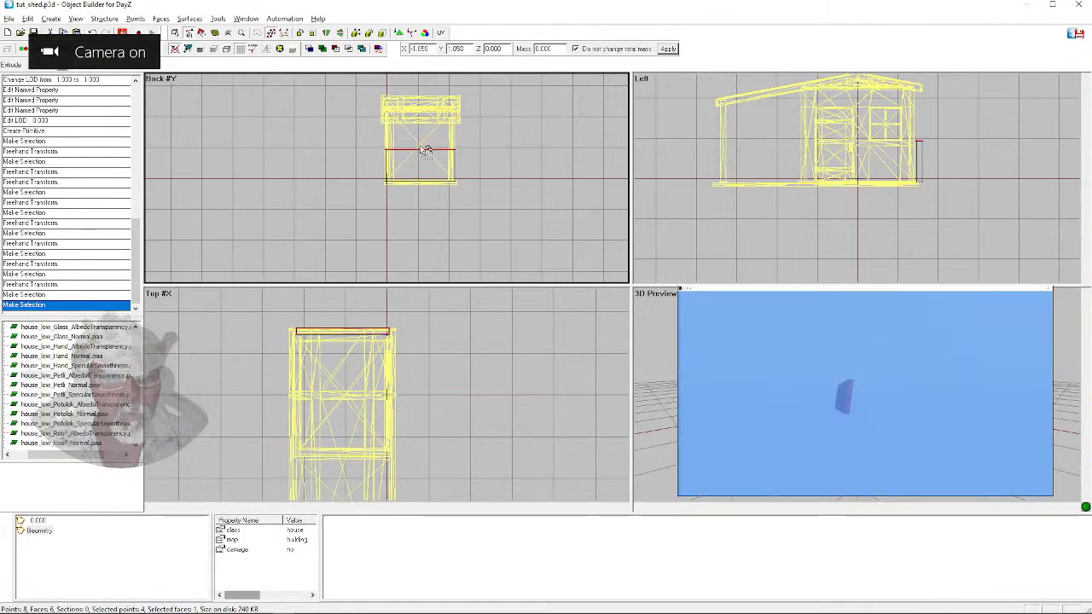
left_click_drag(425, 151, 420, 118)
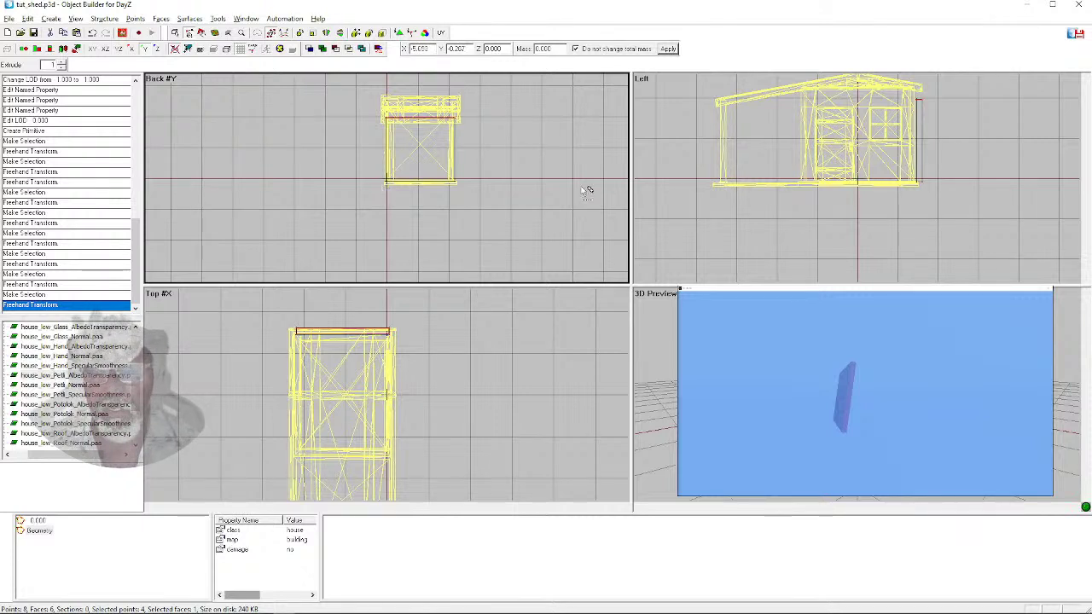
Select the whole box in the Left view, shift it horizontally inward onto the shed's end wall, and clear the selection
left_click_drag(906, 92, 947, 186)
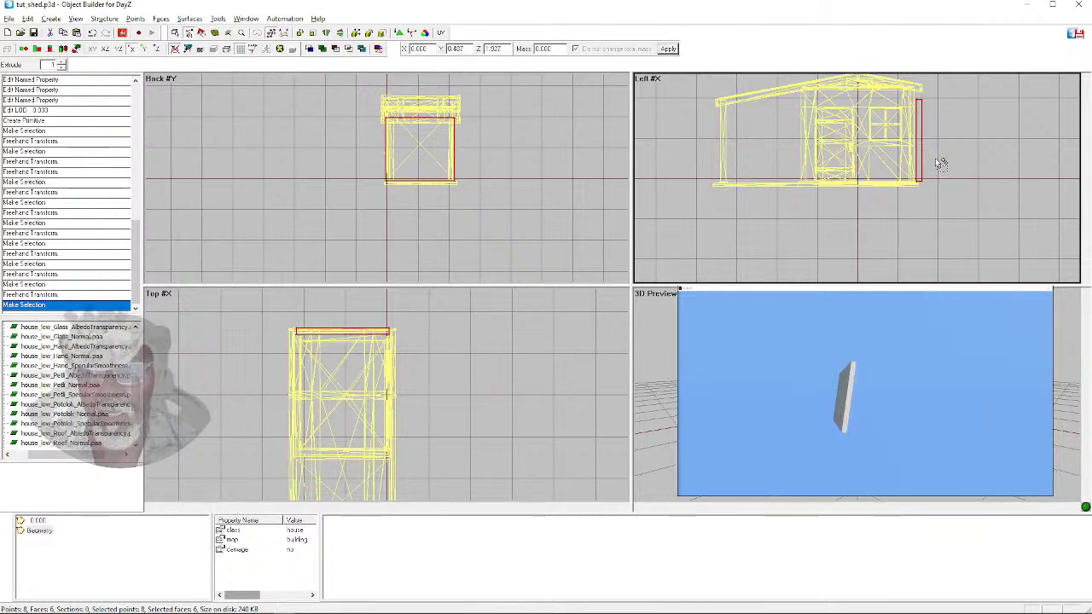
left_click_drag(927, 154, 911, 152)
left_click(970, 154)
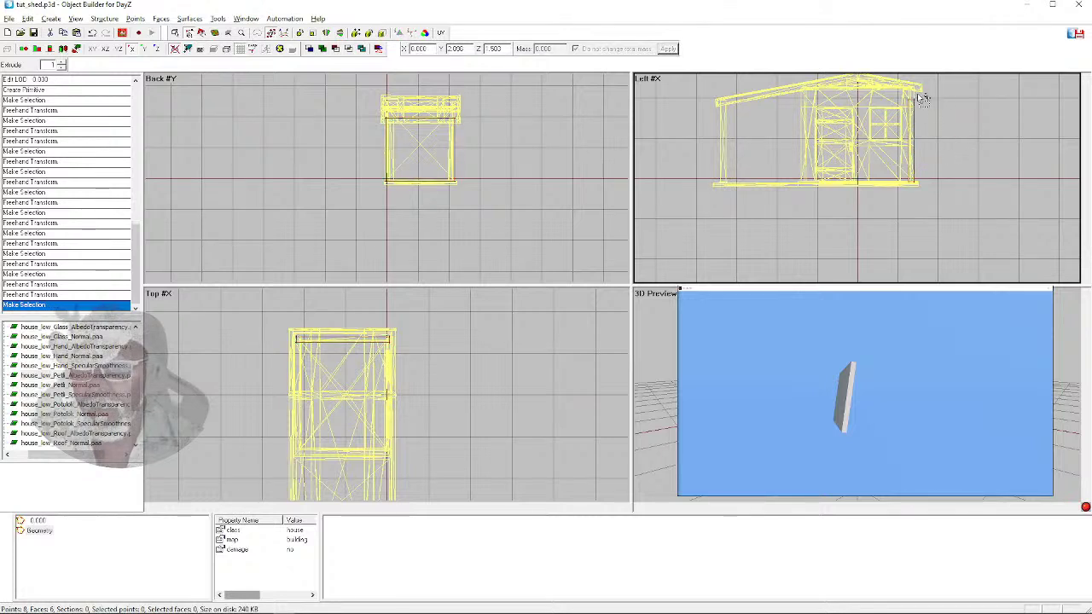
Adjust the box's inner face horizontally in the Left view to match the end wall's thickness, and inspect the box in the 3D preview
left_click_drag(905, 94, 912, 192)
key("x")
left_click_drag(909, 146, 920, 175)
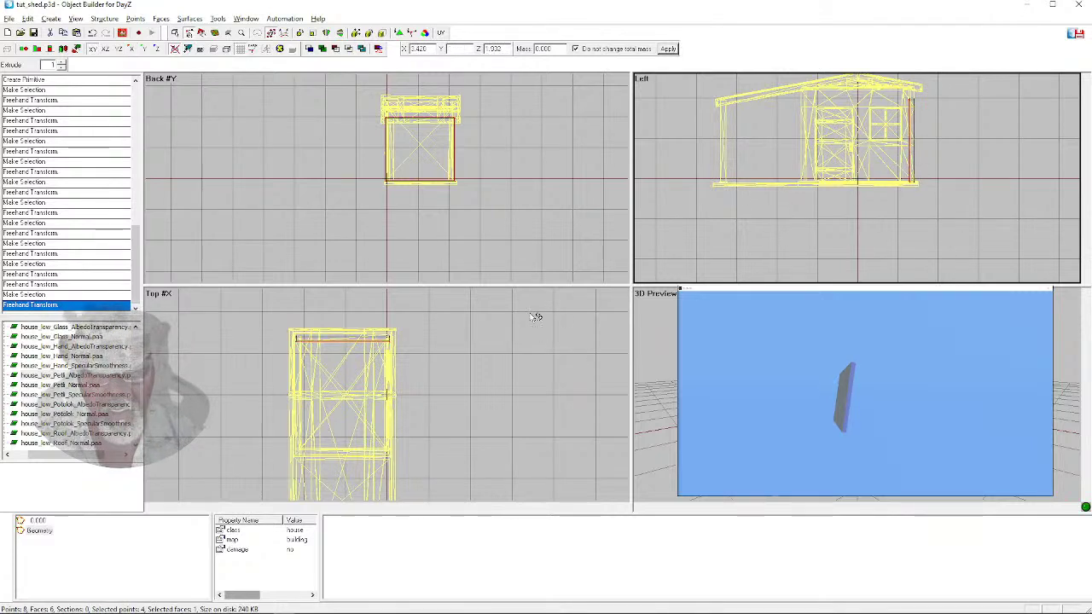
left_click(894, 230)
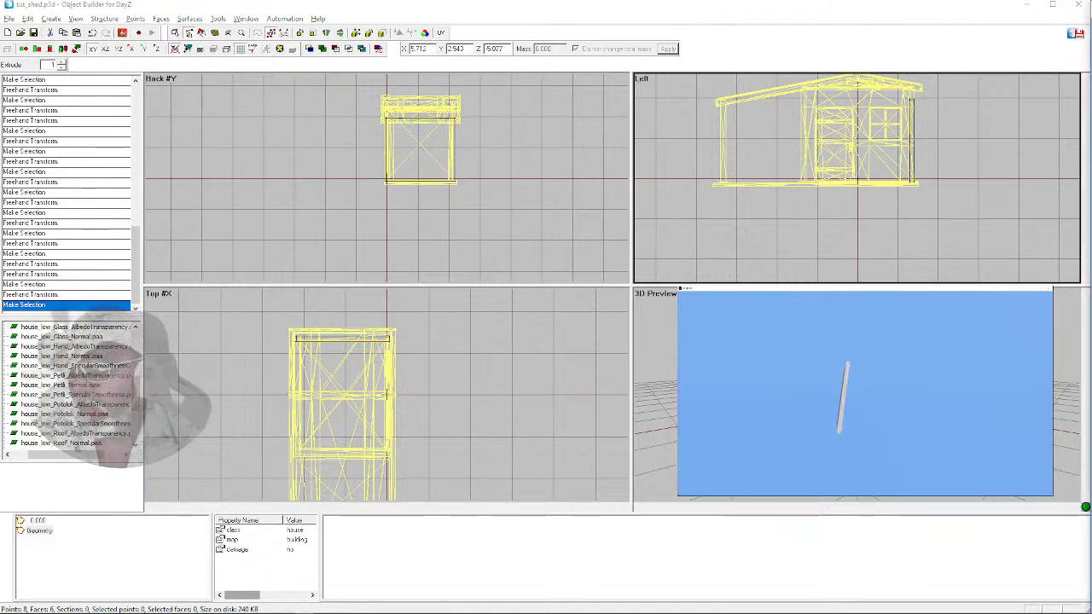
left_click_drag(840, 395, 866, 399)
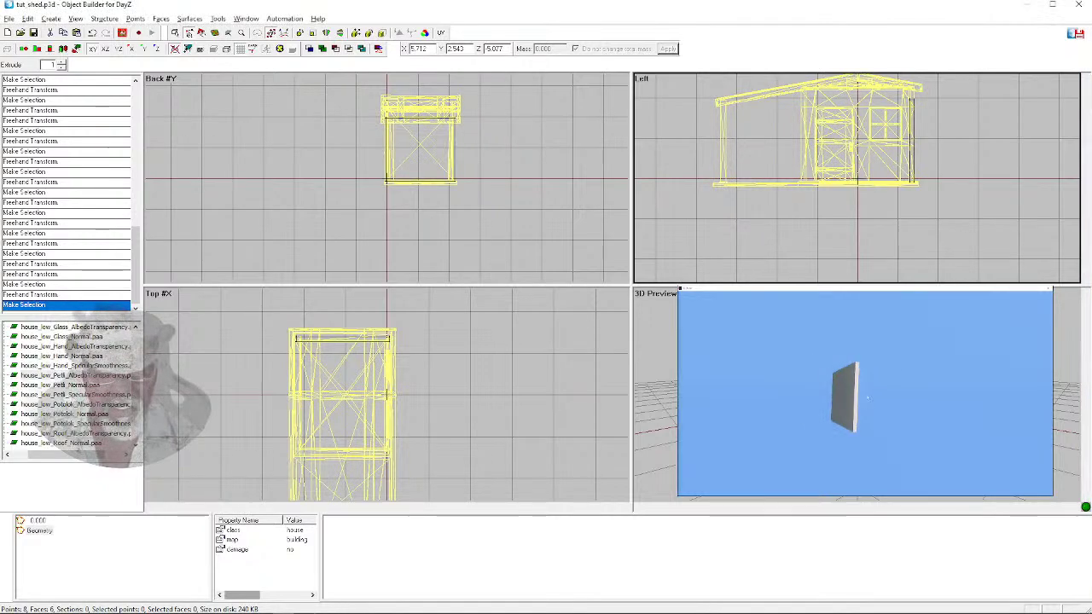
Duplicate the whole box and move the copy along the Y axis in the Top view onto the opposite wall beside the porch
left_click_drag(282, 328, 437, 369)
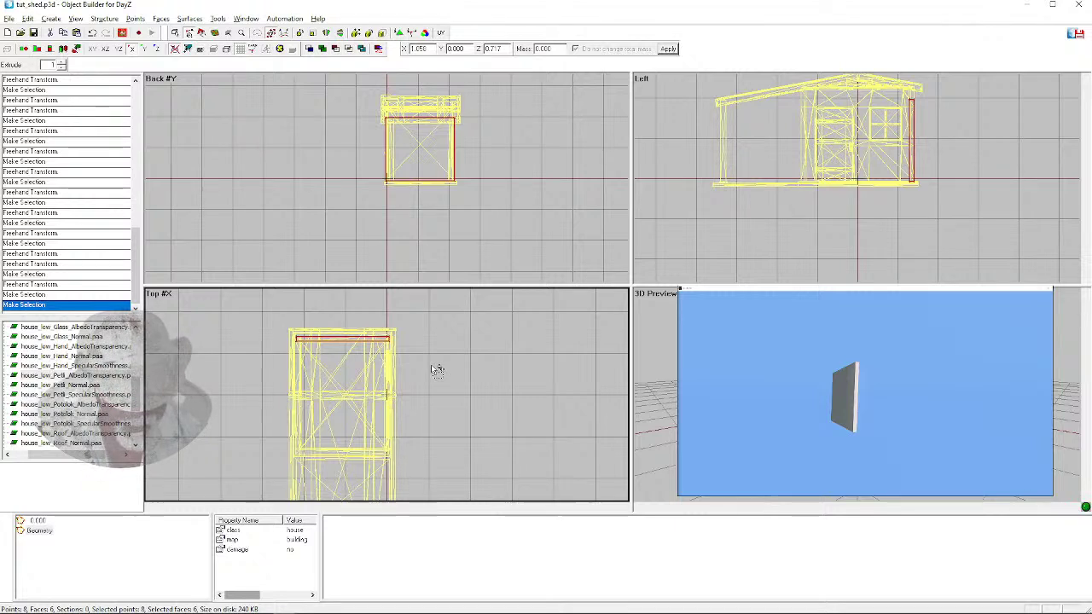
key("ctrl+v")
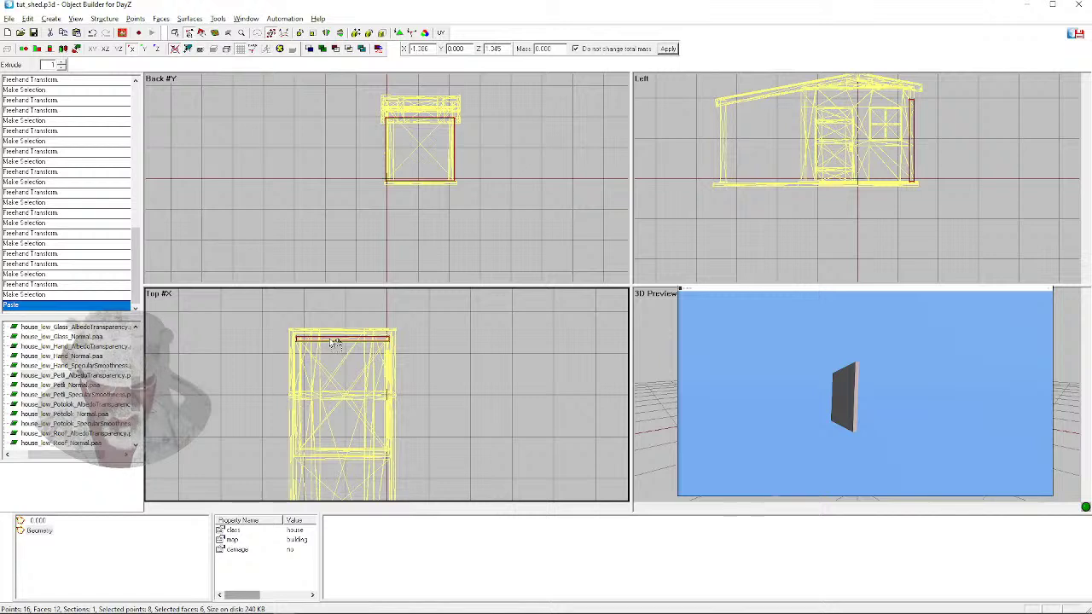
mouse_move(328, 357)
left_mouse_down()
mouse_move(338, 350)
mouse_move(336, 453)
left_mouse_up()
key("ctrl+z")
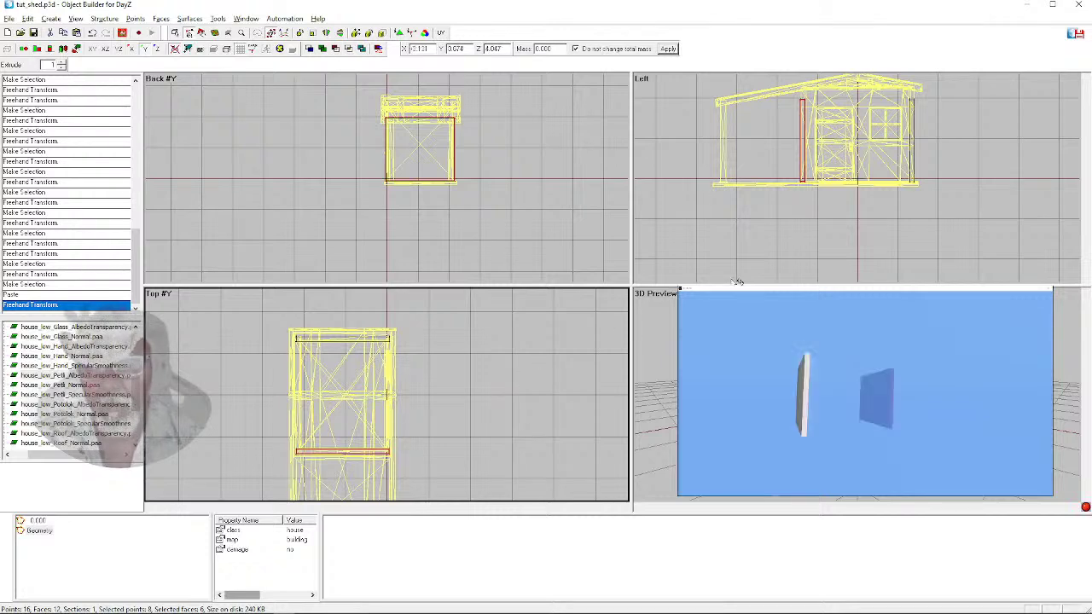
scroll(779, 163, "up", 3)
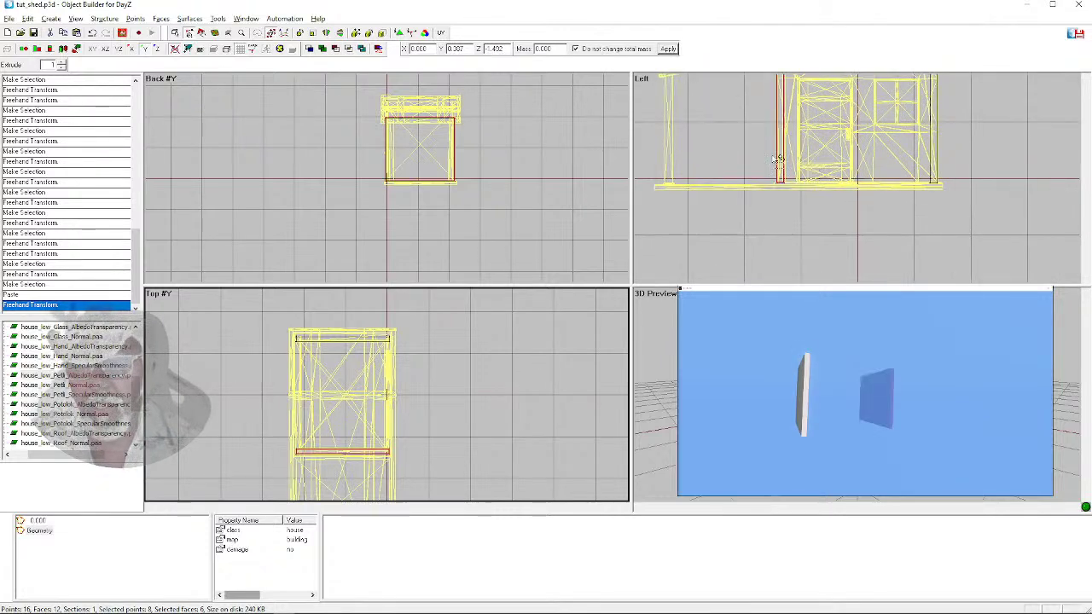
scroll(776, 162, "down", 1)
scroll(781, 176, "down", 1)
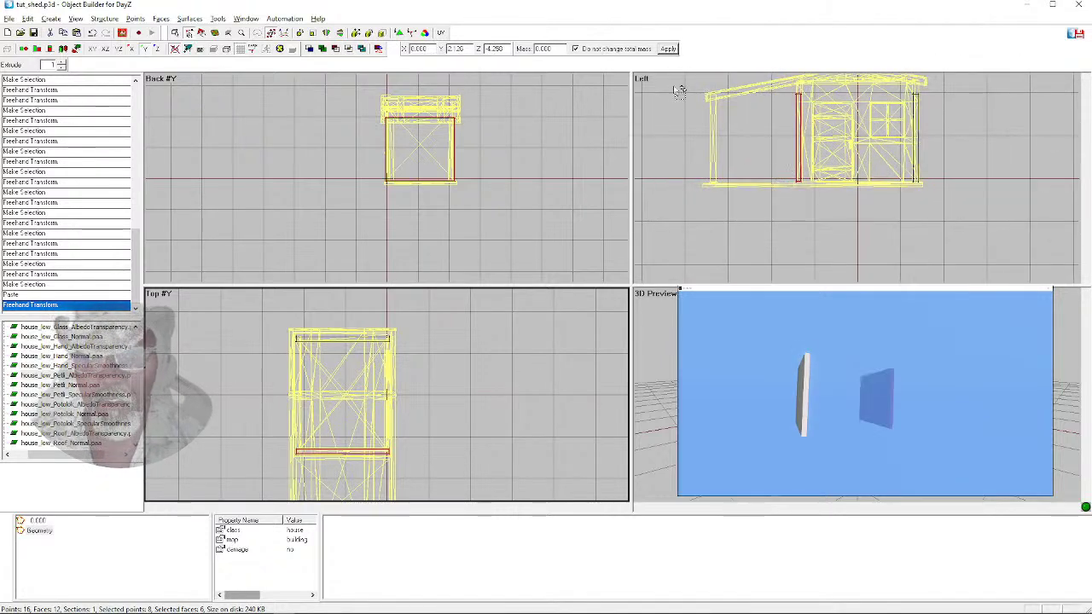
scroll(706, 132, "down", 1)
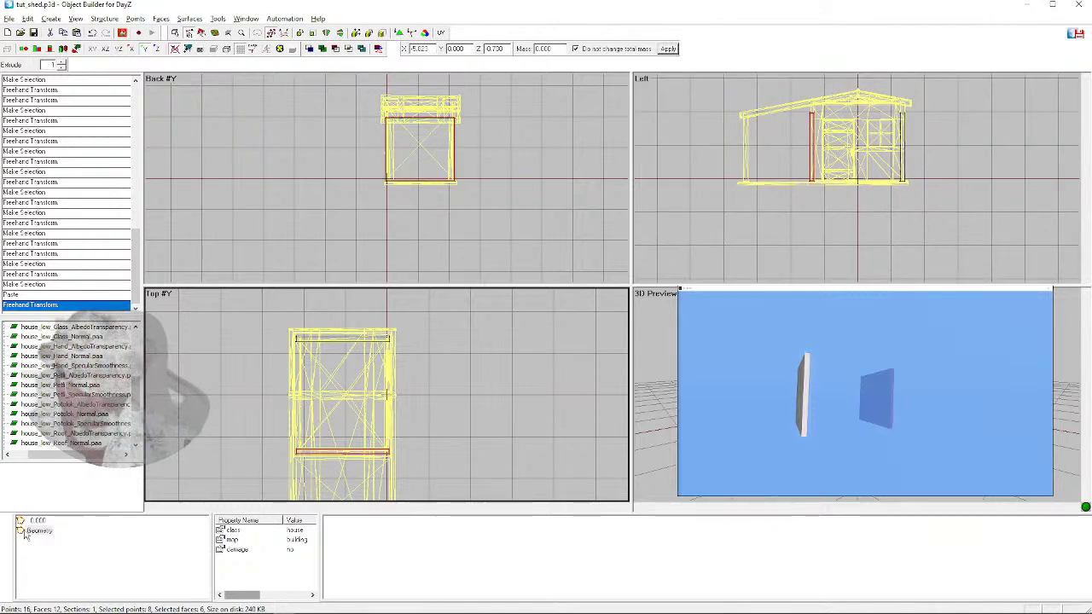
left_click(8, 19)
left_click(75, 149)
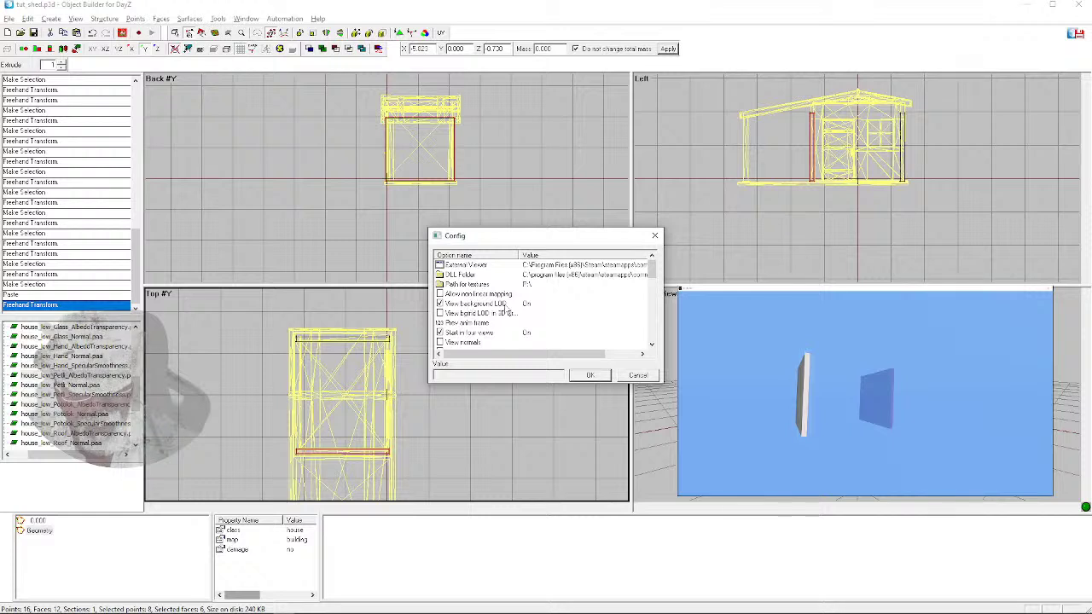
left_click_drag(654, 271, 657, 329)
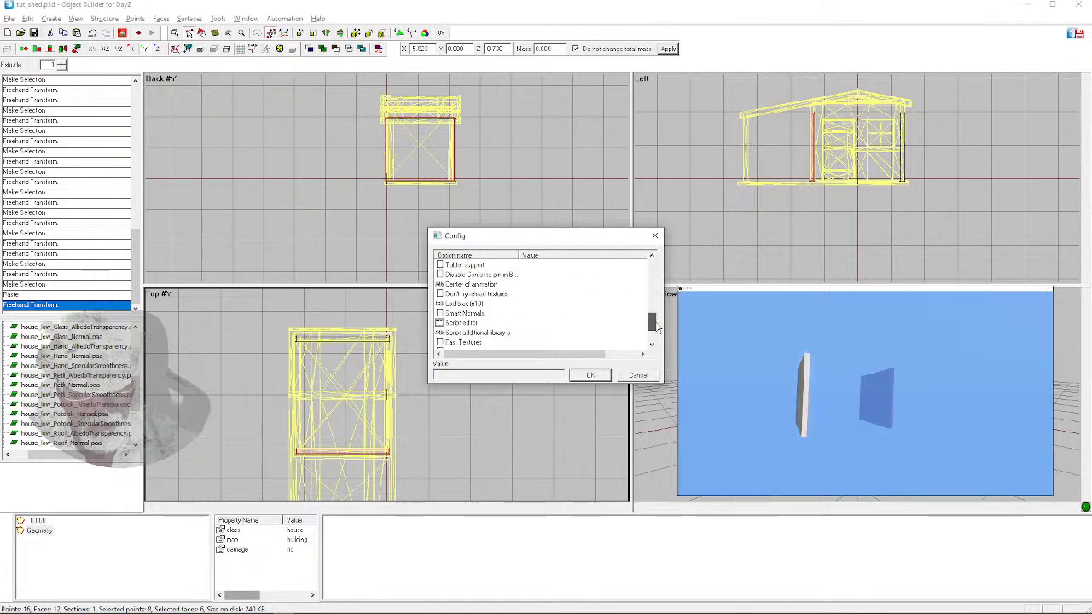
left_click(638, 376)
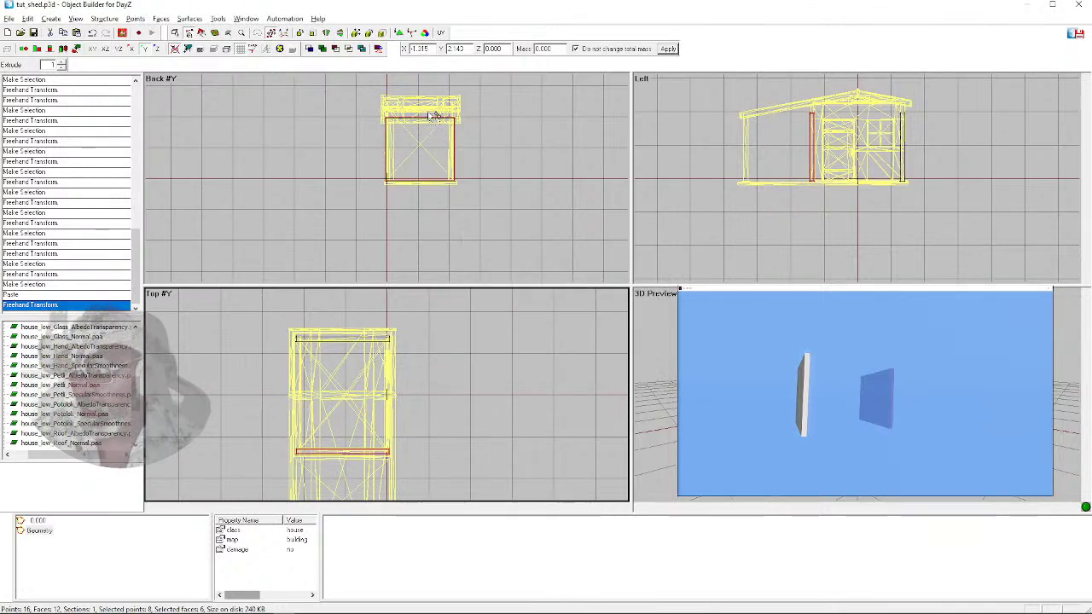
Nudge the duplicated box in the Left view so it lines up with the wall beside the porch, and clear the selection
scroll(797, 158, "up", 3)
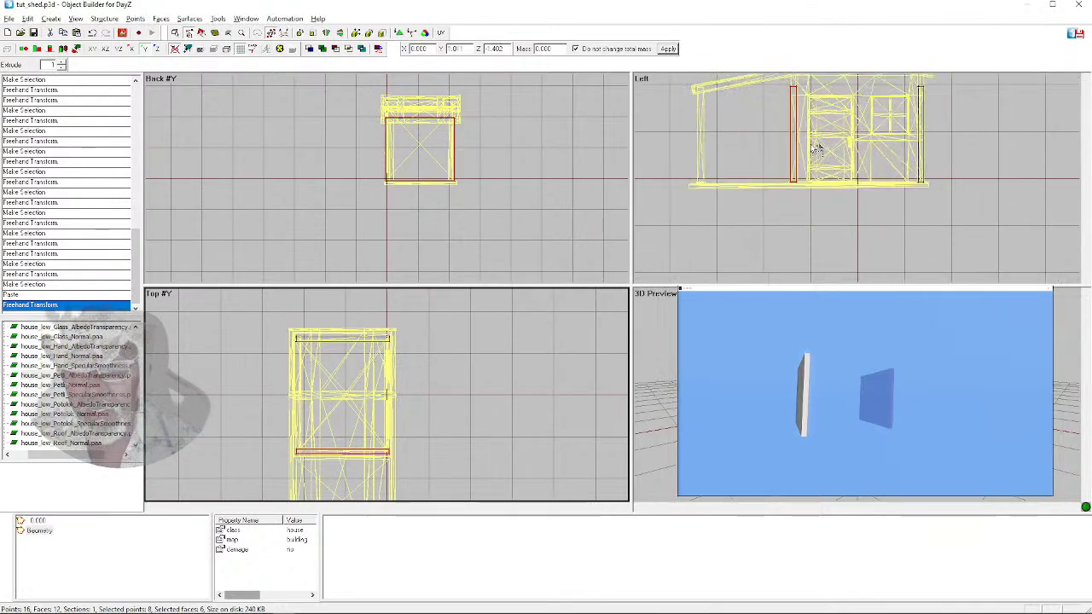
scroll(806, 155, "down", 2)
left_click(799, 153)
left_click_drag(798, 154, 799, 156)
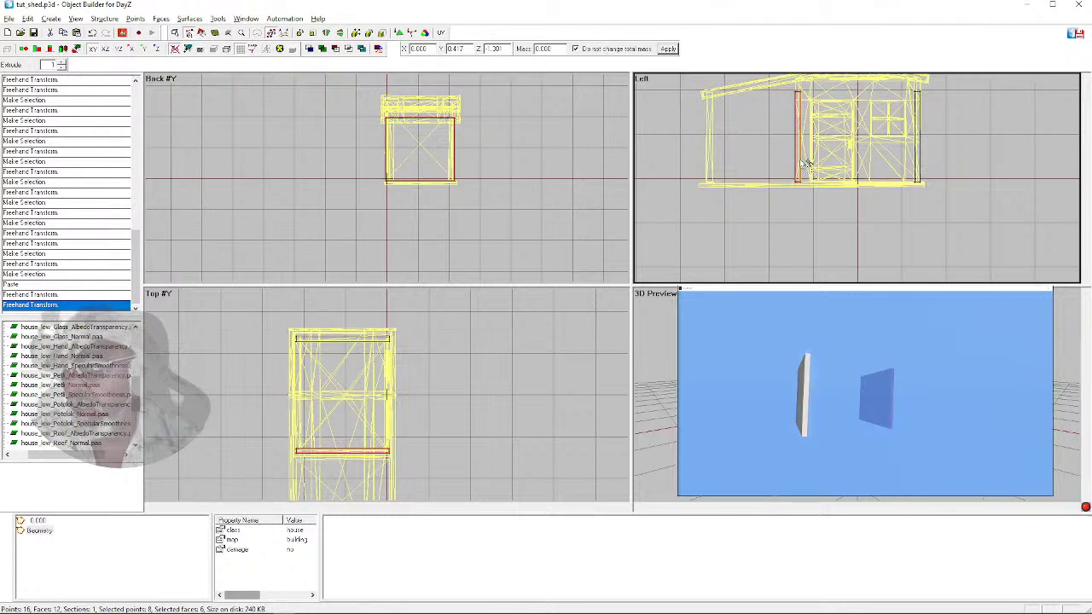
left_click(790, 231)
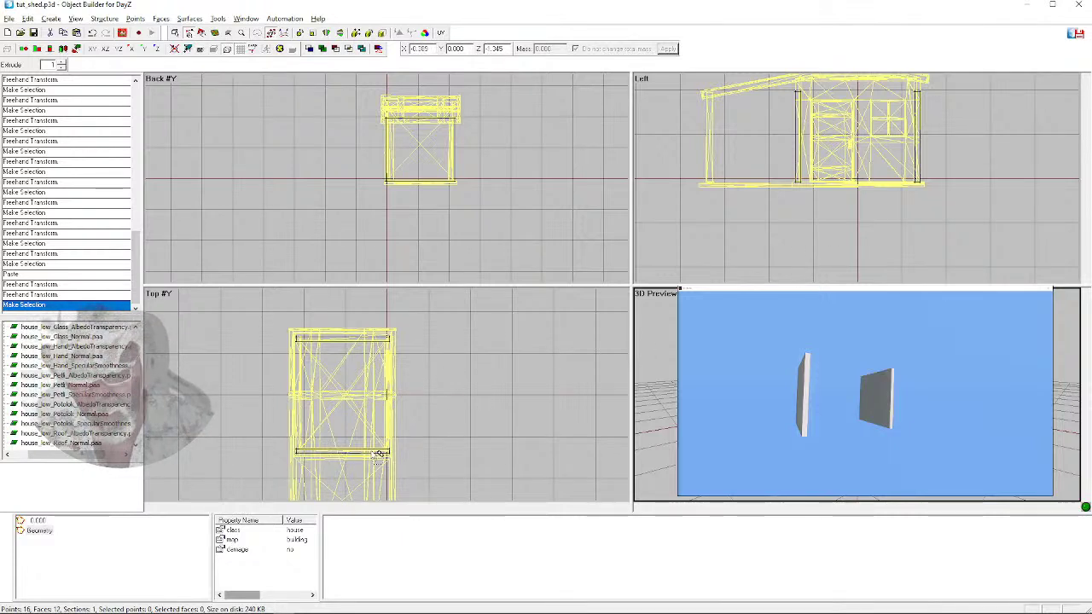
Select the end-wall box farthest from the porch, duplicate it, and move the copy along Y to the middle of the shed in the Top view
left_click_drag(278, 324, 413, 368)
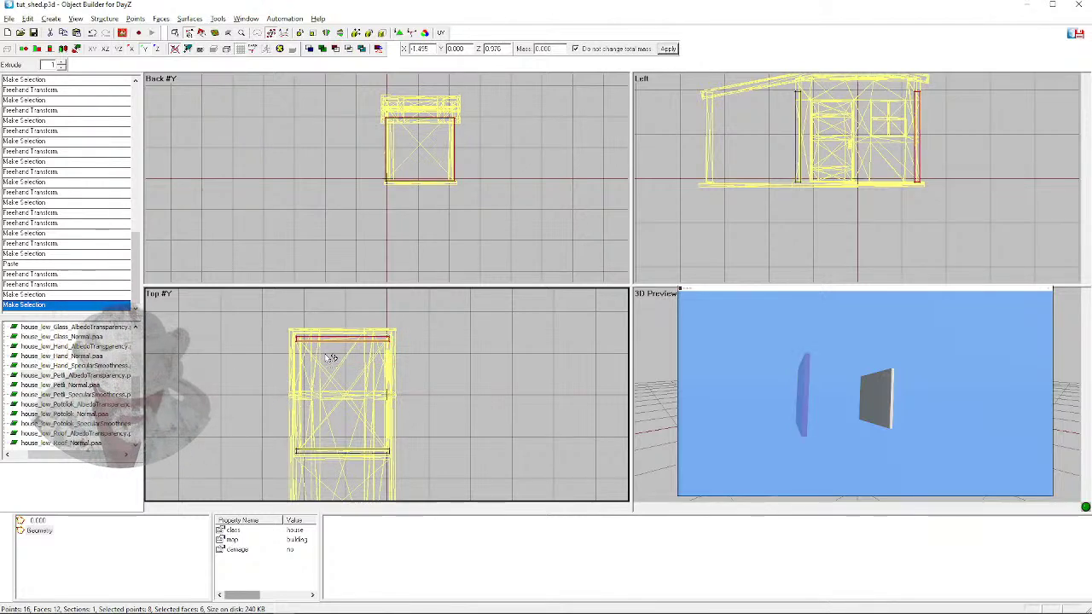
key("ctrl+v")
left_click_drag(331, 354, 332, 396)
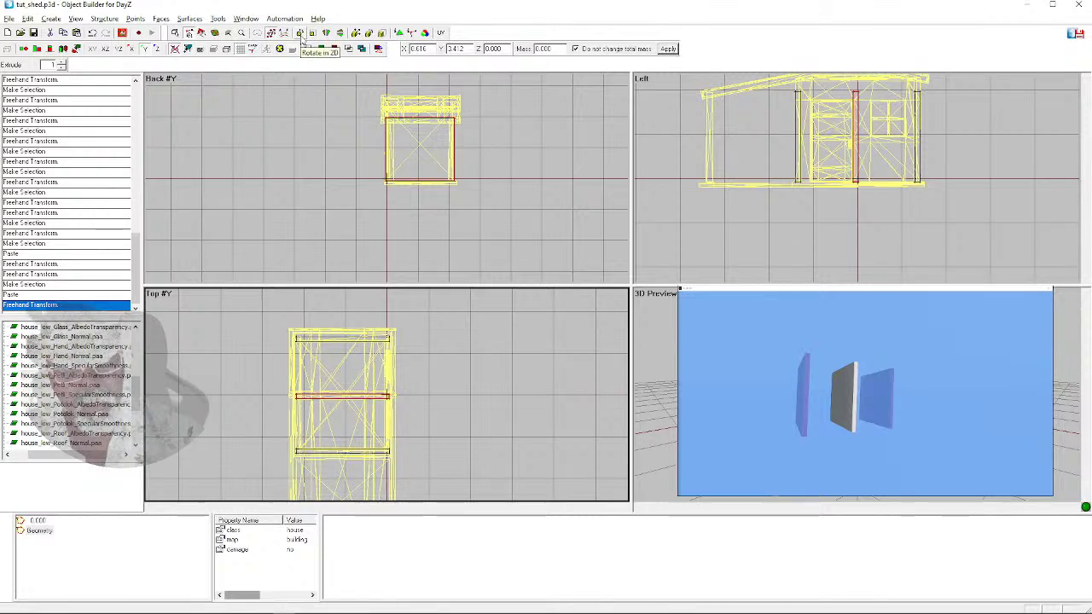
Rotate the copied box by 90 degrees in the Top view using Rotate in 2D
left_click(300, 33)
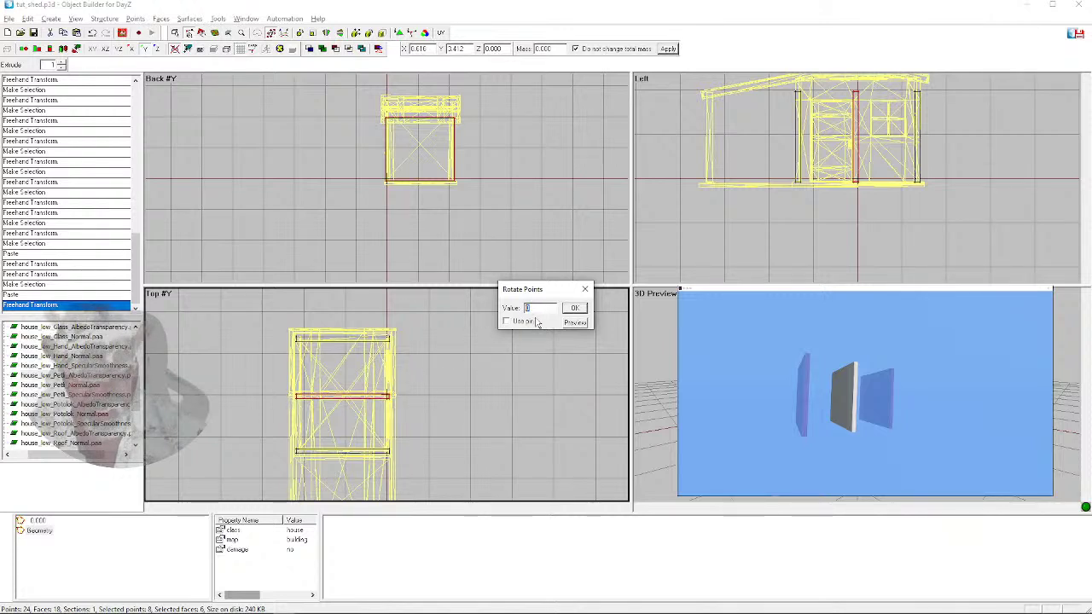
type("3")
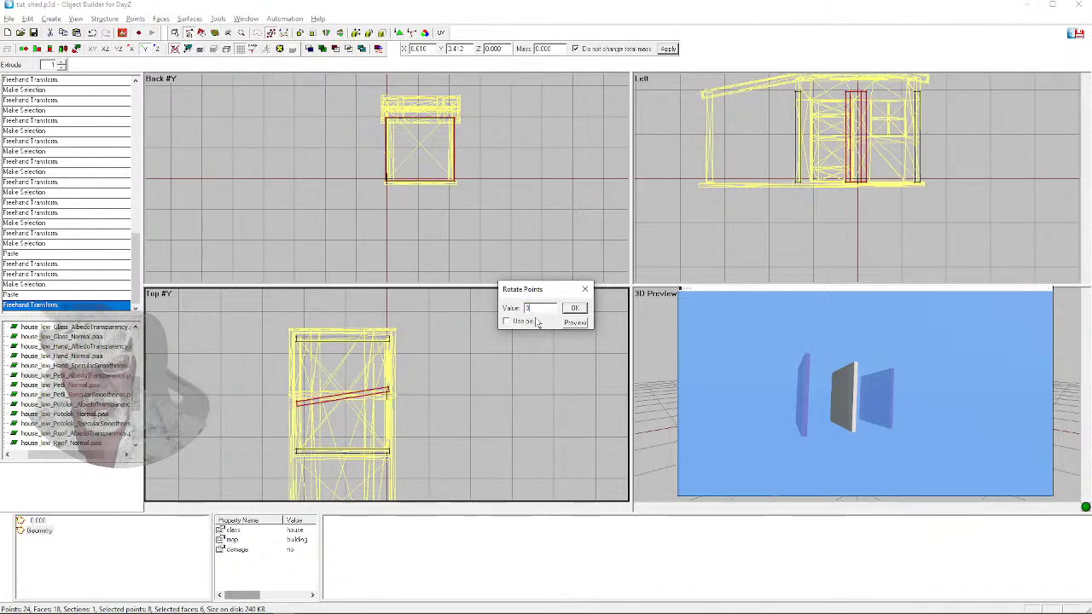
left_click(574, 323)
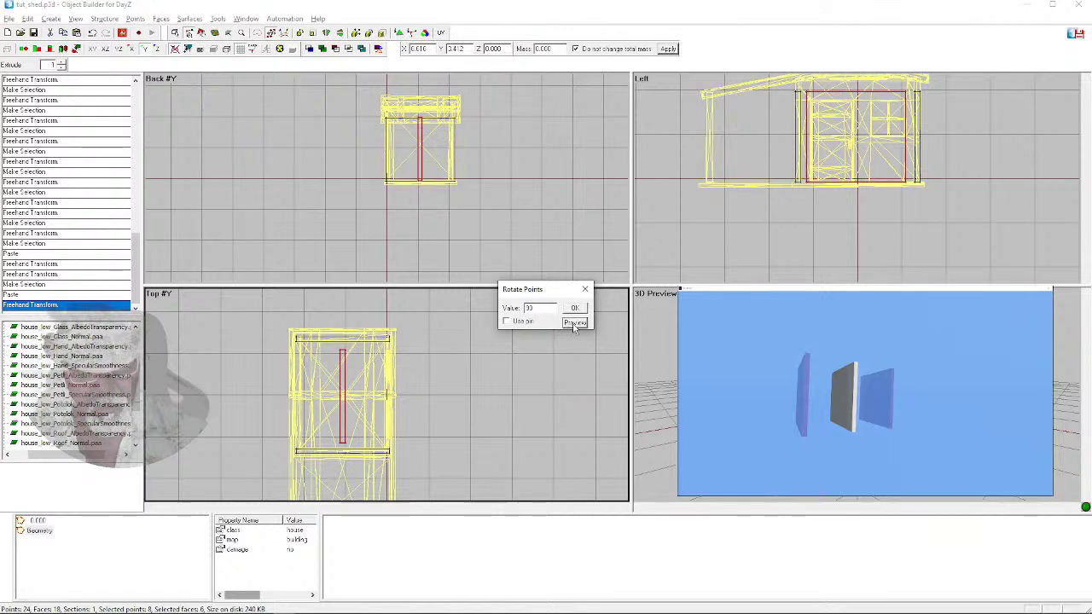
left_click(574, 311)
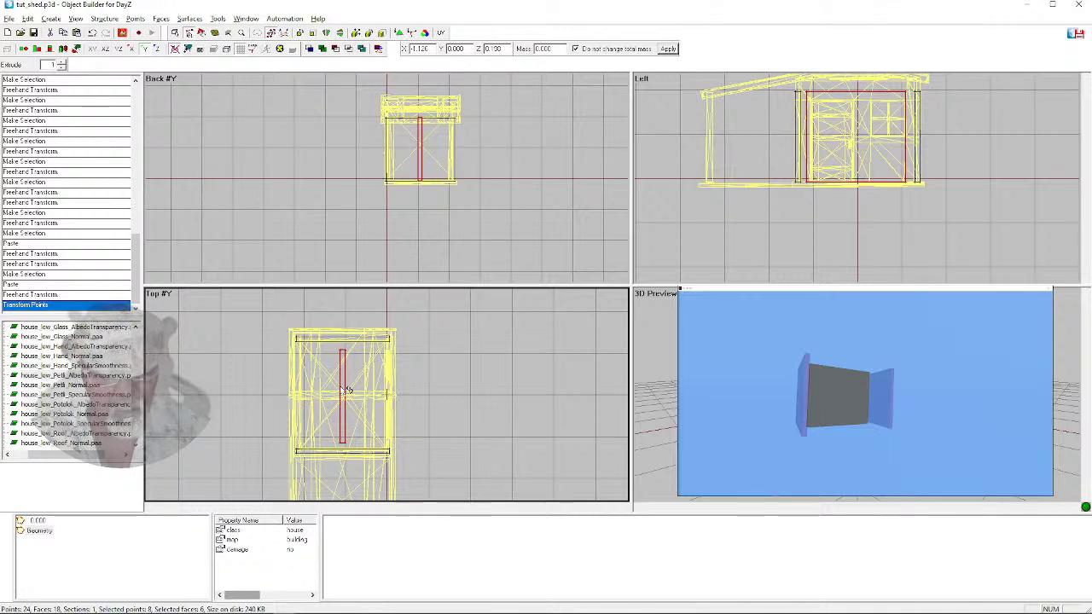
Move the rotated box along X onto the side wall opposite the door, stretch its ends to meet both end-wall boxes, and clear the selection
left_click_drag(346, 390, 300, 389)
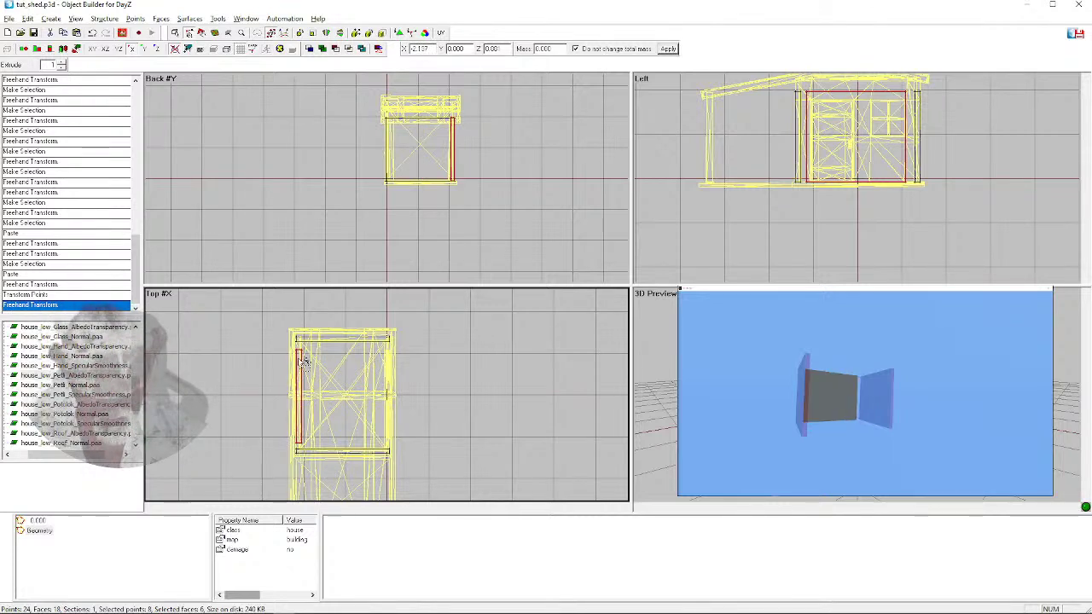
left_click(285, 357)
left_click_drag(286, 345, 316, 355)
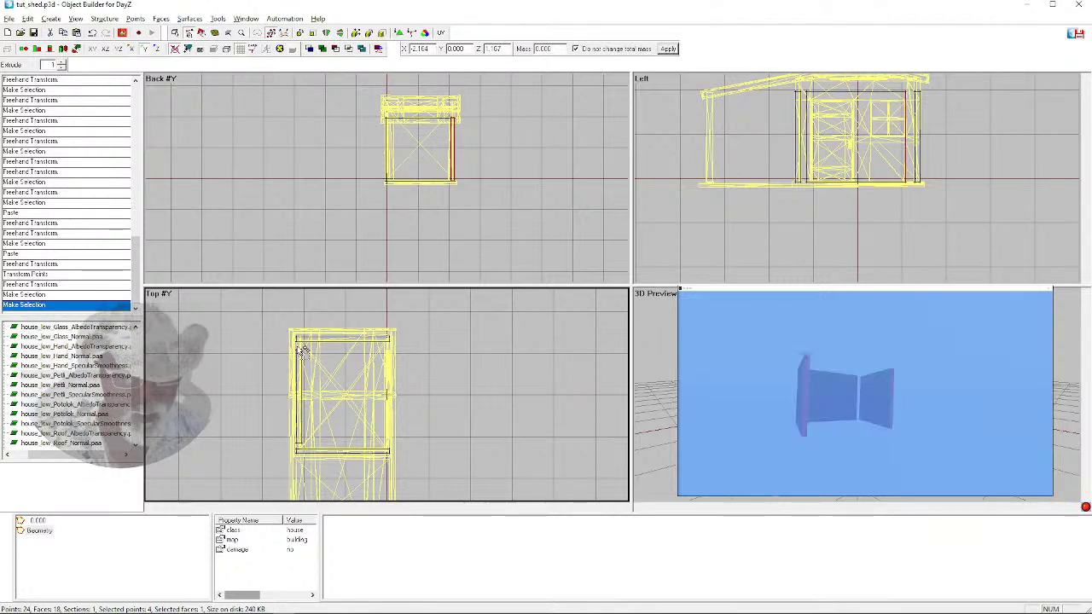
scroll(301, 350, "up", 2)
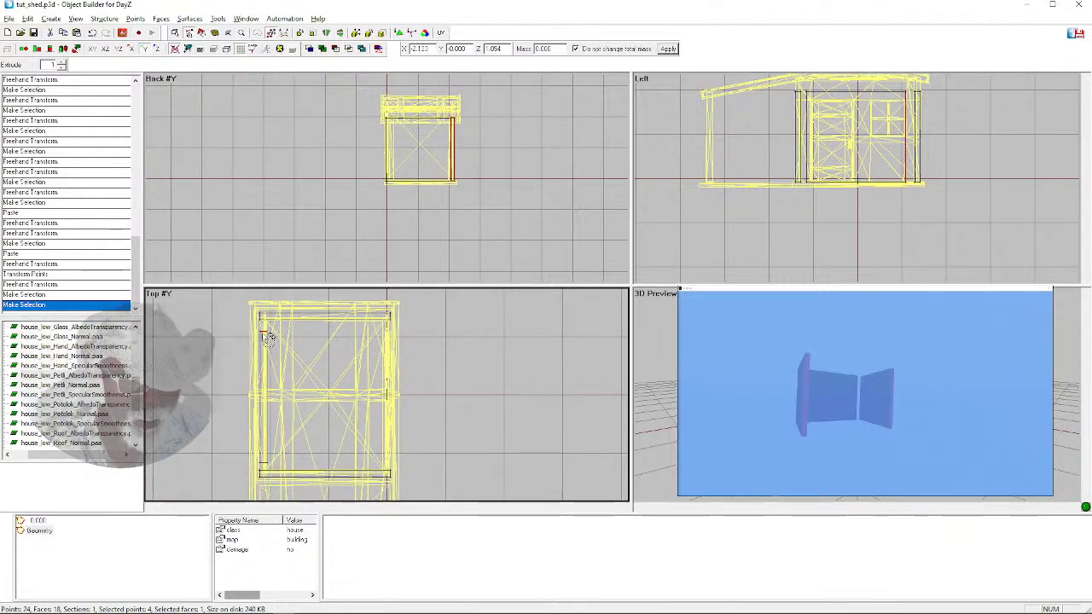
left_click_drag(263, 331, 262, 321)
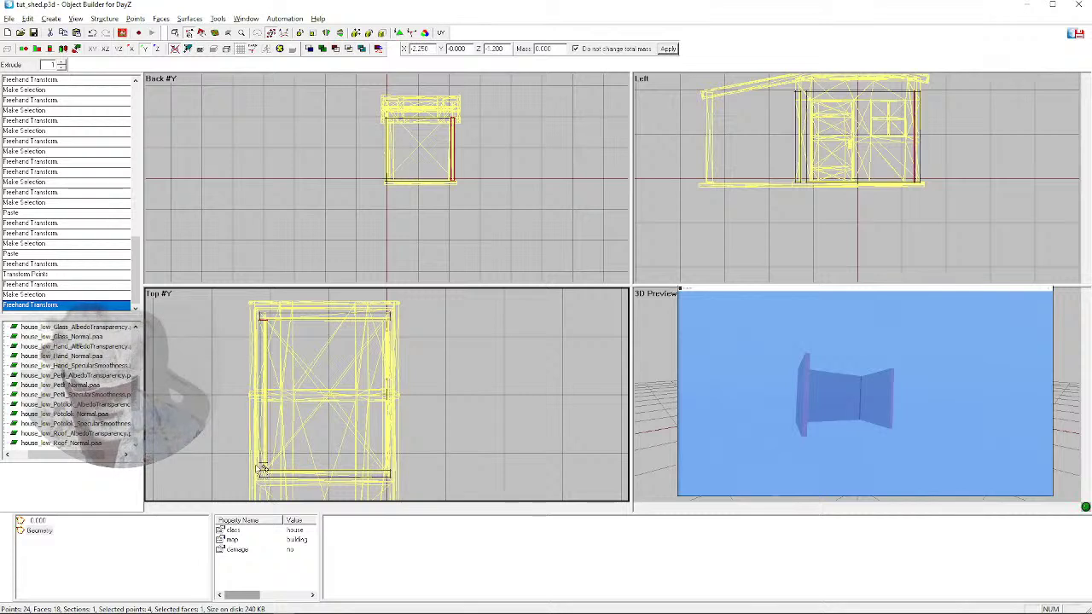
mouse_move(258, 460)
left_mouse_down()
mouse_move(280, 470)
mouse_move(266, 462)
mouse_move(269, 475)
left_mouse_up()
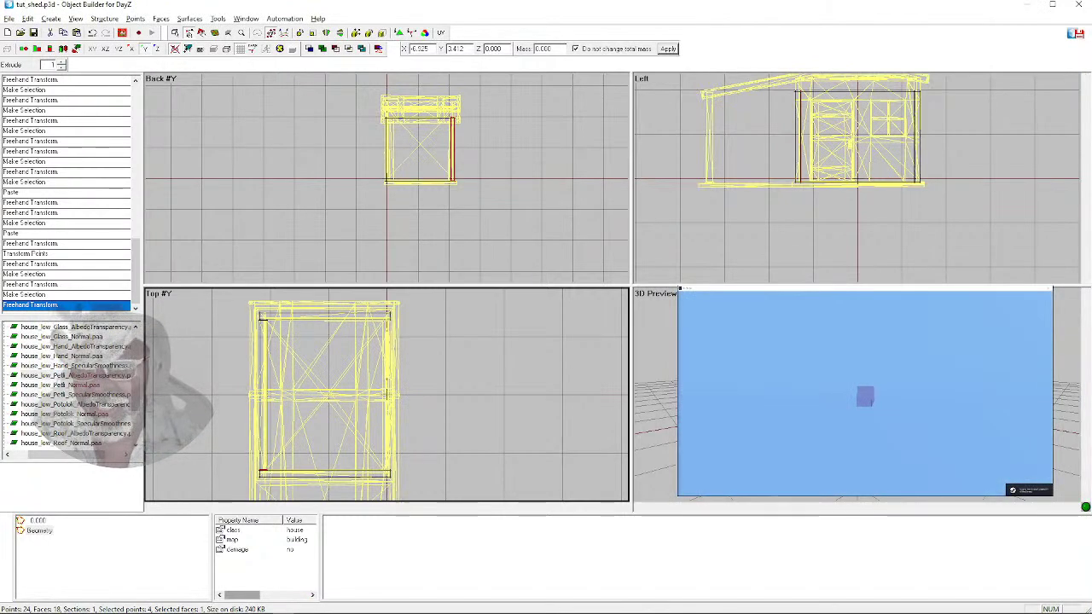
key("ctrl+d")
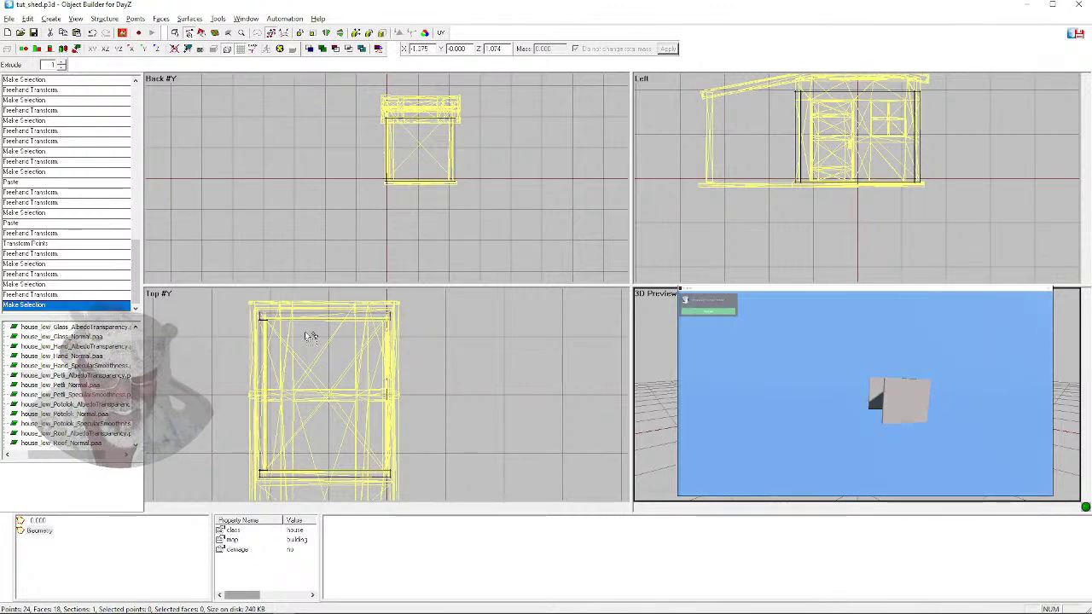
Examine in the Top view how the side-wall box's ends meet the two end-wall boxes at the corners
scroll(273, 365, "up", 2)
scroll(256, 348, "down", 1)
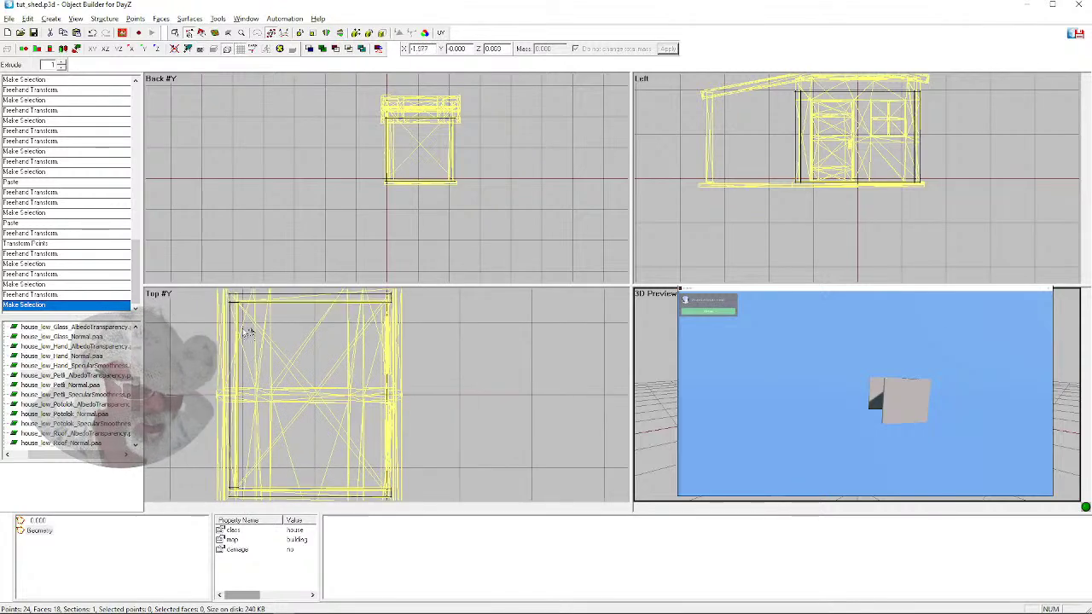
scroll(265, 364, "down", 1)
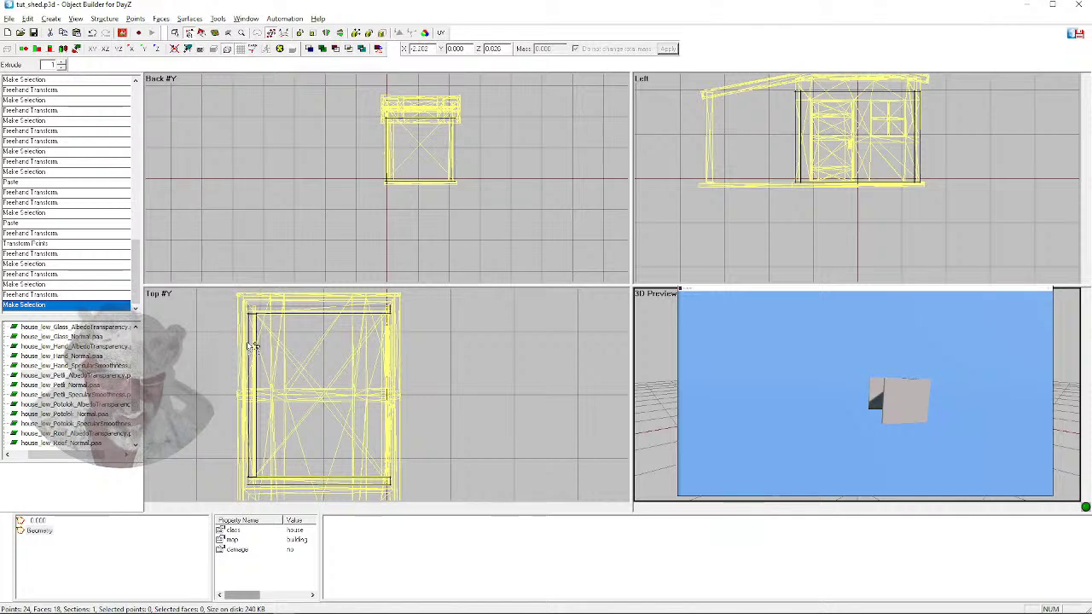
scroll(263, 476, "up", 3)
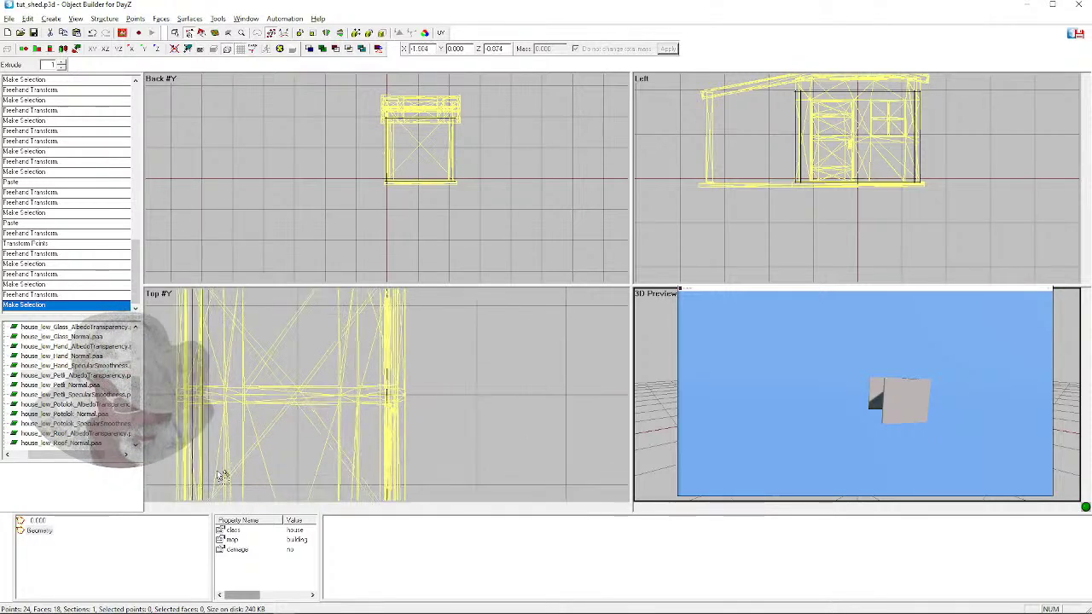
scroll(224, 481, "down", 2)
left_click_drag(244, 482, 252, 488)
left_click(252, 488)
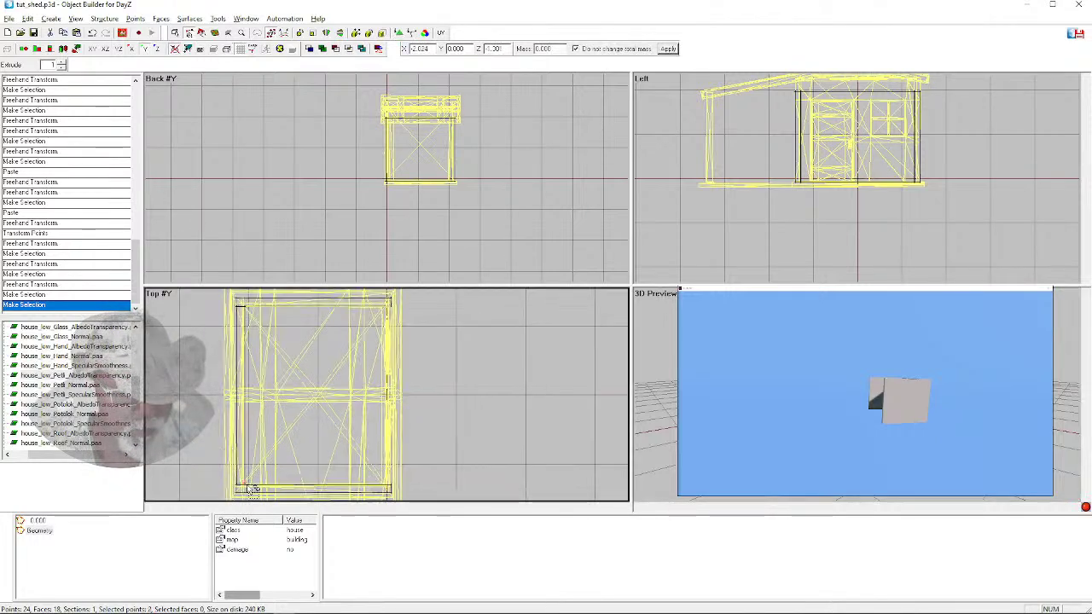
left_click(215, 450)
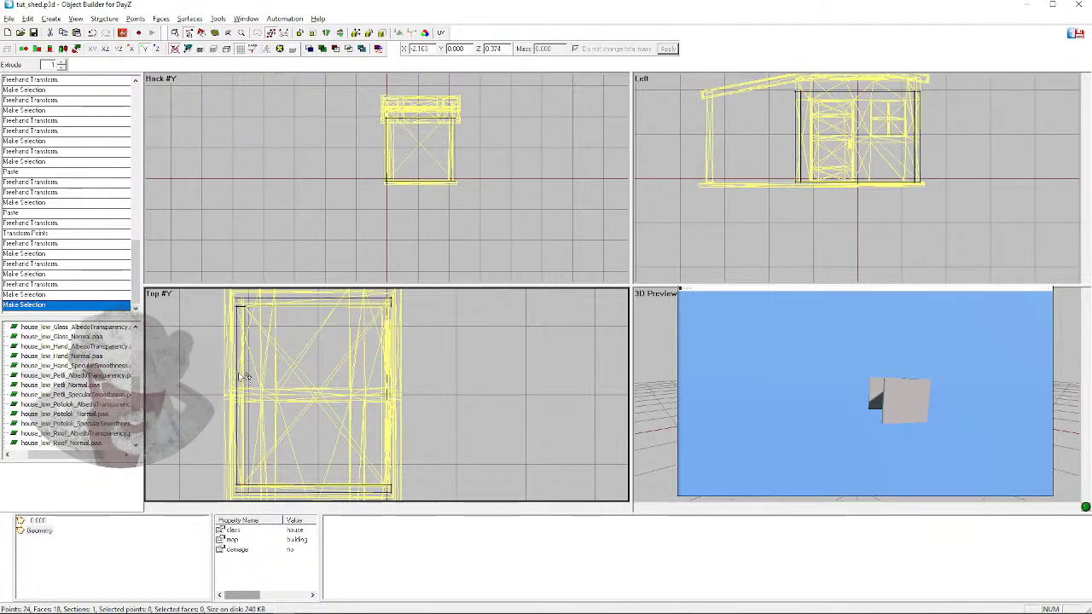
Select the side-wall box, duplicate it, and move the copy along X onto the door-side wall in the Top view
left_click(247, 484)
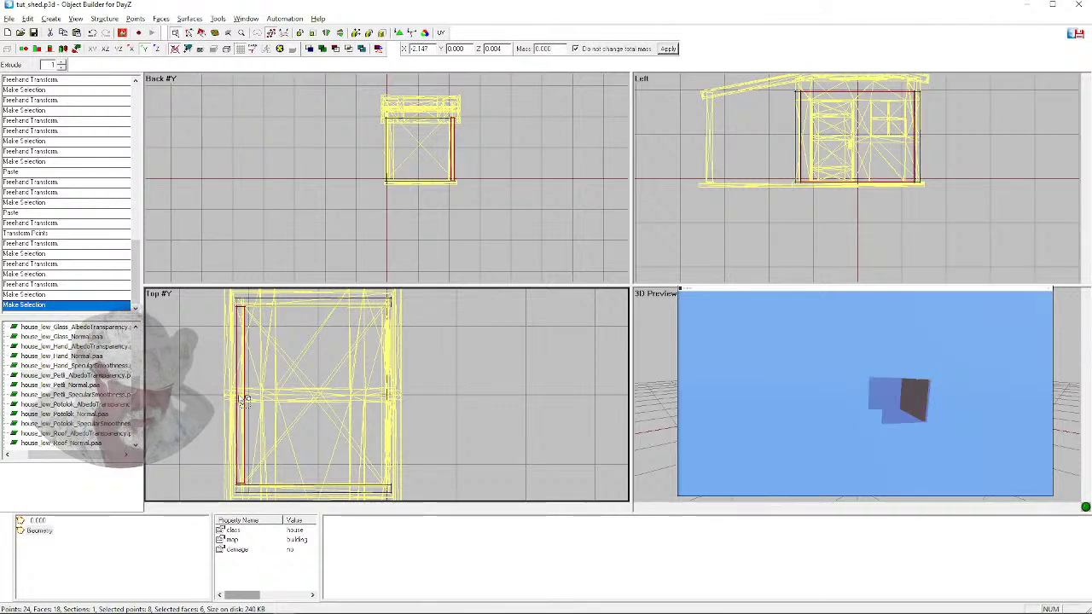
key("ctrl+v")
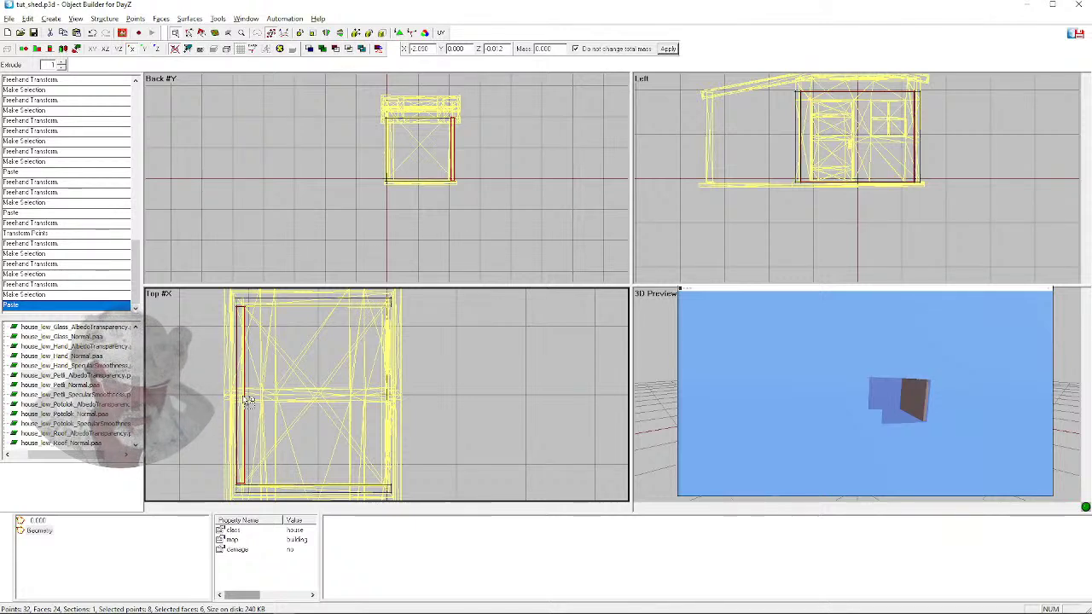
left_click_drag(246, 401, 387, 397)
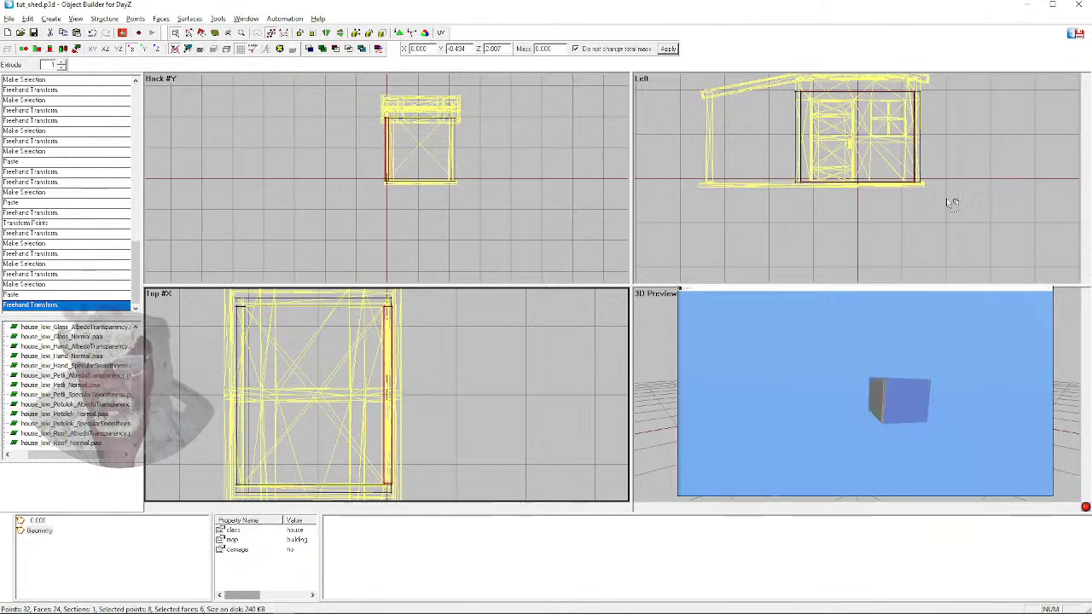
Check the copied box against the door-side wall in the Back view, fine-tune its X position in the Top view, and clear the selection
scroll(400, 173, "up", 1)
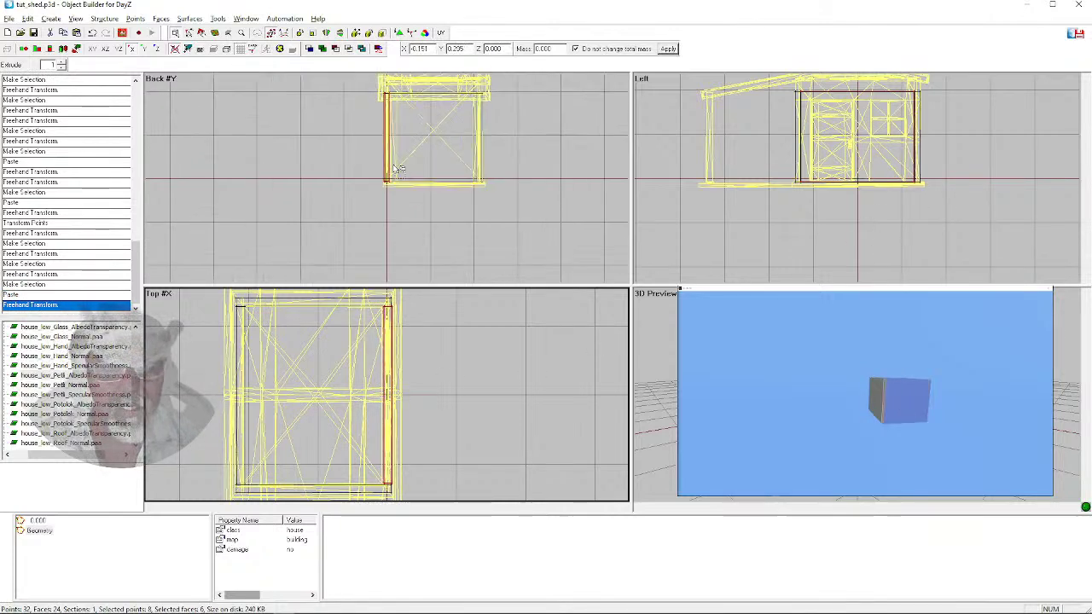
scroll(400, 172, "up", 1)
scroll(417, 179, "up", 2)
scroll(413, 179, "up", 5)
scroll(404, 176, "up", 5)
scroll(404, 178, "down", 6)
scroll(410, 186, "down", 4)
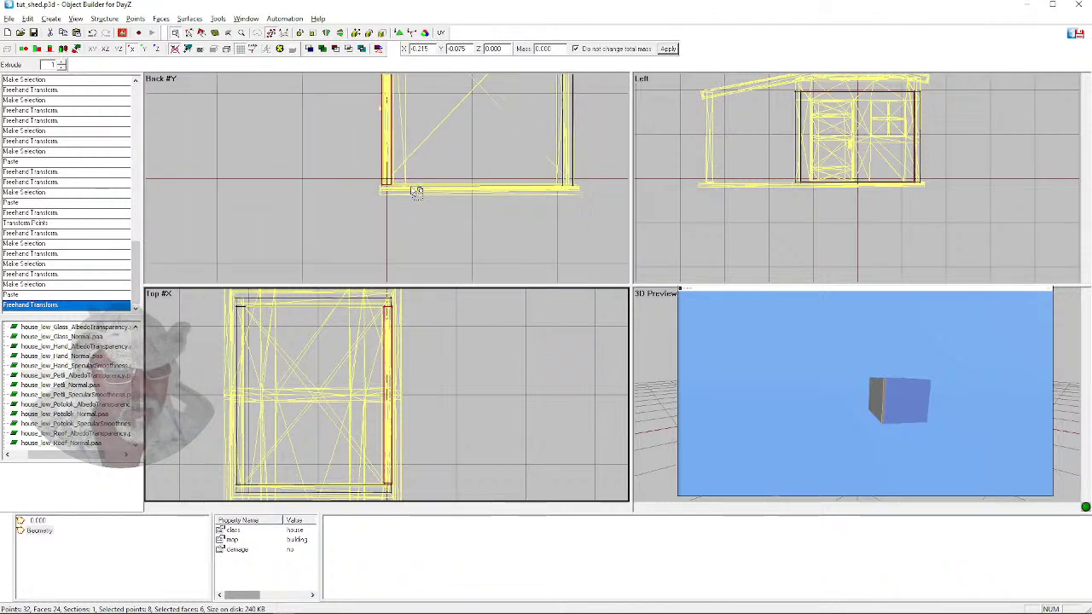
scroll(416, 192, "down", 3)
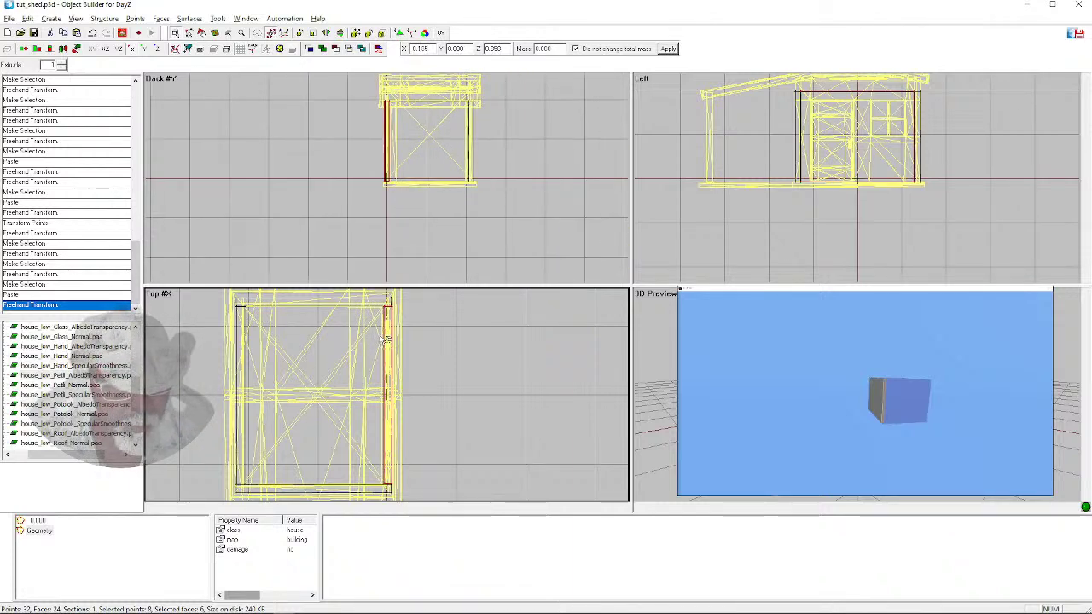
left_click_drag(381, 336, 412, 398)
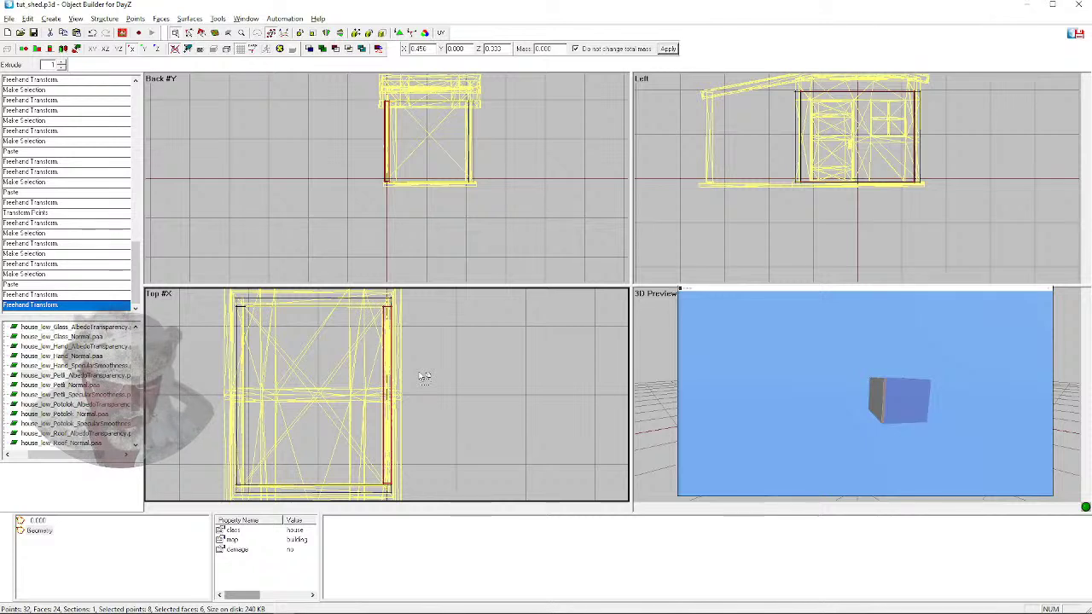
left_click(449, 372)
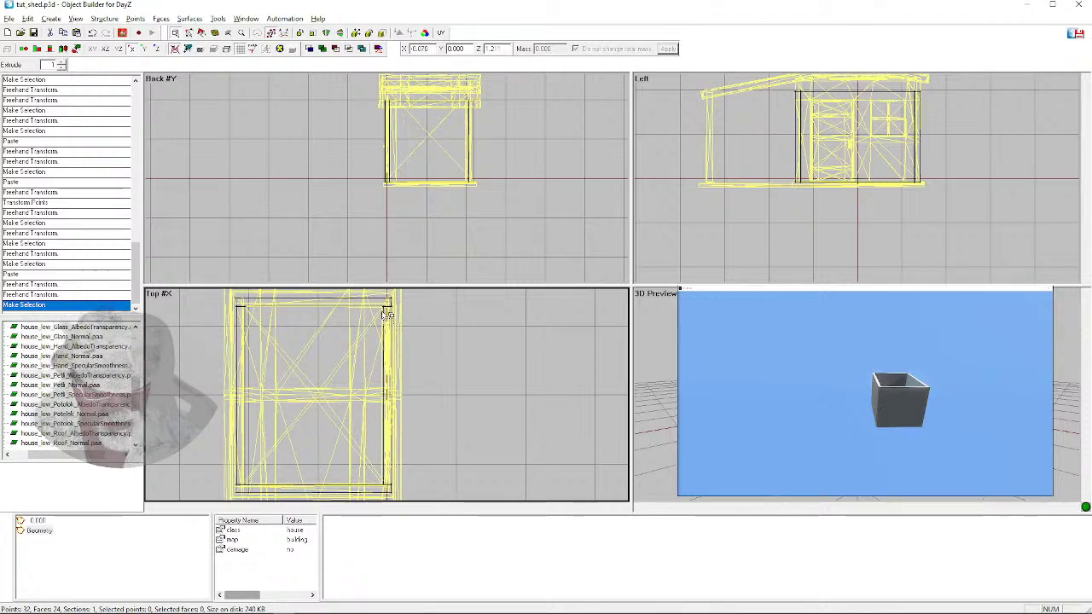
Copy the Door selection's geometry from the 0.000 LOD and paste it into the Geometry LOD
scroll(384, 354, "up", 2)
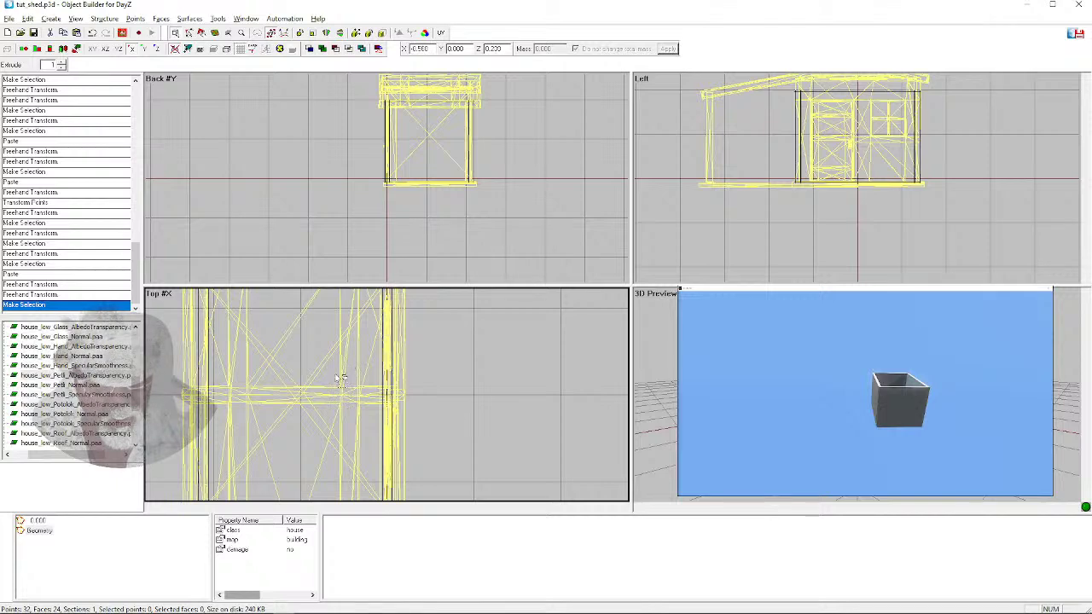
left_click(37, 523)
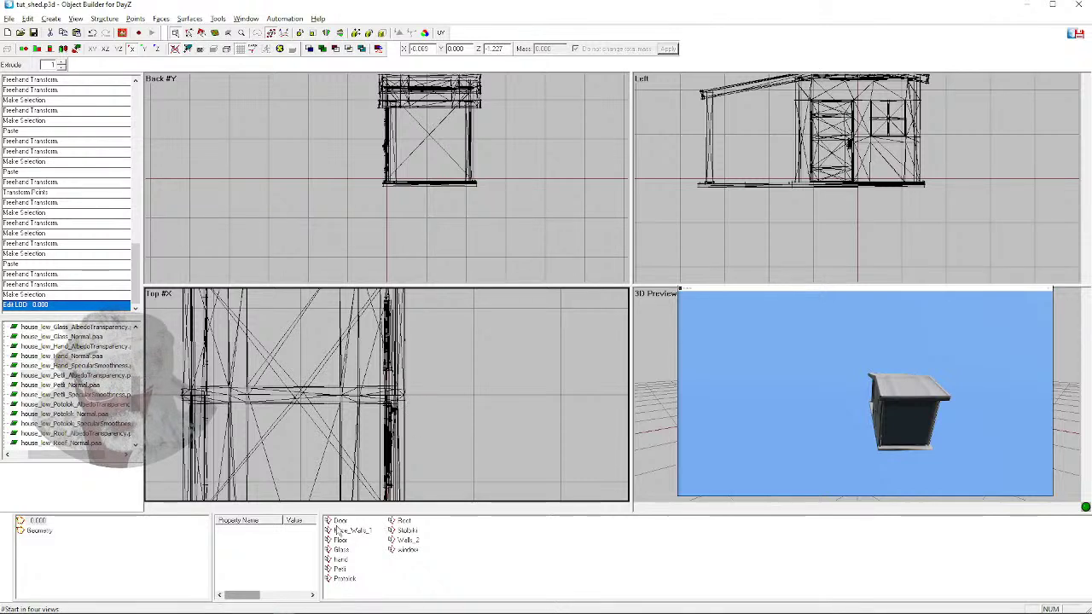
left_click(340, 520)
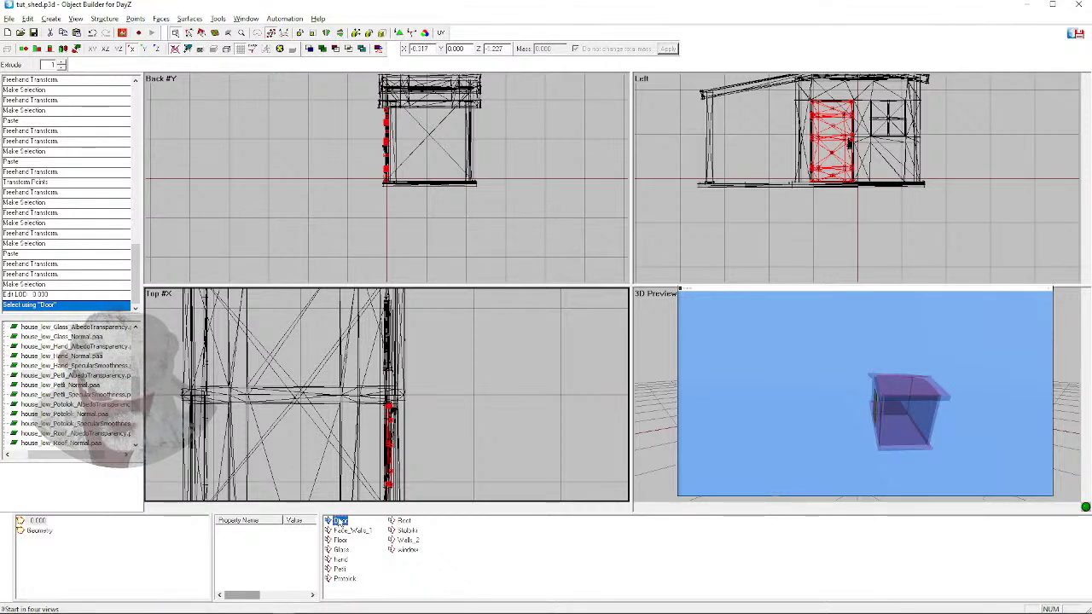
right_click(338, 522)
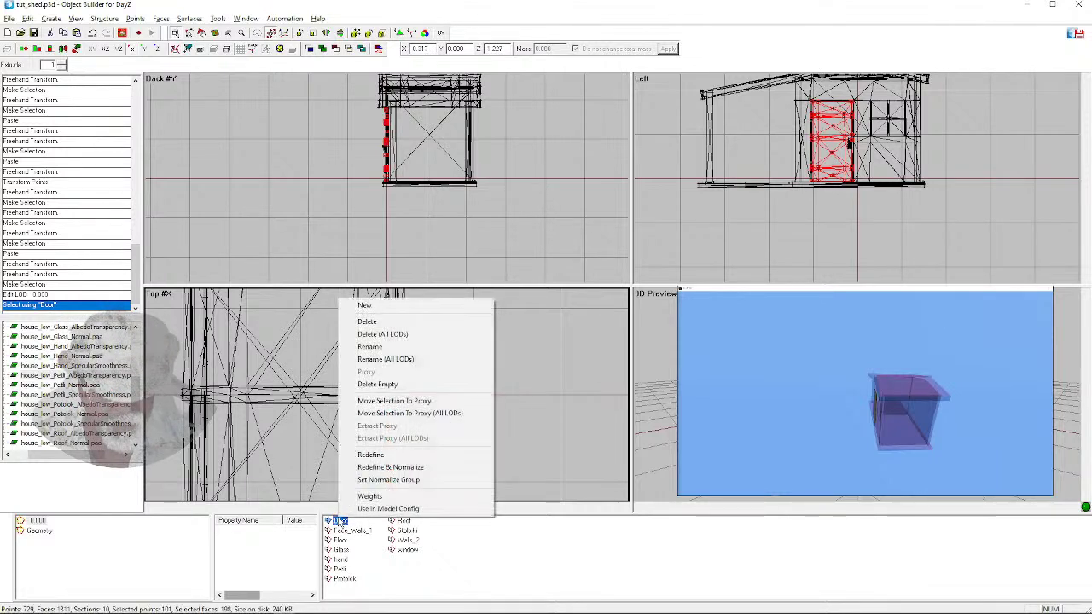
left_click(560, 364)
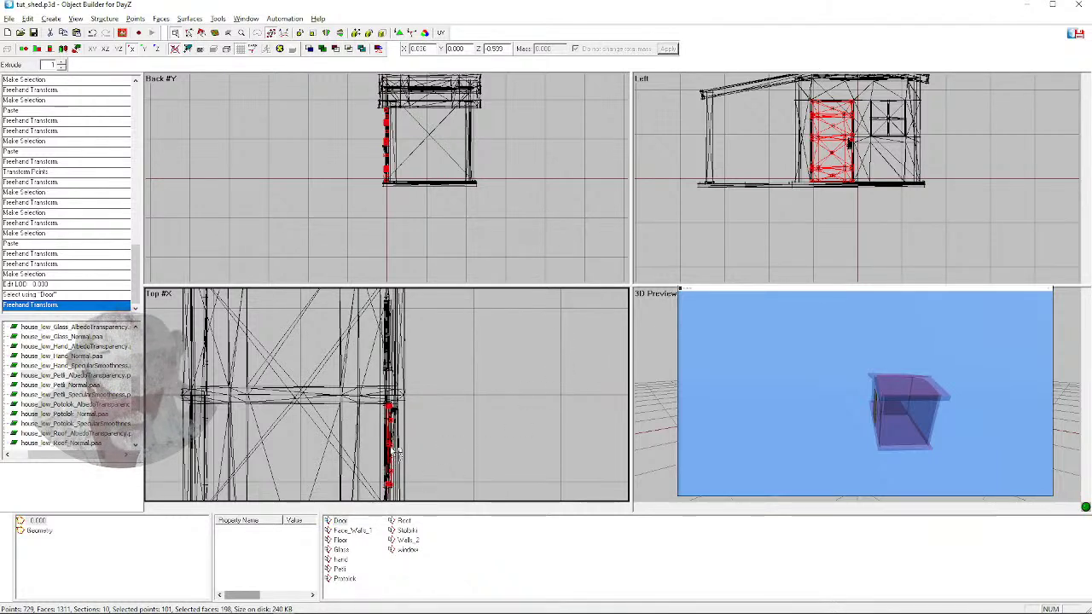
left_click(38, 530)
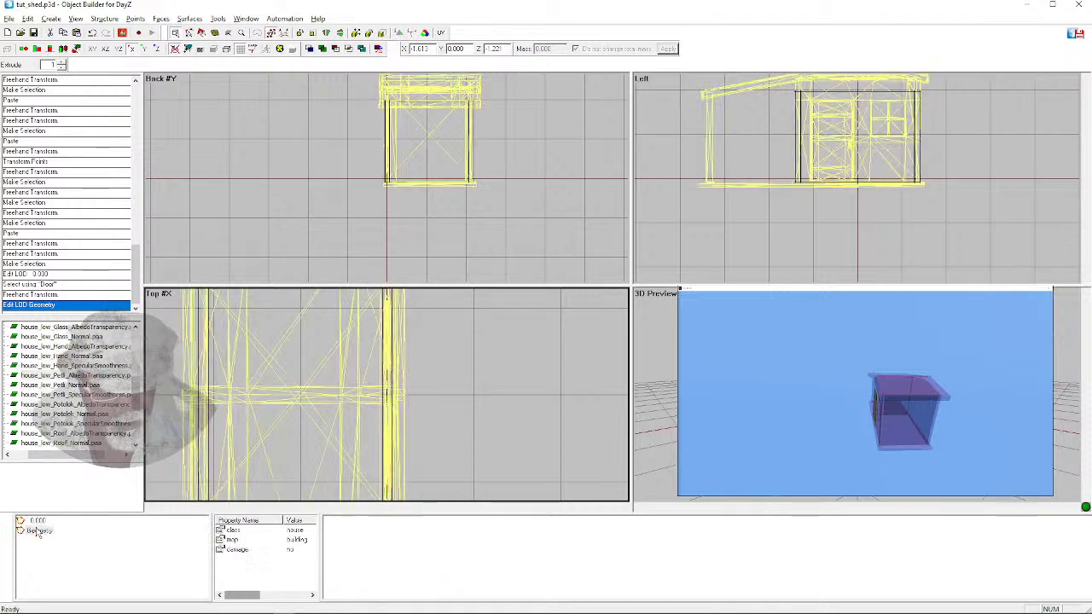
key("ctrl+v")
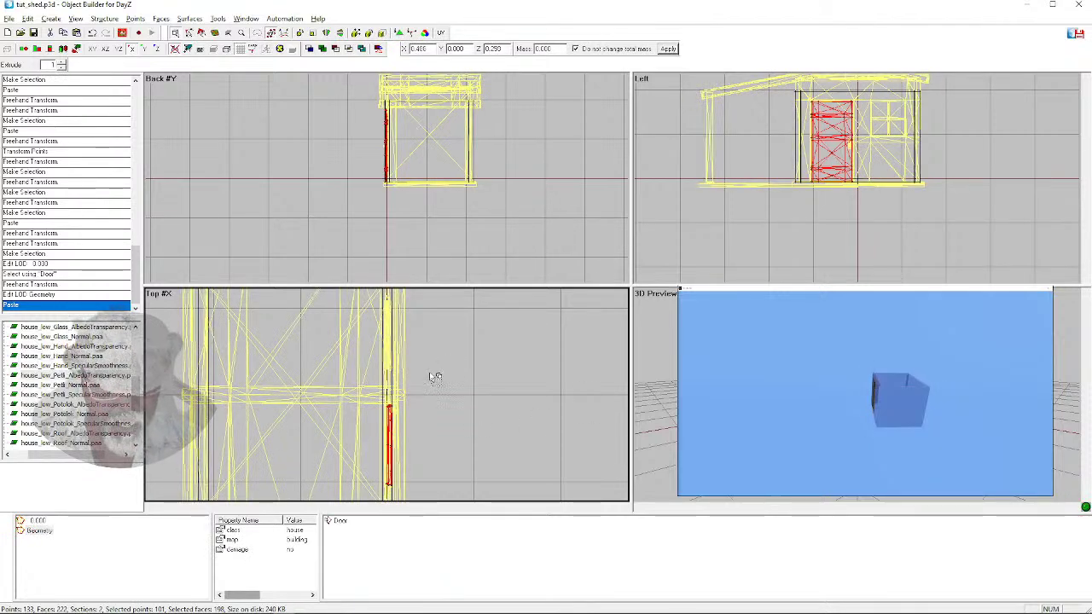
Select the door-side wall box's end face at the corner farthest from the door and move it along Z past the door in the Top view
scroll(435, 377, "down", 1)
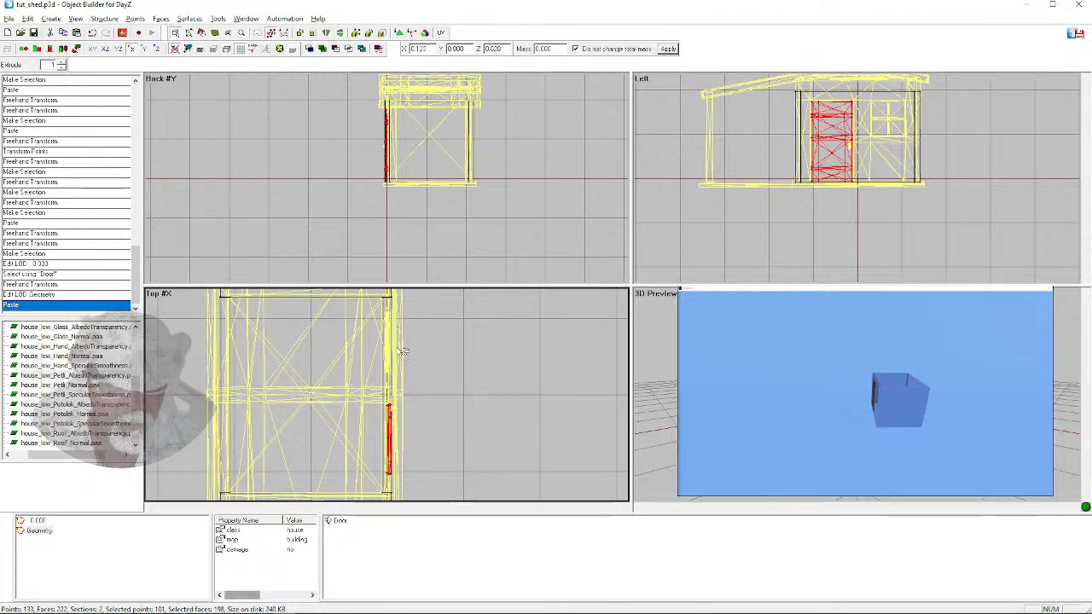
left_click(398, 303)
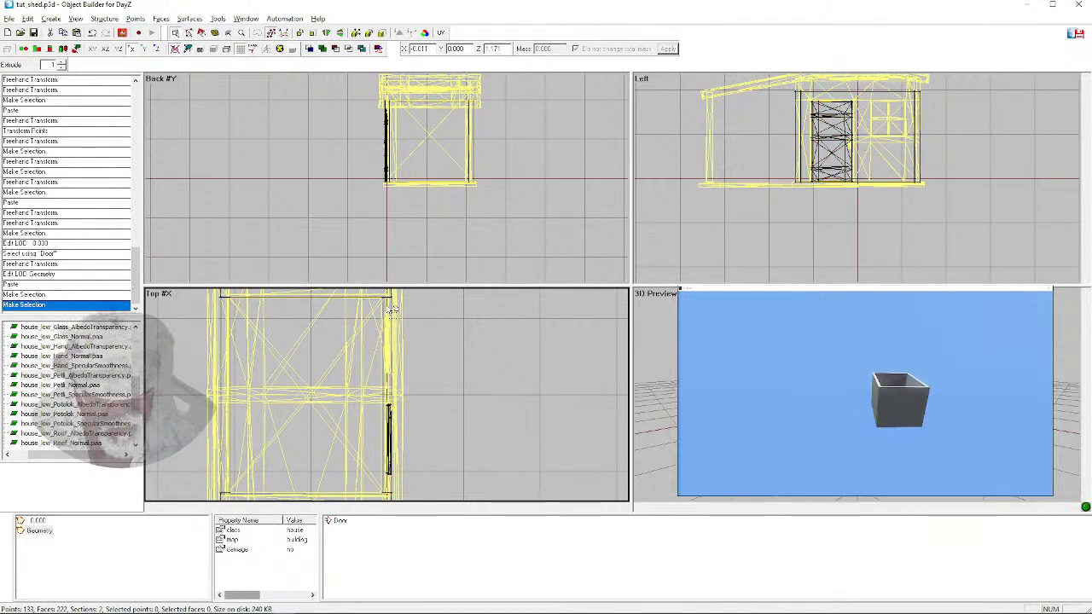
scroll(401, 387, "down", 3)
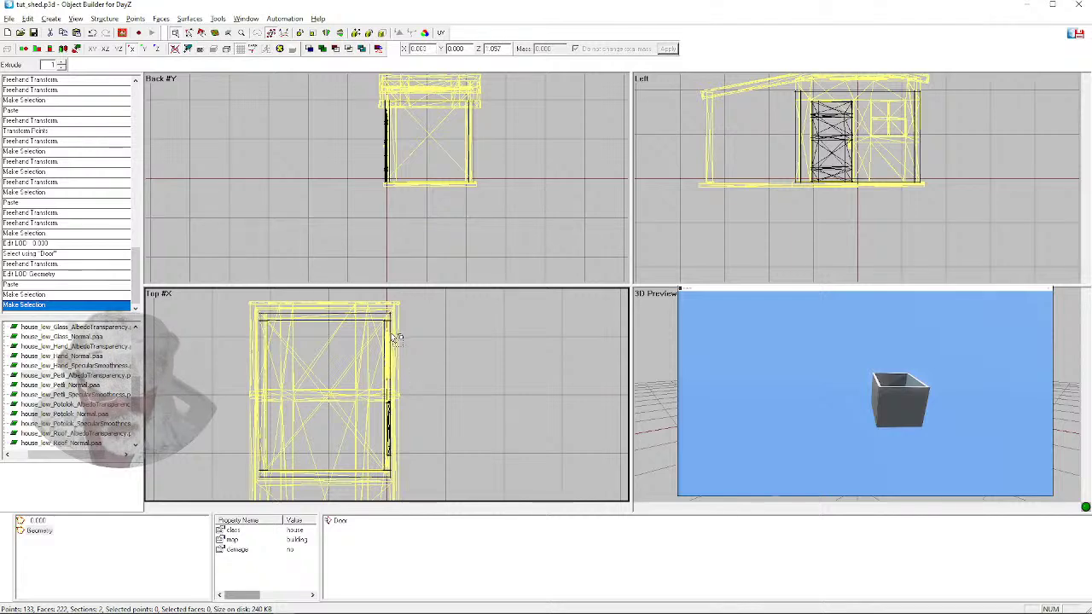
scroll(394, 401, "up", 3)
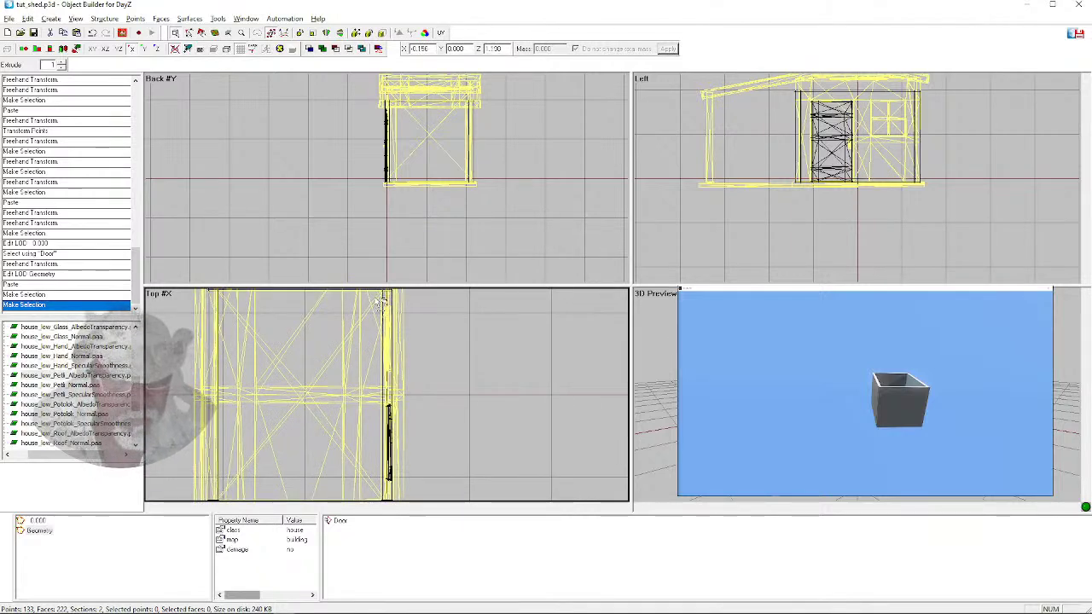
scroll(383, 302, "down", 2)
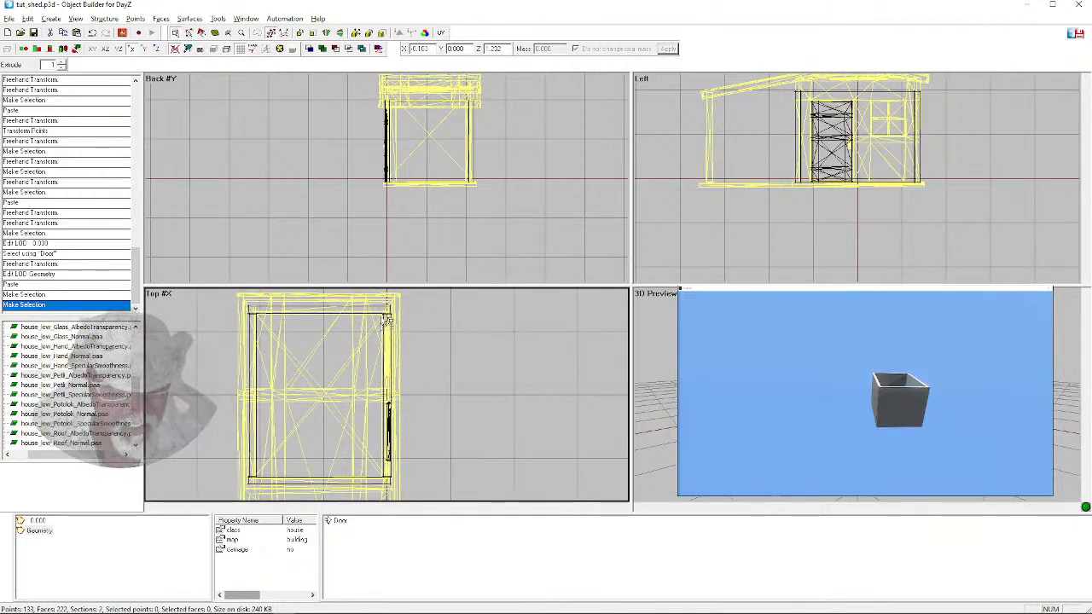
double_click(385, 315)
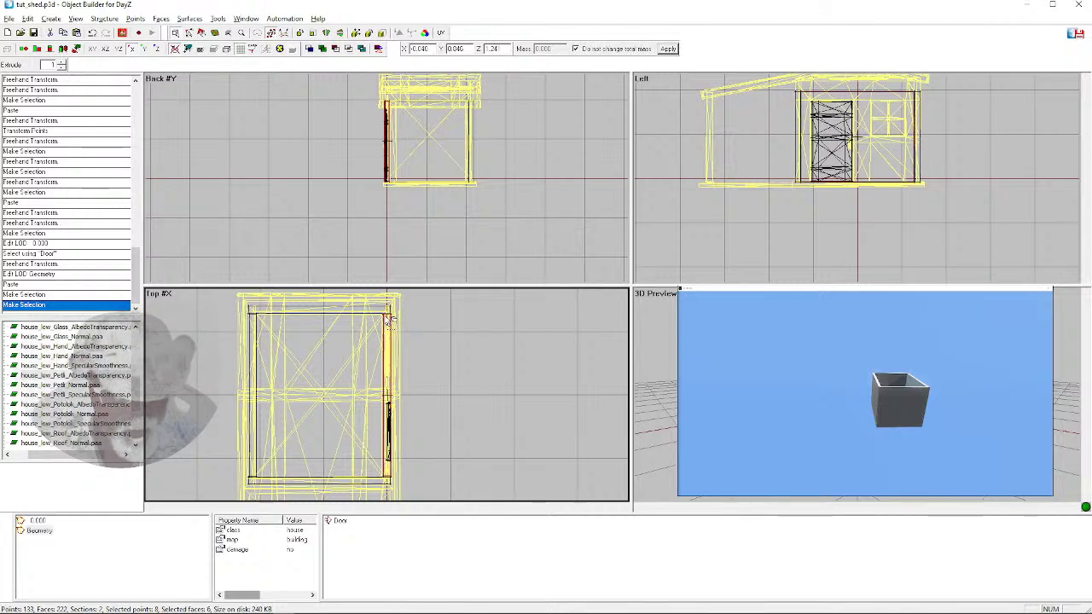
left_click(383, 320)
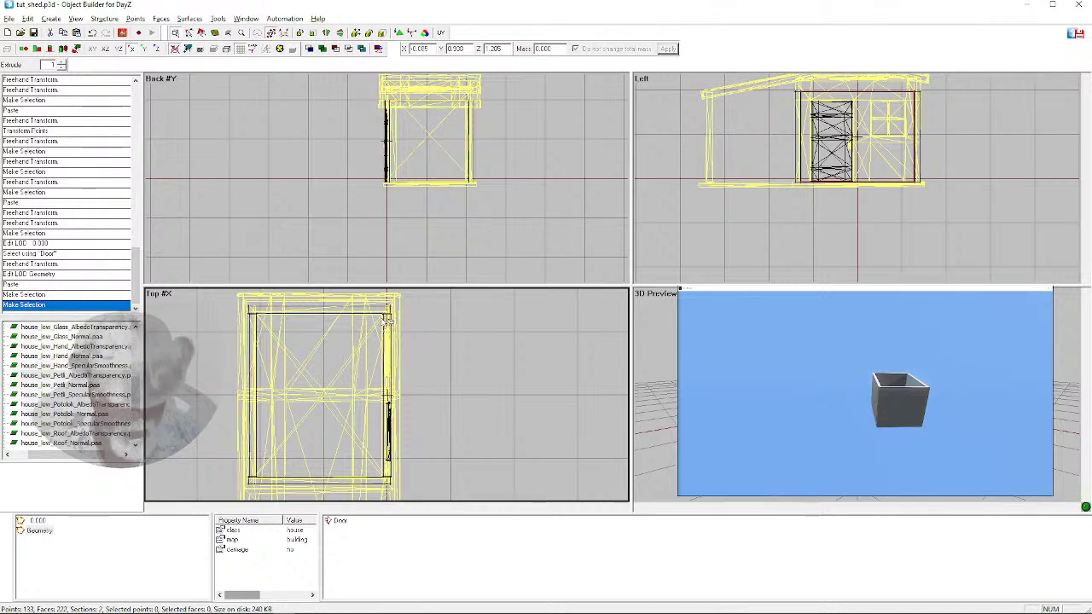
left_click(389, 318)
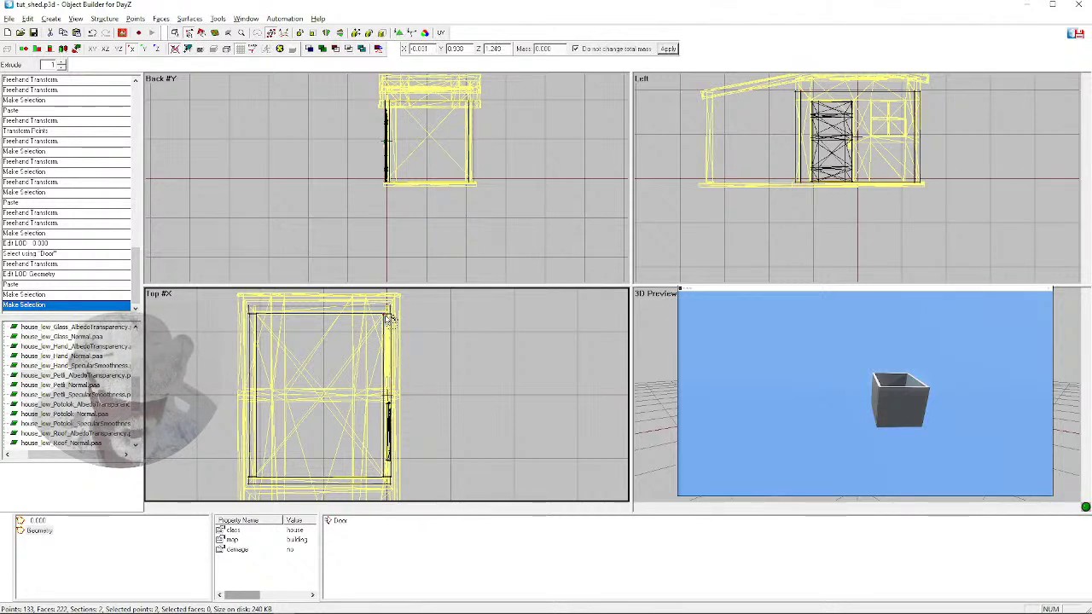
scroll(389, 319, "up", 5)
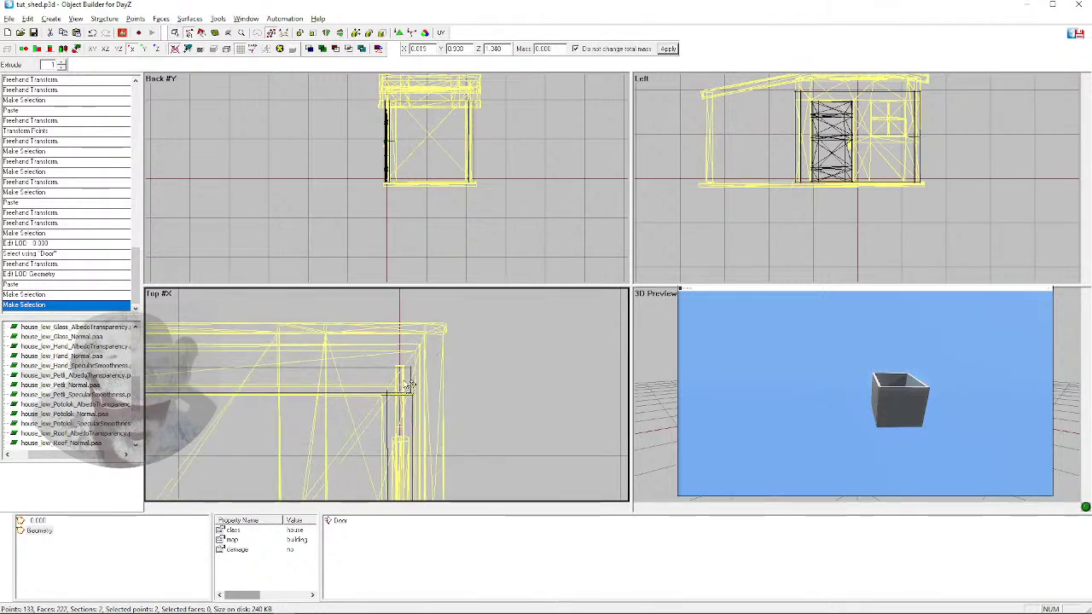
left_click_drag(425, 391, 439, 401, "ctrl")
scroll(414, 390, "down", 5)
scroll(412, 390, "down", 5)
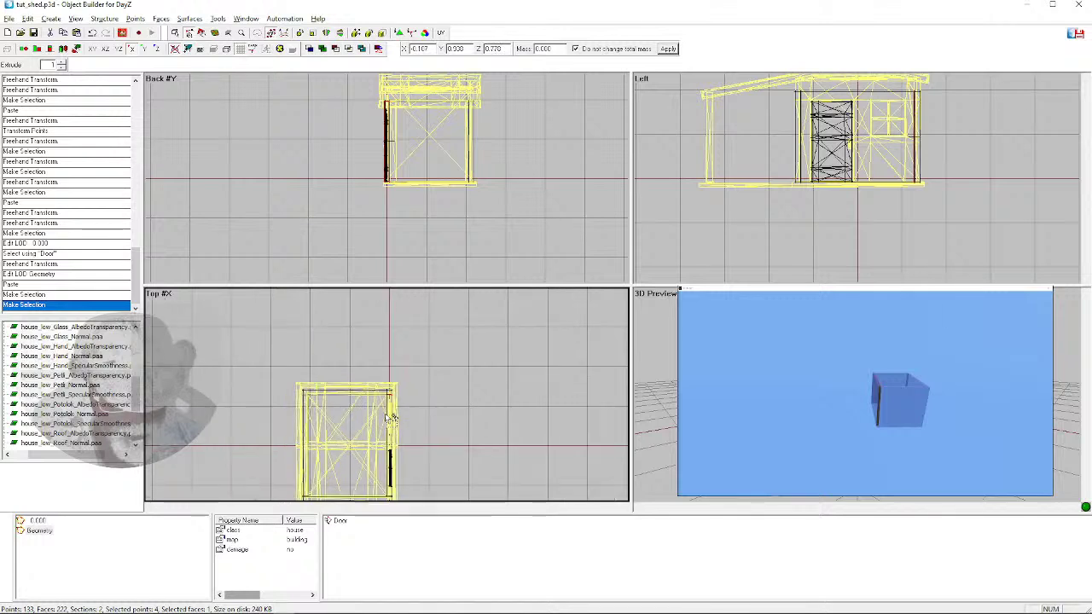
scroll(389, 418, "down", 1)
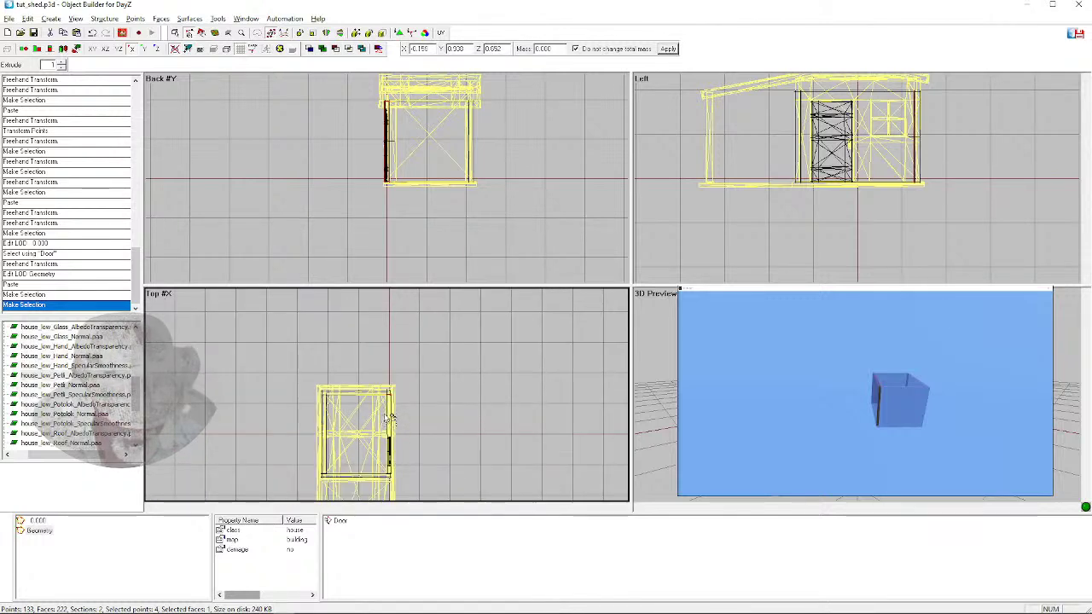
scroll(401, 438, "down", 1)
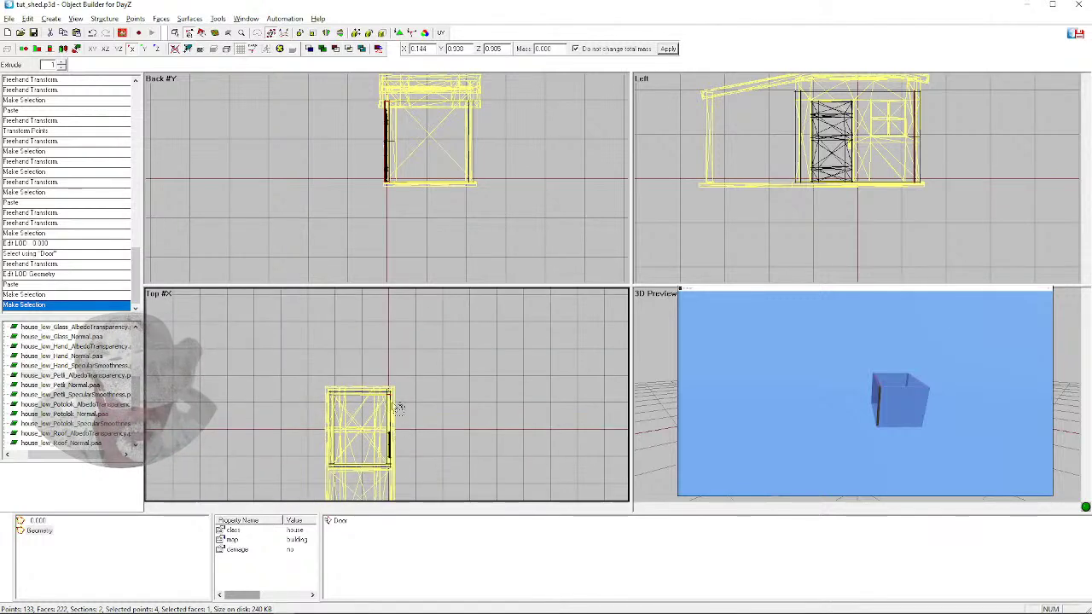
mouse_move(394, 408)
left_mouse_down()
mouse_move(389, 401)
mouse_move(391, 464)
left_mouse_up()
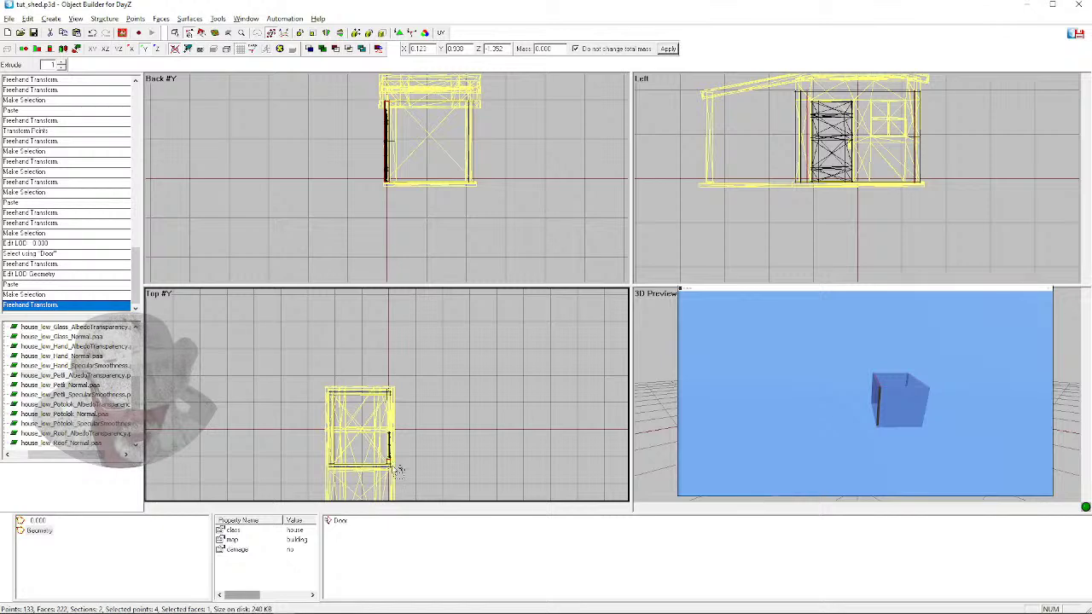
Adjust the moved end face along Z in the Top view so that the shortened wall box ends at the door's nearest edge
middle_click_drag(394, 466, 394, 405)
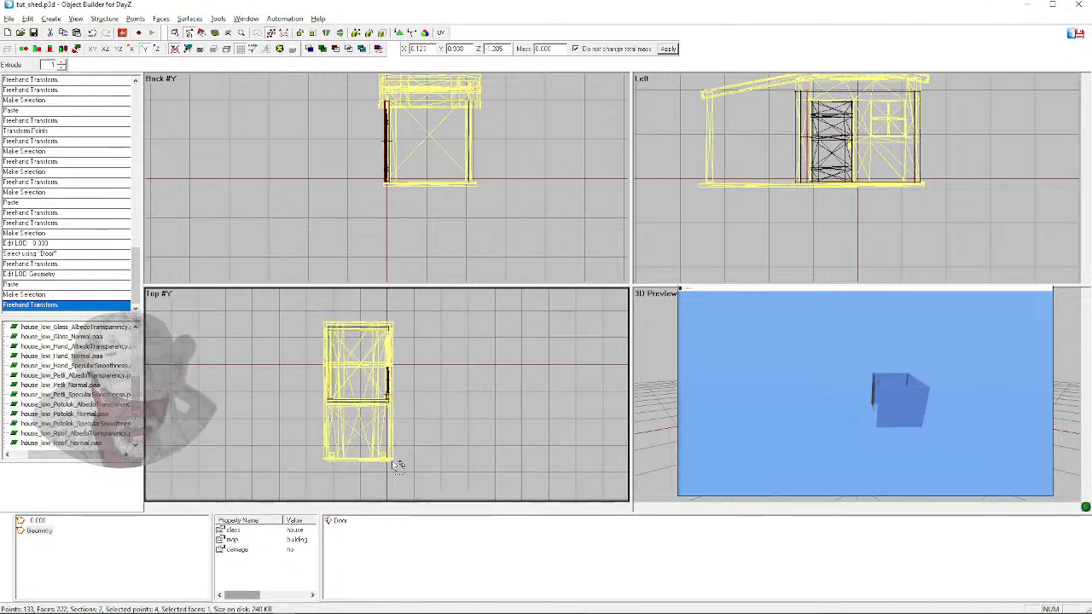
scroll(390, 401, "up", 3)
scroll(390, 401, "up", 3)
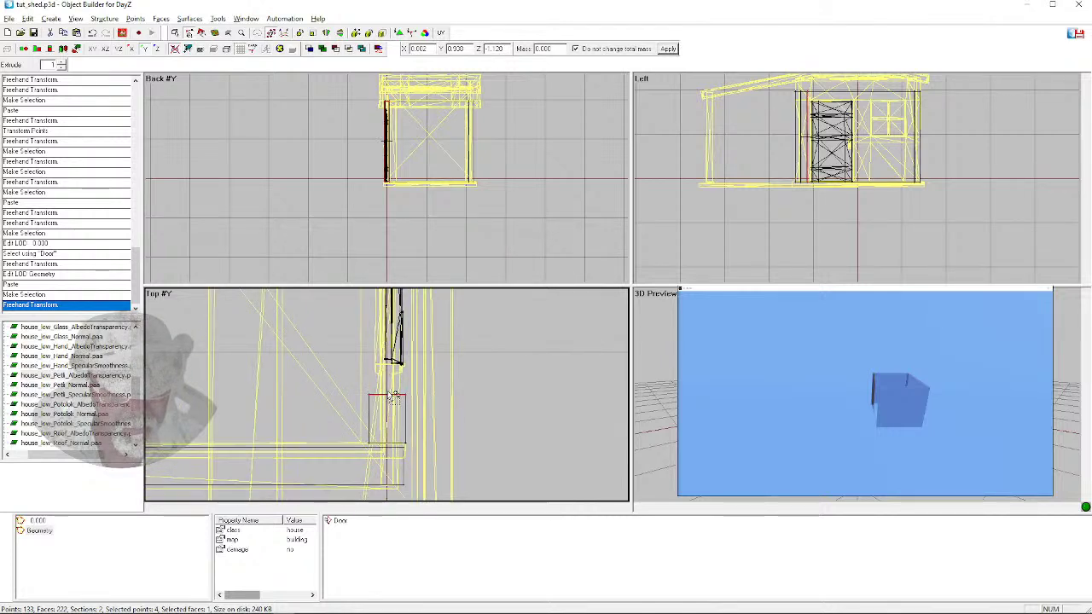
left_click_drag(395, 399, 388, 365)
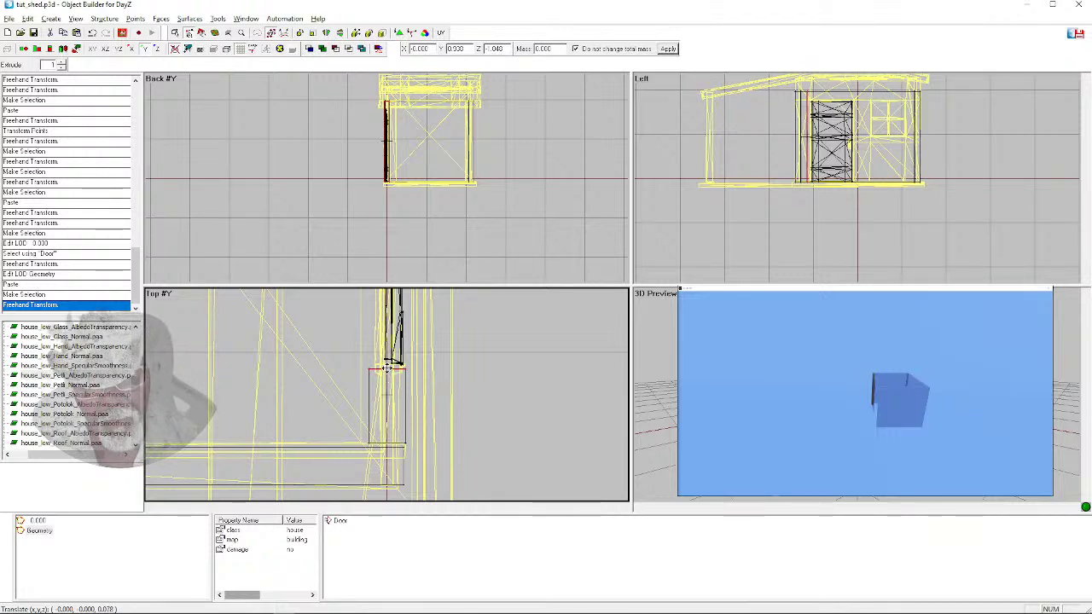
left_click_drag(387, 366, 387, 373)
scroll(361, 378, "down", 2)
scroll(360, 378, "up", 4)
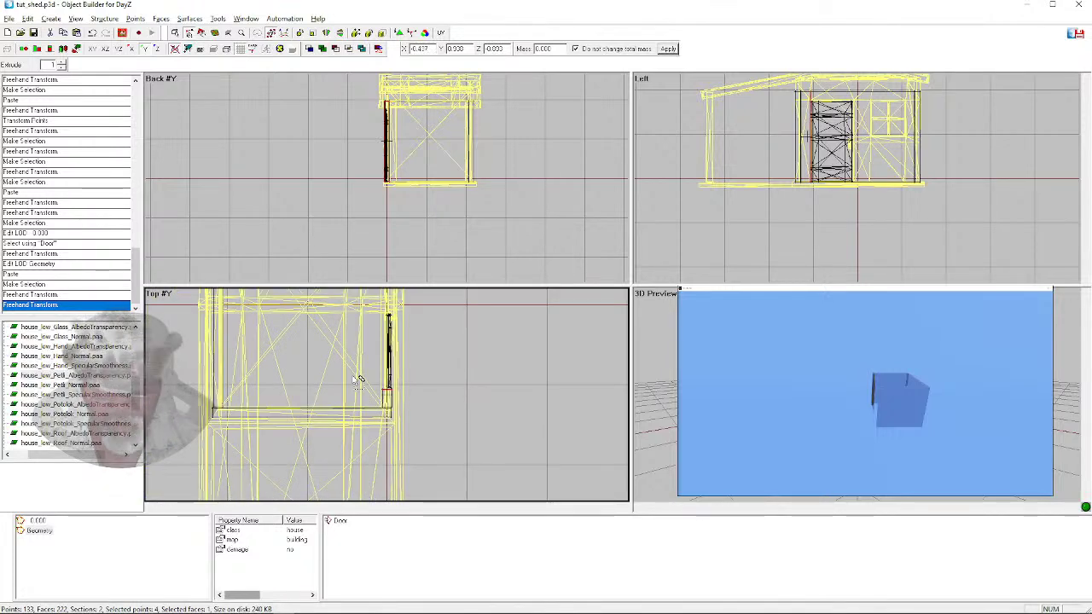
Check the shortened wall box in the 3D Preview, nudge its end face closer to the door's edge in the Top view, and clear the selection
left_click(865, 392)
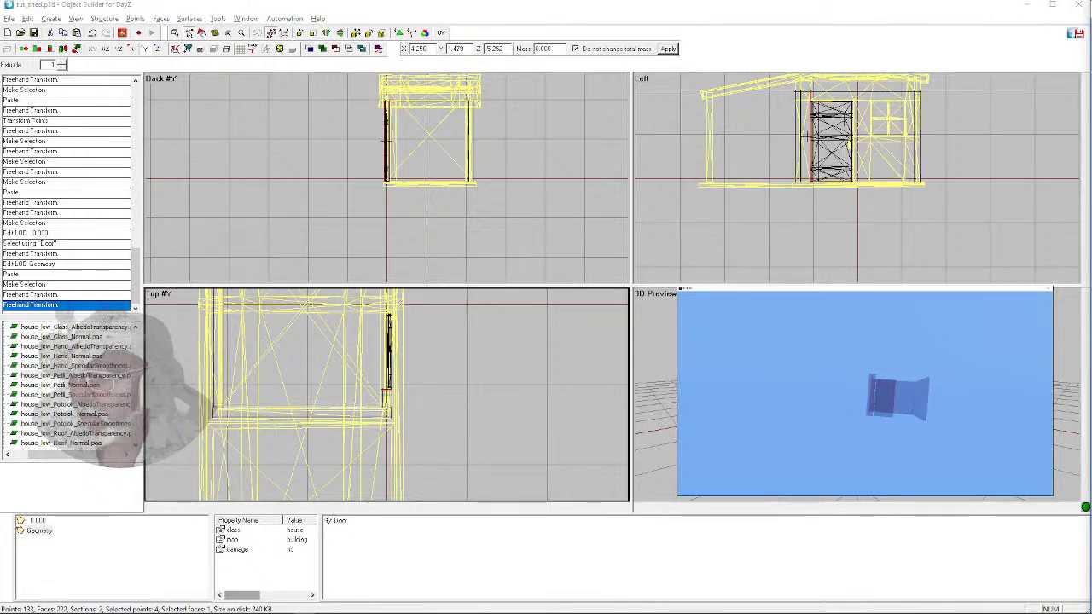
scroll(865, 392, "up", 3)
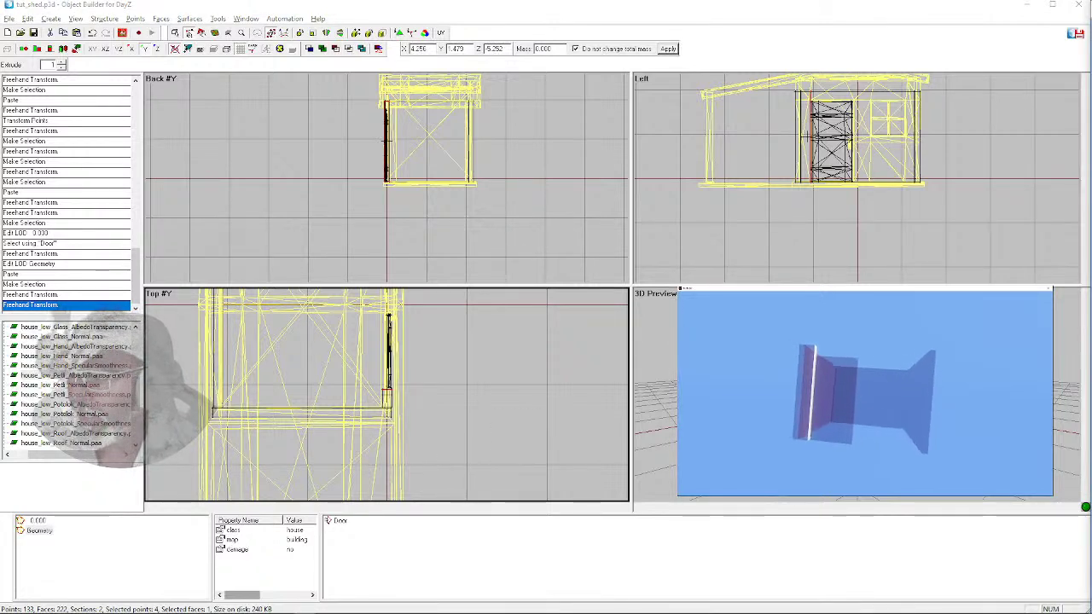
left_click_drag(865, 393, 895, 393)
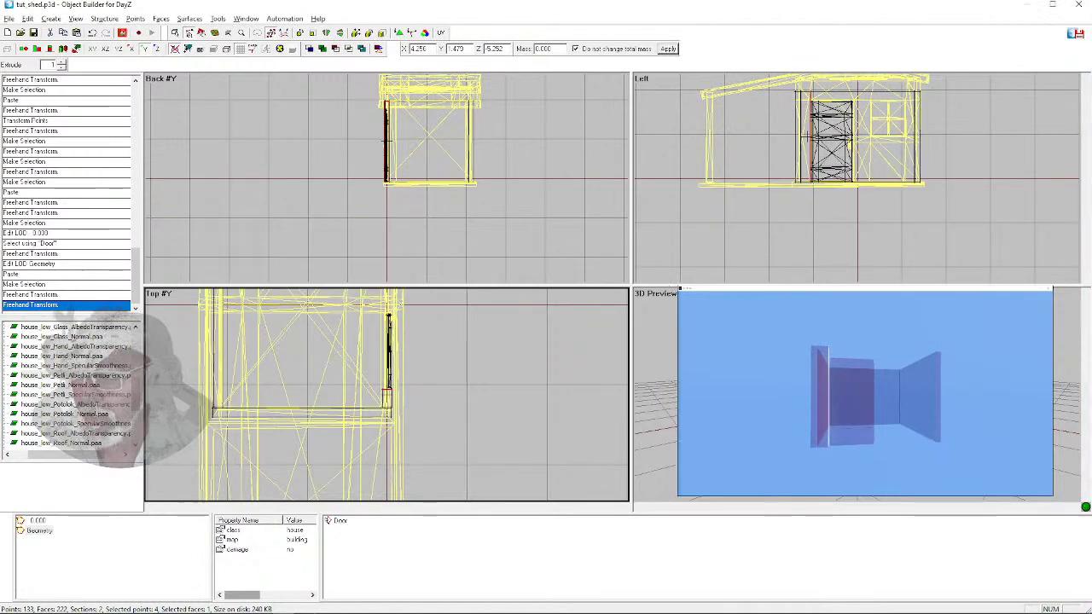
scroll(392, 390, "up", 3)
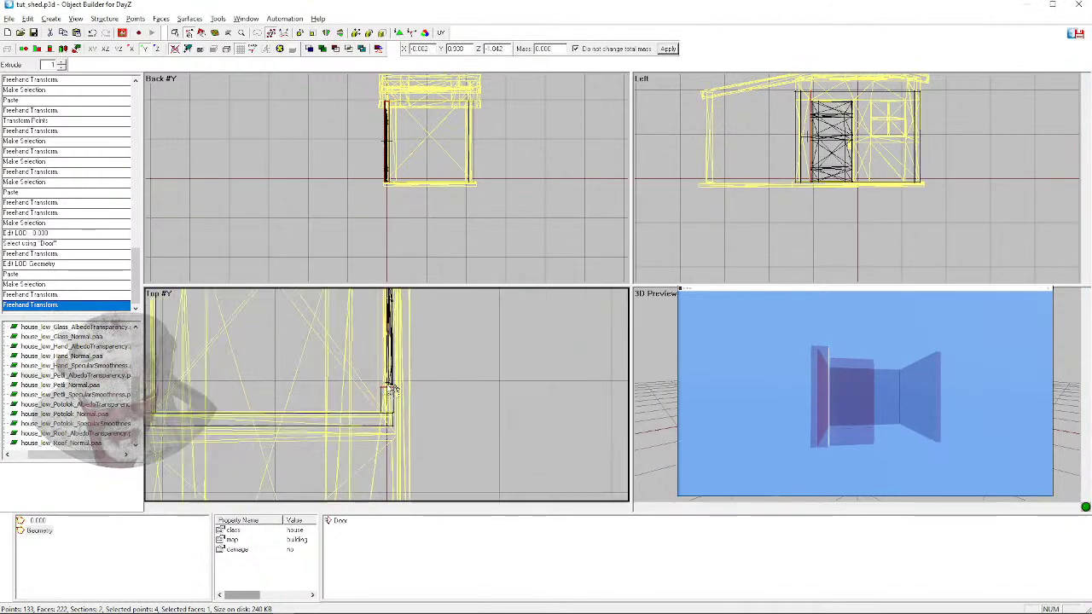
left_click_drag(390, 384, 389, 382)
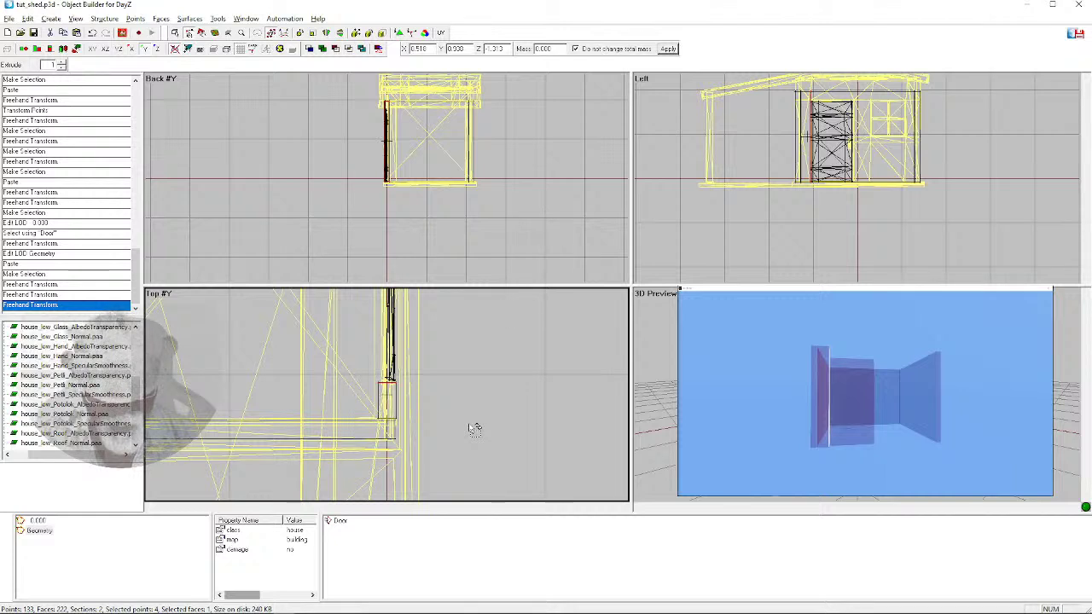
scroll(422, 383, "down", 2)
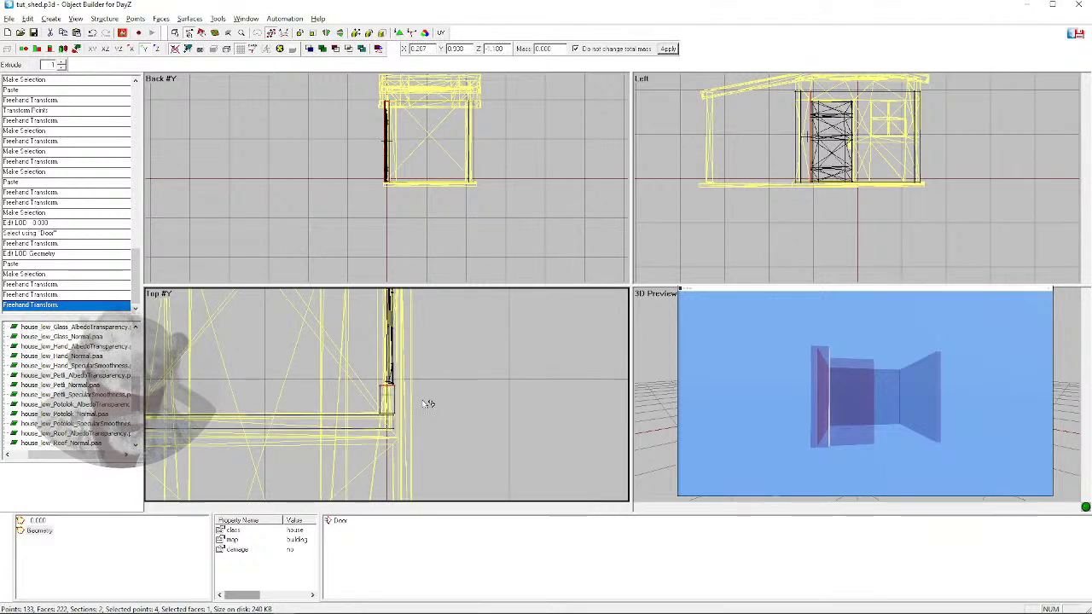
left_click(351, 392)
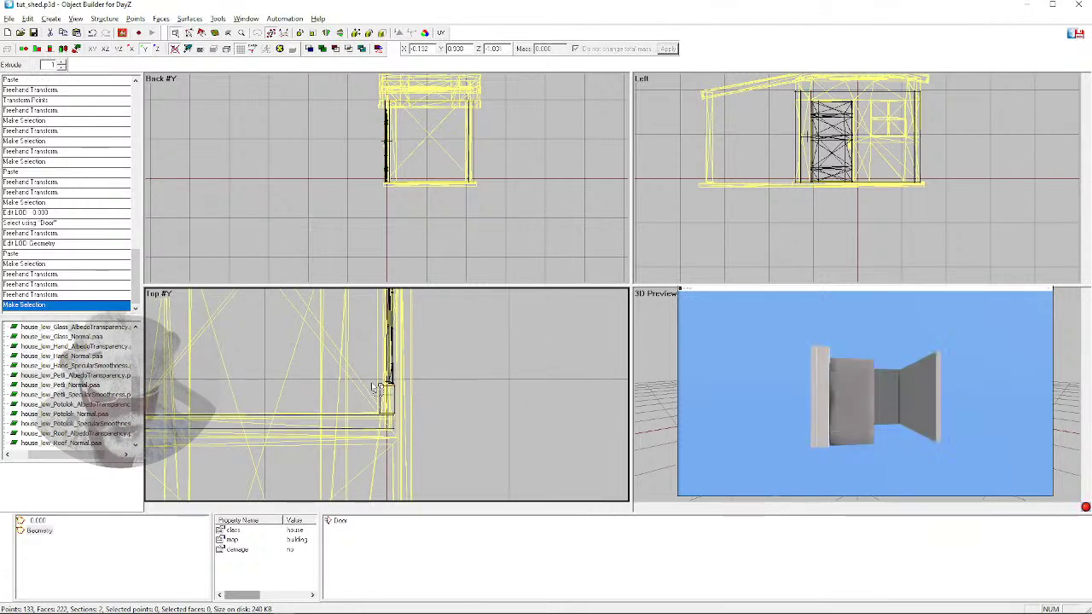
Duplicate the short wall box beside the door and move the copy along Z to the door's opposite edge in the Top view
left_click(384, 394)
scroll(433, 387, "down", 2)
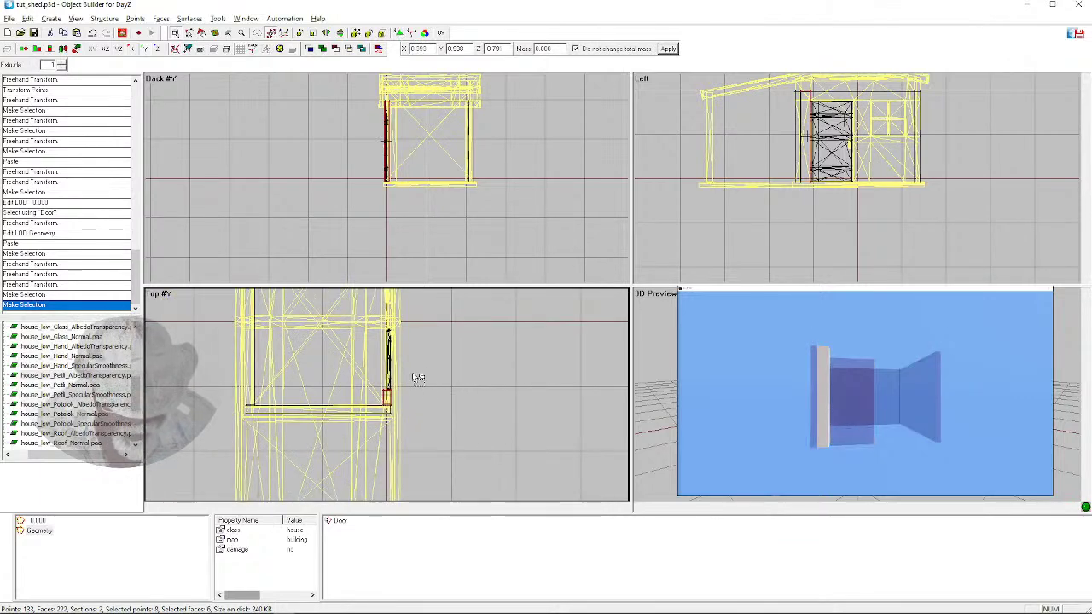
key("ctrl+v")
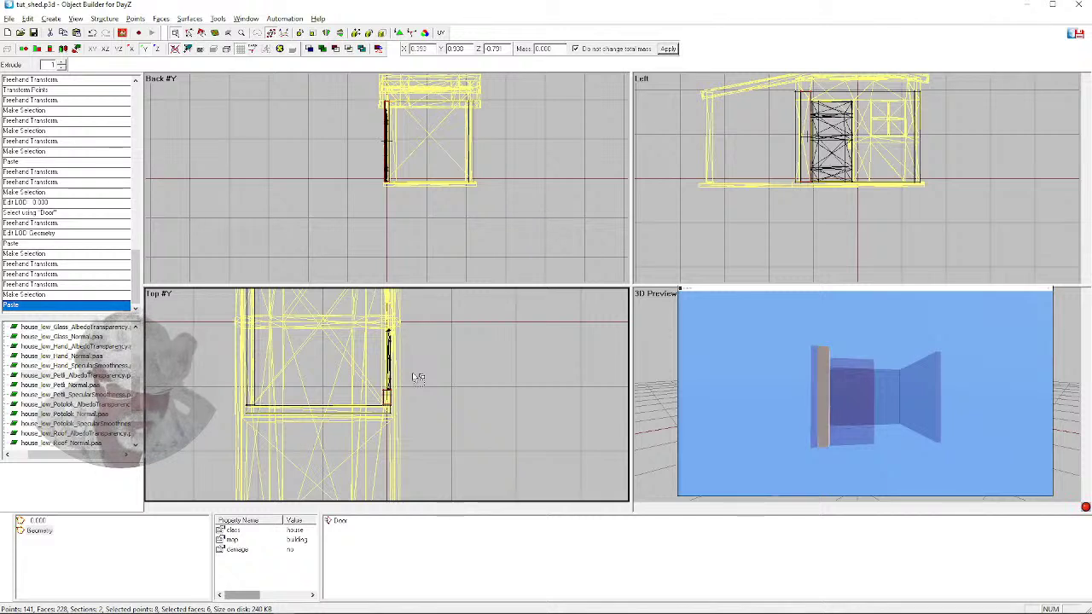
left_click_drag(394, 401, 391, 319)
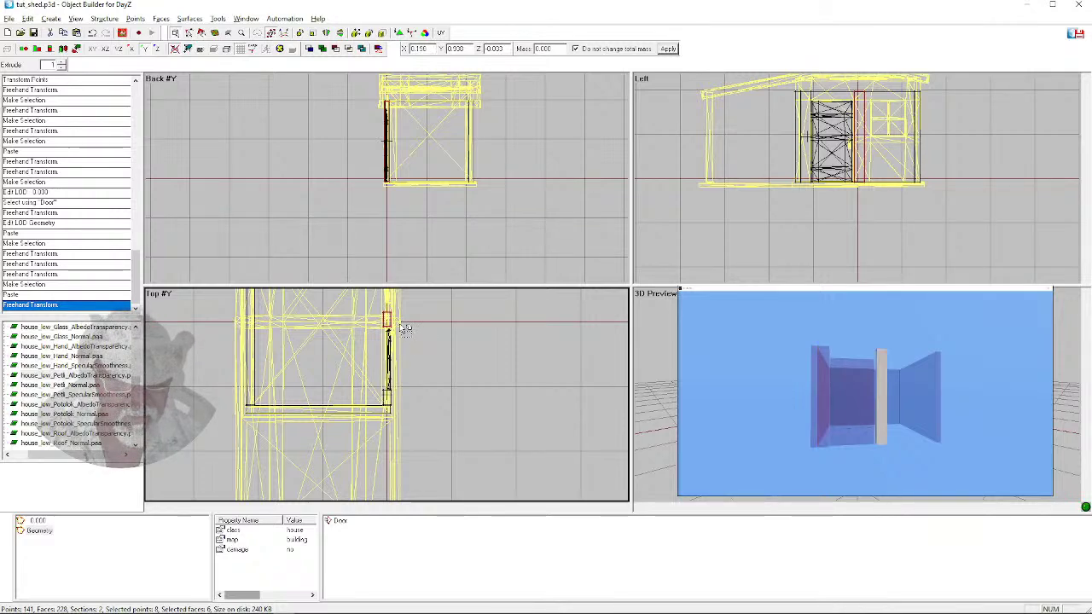
key("c")
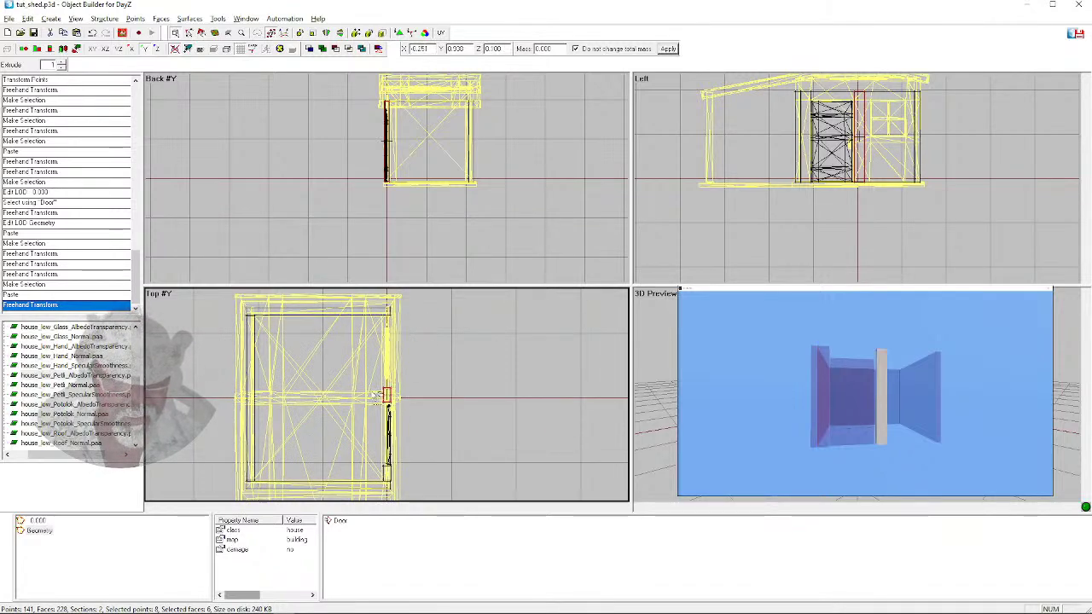
Select the copied wall box's end face away from the door and move it along Z toward the shed's far corner in the Top view
scroll(375, 390, "up", 3)
scroll(380, 392, "up", 1)
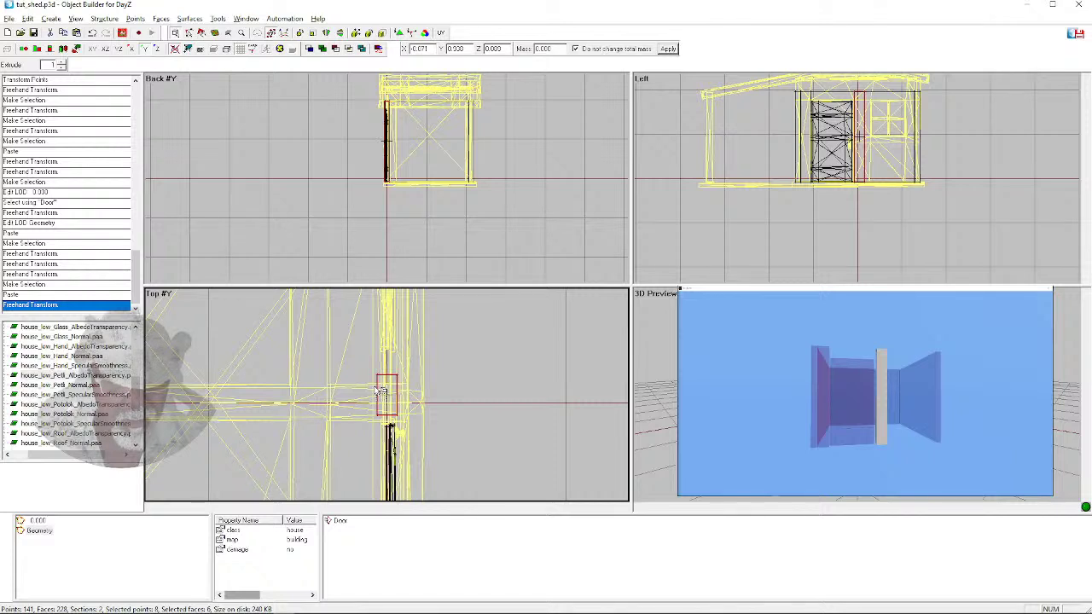
scroll(378, 389, "up", 2)
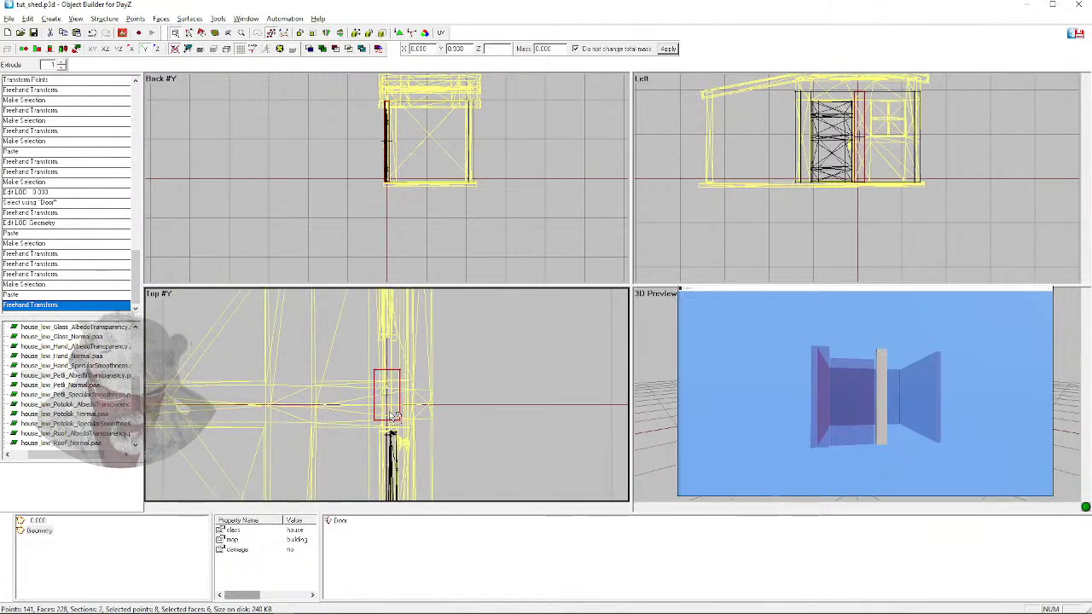
left_click(369, 373)
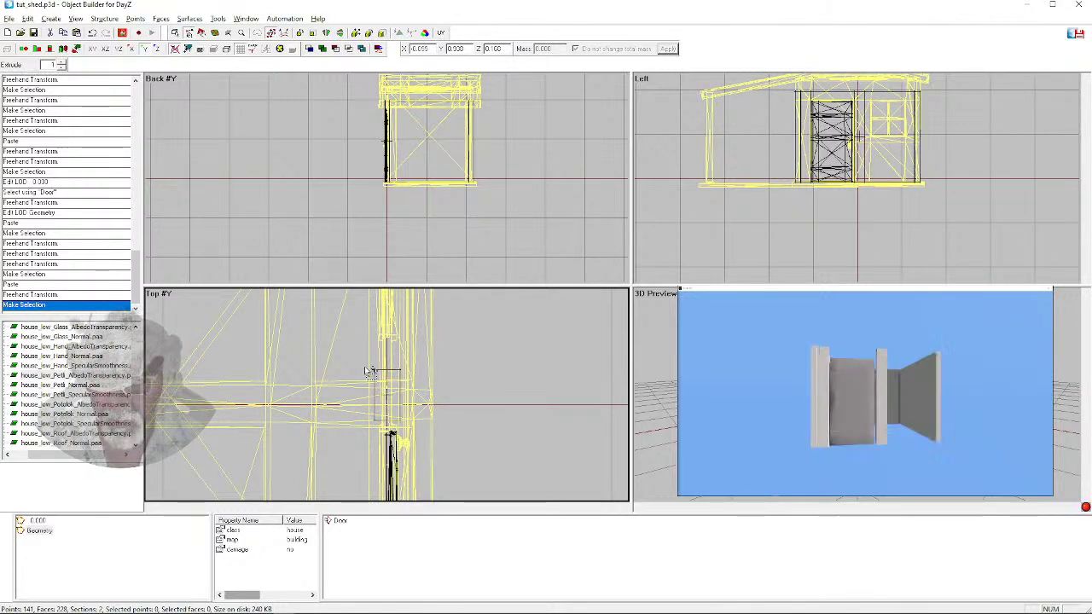
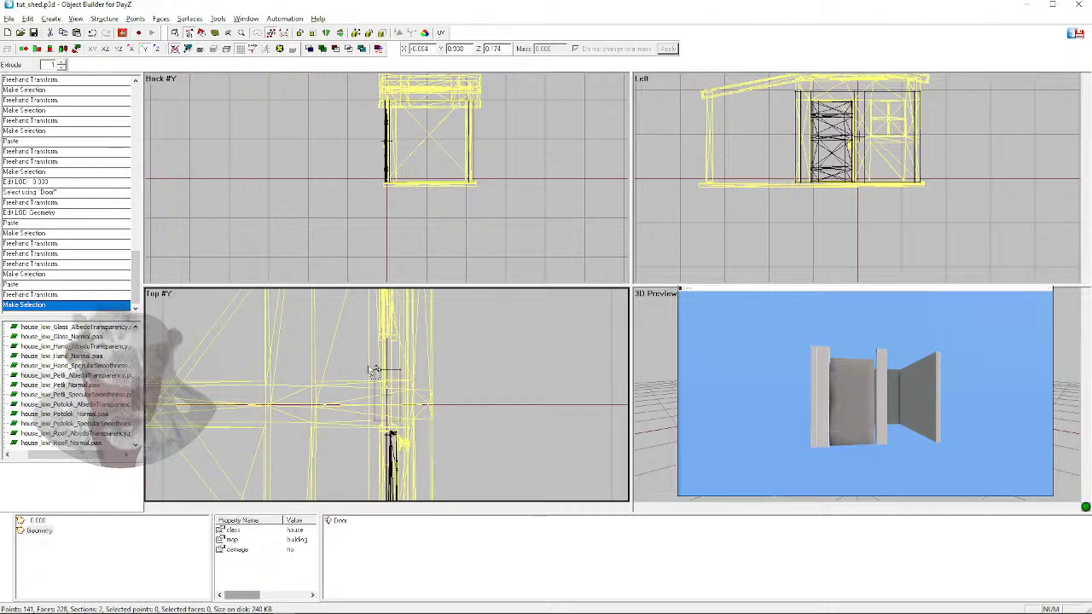
mouse_move(368, 363)
left_mouse_down()
mouse_move(426, 386)
mouse_move(394, 342)
mouse_move(394, 299)
mouse_move(423, 332)
mouse_move(399, 341)
mouse_move(390, 331)
left_mouse_up()
scroll(391, 349, "down", 2)
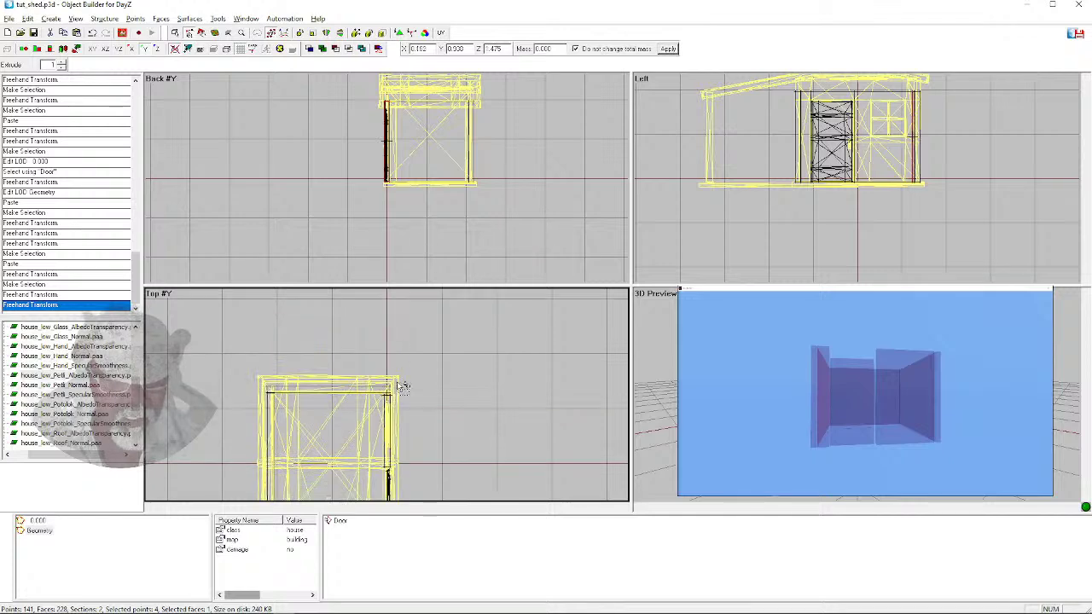
Adjust the moved end face along Z in the Top view so that the wall box meets the adjoining wall box at the corner
scroll(380, 393, "up", 4)
scroll(381, 396, "up", 4)
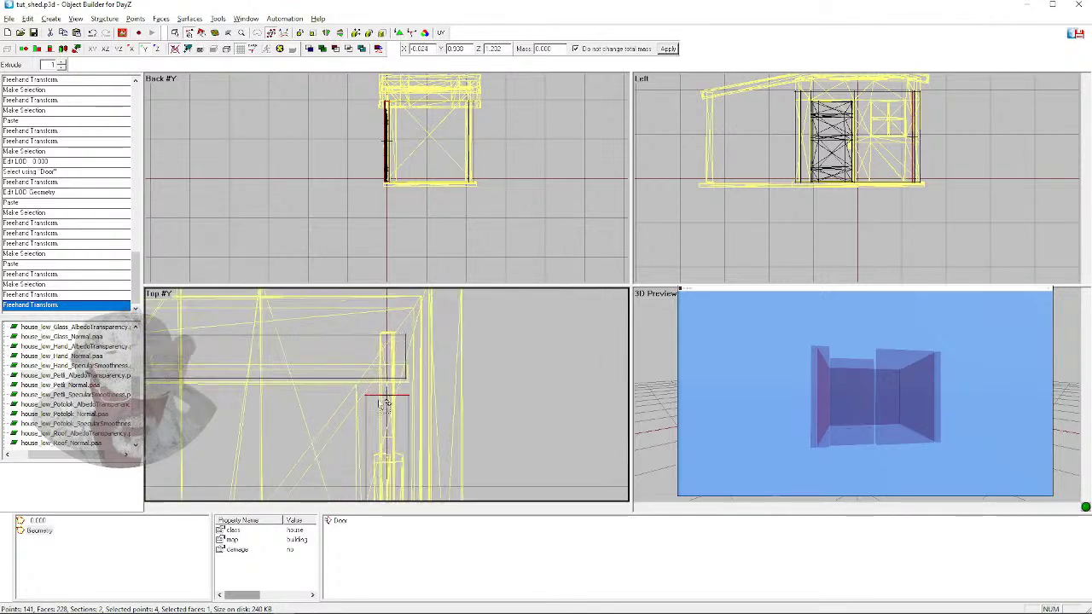
left_click_drag(399, 401, 396, 353)
scroll(388, 397, "down", 2)
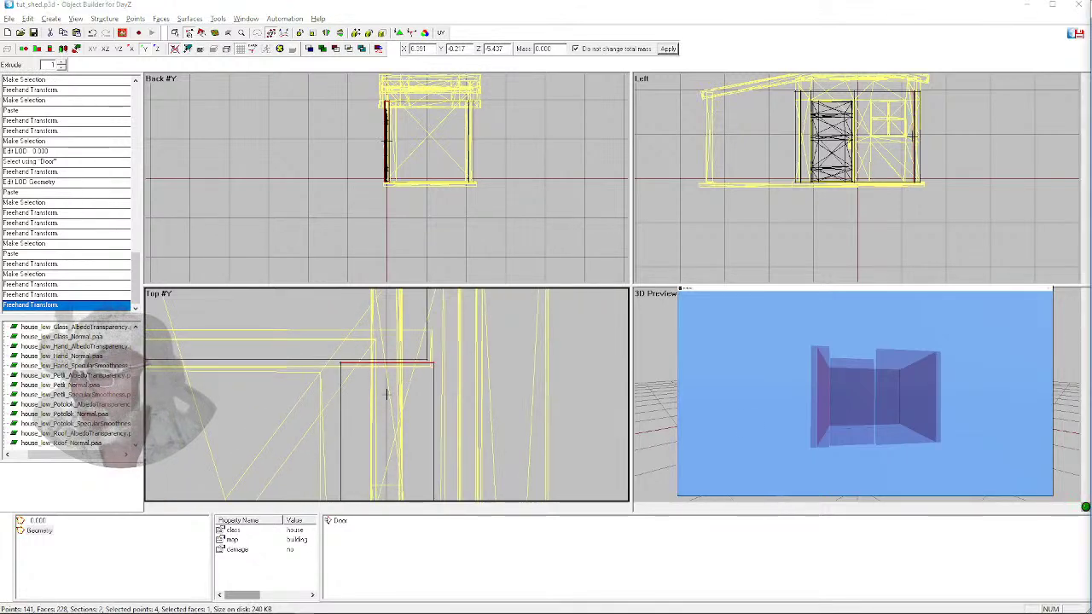
key("alt+Tab")
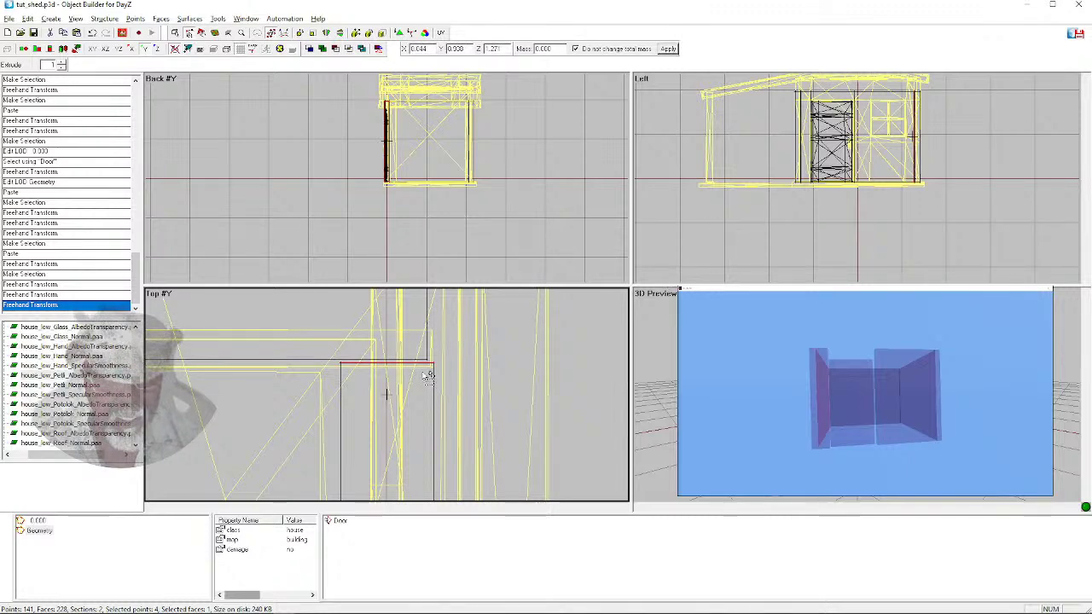
scroll(458, 383, "up", 1)
scroll(463, 384, "down", 8)
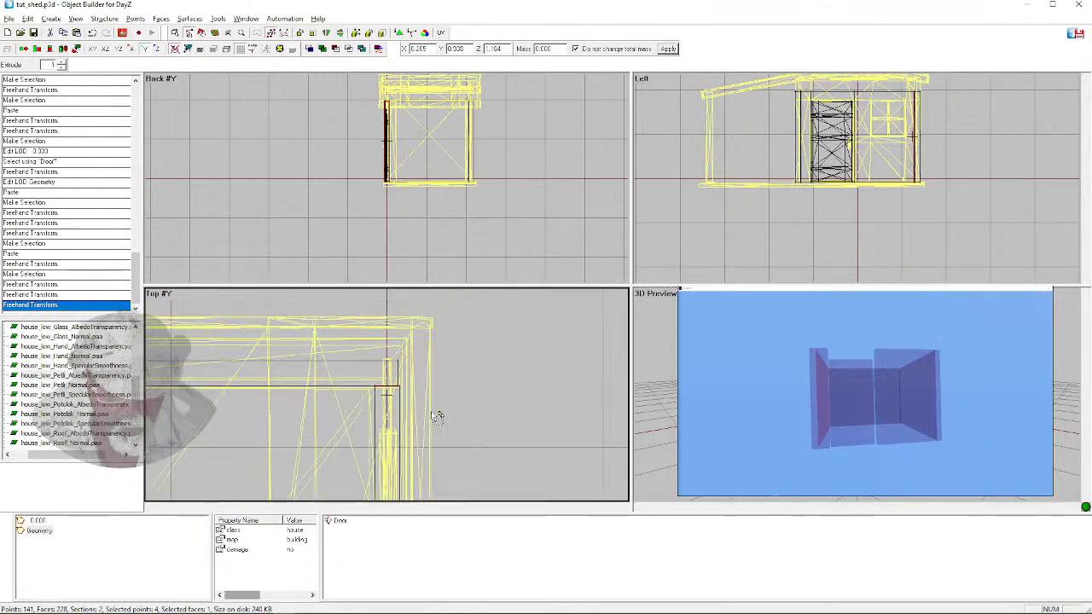
scroll(367, 442, "down", 1)
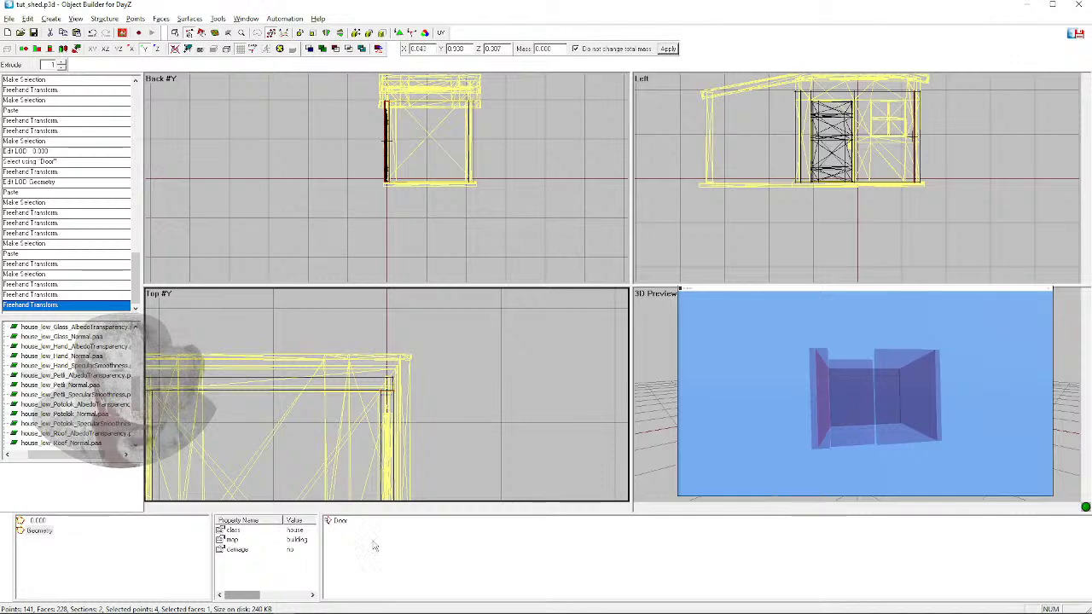
Locate the Door selection in the Top view, duplicate the short wall box beside it, and move the copy along Z to the door's opposite edge
double_click(339, 521)
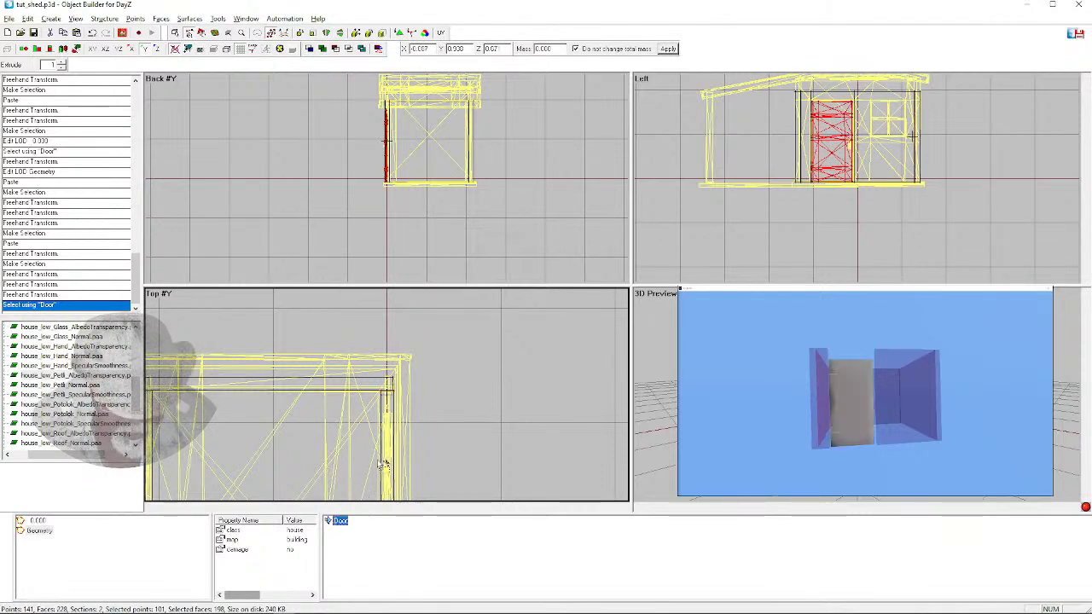
key("c")
scroll(412, 409, "up", 2)
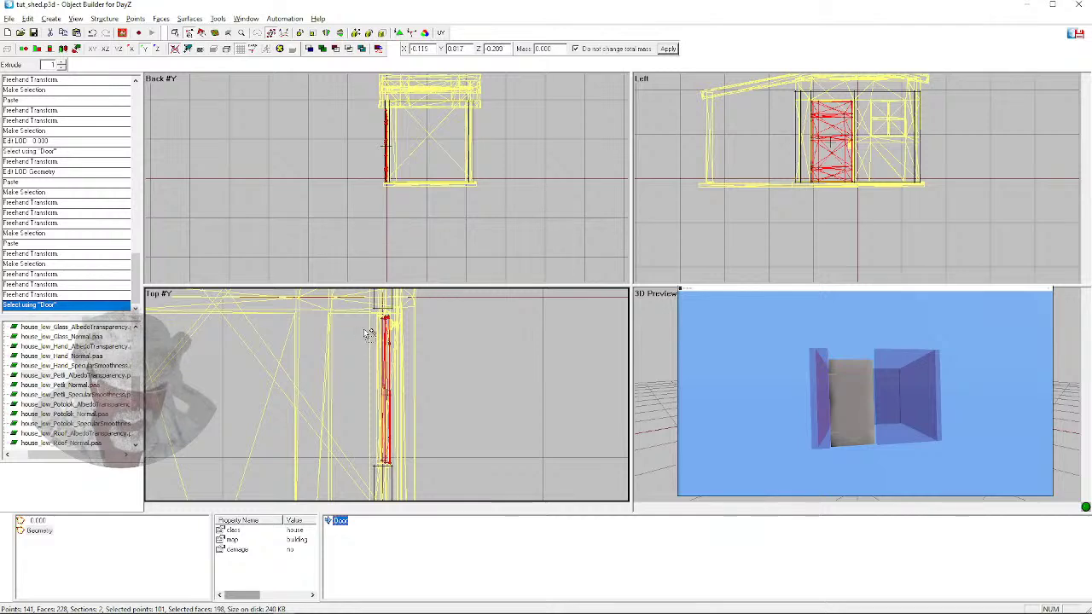
scroll(342, 418, "down", 3)
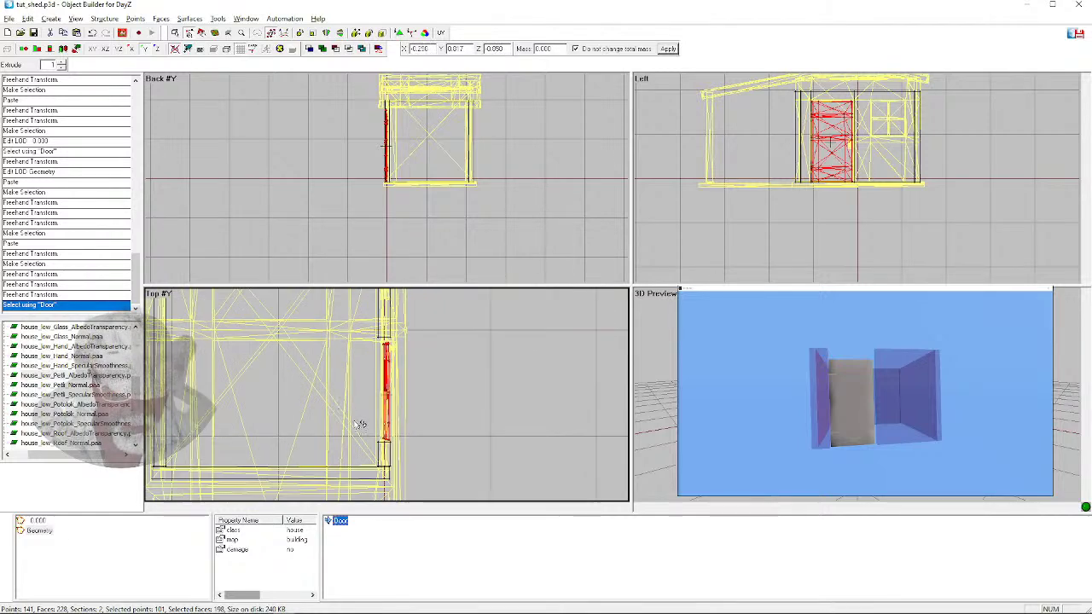
left_click(385, 450)
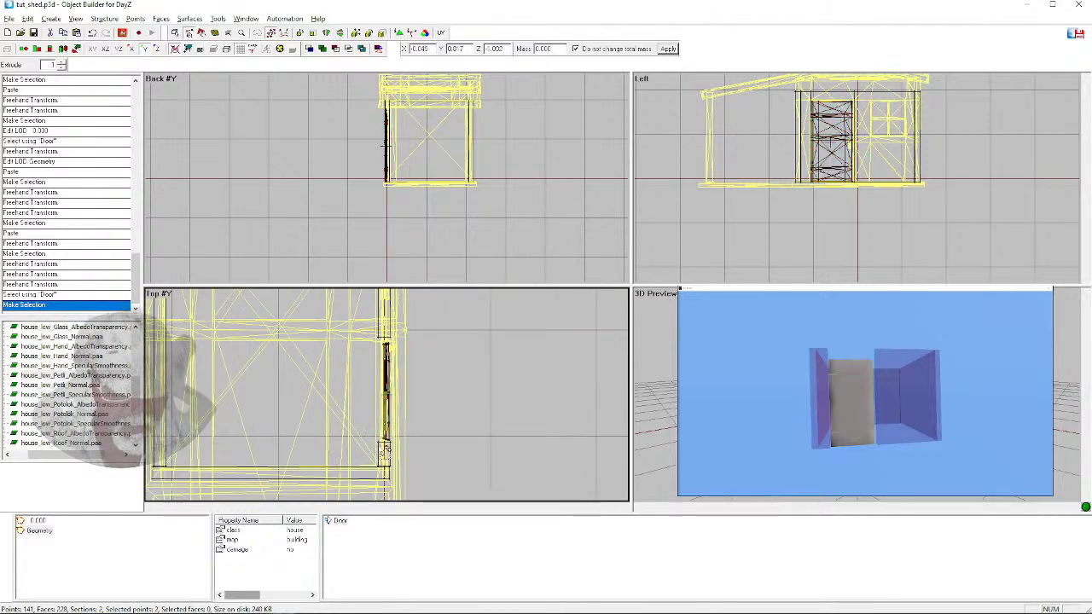
left_click(379, 452)
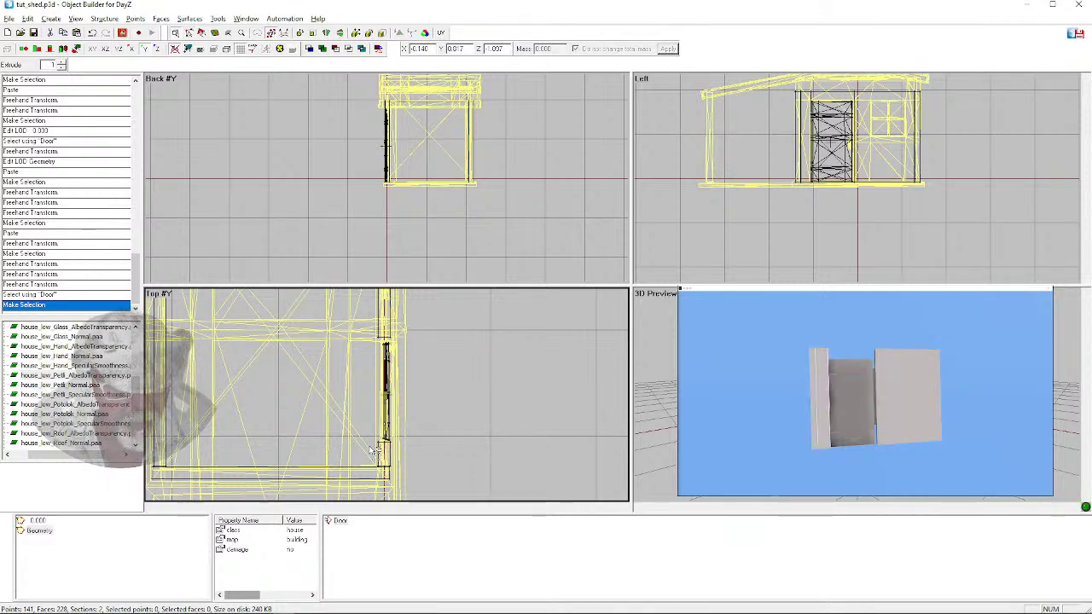
double_click(381, 447)
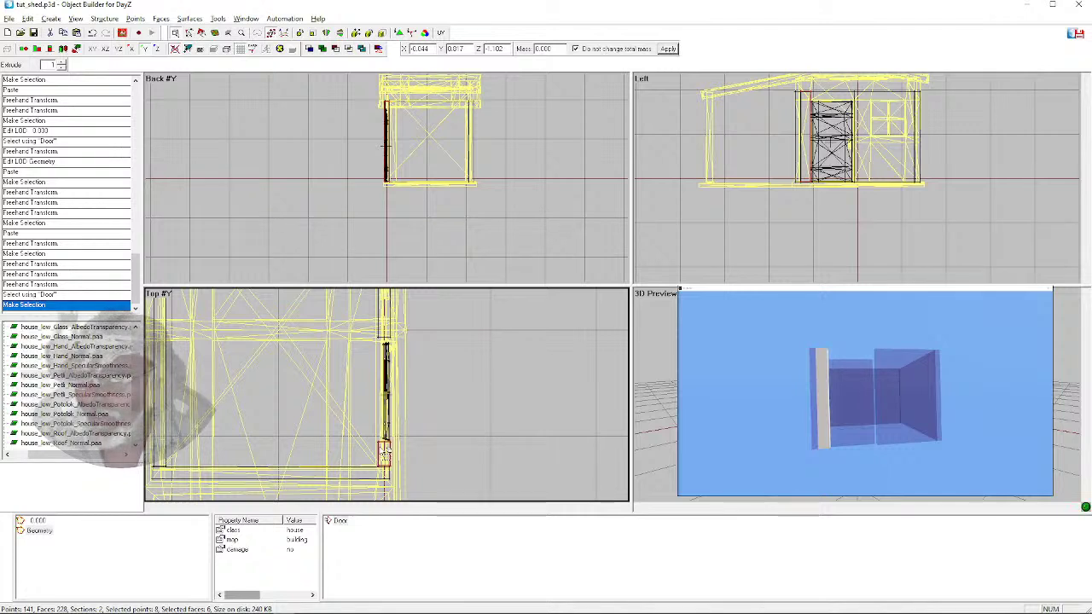
key("ctrl+v")
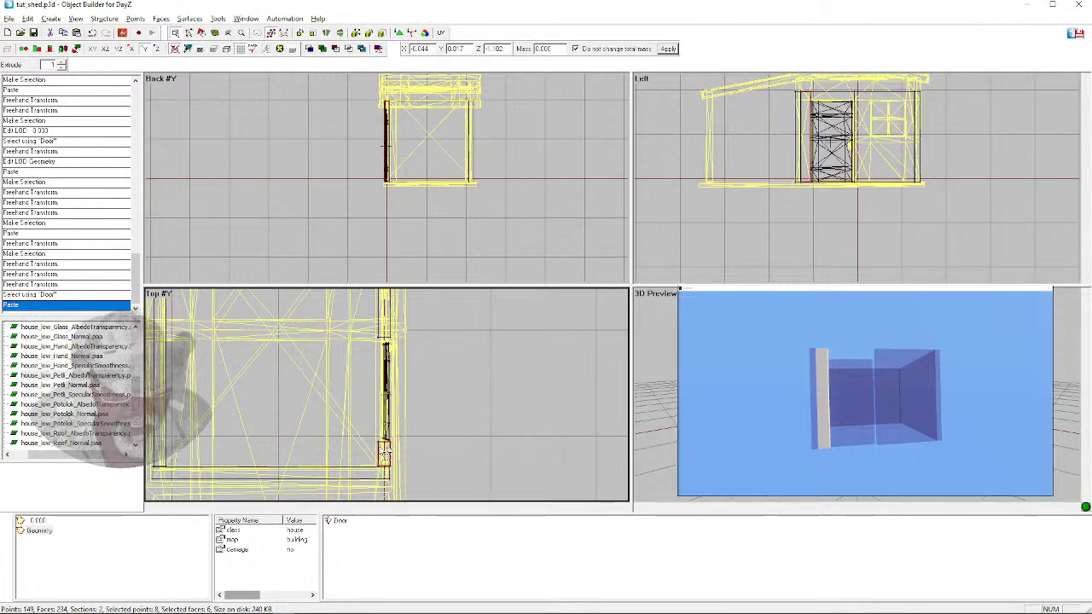
left_click_drag(385, 455, 386, 347)
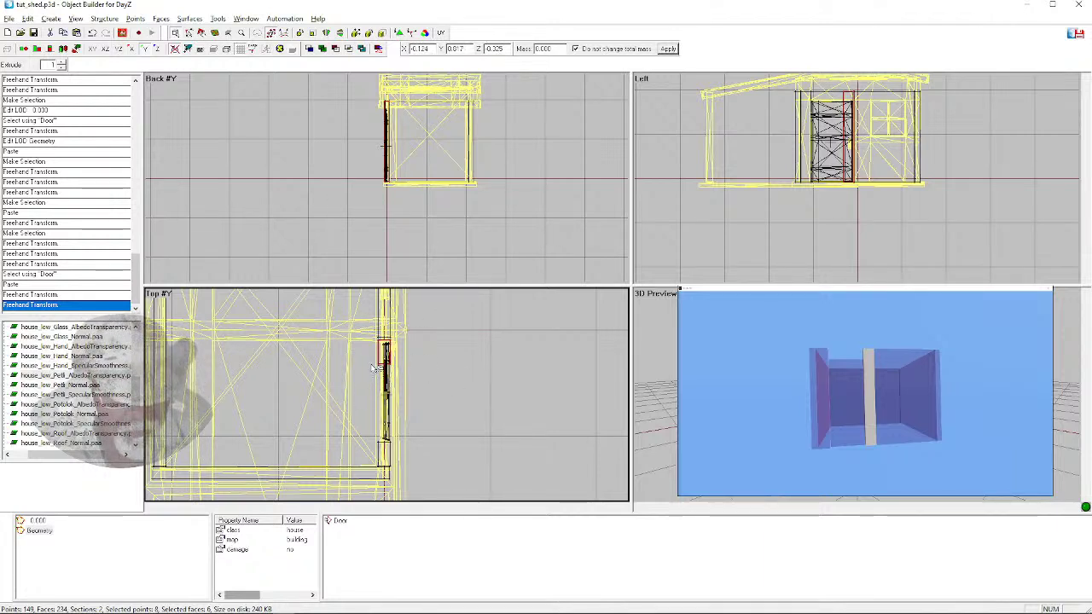
Select the copied box's end face inside the doorway and move it along Z so that the box spans the door opening
left_click(373, 369)
left_click(379, 364)
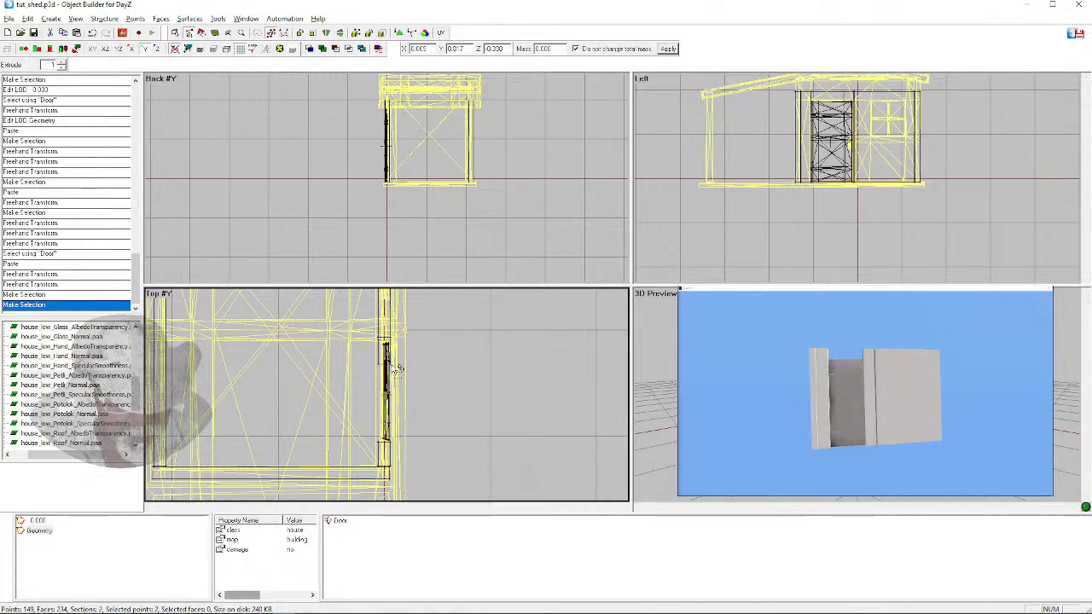
left_click(391, 366, "ctrl")
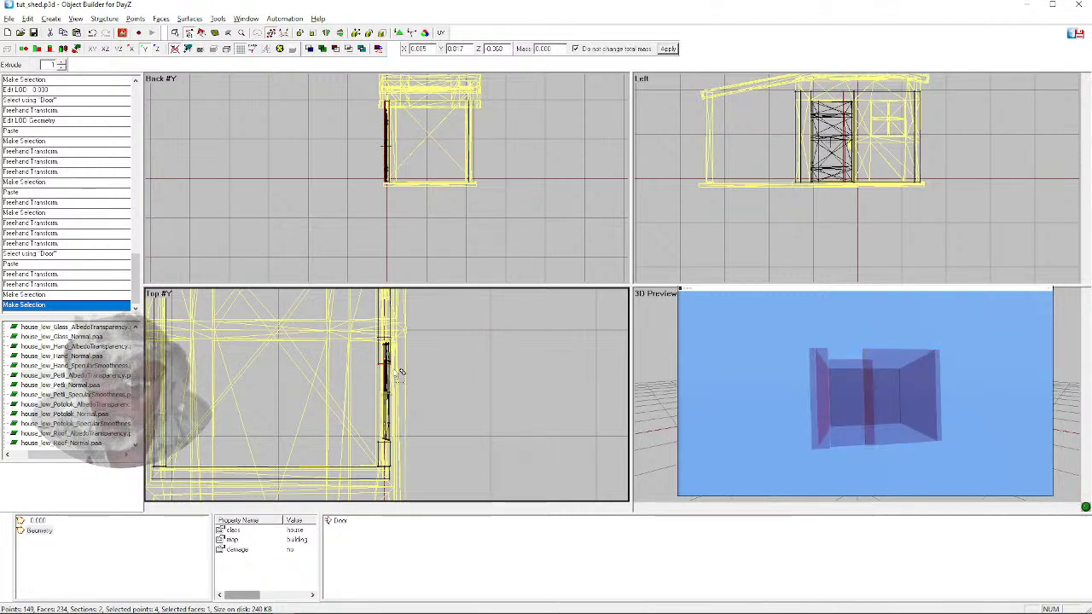
left_click_drag(388, 365, 392, 440)
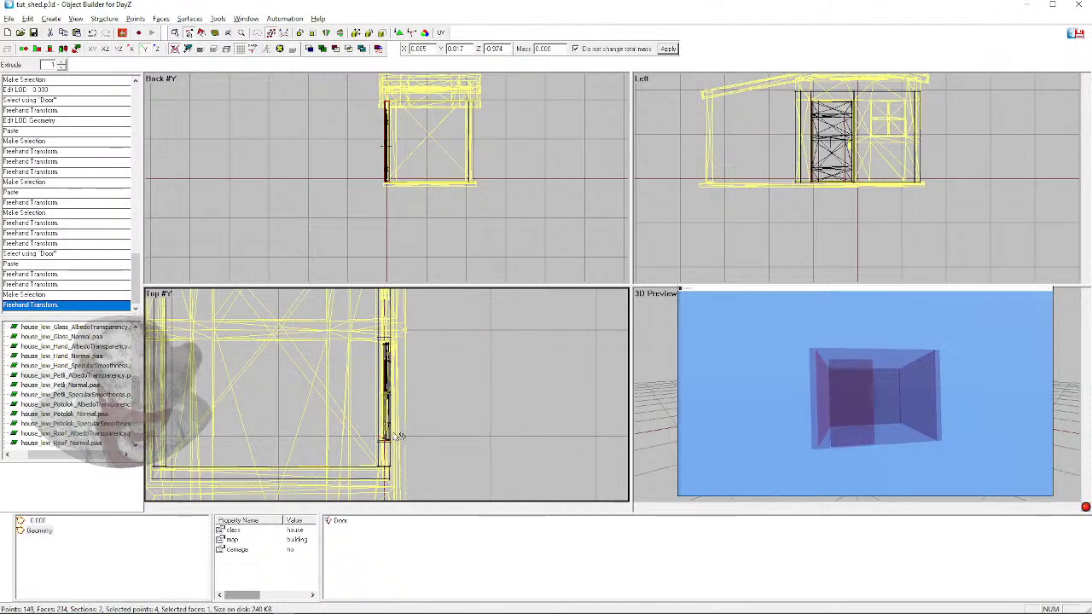
Nudge the door box's end face along Z in the Top view to leave a small gap to the short wall box
scroll(389, 394, "up", 5)
scroll(393, 393, "up", 3)
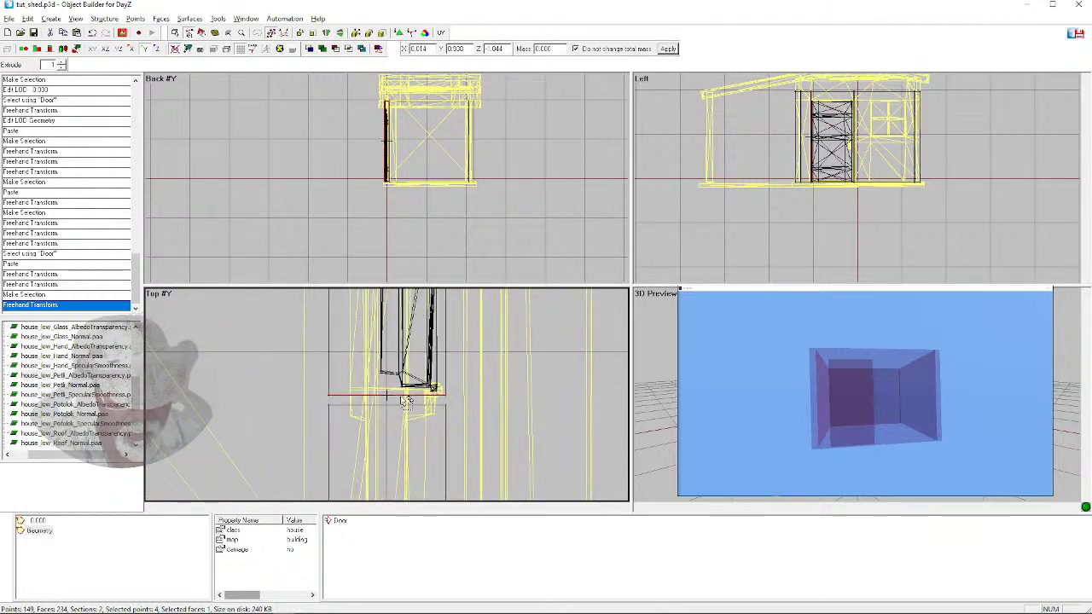
left_click_drag(399, 394, 400, 391)
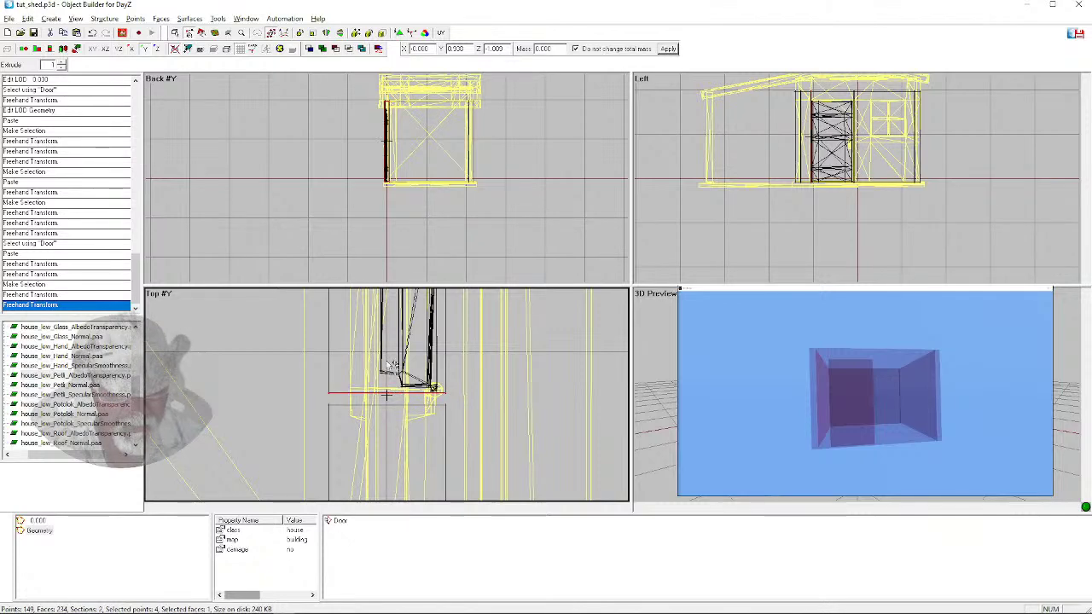
scroll(392, 367, "down", 5)
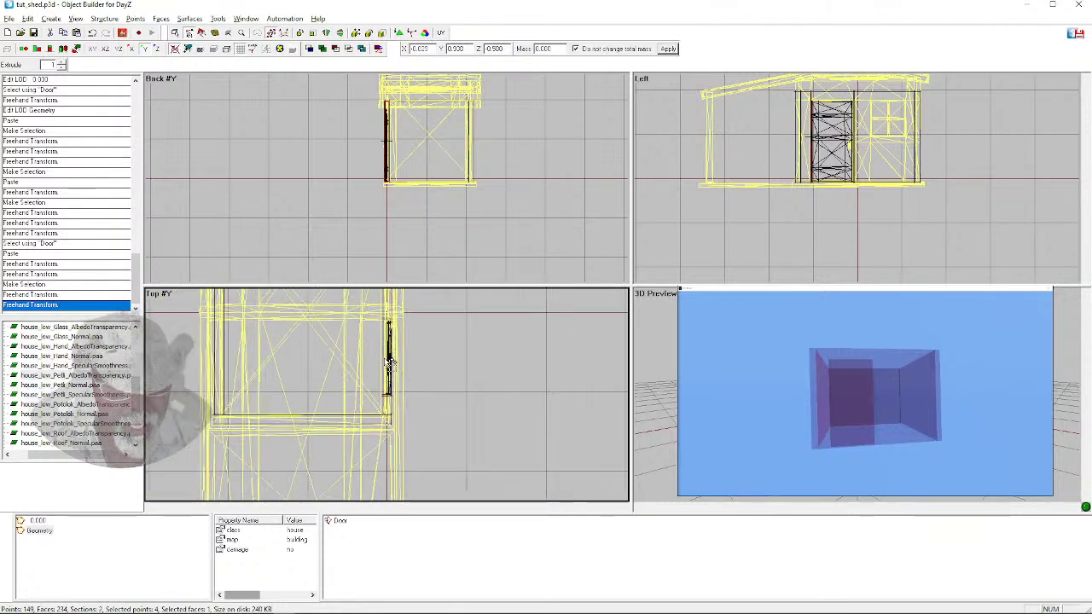
scroll(389, 365, "up", 1)
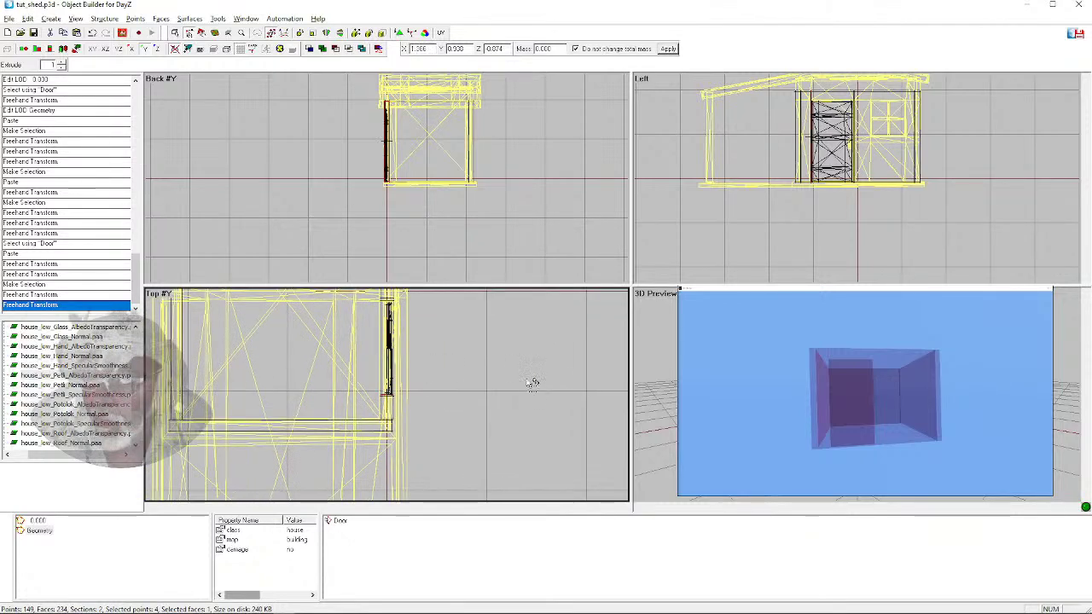
Delete the detailed Door mesh from the Geometry LOD and select the whole box that spans the door opening
left_click(341, 524)
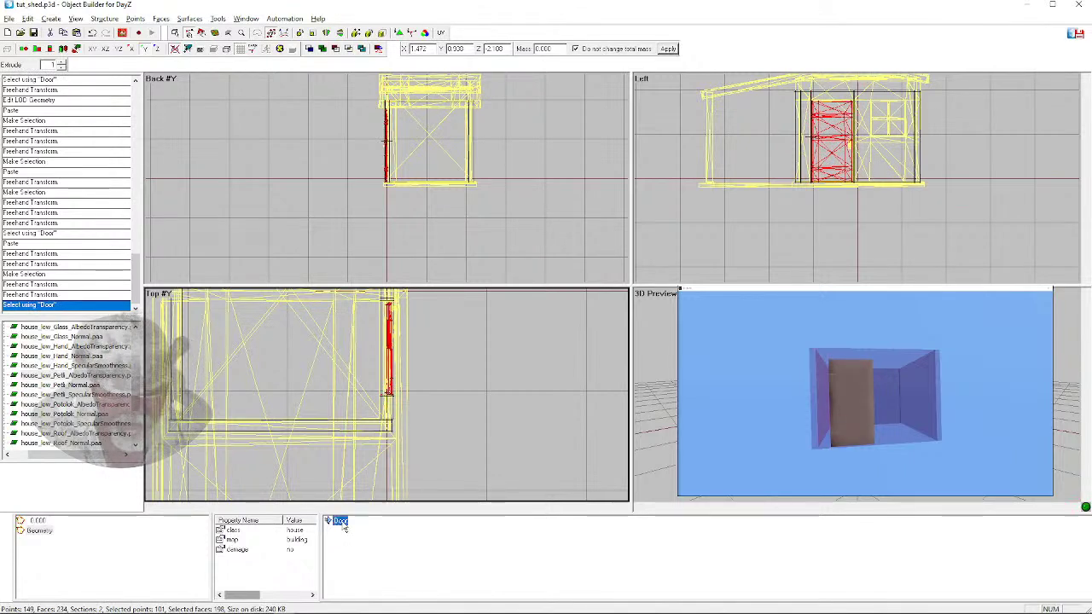
key("Delete")
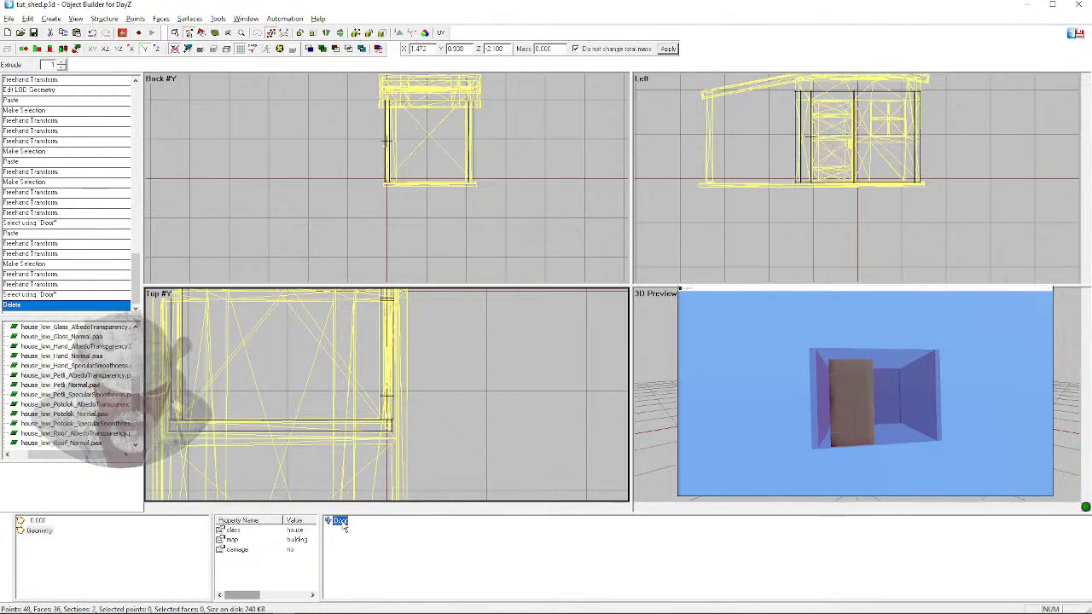
left_click(399, 421)
left_click(382, 402)
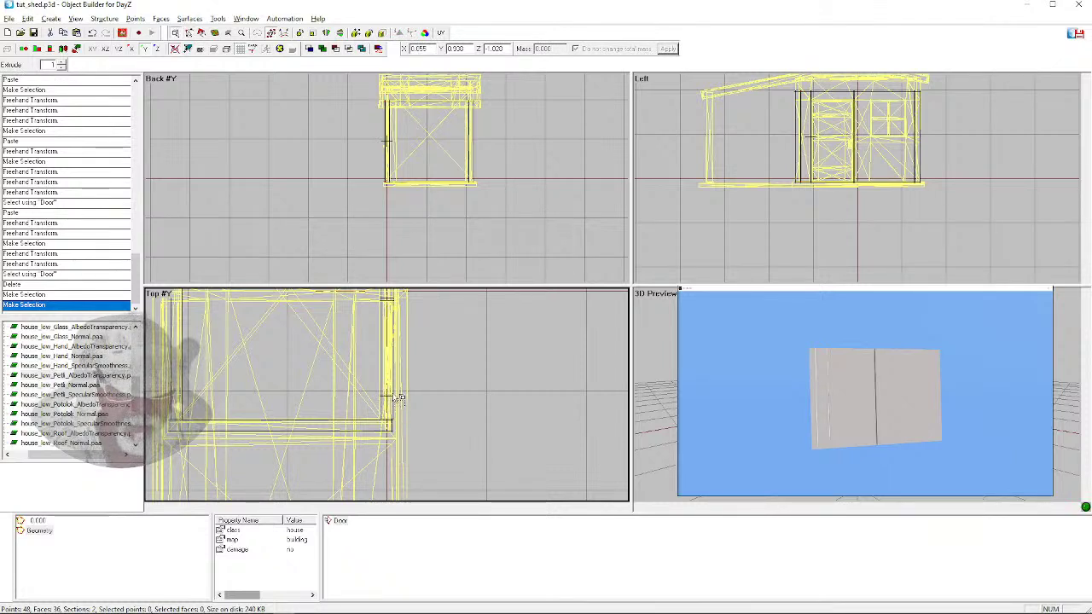
left_click(400, 399)
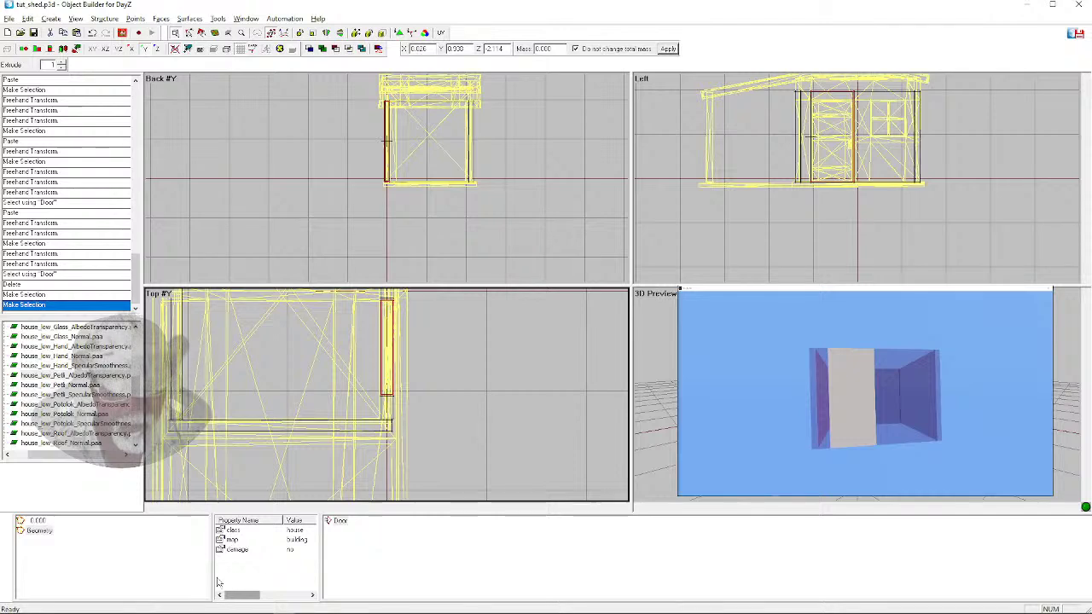
Switch to Firefox and examine the wiki's door model section and its picture of the resolution, geometry and memory LODs
left_click(123, 606)
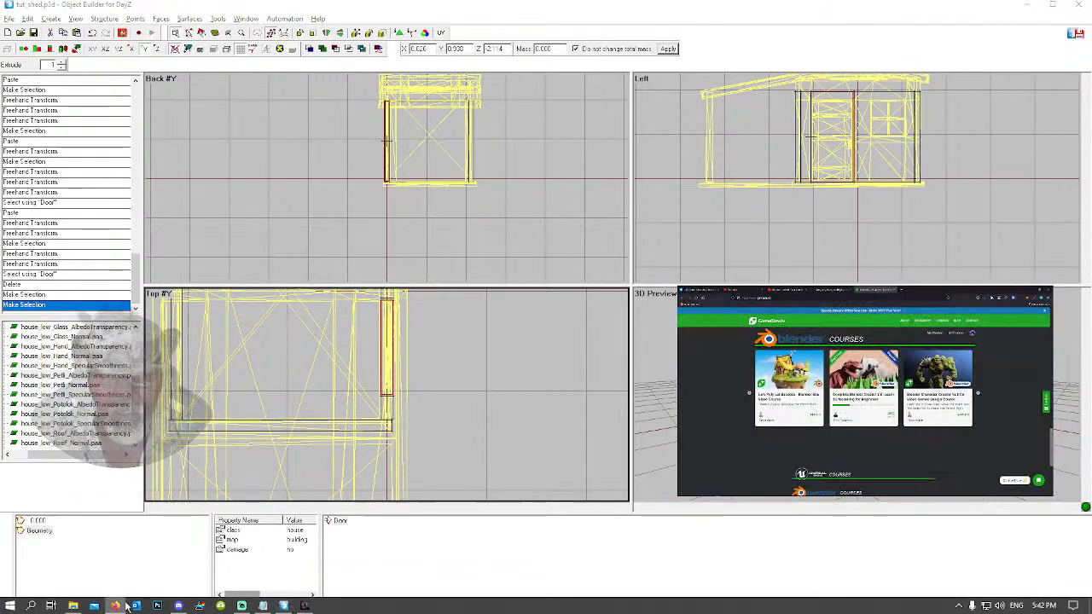
left_click(829, 292)
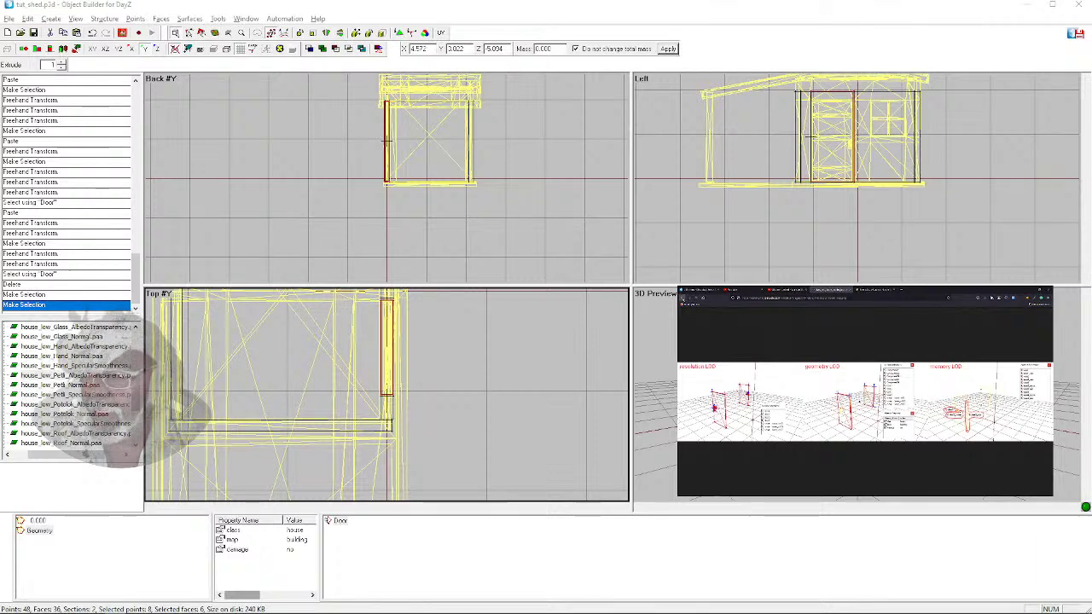
left_click(682, 298)
scroll(751, 362, "up", 5)
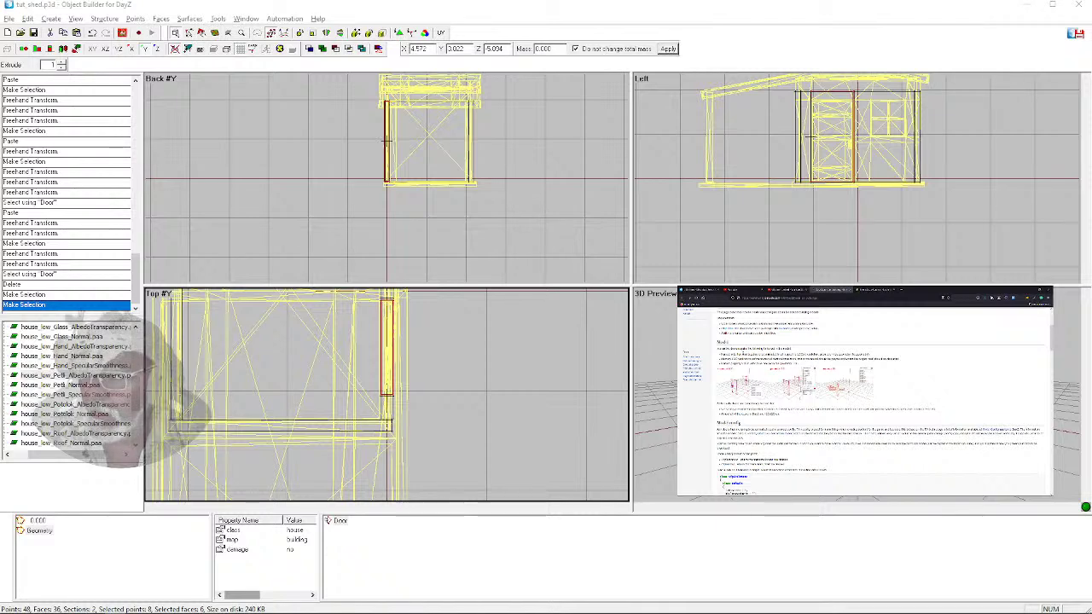
scroll(751, 363, "down", 4)
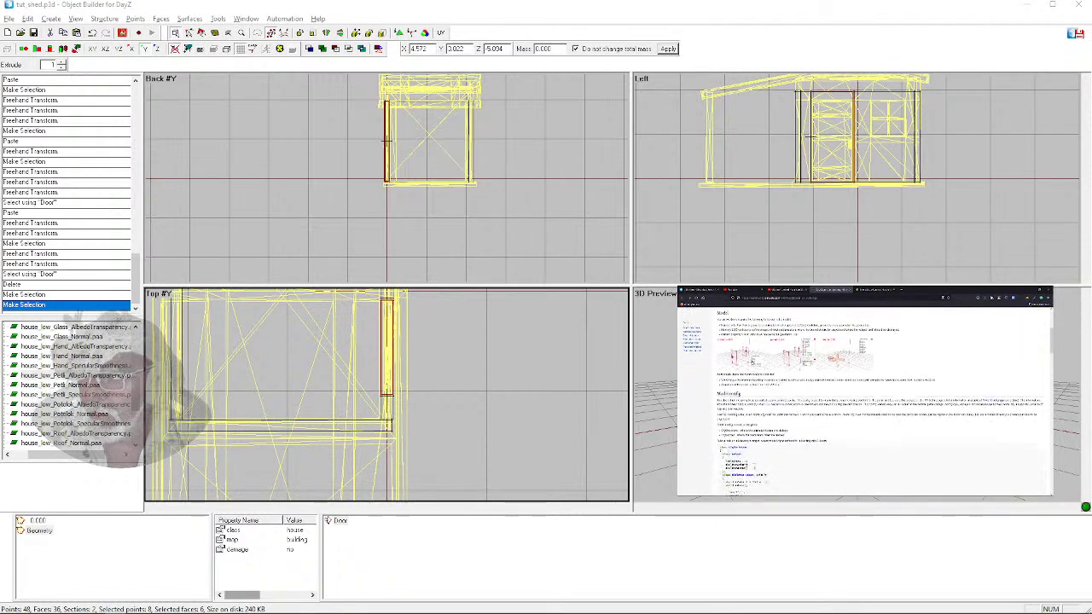
scroll(750, 358, "down", 2)
scroll(751, 359, "up", 4)
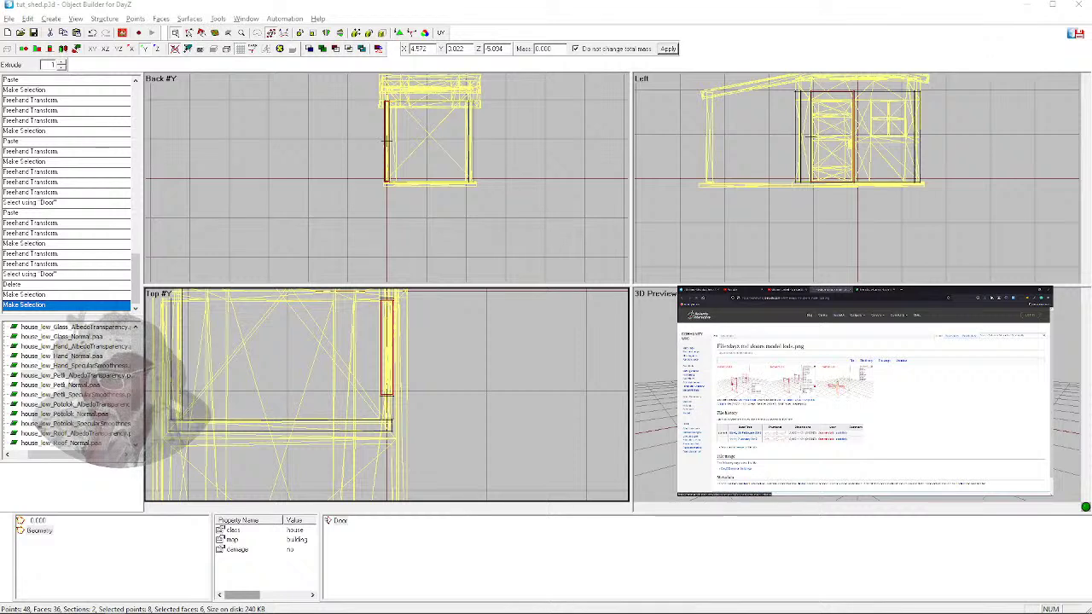
left_click(794, 384)
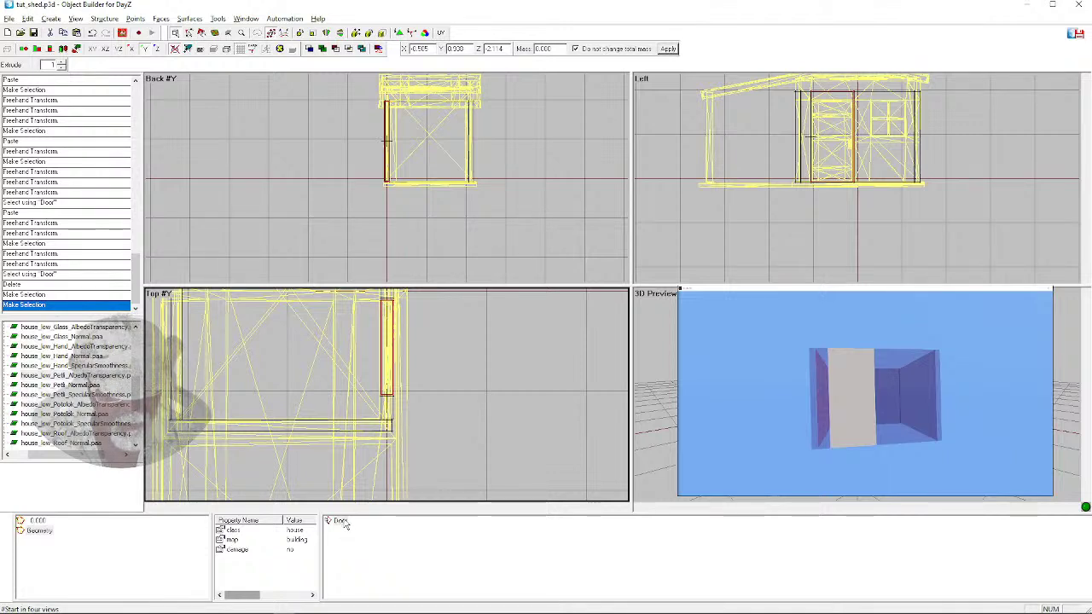
Create a named selection "door1" in the Geometry LOD and redefine it with the box spanning the door opening
right_click(397, 543)
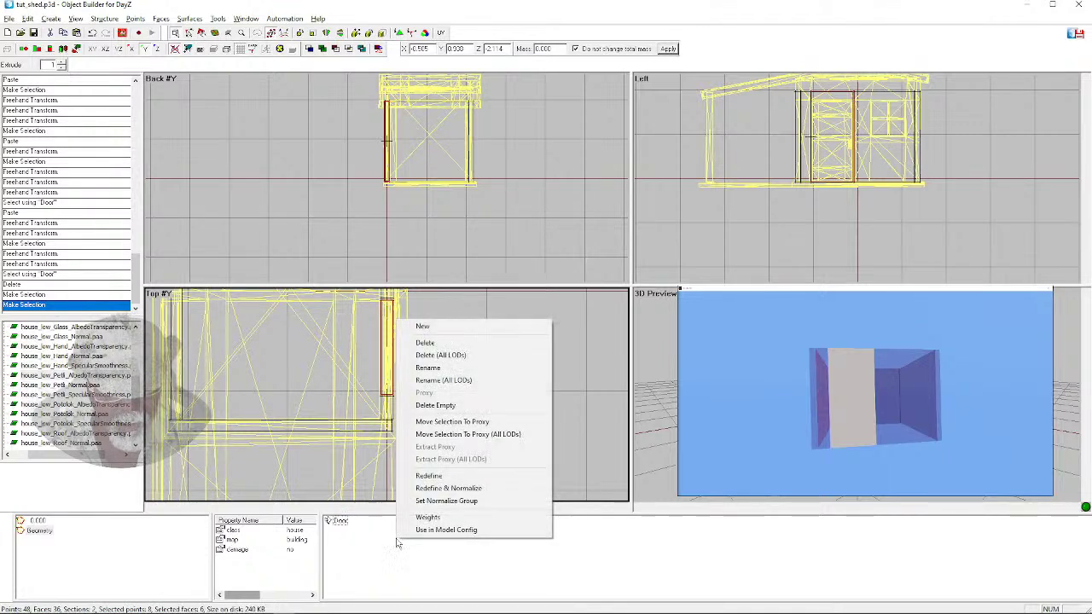
left_click(436, 329)
type("door1")
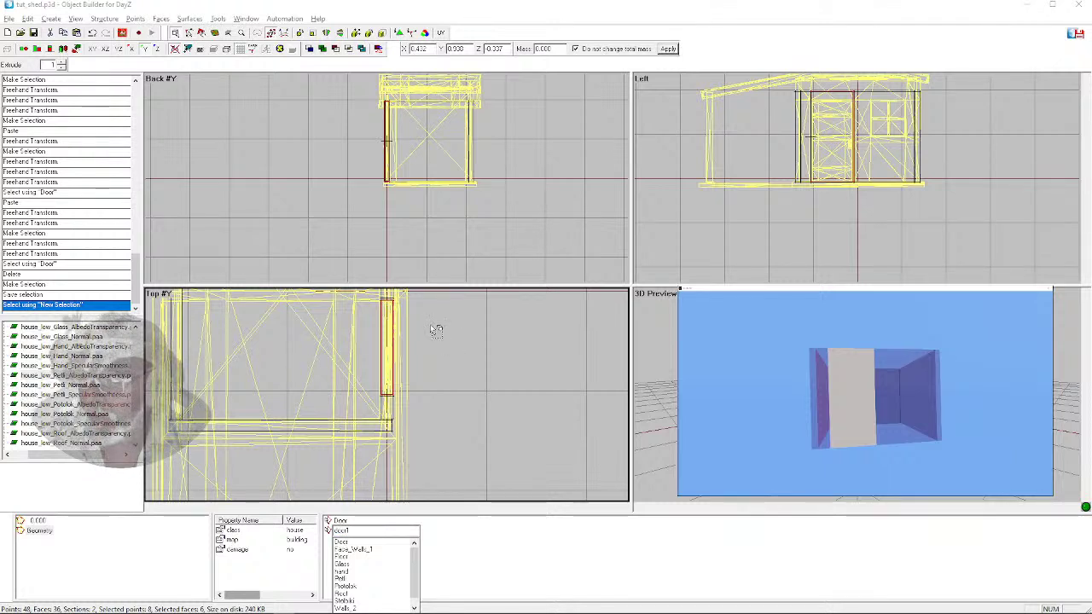
key("Return")
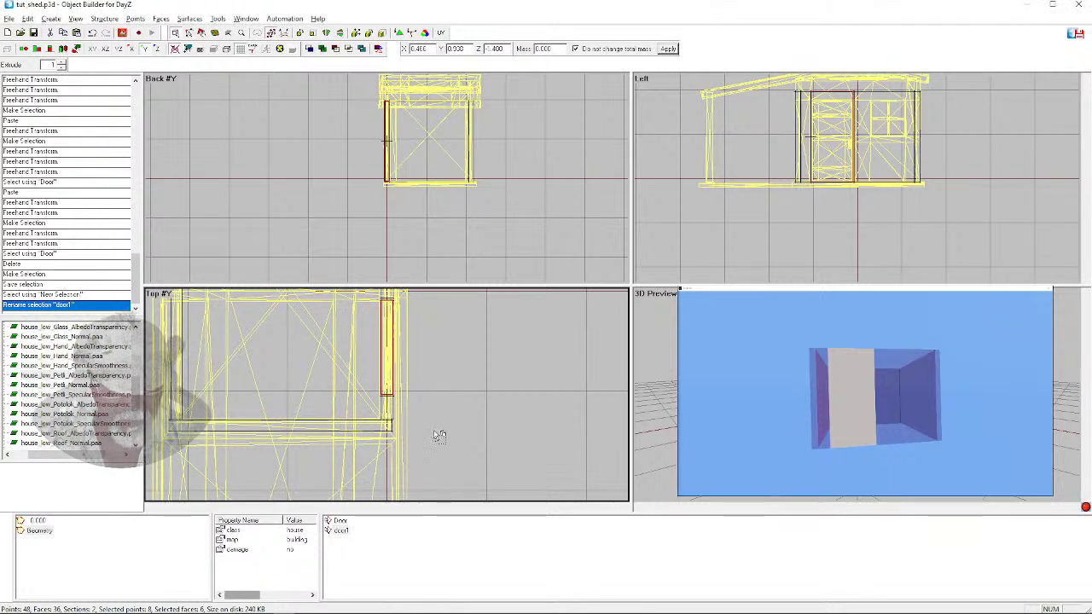
left_click(339, 531)
right_click(338, 531)
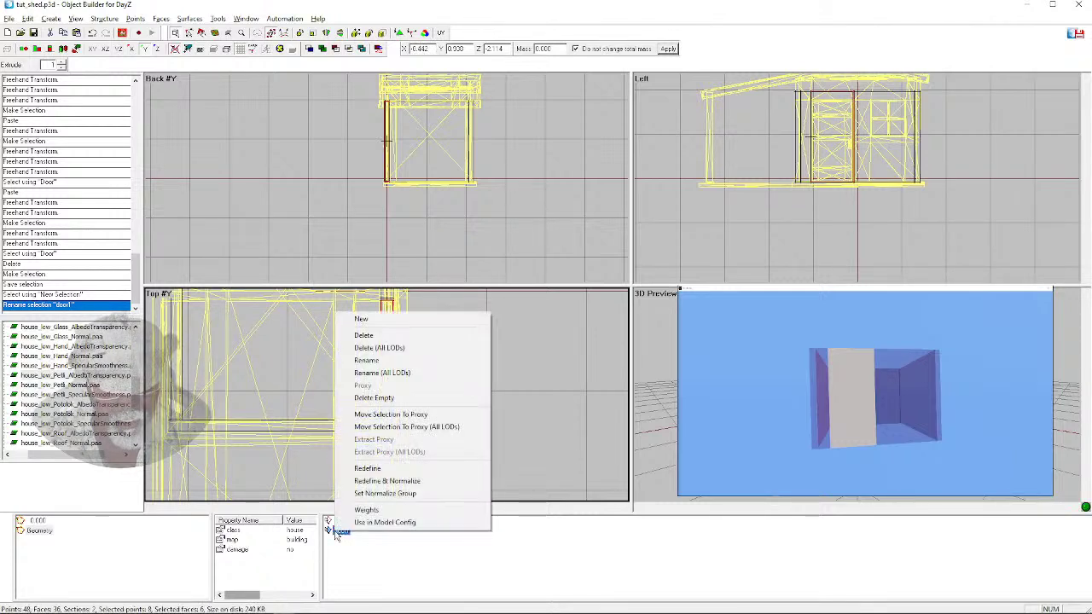
left_click(375, 470)
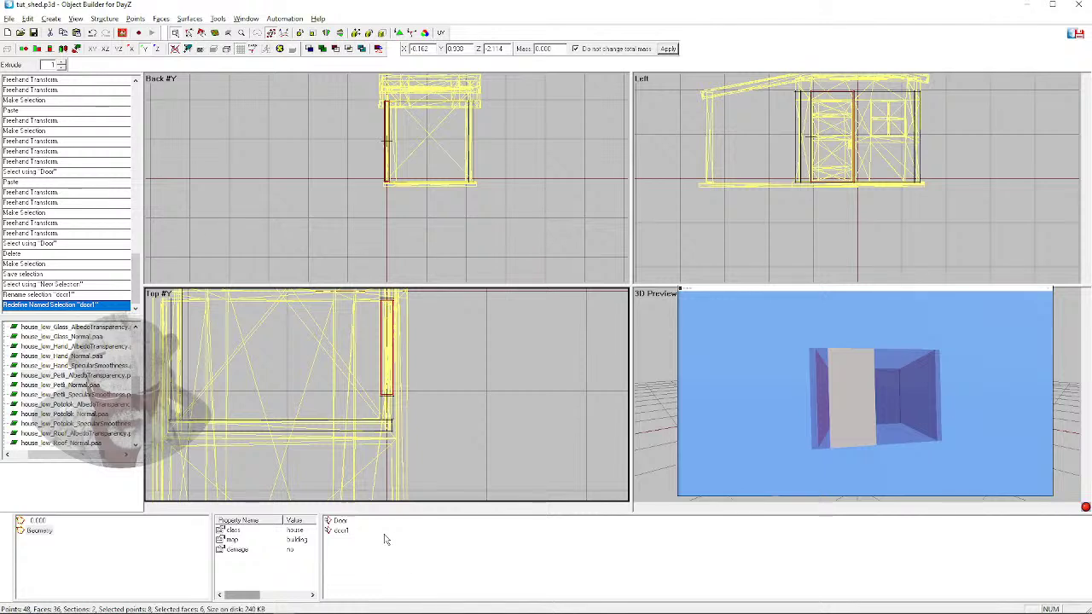
Delete the old "Door" named selection from the Geometry LOD and check which box "door1" selects
left_click(336, 457)
left_click(338, 522)
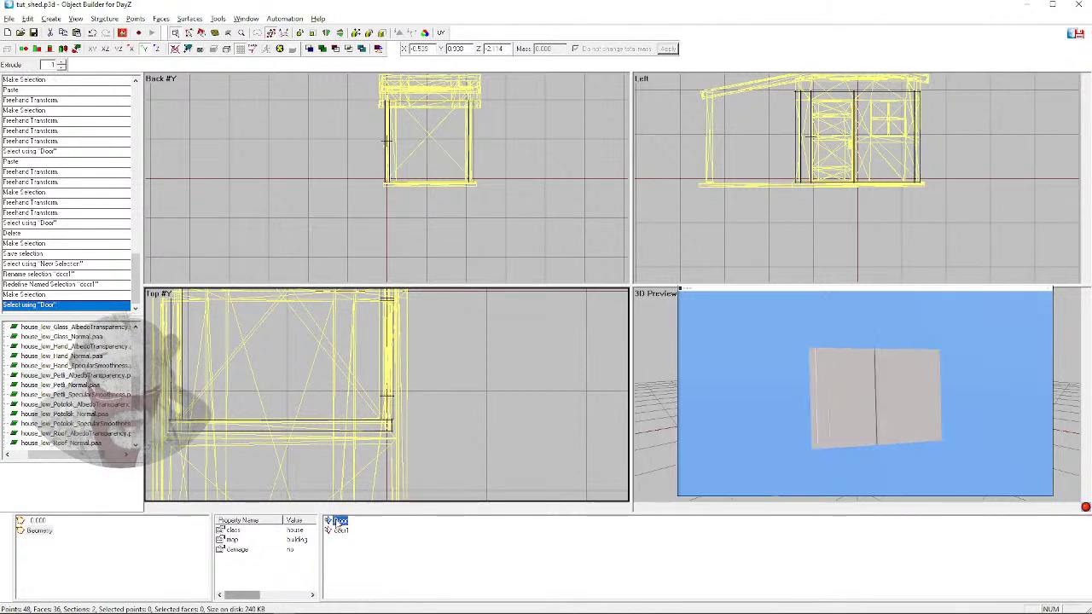
right_click(338, 522)
left_click(365, 324)
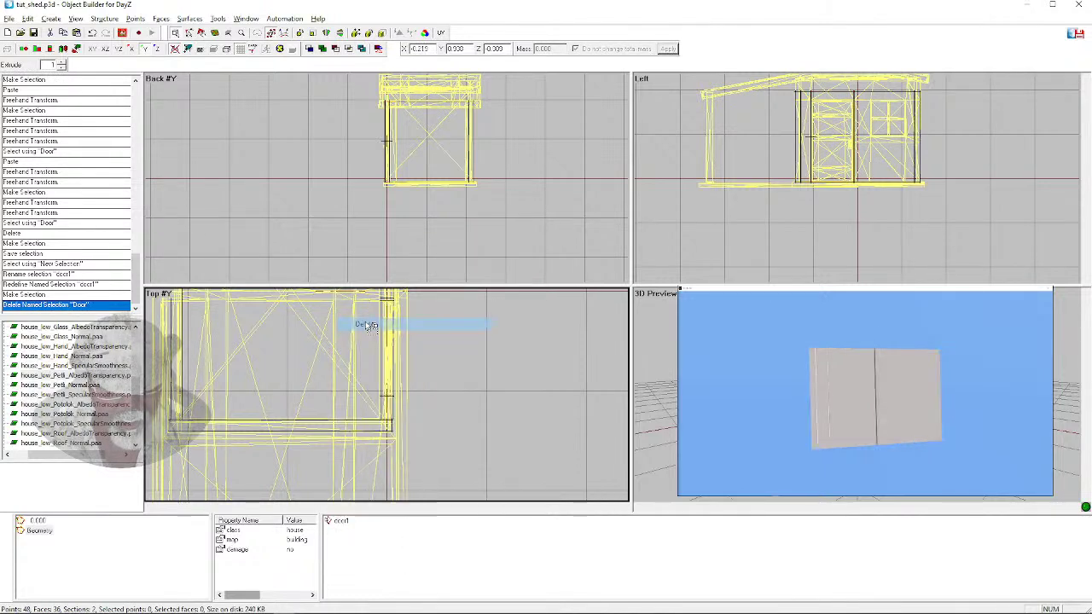
left_click(337, 522)
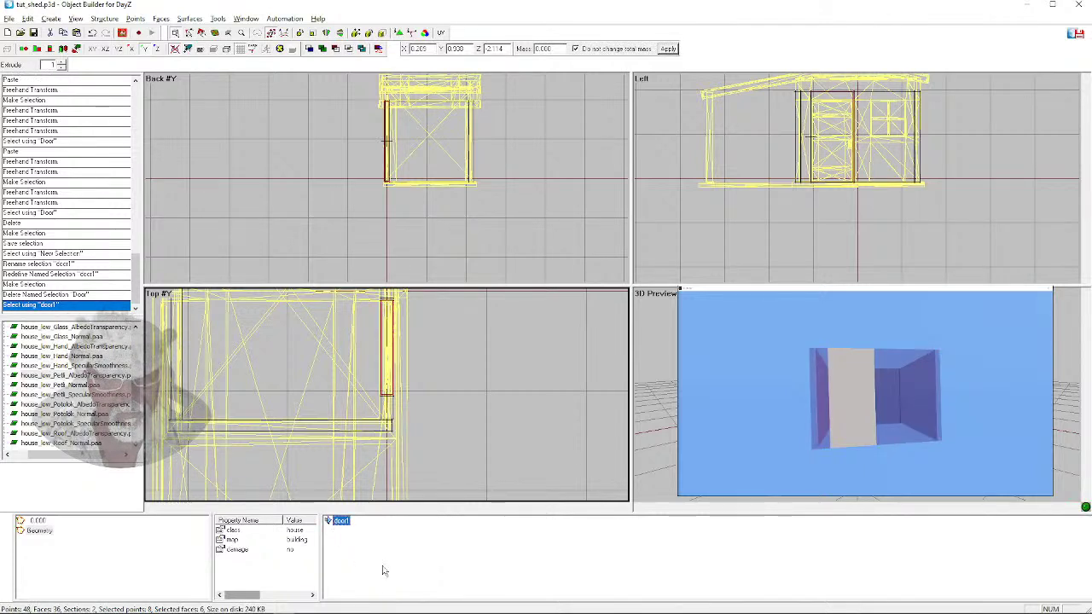
left_click(422, 486)
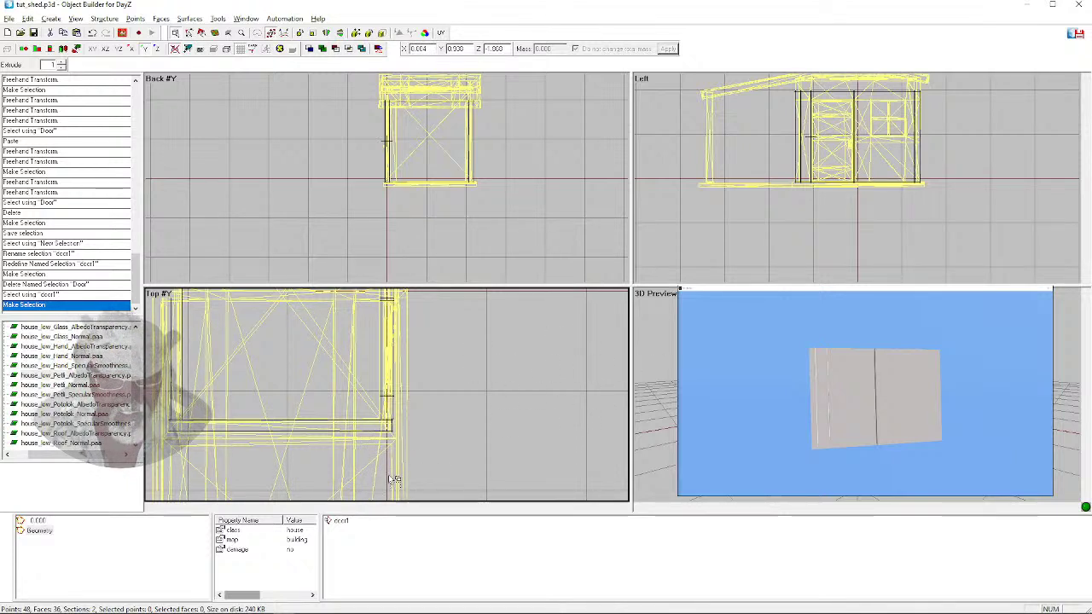
Select the four top vertices of the door1 box in the Left view and lower them to the top of the door
left_click(768, 384)
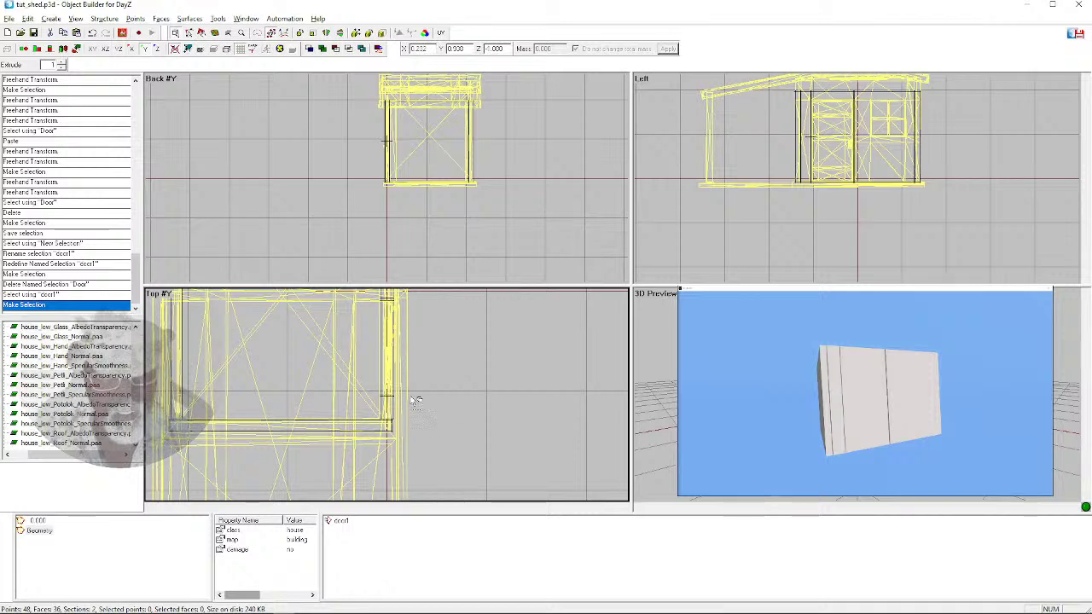
scroll(857, 179, "up", 2)
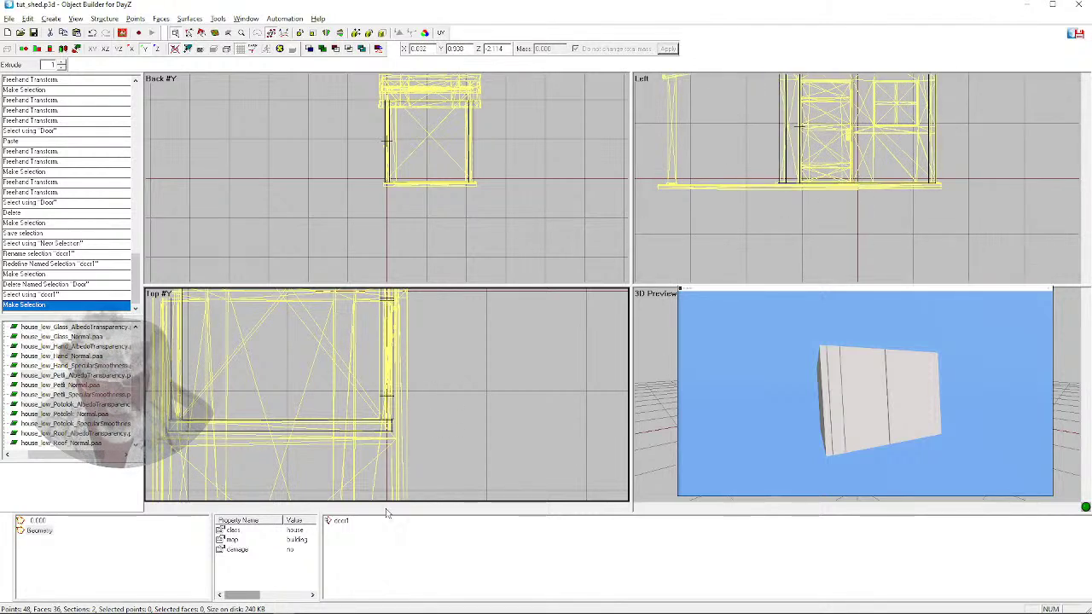
left_click(345, 521)
scroll(854, 192, "down", 1)
left_click(874, 211)
scroll(872, 204, "up", 4)
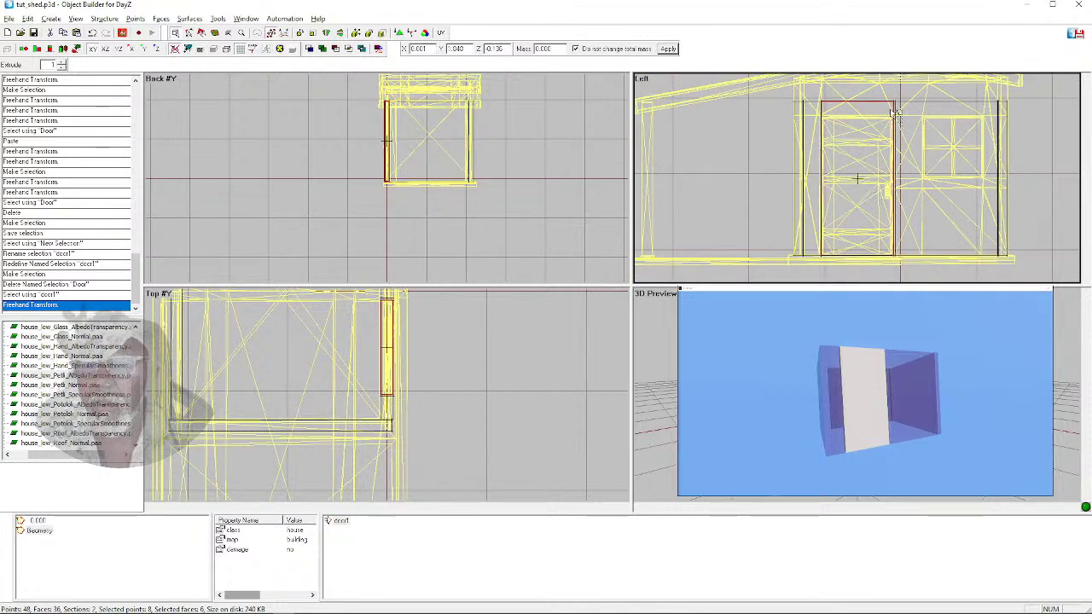
scroll(857, 104, "up", 2)
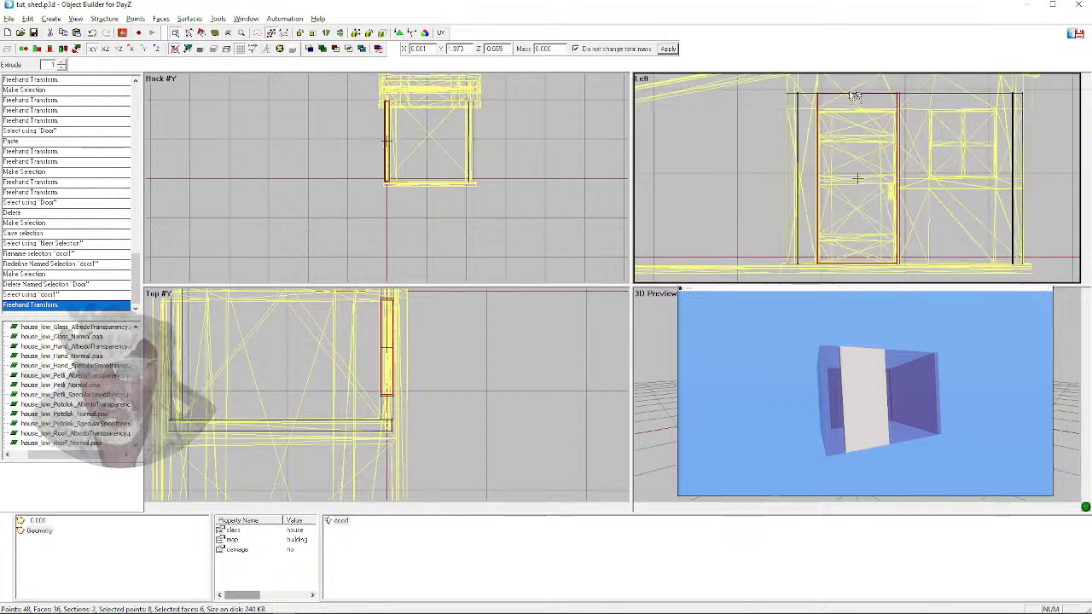
left_click(817, 105)
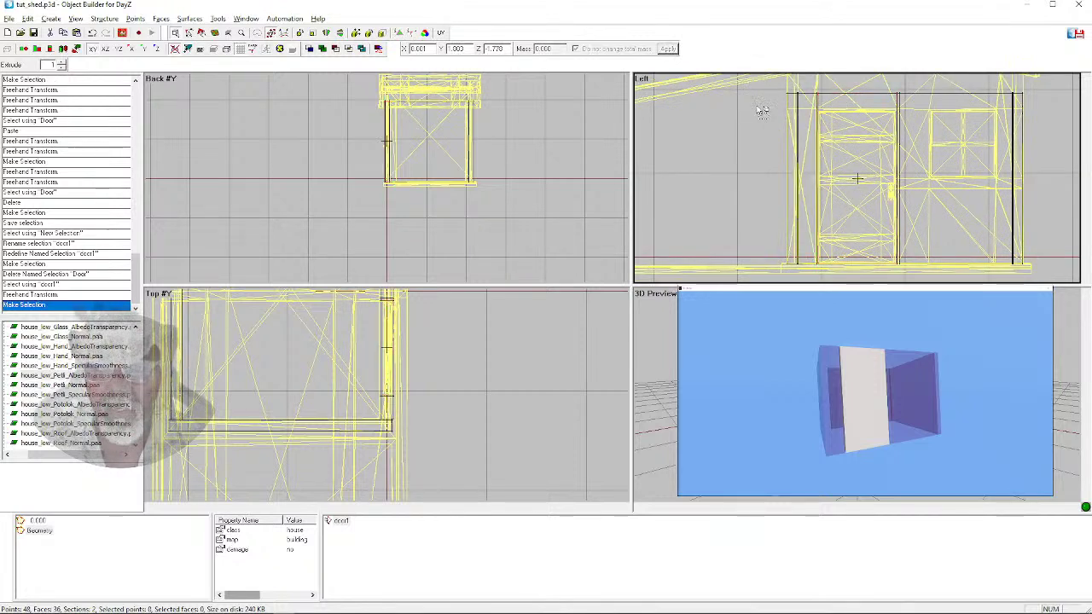
left_click(825, 97)
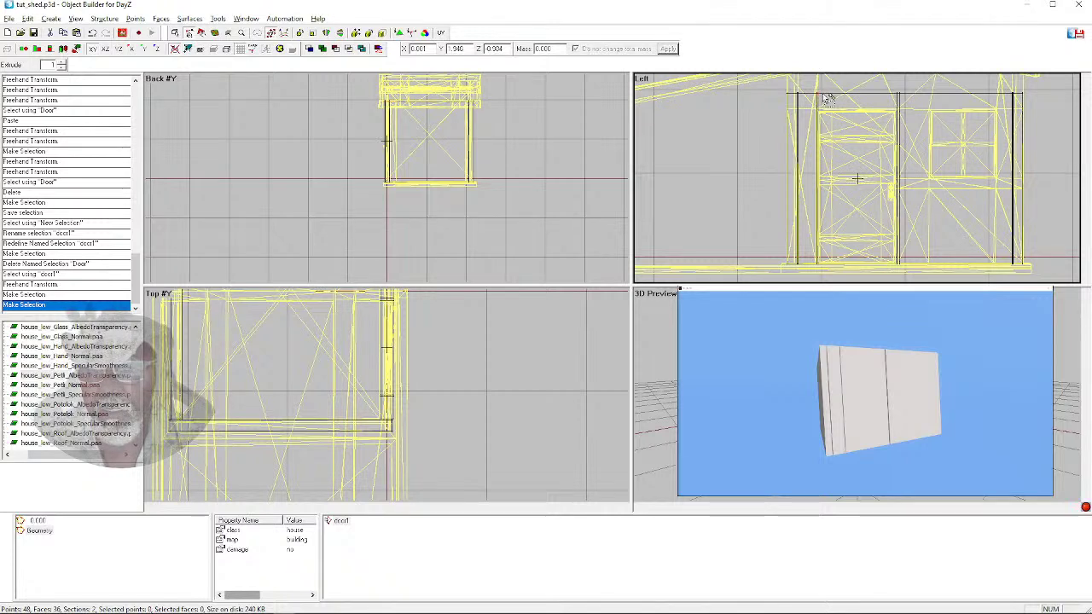
left_click(821, 93)
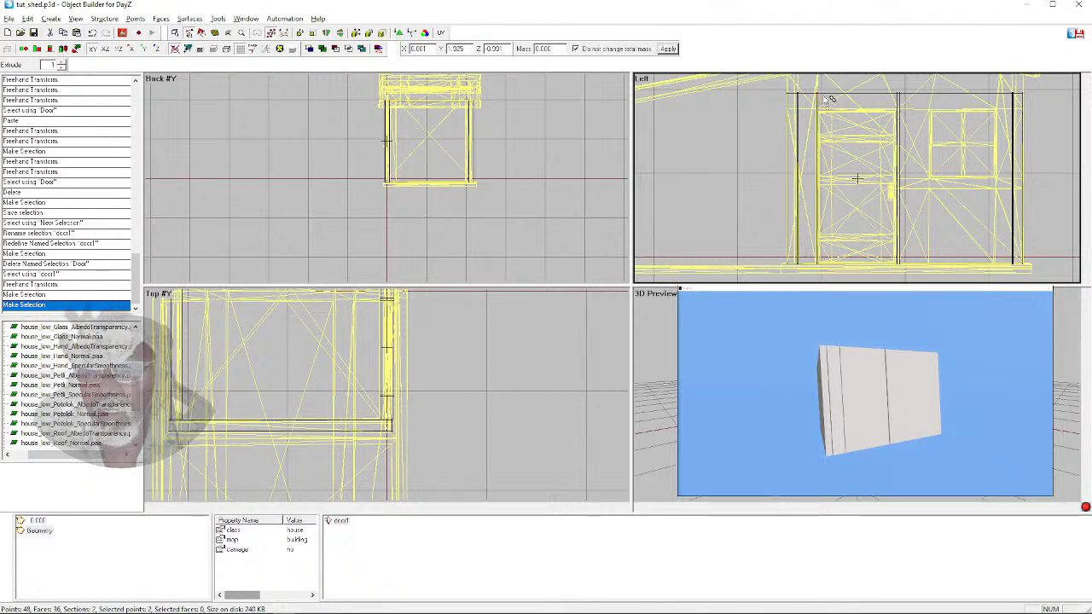
left_click(897, 94, "ctrl")
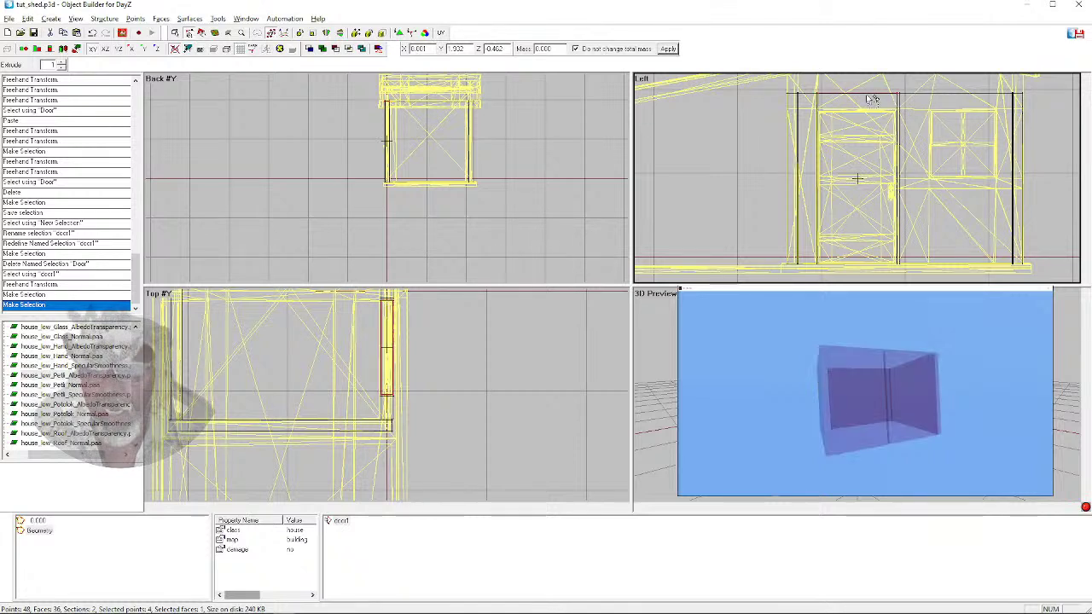
left_click_drag(870, 99, 864, 109)
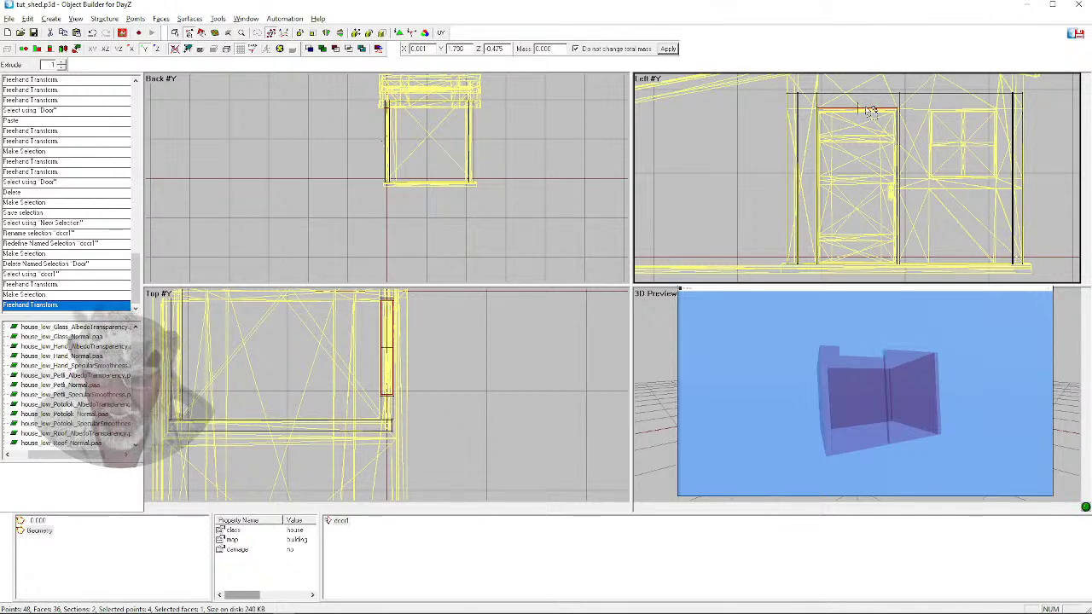
Nudge the door box's top face slightly further down to match the door's upper edge, and deselect it
key("KP_Decimal")
scroll(845, 156, "up", 3)
scroll(854, 181, "up", 1)
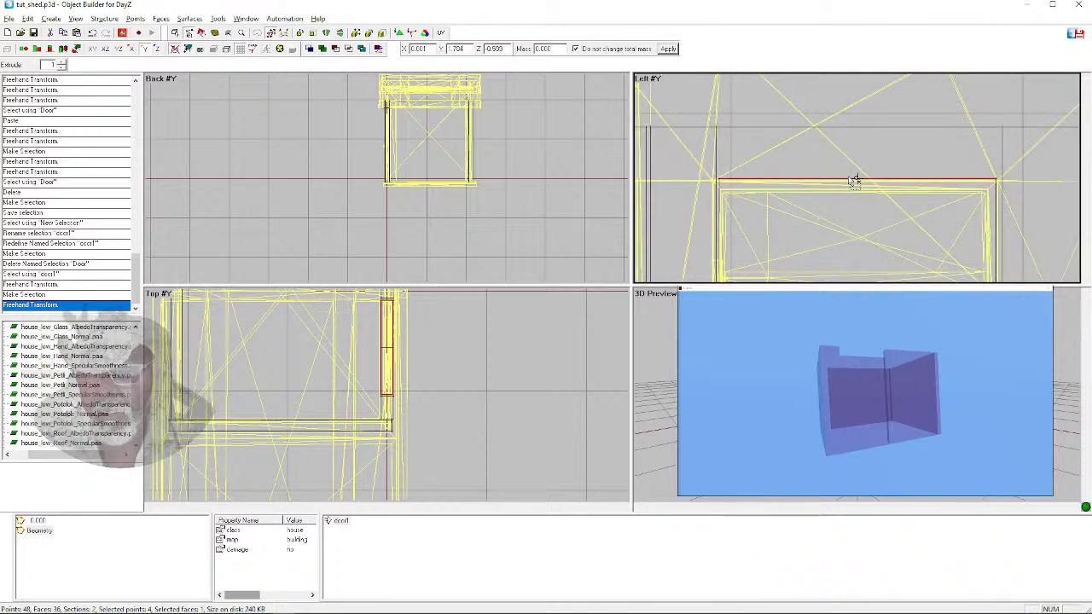
left_click_drag(860, 181, 855, 183)
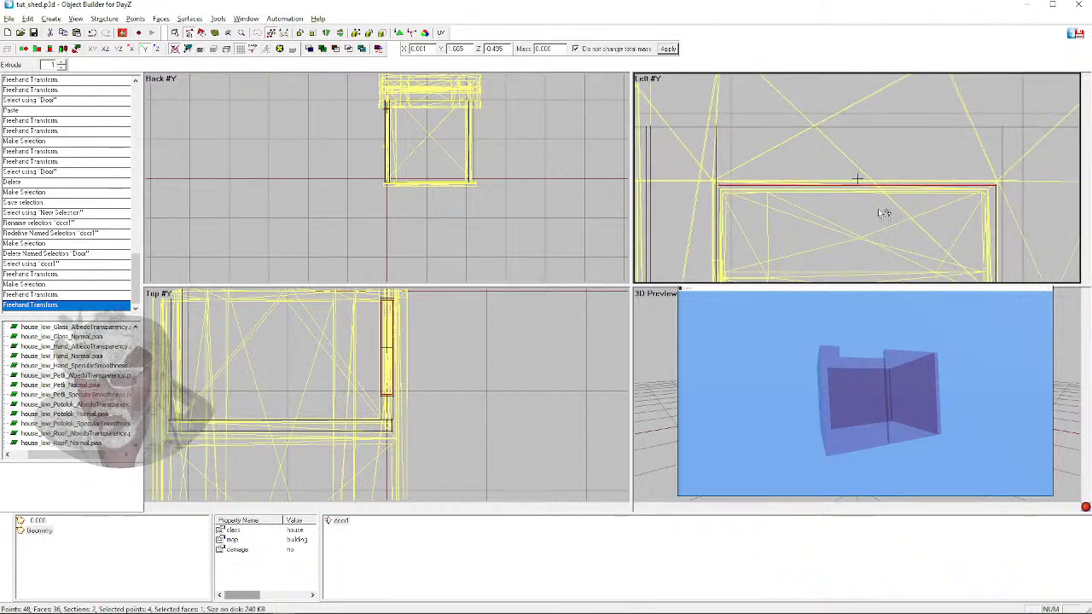
scroll(823, 186, "down", 2)
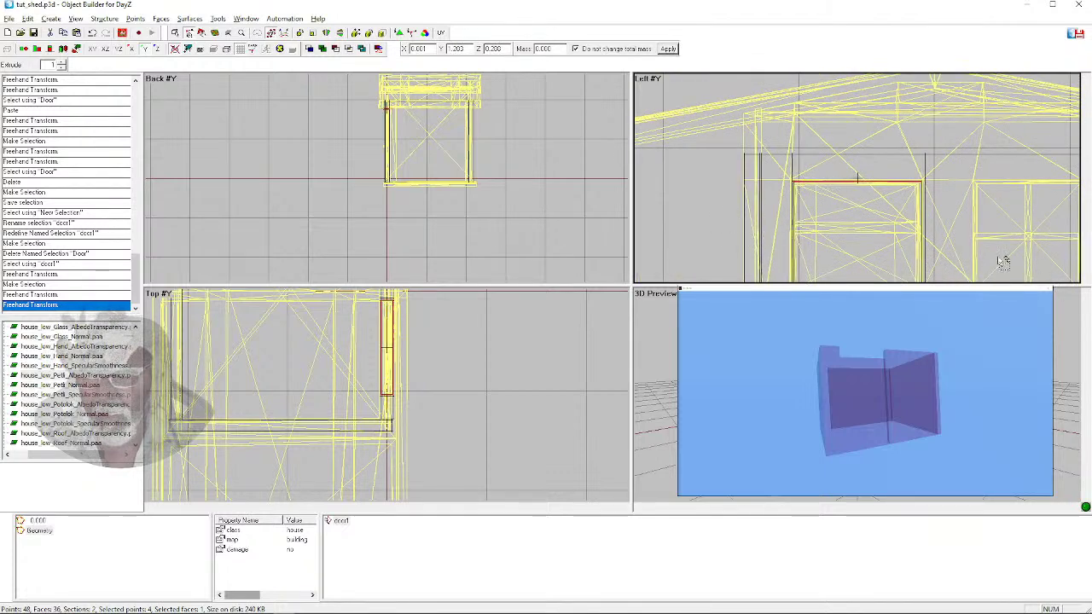
left_click(719, 212)
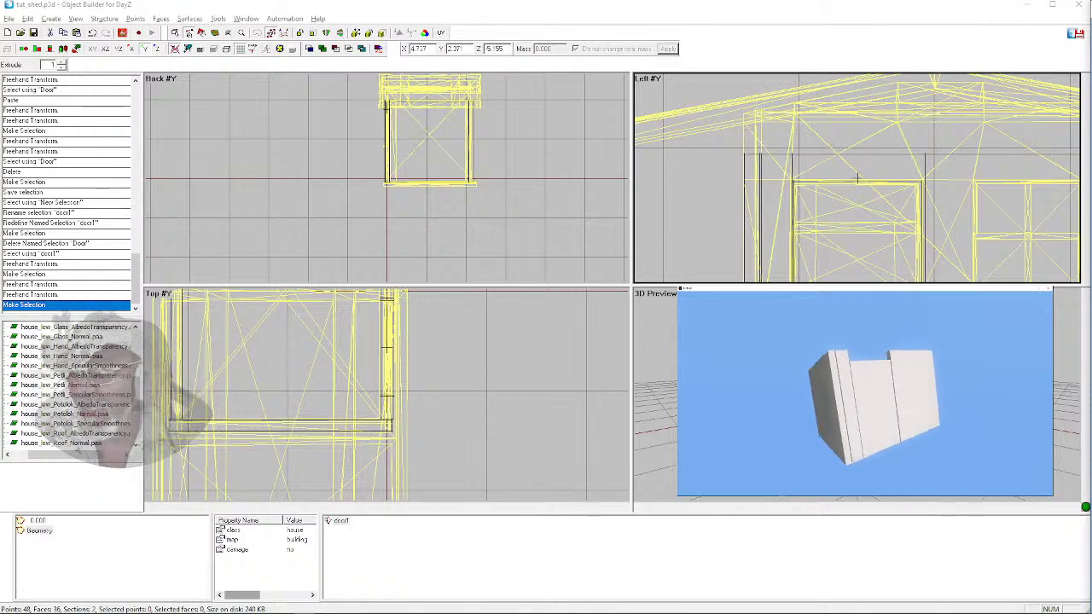
Create a new box primitive in the Geometry LOD for the porch post
scroll(334, 237, "up", 2)
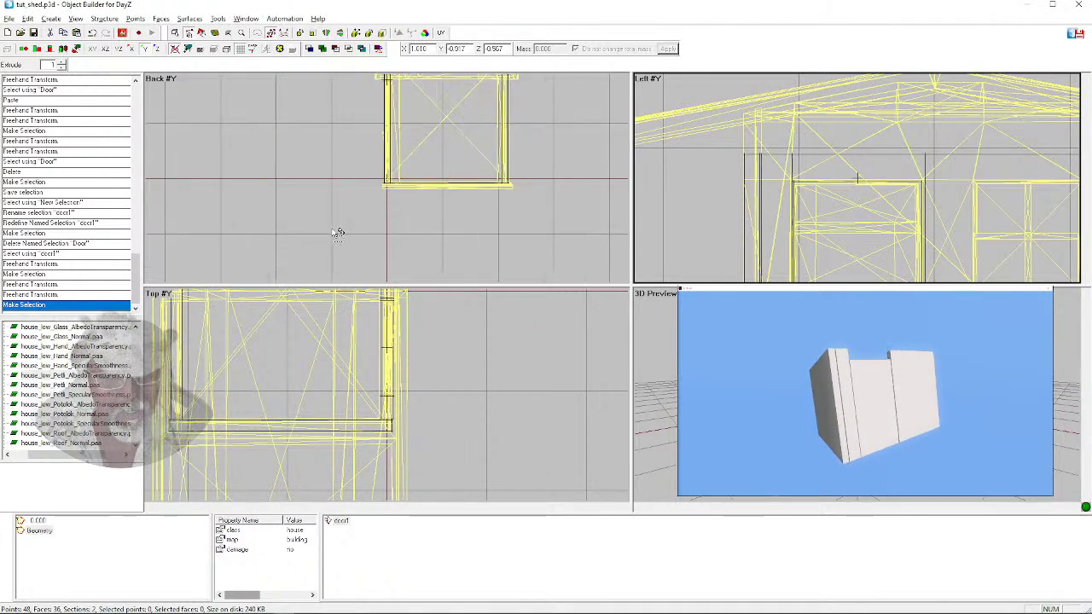
scroll(363, 236, "down", 4)
scroll(424, 386, "down", 4)
scroll(424, 386, "up", 4)
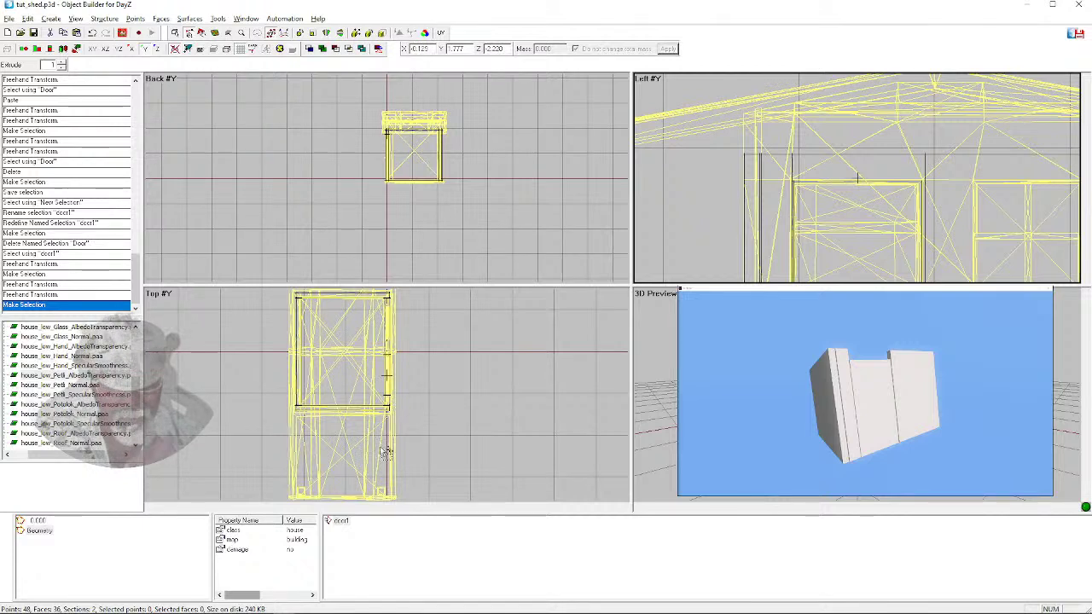
left_click(302, 491)
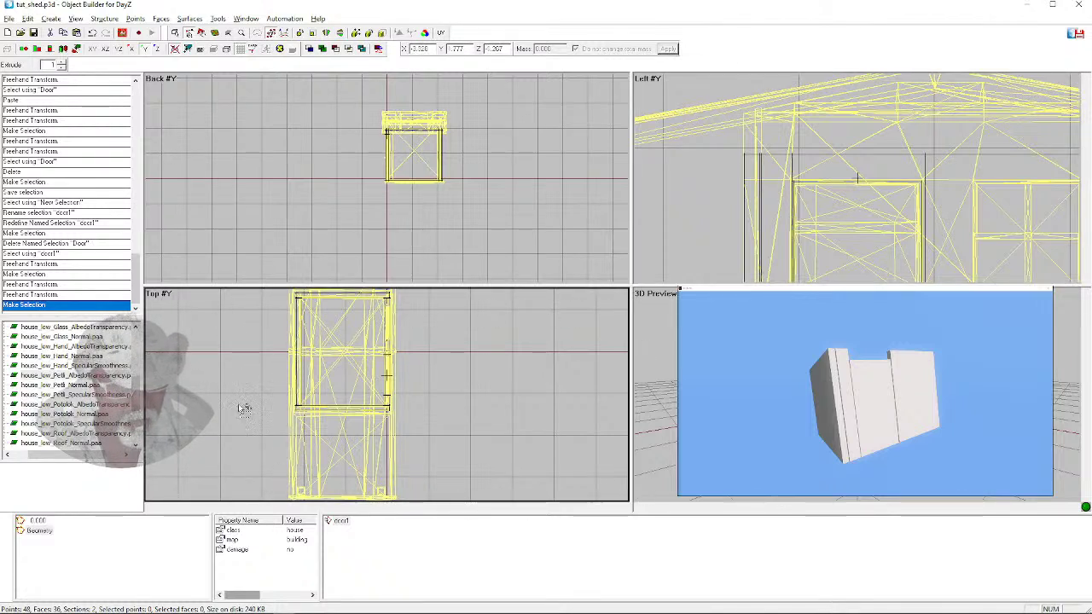
left_click(256, 188)
left_click(681, 235)
right_click(655, 329)
right_click_drag(479, 381, 476, 385)
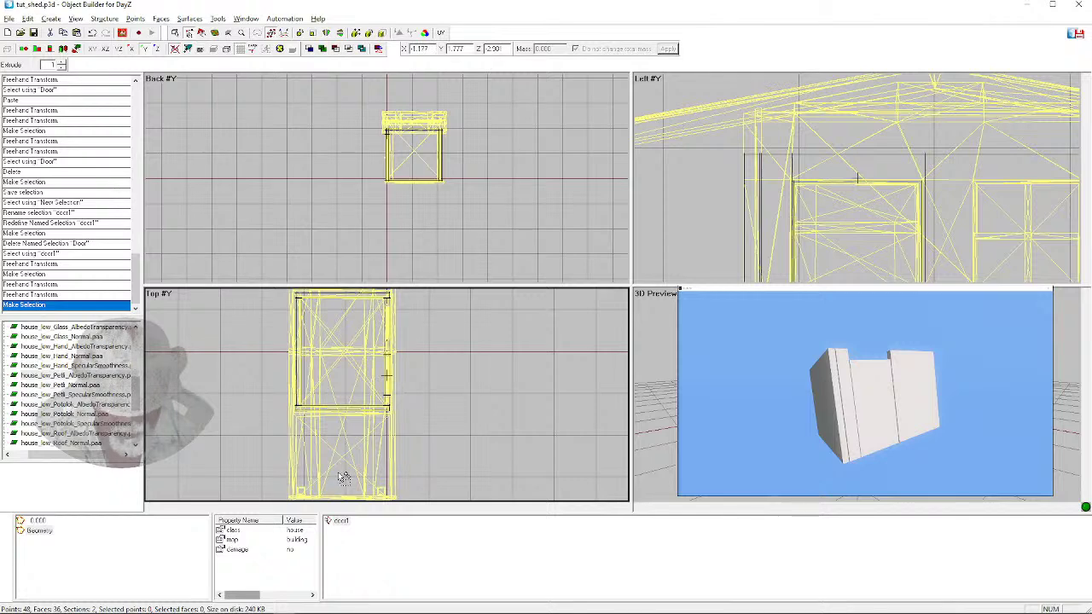
key("F7")
left_click(526, 380)
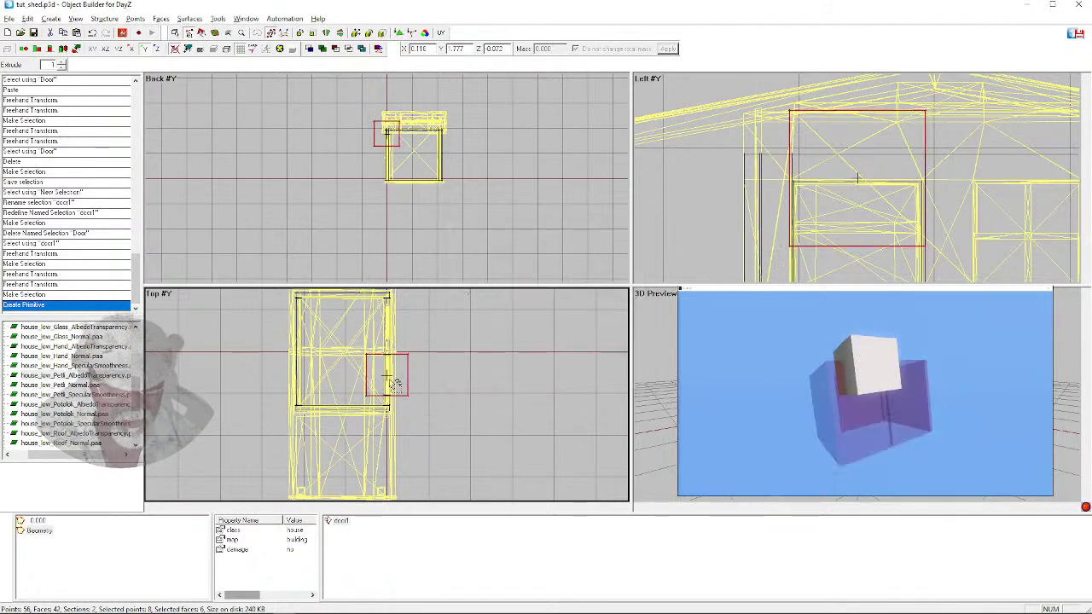
Move the new box to the porch's front corner post in the Top view and scale it down to roughly the post's size
left_click_drag(403, 372, 406, 453)
scroll(406, 440, "up", 5)
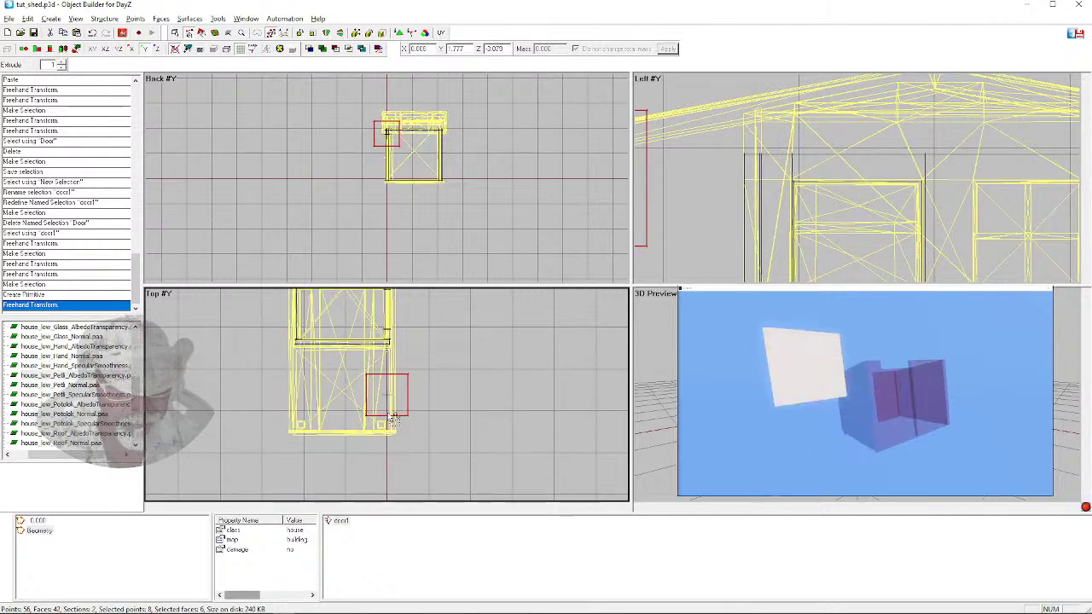
scroll(399, 424, "down", 3)
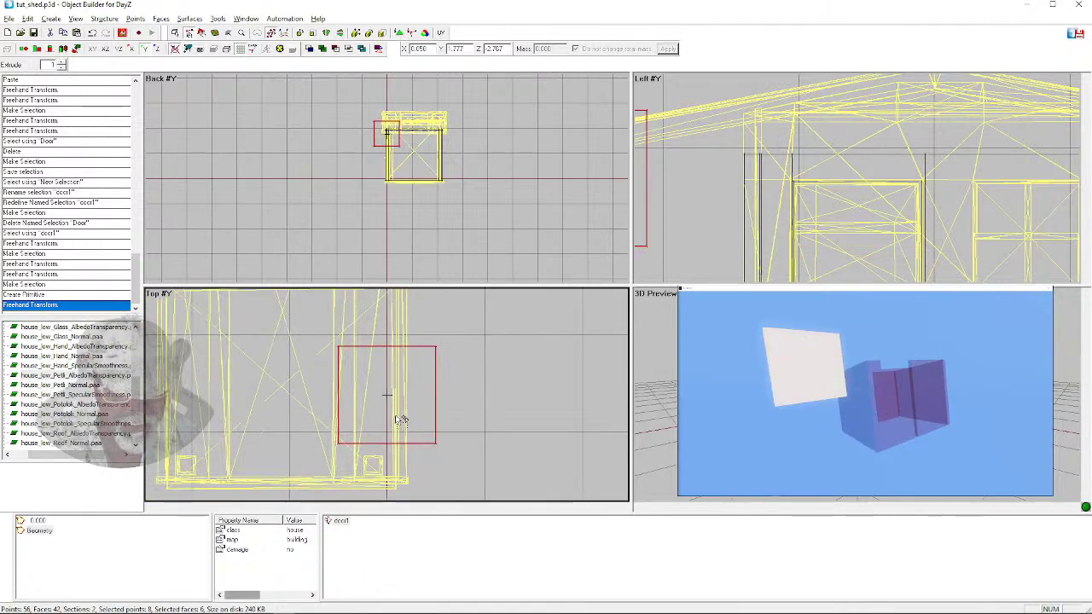
left_click_drag(408, 390, 402, 410)
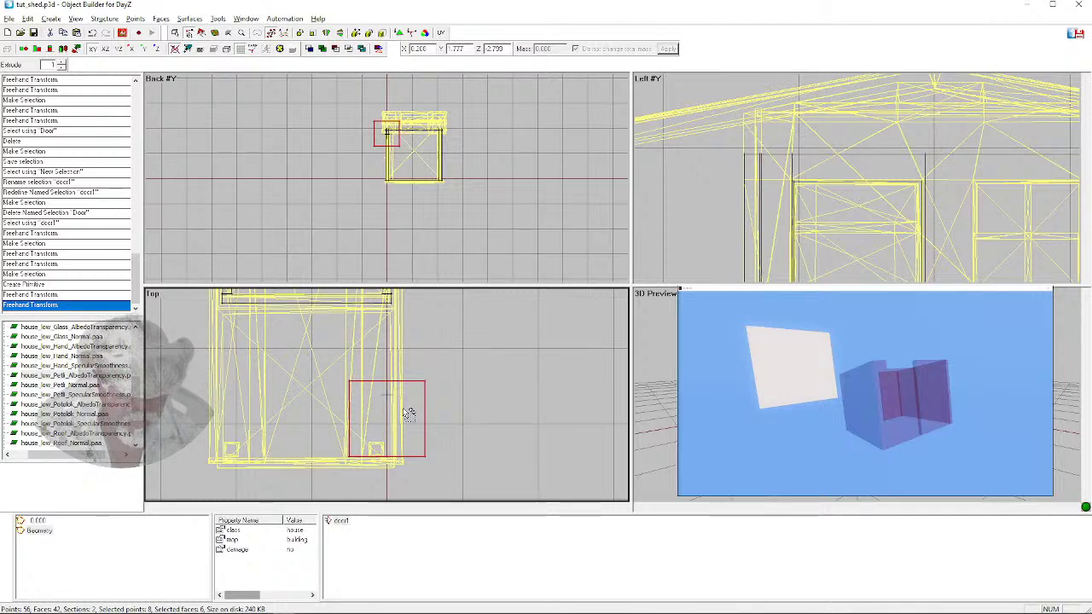
mouse_move(415, 399)
left_mouse_down()
mouse_move(366, 435)
mouse_move(382, 433)
mouse_move(382, 455)
left_mouse_up()
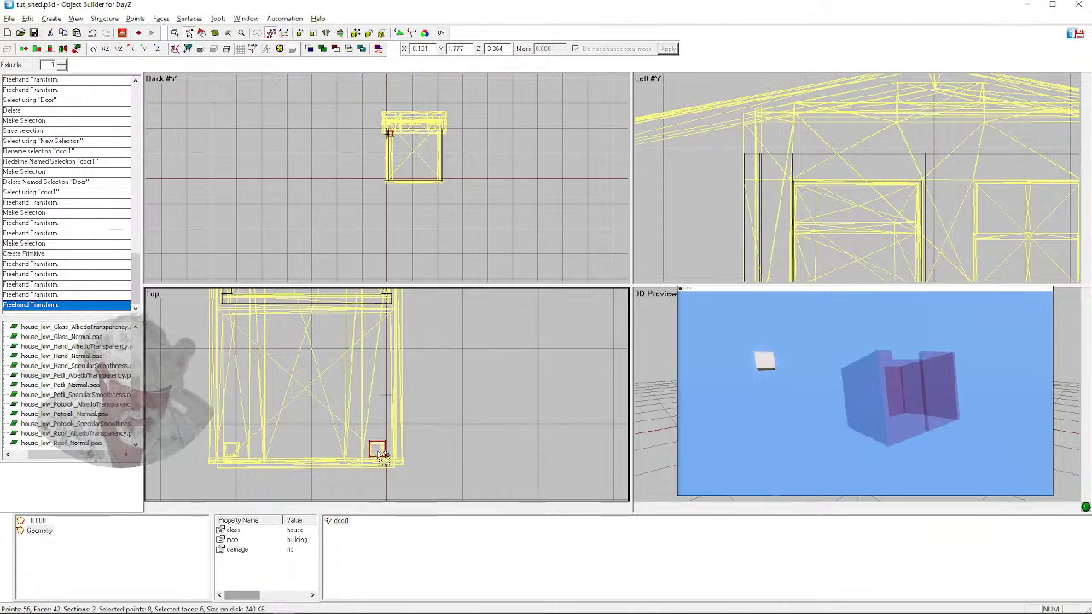
left_click(28, 19)
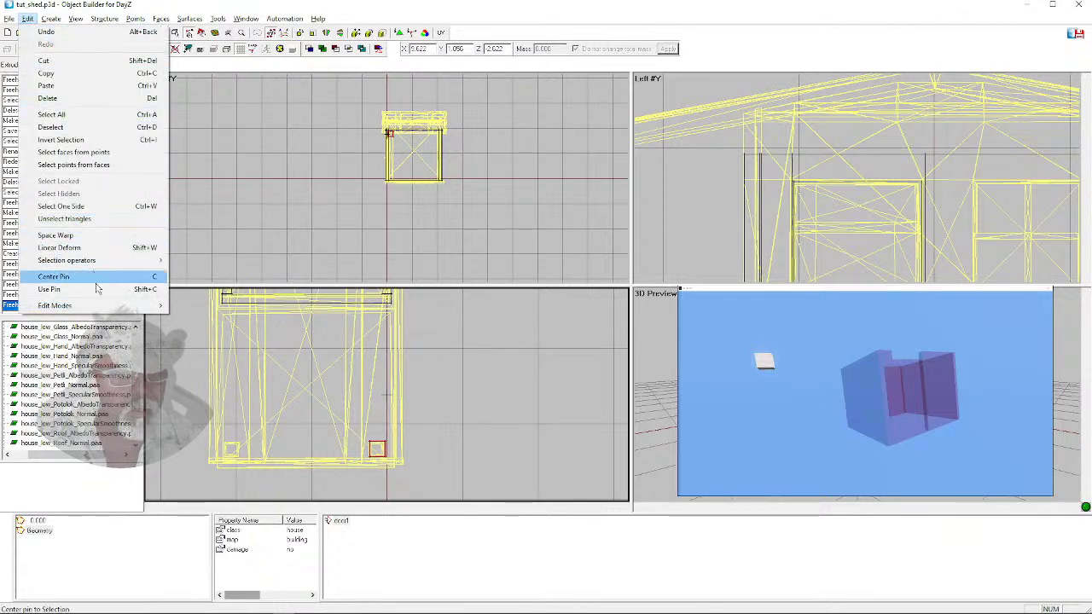
mouse_move(101, 305)
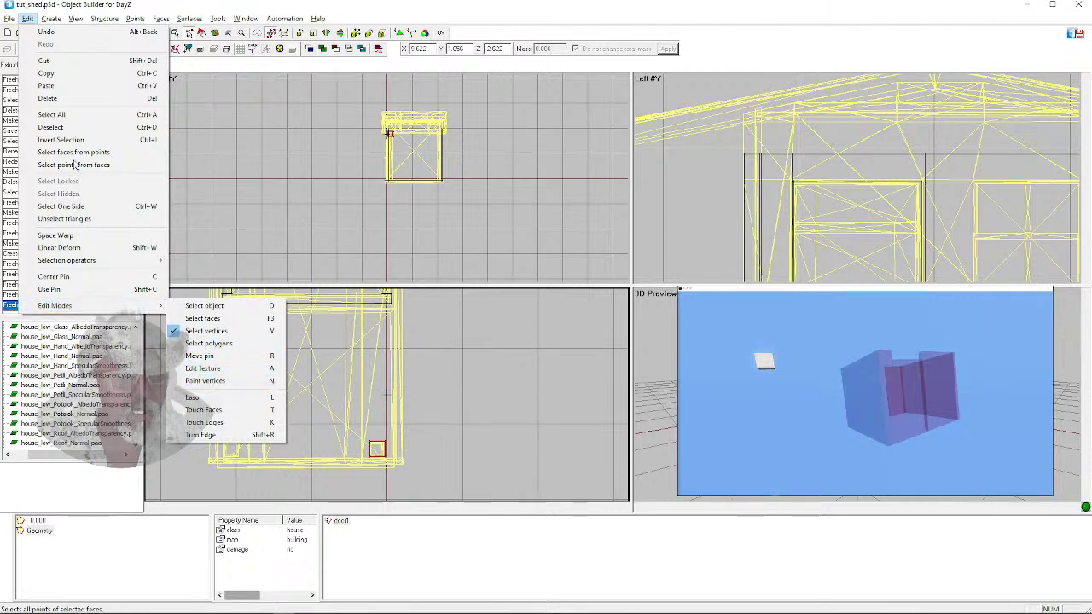
left_click(263, 7)
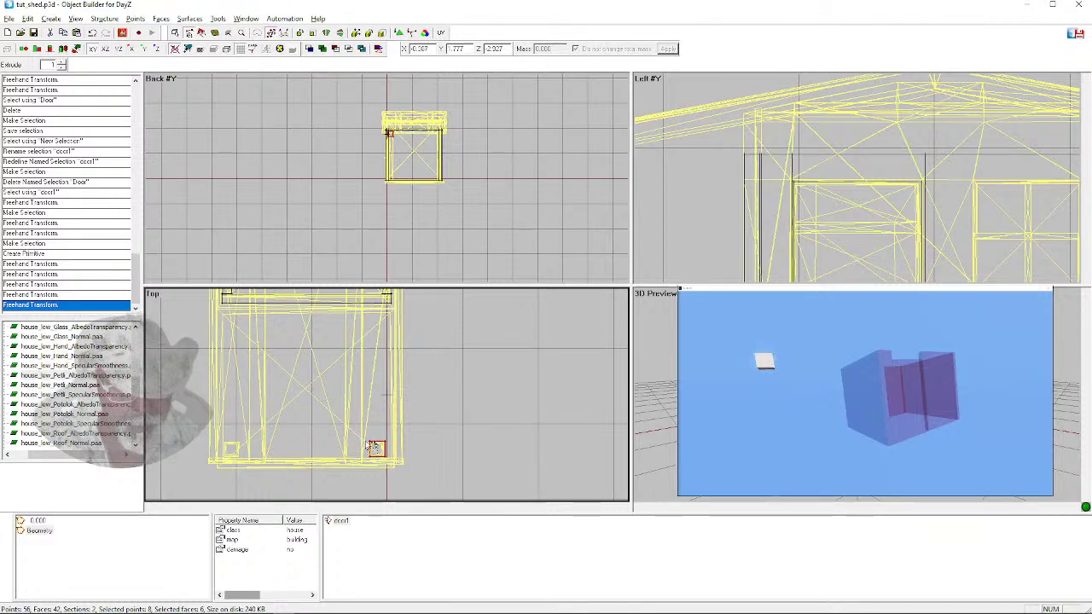
Fine-tune the box's position and size in the Top view until it closely surrounds the porch's front corner post
left_click_drag(376, 451, 371, 449)
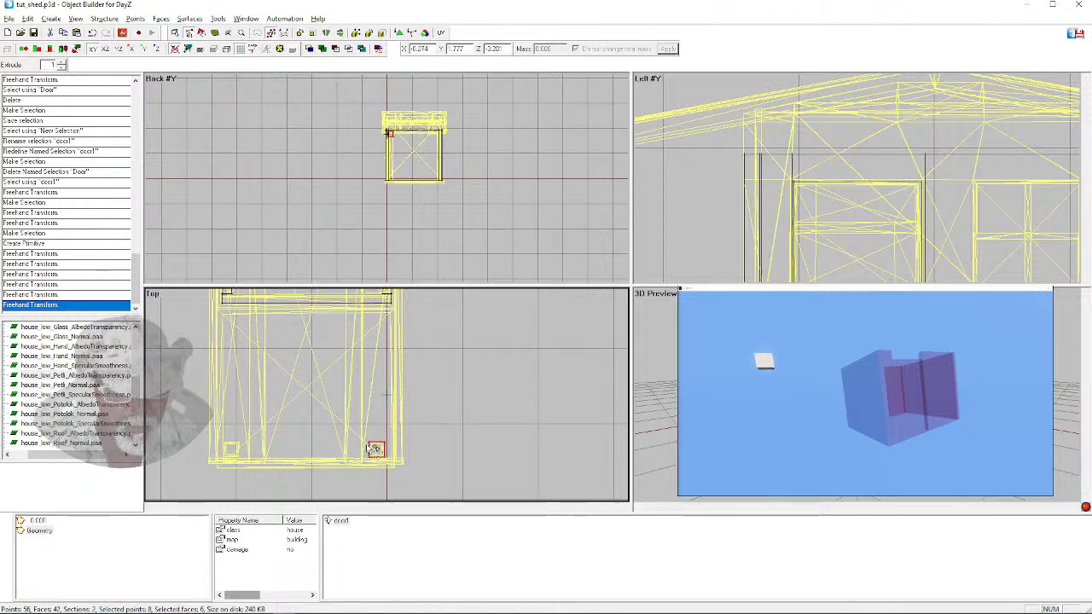
scroll(372, 449, "up", 1)
scroll(372, 449, "down", 1)
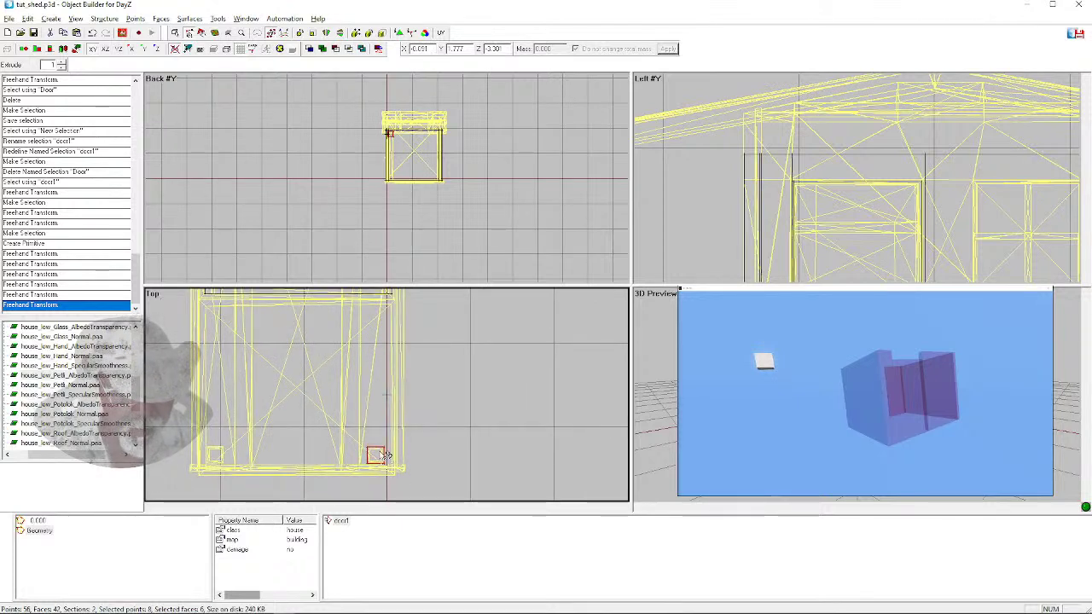
left_click_drag(378, 452, 388, 459)
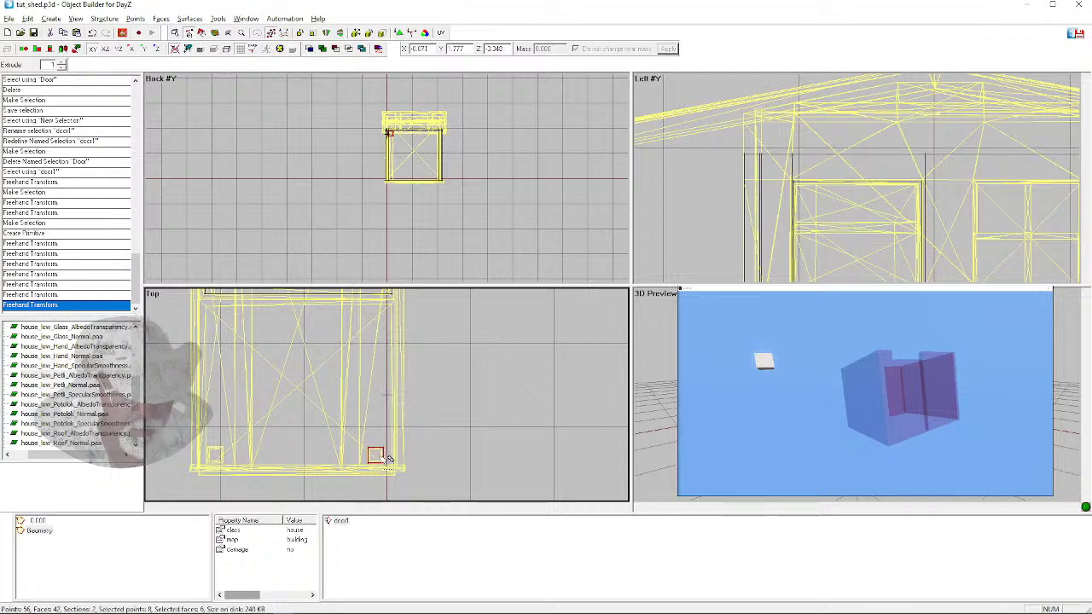
scroll(384, 461, "up", 5)
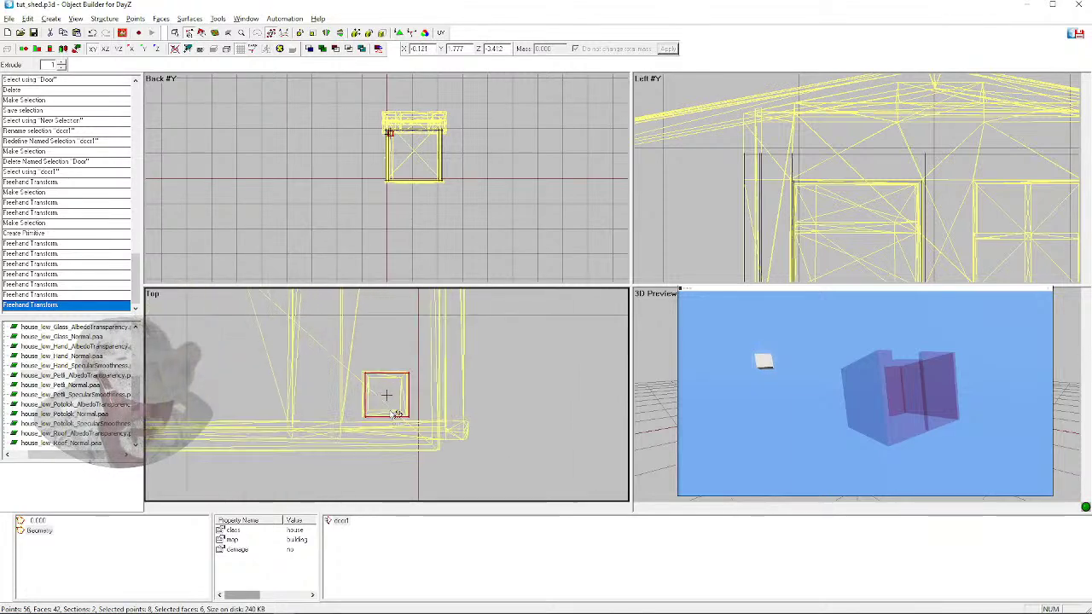
left_click_drag(384, 395, 385, 394)
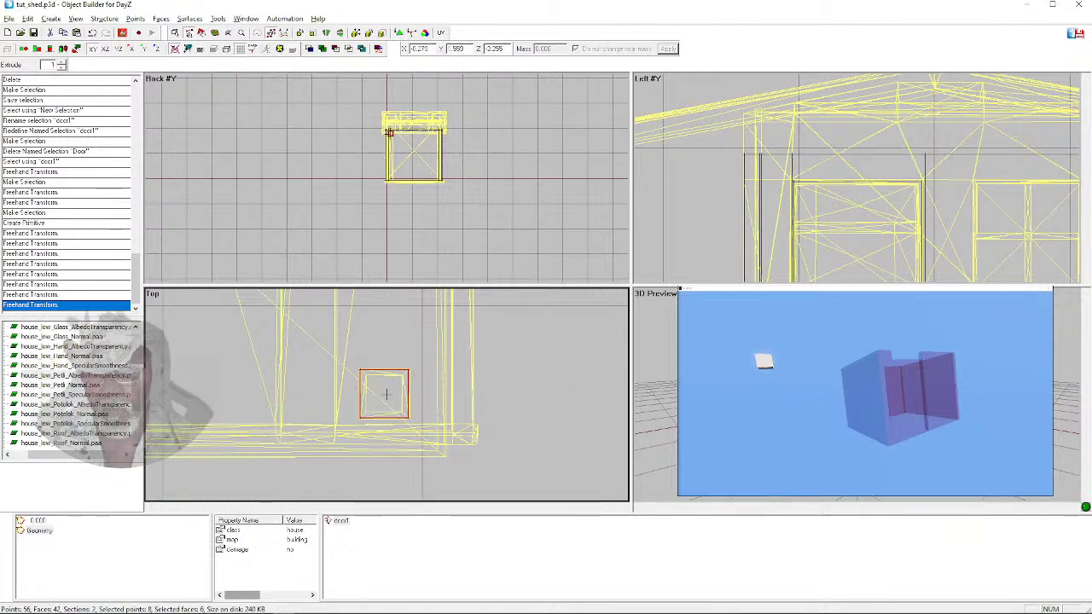
Select the box's four bottom vertices in the Left view, lower them along Y to the porch floor, and deselect
scroll(422, 242, "down", 3)
scroll(786, 211, "down", 4)
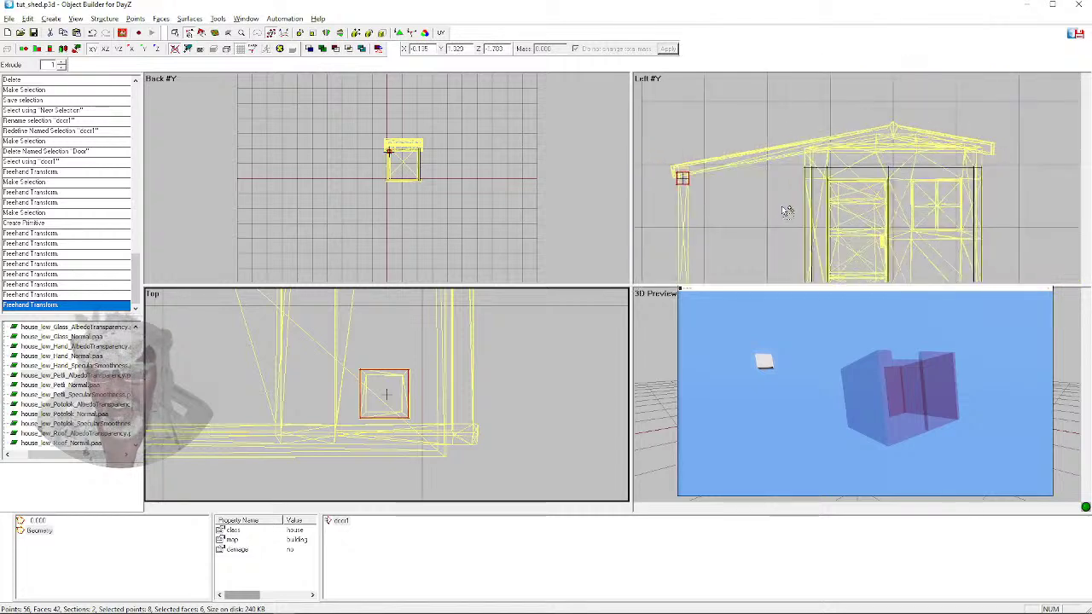
scroll(727, 196, "down", 1)
scroll(728, 197, "down", 1)
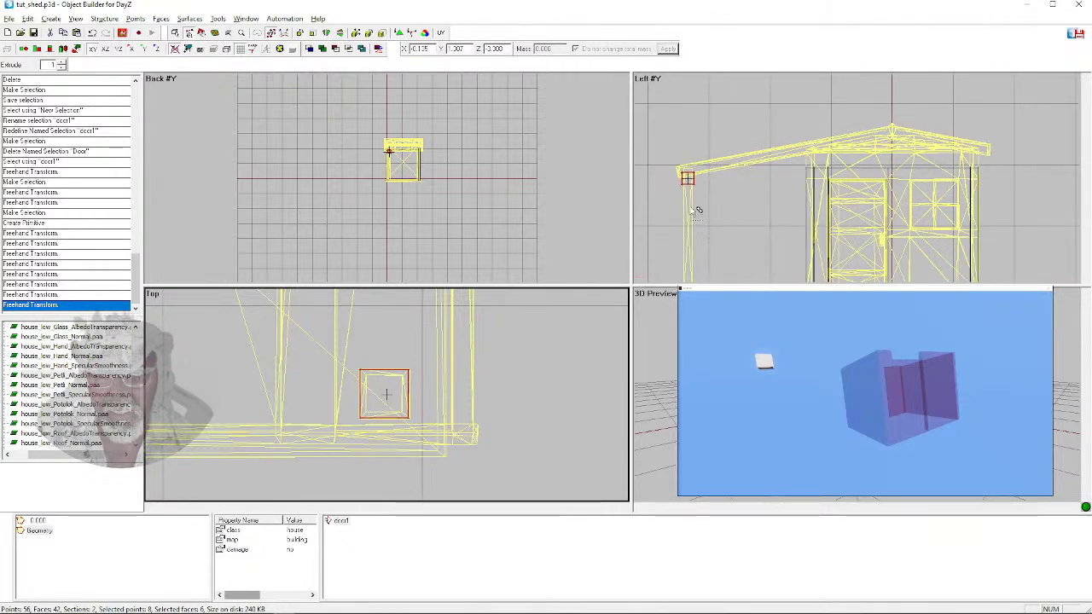
scroll(694, 203, "down", 2)
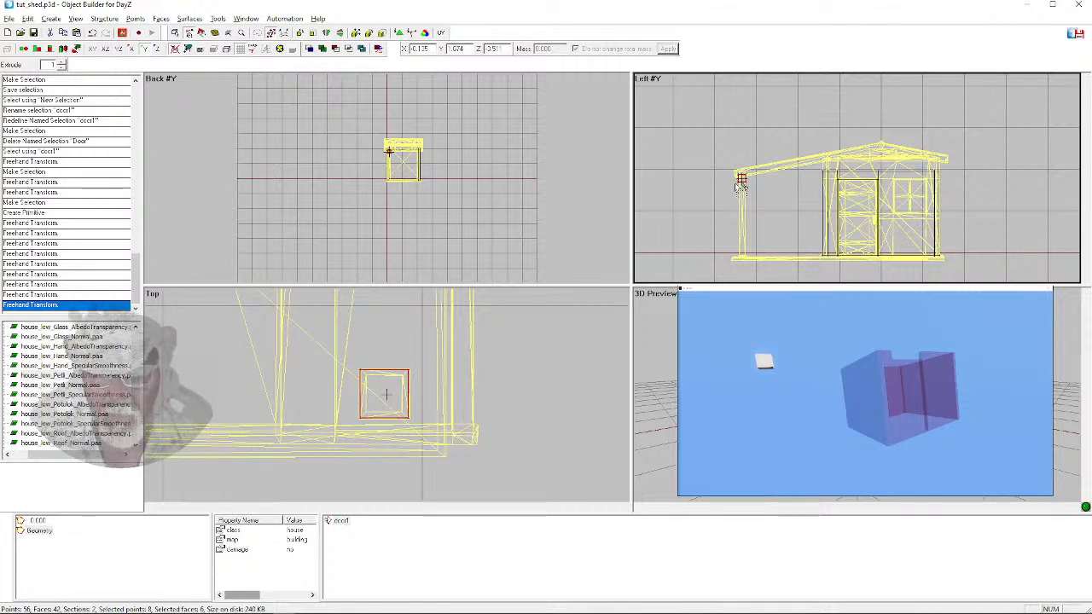
left_click(740, 188)
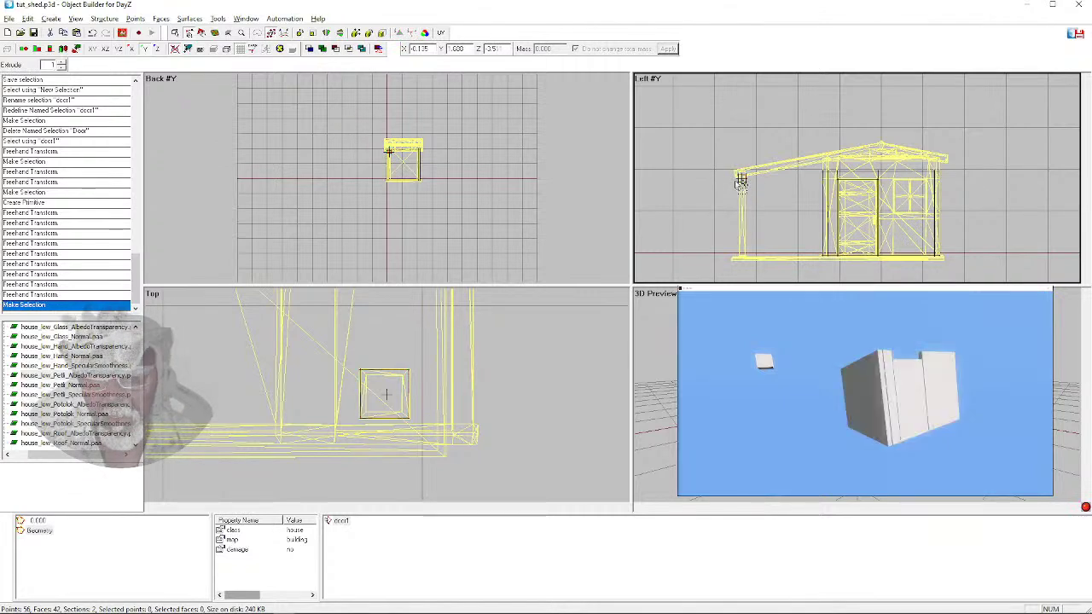
left_click(754, 193)
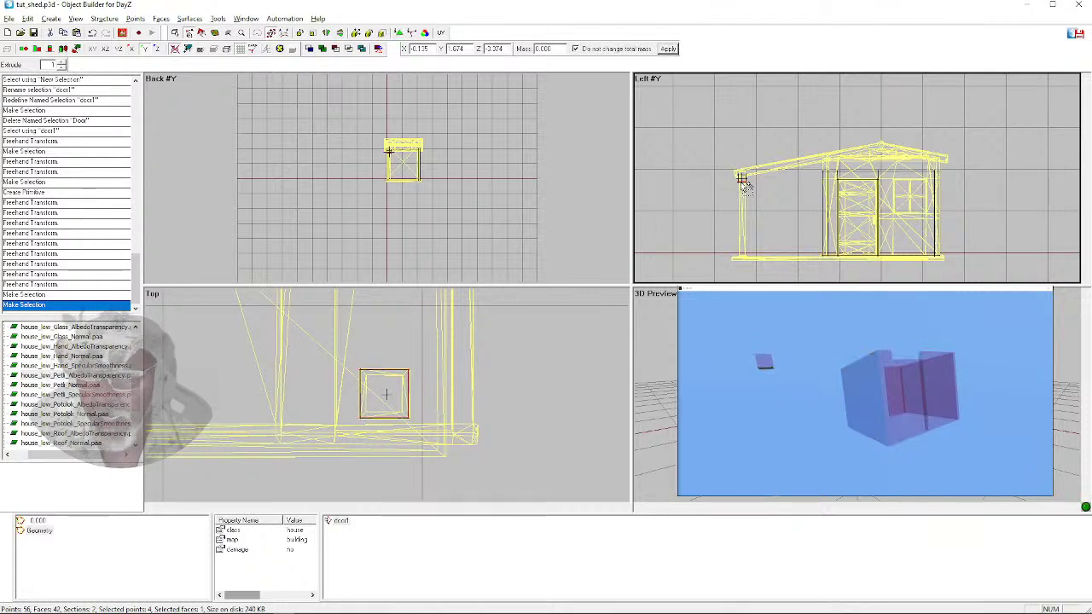
left_click_drag(740, 180, 740, 257)
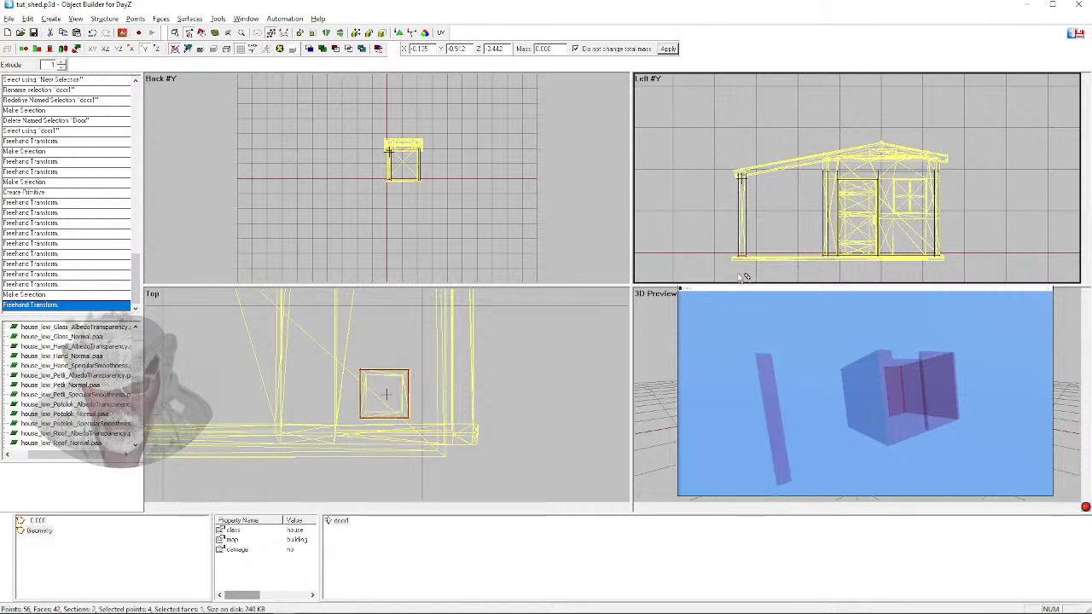
left_click(713, 231)
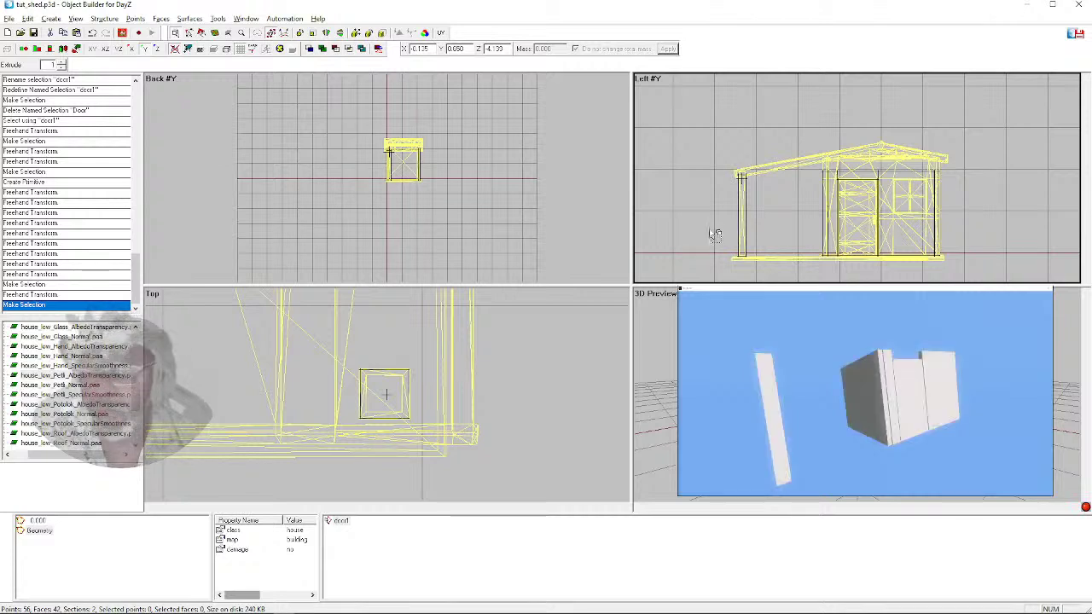
Duplicate the porch post box and move the copy along X onto the opposite front corner post, leaving it deselected
left_click(733, 427)
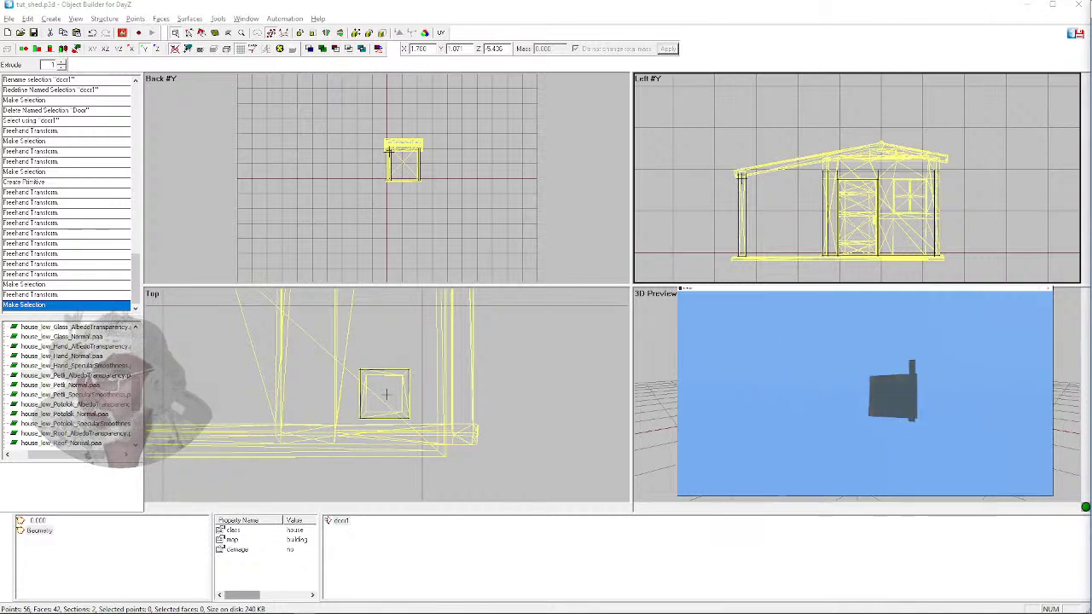
key("alt+Tab")
scroll(375, 367, "up", 2)
scroll(351, 372, "down", 2)
left_click_drag(365, 380, 412, 417)
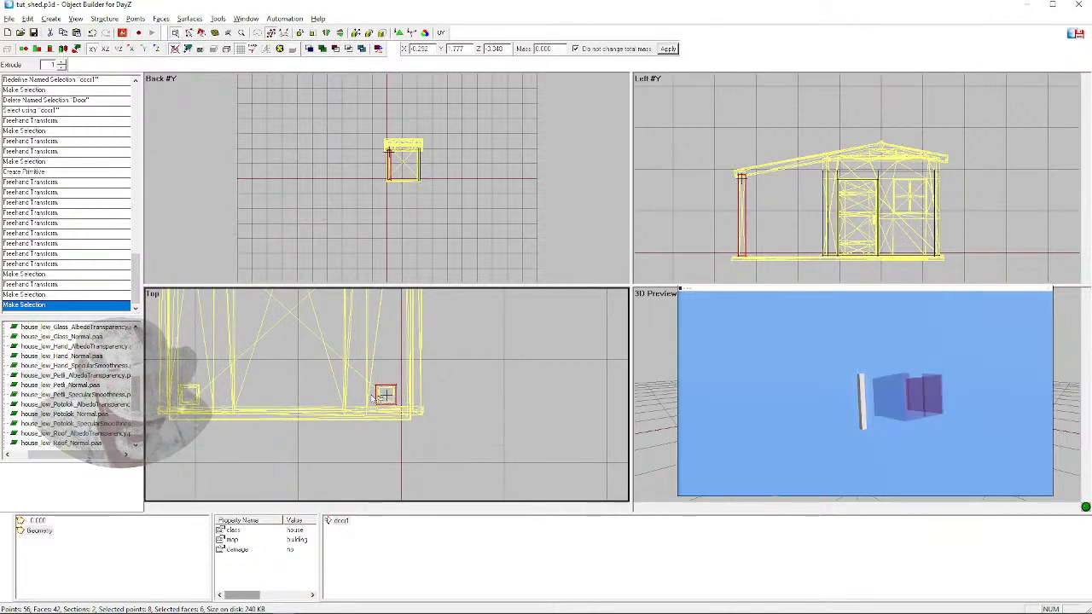
key("ctrl+v")
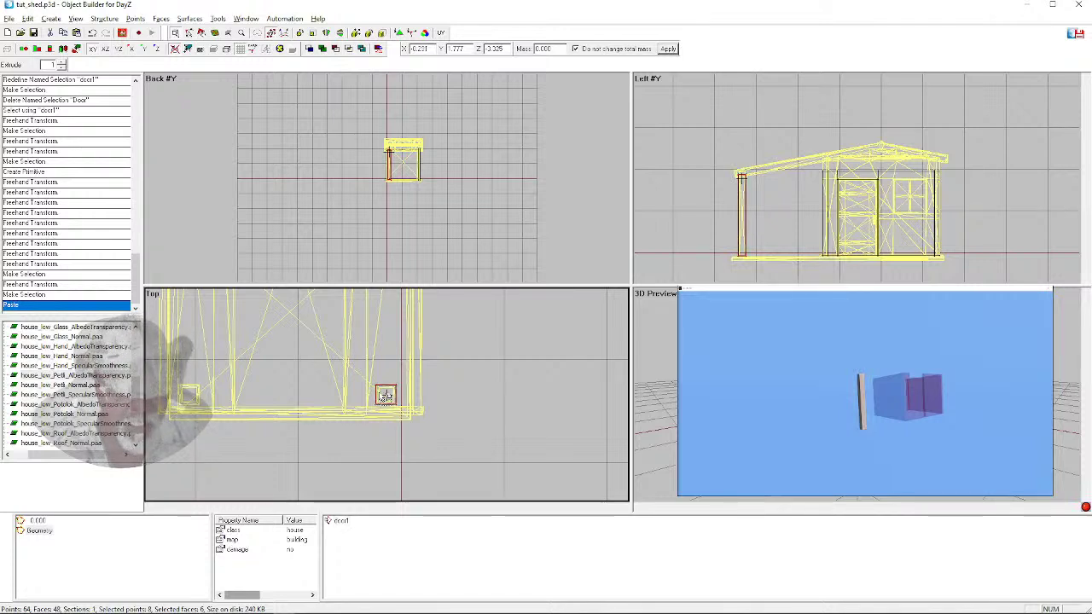
left_click_drag(387, 398, 184, 407)
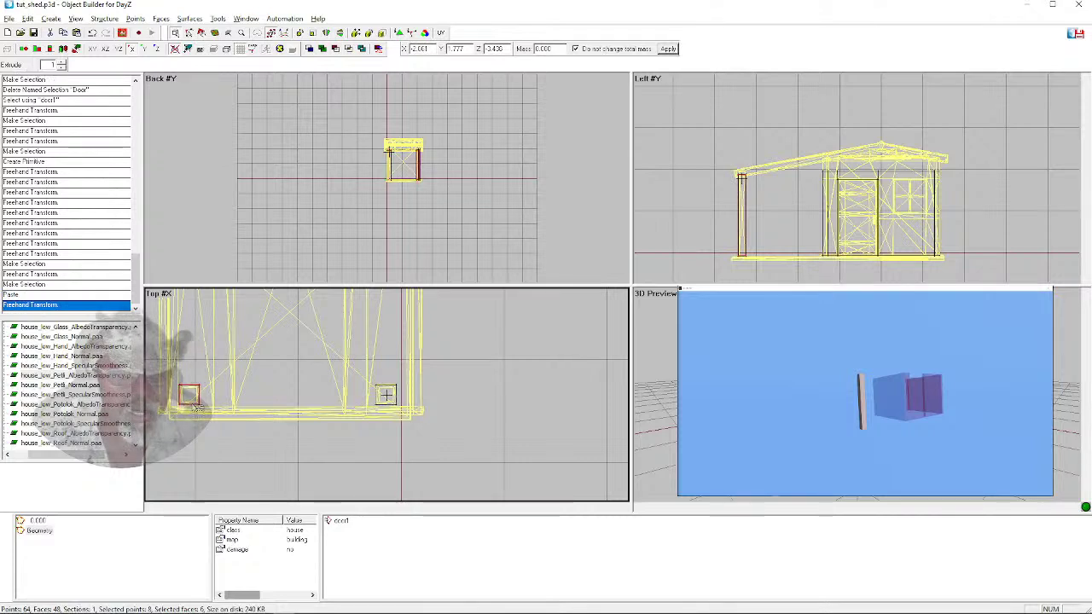
left_click(467, 403)
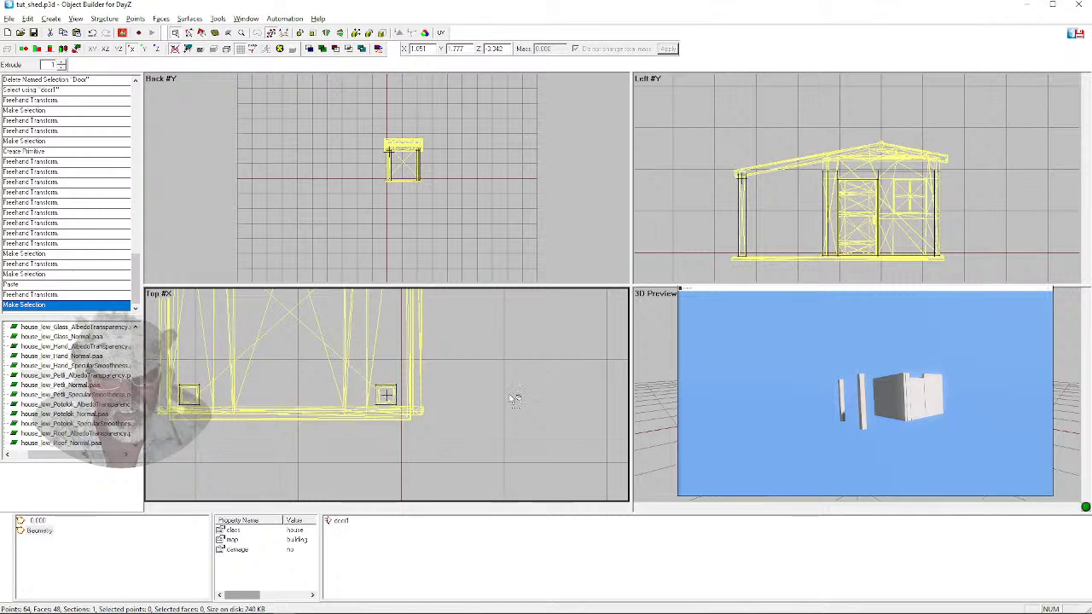
Create a 1 × 1 × 1 box for the roof and scale it down just above the porch roof's outer edge
scroll(433, 358, "down", 8)
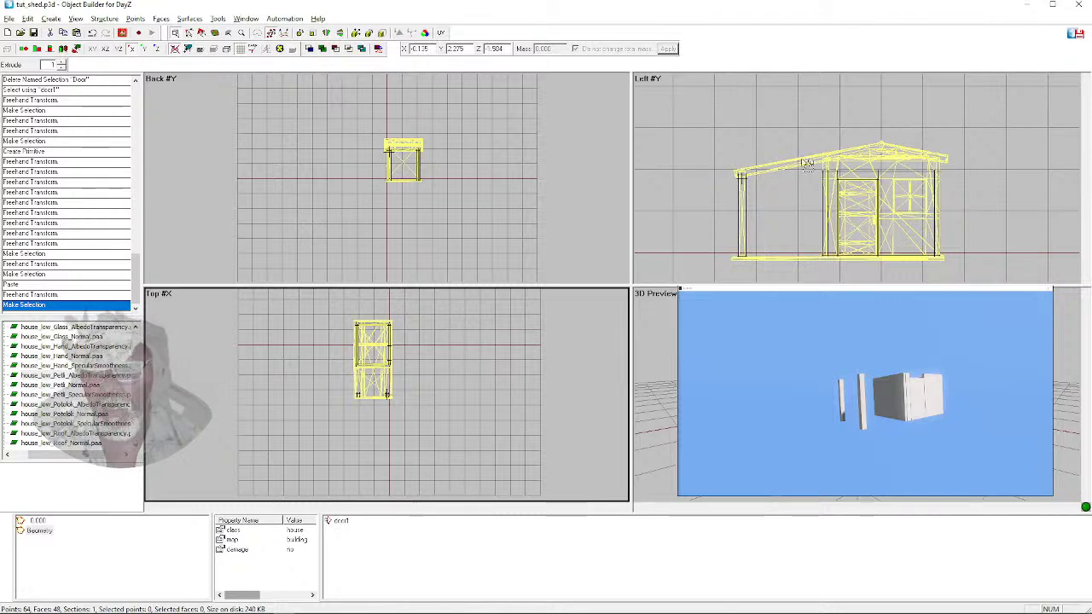
left_click(754, 150)
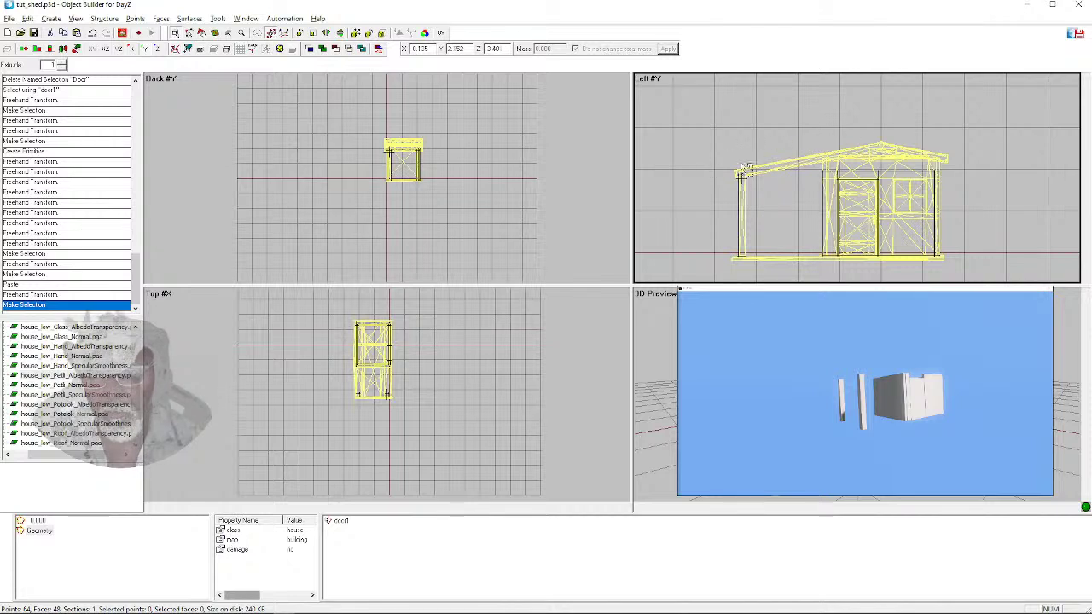
scroll(770, 151, "up", 1)
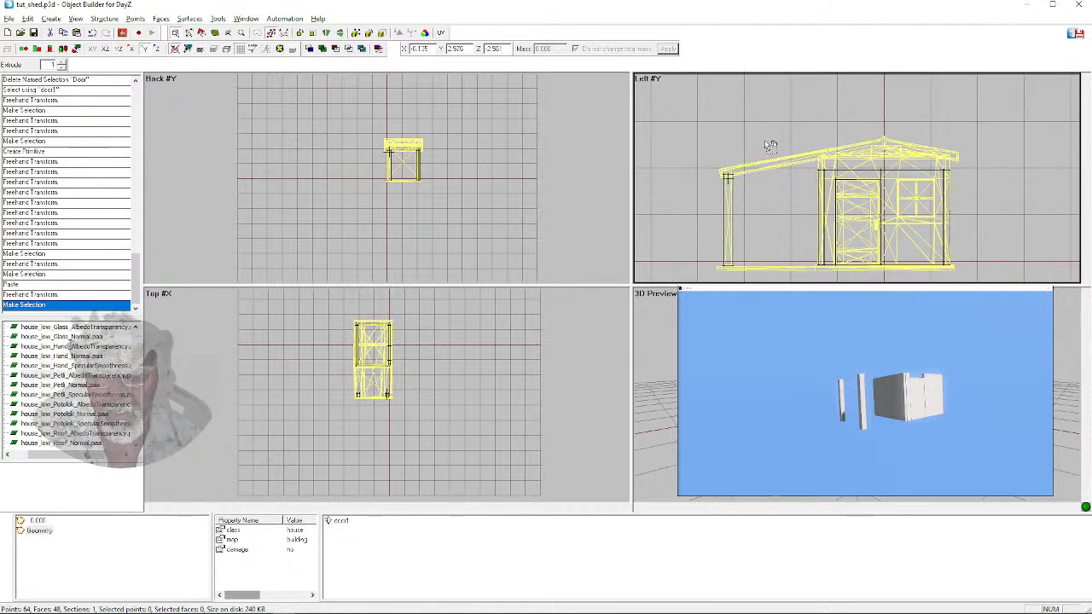
key("F7")
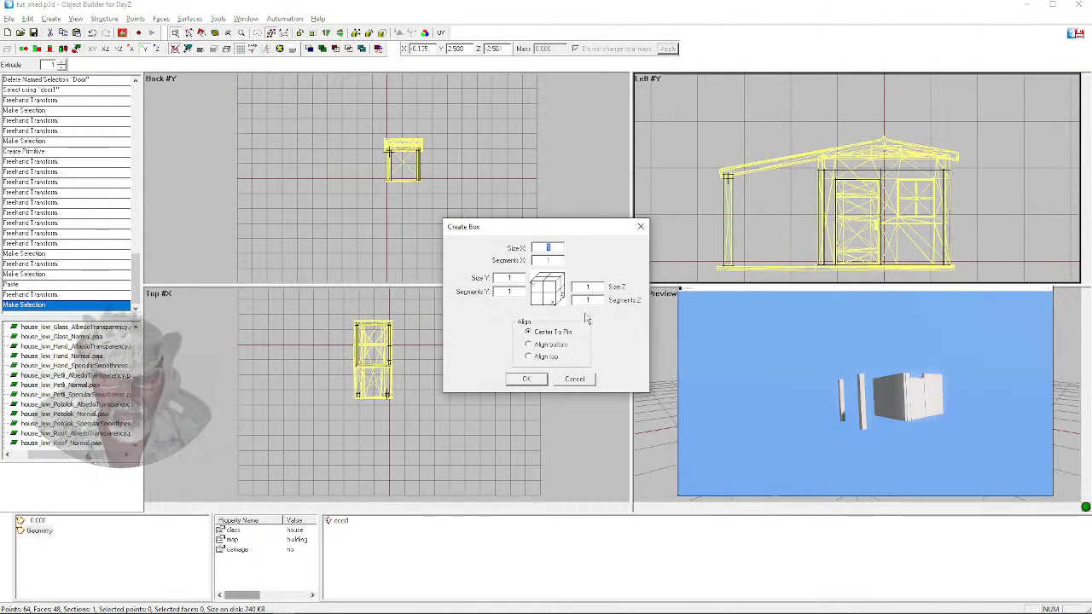
left_click(525, 380)
left_click_drag(735, 176, 748, 131)
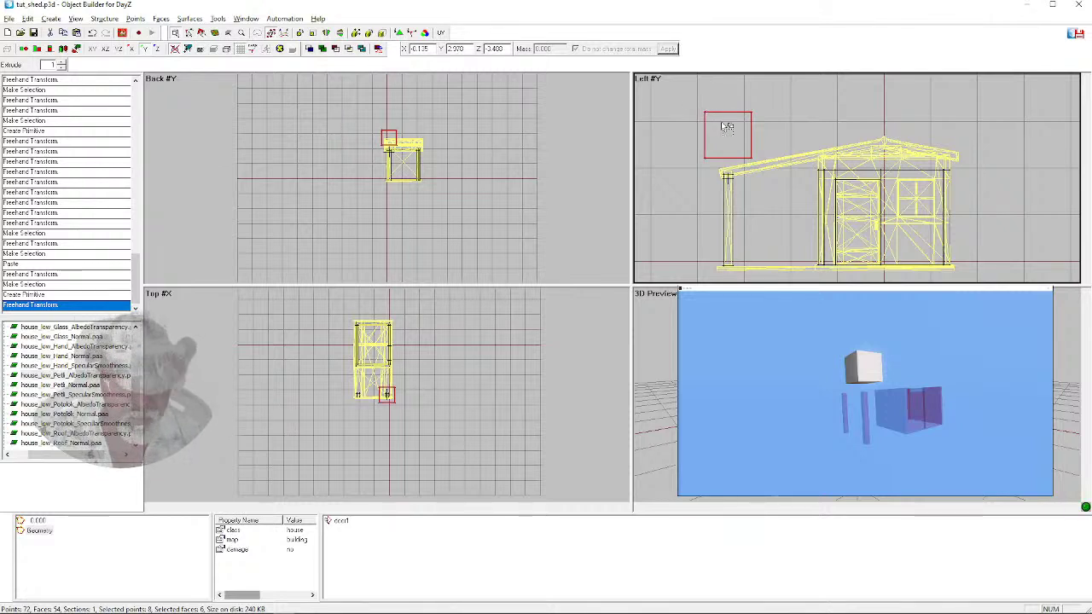
mouse_move(724, 127)
left_mouse_down("ctrl+shift")
mouse_move(730, 170)
mouse_move(730, 154)
left_mouse_up("ctrl+shift")
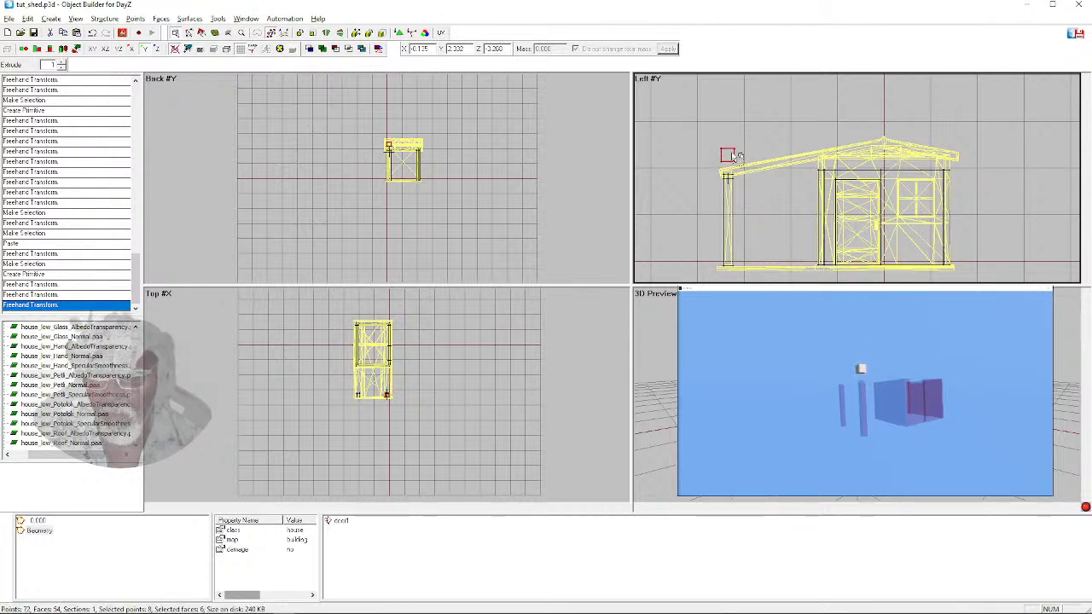
Select the roof box's four vertices nearest the shed in the Left view and move them to the roof ridge
left_click(754, 150)
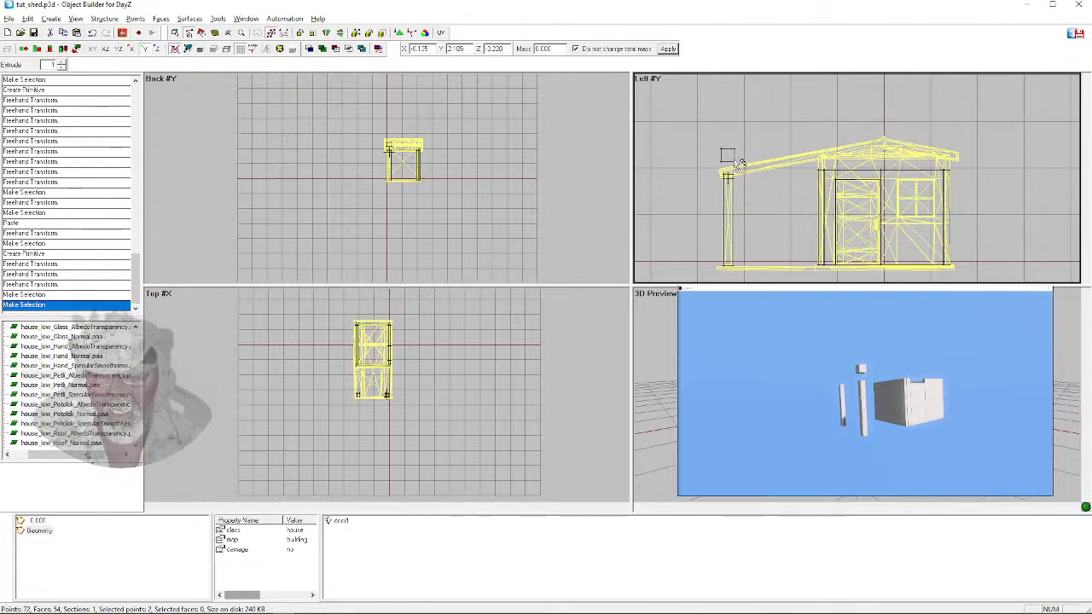
left_click(739, 151)
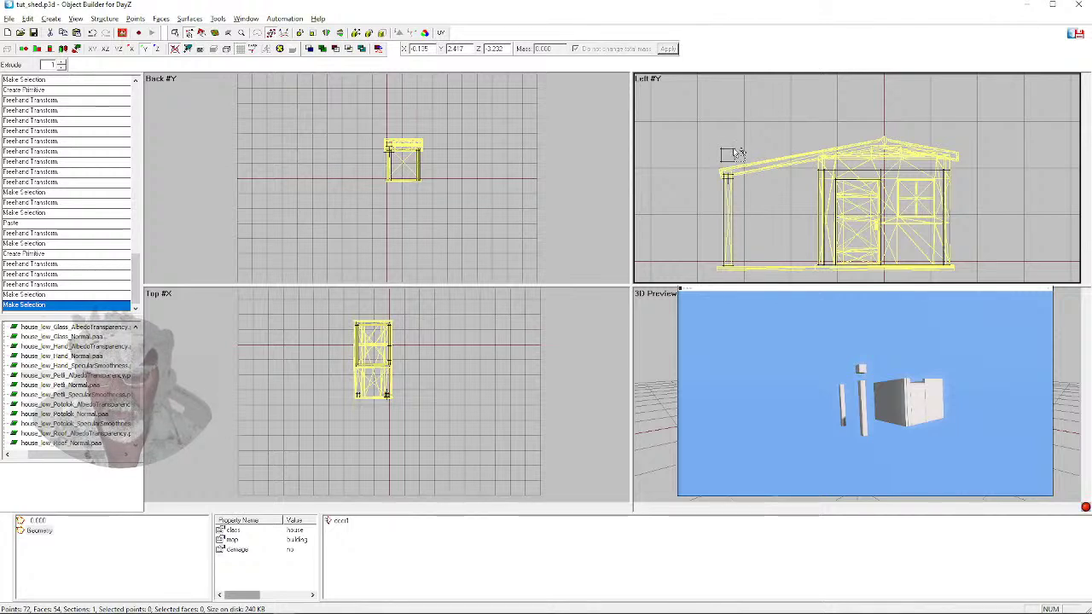
left_click(732, 161)
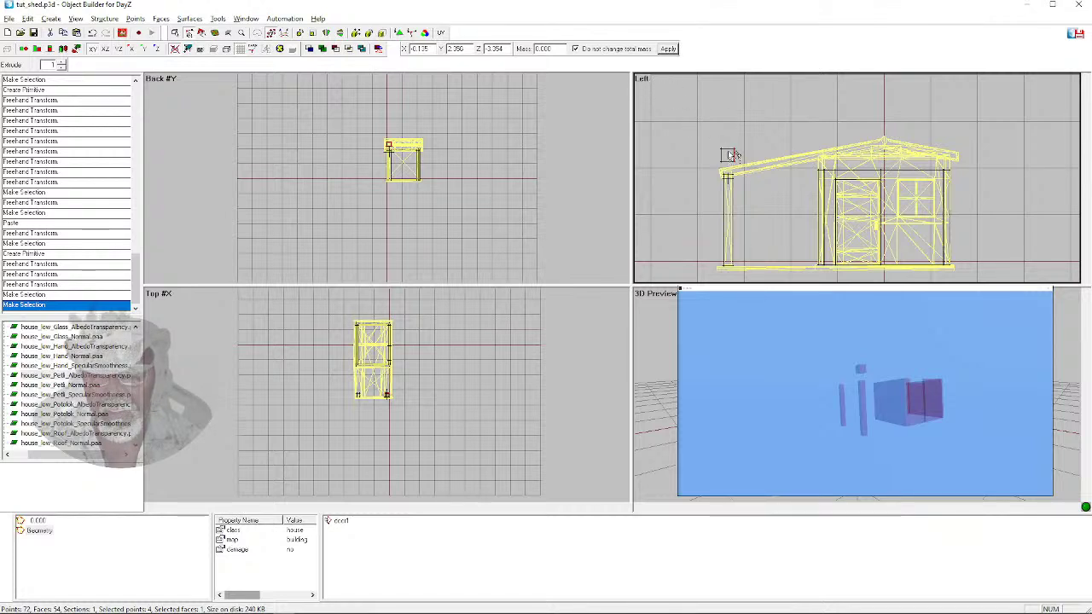
left_click_drag(732, 153, 880, 138)
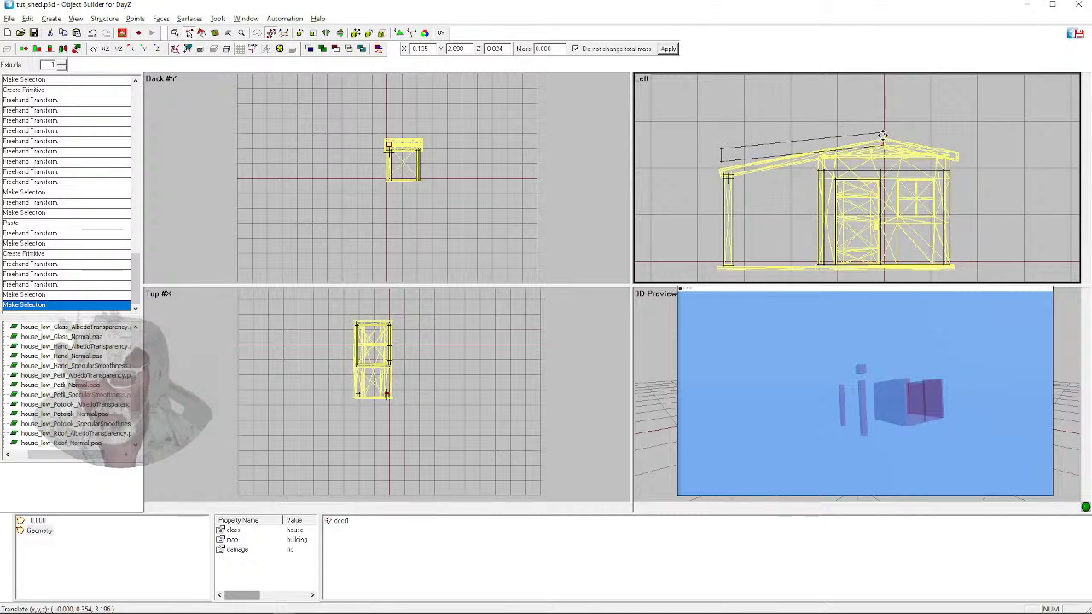
left_click_drag(883, 136, 883, 136)
Fit the roof box's outer-end vertices to the porch roof's eave and lower its upper ridge vertices onto the roof peak
mouse_move(704, 141)
left_mouse_down()
mouse_move(729, 158)
mouse_move(723, 170)
left_mouse_up()
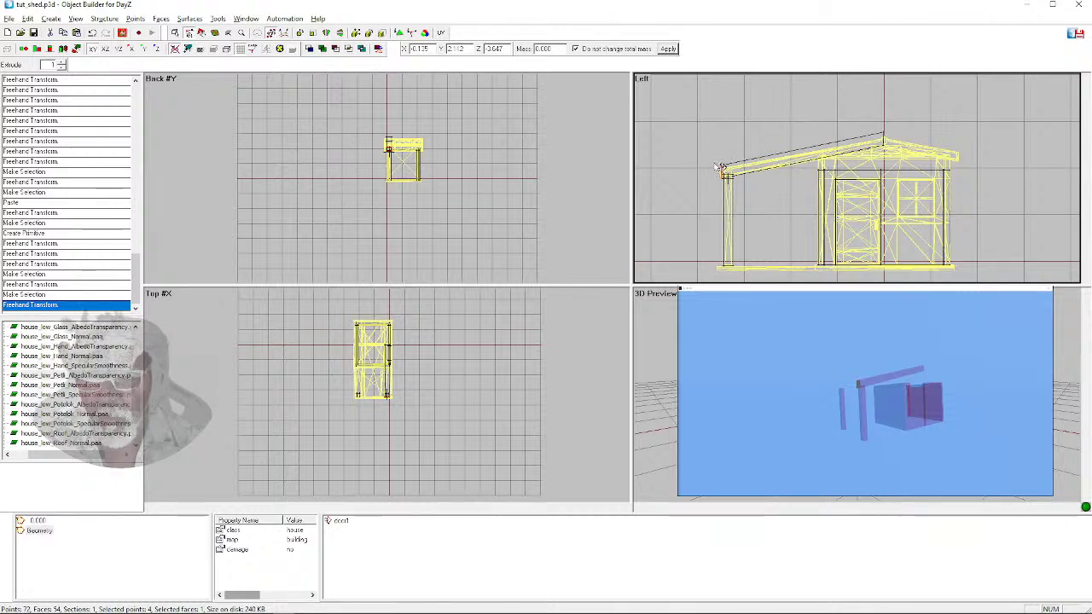
scroll(721, 166, "up", 4)
left_click(671, 158)
left_click_drag(681, 154, 688, 170)
left_click(696, 180)
left_click_drag(692, 176, 689, 177)
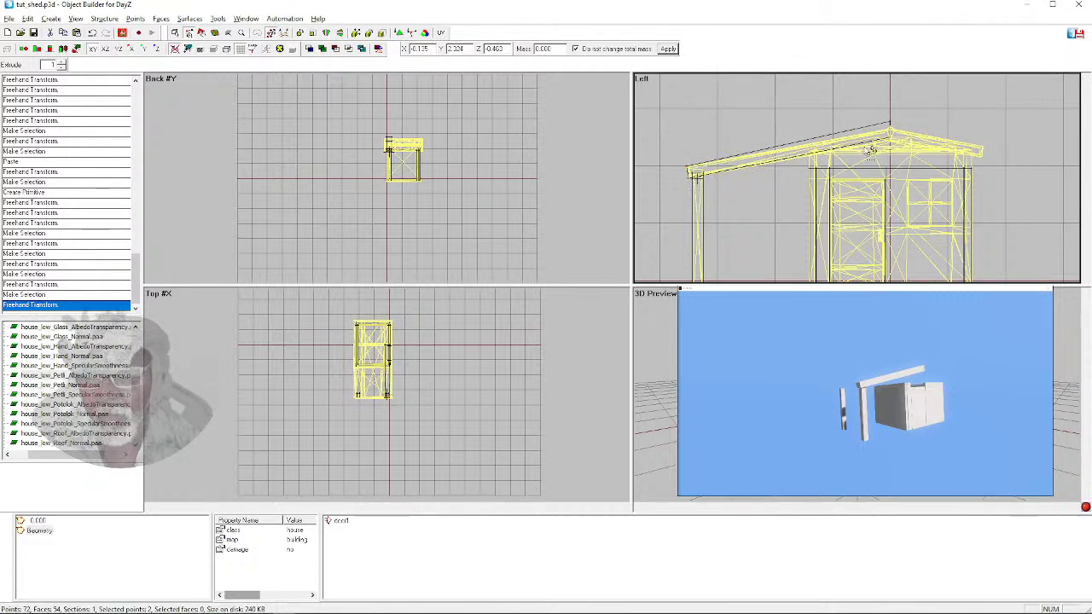
left_click(891, 126)
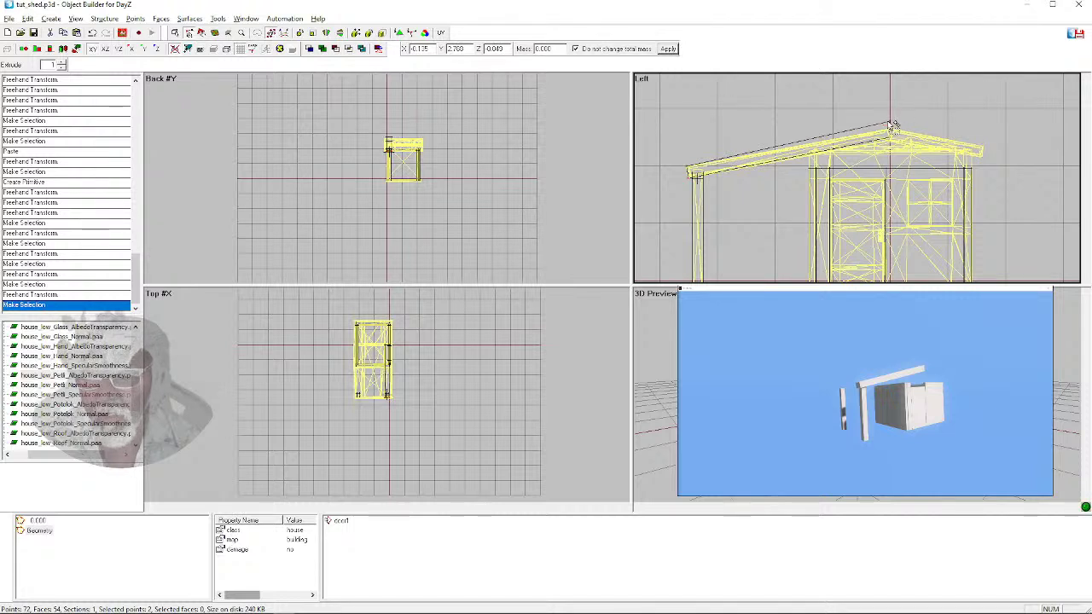
left_click_drag(894, 125, 890, 130)
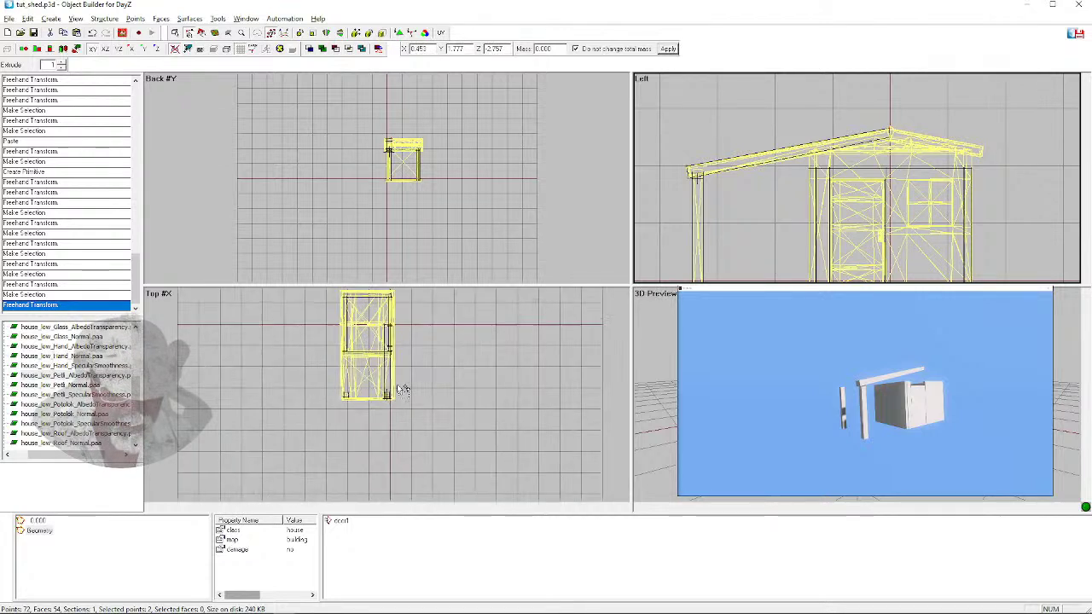
scroll(404, 388, "up", 2)
mouse_move(865, 393)
left_mouse_down()
mouse_move(892, 401)
mouse_move(910, 363)
mouse_move(871, 392)
left_mouse_up()
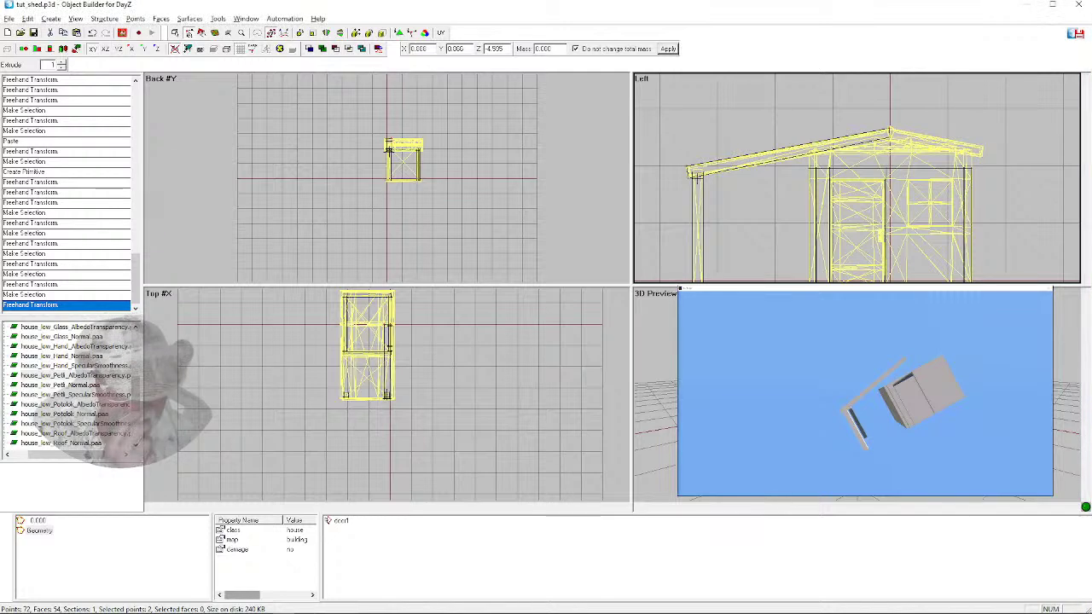
scroll(372, 387, "up", 4)
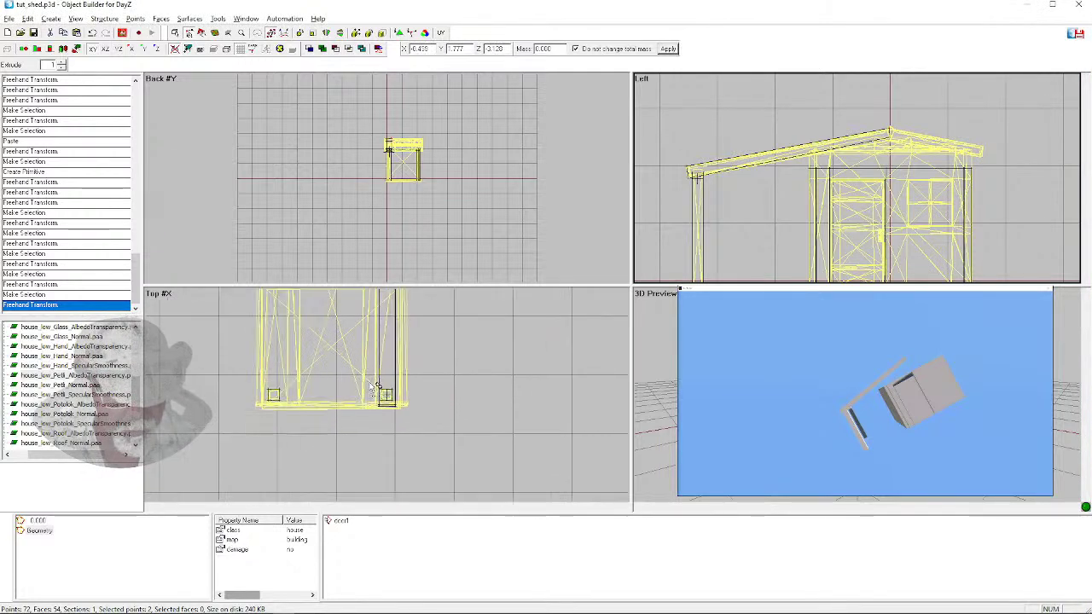
scroll(370, 413, "up", 3)
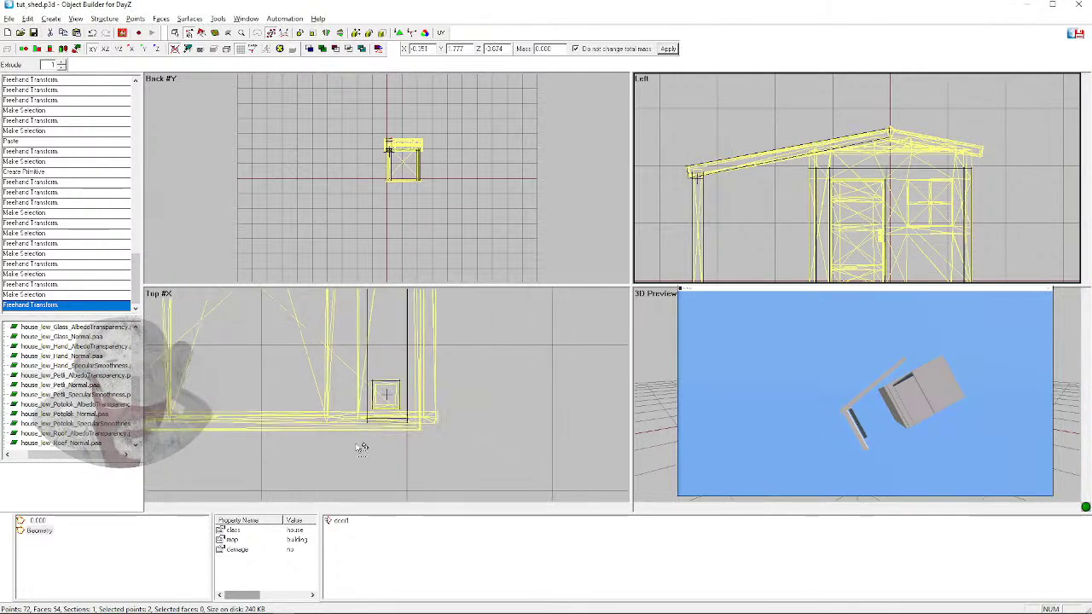
left_click(367, 438)
left_click(361, 435)
scroll(359, 410, "down", 3)
scroll(356, 410, "up", 2)
scroll(360, 411, "down", 3)
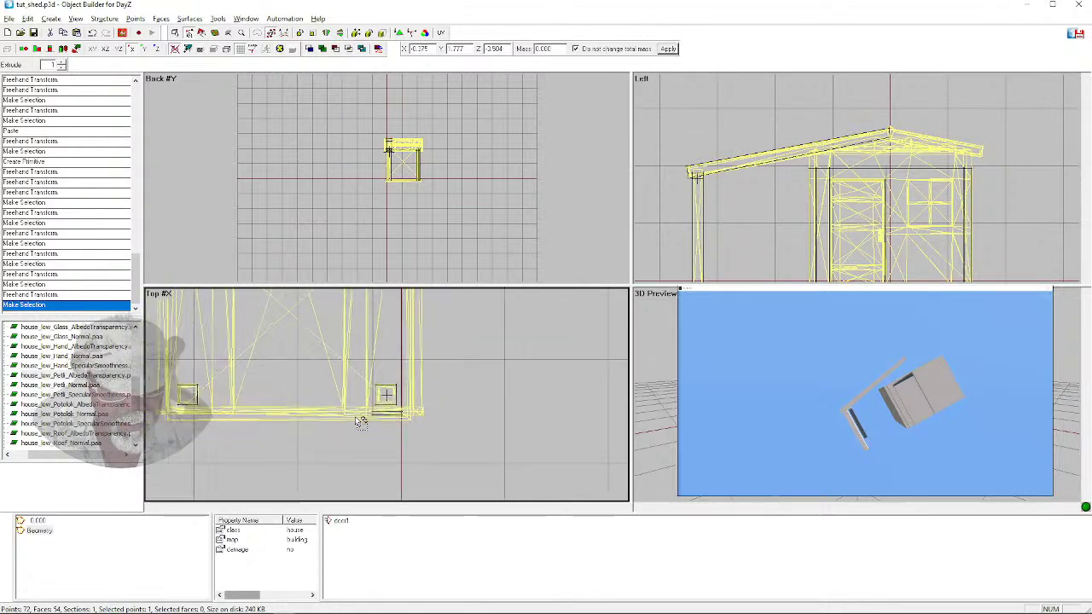
left_click_drag(382, 419, 363, 382)
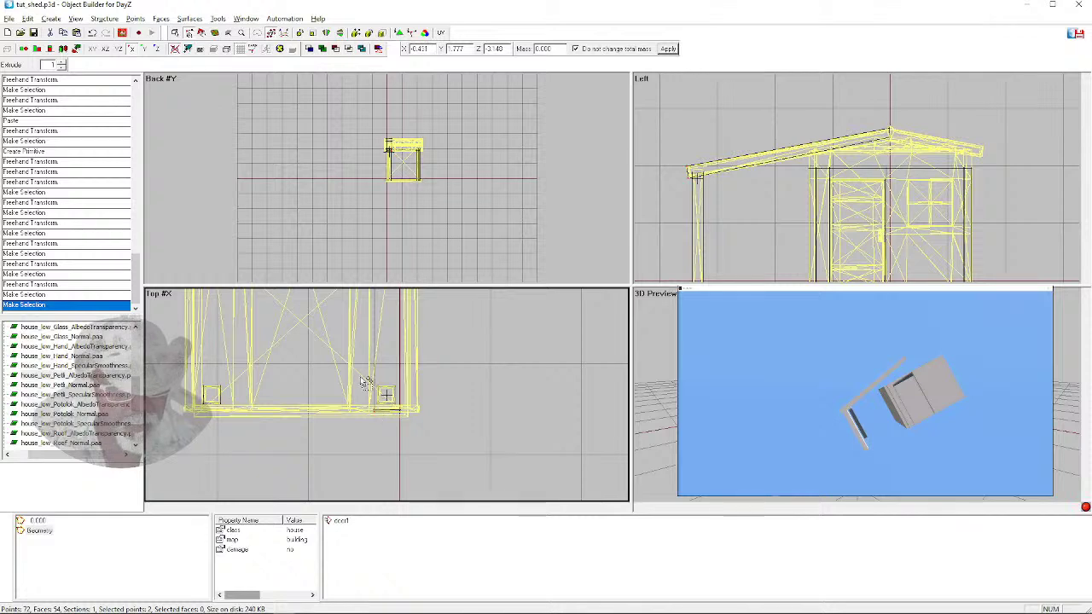
scroll(367, 375, "down", 5)
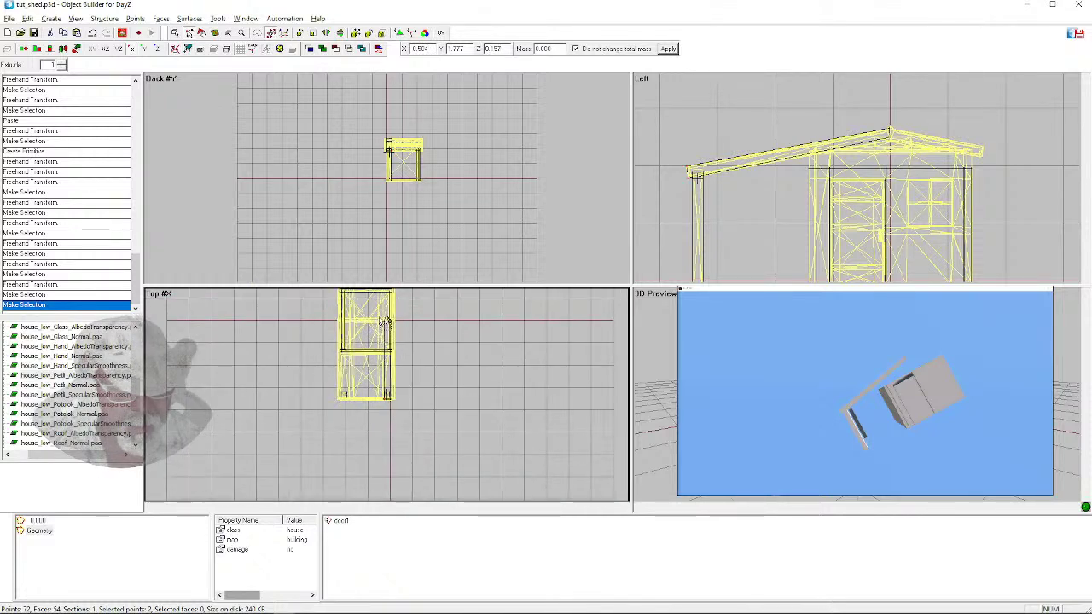
Select the roof box's four vertices along one side in the Top view, move them to the opposite porch side, and deselect
left_click_drag(387, 326, 390, 340)
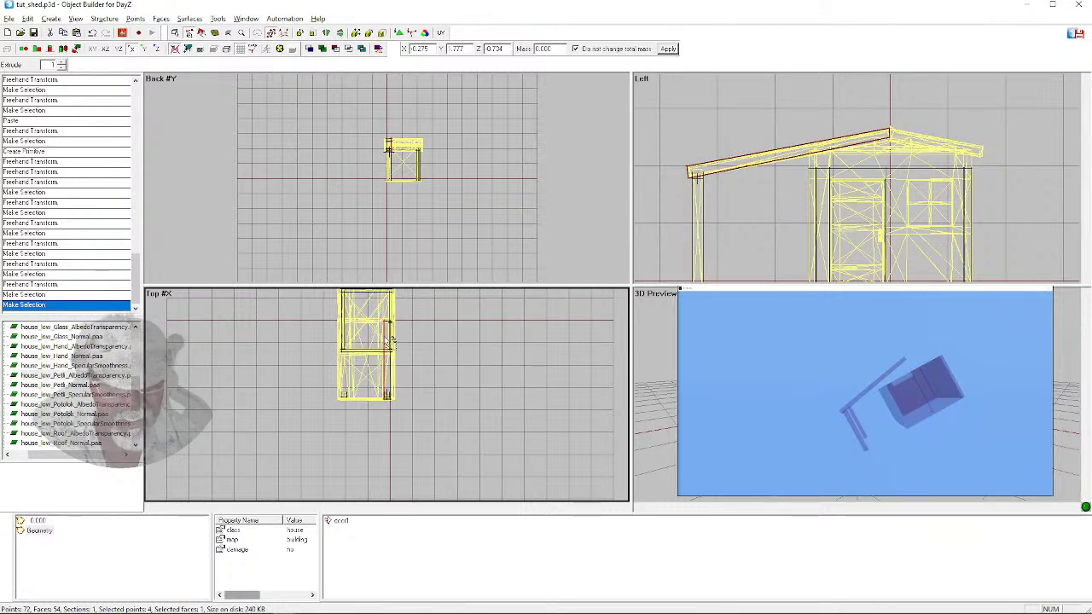
left_click_drag(384, 335, 342, 345)
scroll(345, 350, "up", 3)
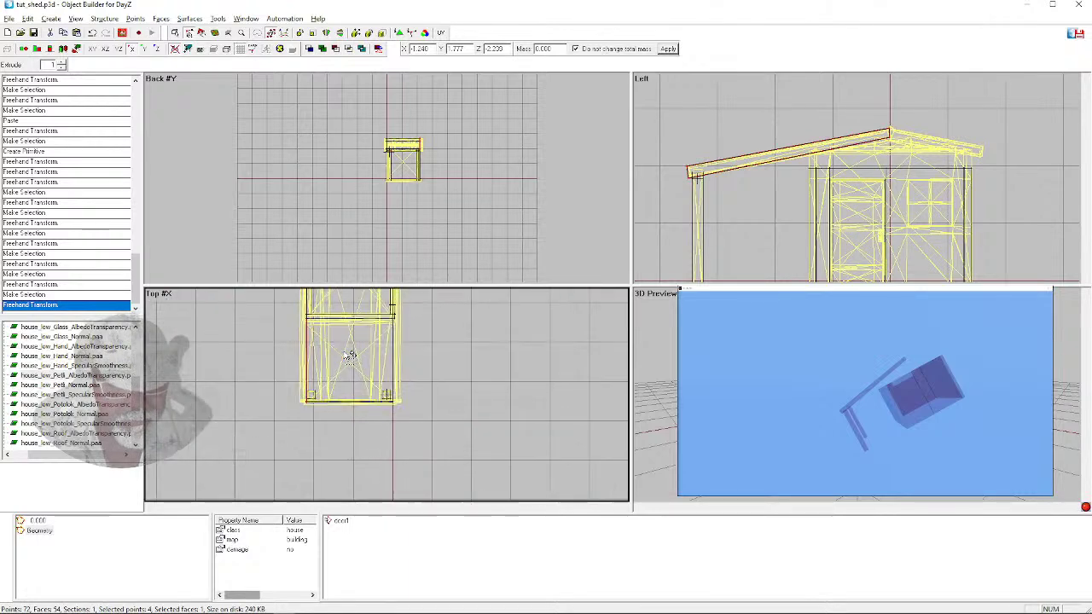
scroll(349, 356, "up", 1)
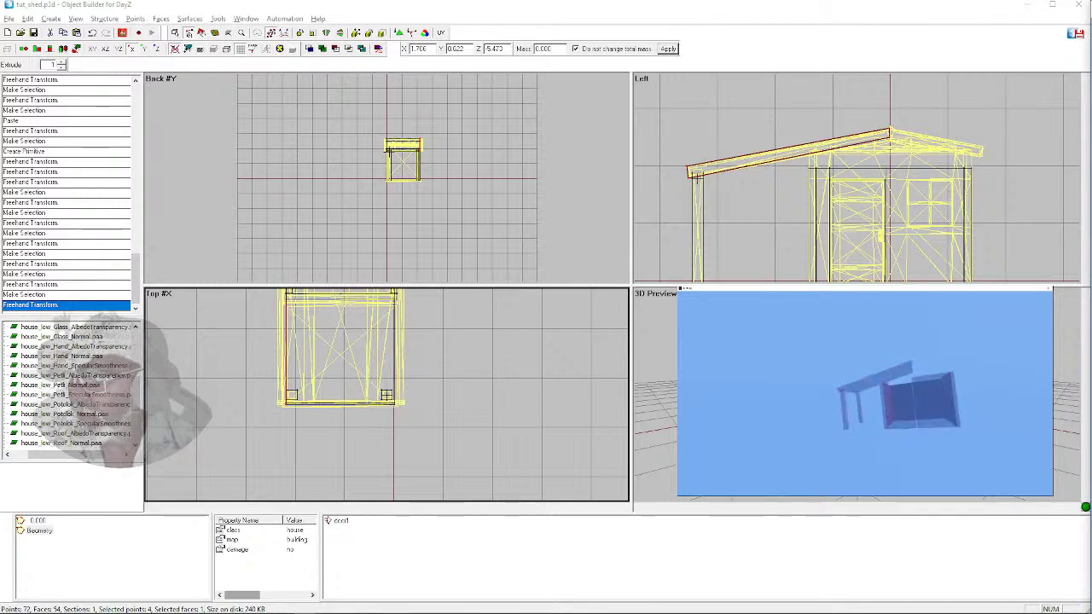
key("alt+Tab")
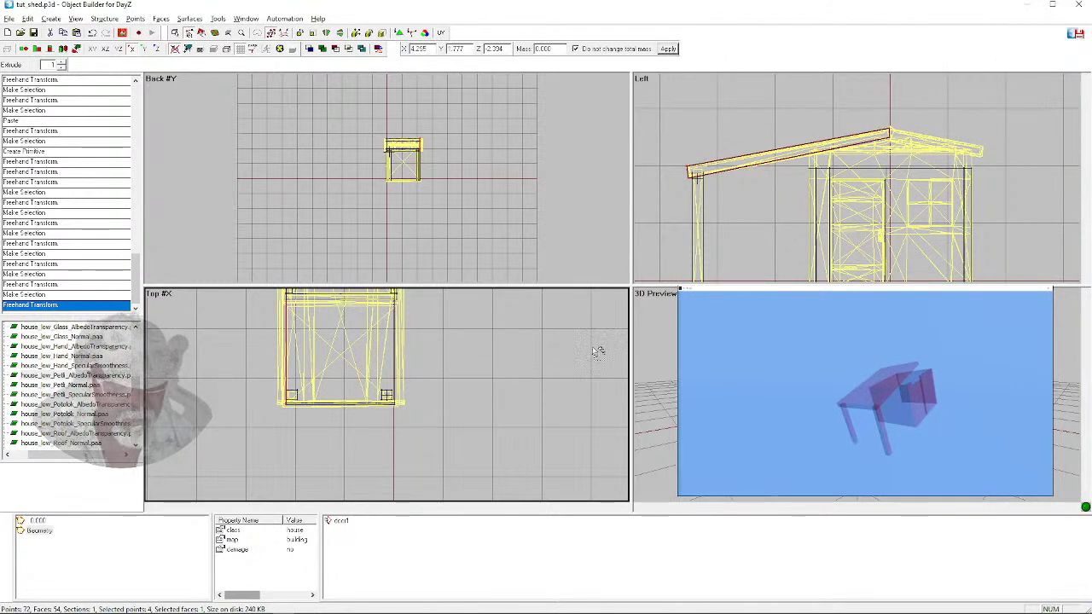
left_click(479, 381)
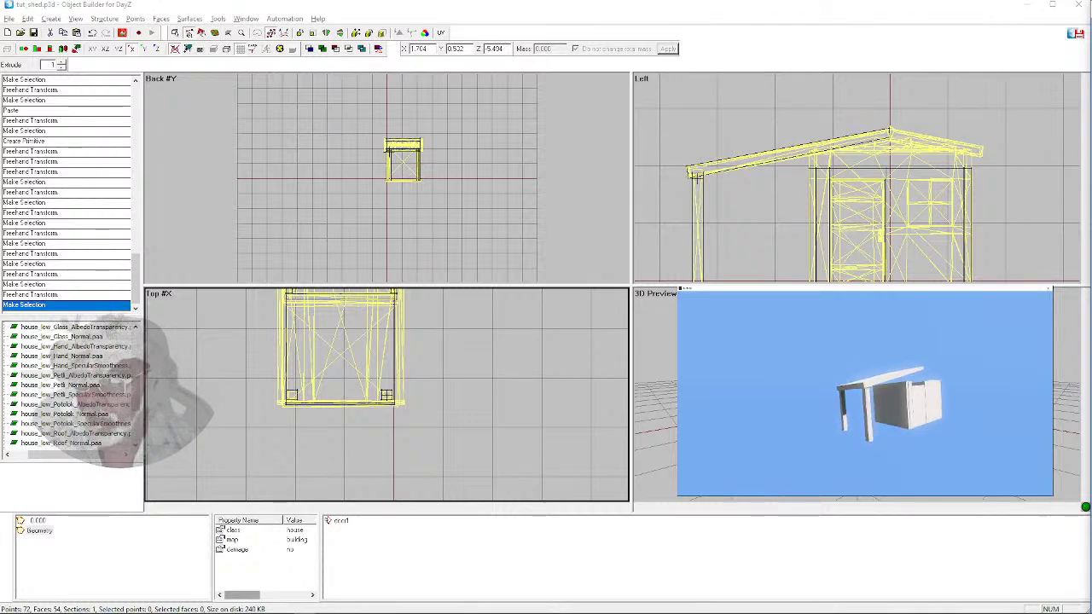
Select the whole roof box, save it as a named selection called roof1, and reselect it using that name
scroll(512, 383, "down", 4)
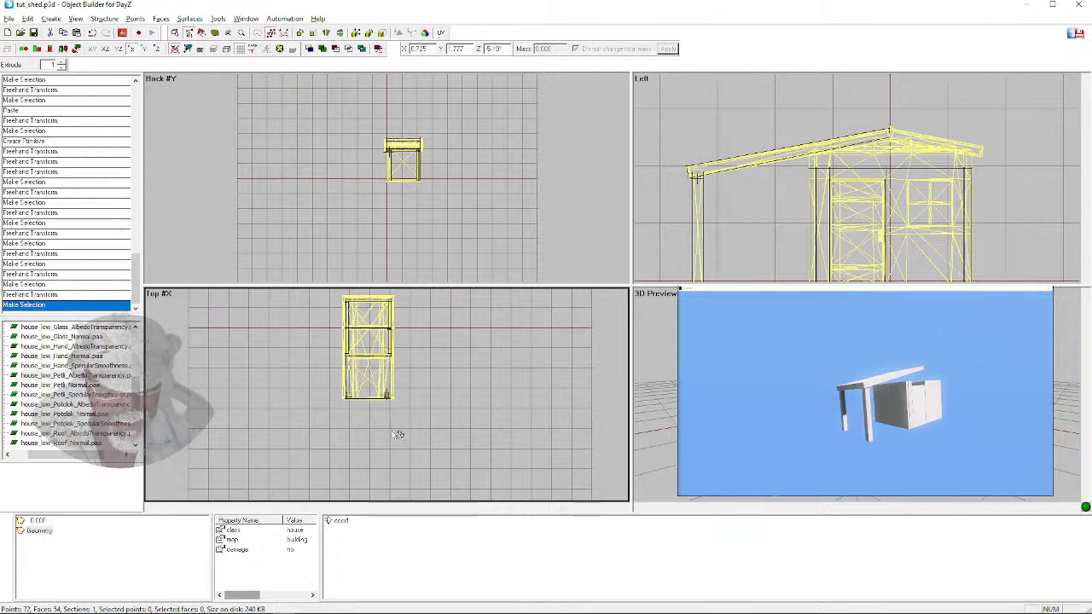
right_click_drag(402, 424, 280, 416)
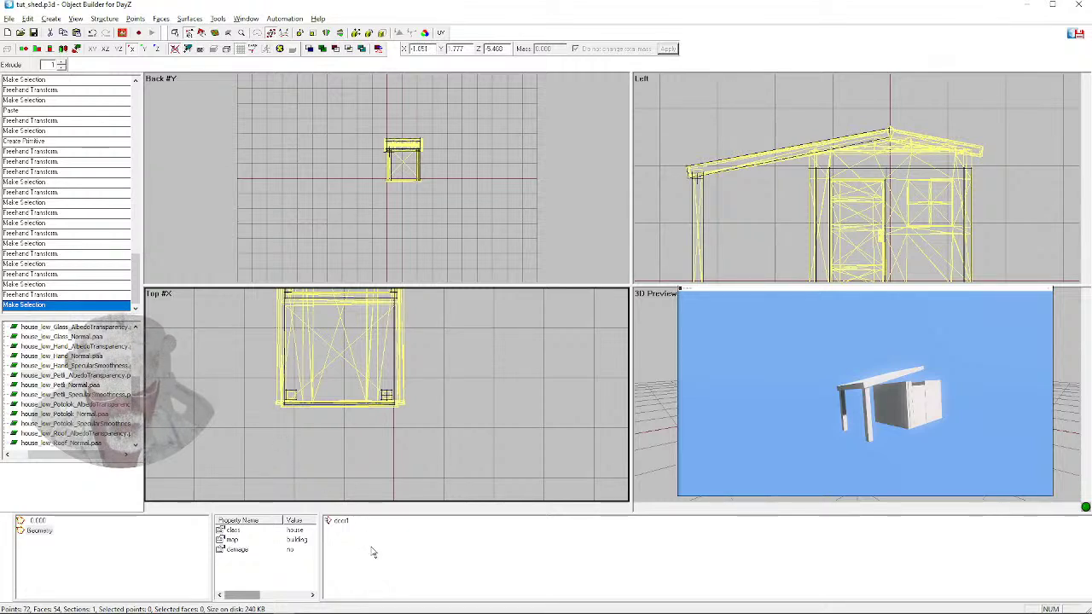
left_click(291, 411)
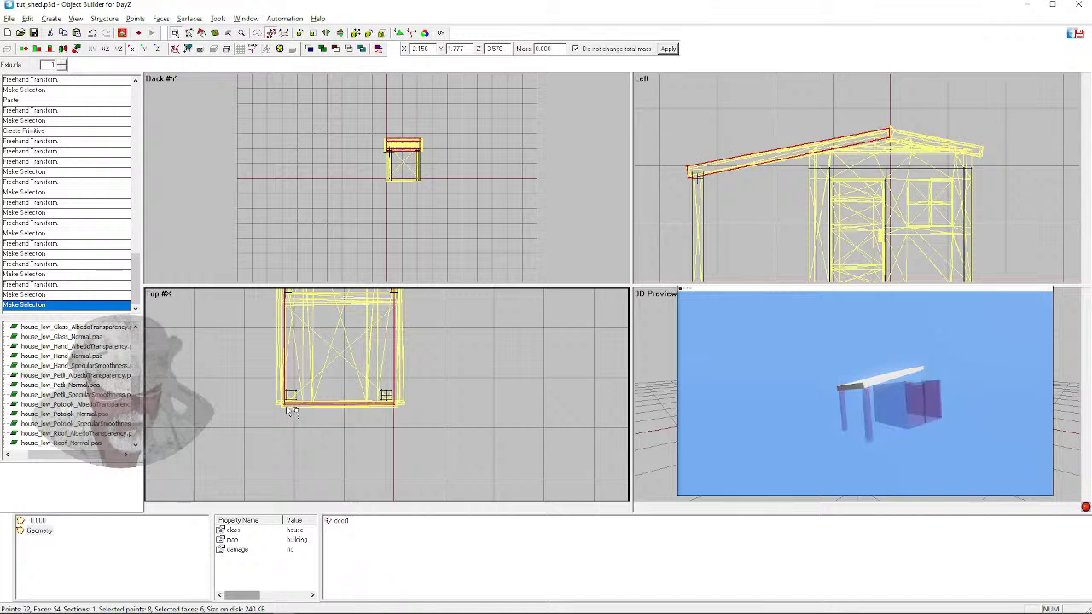
right_click(418, 335)
left_click(446, 342)
type("roof1")
key("Return")
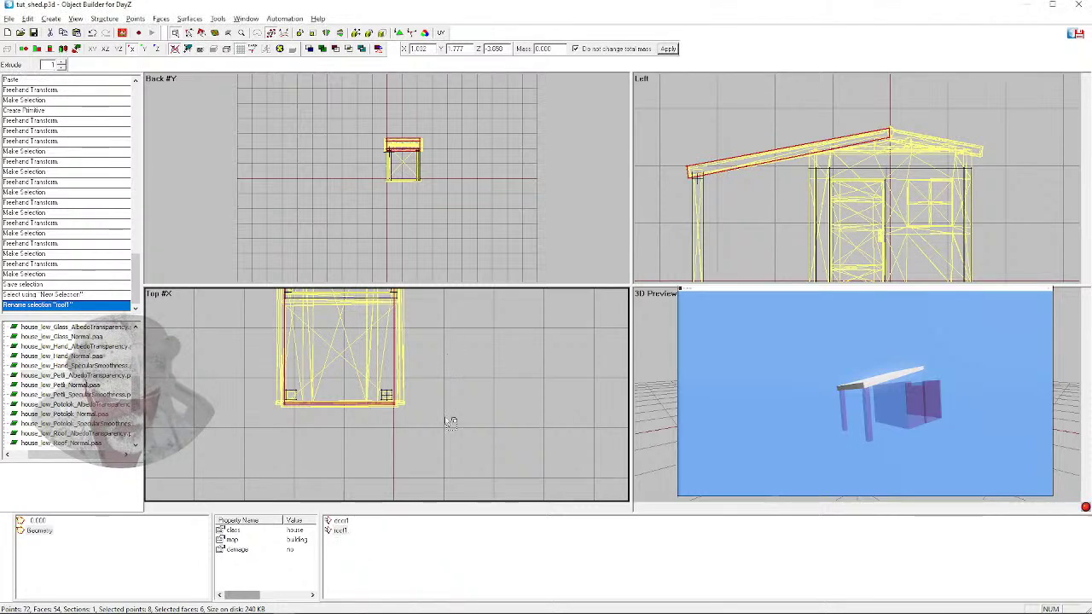
left_click(437, 452)
left_click(338, 520)
left_click(343, 531)
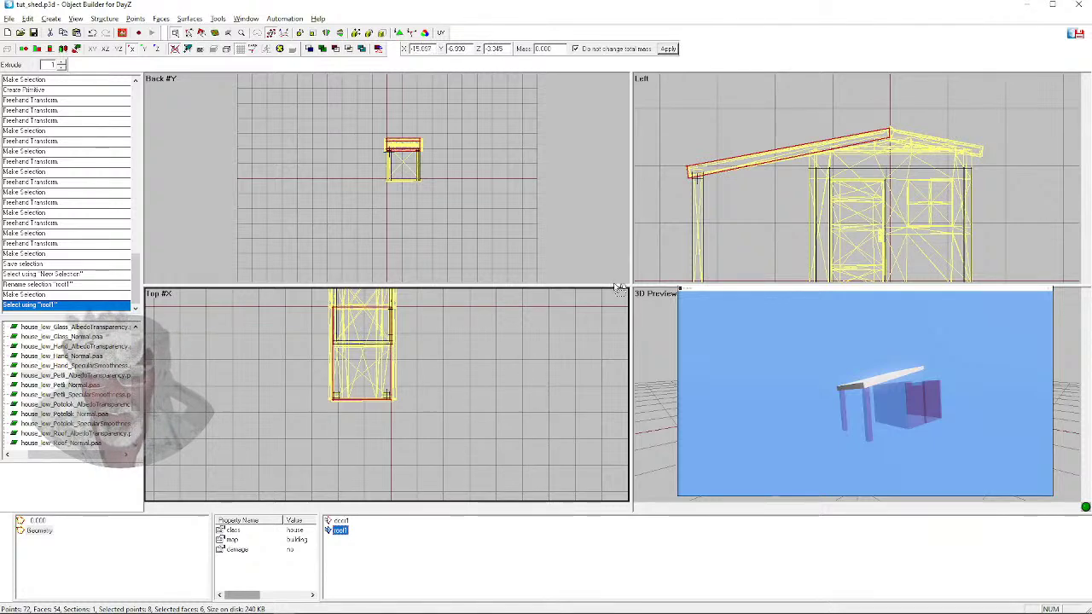
Select the roof box's two upper eave vertices in the Left view and centre the pin on them
scroll(732, 191, "up", 4)
scroll(682, 179, "down", 3)
scroll(682, 184, "up", 5)
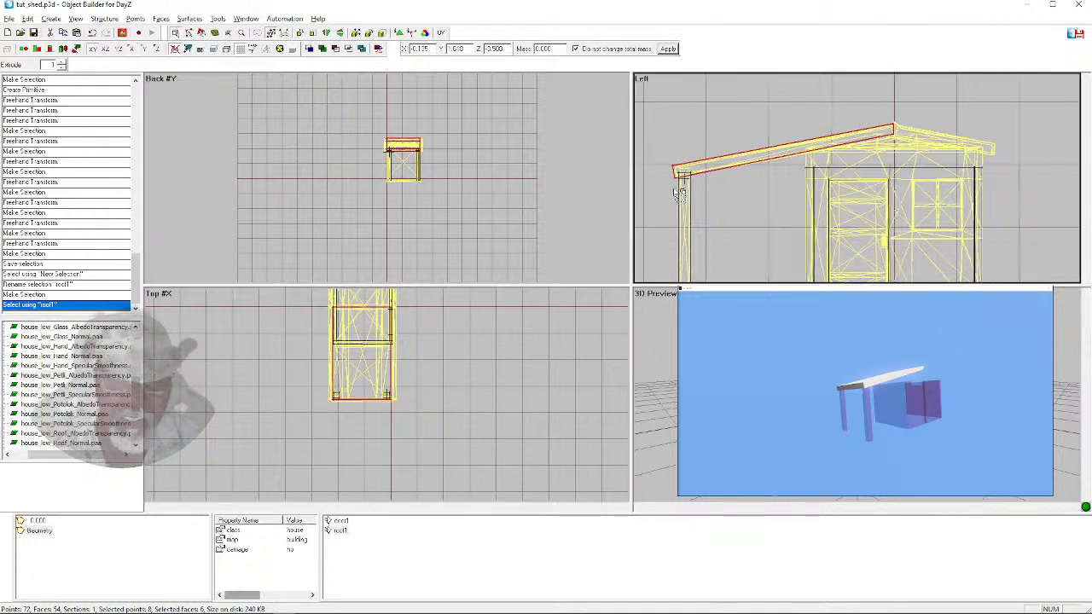
scroll(695, 179, "down", 4)
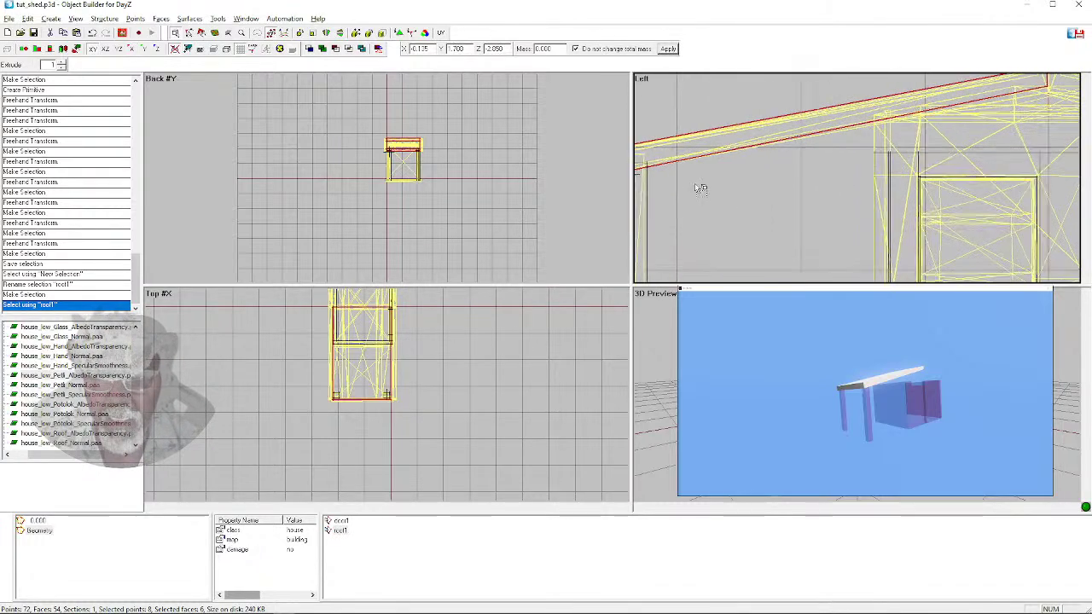
key("v")
left_click(658, 159)
left_click_drag(682, 151, 694, 168)
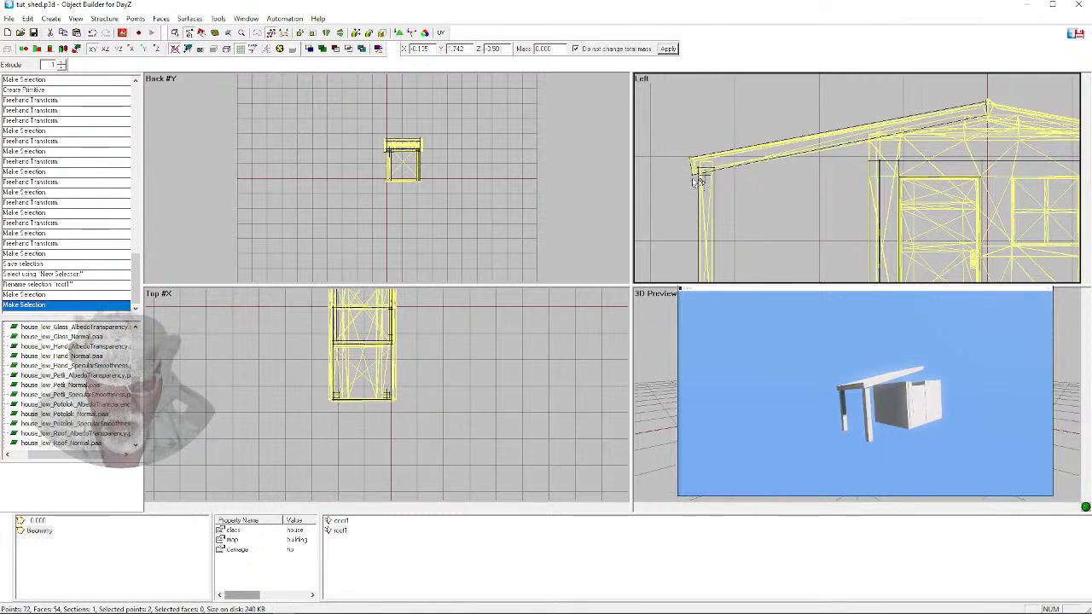
scroll(698, 180, "up", 4)
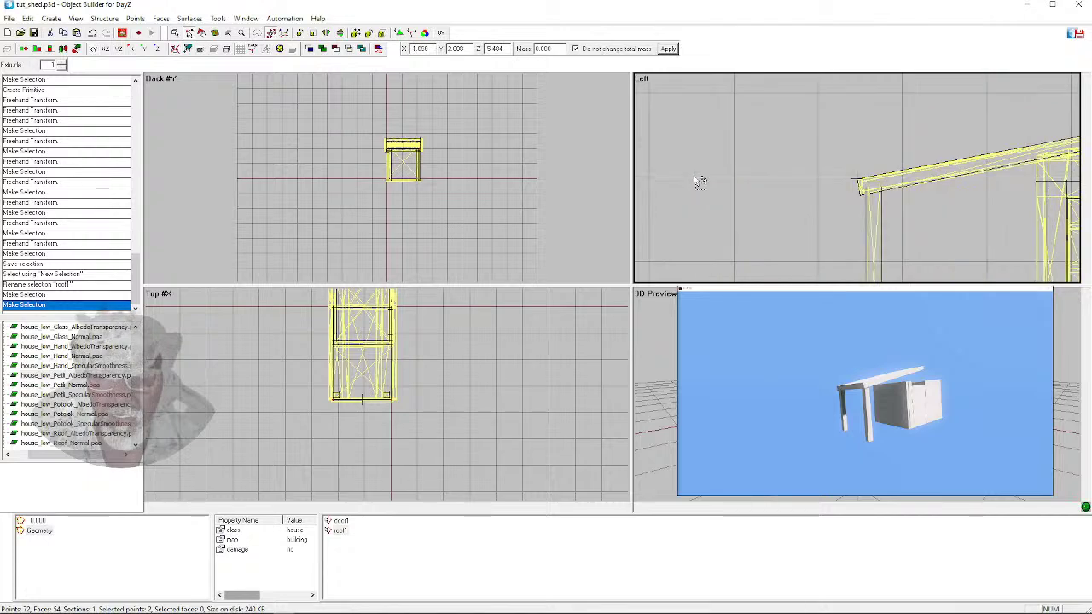
scroll(802, 194, "down", 4)
scroll(807, 194, "down", 5)
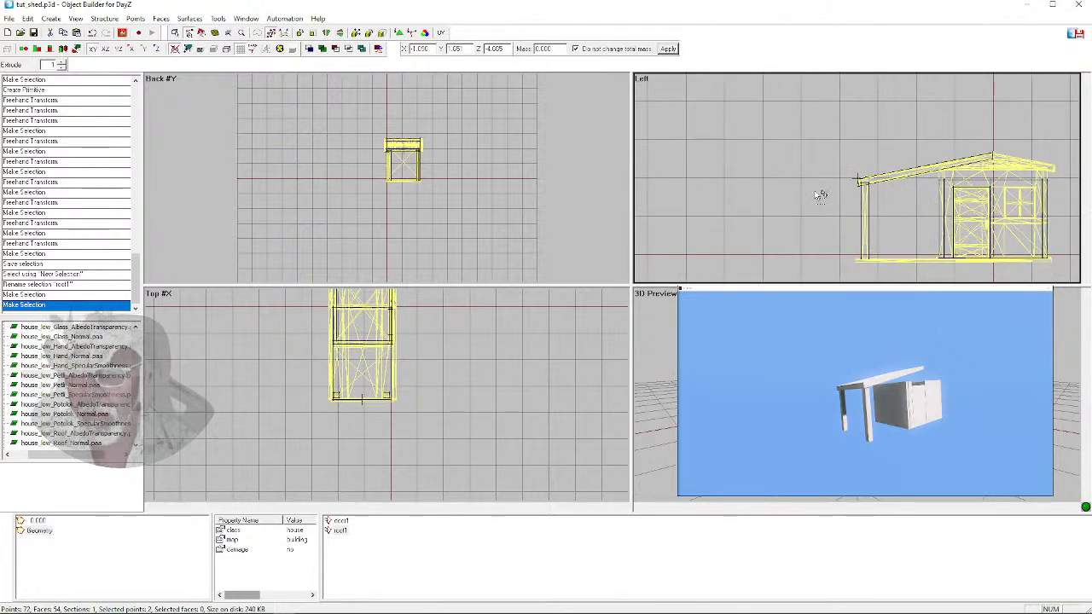
scroll(939, 175, "up", 3)
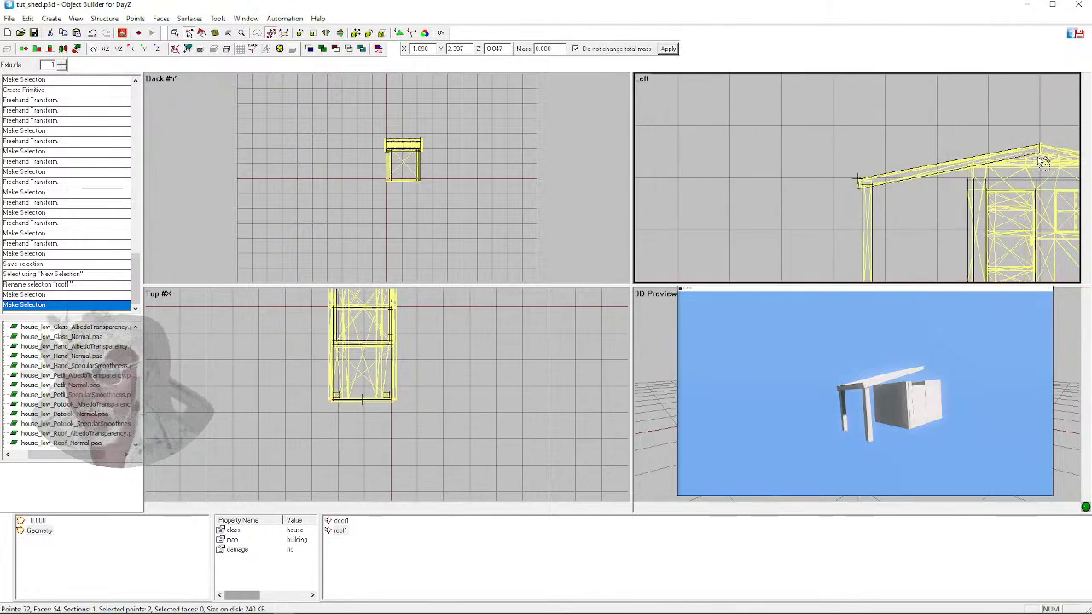
Duplicate the whole roof box and move the copy across to the other side of the roof ridge
middle_click_drag(980, 190, 854, 188)
left_click(872, 141)
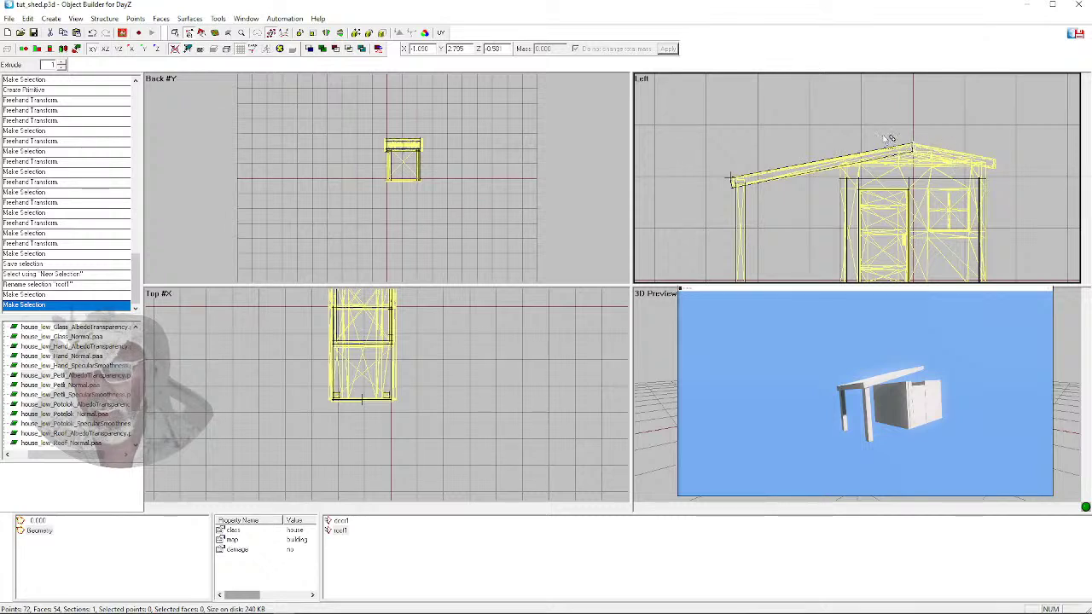
left_click_drag(895, 133, 933, 169)
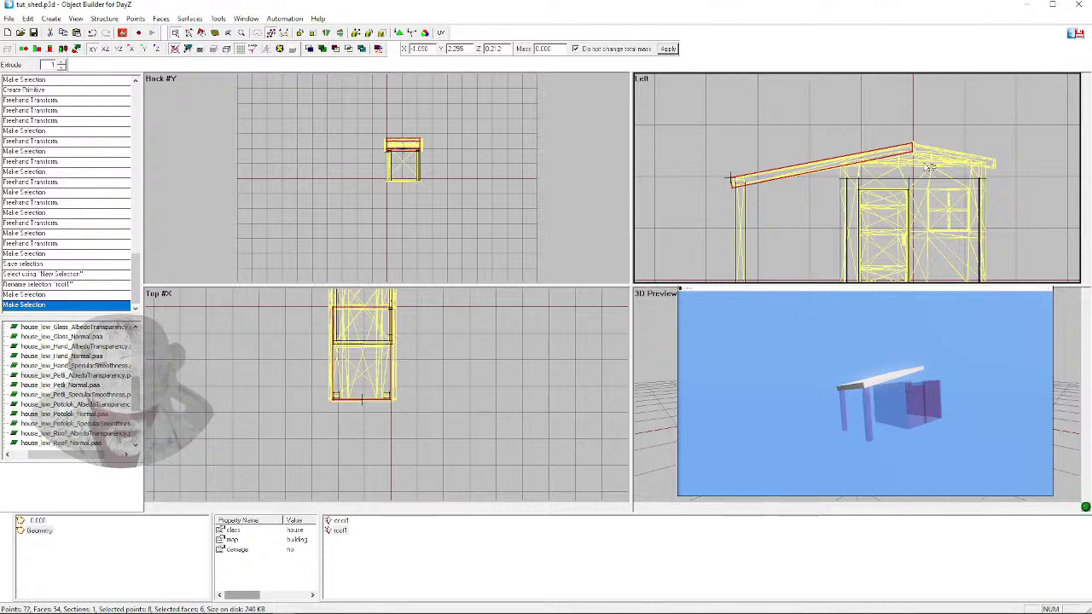
key("ctrl+v")
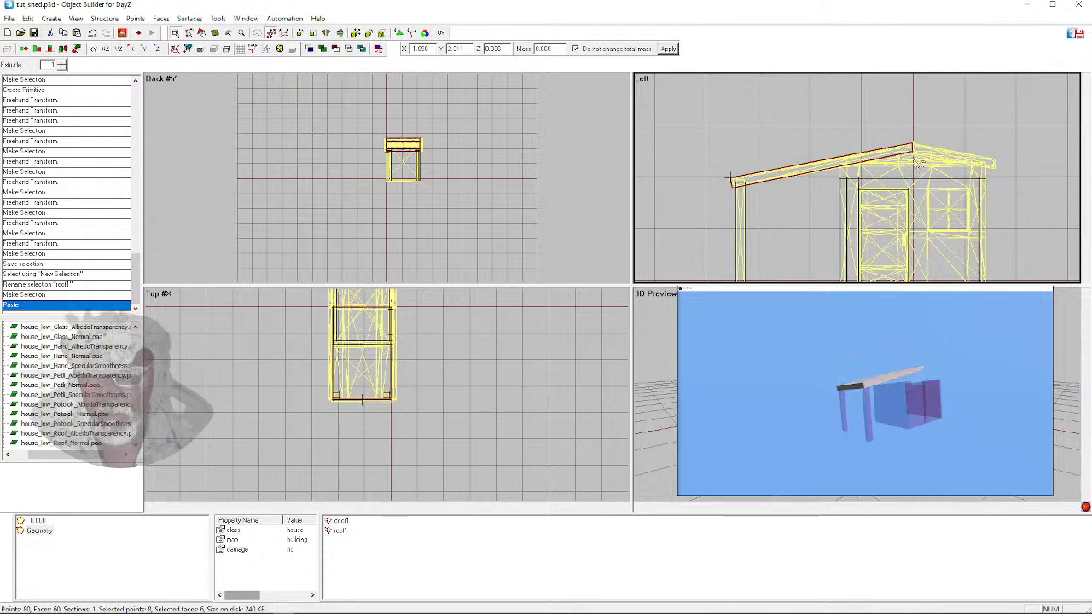
left_click_drag(877, 158, 1029, 175)
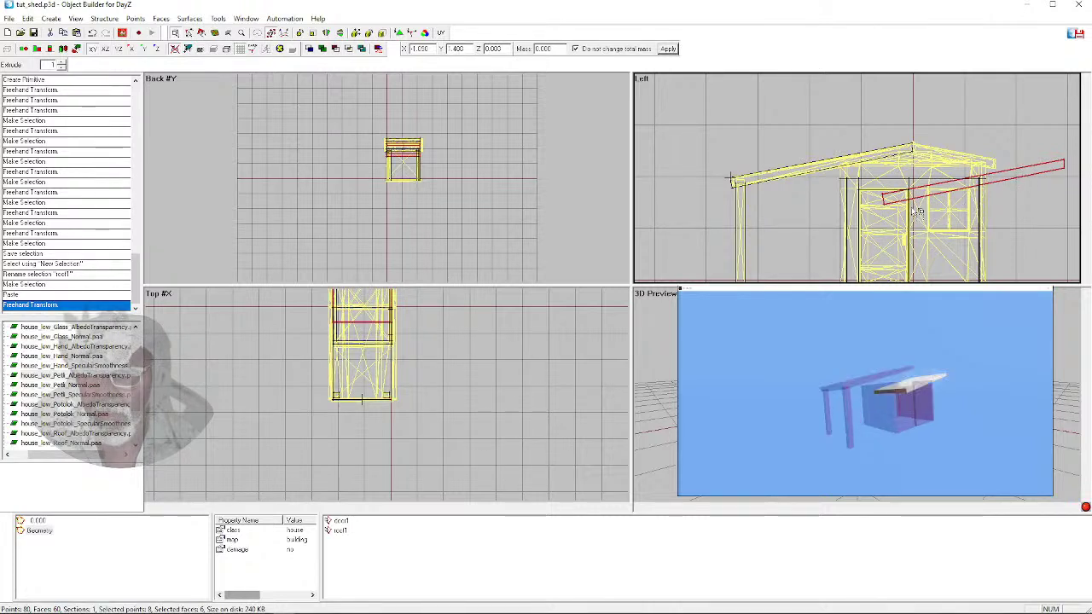
Fit the copied roof box's end vertices to the ridge and the shed's opposite eave, aligning its lower ridge vertices with the first box
key("v")
left_click_drag(877, 191, 917, 145)
mouse_move(1055, 149)
left_mouse_down()
mouse_move(1073, 177)
mouse_move(995, 161)
left_mouse_up()
scroll(947, 160, "up", 2)
scroll(948, 146, "up", 1)
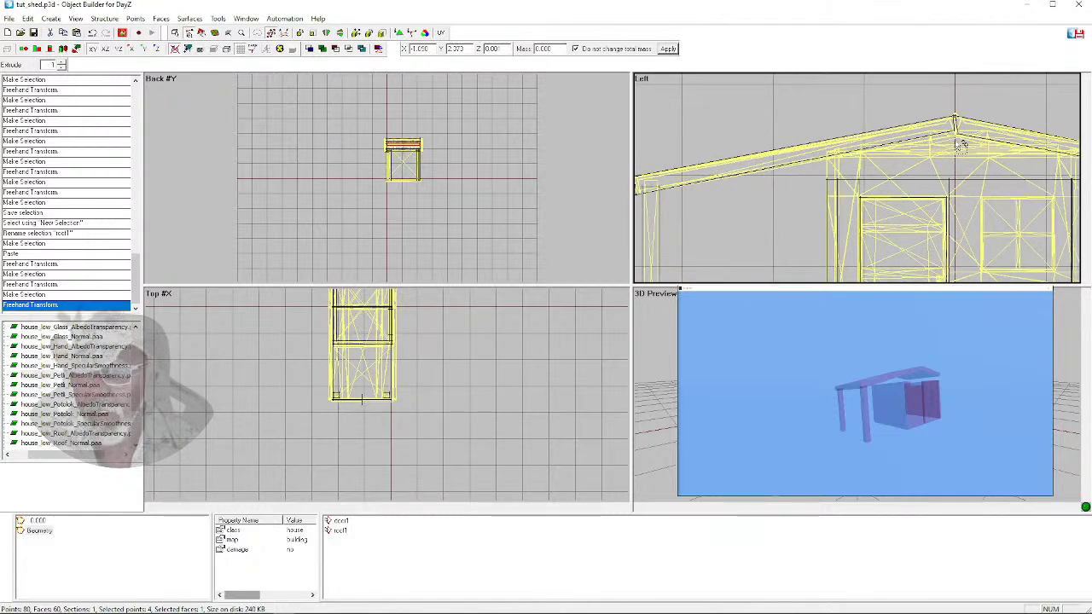
left_click(964, 139)
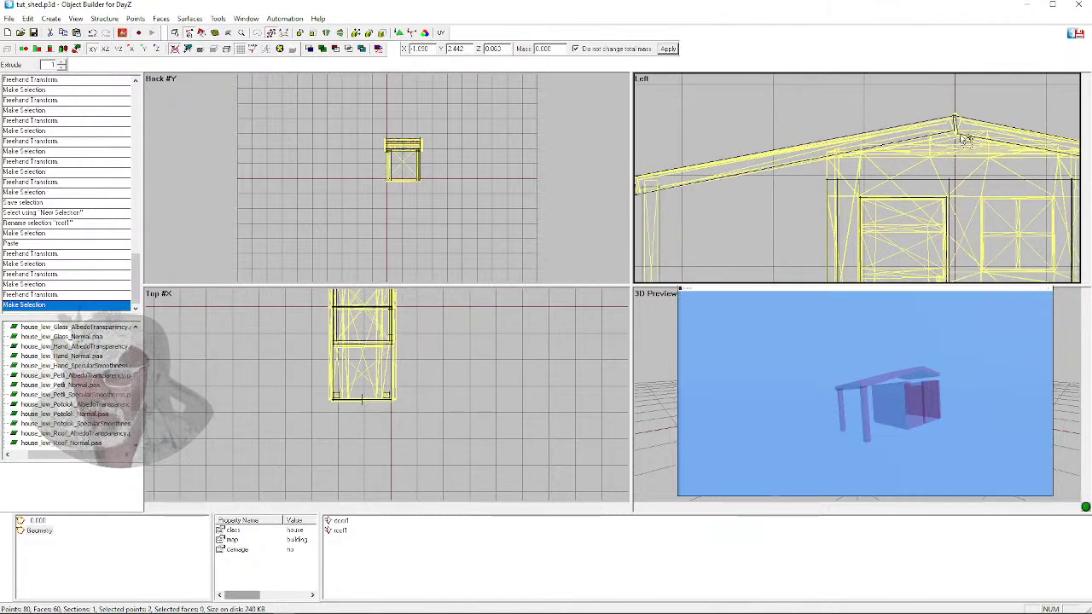
left_click_drag(964, 138, 957, 133)
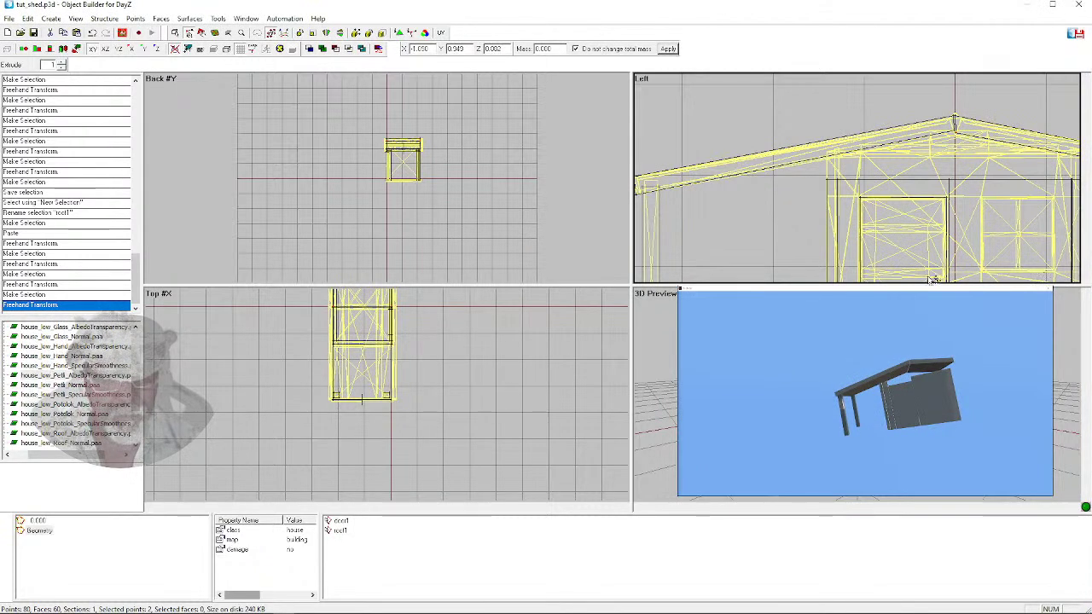
Create a 1 × 1 × 1 box centred on the pin and move it below the porch floor's outer edge
scroll(707, 245, "down", 4)
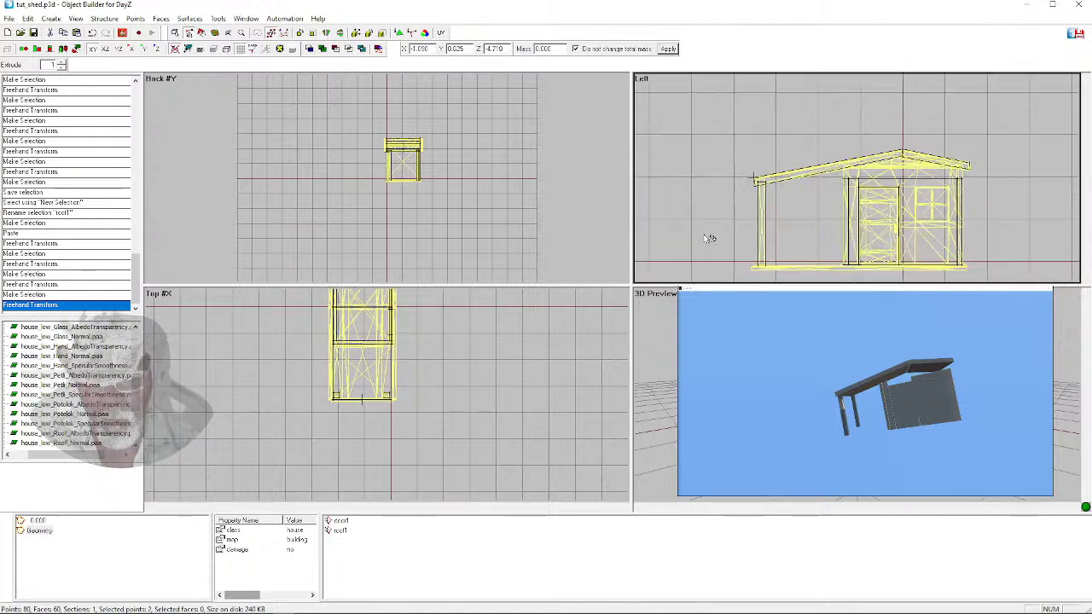
left_click(751, 270)
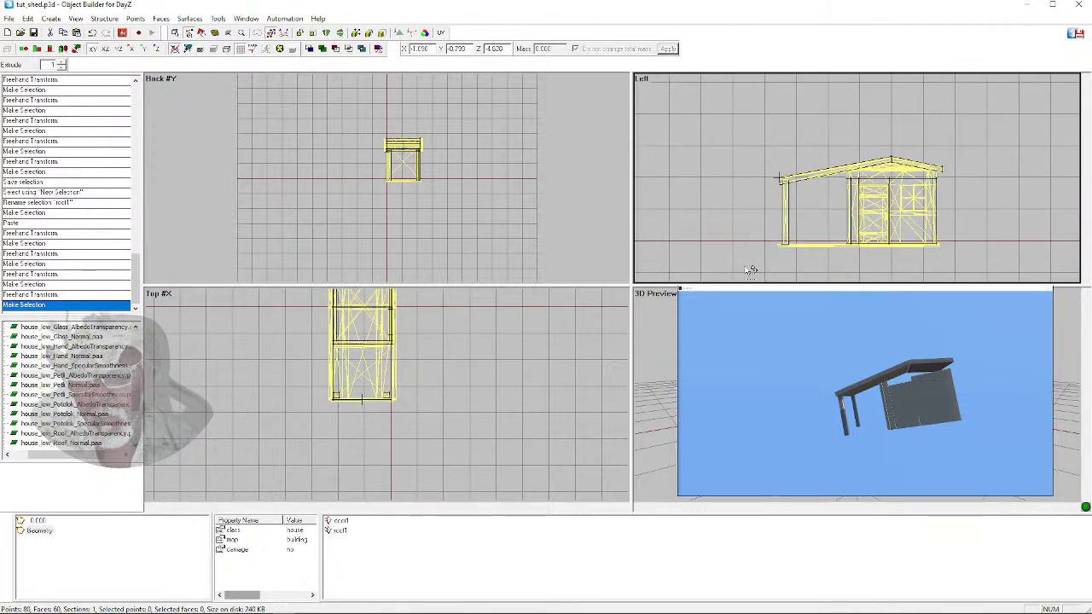
key("ctrl+b")
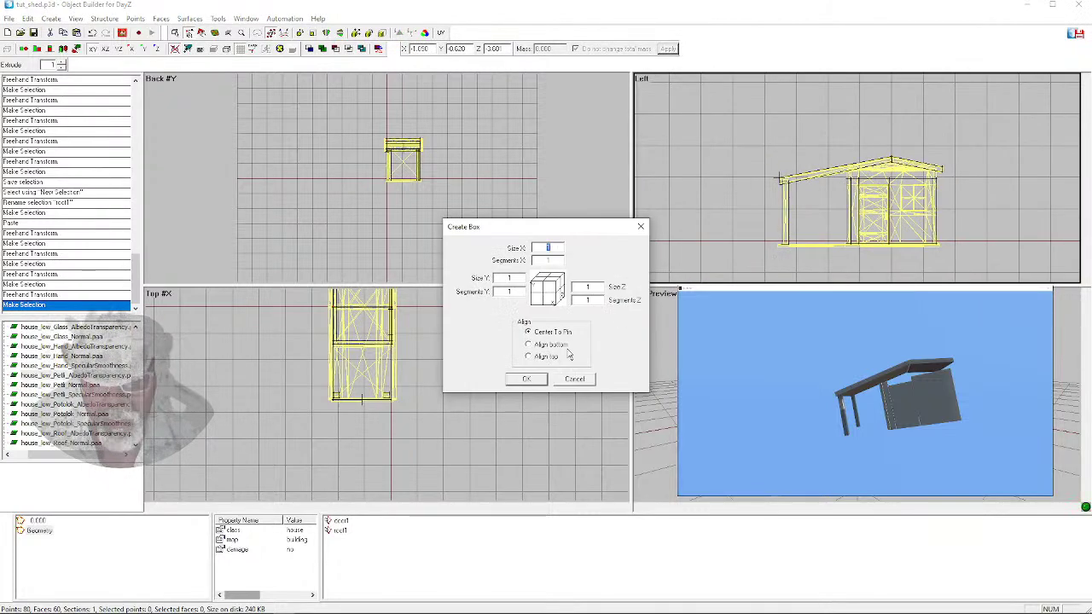
left_click(526, 379)
mouse_move(779, 184)
left_mouse_down()
mouse_move(775, 266)
mouse_move(789, 270)
left_mouse_up()
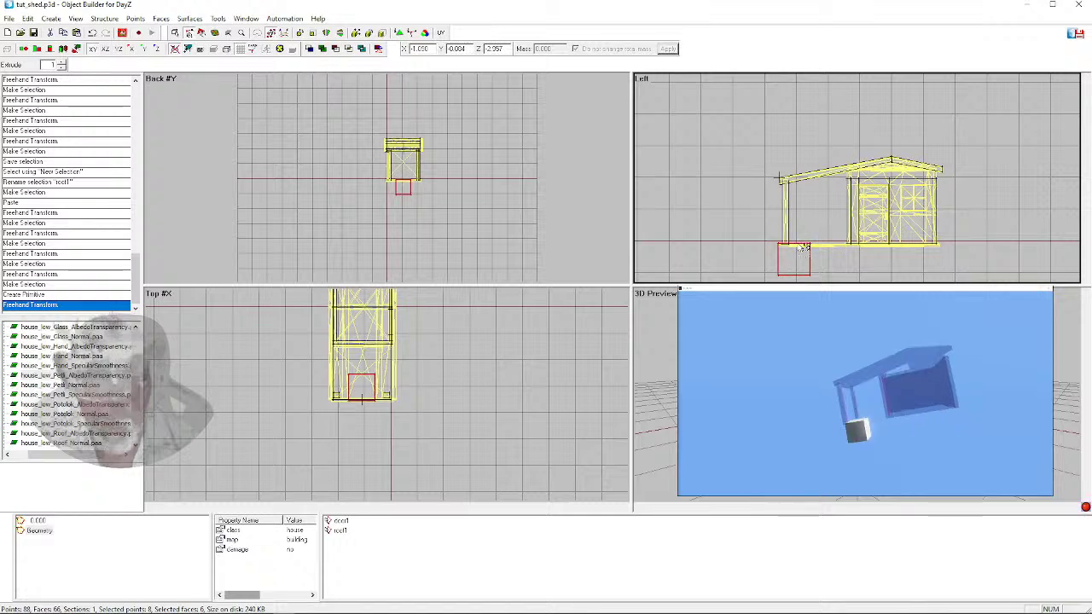
Select the floor box's inner end vertices in the Left view and stretch them to the far end of the shed's floor
scroll(804, 248, "up", 3)
scroll(804, 251, "down", 4)
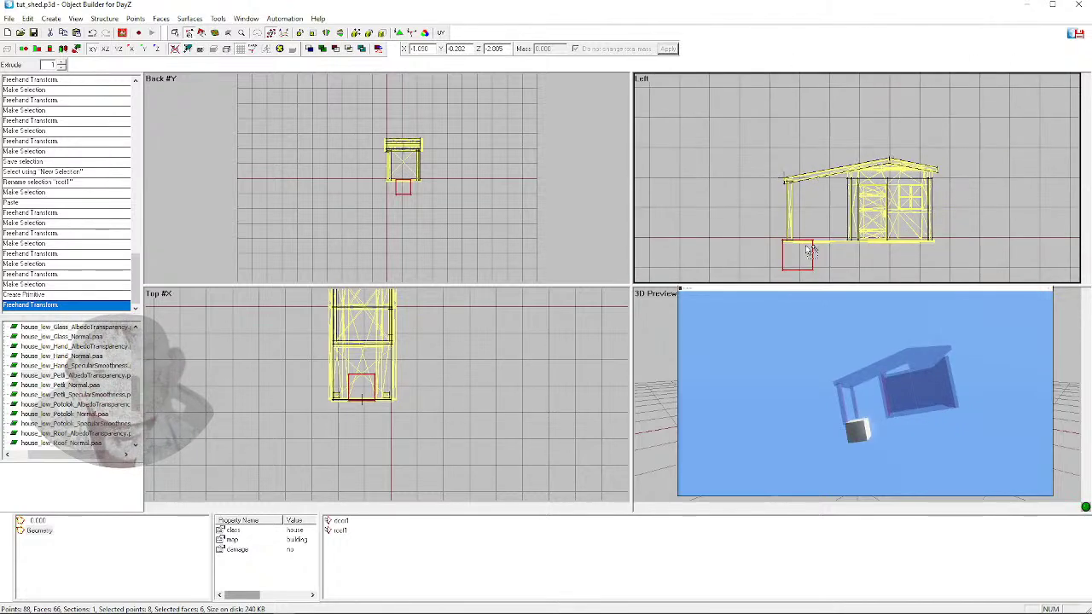
left_click_drag(811, 233, 827, 285)
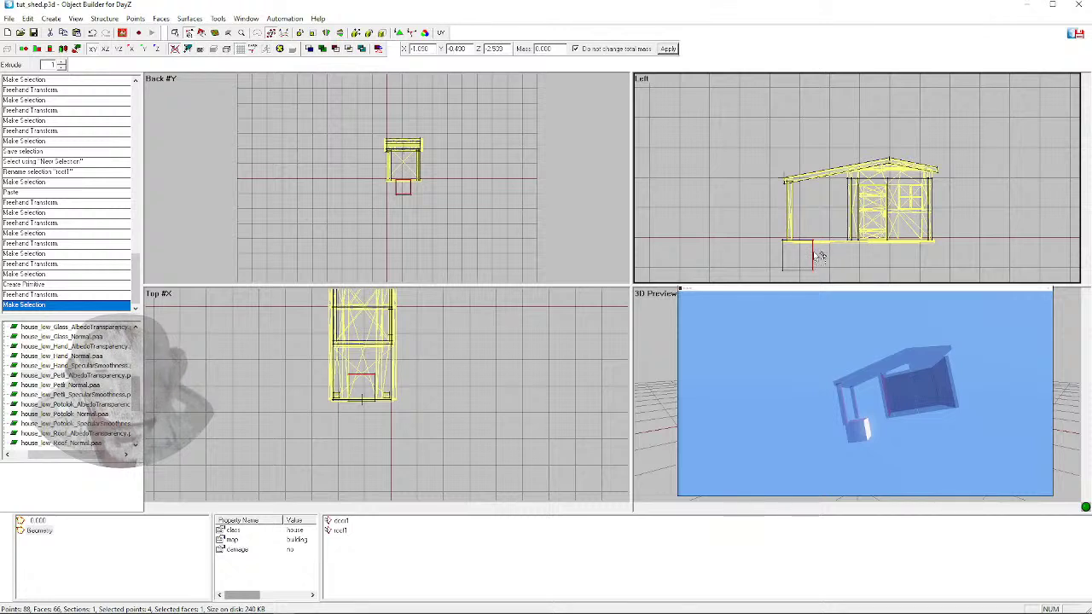
left_click_drag(815, 252, 941, 258)
Raise the floor box's bottom vertices to the underside of the shed's floor, then clear the selection
left_click_drag(772, 261, 959, 283)
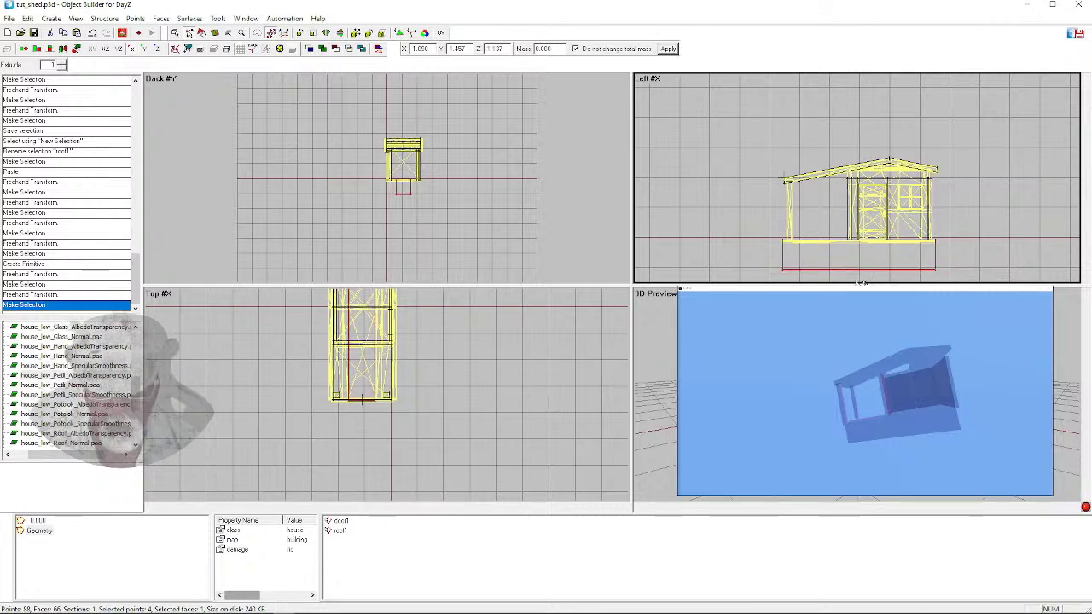
left_click_drag(860, 273, 852, 242)
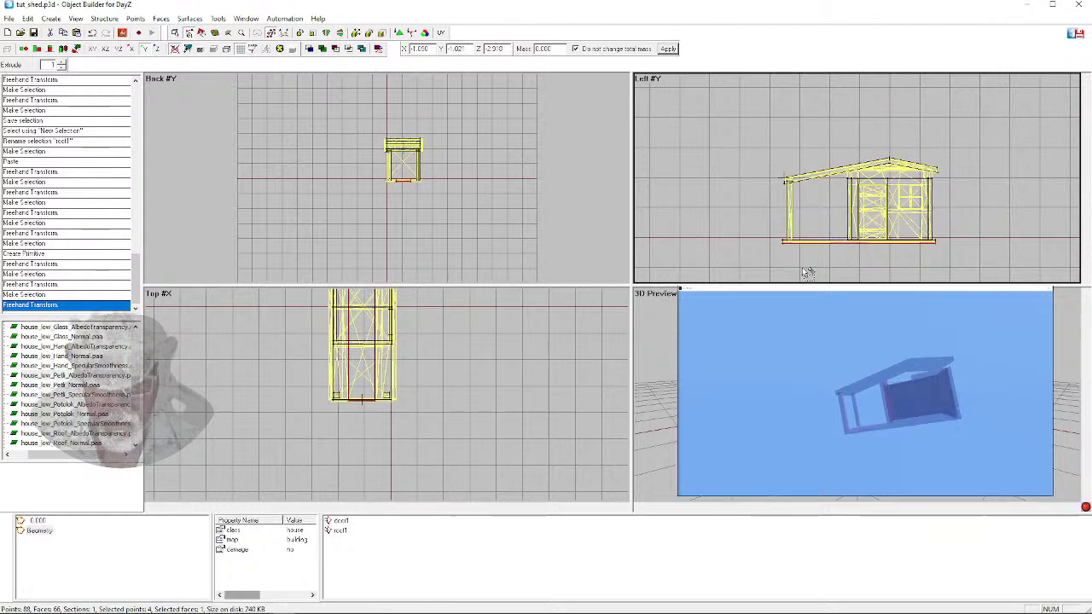
scroll(807, 273, "up", 1)
scroll(811, 215, "up", 4)
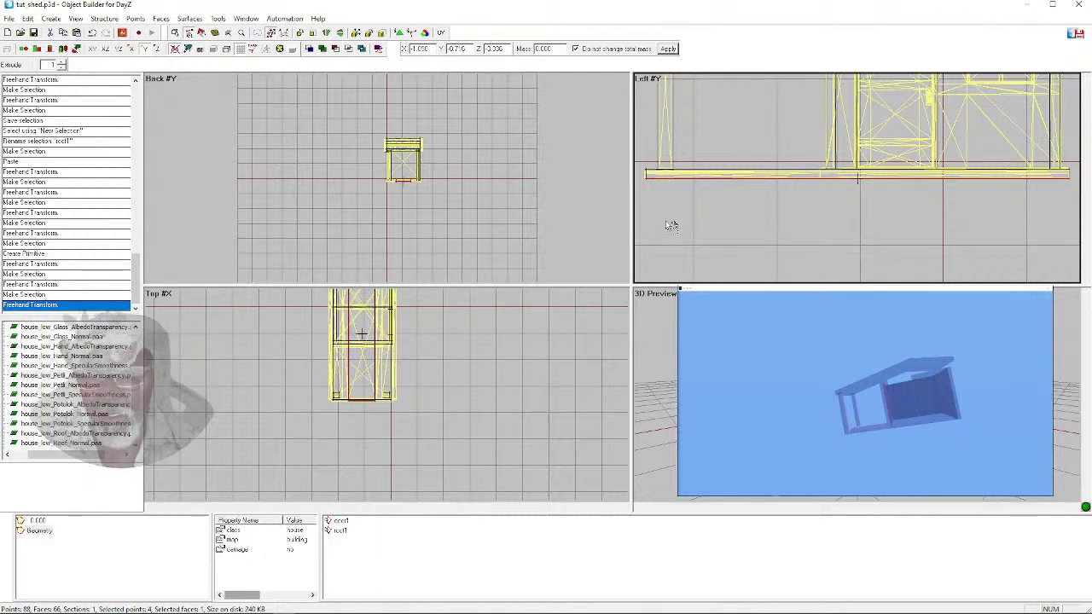
scroll(671, 223, "down", 3)
scroll(671, 224, "down", 2)
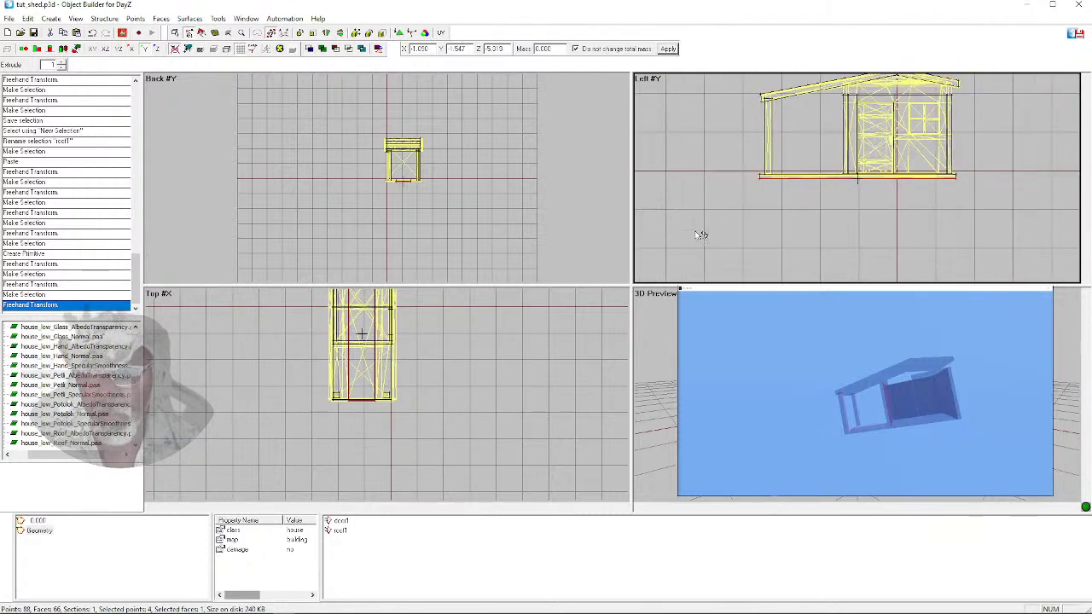
left_click(800, 249)
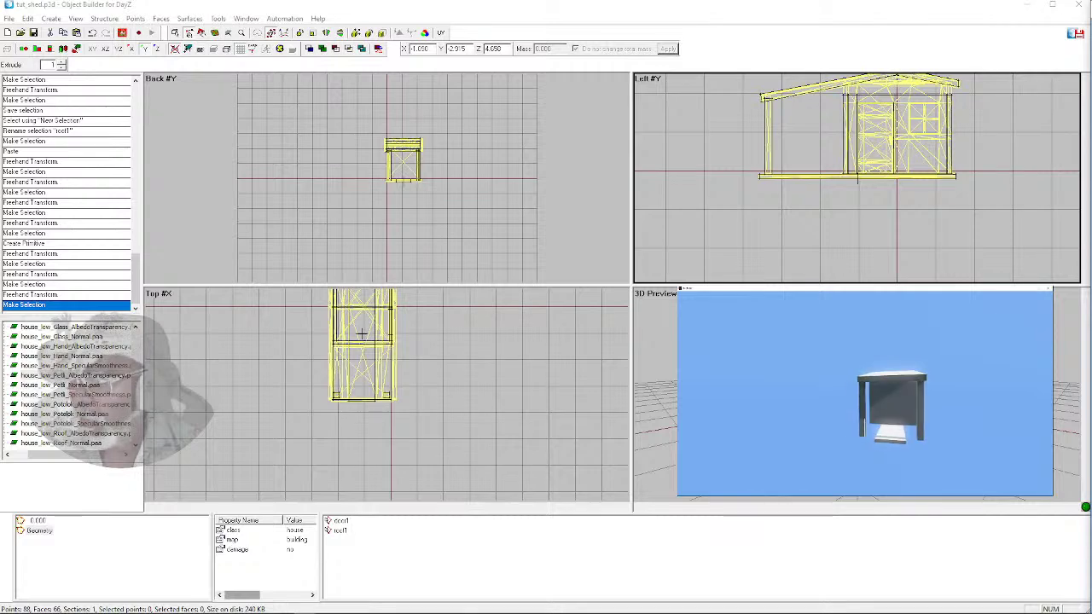
Select the whole floor box in the Top view and move it sideways clear of the shed
scroll(386, 396, "up", 1)
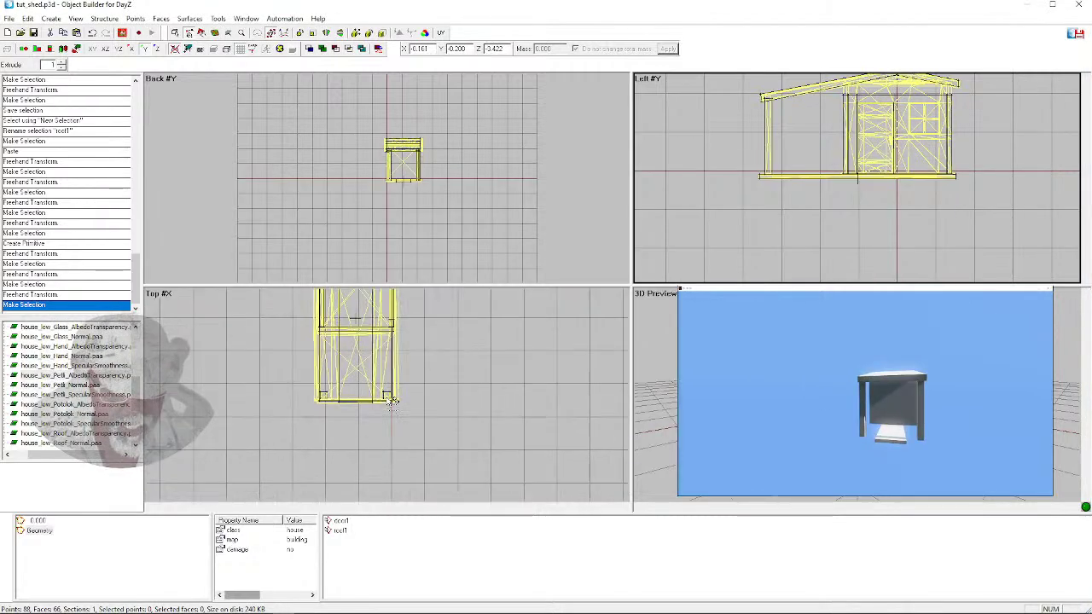
left_click(367, 427)
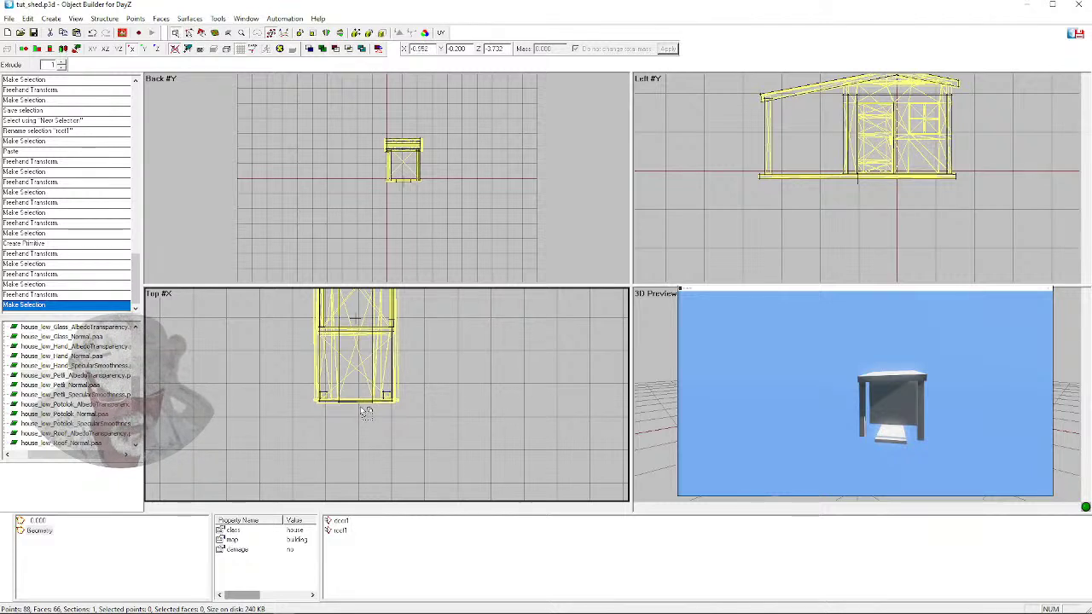
left_click(373, 406)
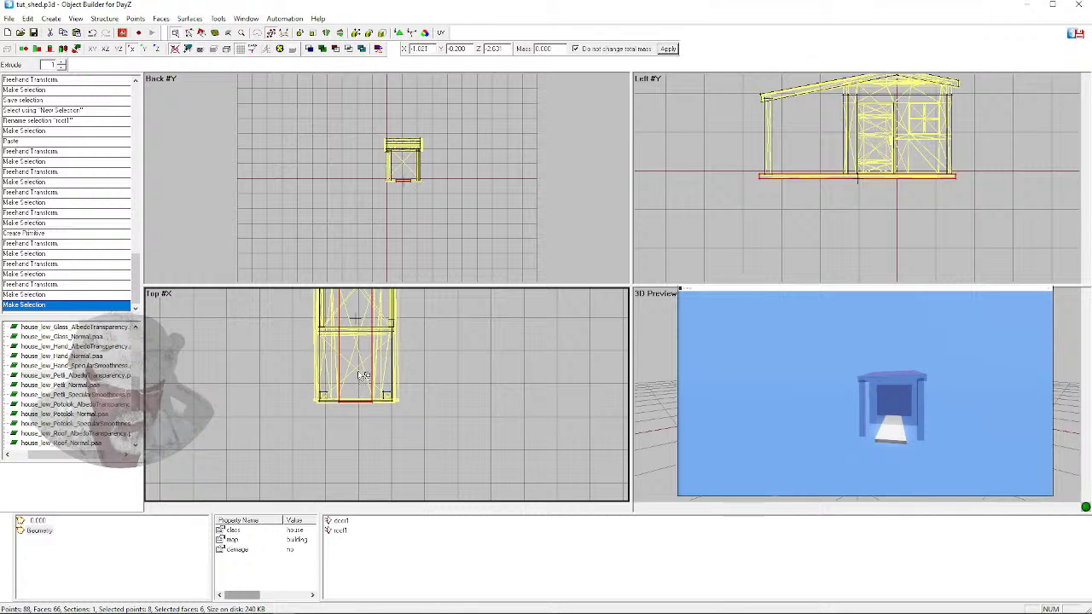
mouse_move(364, 377)
left_mouse_down()
mouse_move(333, 371)
mouse_move(427, 376)
left_mouse_up()
scroll(435, 367, "down", 3)
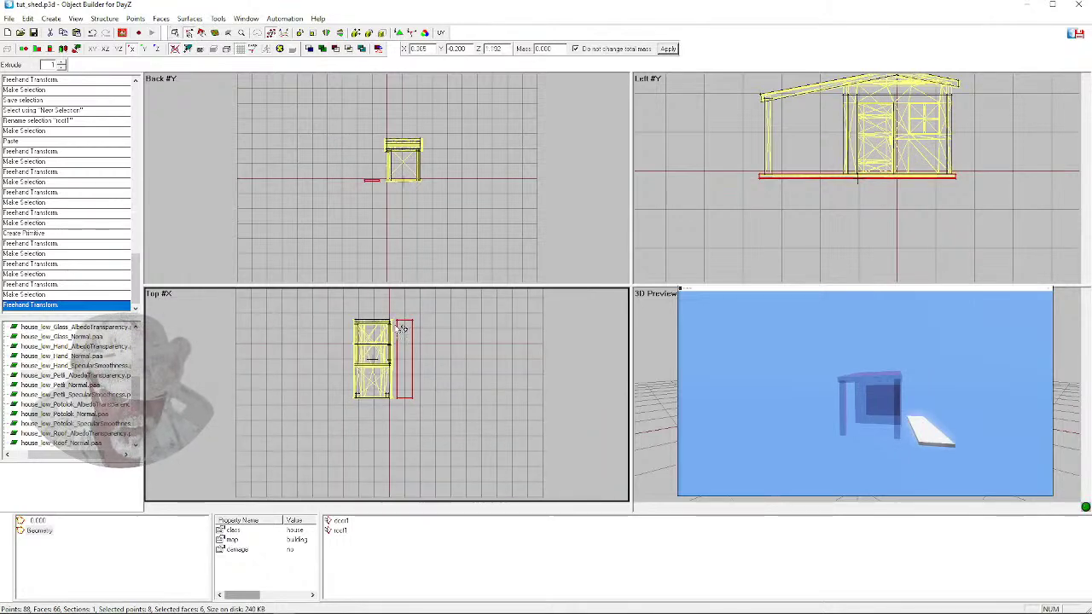
Fit the floor box's two long sides to opposite edges of the shed's floor in the Top view
left_click_drag(394, 315, 406, 411)
left_click_drag(405, 369, 355, 365)
mouse_move(412, 339)
left_mouse_down()
mouse_move(426, 419)
mouse_move(414, 365)
mouse_move(392, 359)
left_mouse_up()
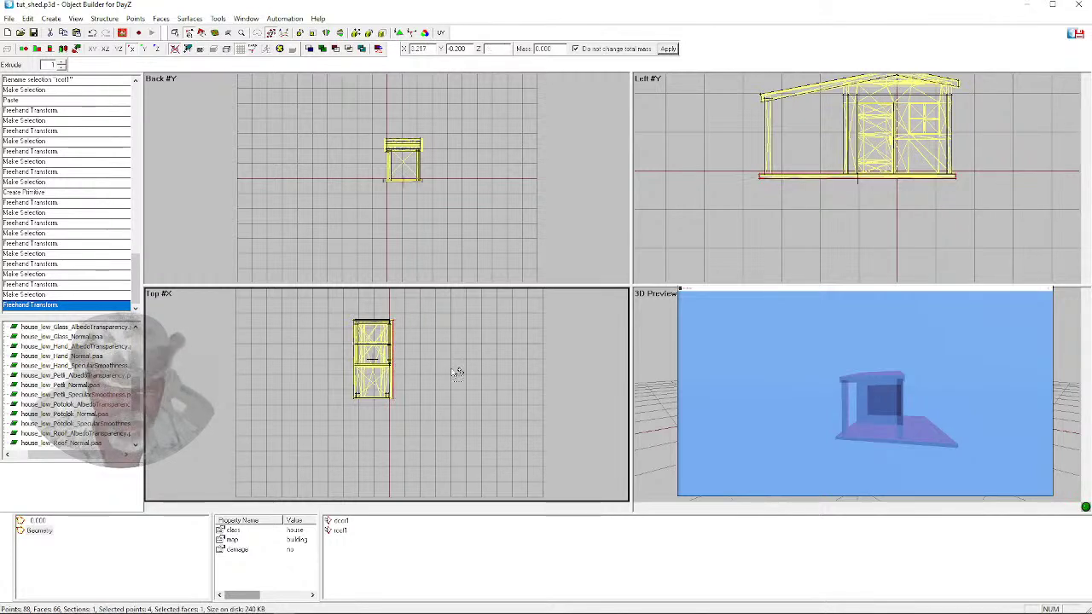
Clear the selection, check the finished collision boxes in the 3D preview and save the shed model
left_click(666, 427)
left_click_drag(891, 408, 930, 395)
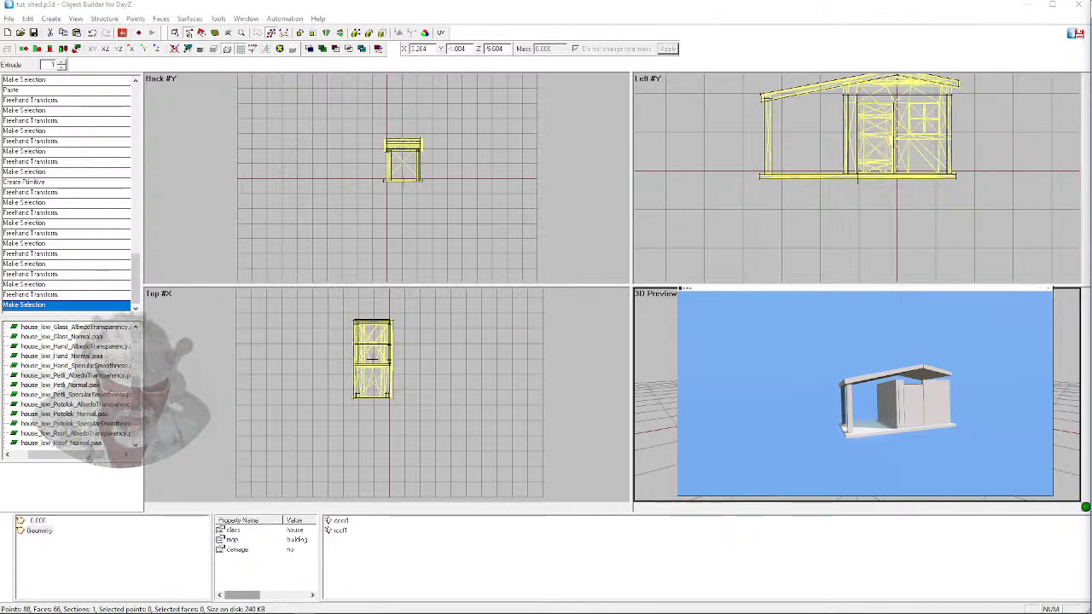
key("alt+Tab")
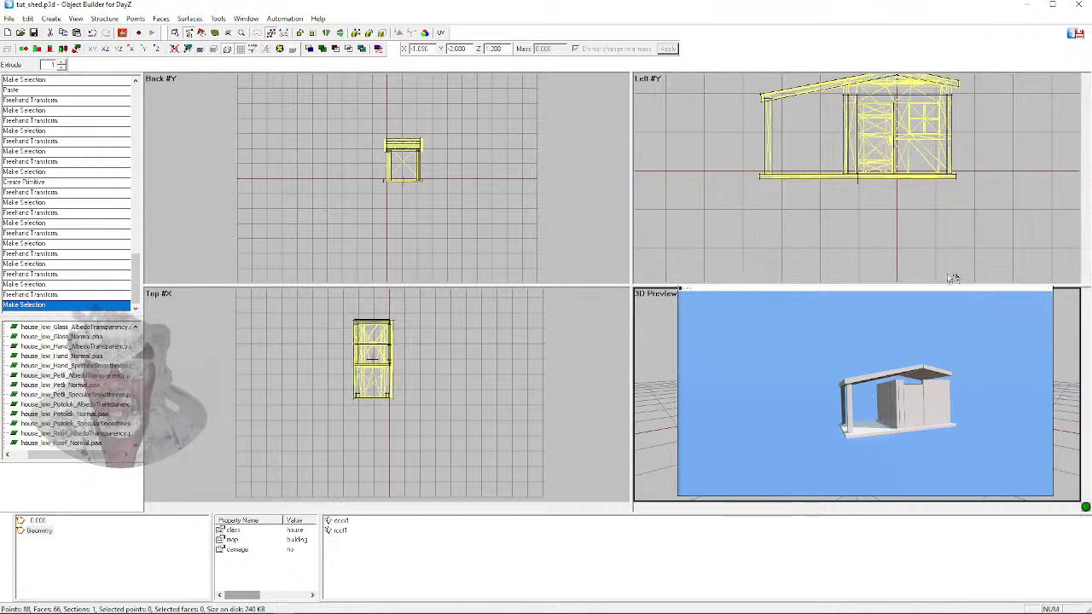
left_click(35, 33)
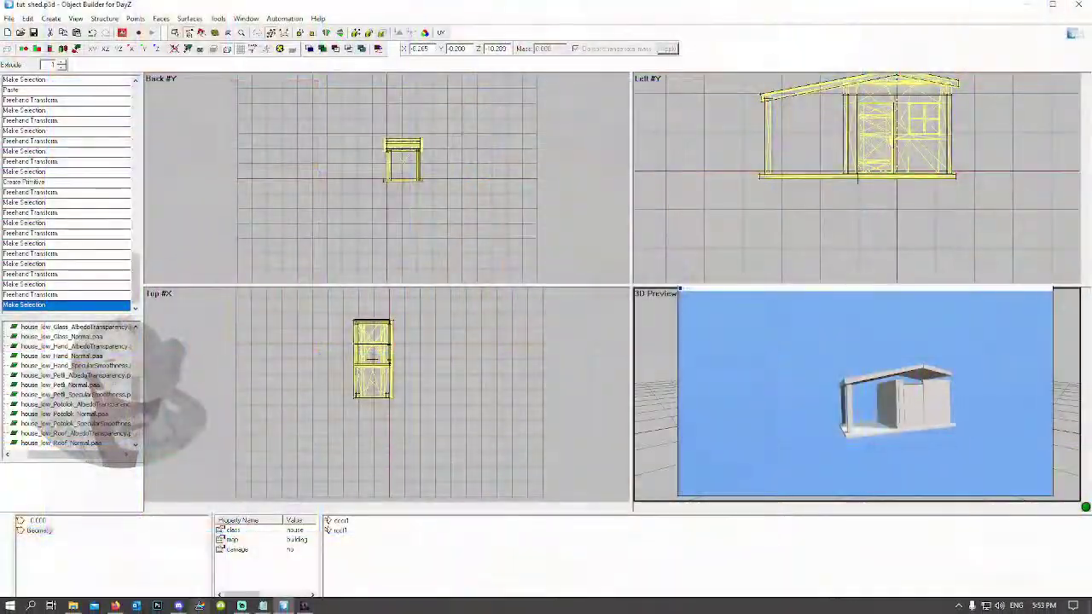
left_click(241, 606)
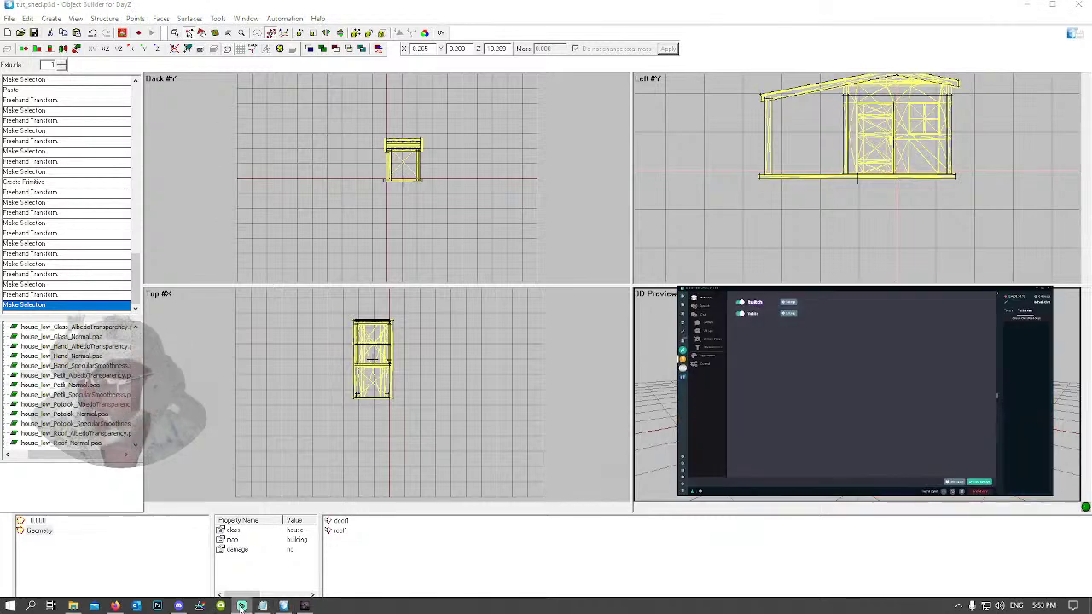
left_click(242, 606)
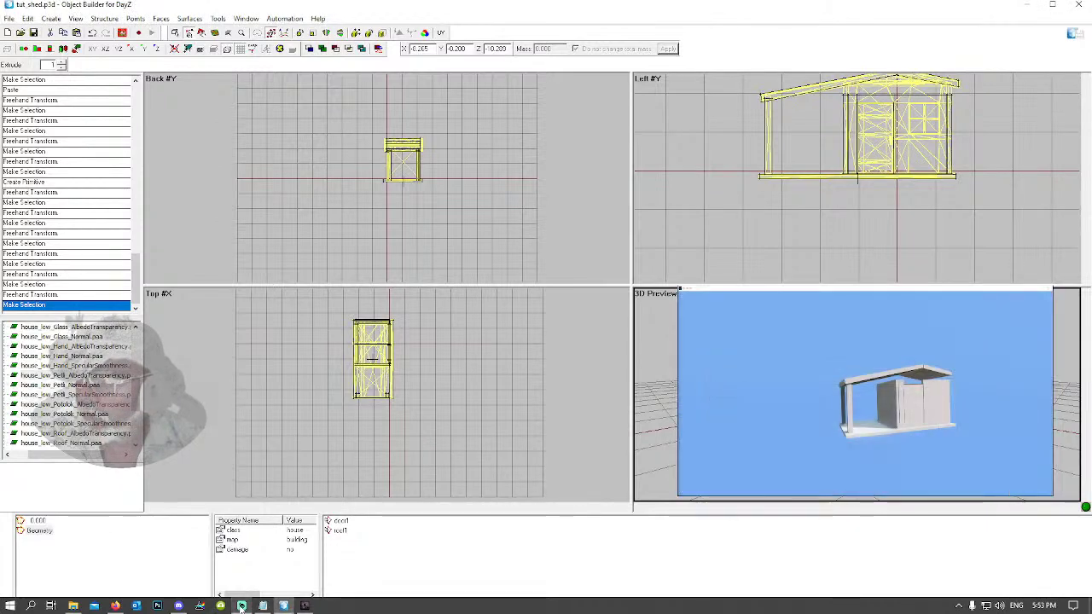
left_click(241, 605)
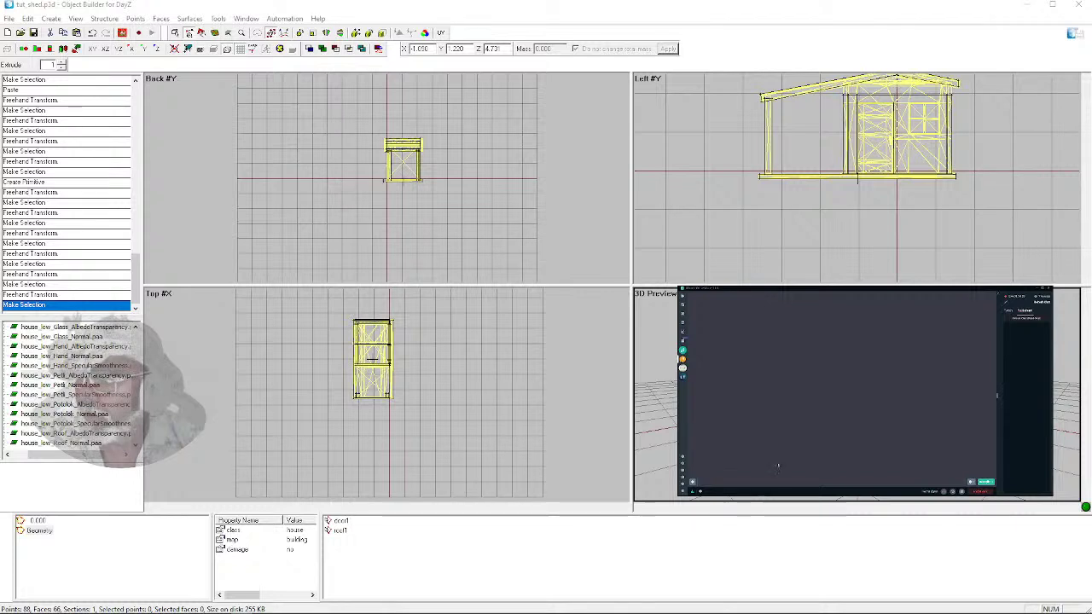
left_click(693, 482)
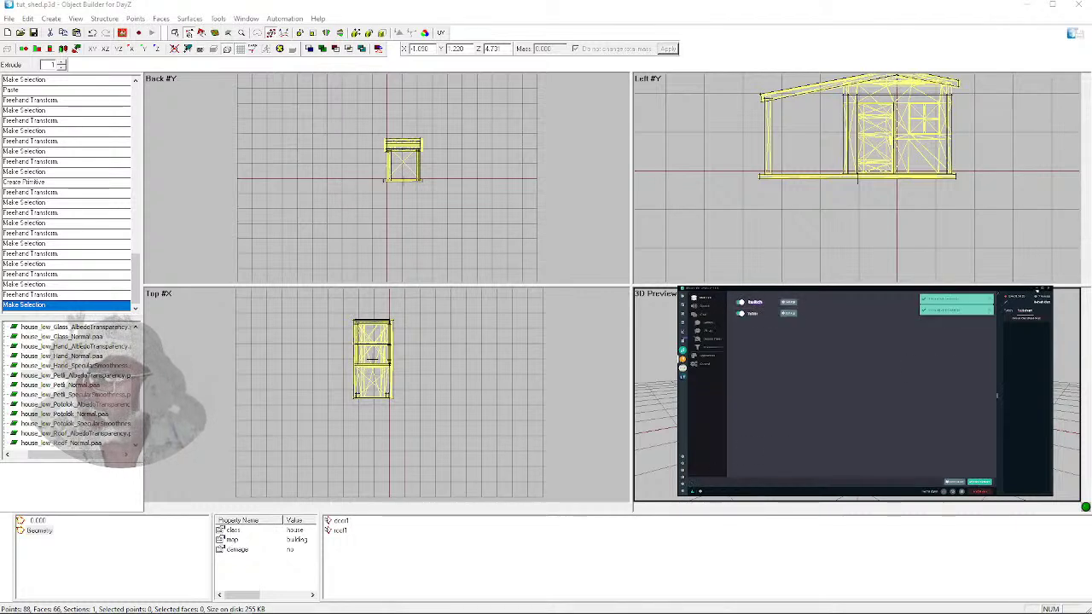
left_click(1038, 289)
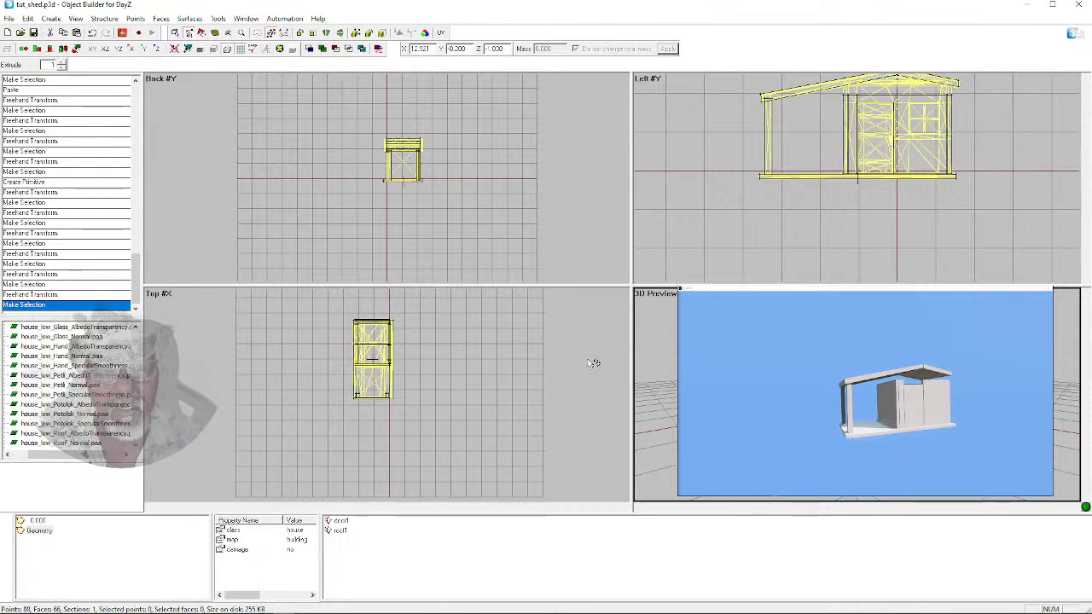
Select every point of the Geometry LOD in the Back view, set the mass to 3000 and clear the selection
left_click(527, 103)
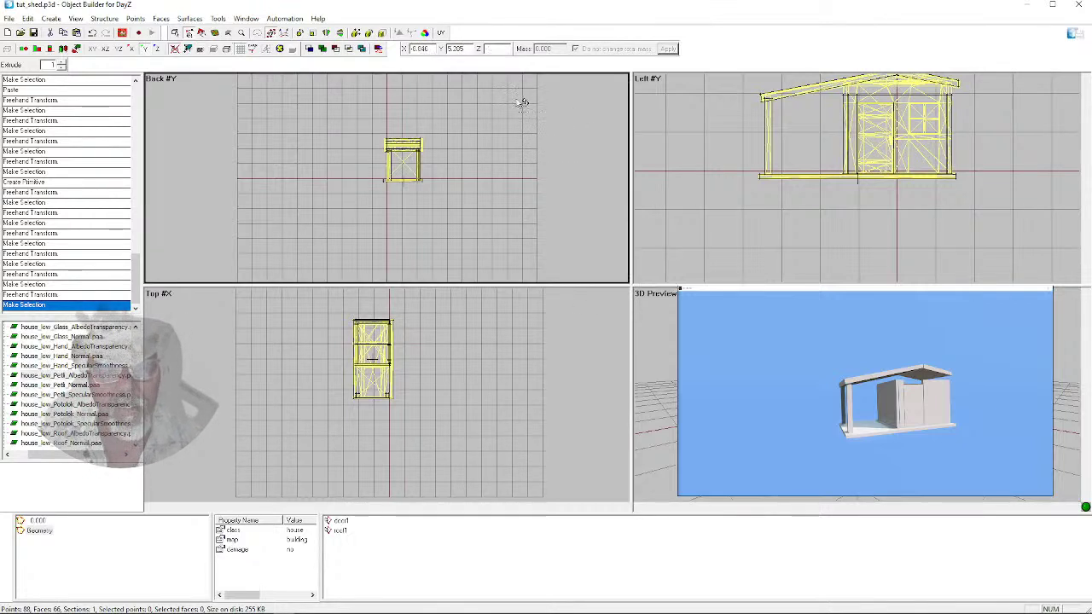
left_click(245, 18)
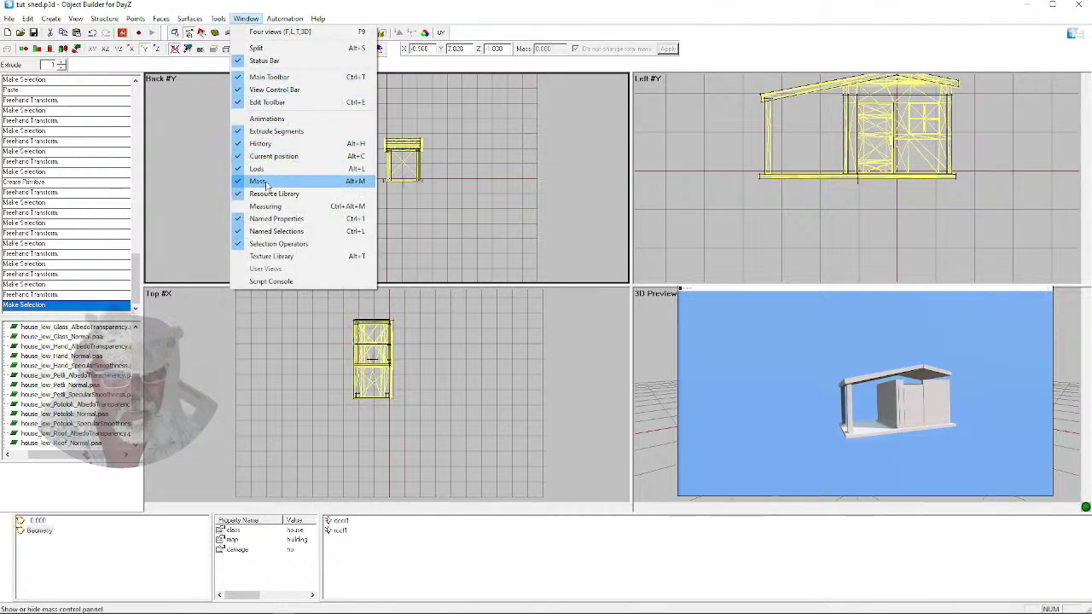
left_click(585, 182)
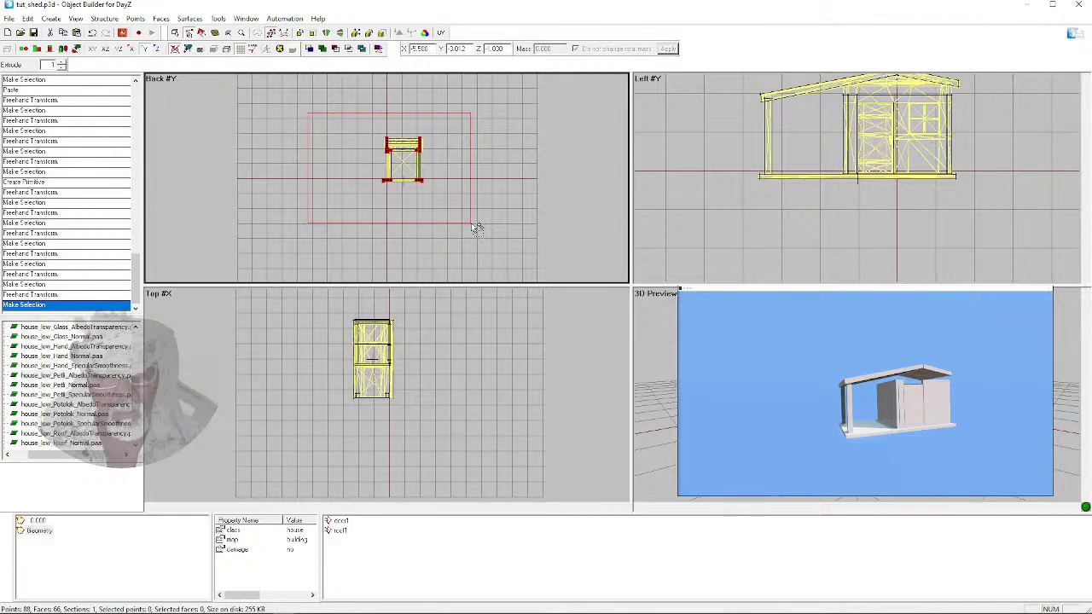
left_click_drag(476, 228, 478, 227)
double_click(556, 49)
type("1000")
left_click(668, 49)
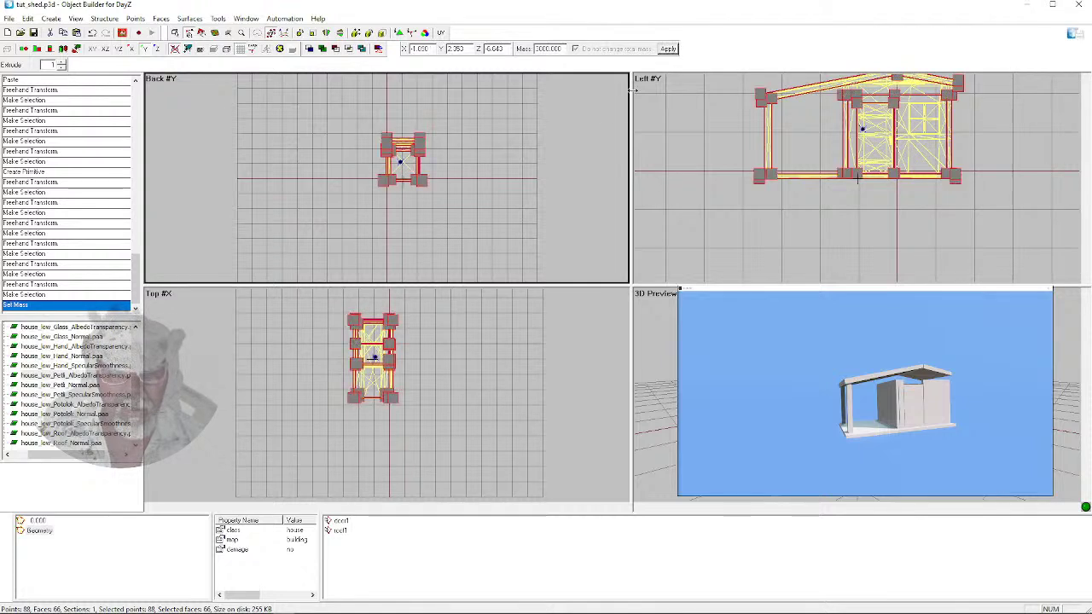
left_click(523, 198)
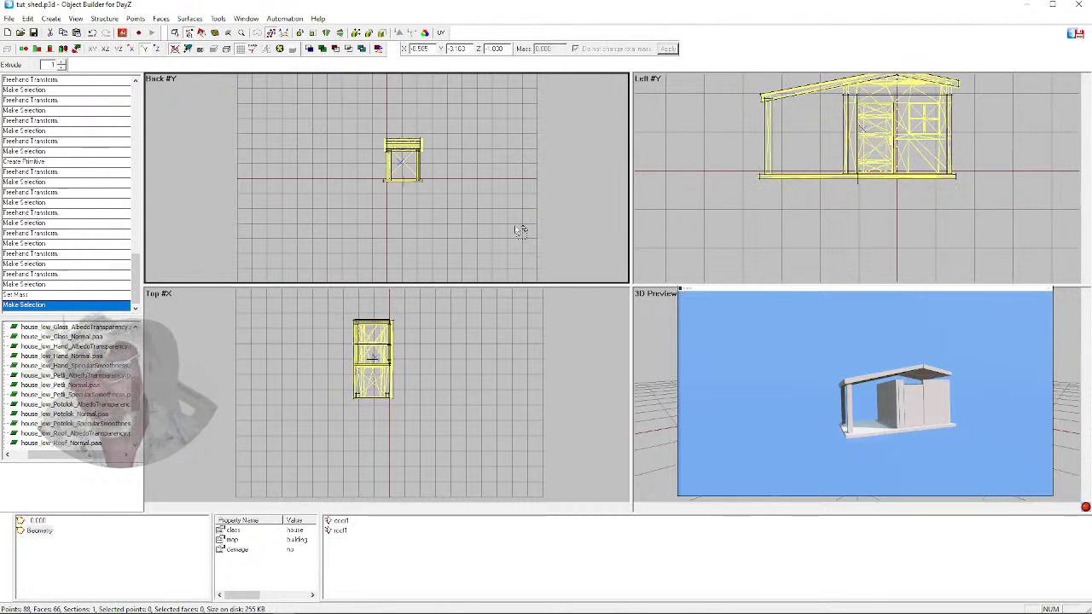
Select the floor box and the roof boxes in the Back view to check the mass assigned to each
scroll(380, 195, "up", 5)
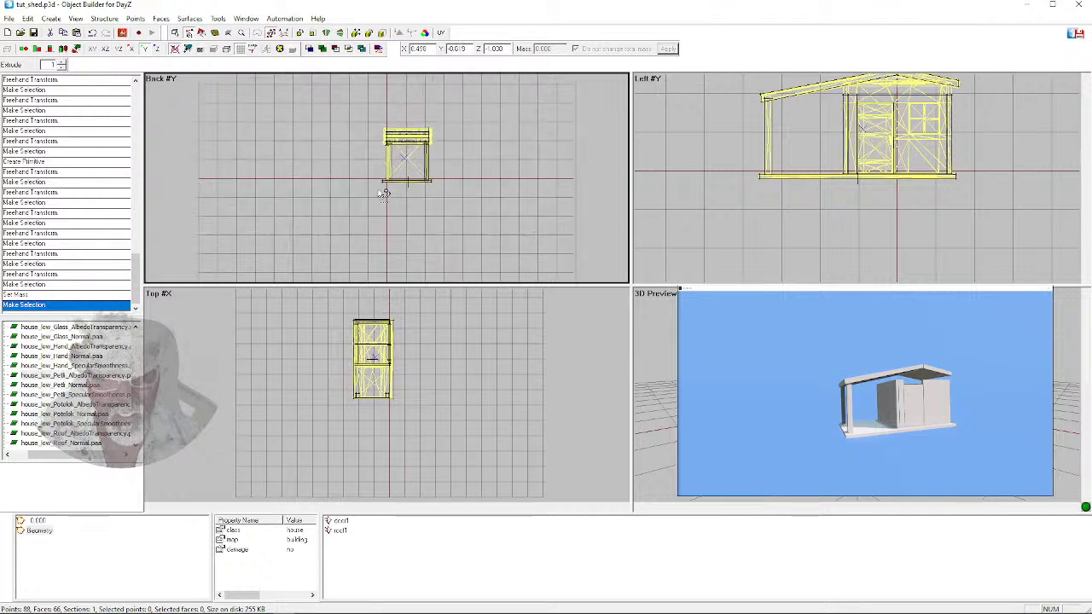
left_click(455, 183)
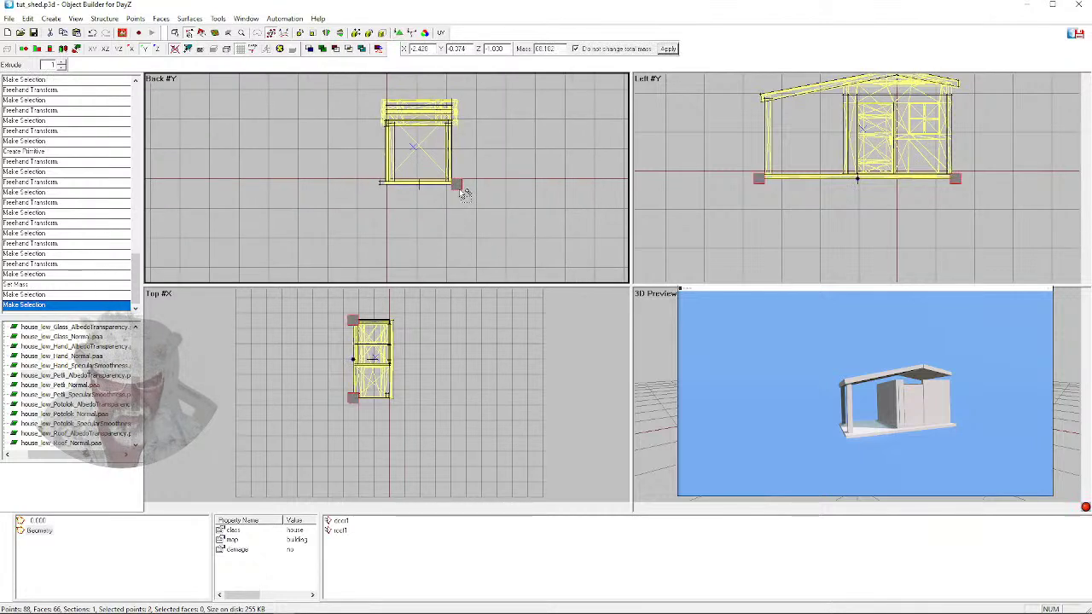
left_click(403, 207)
left_click_drag(374, 177, 388, 198)
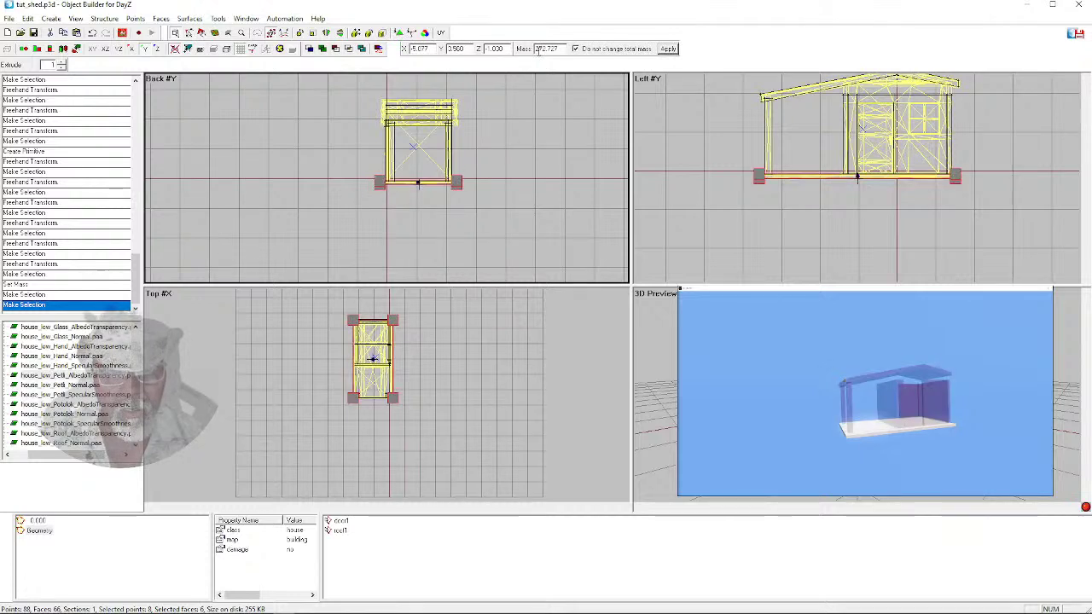
left_click_drag(448, 96, 459, 103)
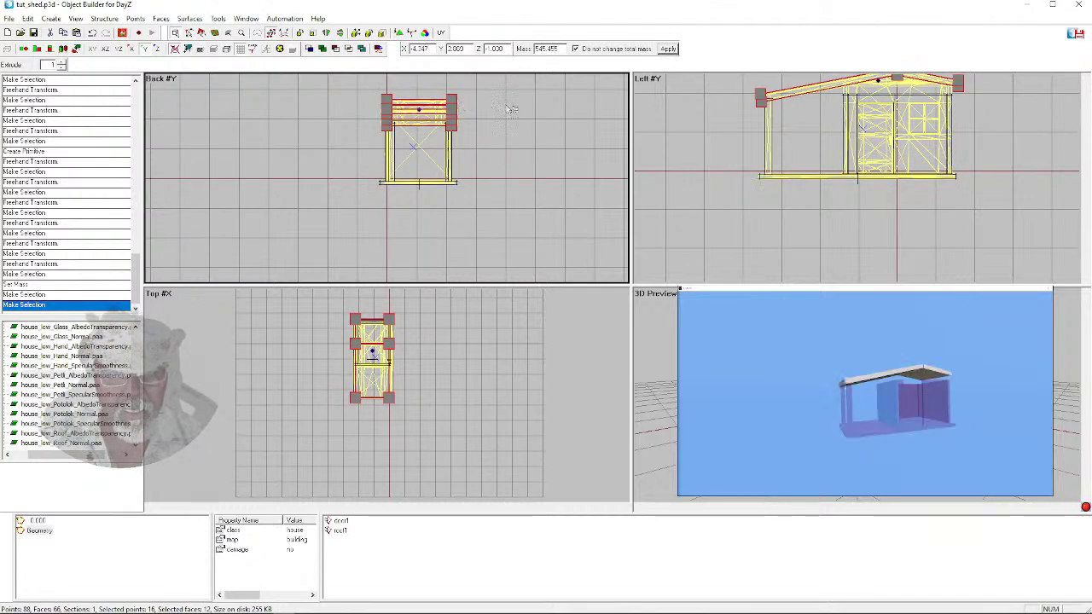
Check the mass on the porch posts, wall boxes and door box by selecting them, then clear the selection
scroll(390, 158, "up", 1)
scroll(390, 175, "up", 1)
left_click_drag(395, 178, 408, 189)
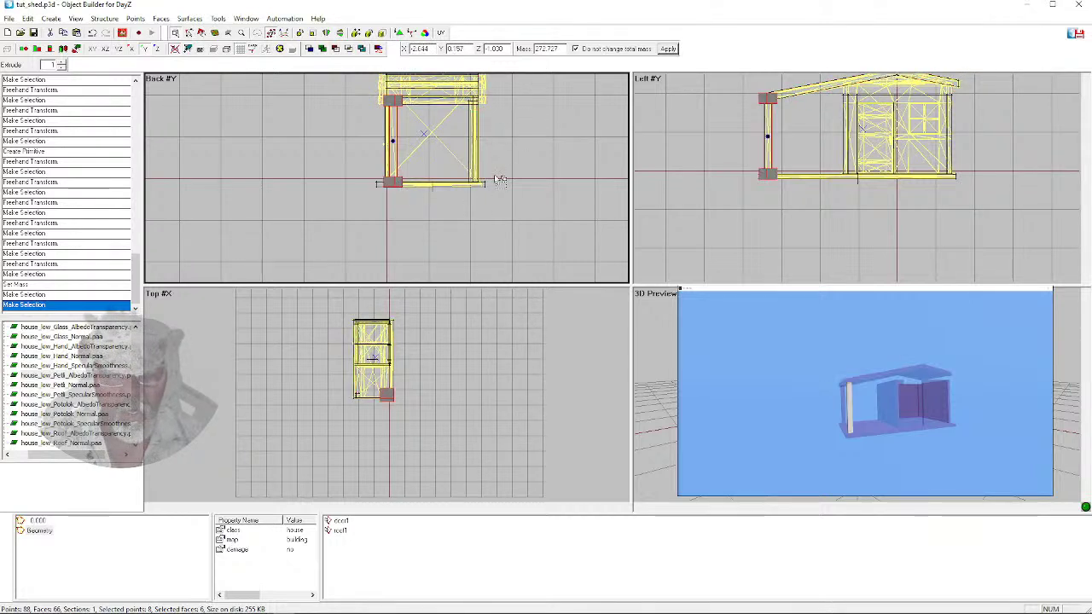
left_click_drag(472, 178, 479, 185)
scroll(452, 150, "down", 2)
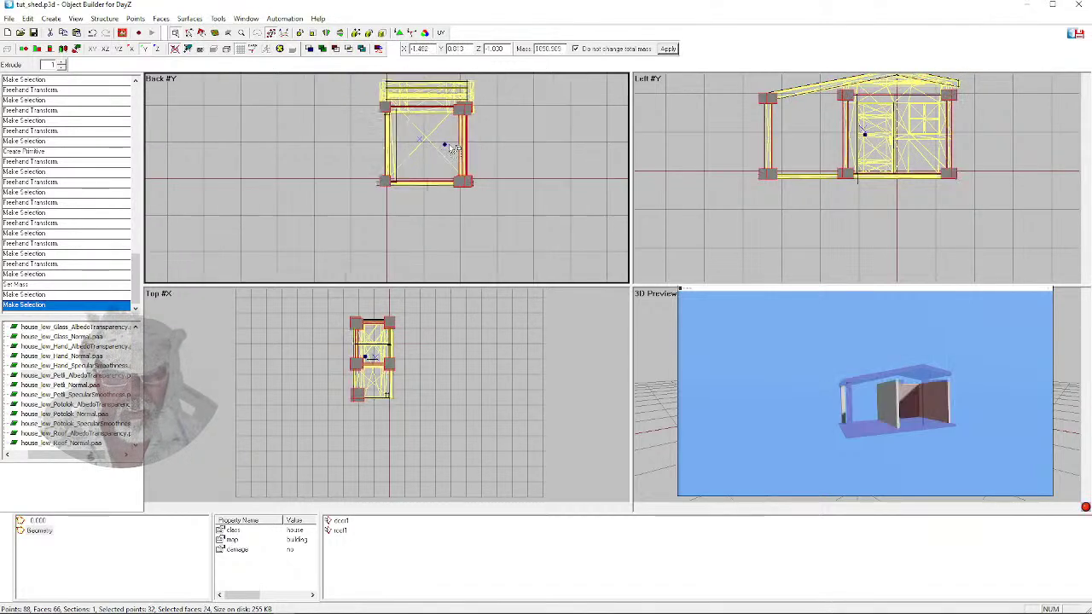
left_click(397, 134)
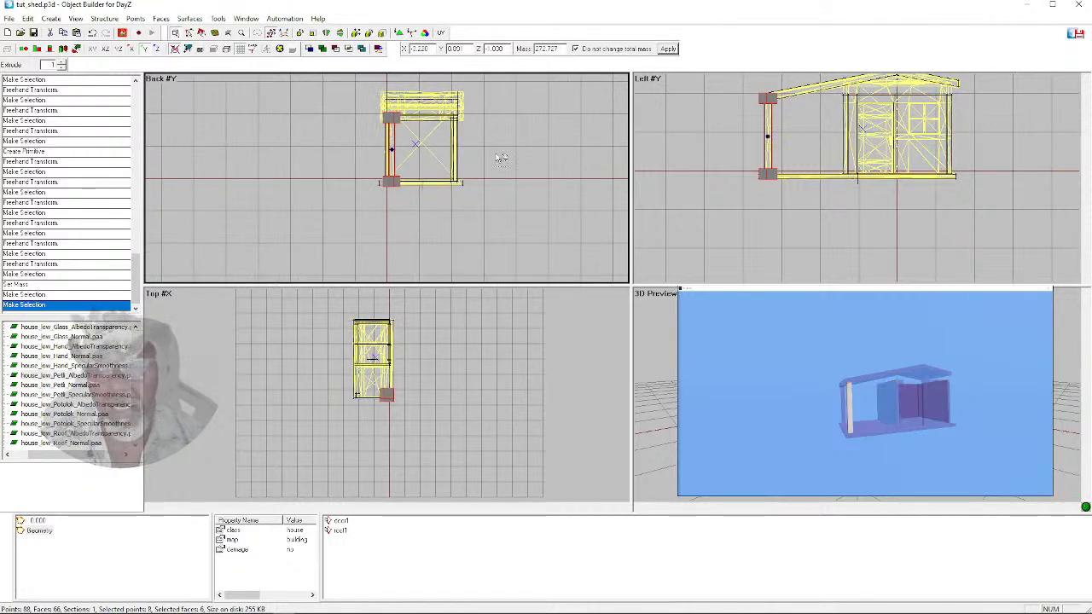
left_click(858, 106)
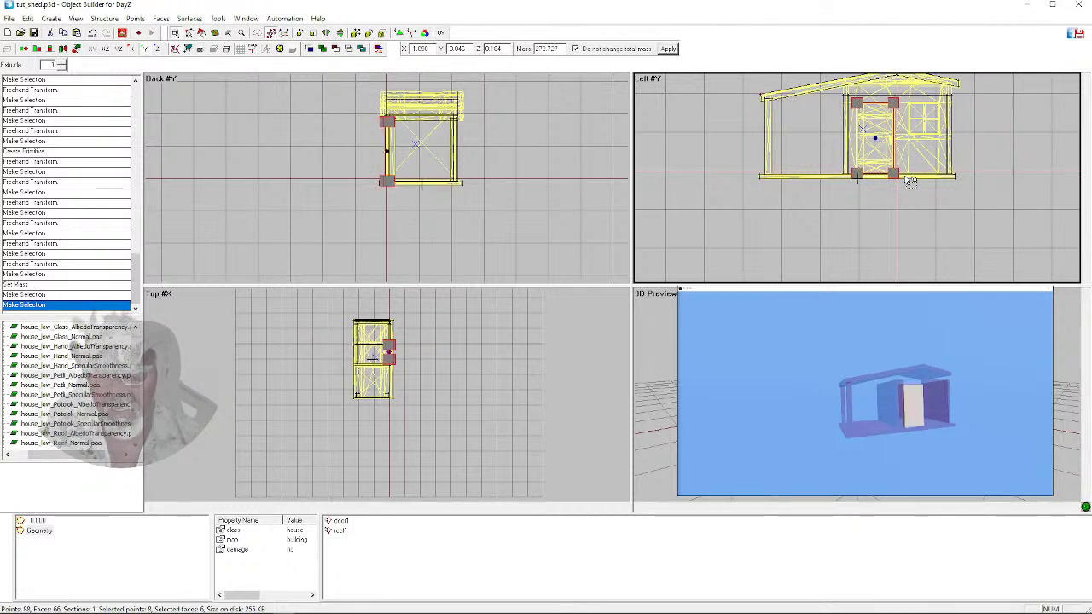
left_click(746, 219)
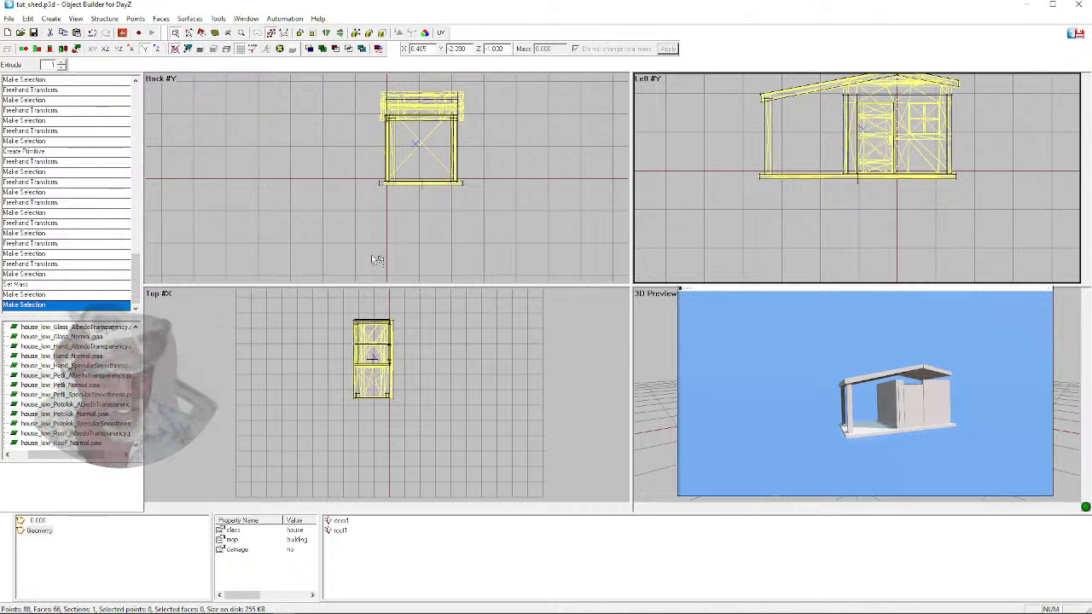
Switch to the 0.000 LOD, clear the door selection and inspect the textured shed in the 3D preview
left_click(37, 521)
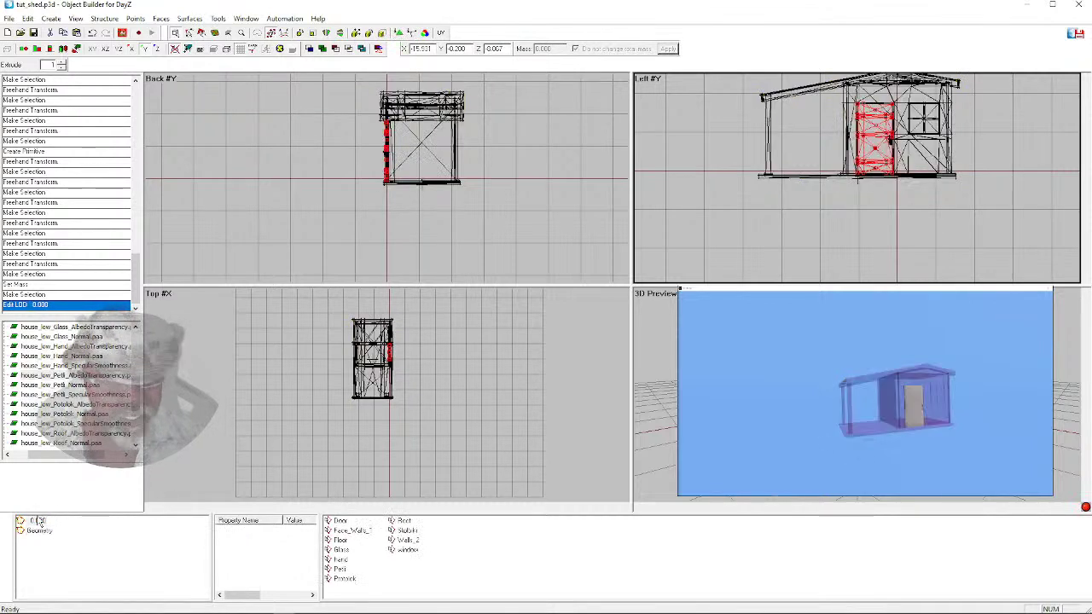
left_click(931, 247)
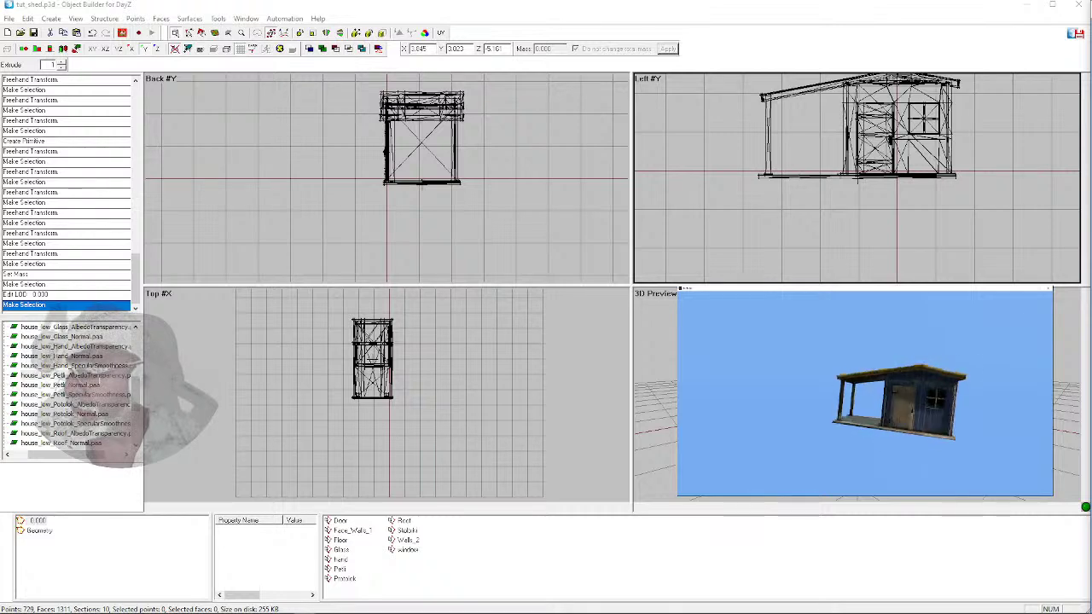
scroll(865, 394, "up", 3)
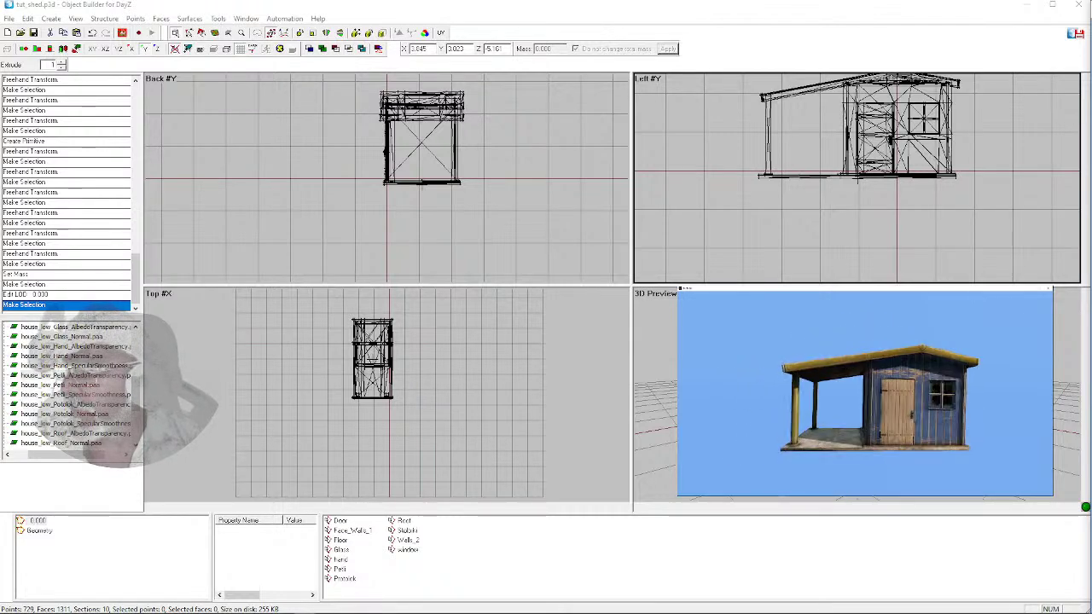
Return to the Geometry LOD, highlight its door1 selection and bring up the reference image comparing the LOD types
left_click(39, 531)
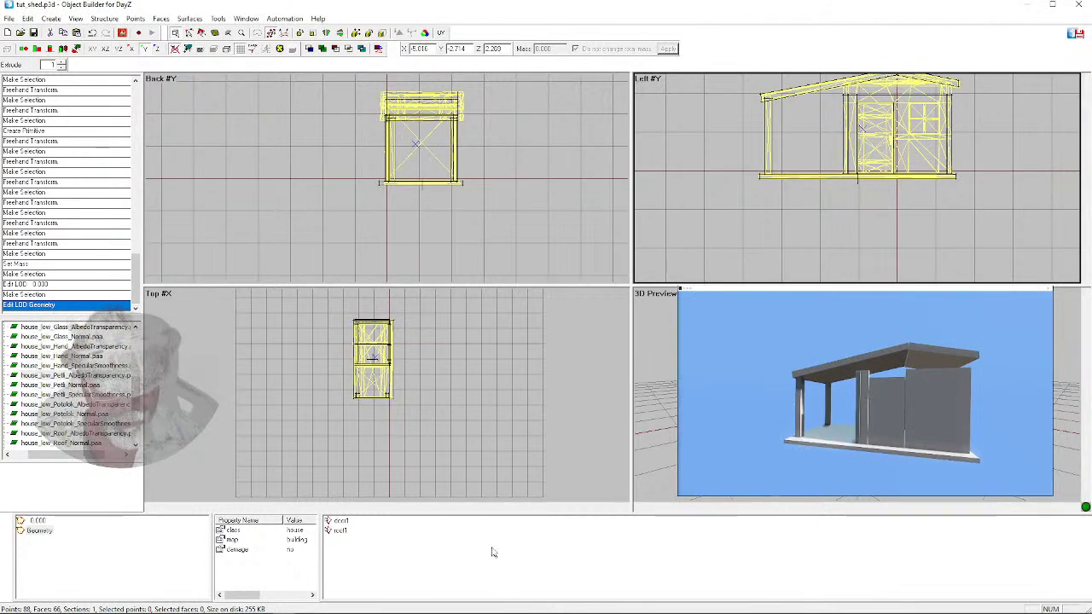
left_click(340, 521)
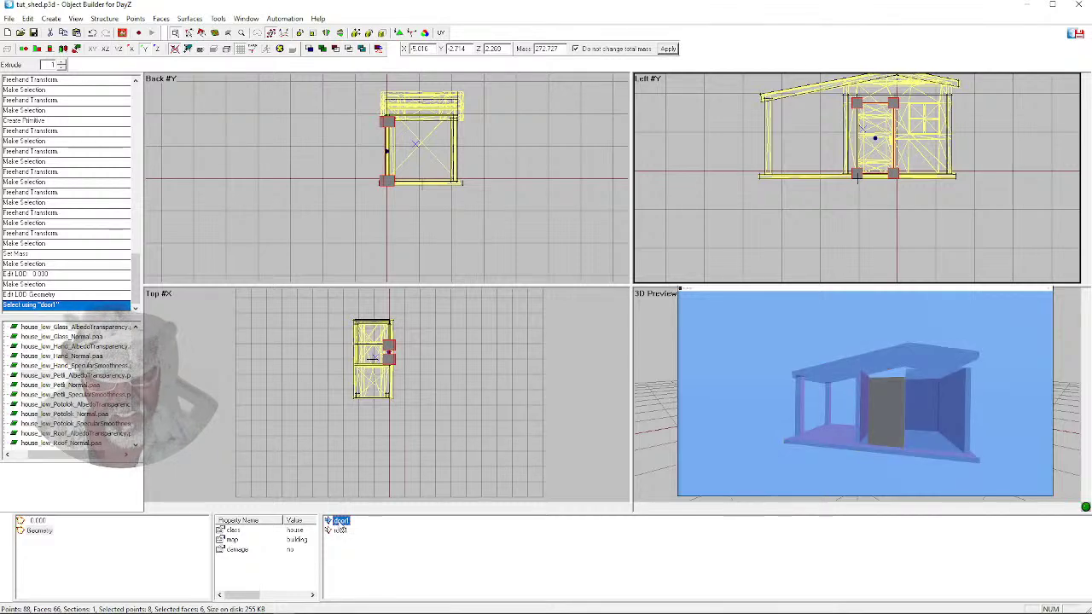
left_click(114, 606)
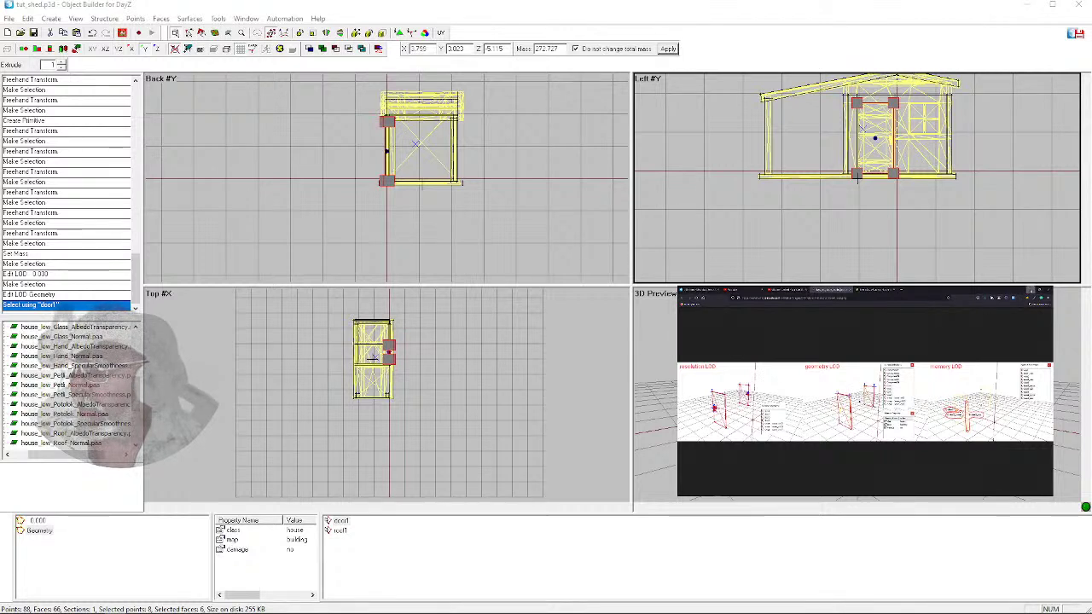
Add a new LOD to the shed model, change its type to Memory and make it the active LOD
right_click(59, 552)
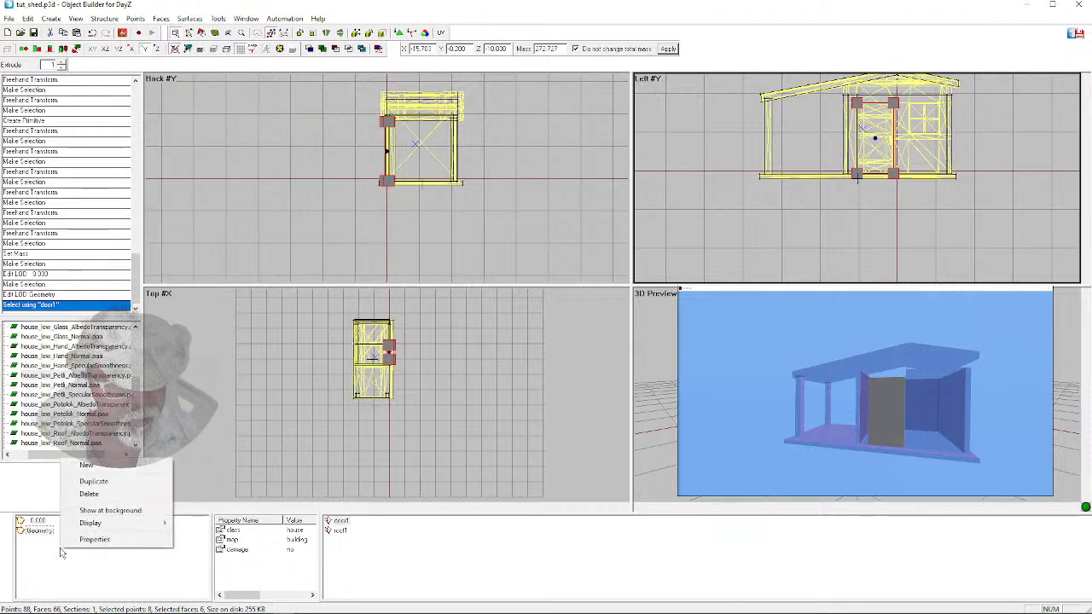
left_click(91, 467)
left_click(35, 530)
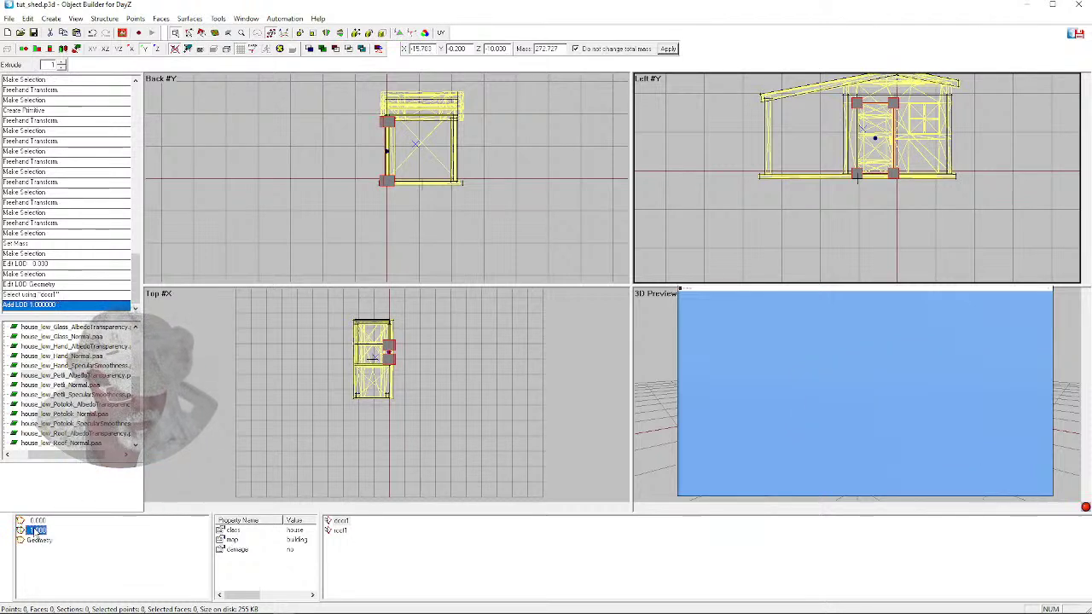
double_click(36, 531)
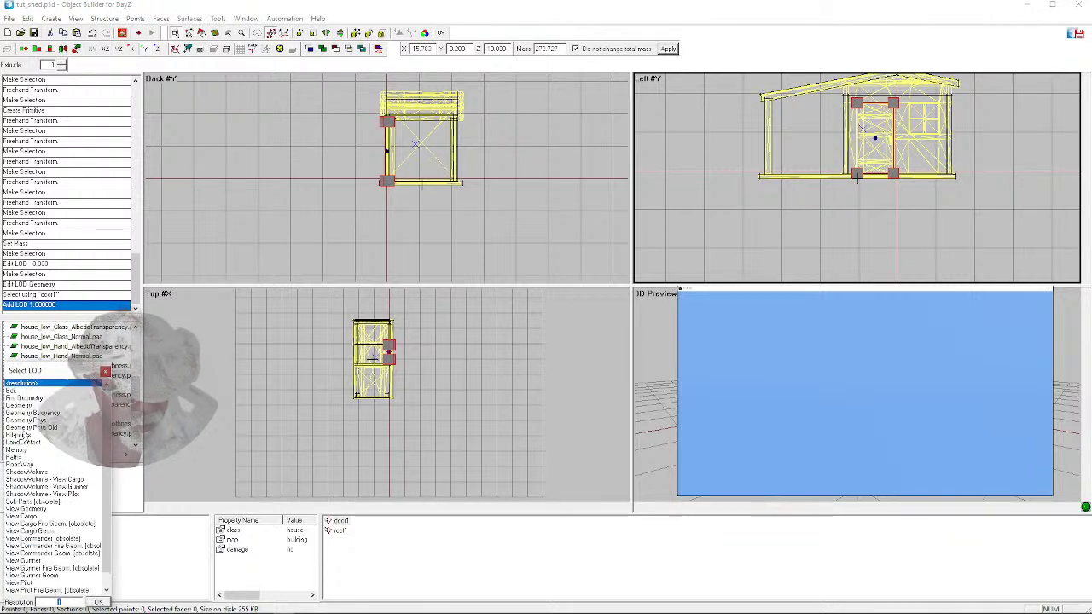
key("Return")
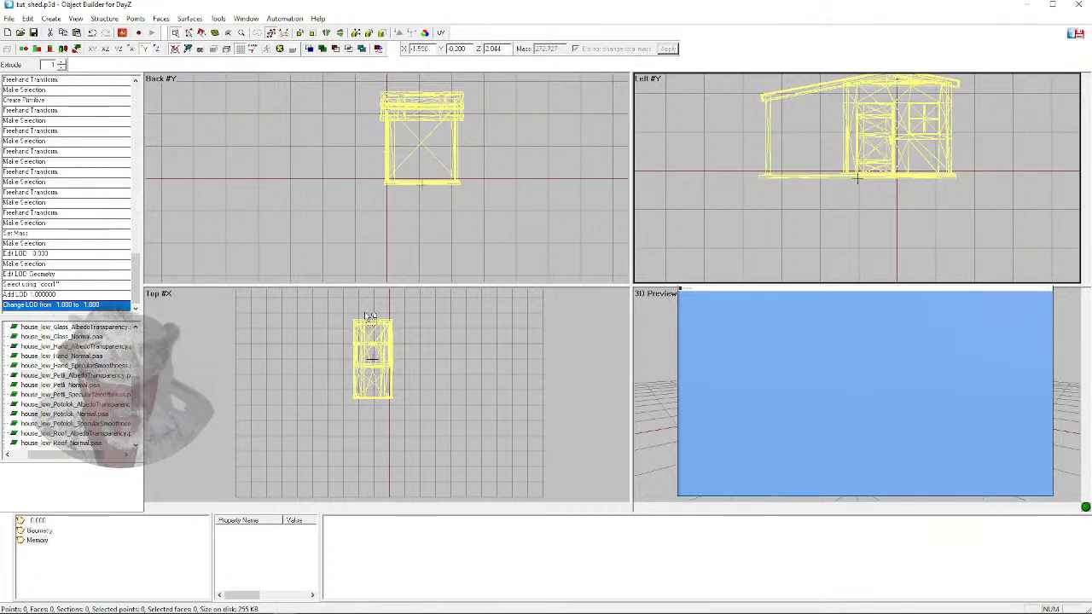
left_click(38, 541)
Create a named selection called door1 in the Memory LOD
mouse_move(220, 609)
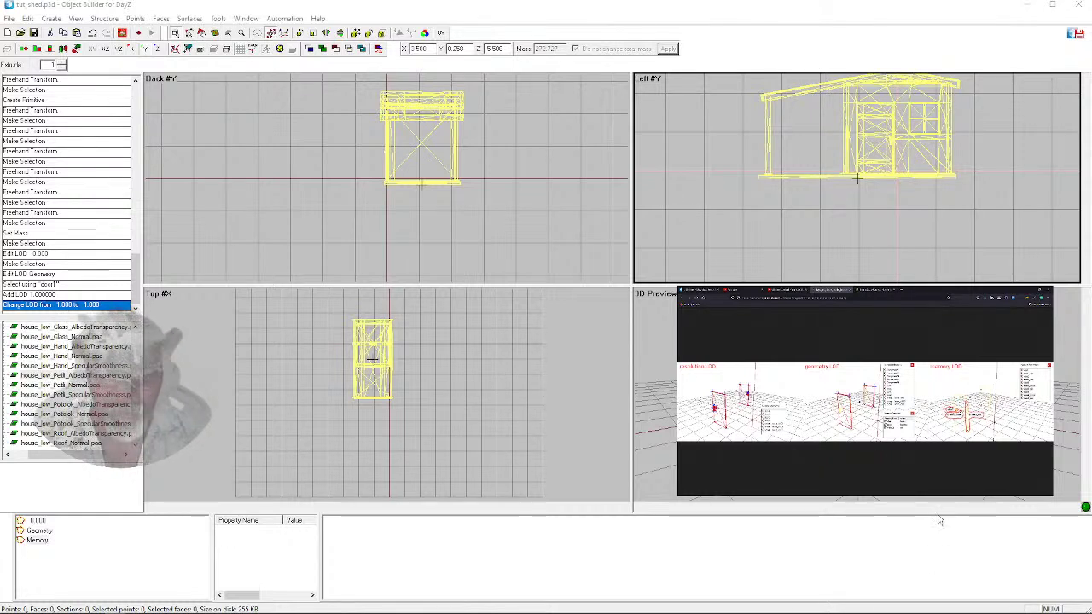
right_click(359, 545)
left_click(383, 328)
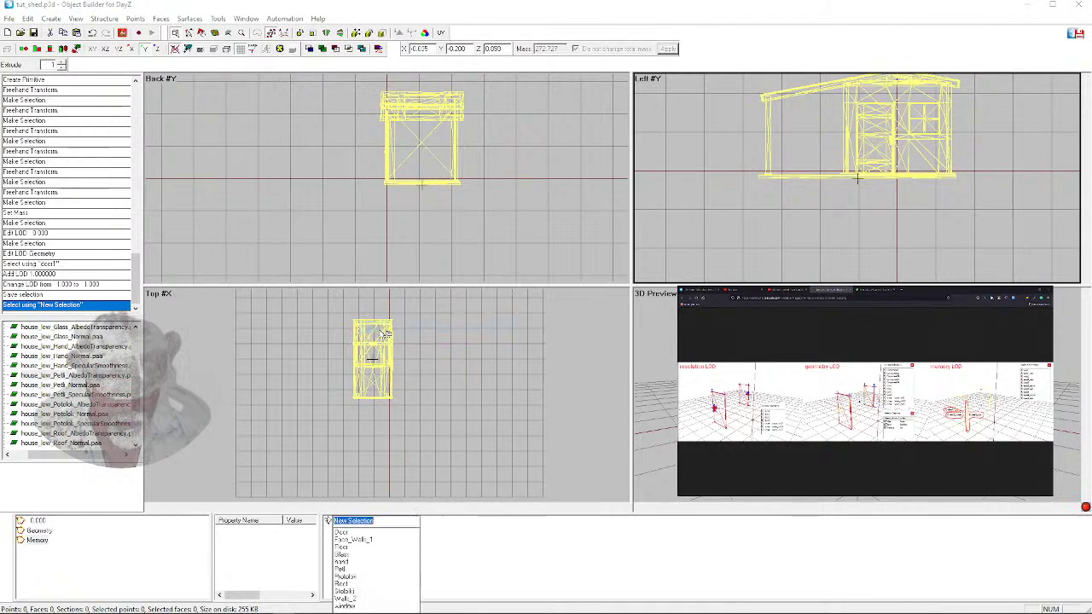
type("roor1")
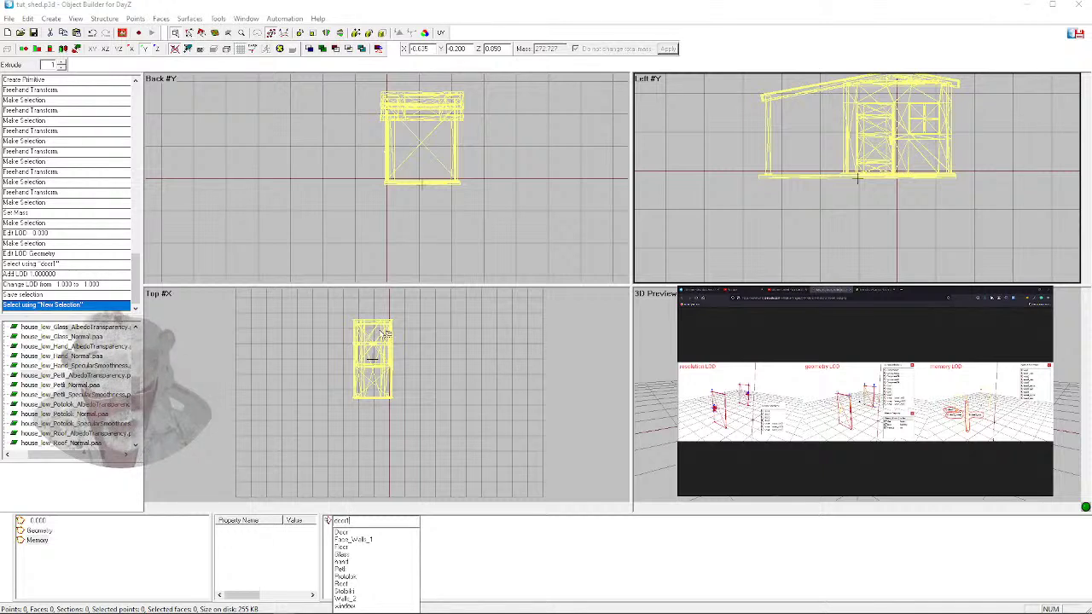
key("Return")
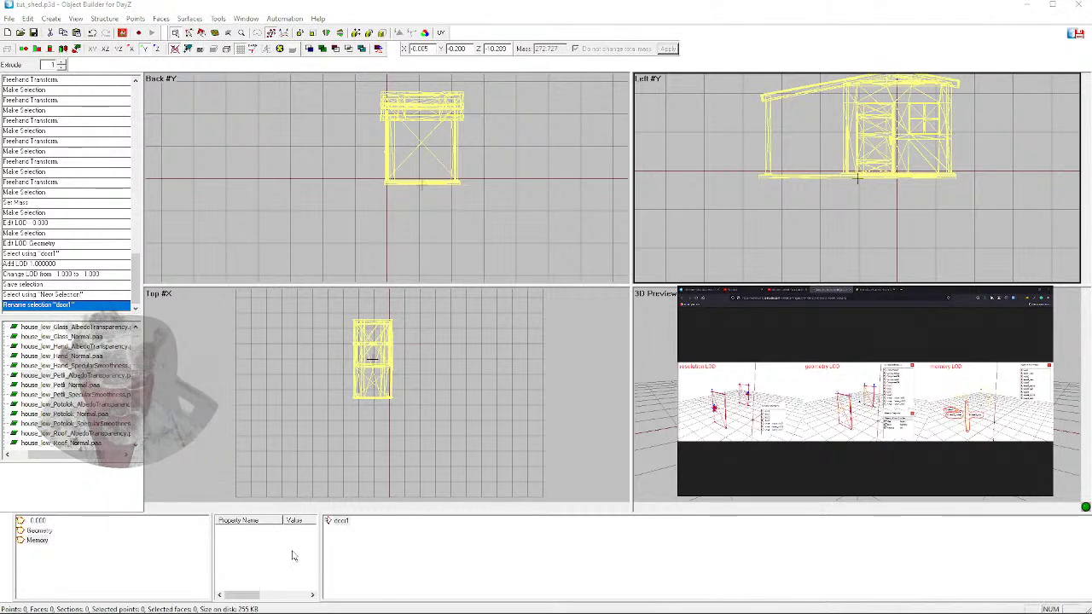
Add a second named selection called door1_action to the Memory LOD
right_click(363, 546)
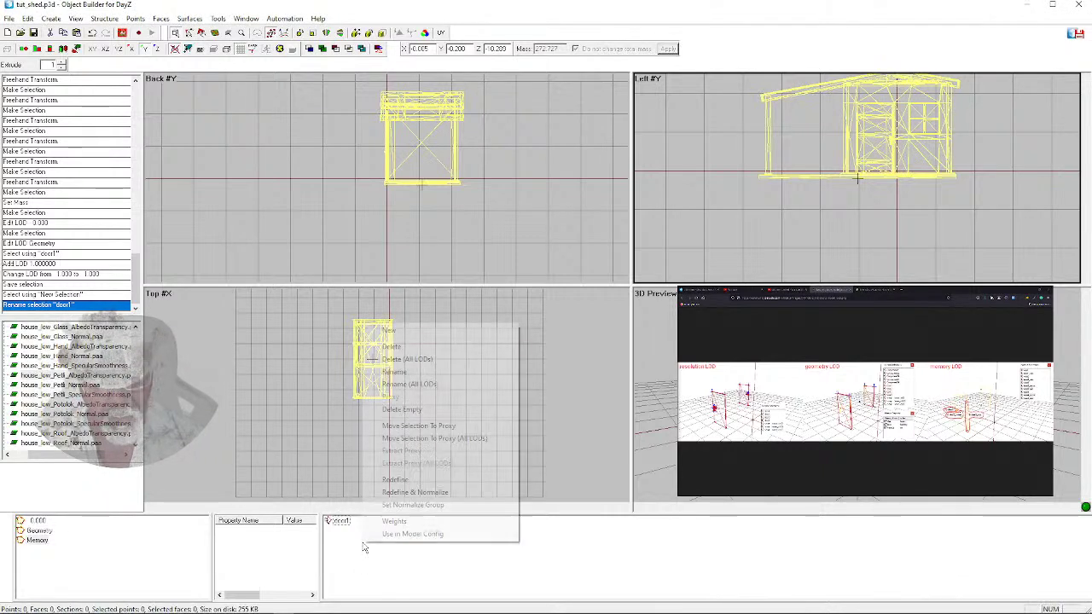
left_click(391, 331)
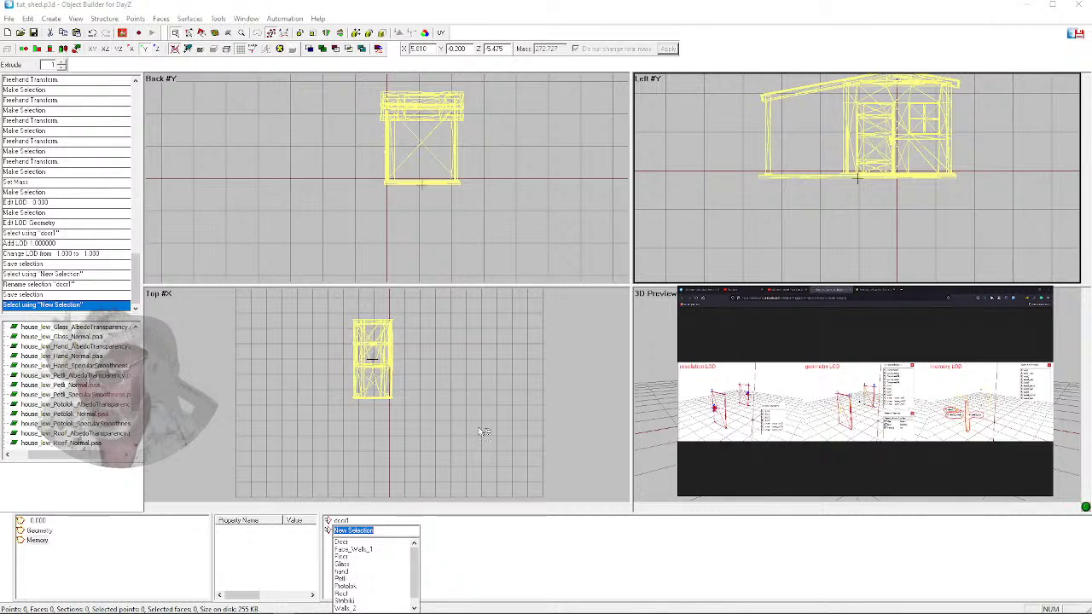
type("door1")
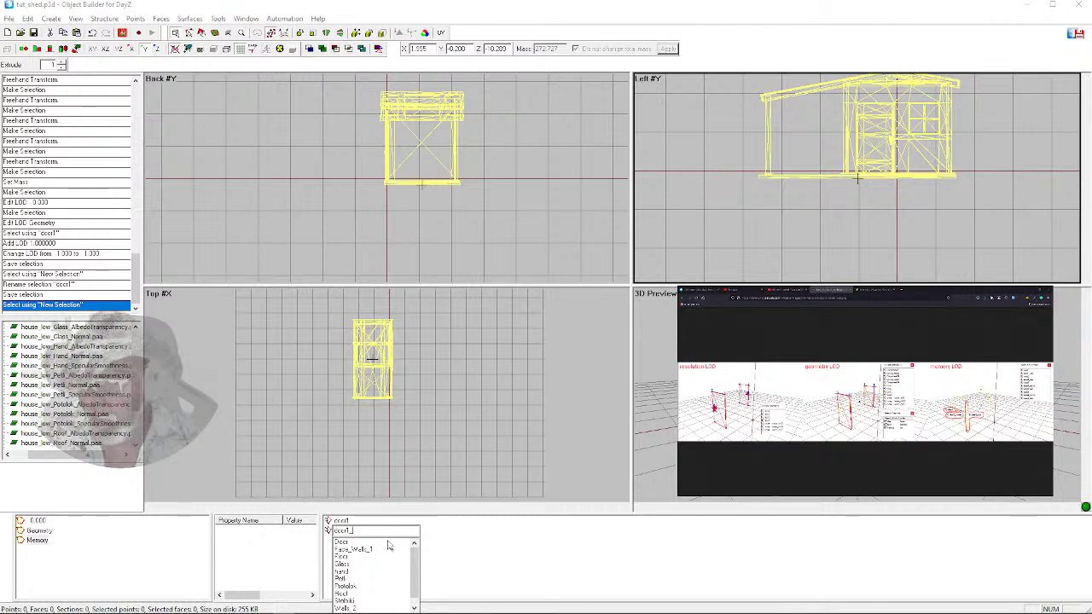
type("_a")
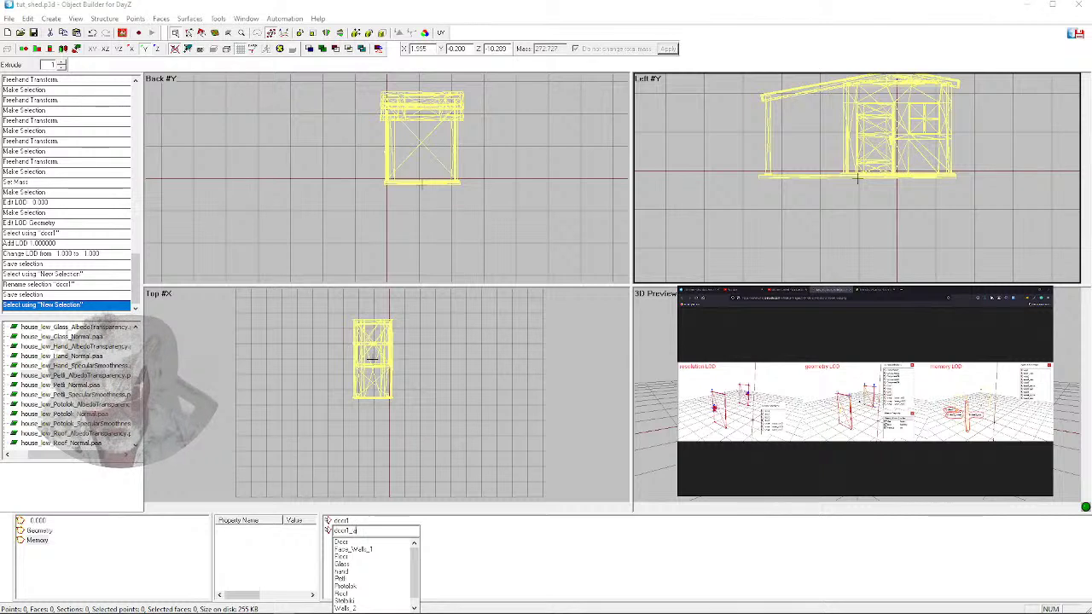
type("ction")
key("Return")
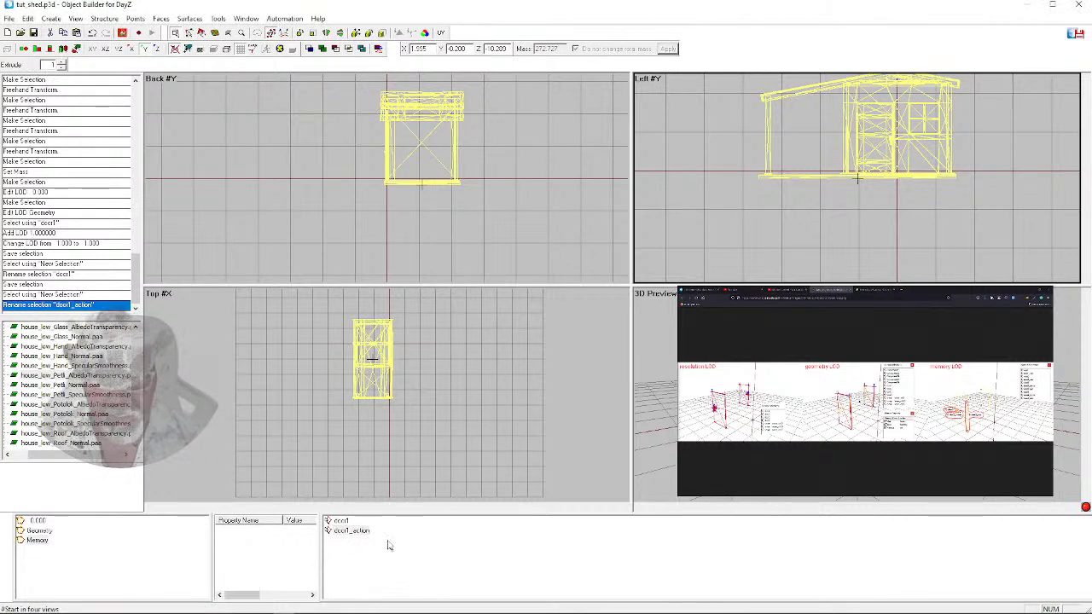
Add a third named selection called door1_axis to the Memory LOD
right_click(432, 571)
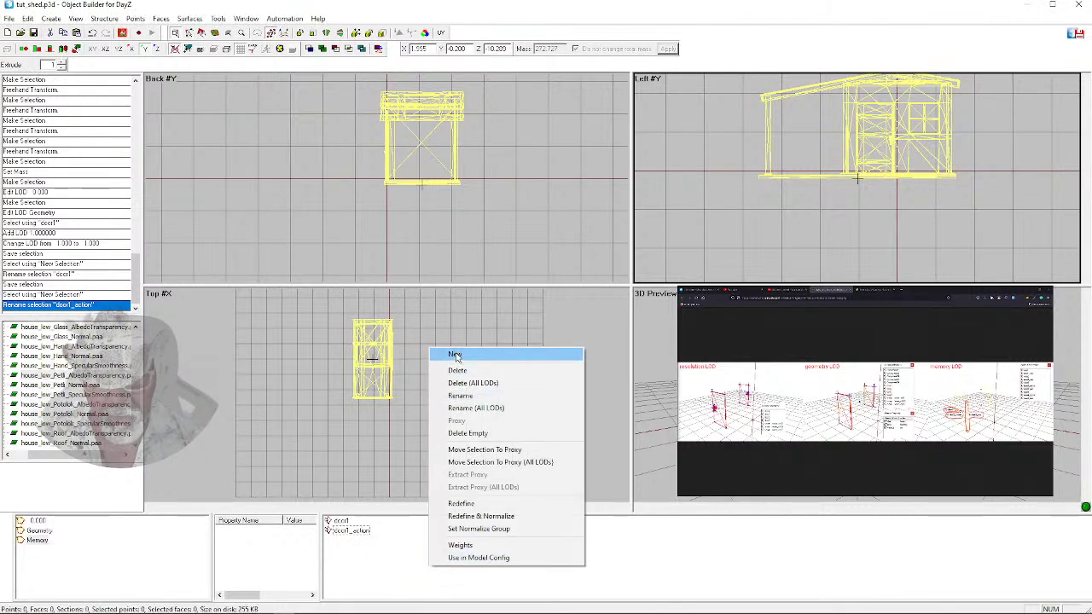
left_click(455, 354)
type("d")
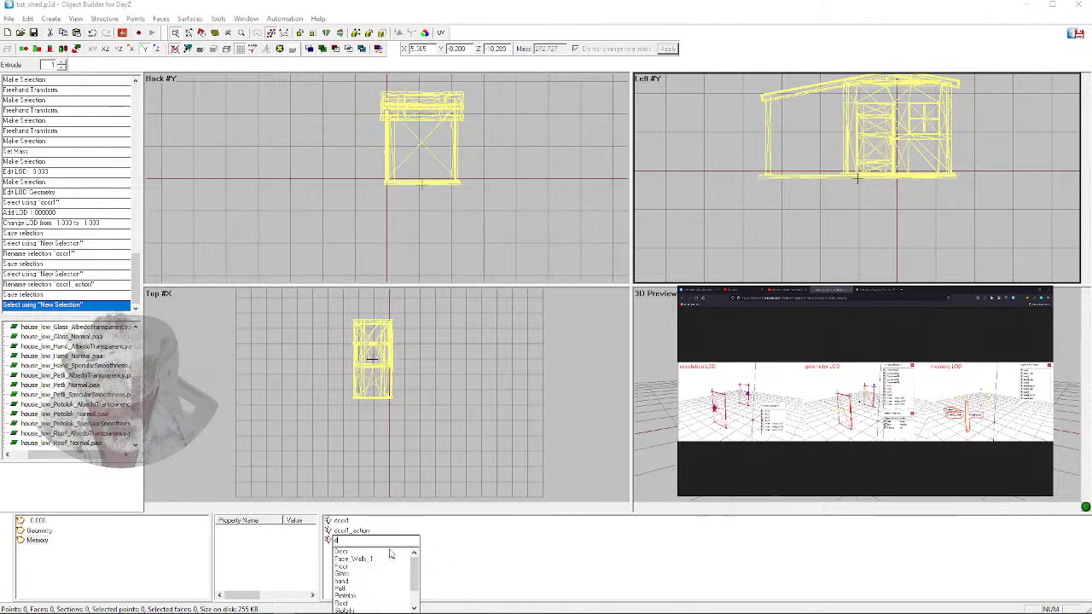
type("oor1_axis")
key("Return")
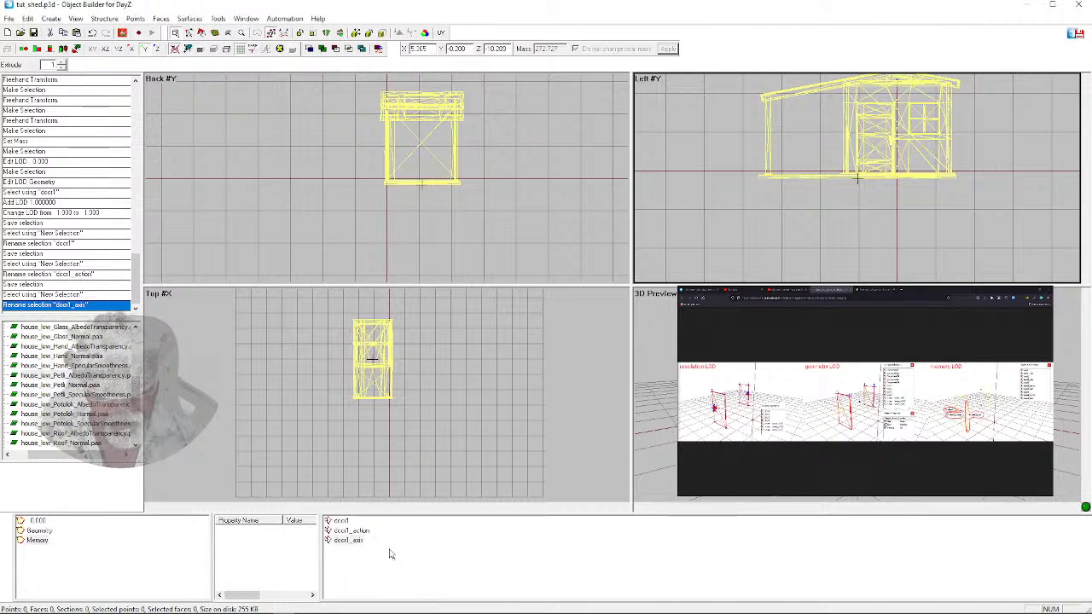
Go through the door1, door1_action and door1_axis selections of the Memory LOD one by one to review them
left_click(344, 522)
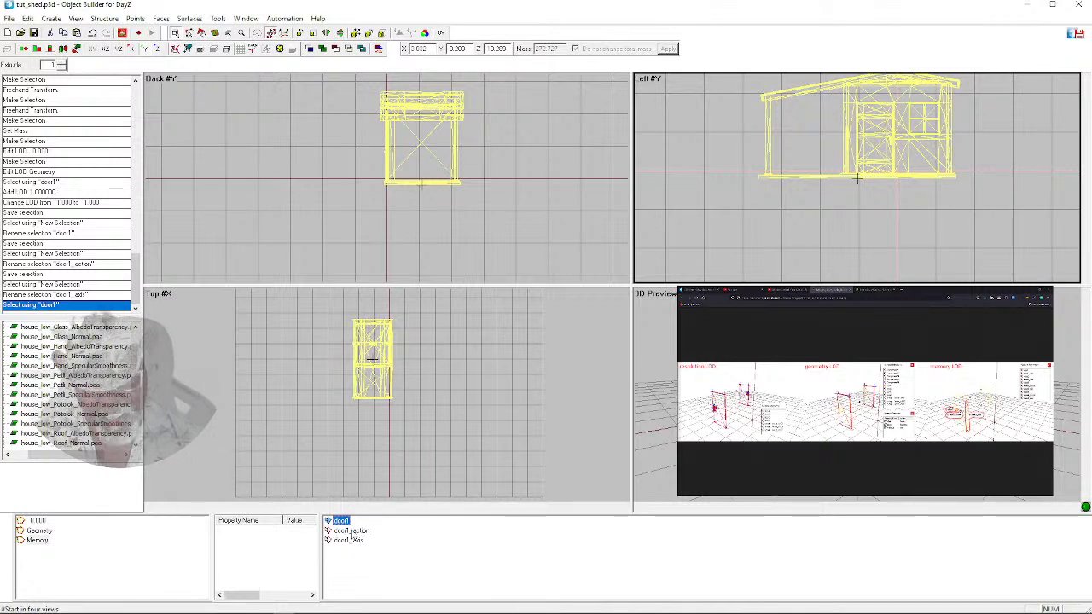
left_click(354, 532)
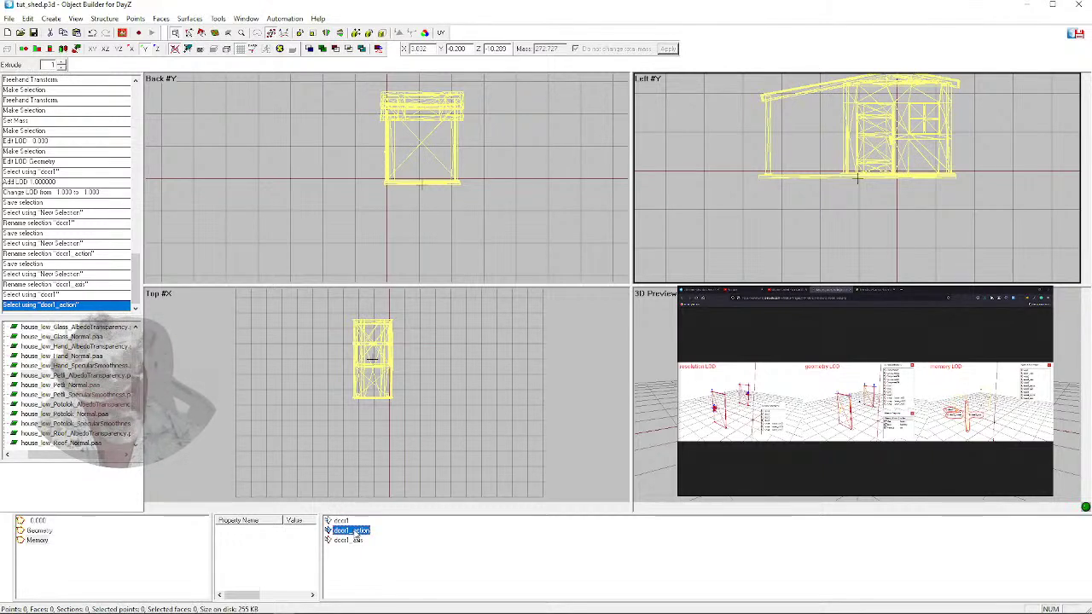
left_click(347, 542)
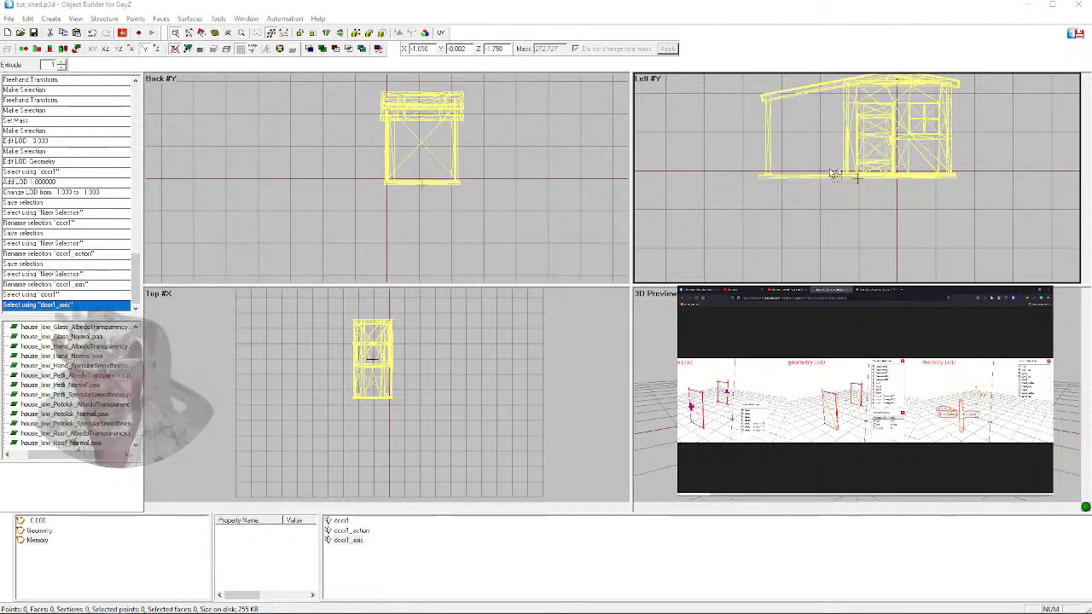
Copy the Door selection's geometry from the 0.000 LOD, paste it into the Memory LOD and clear the selection
scroll(845, 171, "up", 3)
scroll(862, 162, "down", 2)
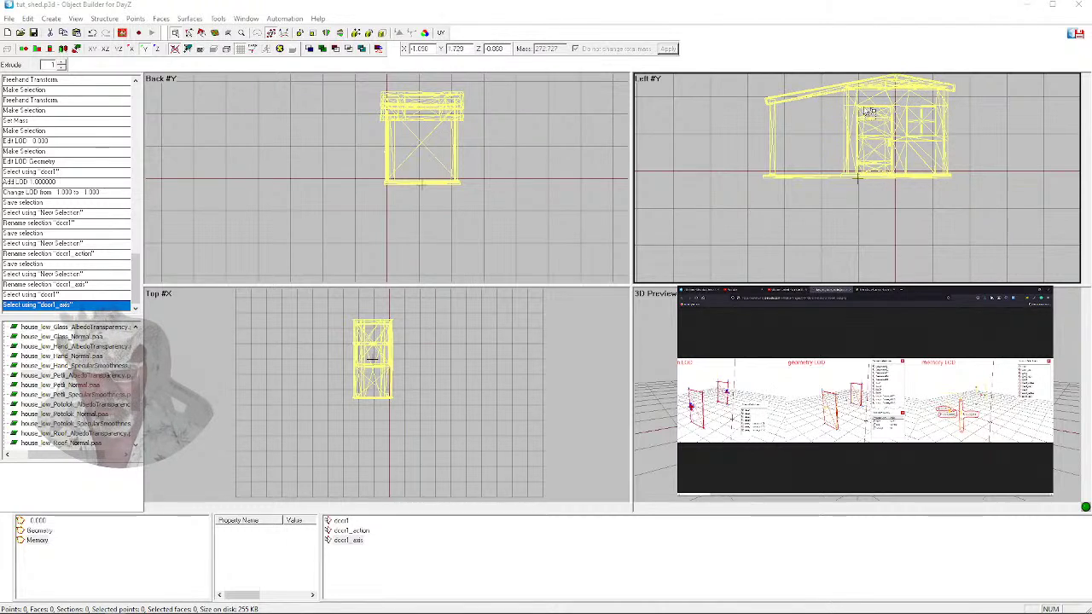
left_click(37, 521)
left_click(340, 520)
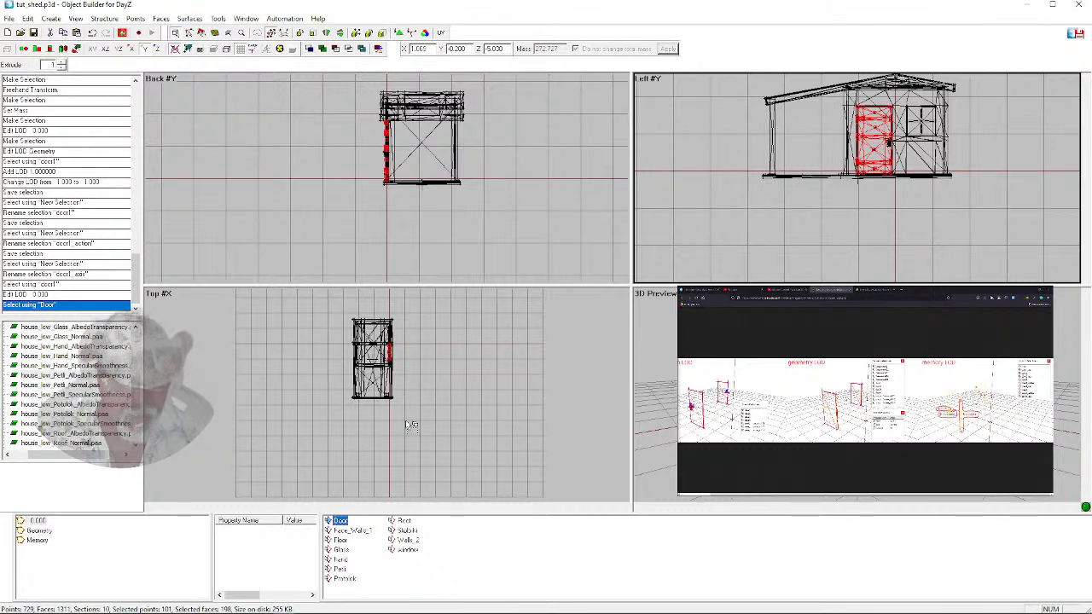
left_click(35, 541)
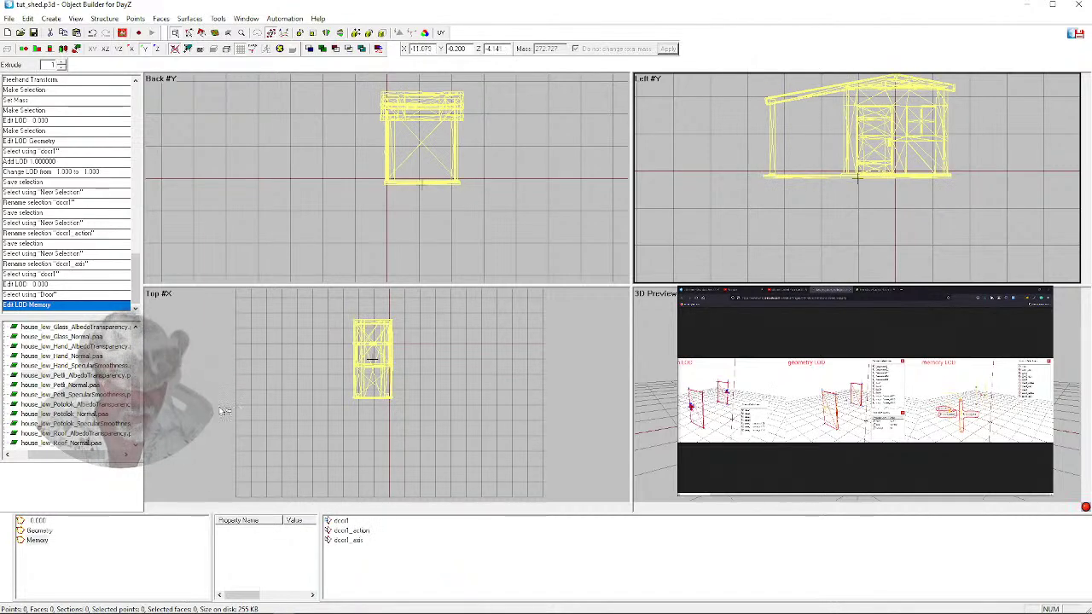
key("ctrl+v")
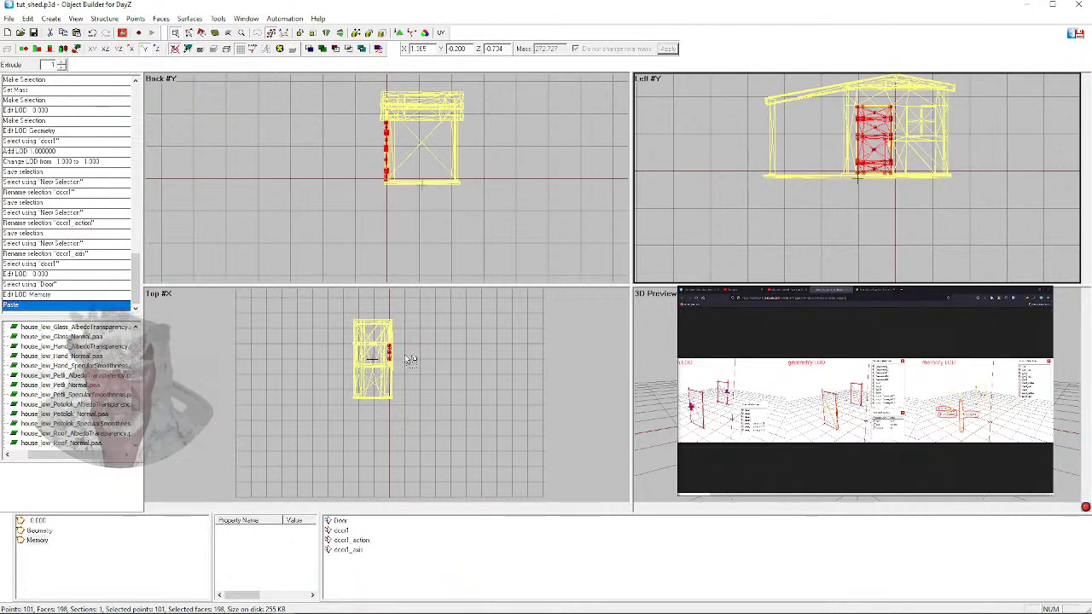
left_click(772, 221)
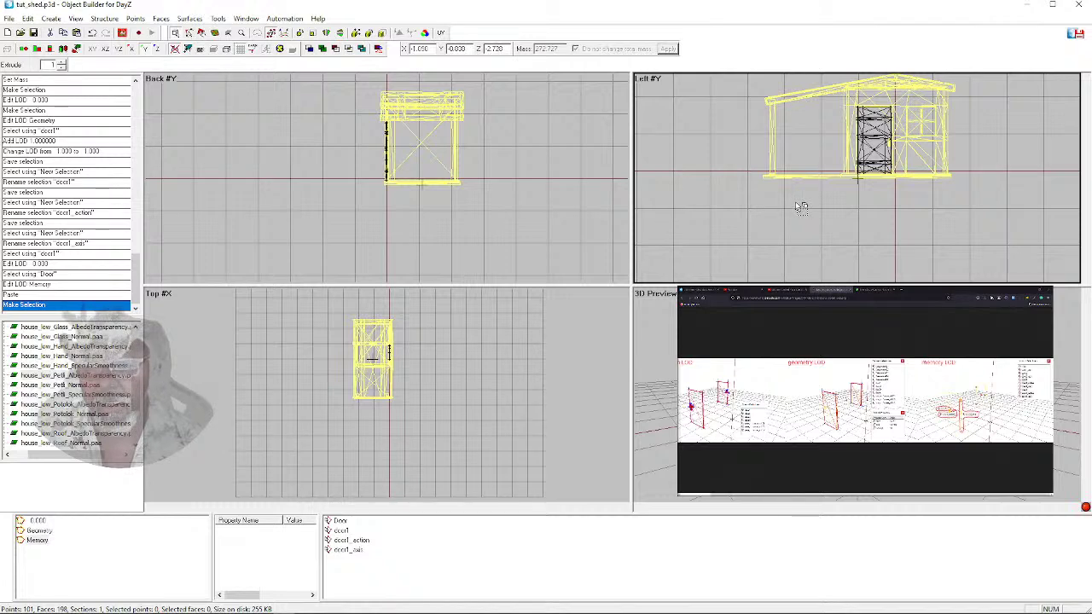
Select all points of the pasted door in the Memory LOD and delete them
scroll(847, 180, "up", 2)
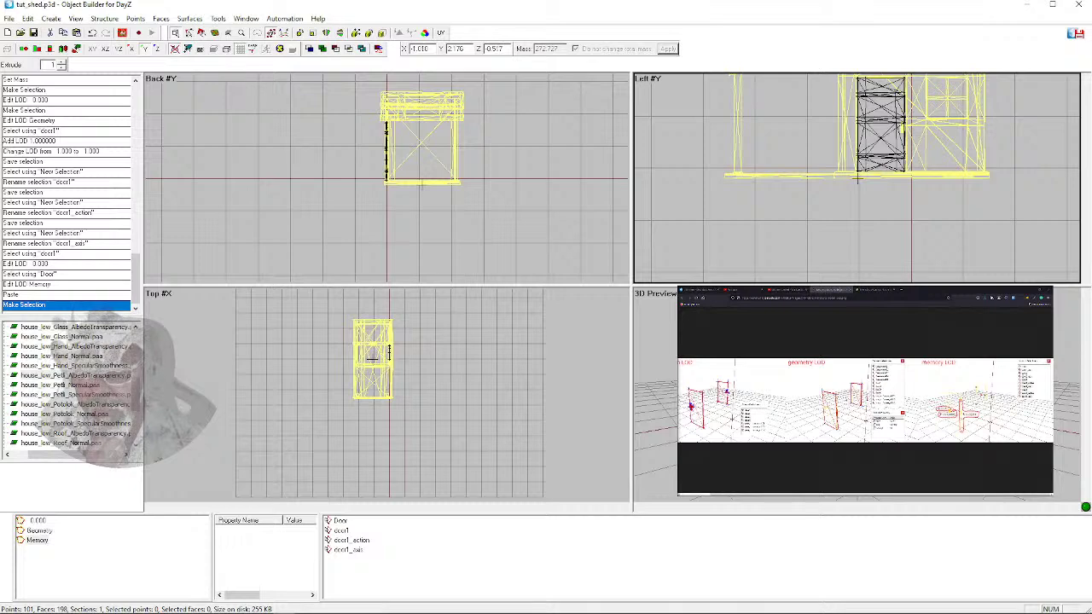
scroll(406, 331, "up", 3)
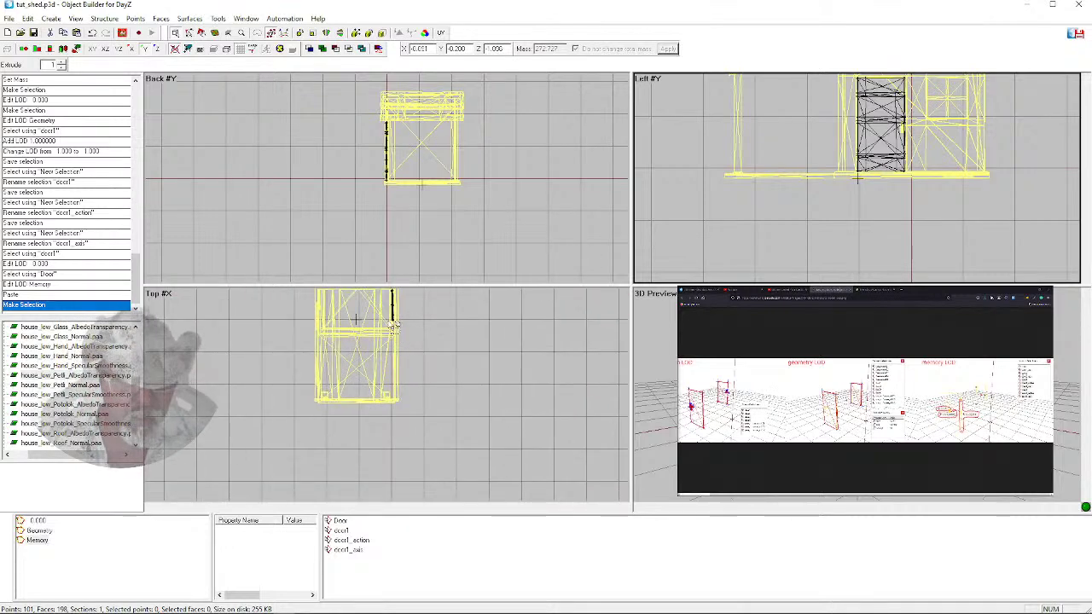
left_click(394, 324)
key("ctrl+a")
scroll(405, 338, "up", 4)
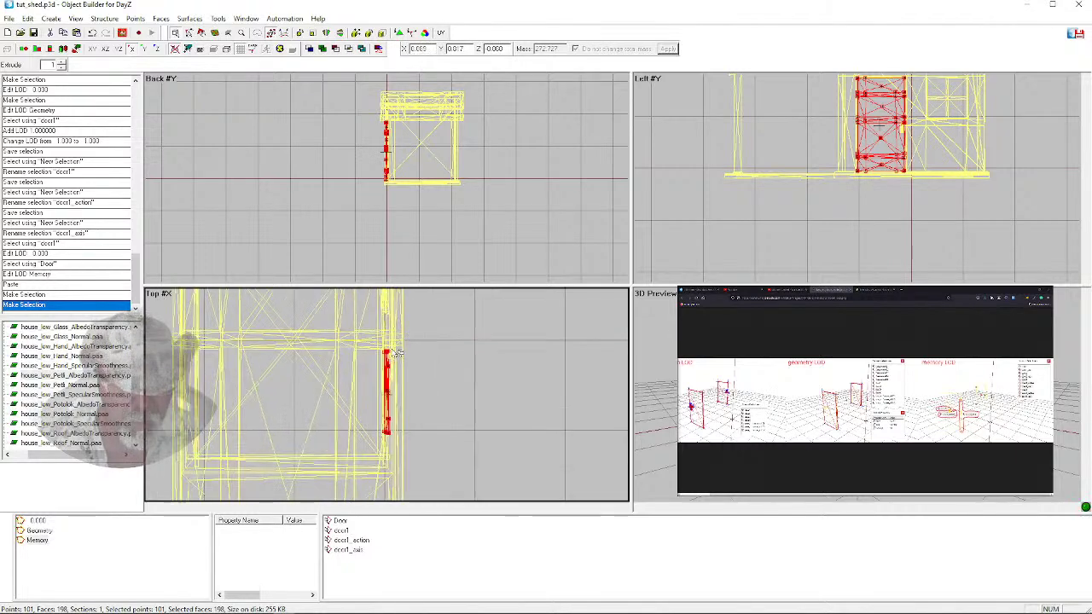
scroll(401, 419, "up", 2)
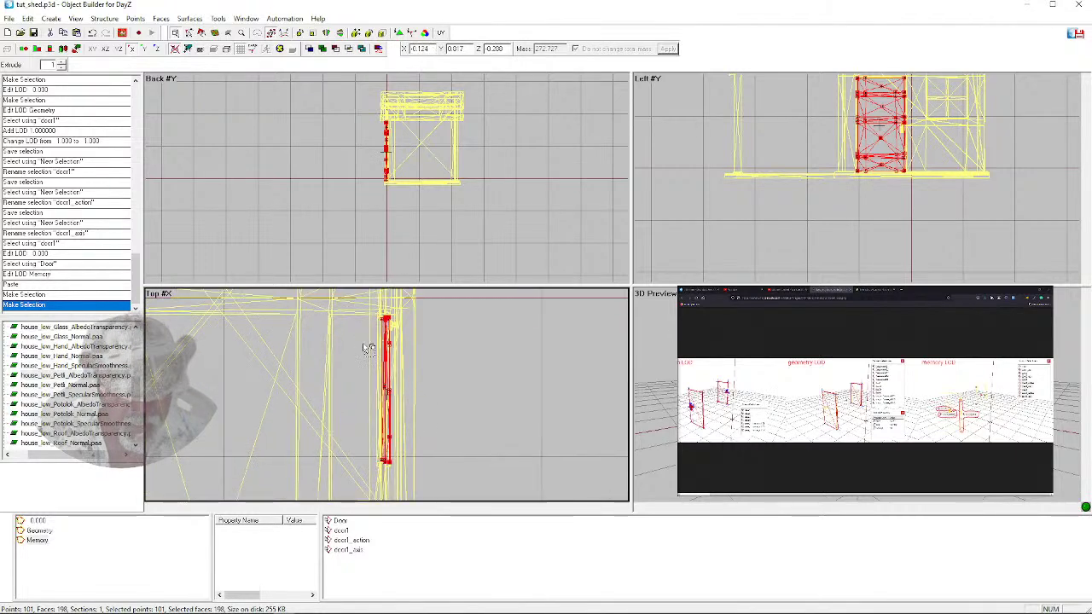
key("Delete")
scroll(395, 465, "up", 2)
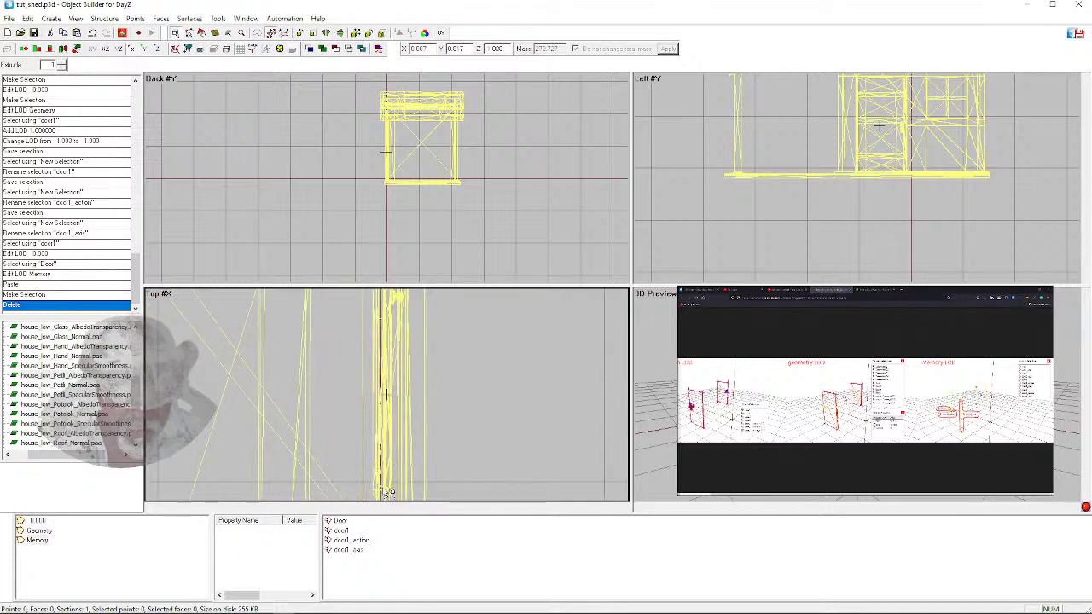
Insert a new point at the centre of the door's hinge in the Memory LOD
scroll(385, 493, "down", 1)
scroll(388, 469, "down", 1)
scroll(389, 470, "up", 4)
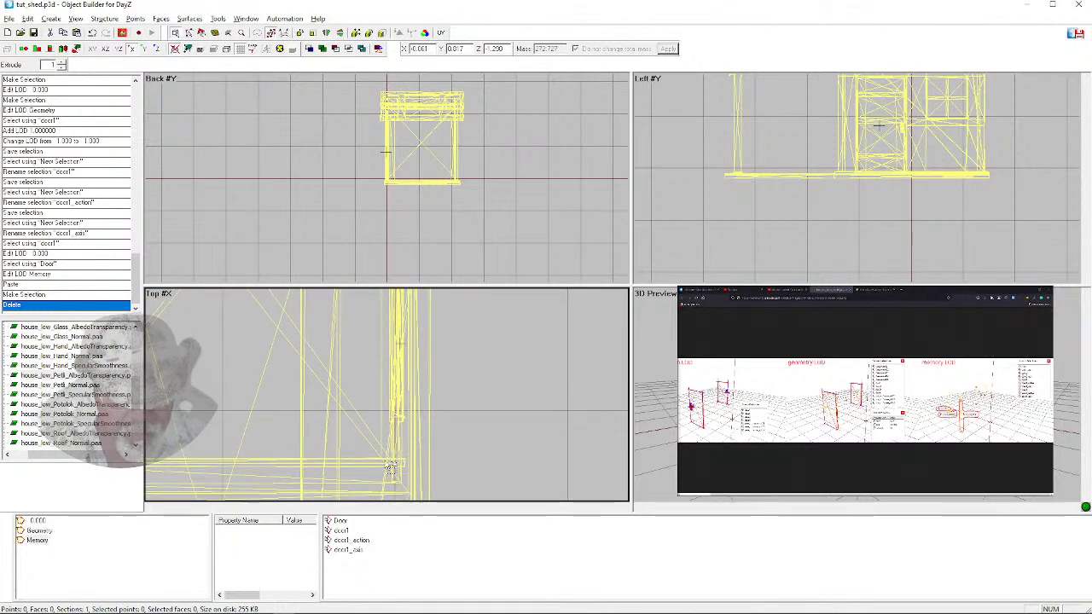
middle_click_drag(432, 469, 405, 438)
scroll(427, 462, "up", 3)
scroll(412, 440, "up", 2)
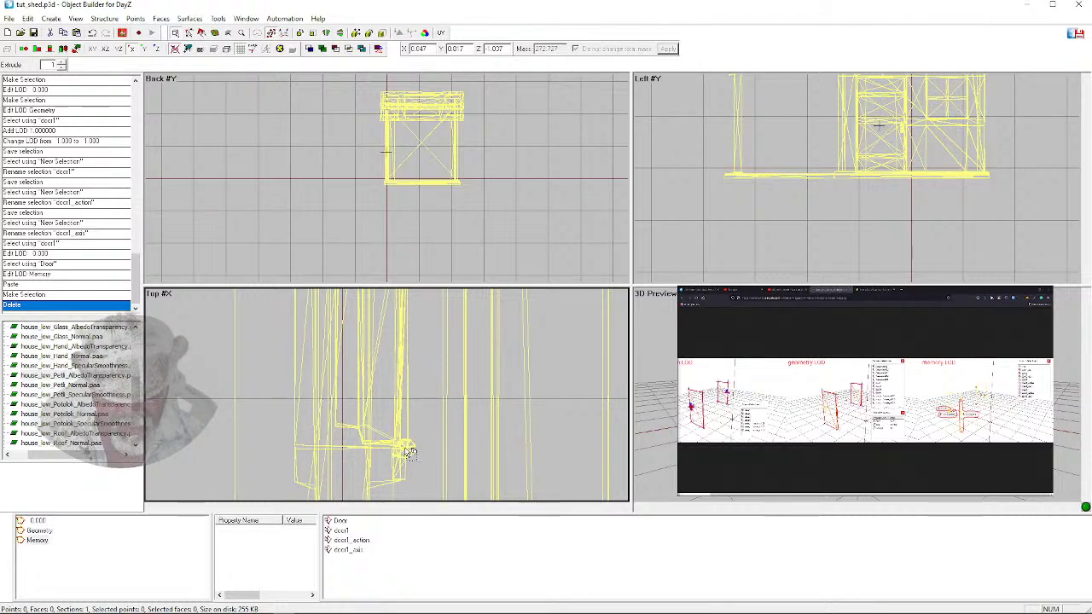
key("Insert")
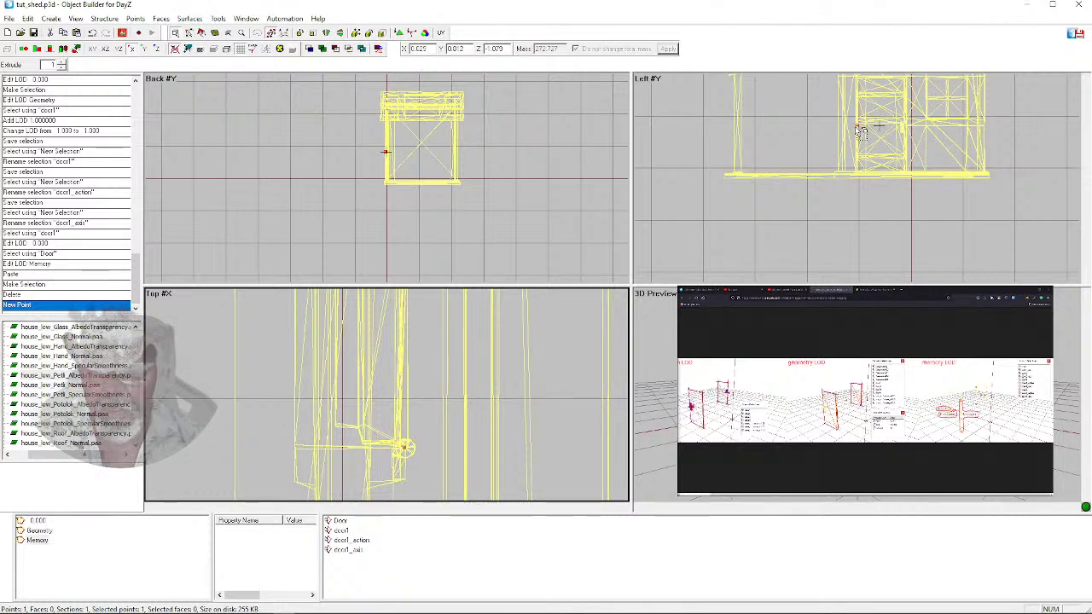
Move the hinge point up to the door's upper crossbar and place a pasted copy at the lower crossbar on the same hinge edge
left_click(860, 127)
scroll(862, 123, "up", 2)
scroll(864, 137, "up", 5)
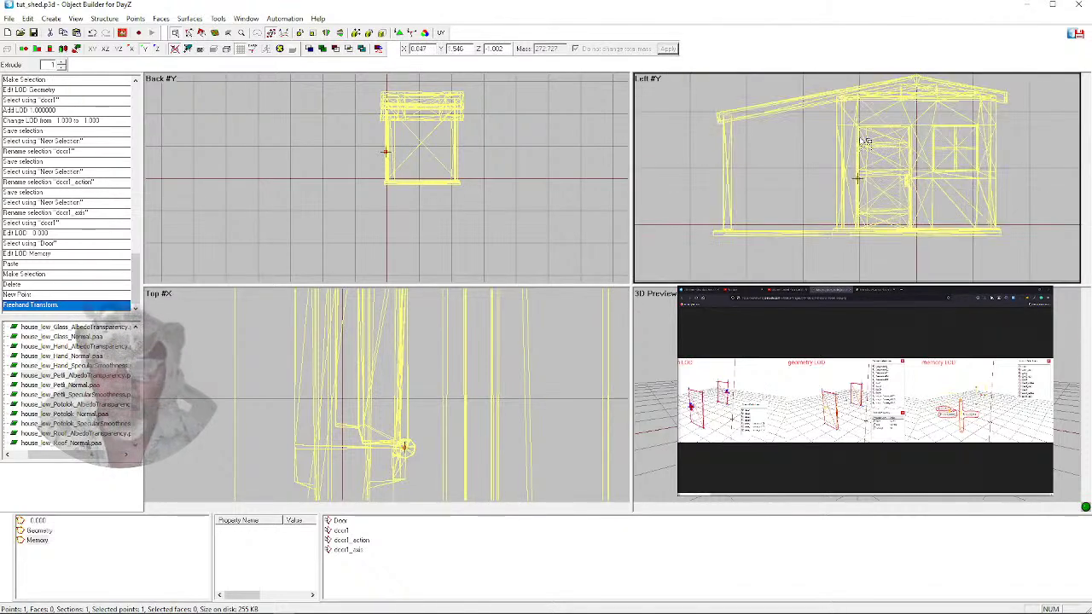
scroll(860, 180, "down", 2)
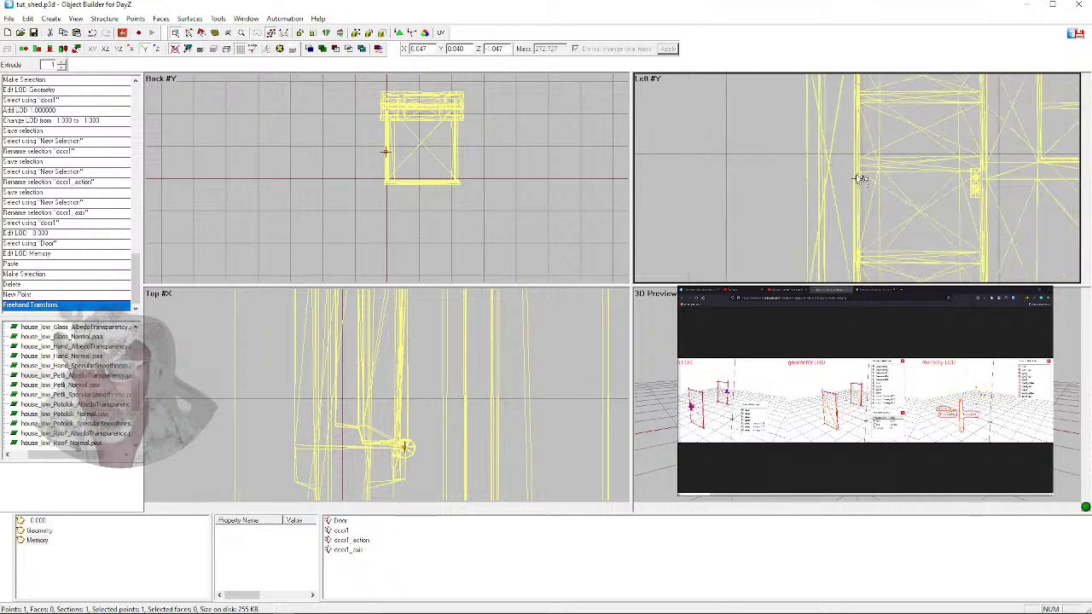
left_click_drag(857, 178, 858, 99)
scroll(855, 223, "up", 1)
scroll(855, 223, "down", 1)
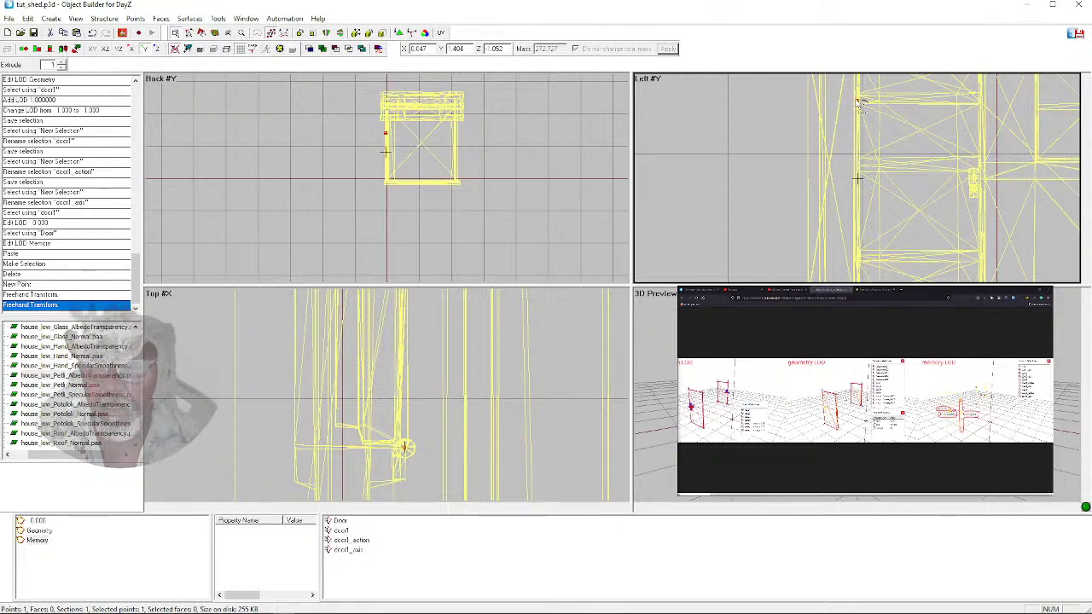
key("ctrl+v")
left_click_drag(864, 106, 852, 259)
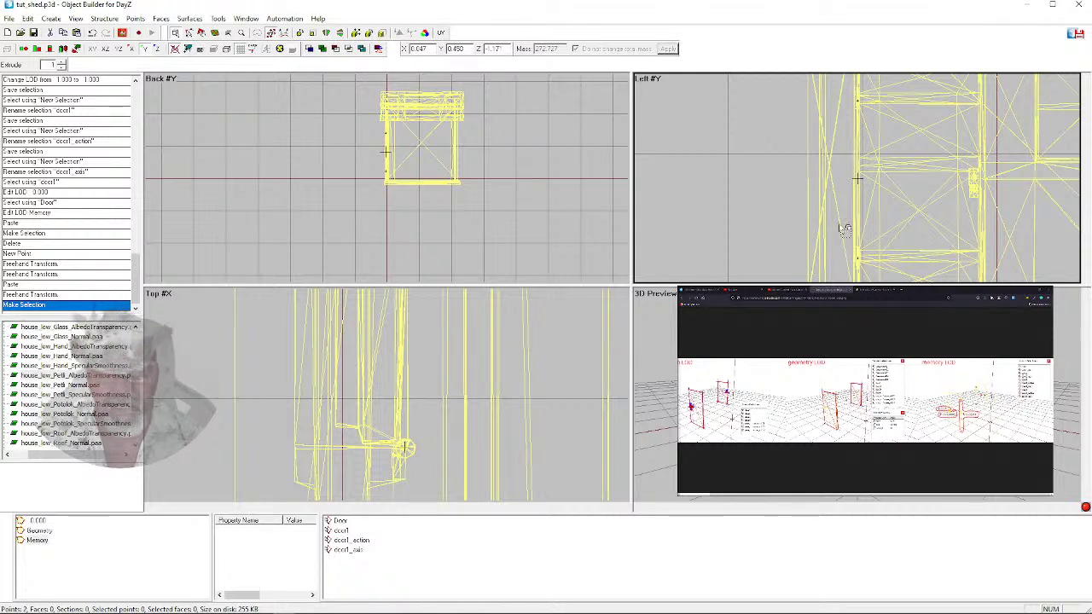
Select both hinge points, redefine the door1_axis selection with them and recall it to check
left_click_drag(852, 93, 879, 256)
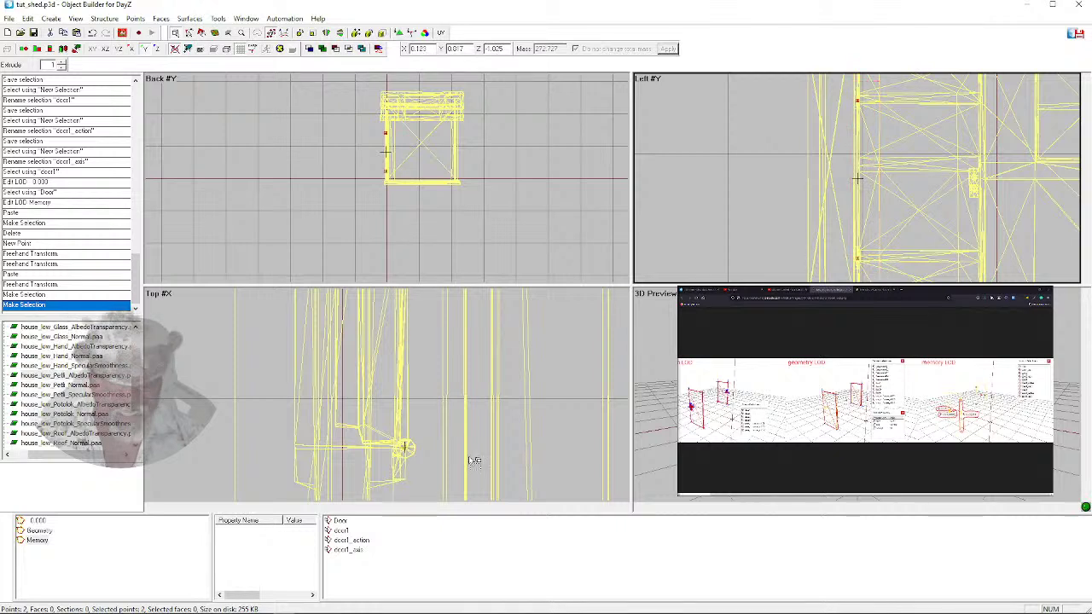
right_click(349, 551)
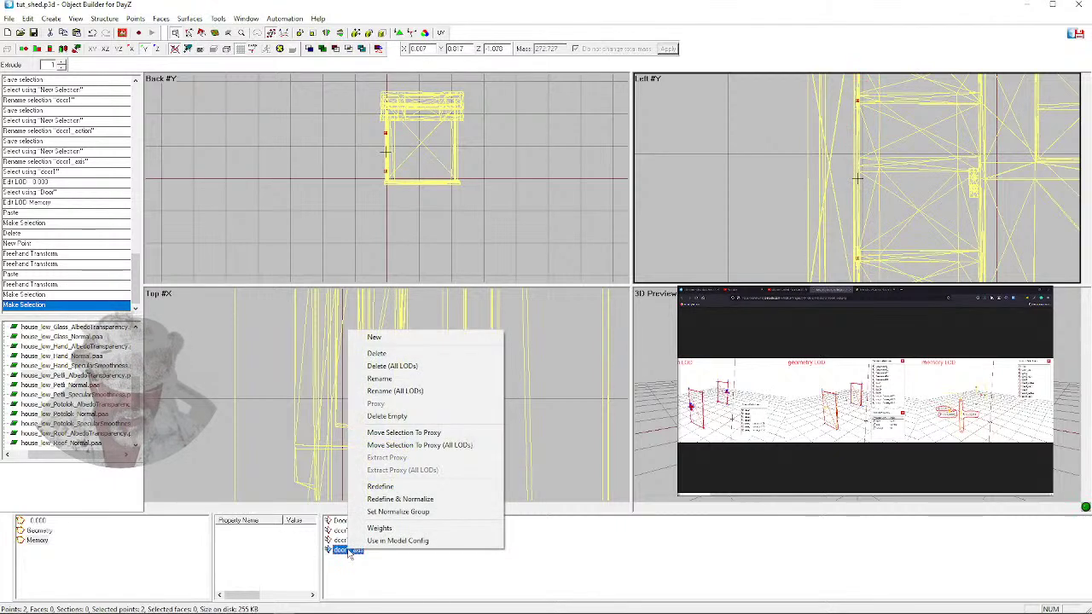
left_click(376, 487)
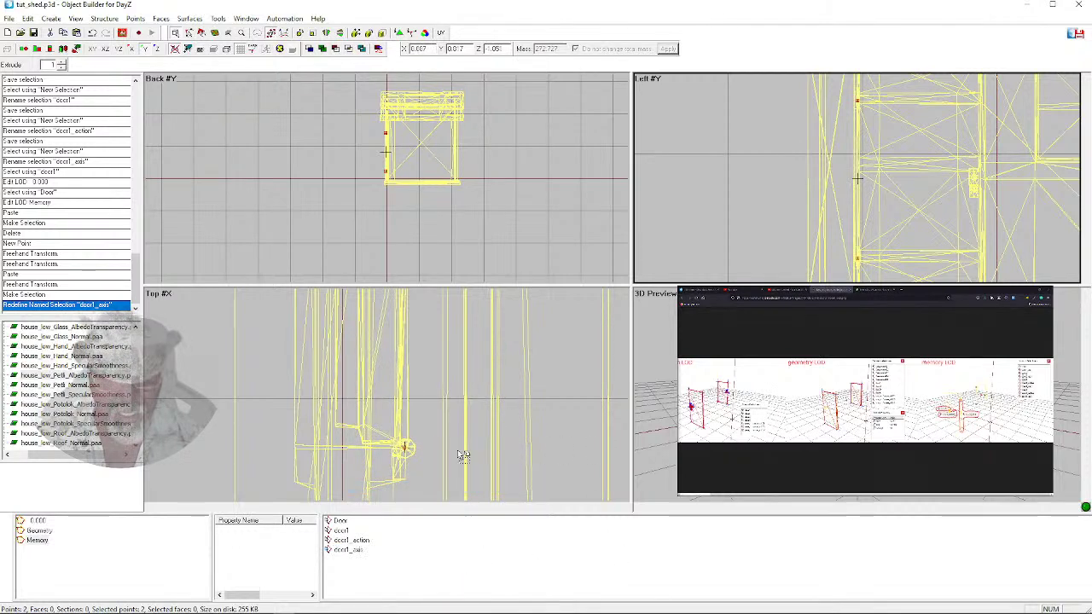
left_click(348, 551)
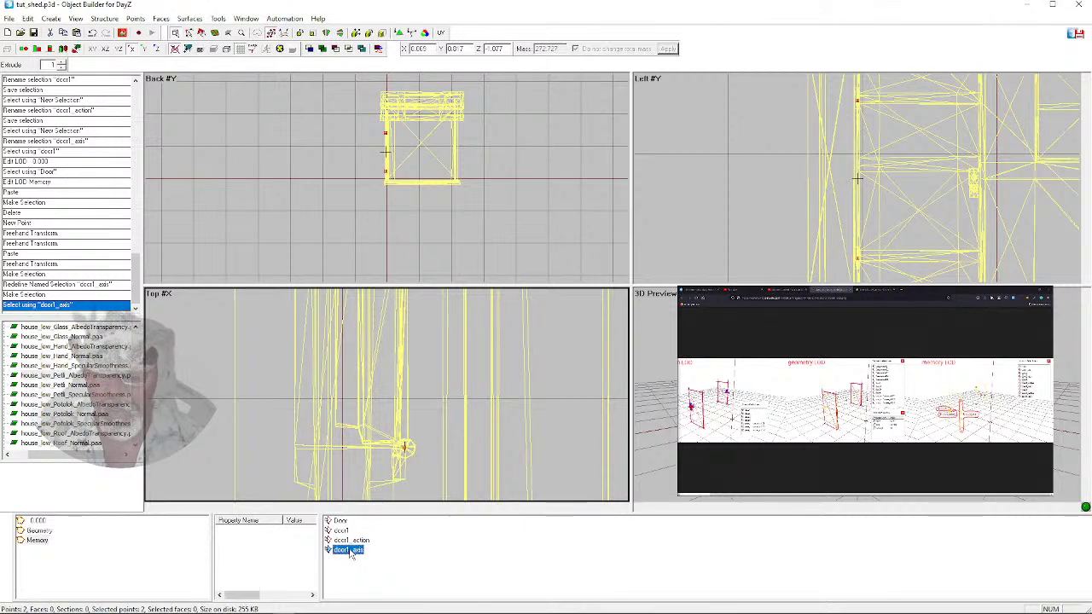
Delete the Door named selection from the Memory LOD
left_click(340, 521)
right_click(341, 522)
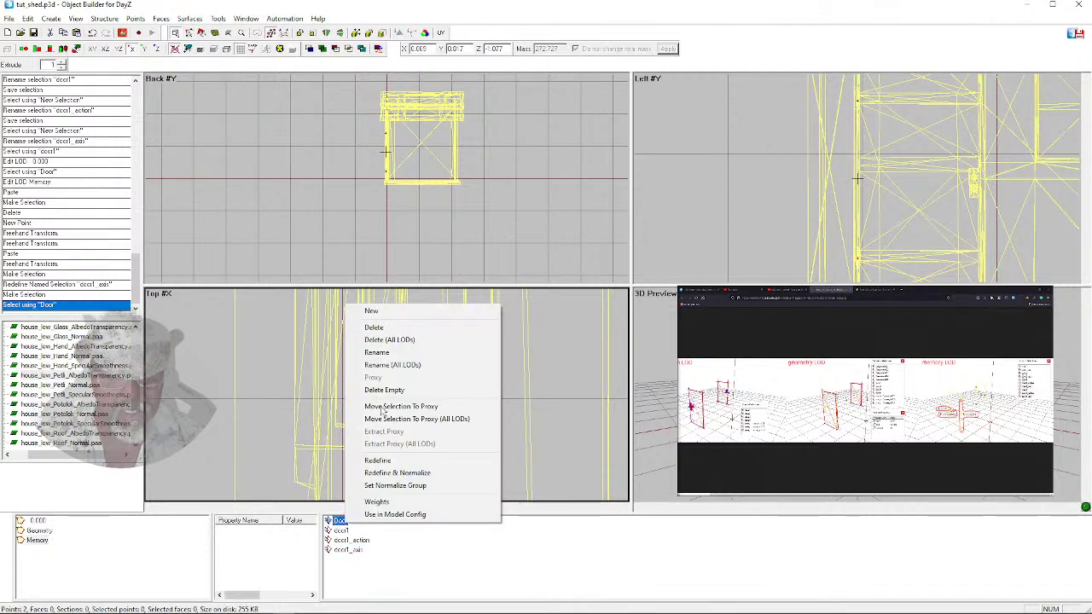
left_click(384, 330)
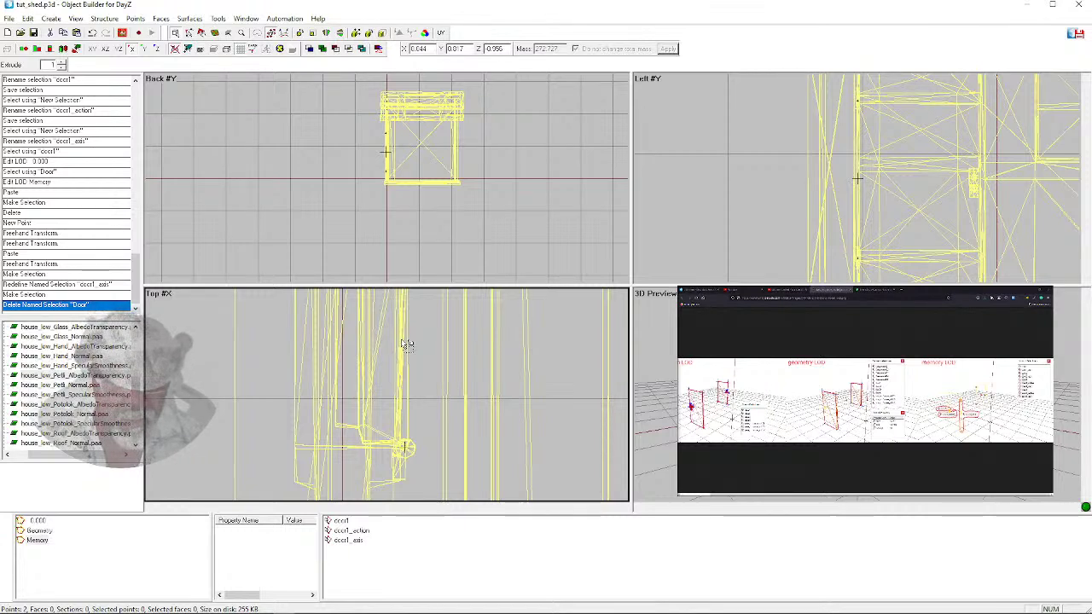
Insert a new point on the door panel and move it to about the middle of the door
key("Insert")
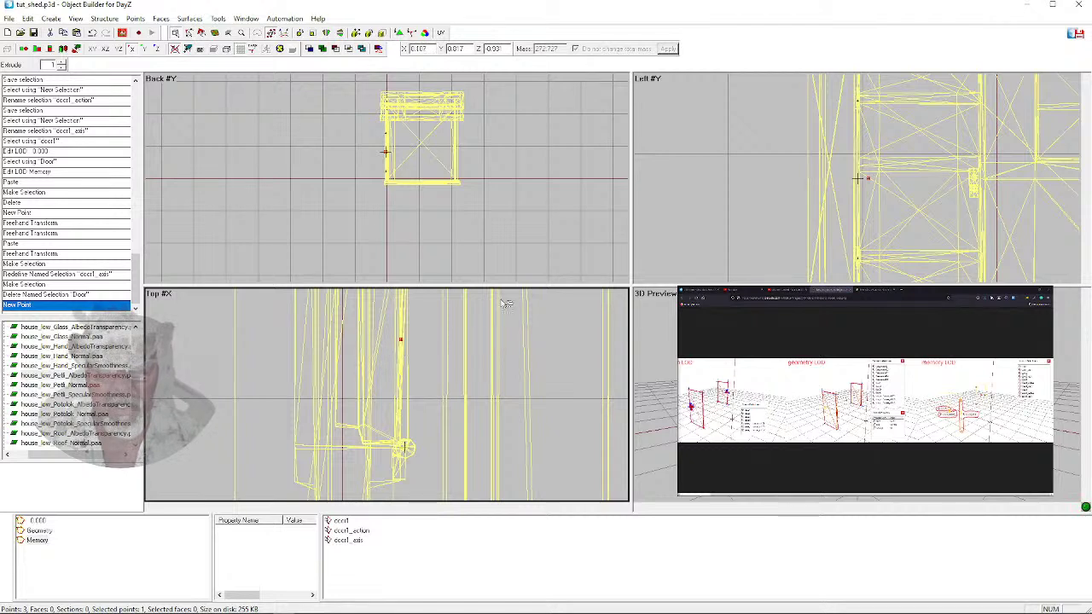
left_click(866, 177)
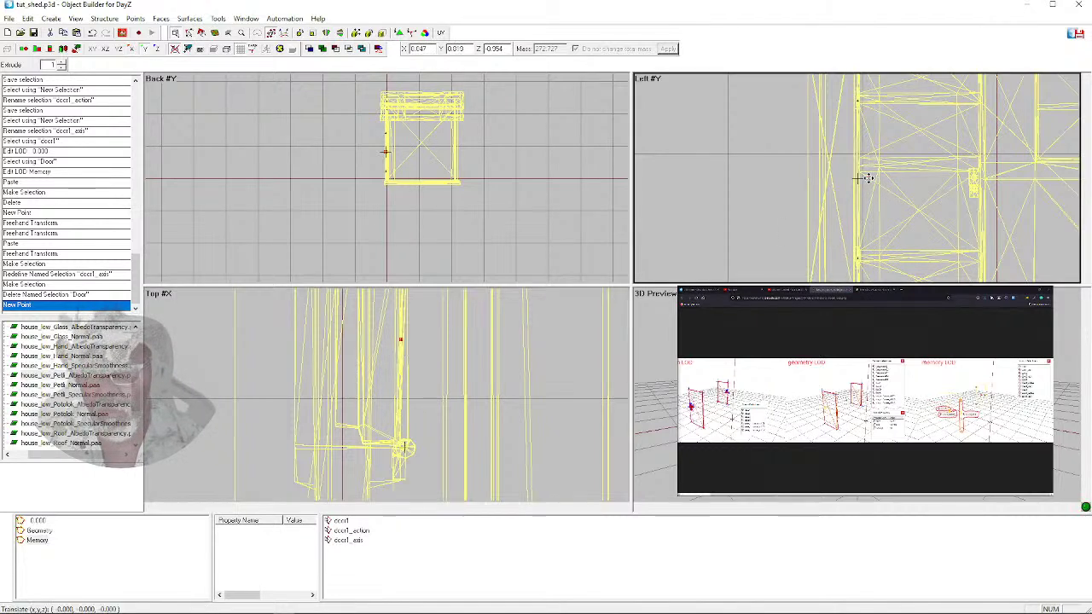
mouse_move(881, 177)
left_mouse_down()
mouse_move(928, 178)
mouse_move(919, 101)
mouse_move(902, 174)
left_mouse_up()
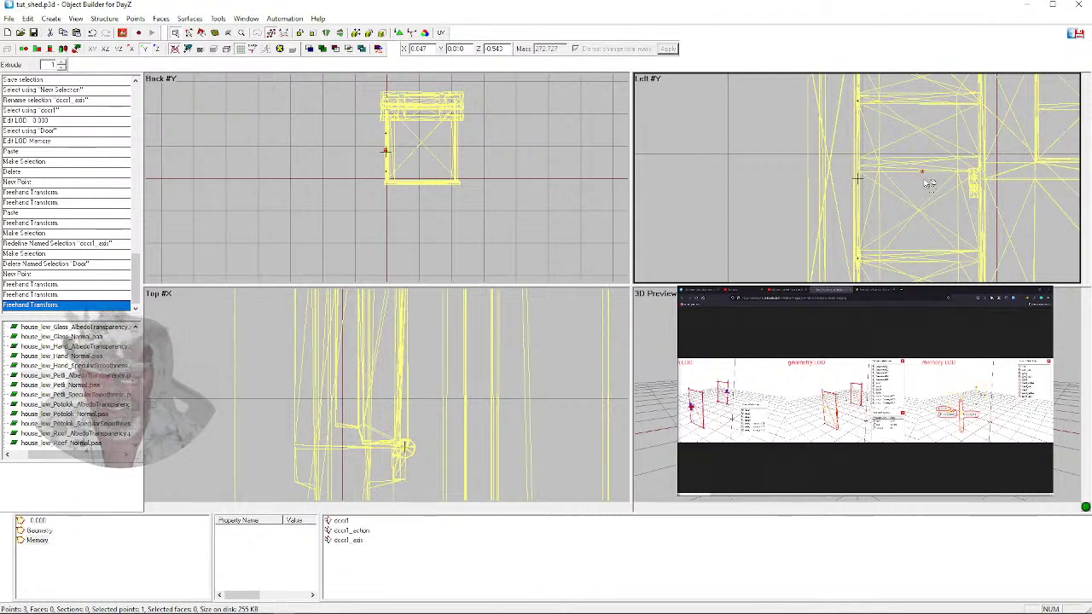
Redefine the door1_action selection with the mid-door point, then recall door1_axis to check its points
right_click(350, 530)
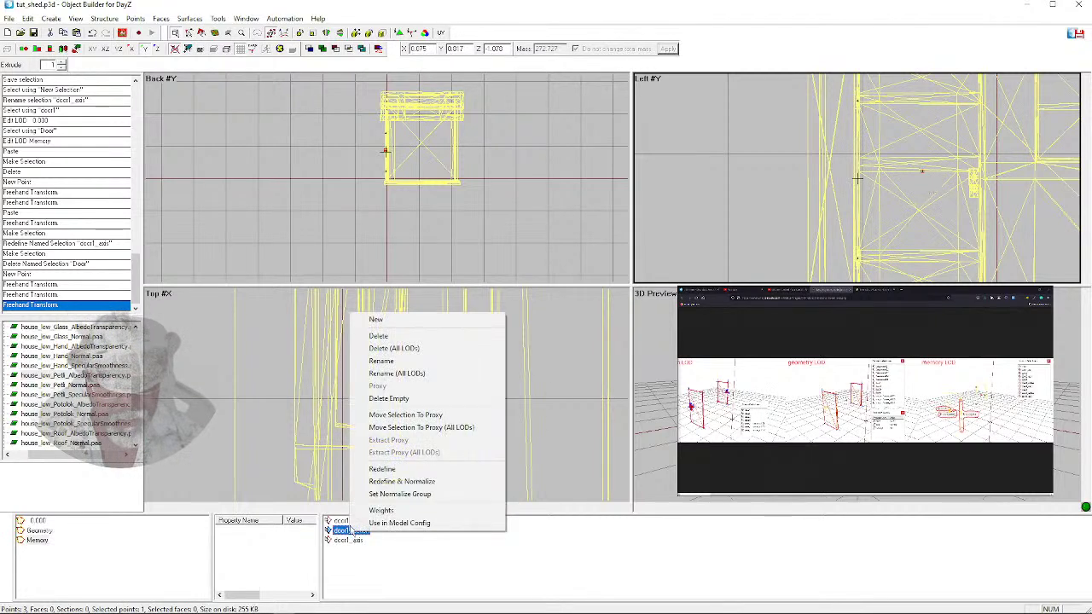
left_click(407, 471)
left_click(504, 455)
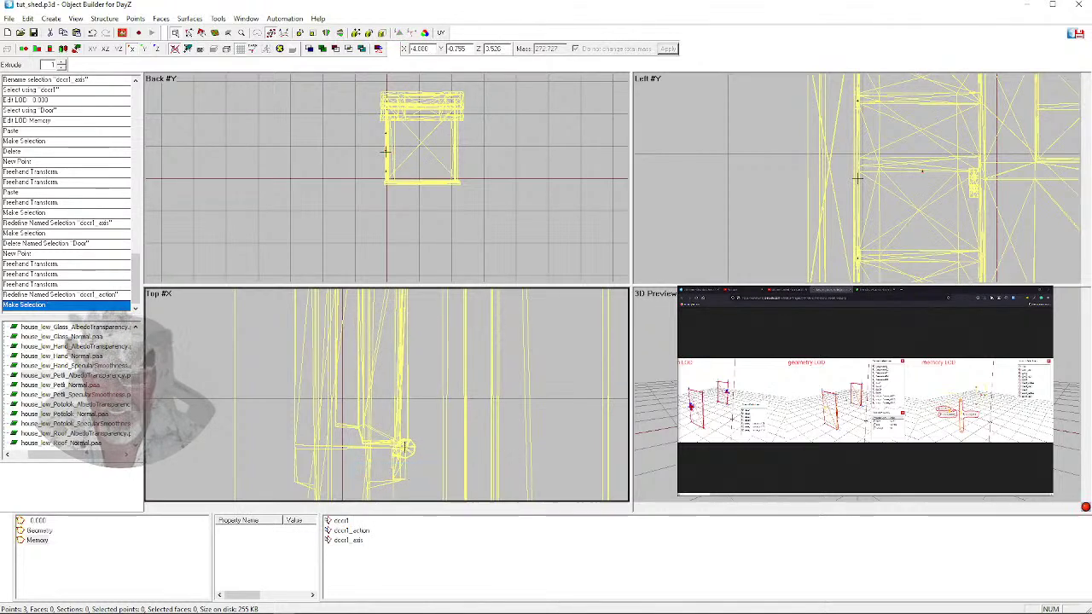
left_click(347, 540)
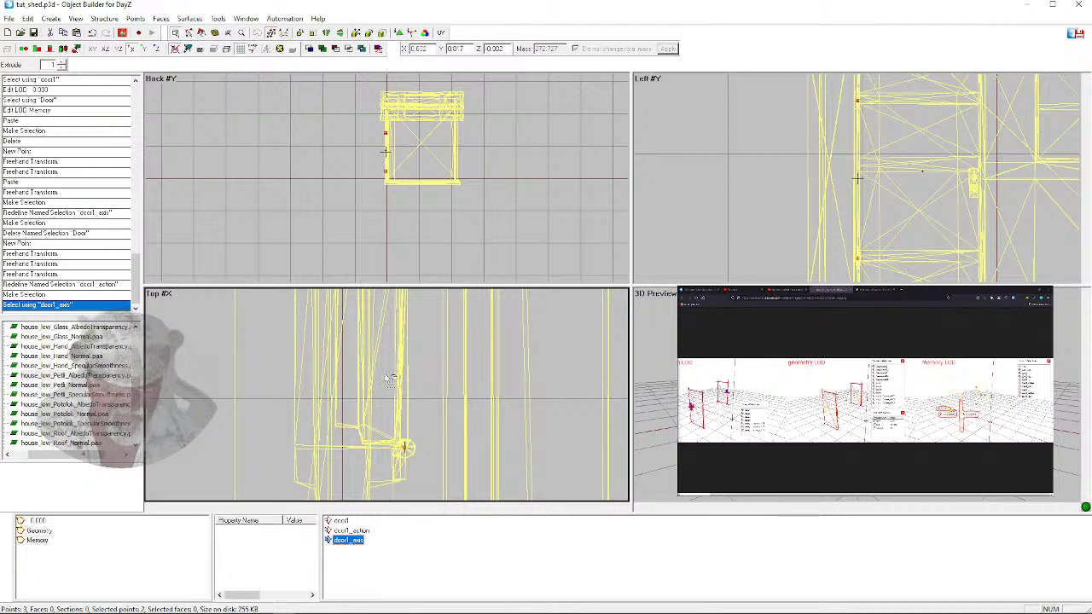
Insert another point at the door handle, adjust its position on the handle and select only that point
scroll(391, 377, "down", 3)
middle_click_drag(410, 340, 427, 470)
scroll(412, 341, "up", 3)
scroll(412, 341, "up", 3)
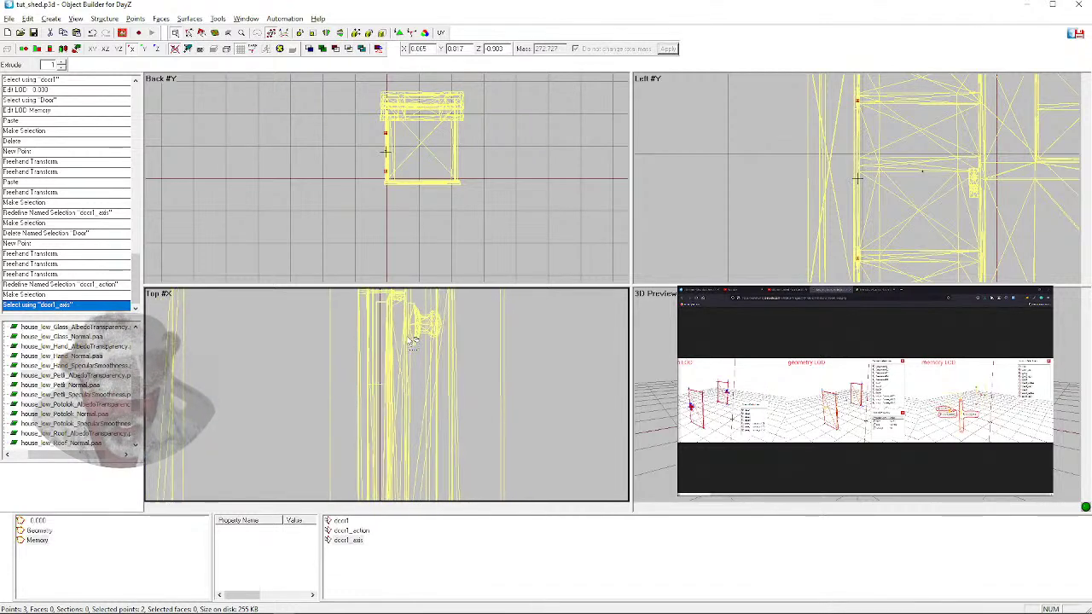
scroll(412, 341, "up", 2)
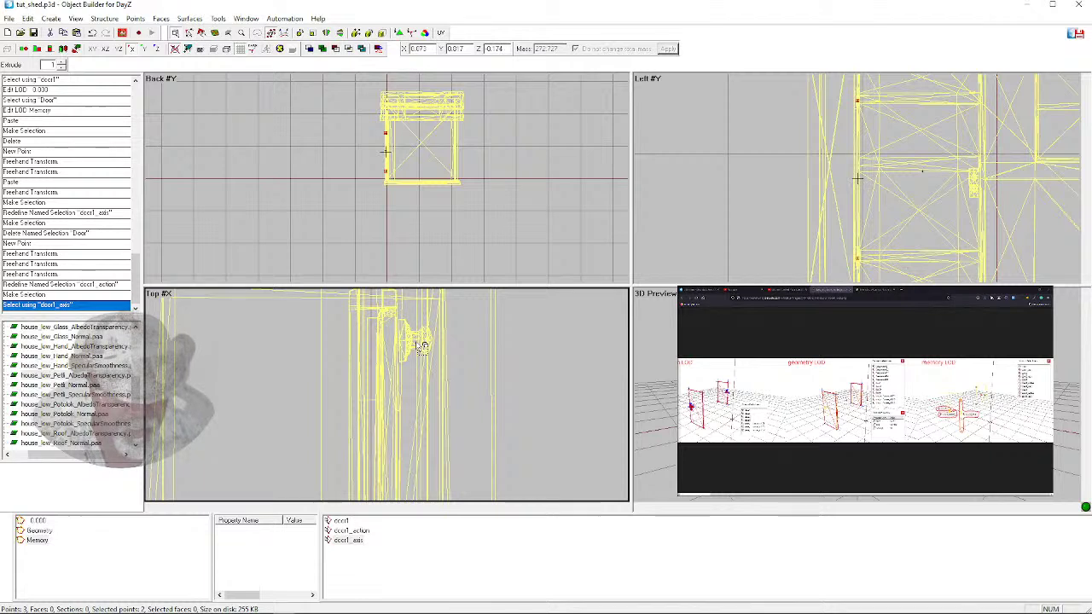
scroll(422, 344, "up", 2)
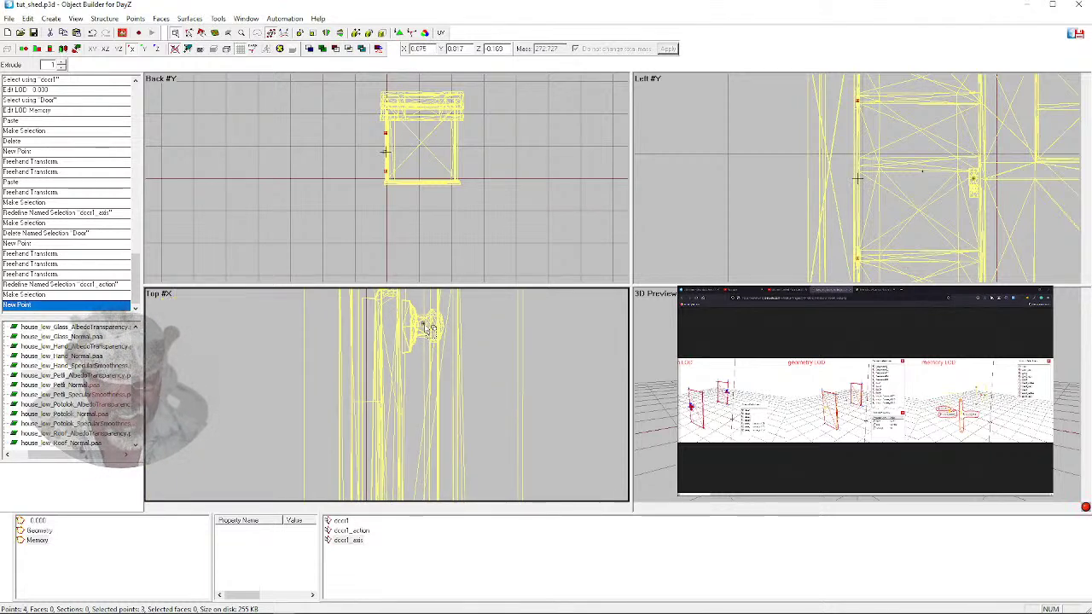
scroll(981, 195, "up", 2)
mouse_move(1020, 178)
left_mouse_down()
mouse_move(1019, 193)
mouse_move(1018, 183)
mouse_move(963, 181)
mouse_move(979, 208)
left_mouse_up()
scroll(1019, 183, "down", 3)
left_click(789, 188)
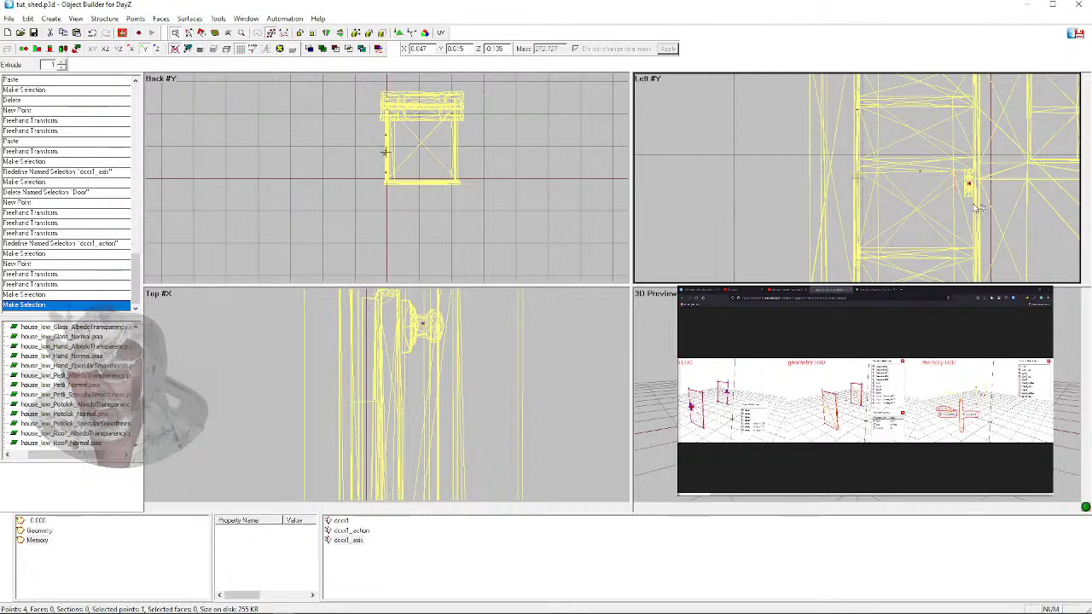
Move the selected memory point onto the lower circle of the door handle plate and redefine the door1 selection with it
scroll(978, 190, "up", 2)
middle_click(1013, 186)
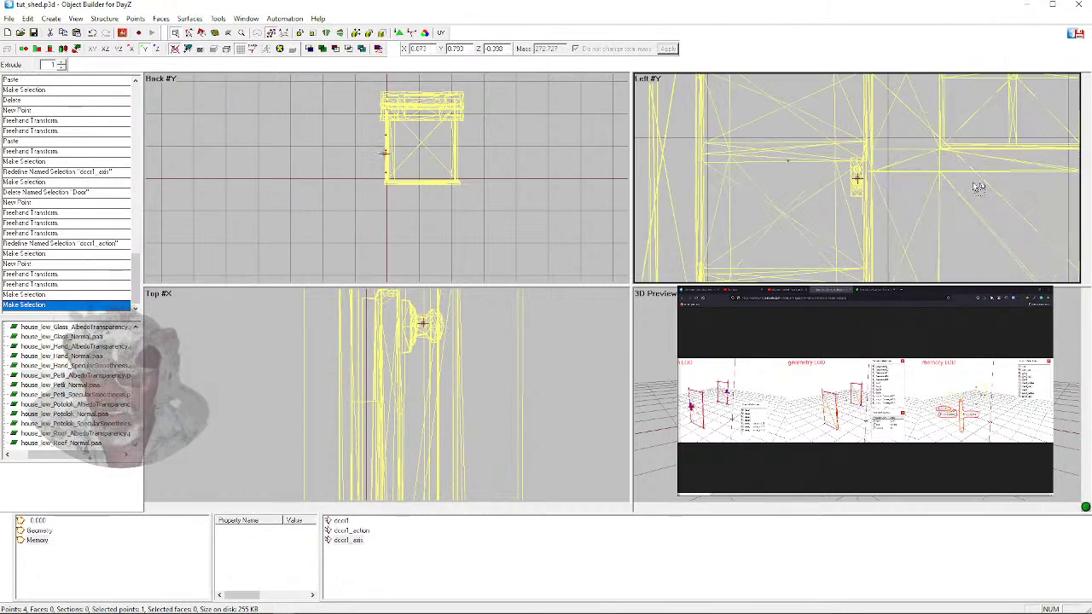
scroll(872, 181, "up", 2)
left_click_drag(861, 181, 864, 193)
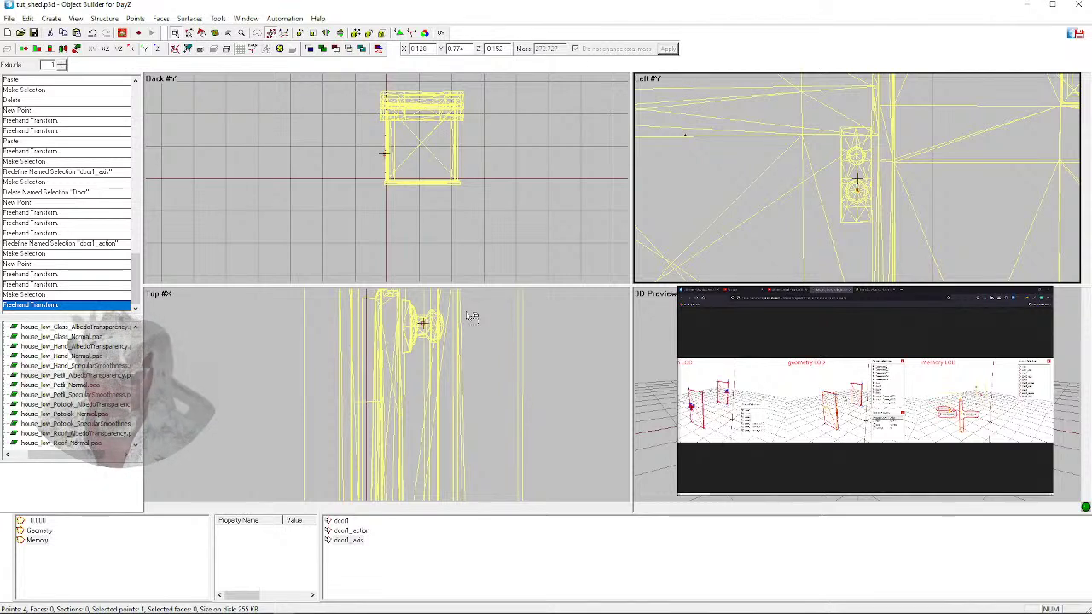
right_click(343, 521)
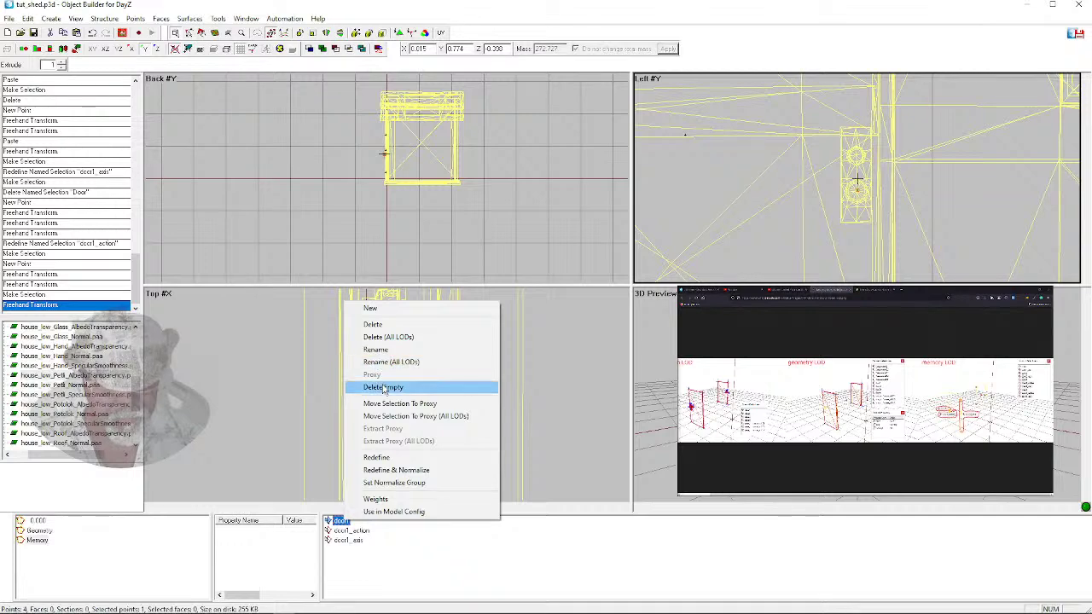
left_click(384, 457)
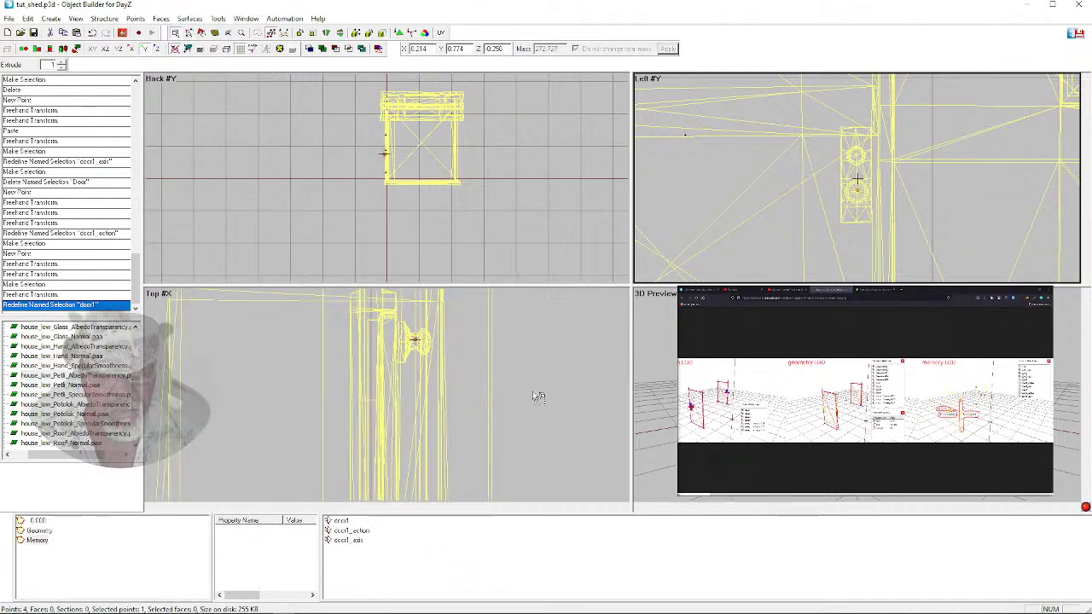
Check which points the door1 and door1_axis selections hold in the Memory LOD, and save the model
scroll(516, 404, "down", 4)
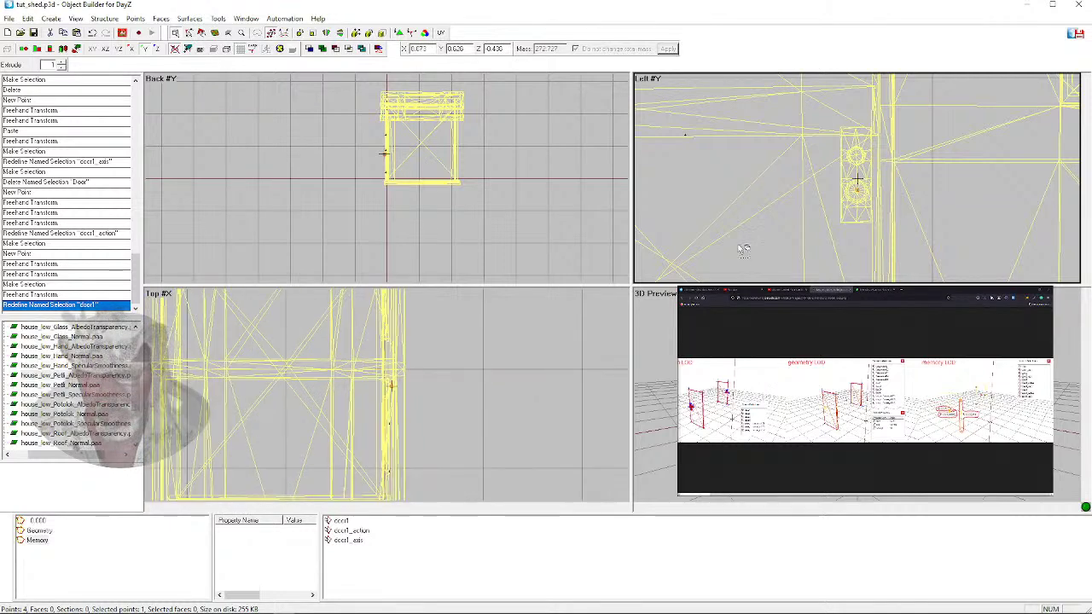
left_click(412, 241)
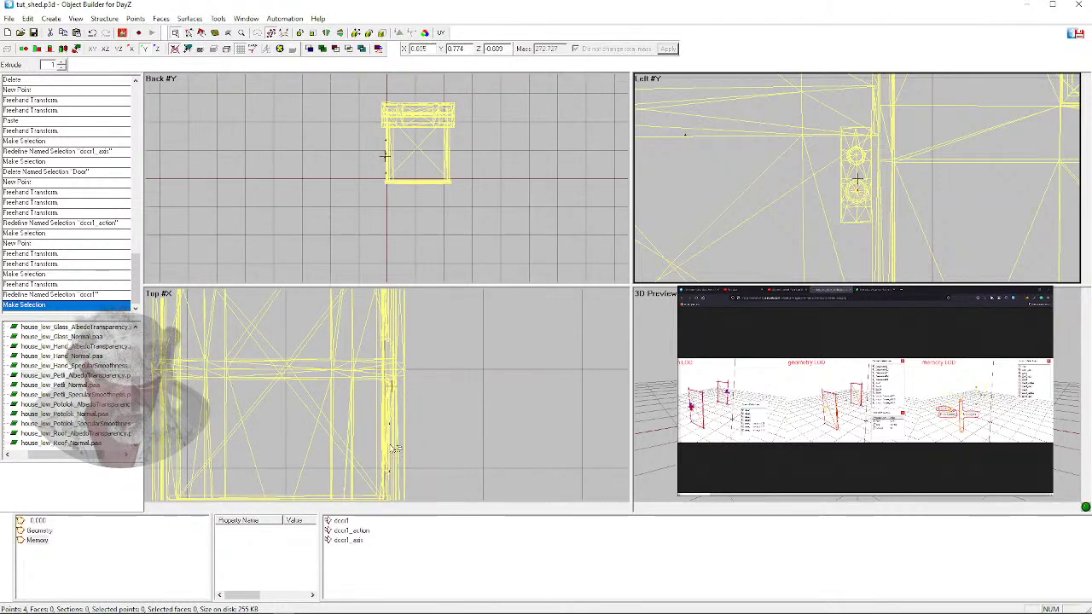
left_click(335, 521)
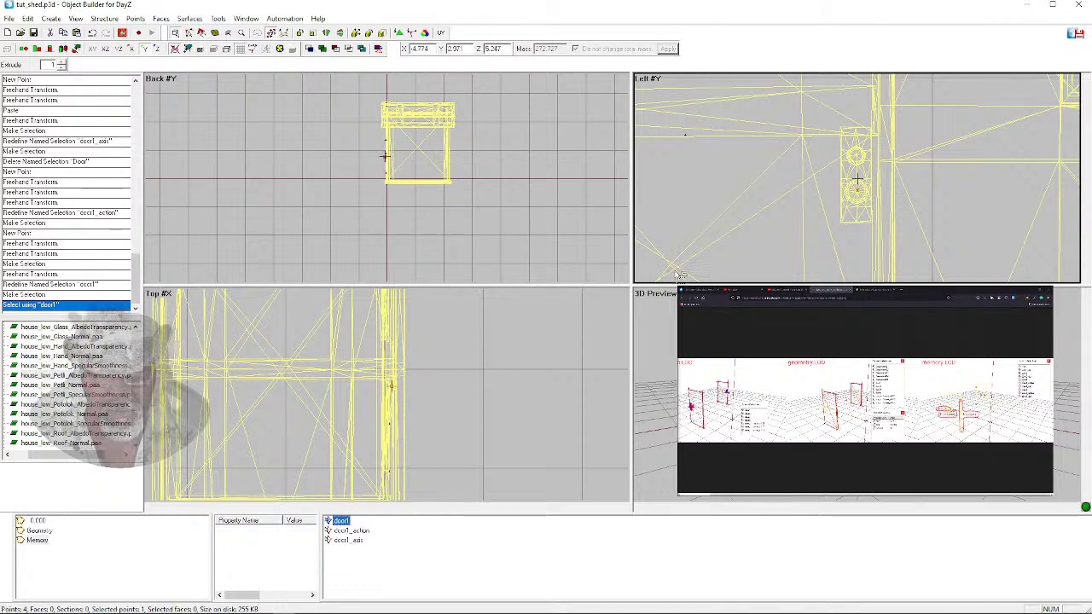
scroll(730, 220, "down", 5)
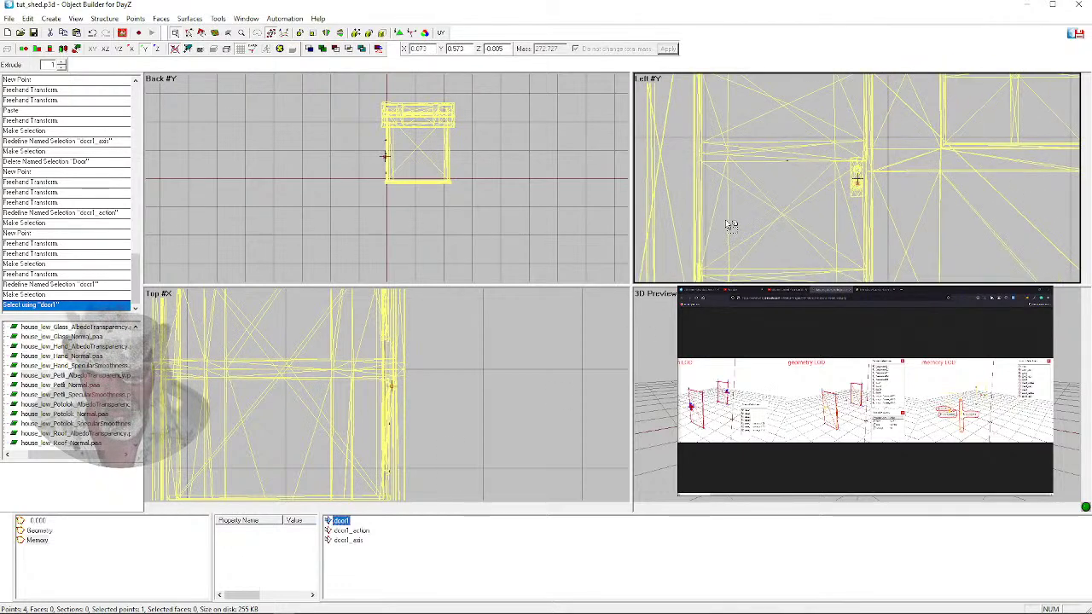
left_click(347, 531)
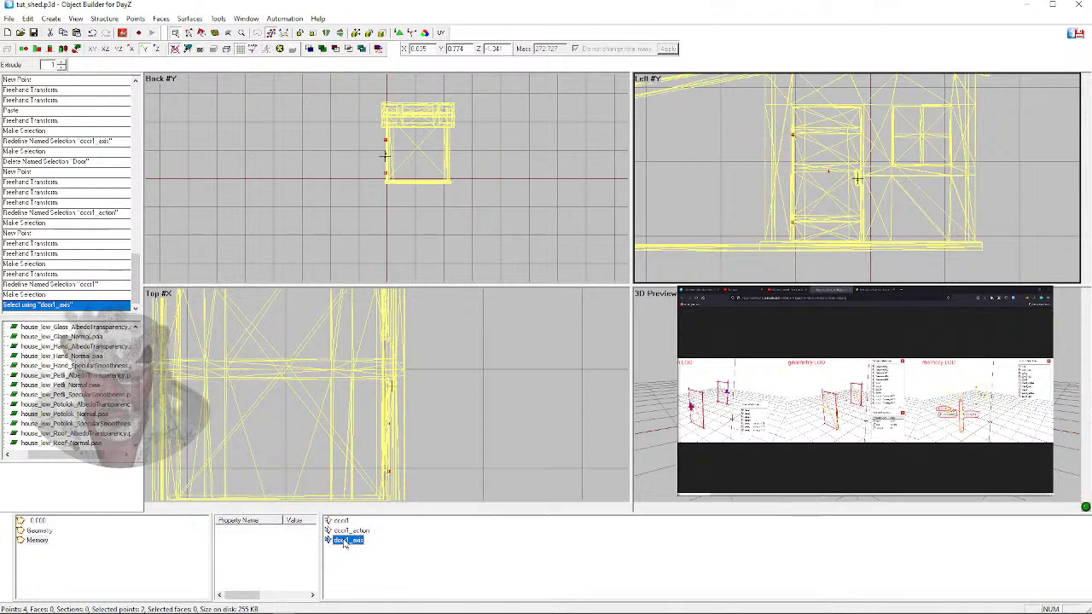
left_click(516, 405)
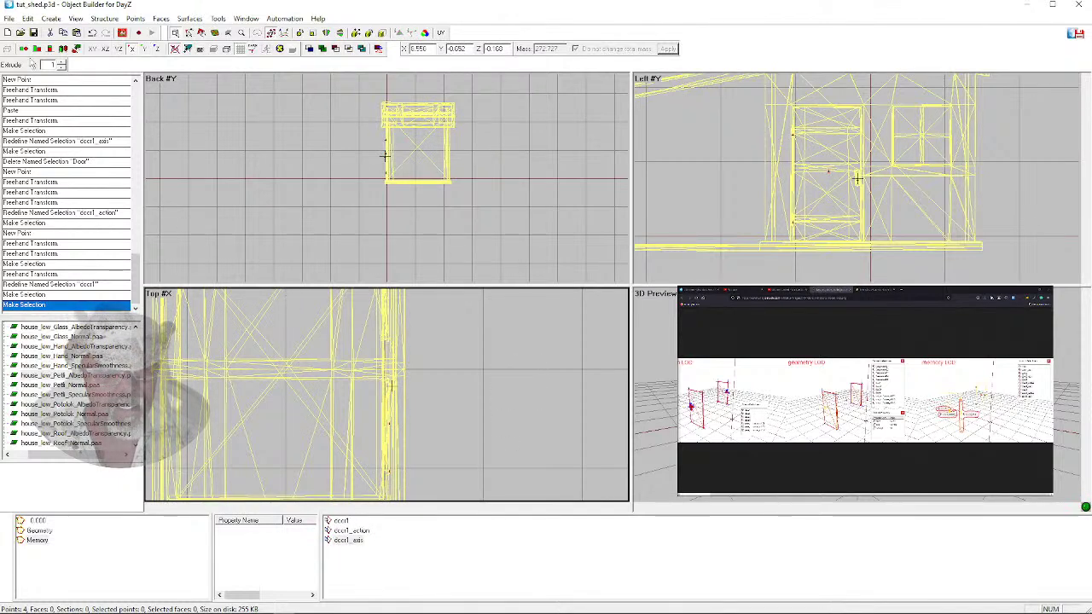
left_click(34, 32)
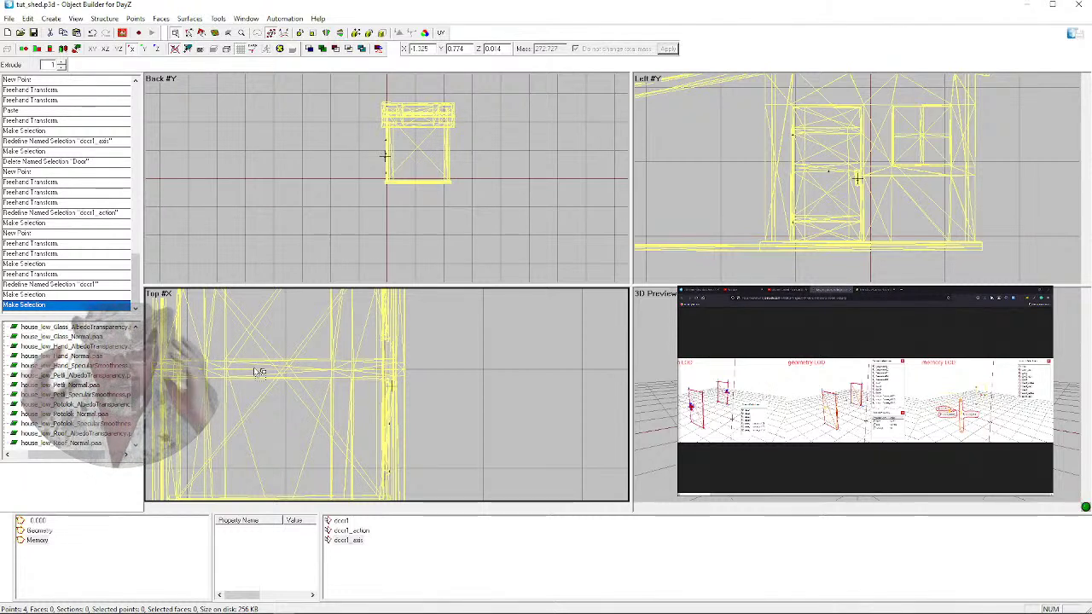
In the Geometry LOD, inspect the door in the 3D preview, clear the selection and run Find Components
left_click(39, 531)
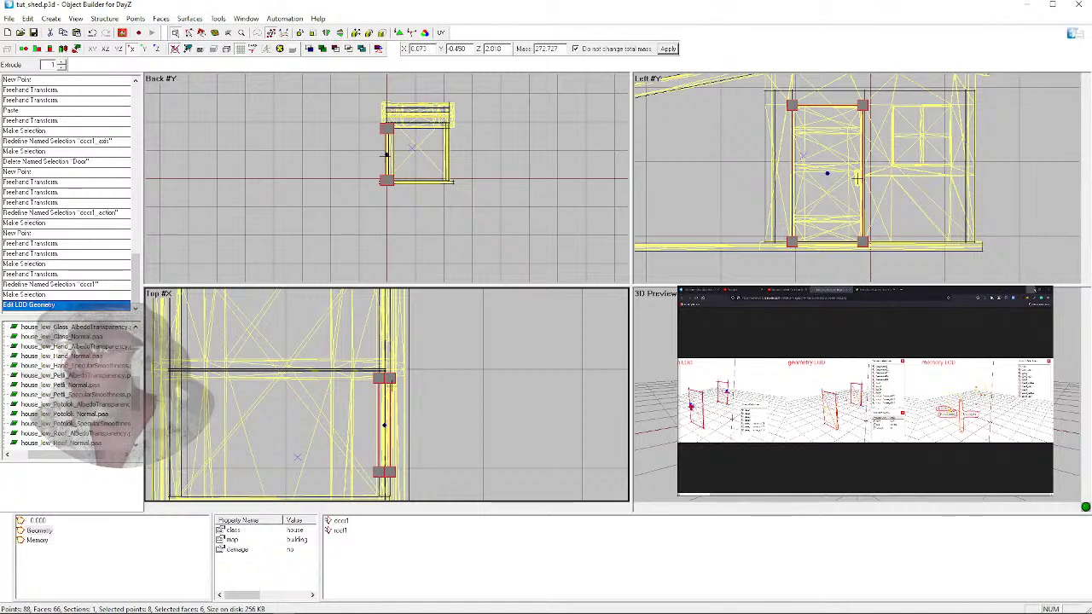
left_click(1031, 289)
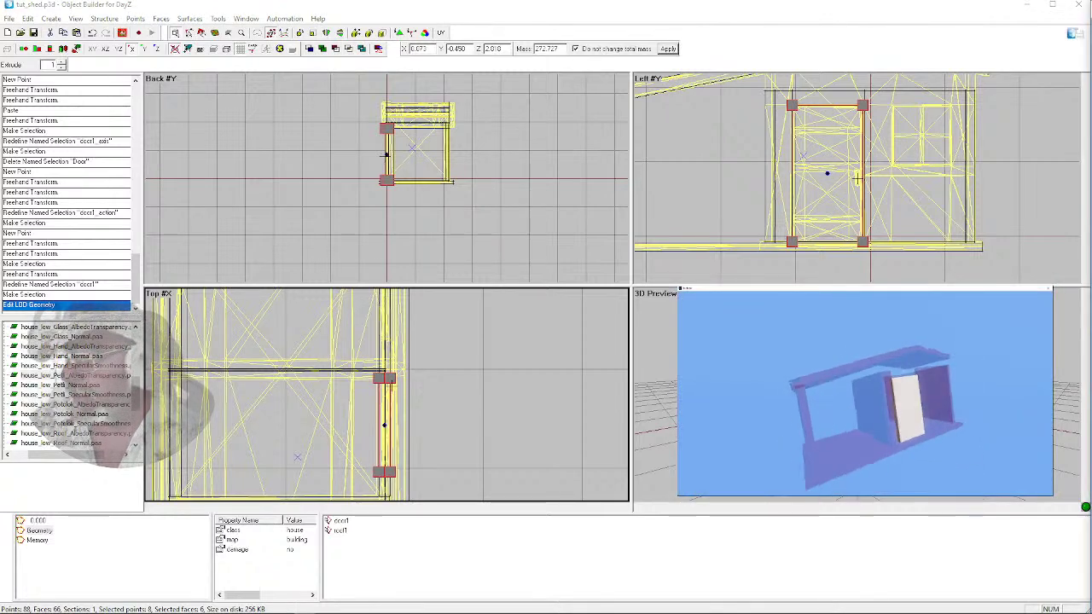
left_click_drag(870, 410, 881, 405)
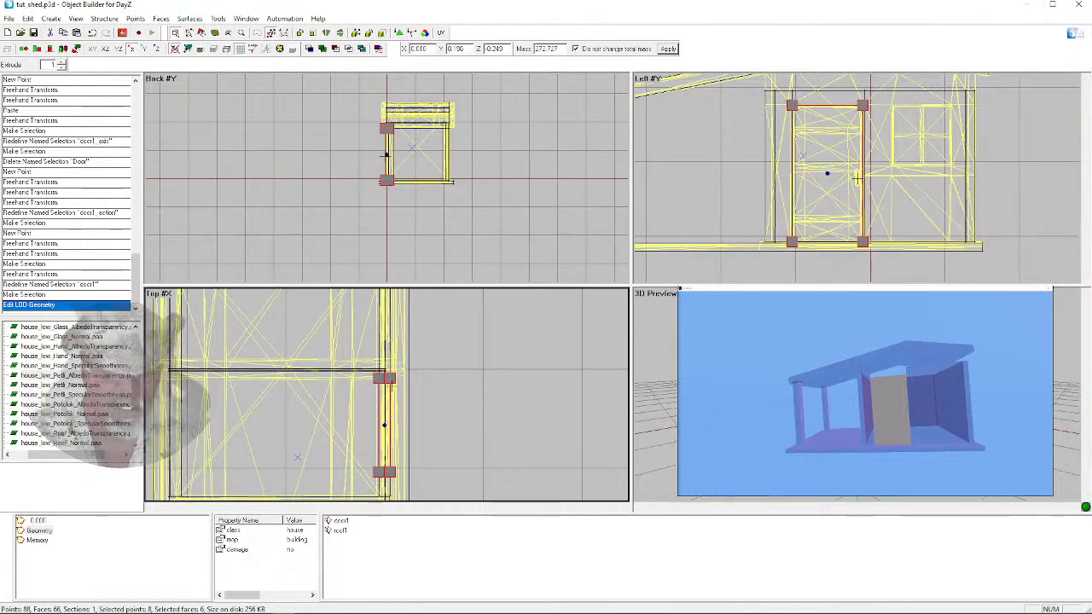
left_click(440, 250)
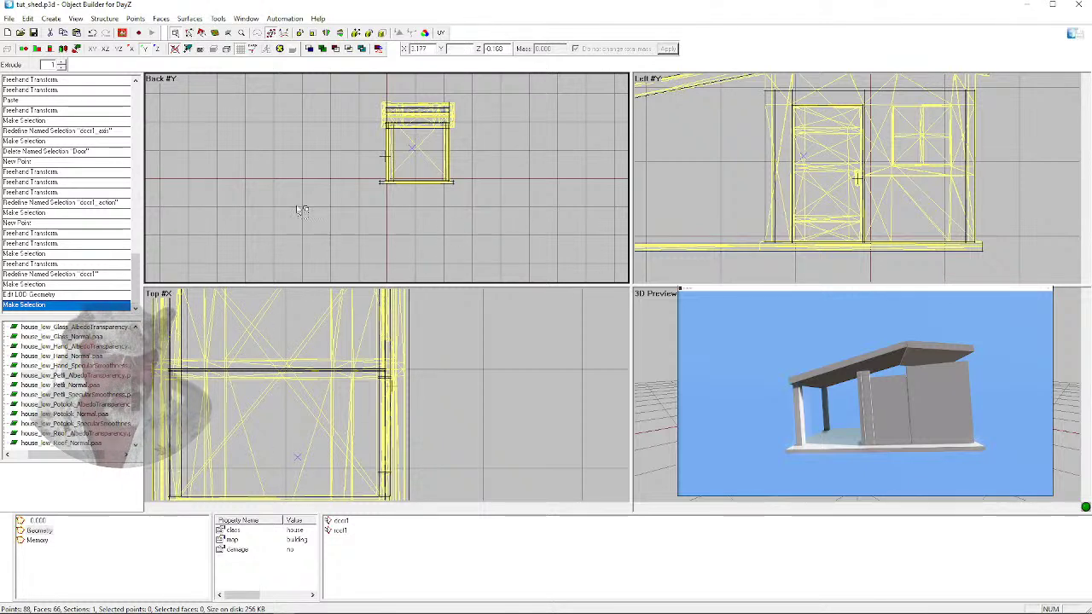
left_click(106, 18)
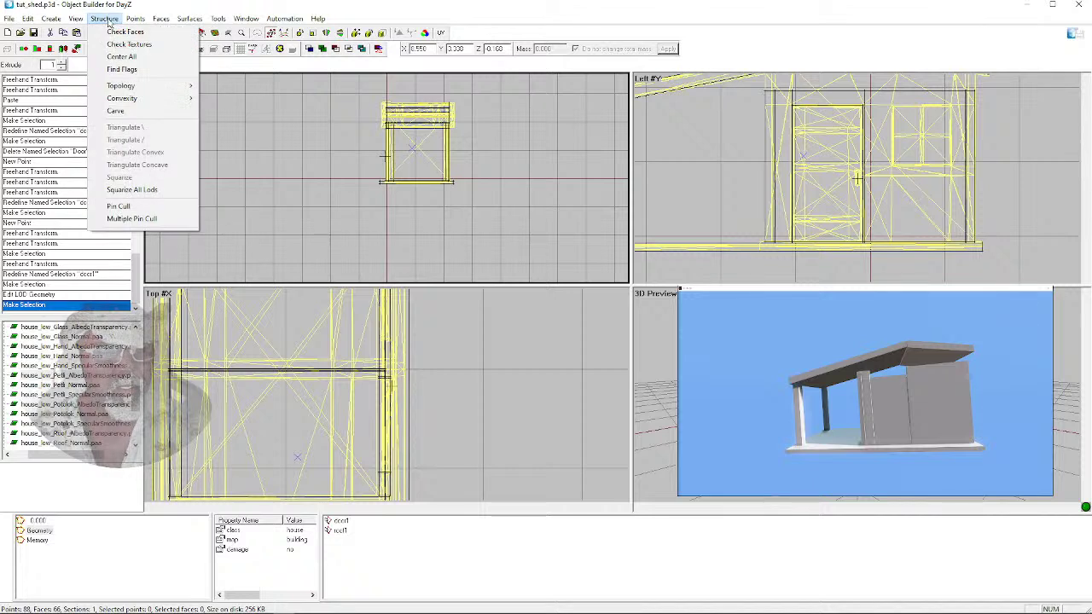
mouse_move(145, 90)
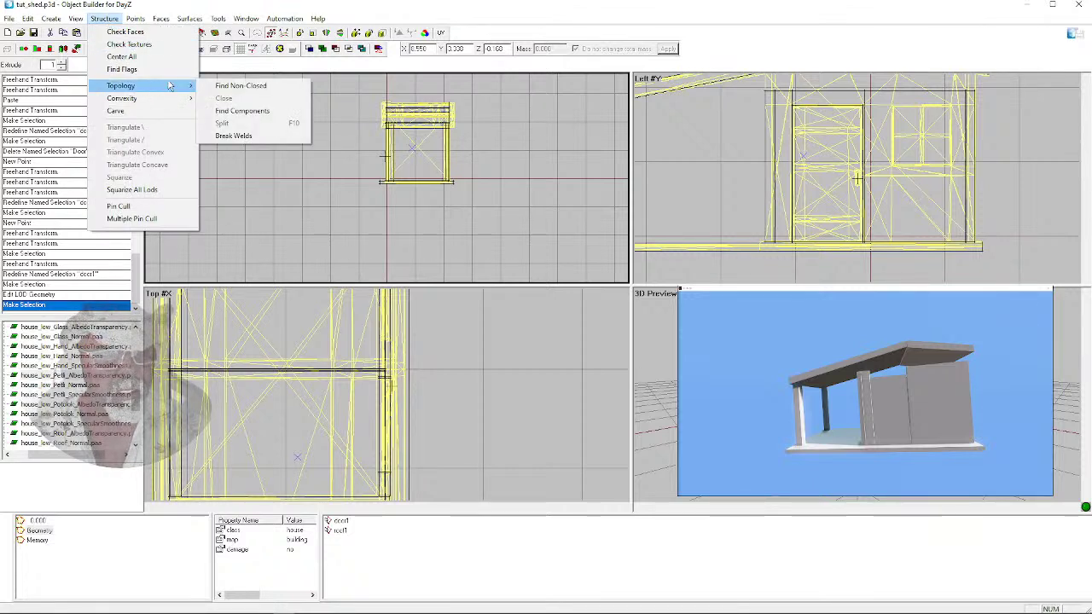
left_click(243, 111)
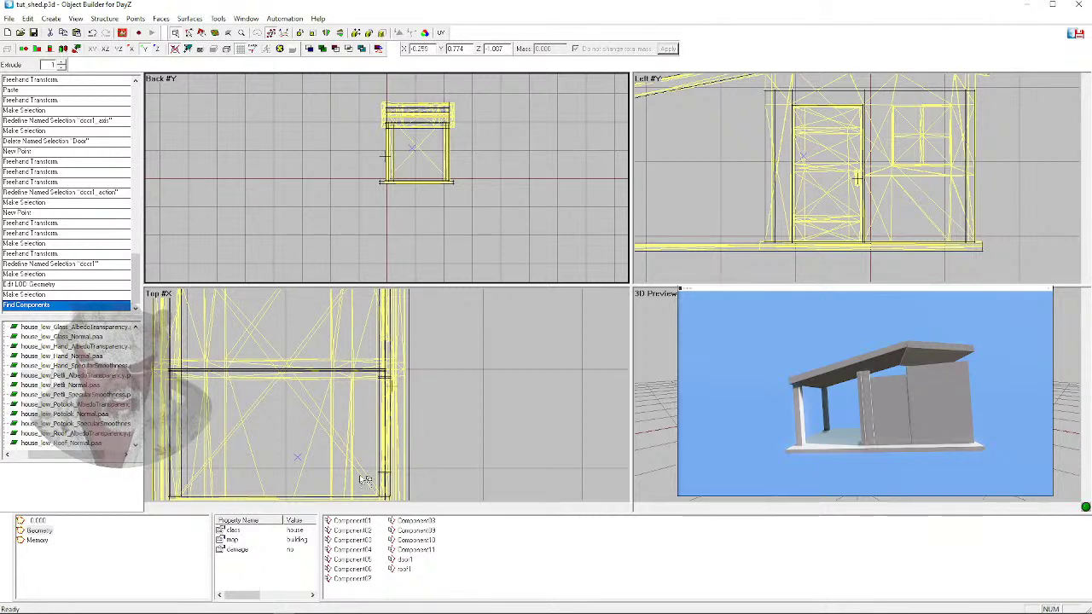
Go through the generated component selections from Component01 to Component11 to check which part of the shed each covers
scroll(366, 450, "down", 3)
scroll(368, 453, "down", 1)
left_click(351, 521)
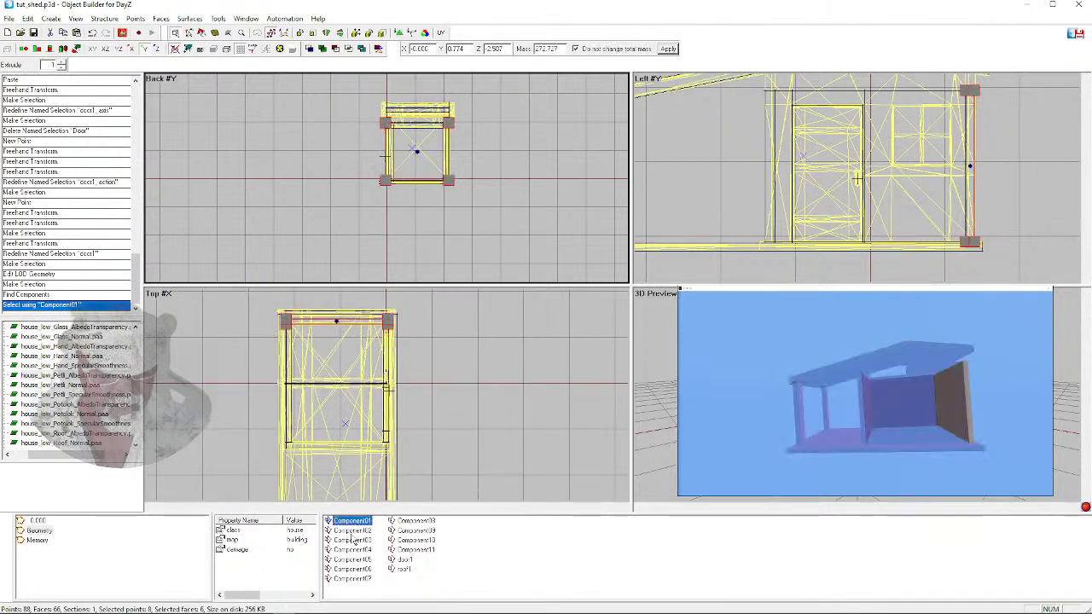
left_click(352, 540)
left_click(352, 559)
left_click(352, 569)
left_click(352, 578)
left_click(416, 521)
left_click(416, 530)
left_click(416, 540)
left_click(416, 549)
left_click(494, 375)
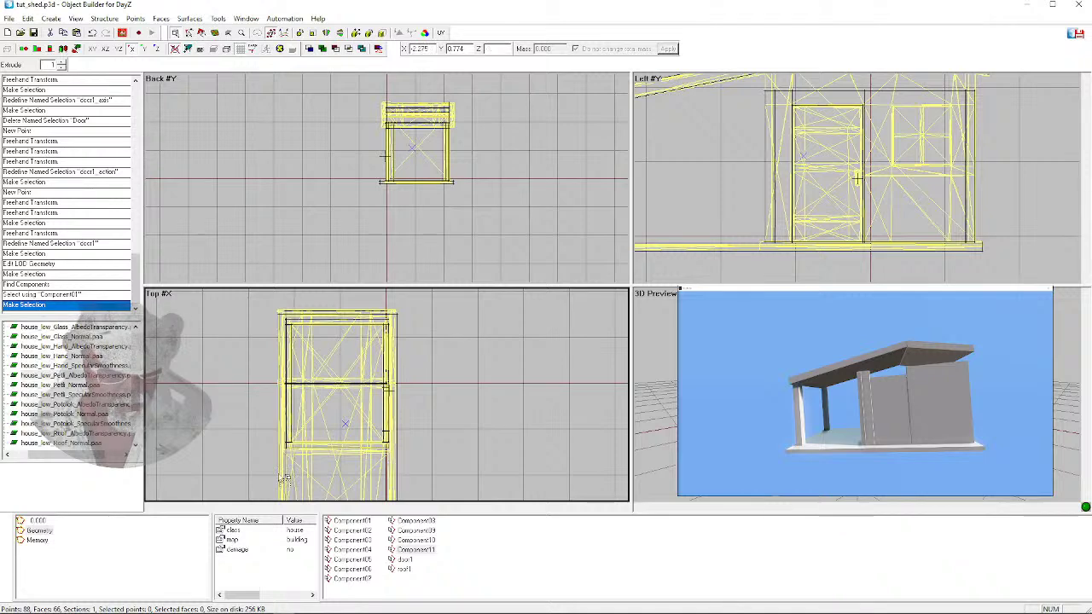
Review the named selections of the 0.000 and Geometry LODs, and switch to the browser's door LOD reference image
left_click(37, 520)
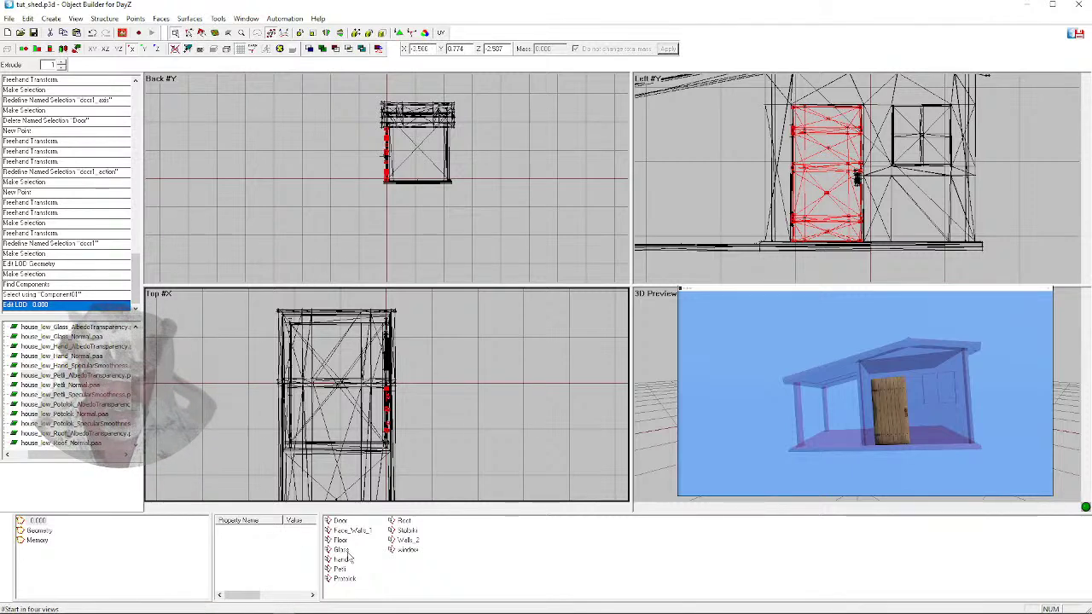
left_click(38, 531)
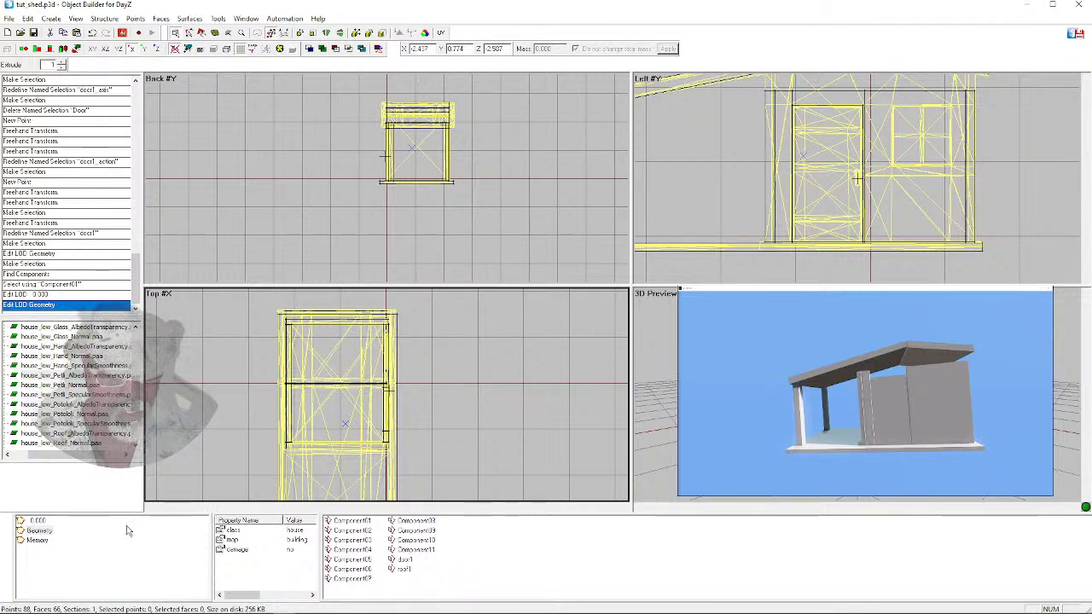
mouse_move(217, 606)
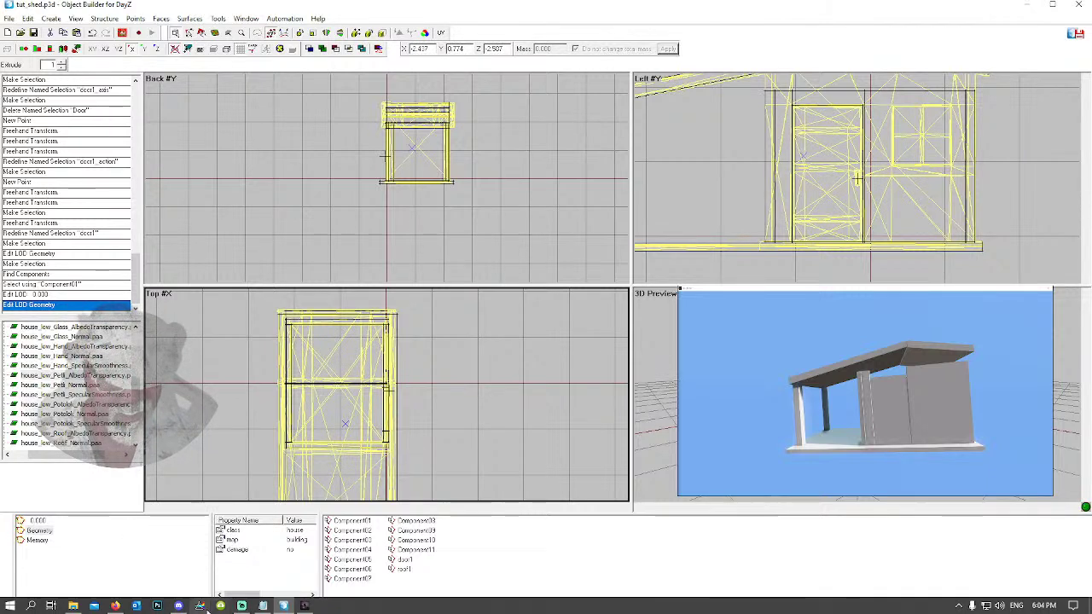
left_click(119, 606)
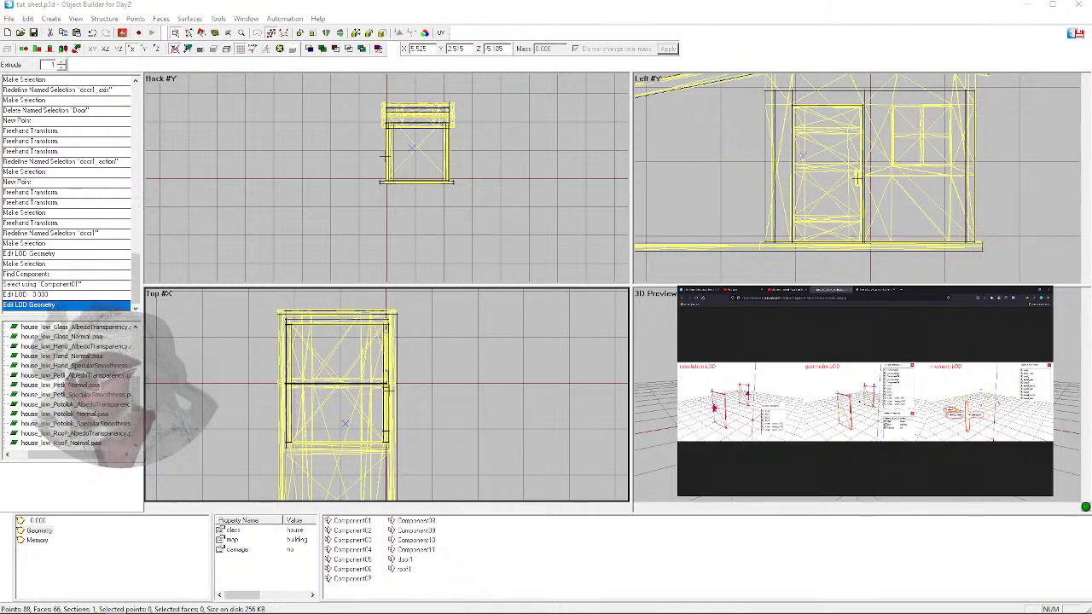
Add a new LOD to the shed model and change its type to View Geometry
left_click(34, 540)
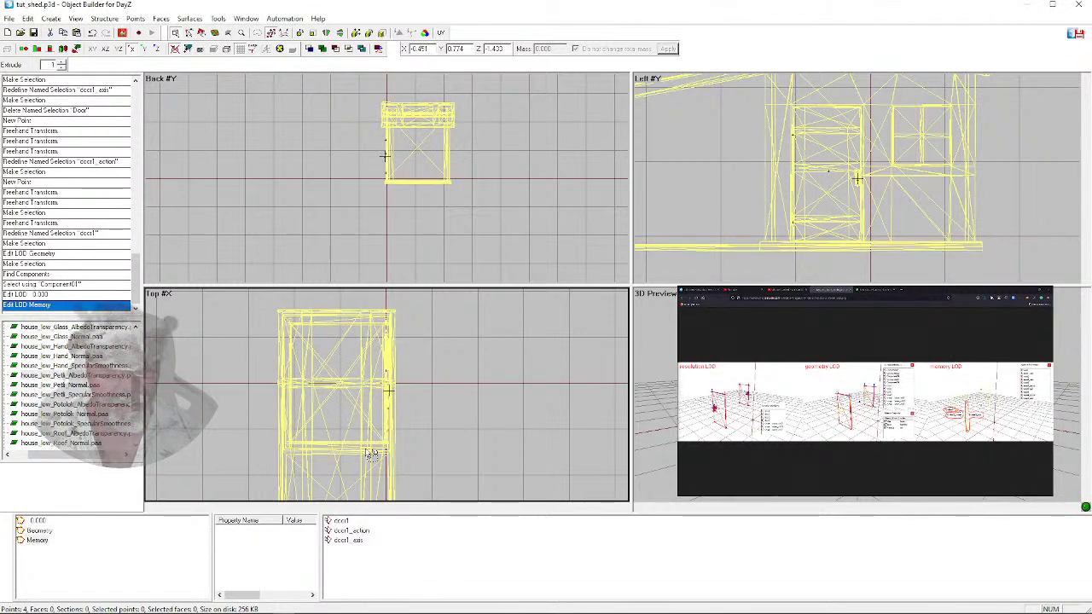
right_click(95, 558)
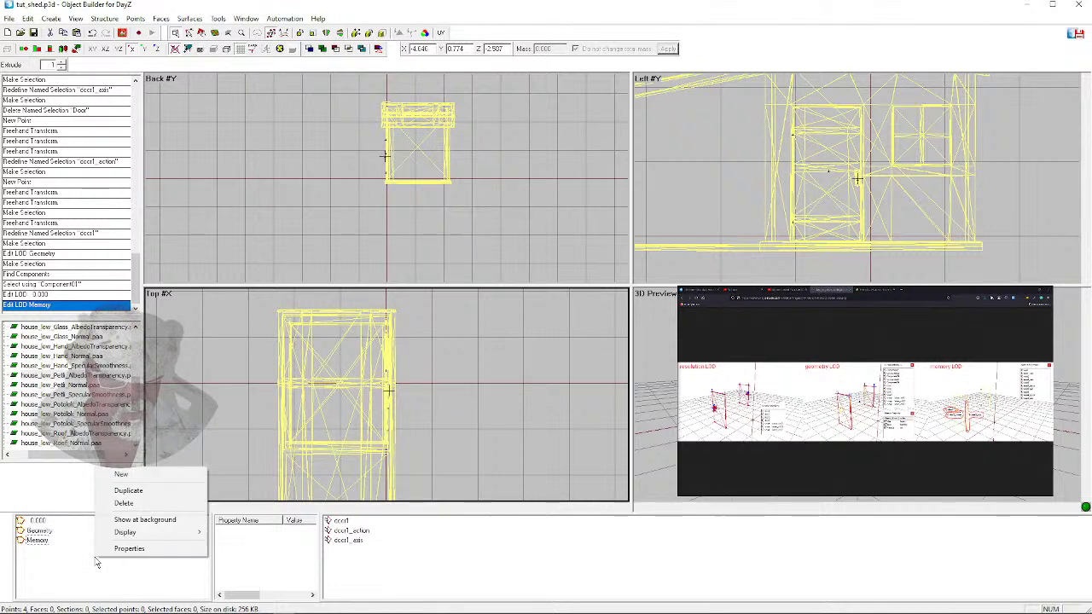
left_click(122, 476)
left_click(38, 531)
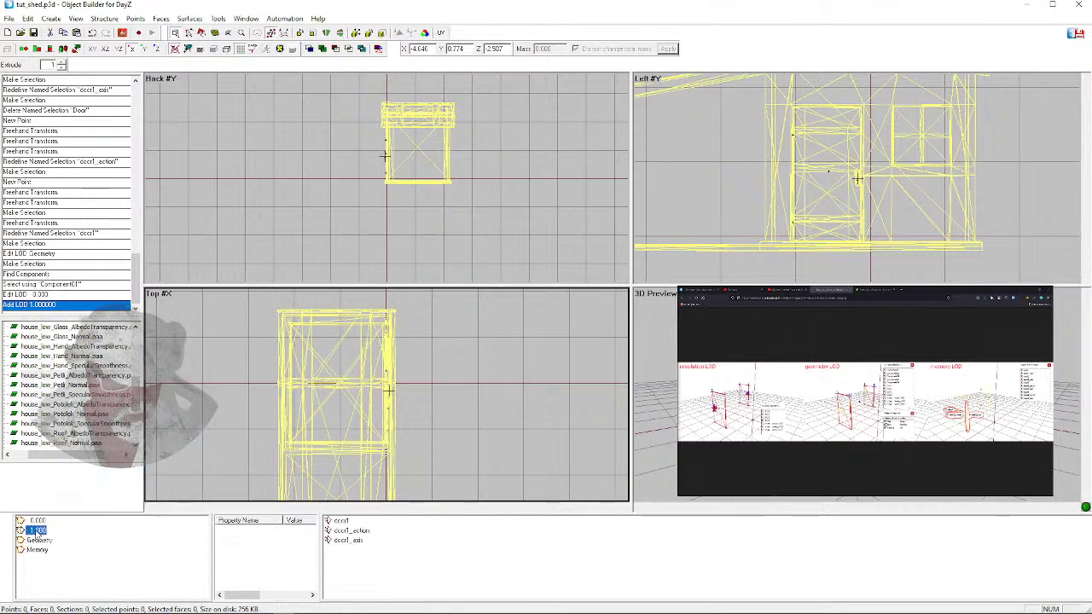
double_click(36, 532)
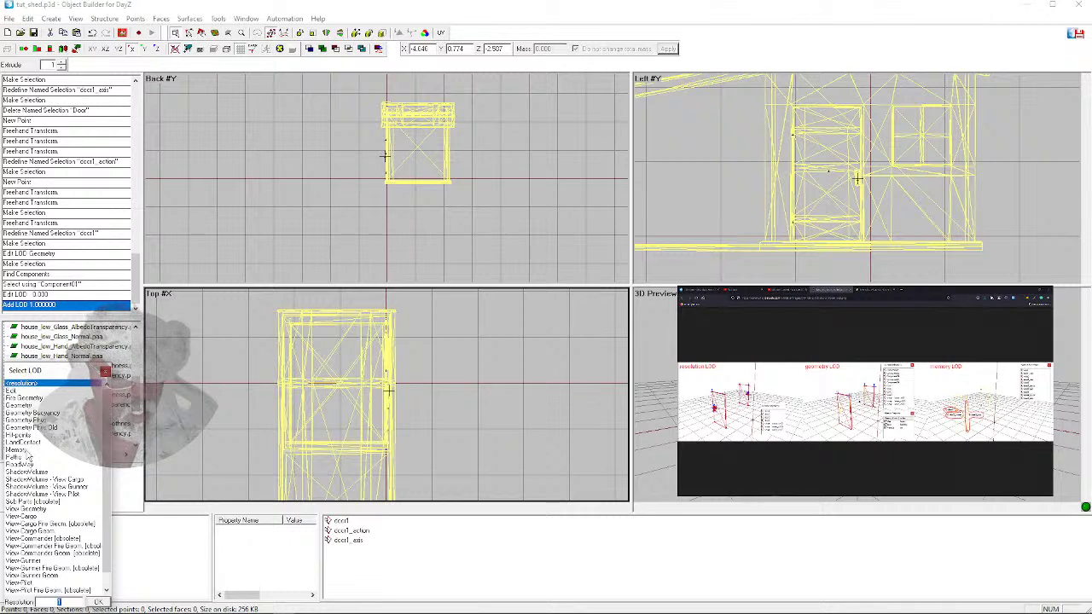
double_click(27, 509)
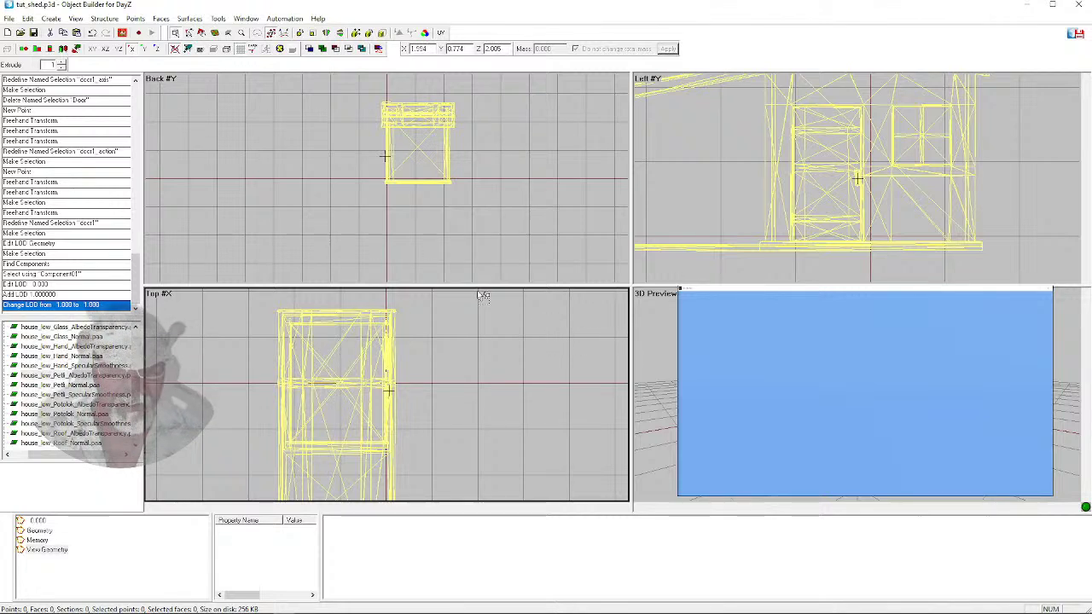
Duplicate all of the Geometry LOD's geometry in place and set the copy's mass to 0
left_click(38, 531)
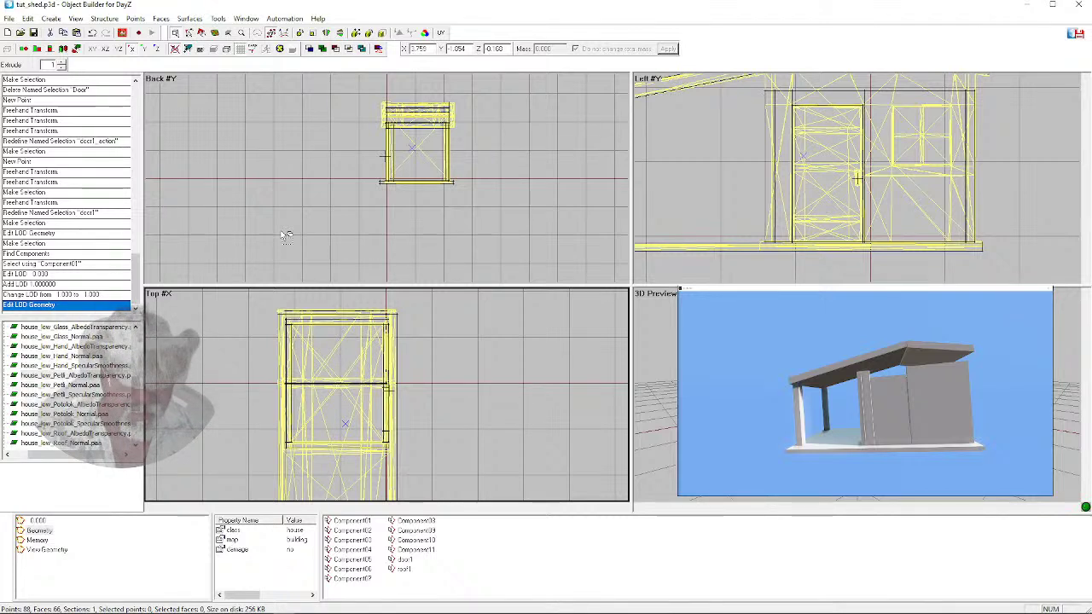
key("ctrl+a")
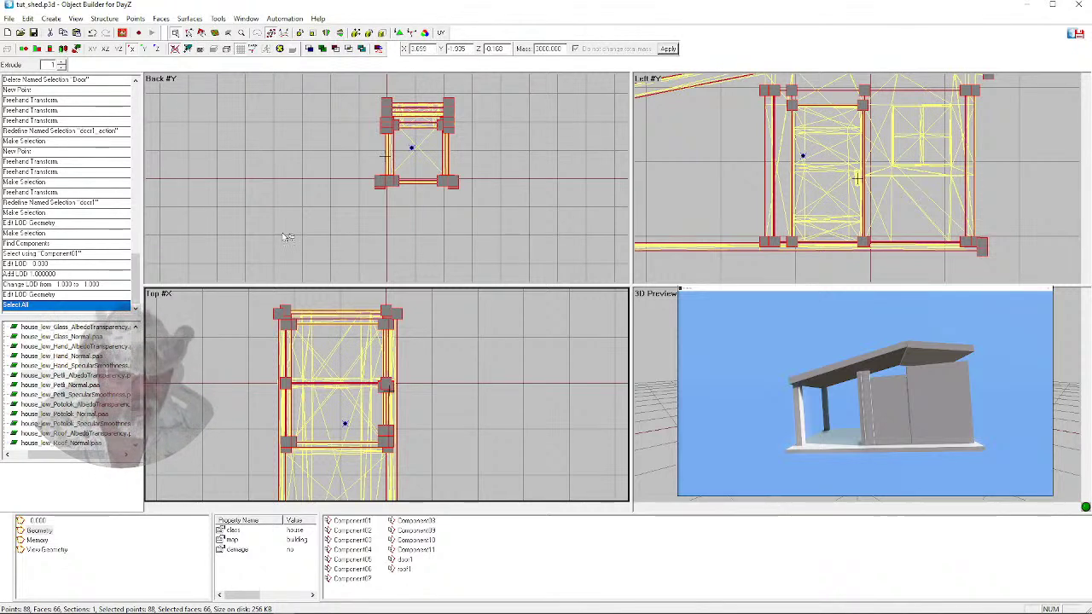
key("ctrl+v")
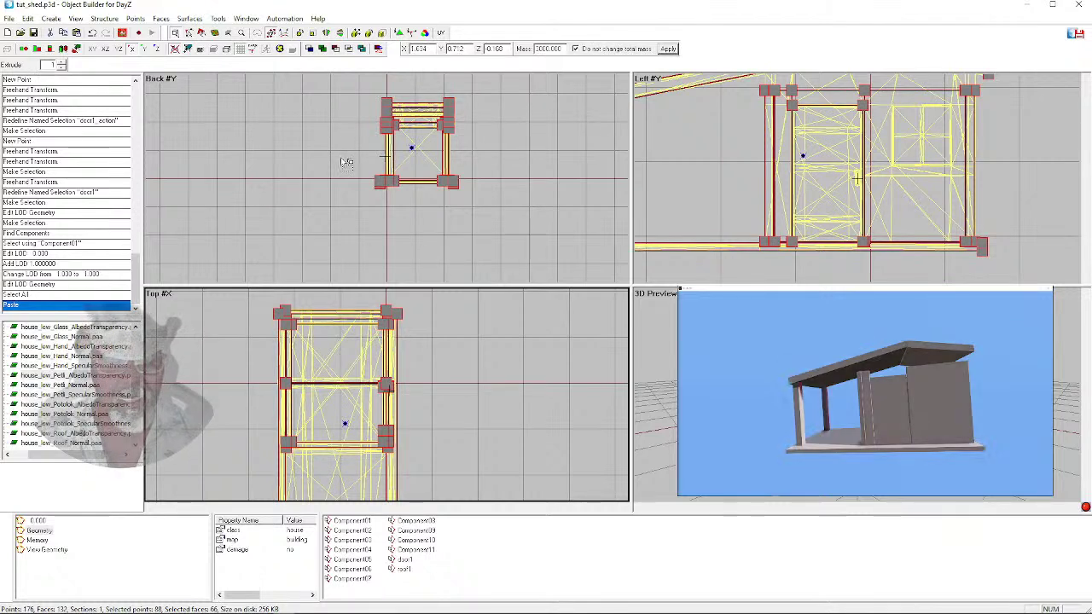
left_click_drag(564, 49, 502, 53)
type("0")
left_click(668, 48)
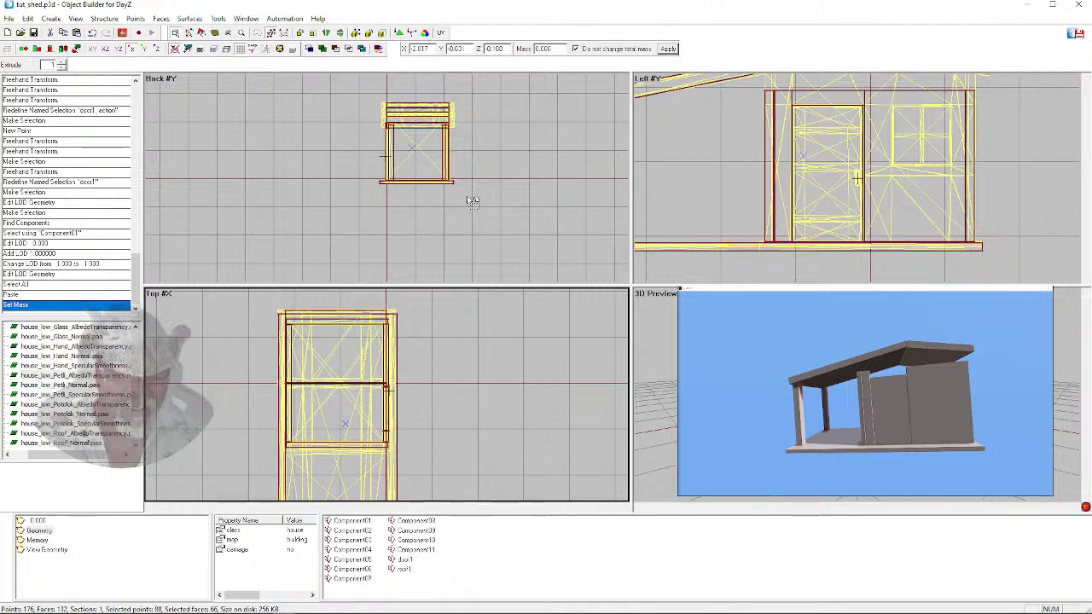
Cut the zero-mass copy from the Geometry LOD and paste it into the View Geometry LOD
key("ctrl+x")
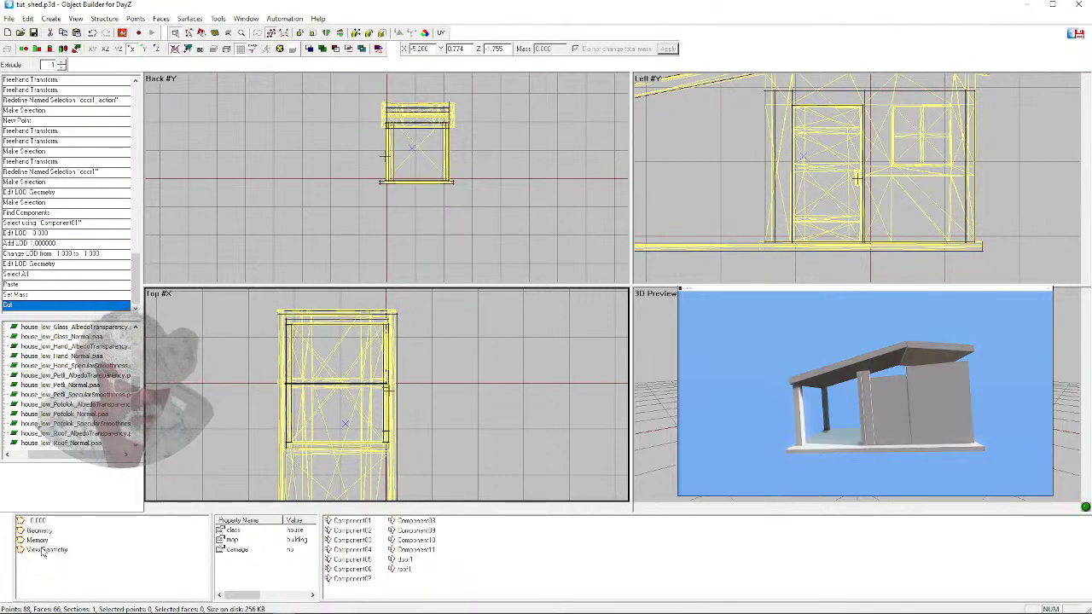
left_click(47, 549)
key("ctrl+v")
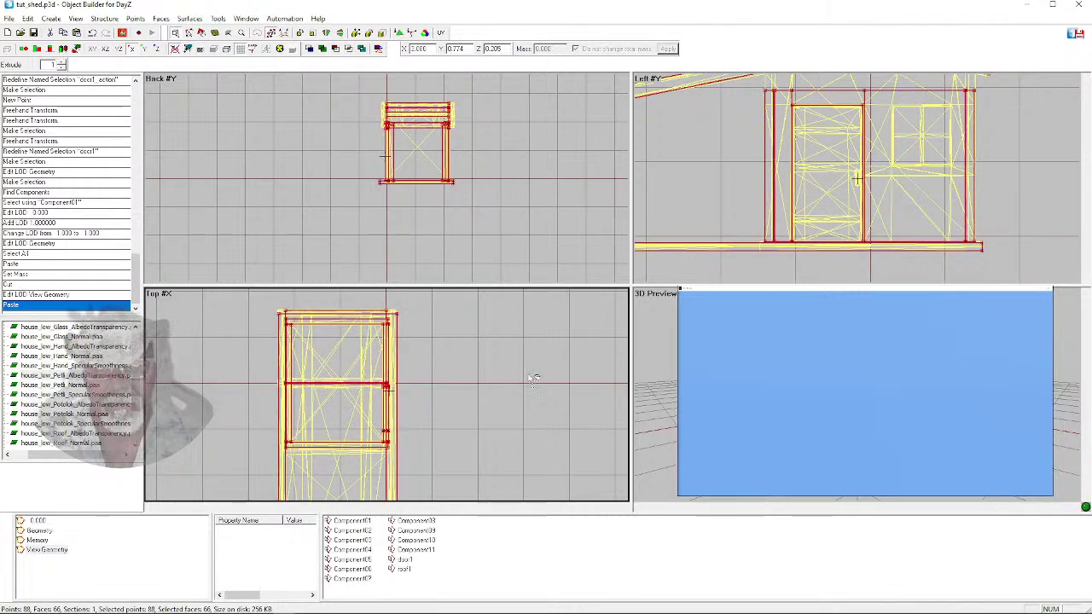
Inspect the View Geometry LOD's pasted shed, checking the parts behind the door1, Component01 and Component09 named selections
left_click(865, 393)
mouse_move(865, 393)
left_mouse_down()
mouse_move(865, 341)
mouse_move(865, 367)
mouse_move(865, 354)
mouse_move(891, 375)
mouse_move(865, 384)
mouse_move(866, 399)
left_mouse_up()
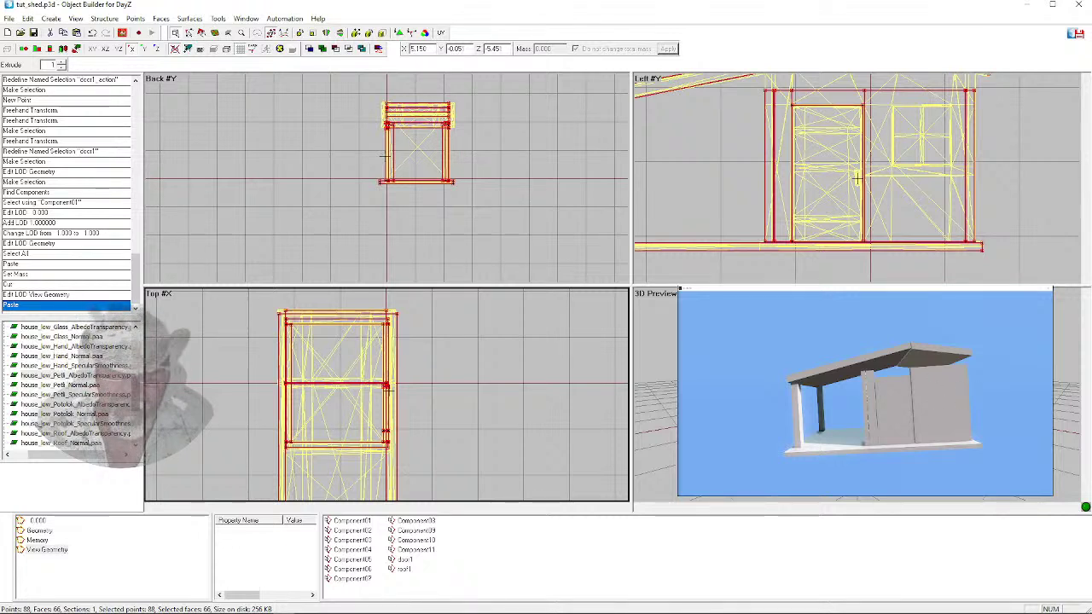
left_click(567, 349)
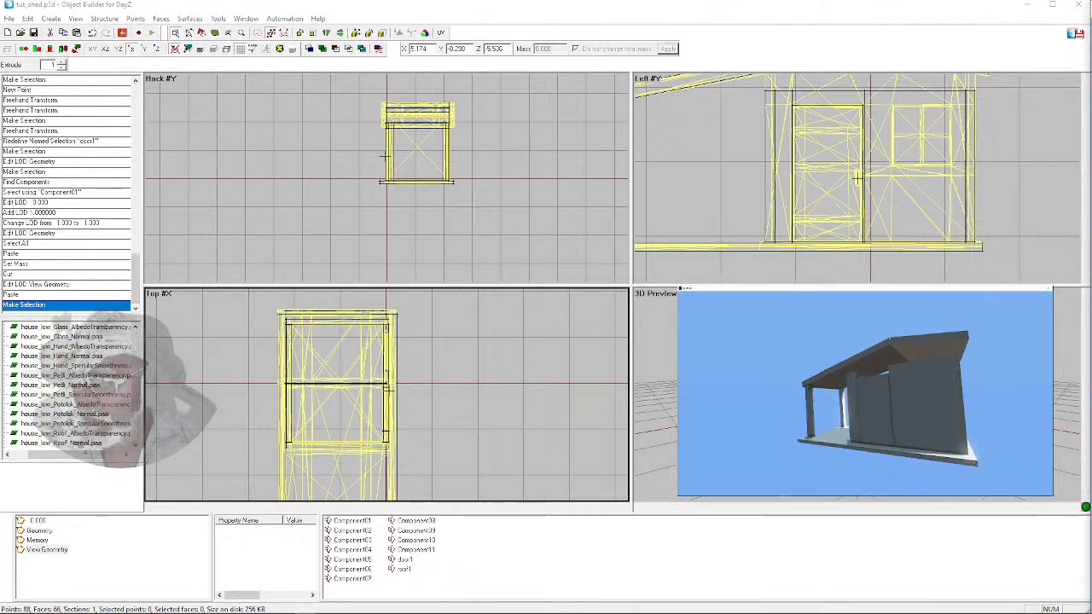
left_click_drag(773, 427, 719, 402)
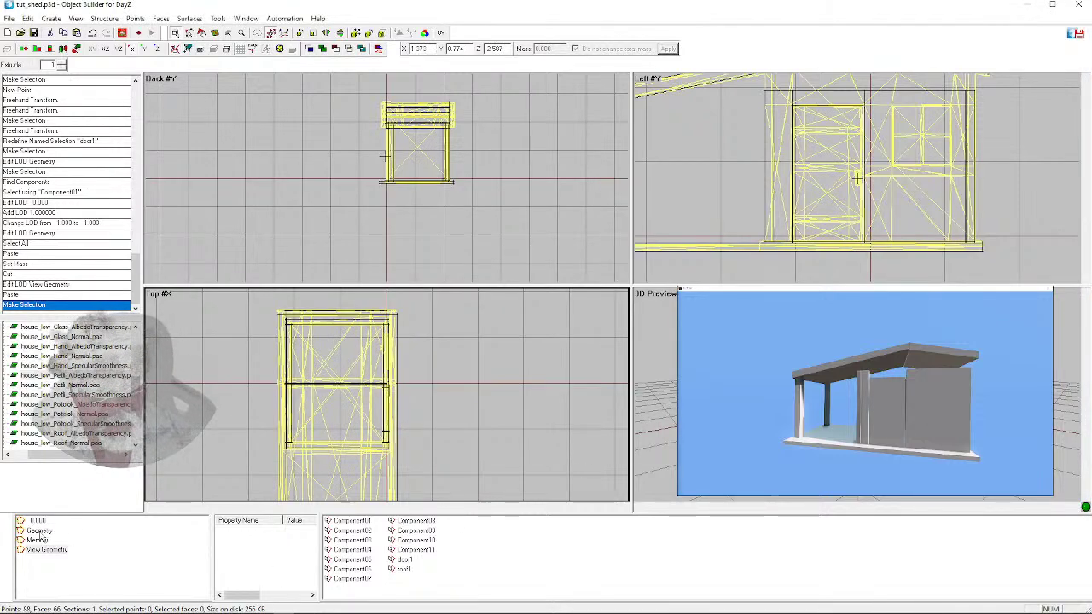
left_click(45, 552)
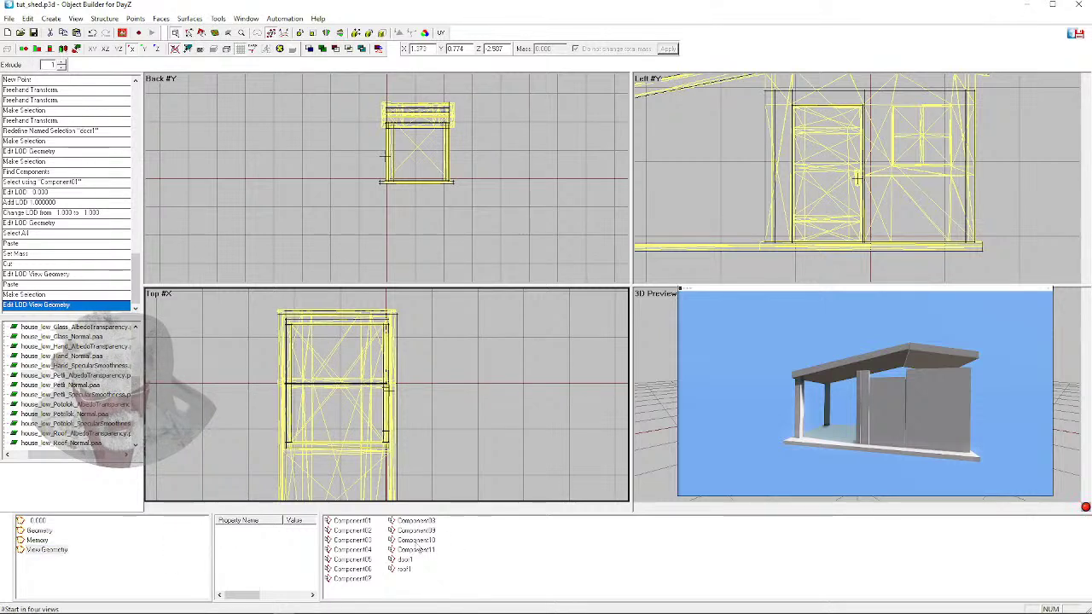
left_click(406, 560)
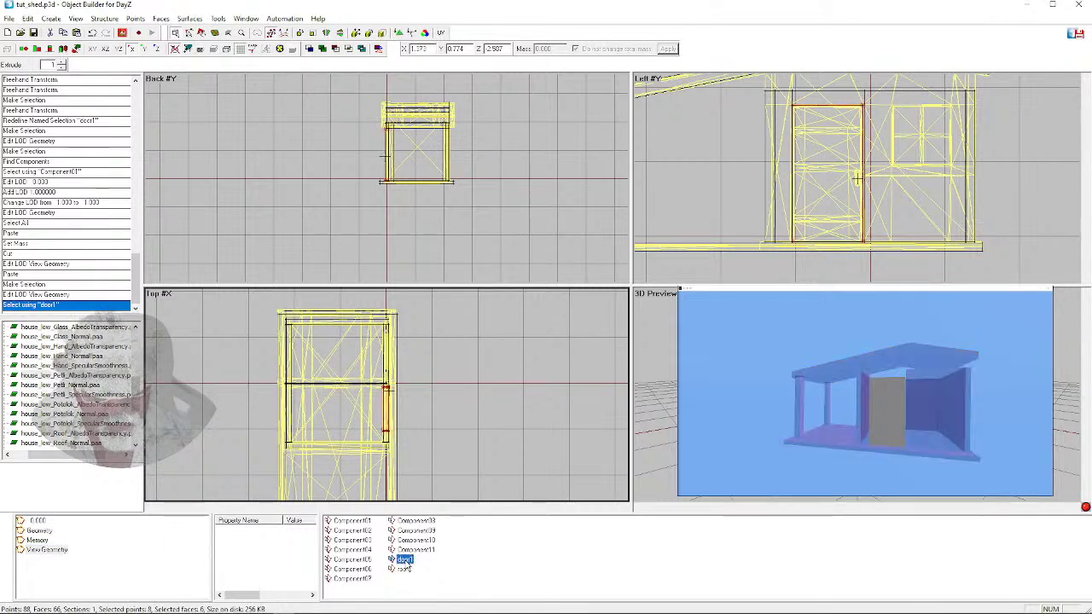
left_click(352, 549)
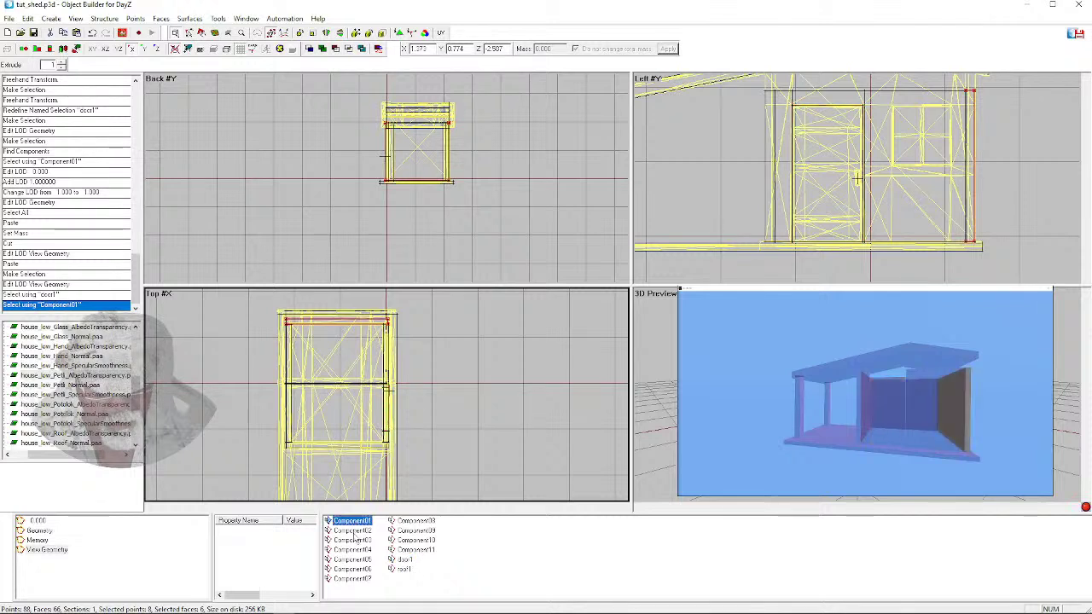
left_click(416, 531)
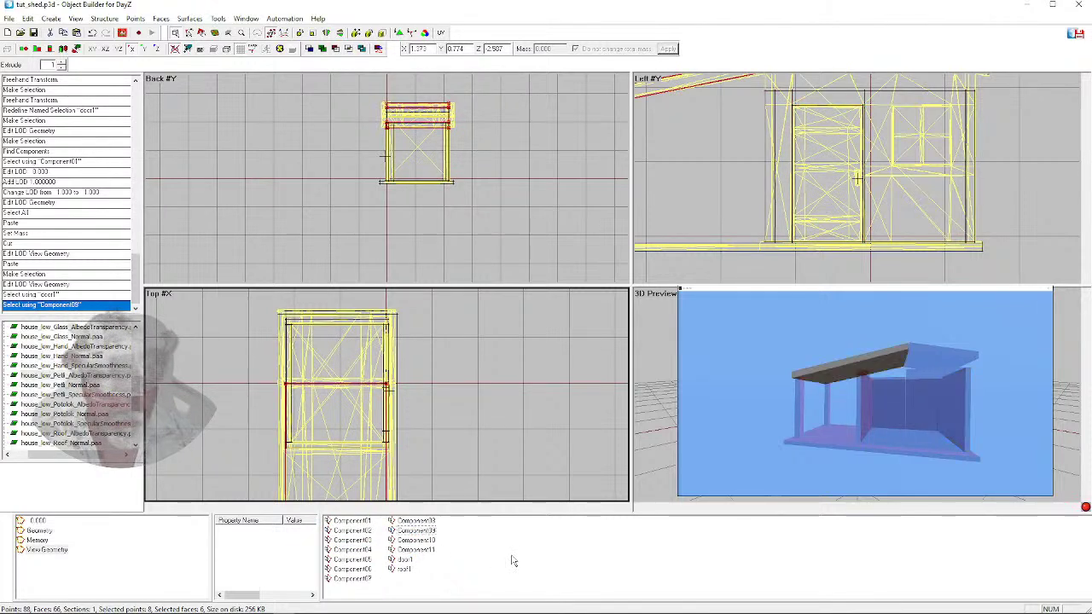
Add another new LOD to the shed model and change its type to Fire Geometry
right_click(111, 573)
left_click(139, 489)
left_click(38, 531)
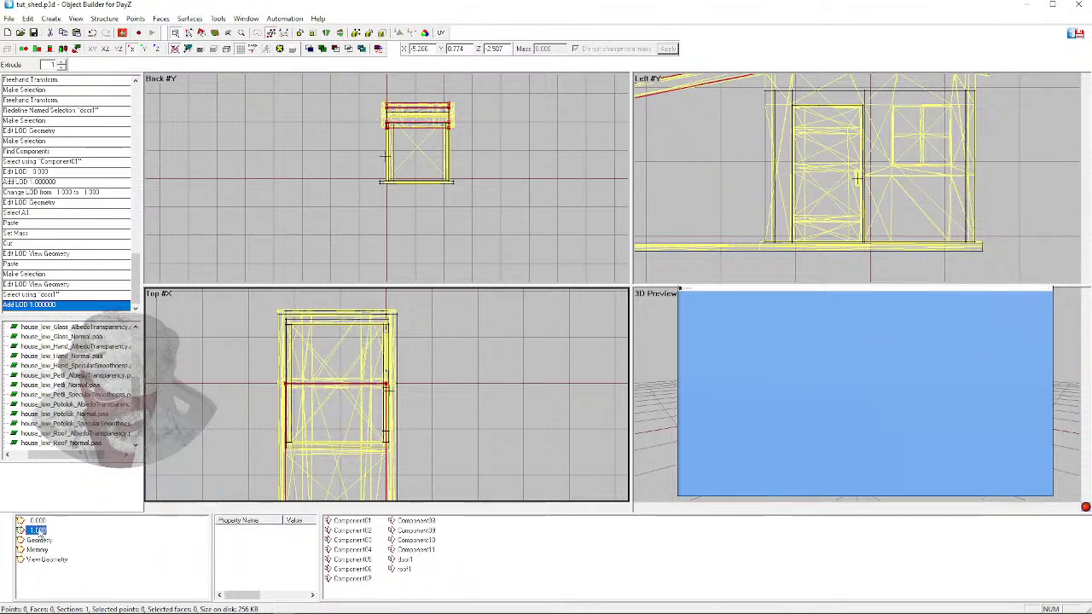
double_click(38, 531)
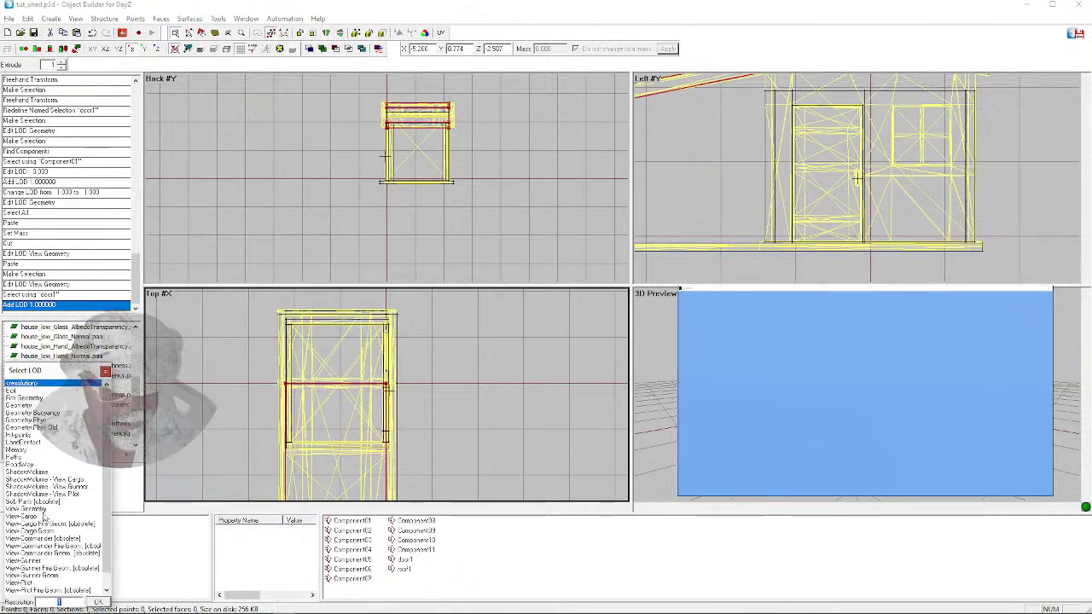
double_click(20, 399)
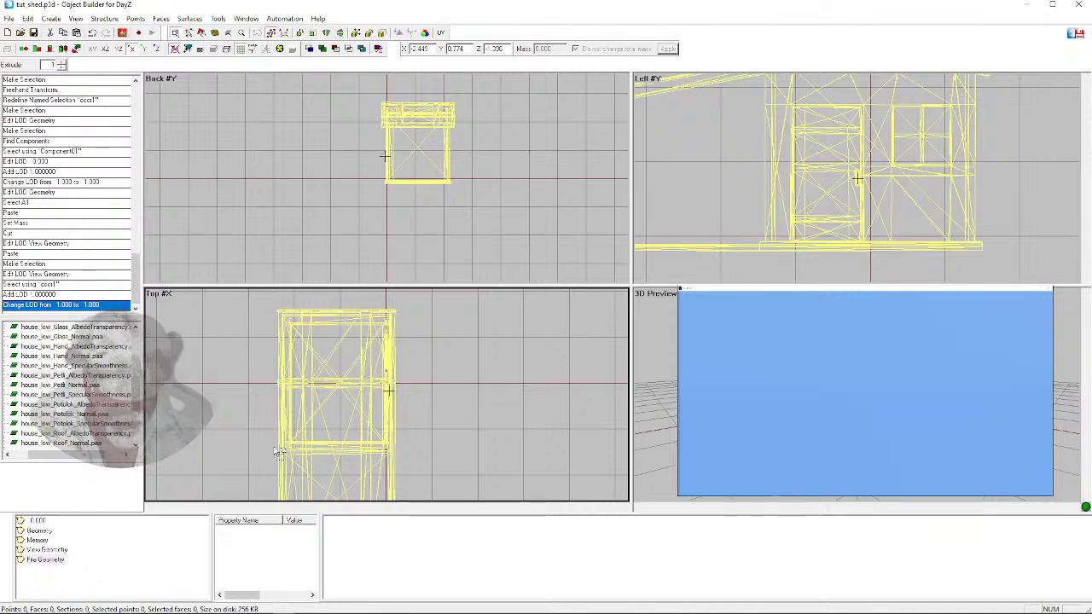
Paste the copied zero-mass geometry into the Fire Geometry LOD, deselect it and save the model
key("ctrl+v")
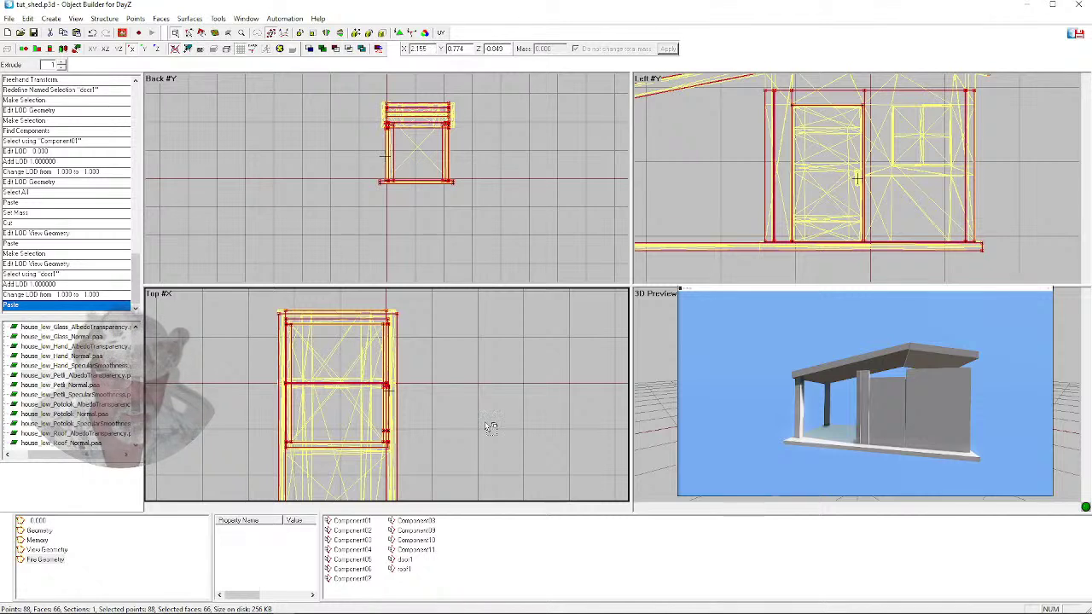
left_click(438, 439)
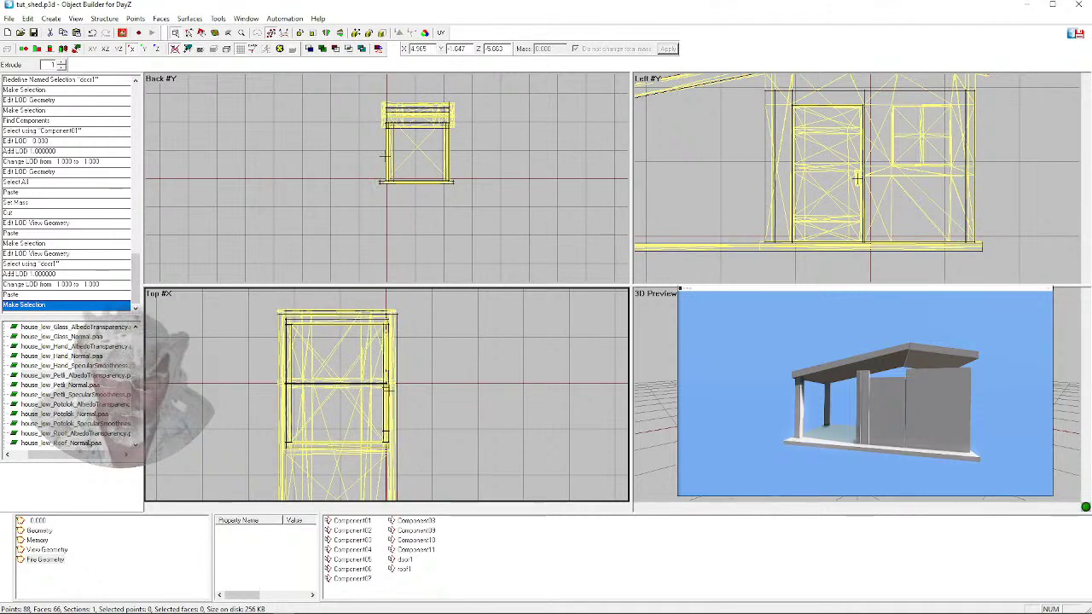
left_click(750, 410)
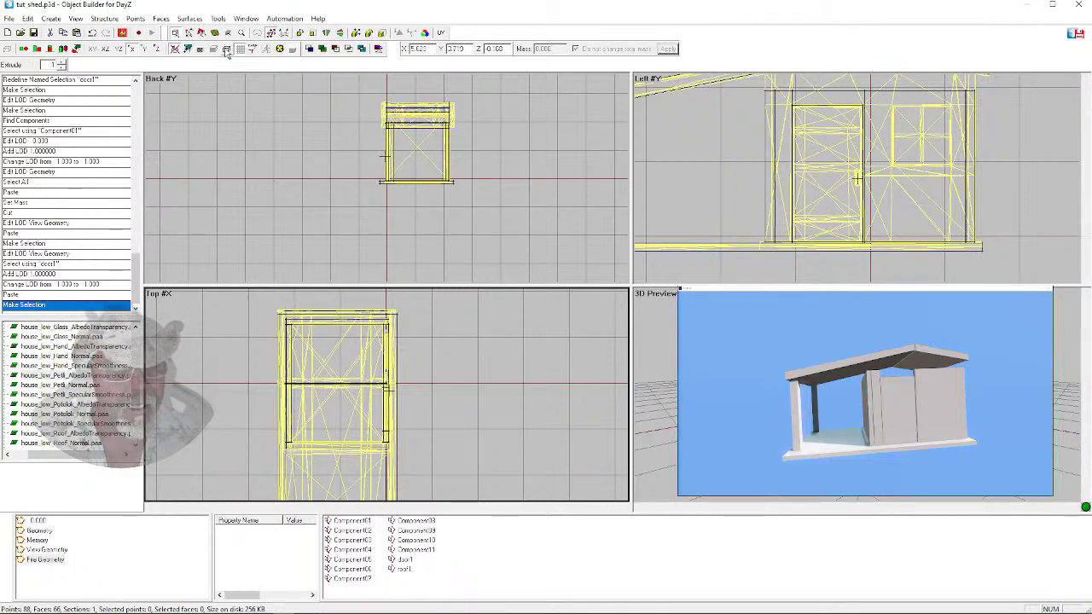
left_click(36, 35)
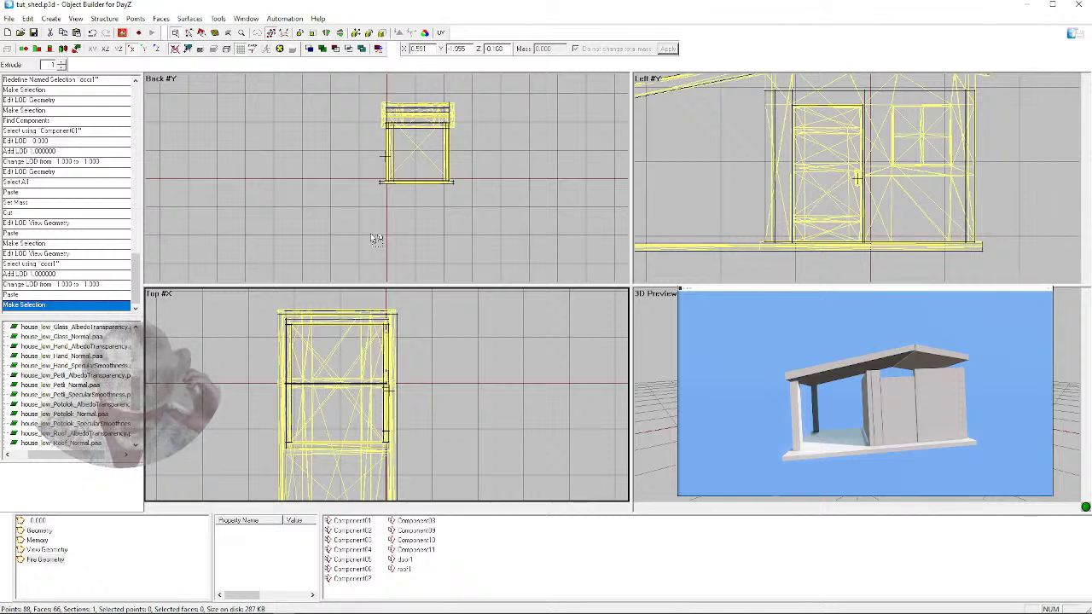
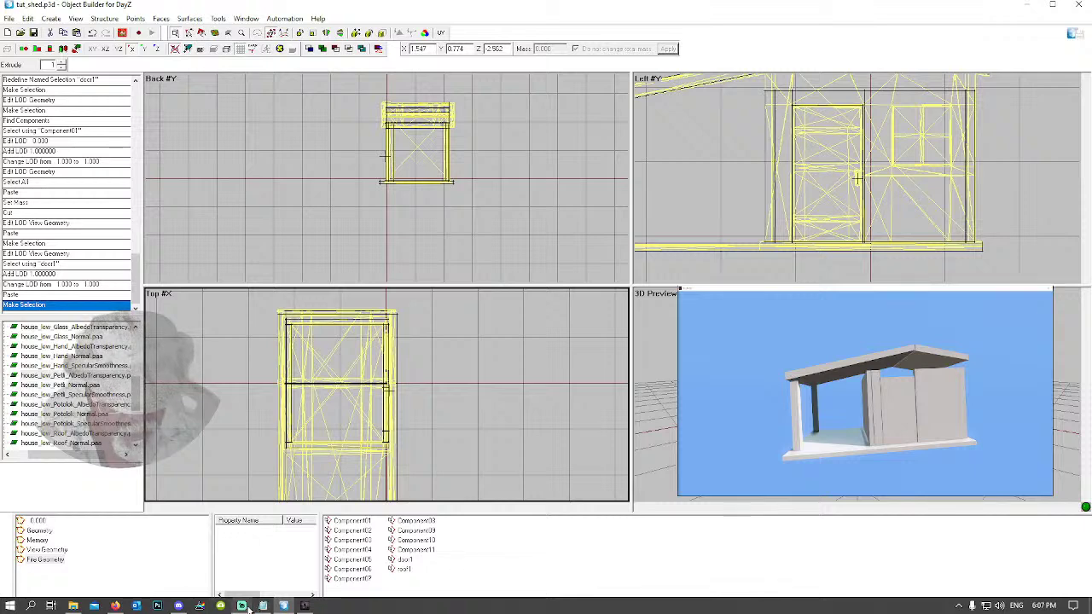
left_click(246, 608)
left_click(246, 607)
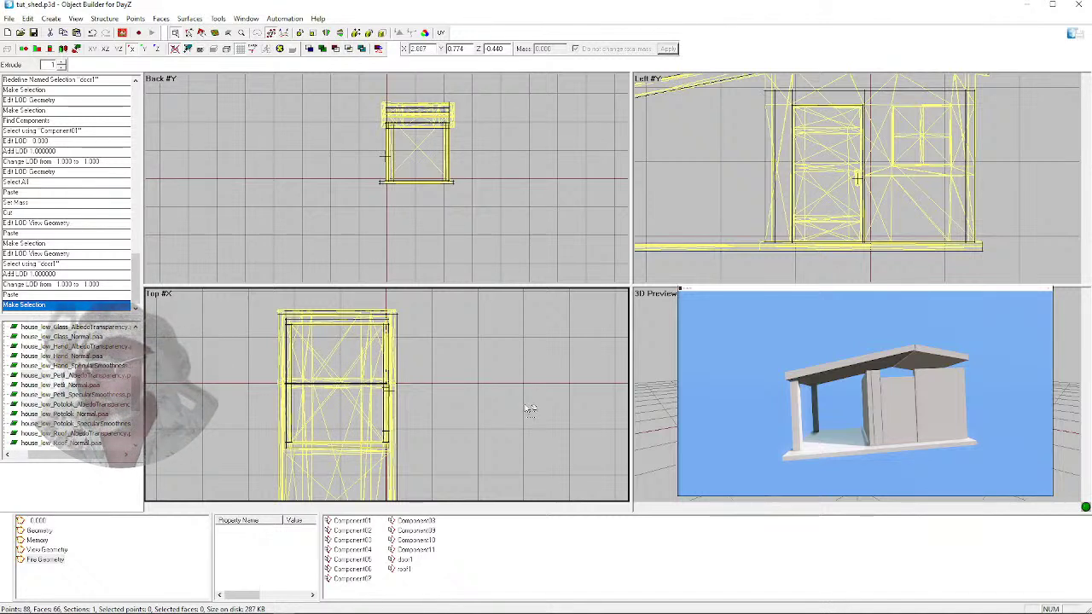
left_click_drag(865, 392, 888, 409)
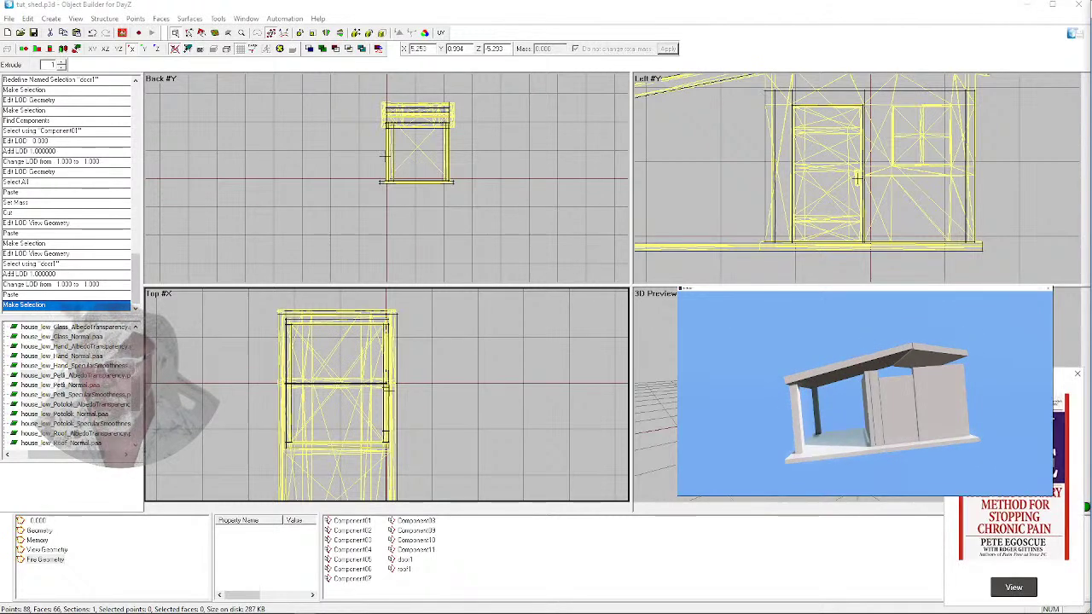
left_click(1076, 374)
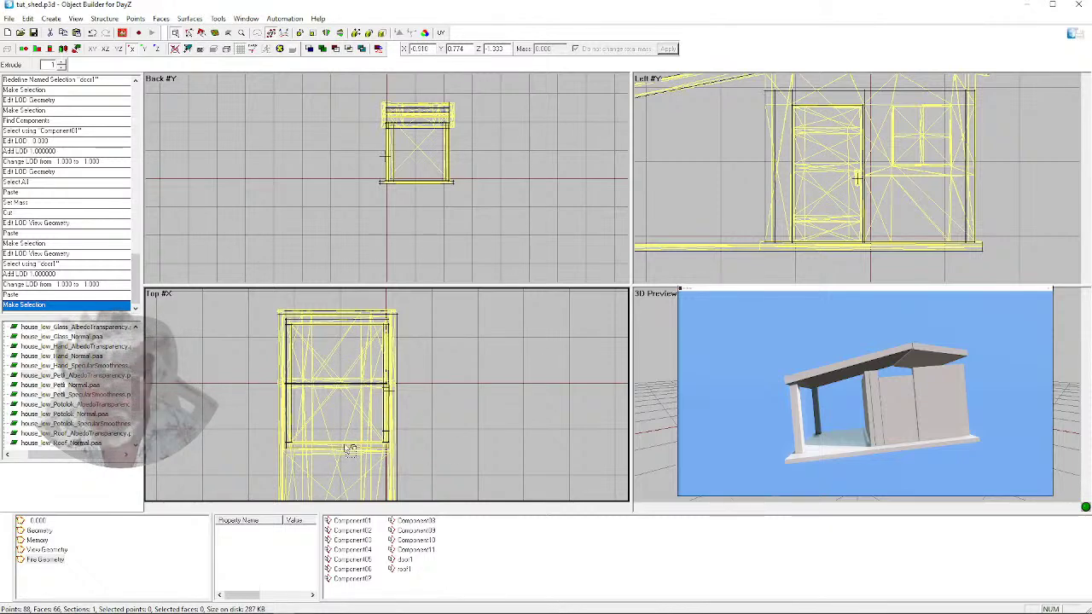
Review the contents of the 0.000, Geometry, Memory, View Geometry and Fire Geometry LODs in turn, clearing leftover selections
left_click(36, 521)
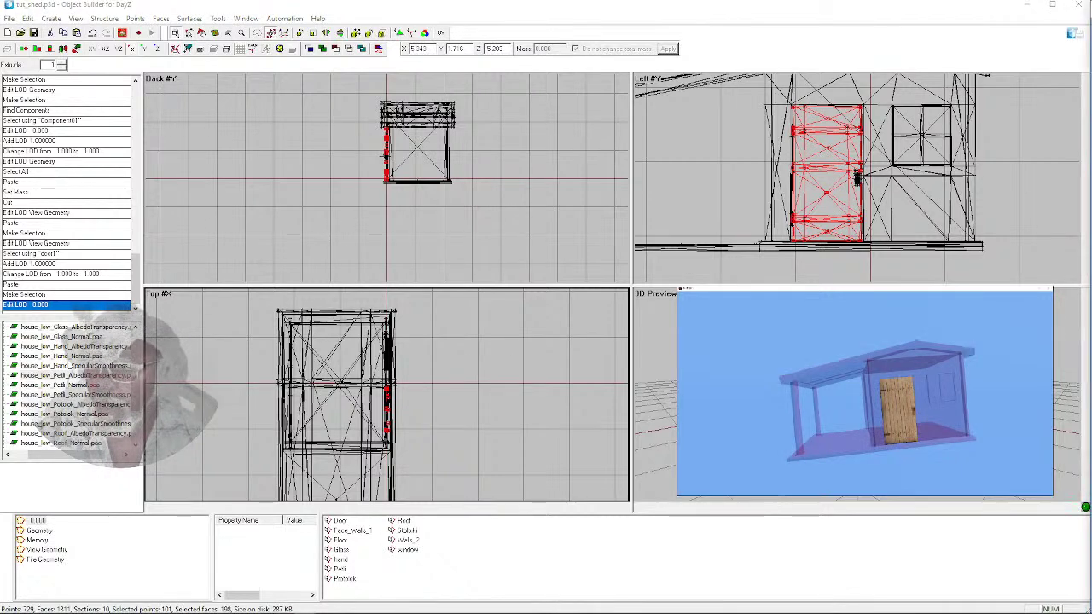
left_click(1022, 261)
left_click(866, 392)
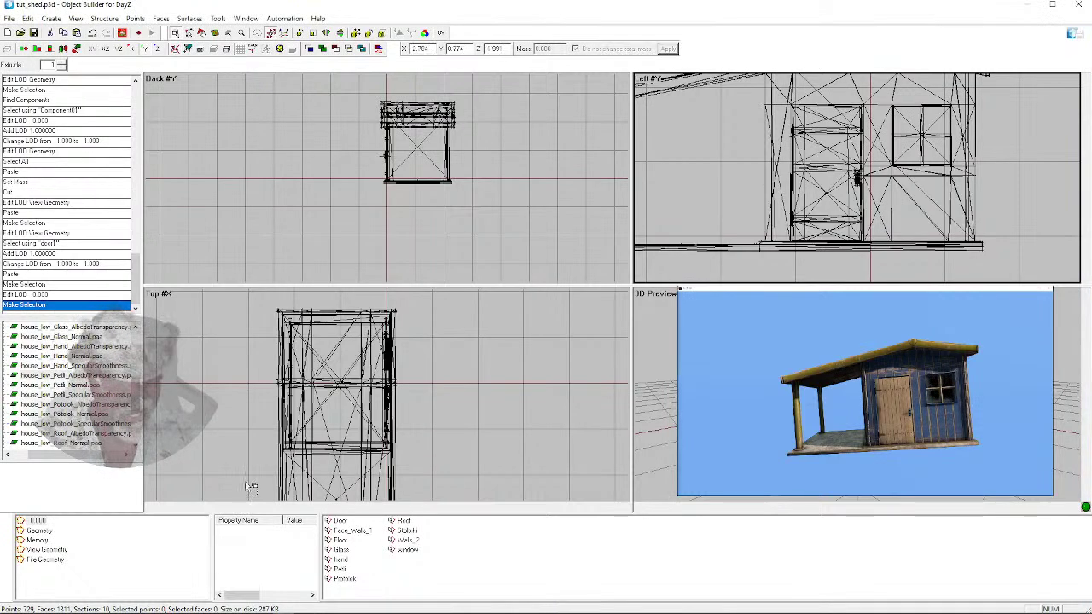
left_click(39, 530)
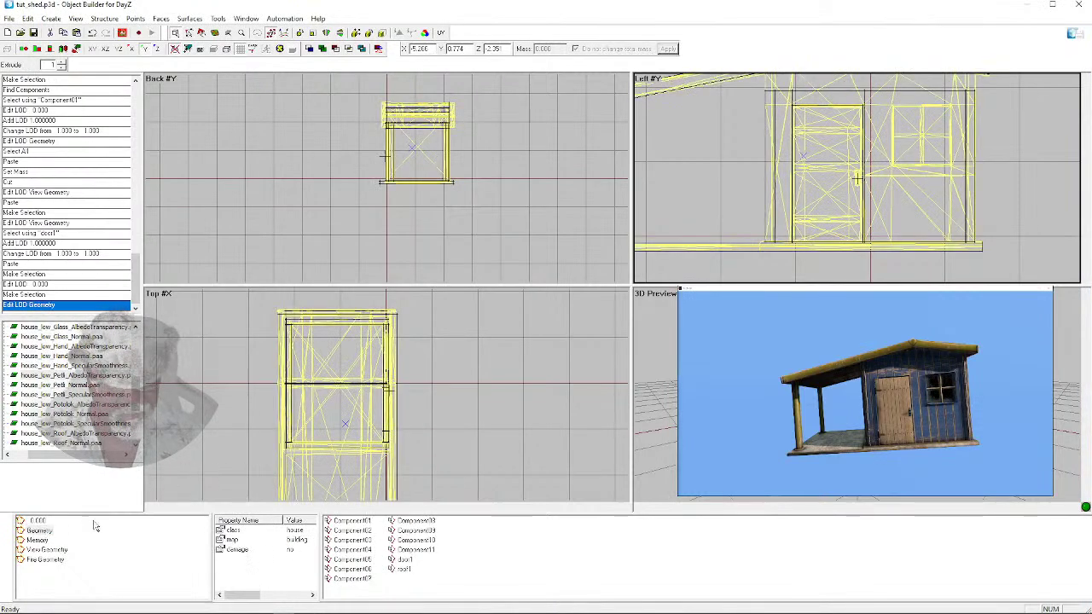
left_click_drag(381, 306, 414, 350)
left_click(493, 380)
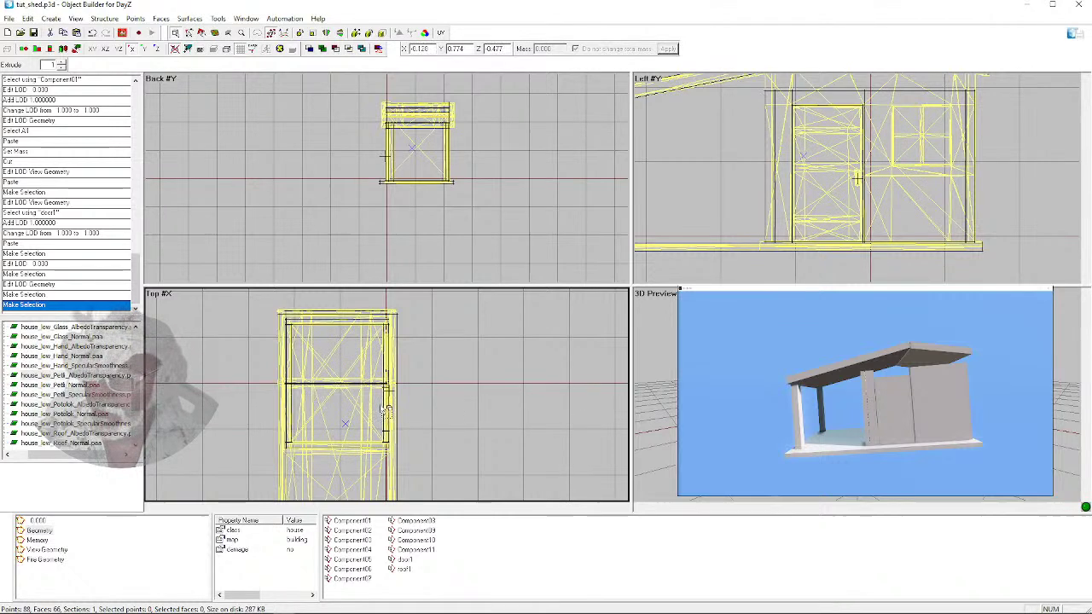
left_click(37, 540)
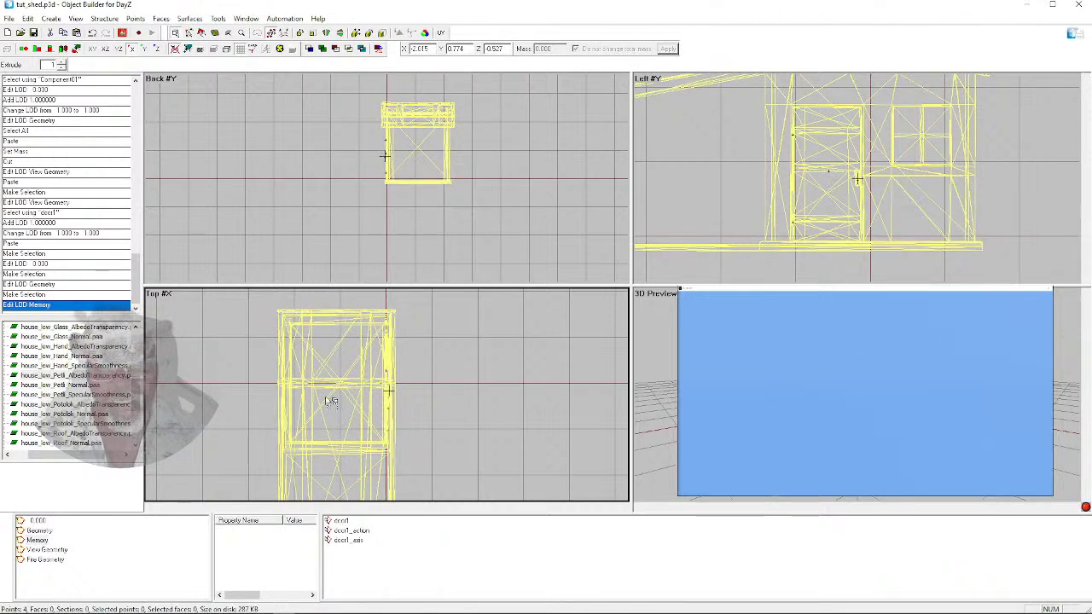
left_click(42, 550)
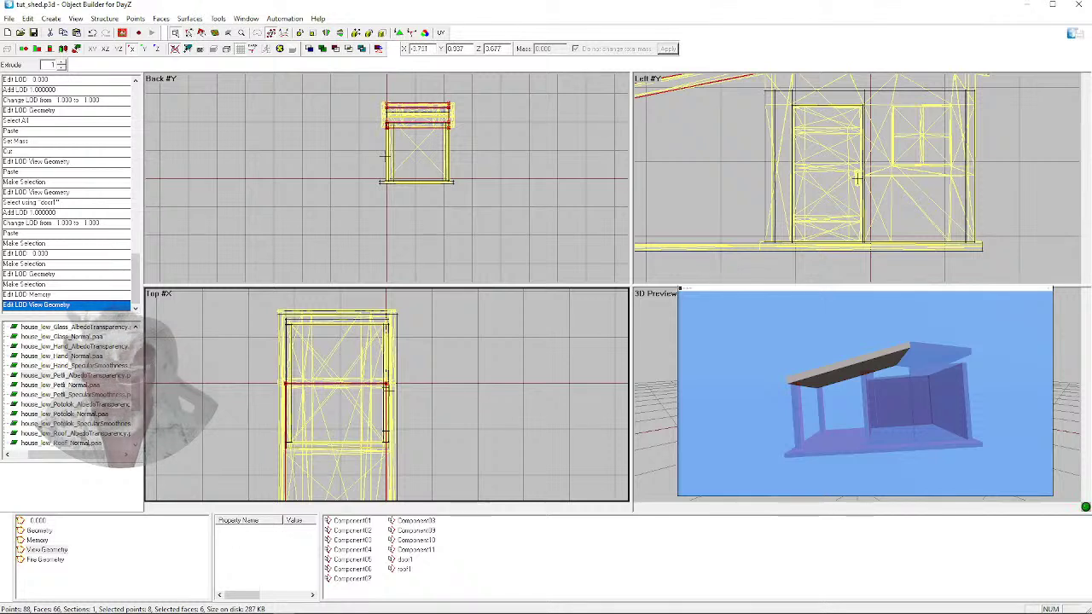
left_click(657, 413)
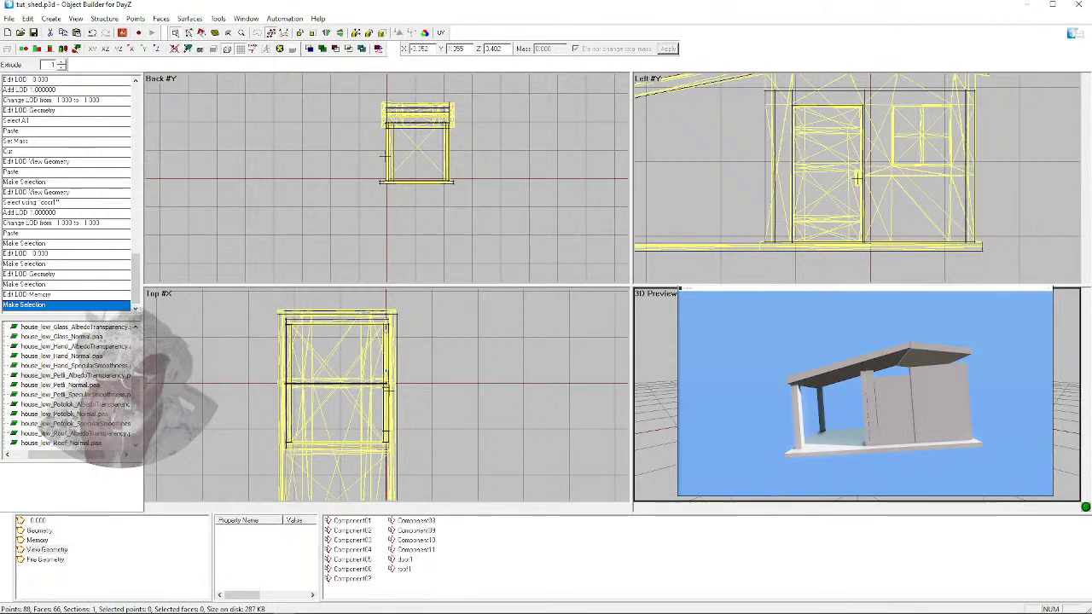
double_click(43, 560)
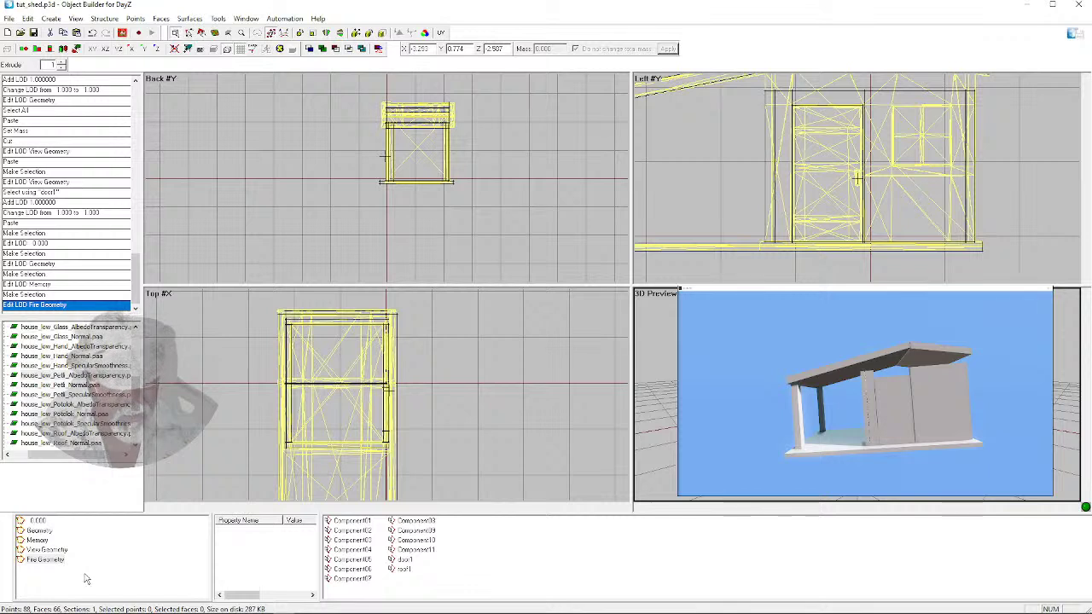
Add a new LOD to the shed model and change its type to RoadWay
right_click(94, 574)
left_click(115, 491)
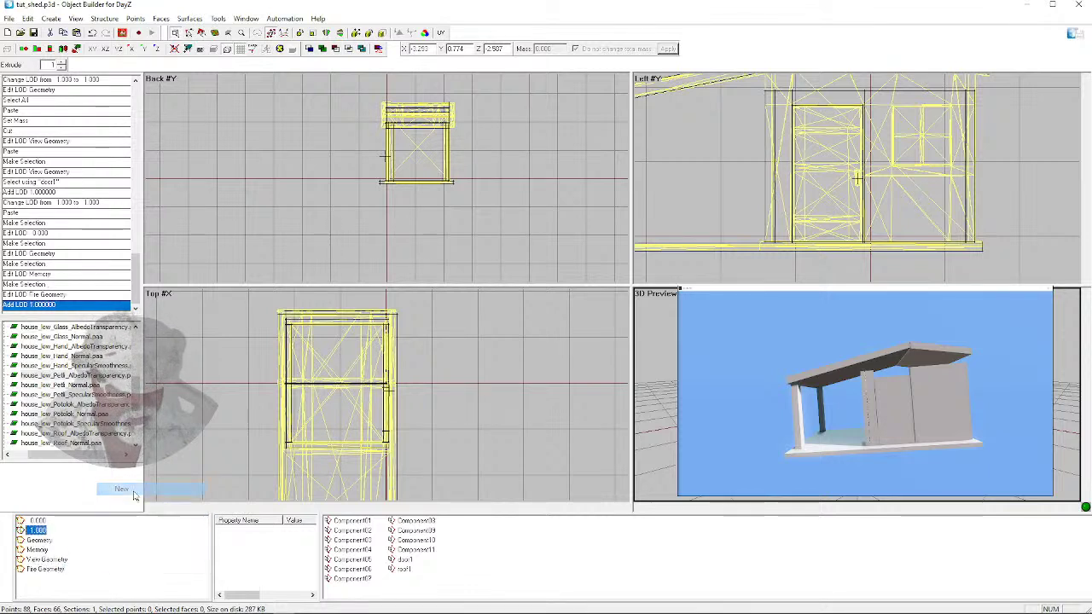
double_click(34, 531)
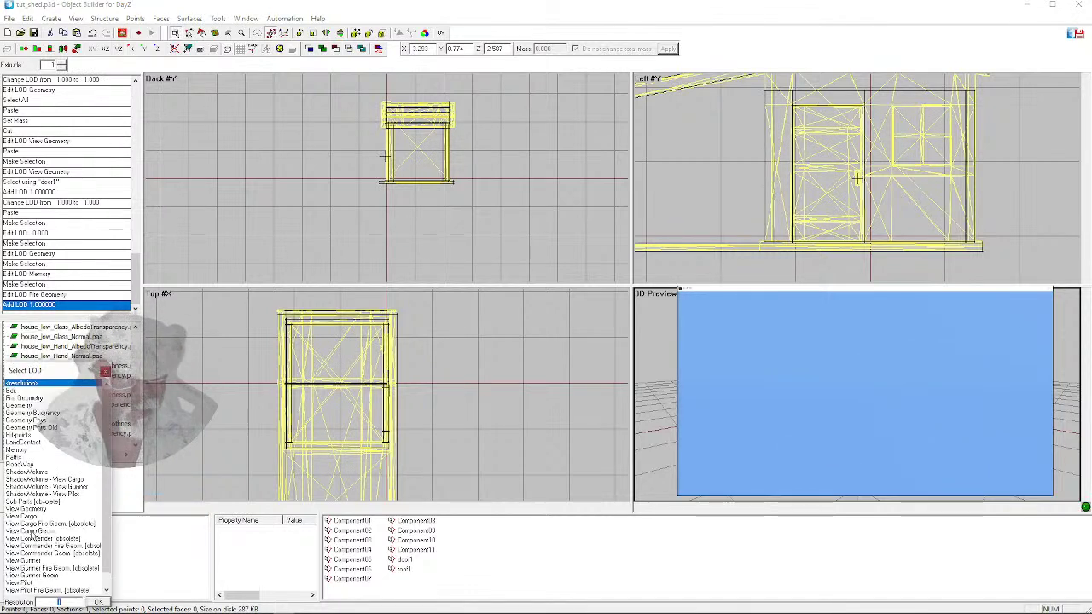
key("Return")
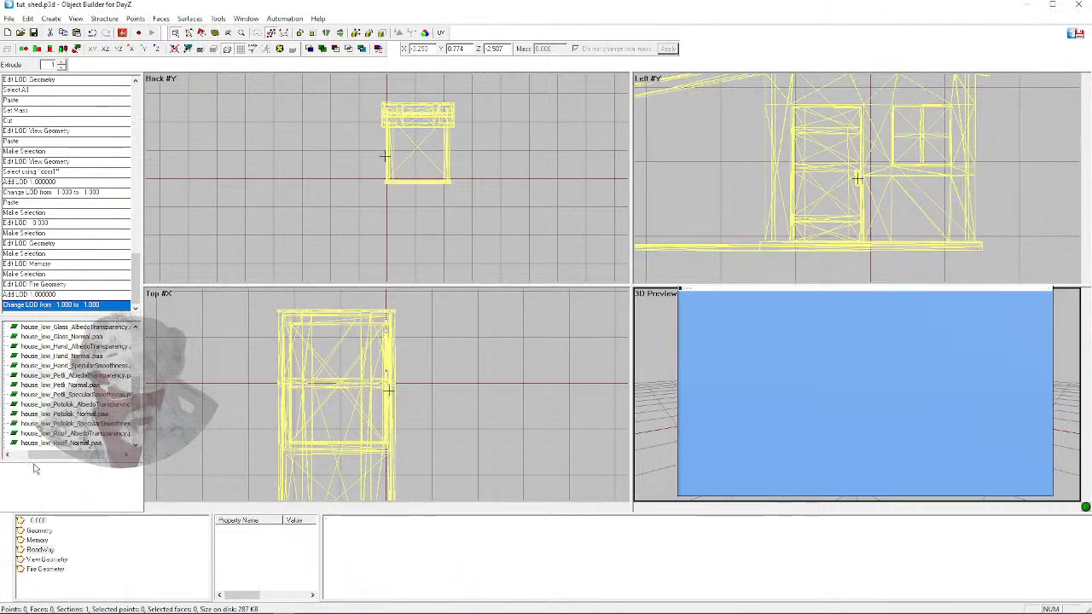
left_click(40, 550)
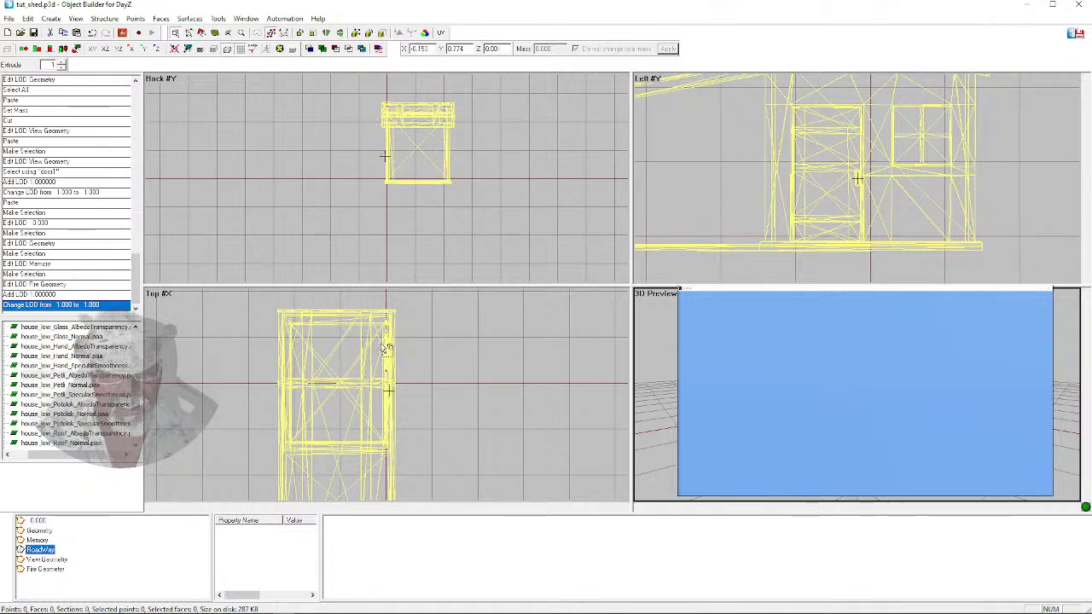
Create a 1 by 1 plane with one segment per side in the RoadWay LOD and move it over the porch floor
scroll(709, 249, "down", 3)
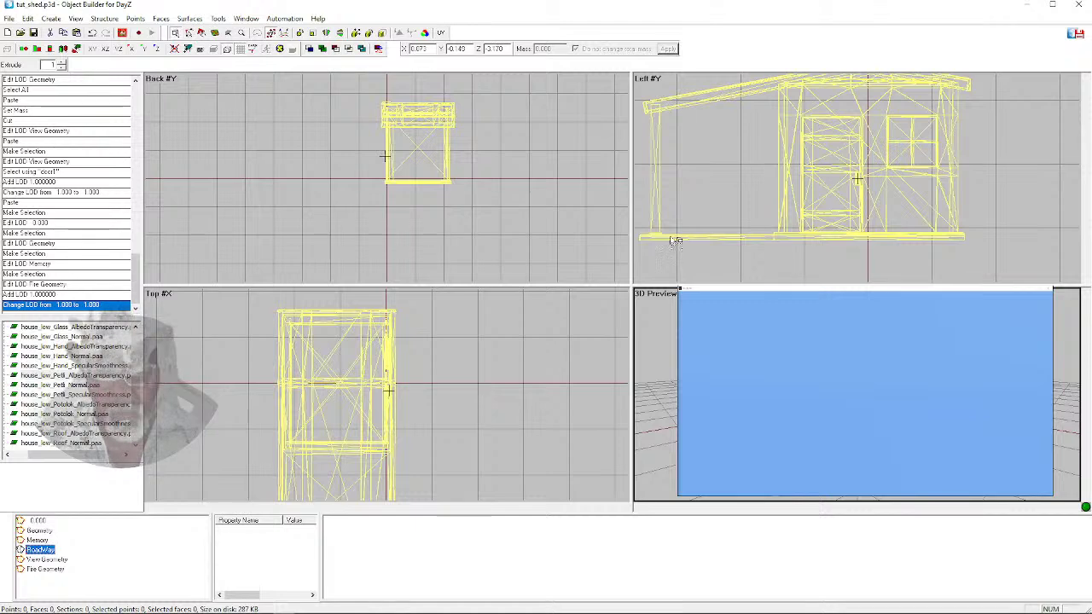
scroll(250, 417, "down", 2)
scroll(269, 413, "up", 2)
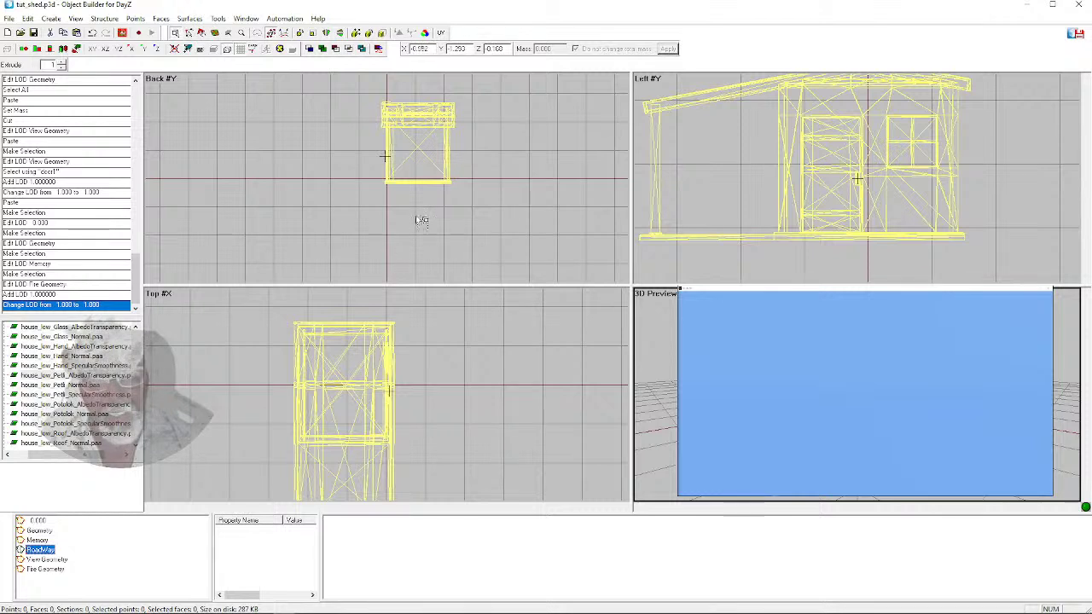
scroll(743, 173, "down", 1)
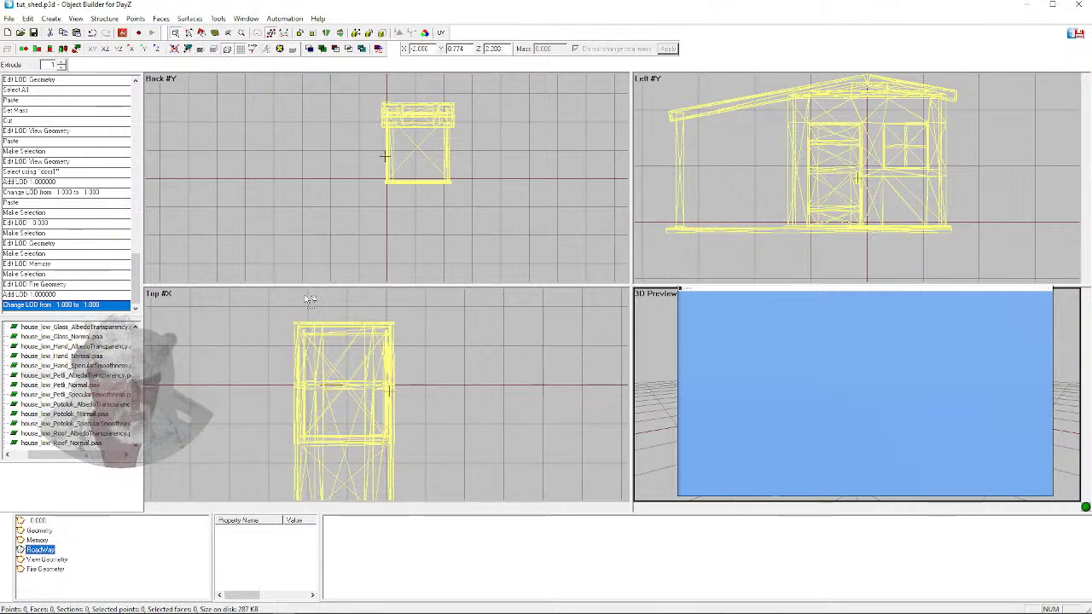
left_click(262, 336)
scroll(293, 336, "down", 1)
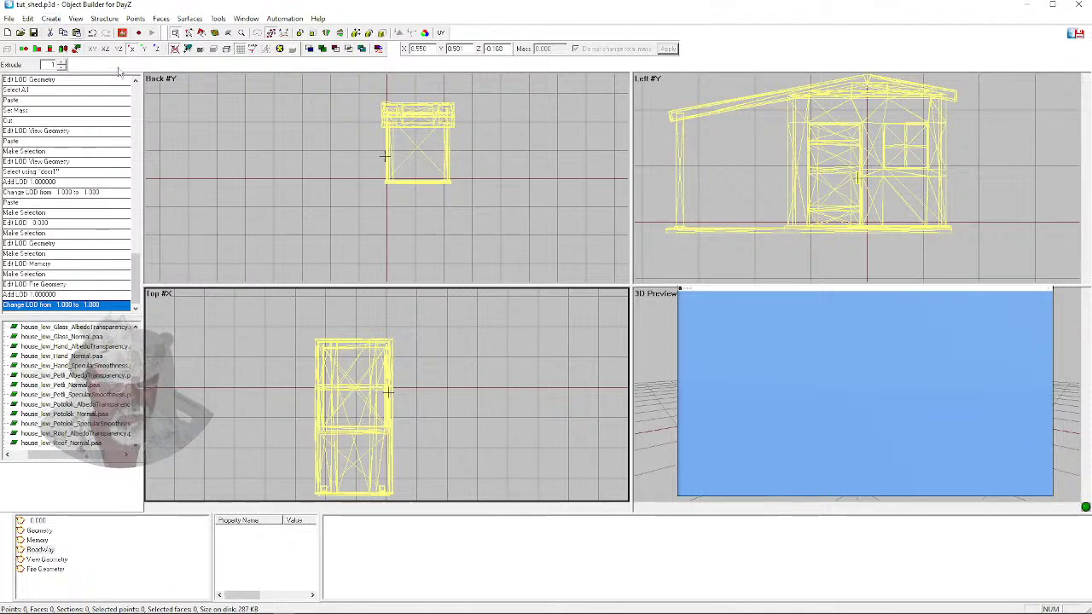
left_click(52, 20)
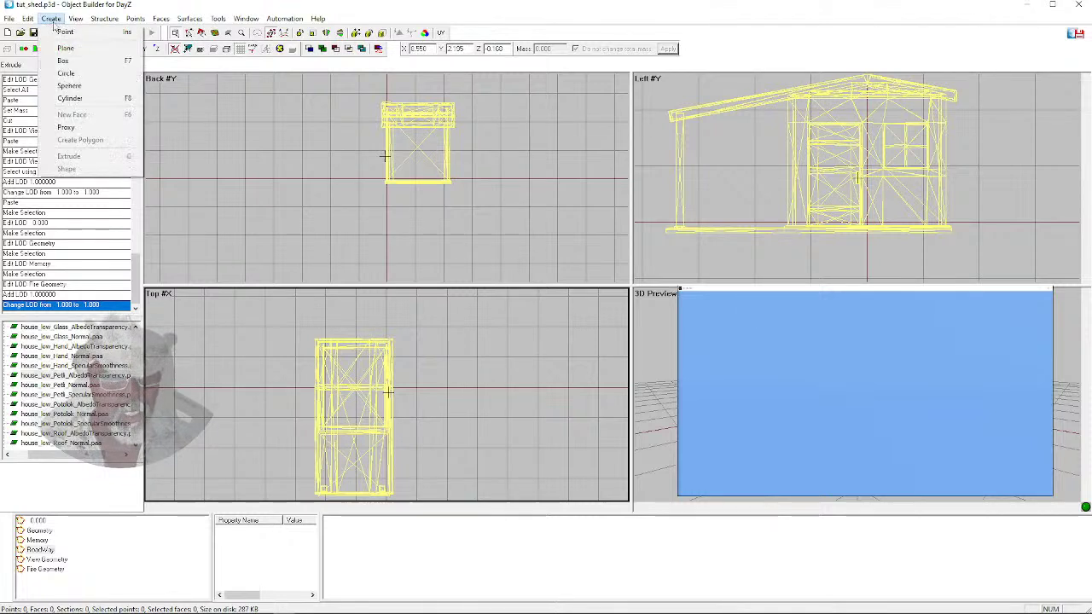
left_click(70, 50)
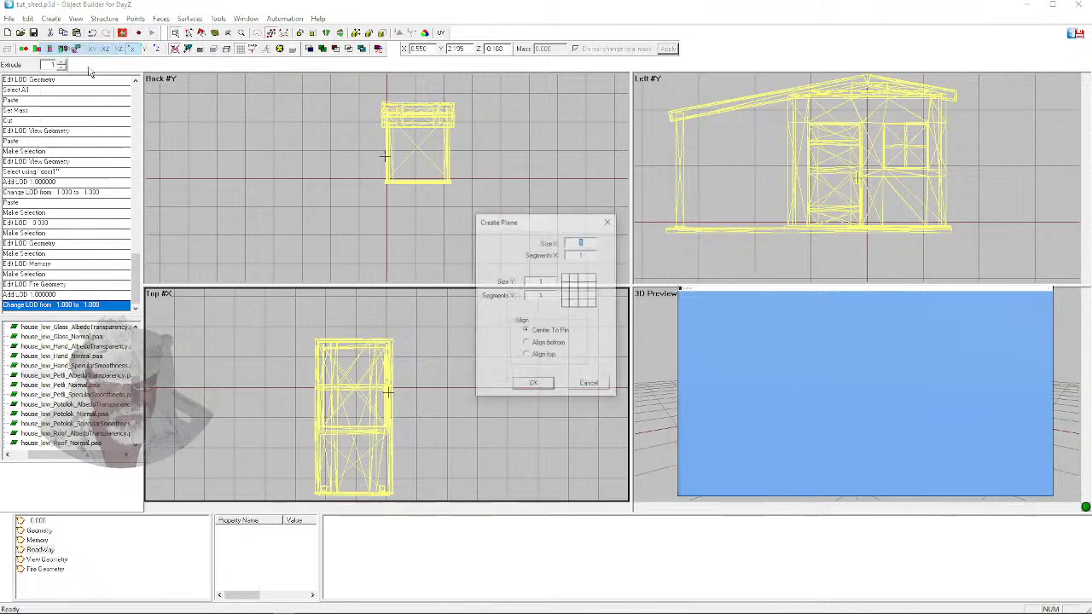
left_click(534, 385)
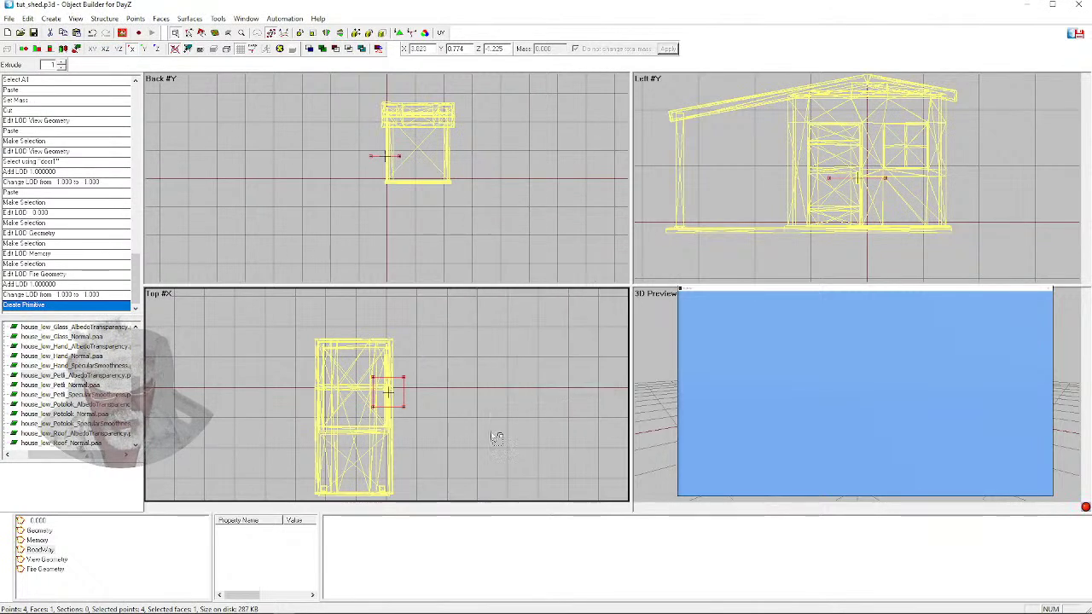
mouse_move(400, 389)
left_mouse_down()
mouse_move(372, 395)
mouse_move(338, 449)
mouse_move(330, 446)
left_mouse_up()
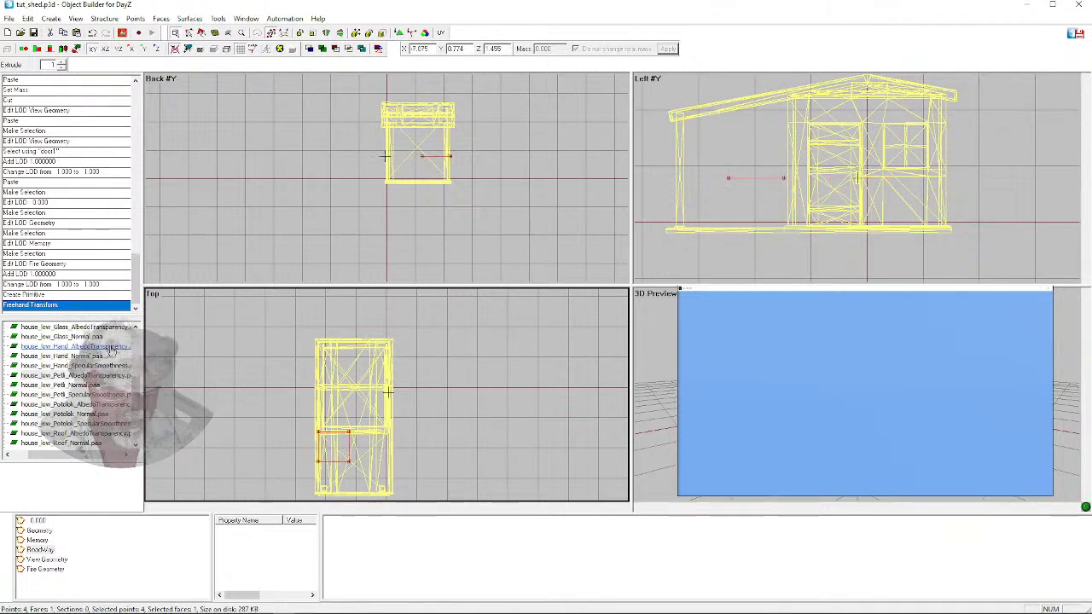
Examine the shed's porch and doorway in the 3D preview of the 0.000 LOD, and return to the RoadWay LOD
left_click(35, 520)
left_click(864, 392)
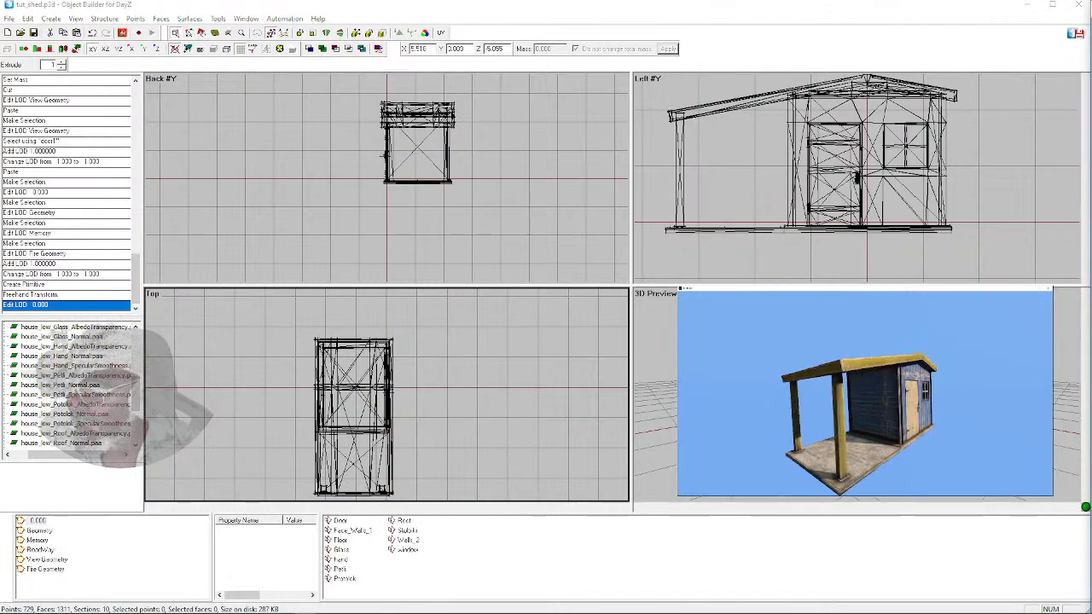
scroll(865, 393, "up", 5)
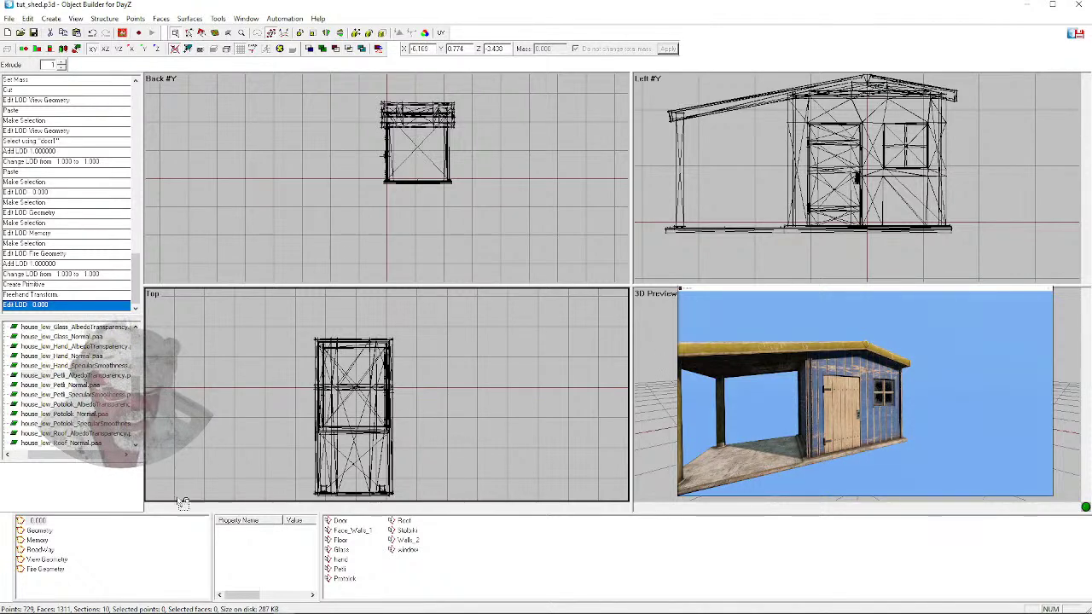
left_click(40, 550)
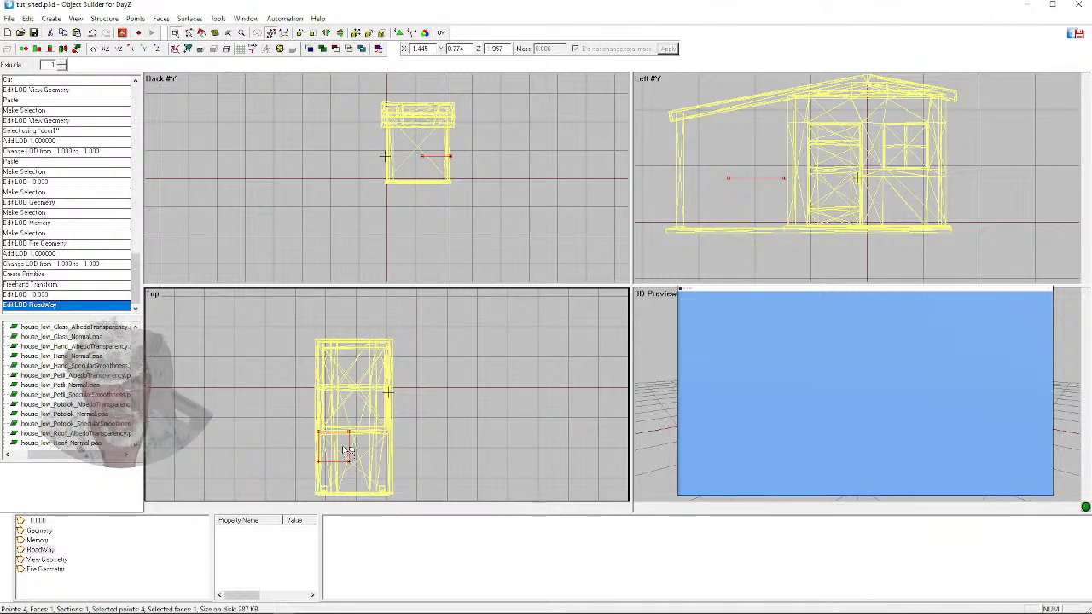
Move the RoadWay plane toward the outer porch posts and stretch its two ends to span from the posts to the shed wall
left_click_drag(741, 180, 680, 179)
left_click(741, 184)
left_click(731, 170)
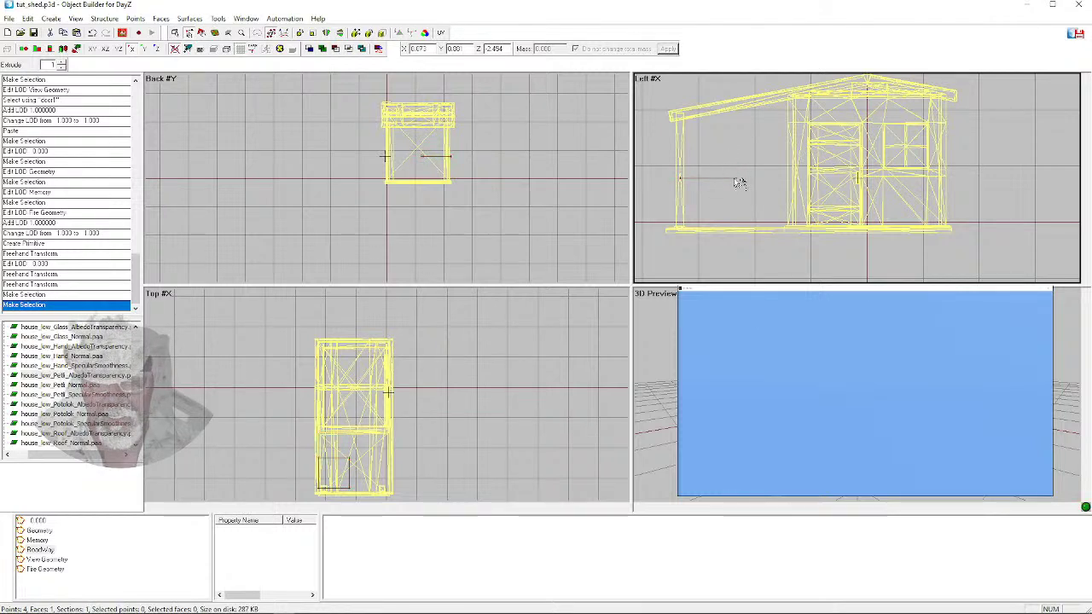
left_click_drag(734, 178, 788, 179)
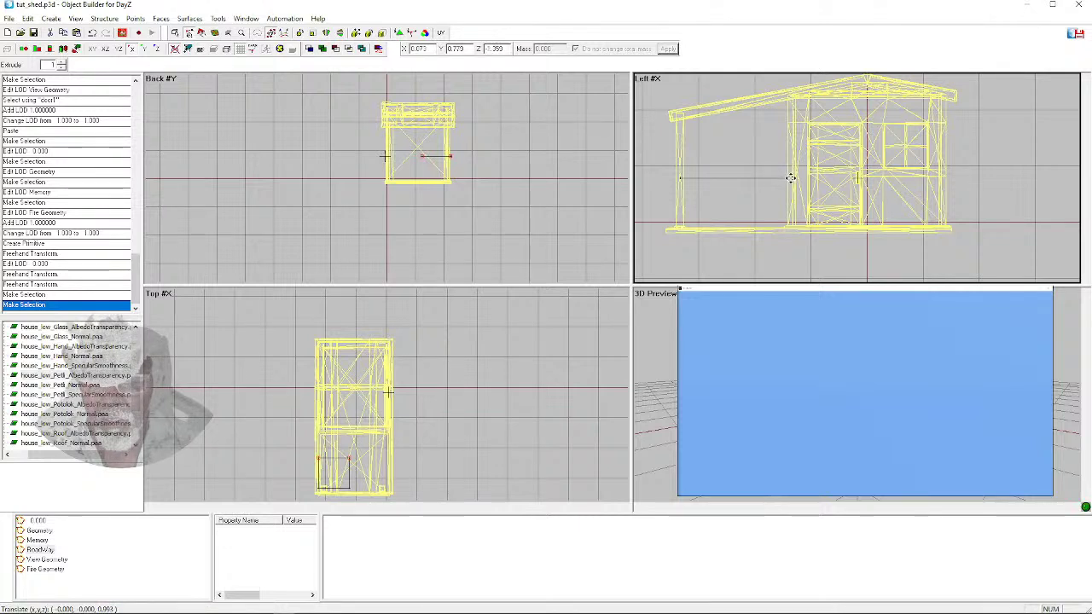
mouse_move(791, 178)
left_mouse_down()
mouse_move(684, 210)
mouse_move(673, 180)
mouse_move(810, 210)
left_mouse_up()
left_click(675, 213)
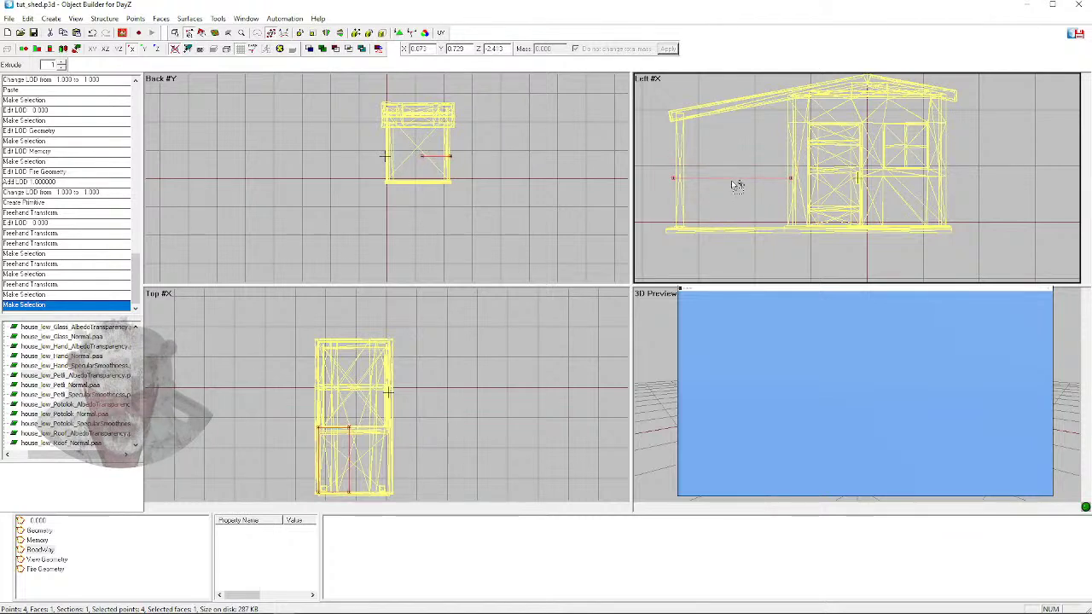
Lower the RoadWay plane onto the porch floor and extend its outer end to the edge of the slab
left_click_drag(738, 183, 733, 227)
left_click_drag(667, 222, 683, 231)
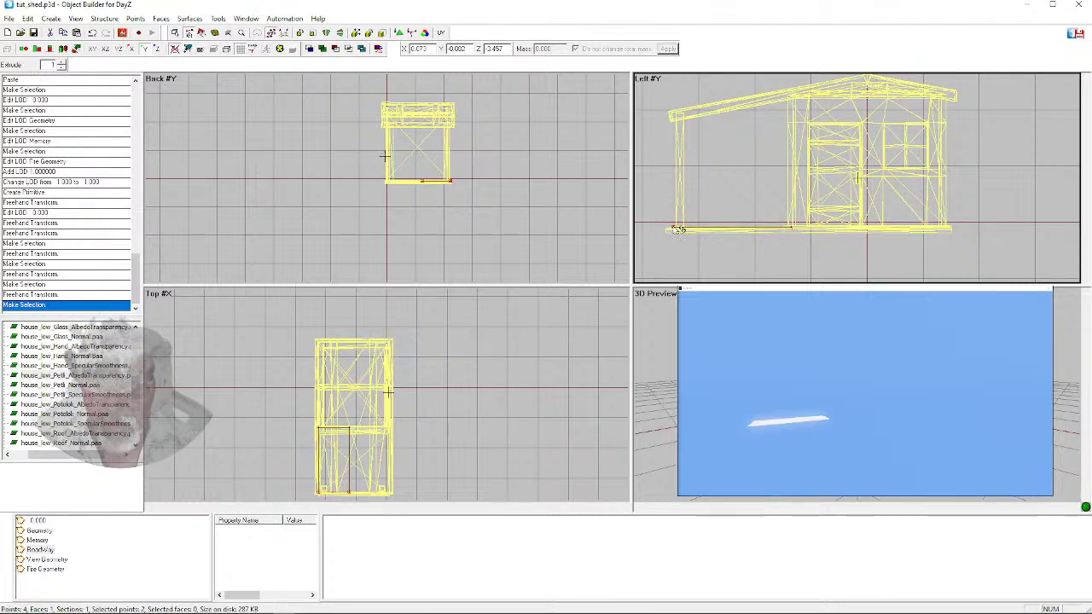
key("x")
left_click_drag(673, 227, 668, 227)
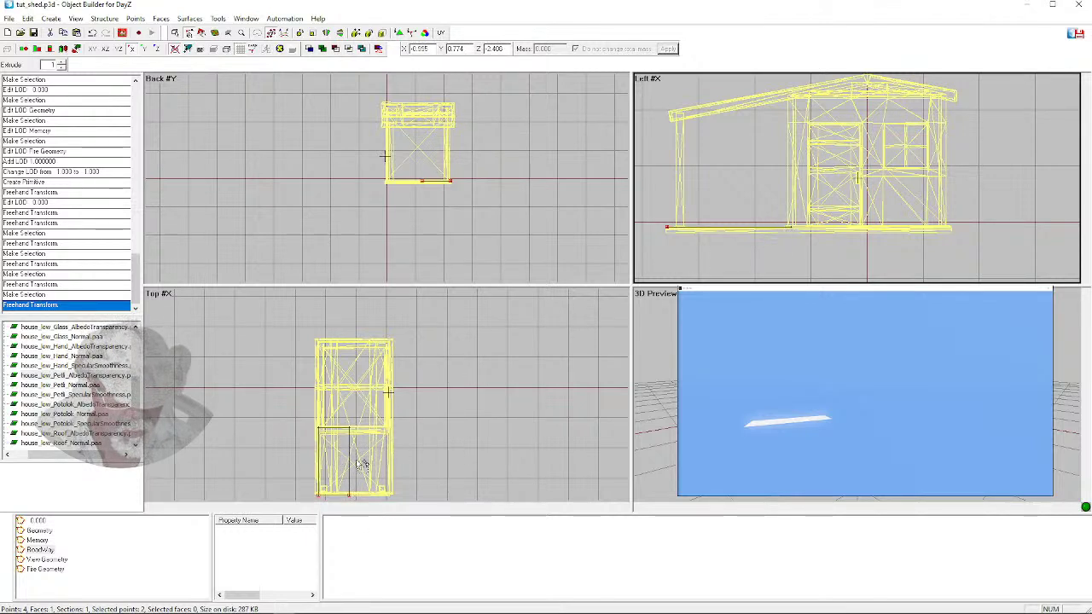
Stretch the long sides of the RoadWay plane to cover the porch slab's width, fitting them just inside its edges
left_click_drag(343, 422, 363, 486)
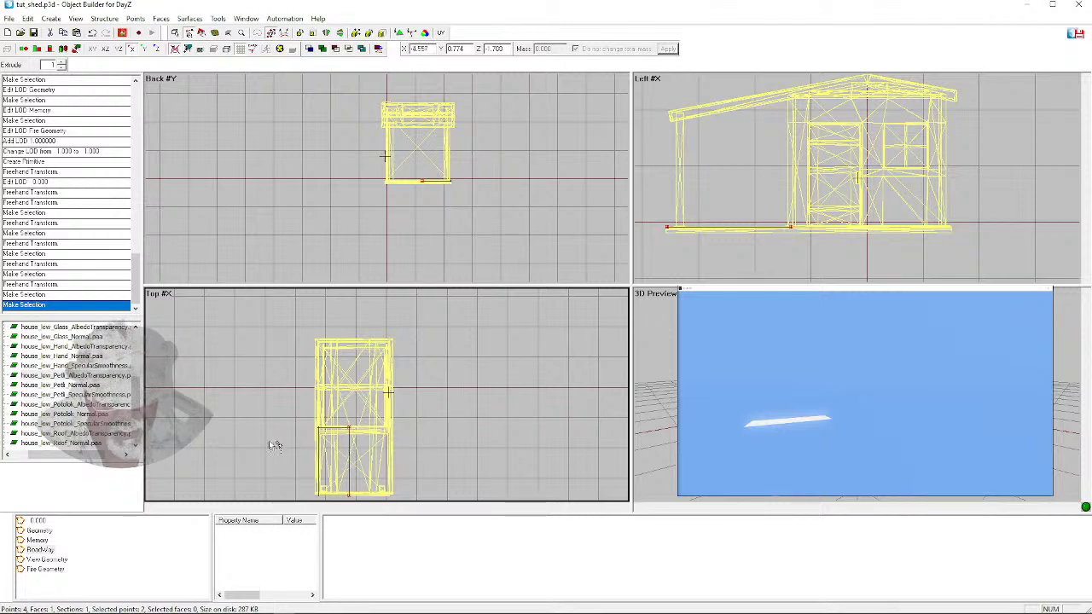
left_click_drag(358, 444, 396, 446, "shift")
mouse_move(311, 426)
left_mouse_down()
mouse_move(326, 499)
mouse_move(318, 469)
left_mouse_up()
scroll(373, 171, "up", 5)
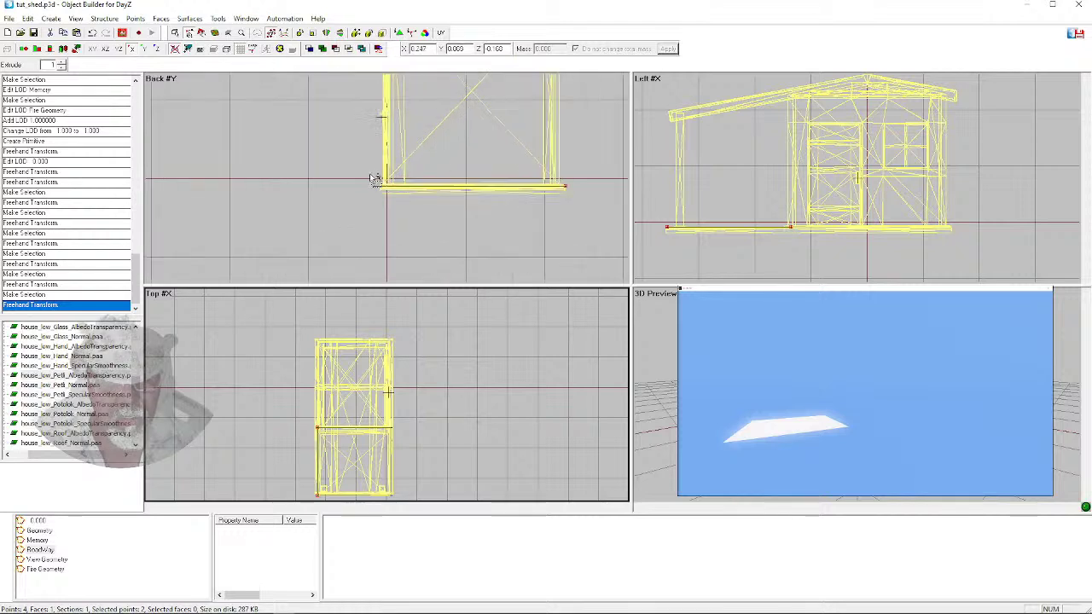
mouse_move(362, 185)
left_mouse_down()
mouse_move(379, 196)
mouse_move(381, 186)
left_mouse_up()
mouse_move(581, 181)
left_mouse_down()
mouse_move(593, 197)
mouse_move(588, 188)
left_mouse_up()
Raise the whole porch RoadWay plane slightly so it sits just above the slab surface, and deselect it
left_click_drag(350, 177, 593, 199)
left_click_drag(518, 201, 512, 189, "shift")
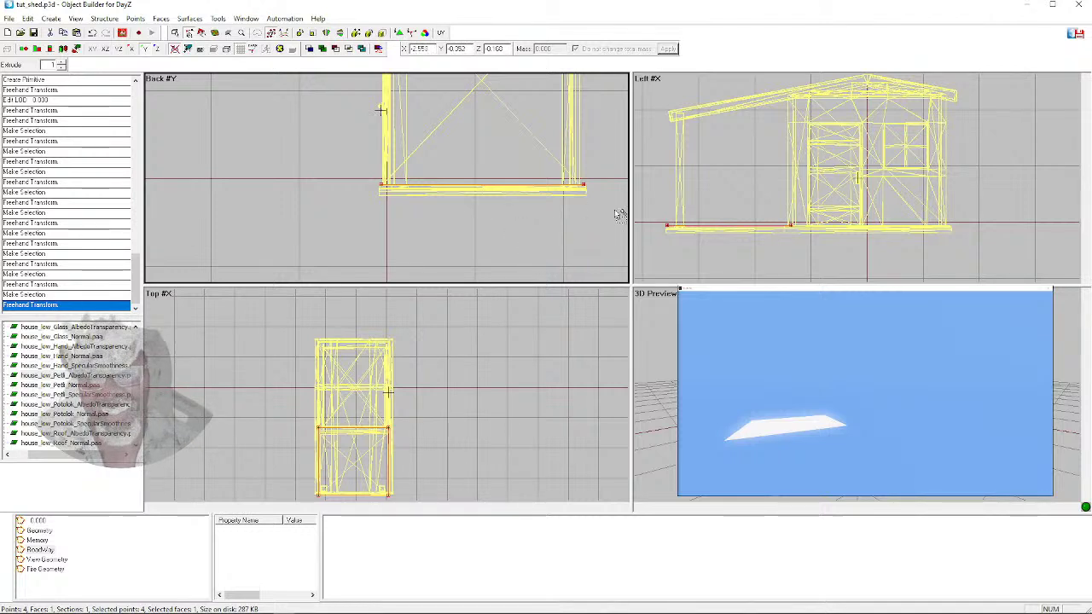
left_click_drag(517, 189, 511, 188, "shift")
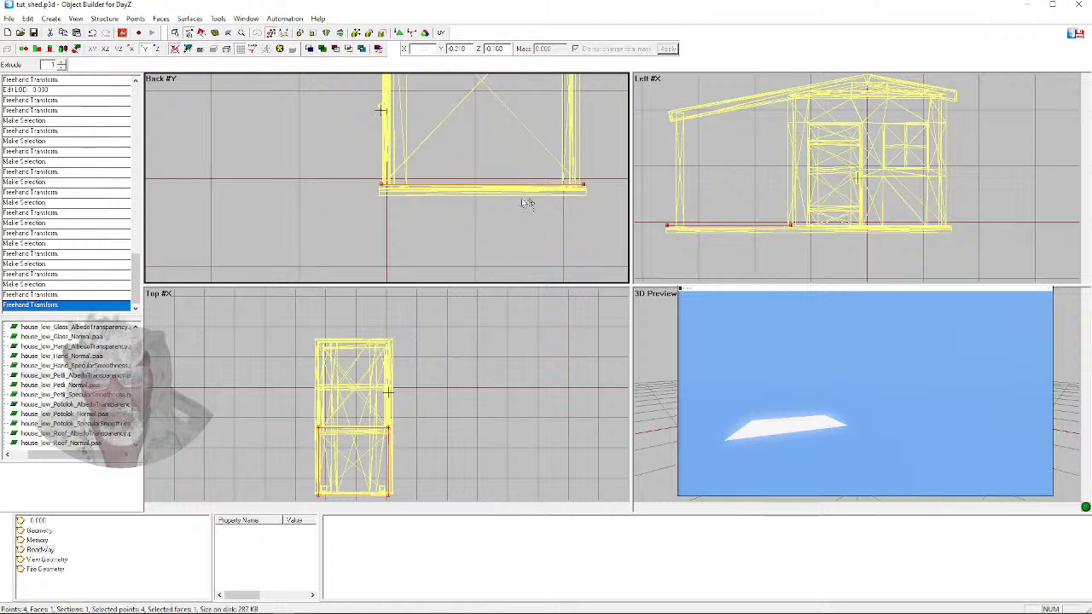
scroll(742, 231, "up", 2)
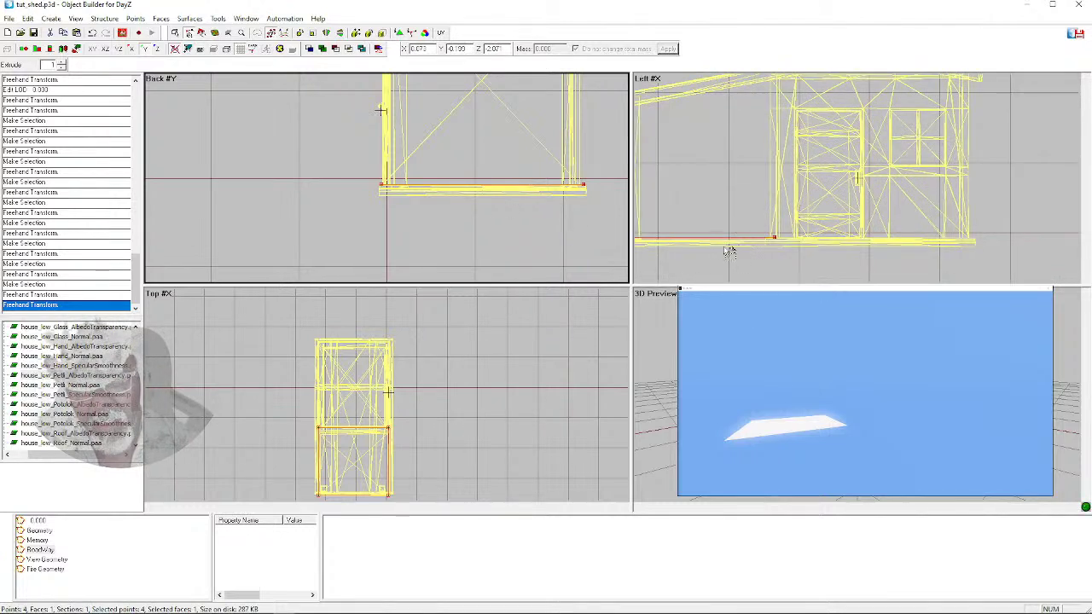
left_click(728, 241)
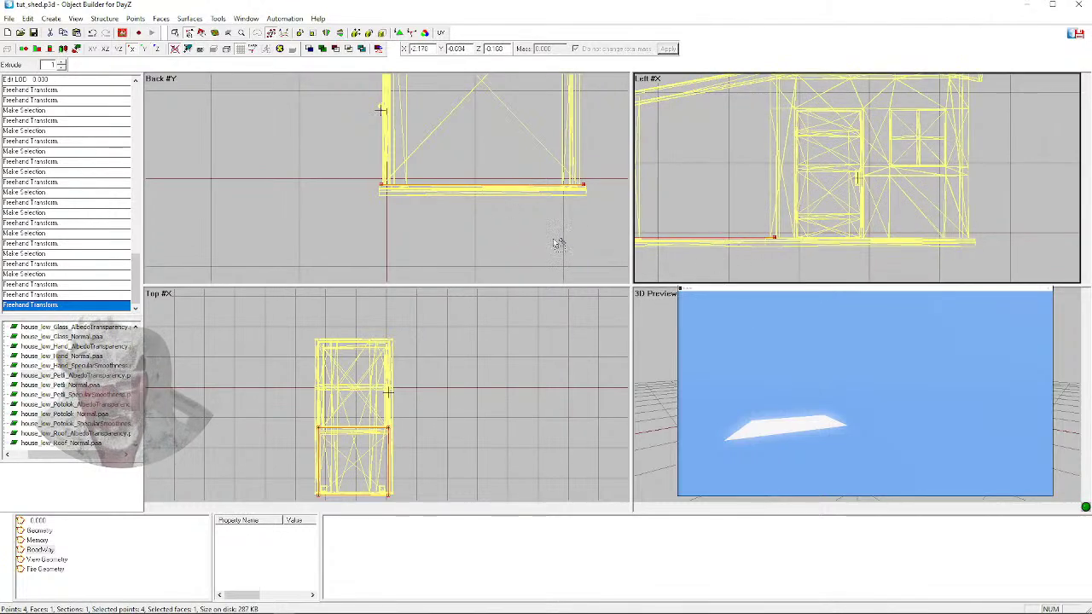
scroll(504, 244, "down", 1)
scroll(495, 215, "down", 1)
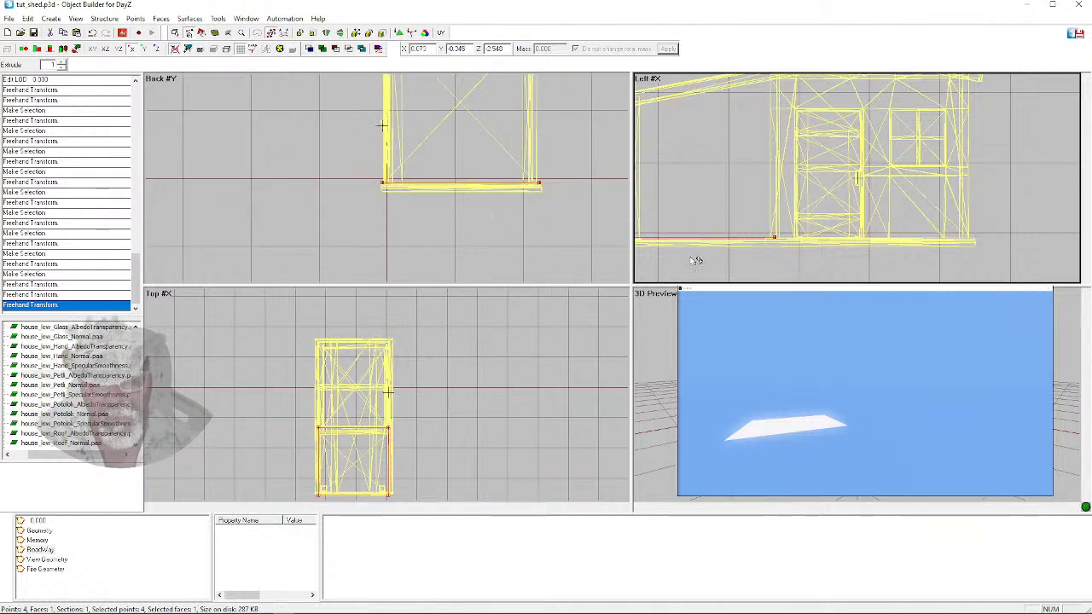
scroll(716, 249, "down", 2)
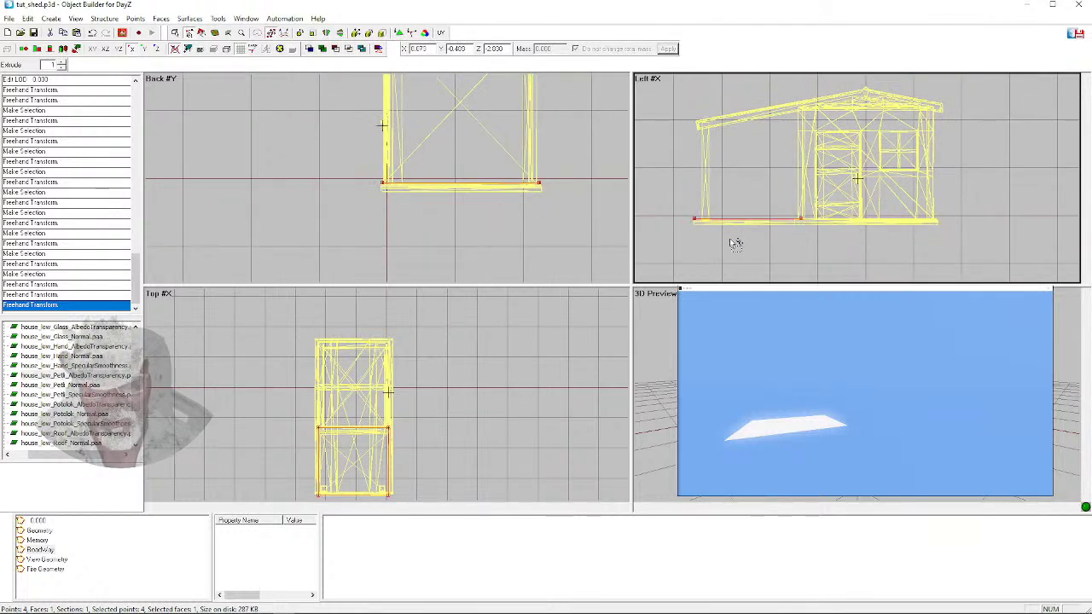
left_click(711, 263)
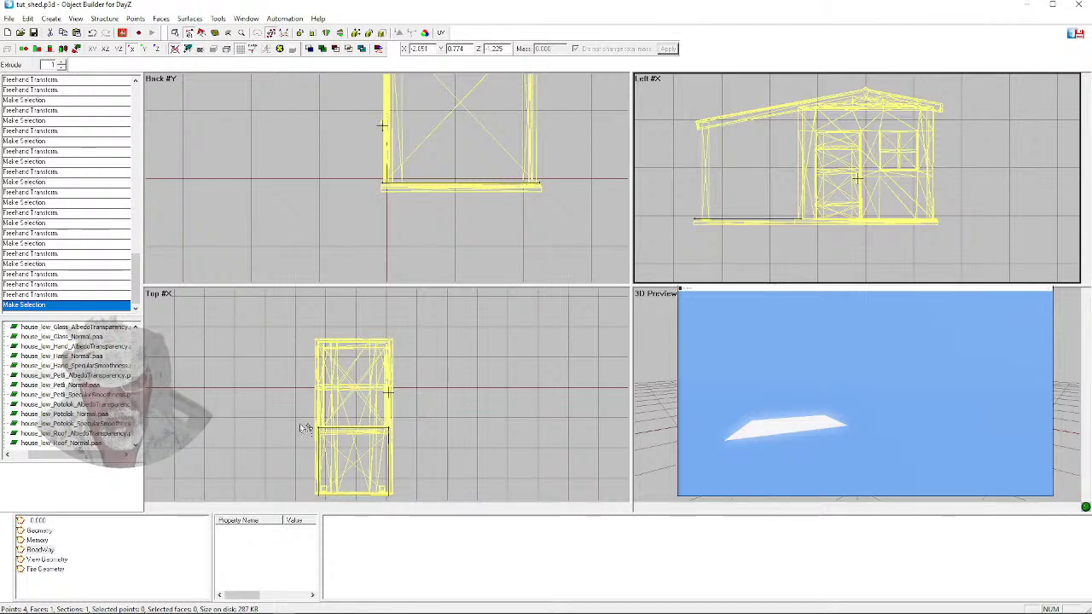
Save the four points of the porch RoadWay plane as a named selection called ext_cement, and deselect them
left_click_drag(304, 417, 442, 512)
right_click(442, 338)
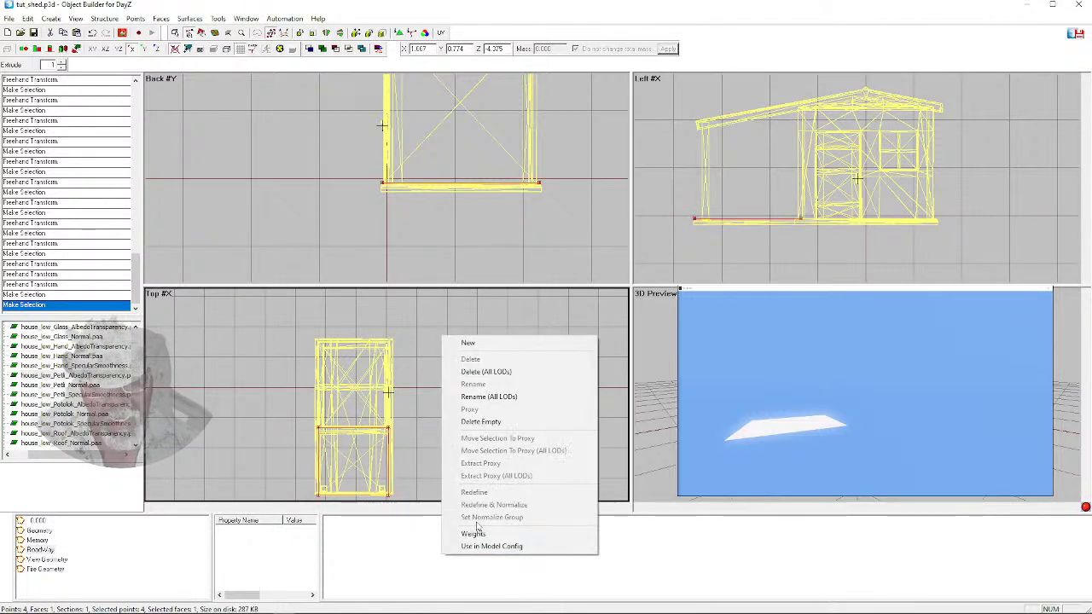
left_click(465, 343)
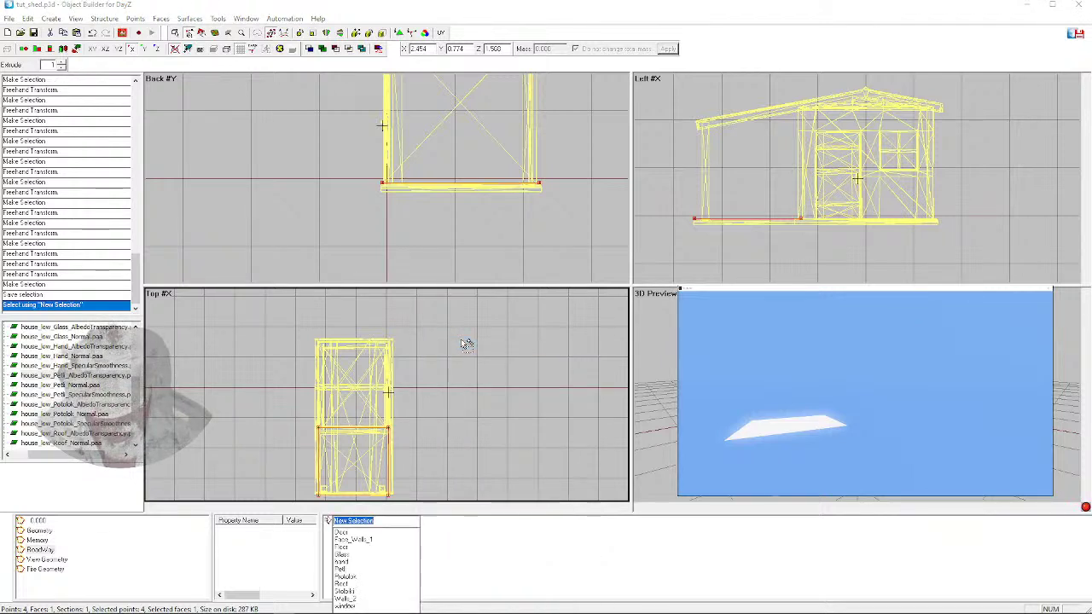
type("ex")
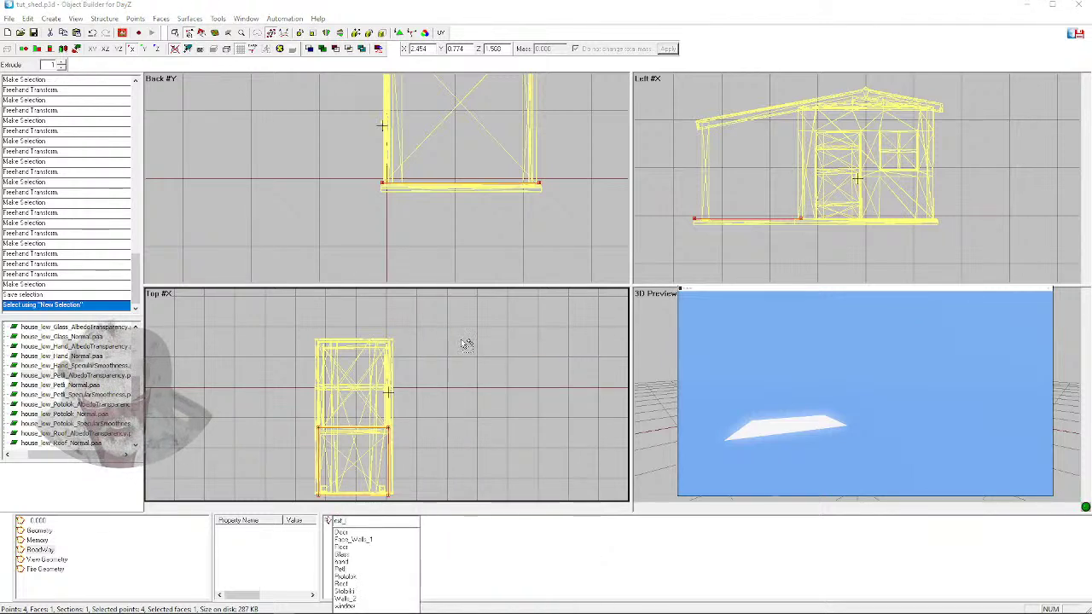
type("t_coment")
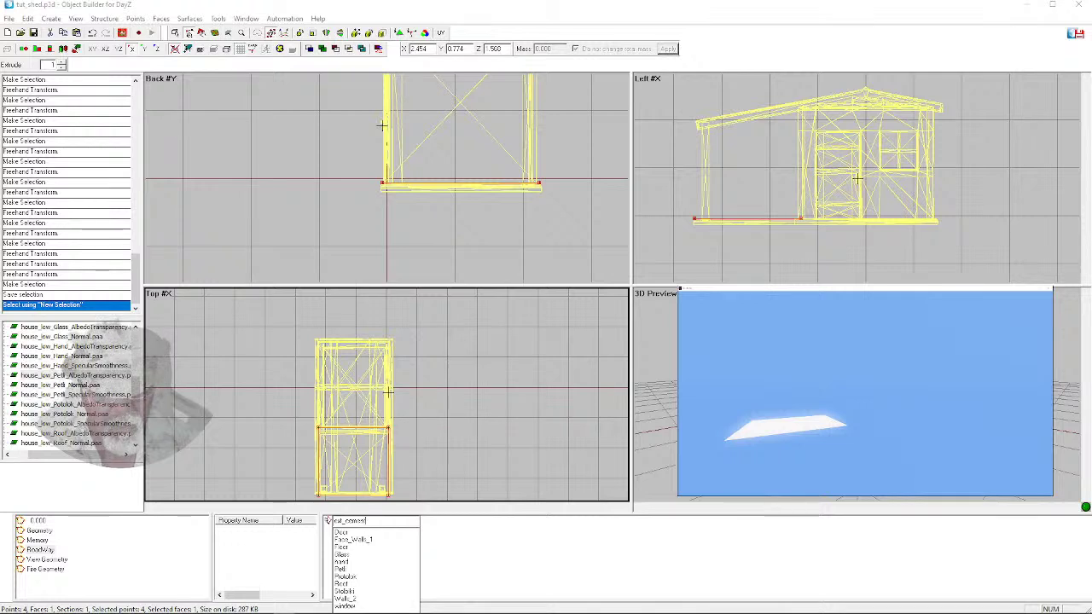
key("Return")
left_click(431, 410)
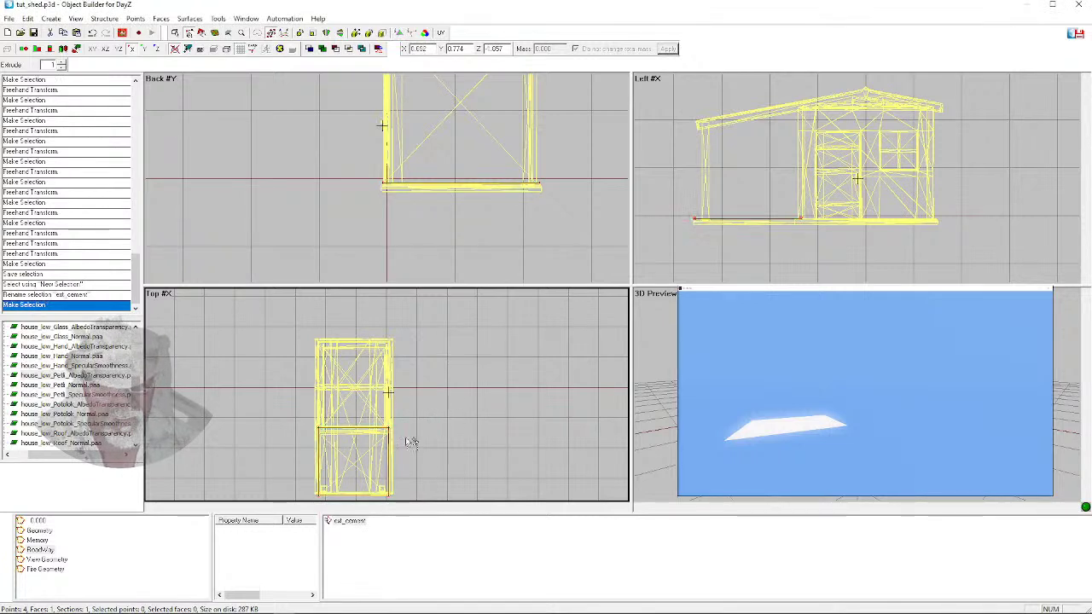
Duplicate the porch RoadWay plane, move the copy over the shed's interior floor and stretch its near edge to the porch plane
left_click_drag(297, 411, 417, 511)
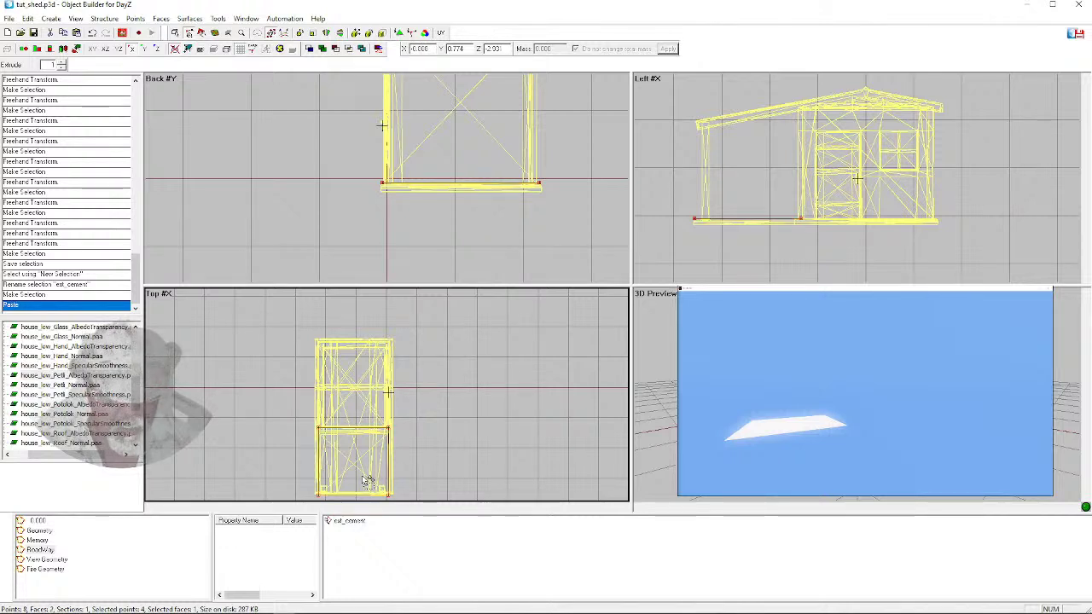
key("ctrl+v")
left_click_drag(369, 475, 366, 394)
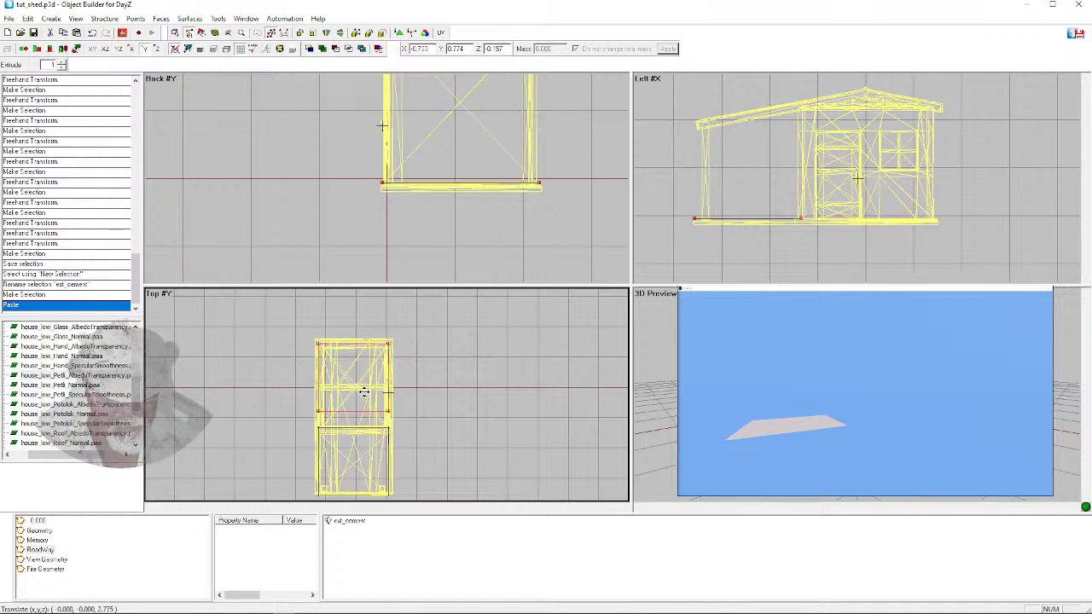
left_click(362, 391)
left_click(295, 418)
mouse_move(288, 397)
left_mouse_down()
mouse_move(419, 422)
mouse_move(371, 427)
mouse_move(435, 432)
left_mouse_up()
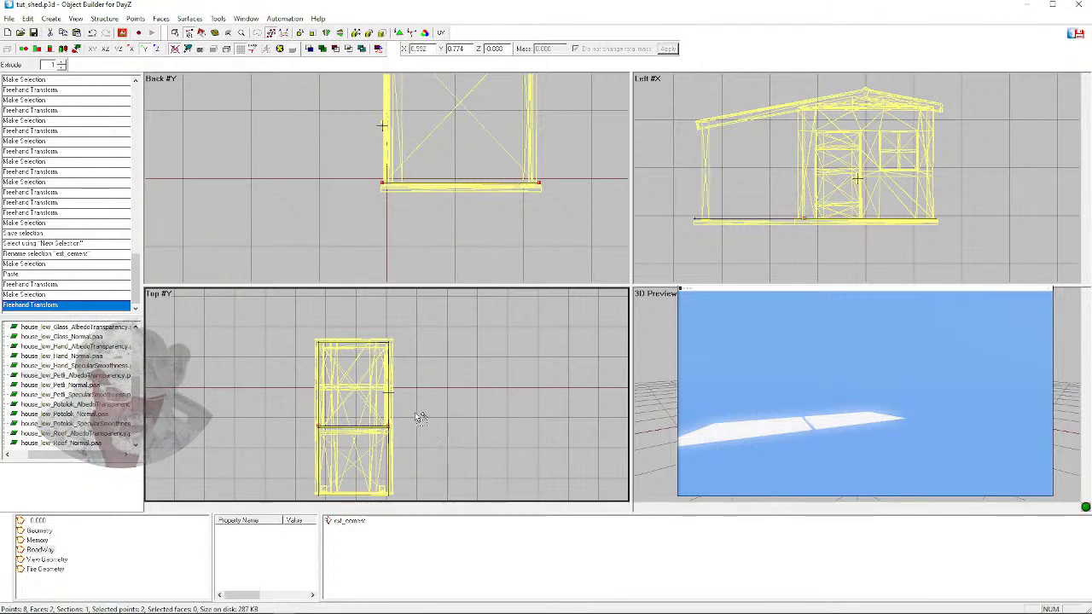
Raise the whole interior RoadWay plane slightly so it sits just above the shed's floor, and deselect it
left_click(282, 367)
left_click_drag(304, 329, 434, 366)
scroll(932, 222, "up", 3)
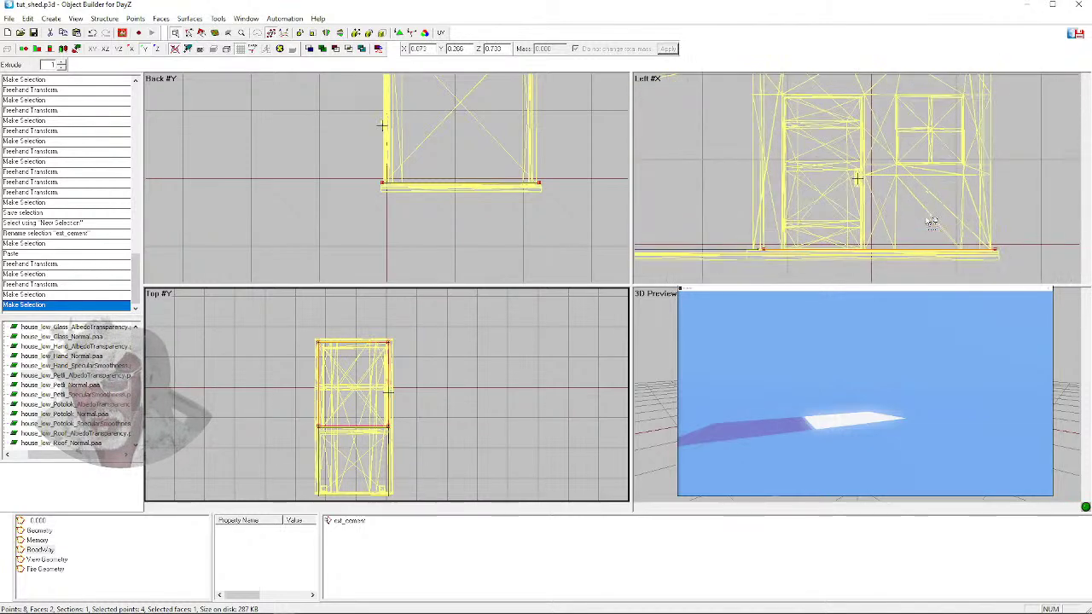
left_click(808, 247)
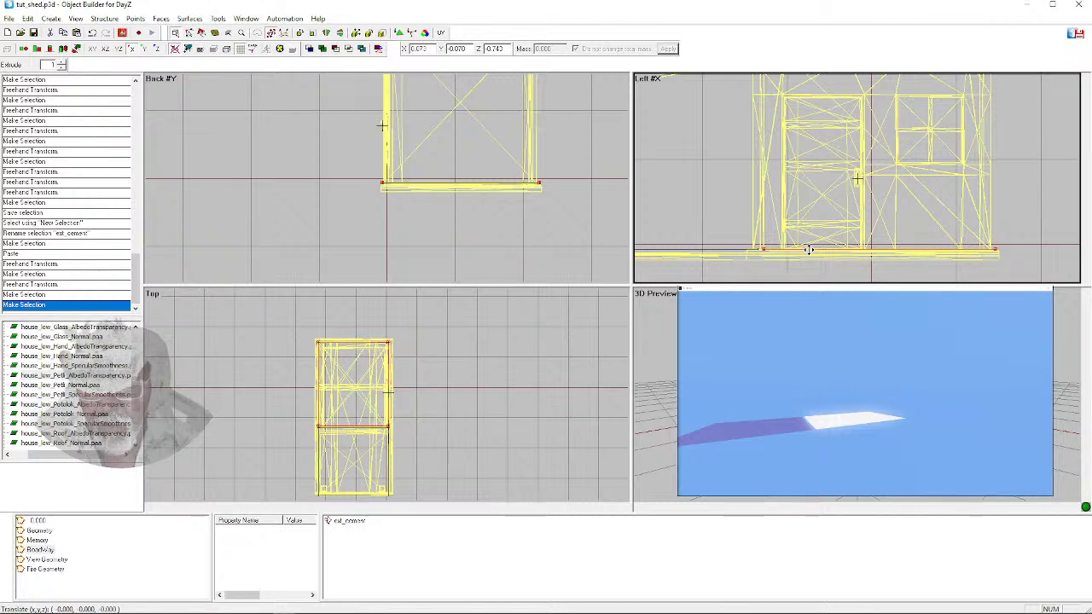
left_click_drag(808, 247, 808, 248)
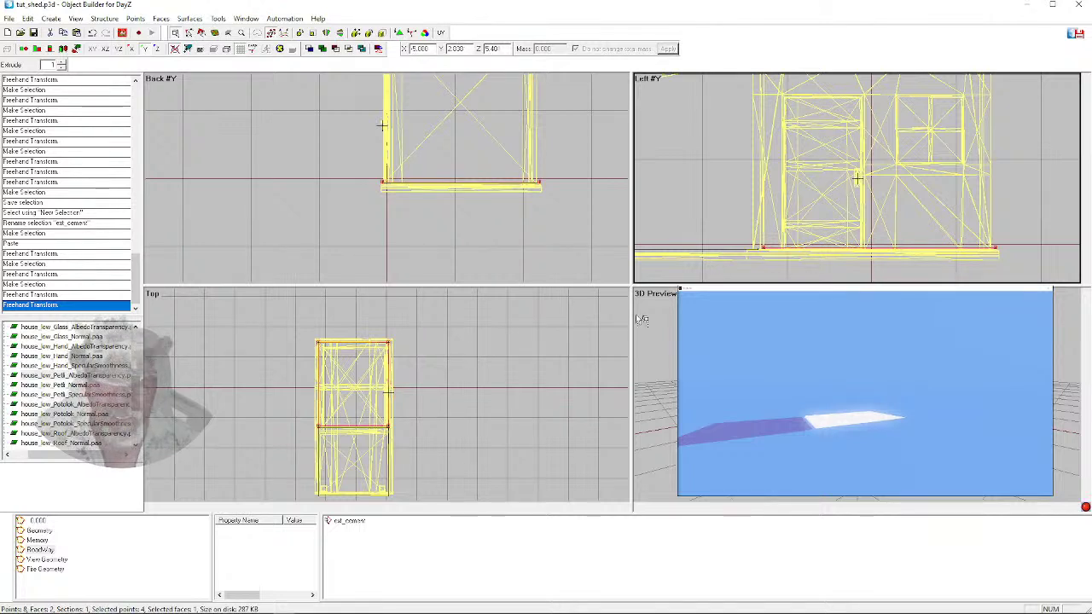
left_click(471, 382)
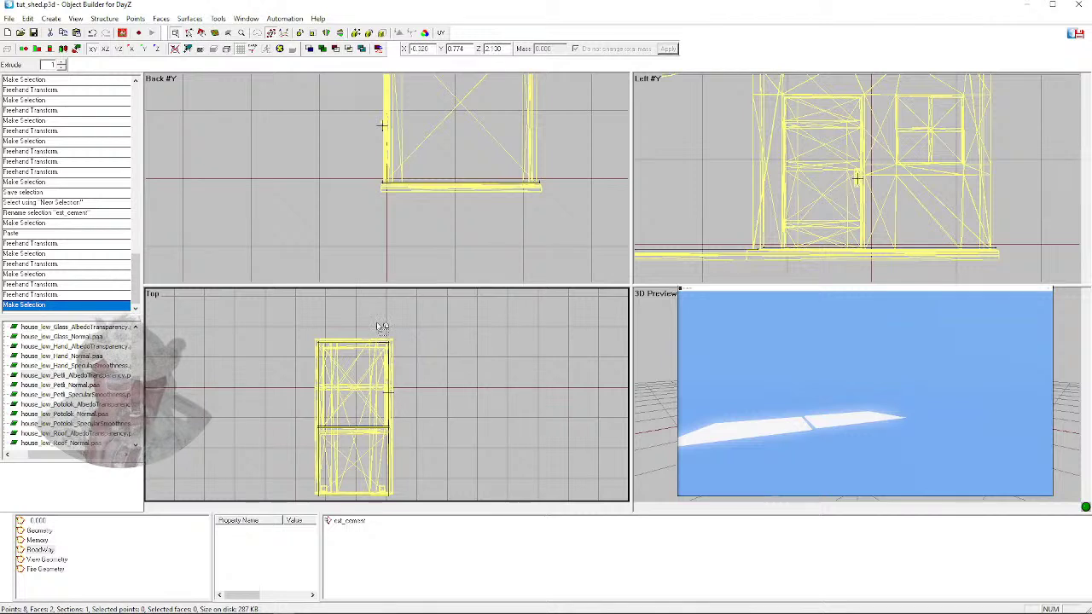
Create three new RoadWay points along one side of the roof, at the porch eave, the ridge and the rear eave
scroll(379, 323, "down", 2)
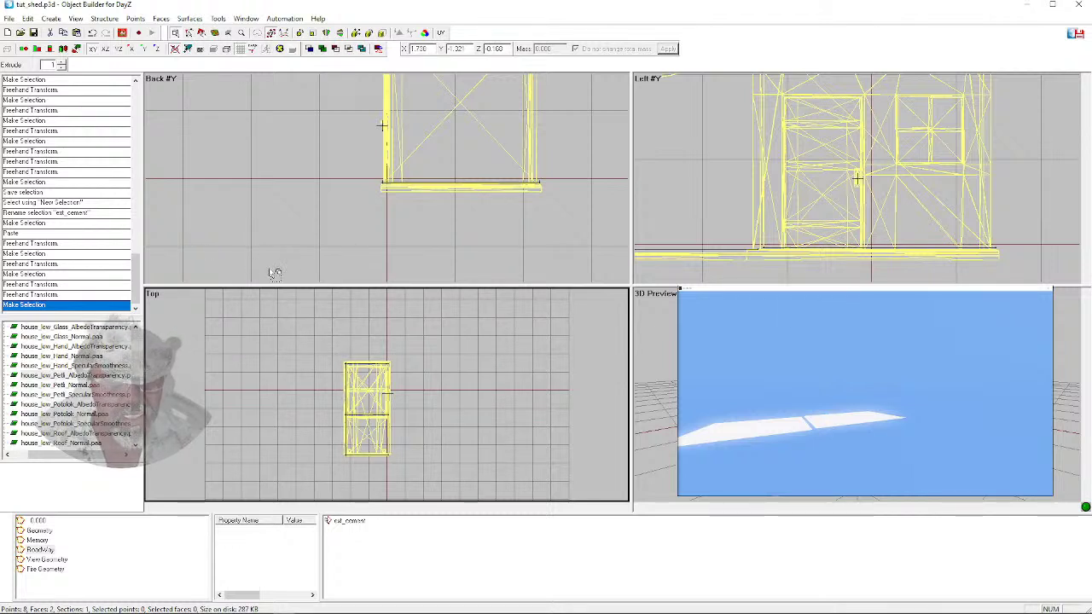
left_click(51, 18)
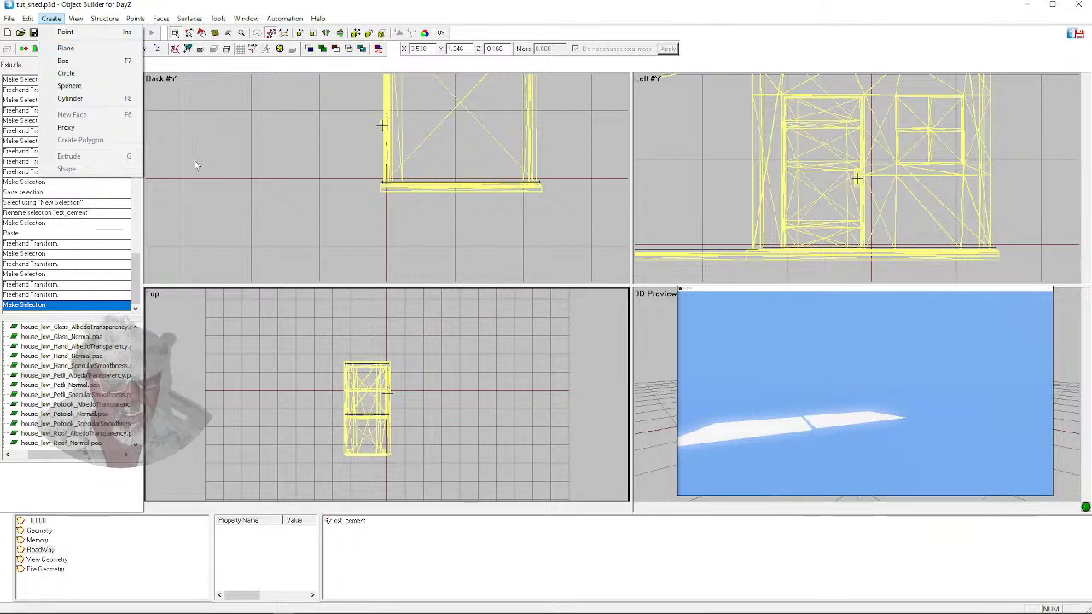
left_click(256, 202)
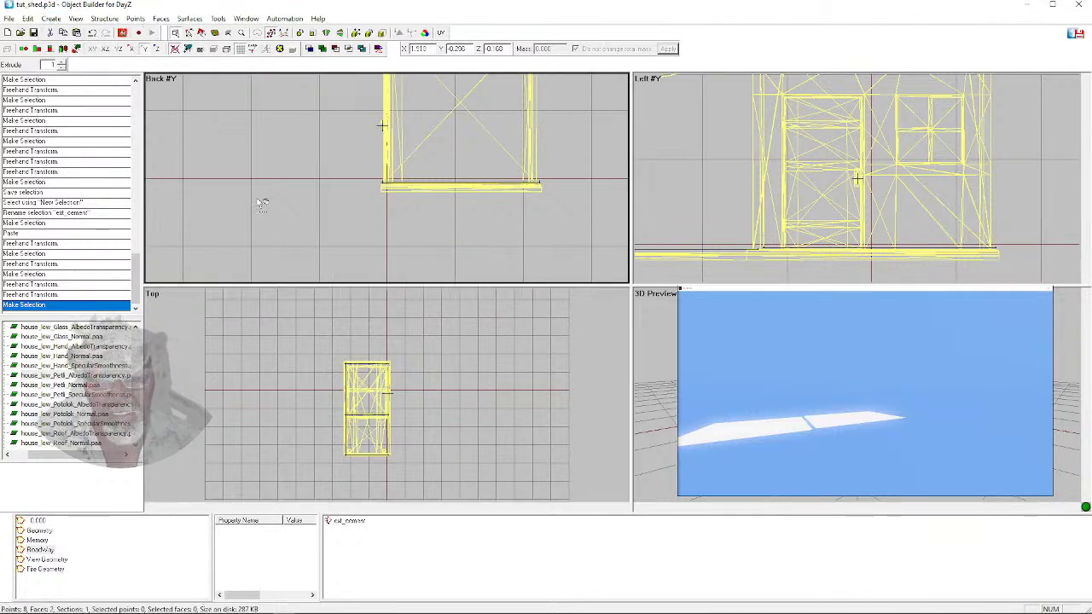
scroll(585, 188, "down", 3)
scroll(743, 171, "down", 4)
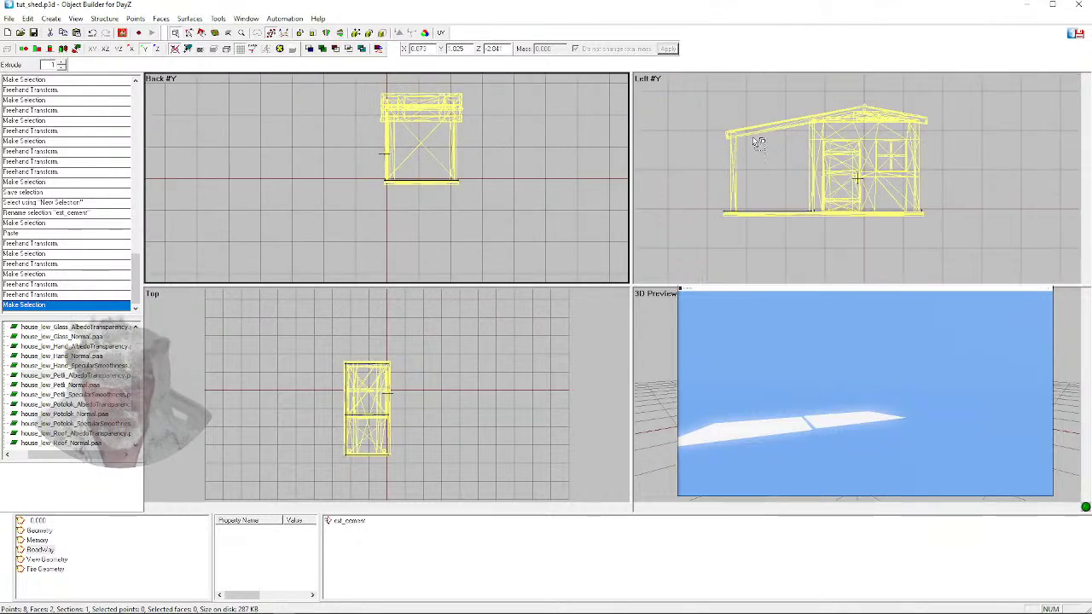
left_click(758, 145)
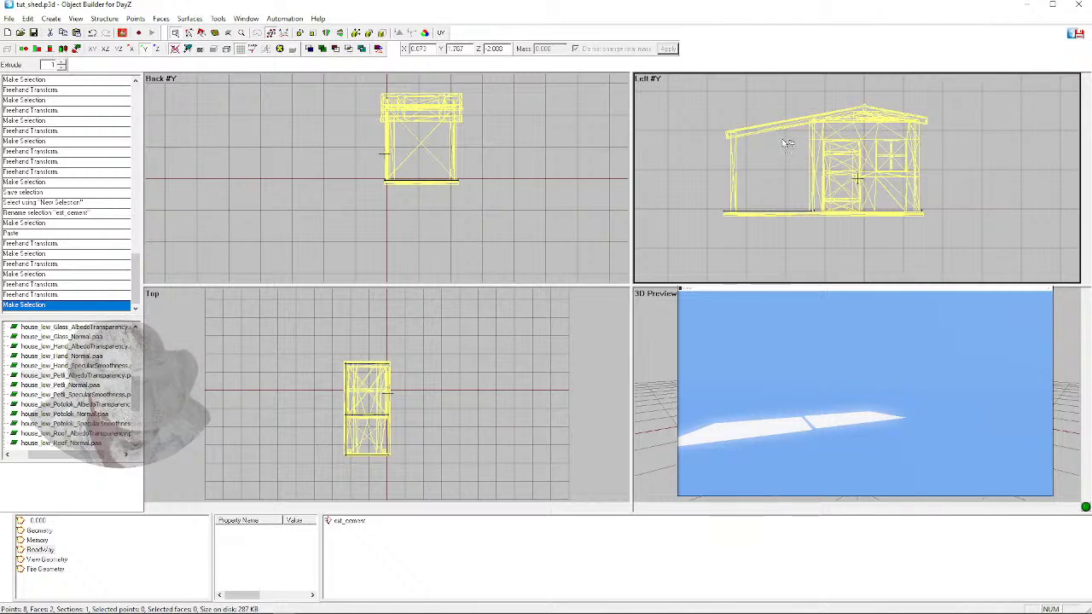
middle_click_drag(785, 133, 787, 143)
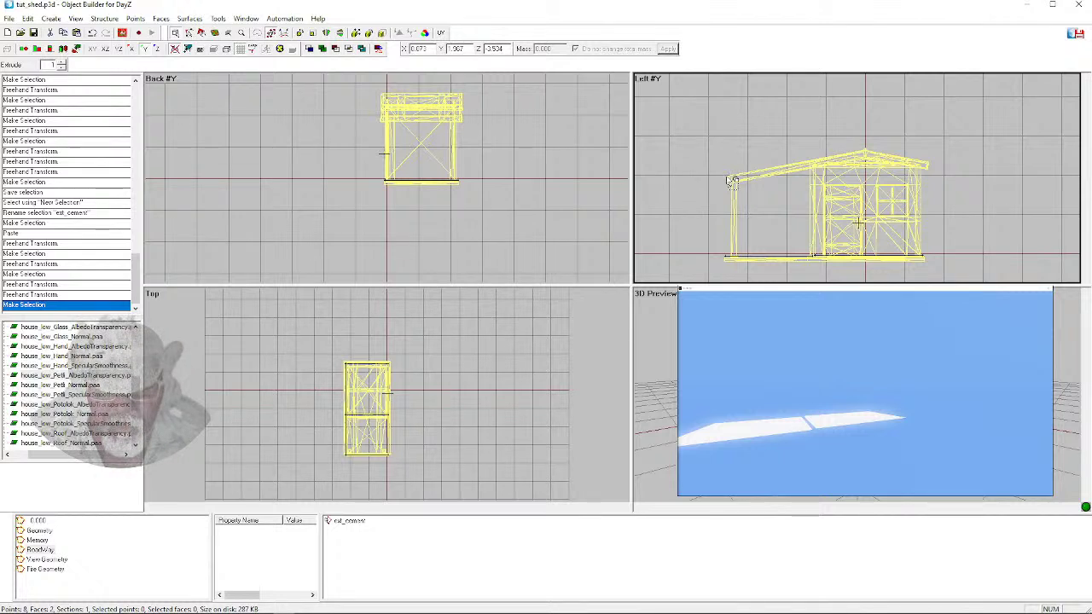
key("Insert")
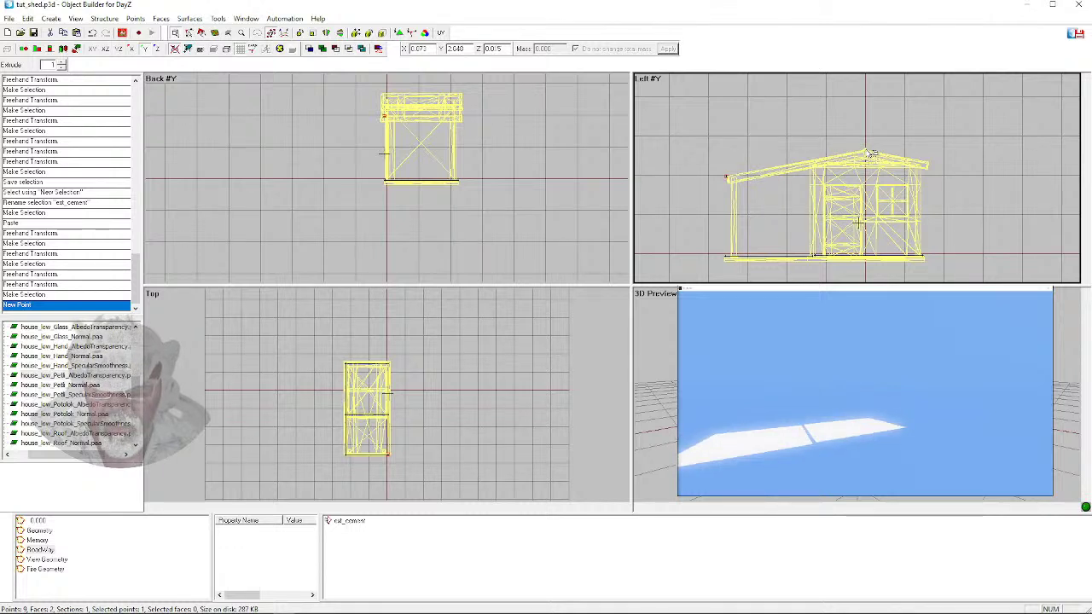
key("Insert")
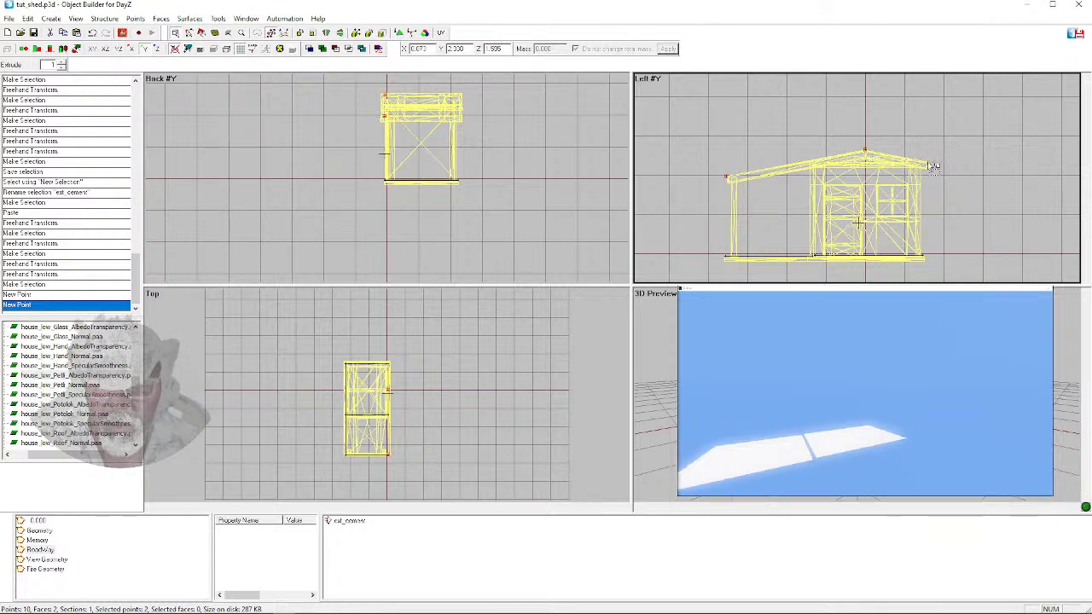
key("Insert")
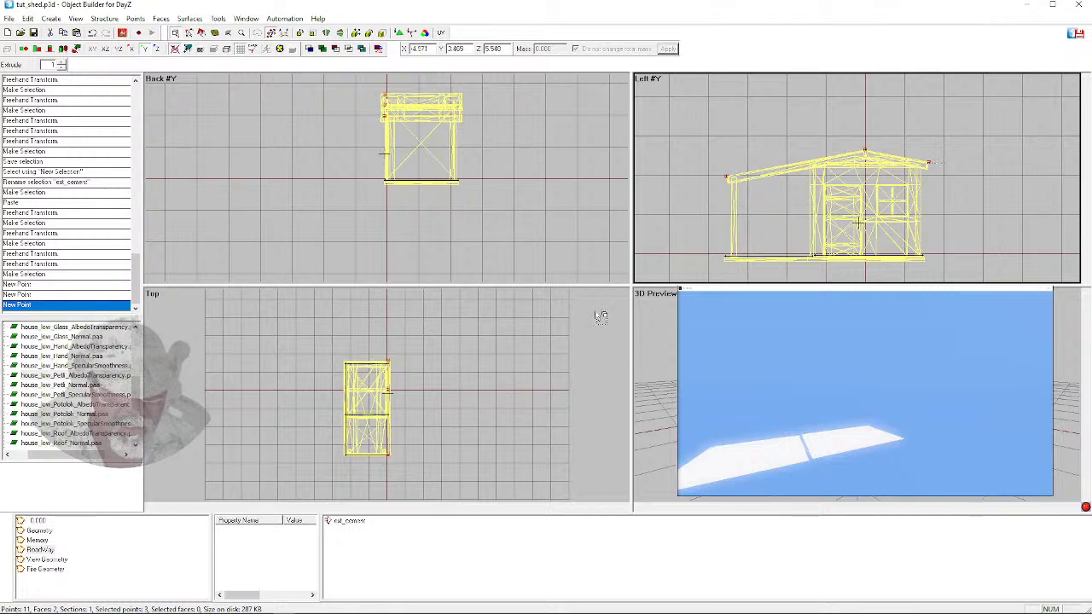
Duplicate the three roof points, move the copies across to the opposite side edge of the roof and deselect them
scroll(373, 377, "up", 2)
scroll(380, 343, "up", 1)
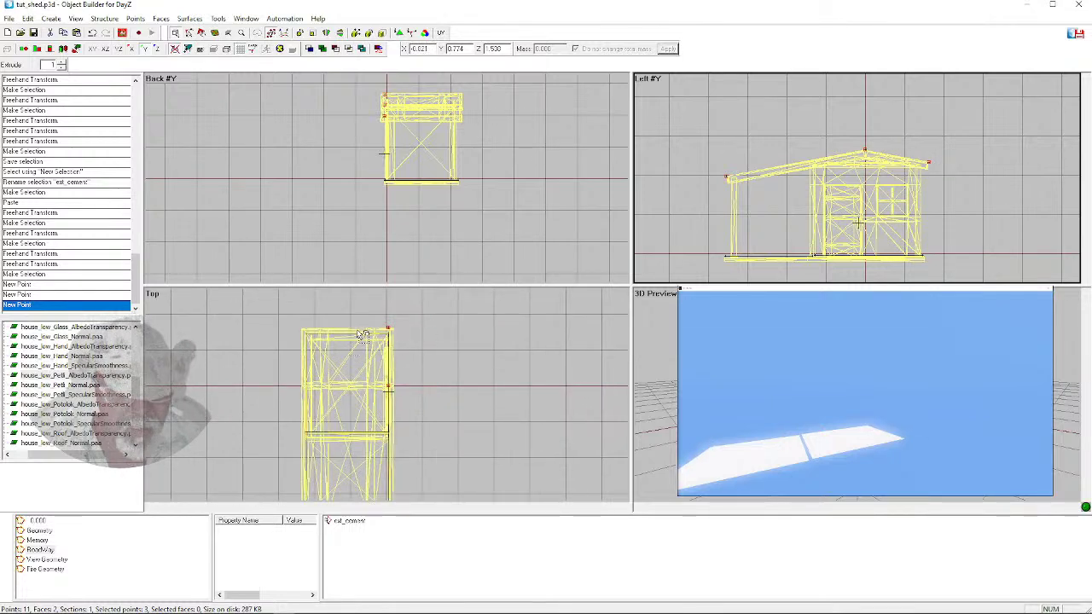
scroll(360, 339, "down", 2)
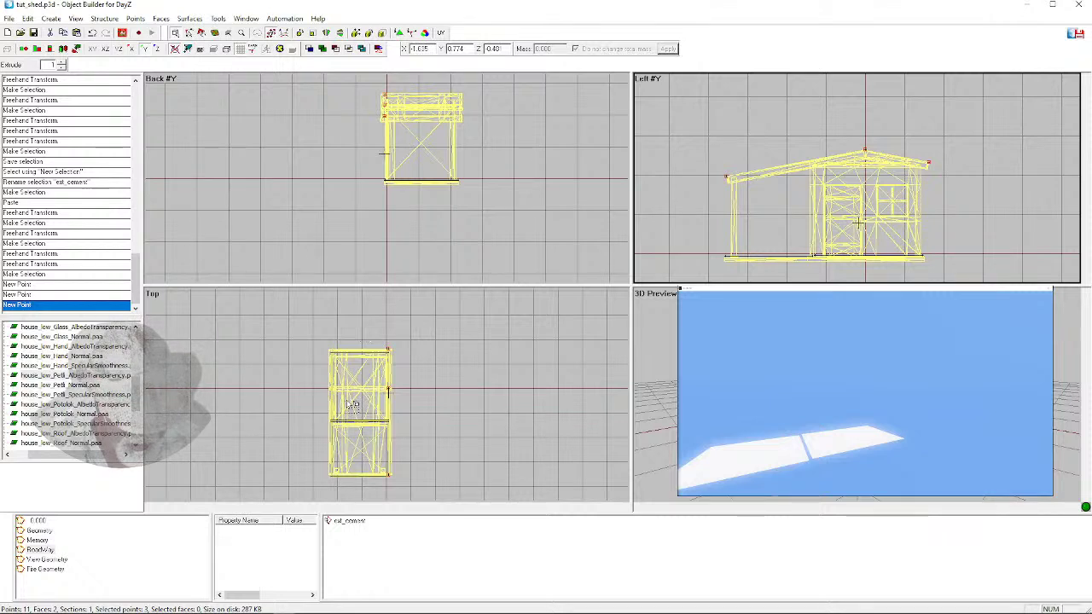
key("ctrl+v")
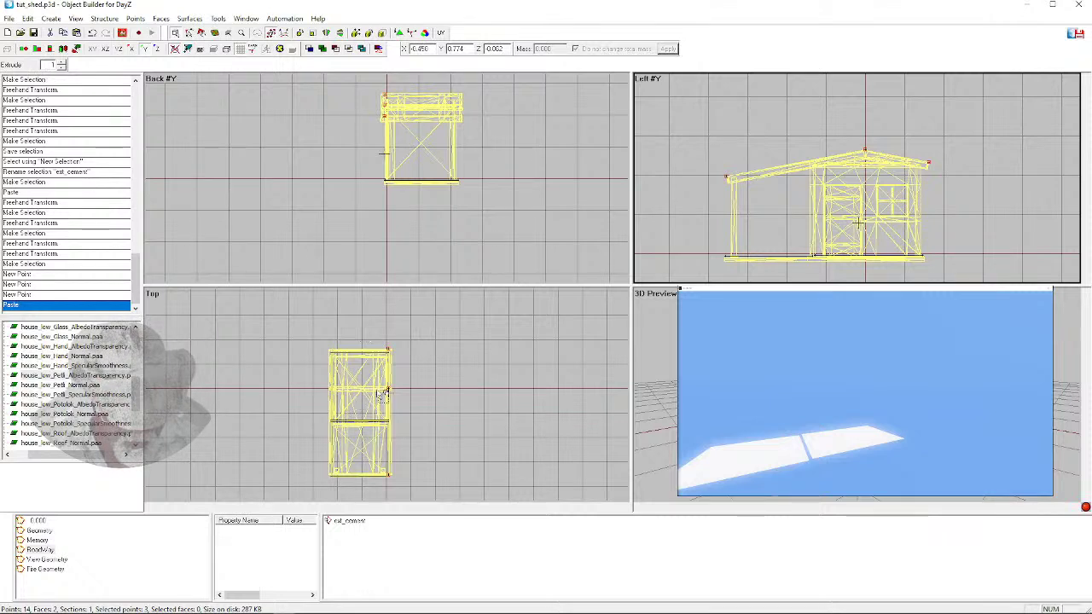
left_click_drag(389, 394, 331, 392)
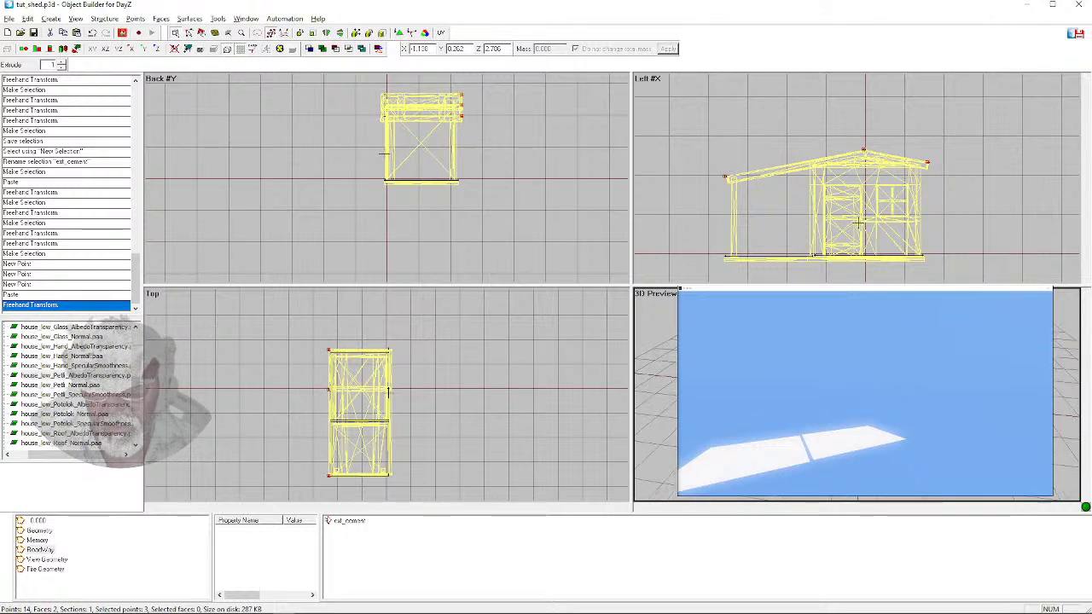
key("Escape")
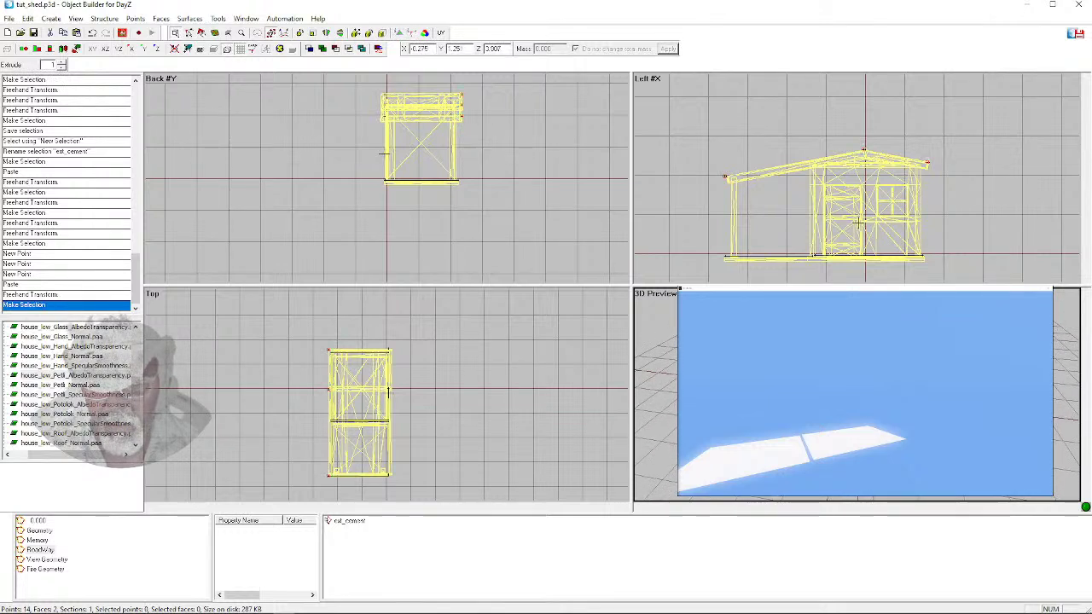
Select all six roof points and create a polygon from them covering both roof slopes
left_click(927, 162)
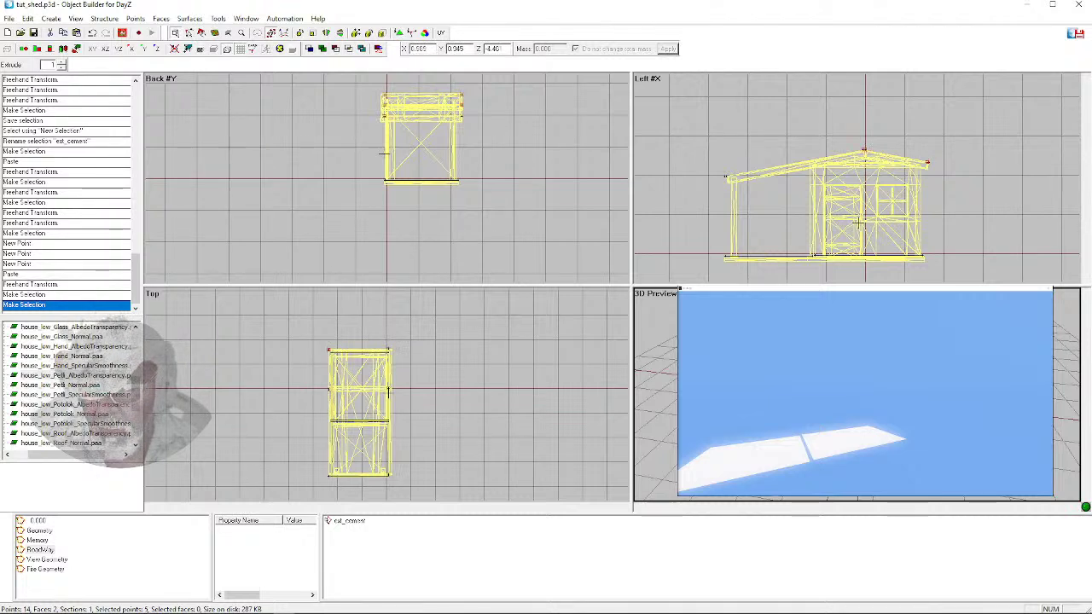
left_click(726, 177, "ctrl")
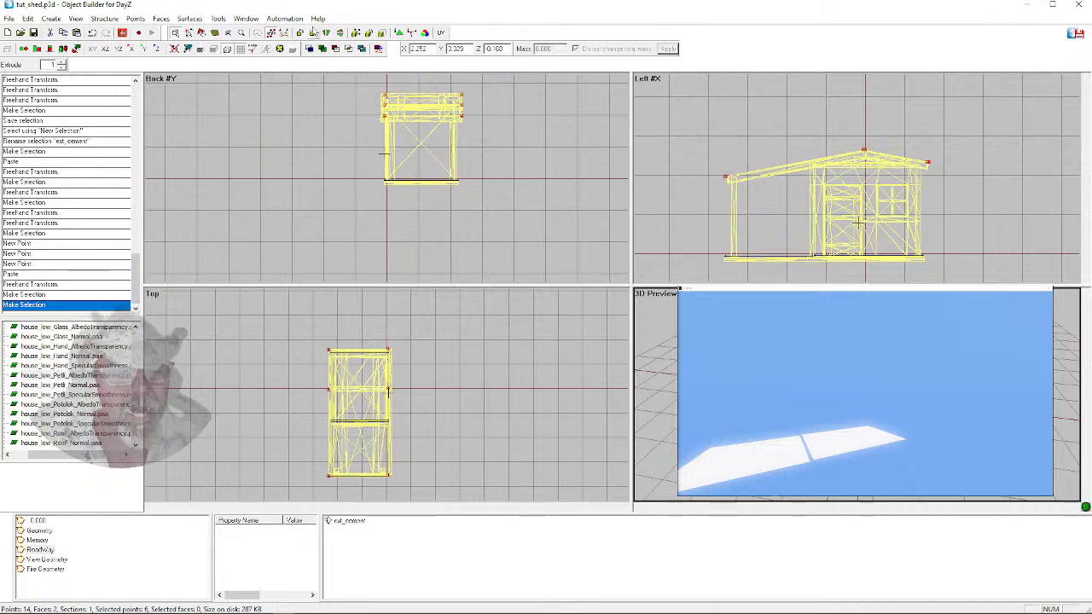
left_click(159, 20)
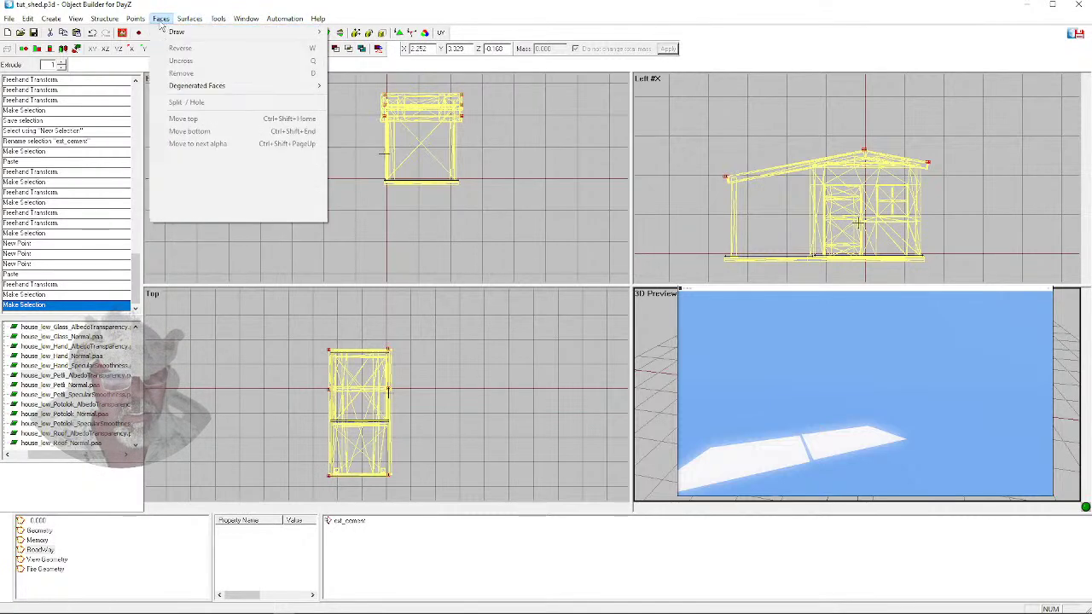
mouse_move(197, 33)
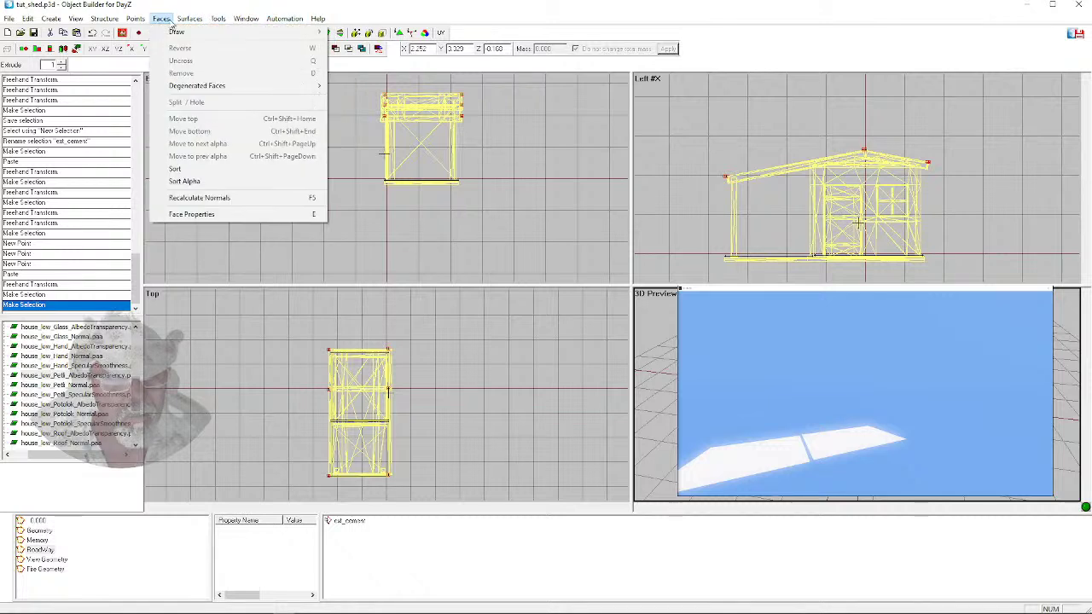
mouse_move(294, 32)
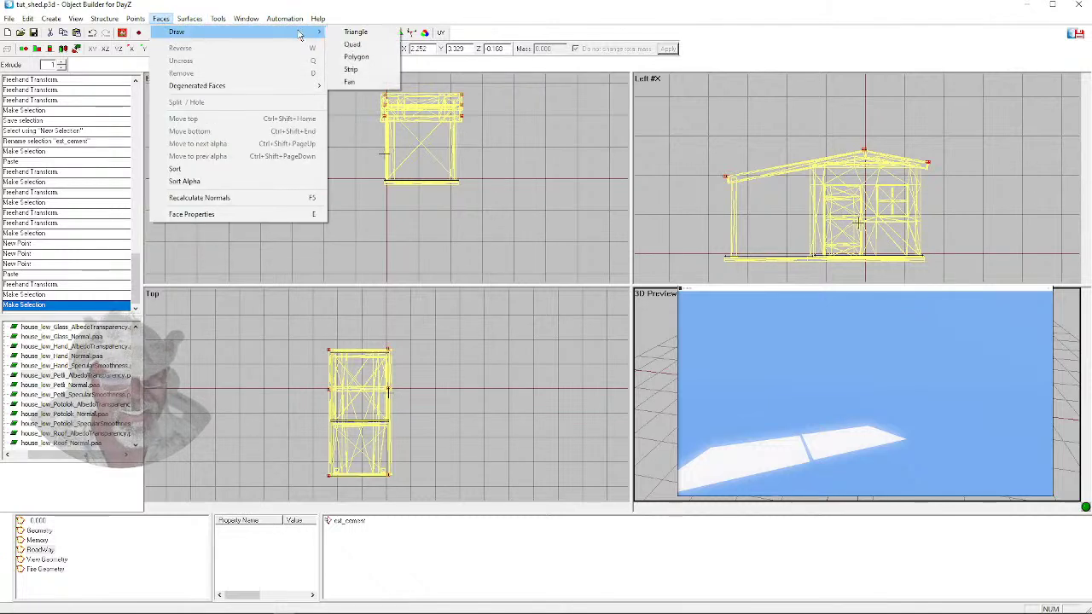
left_click(363, 57)
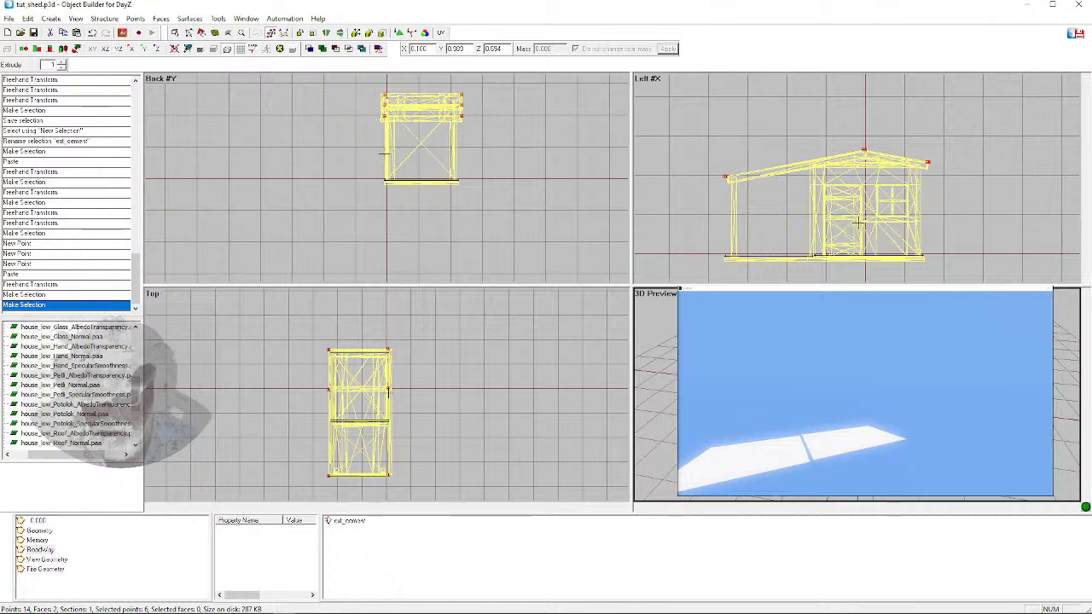
key("F6")
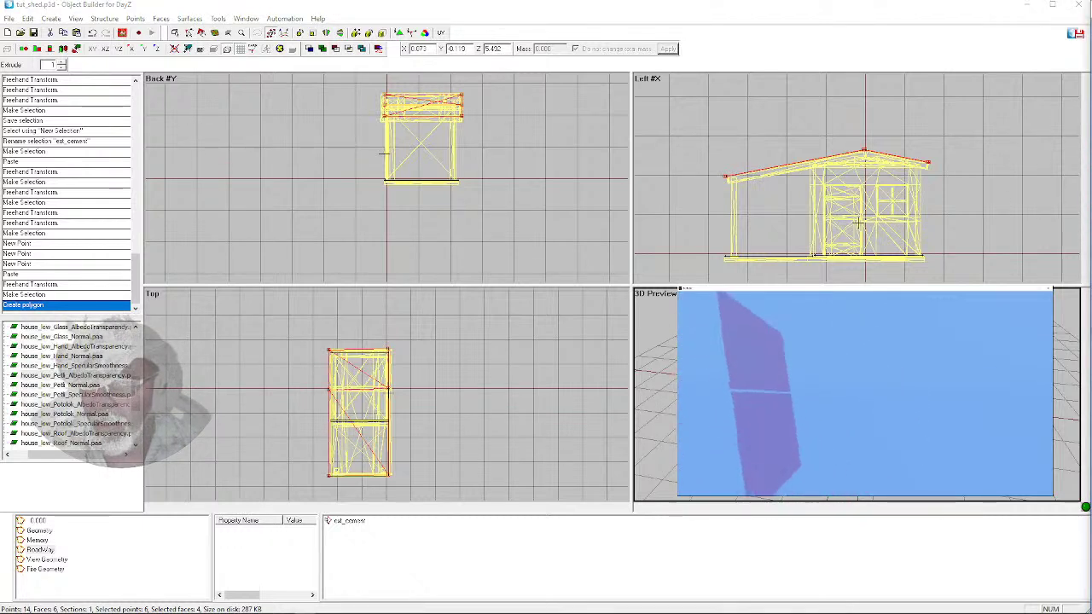
Reverse the new roof faces so their visible side points upward, and deselect them
key("alt+Tab")
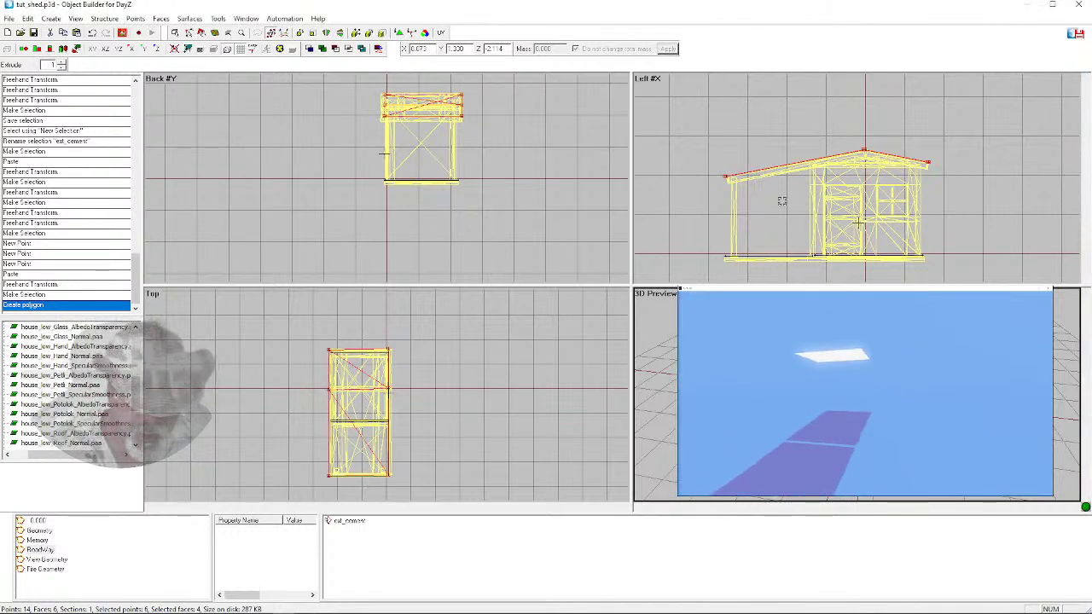
key("w")
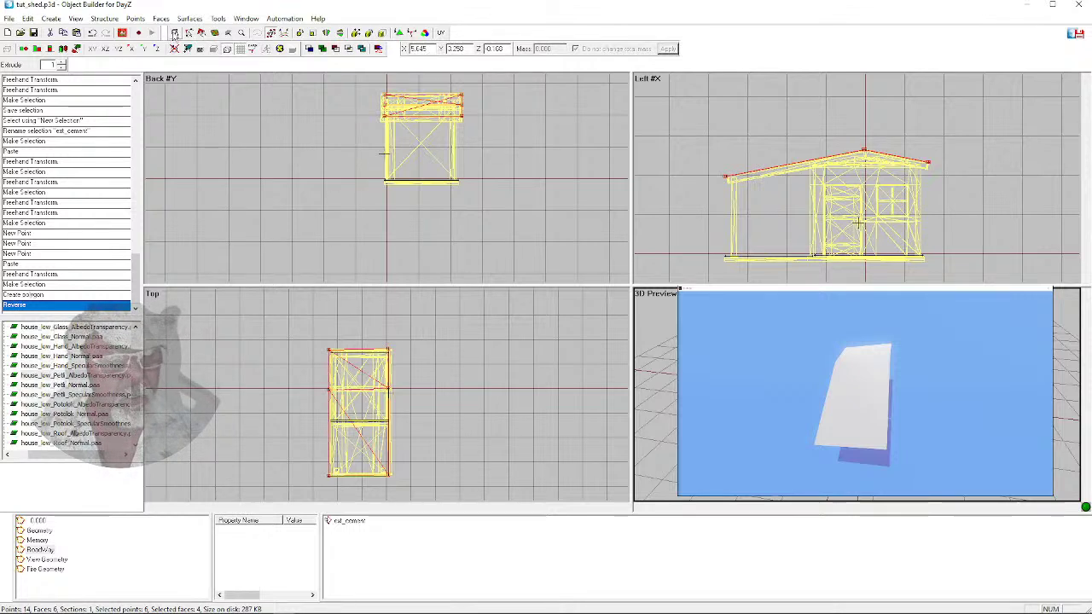
key("Escape")
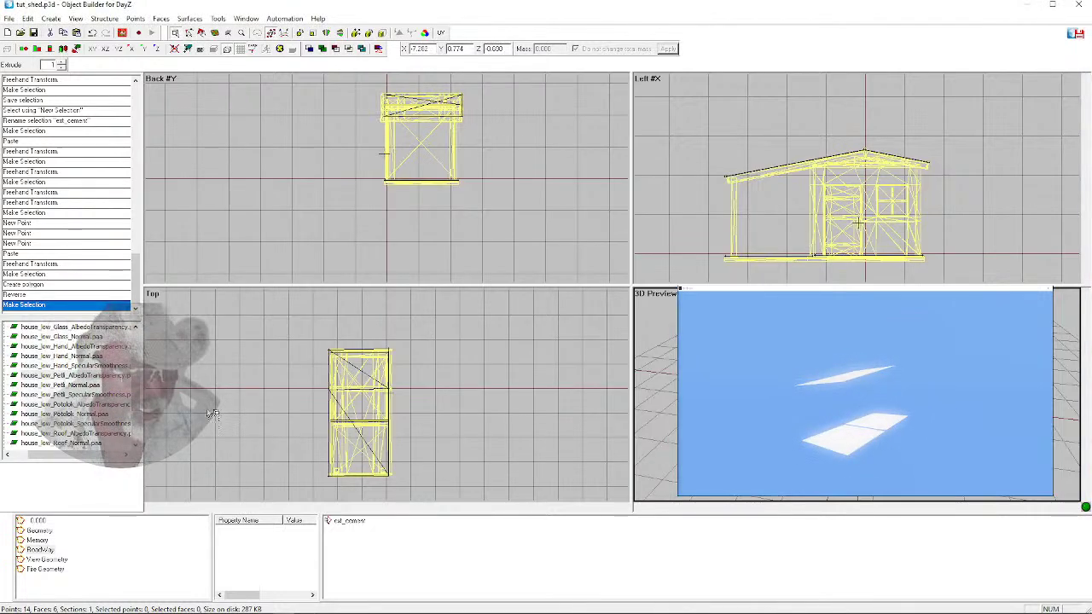
Display the 0.000 LOD and examine the textured shed's roof and walkable surfaces in the 3D preview
left_click(35, 520)
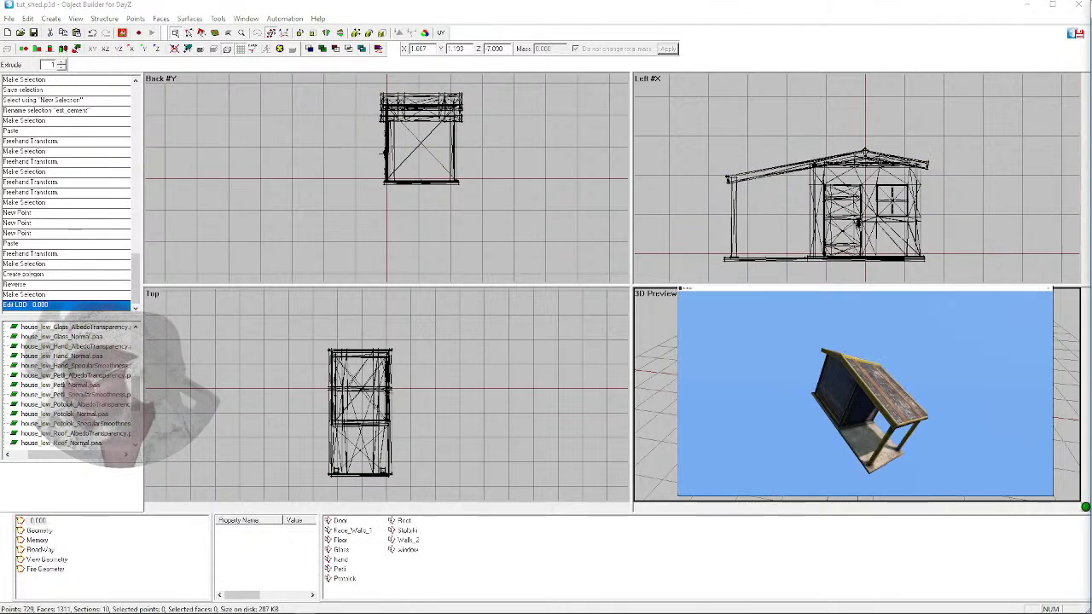
scroll(865, 393, "up", 5)
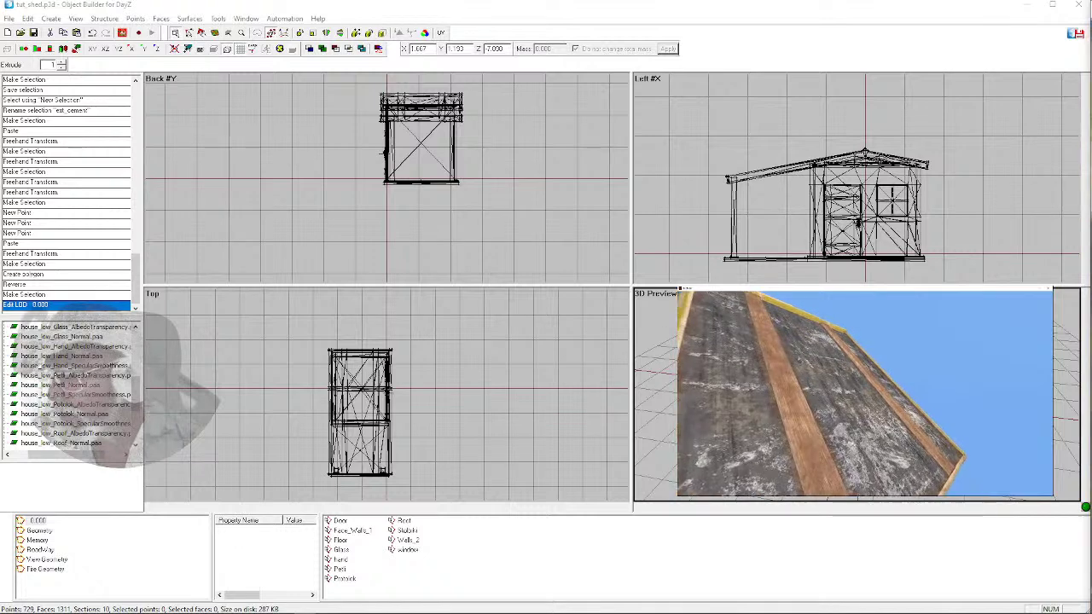
scroll(865, 394, "down", 5)
scroll(865, 394, "up", 6)
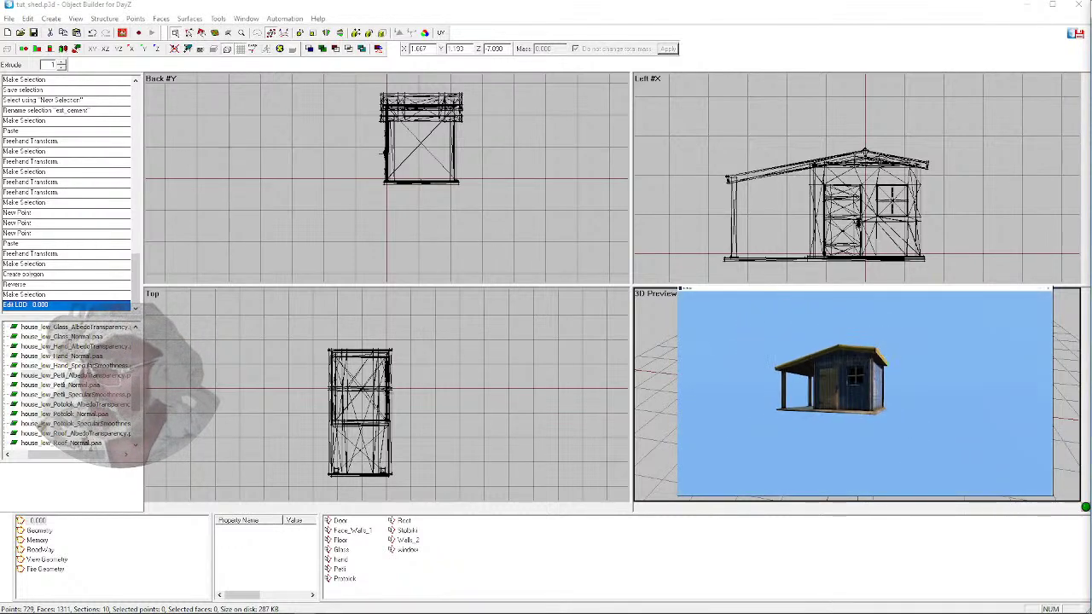
key("alt+Tab")
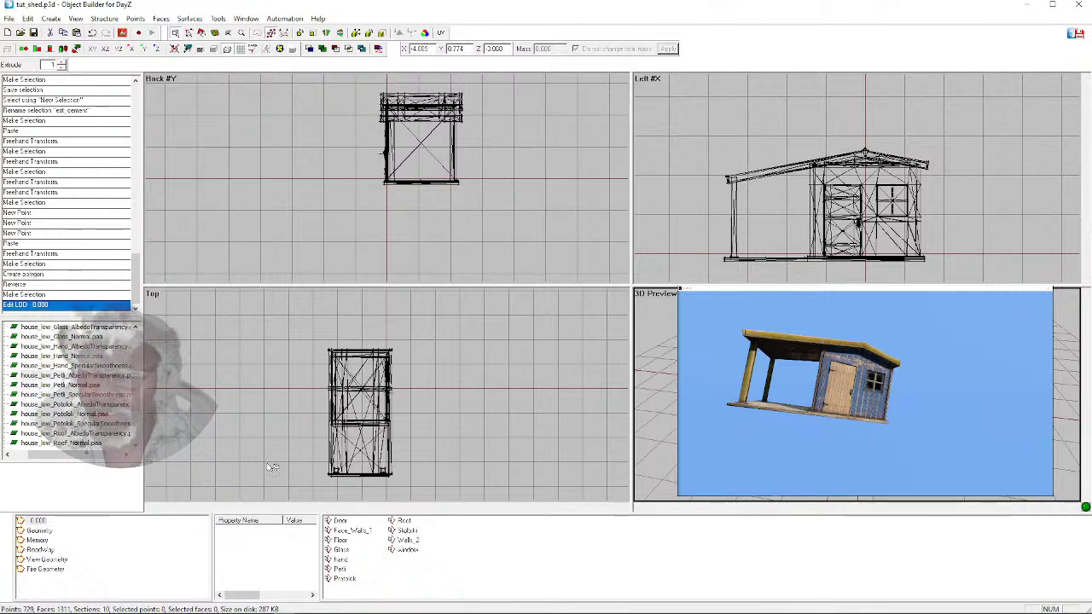
Display the RoadWay LOD and try selecting the interior floor face, switching the selection to the porch floor face
left_click(39, 551)
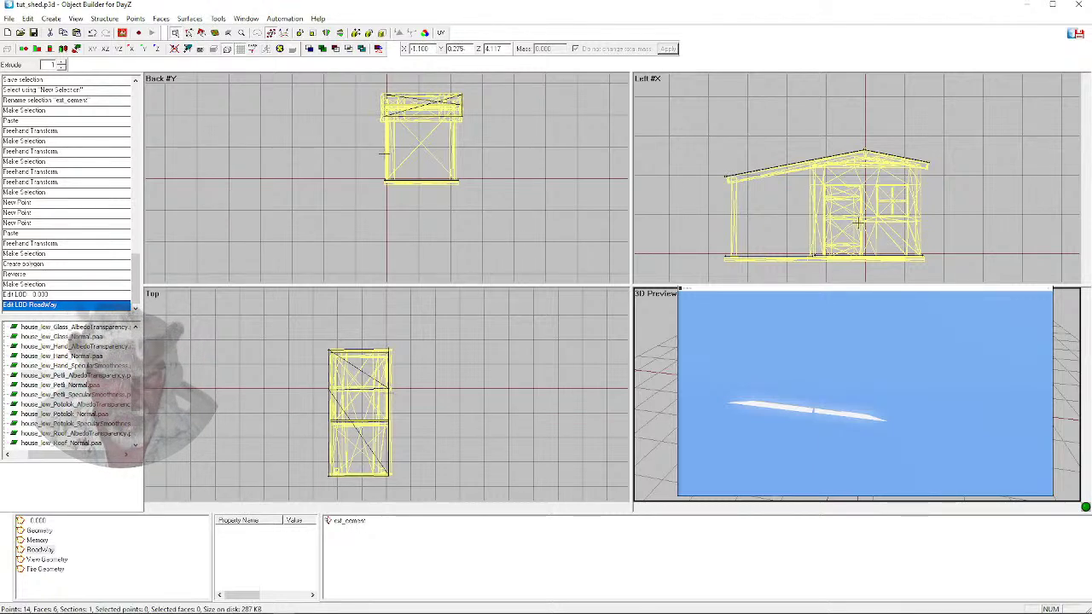
left_click(338, 357)
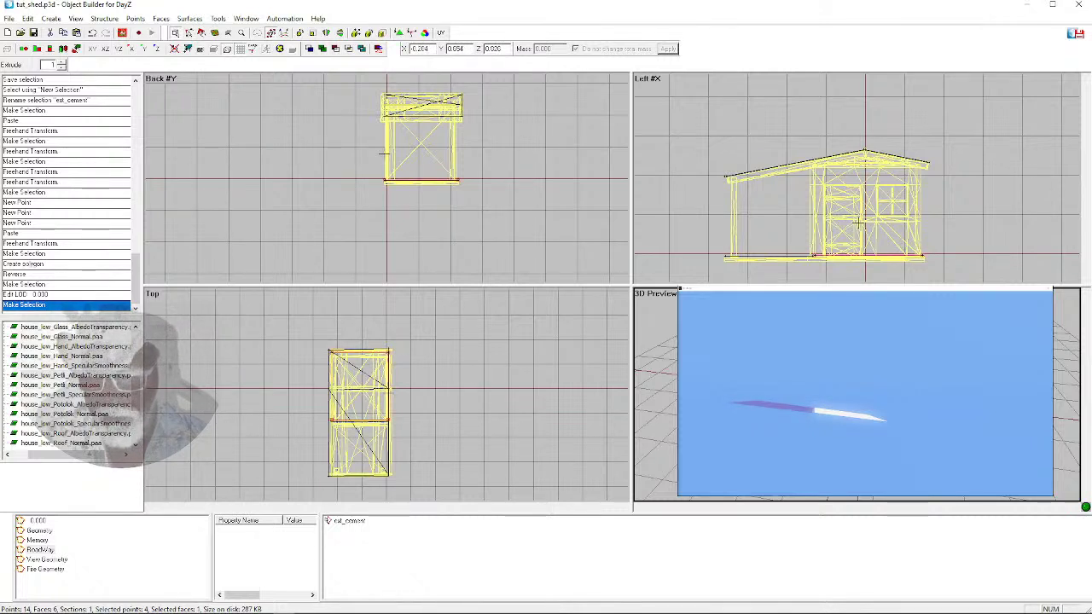
left_click_drag(713, 248, 732, 267)
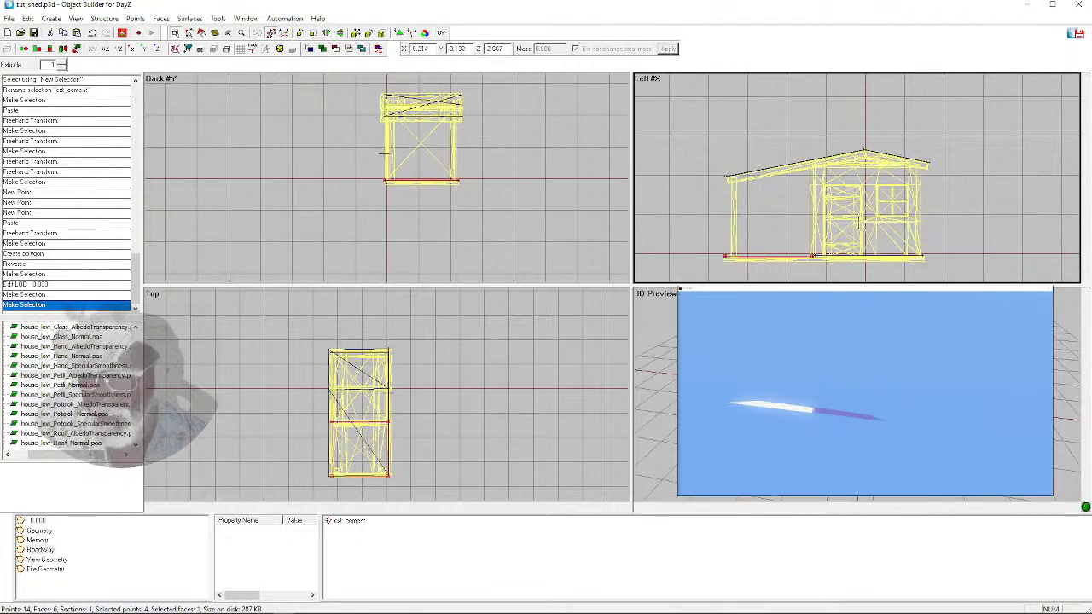
key("alt+Tab")
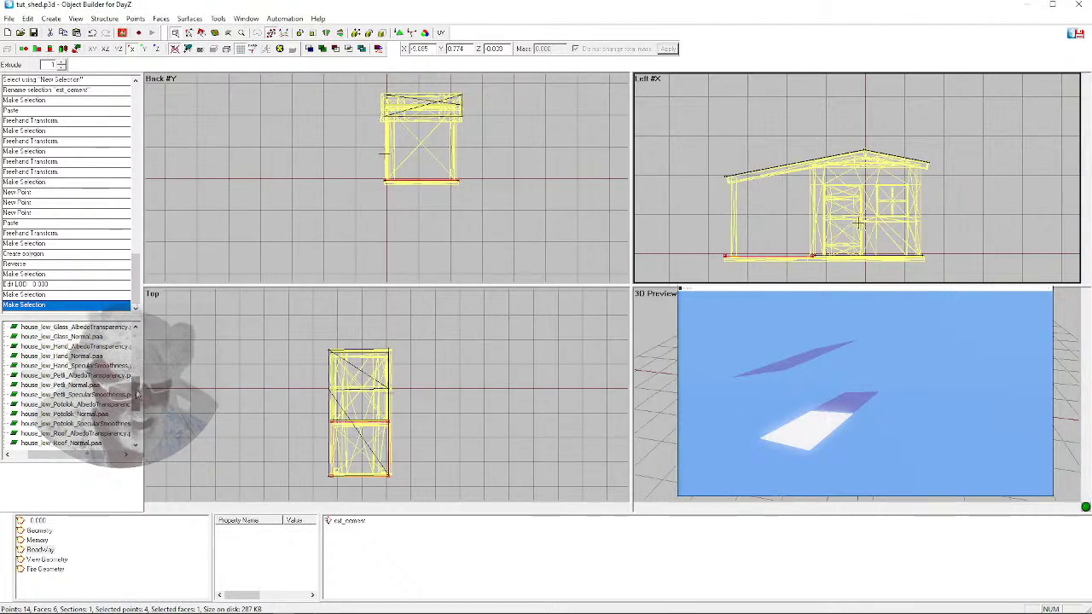
Collapse the data folder in the Resource Library, and hide and show the library window again
left_click_drag(138, 389, 138, 369)
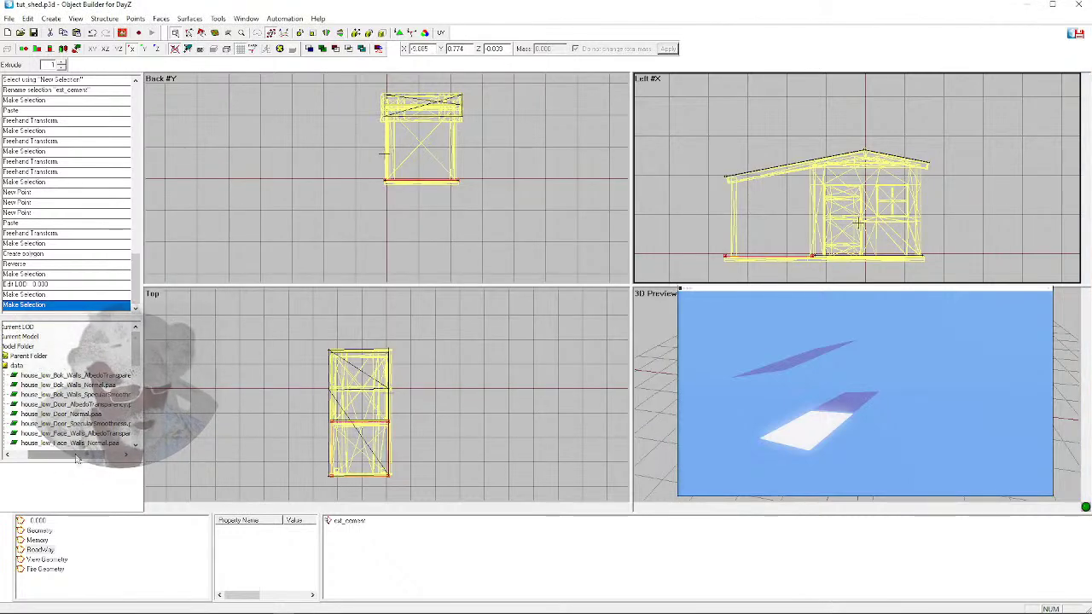
left_click(18, 366)
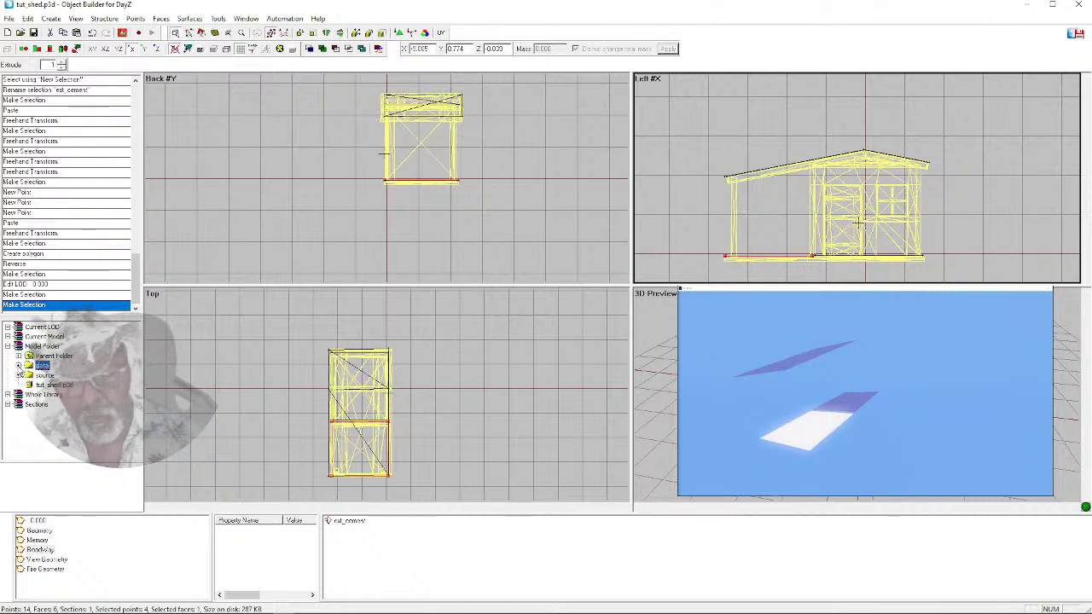
left_click(246, 18)
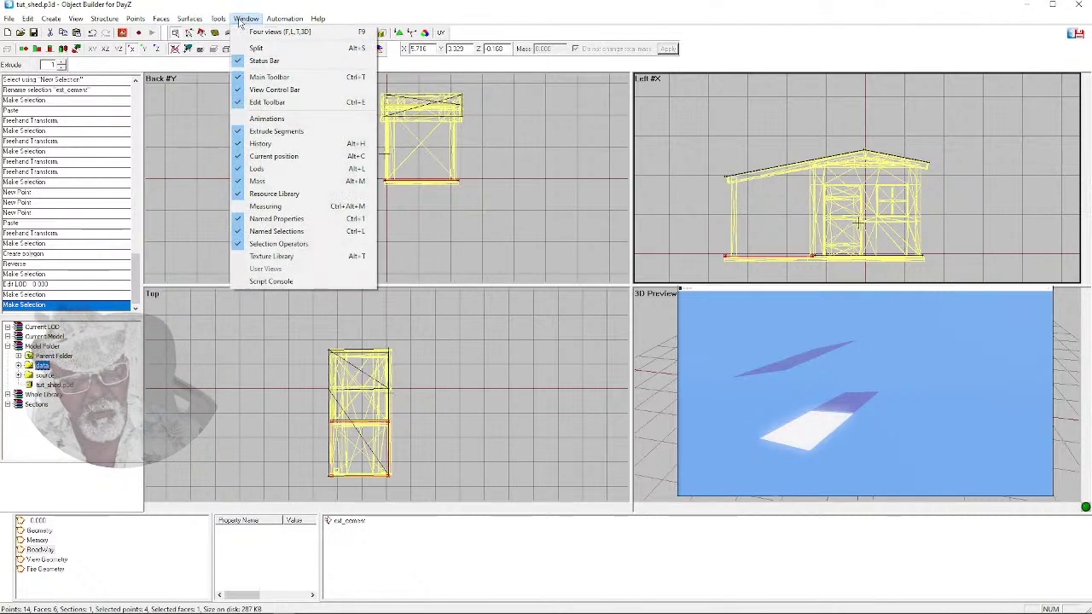
left_click(279, 195)
left_click(245, 18)
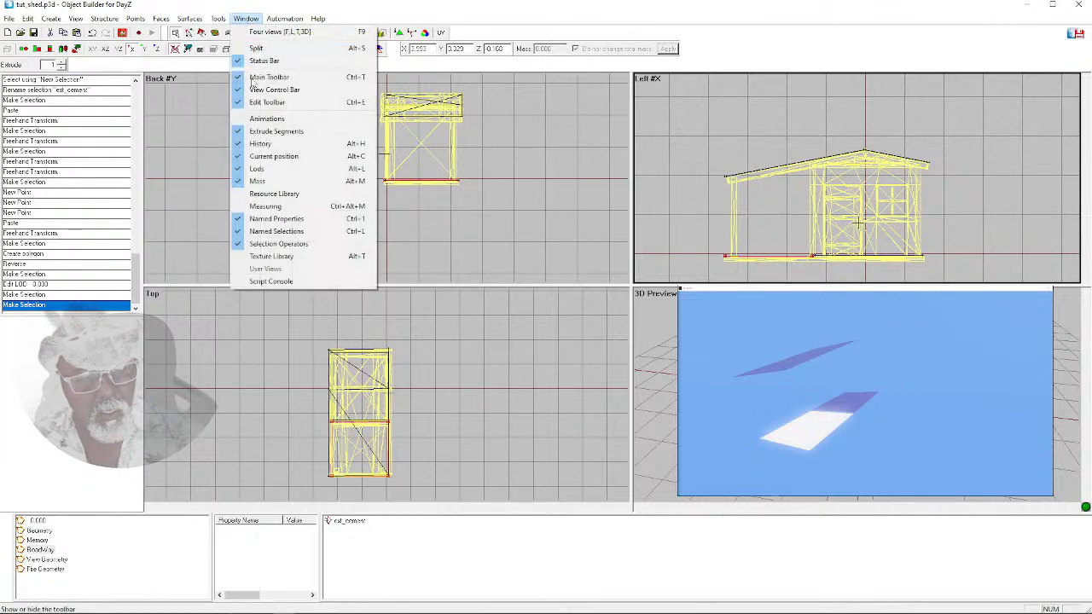
left_click(278, 196)
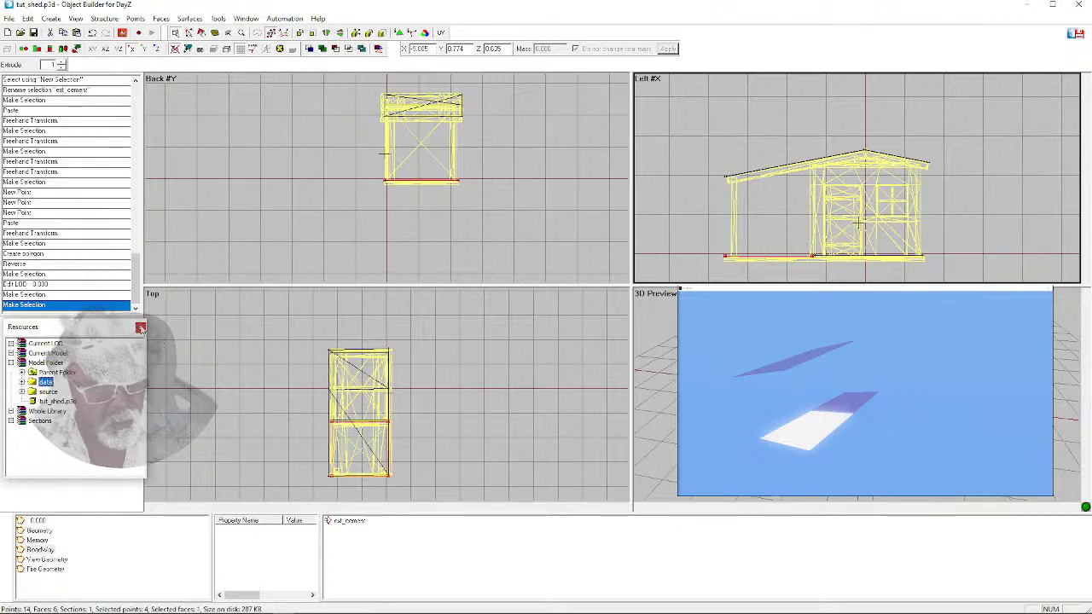
Float the Resource Library window, widen it and dock it back, and collapse its Model Folder
double_click(116, 323)
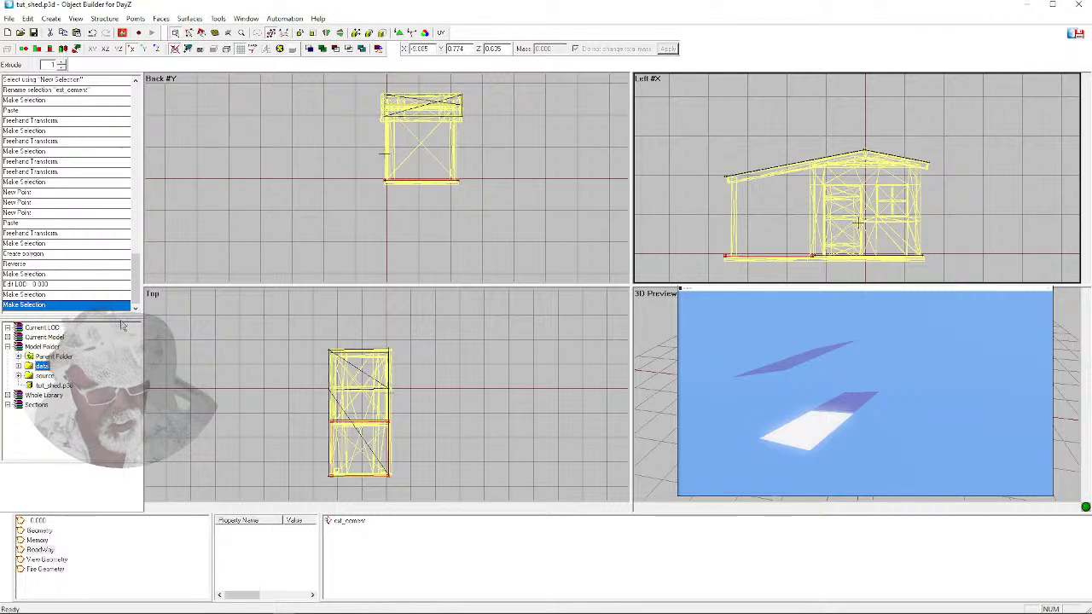
double_click(122, 325)
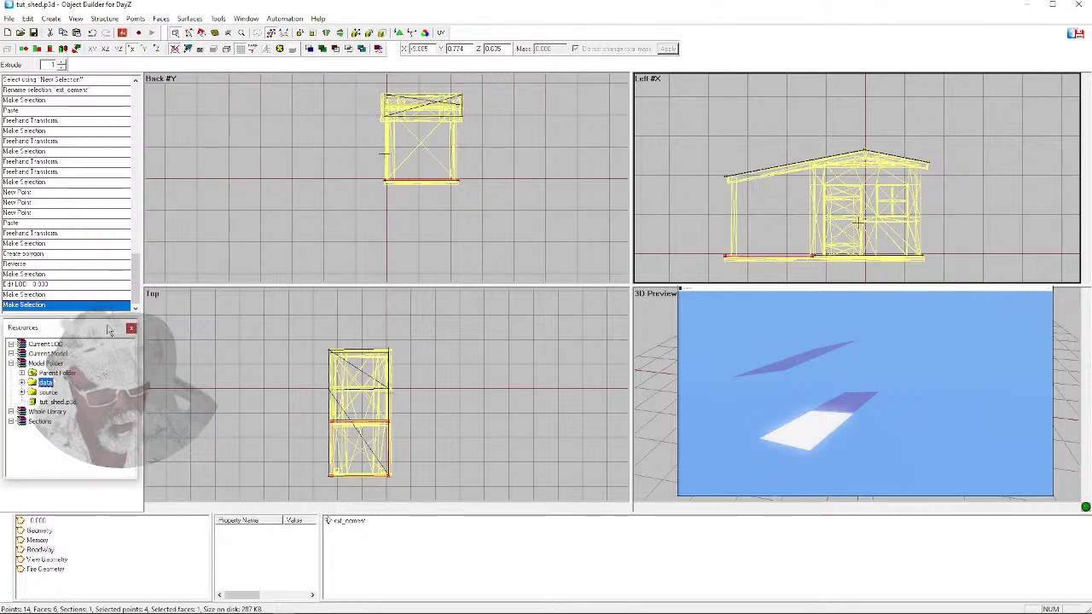
double_click(110, 328)
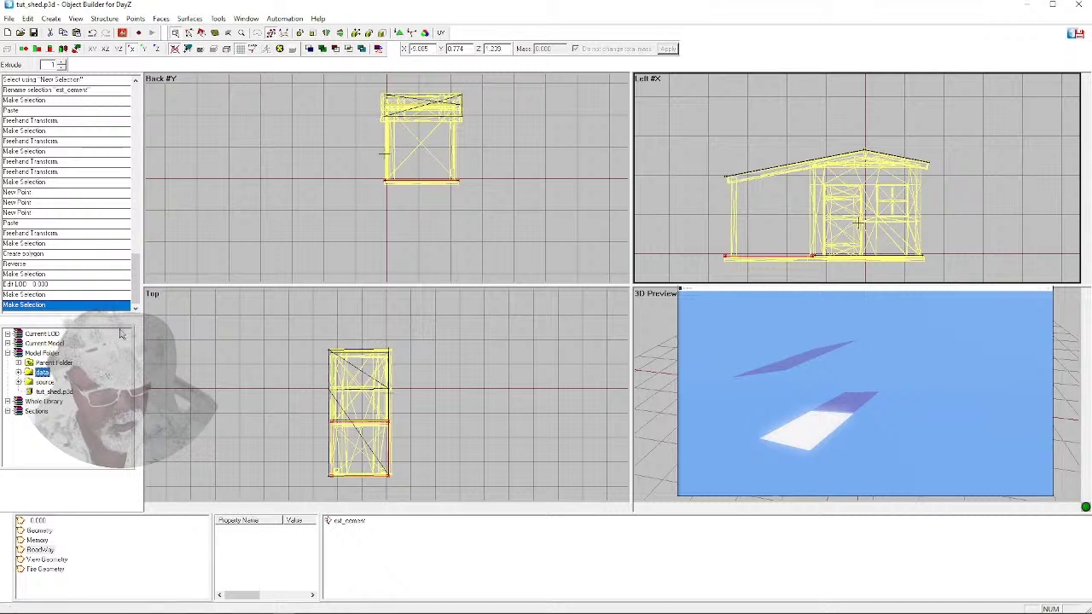
double_click(122, 331)
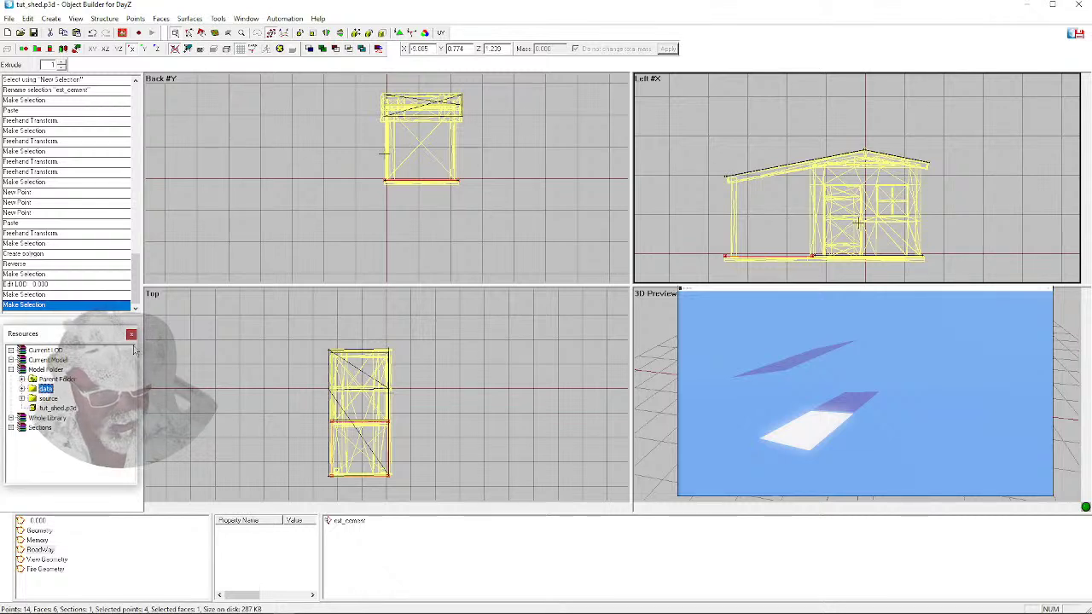
double_click(135, 354)
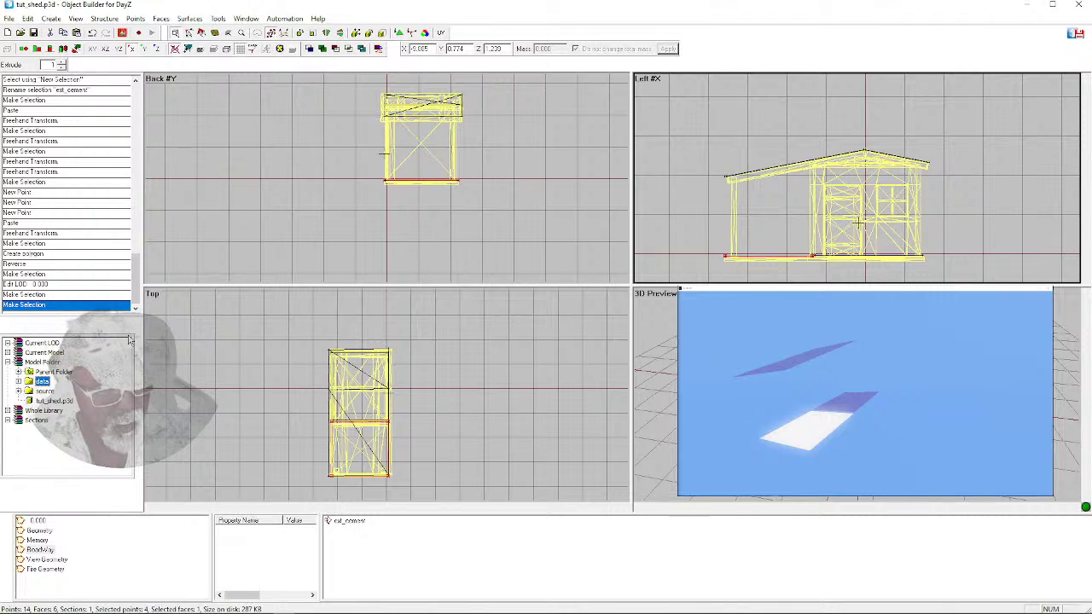
double_click(135, 356)
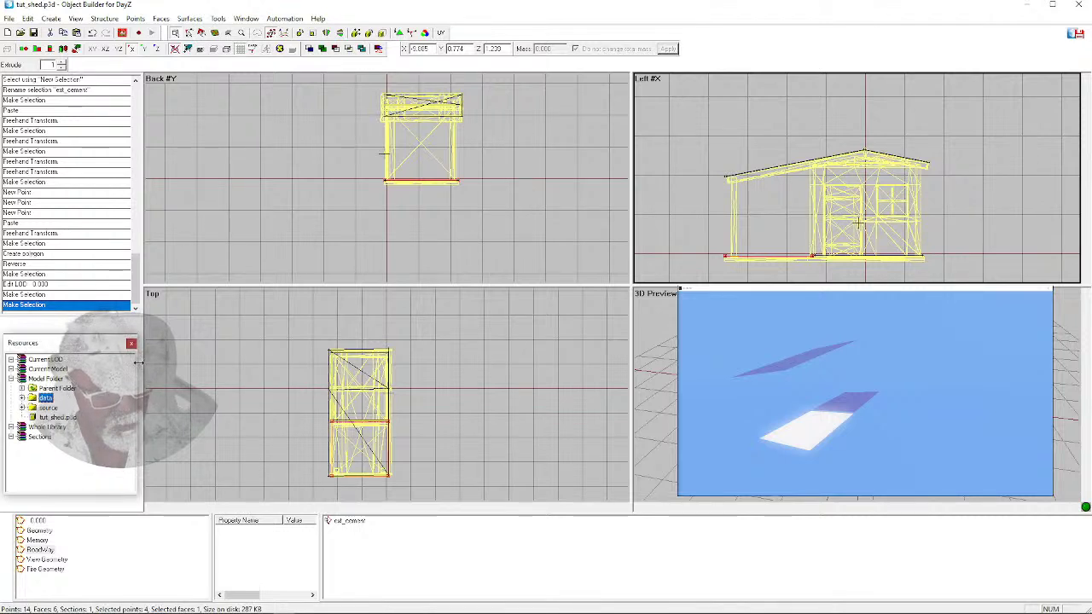
left_click_drag(147, 365, 156, 365)
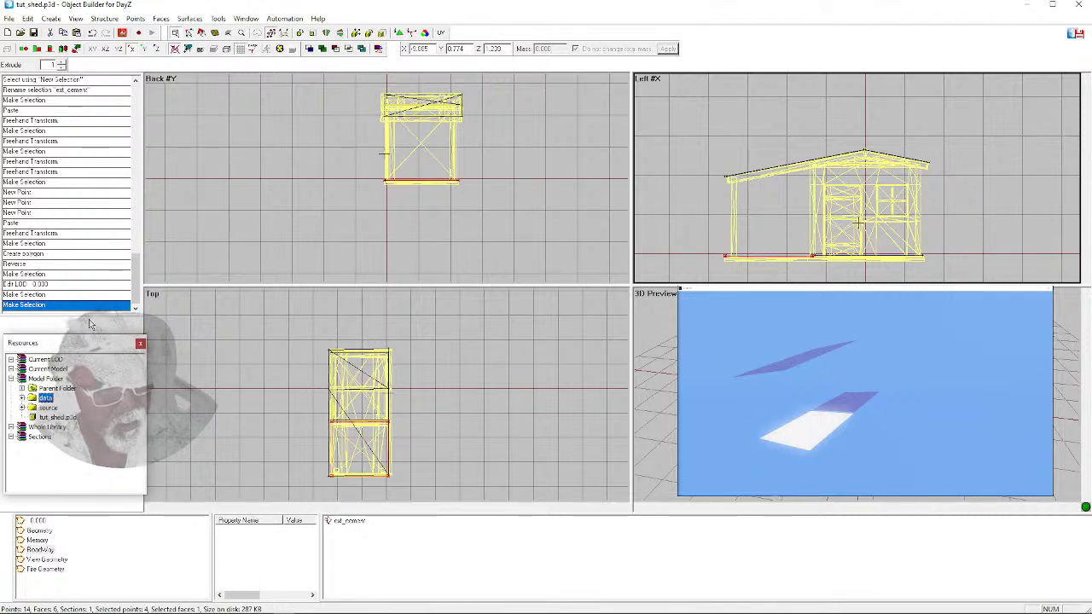
double_click(96, 344)
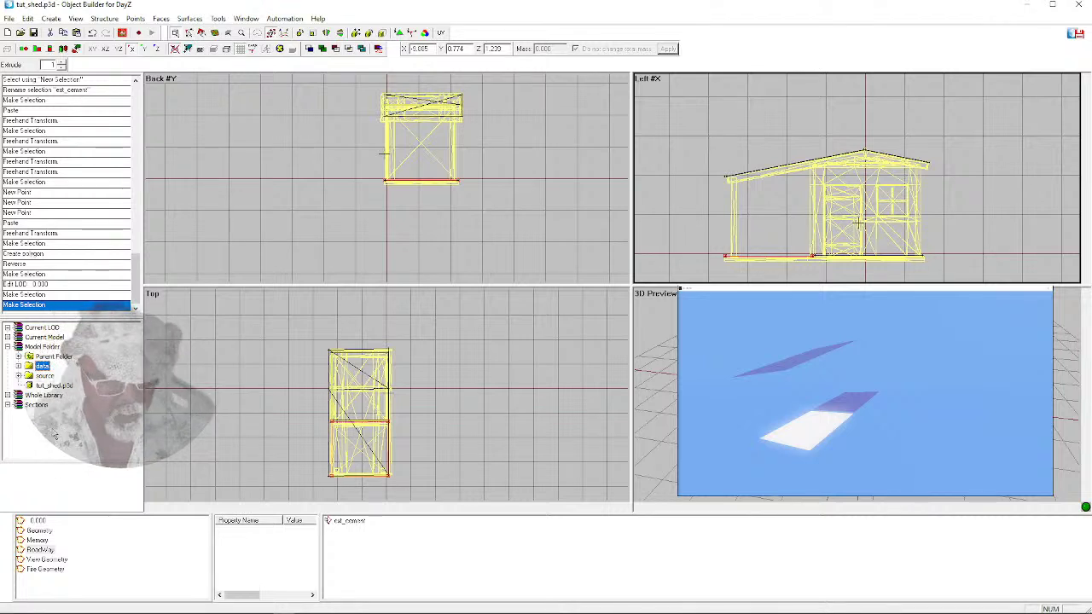
left_click(8, 347)
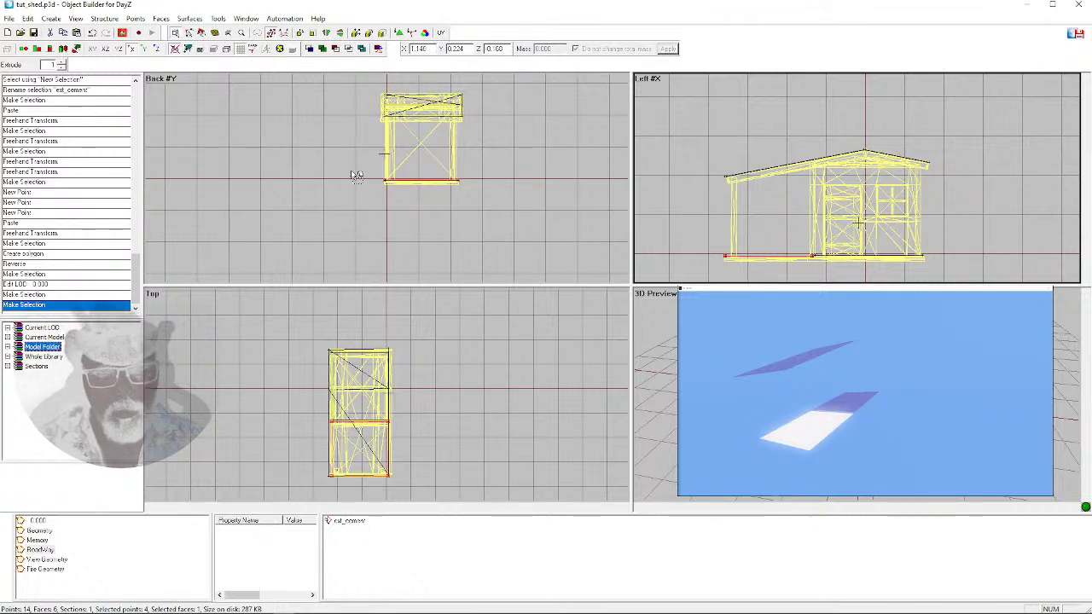
left_click_drag(360, 160, 535, 214)
left_click(443, 243)
left_click_drag(378, 185, 461, 177)
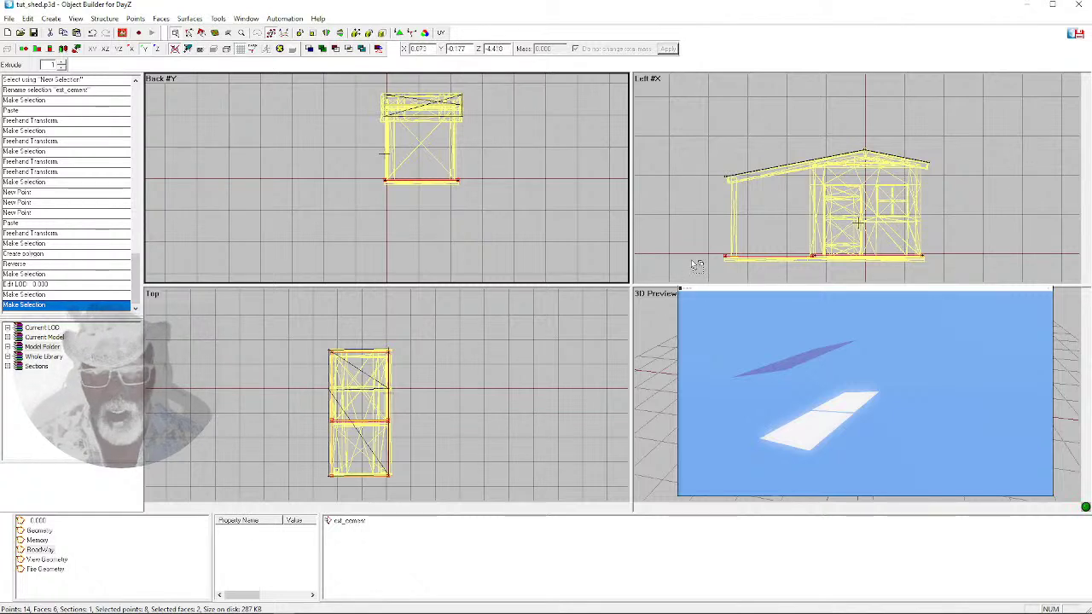
left_click(667, 244)
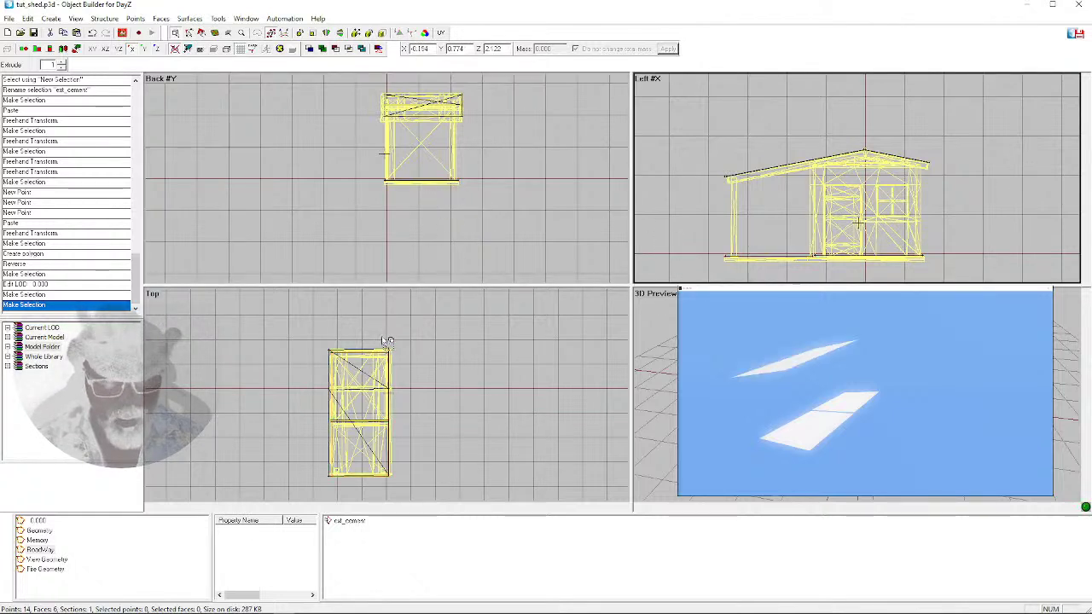
Select the porch floor face and expand the surfaces/data/roadway texture folder under Whole Library
left_click_drag(701, 241, 741, 274)
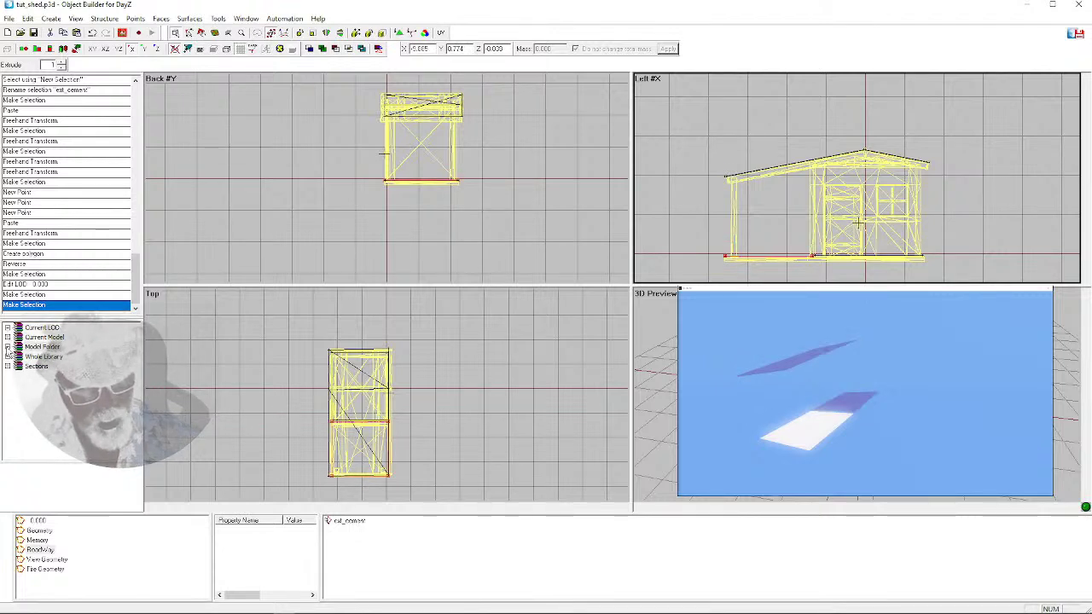
left_click(7, 357)
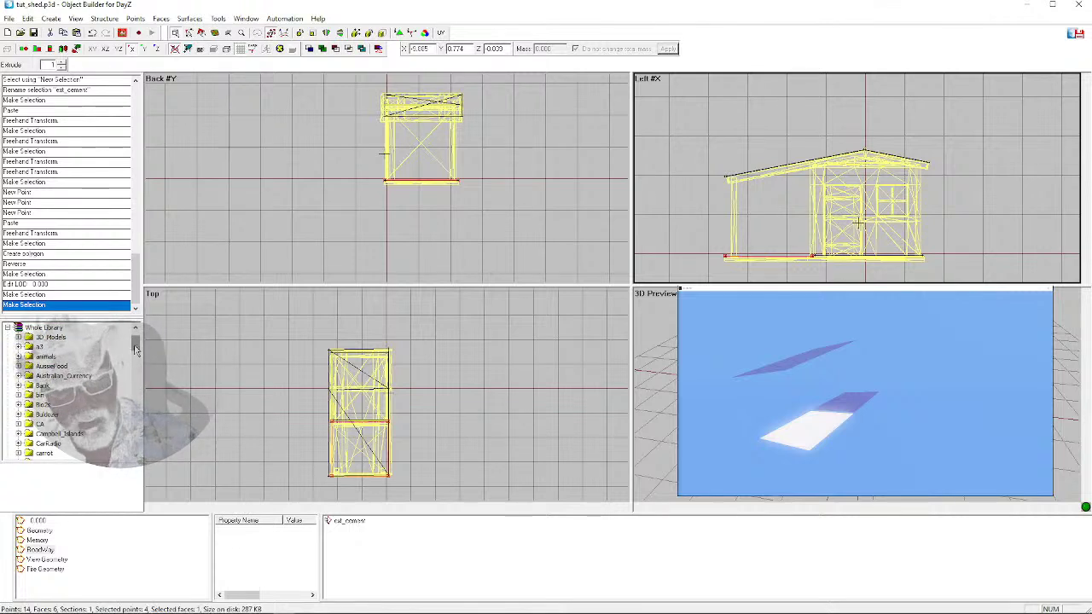
left_click_drag(136, 348, 134, 350)
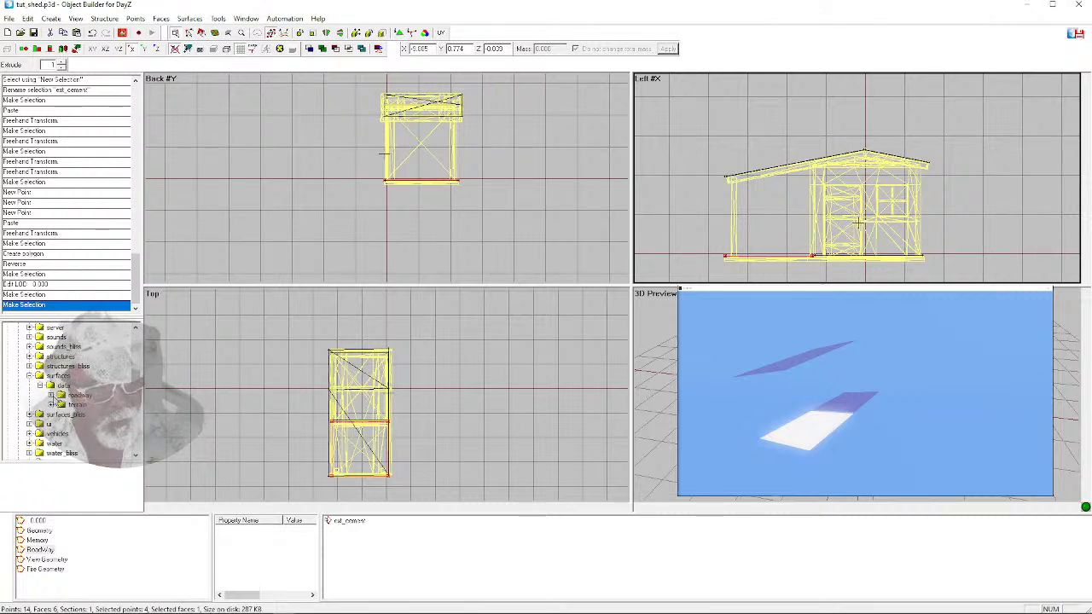
left_click(50, 395)
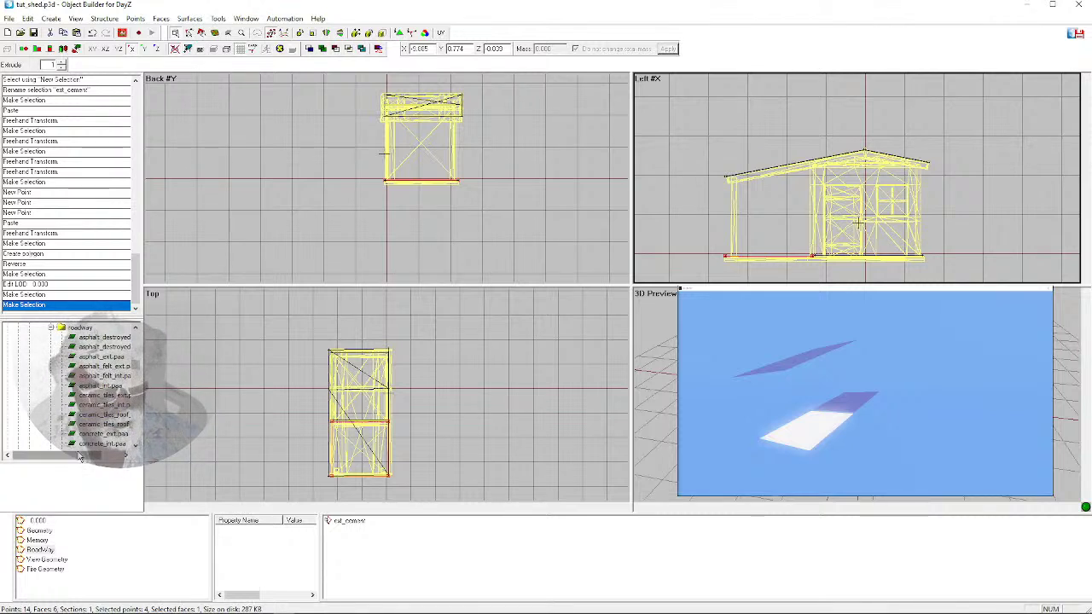
left_click_drag(80, 455, 99, 457)
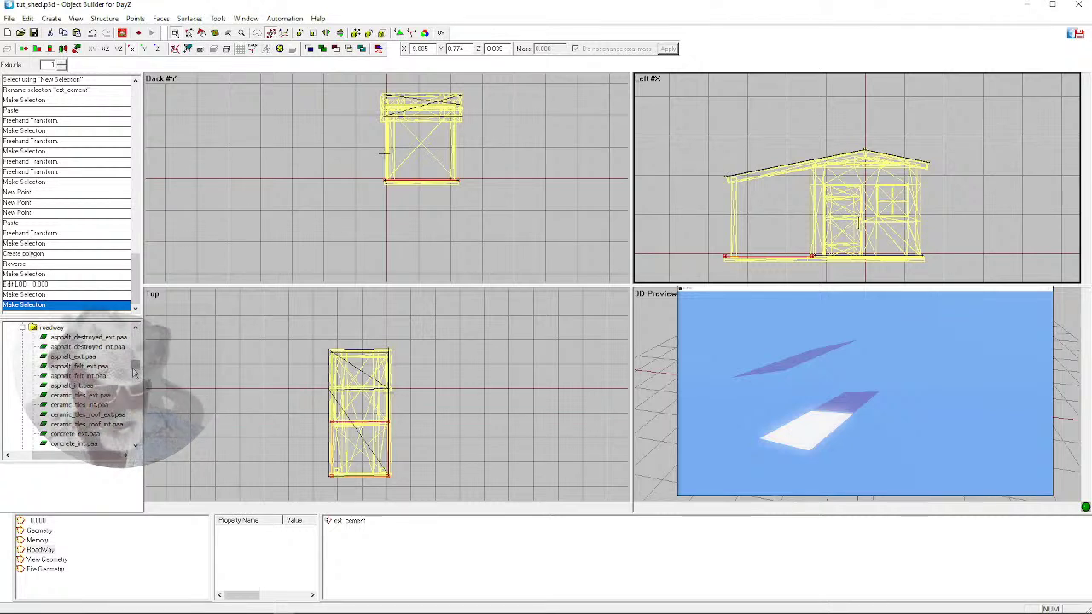
Preview the concrete_ext.paa texture in the Texture Viewer and apply it to the selected porch floor face
scroll(134, 378, "down", 2)
scroll(135, 373, "down", 2)
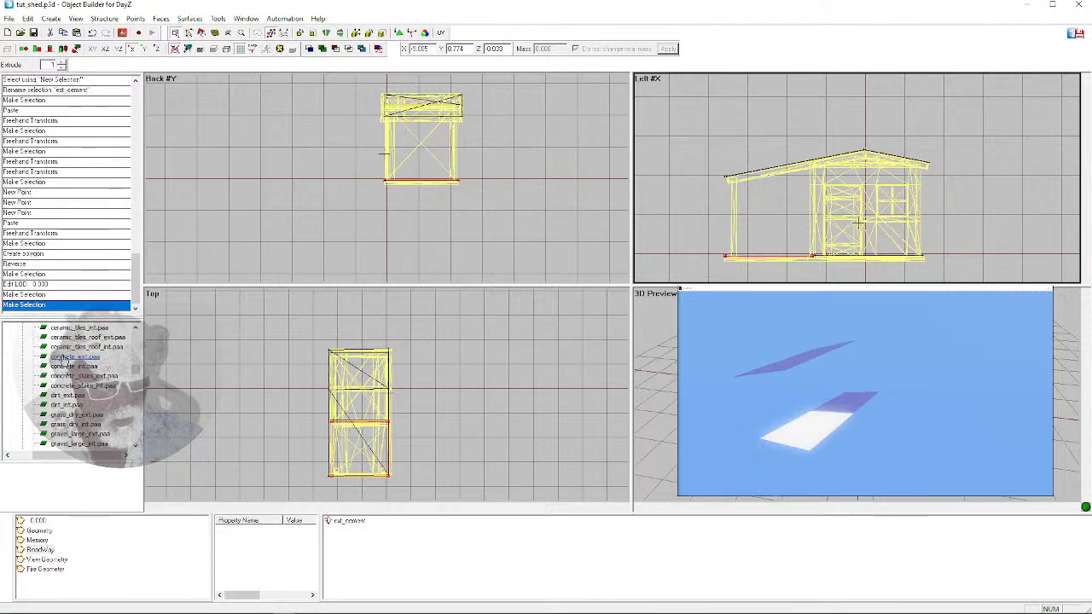
right_click(65, 360)
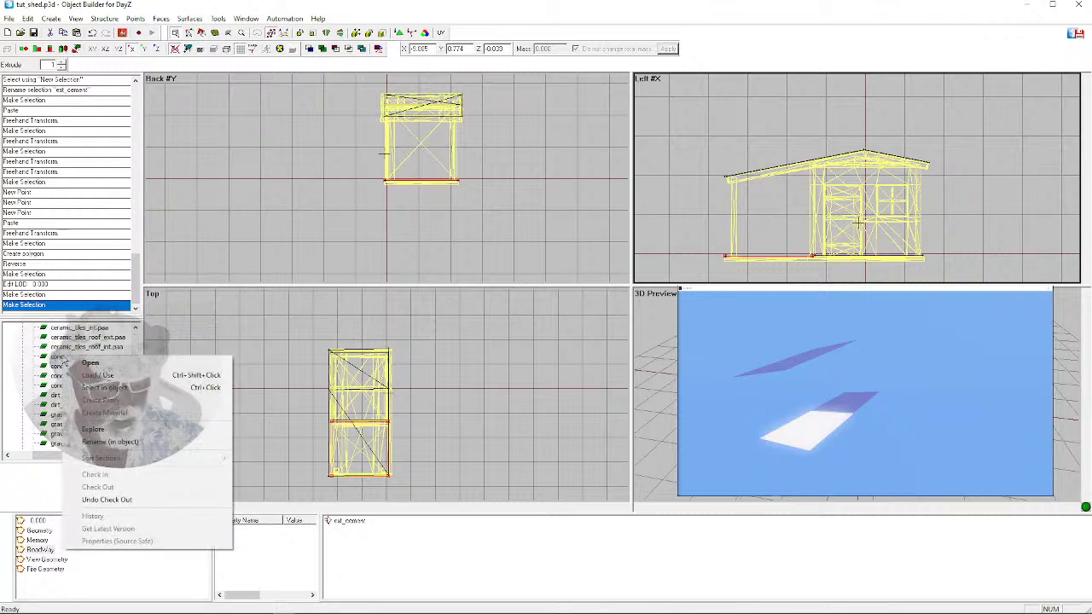
left_click(205, 362)
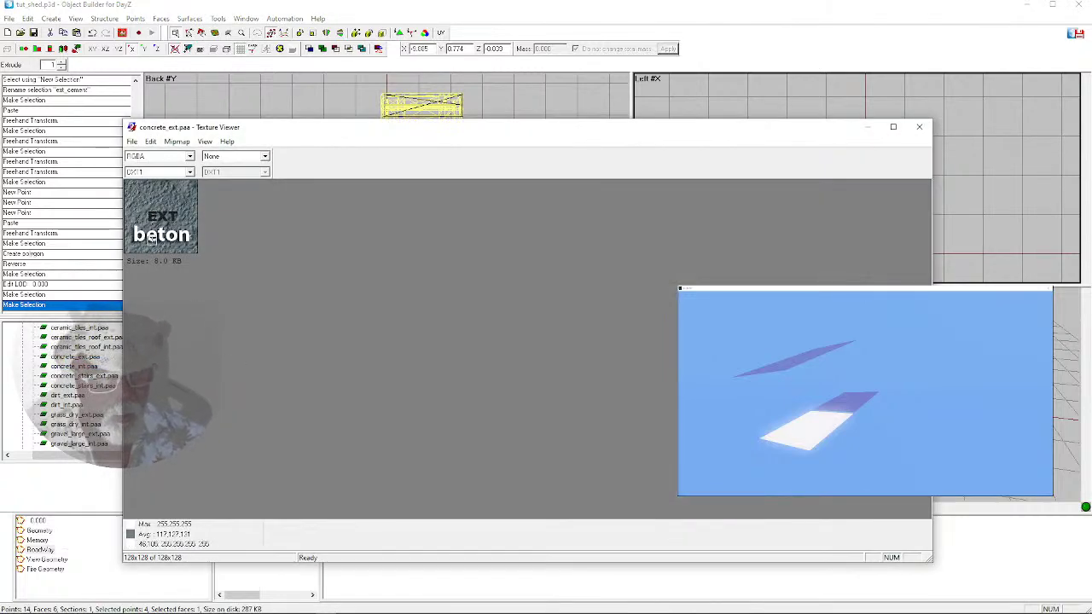
left_click(919, 128)
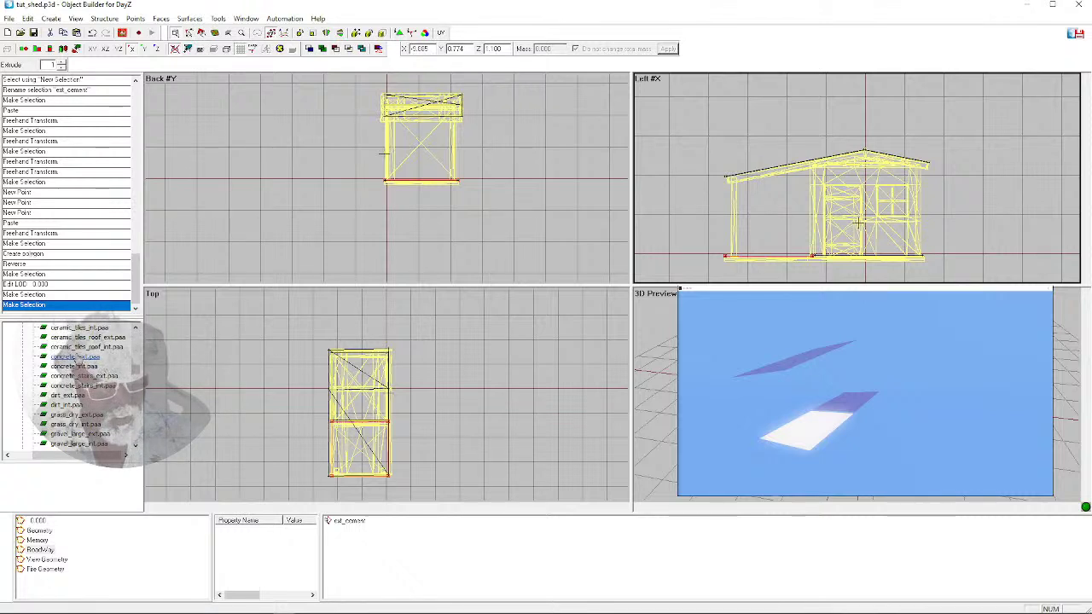
right_click(78, 358)
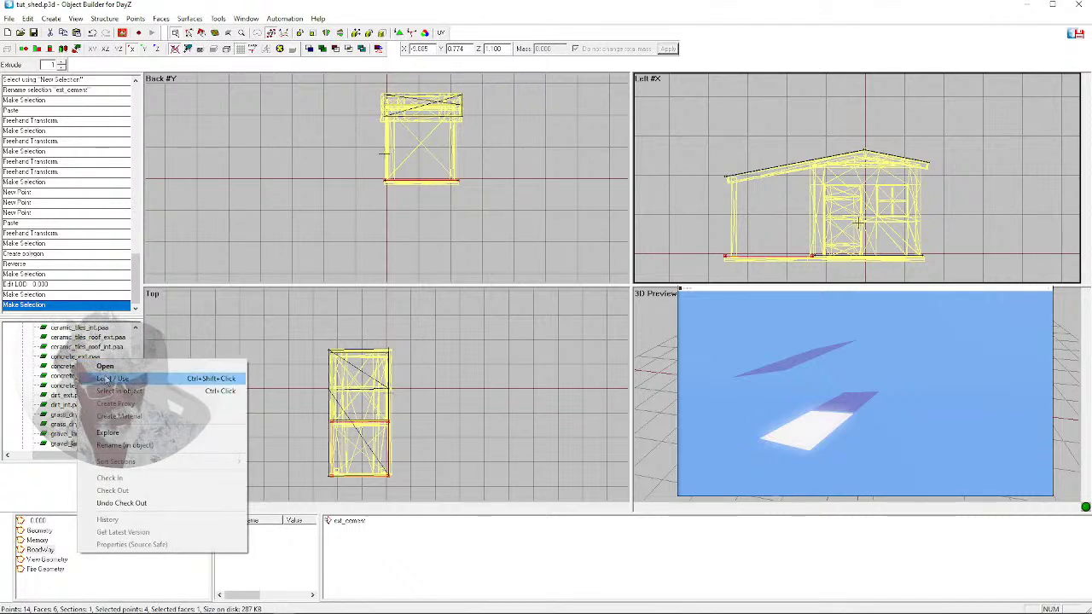
left_click(107, 379)
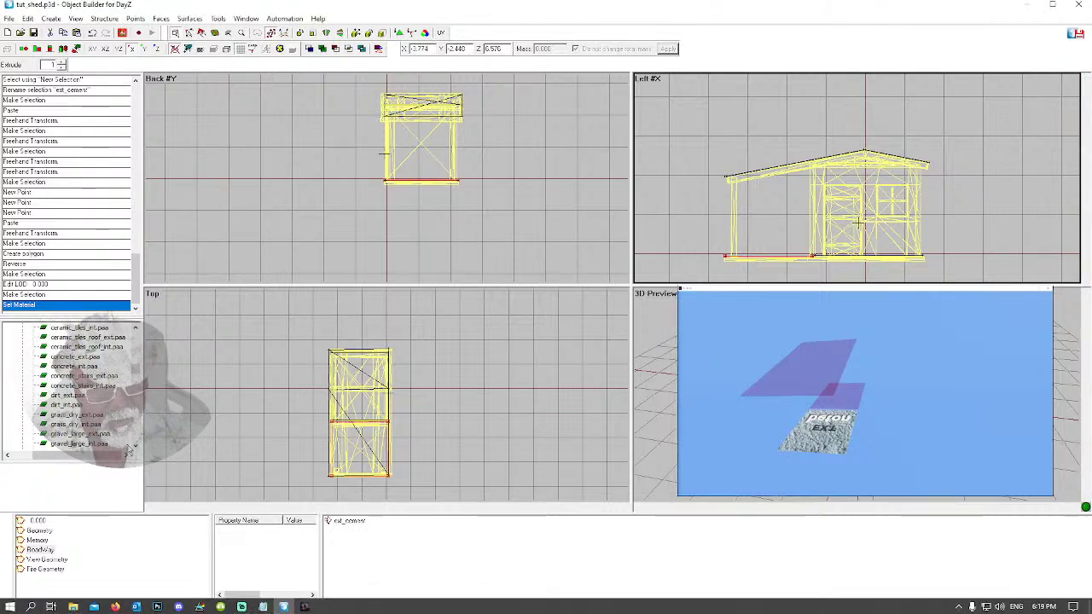
Select the interior floor face and apply the concrete_int.paa roadway texture to it
left_click(920, 255)
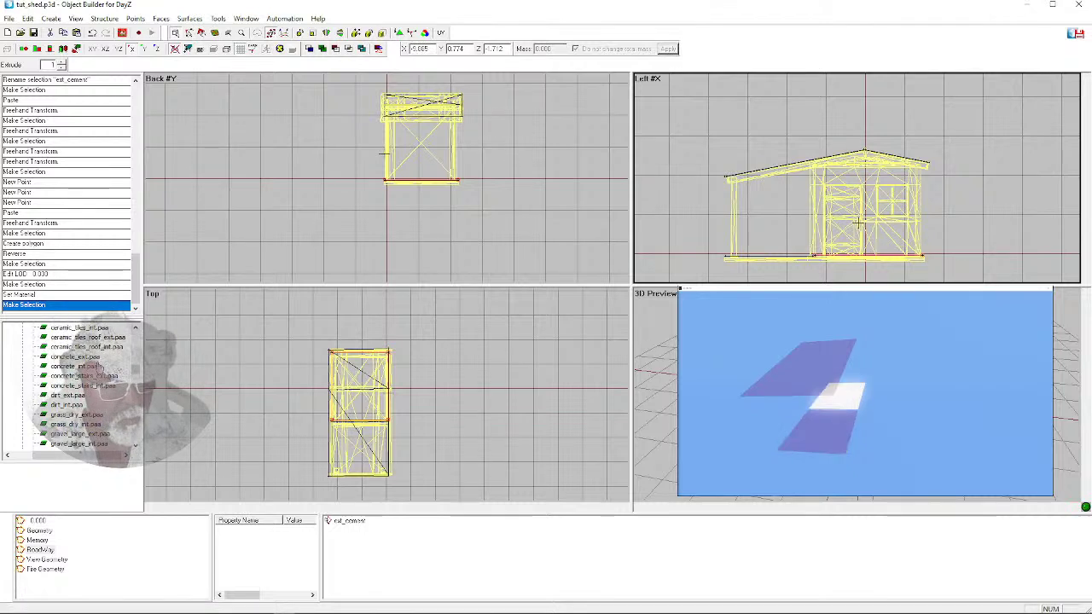
right_click(74, 366)
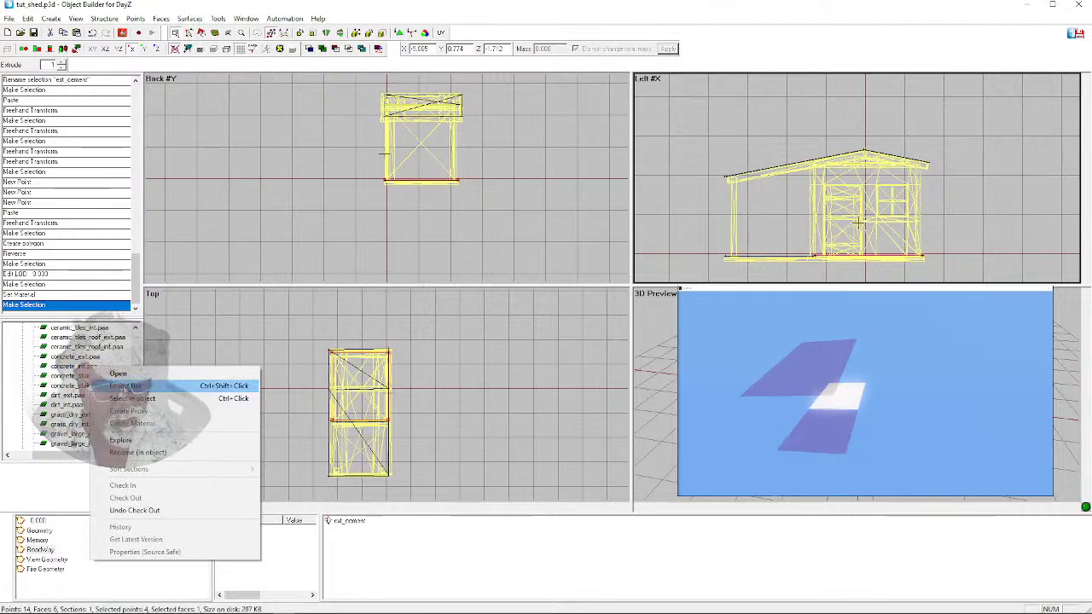
left_click(128, 385)
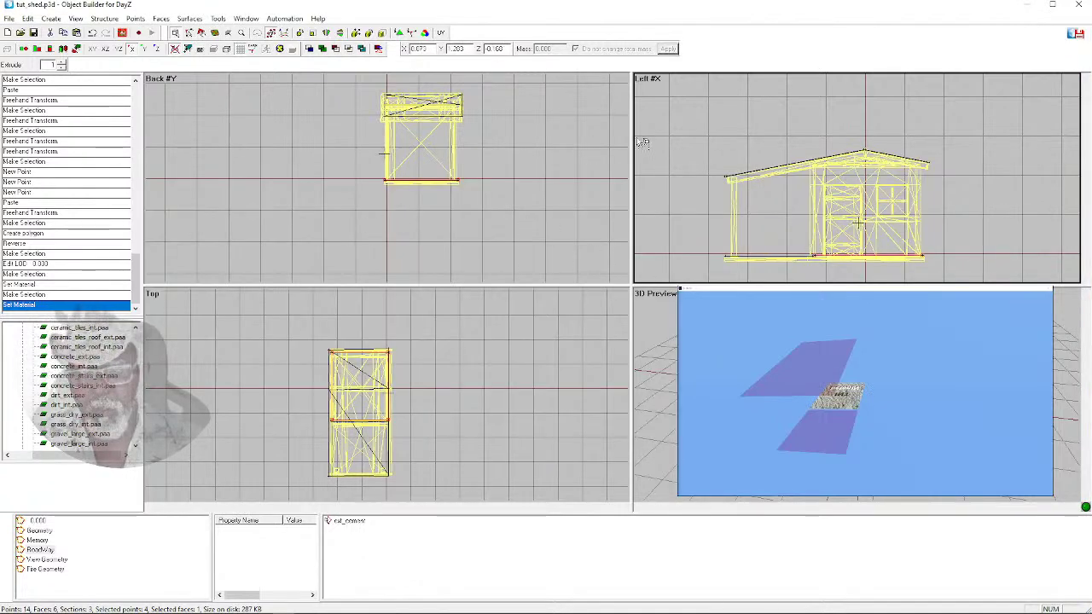
Select the roof faces, apply the metal_thin_ext.paa roadway texture to them and clear the selection
left_click_drag(687, 159, 740, 190)
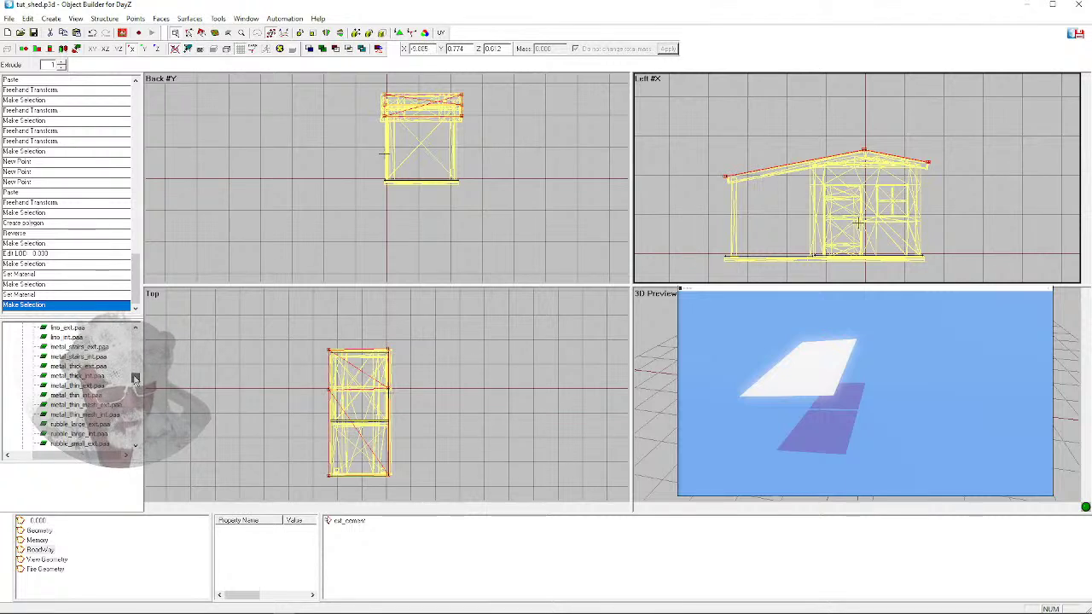
right_click(85, 386)
left_click(223, 406)
left_click(583, 388)
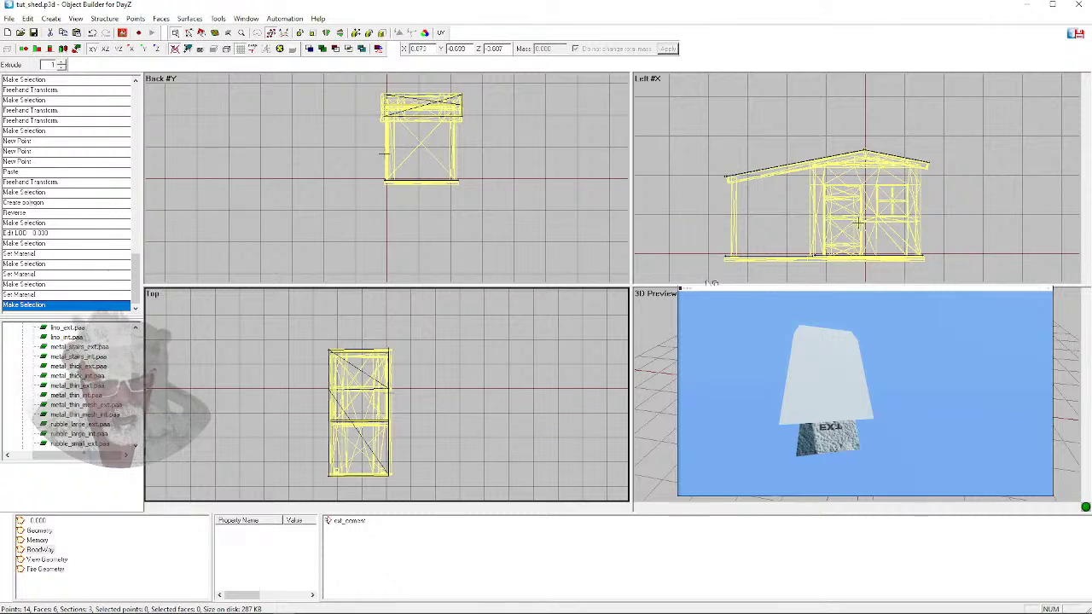
Reselect the roof faces and apply the metal_stairs_int.paa roadway texture to them
left_click(734, 175)
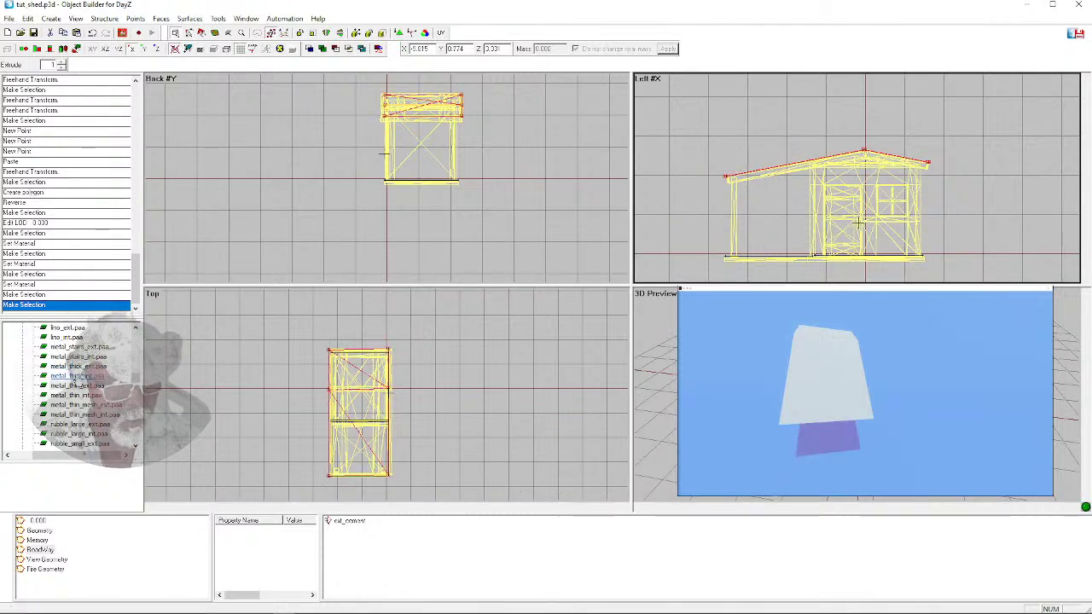
left_click(74, 359)
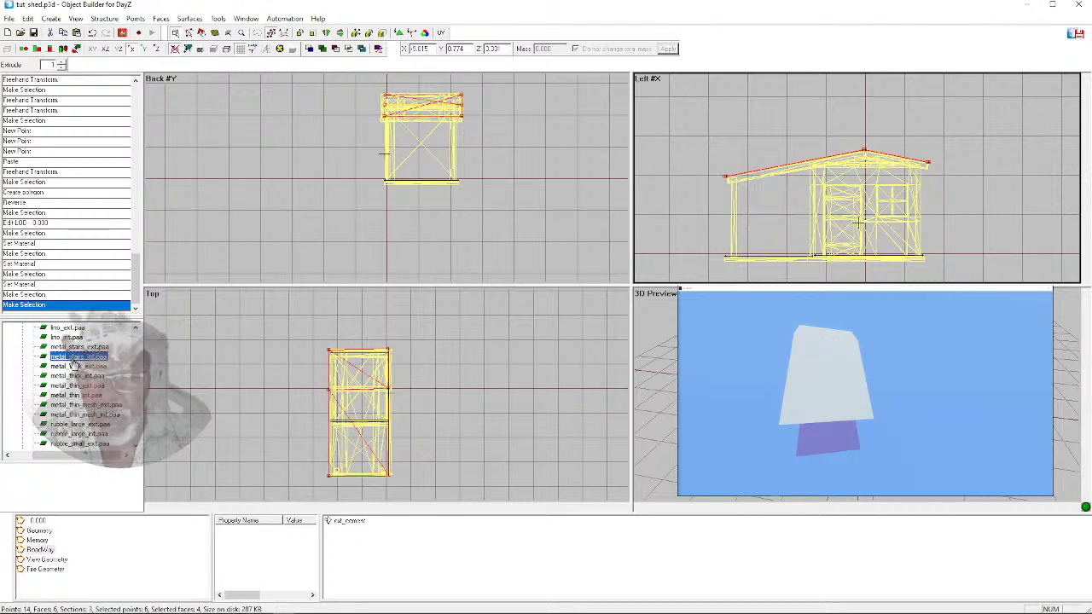
right_click(73, 360)
left_click(201, 378)
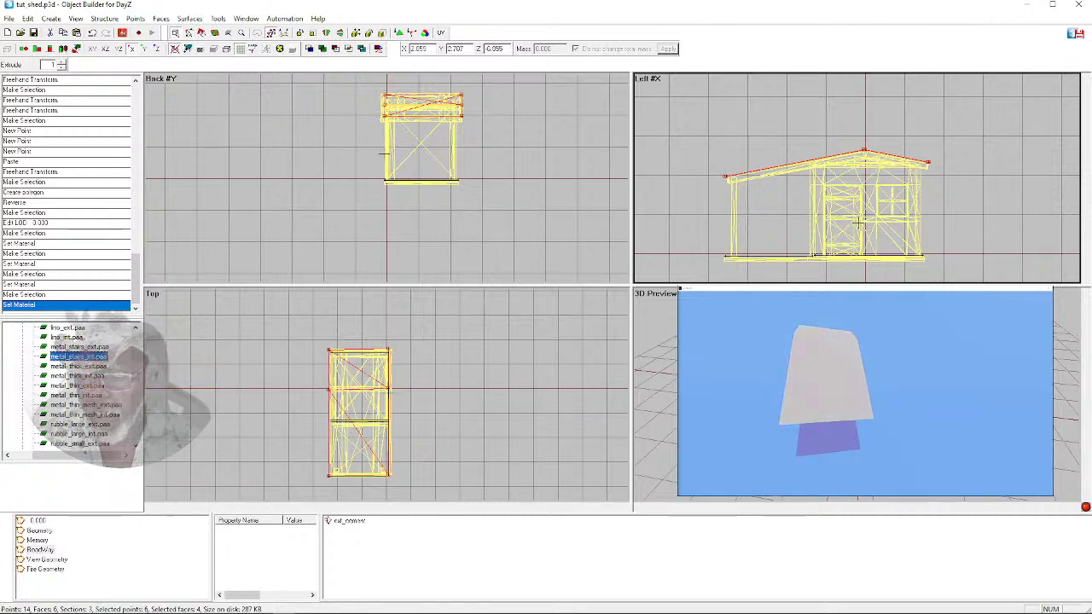
mouse_move(866, 398)
left_mouse_down()
mouse_move(840, 398)
mouse_move(866, 398)
left_mouse_up()
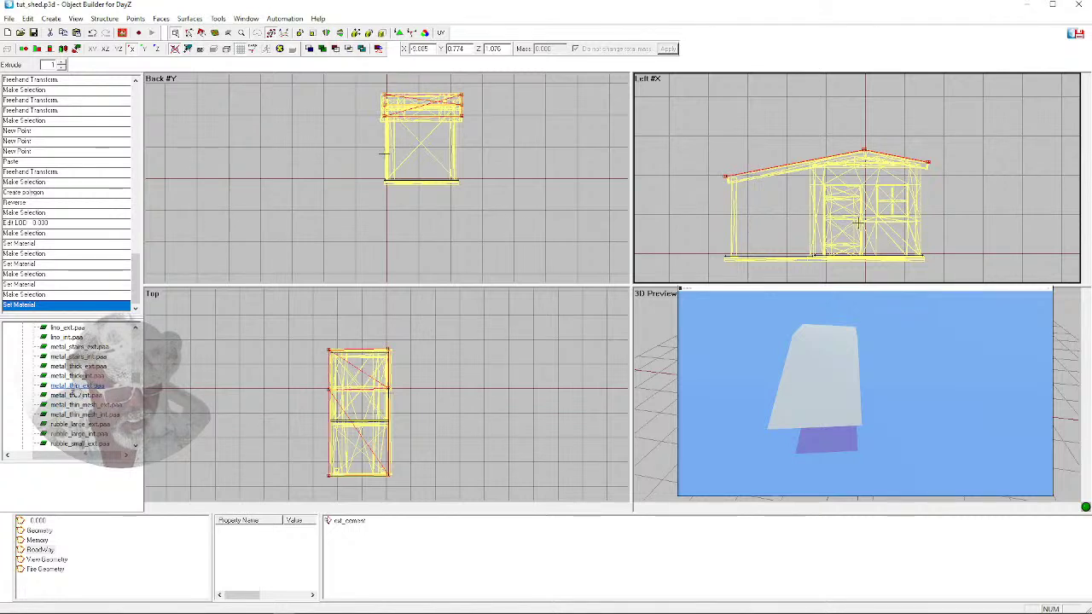
Apply metal_thin_ext.paa to the selected roof faces, deselect them and save the model
right_click(75, 387)
key("Escape")
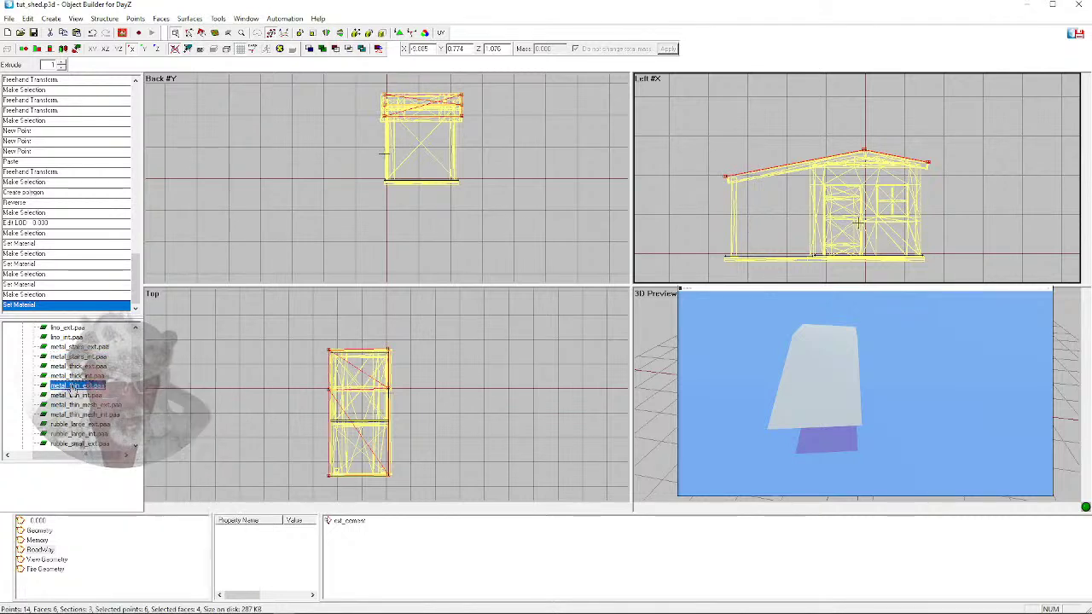
right_click(75, 387)
left_click(218, 401)
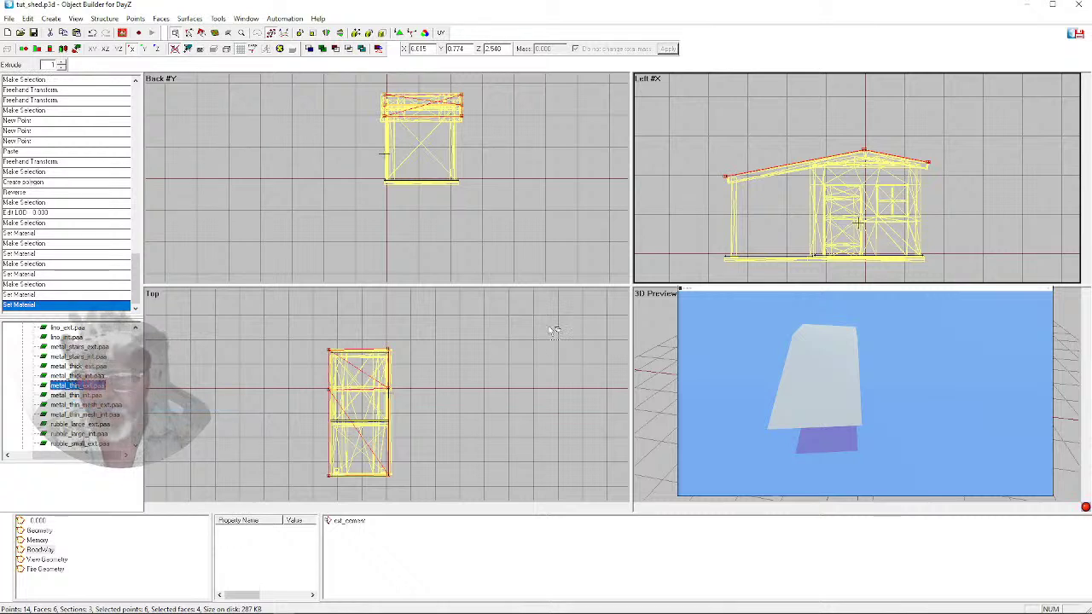
left_click(1010, 265)
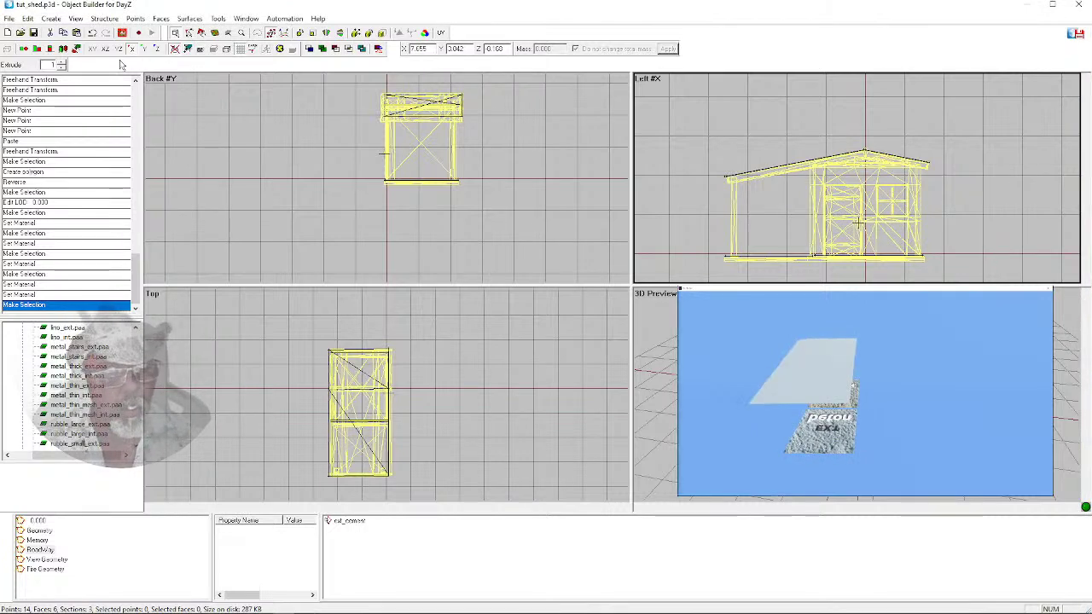
left_click(33, 32)
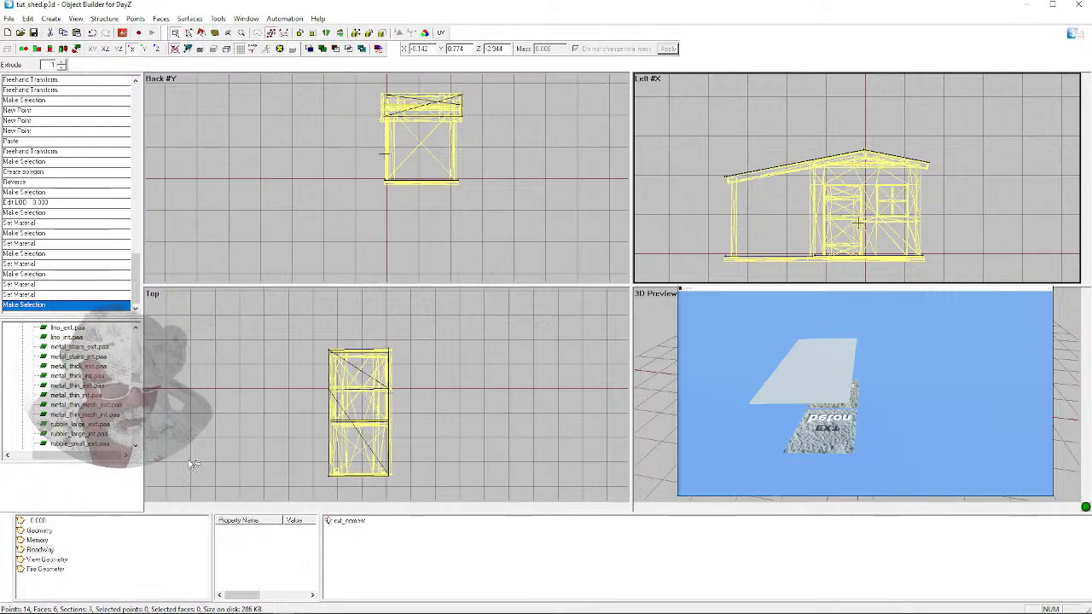
Check the View Geometry and Fire Geometry LODs and return to the RoadWay LOD
left_click(45, 561)
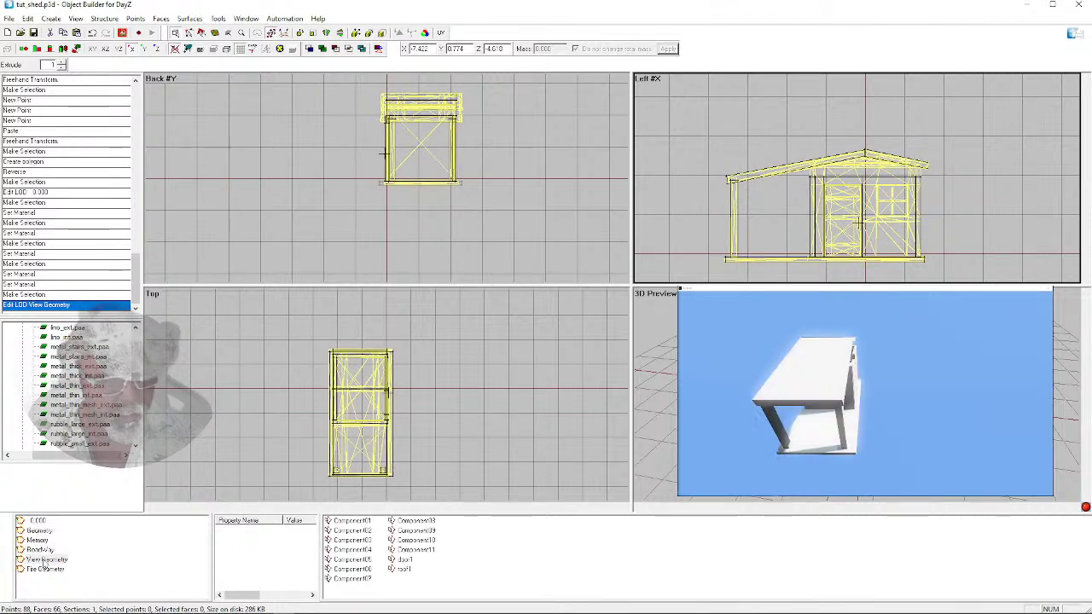
left_click(41, 570)
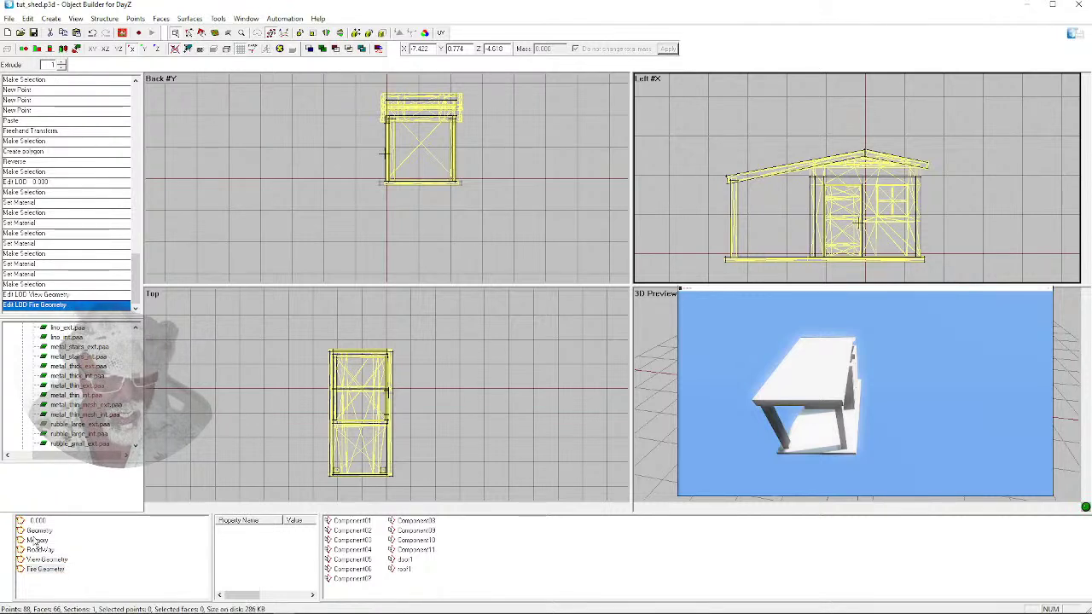
left_click(40, 550)
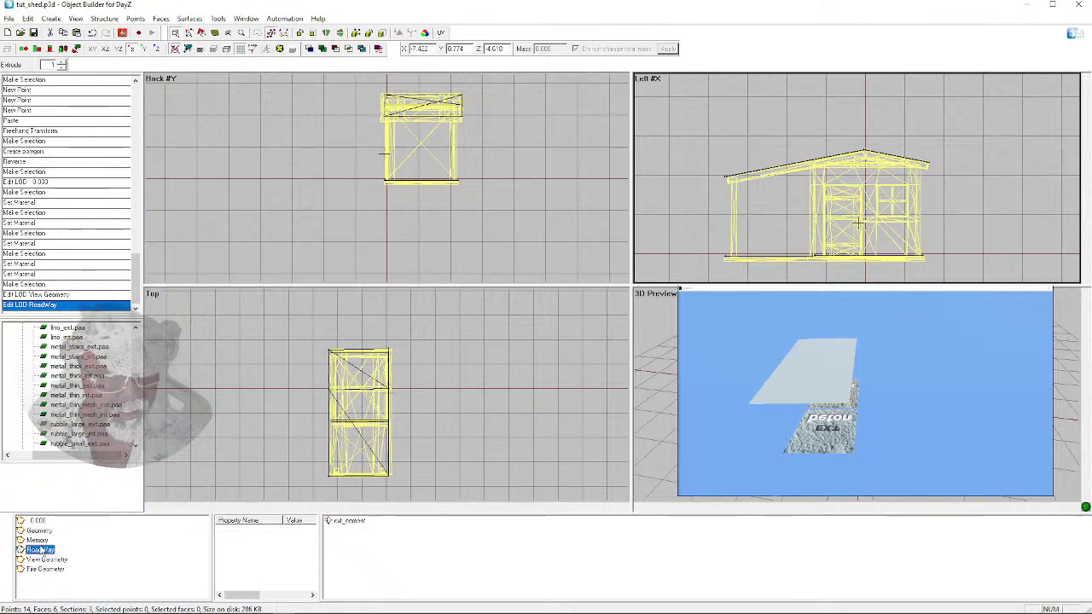
Collapse the roadway texture folder and look through the files in the surfaces/data/terrain folder
left_click_drag(134, 372, 136, 371)
left_click(23, 369)
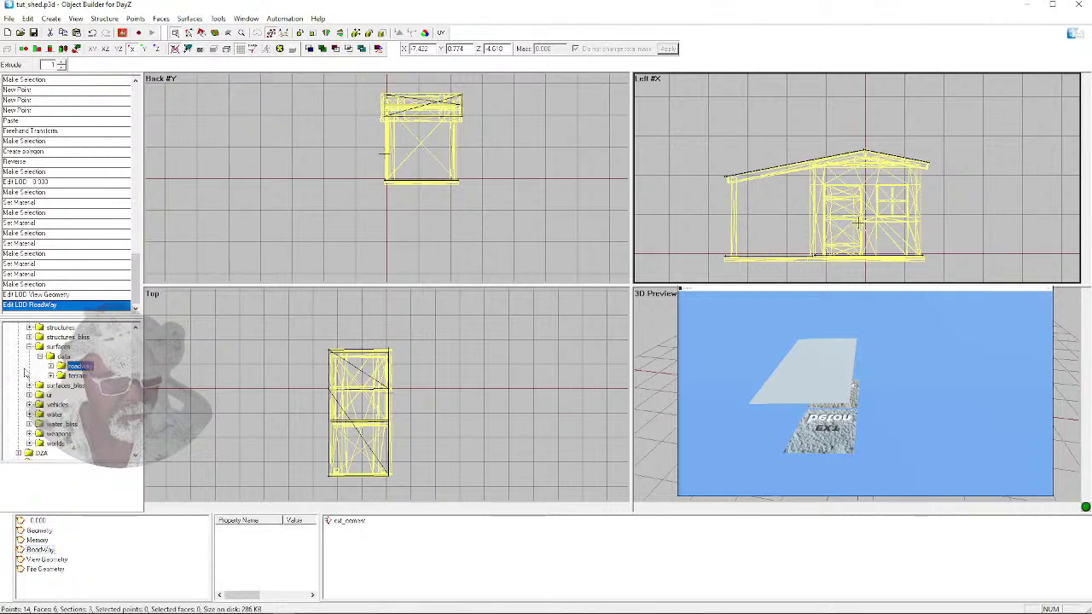
left_click(50, 375)
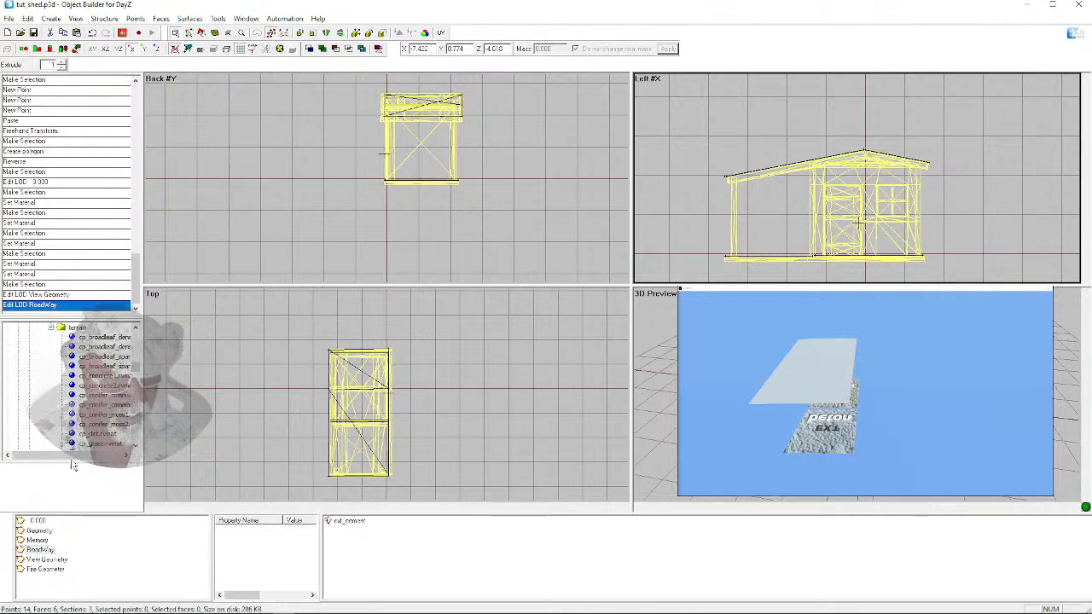
left_click_drag(71, 459, 101, 459)
mouse_move(136, 367)
left_mouse_down()
mouse_move(135, 351)
mouse_move(136, 369)
left_mouse_up()
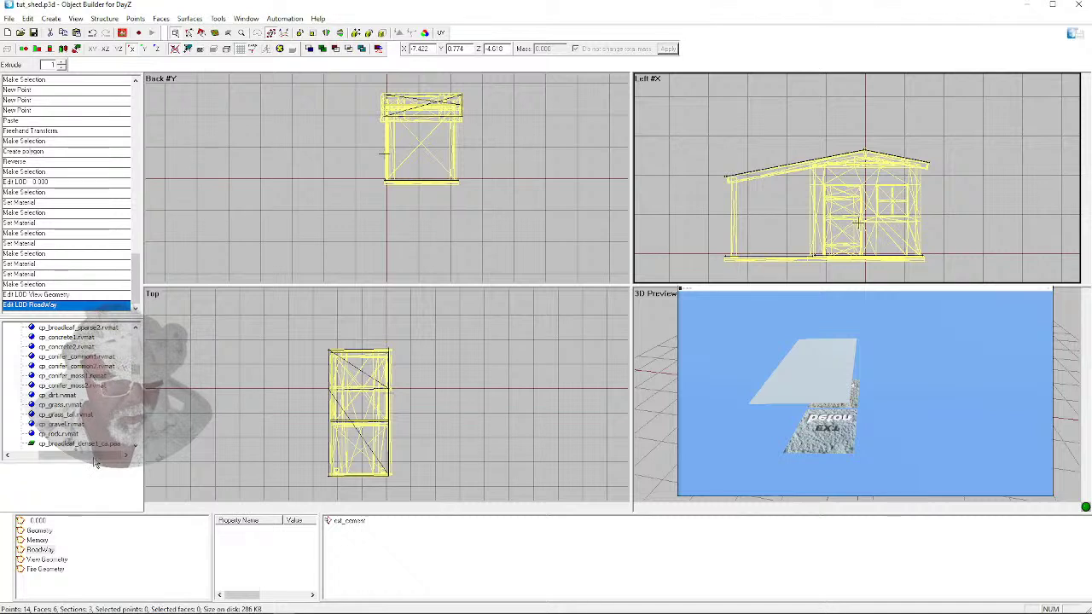
left_click_drag(71, 457, 44, 457)
scroll(72, 392, "up", 1)
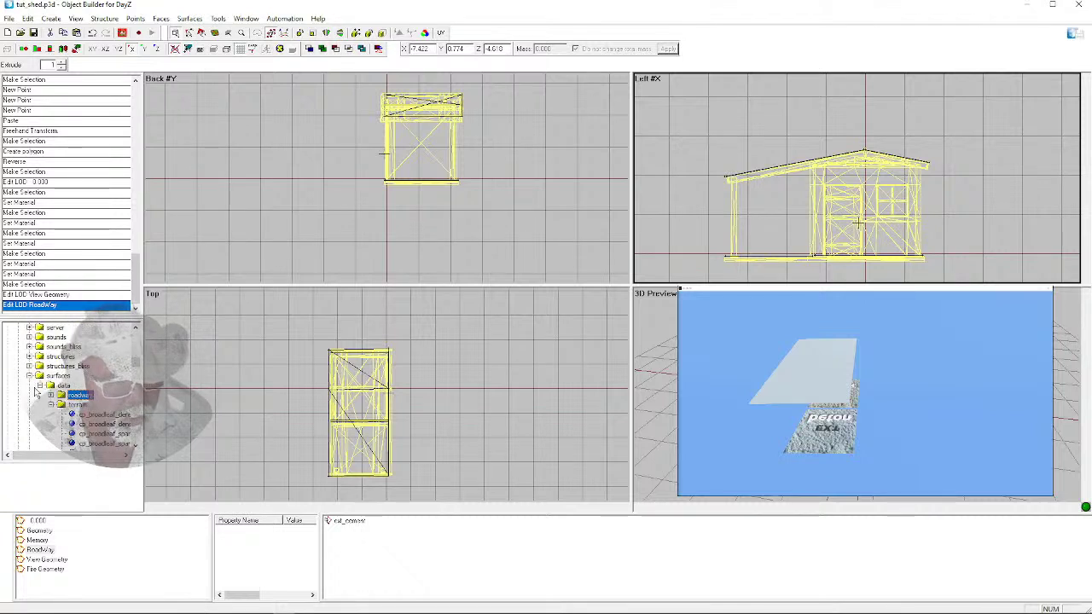
Collapse the surfaces folder and check the data folder inside surfaces_bliss
left_click(29, 375)
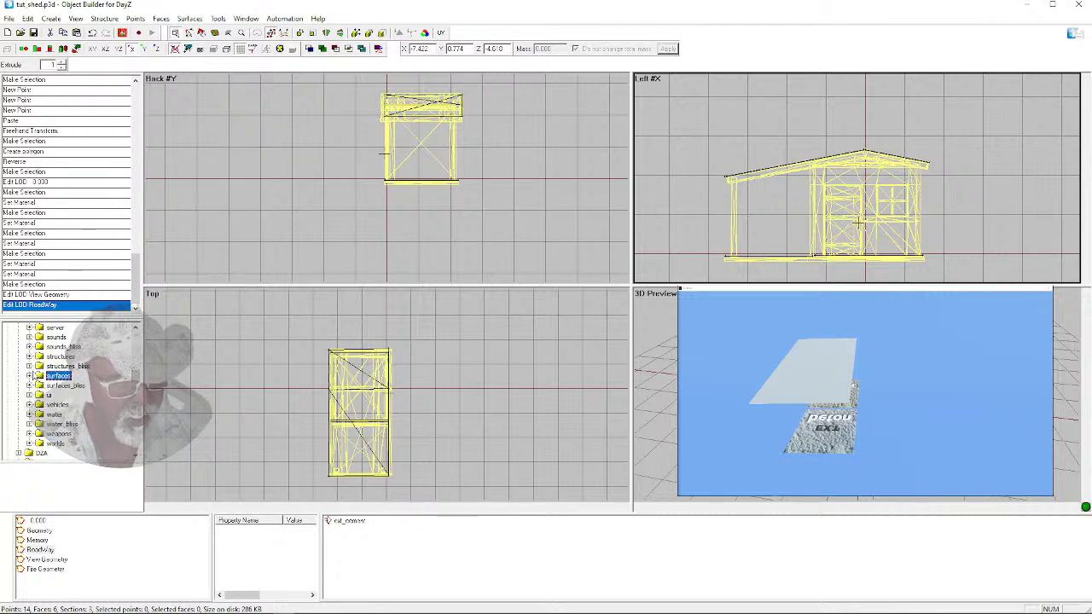
left_click(29, 386)
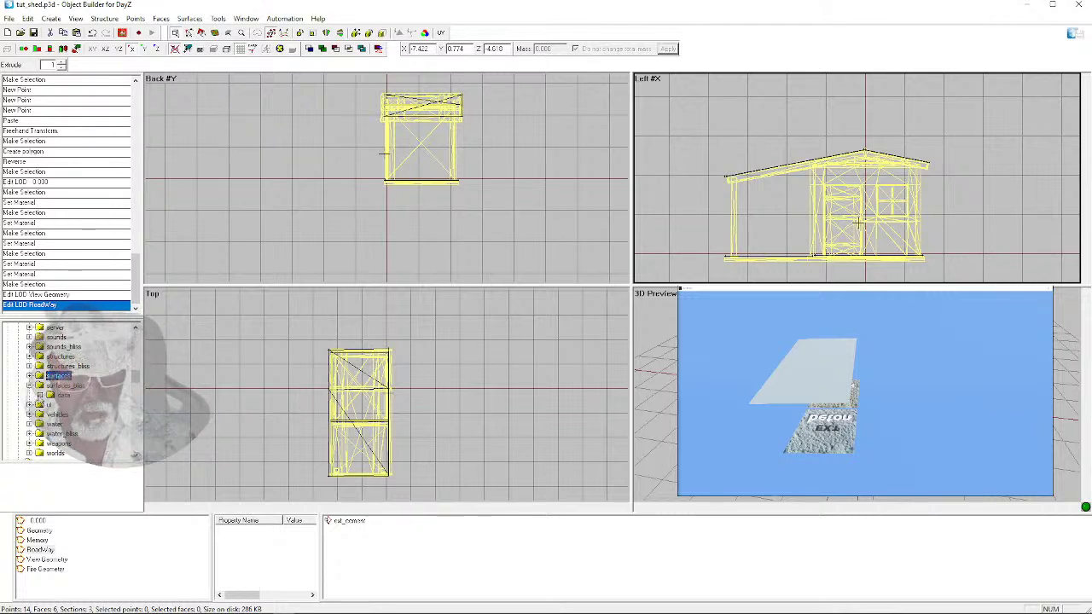
left_click(50, 405)
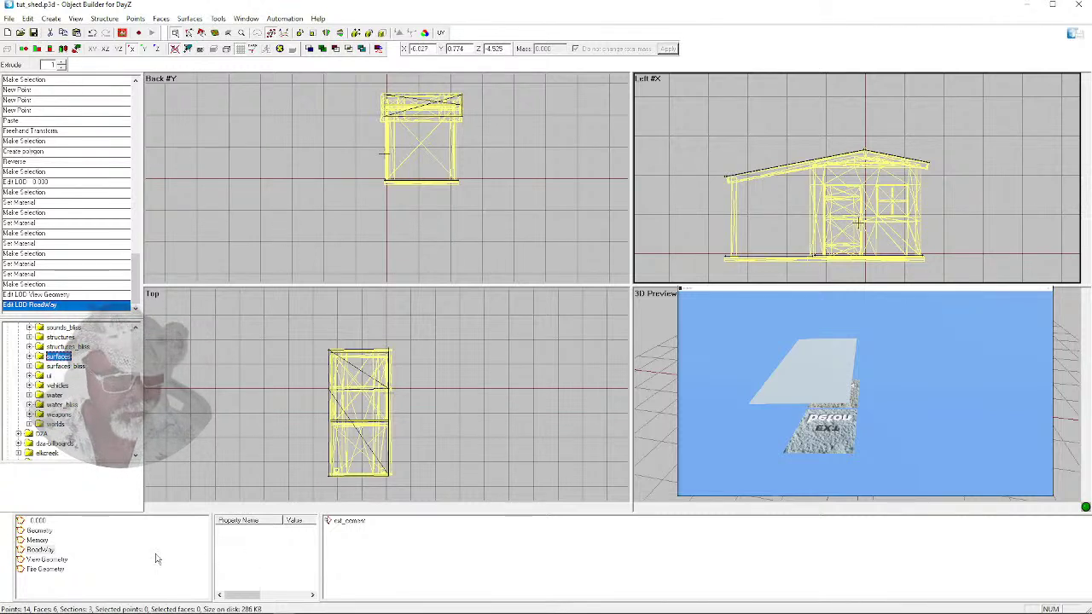
Review the shed's 0.000, Geometry, Memory, RoadWay and Fire Geometry LODs, including its 3D preview
left_click(37, 521)
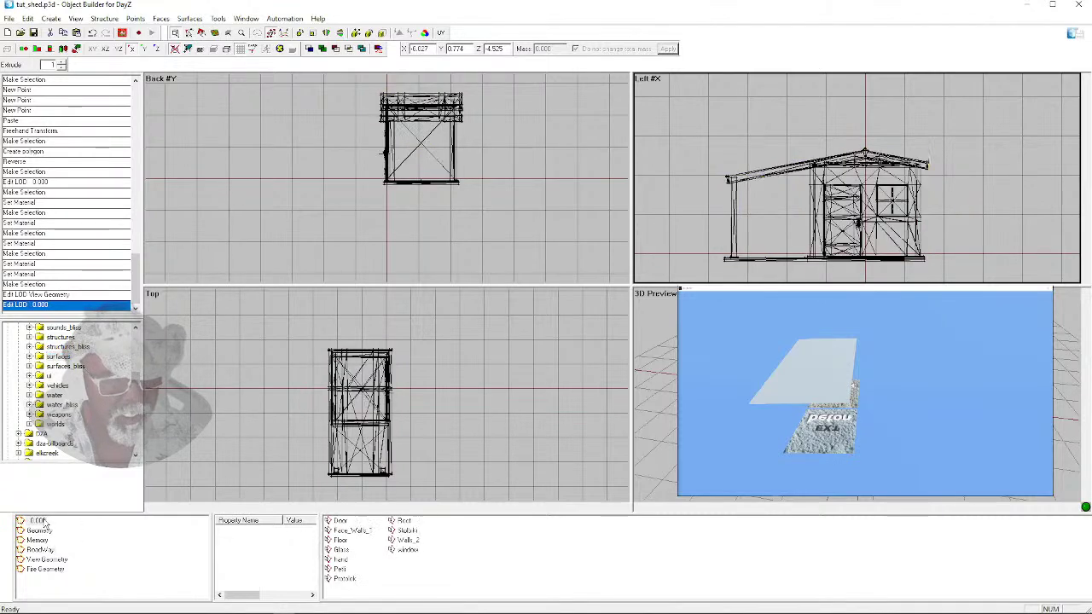
left_click_drag(865, 394, 768, 393)
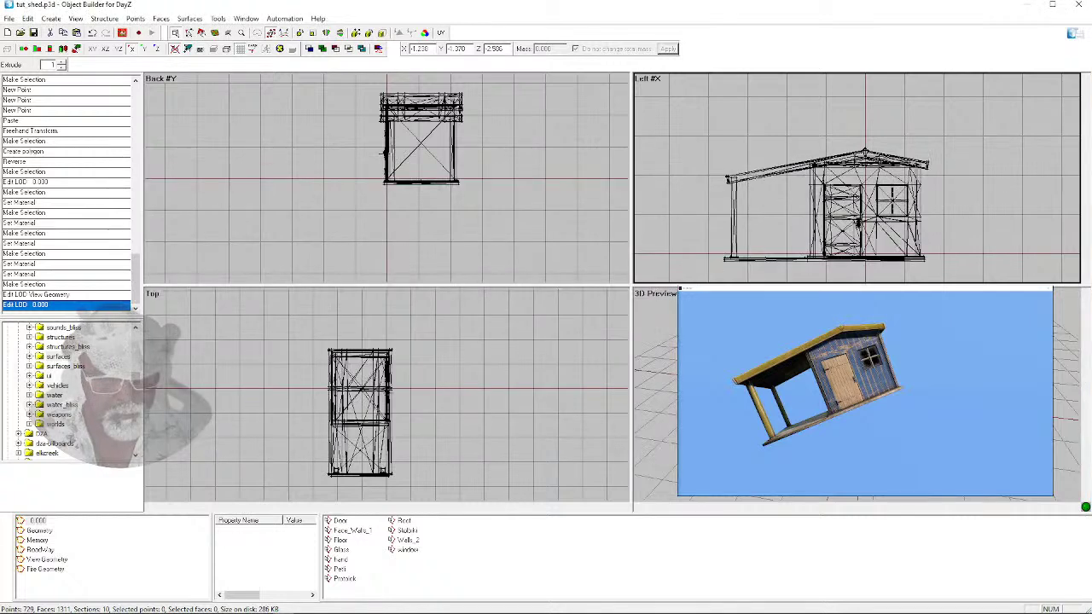
left_click(38, 530)
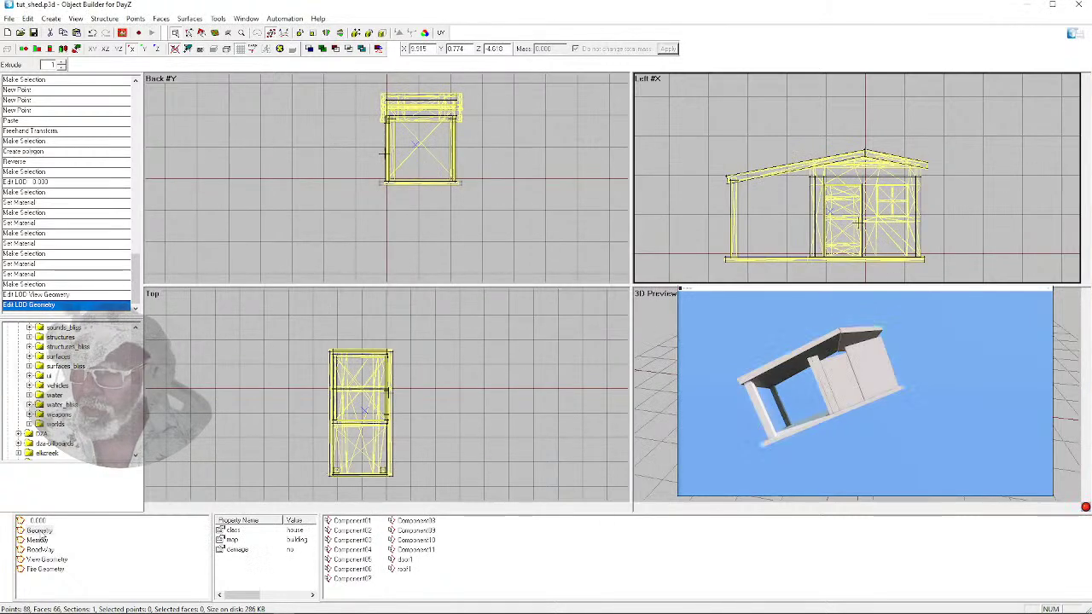
left_click(37, 540)
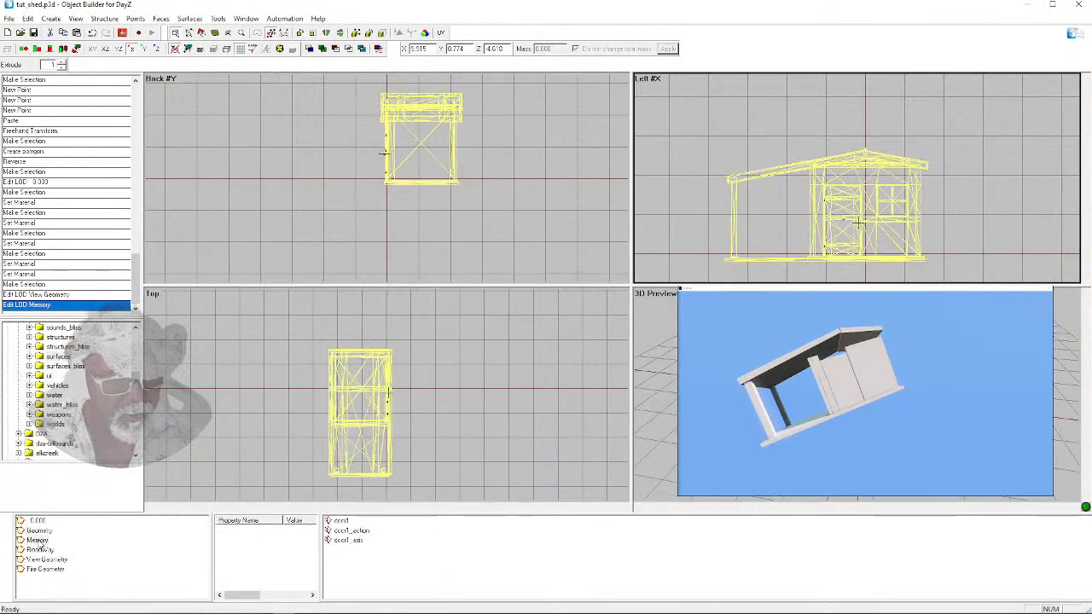
left_click(42, 560)
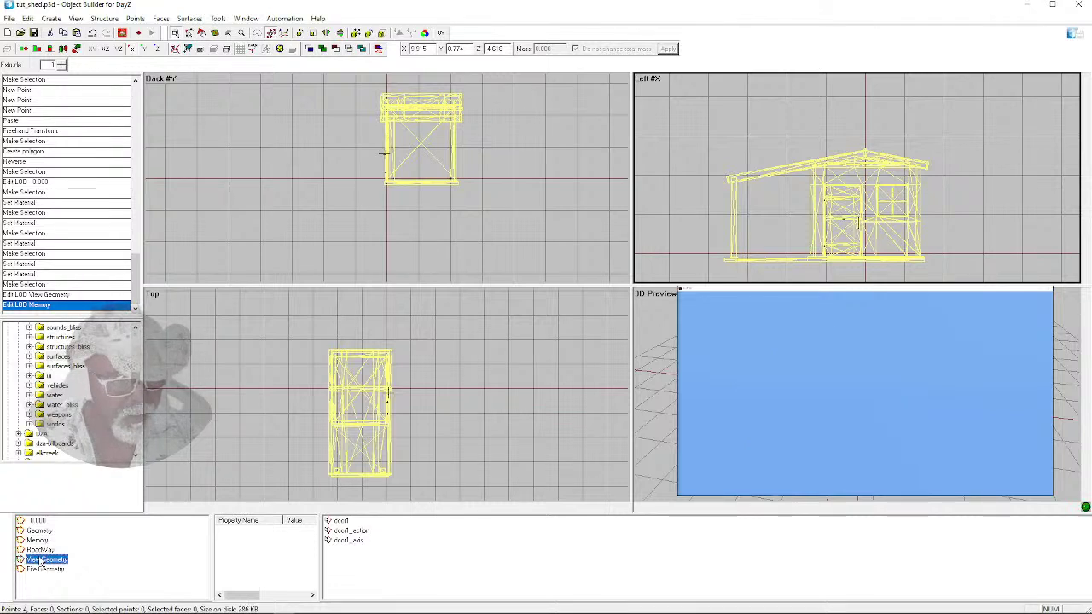
left_click(34, 541)
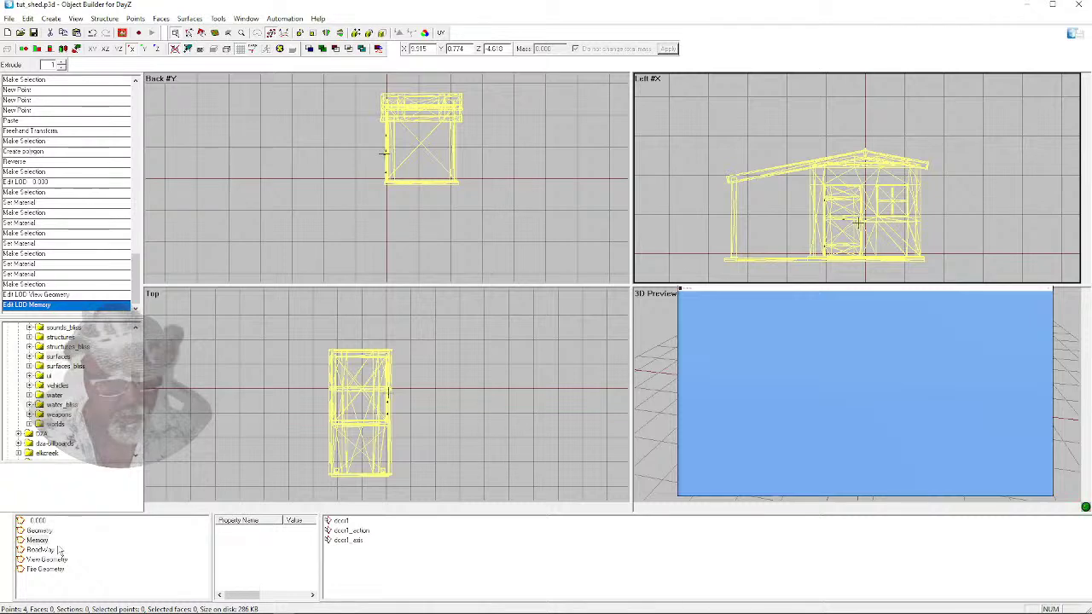
left_click(41, 552)
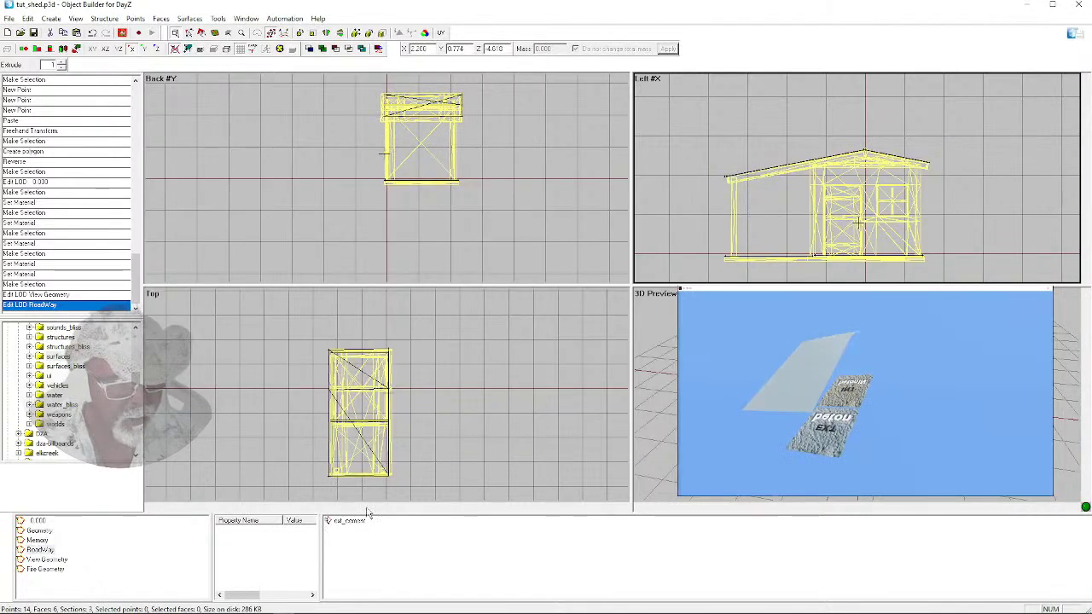
left_click(38, 570)
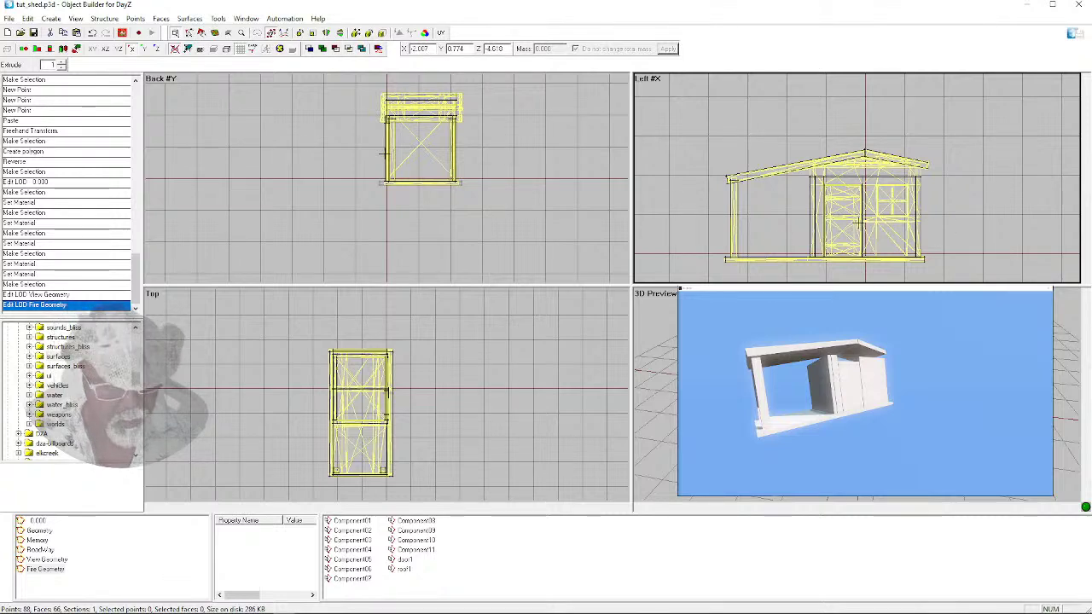
left_click(243, 606)
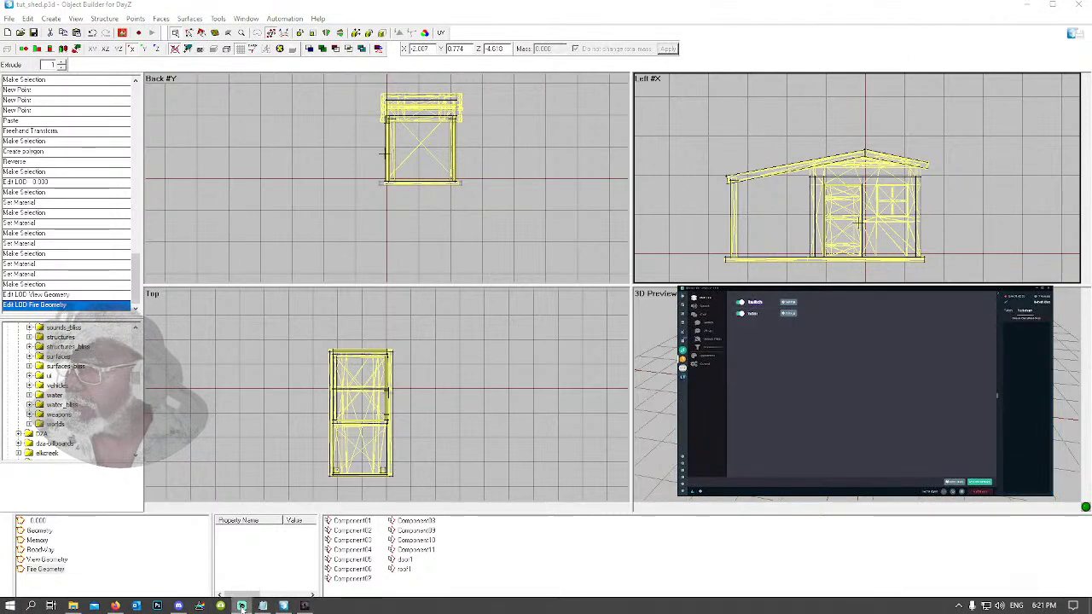
left_click(243, 606)
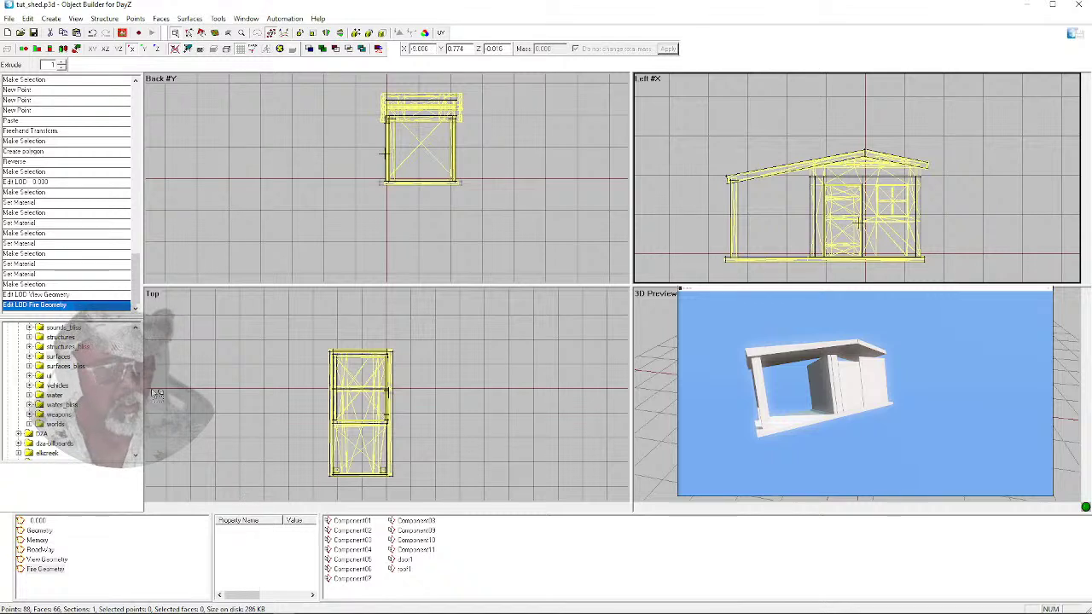
left_click(255, 450)
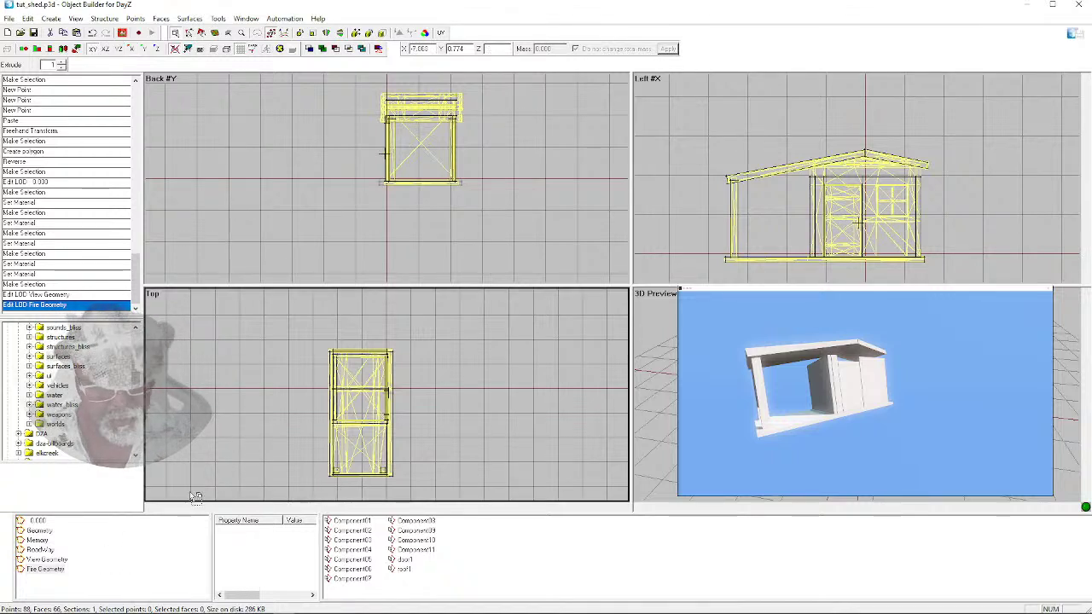
Open the reference model tree_house.p3d from the 3D_Models/houses/tree-house folder on drive P:
mouse_move(137, 613)
left_click(73, 610)
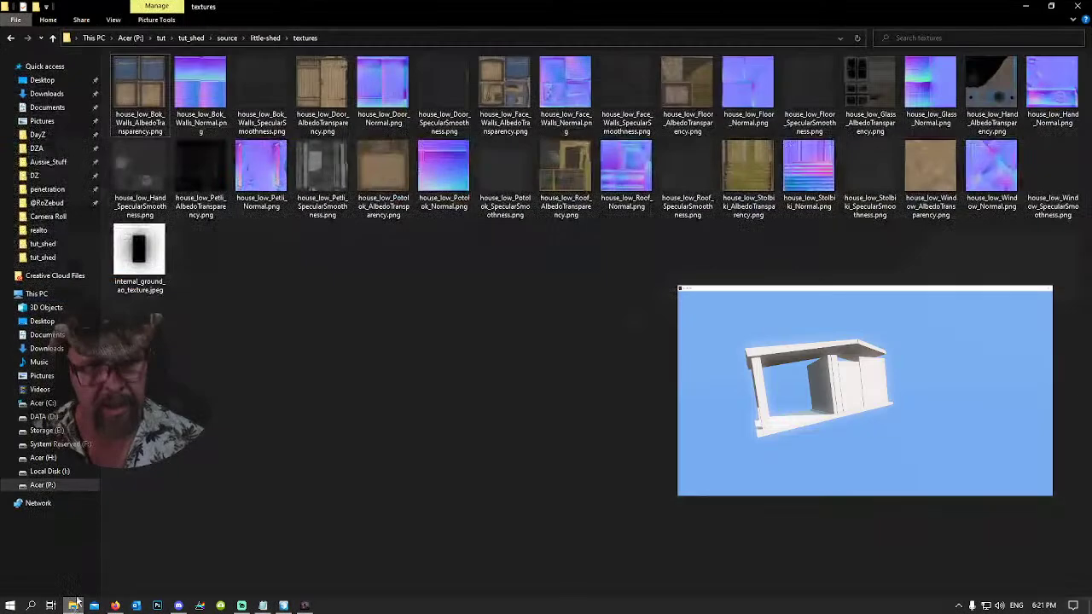
left_click(34, 486)
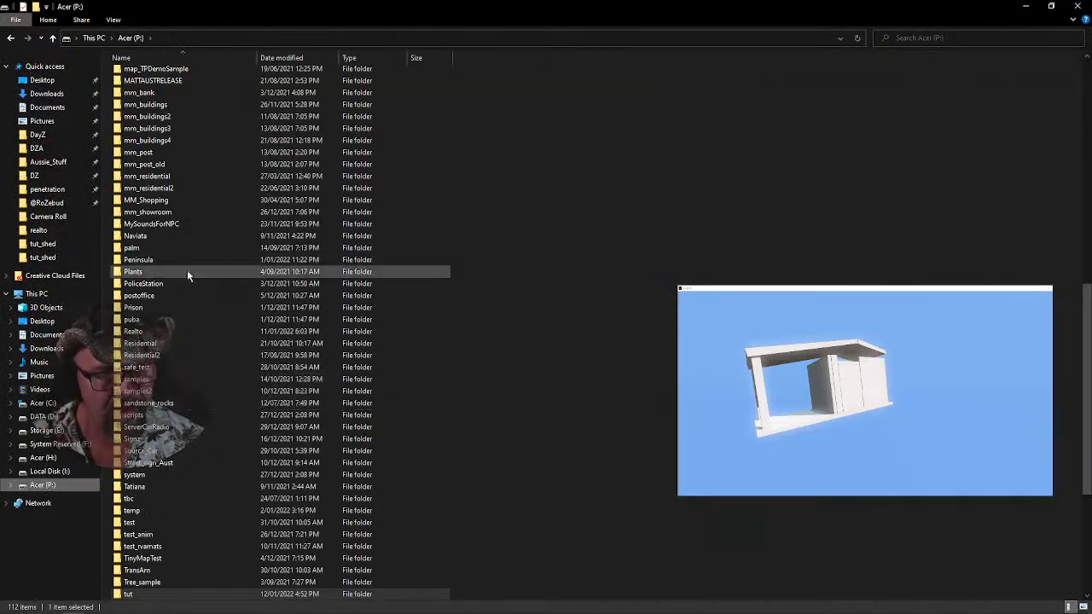
left_click(183, 190)
scroll(183, 191, "up", 6)
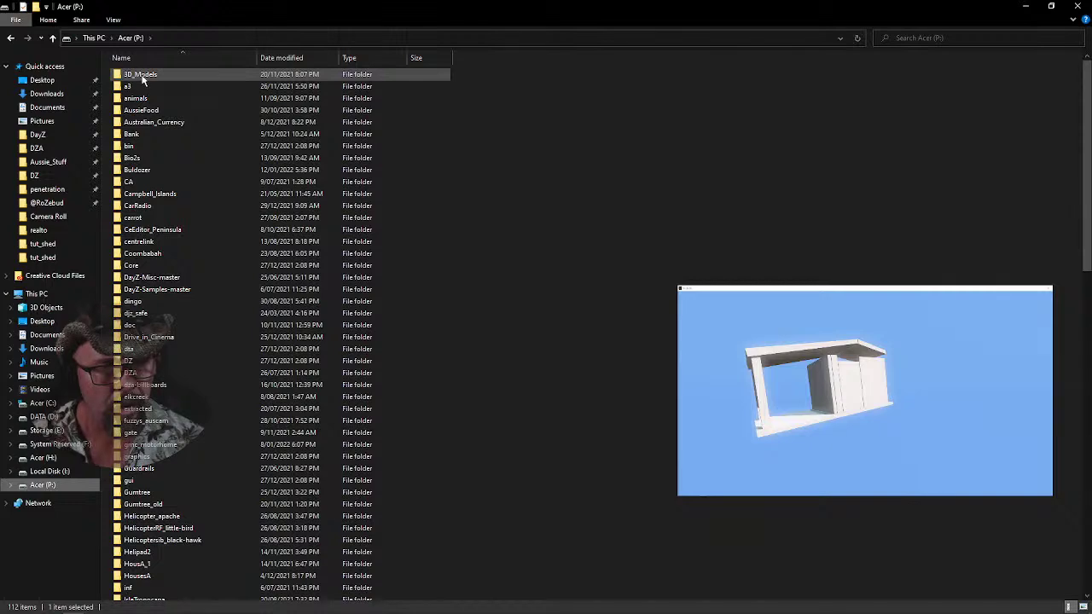
scroll(173, 290, "down", 7)
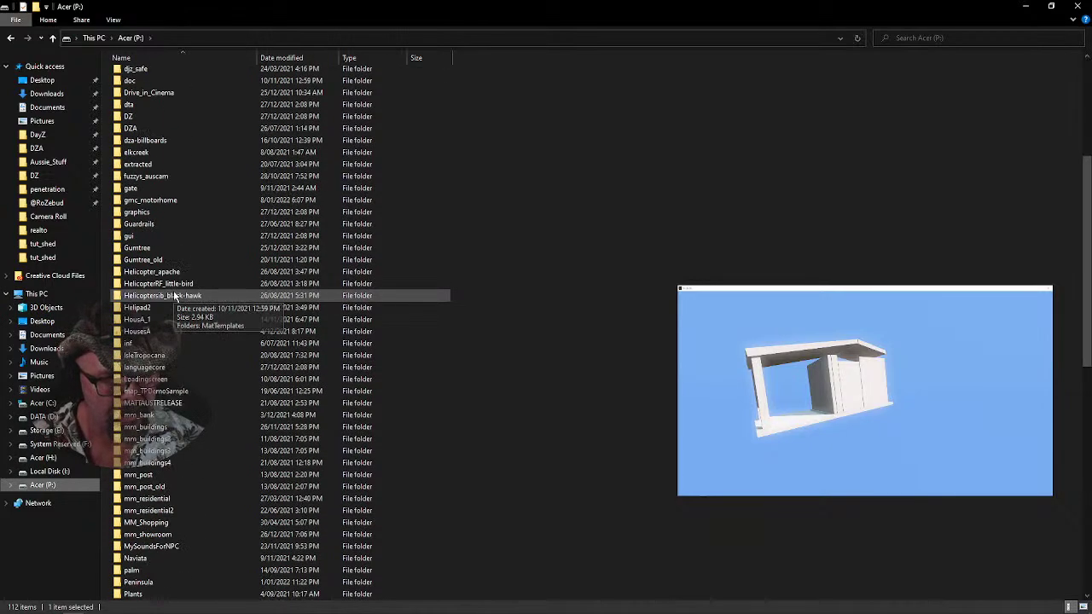
scroll(173, 295, "up", 7)
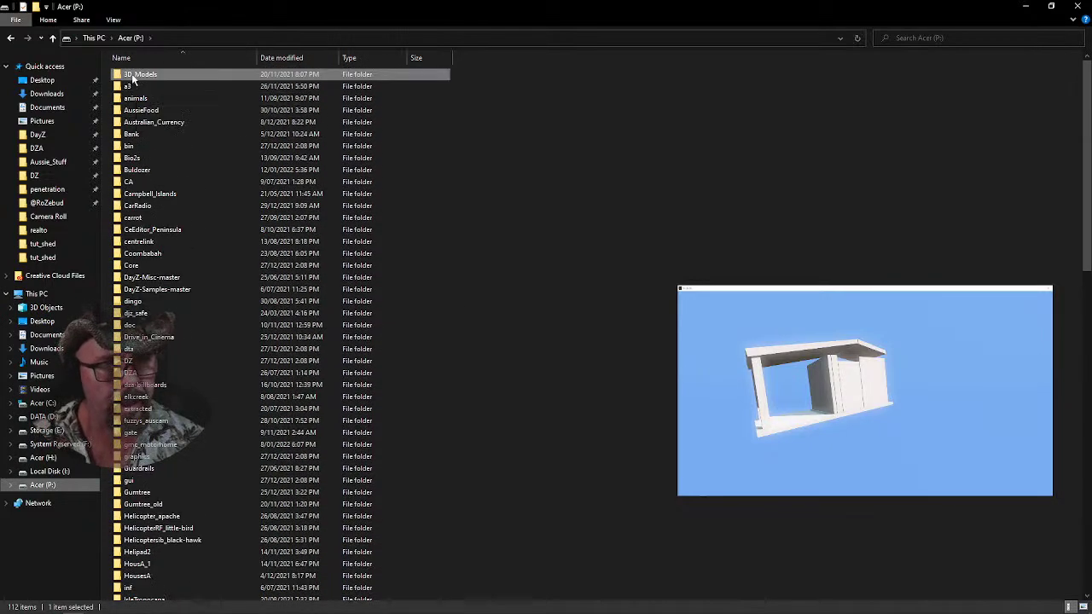
double_click(136, 75)
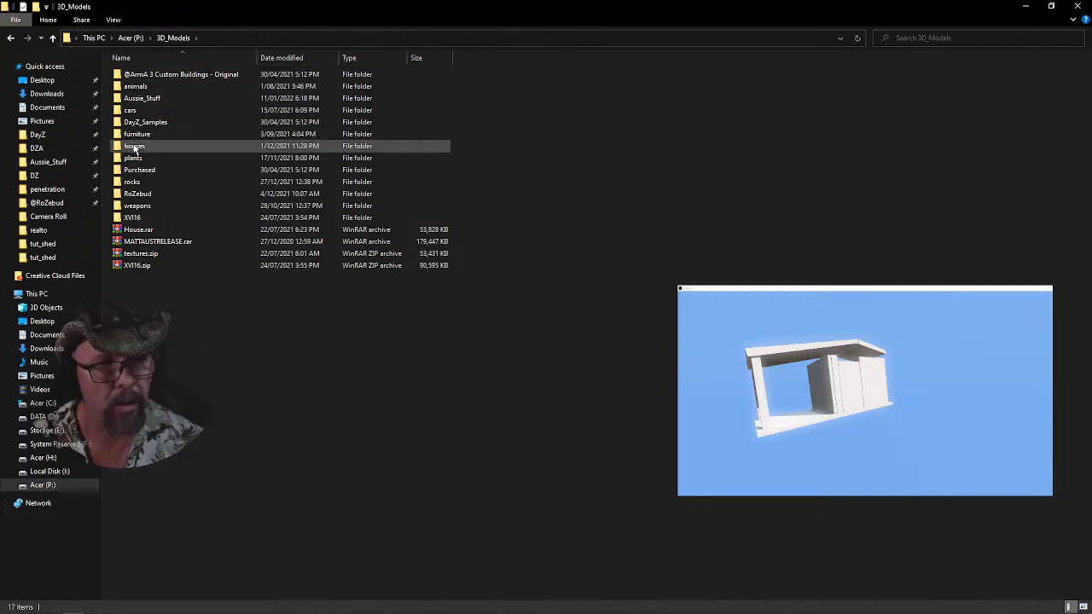
double_click(134, 147)
double_click(135, 75)
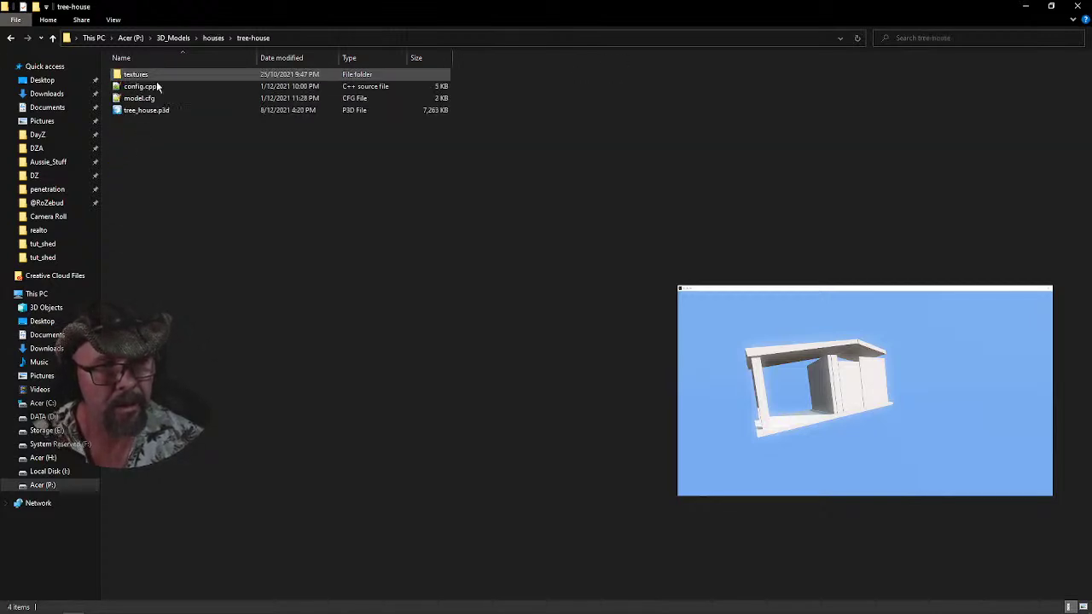
double_click(151, 112)
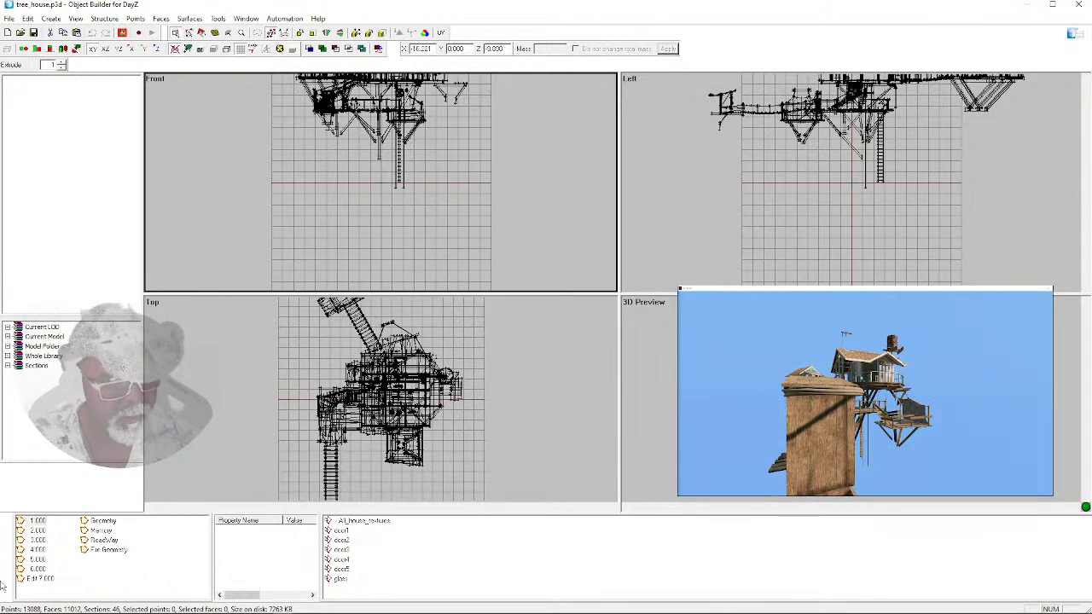
Review the tree house's Geometry, Memory and RoadWay LODs
left_click(100, 522)
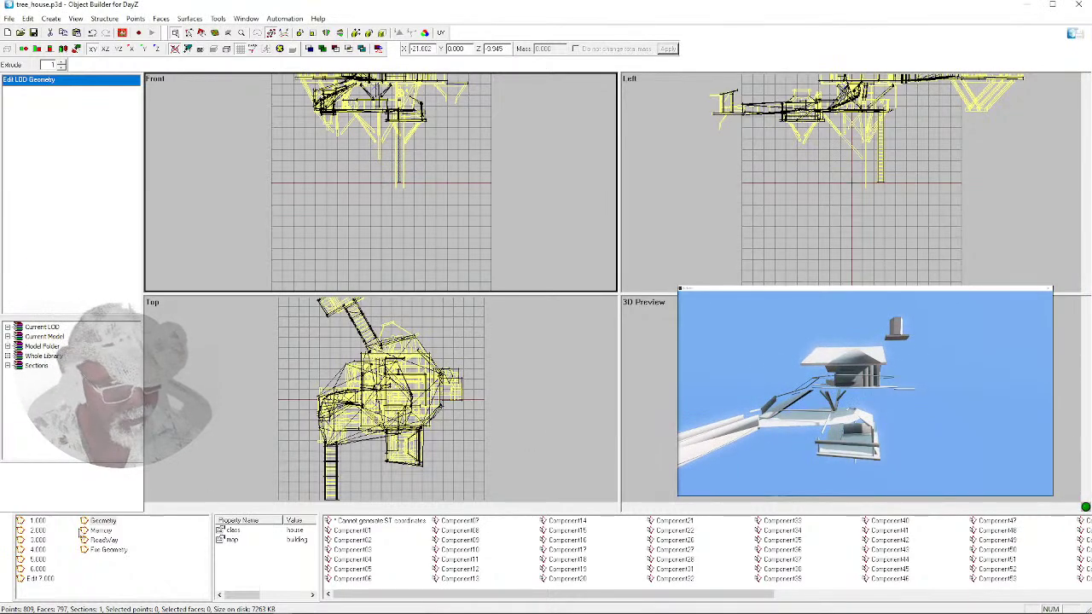
left_click(101, 531)
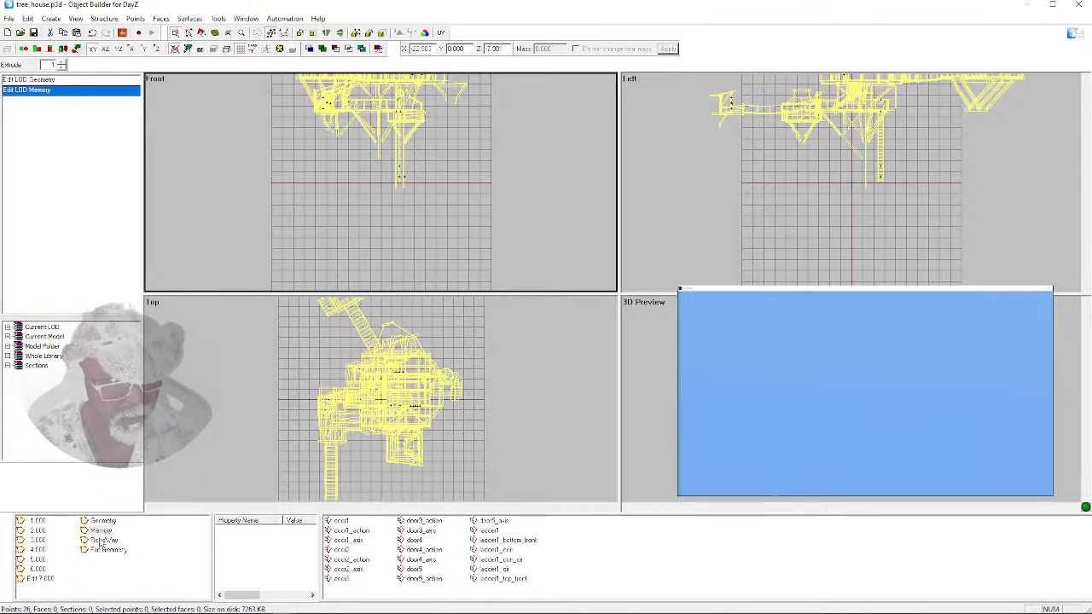
left_click(101, 540)
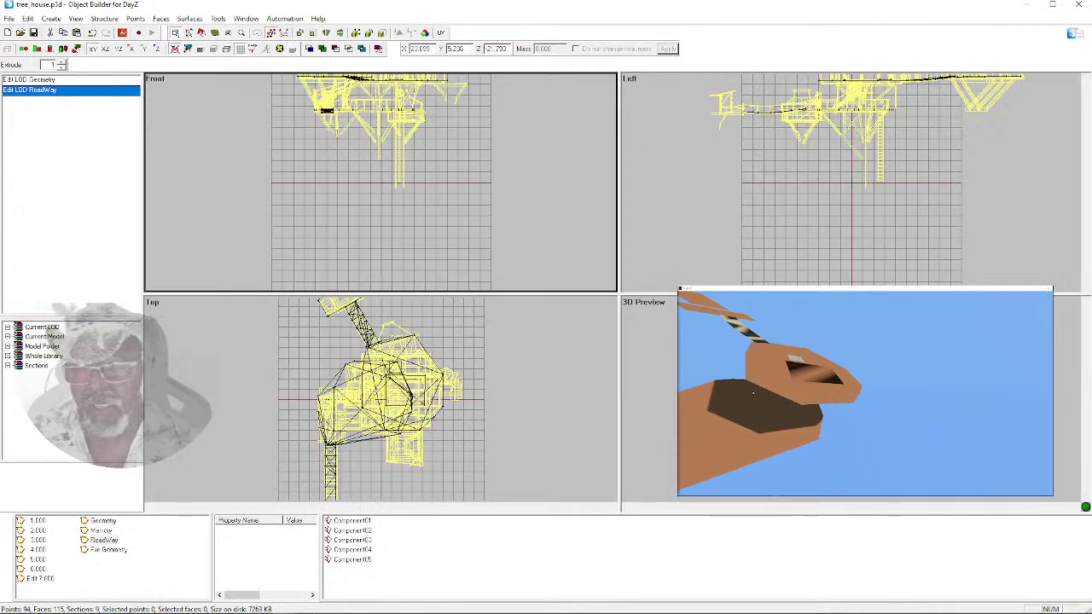
Check which textures are assigned to the main house's interior floor and surrounding deck faces in the RoadWay LOD
double_click(426, 377)
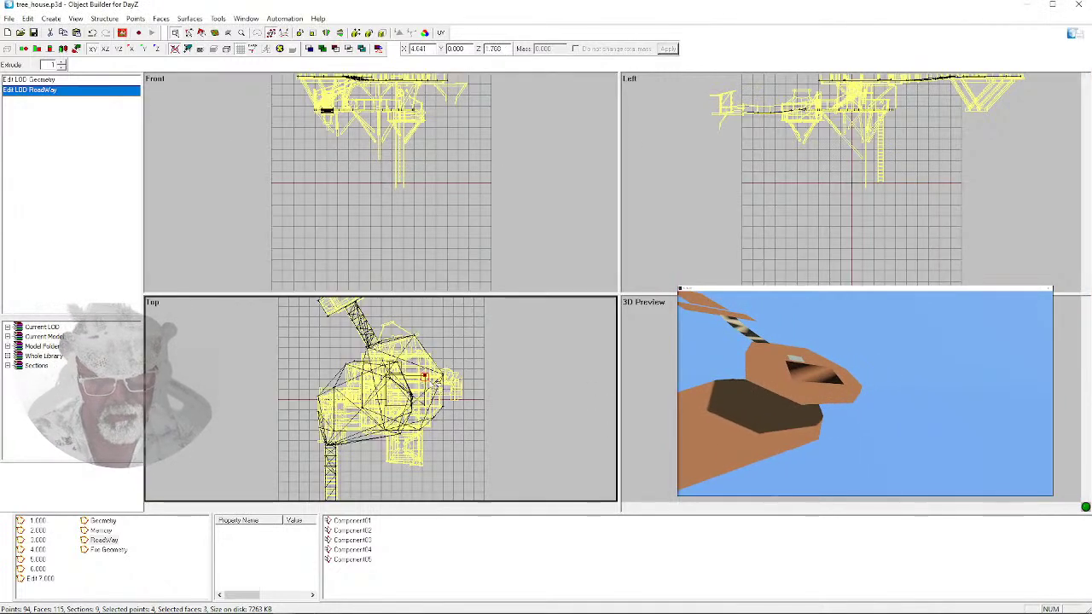
key("e")
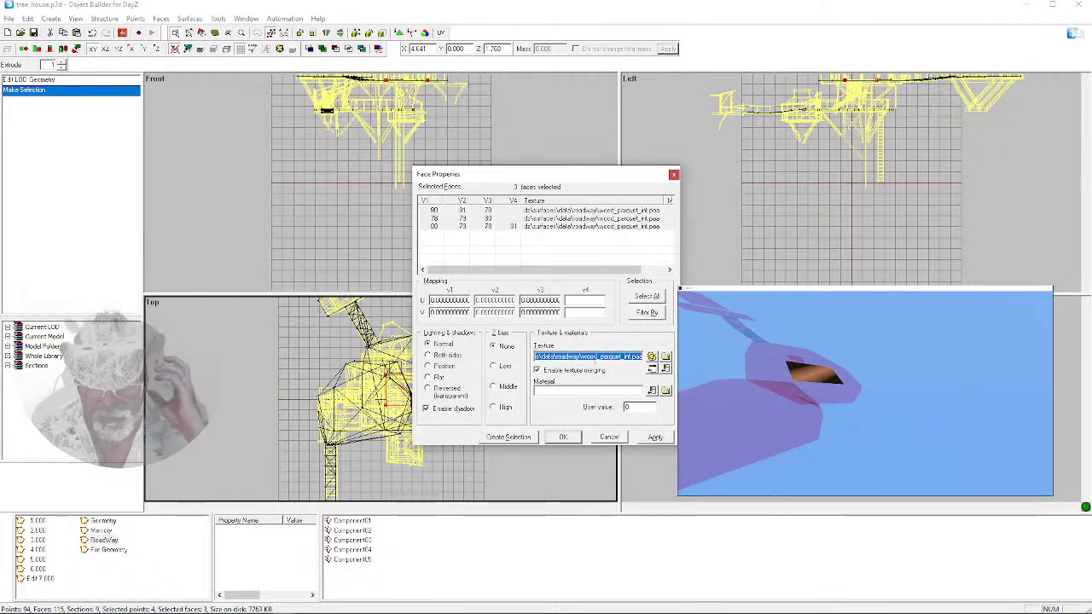
left_click(609, 437)
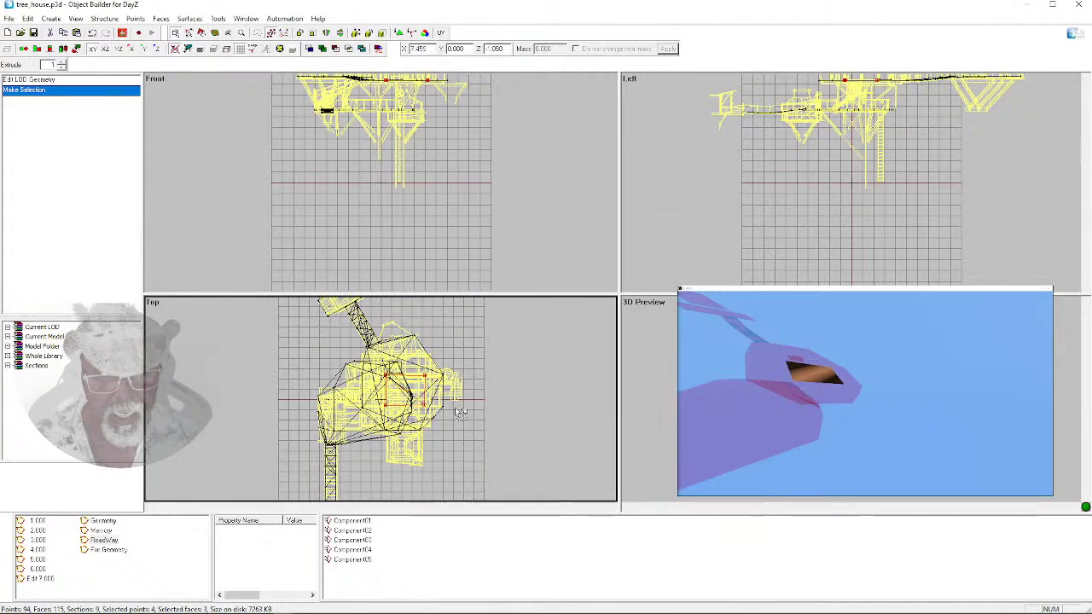
double_click(414, 337)
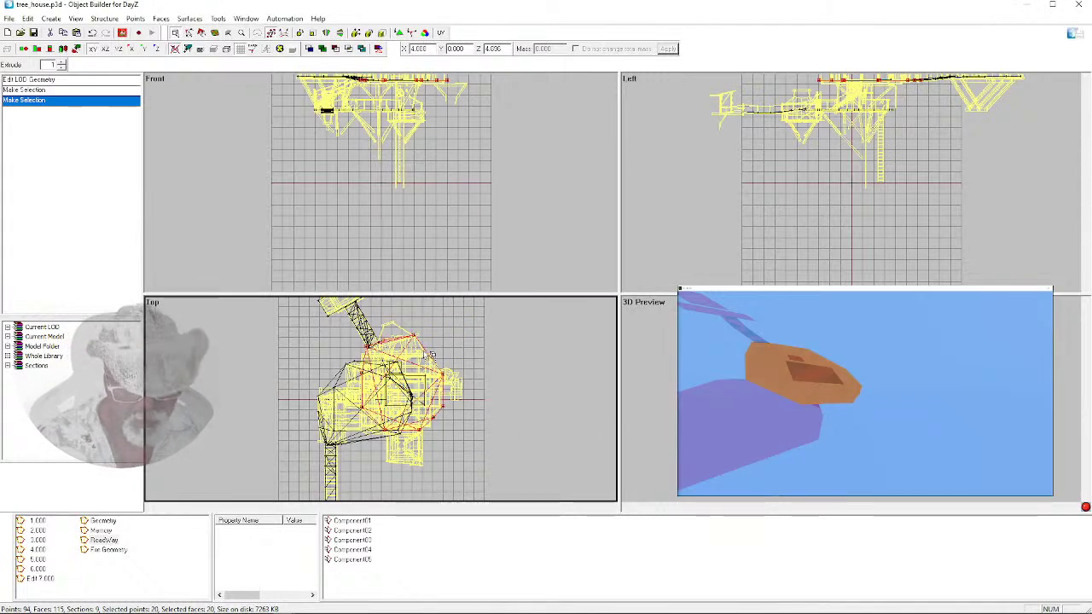
key("e")
left_click_drag(563, 356, 647, 357)
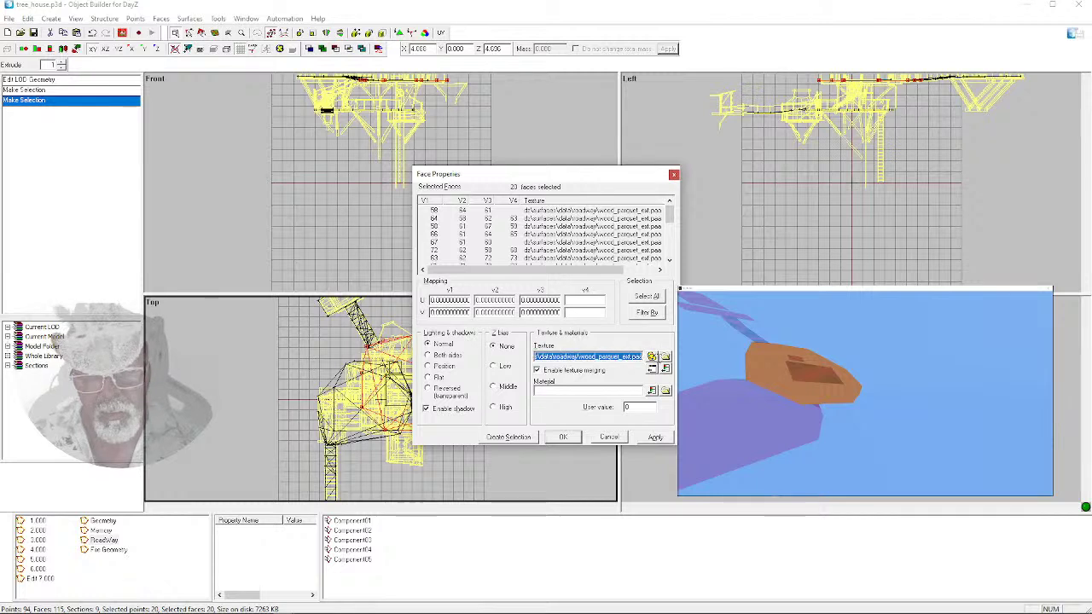
left_click(609, 436)
Check which RoadWay textures are assigned to the connecting bridge and the smaller house's floor faces
left_click(373, 324)
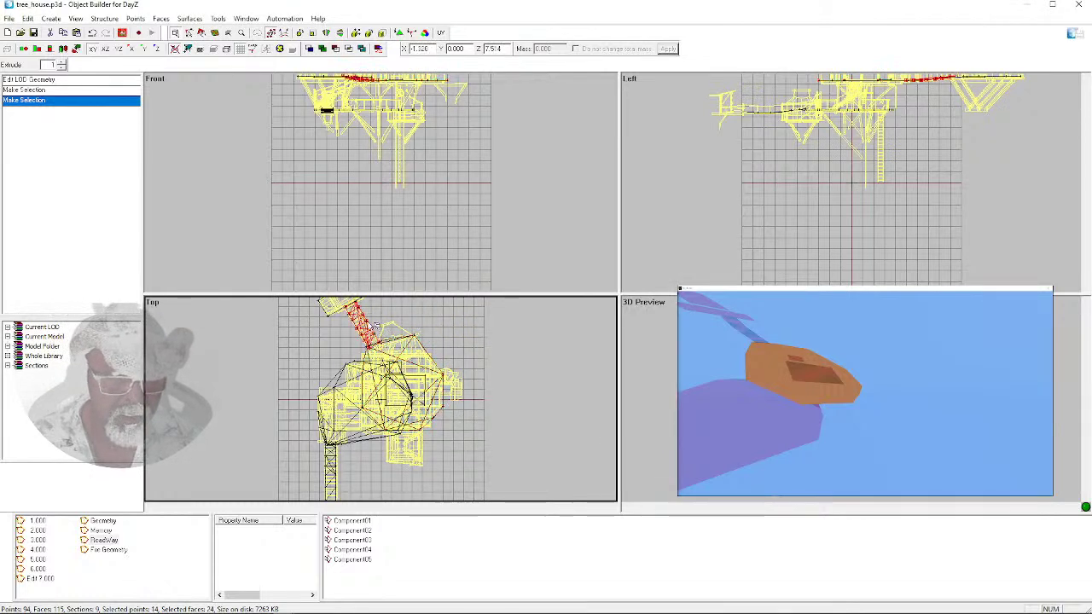
key("e")
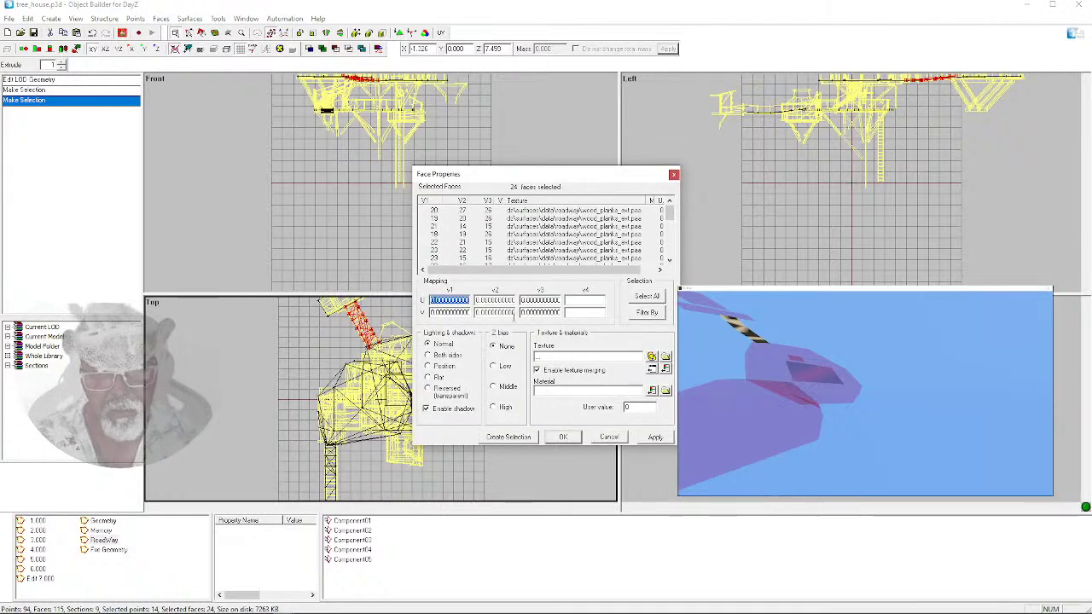
left_click(597, 235)
mouse_move(670, 214)
left_mouse_down()
mouse_move(673, 250)
mouse_move(670, 212)
left_mouse_up()
left_click(613, 440)
scroll(299, 438, "down", 4)
double_click(340, 332)
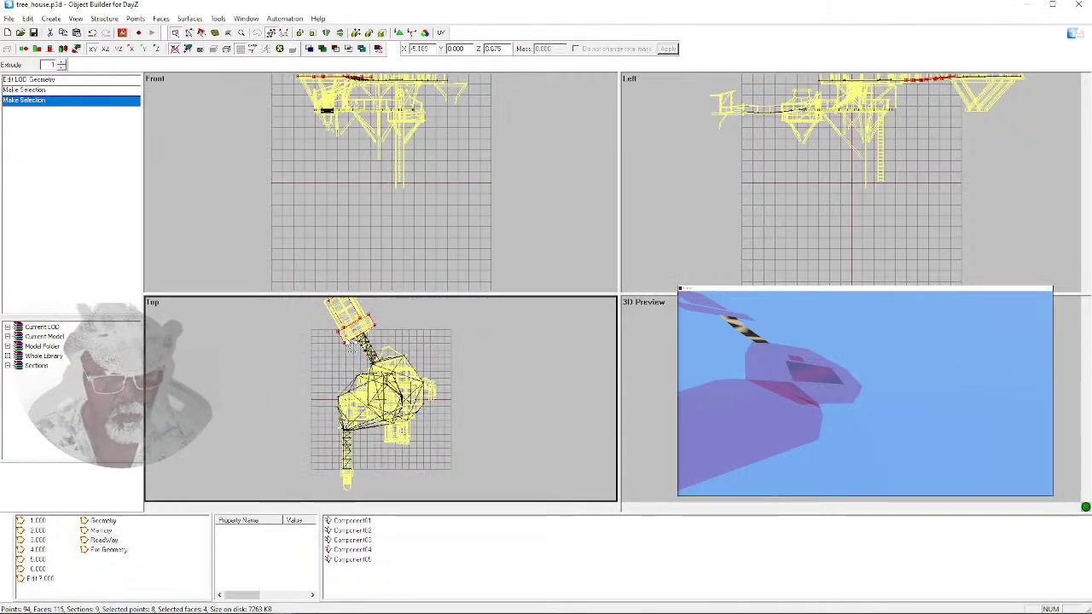
key("e")
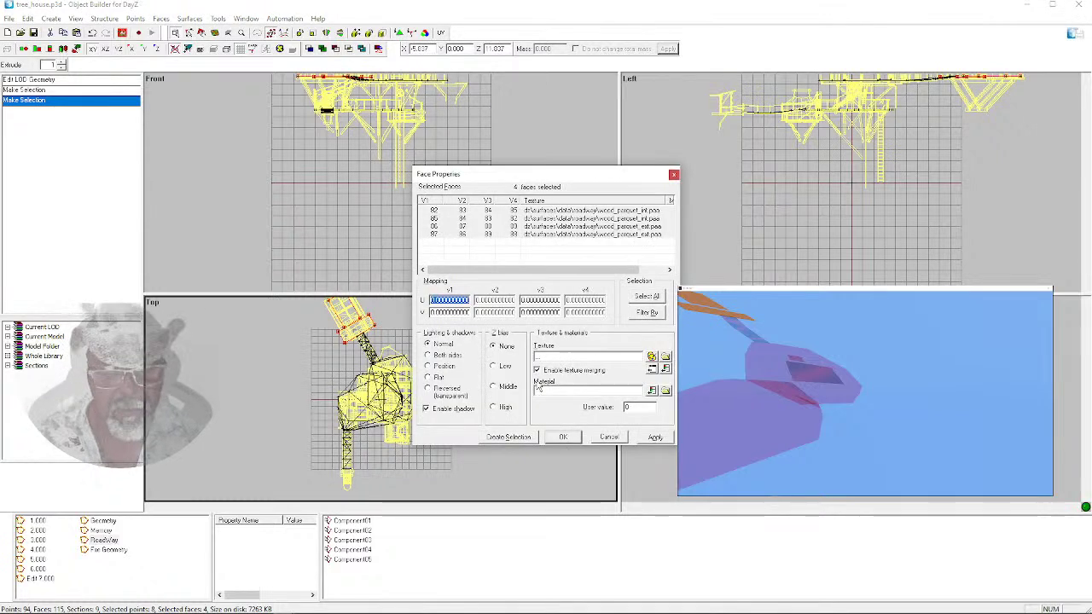
left_click(609, 437)
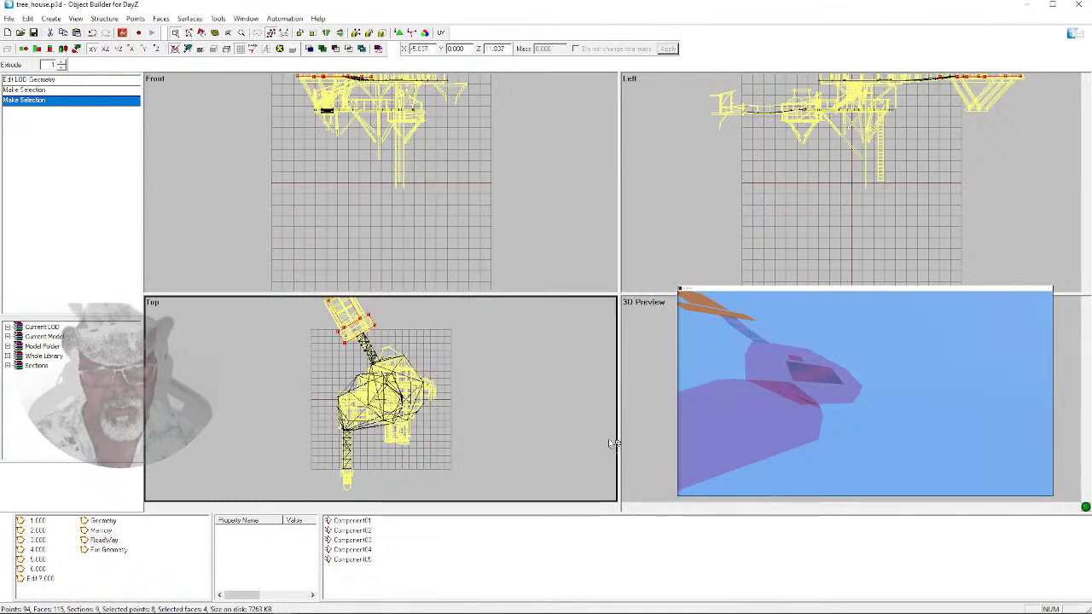
Examine the tree house's Fire Geometry LOD and check the material assigned to the main roof's faces
left_click(98, 550)
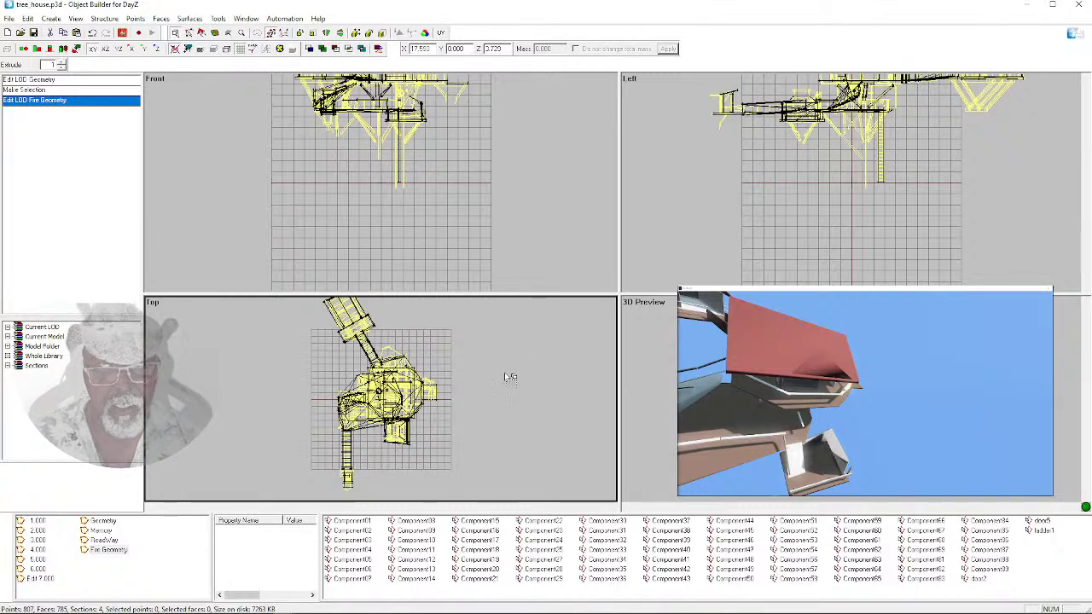
scroll(461, 387, "down", 2)
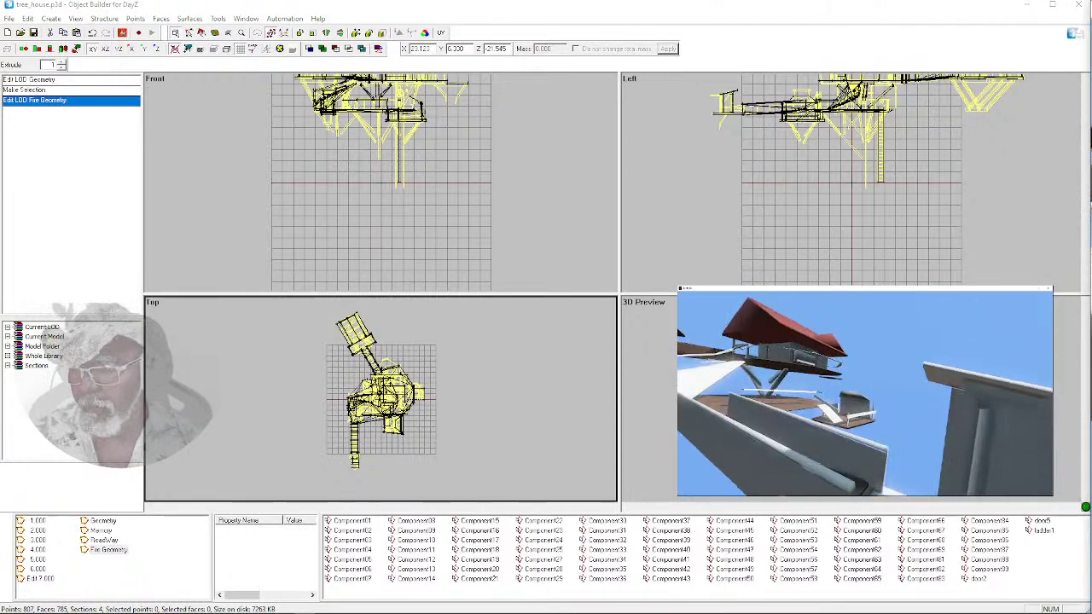
key("alt+Tab")
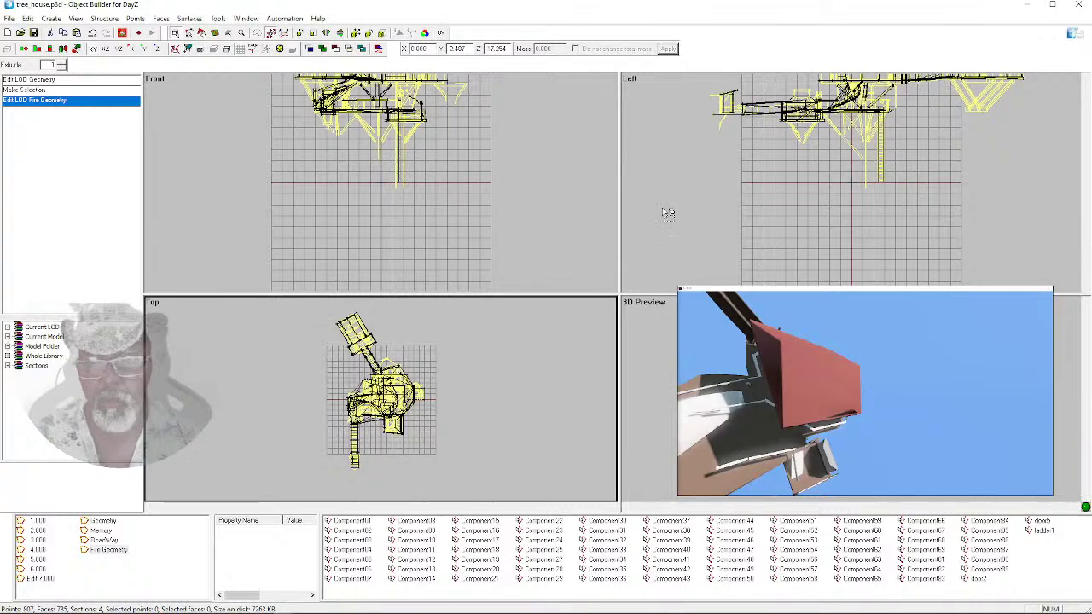
scroll(668, 214, "down", 3)
left_click(933, 84)
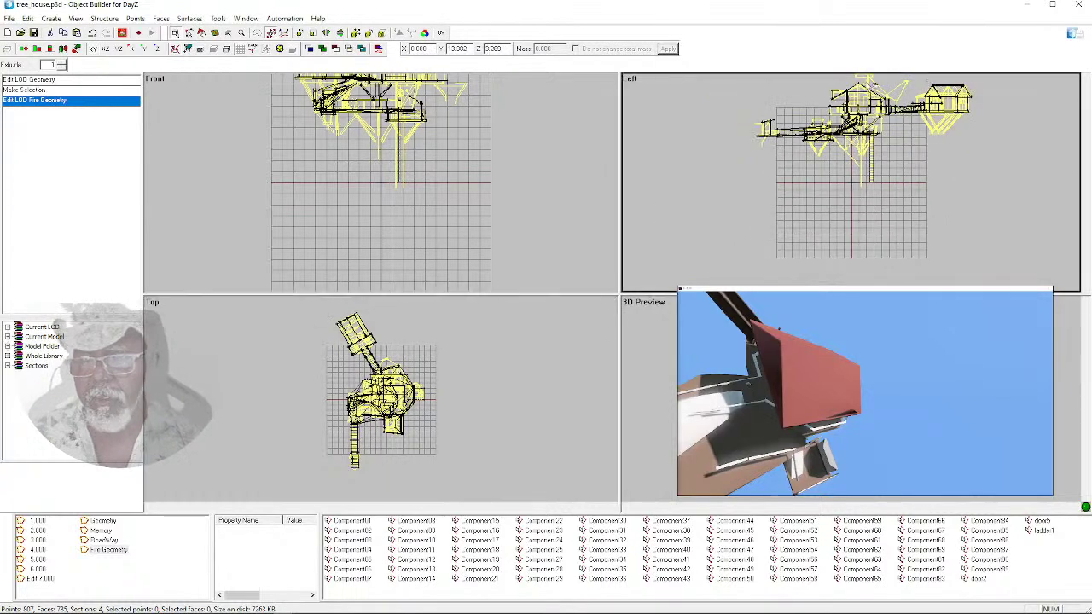
left_click_drag(852, 77, 872, 91)
key("e")
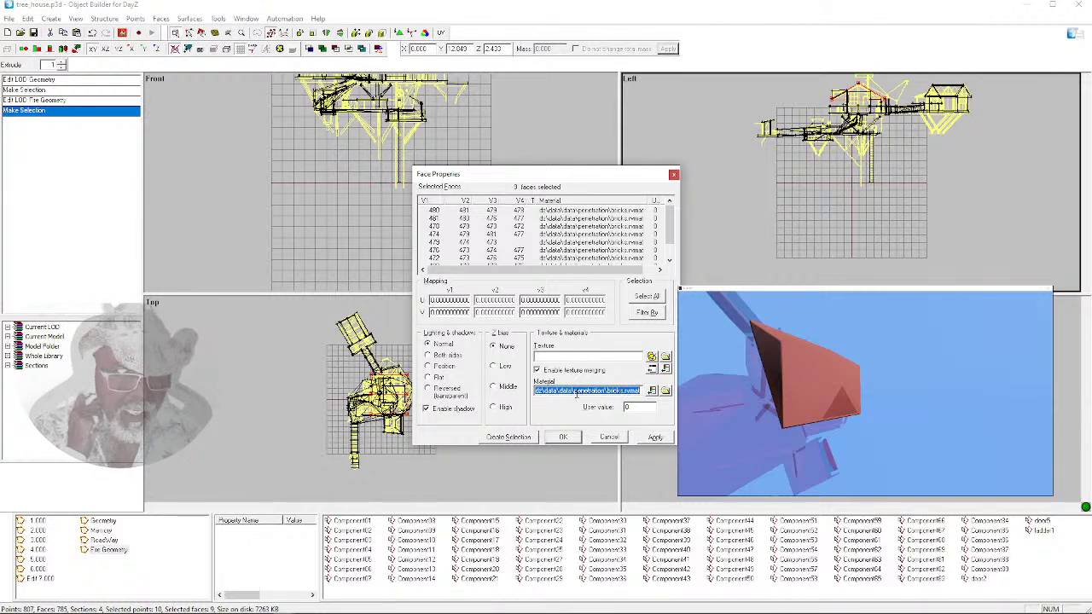
left_click_drag(587, 391, 653, 393)
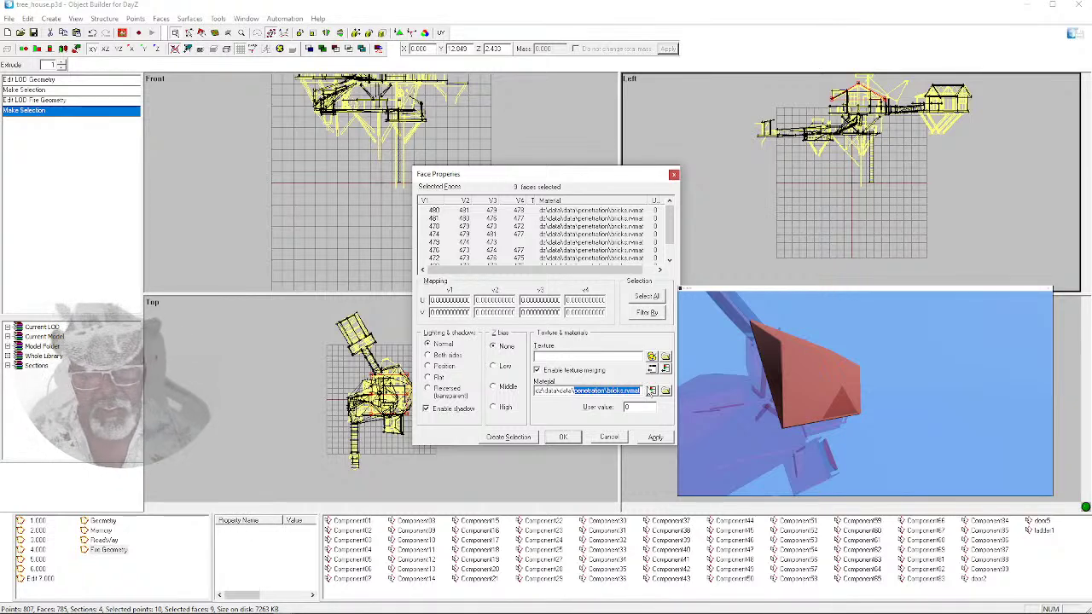
left_click(608, 389)
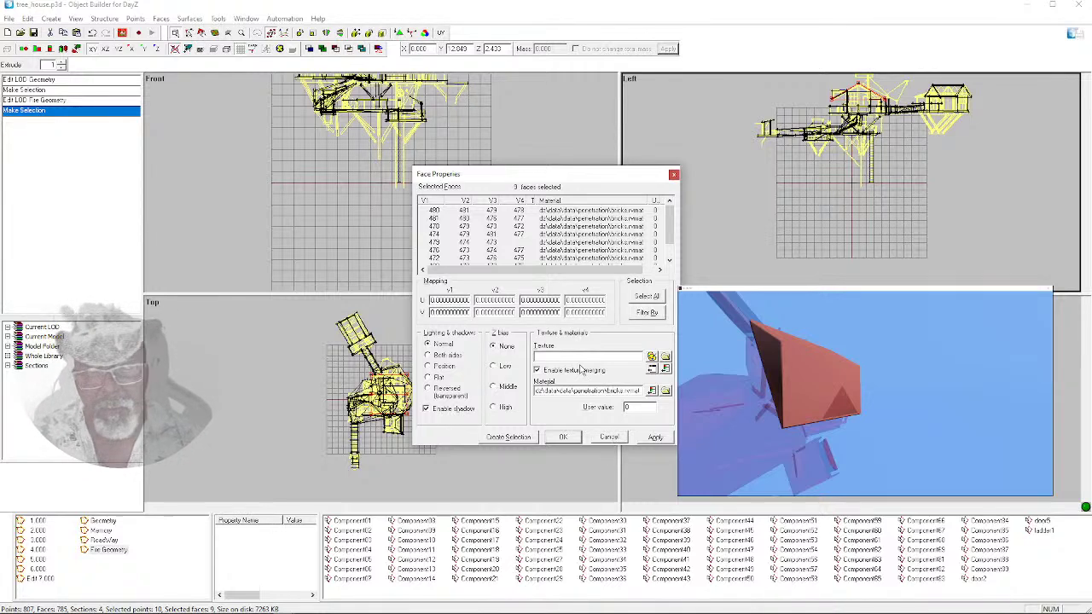
left_click(609, 437)
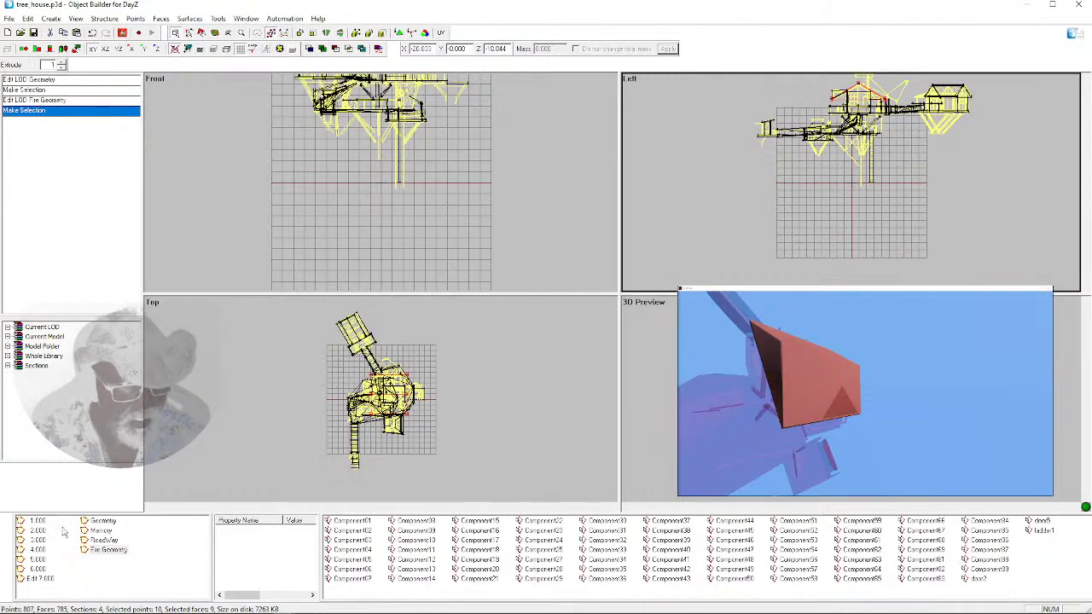
Return to the tree house's 1.000 resolution LOD and look at the full model
left_click(34, 522)
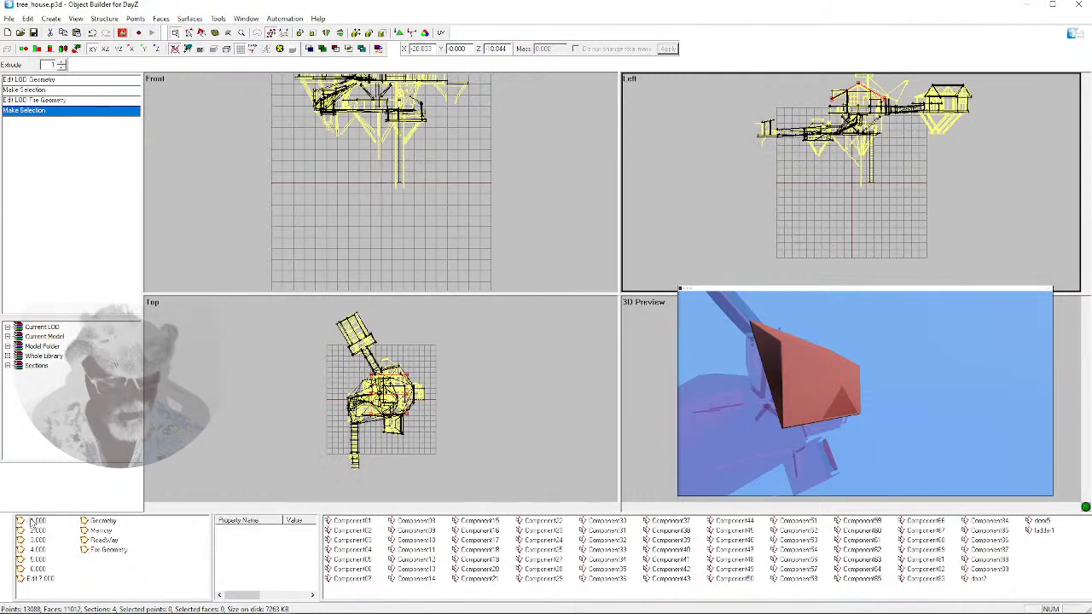
left_click_drag(768, 393, 862, 392)
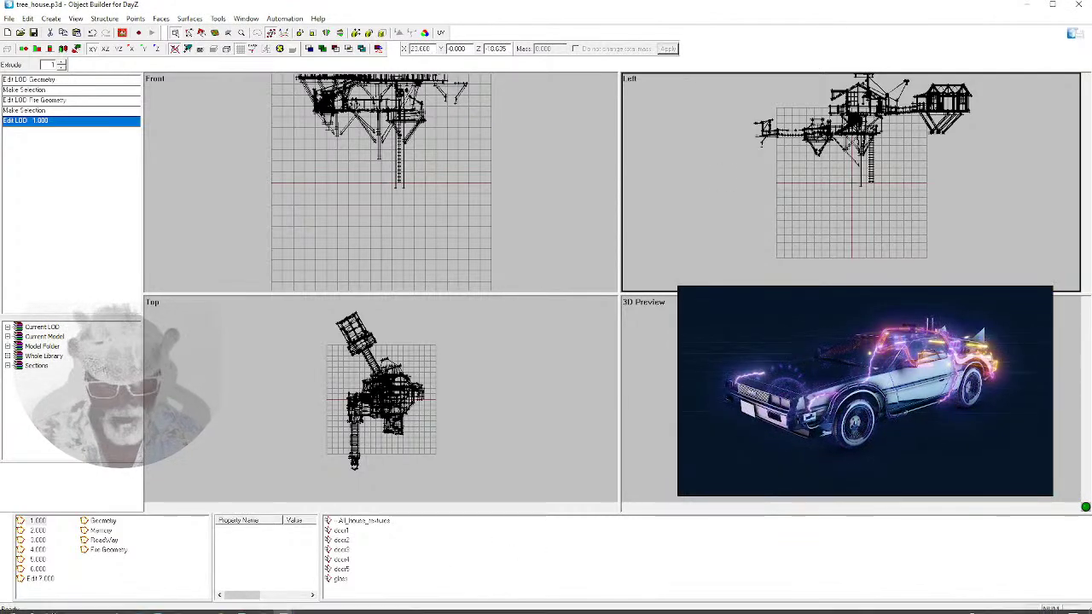
left_click(242, 606)
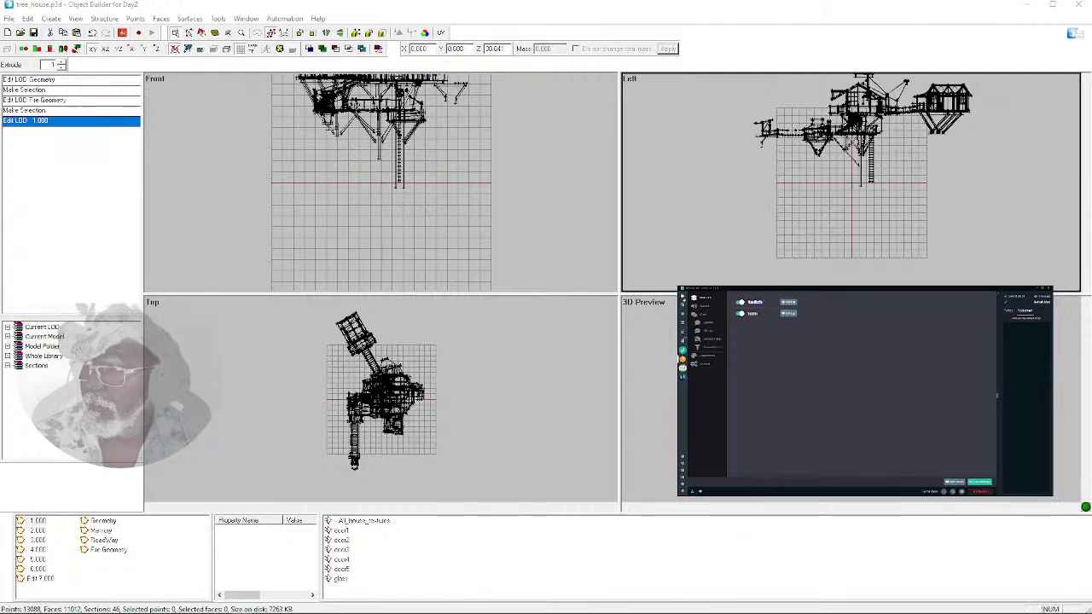
left_click(682, 298)
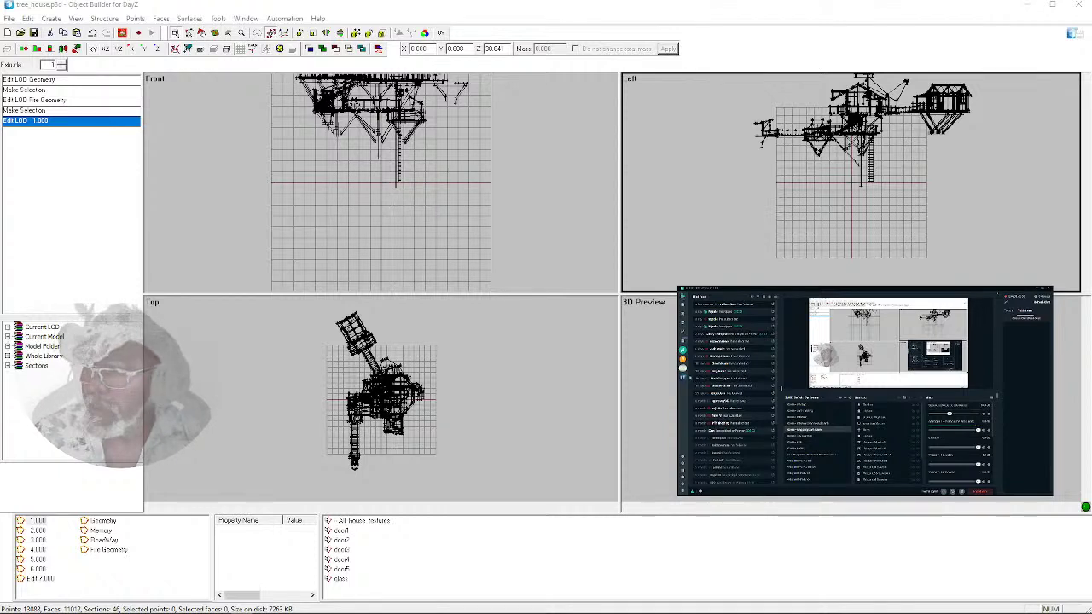
left_click(683, 359)
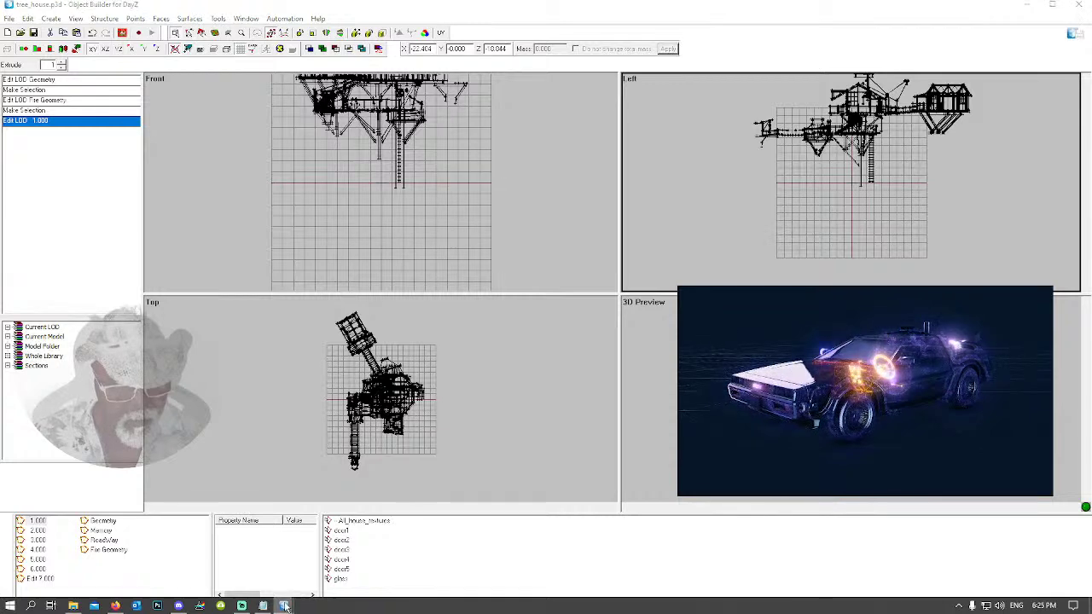
mouse_move(283, 606)
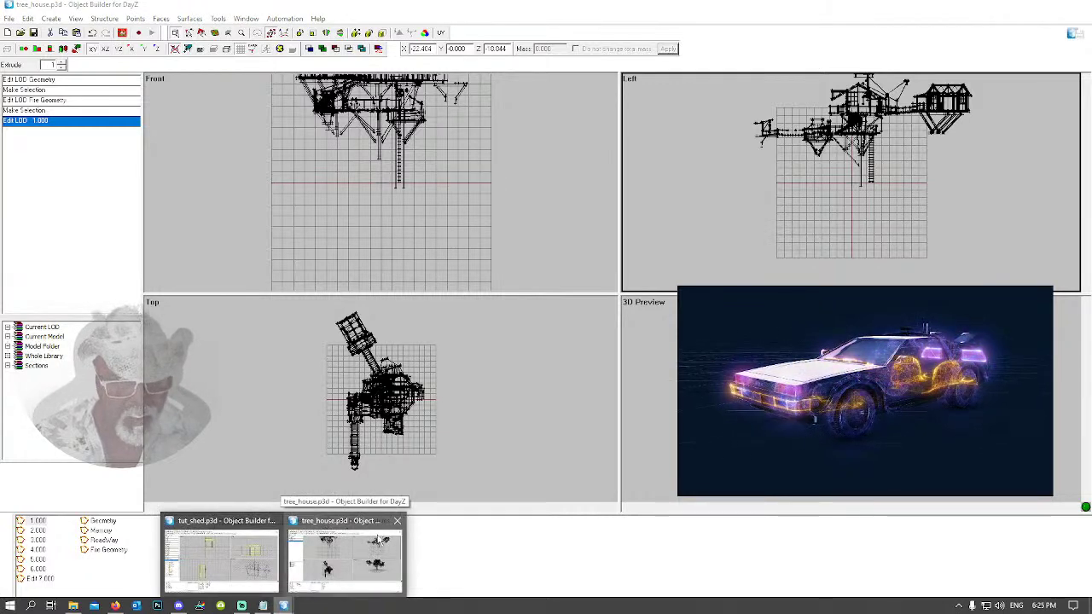
Close the tree house model, return to tut_shed.p3d and select the floor slab in the Fire Geometry LOD
left_click(397, 521)
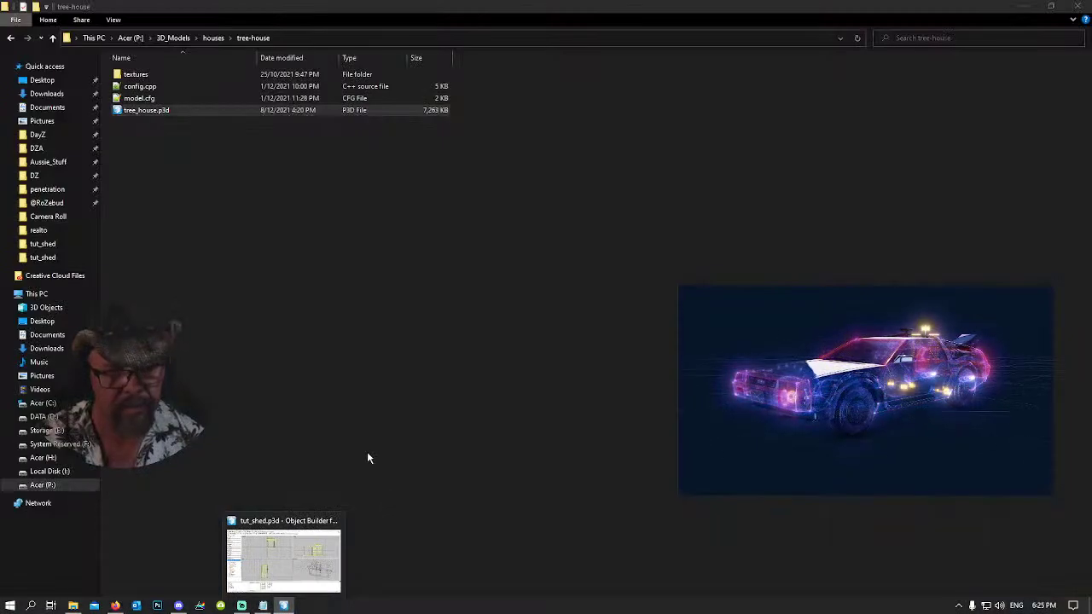
left_click(318, 556)
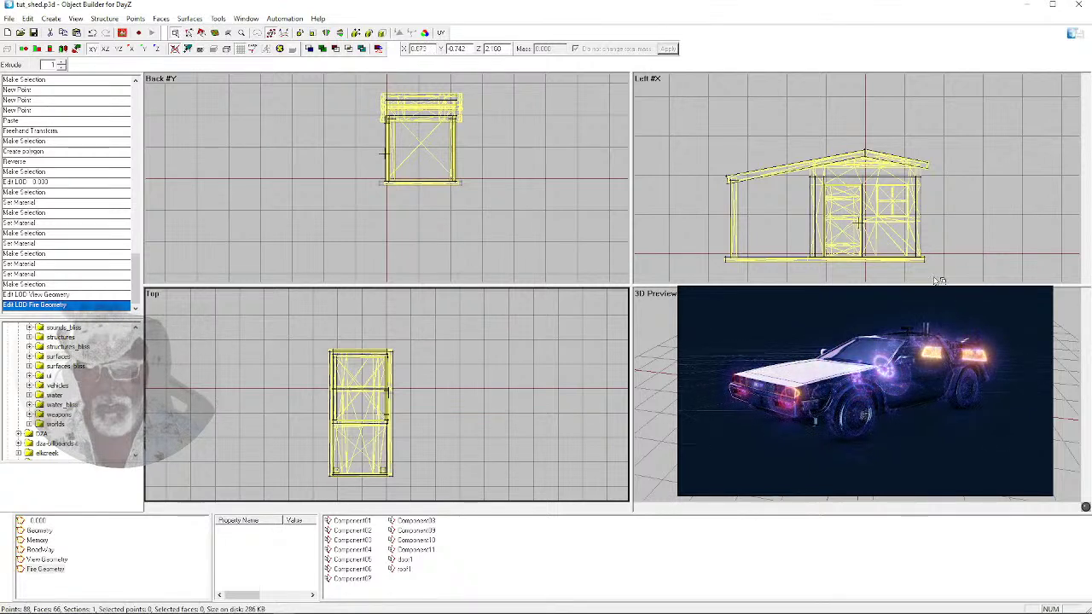
left_click(727, 262)
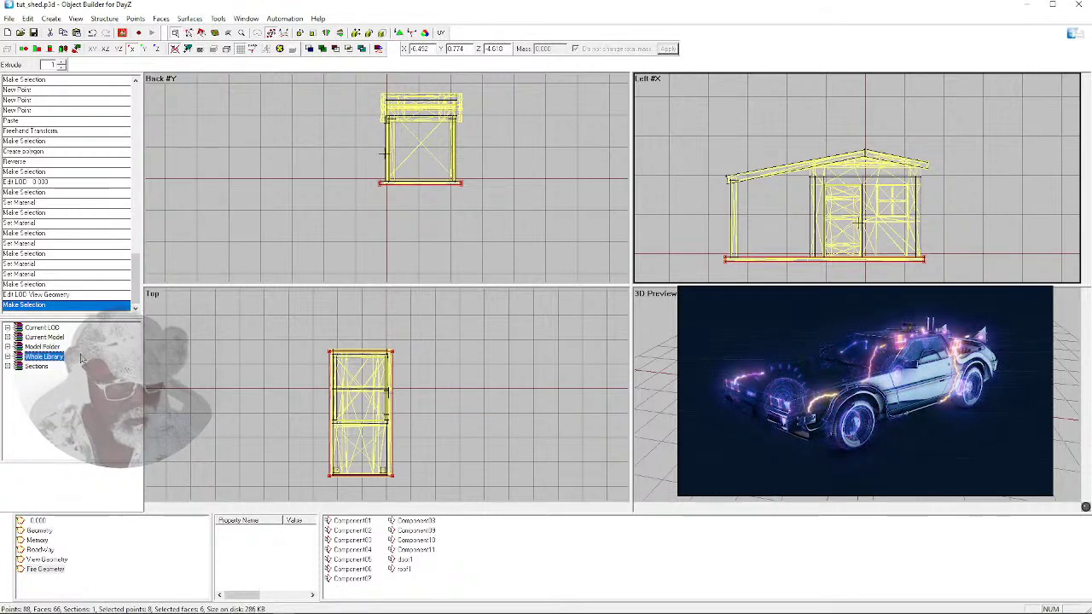
Expand the DZ folder within the whole resource library
left_click(246, 18)
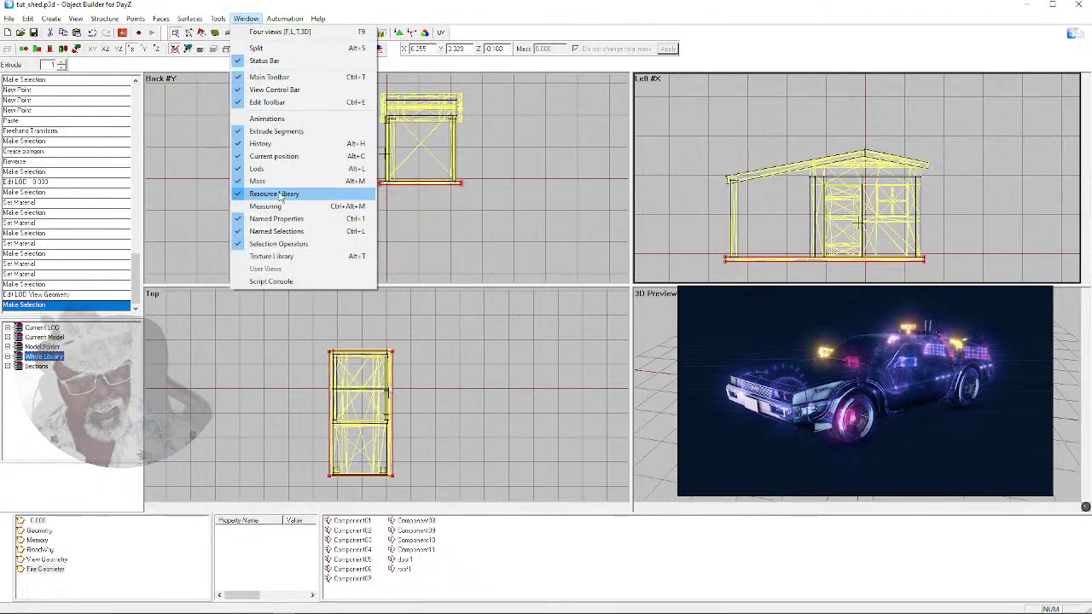
left_click(7, 356)
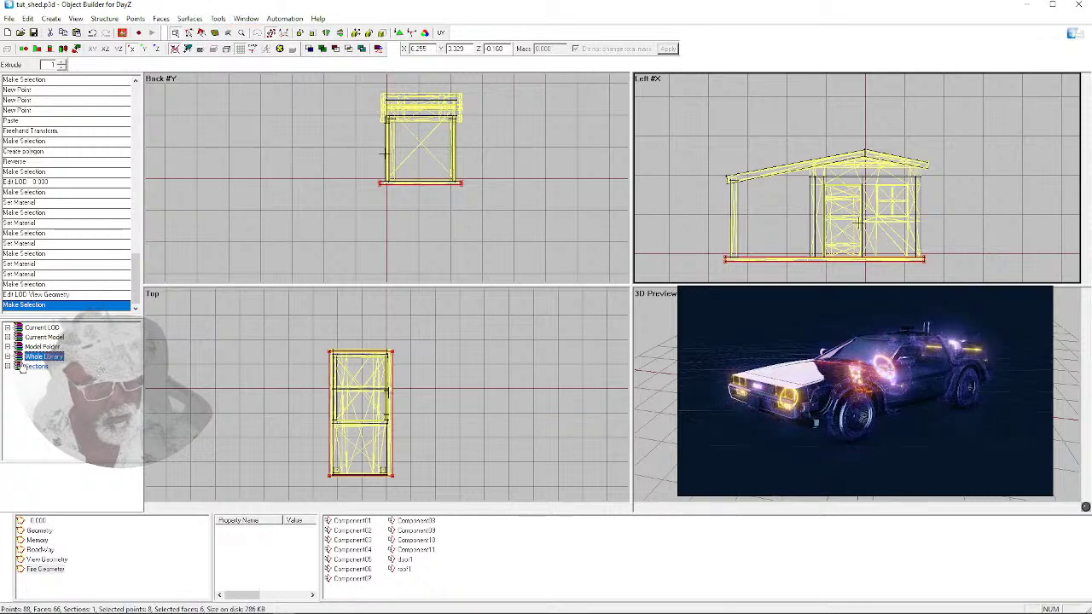
double_click(45, 356)
scroll(122, 359, "down", 3)
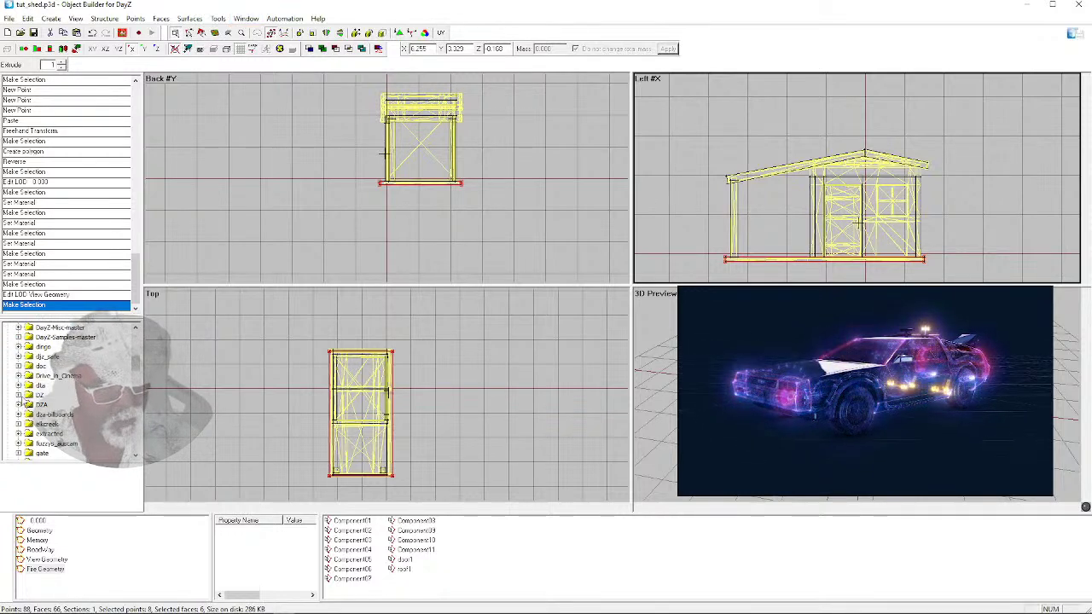
left_click(18, 424)
left_click_drag(136, 364, 135, 373)
scroll(135, 373, "down", 2)
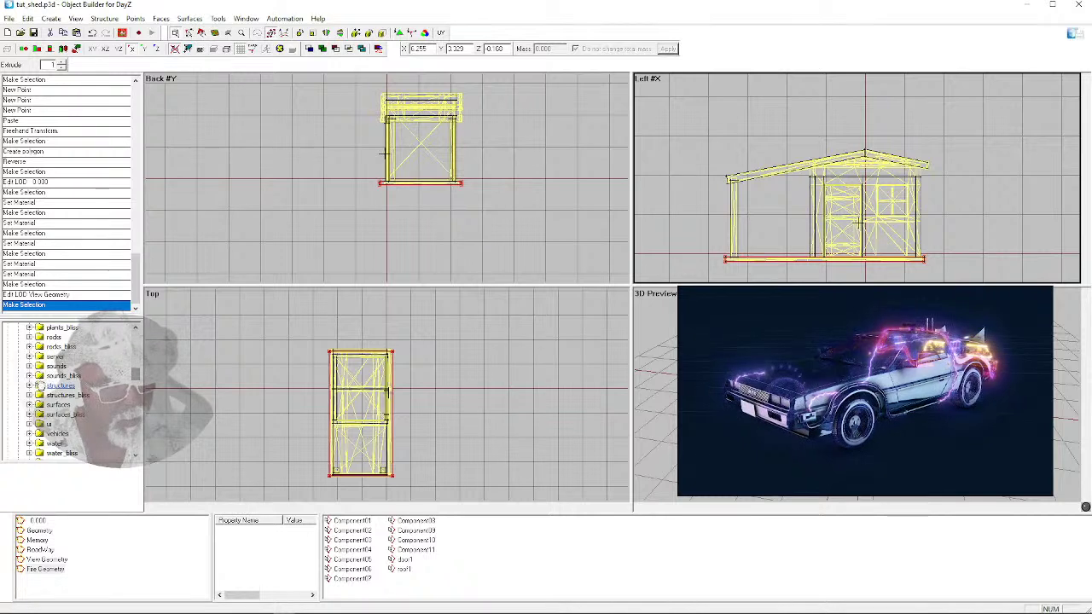
Look through the DZ structures, surfaces and data subfolders for the penetration materials
left_click(29, 367)
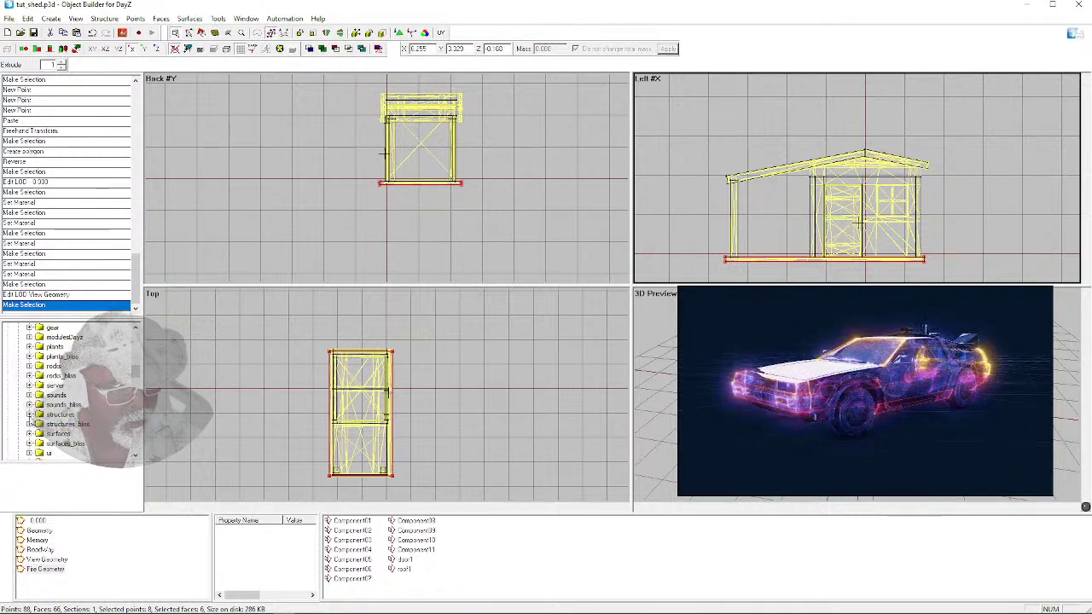
left_click(29, 415)
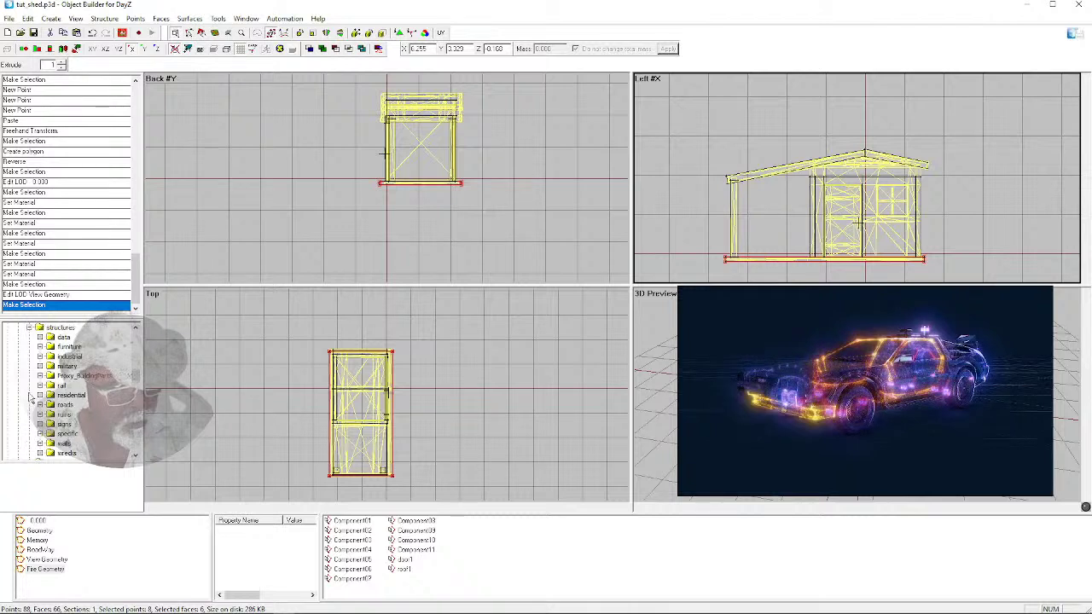
left_click(29, 328)
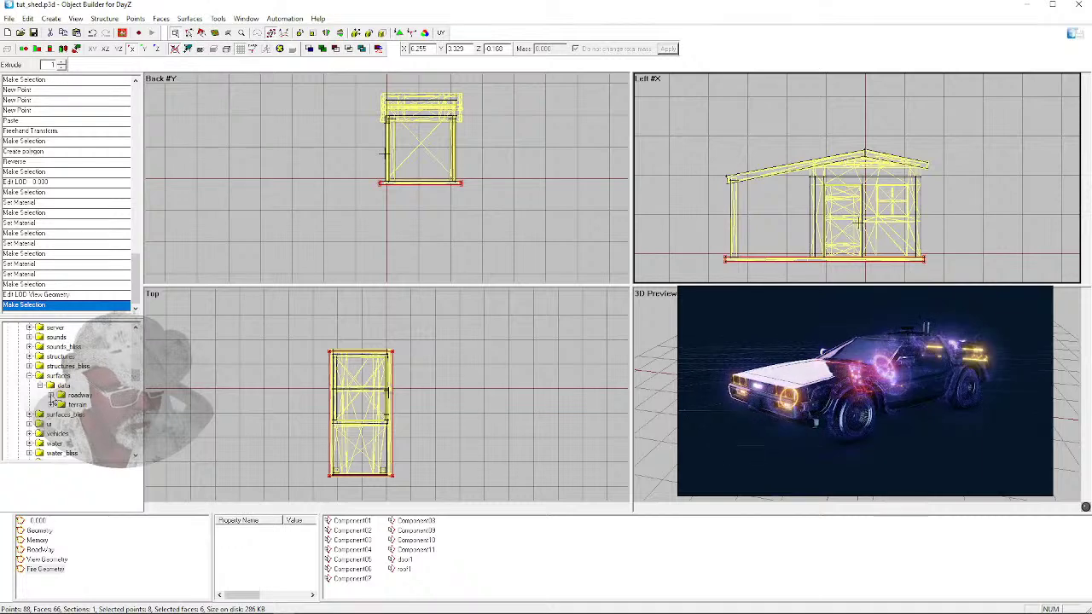
left_click(51, 396)
left_click(51, 328)
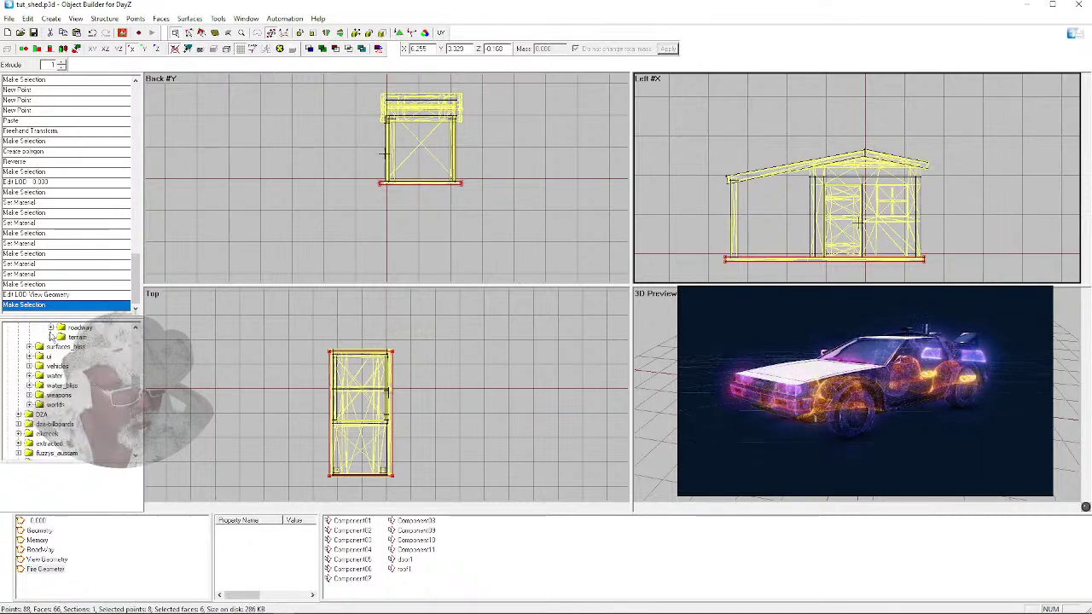
scroll(86, 391, "up", 2)
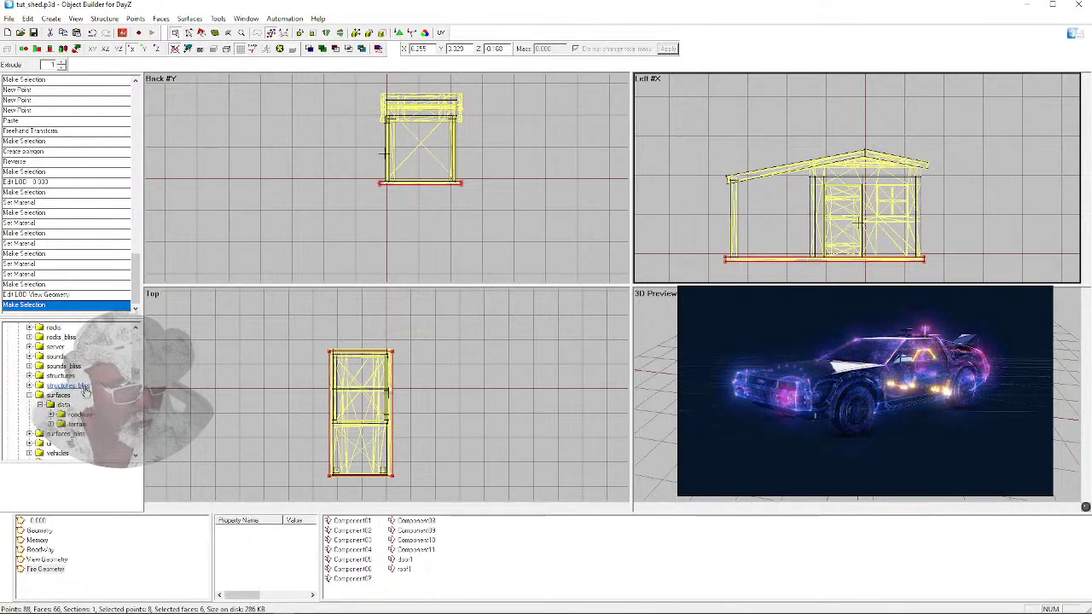
scroll(77, 380, "up", 1)
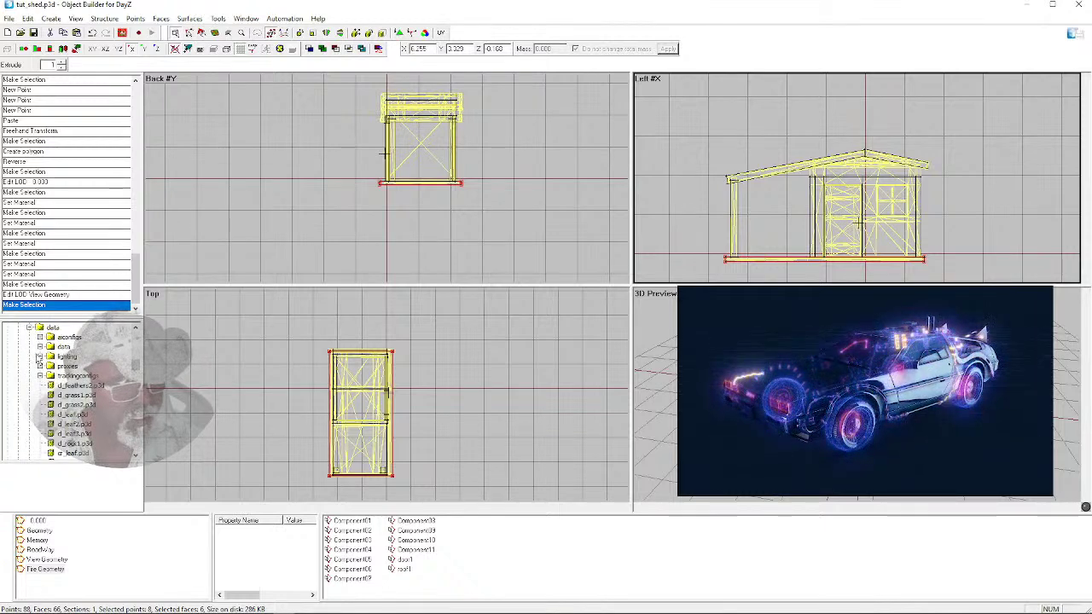
left_click(39, 347)
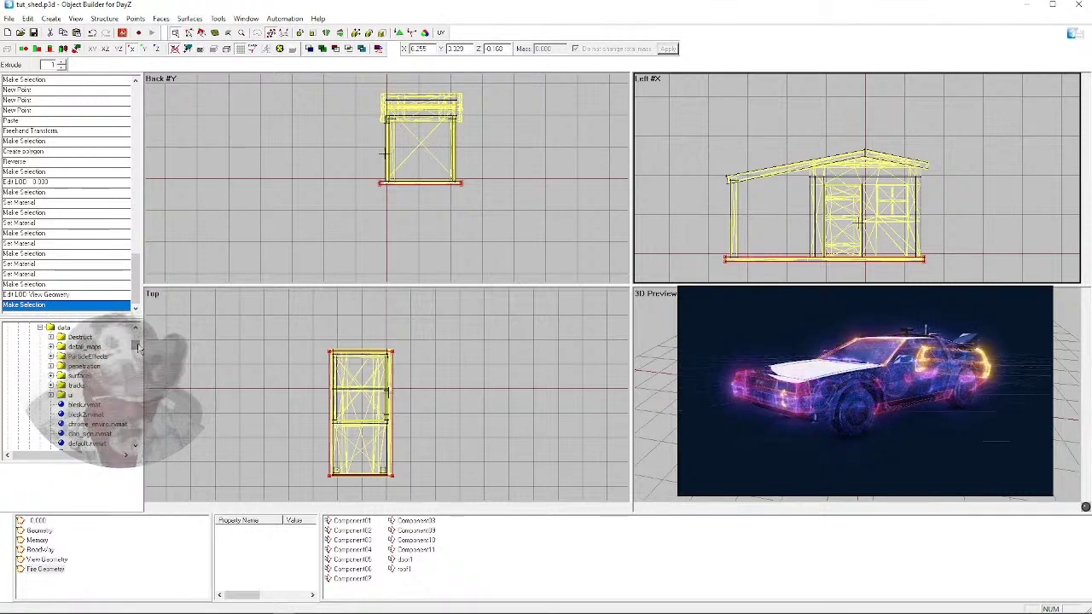
left_click_drag(138, 345, 135, 339)
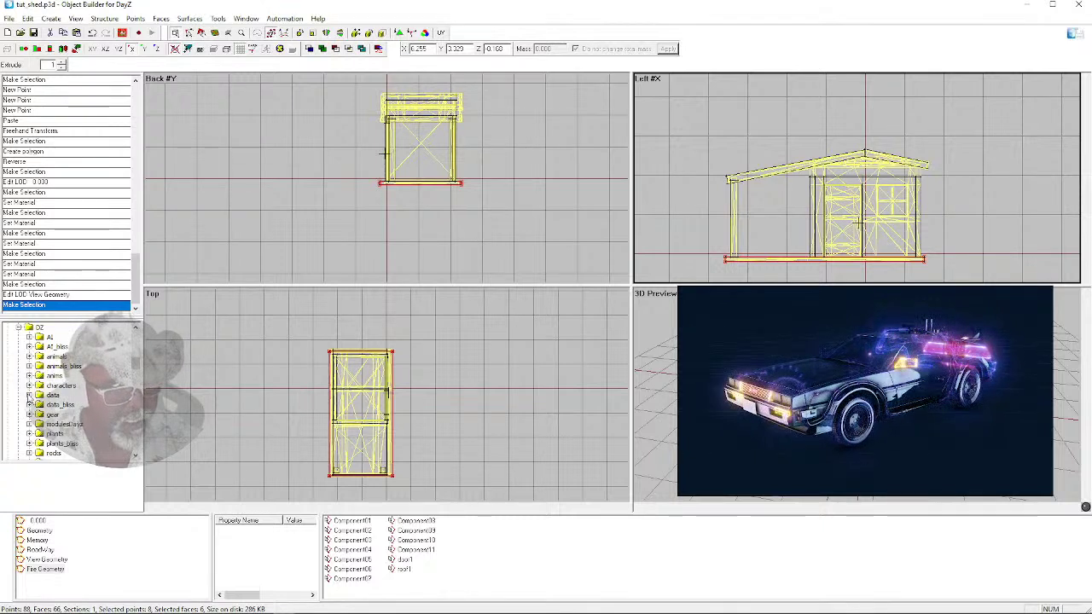
Expand the penetration materials folder under DZ\data\data and bring its rvmat list into view
left_click(28, 396)
left_click(39, 346)
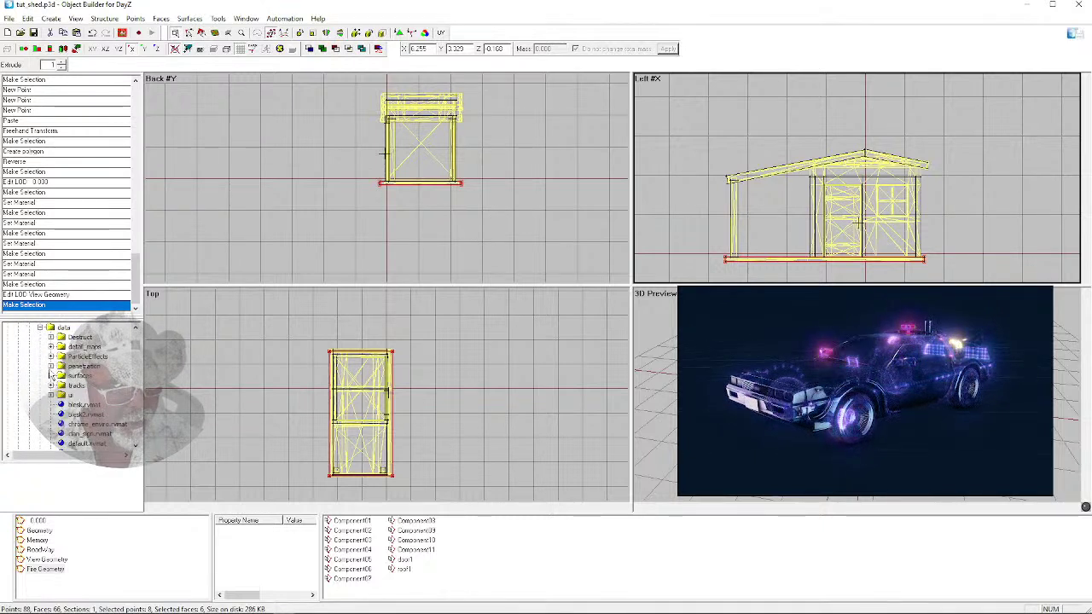
left_click(51, 367)
left_click_drag(75, 456, 99, 456)
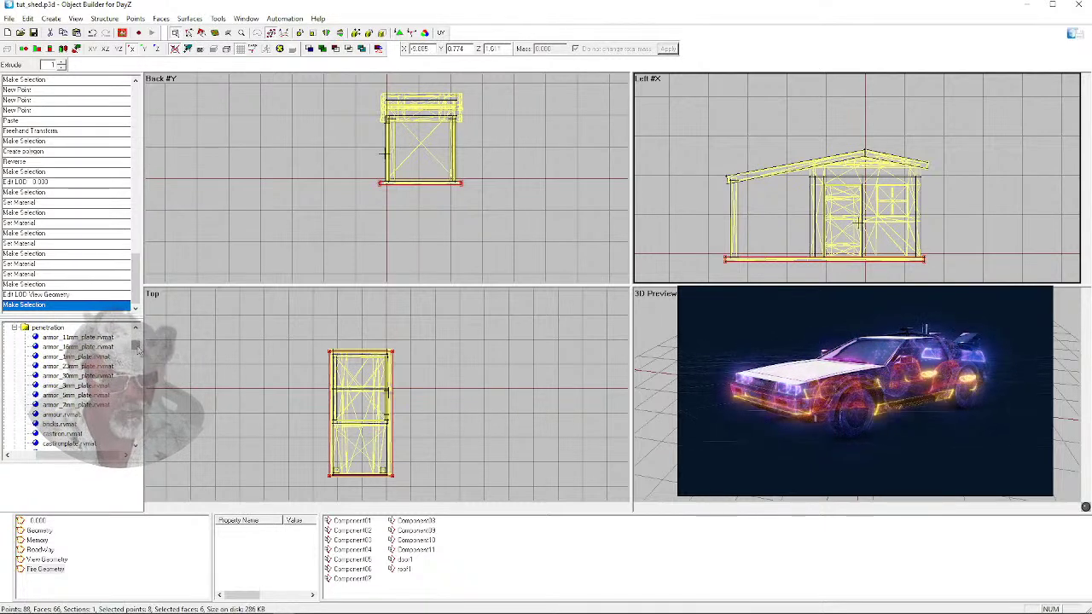
left_click_drag(135, 345, 134, 351)
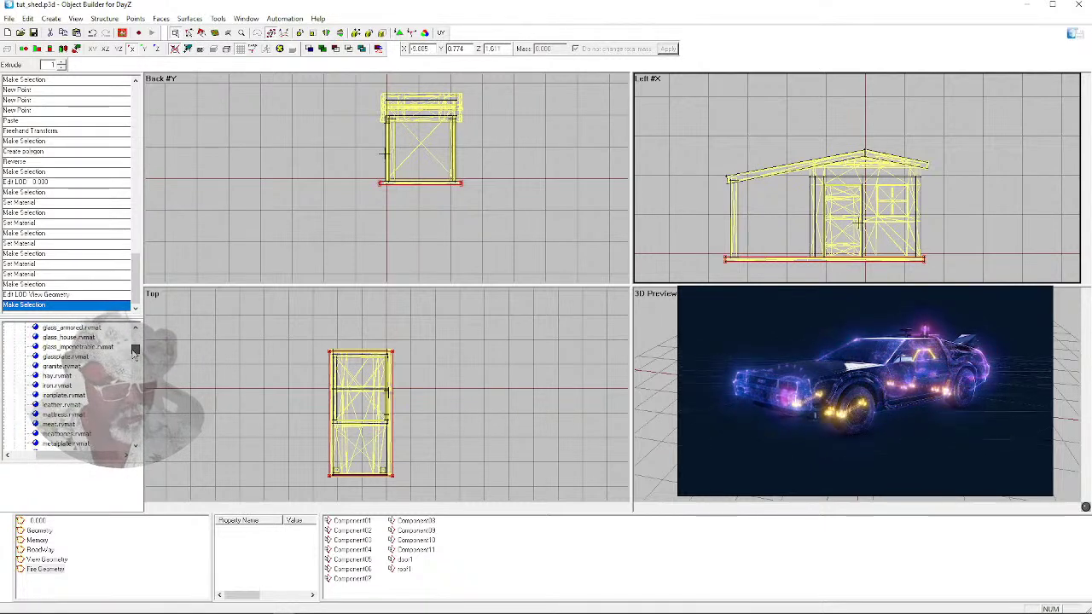
Assign the penetration material concrete.rvmat to the selected floor slab and check it in the face properties
scroll(134, 350, "up", 4)
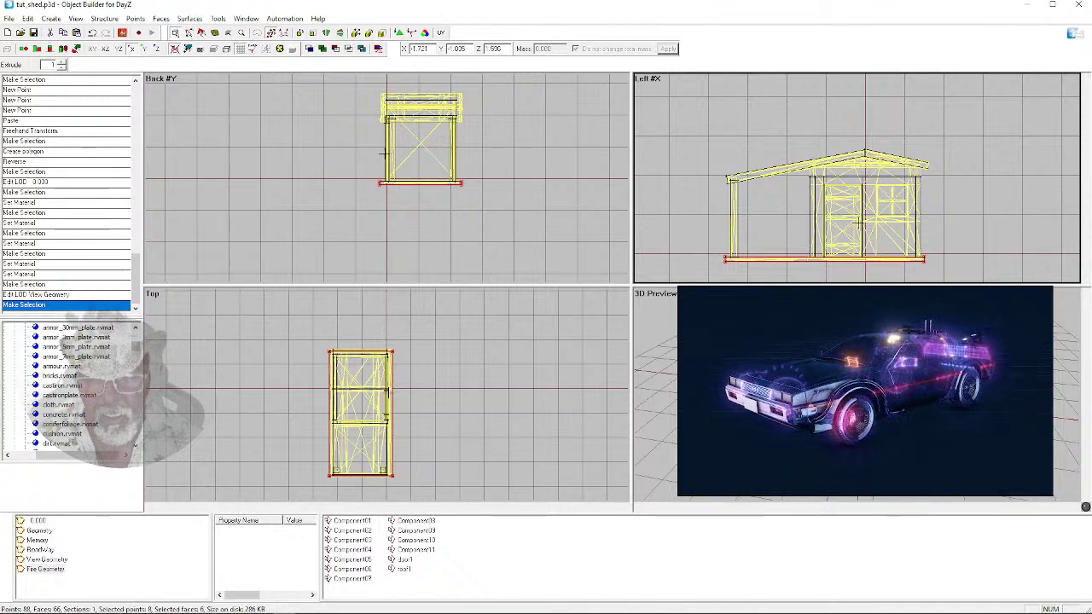
right_click(54, 414)
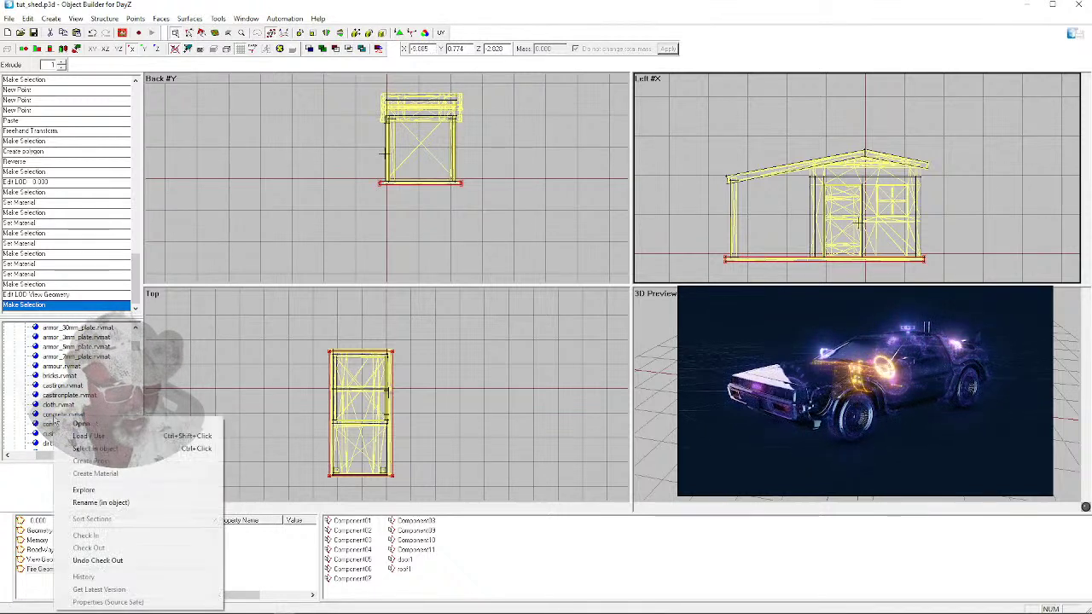
left_click(213, 436)
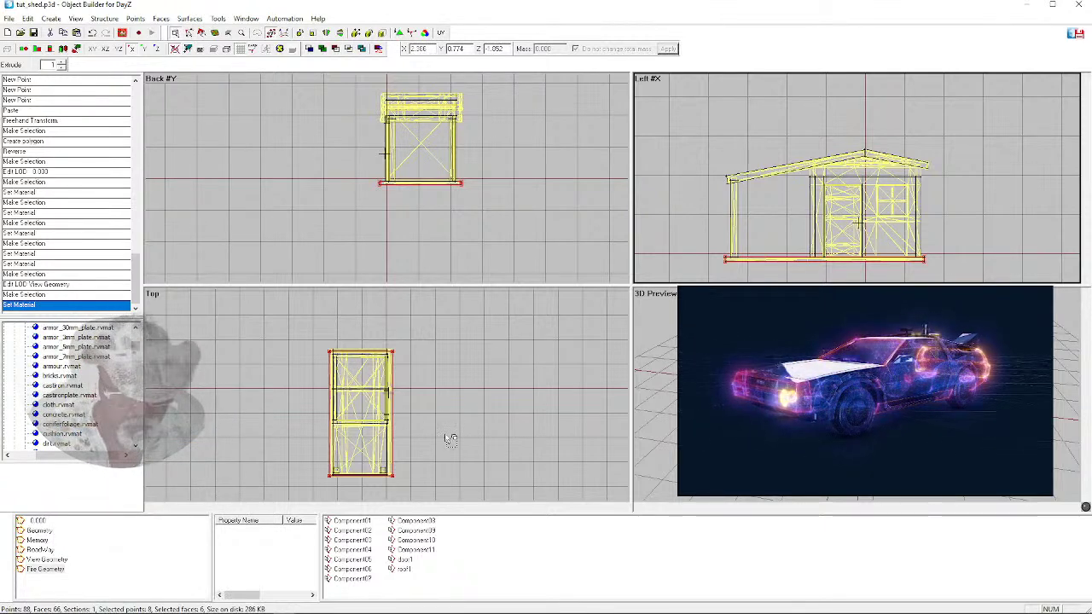
key("e")
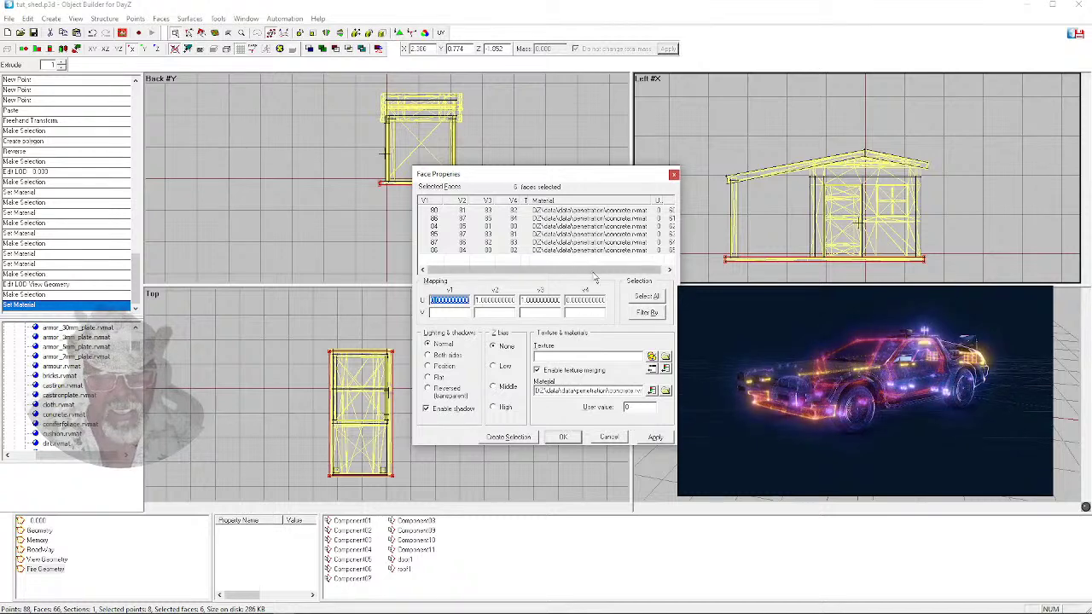
left_click(607, 438)
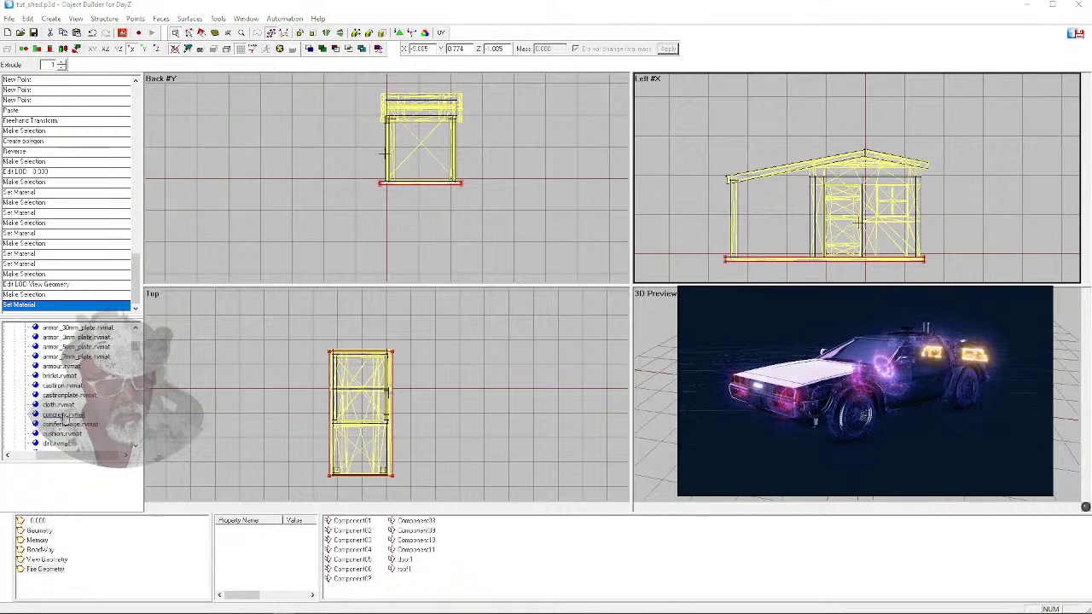
Examine the diffuse, emissive and specular settings of concrete.rvmat in the Material Editor without saving changes
double_click(65, 415)
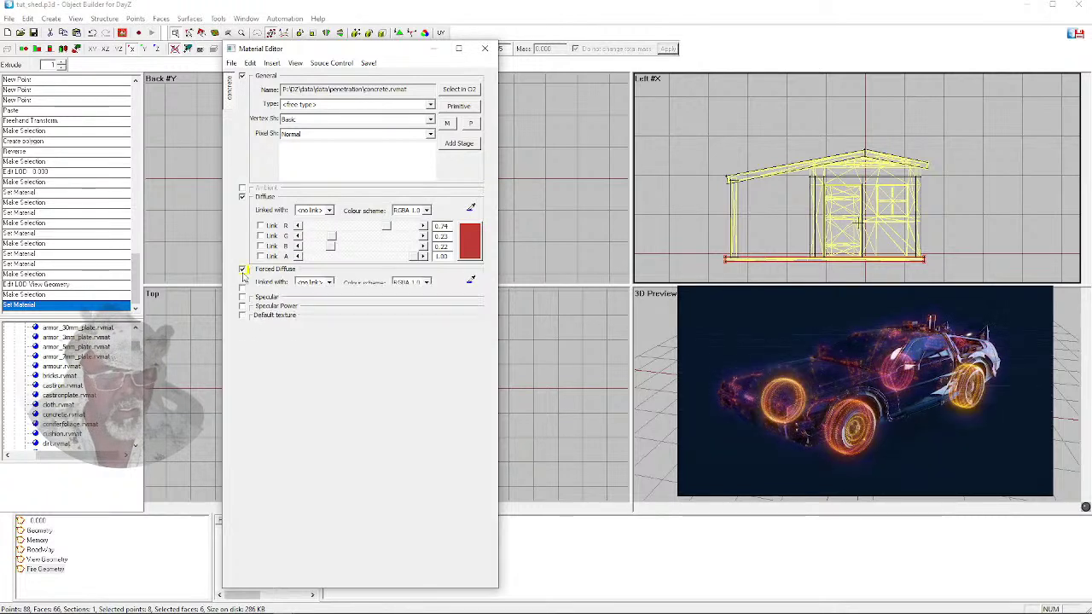
left_click(243, 279)
left_click(244, 279)
left_click(244, 279)
left_click(243, 279)
left_click(243, 288)
left_click(243, 297)
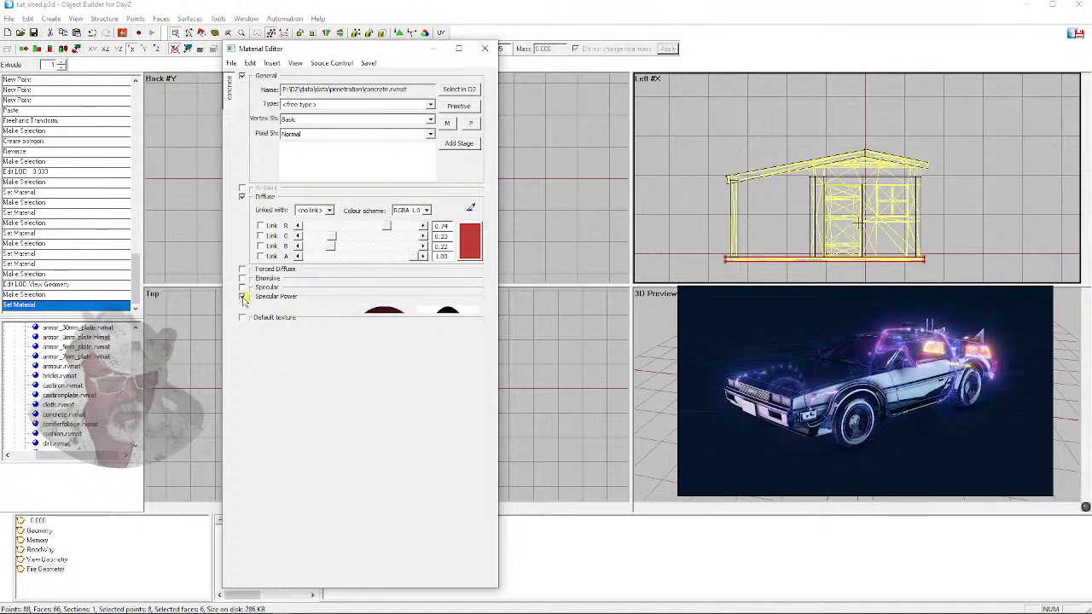
left_click(243, 297)
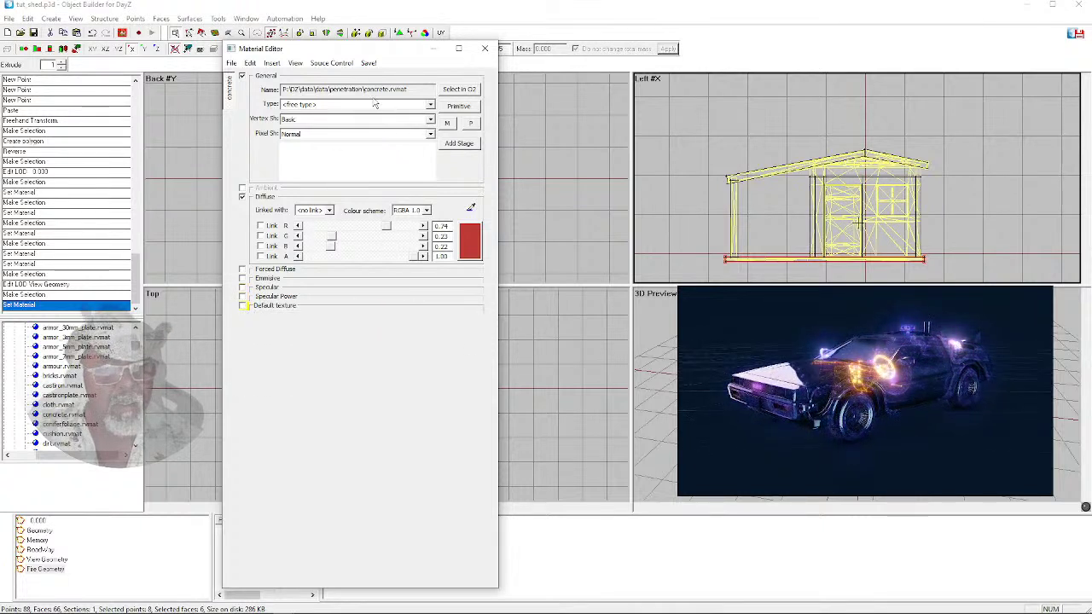
left_click(485, 48)
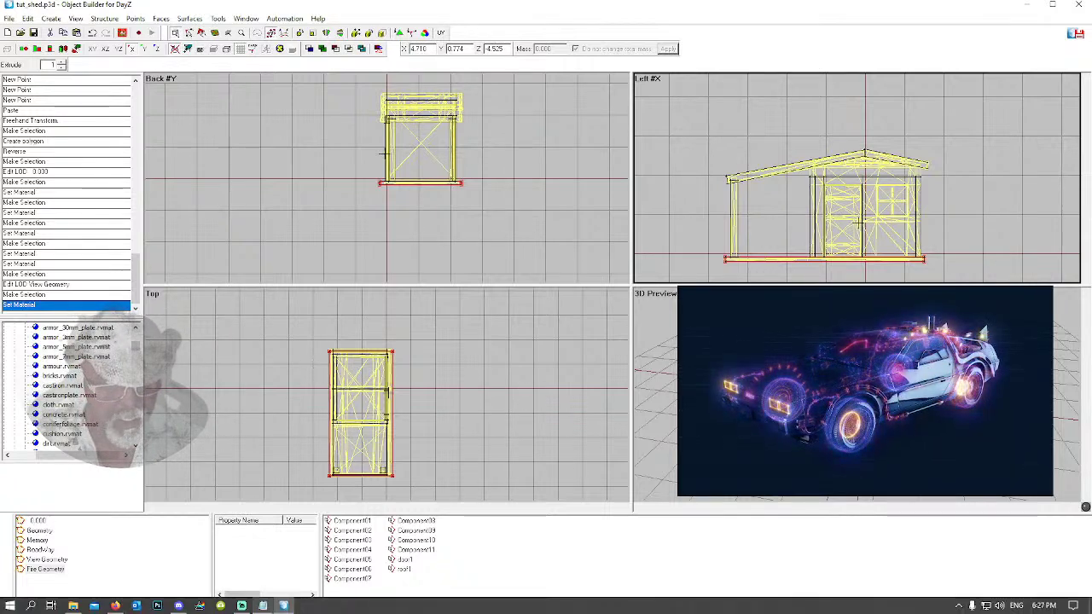
Show the shed's Fire Geometry in the external viewer, enlarged and turned for a view of the floor slab
key("b")
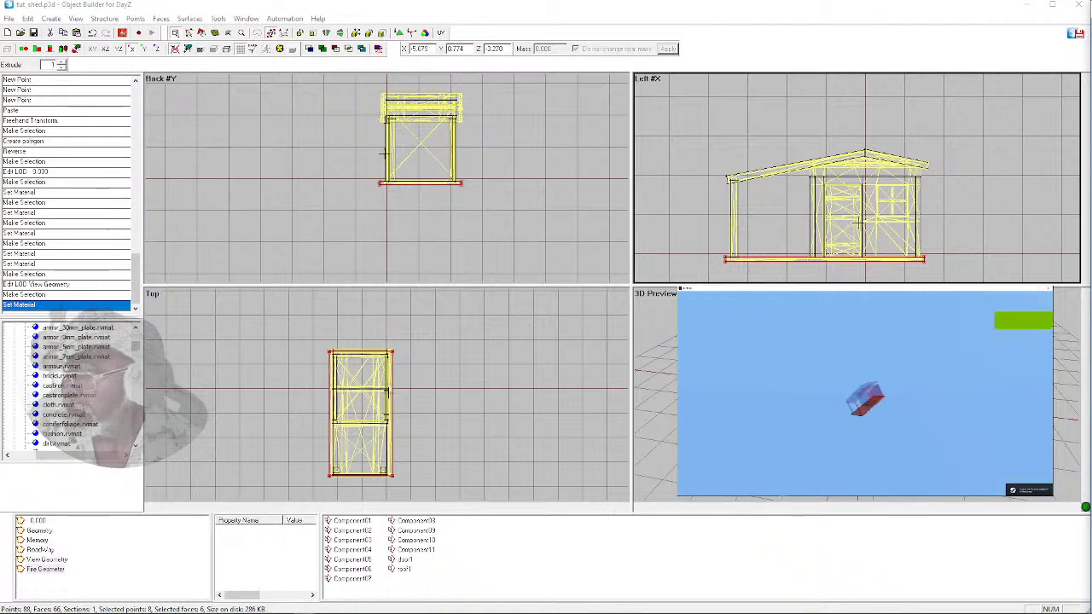
scroll(865, 399, "up", 5)
left_click_drag(866, 399, 865, 414)
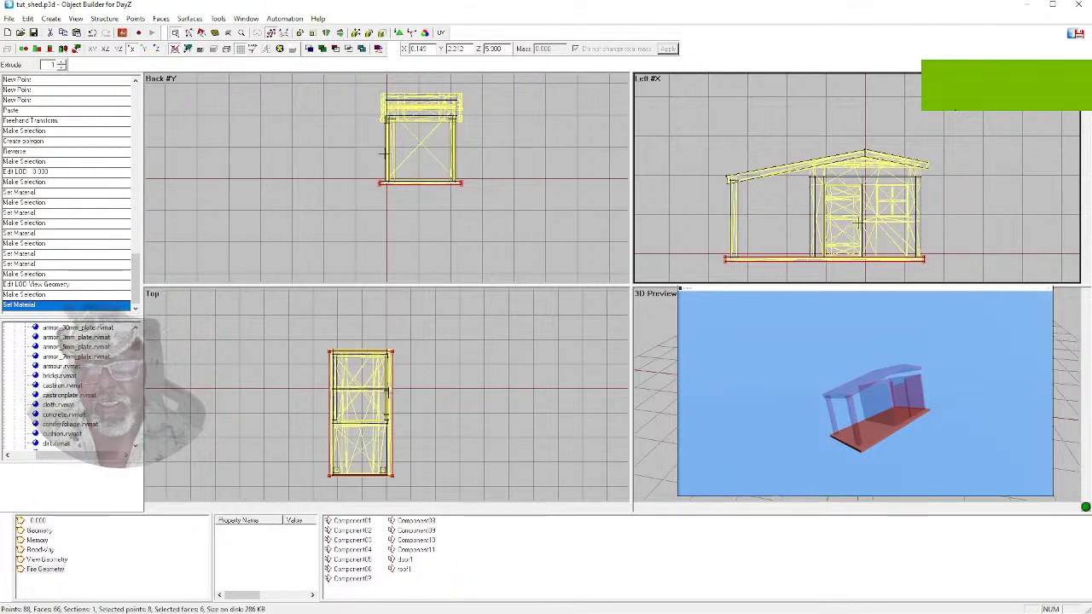
Select both sloping roof slabs and assign them the penetration material metalplate.rvmat
left_click(732, 182)
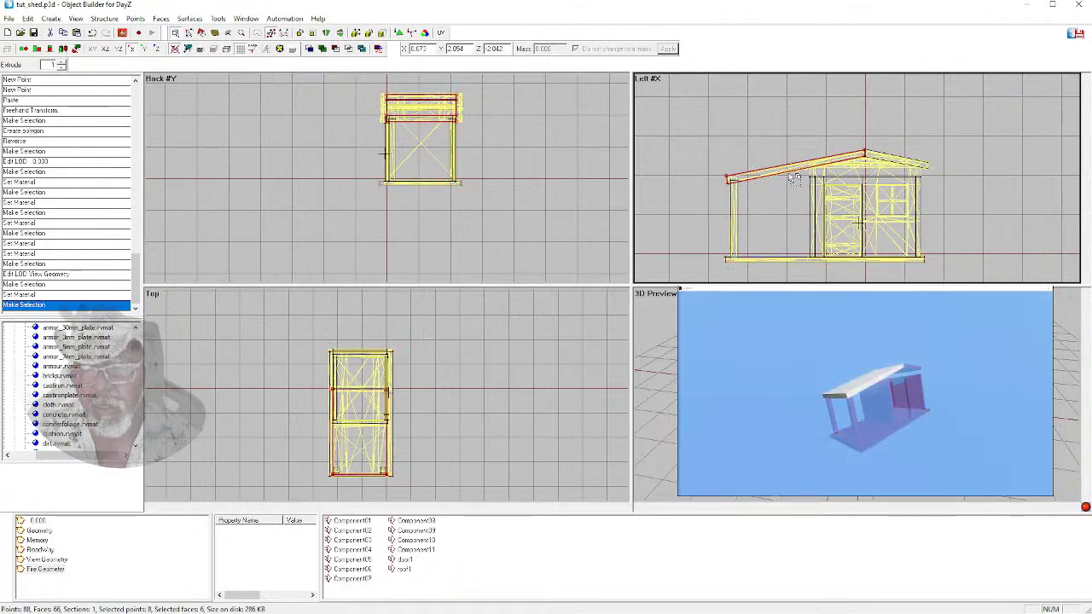
left_click_drag(922, 154, 934, 169)
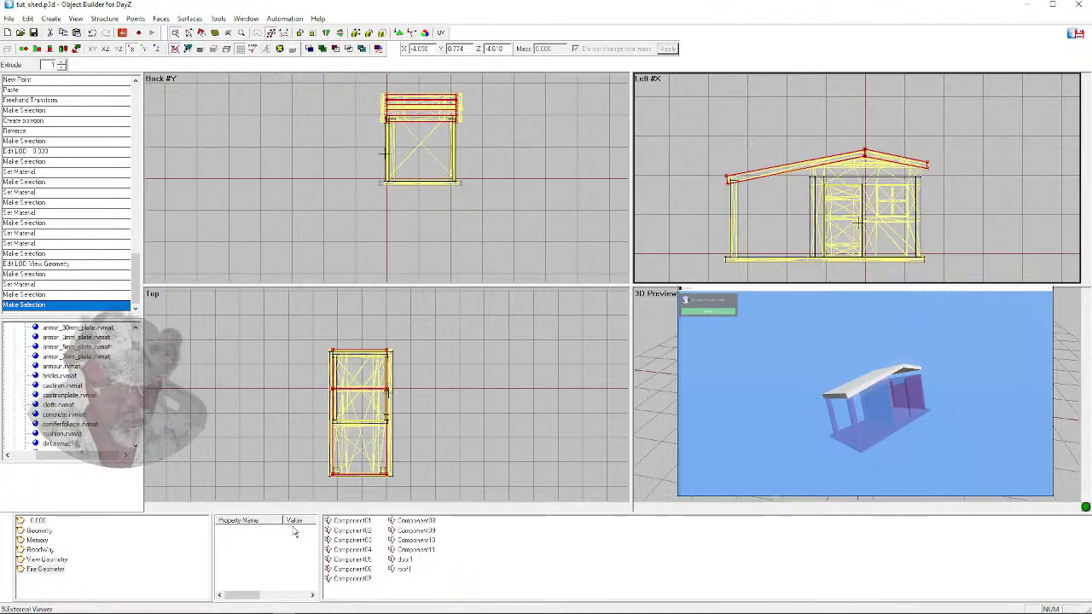
left_click_drag(136, 352, 137, 345)
scroll(136, 346, "down", 1)
scroll(135, 346, "down", 2)
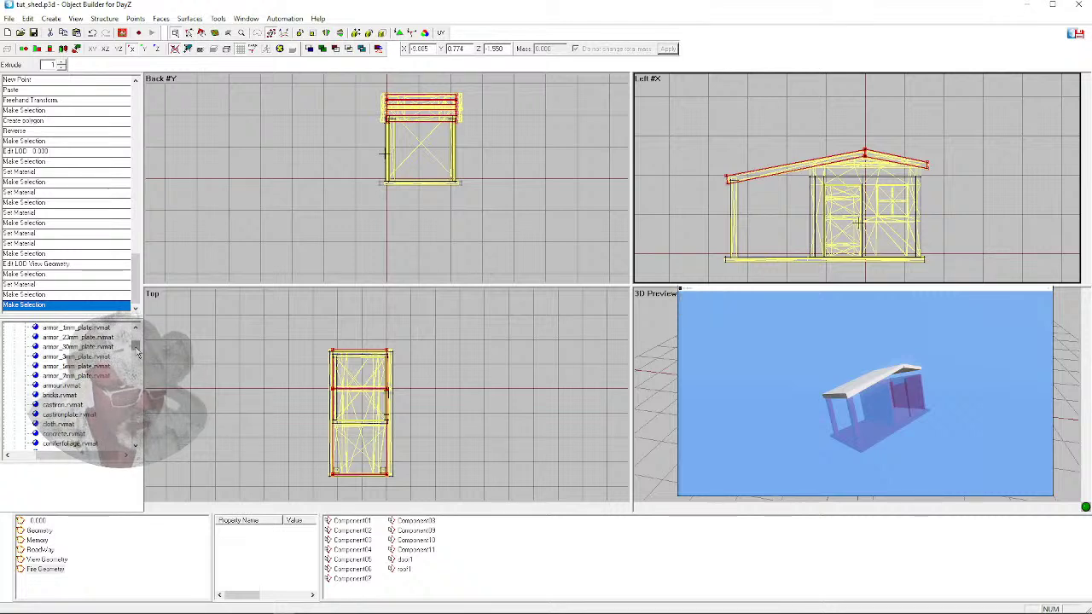
scroll(136, 347, "down", 5)
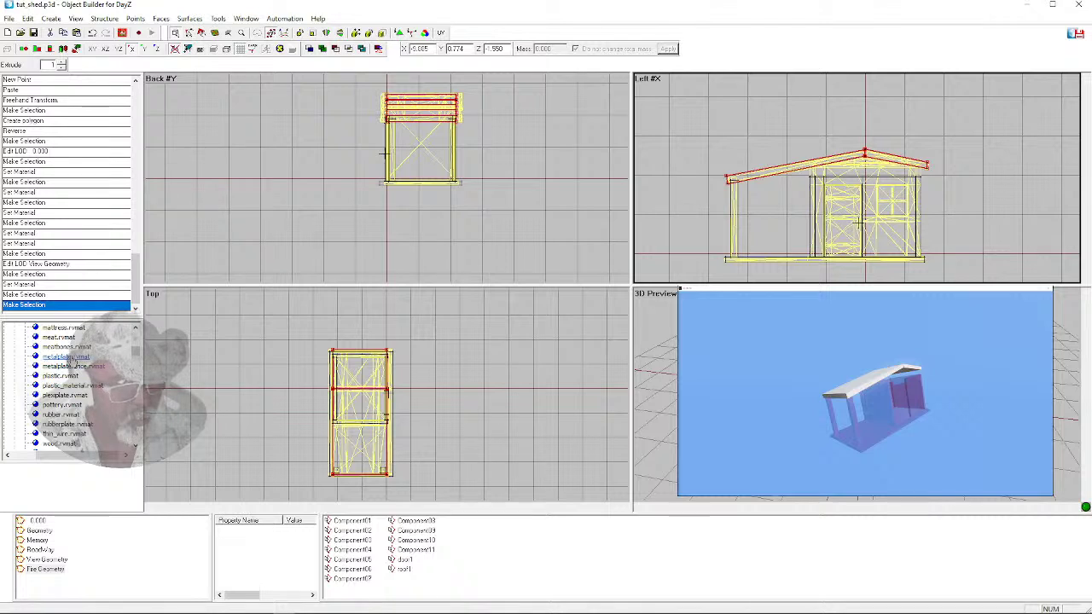
right_click(73, 357)
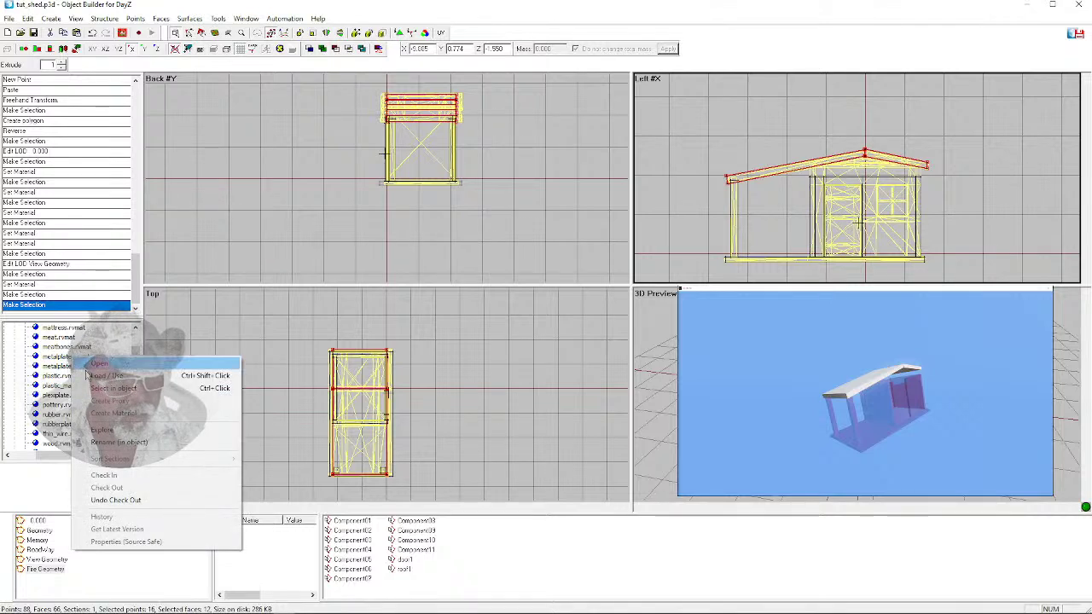
left_click(224, 376)
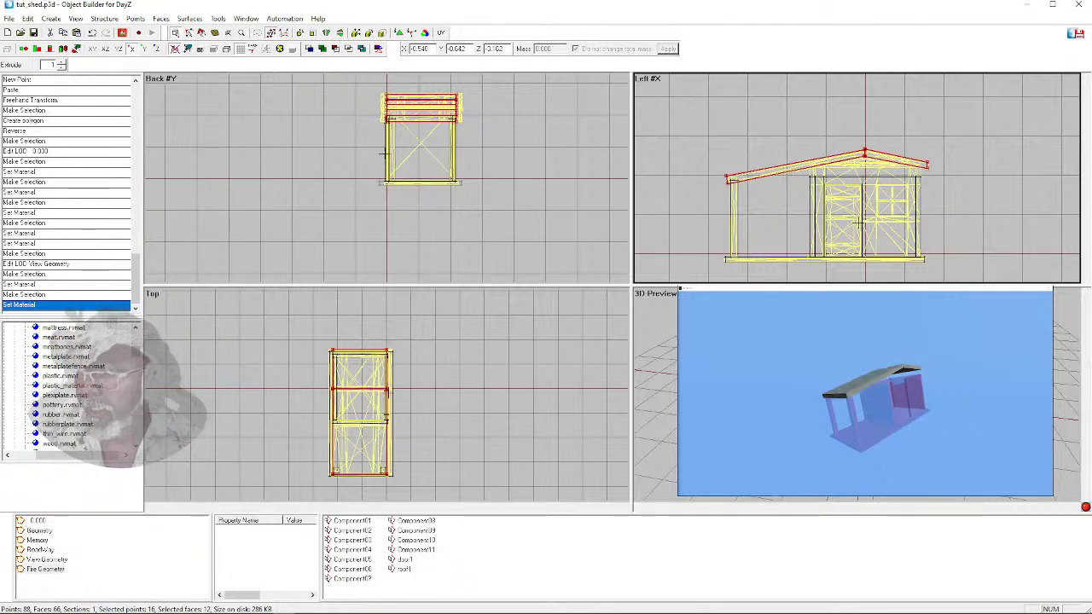
Clear the roof selection and compare the 0.000 LOD with the Fire Geometry LOD in the preview
left_click(1070, 417)
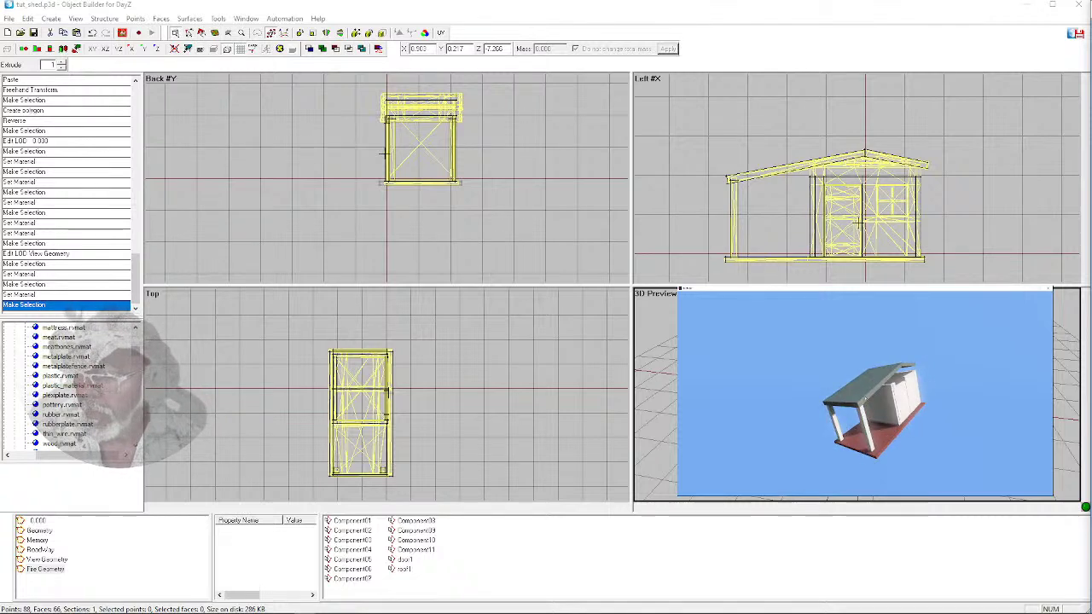
left_click(37, 520)
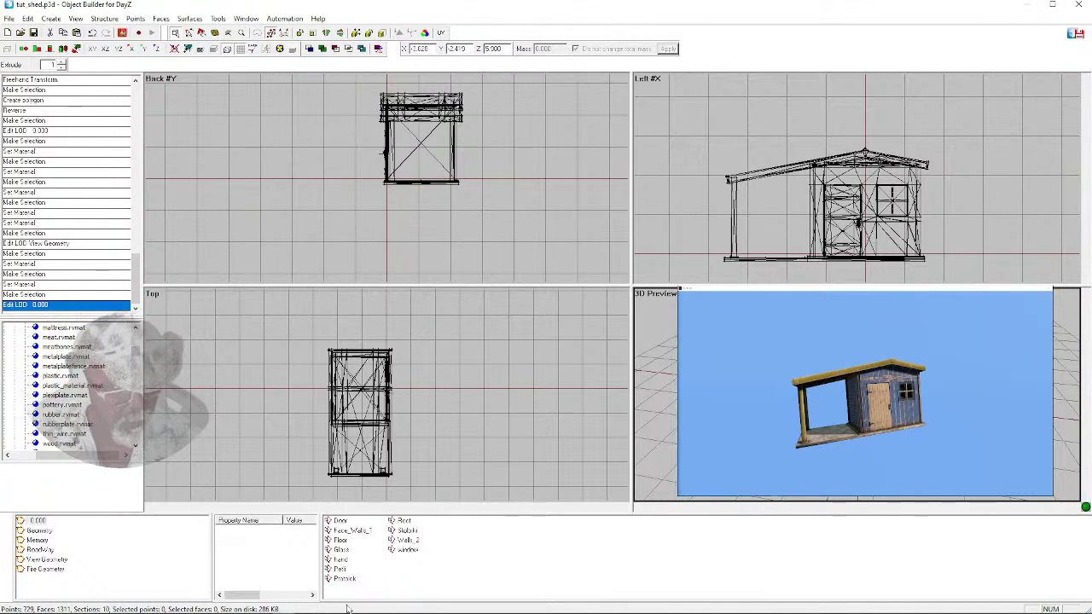
left_click(53, 570)
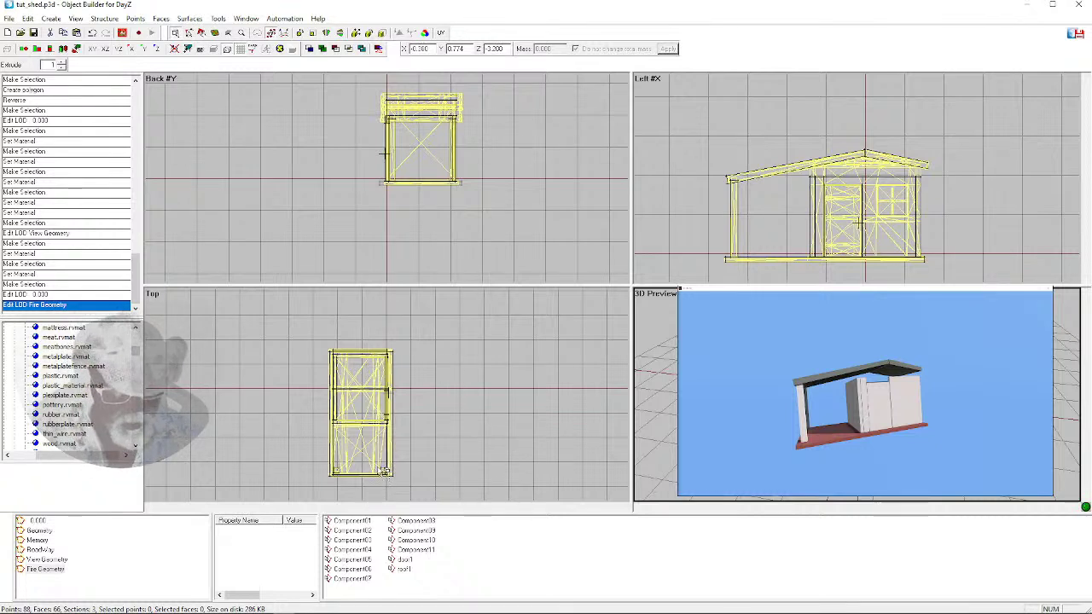
Select both porch posts in the Fire Geometry and assign them the penetration material wood.rvmat
left_click_drag(377, 465, 356, 485)
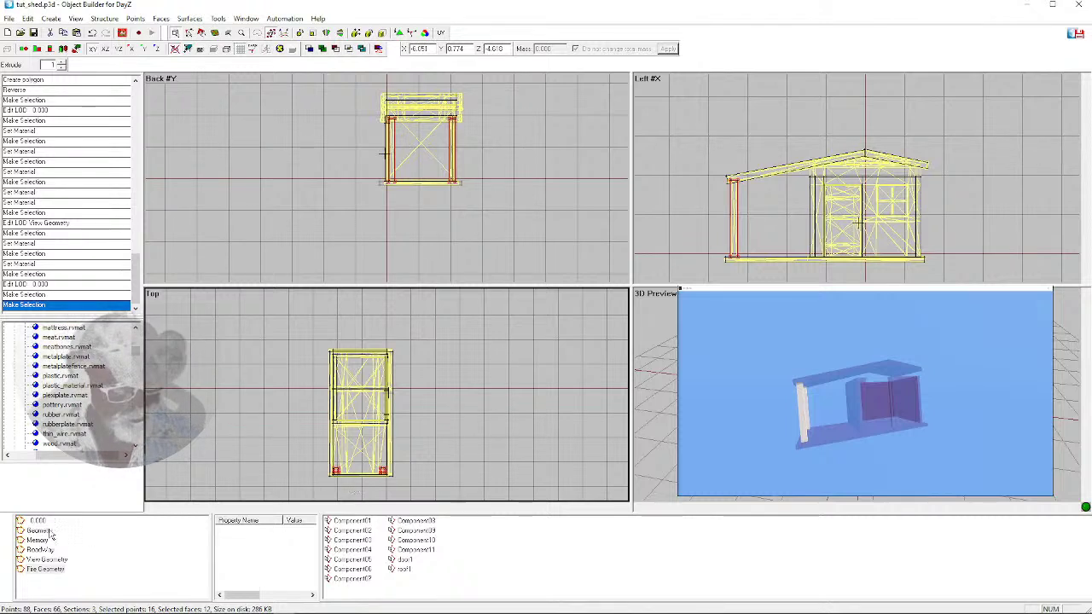
scroll(135, 353, "down", 4)
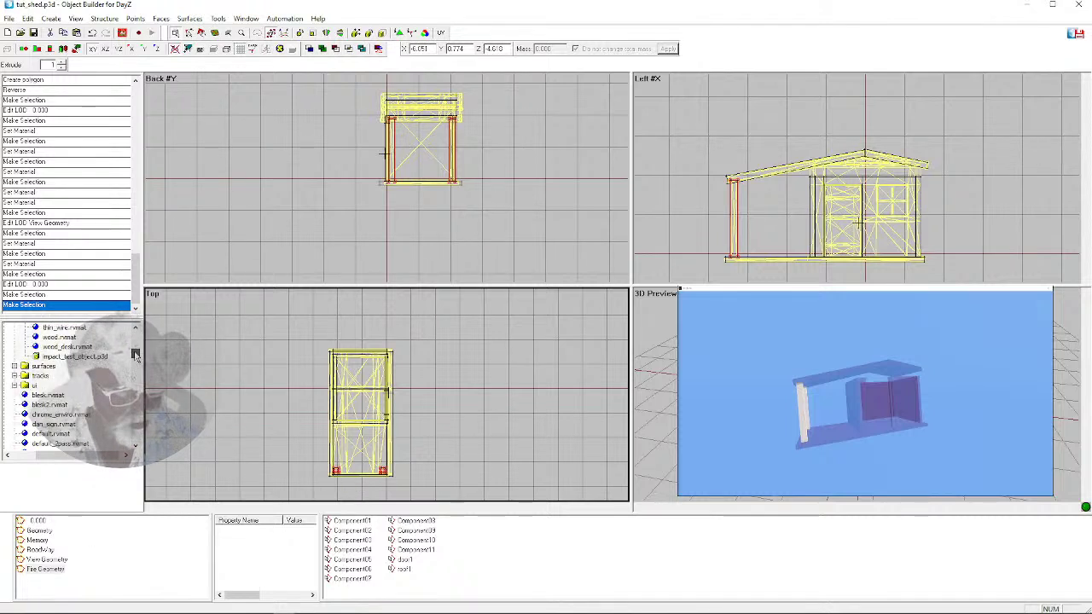
scroll(135, 352, "up", 3)
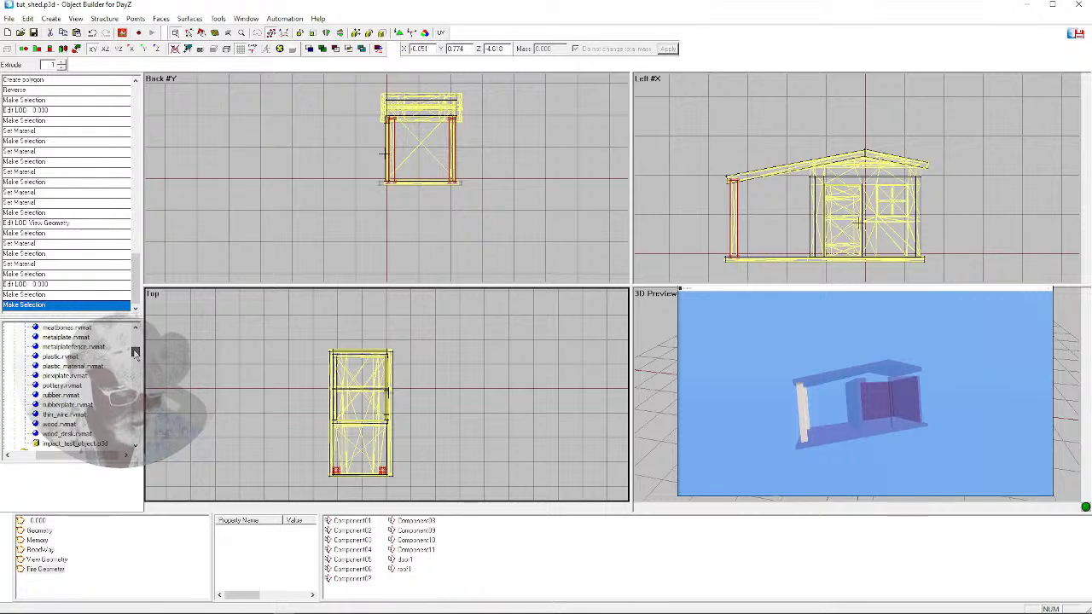
right_click(53, 425)
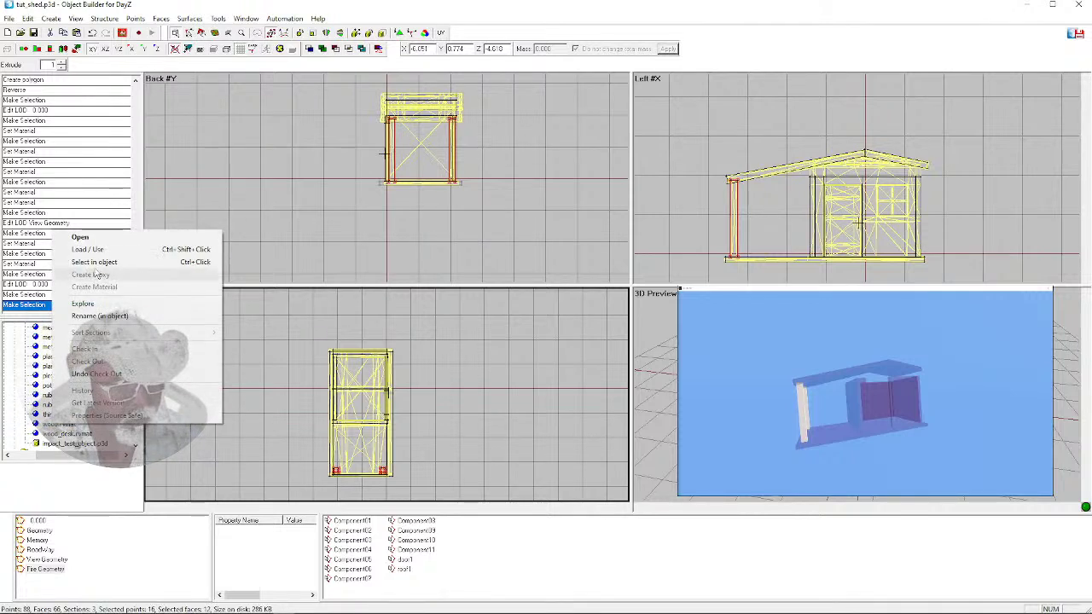
left_click(87, 249)
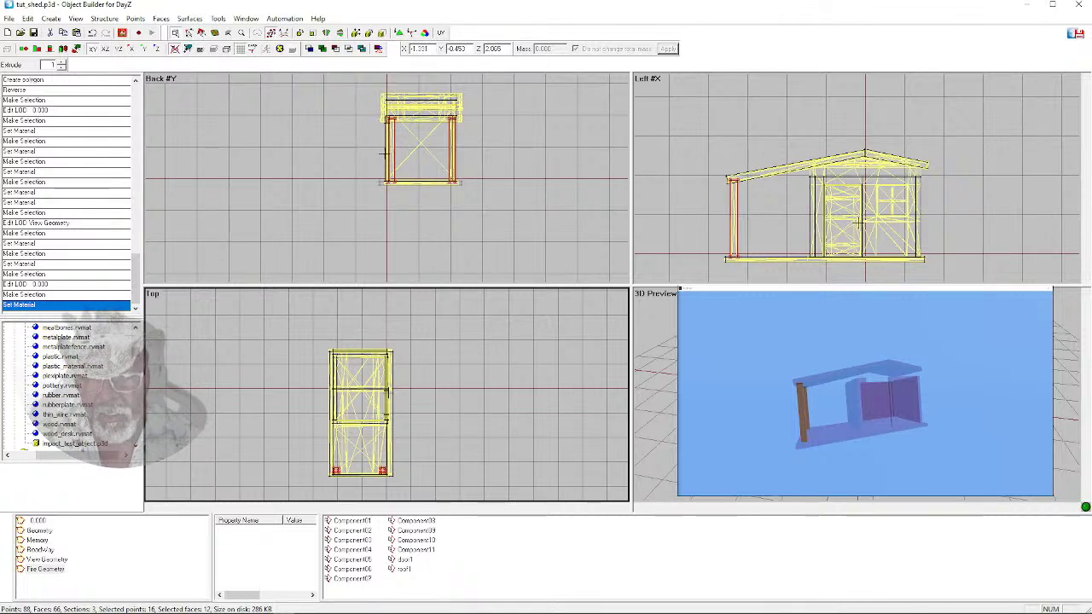
Select all the shed's wall components and the door, and assign them the penetration material wood.rvmat
left_click(990, 401)
left_click(887, 401)
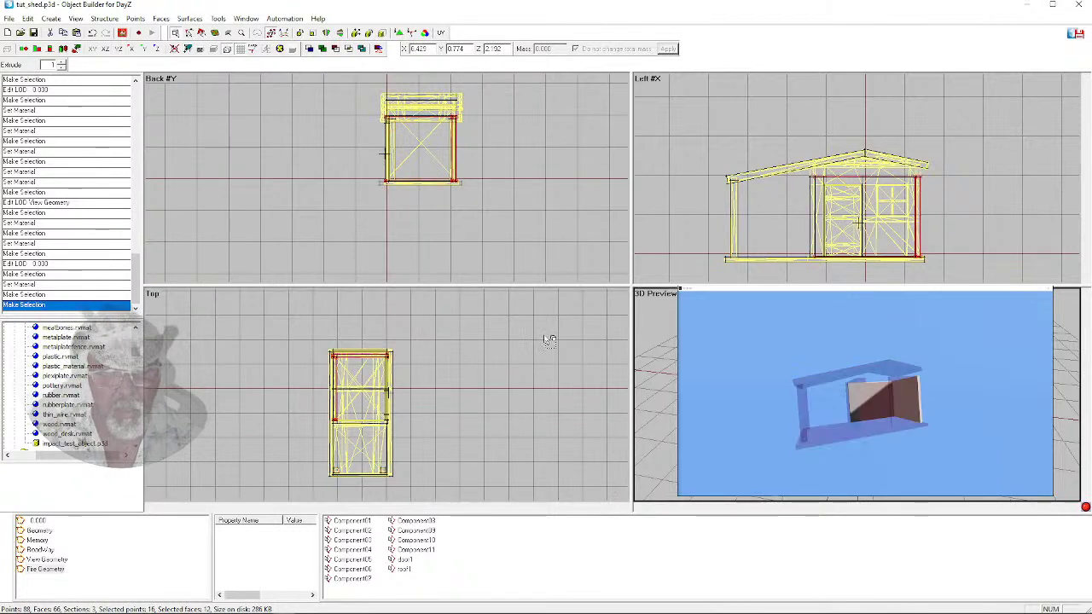
scroll(392, 398, "up", 1)
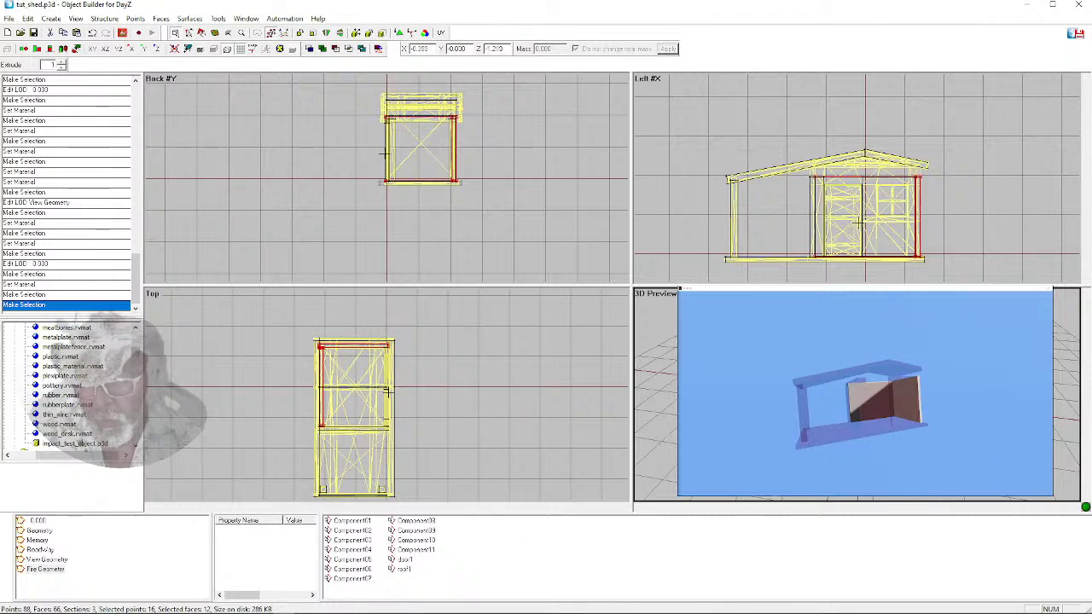
left_click(354, 427, "ctrl")
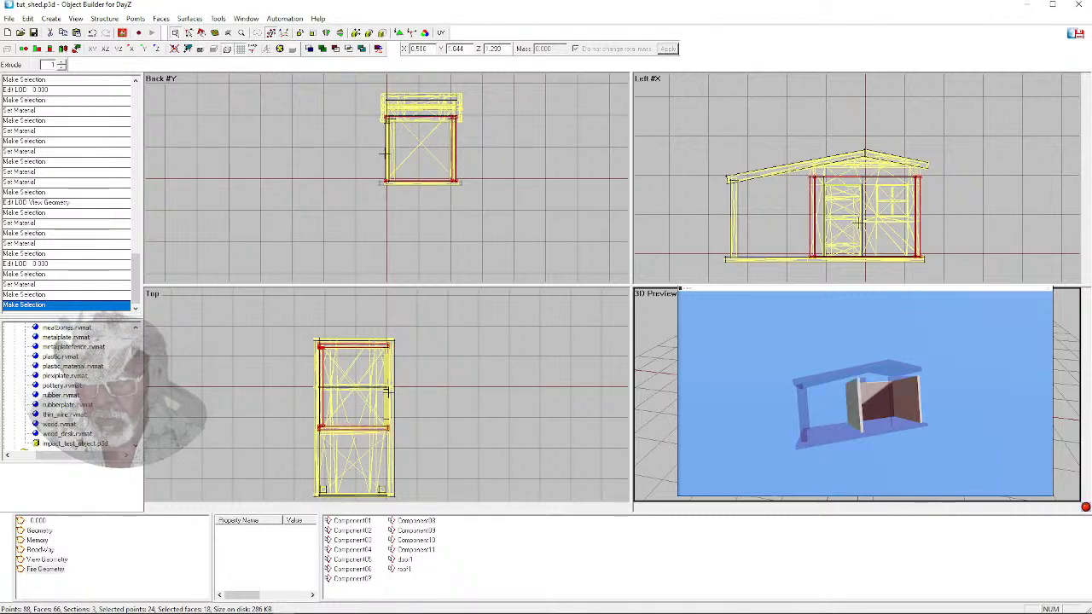
left_click(388, 392, "ctrl")
left_click(388, 423, "ctrl")
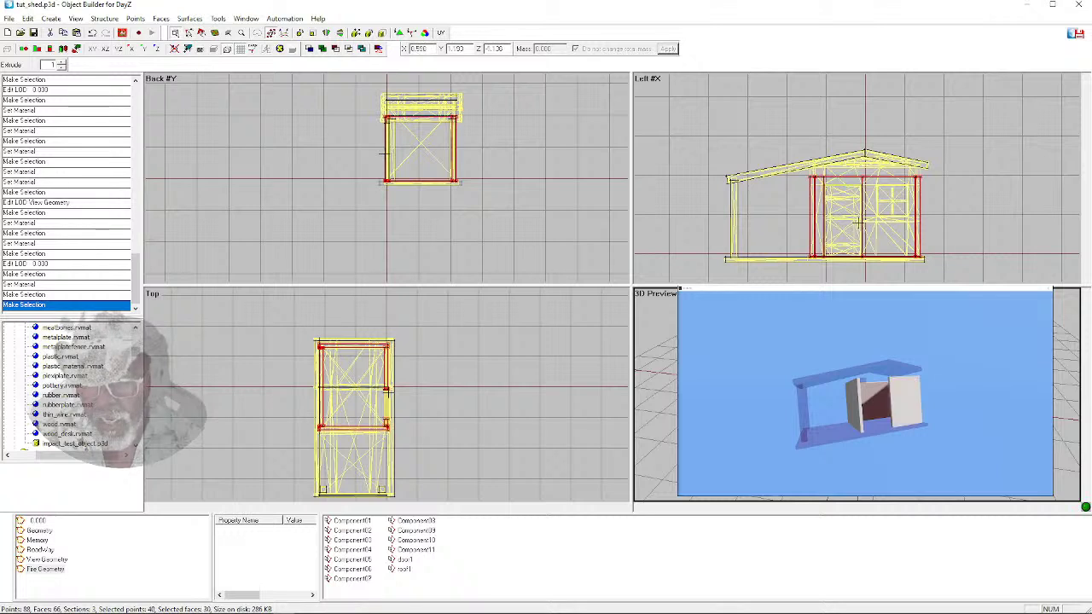
left_click(388, 406, "ctrl")
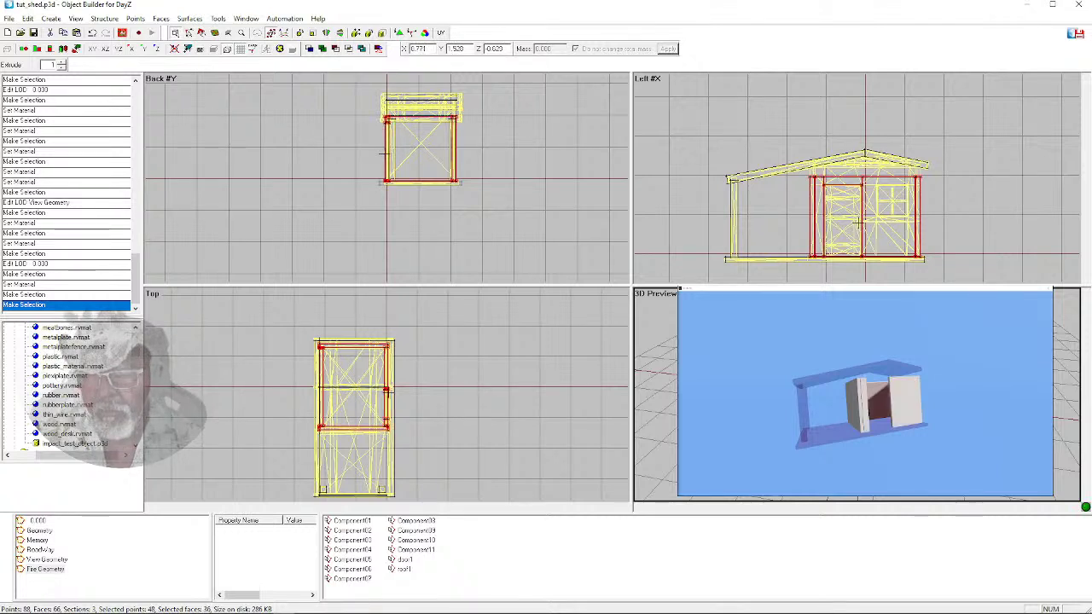
left_click(865, 393)
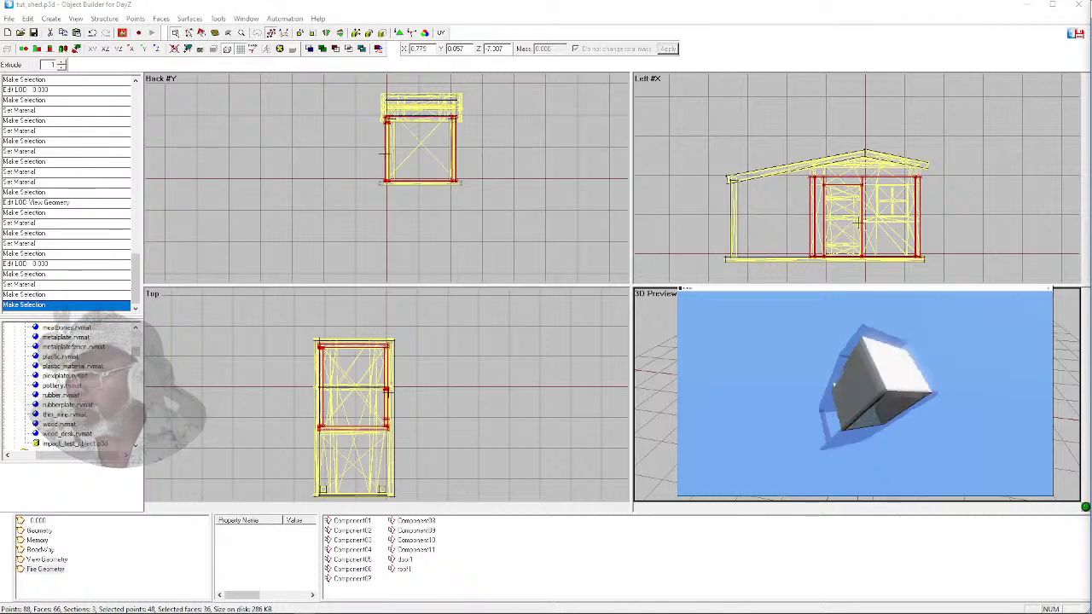
key("alt+Tab")
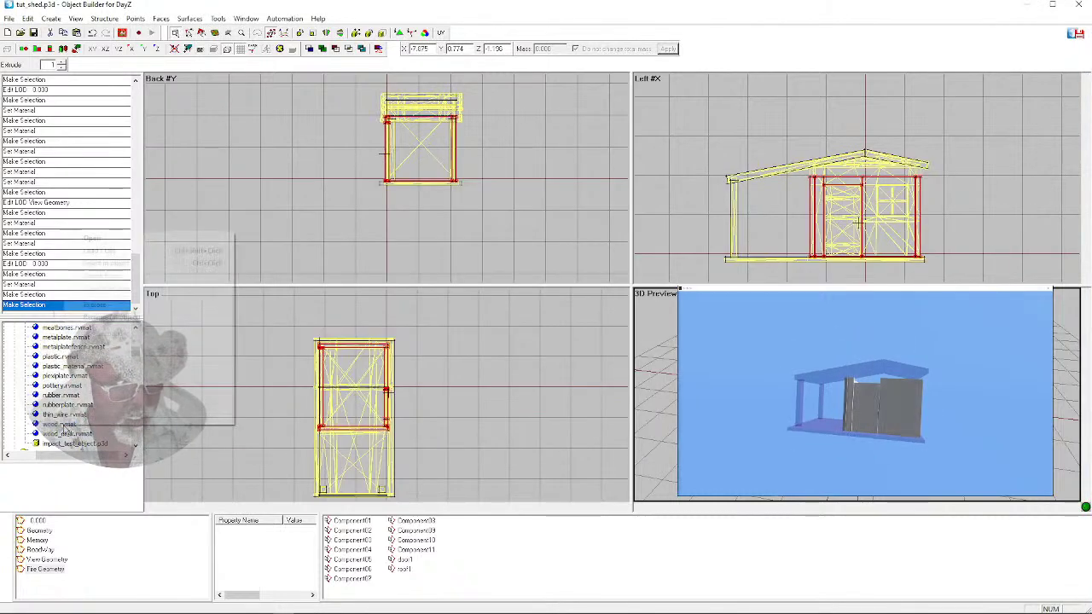
right_click(73, 436)
left_click(99, 250)
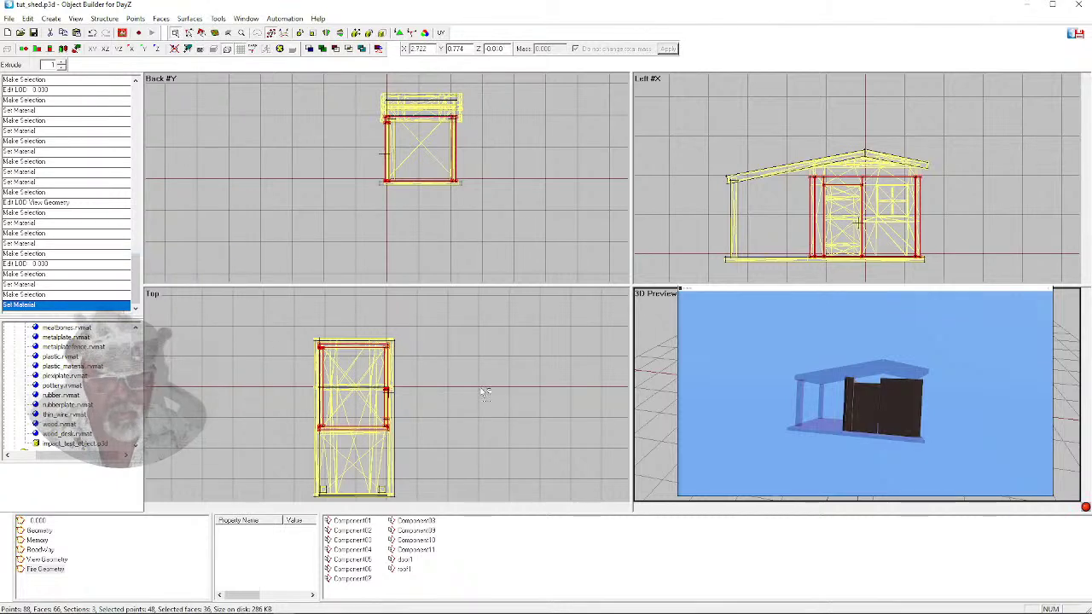
Deselect the walls, check the finished Fire Geometry materials in the preview, and save tut_shed.p3d
left_click(499, 386)
key("alt+Tab")
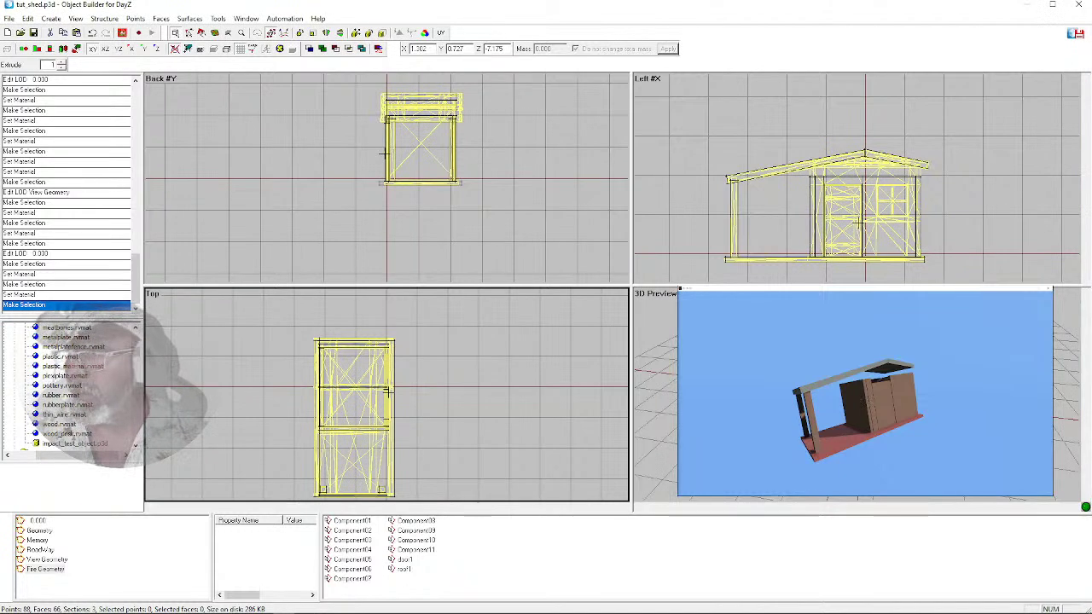
left_click(33, 32)
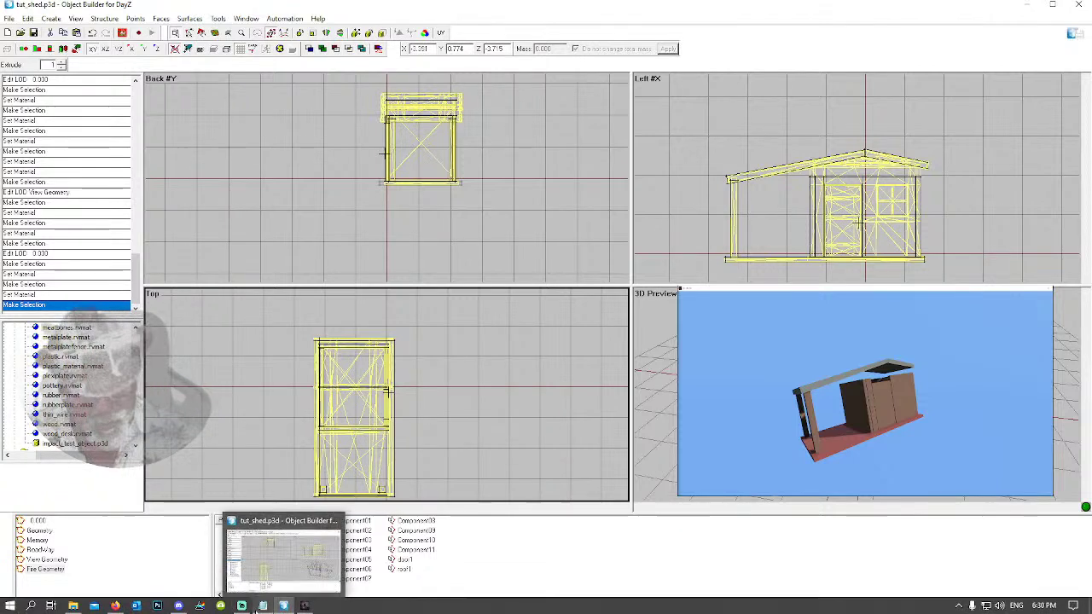
left_click(242, 607)
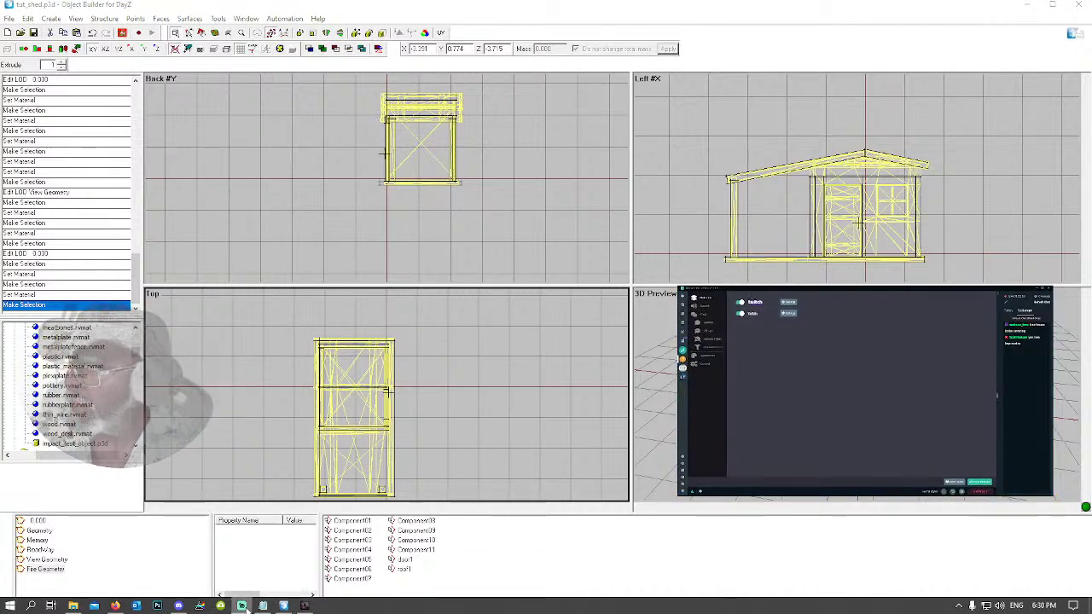
left_click(242, 606)
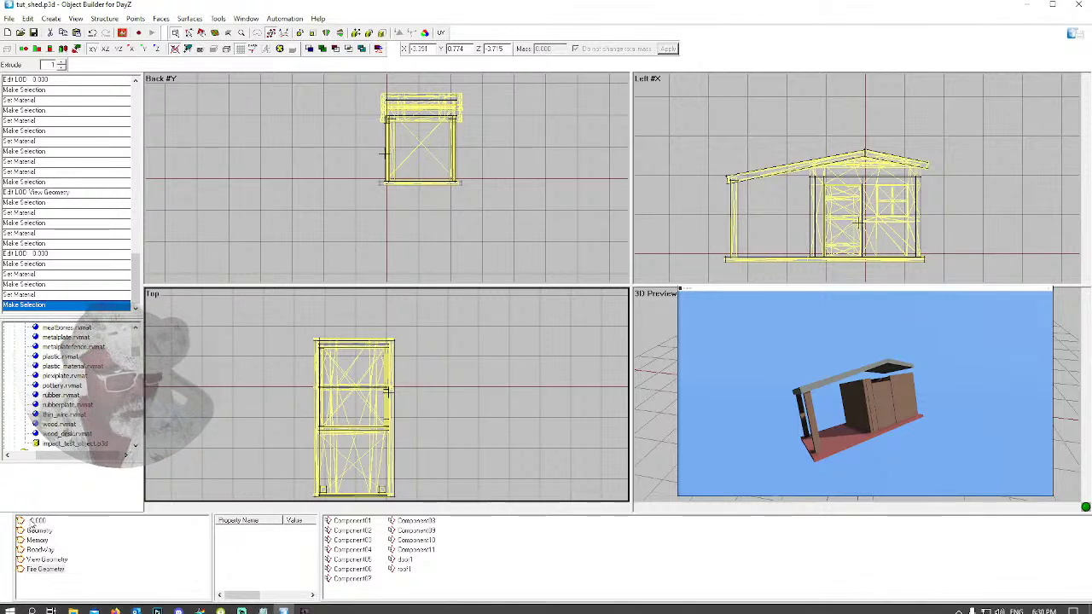
Switch to the browser and review the Little Shed model page, including its description and credits
left_click(116, 606)
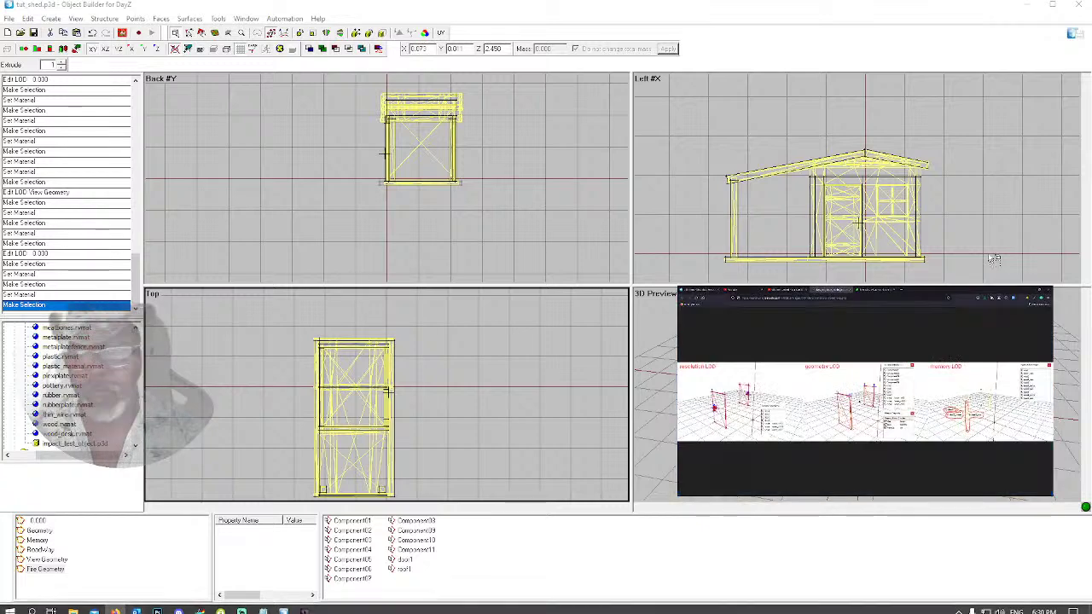
left_click(703, 290)
scroll(934, 363, "up", 2)
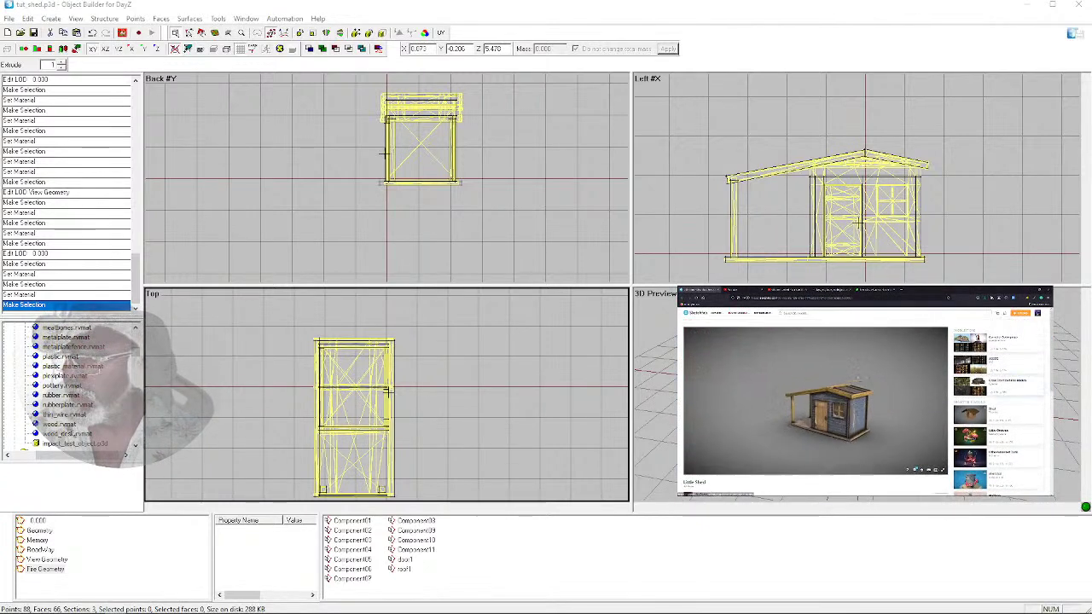
scroll(764, 419, "down", 4)
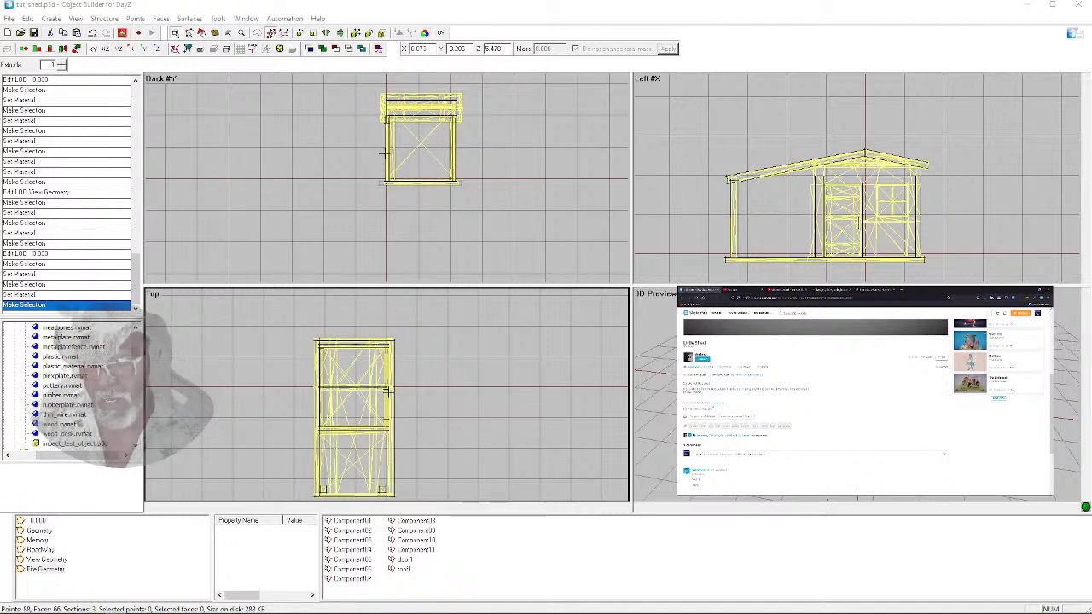
scroll(795, 407, "up", 5)
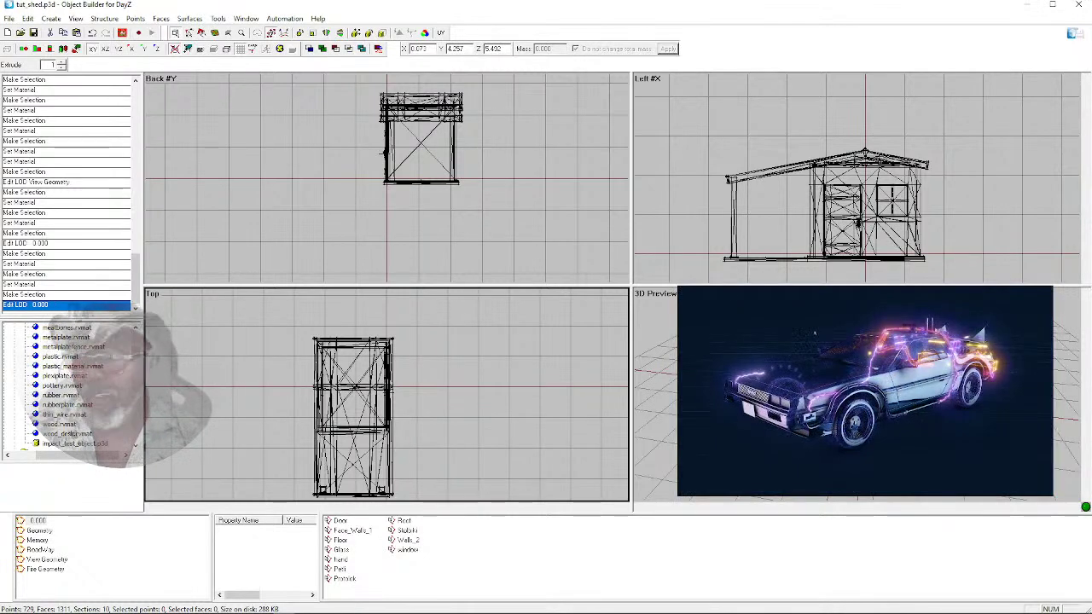
Clear the open windows off the desktop, start the DayZ server with the A RoZebud shortcut, and minimize its console
left_click(1028, 6)
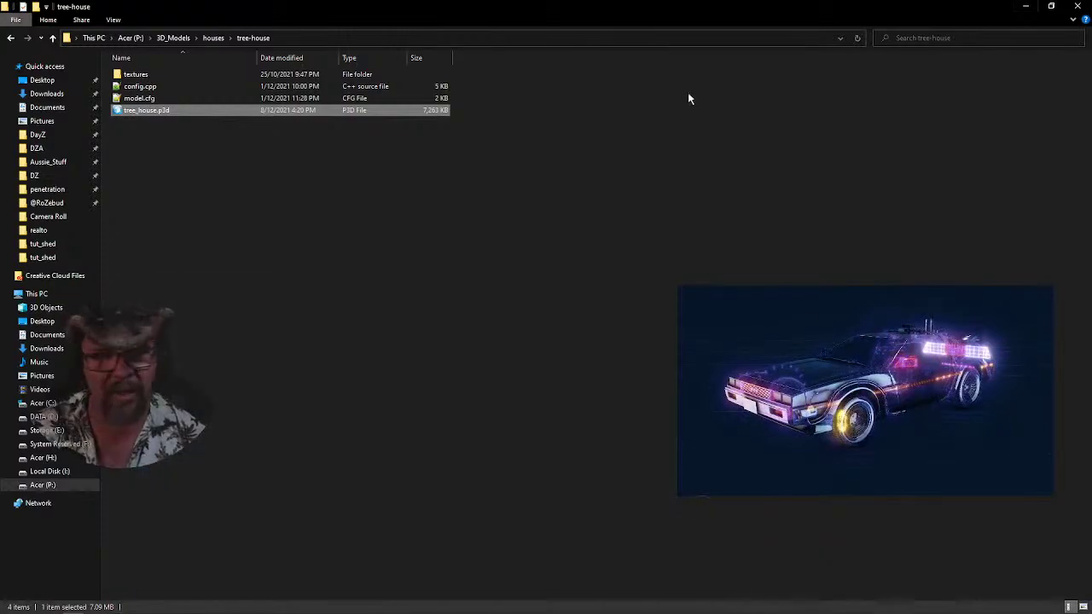
left_click(1026, 7)
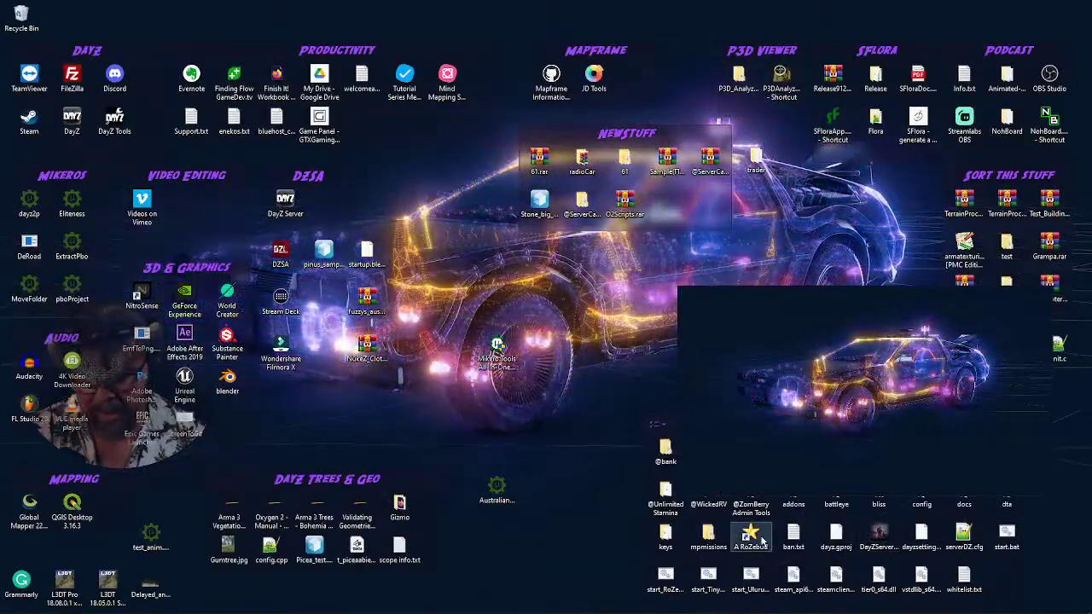
double_click(751, 538)
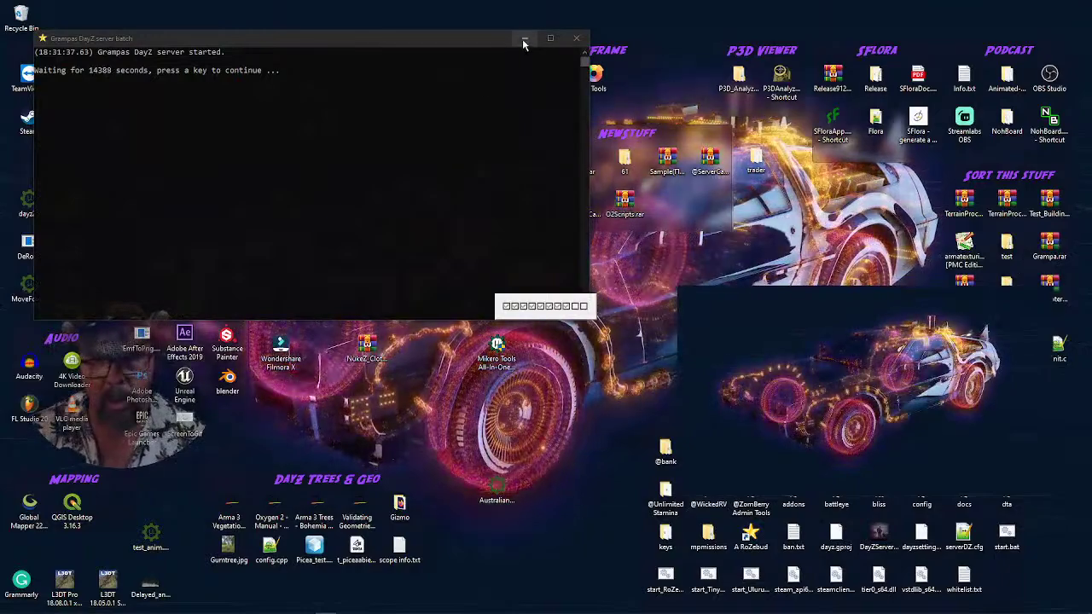
left_click(522, 38)
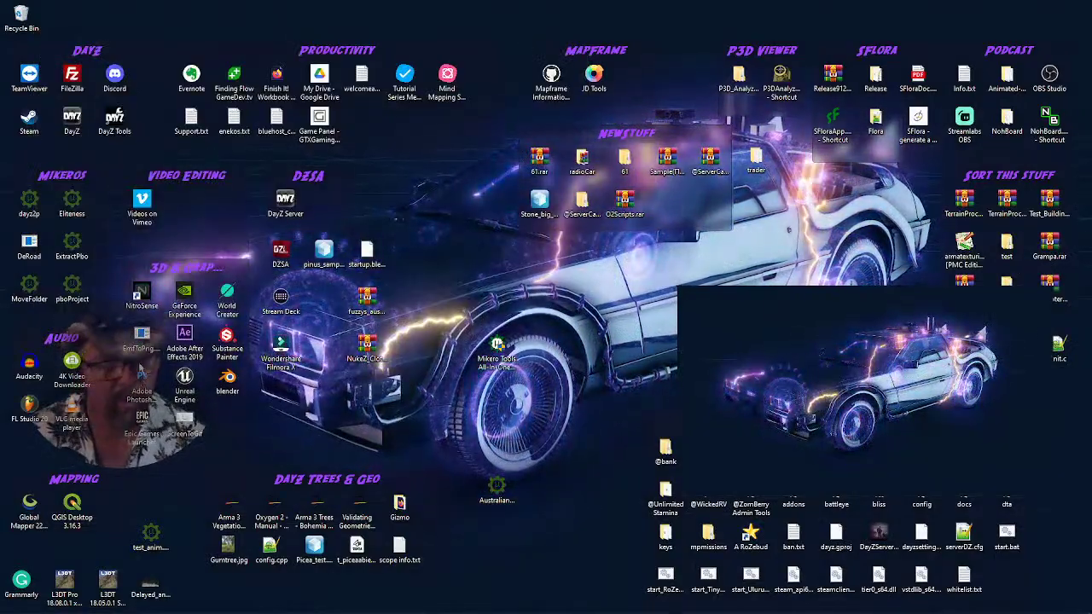
Launch the DayZ Launcher maximized and unload all currently loaded mods
double_click(75, 119)
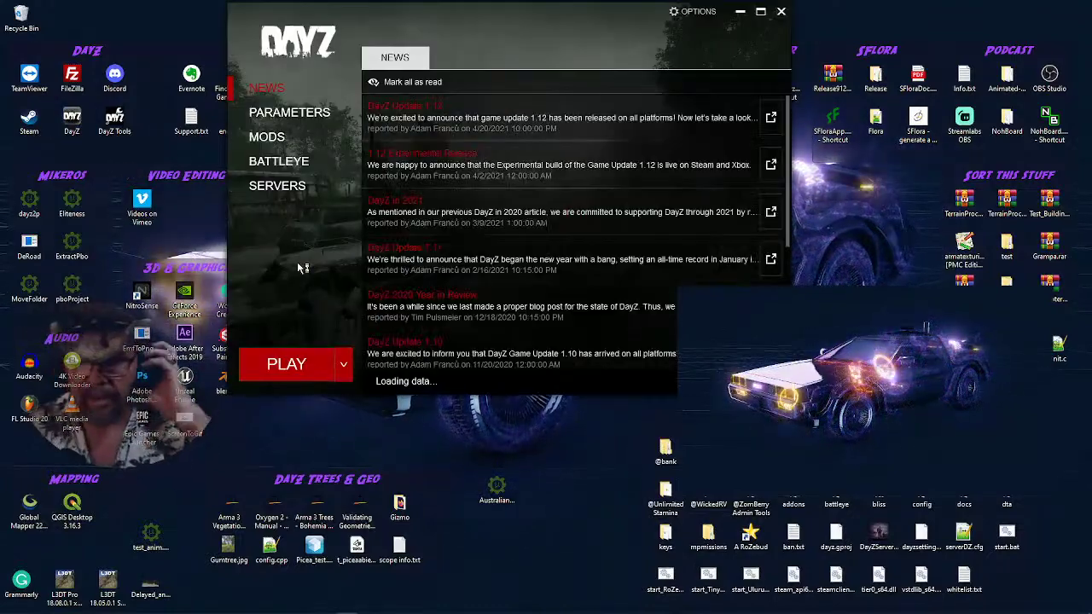
left_click(757, 13)
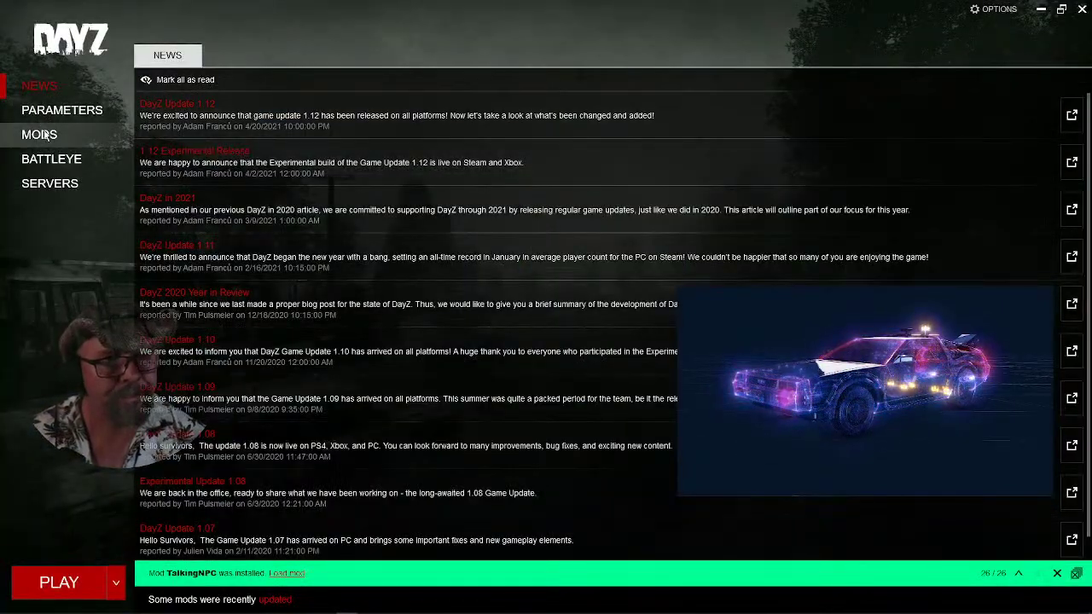
left_click(53, 136)
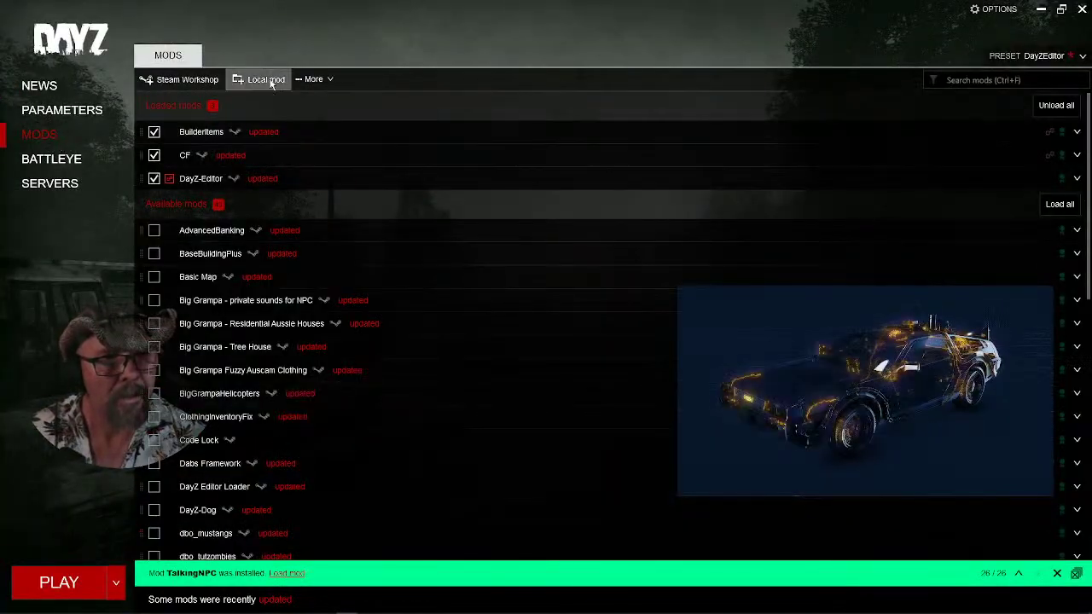
left_click(1053, 106)
left_click(1052, 56)
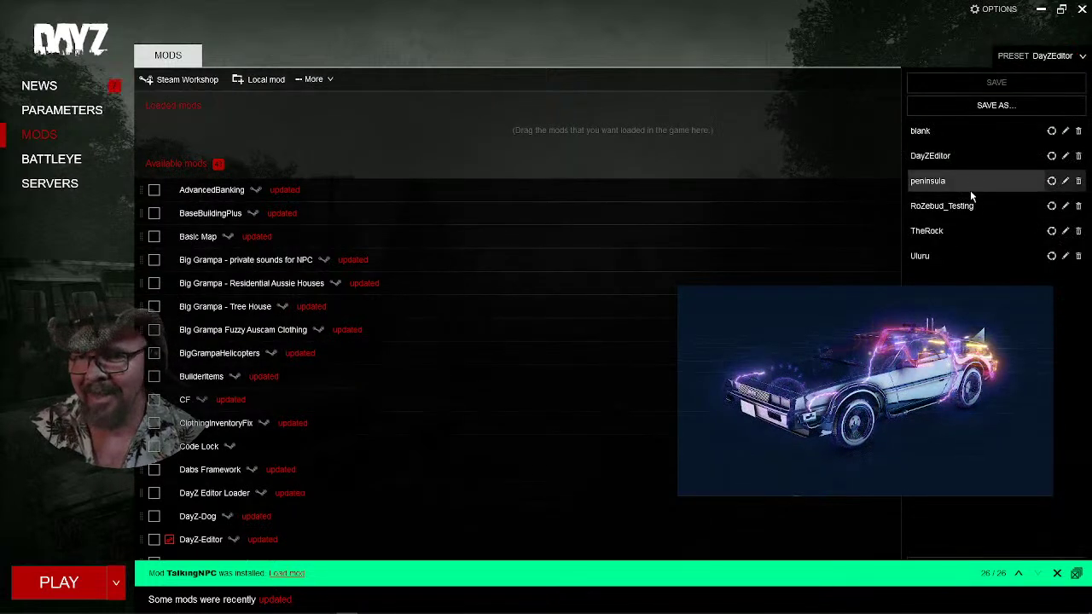
left_click(263, 78)
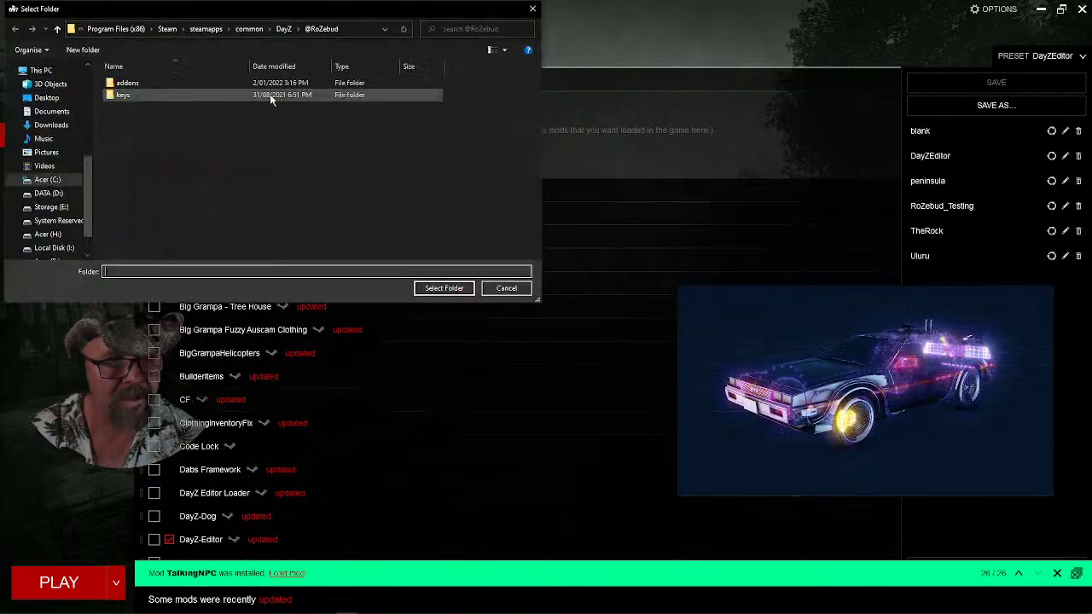
left_click(442, 288)
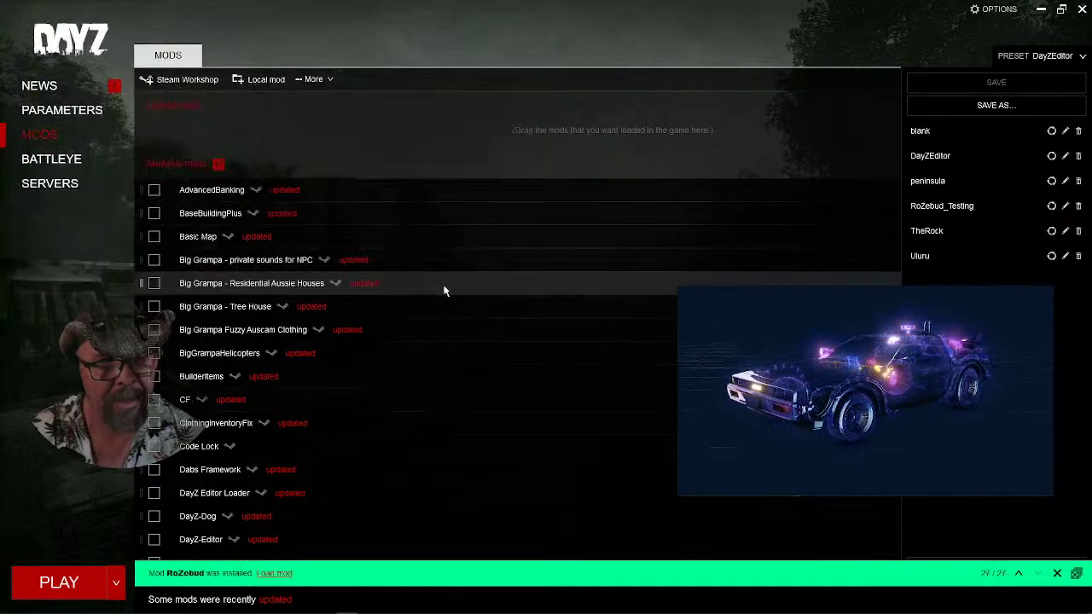
left_click(274, 573)
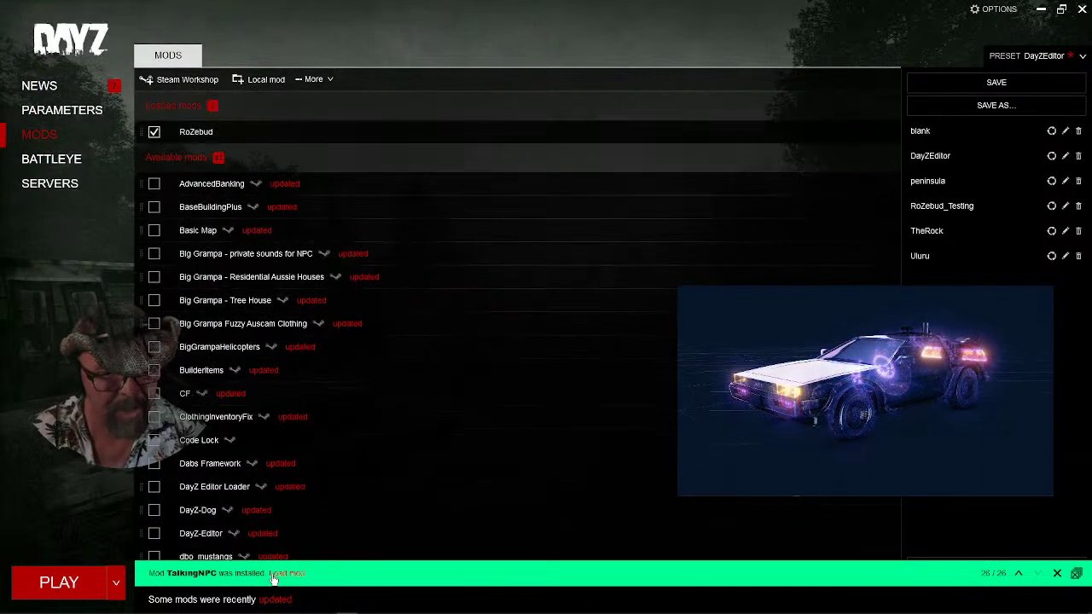
Find Big Grampa Local Server among the LAN servers and join it with the required DLCs and mods set up
left_click(59, 182)
left_click(525, 54)
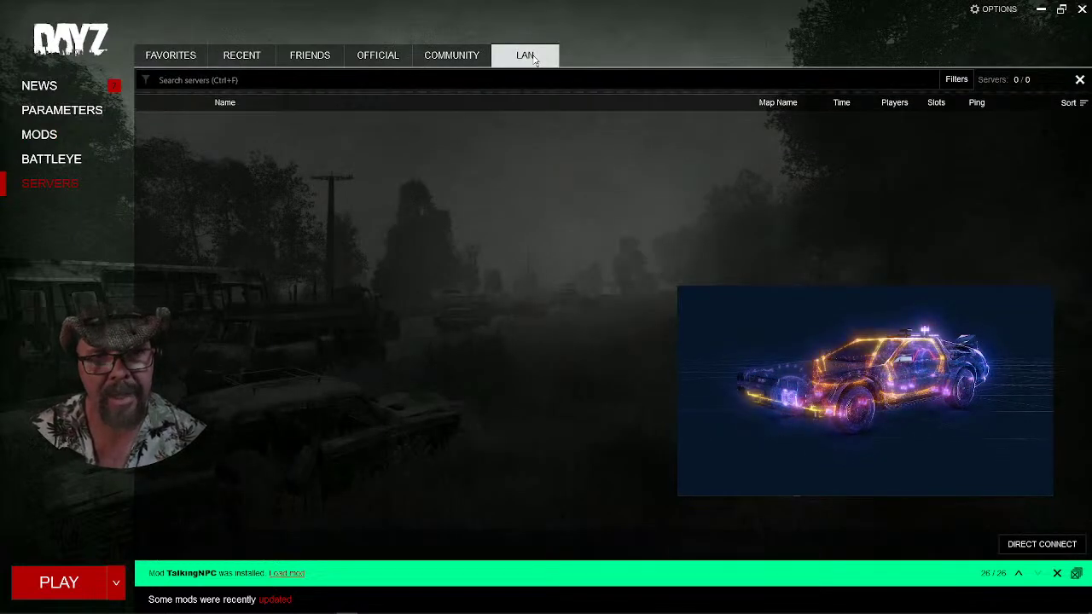
mouse_move(982, 128)
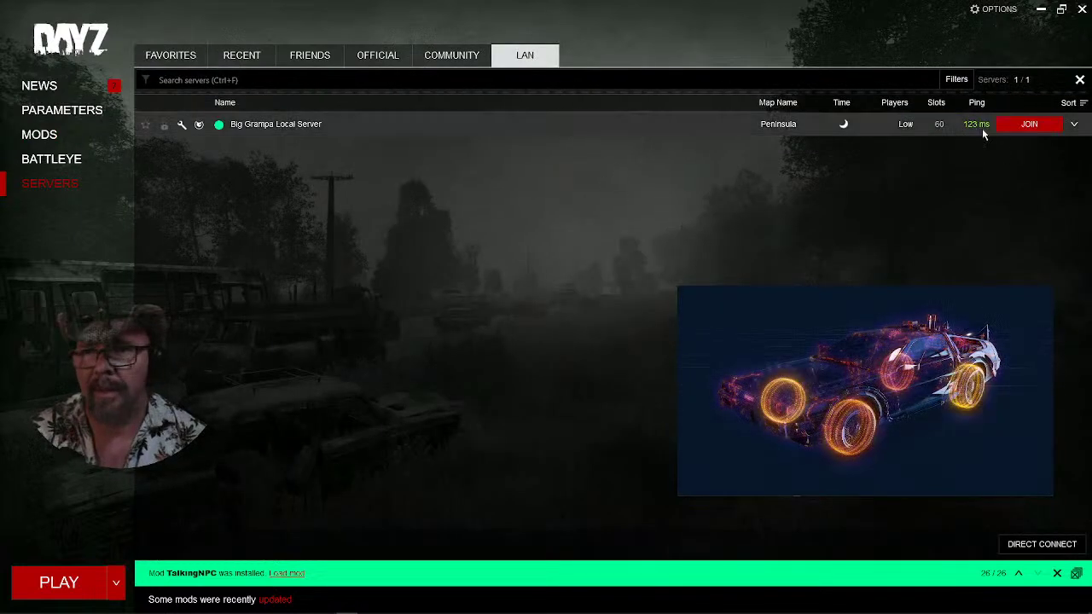
left_click(1030, 125)
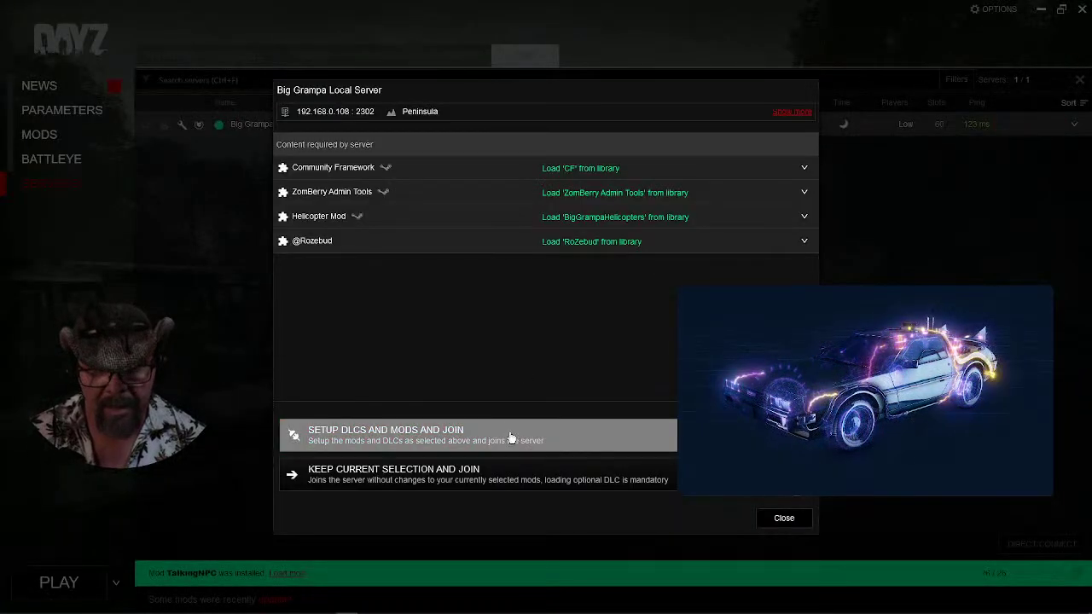
left_click(509, 435)
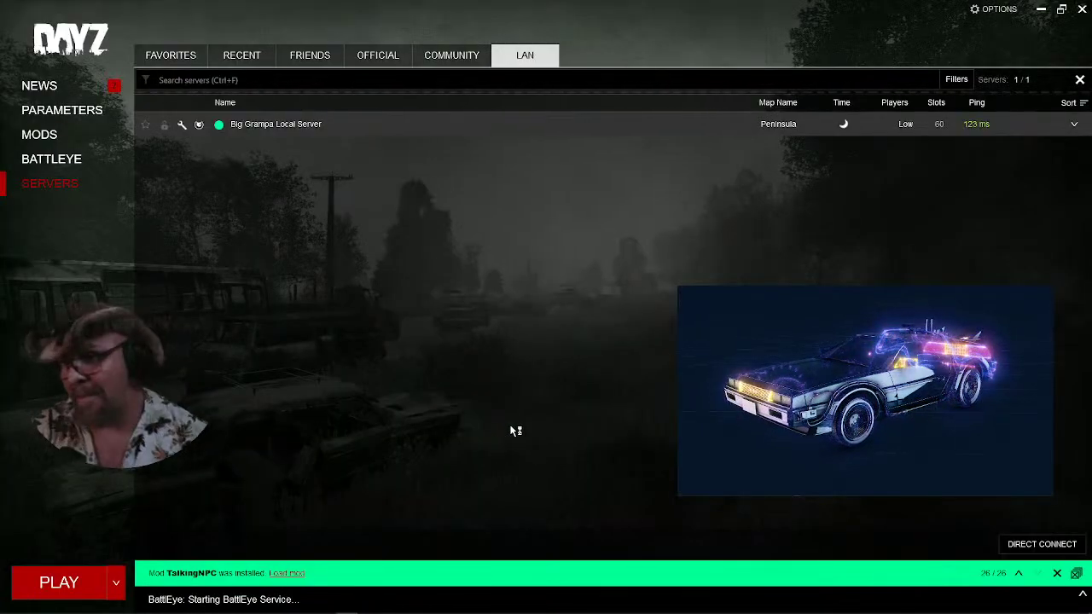
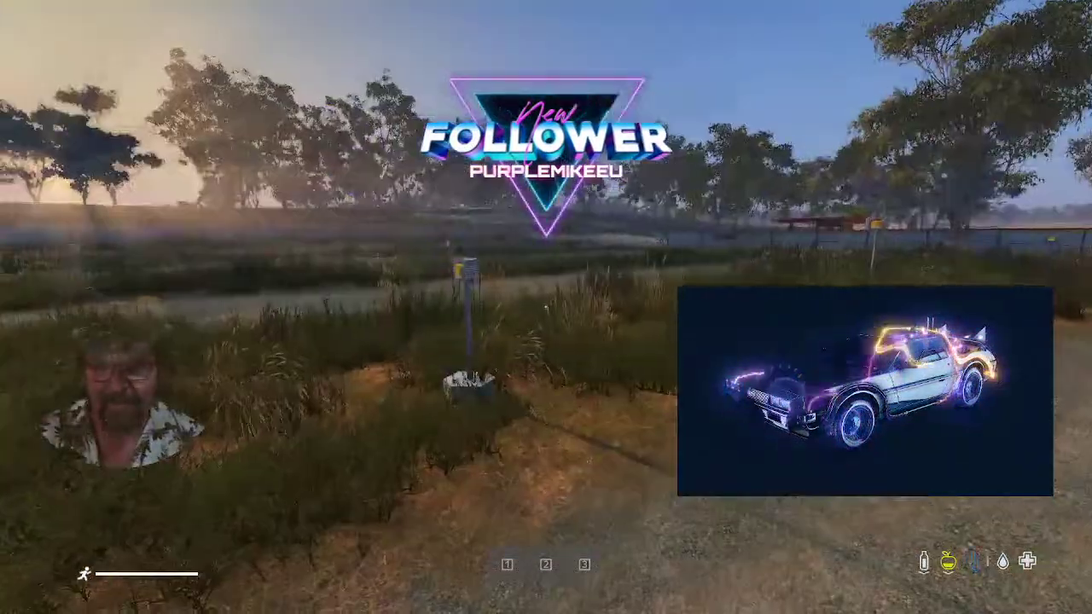
Walk from the spawn point to the red and yellow booth and inspect its interior
key("w")
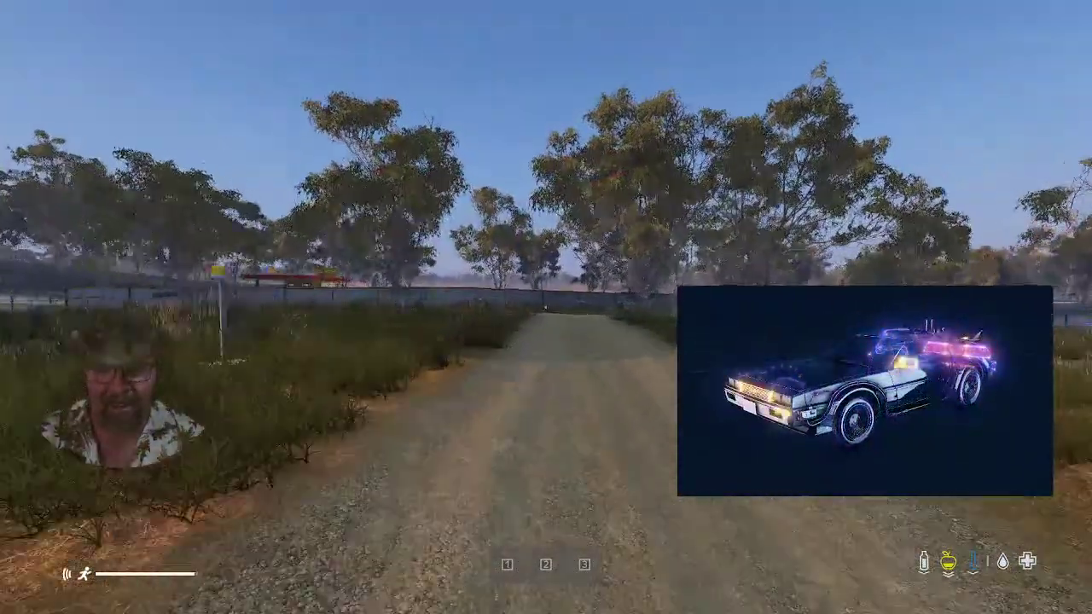
key("w")
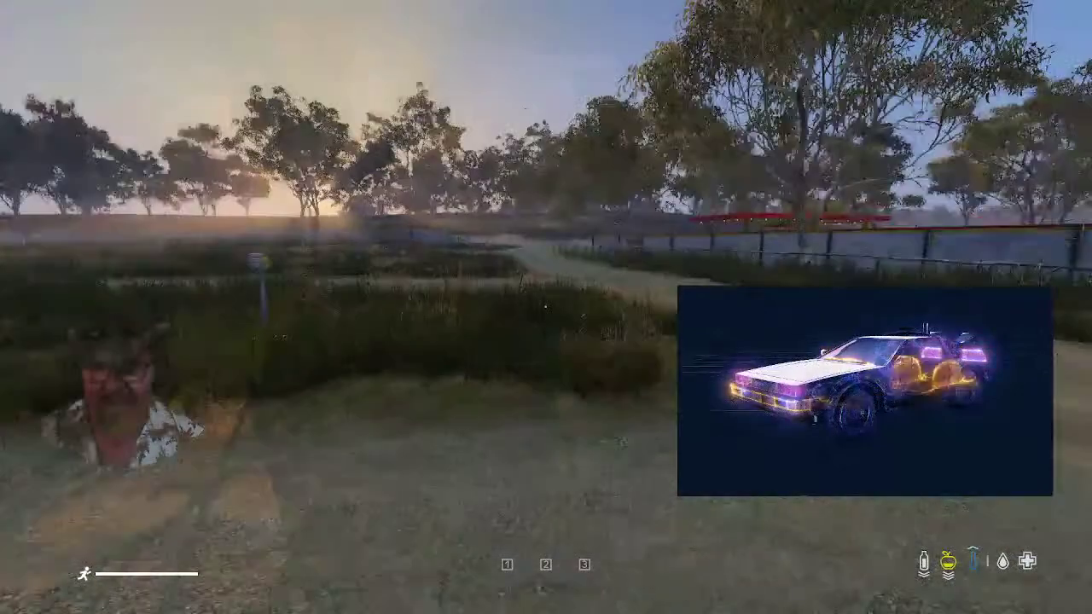
key("w")
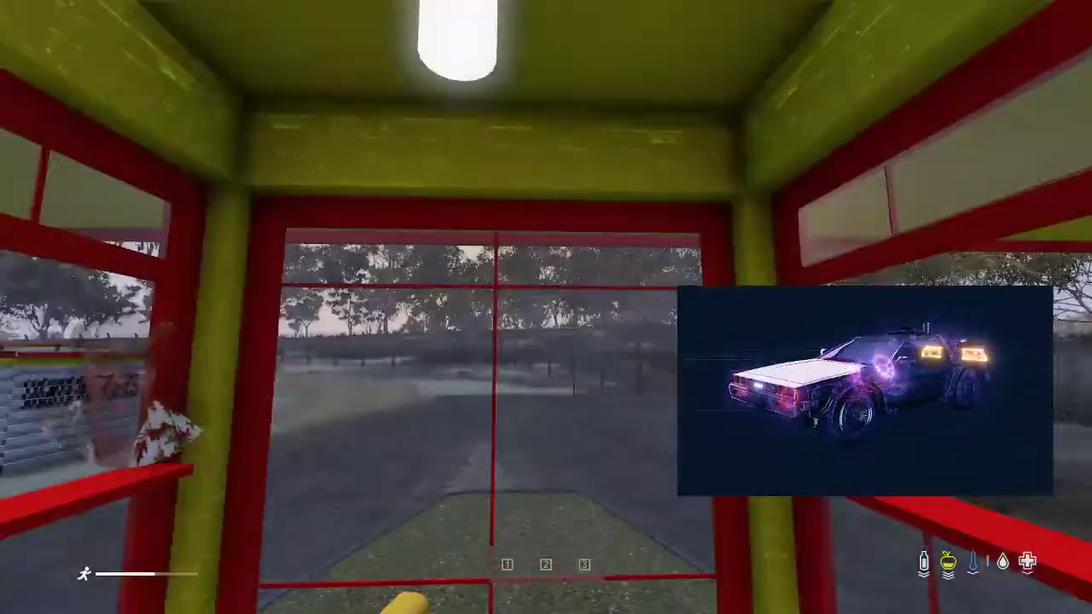
Follow the fenced road past the striped metal wall to the Dromana Twin Drive-In sign and examine its front
key("w")
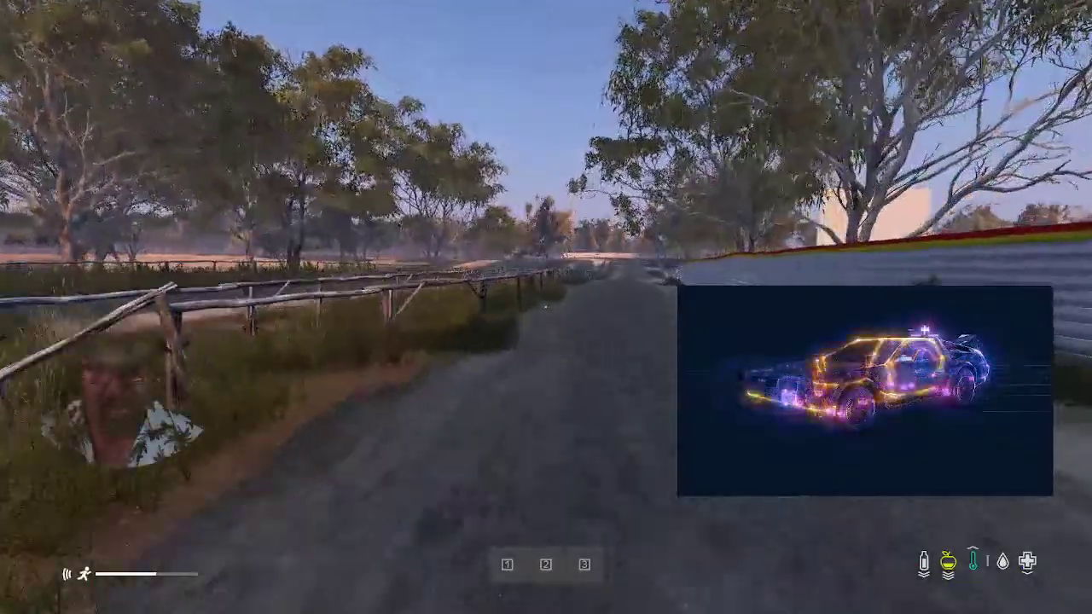
key("w")
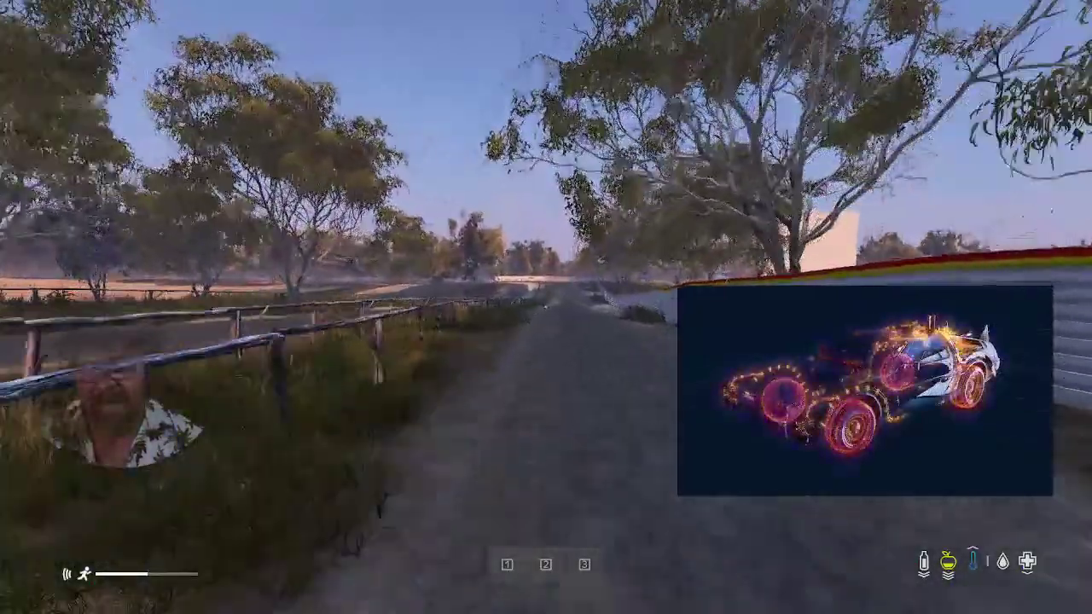
key("w")
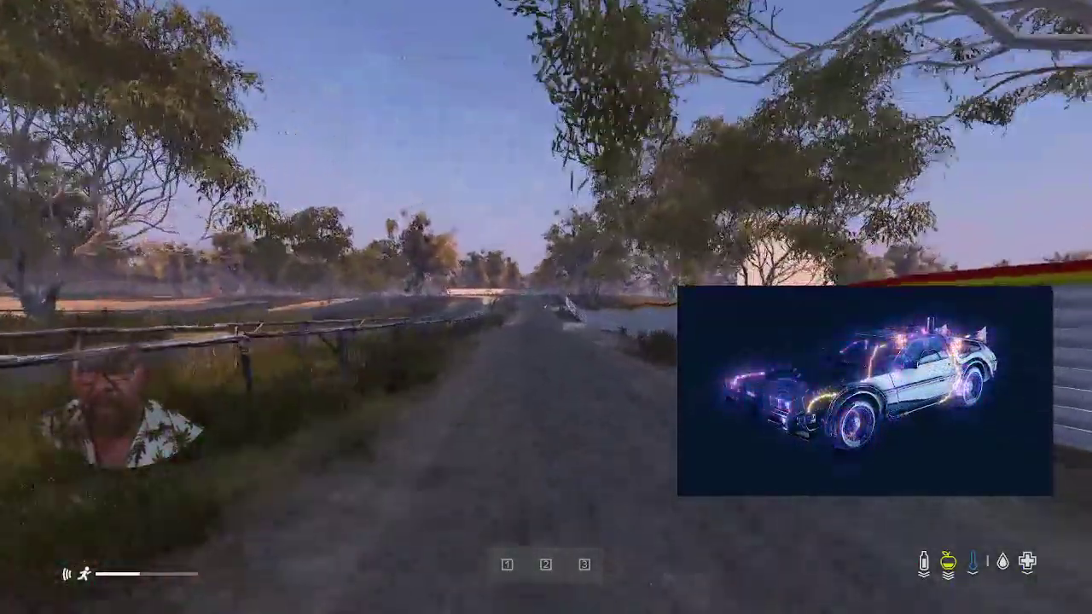
key("w")
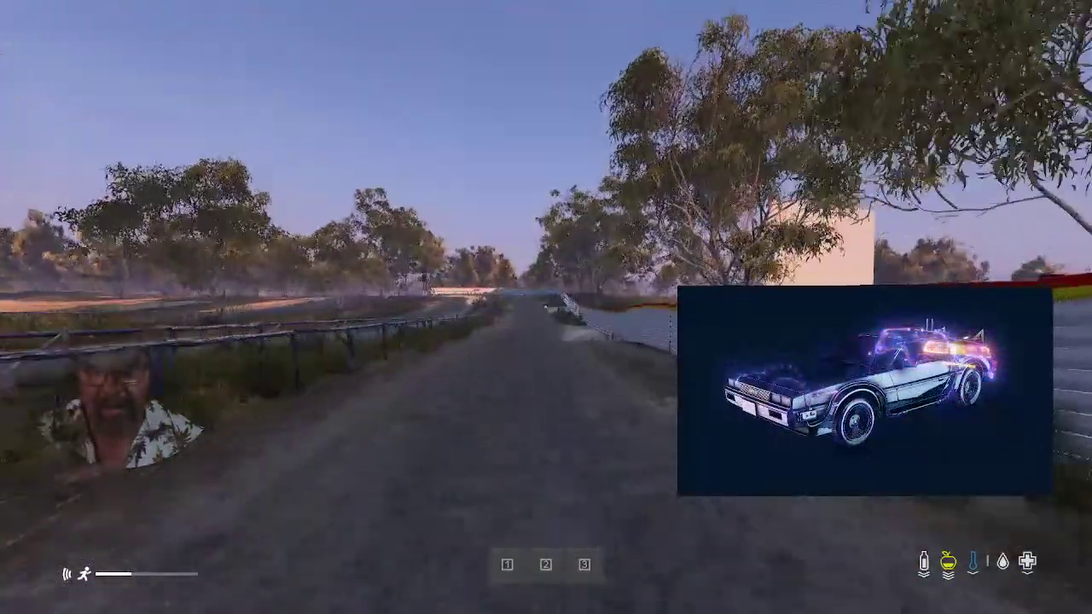
key("w")
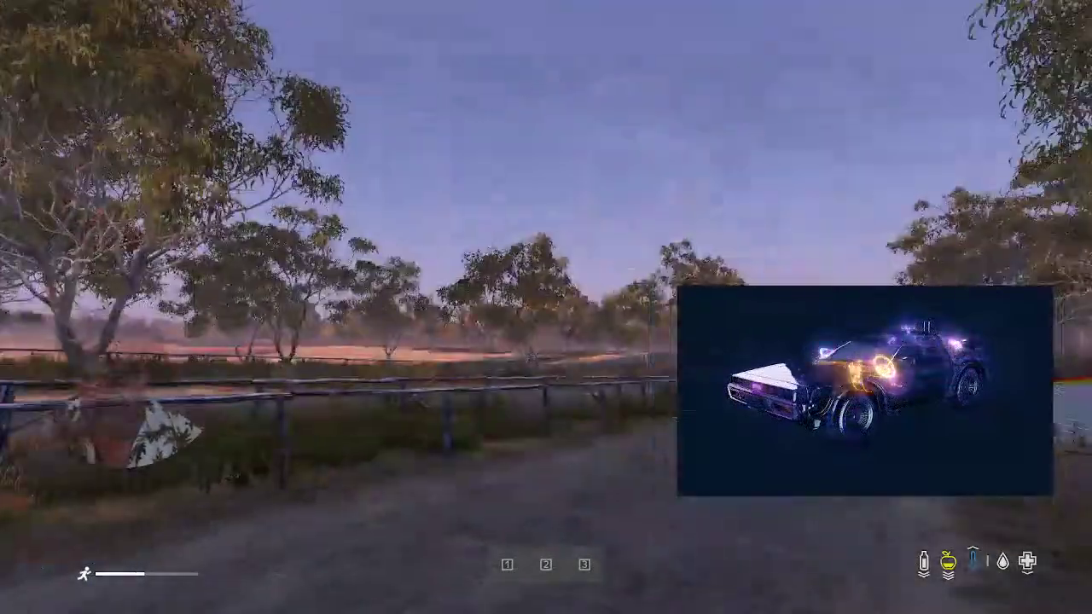
key("w")
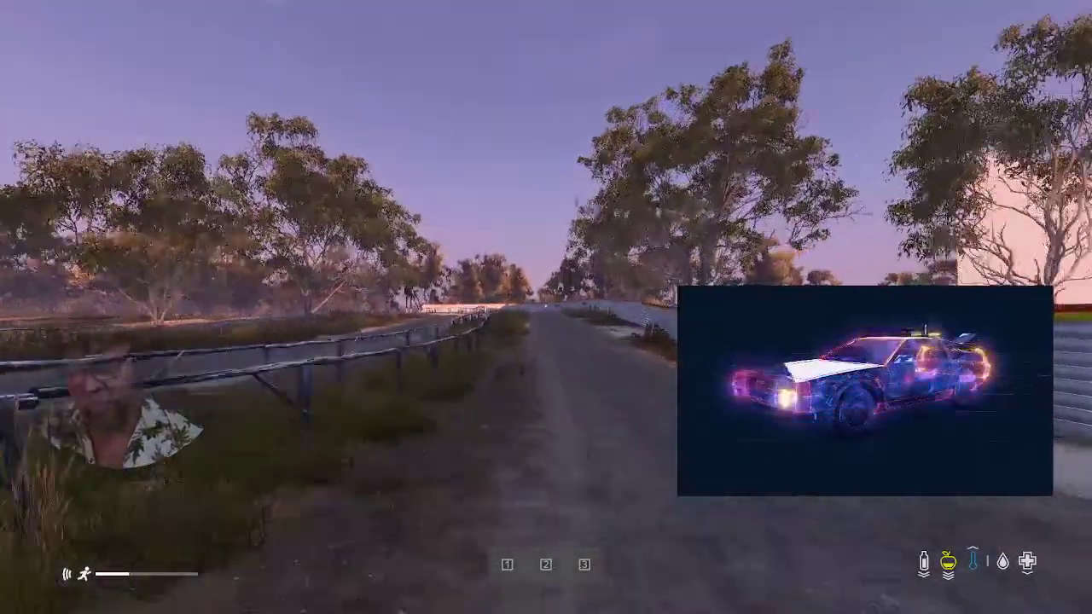
key("w")
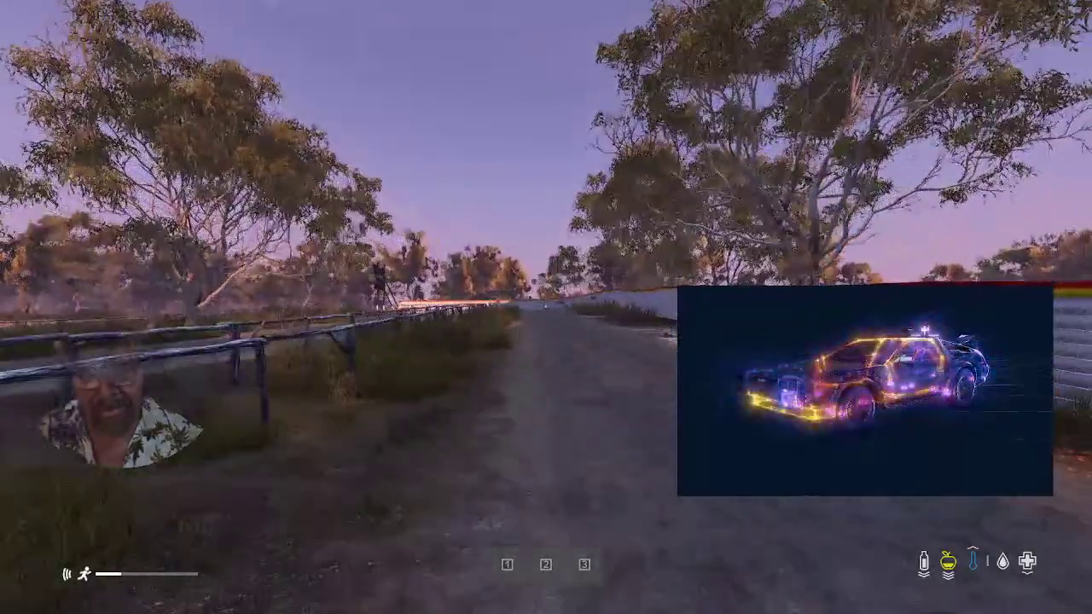
key("w")
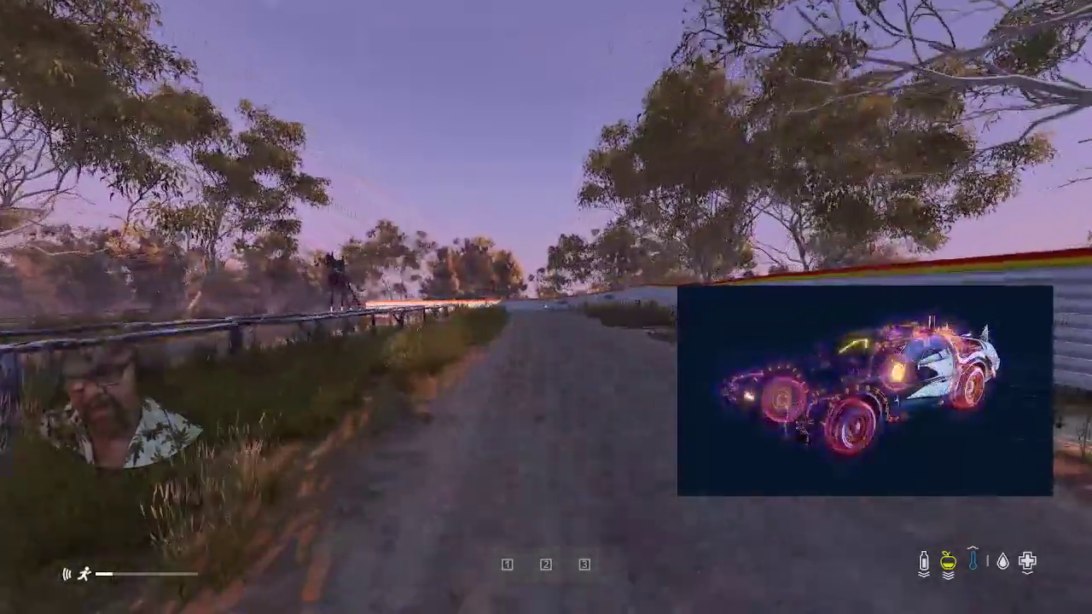
key("w")
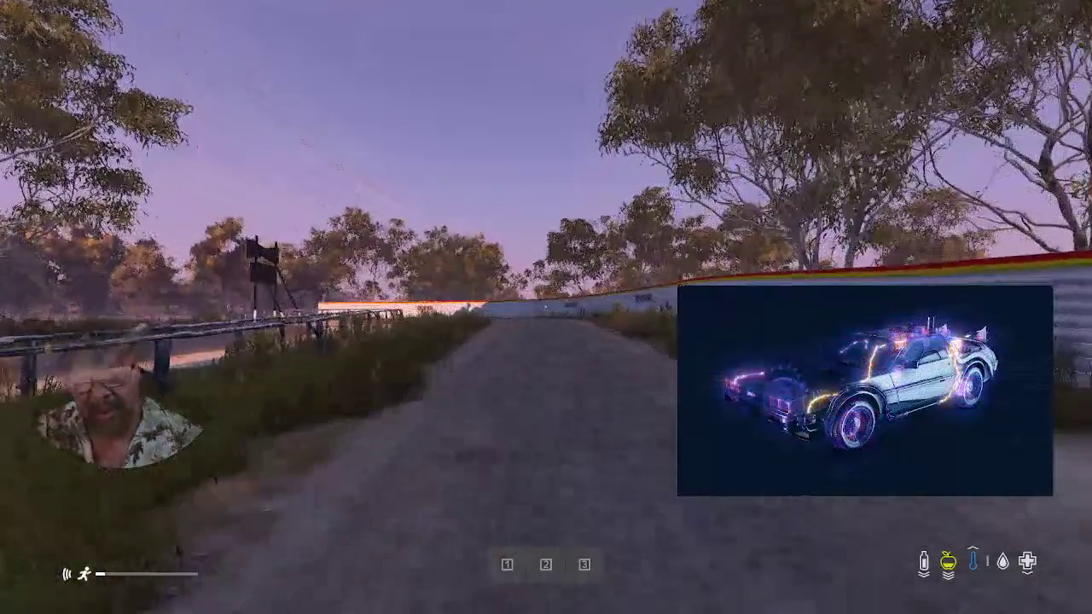
key("w")
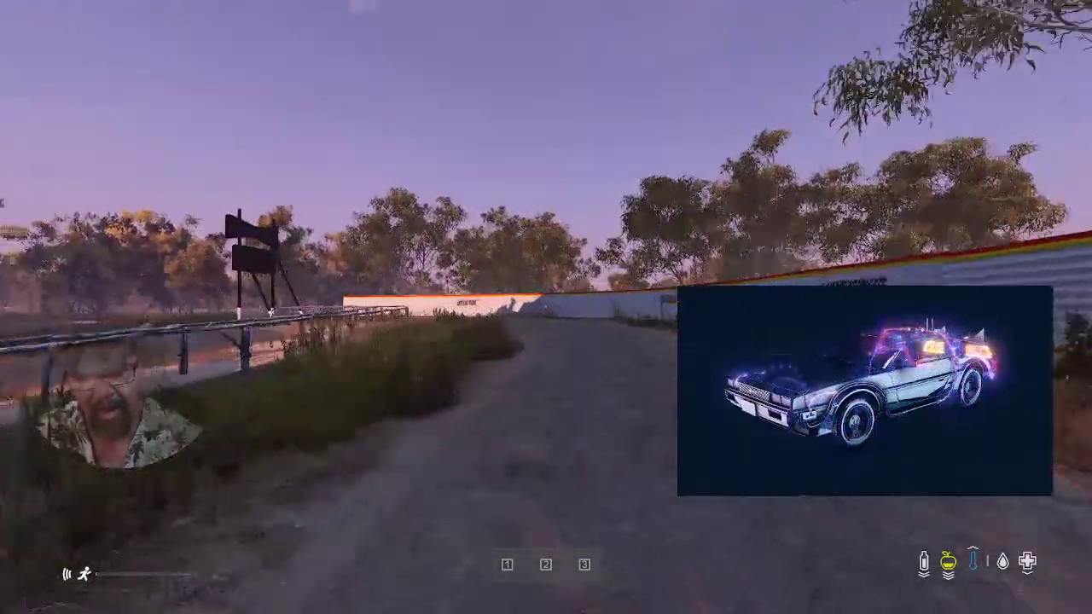
key("w")
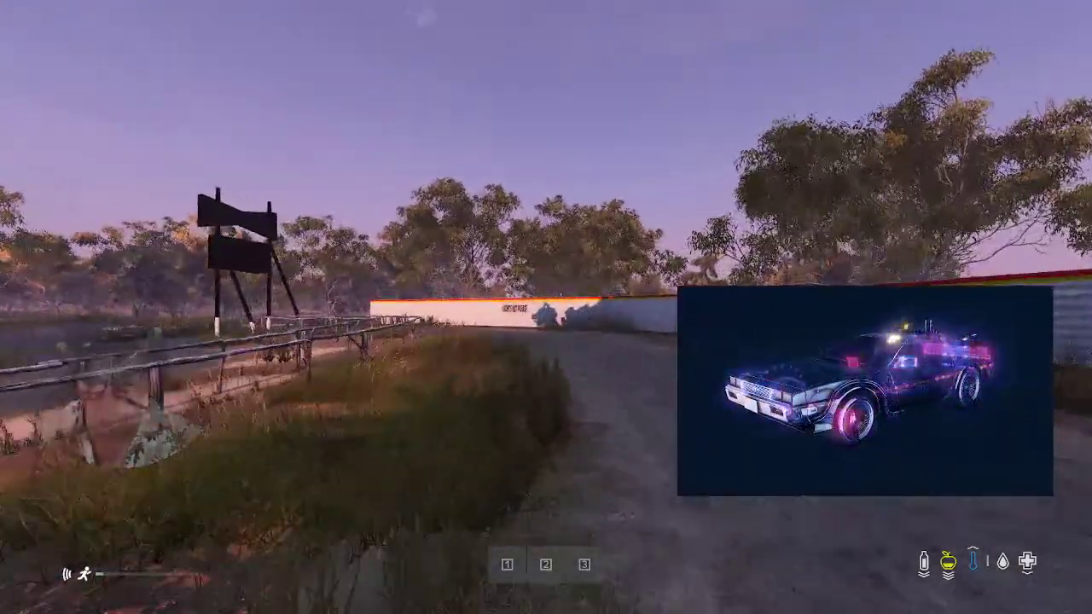
key("w")
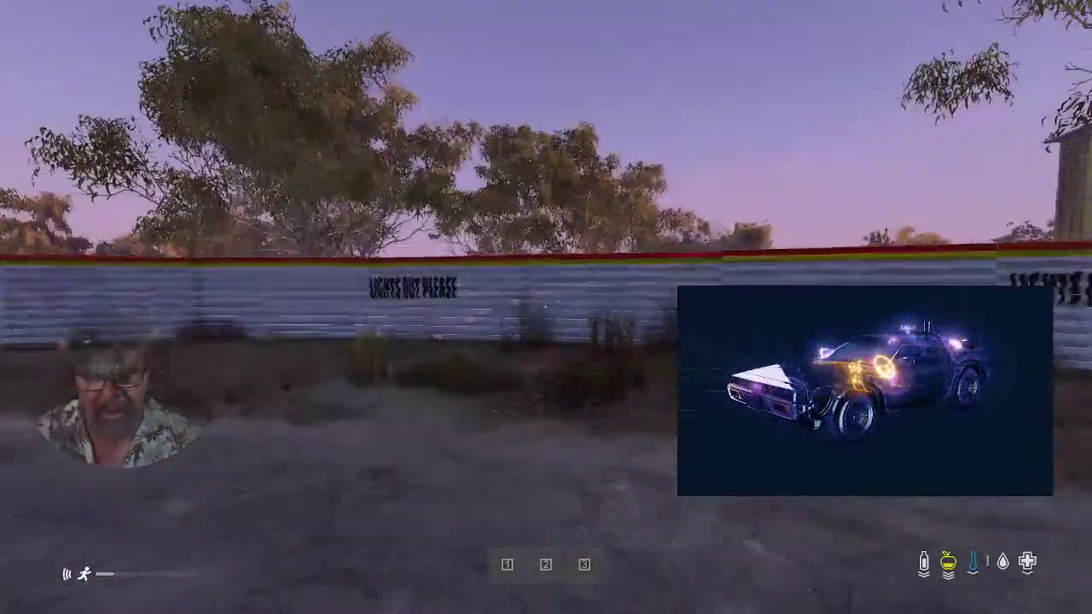
key("w")
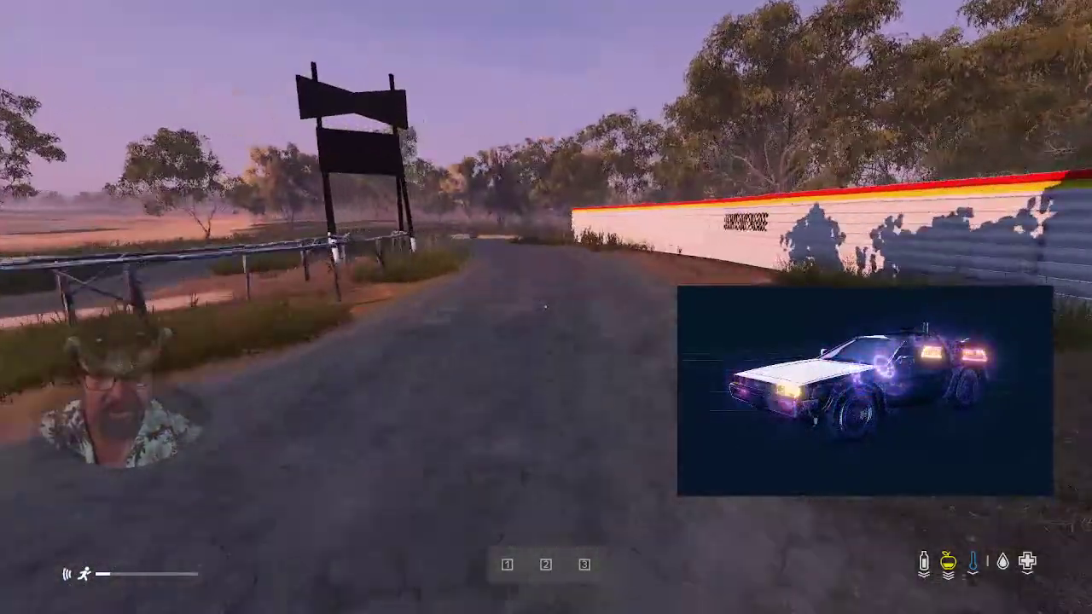
key("w")
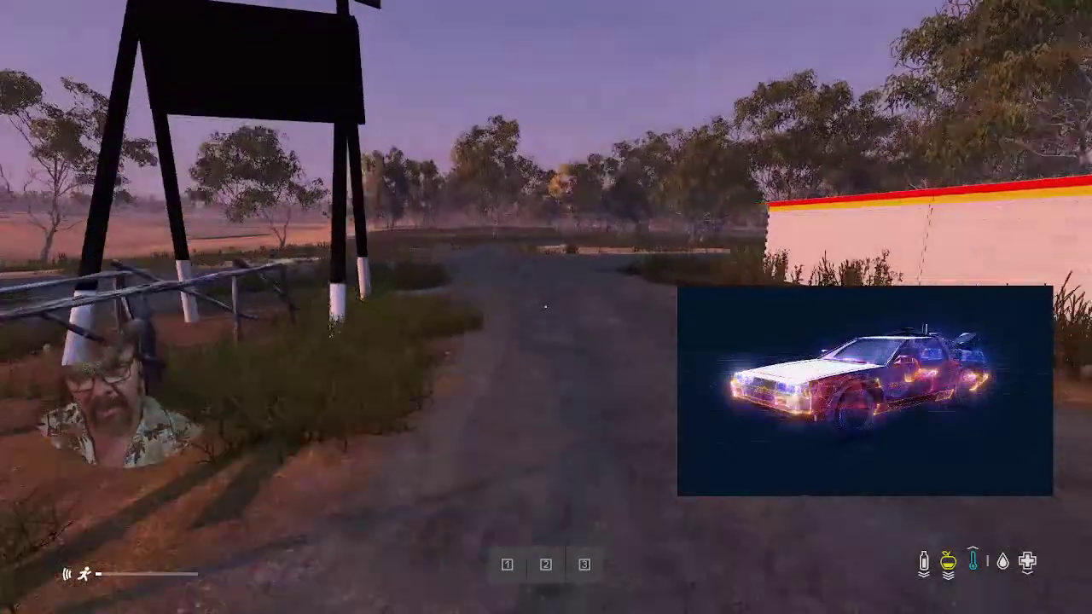
key("w")
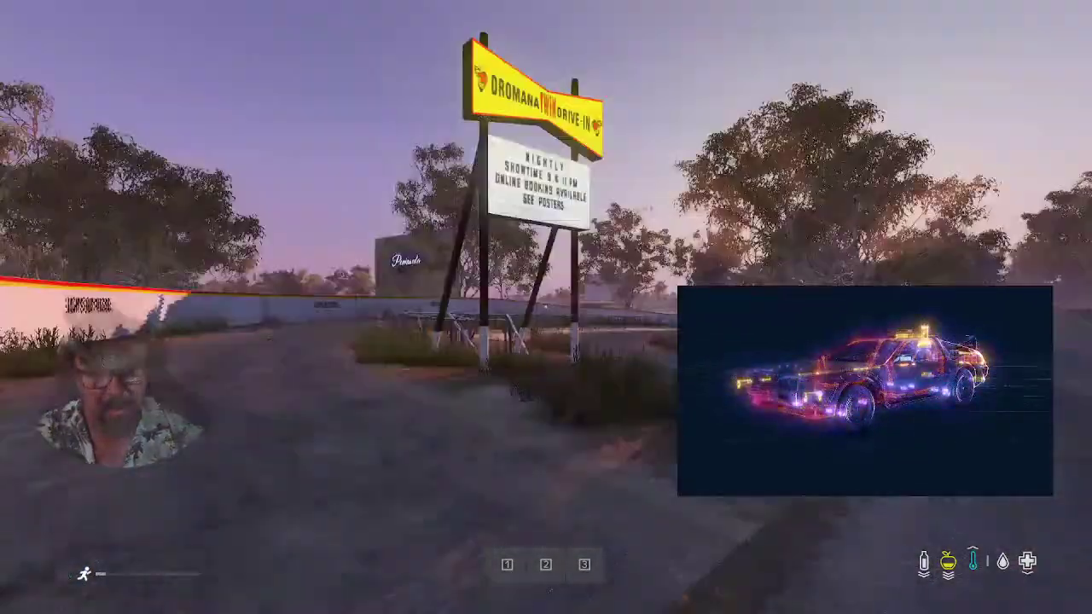
key("w")
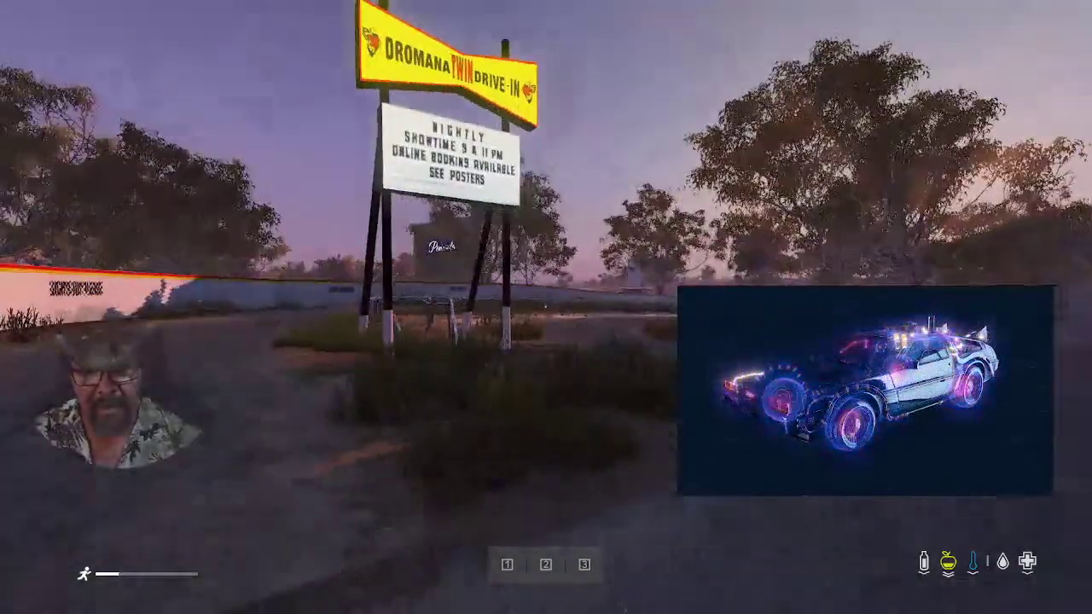
key("s")
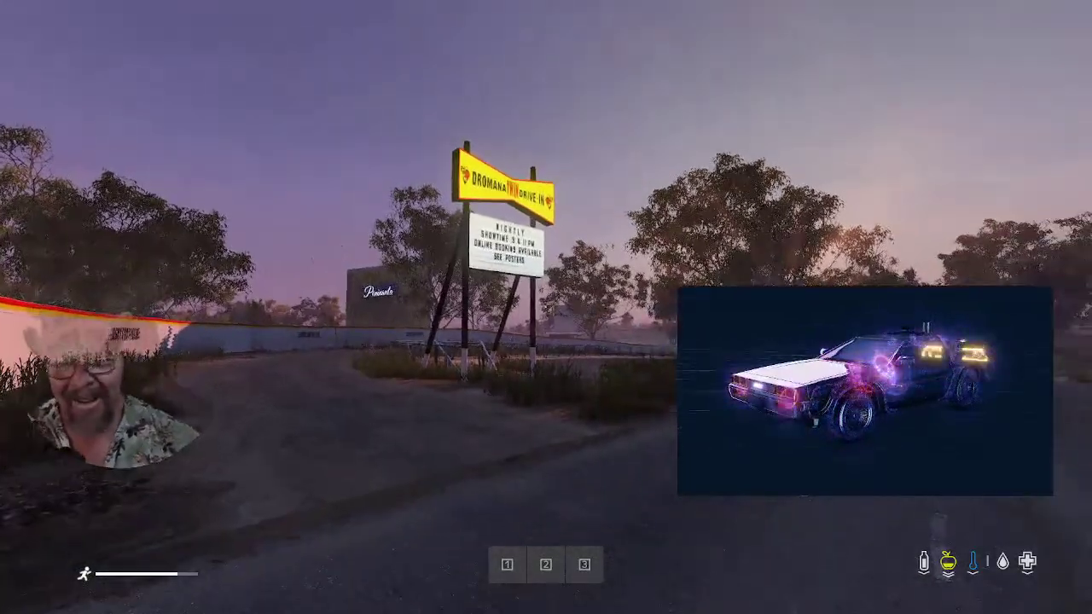
key("d")
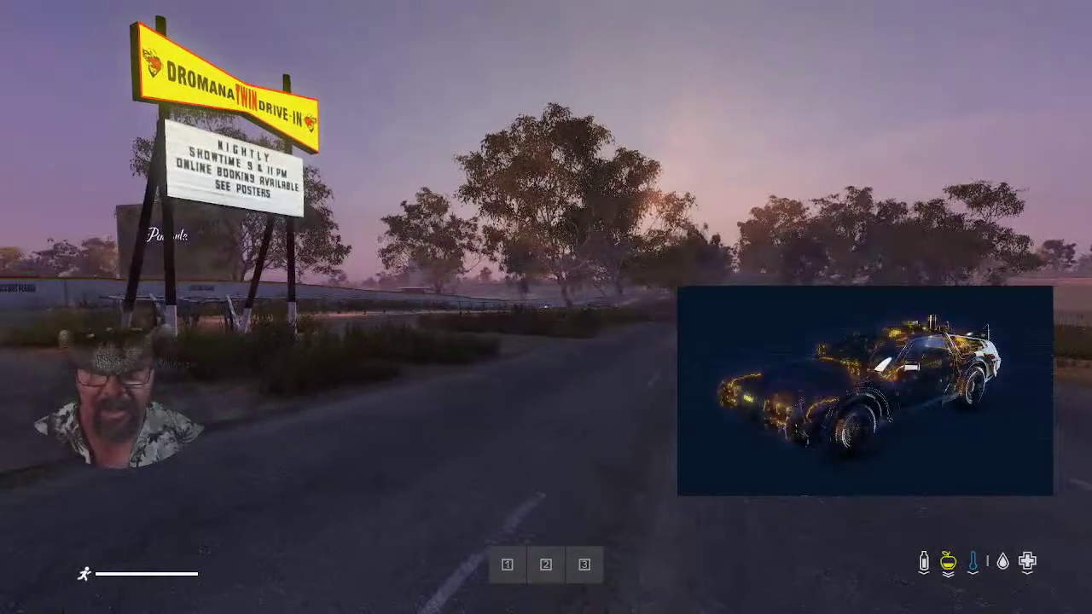
Activate FreeCam through the ZomBerry Admin Tools and return to the game view
key("m")
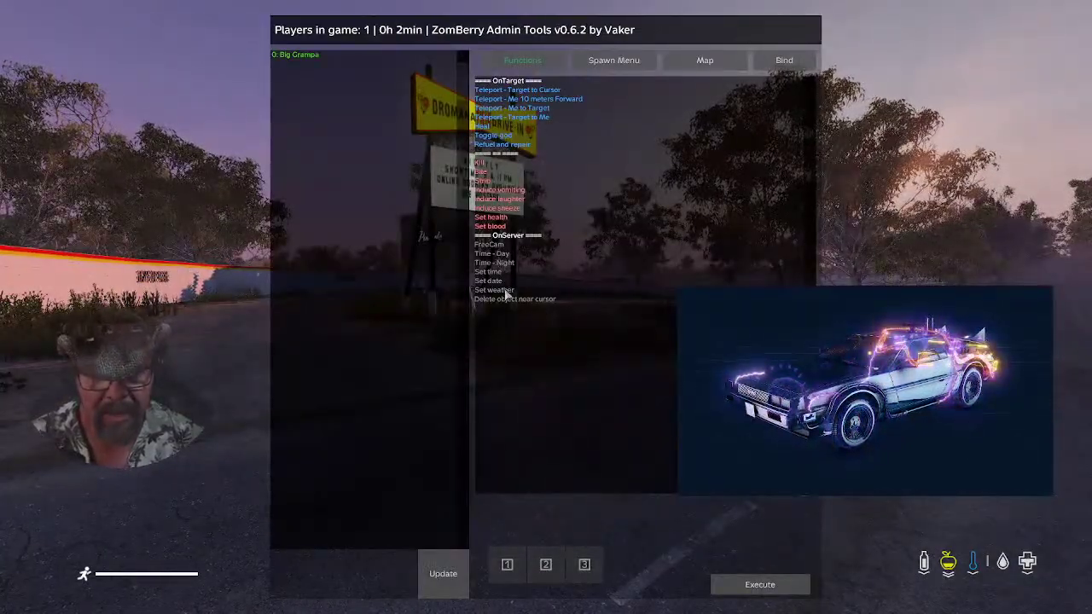
double_click(490, 247)
key("Escape")
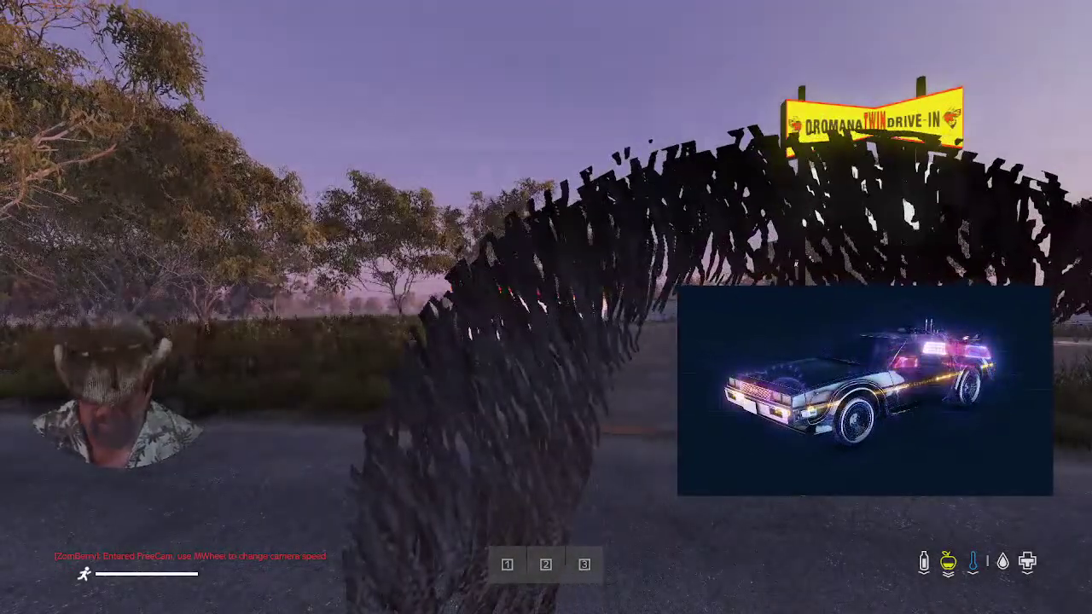
Fly the free camera up from the drive-in road over the divided highway and survey the surrounding woodland
key("w")
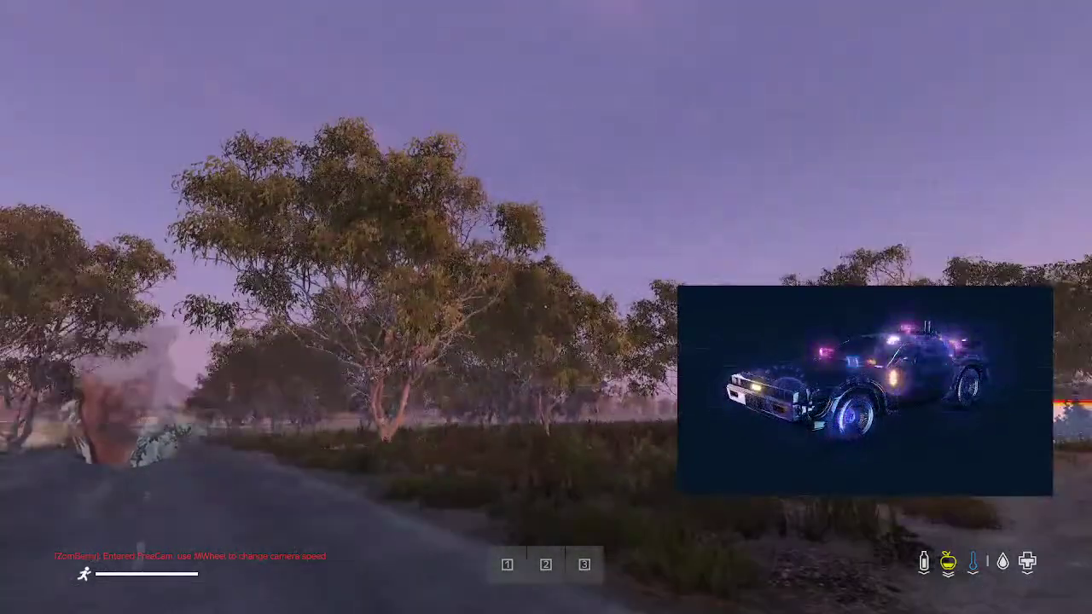
key("w")
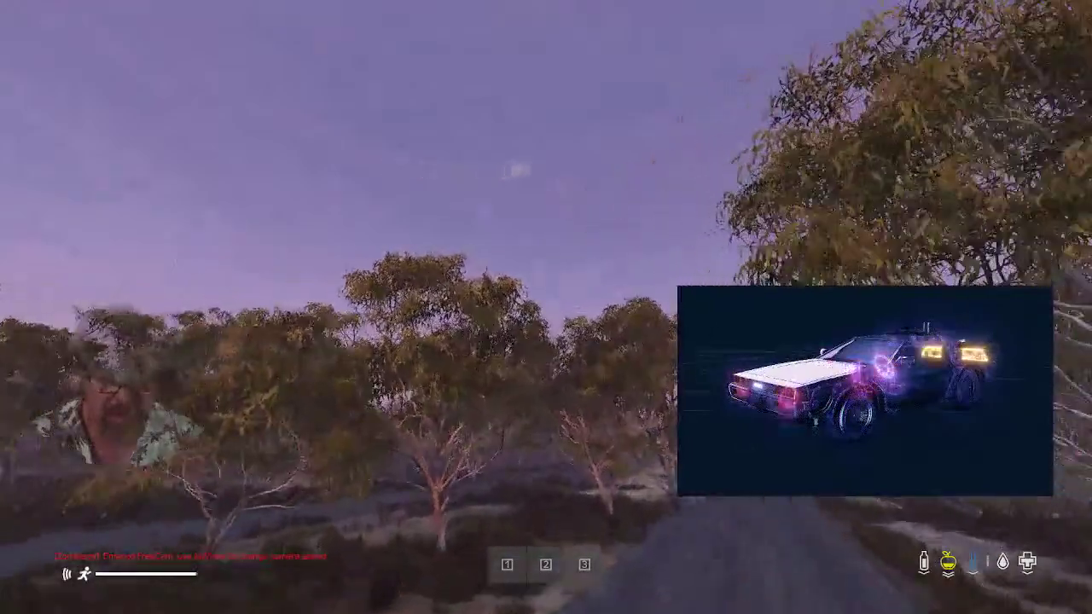
key("w")
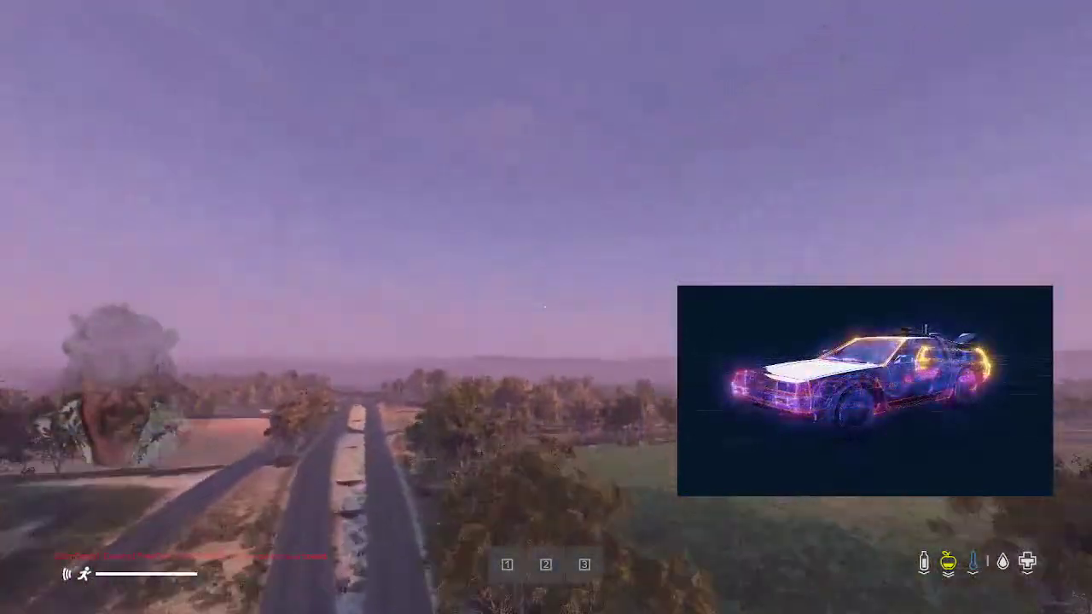
key("w")
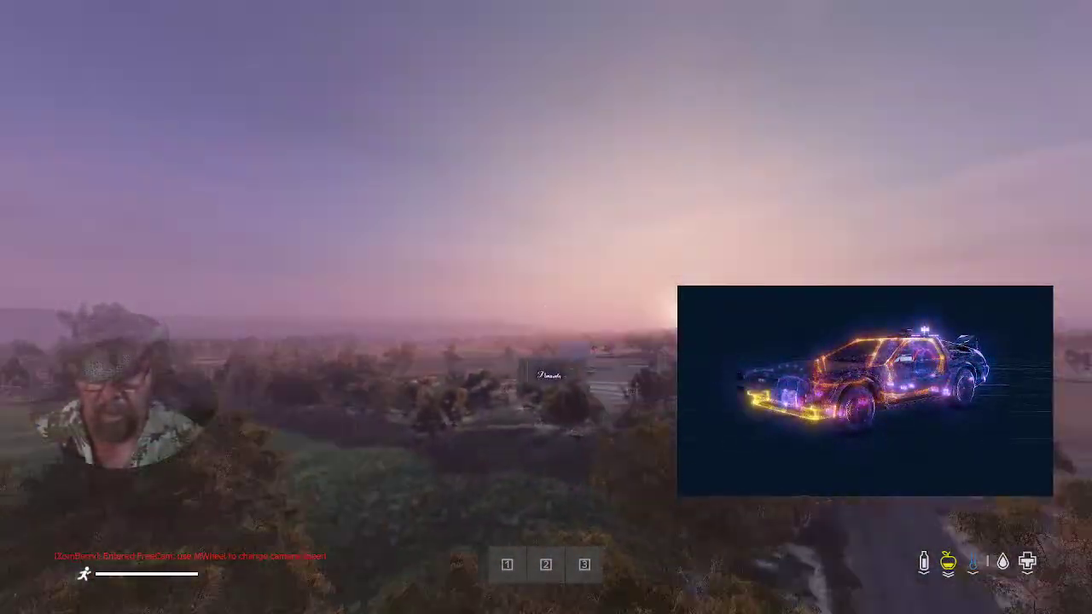
key("w")
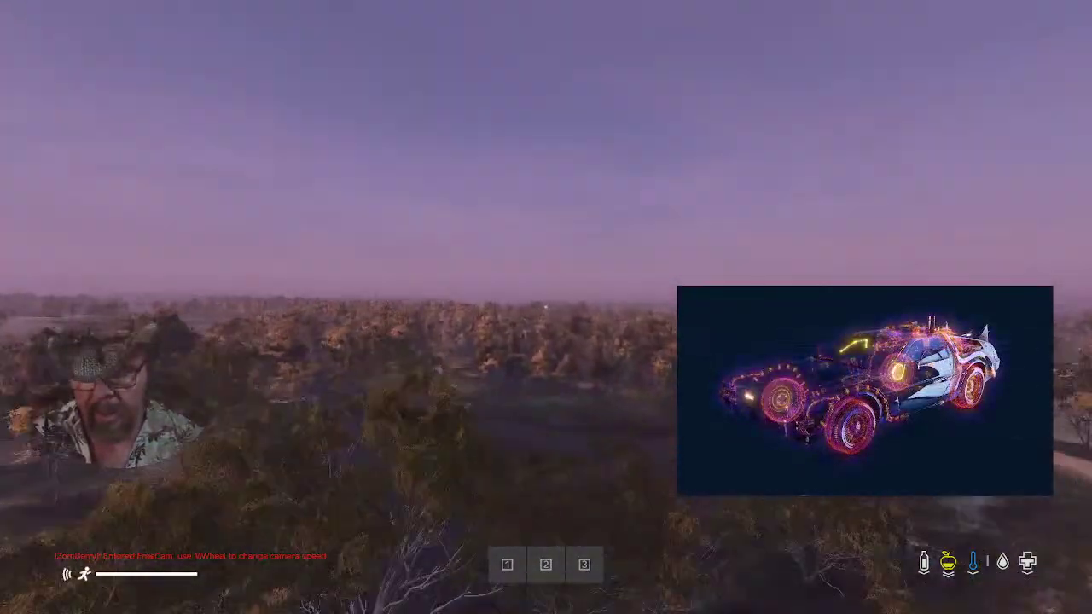
Fly across the open fields to the coast and examine the tree-lined beach and shoreline
key("w")
key("w")
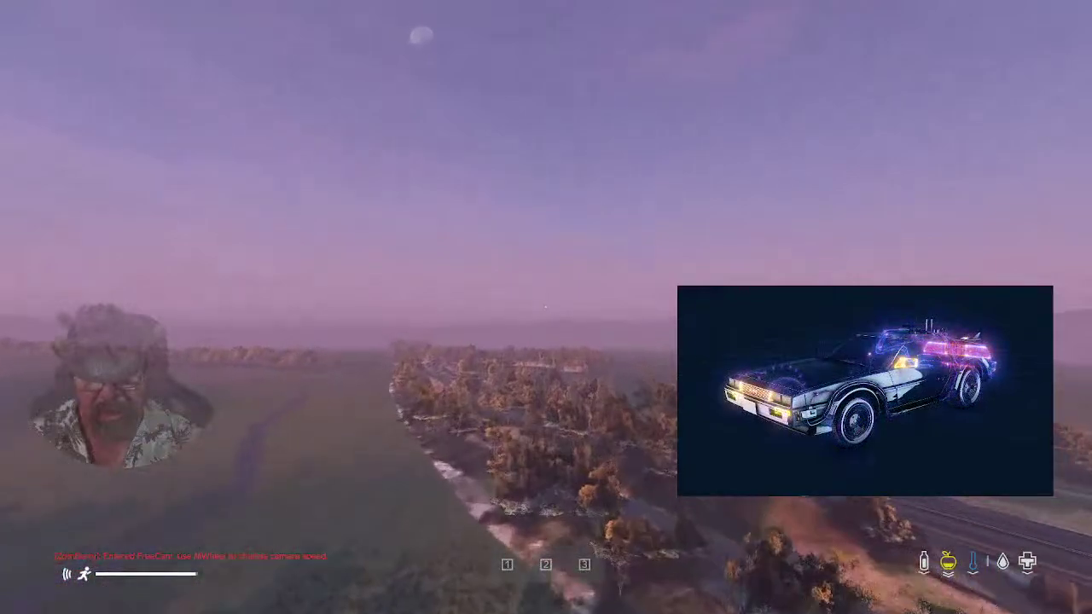
key("w")
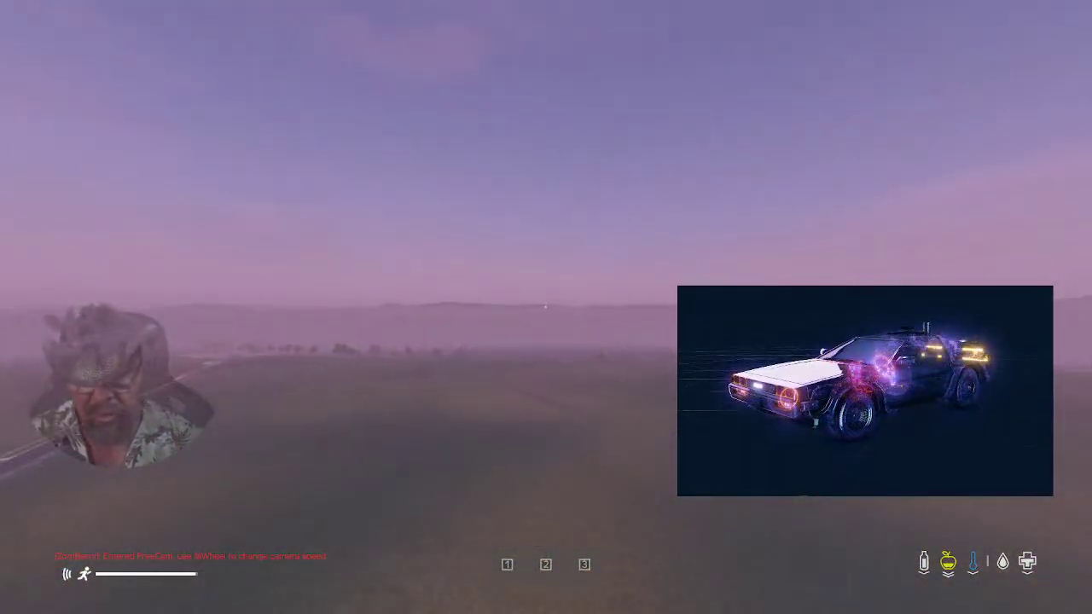
key("w")
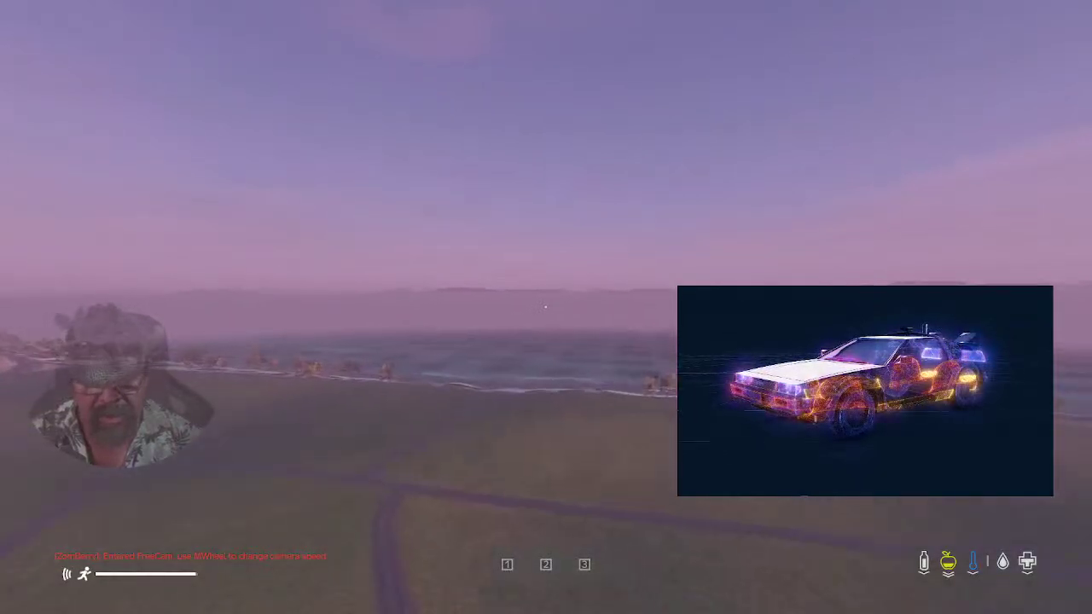
key("w")
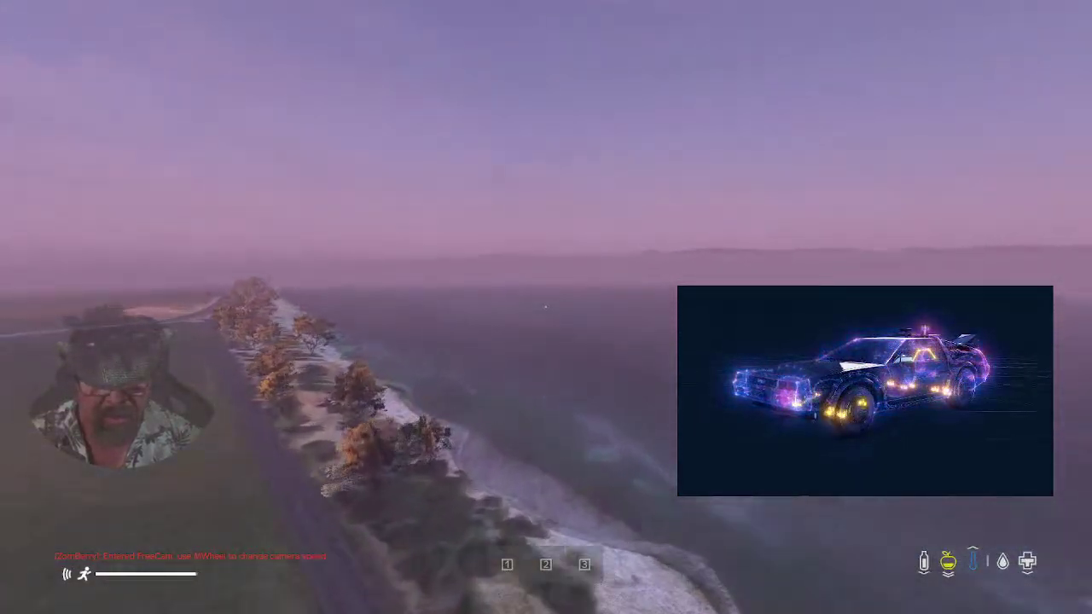
key("w")
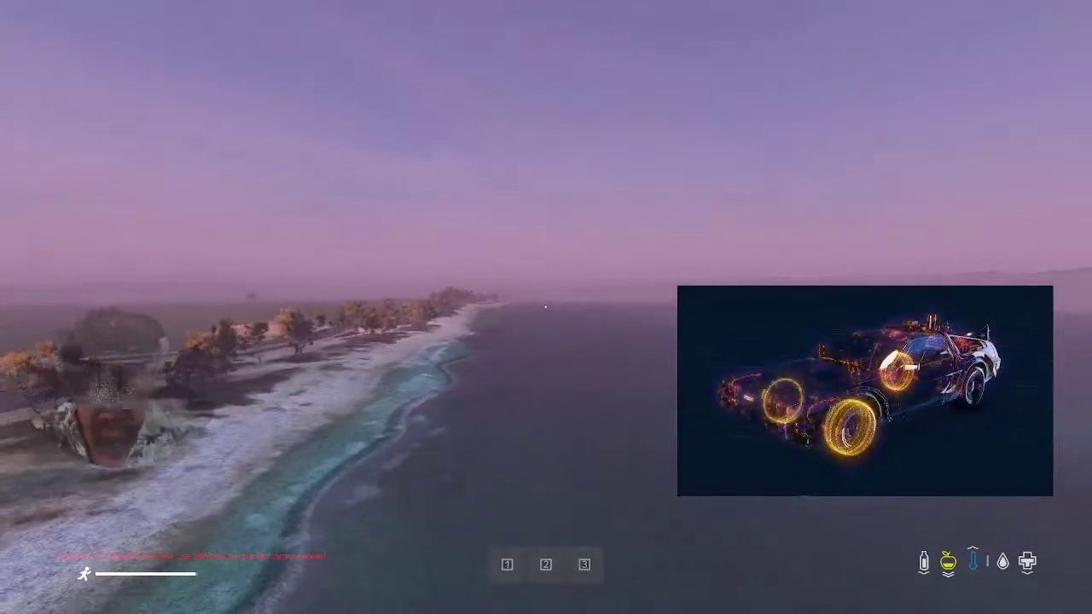
Set the server weather to fog 0, overcast 0 and rain 0 through the ZomBerry Admin Tools
key("m")
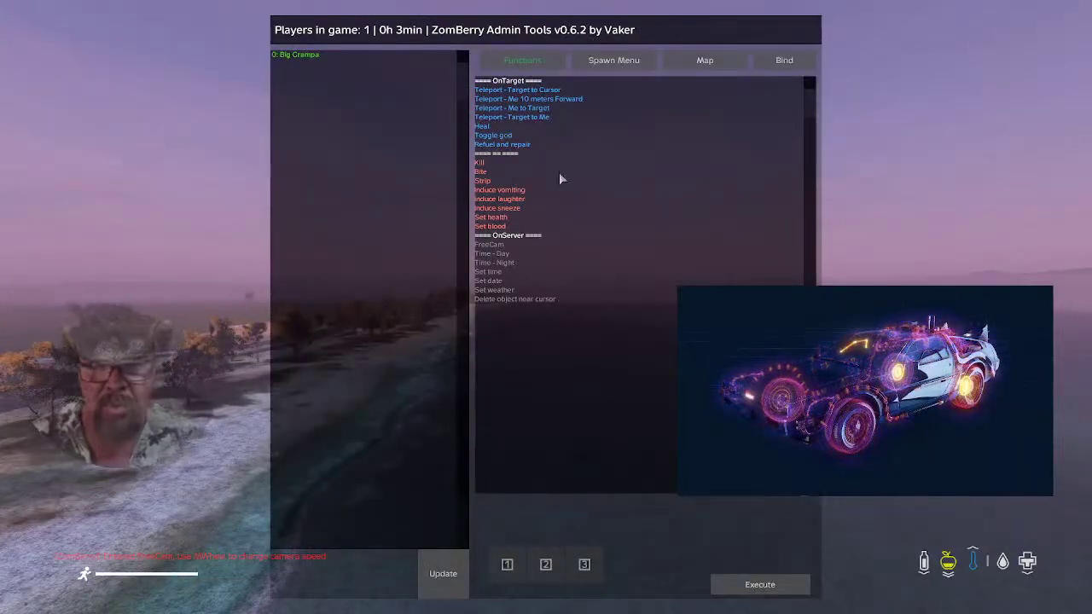
left_click(498, 291)
left_click(760, 585)
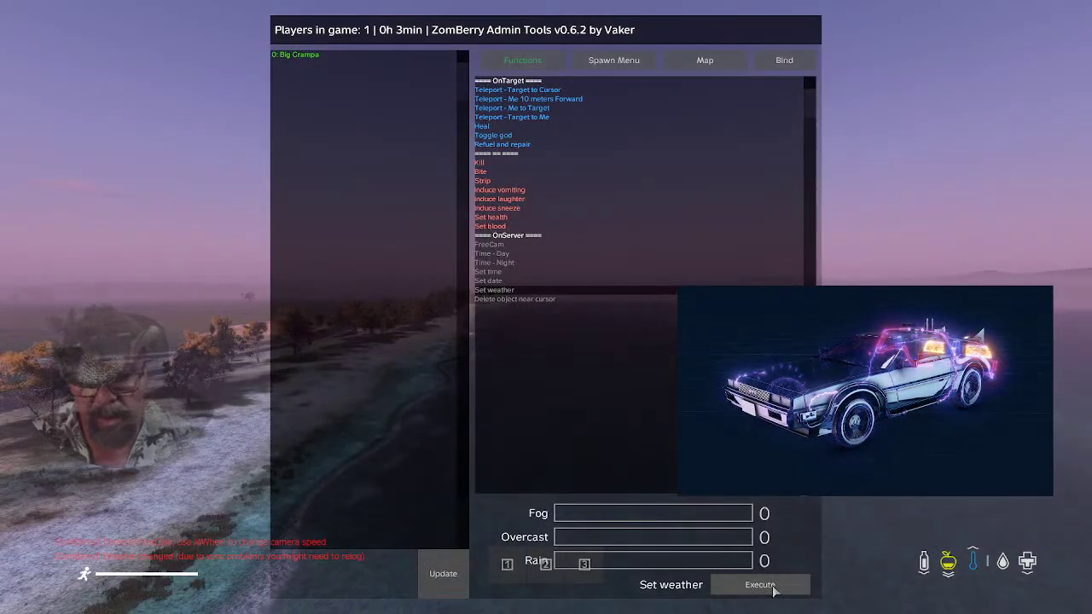
key("m")
Follow the coastline from the air, viewing the beach, the coastal road and the adjoining fields
key("w")
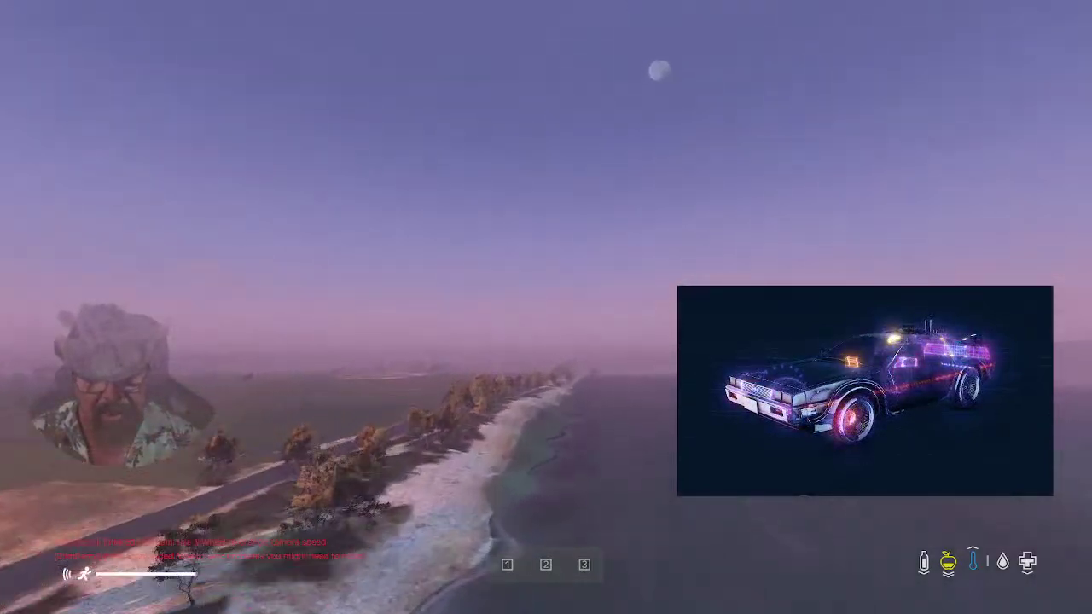
key("w")
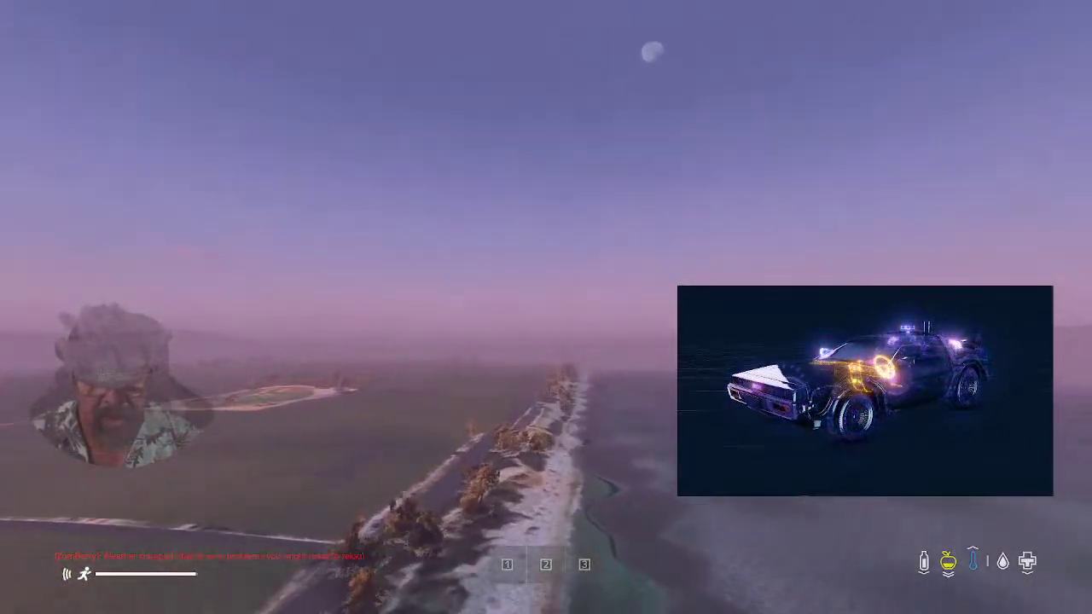
key("w")
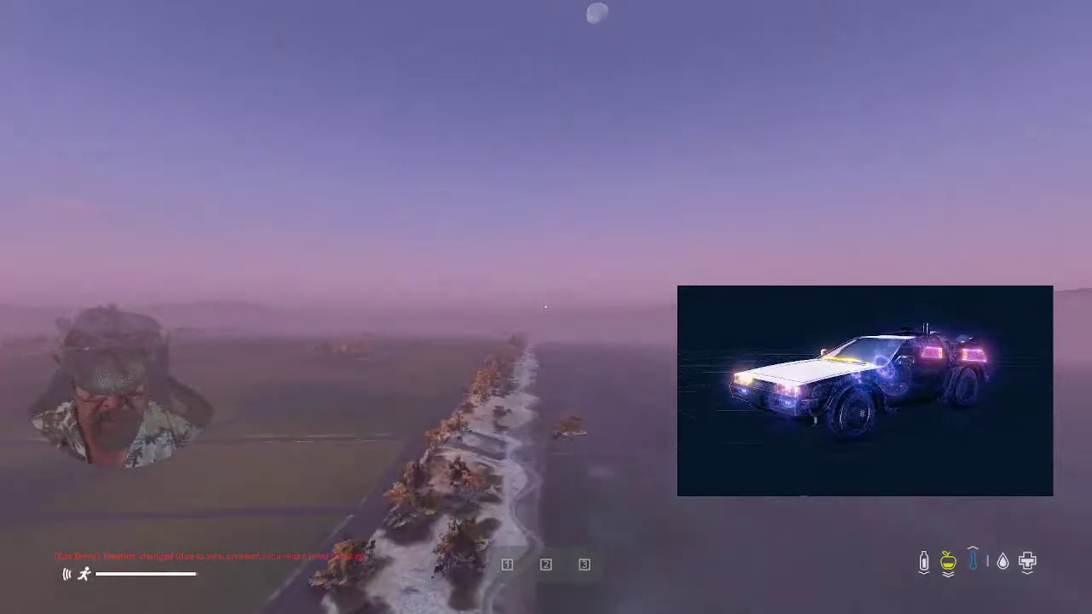
key("w")
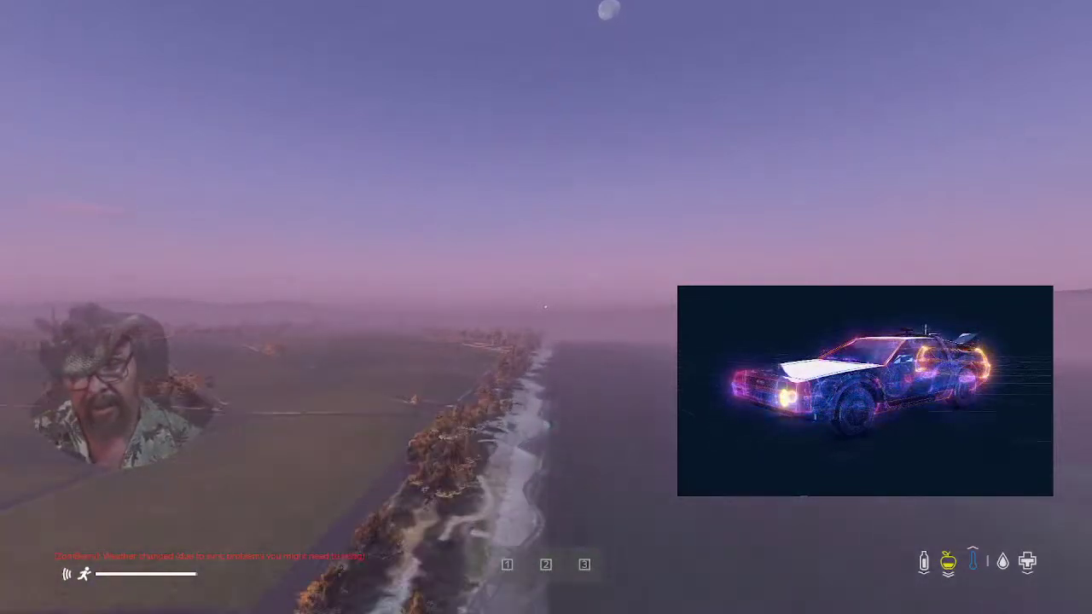
Fly inland over the grid of field roads to the highway below the wooded hills
key("w")
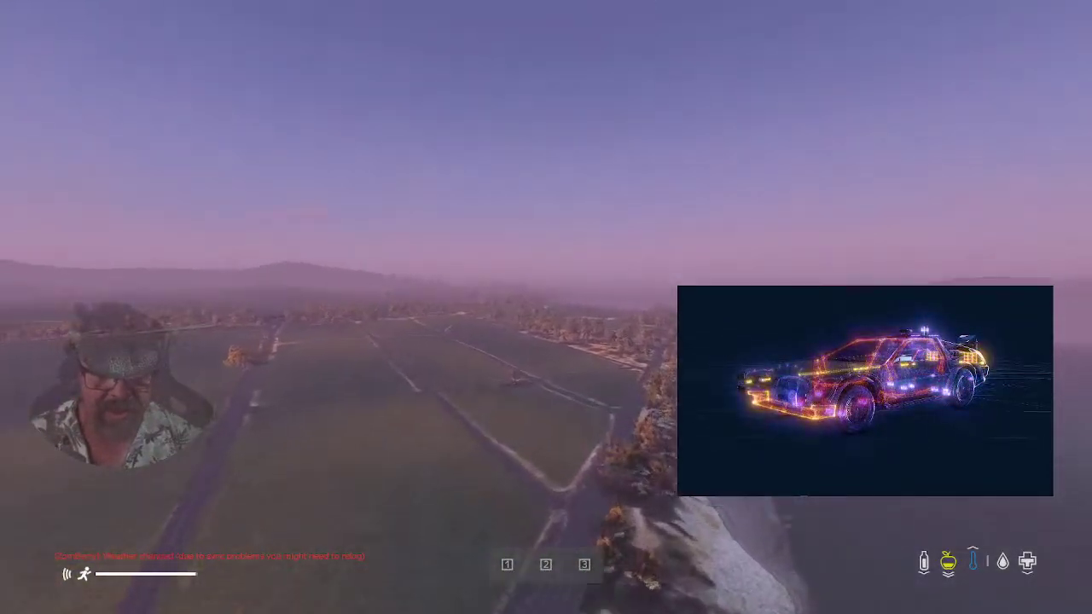
key("w")
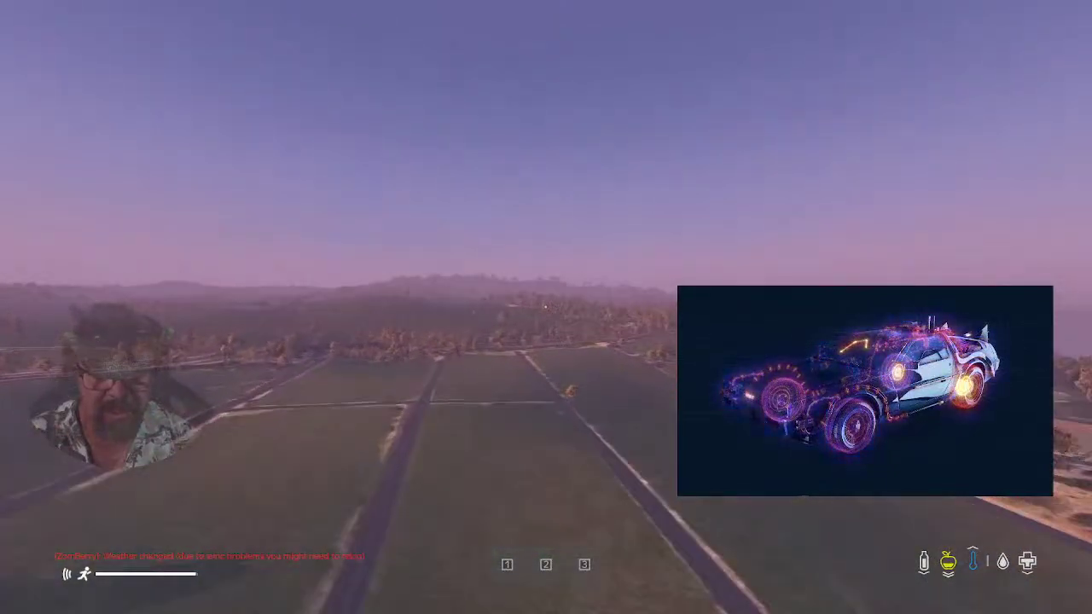
key("w")
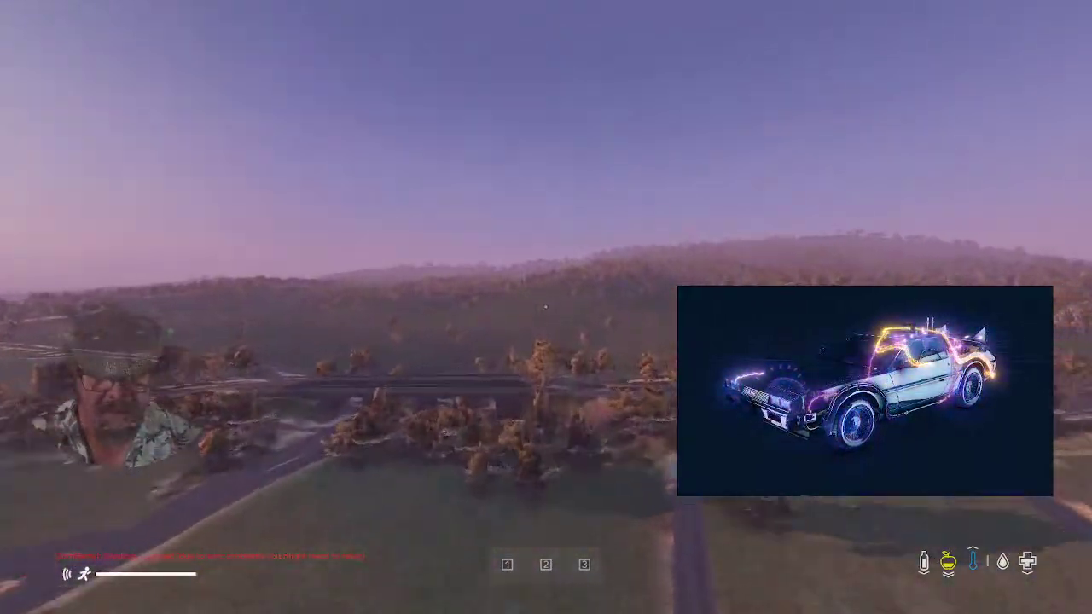
Descend to the narrow sealed road and follow it at low height through the eucalyptus forest
key("w")
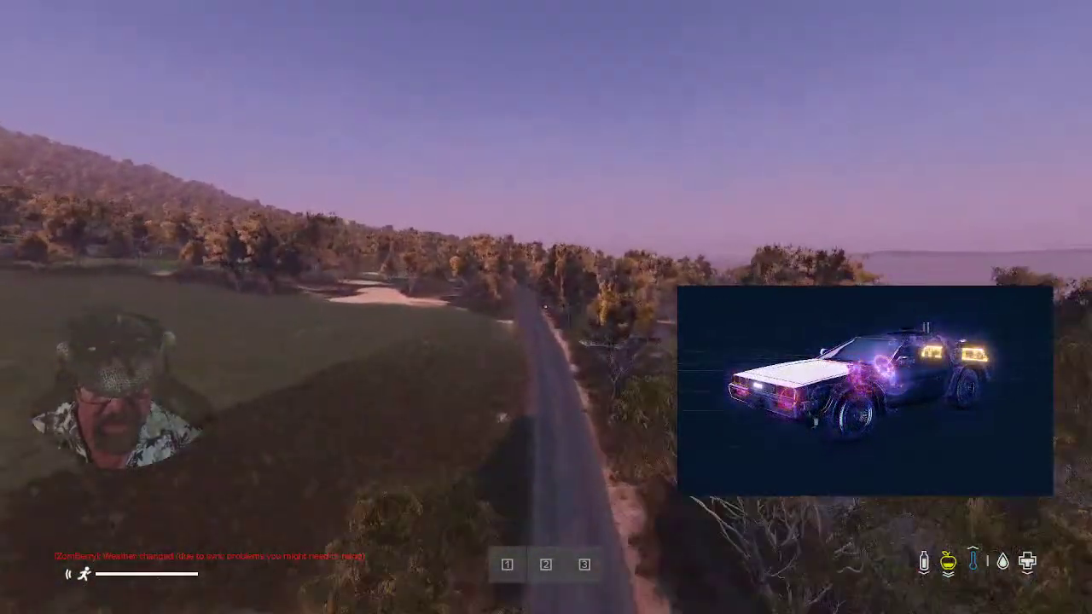
key("w")
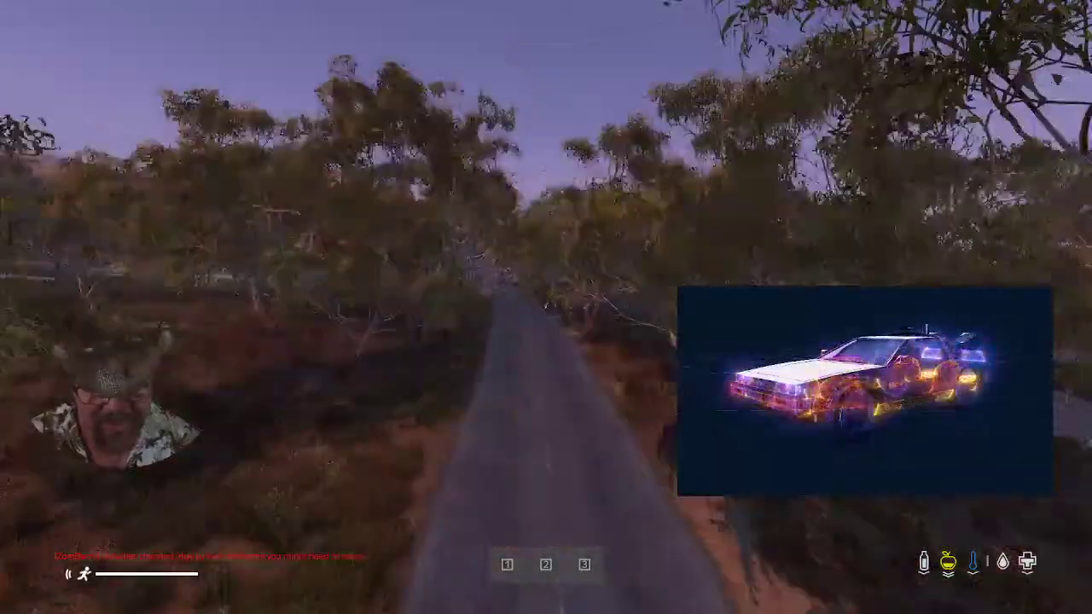
key("w")
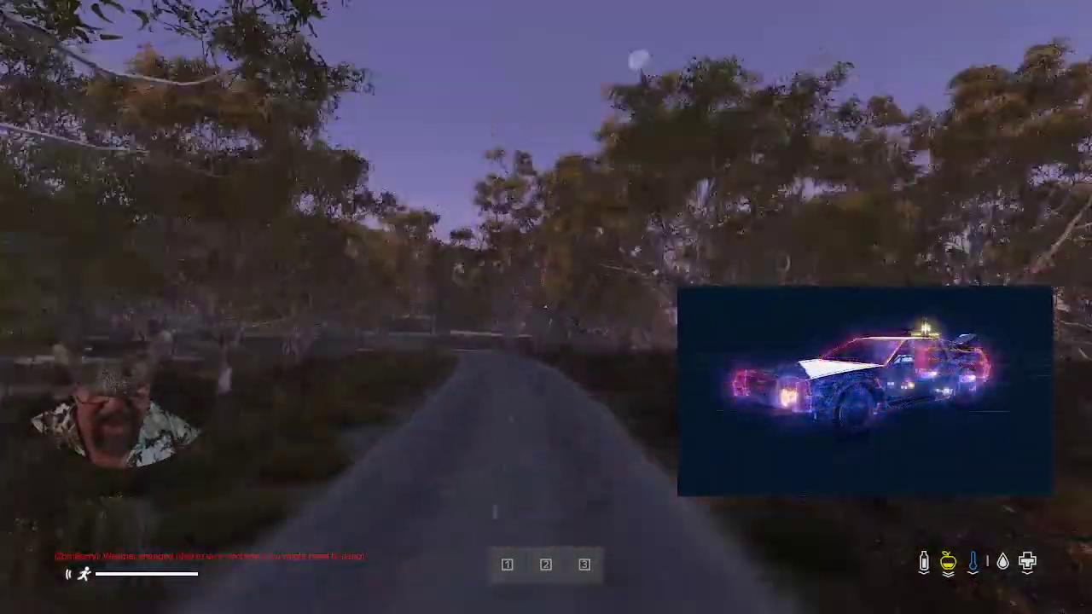
key("w")
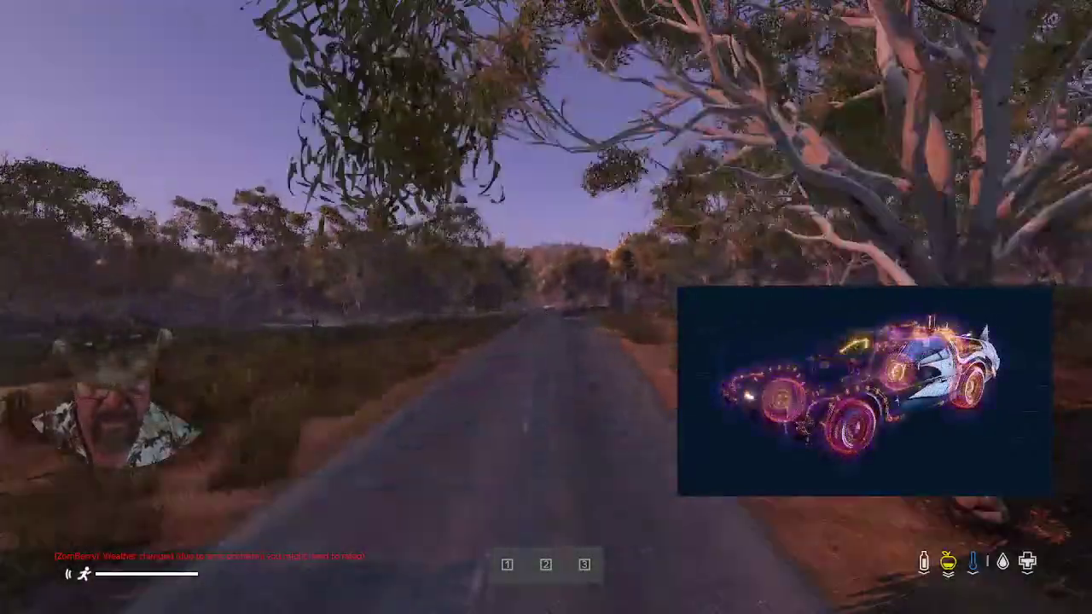
key("w")
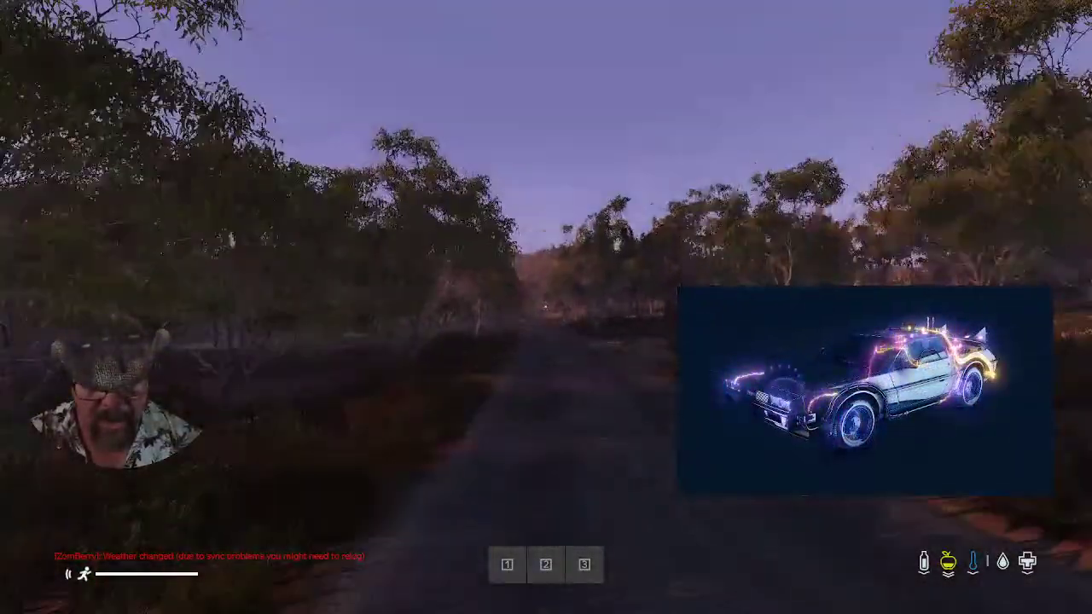
key("w")
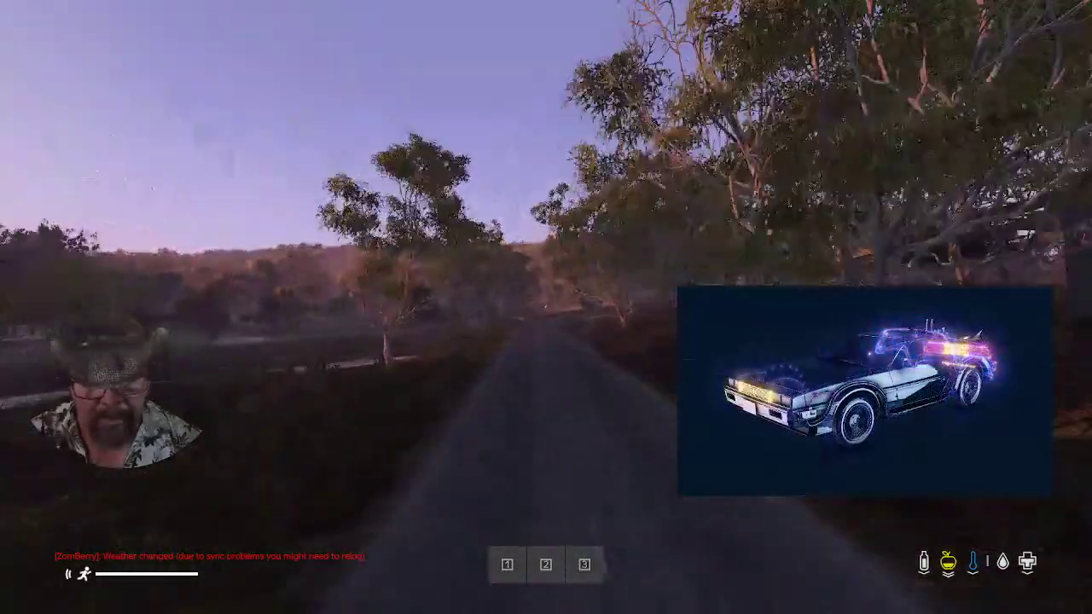
key("w")
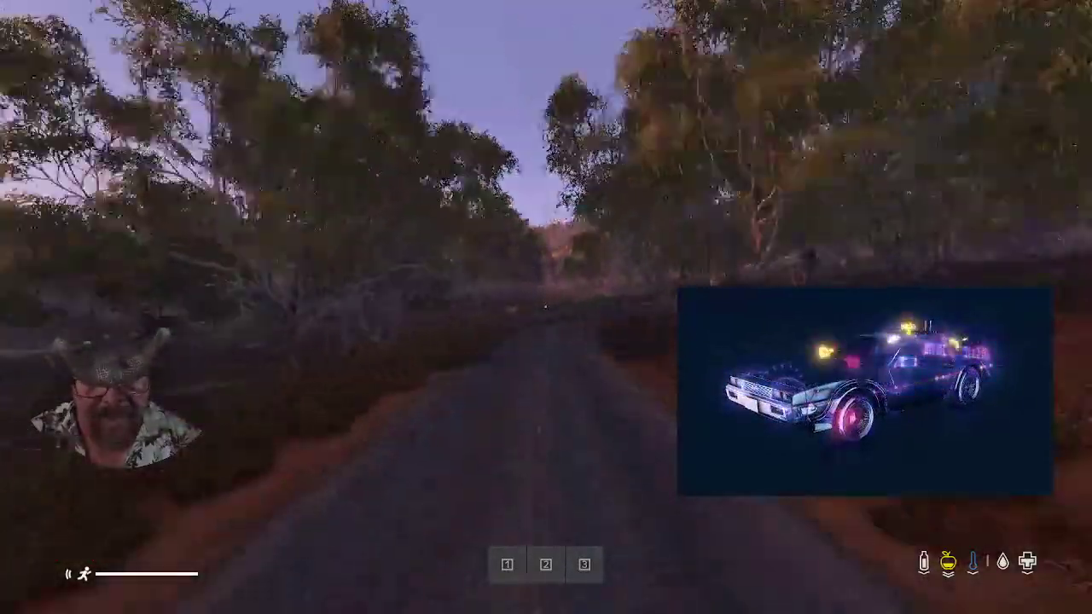
Follow the guardrailed hill road and inspect the yellow chairlift pylons and overhead cables beside it
key("w")
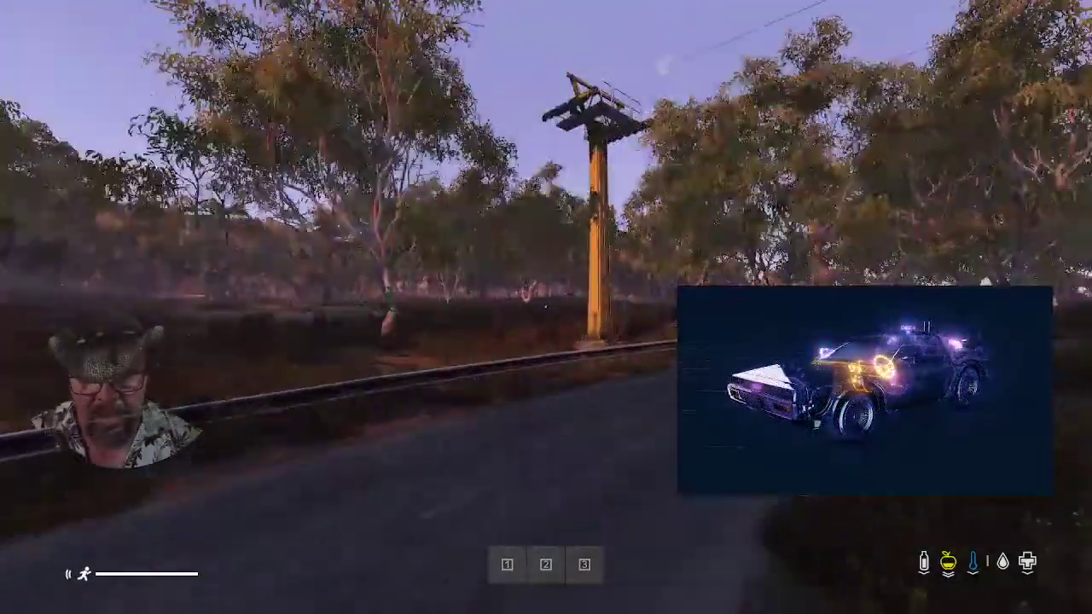
key("w")
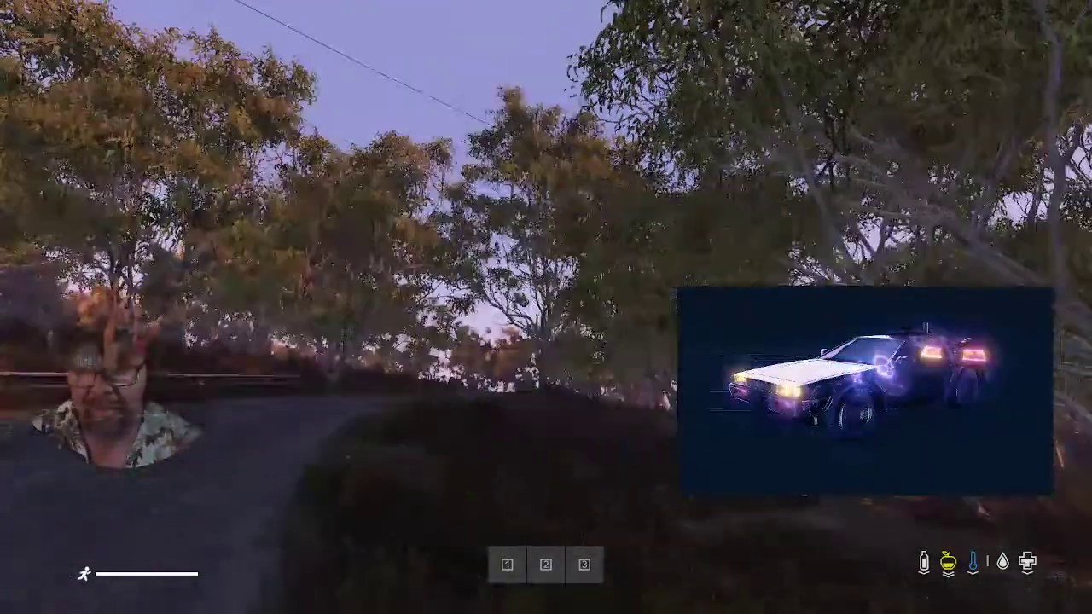
key("w")
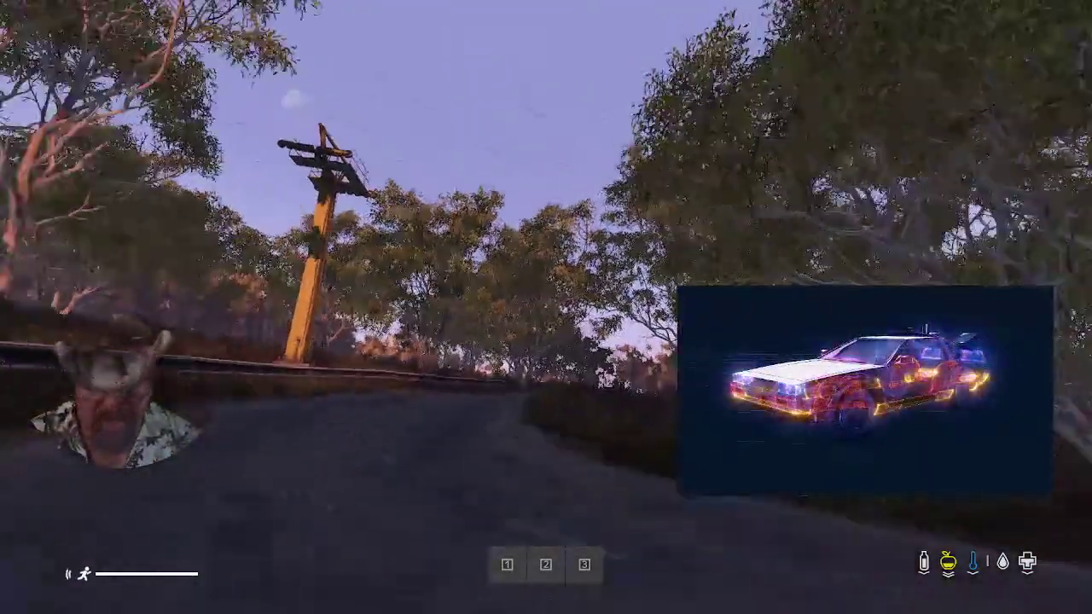
key("w")
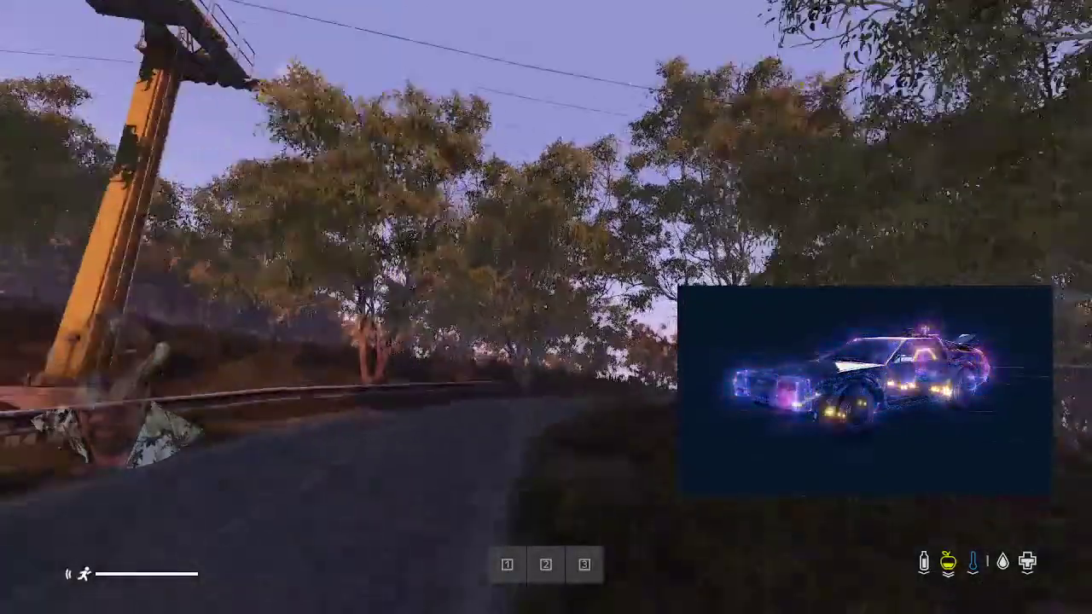
key("w")
Follow the winding sealed road at low height past the roadside trees and red-earth verges of the hill forest
key("w")
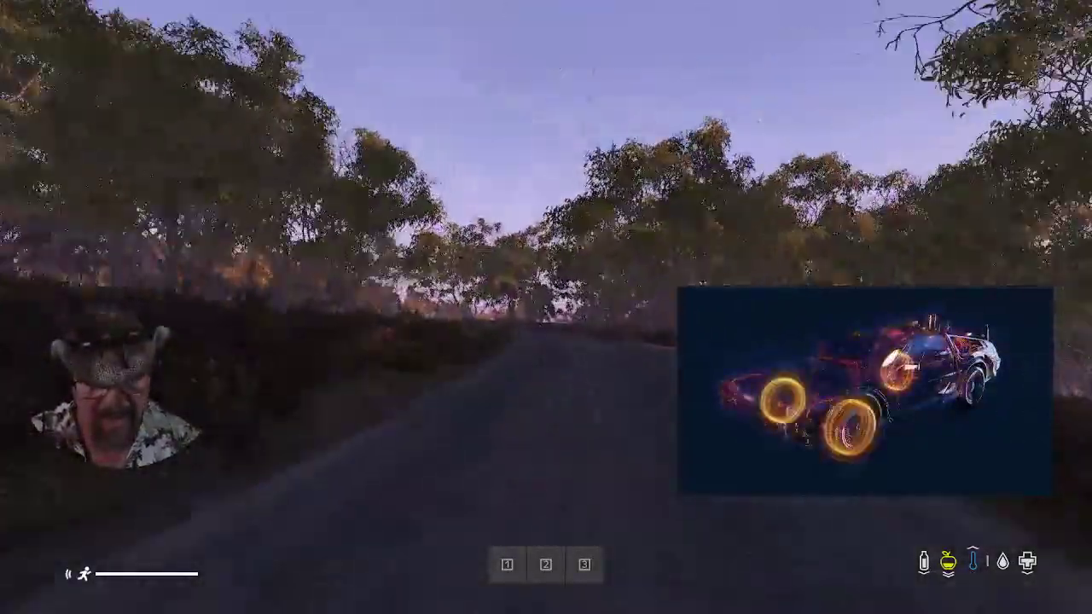
key("w")
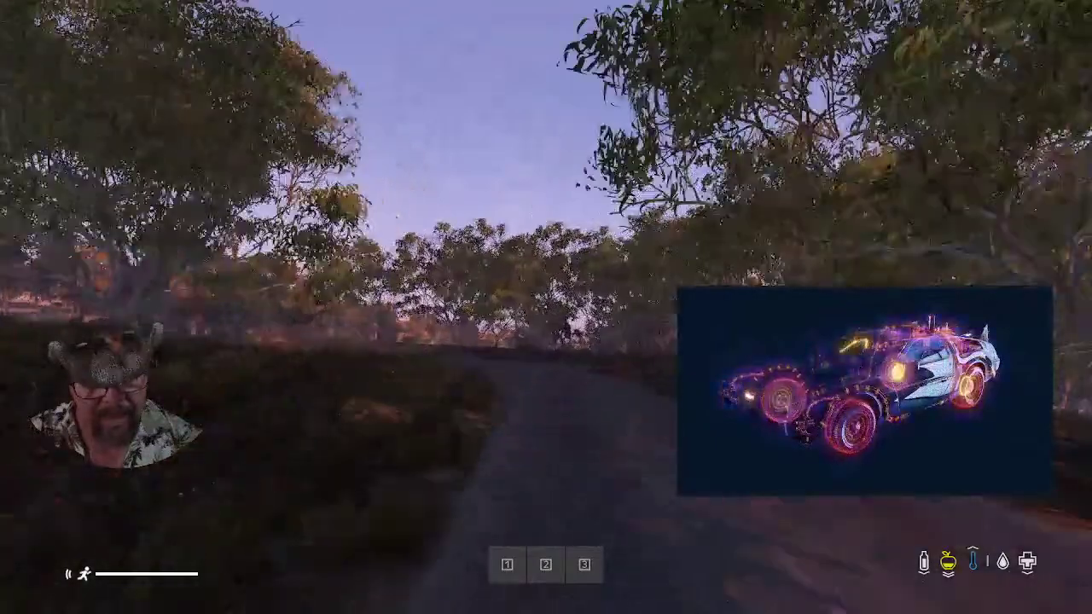
key("w")
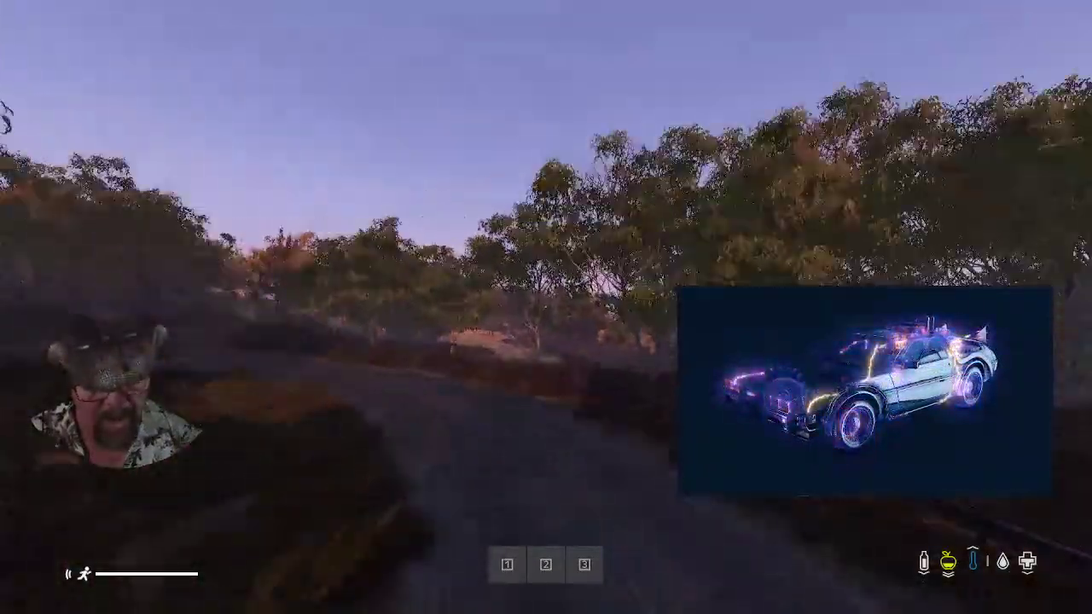
key("w")
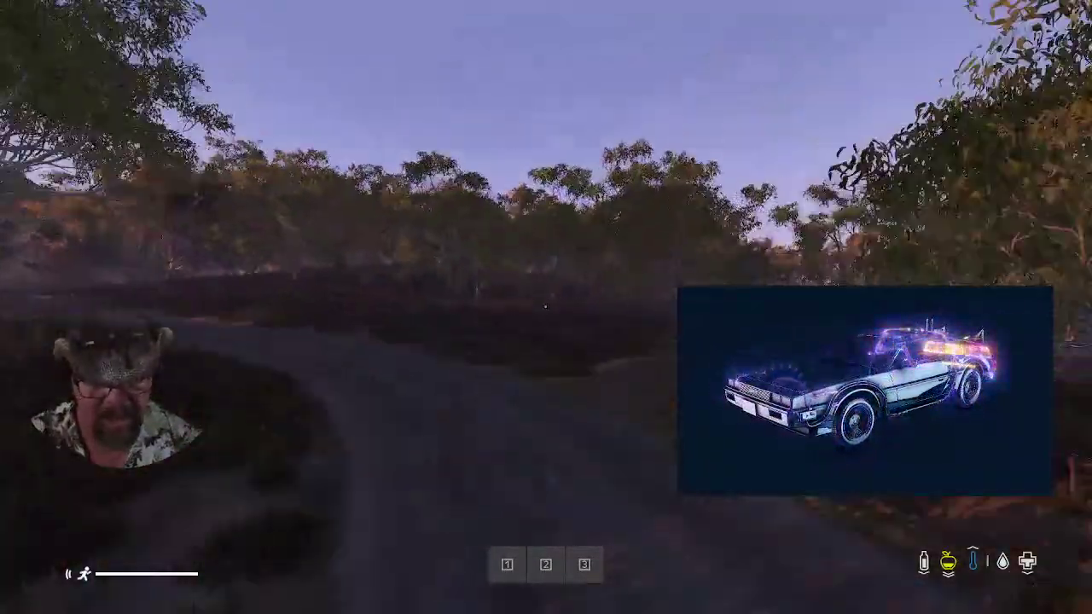
key("w")
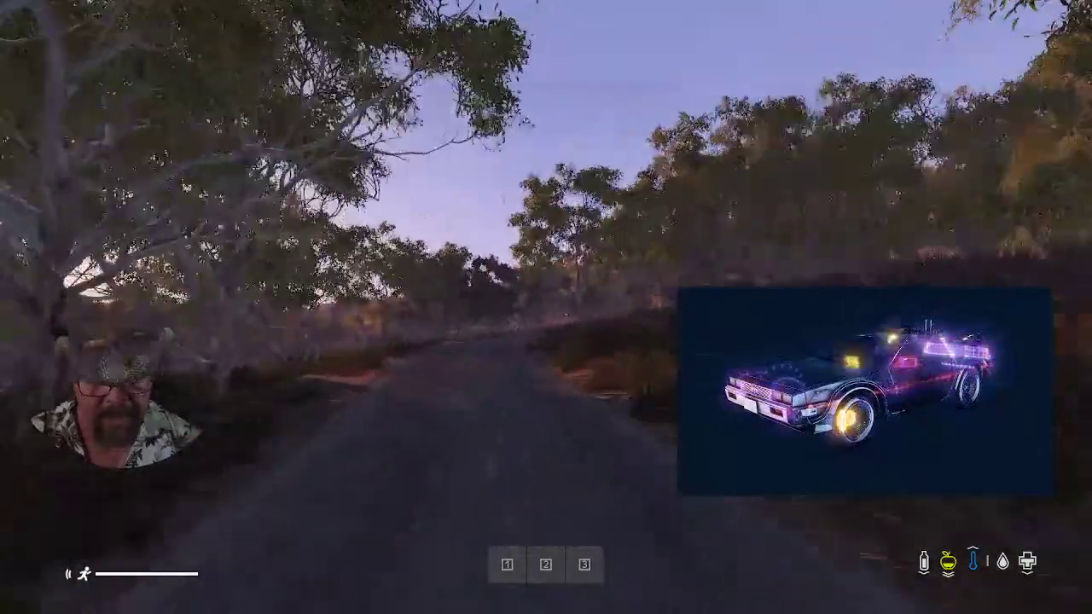
key("w")
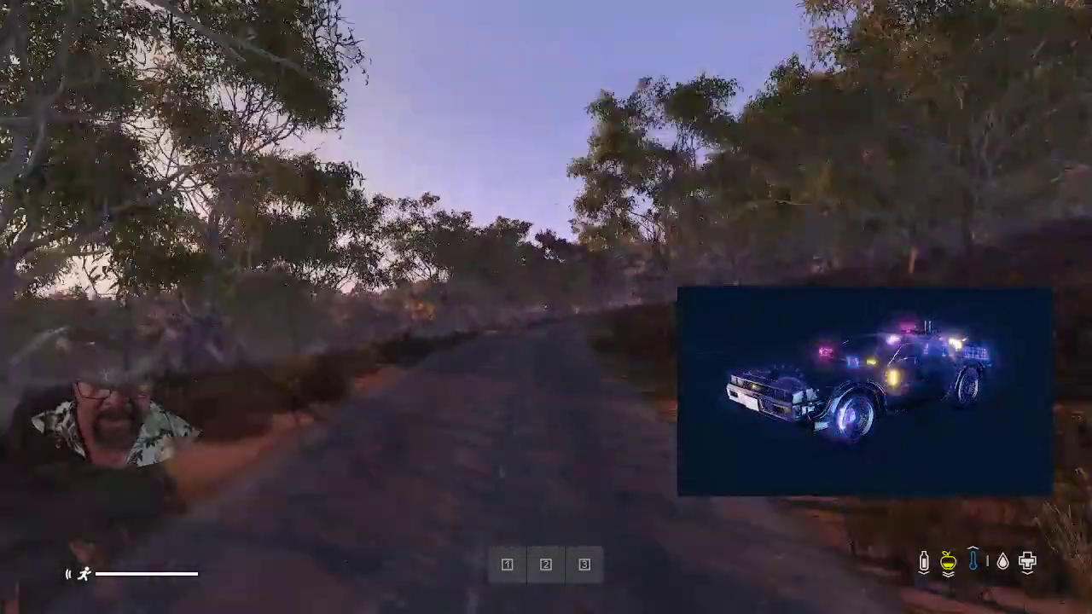
key("w")
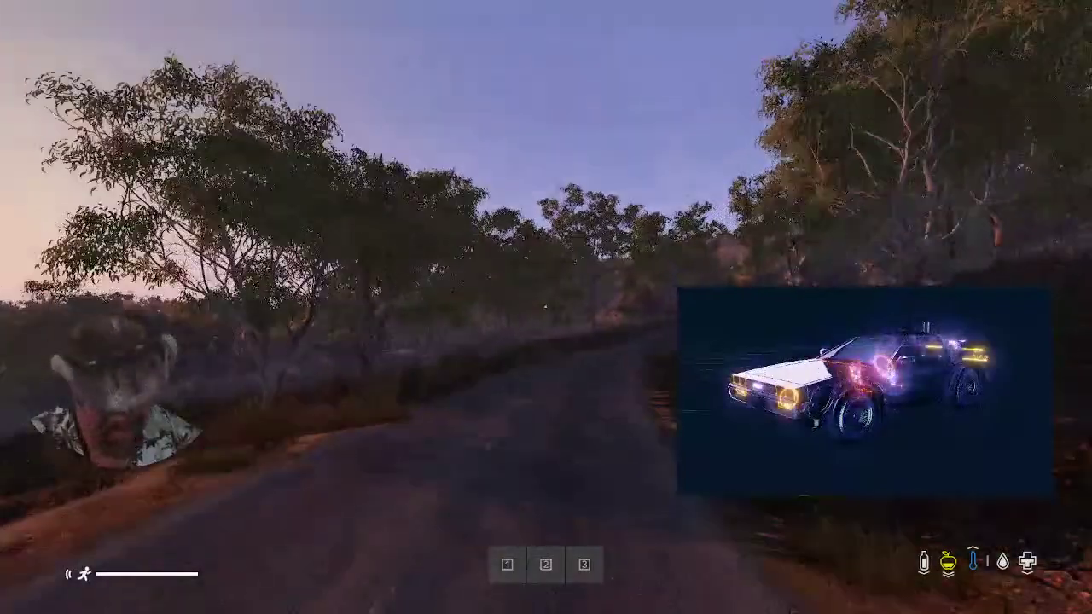
key("w")
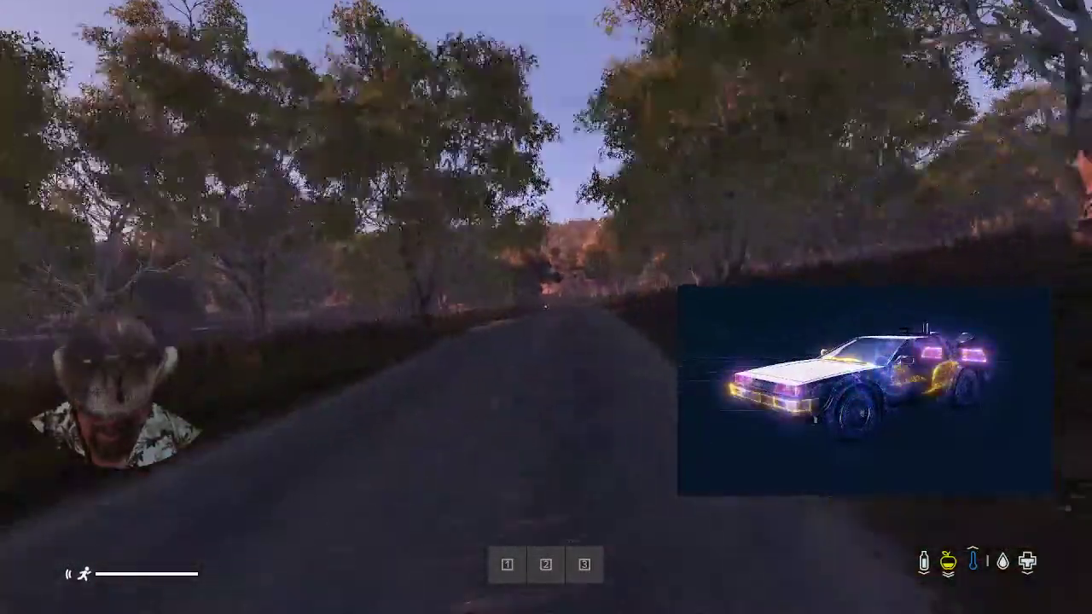
key("w")
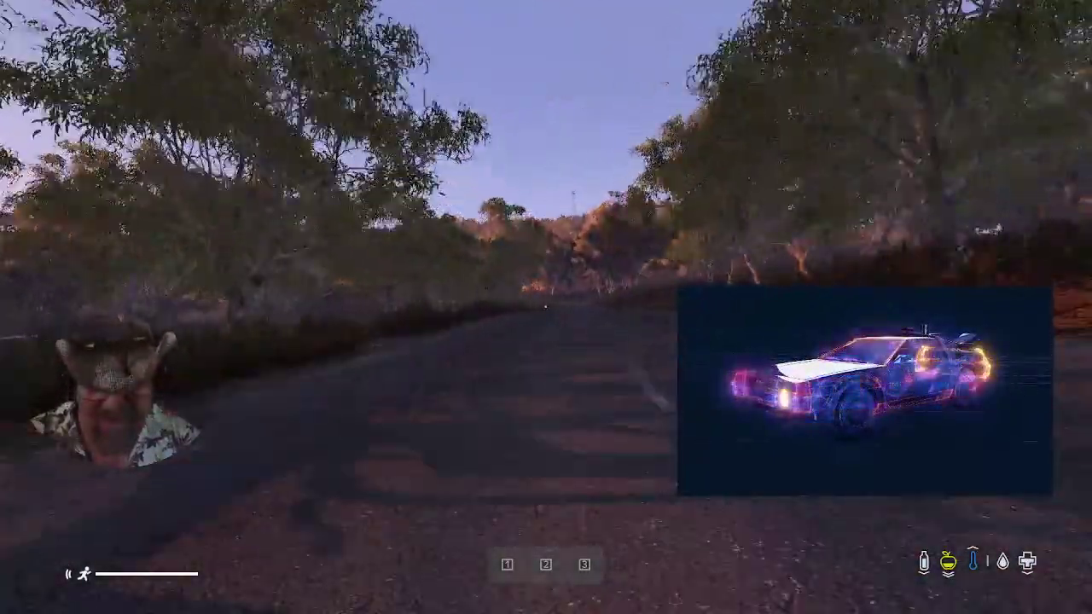
key("w")
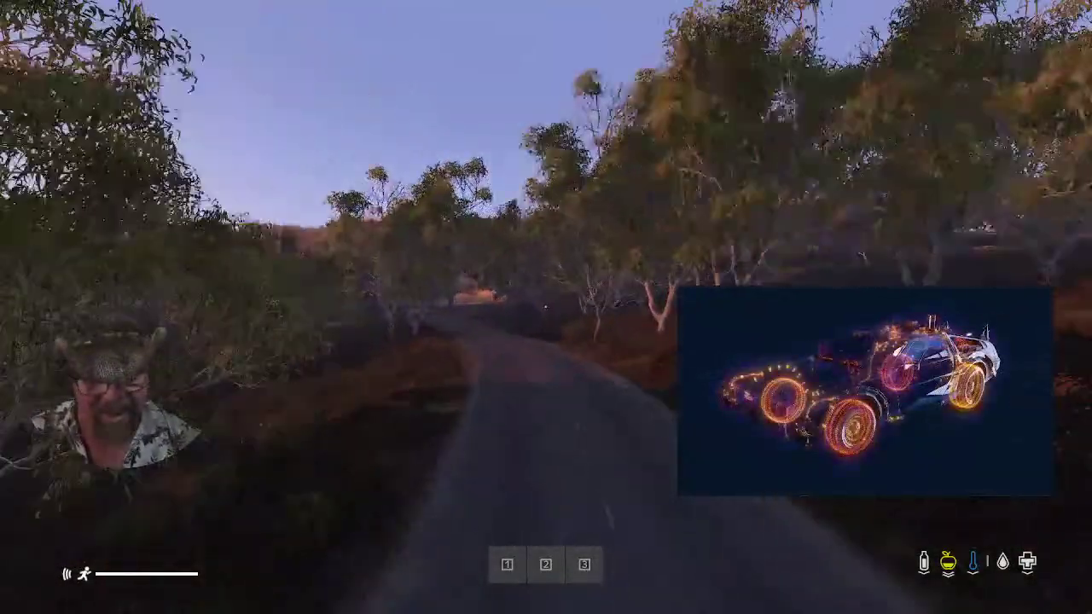
Continue along the forest road past the pylon at the guardrailed bend and fly off-road through the eucalyptus trees
key("w")
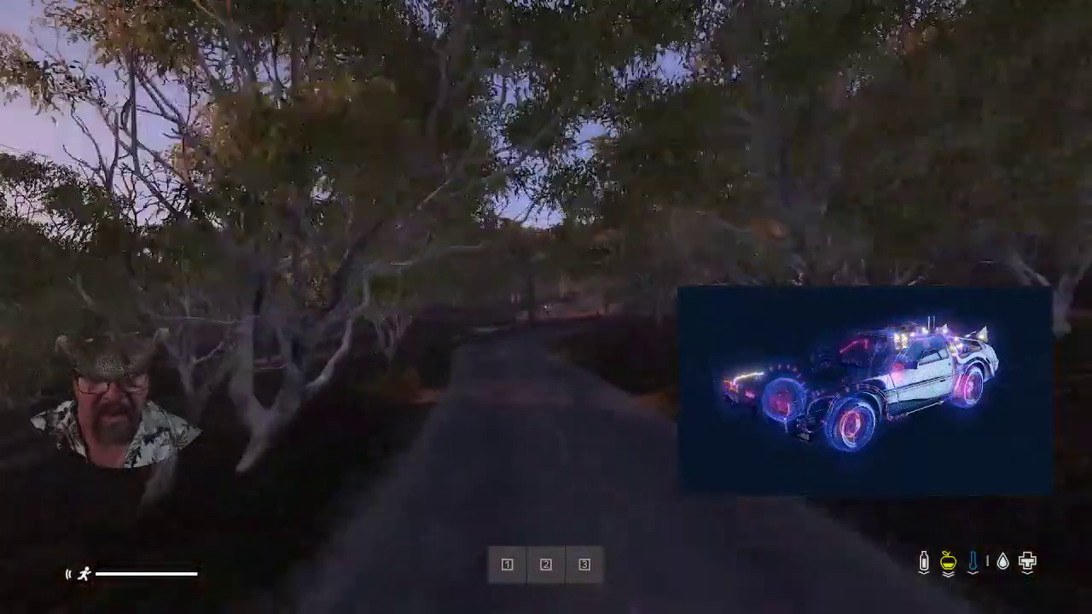
key("w")
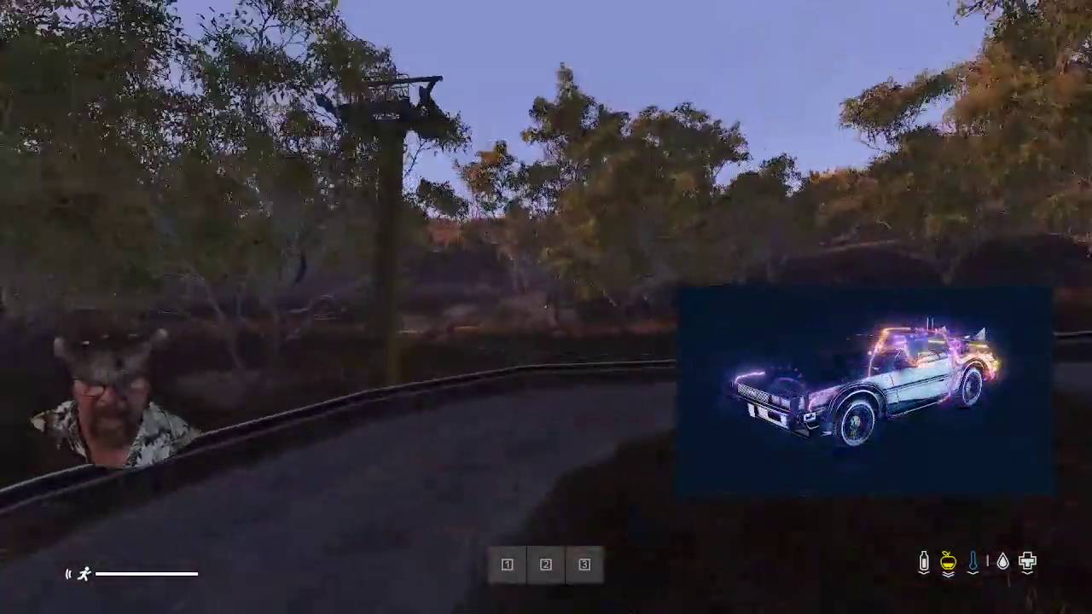
key("w")
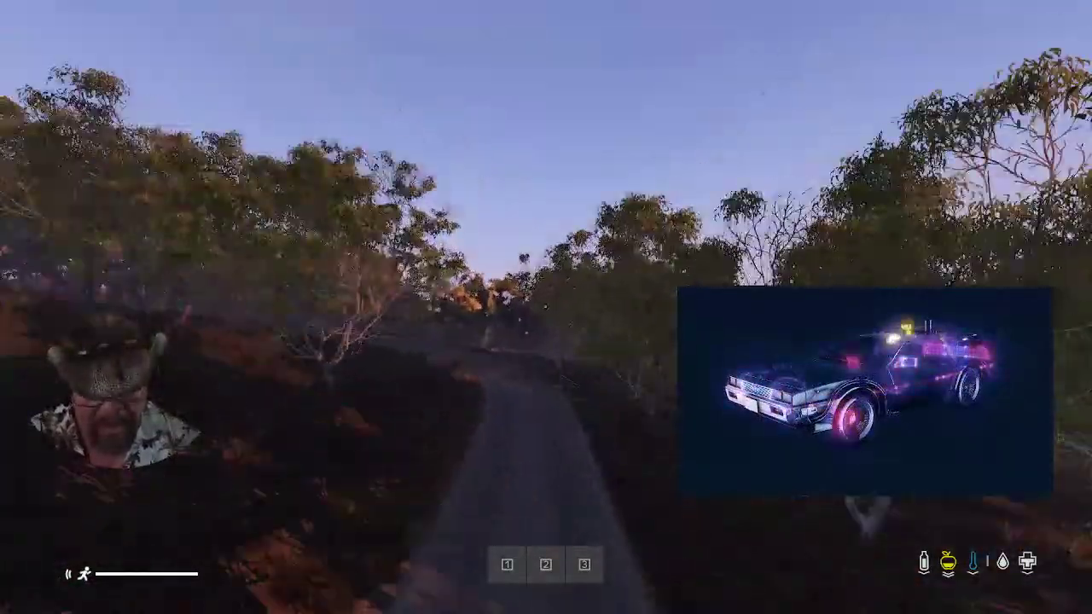
key("w")
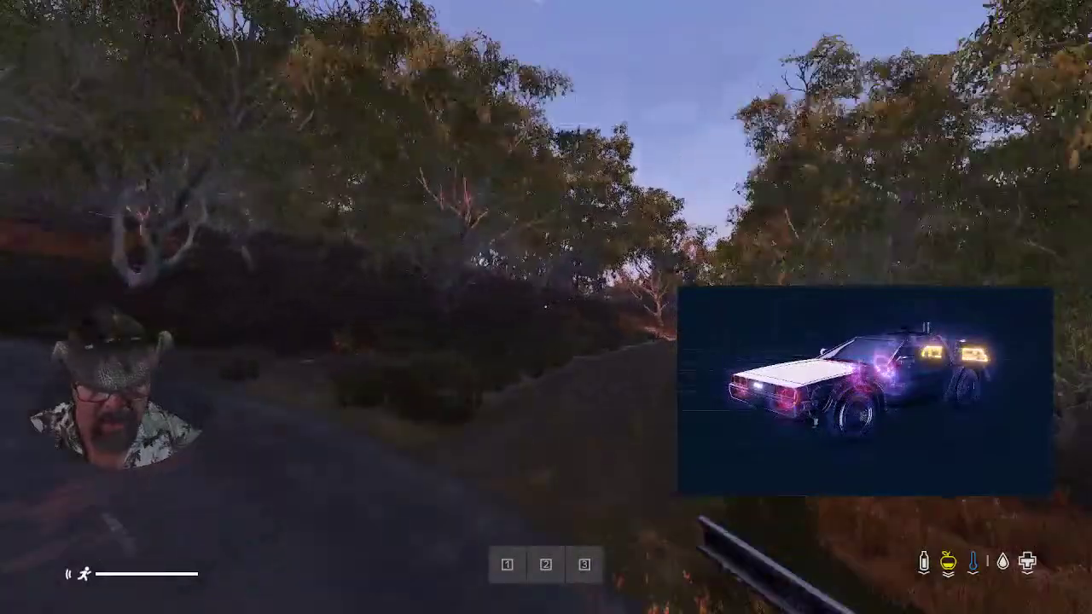
key("w")
key("w")
key("w")
key("w")
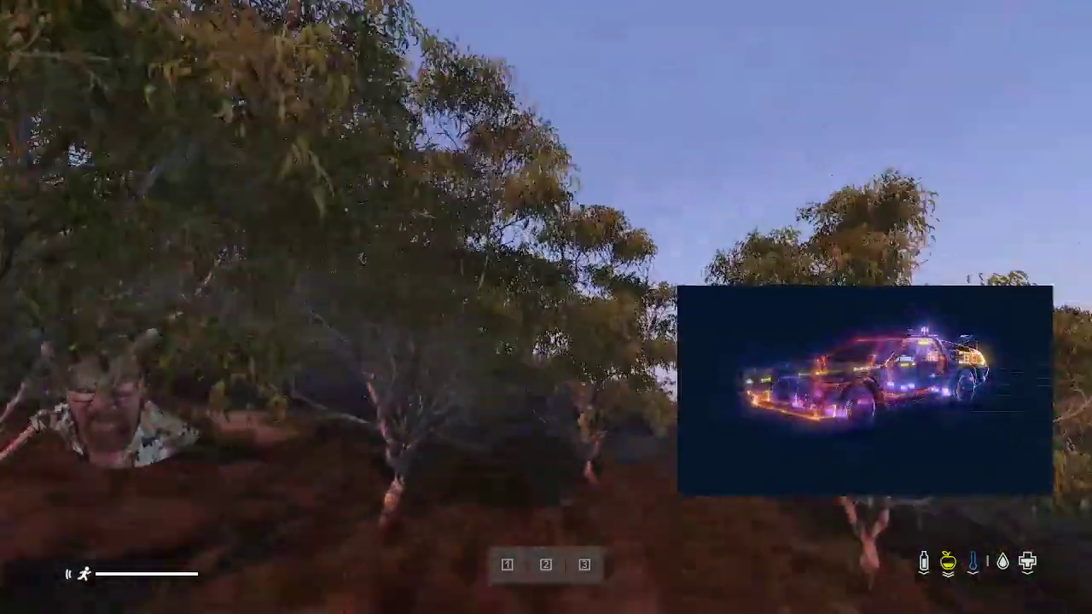
key("w")
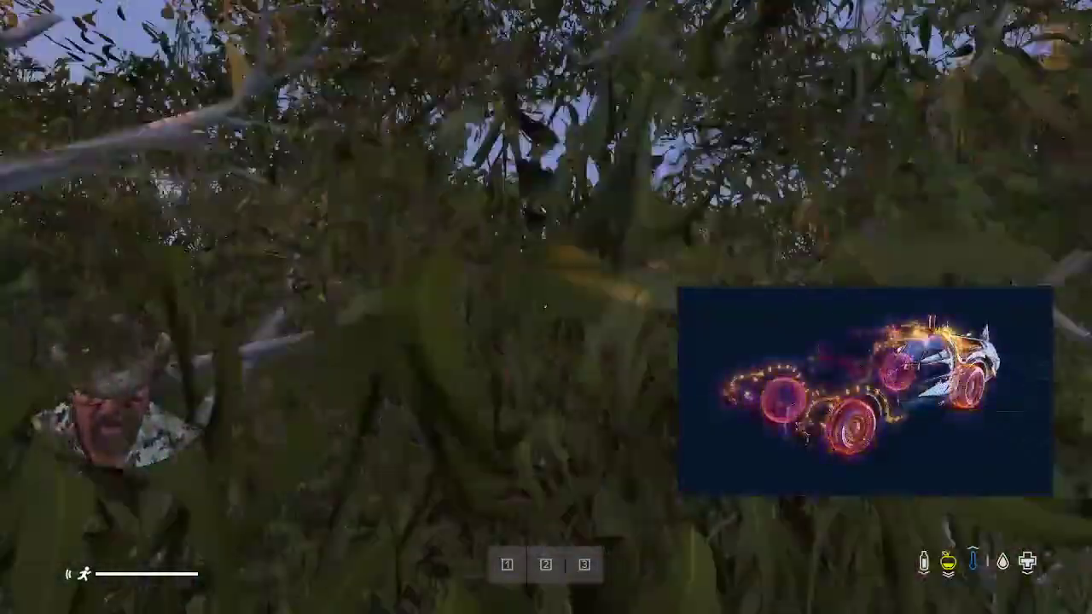
key("w")
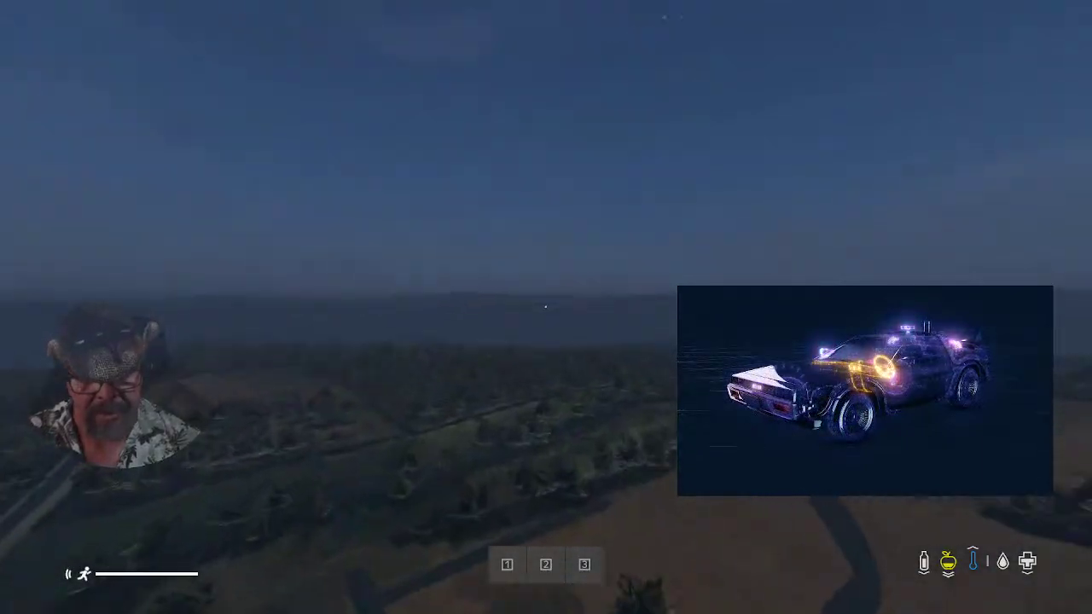
Leave the local server session, quit DayZ and close its launcher
key("Escape")
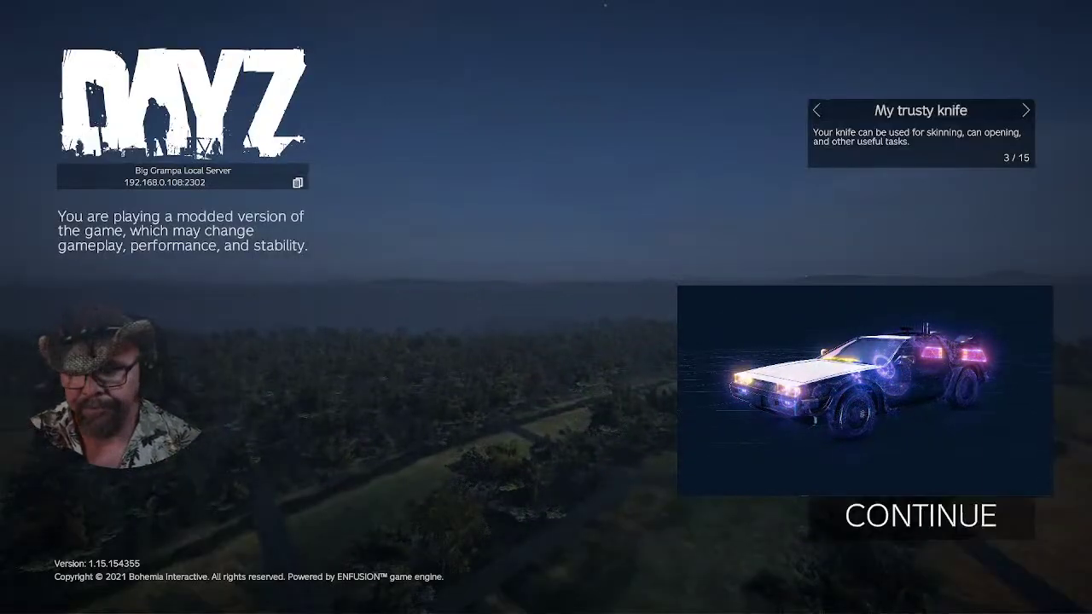
left_click(921, 473)
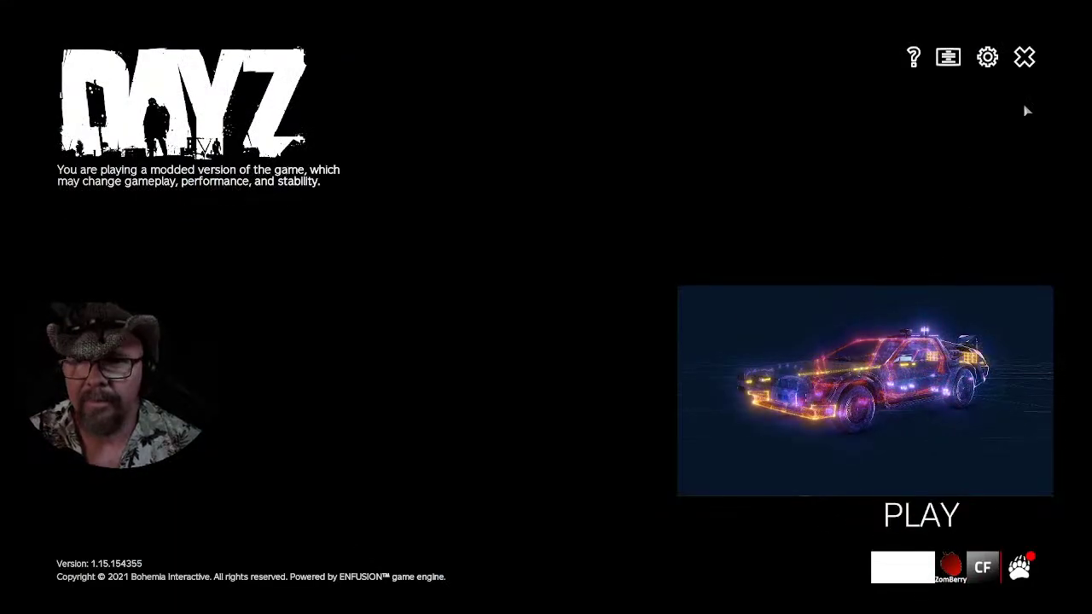
left_click(1026, 58)
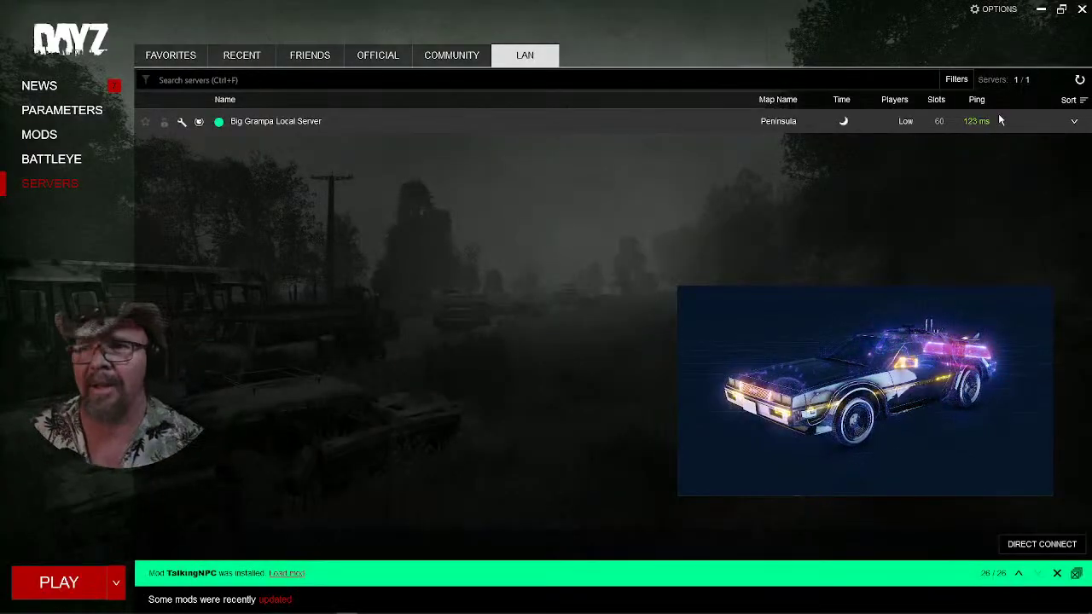
left_click(1084, 10)
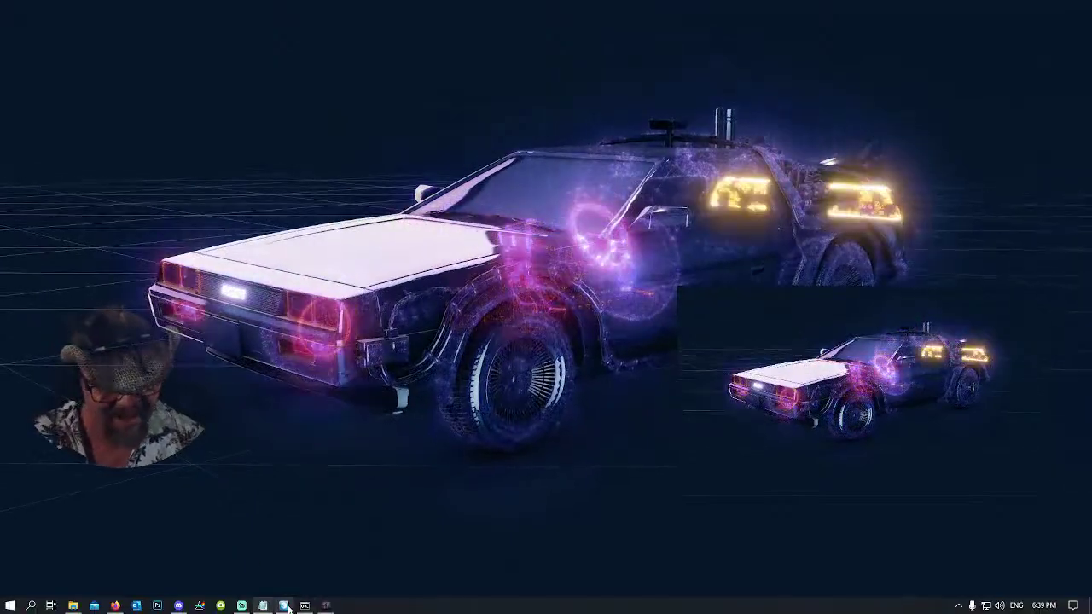
Shut down the local server by closing the DayZ console and the server batch window
mouse_move(326, 607)
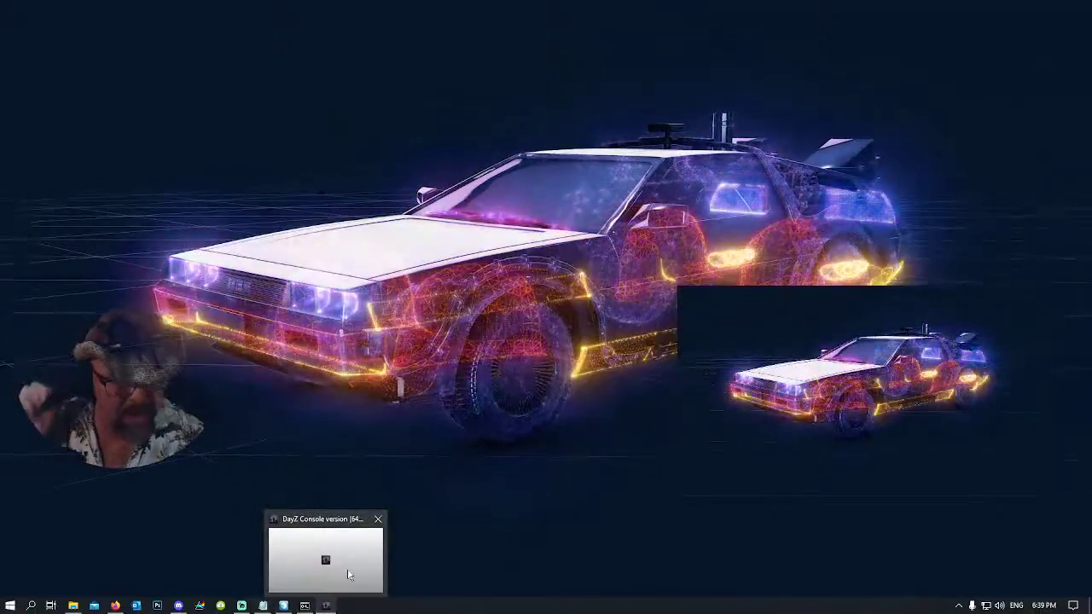
left_click(376, 520)
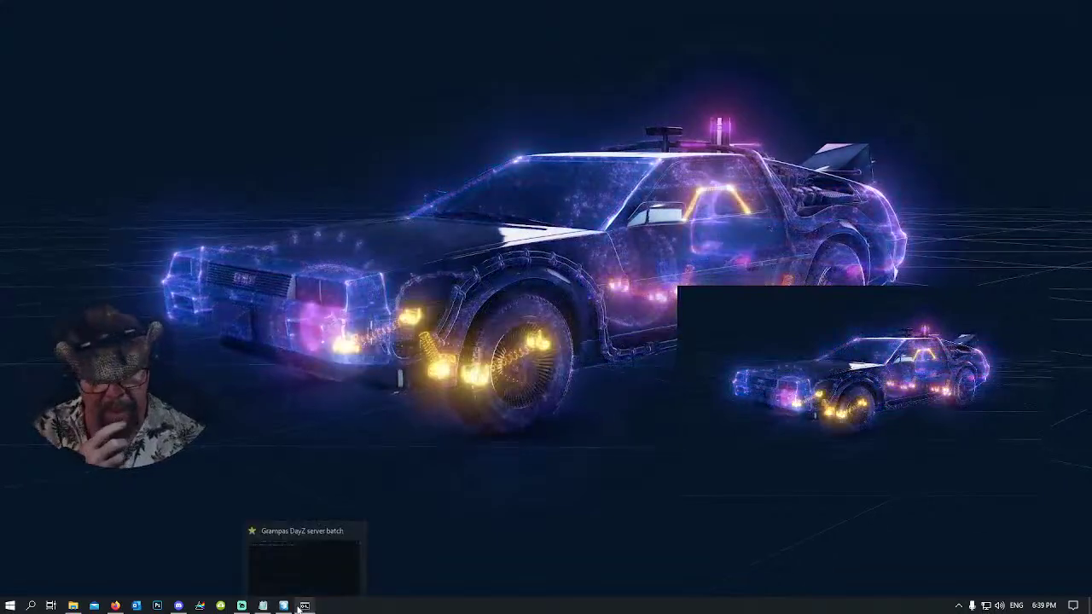
left_click(362, 523)
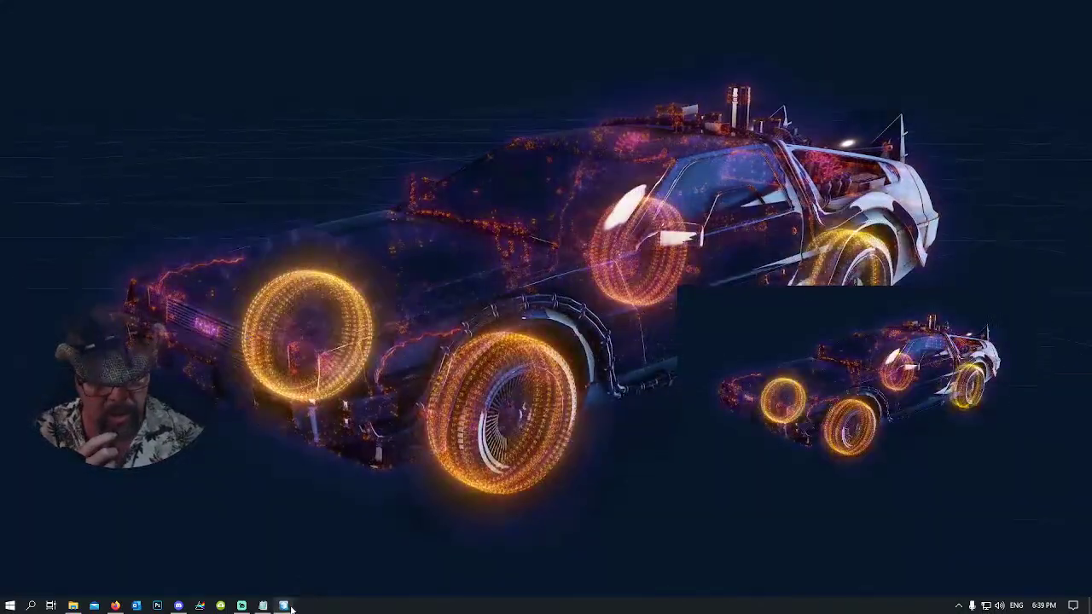
Switch to Object Builder and rename the shed's Door selection to door1 in the 0.000 LOD
left_click(286, 606)
mouse_move(265, 608)
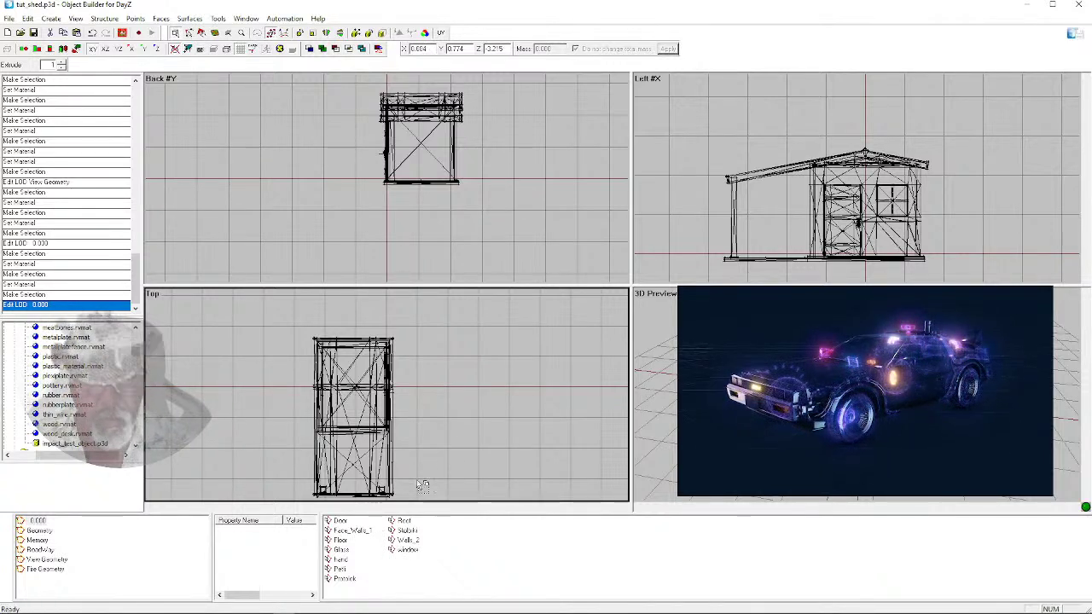
left_click(341, 522)
right_click(340, 522)
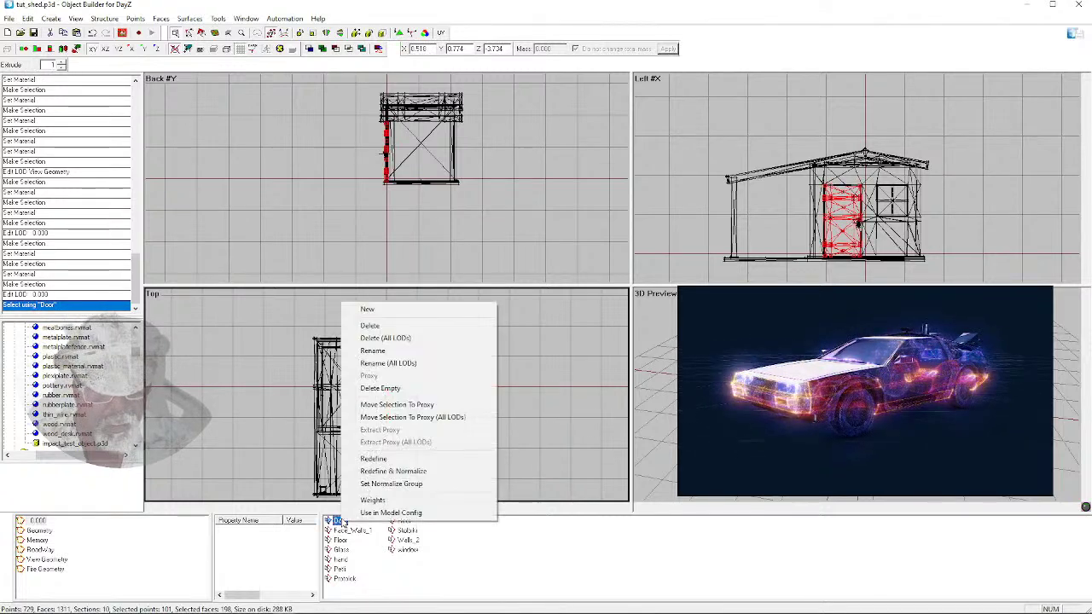
left_click(378, 351)
type("door")
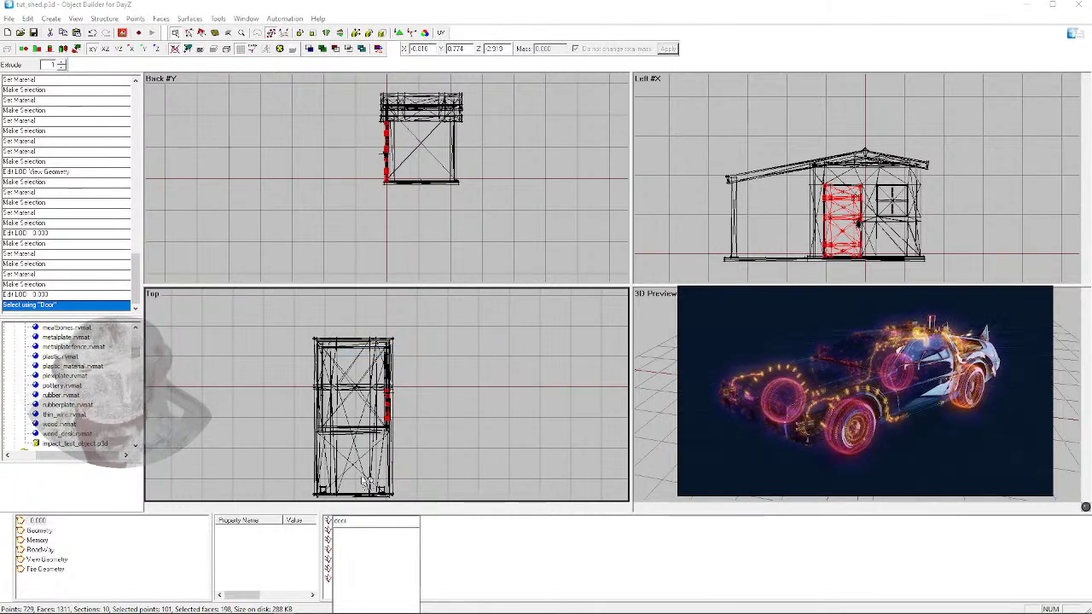
key("Return")
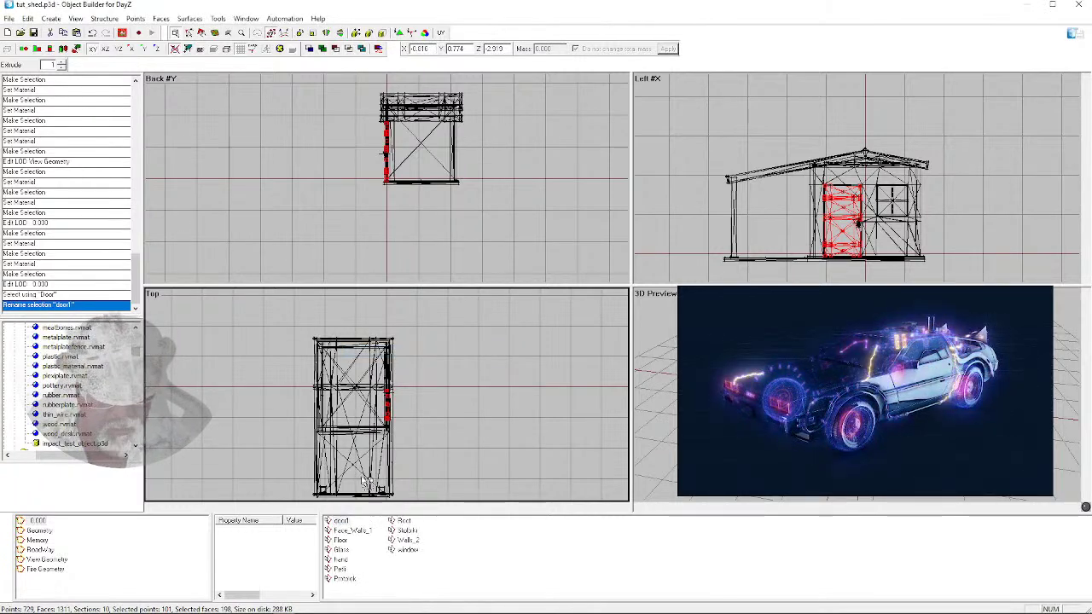
Clear the door selection and start the external 3D preview of the shed model
left_click(463, 428)
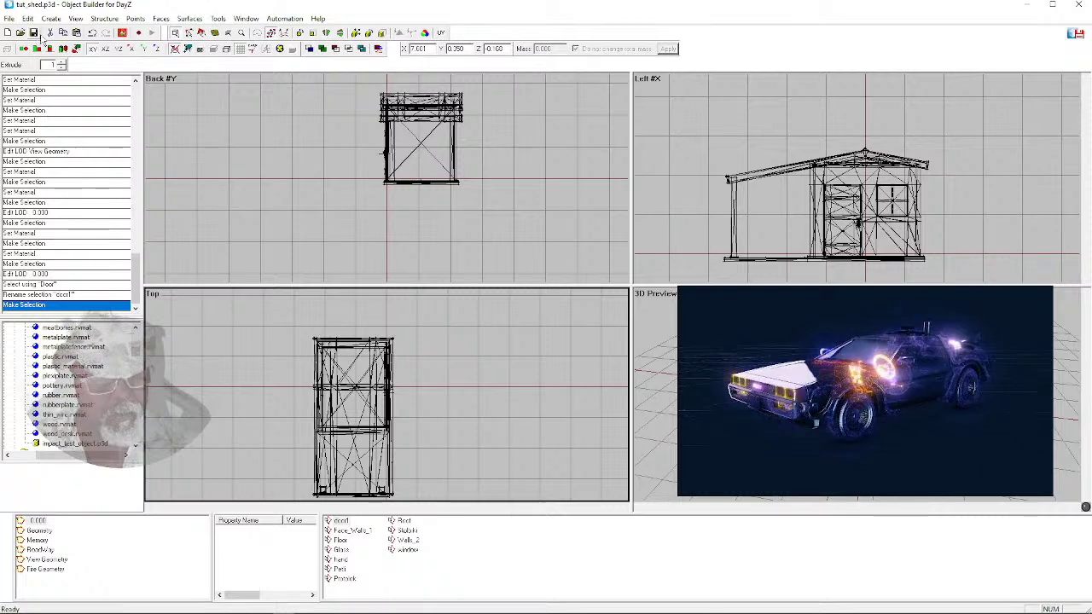
left_click(122, 32)
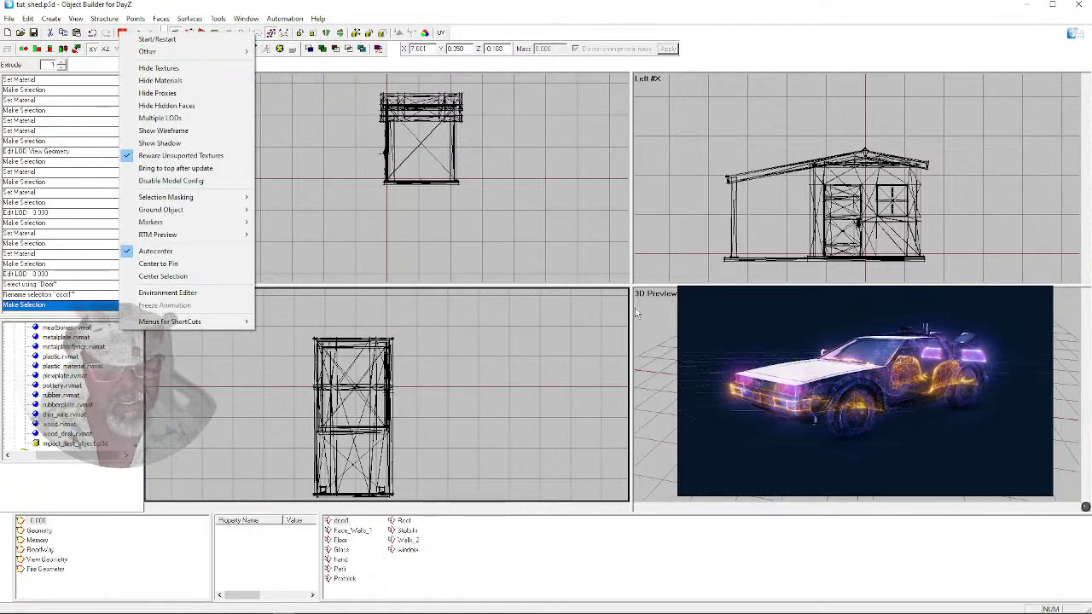
left_click(546, 231)
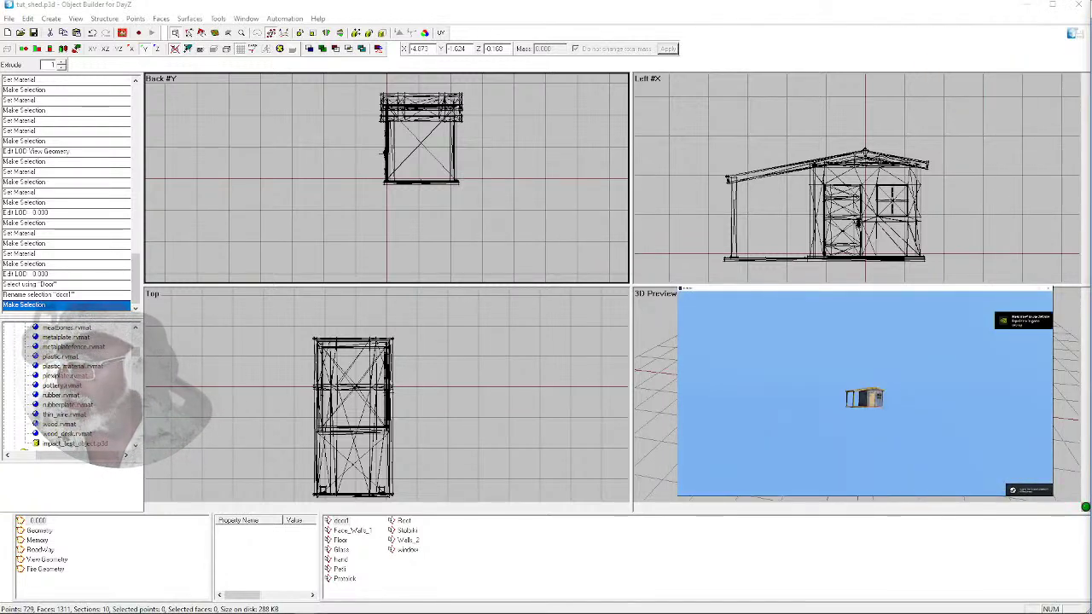
Switch to the browser and return from the LOD diagram to the DayZ:Doors on buildings wiki article
scroll(865, 392, "up", 5)
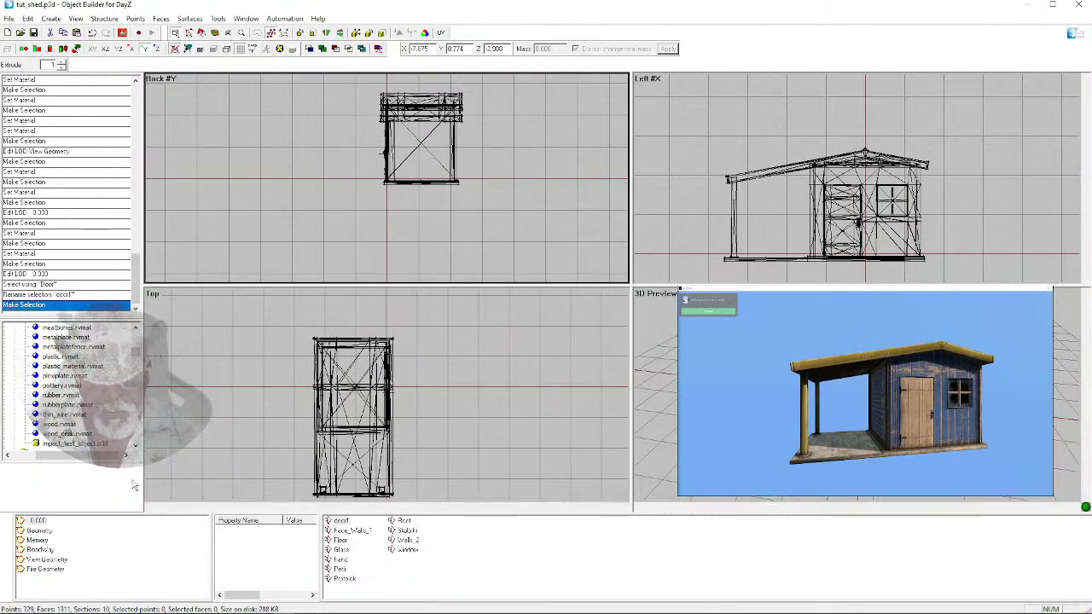
left_click(115, 605)
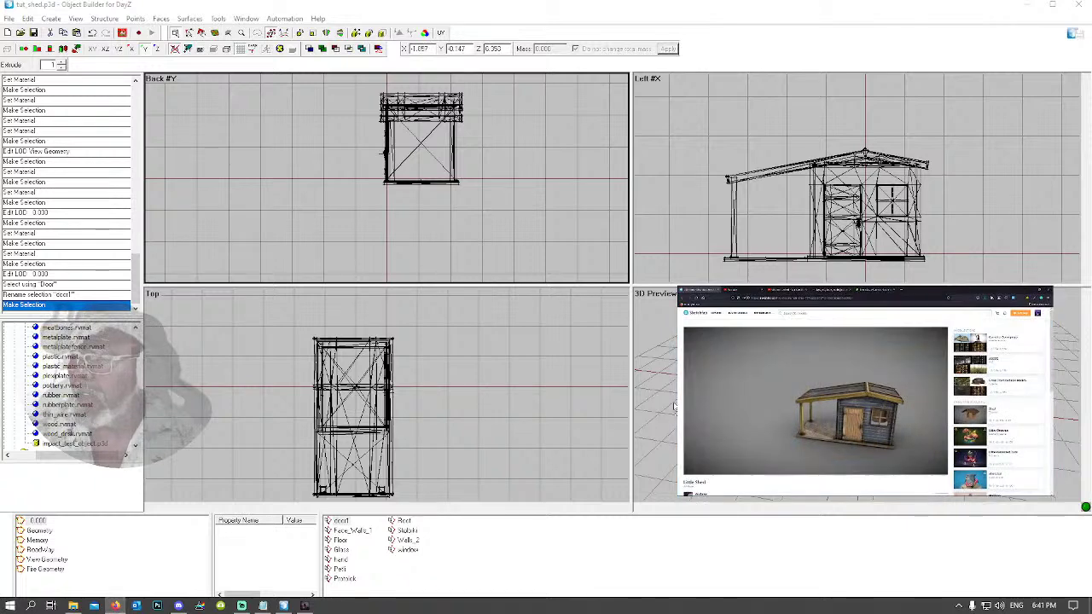
mouse_move(717, 314)
left_click(830, 290)
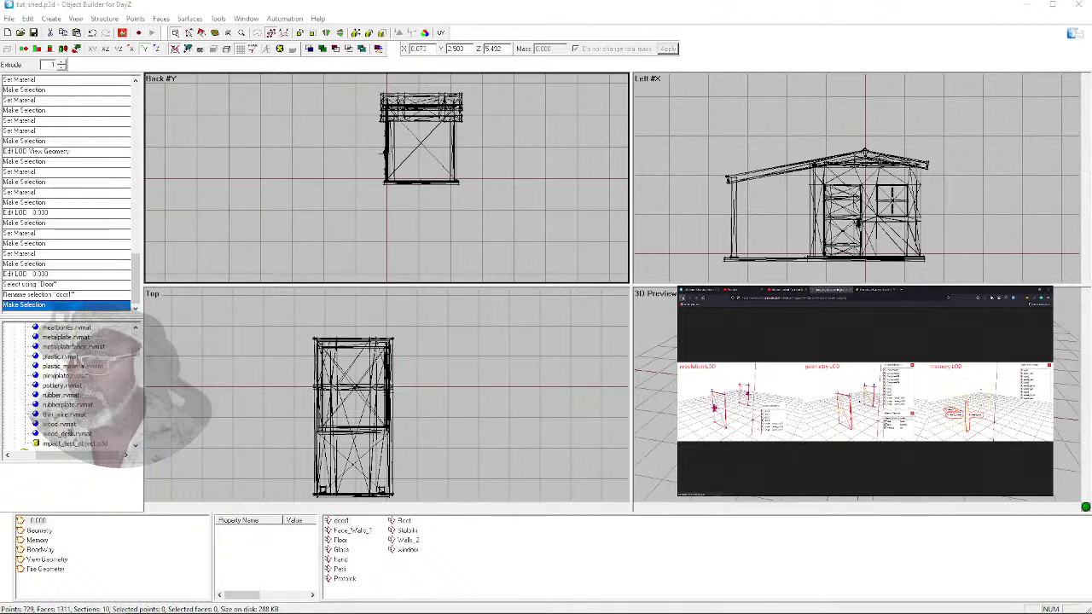
left_click(682, 297)
left_click(682, 298)
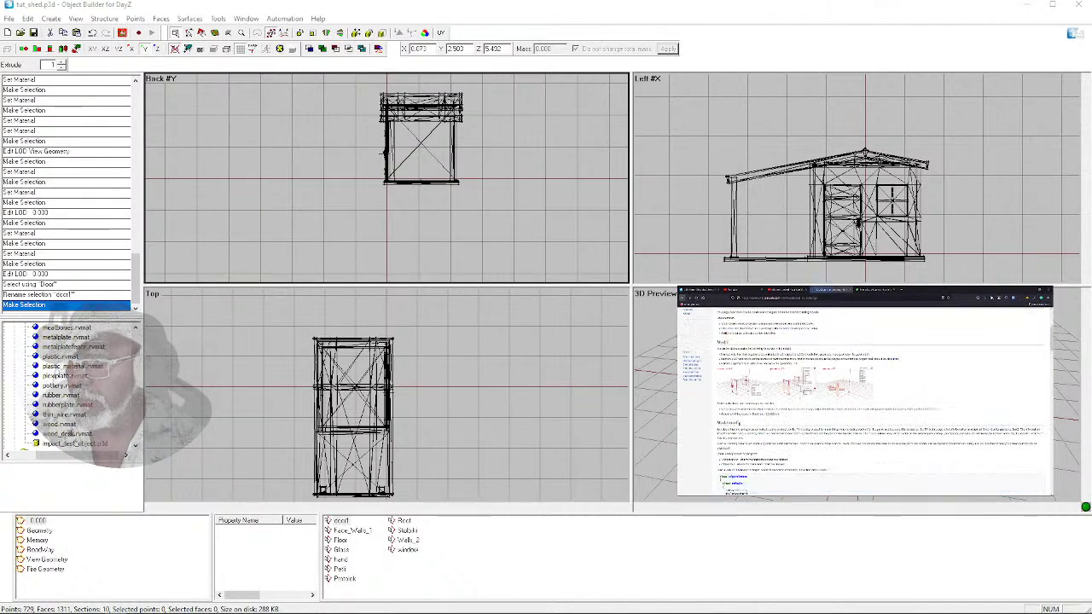
Read through the article's model section and the sample model config code for doors
scroll(762, 378, "up", 1)
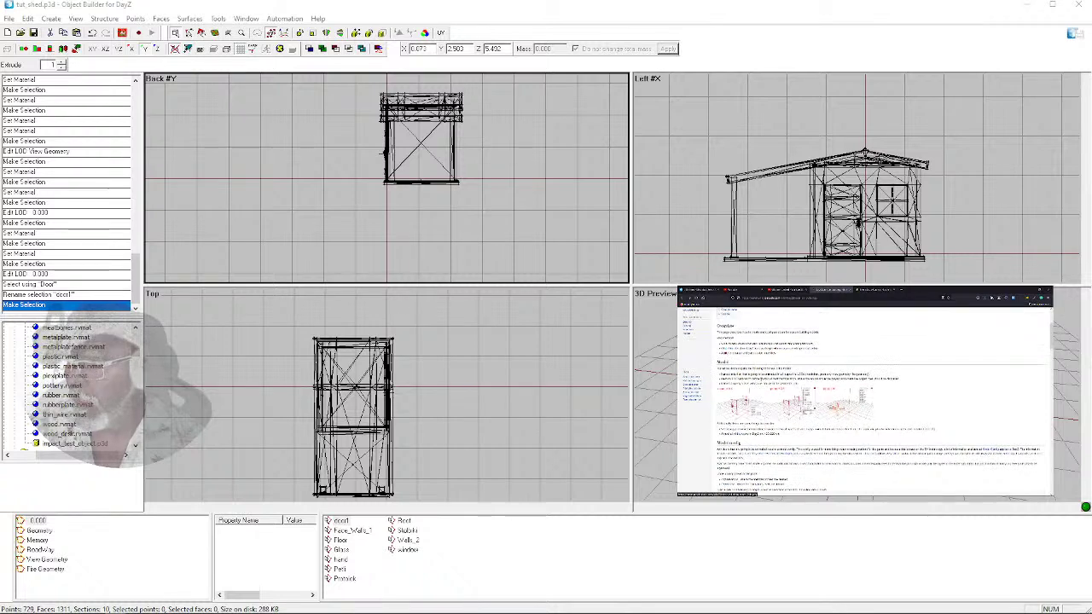
scroll(864, 392, "down", 2)
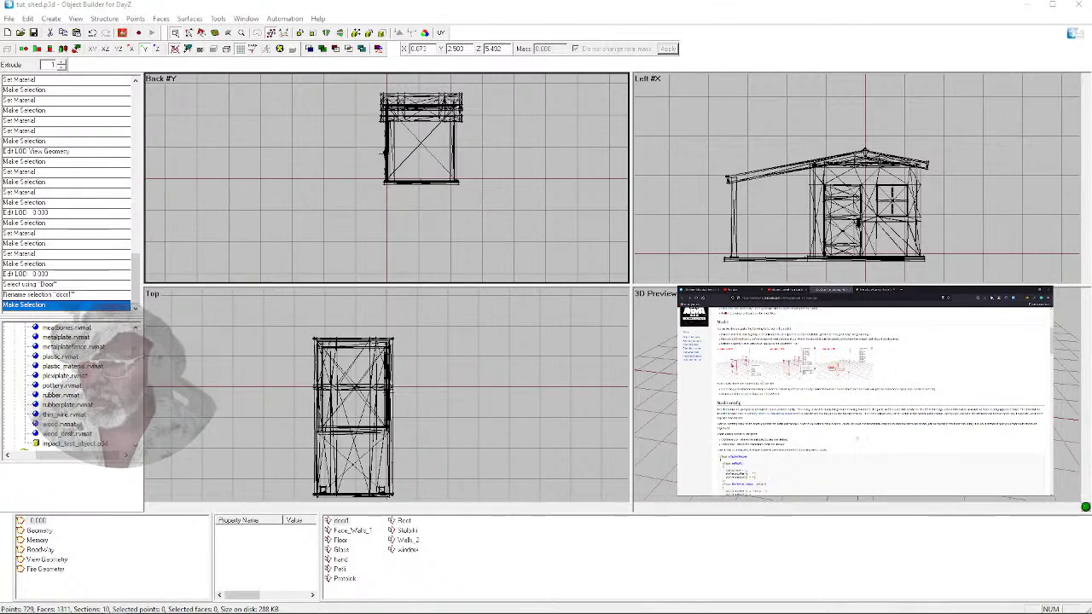
scroll(767, 443, "down", 4)
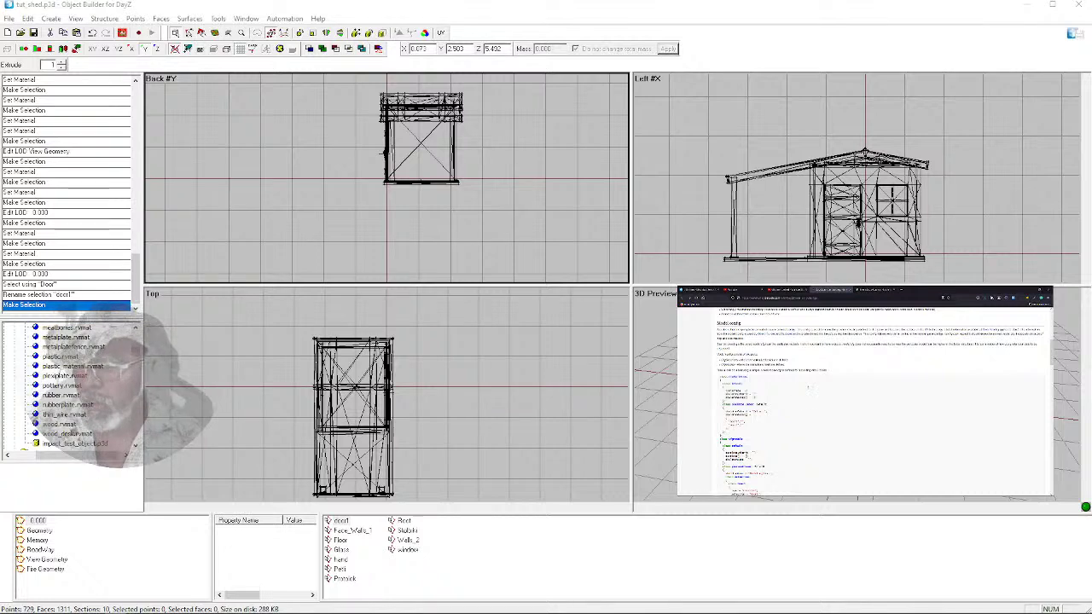
scroll(801, 418, "up", 3)
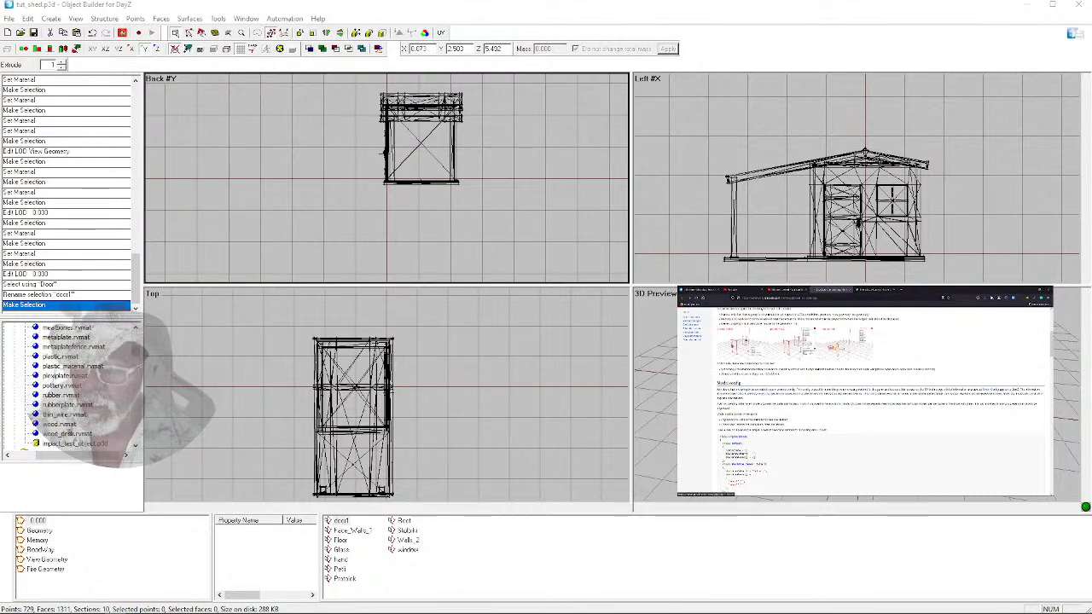
scroll(865, 401, "down", 2)
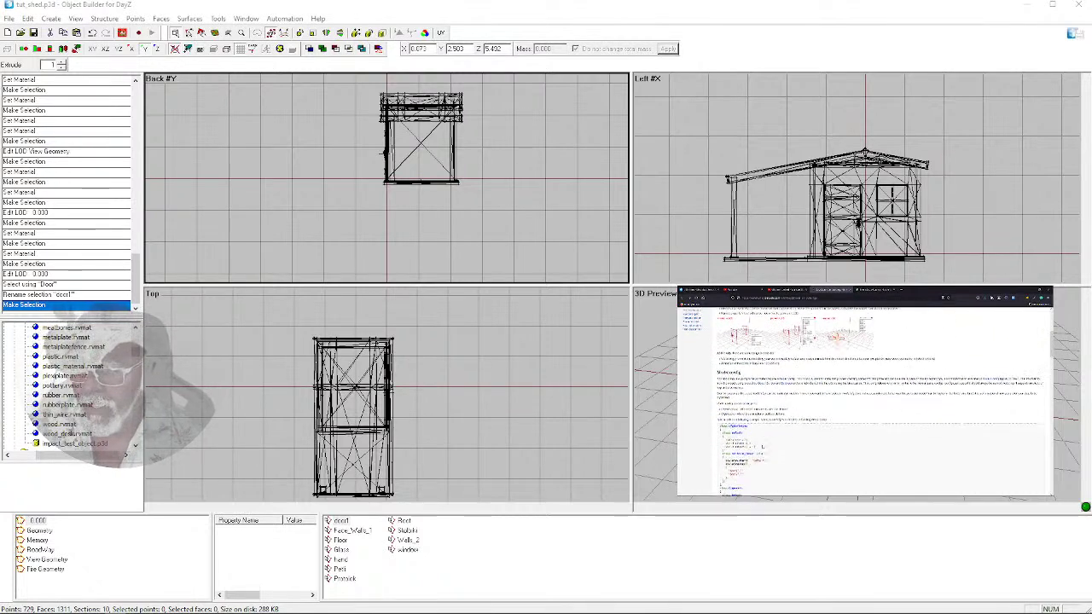
scroll(866, 401, "down", 1)
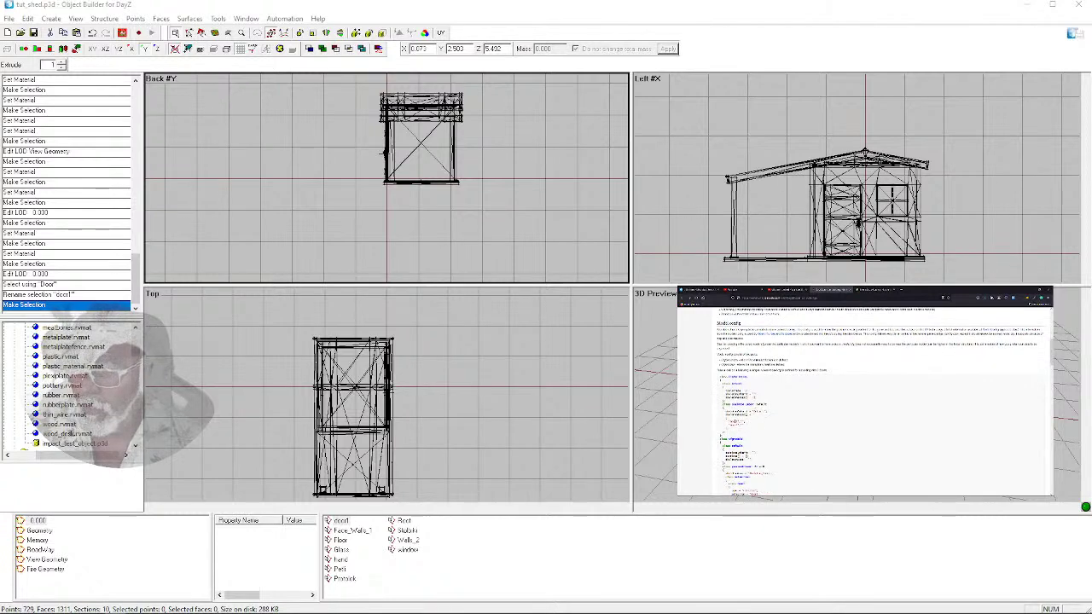
scroll(865, 401, "down", 2)
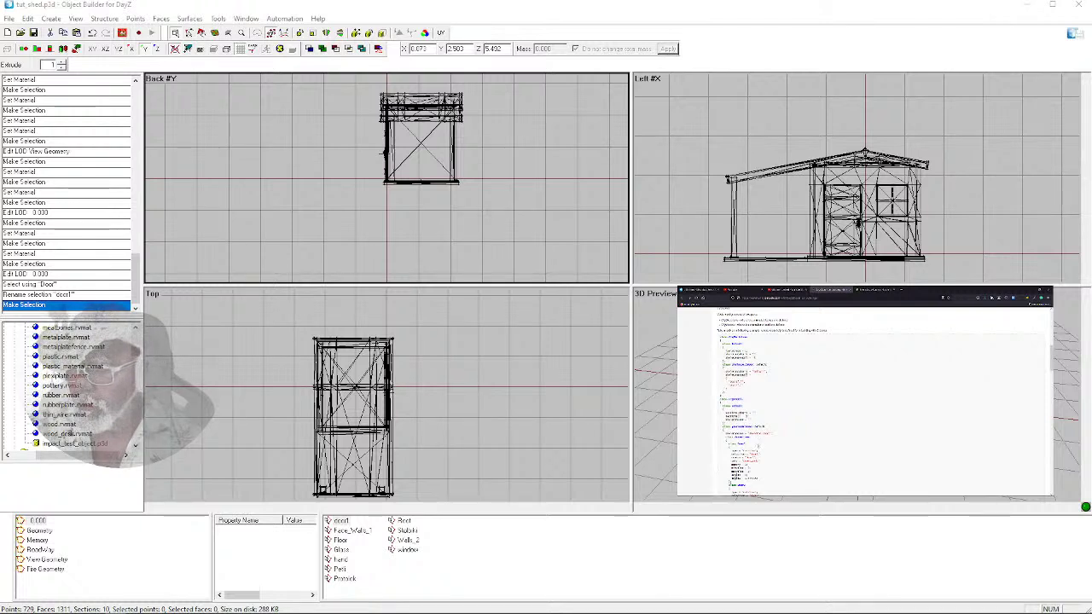
Copy the Doors on buildings page address and post it in the live-streams channel in Discord
left_click(789, 298)
right_click(790, 298)
left_click(795, 321)
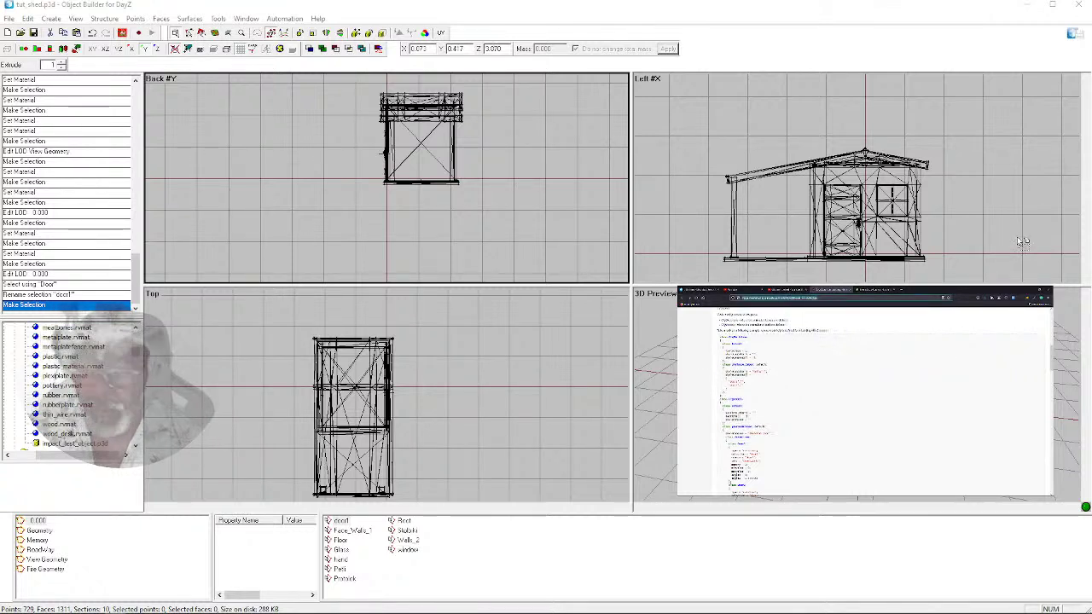
left_click(179, 606)
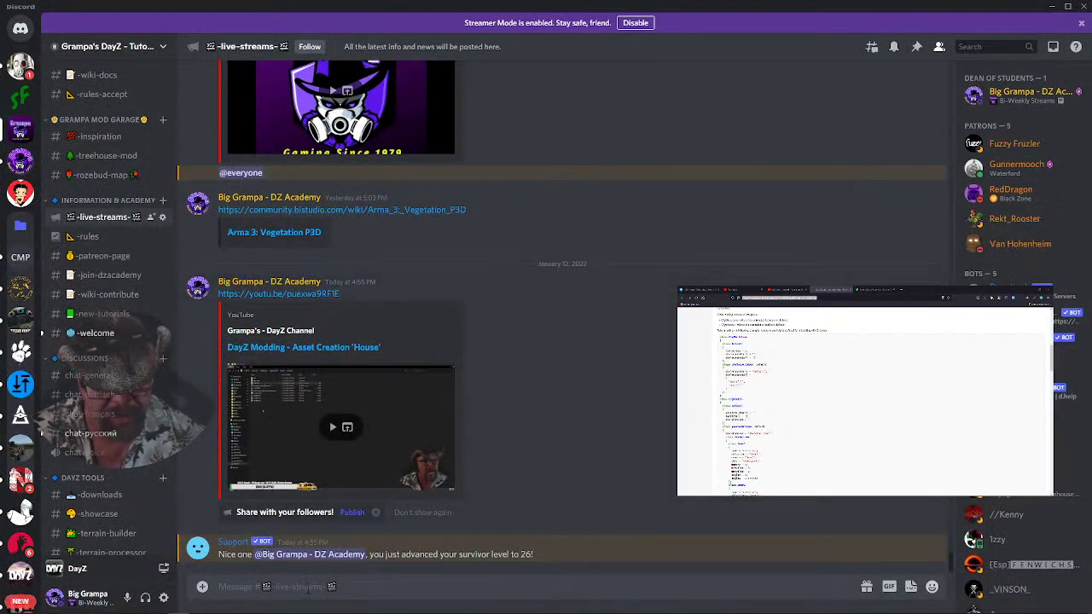
key("ctrl+v")
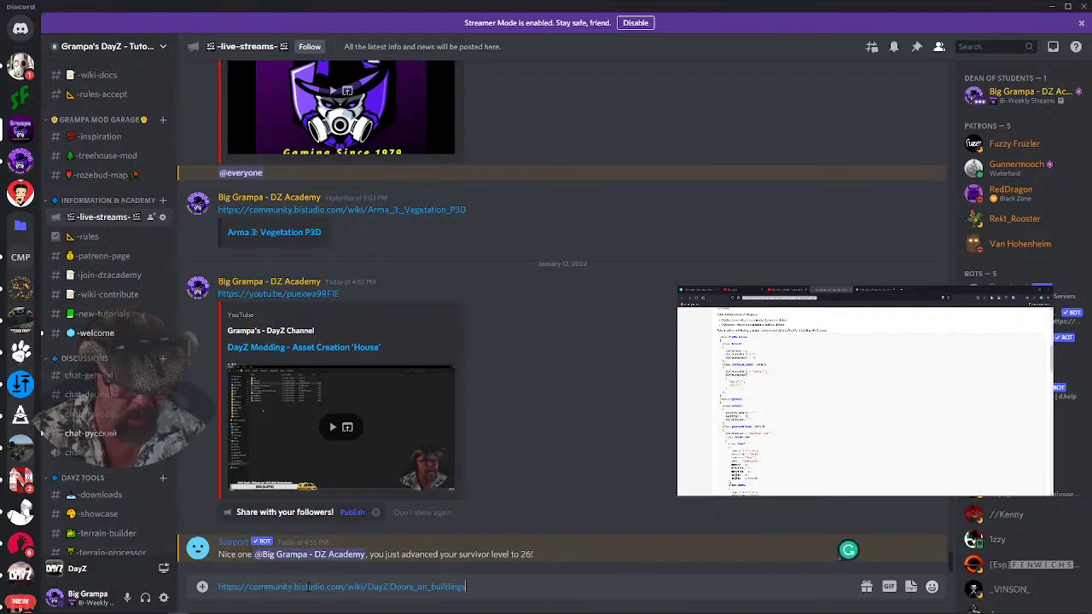
key("Return")
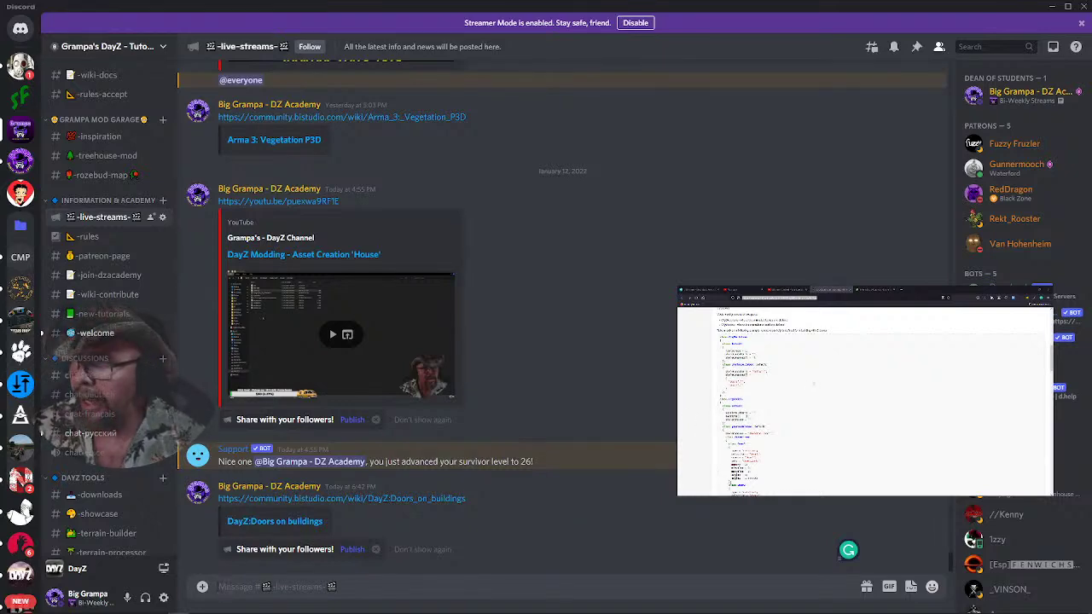
left_click(1053, 9)
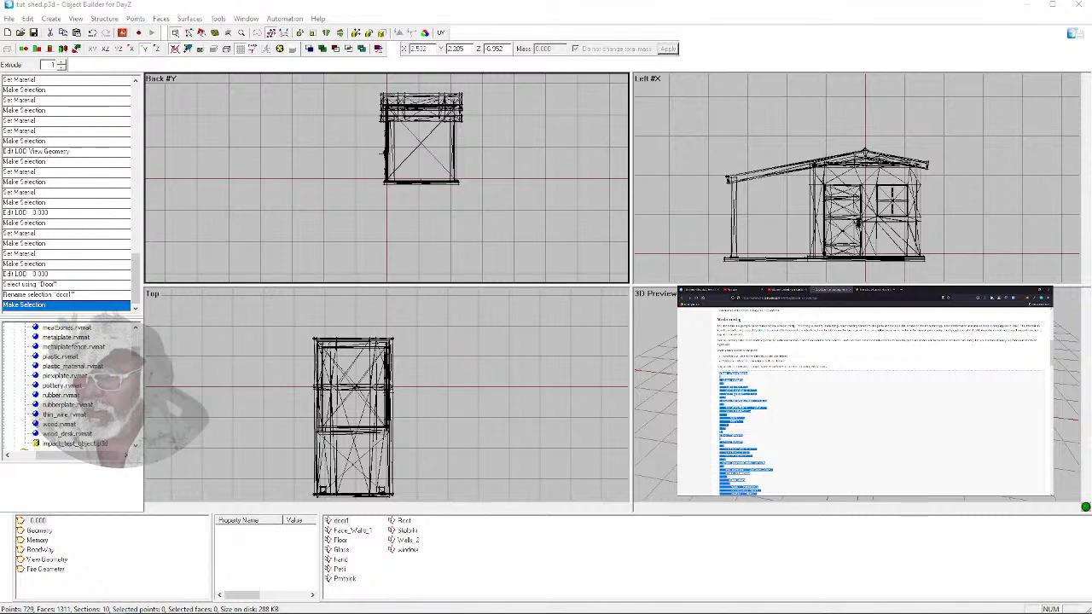
Copy the wiki's sample model config code and paste it into a blank Notepad++ document, discarding unsaved changes to the old config.cpp
right_click(733, 394)
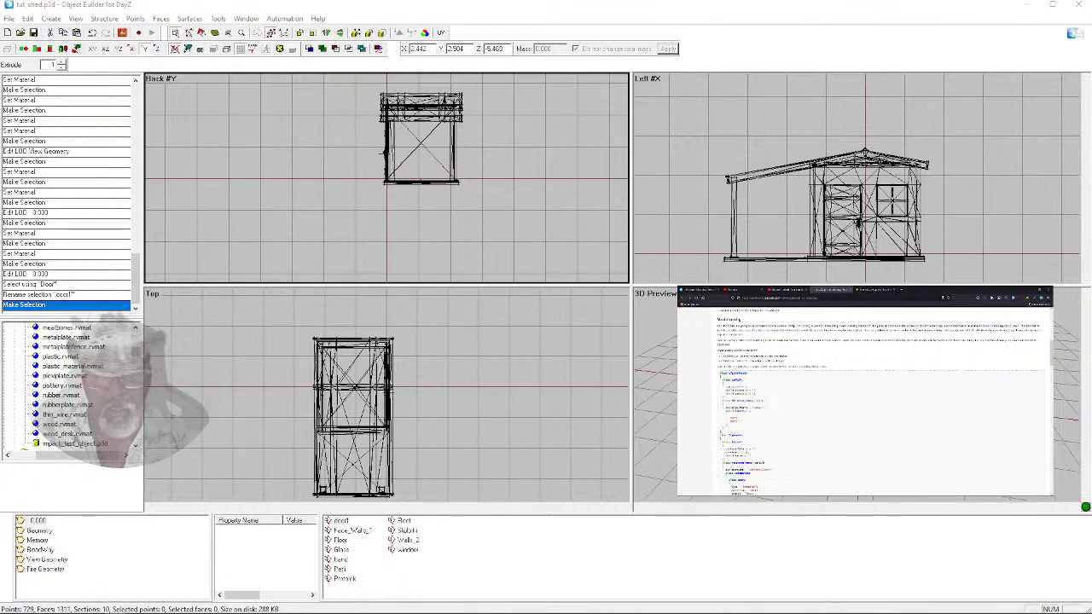
mouse_move(70, 609)
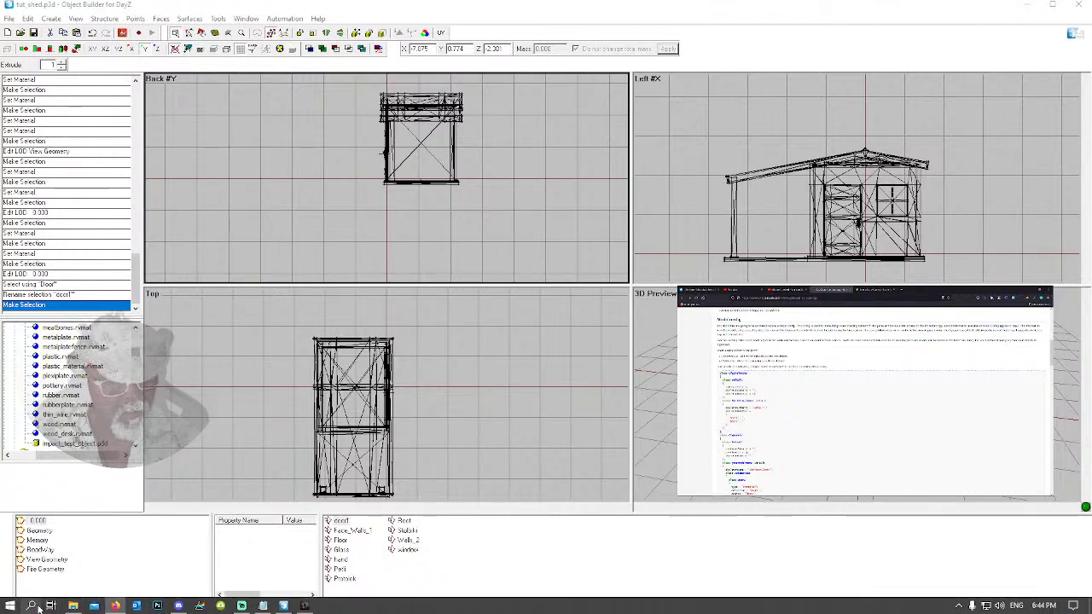
left_click(31, 606)
left_click(181, 322)
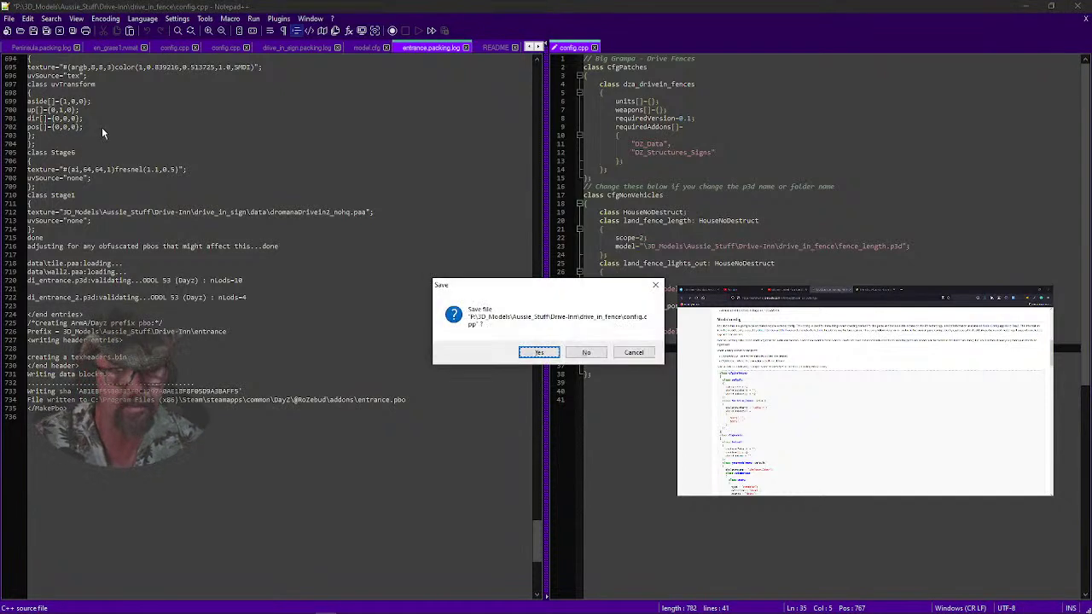
left_click(605, 350)
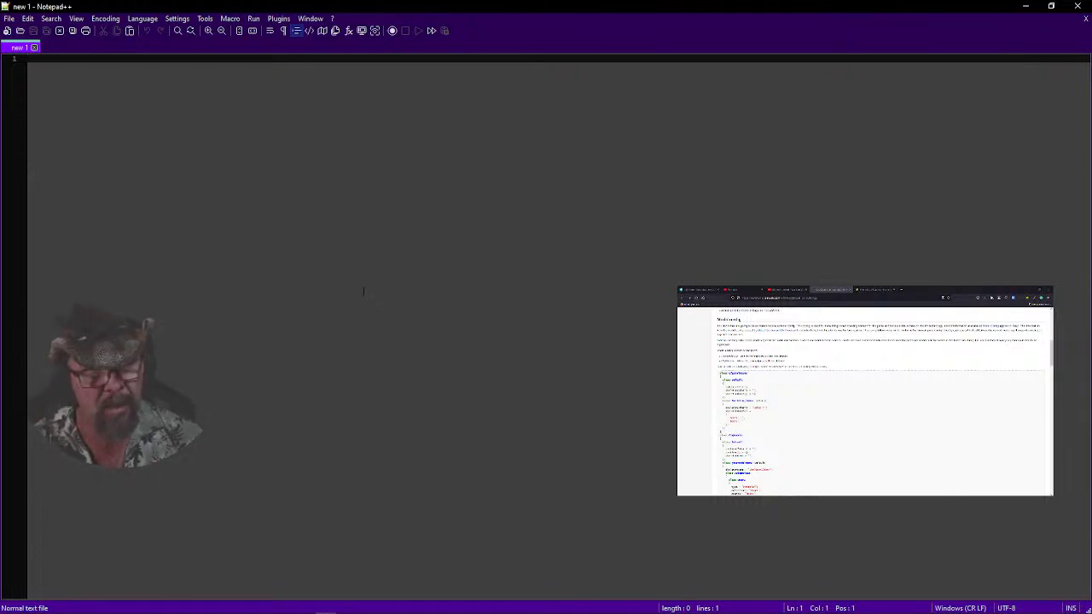
key("ctrl+v")
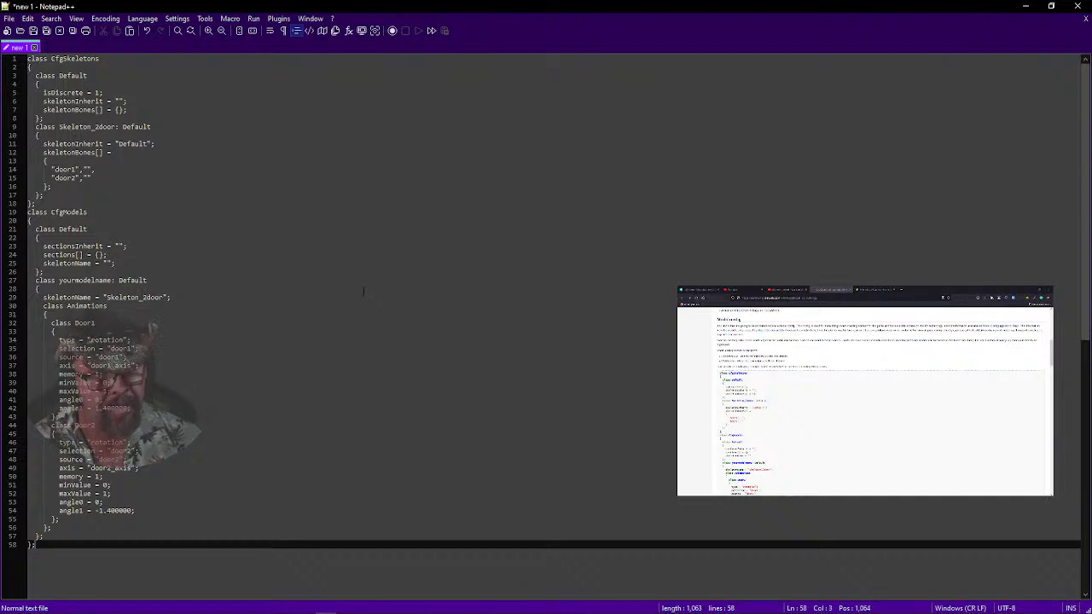
left_click(242, 254)
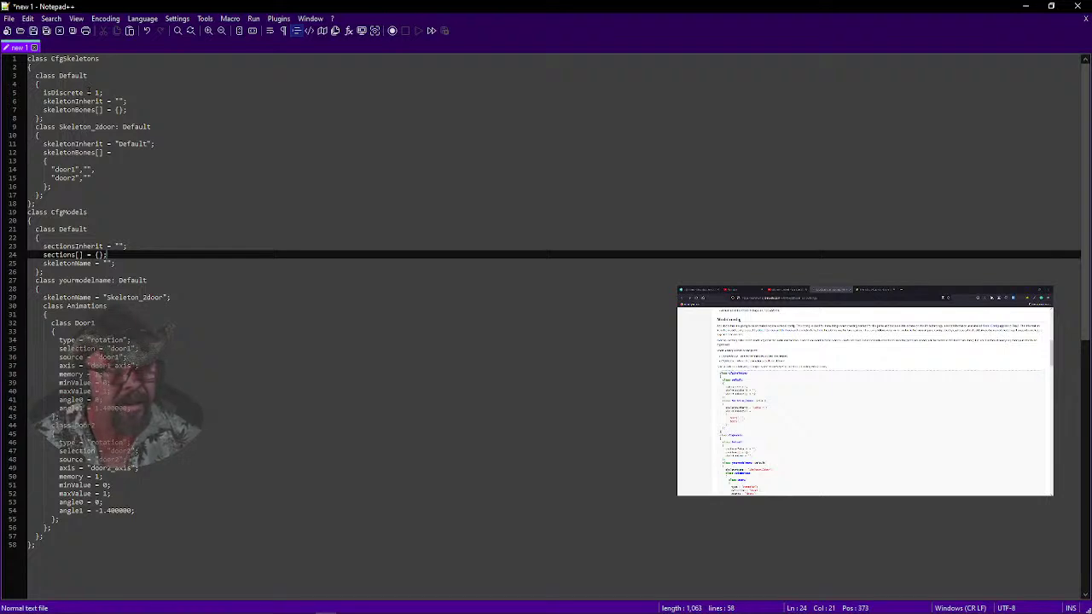
Save the document as model.cfg in the tut_shed folder inside tut on the P: drive
left_click(9, 18)
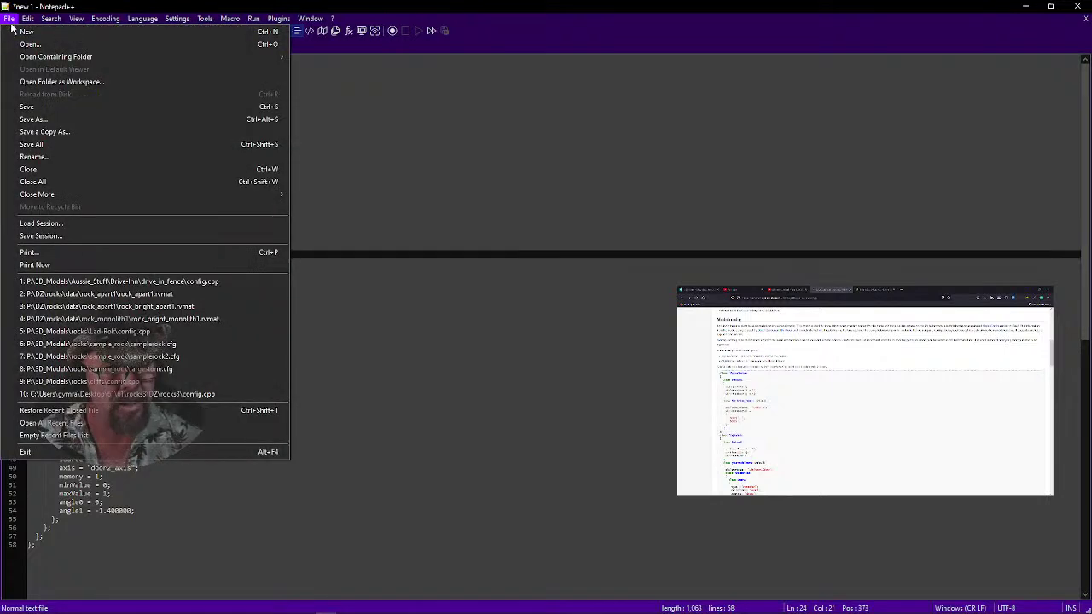
left_click(56, 120)
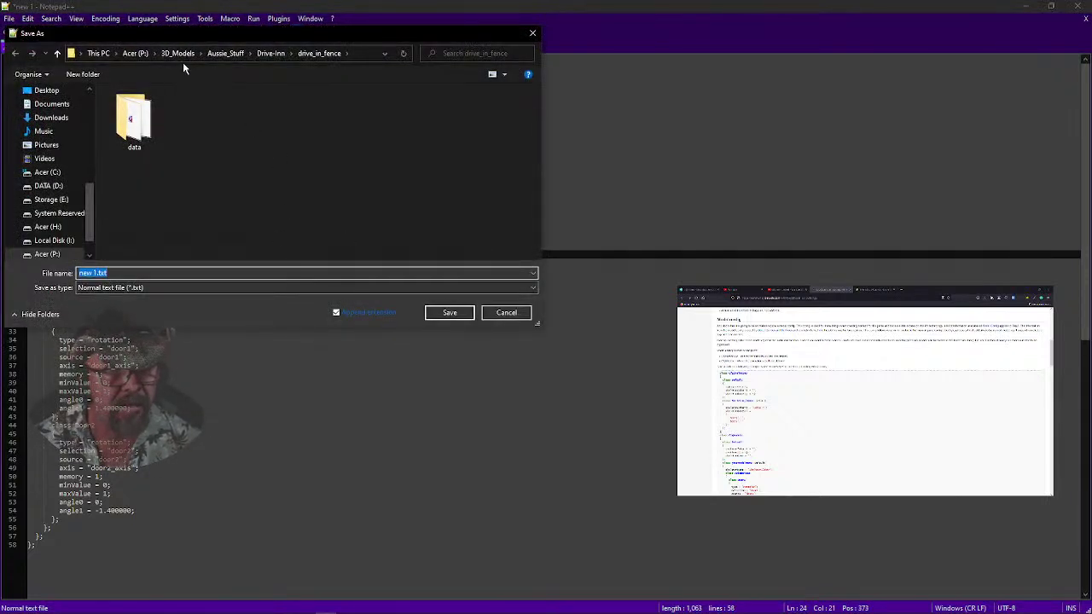
left_click(134, 53)
scroll(219, 179, "down", 15)
scroll(220, 181, "down", 6)
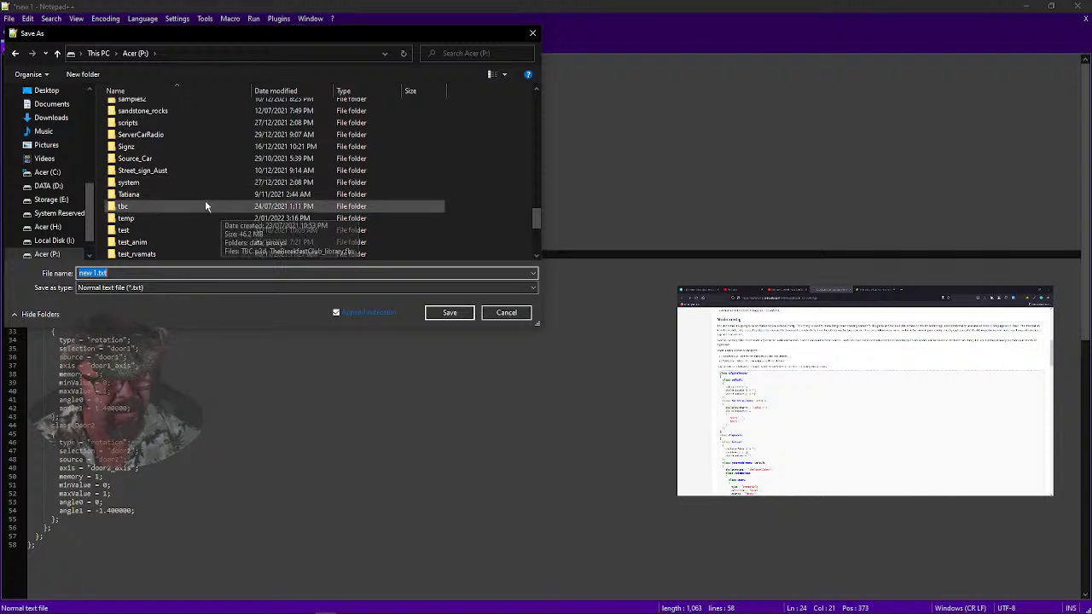
scroll(205, 198, "down", 4)
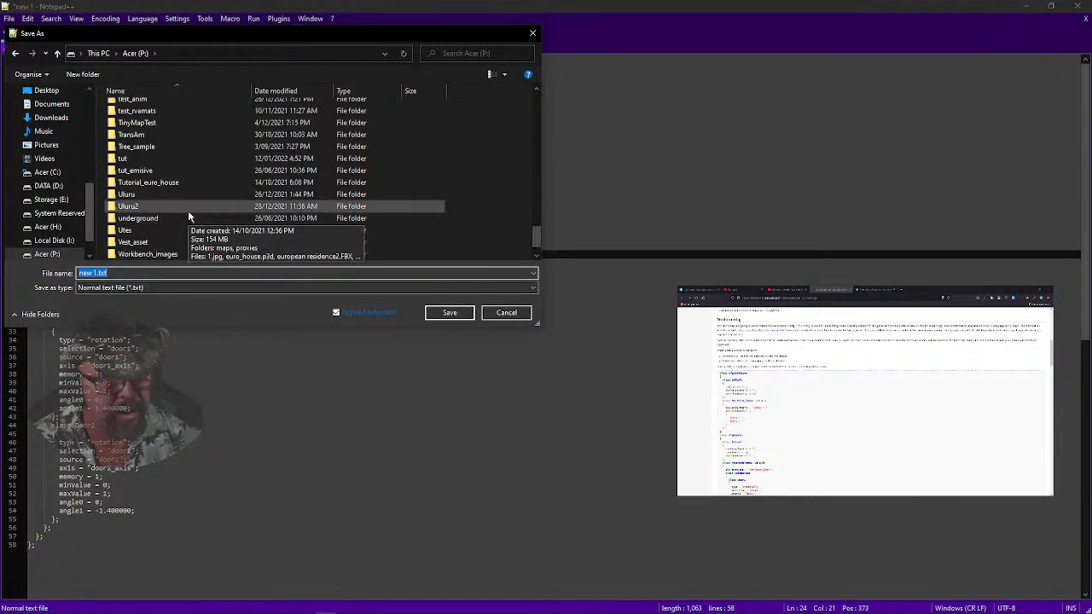
double_click(152, 159)
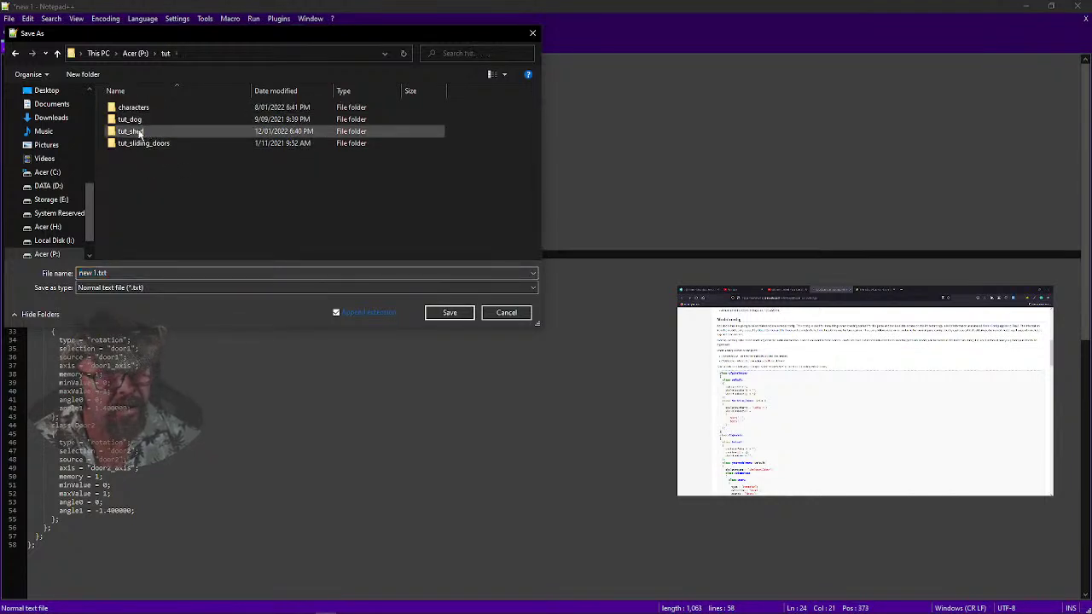
double_click(135, 131)
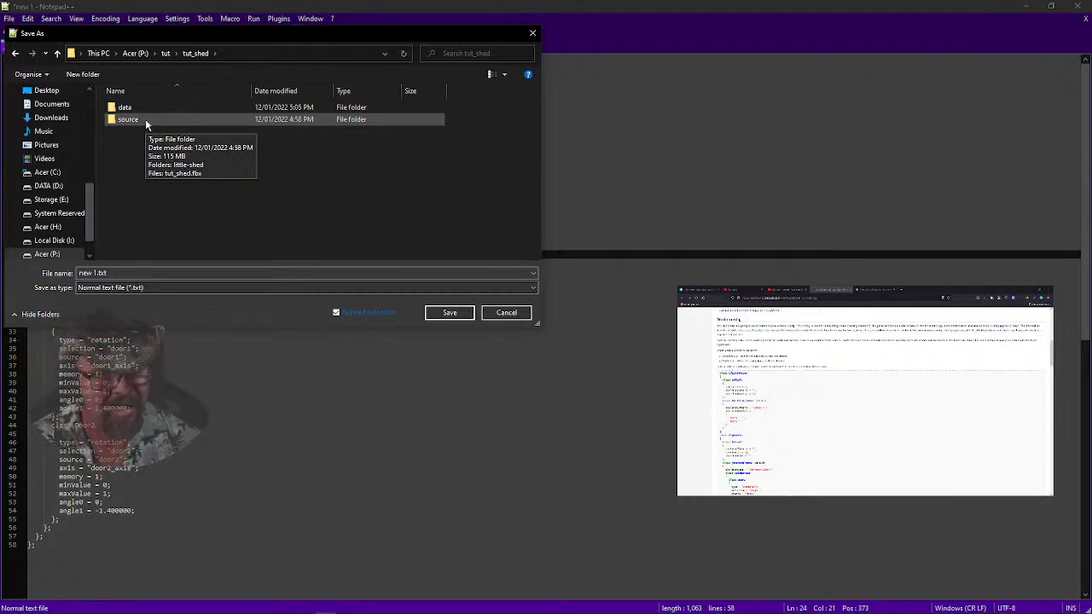
left_click(75, 275)
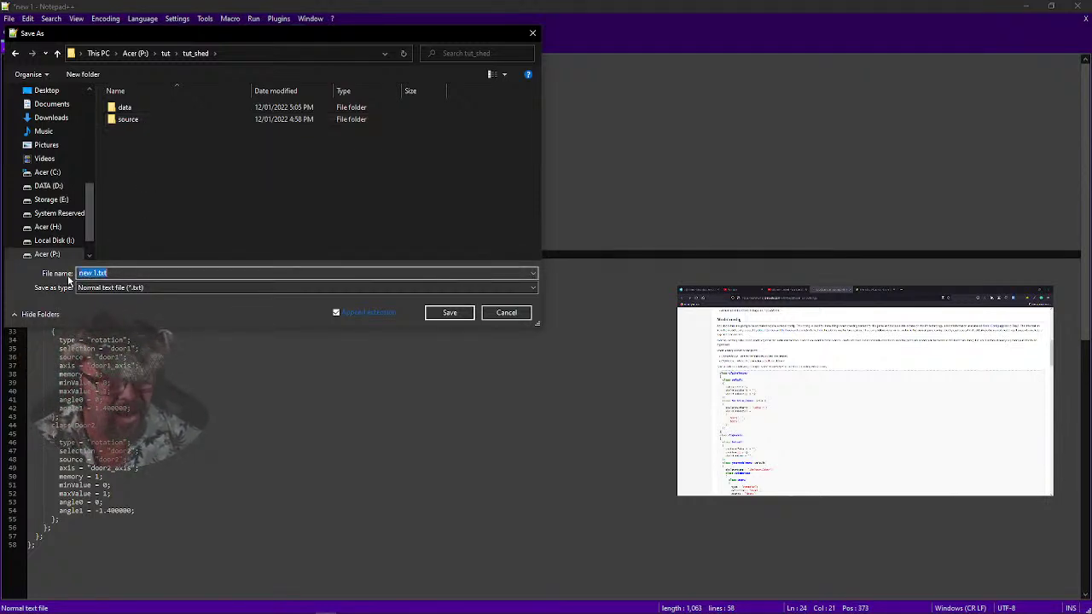
type("model.cfg")
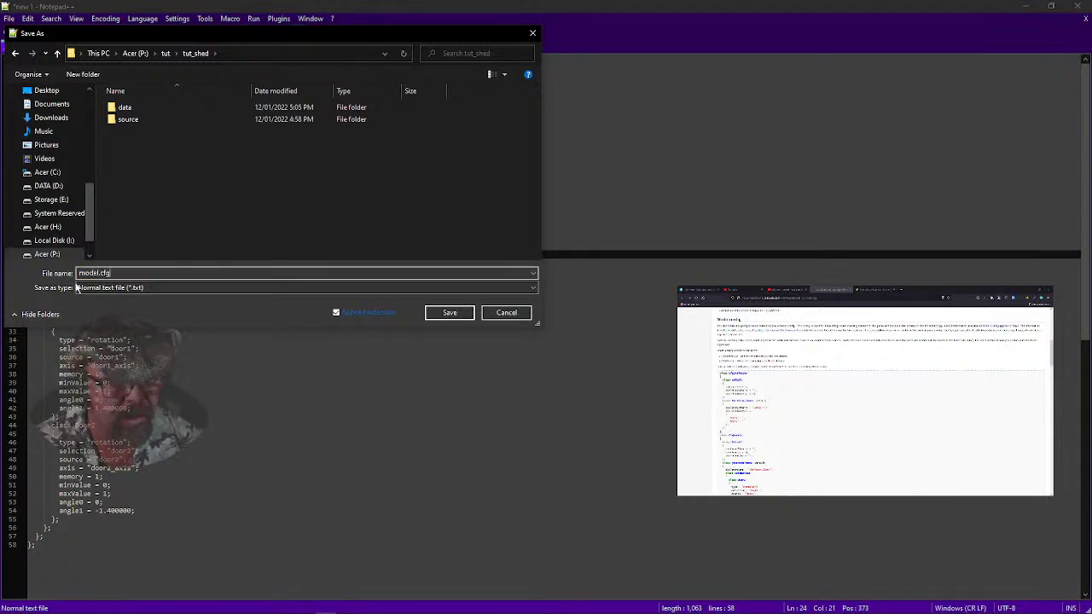
key("Return")
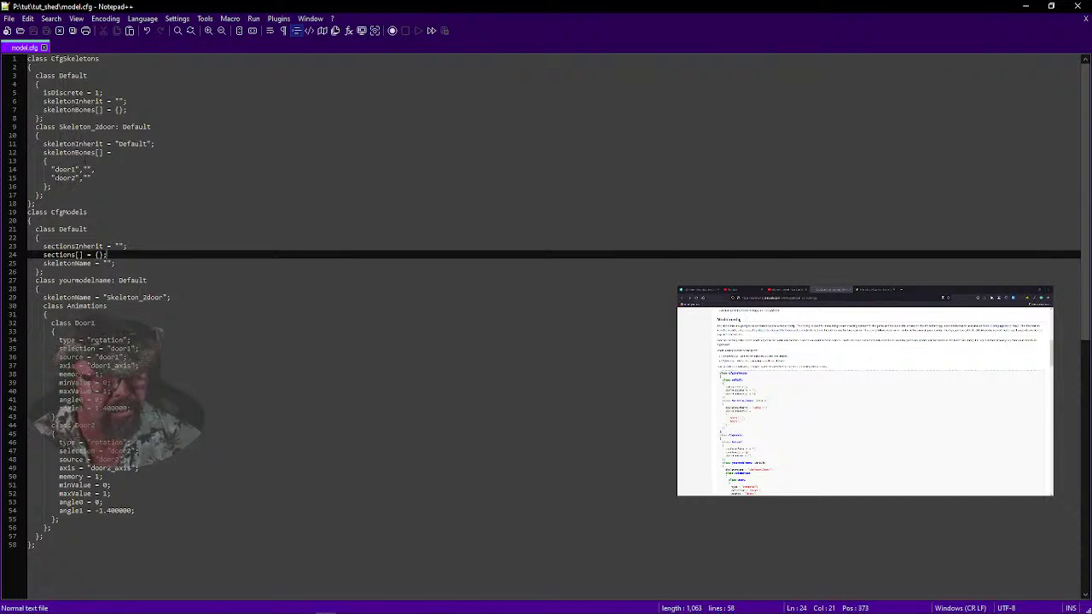
Remove the door2 entry from the skeletonBones list, including the comma after door1 and the leftover empty line
left_click_drag(51, 177, 90, 177)
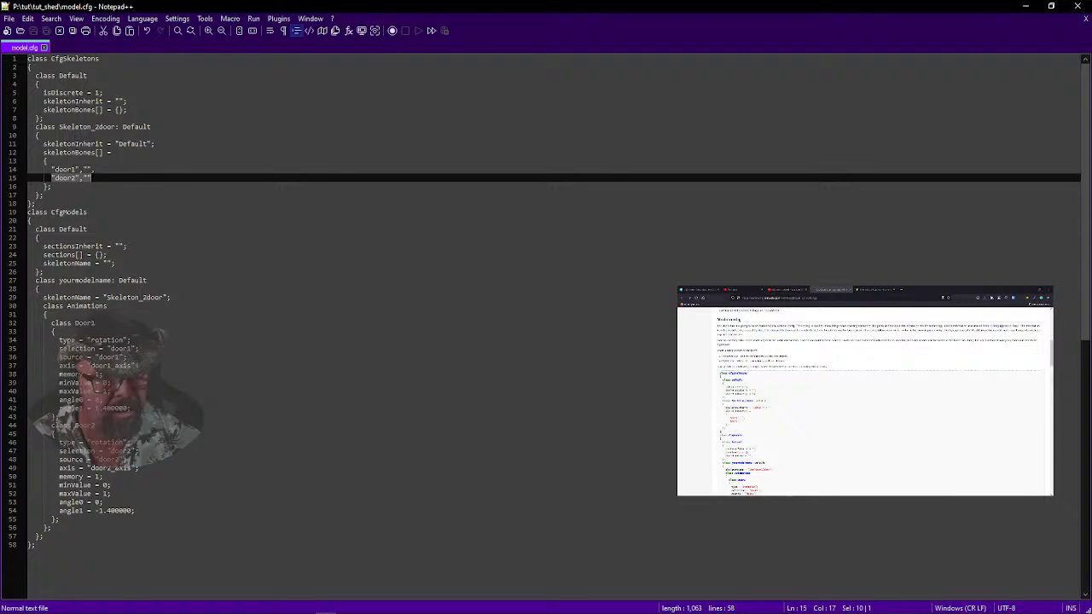
key("Delete")
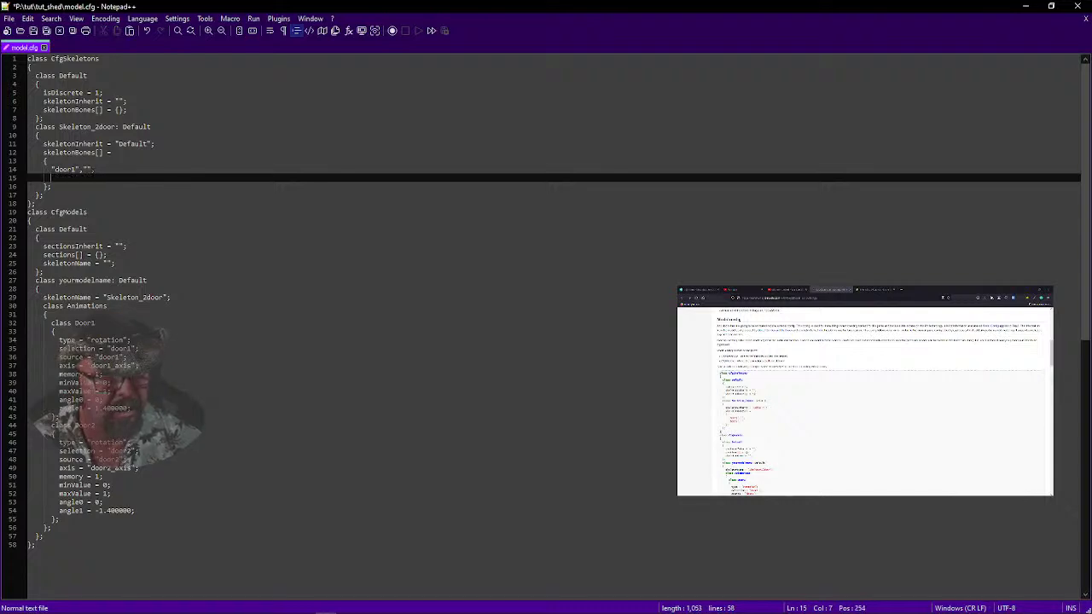
left_click(94, 169)
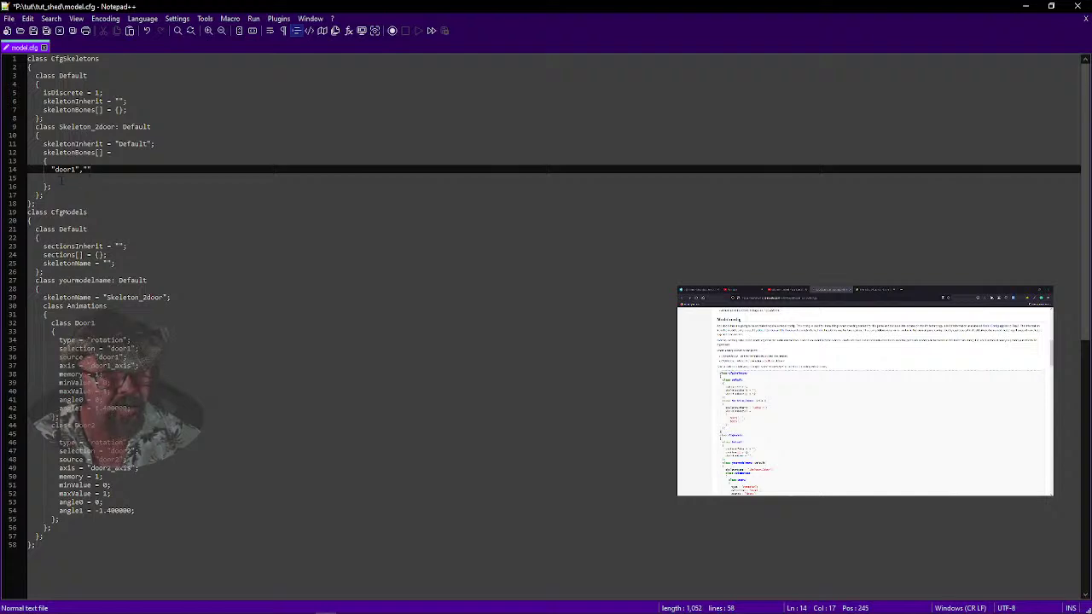
key("Delete")
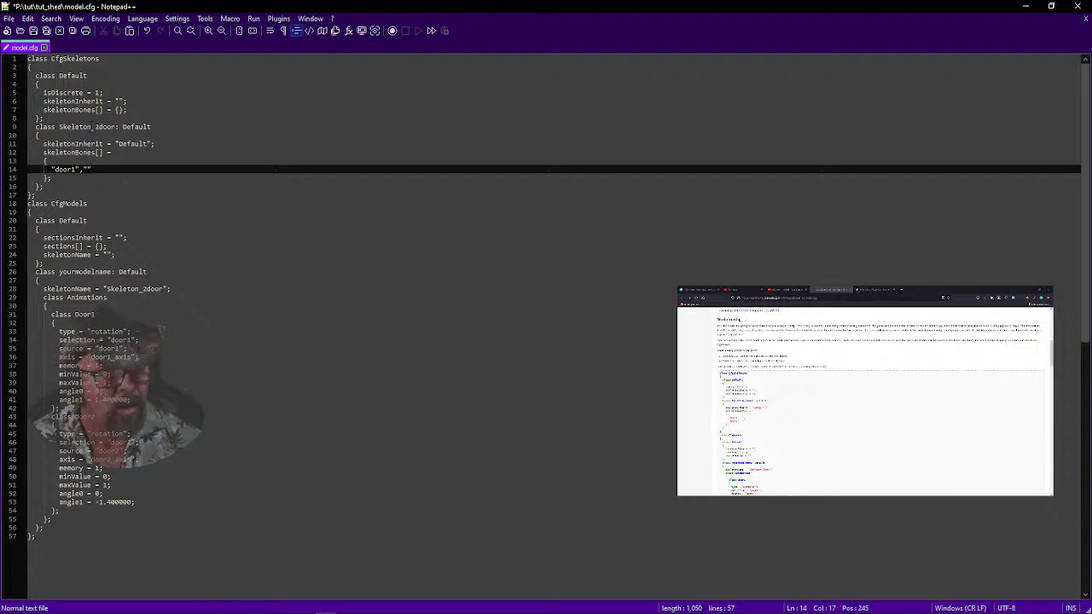
Rename the Skeleton_2door class under CfgSkeletons to Skeleton_tut_shed
left_click_drag(95, 127, 115, 127)
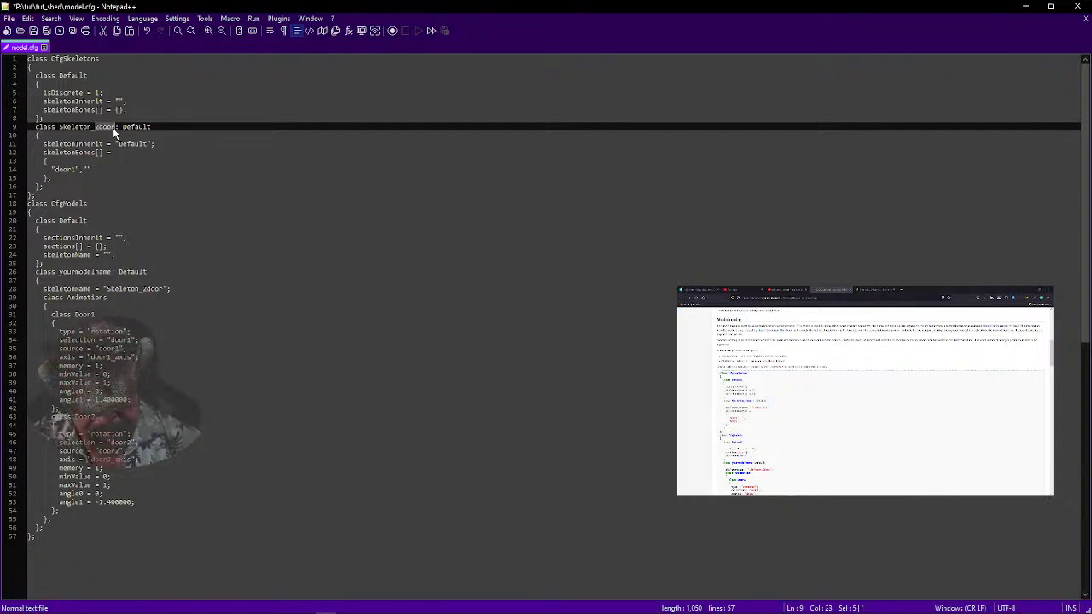
type("shed")
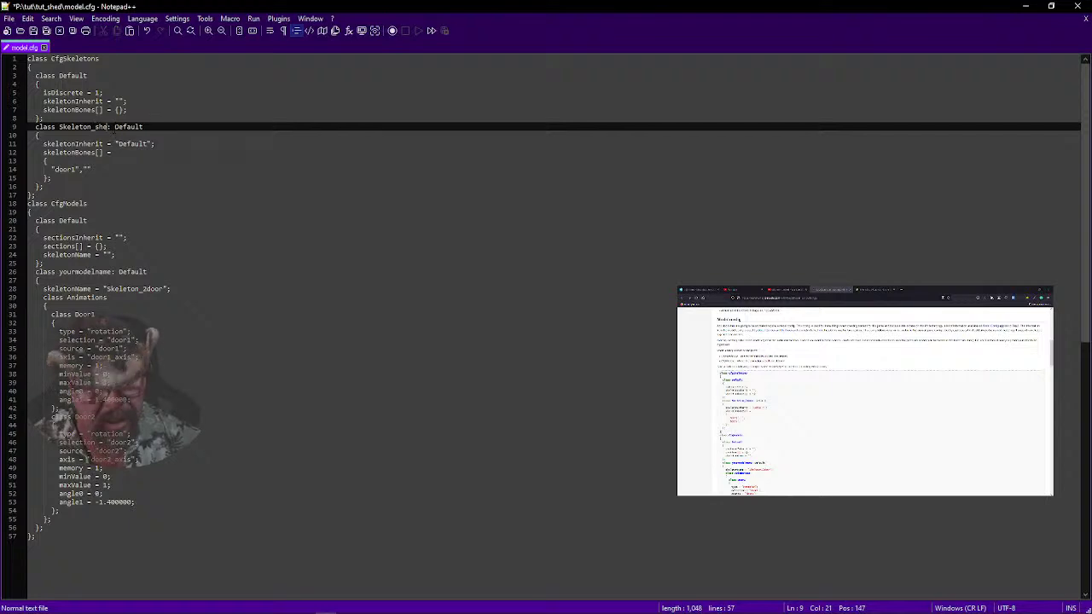
type("door")
key("BackSpace")
key("BackSpace")
key("BackSpace")
key("BackSpace")
key("BackSpace")
key("BackSpace")
key("BackSpace")
key("BackSpace")
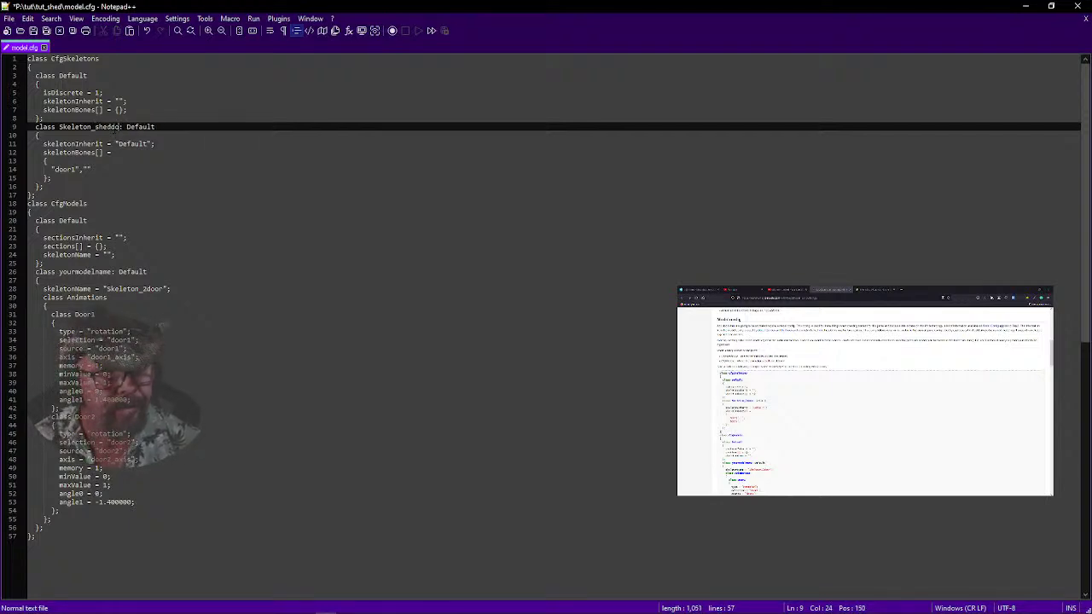
type("tut_shed")
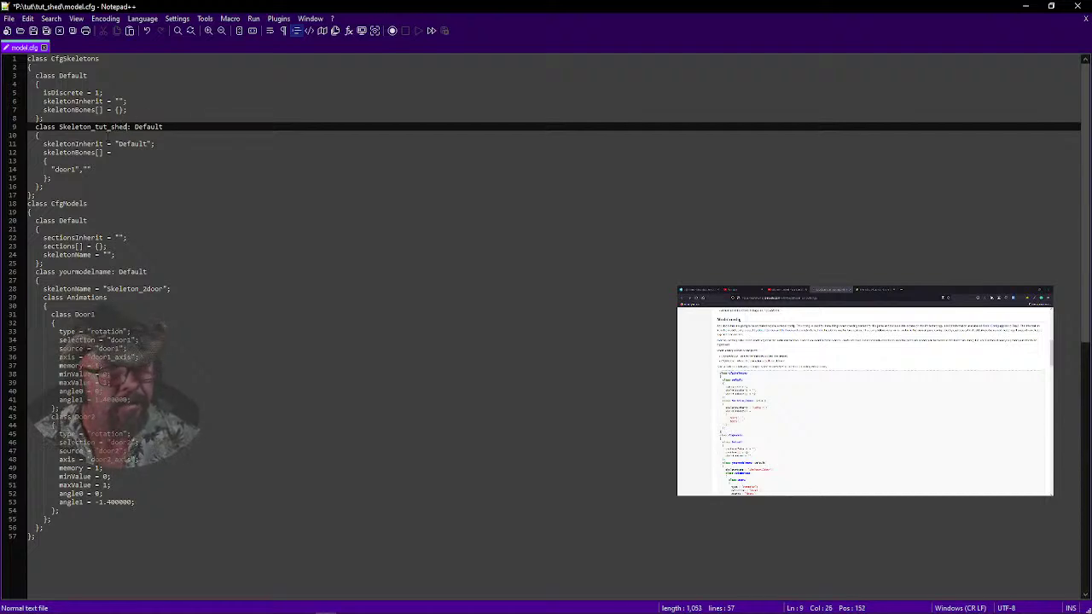
left_click(101, 84)
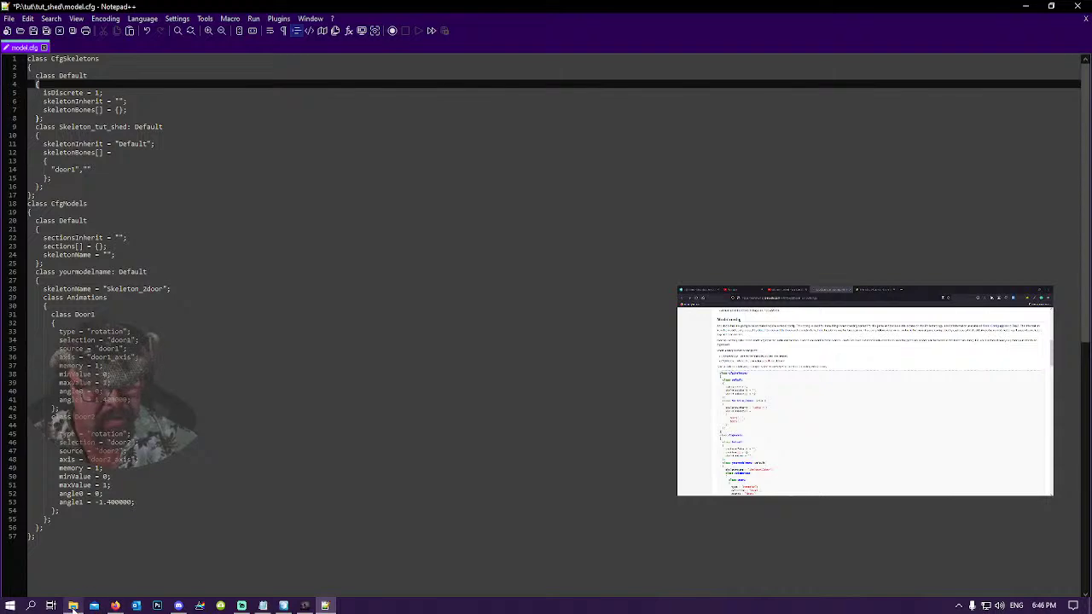
Switch to File Explorer and open the tut_shed folder inside tut on the P: drive
left_click(73, 606)
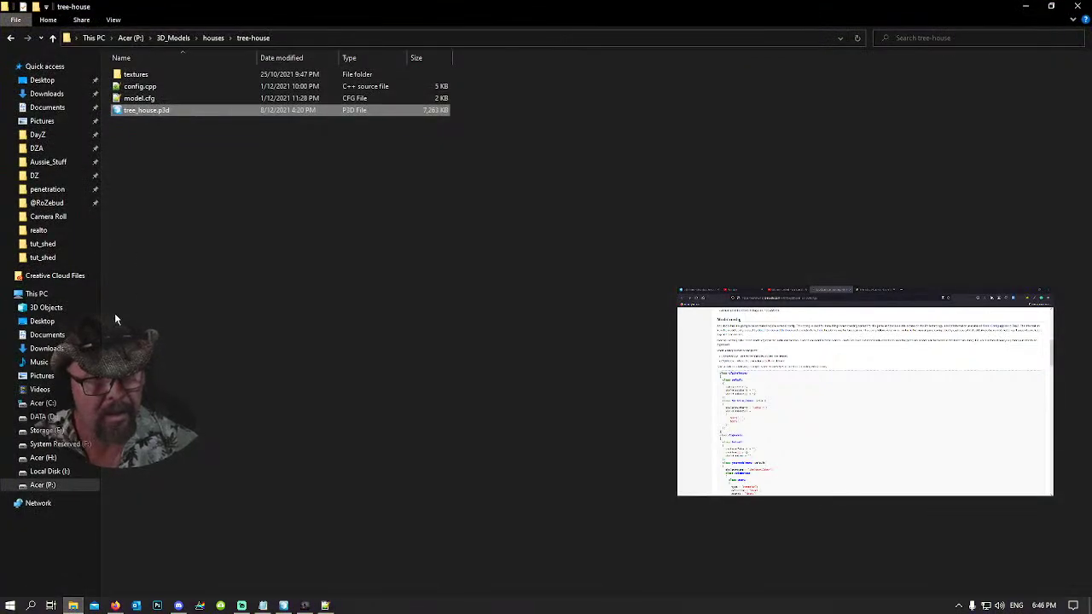
left_click(38, 484)
scroll(183, 366, "down", 15)
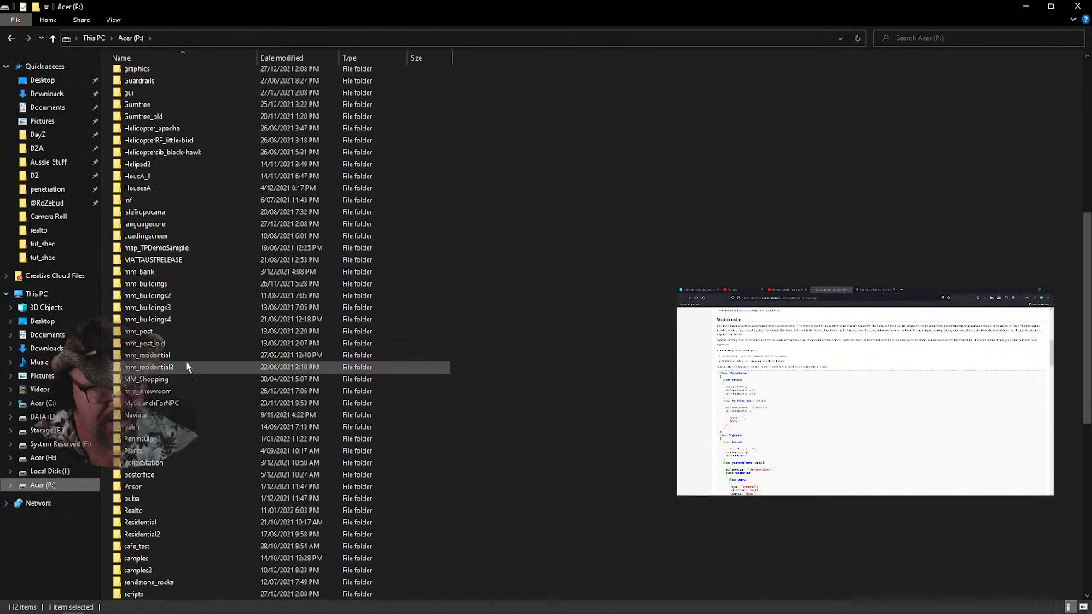
scroll(192, 456, "down", 5)
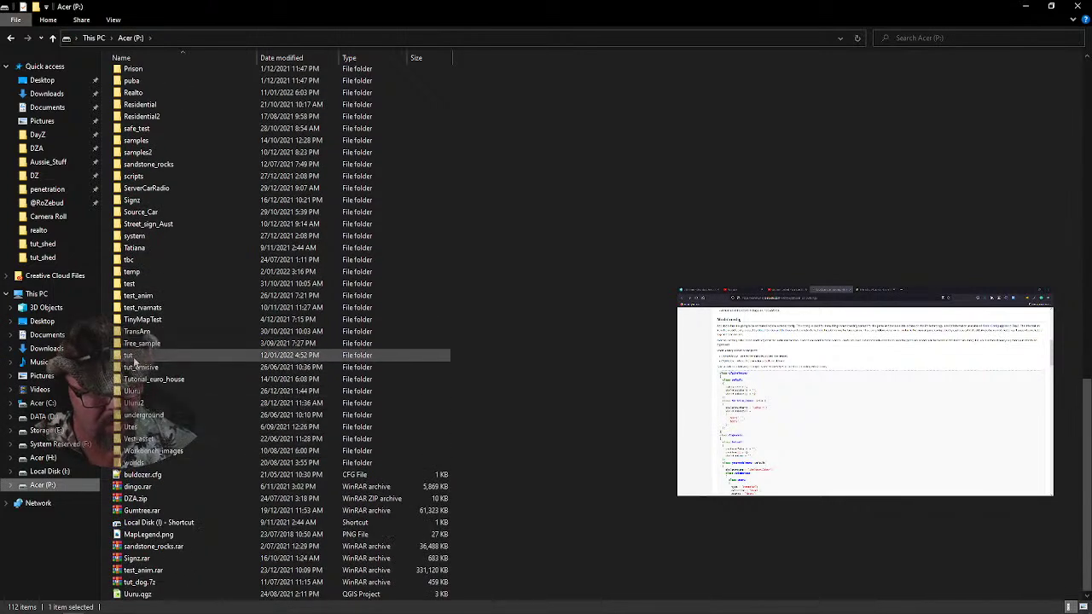
left_click(135, 357)
double_click(135, 359)
double_click(133, 98)
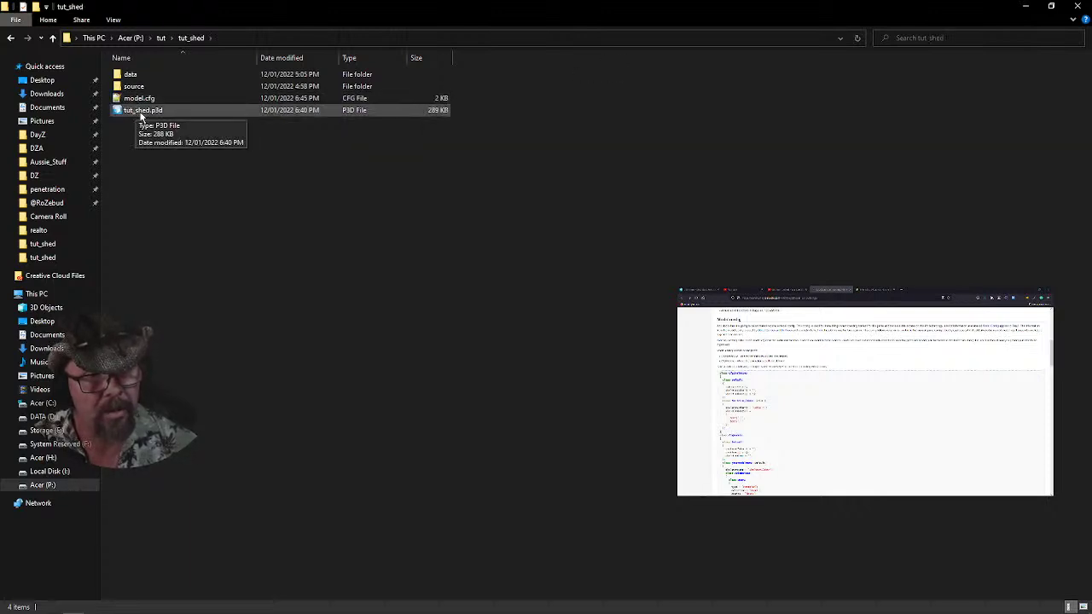
Copy the base name of the tut_shed.p3d file and replace the yourmodelname class name in model.cfg with tut_shed
left_click(142, 114)
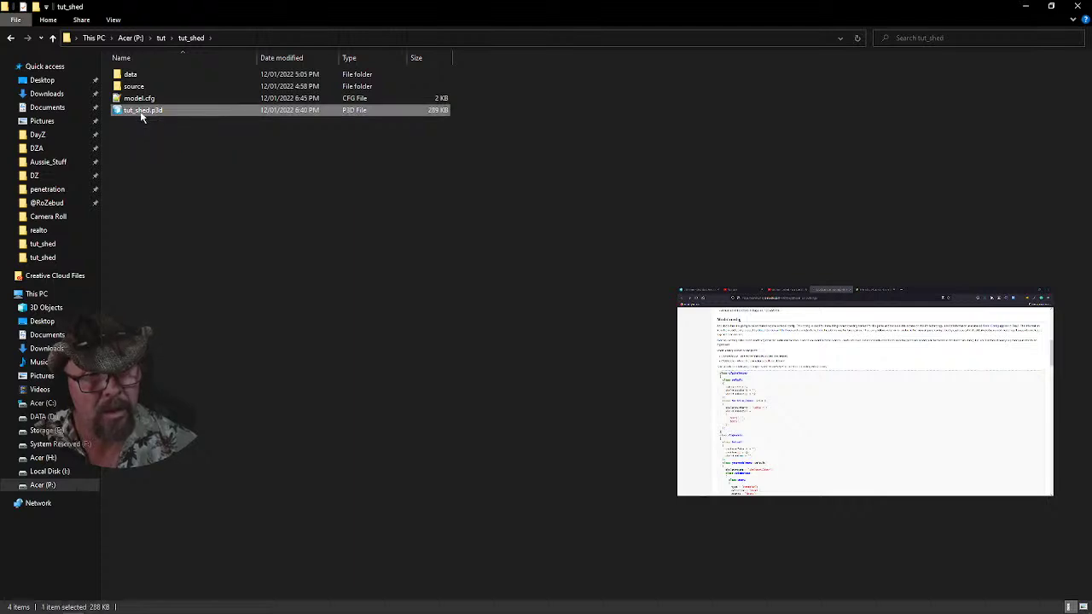
left_click(141, 113)
key("ctrl+c")
right_click(142, 113)
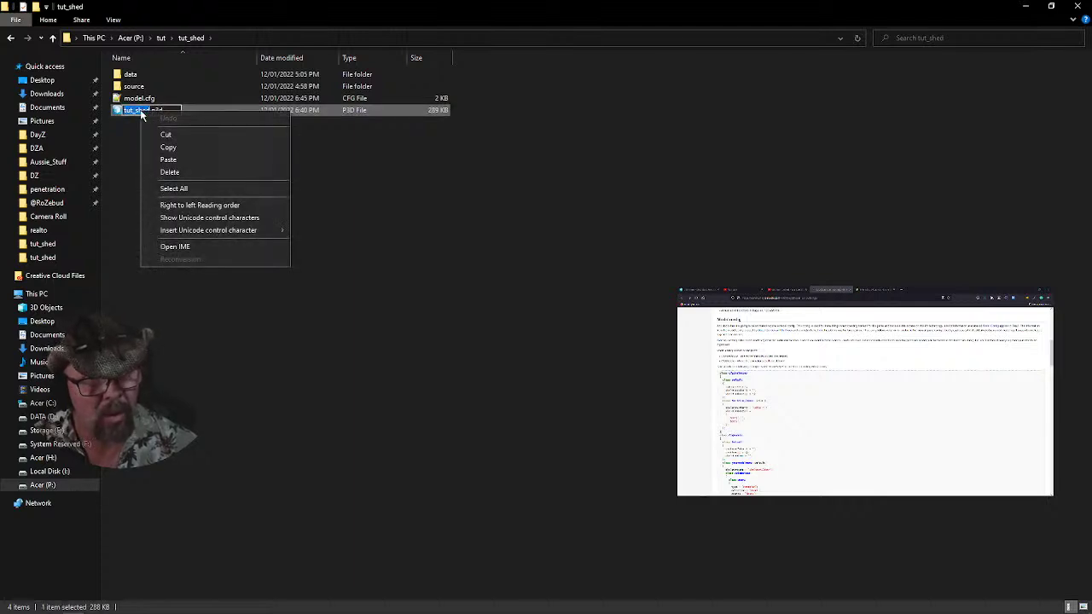
left_click(169, 151)
left_click(156, 211)
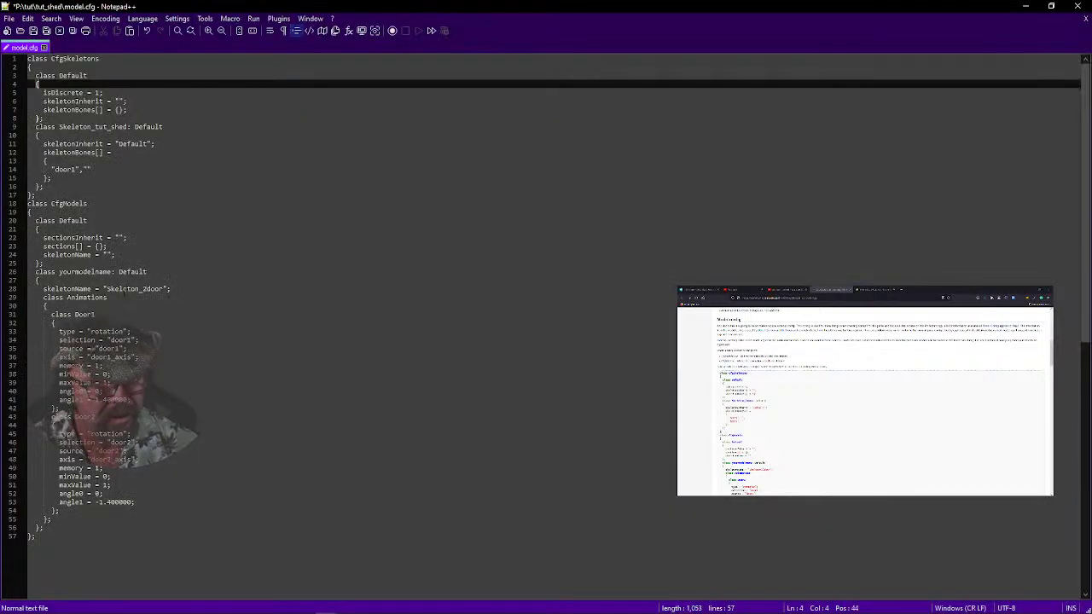
left_click_drag(58, 271, 112, 271)
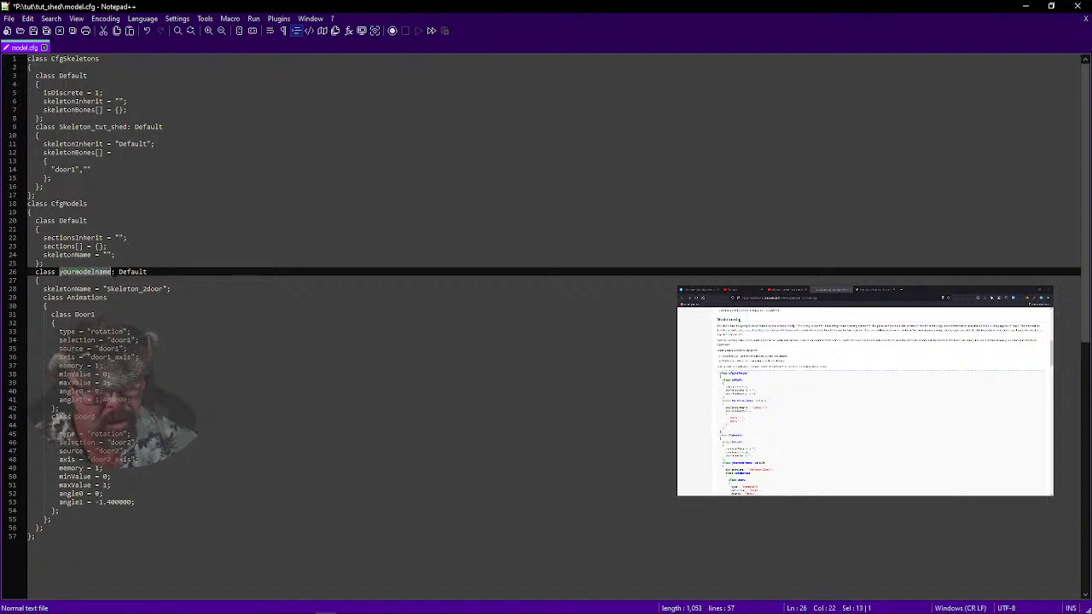
key("ctrl+v")
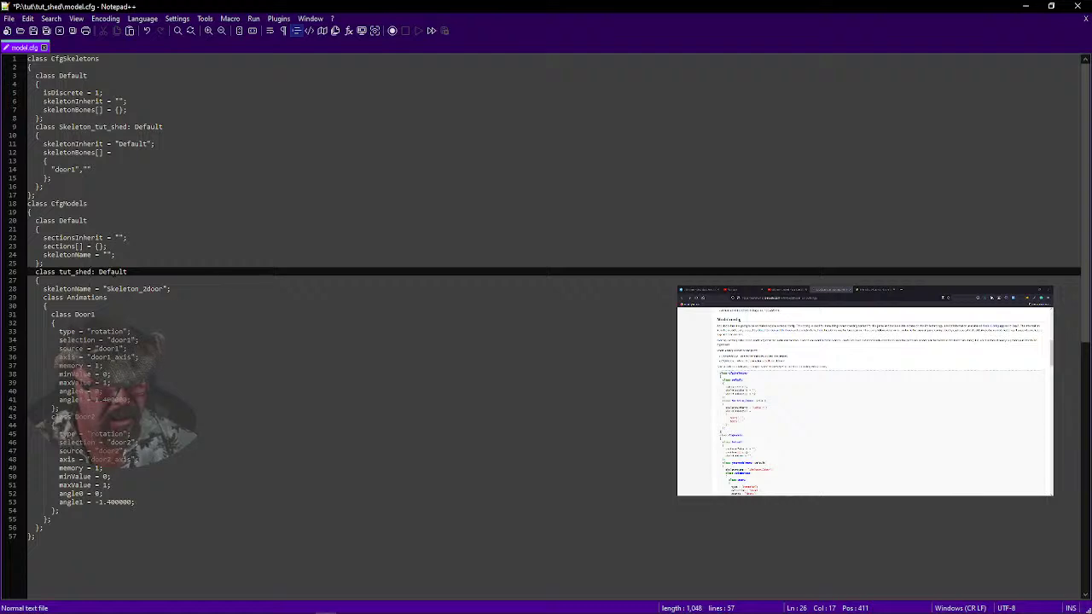
left_click(56, 322)
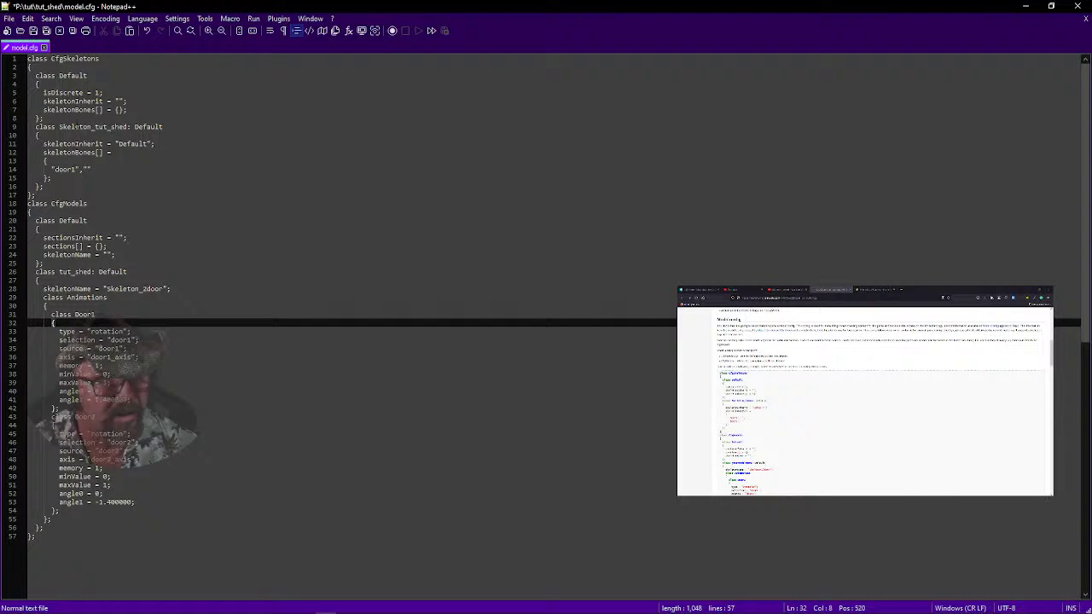
Set the skeletonName of the tut_shed class to Skeleton_tut_shed, copied from the skeleton class name
left_click_drag(59, 126, 127, 128)
right_click(113, 128)
left_click(128, 146)
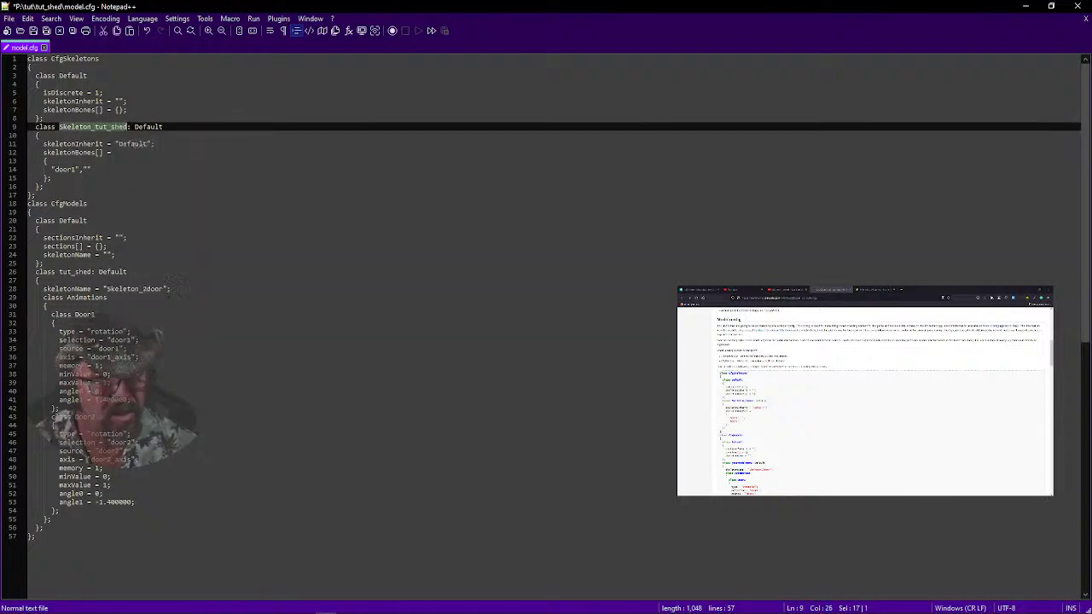
left_click_drag(106, 289, 160, 290)
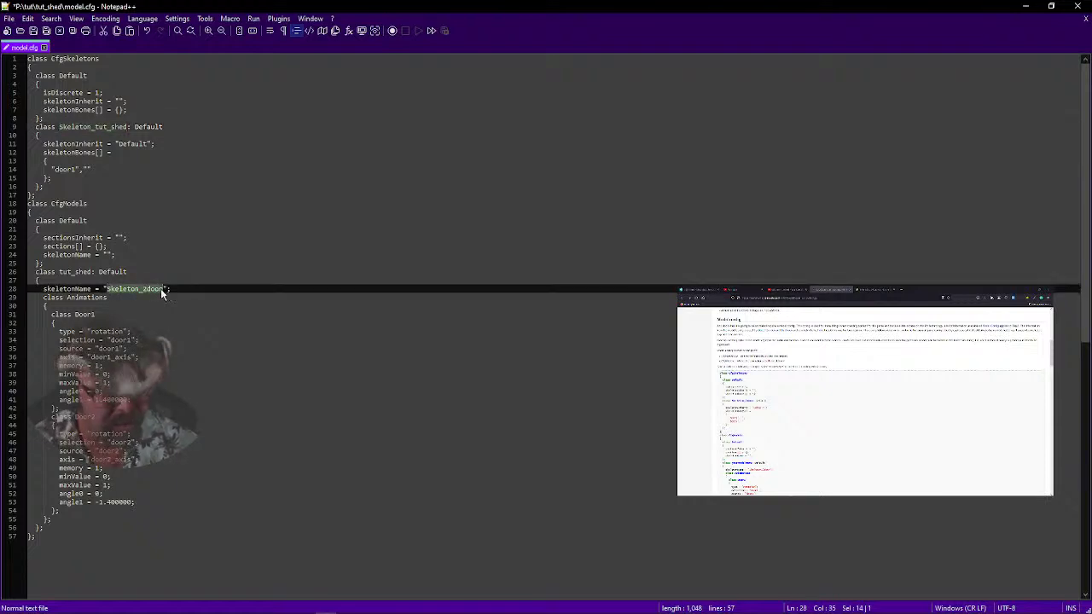
key("ctrl+v")
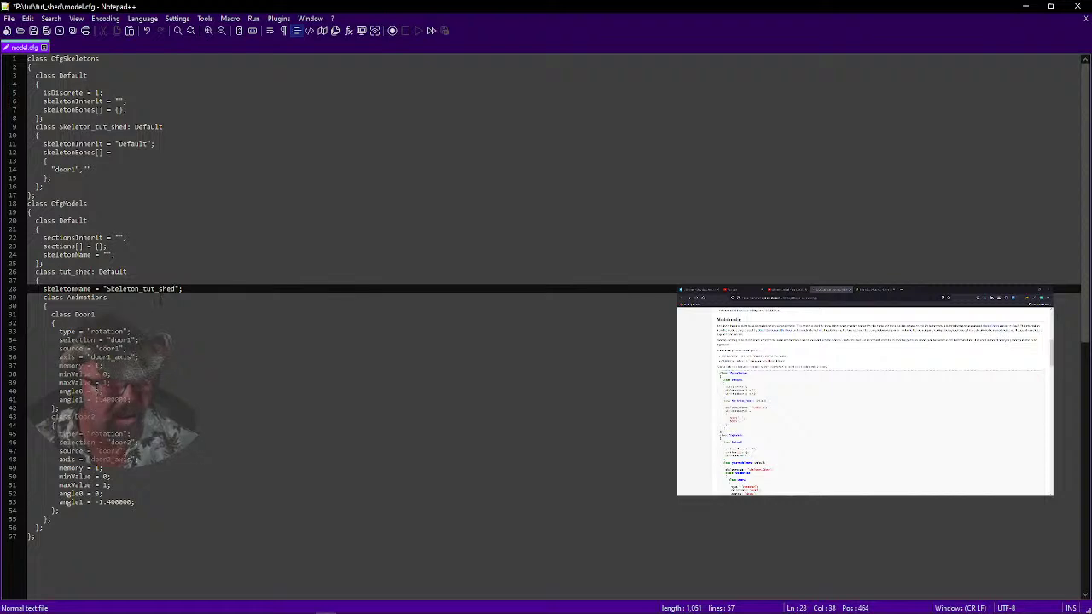
key("Down")
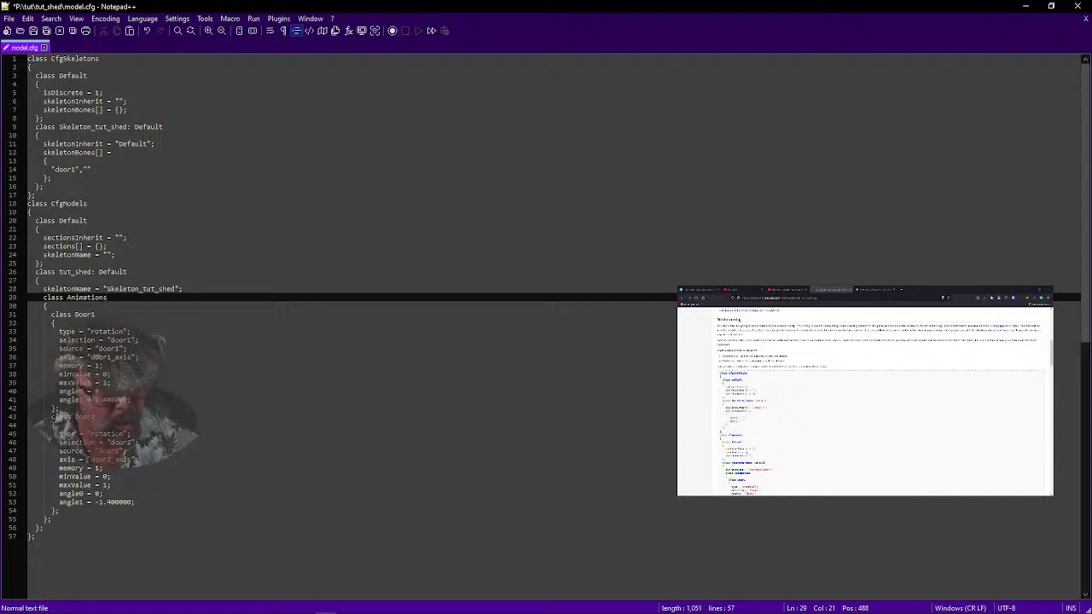
left_click(54, 416)
left_click_drag(51, 416, 95, 417)
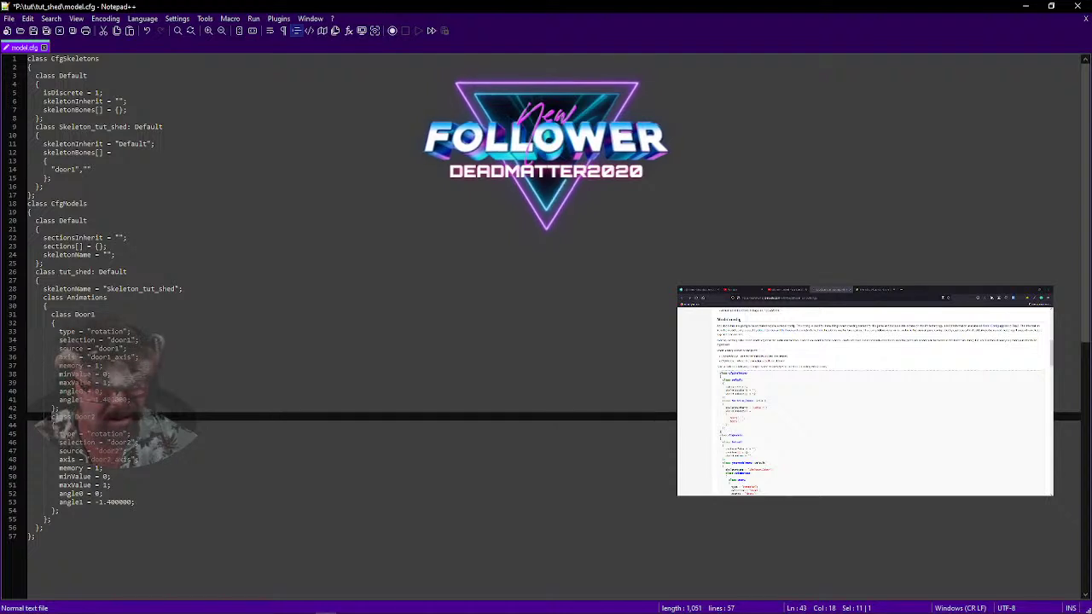
key("shift+Down")
key("shift+Down")
key("shift+Down")
key("shift+Down")
key("shift+Down")
key("shift+Down")
key("shift+Down")
key("shift+Down")
key("shift+Down")
key("shift+Down")
key("shift+Down")
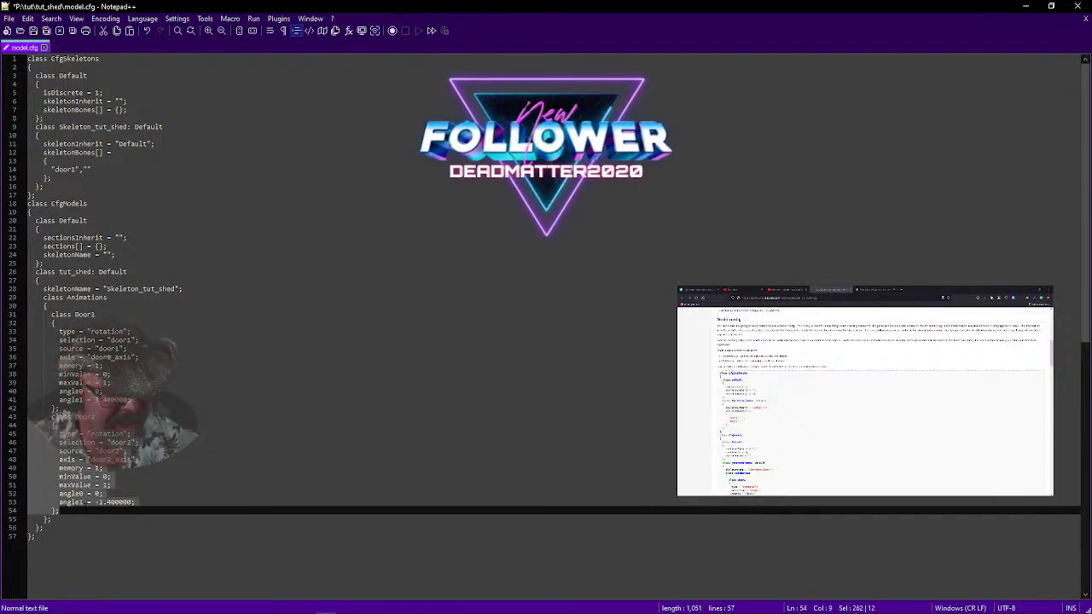
left_click(43, 431)
Delete the whole Door2 class from Animations, from its class line to its own closing brace, and save model.cfg
left_click(51, 425)
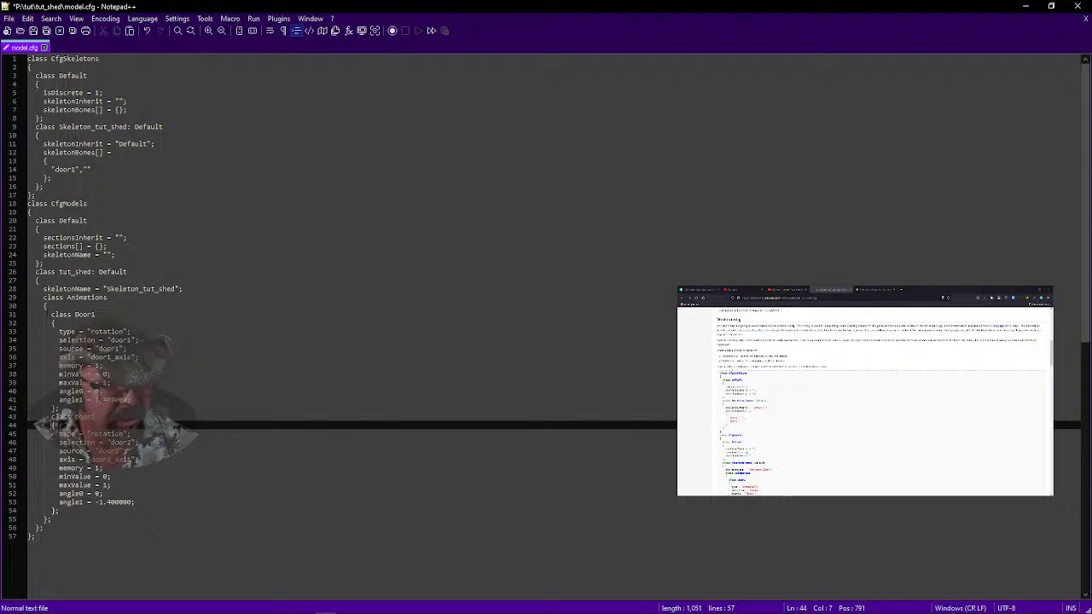
left_click(44, 306)
left_click(52, 323)
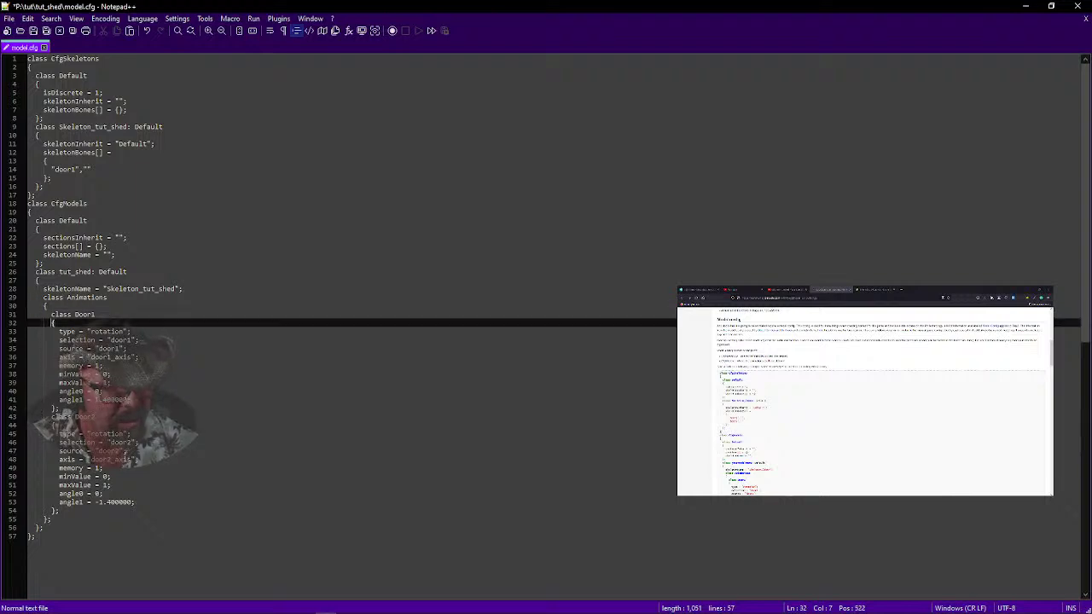
left_click(52, 408)
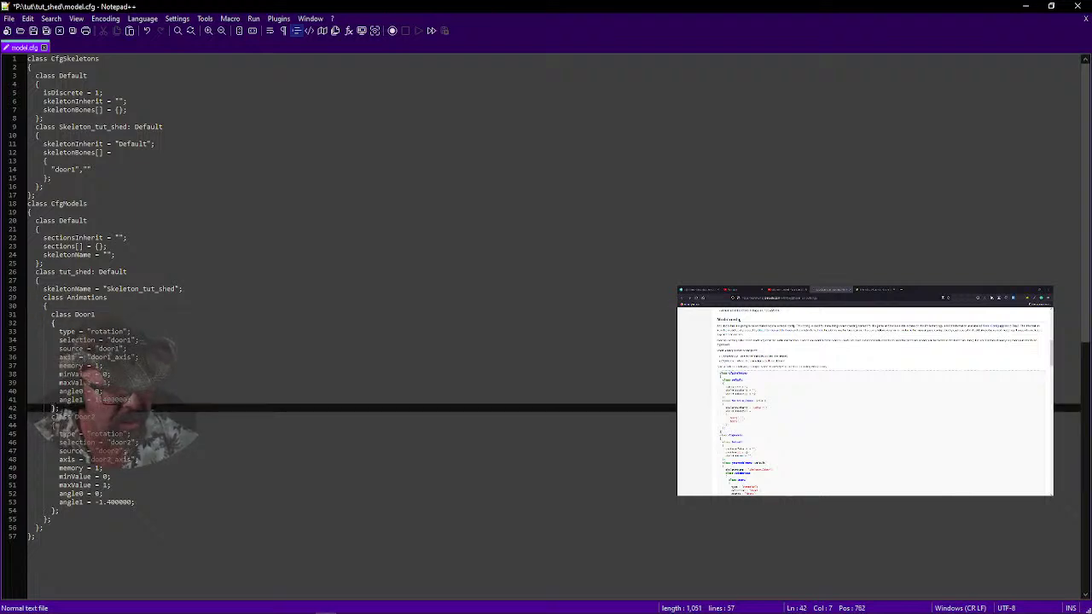
left_click(52, 426)
left_click(55, 510)
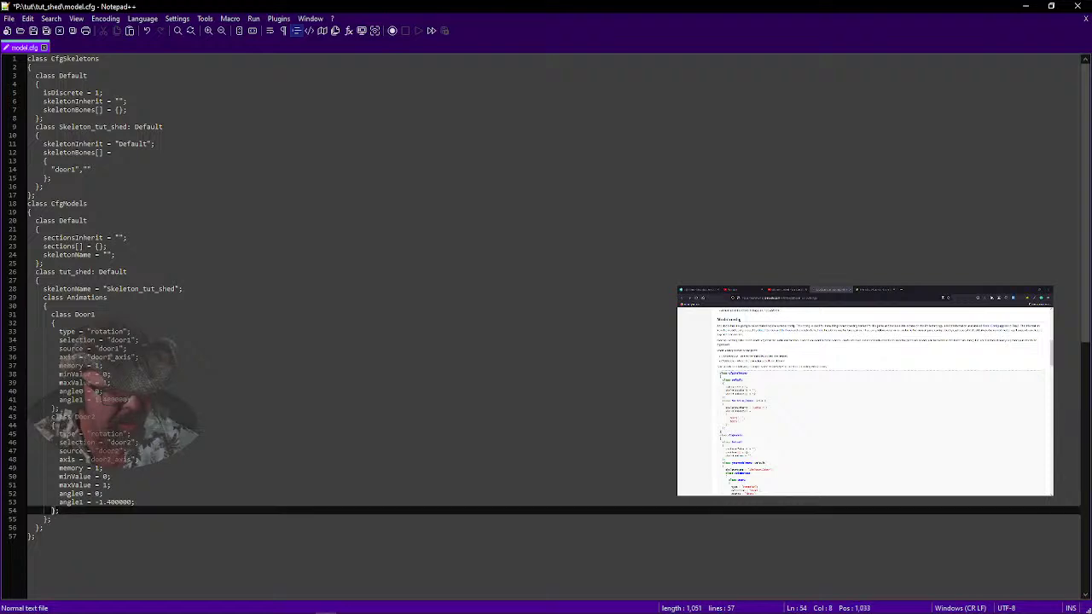
left_click_drag(49, 417, 61, 510)
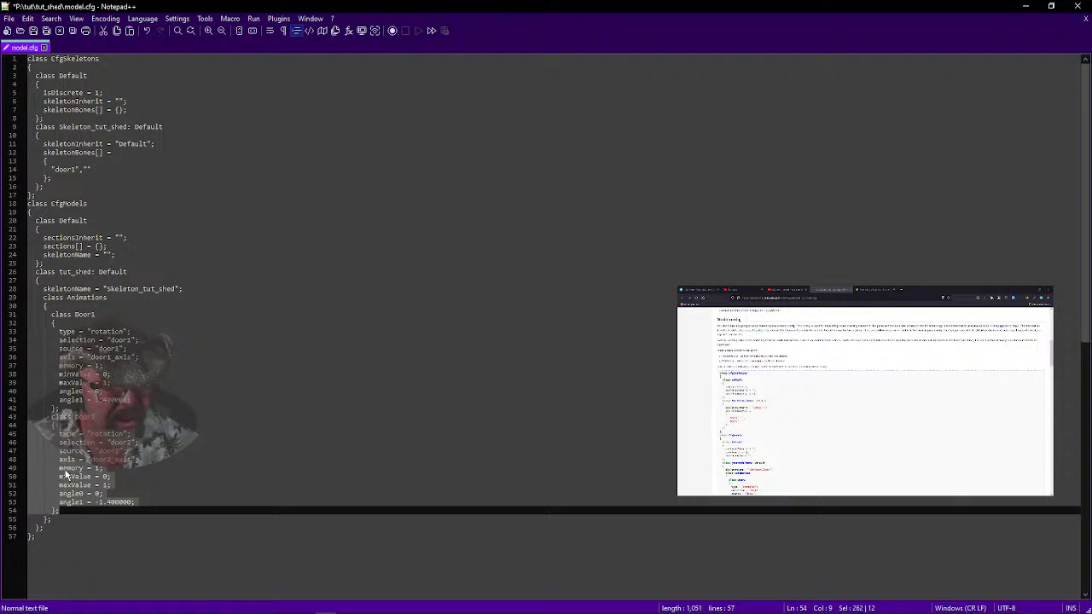
key("Delete")
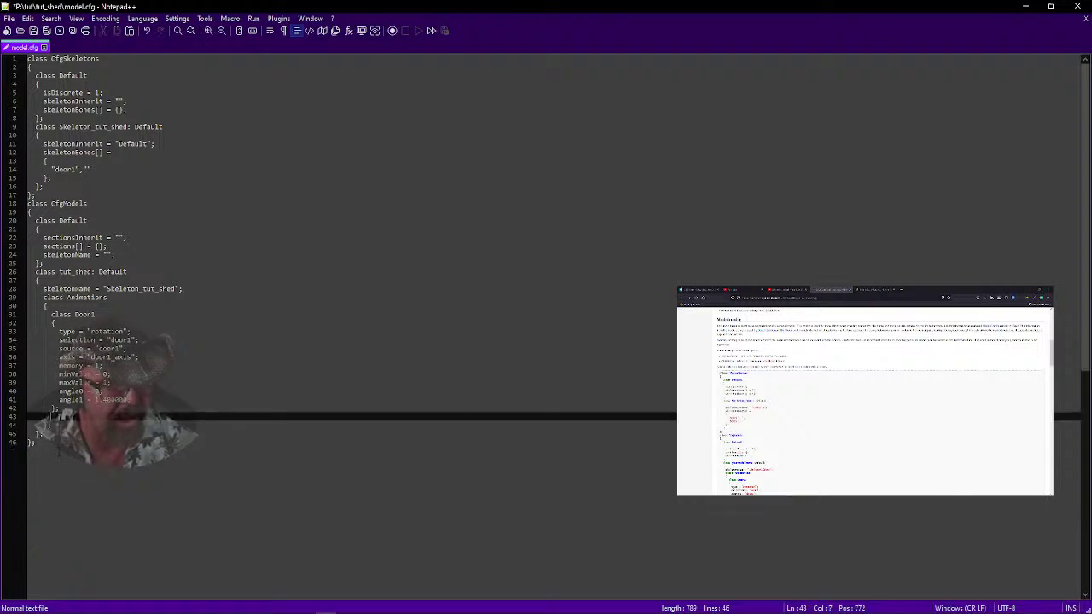
left_click(33, 33)
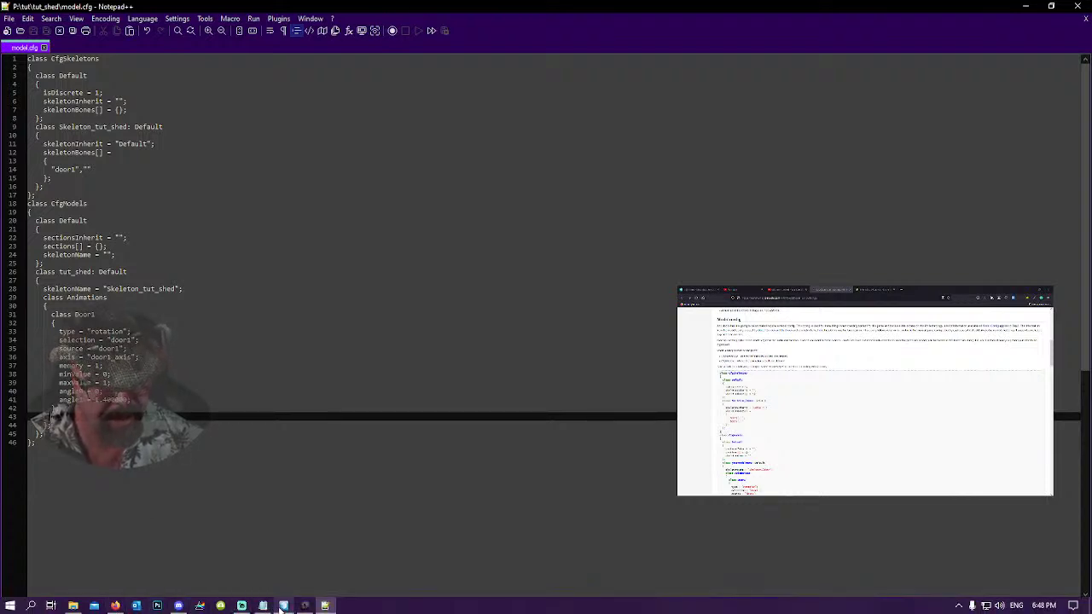
Switch to Object Builder and inspect the door1 selection of tut_shed.p3d in the 0.000 and Geometry LODs
left_click(283, 605)
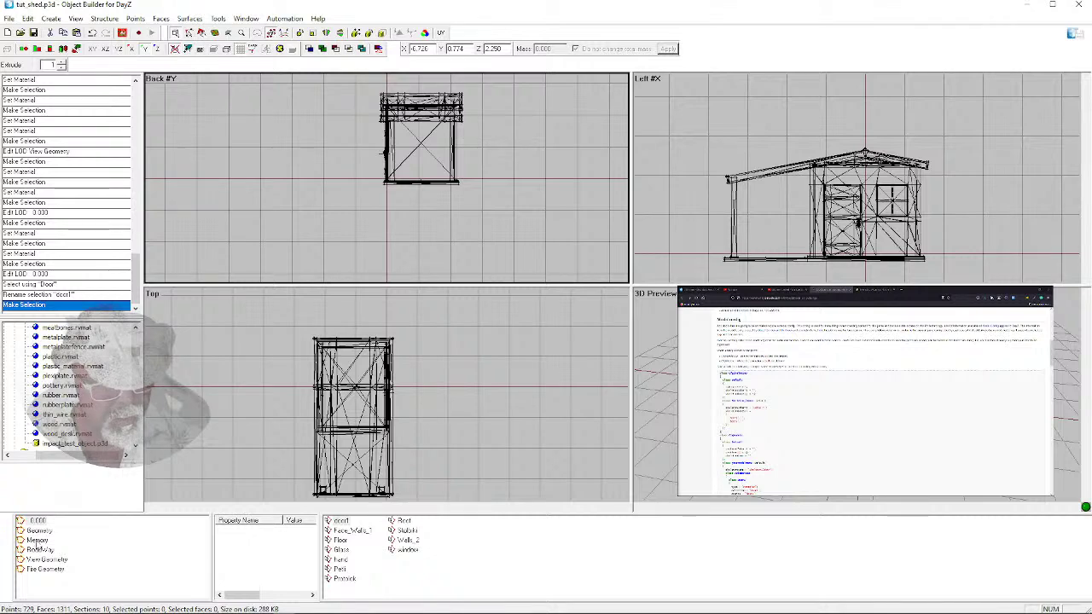
left_click(35, 520)
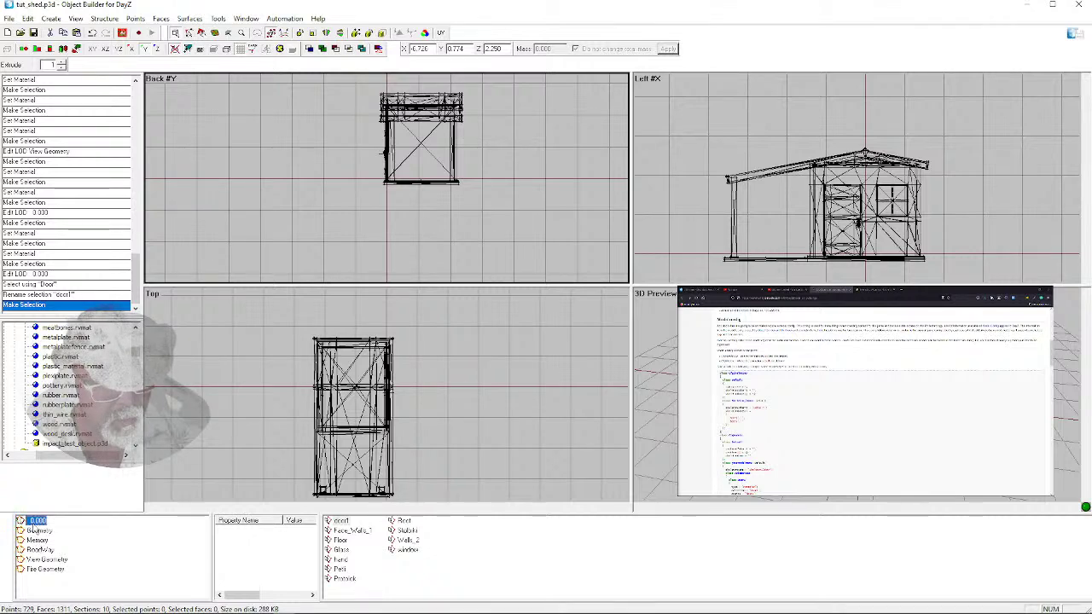
left_click(342, 521)
left_click(39, 531)
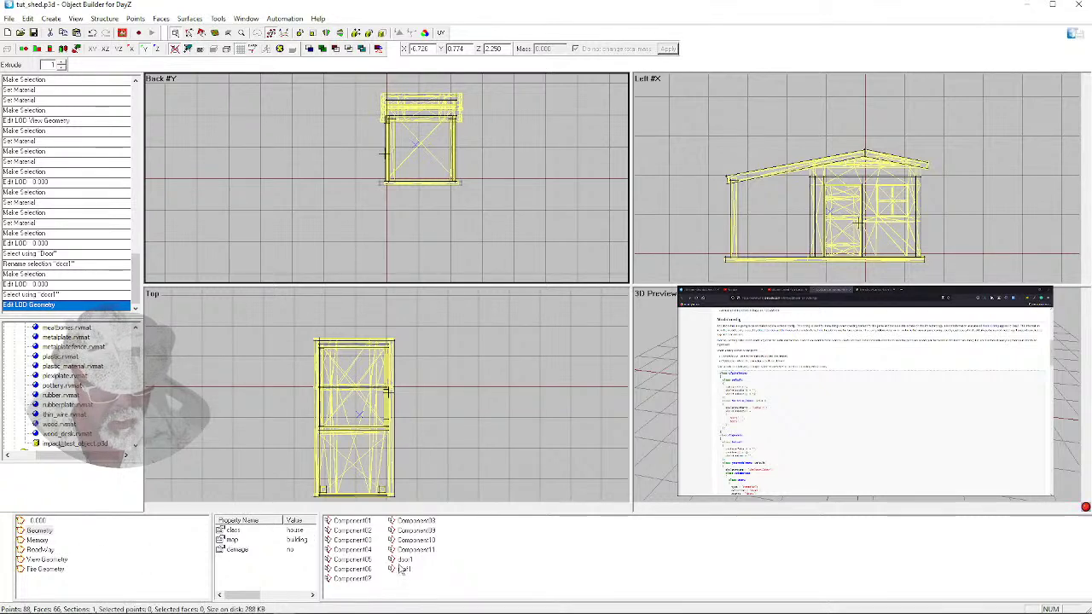
left_click(403, 562)
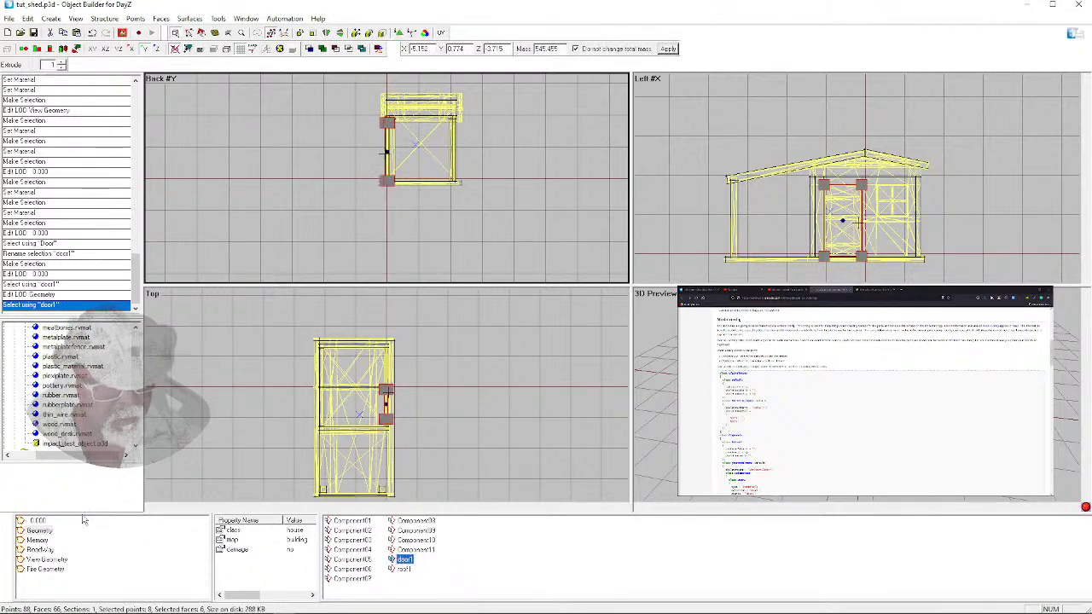
left_click(33, 521)
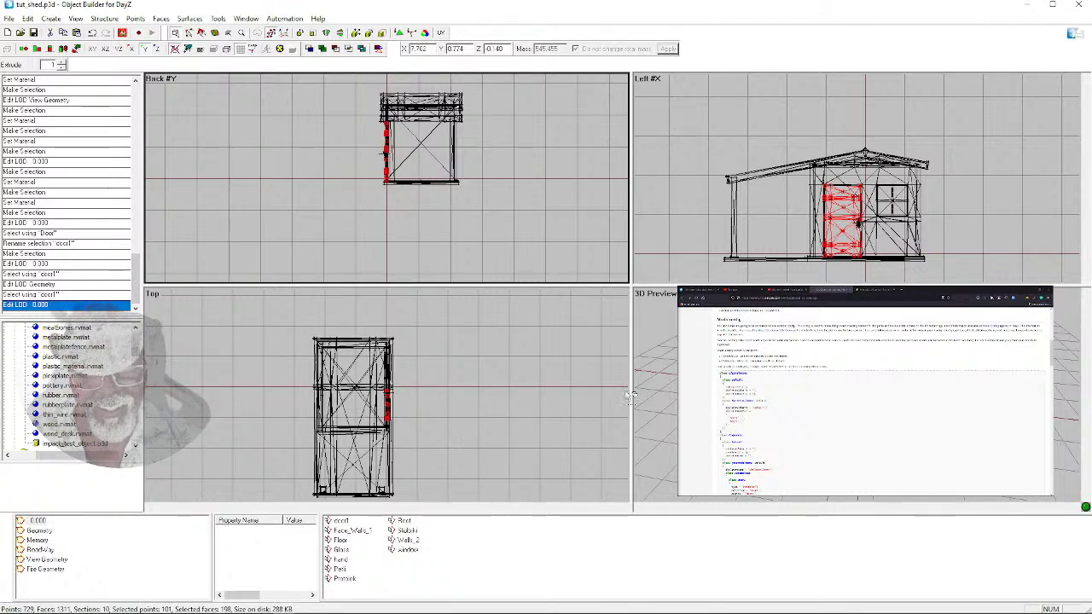
Minimize the open windows to return to the tut_shed folder in File Explorer
mouse_move(697, 613)
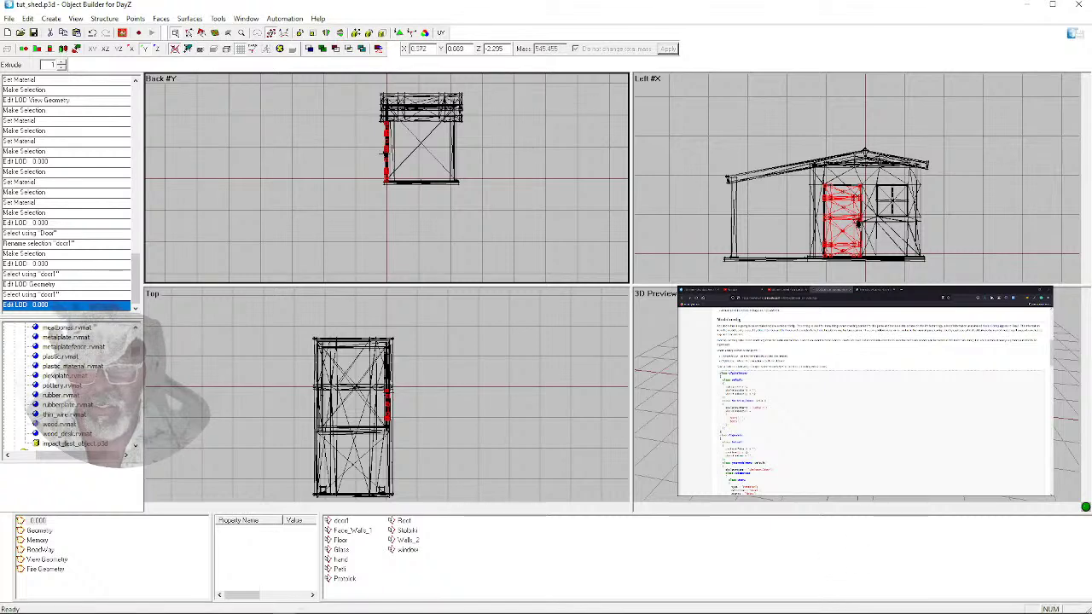
left_click(1026, 5)
left_click(1027, 5)
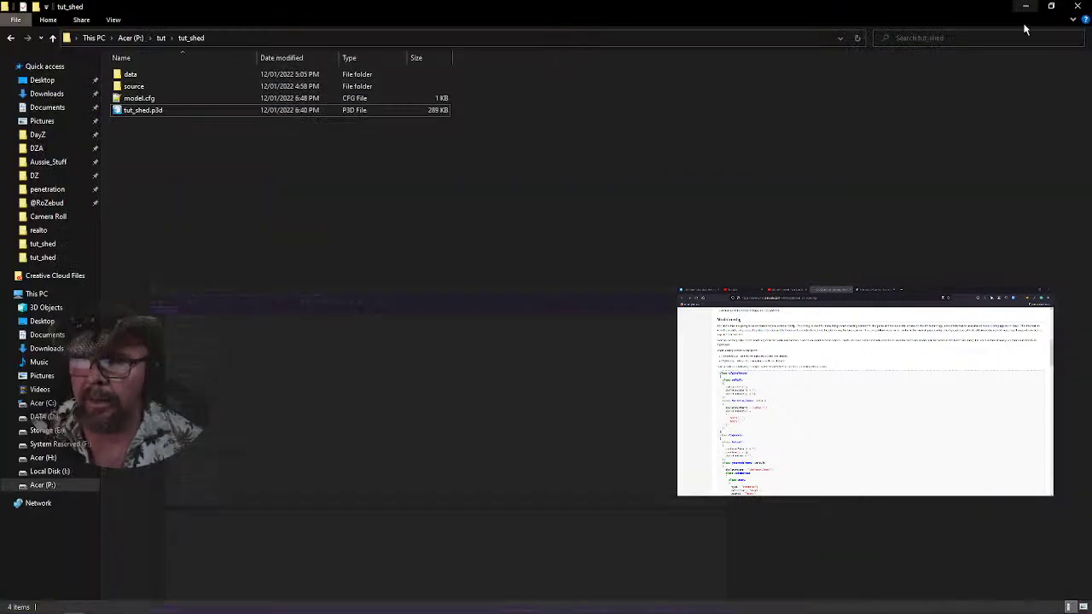
Switch to model.cfg in Notepad++ and highlight the door1_axis value of the Door1 class
left_click(1026, 6)
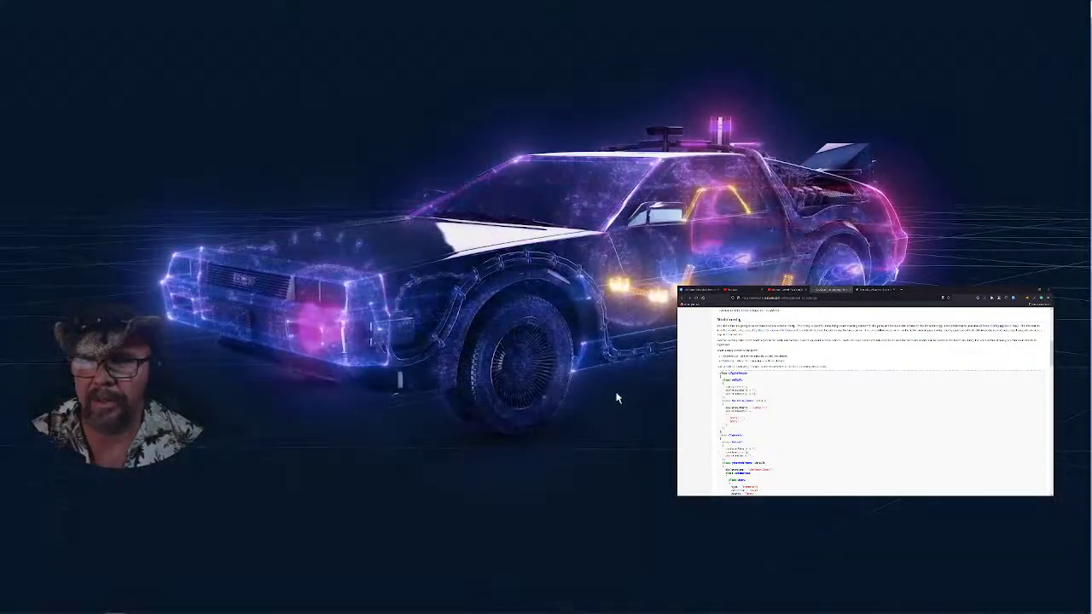
mouse_move(290, 611)
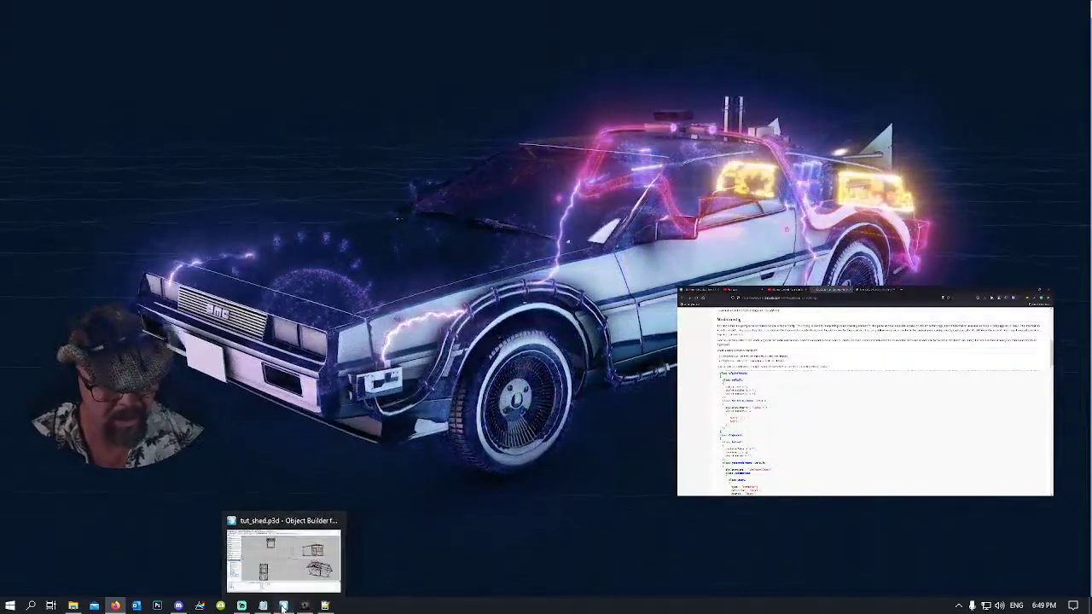
left_click(283, 606)
left_click(242, 606)
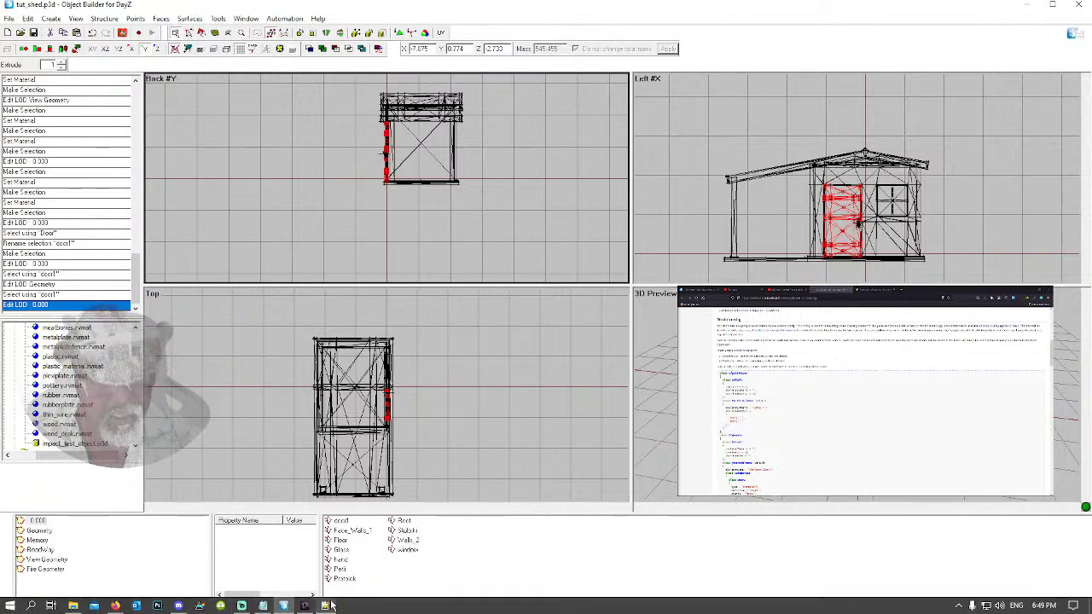
left_click(328, 606)
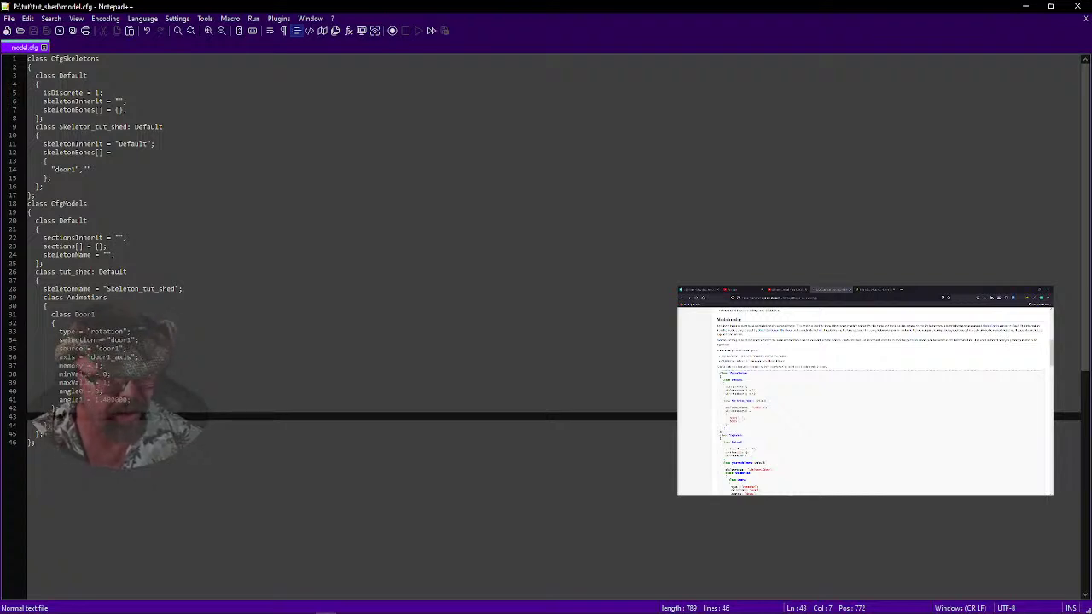
left_click_drag(95, 348, 130, 357)
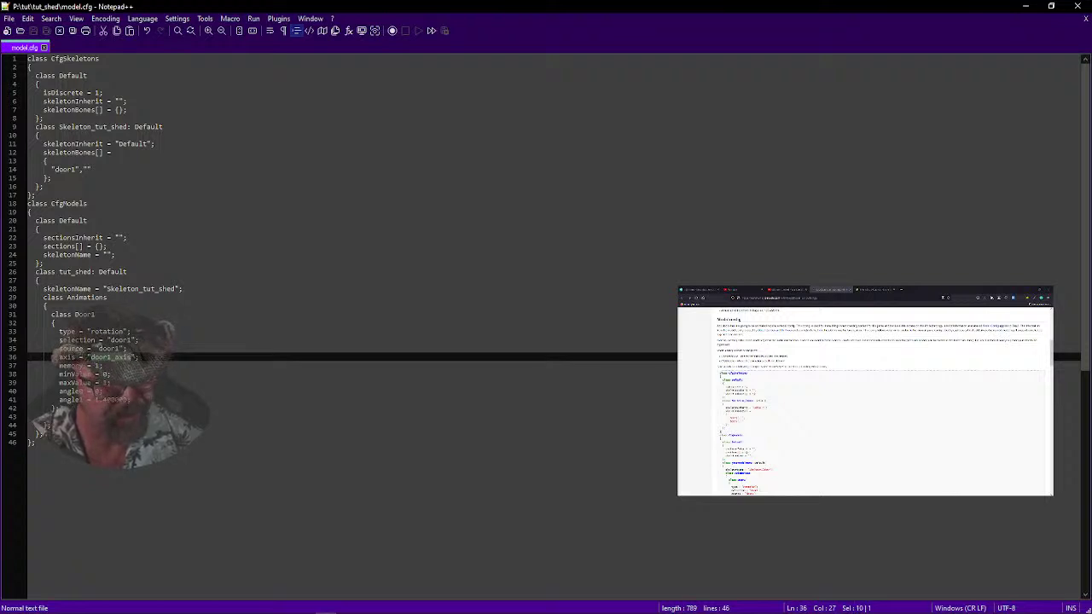
mouse_move(244, 608)
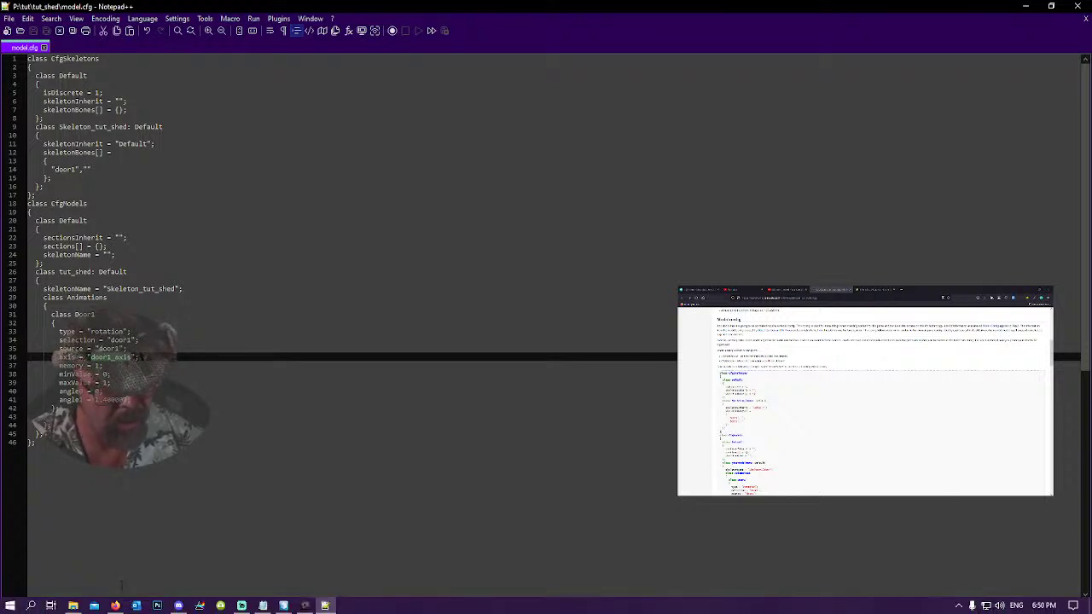
left_click(244, 609)
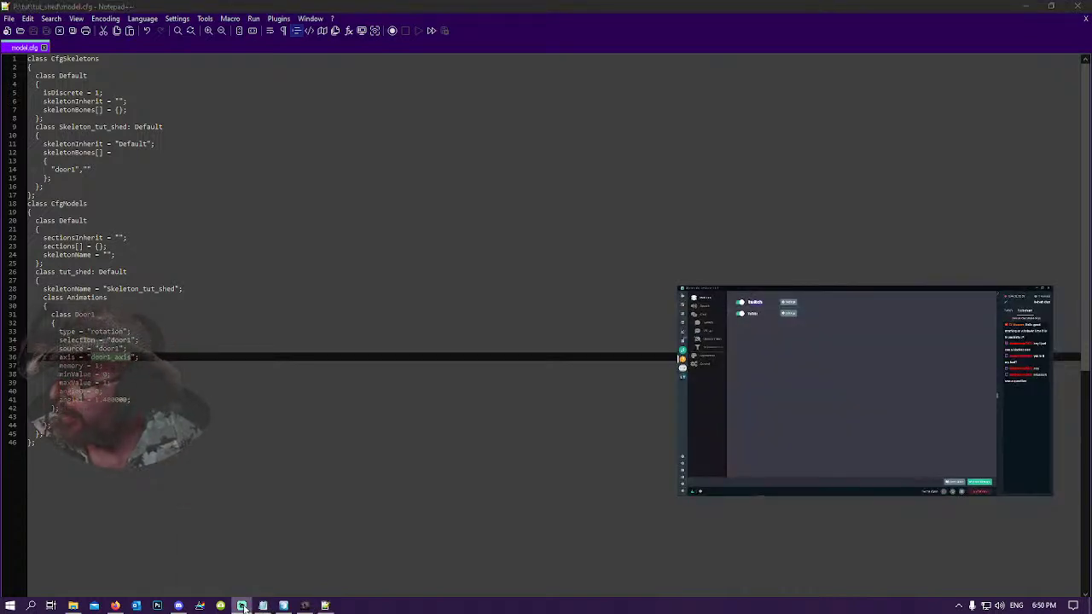
left_click(243, 608)
left_click(243, 608)
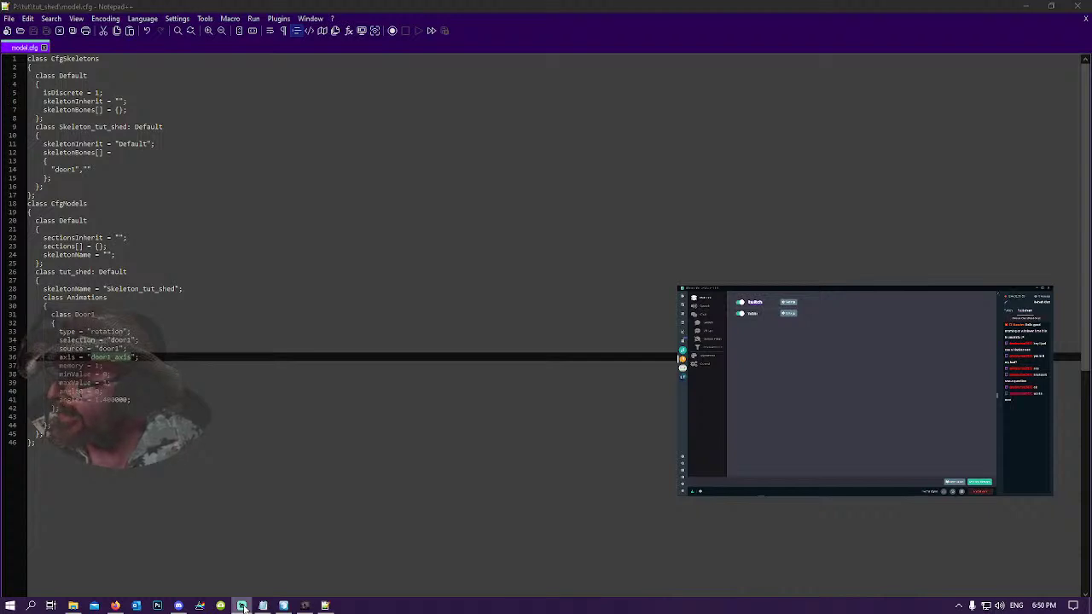
left_click(242, 607)
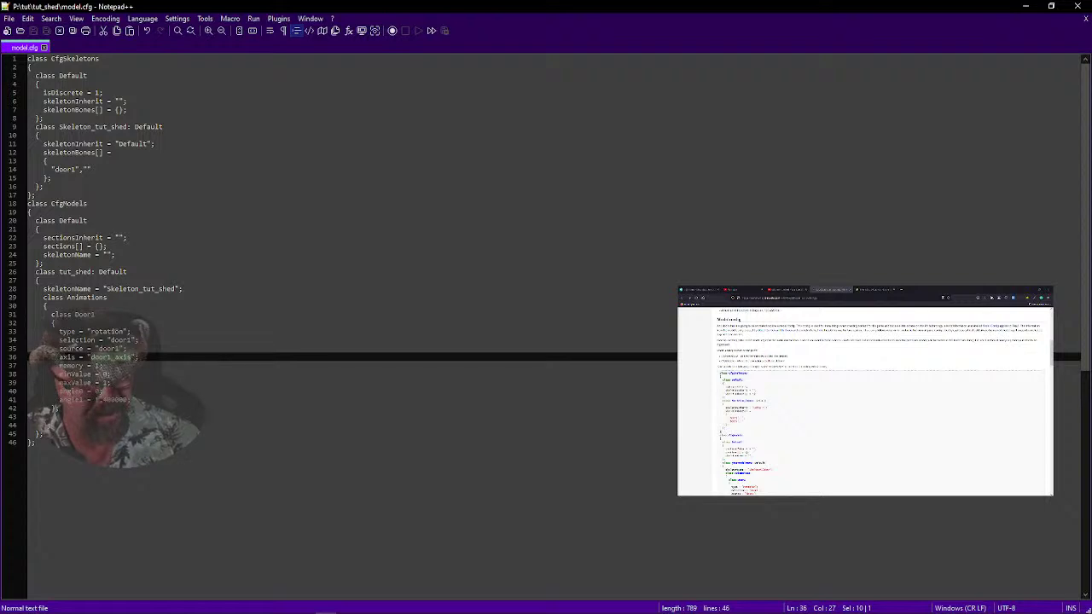
Switch to the Buldozer preview of the shed, play the door animation and examine which way the door swings
left_click(103, 399)
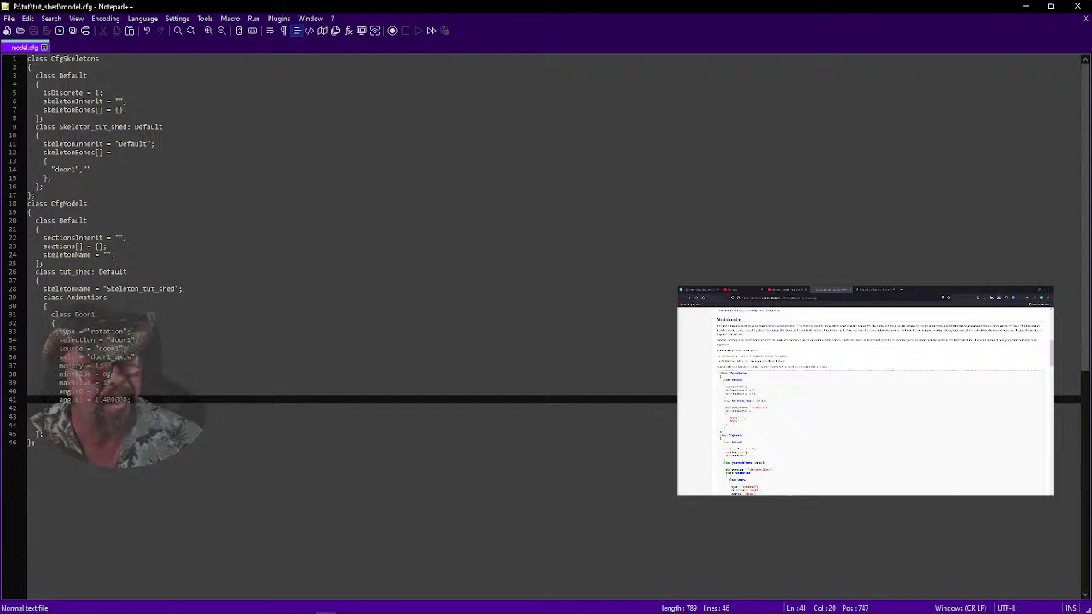
left_click(1026, 7)
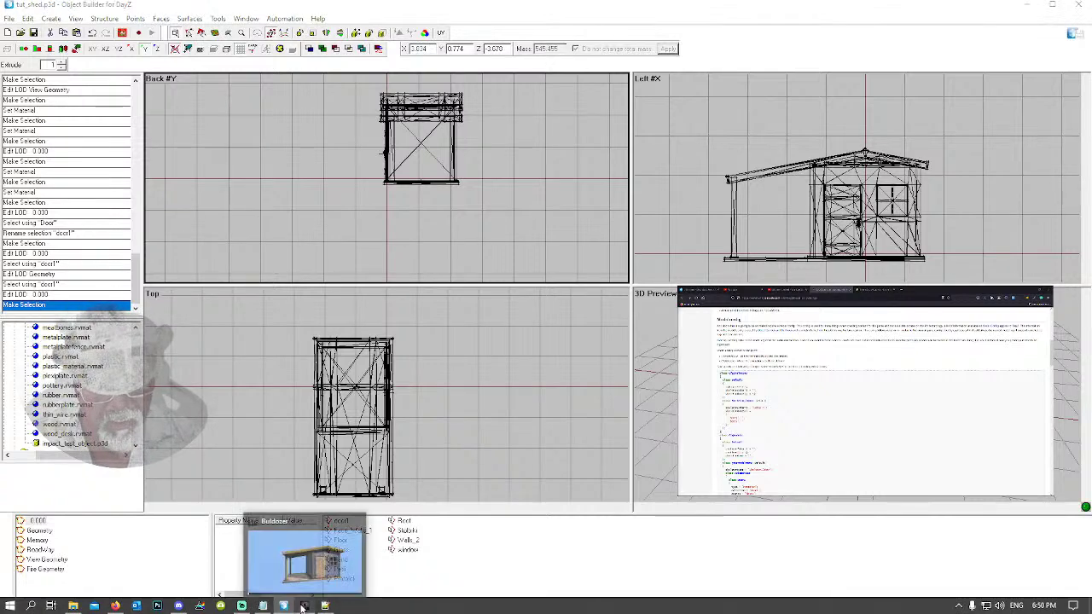
left_click(304, 606)
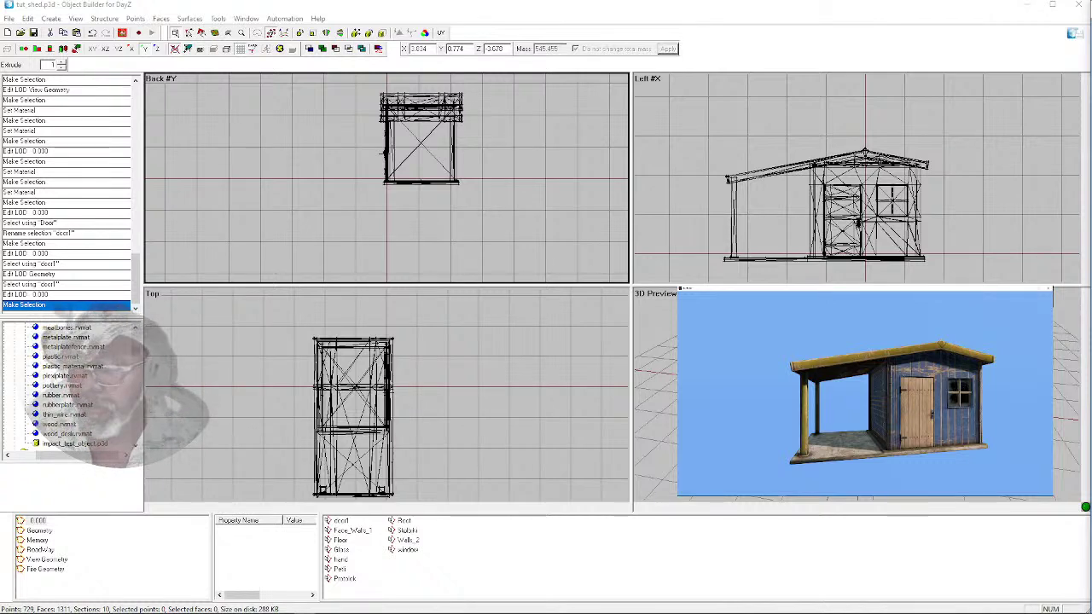
key("super")
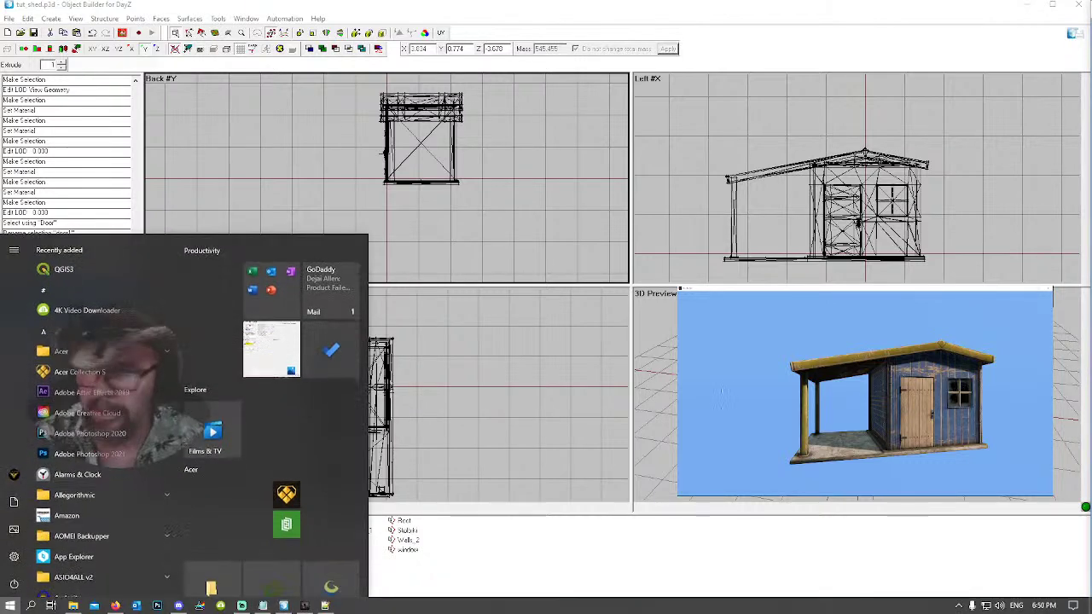
left_click(324, 10)
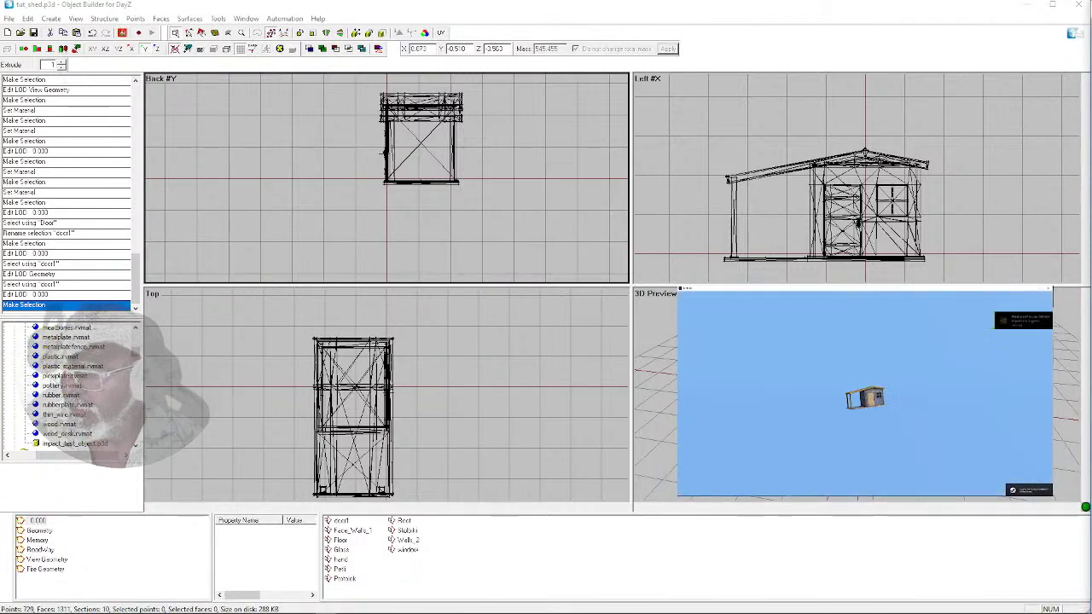
scroll(865, 394, "up", 5)
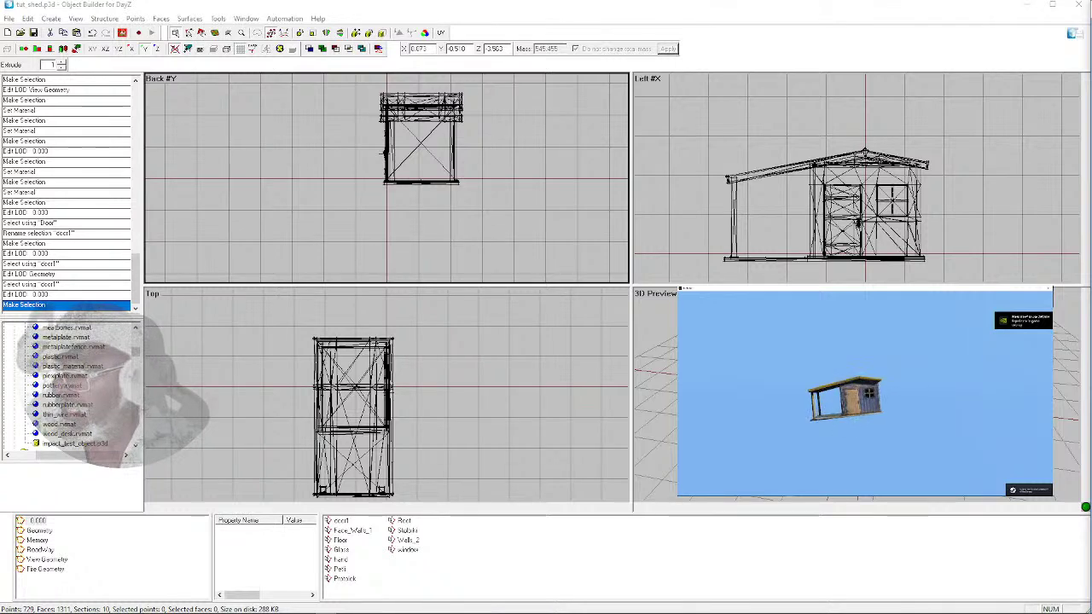
scroll(865, 394, "down", 2)
scroll(860, 410, "up", 3)
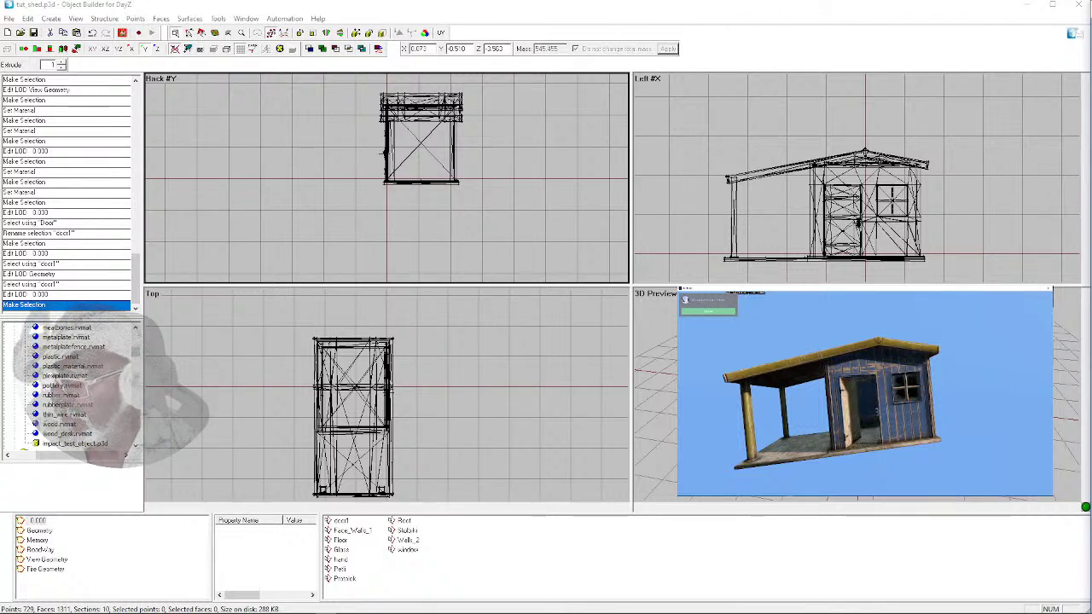
scroll(866, 393, "up", 5)
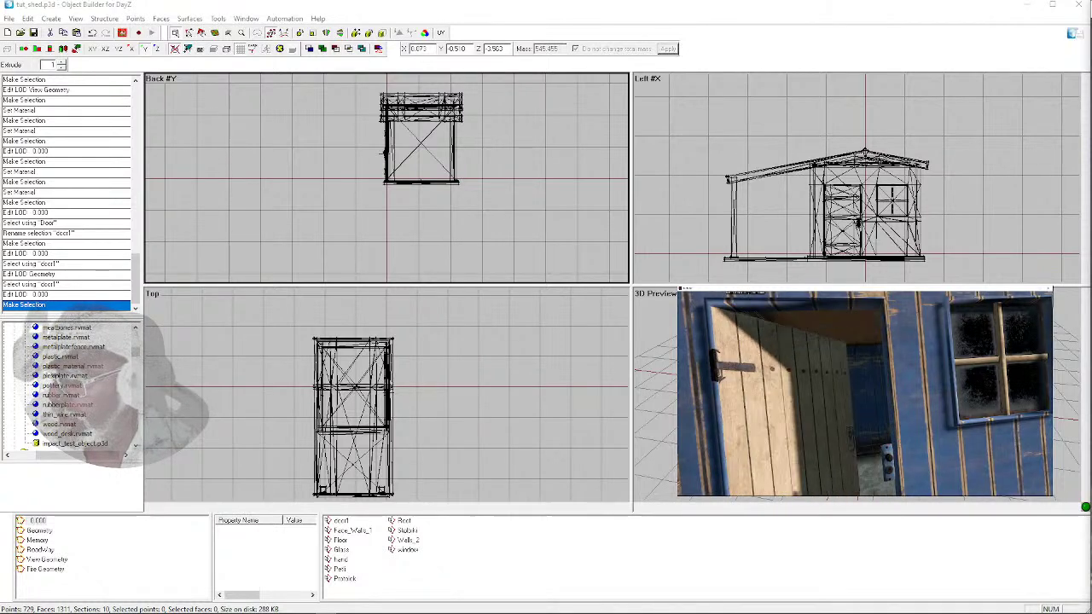
scroll(866, 393, "down", 5)
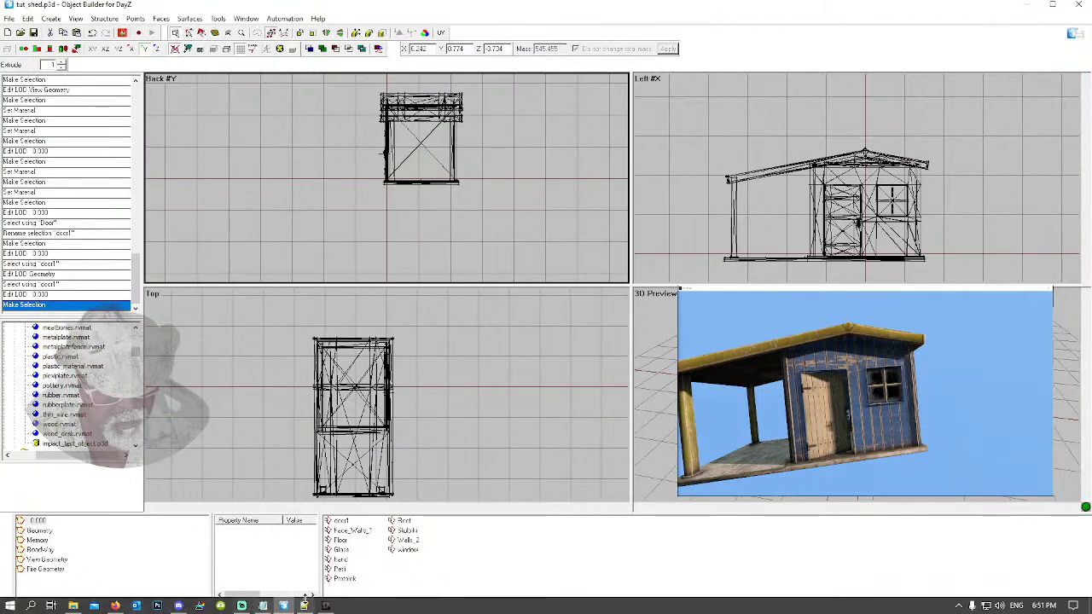
Make the Door1 angle1 value in model.cfg negative, -1.400000, save the file and return to Object Builder
left_click(305, 605)
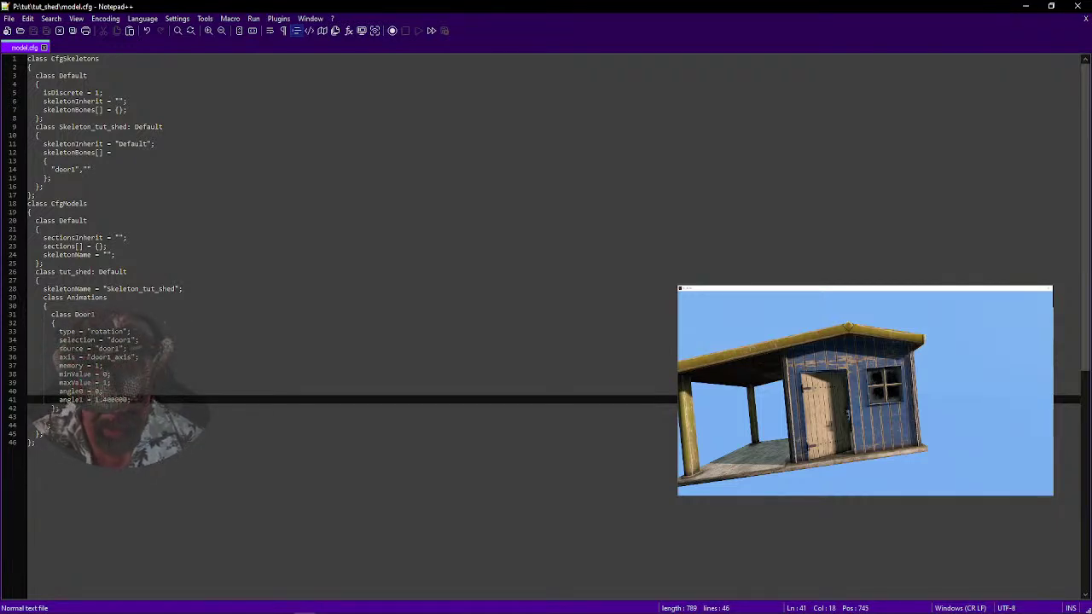
type("-")
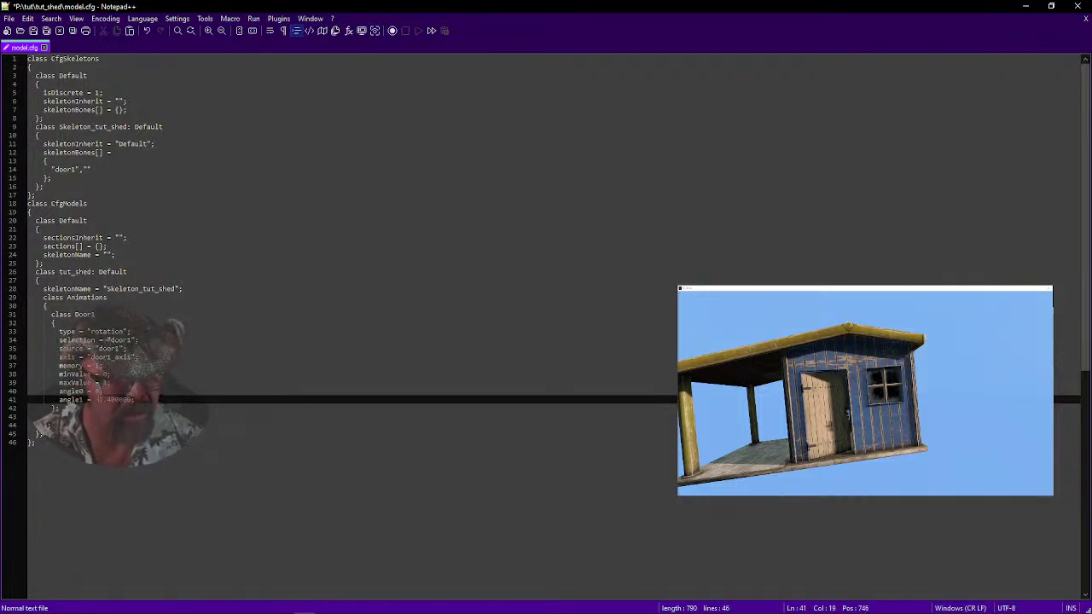
left_click(33, 33)
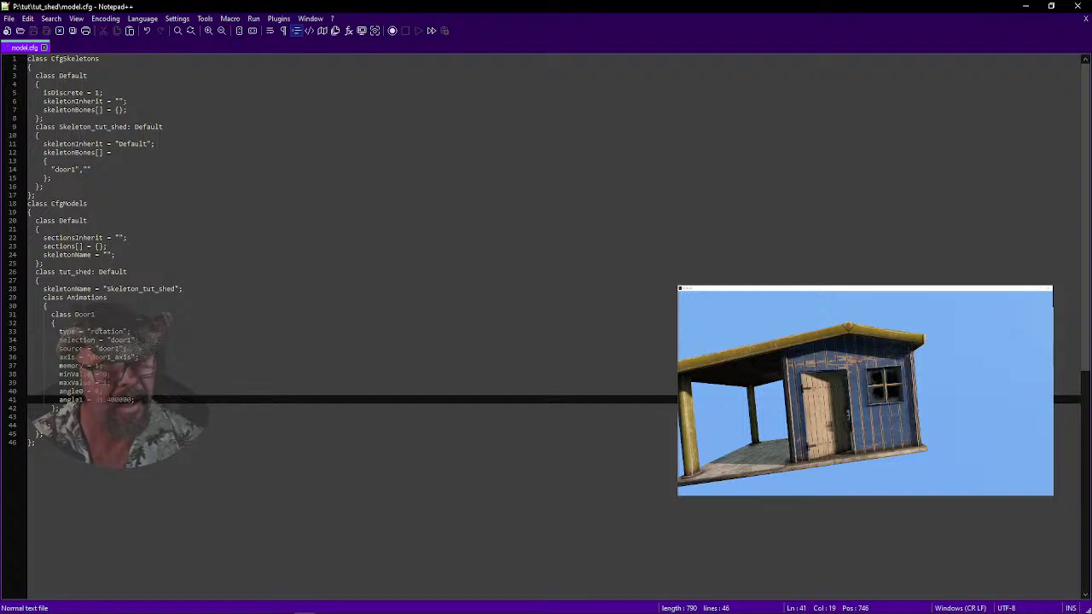
left_click(1026, 6)
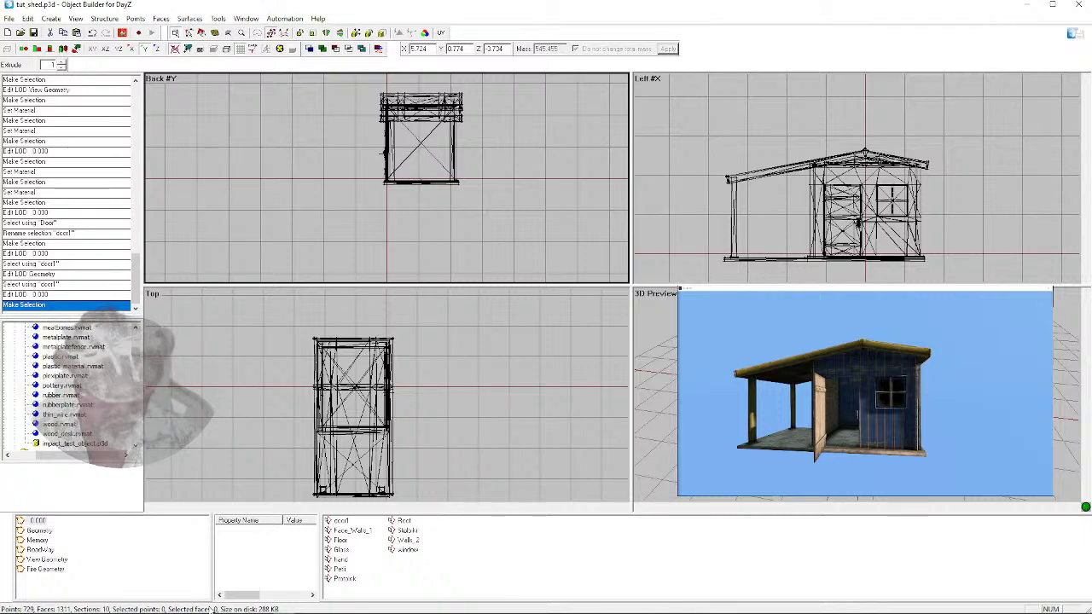
Set angle1 of the Door1 class to -1.600000 in model.cfg and save the file
left_click(305, 606)
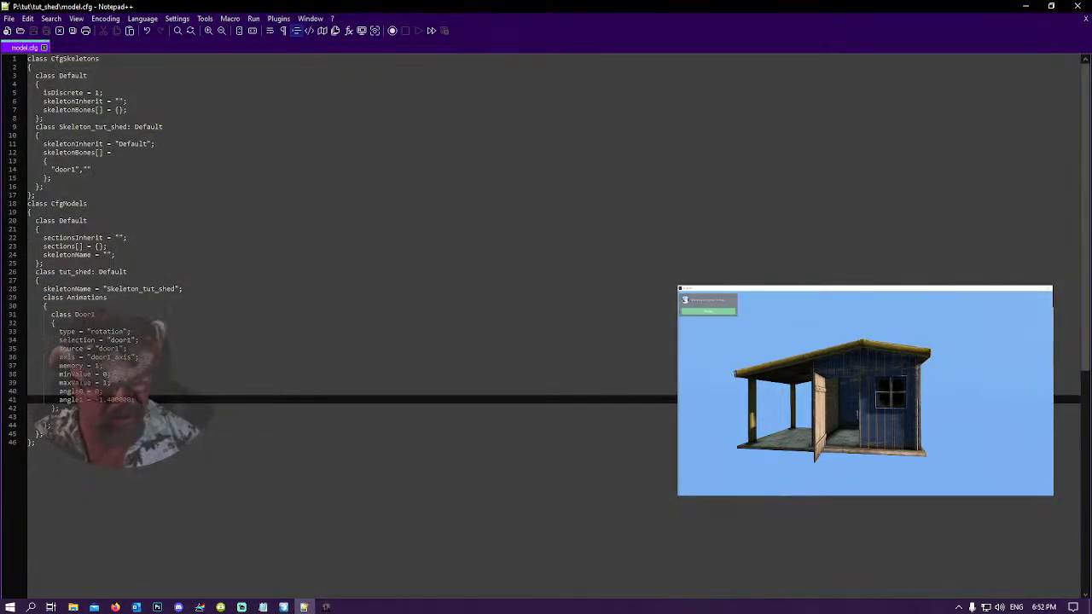
left_click_drag(107, 400, 111, 400)
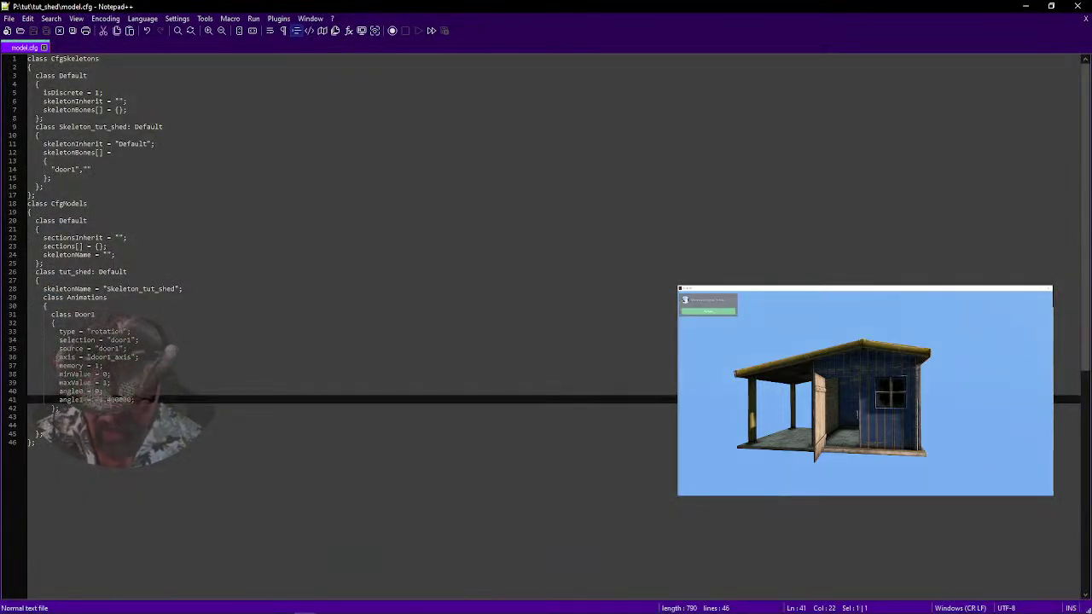
type("6")
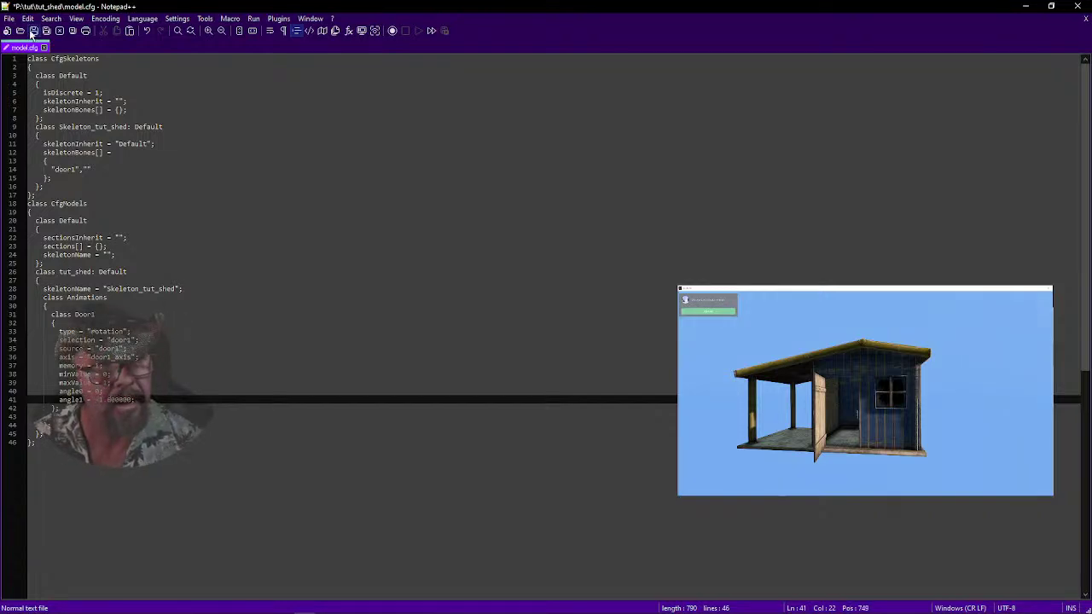
left_click(33, 31)
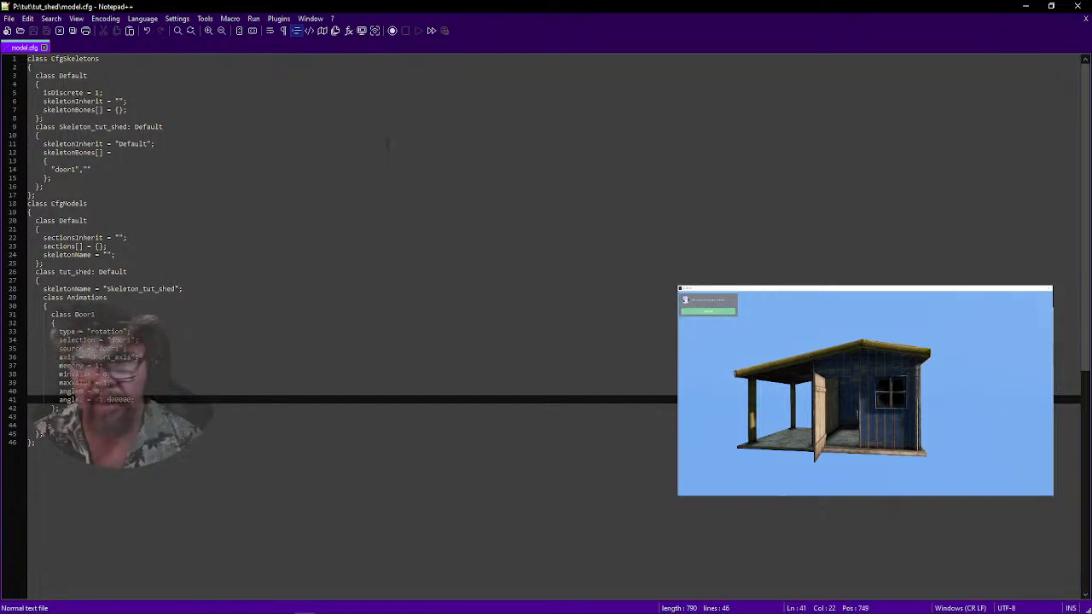
Return to Object Builder and check the door's opening and closing movement in the shed preview
left_click(1026, 7)
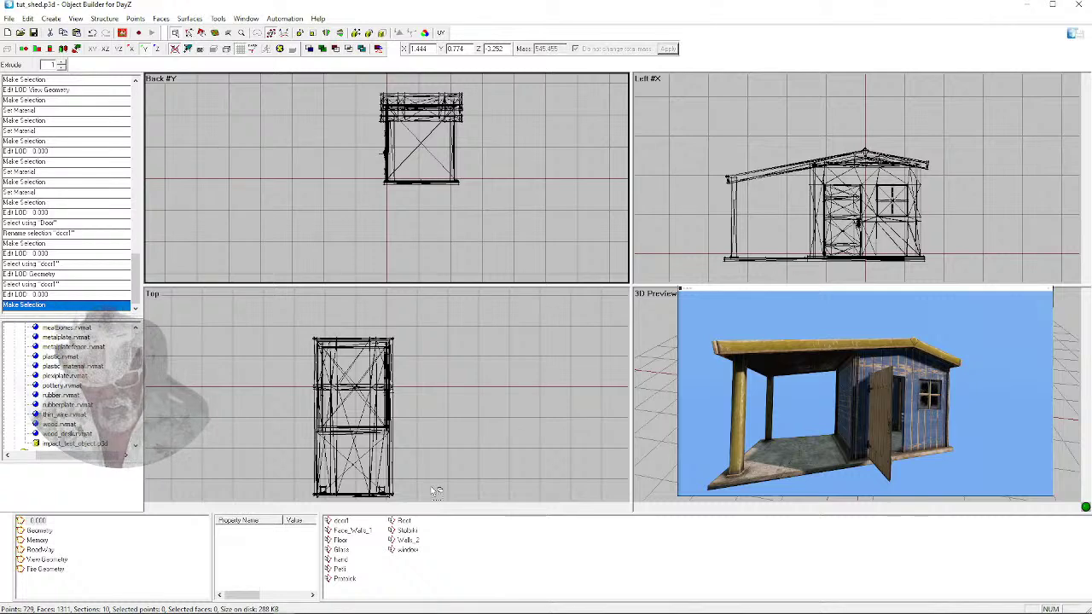
left_click_drag(715, 448, 683, 448)
left_click_drag(866, 393, 909, 392)
scroll(865, 392, "down", 5)
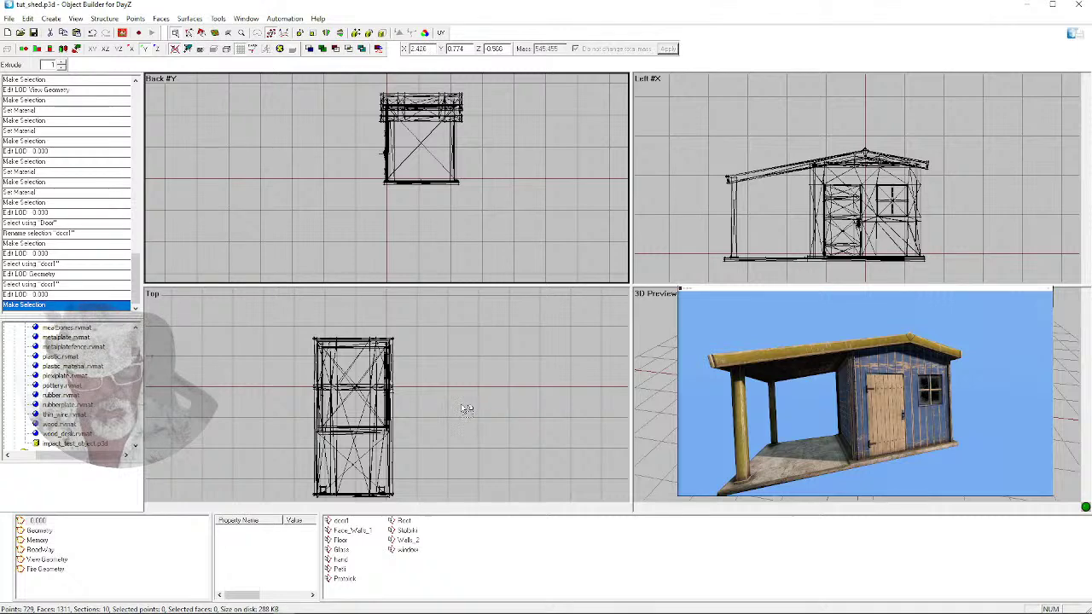
Redefine the door1 selection in the 0.000 LOD so that it also includes the hand selection
scroll(417, 437, "up", 2)
scroll(417, 435, "up", 5)
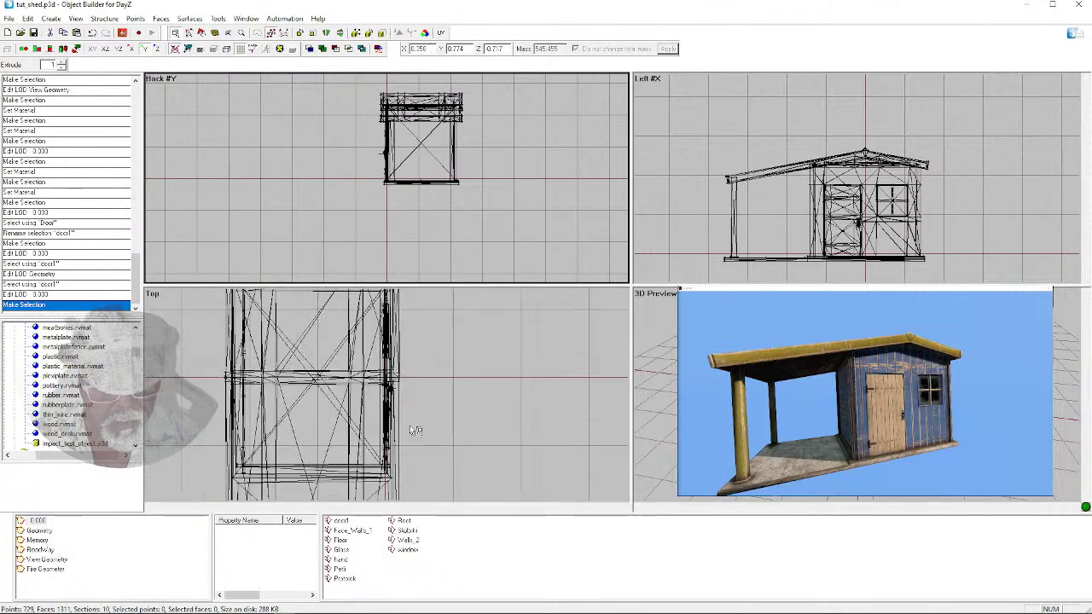
scroll(417, 430, "up", 1)
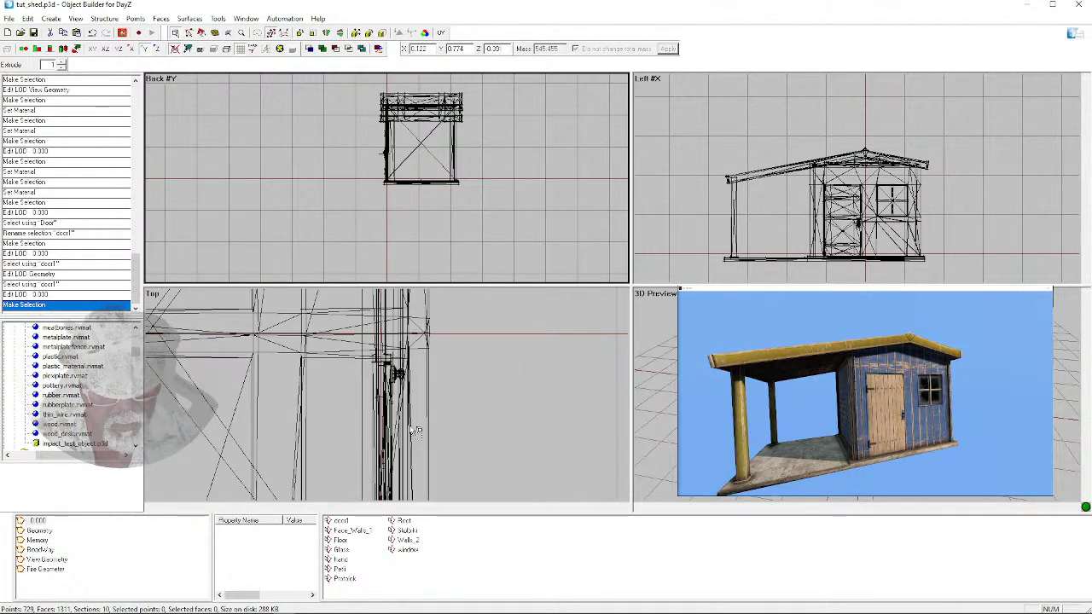
left_click(340, 521)
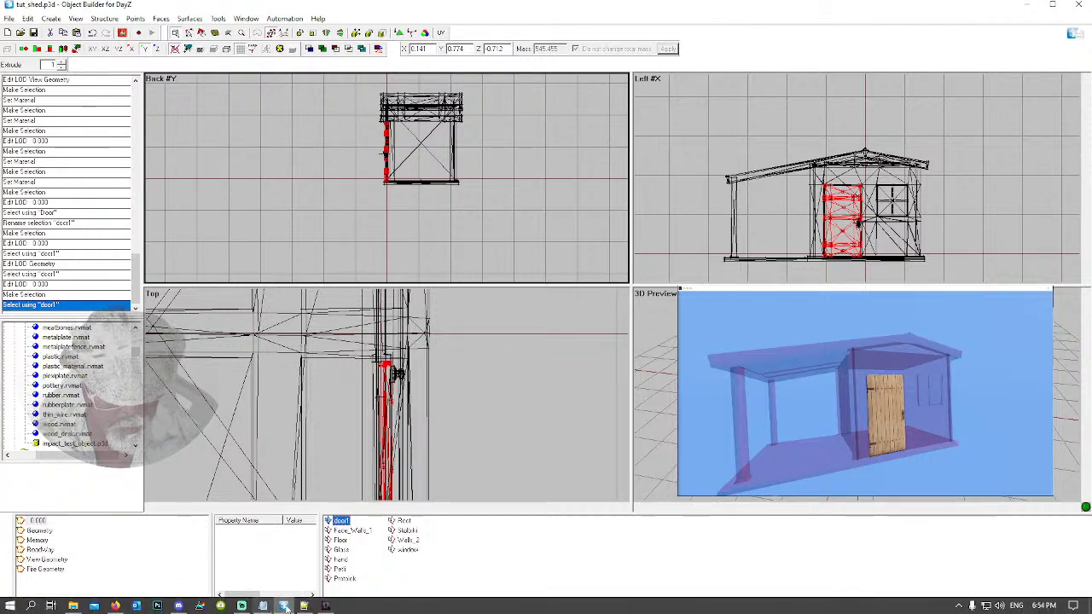
left_click(304, 605)
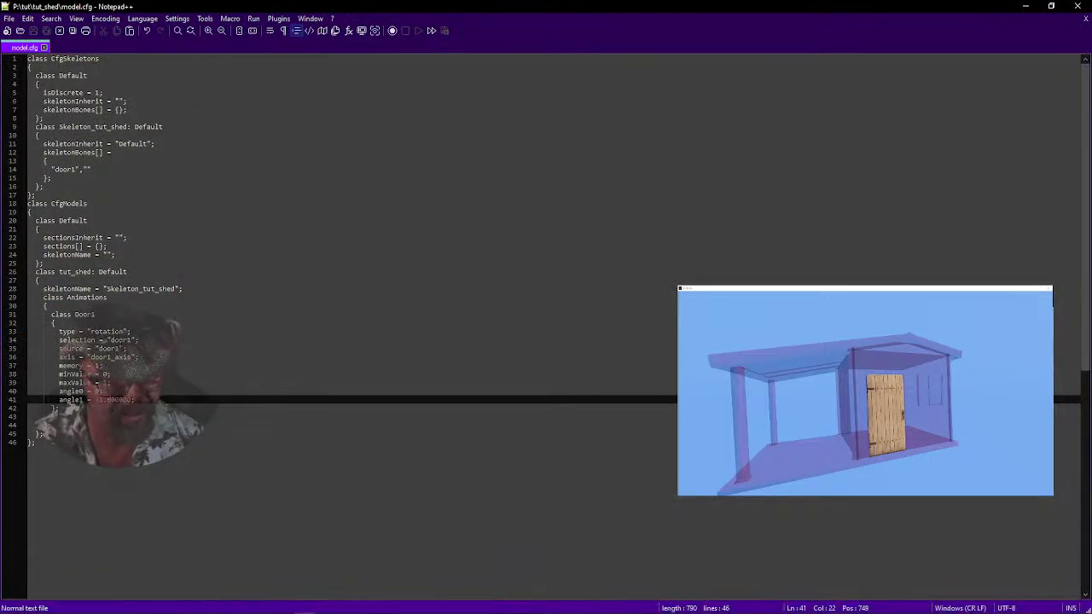
key("alt+Tab")
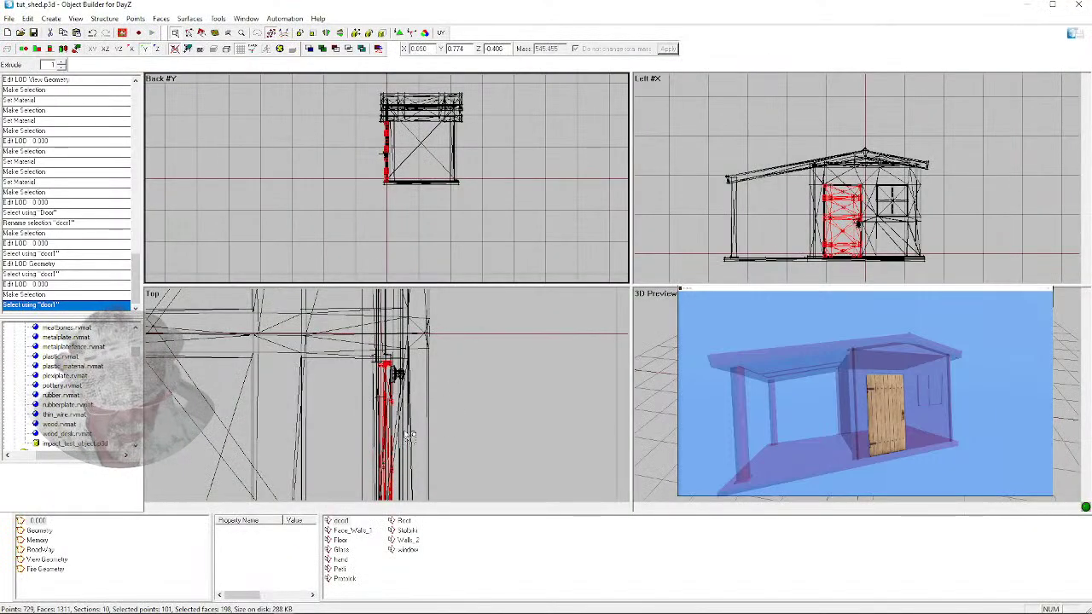
left_click(341, 559, "ctrl")
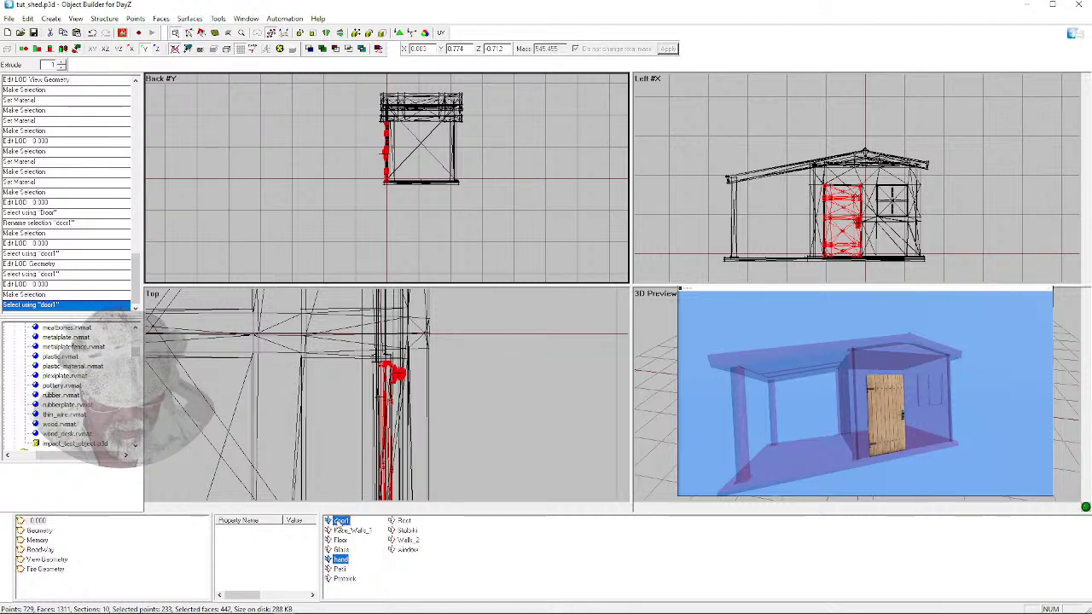
right_click(339, 521)
left_click(383, 461)
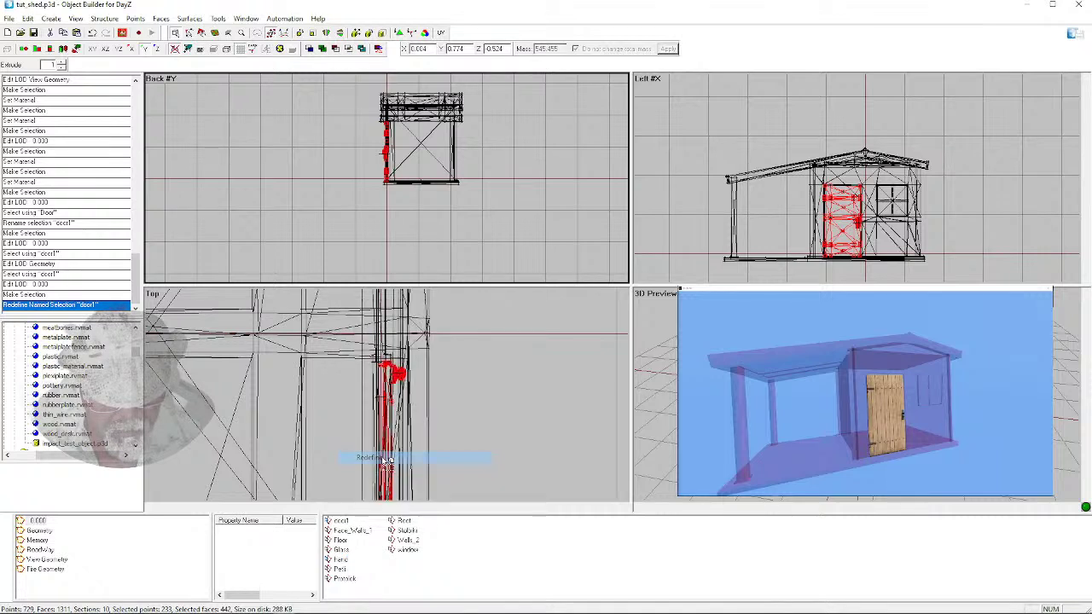
Clear the selection and save the tut_shed model, checking the door and handle's movement in the shed preview
left_click(493, 441)
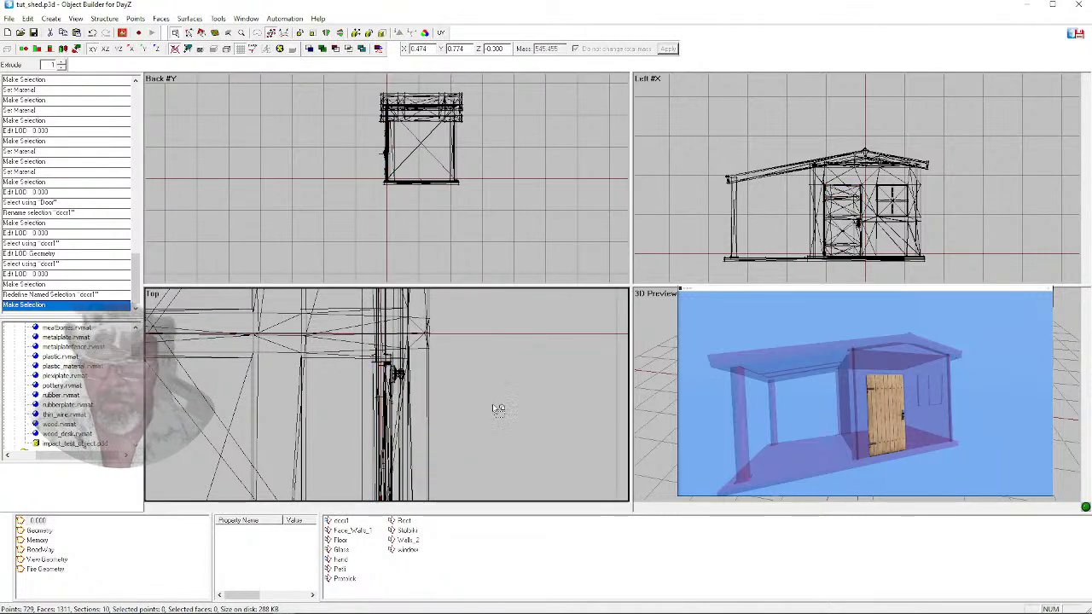
left_click(35, 32)
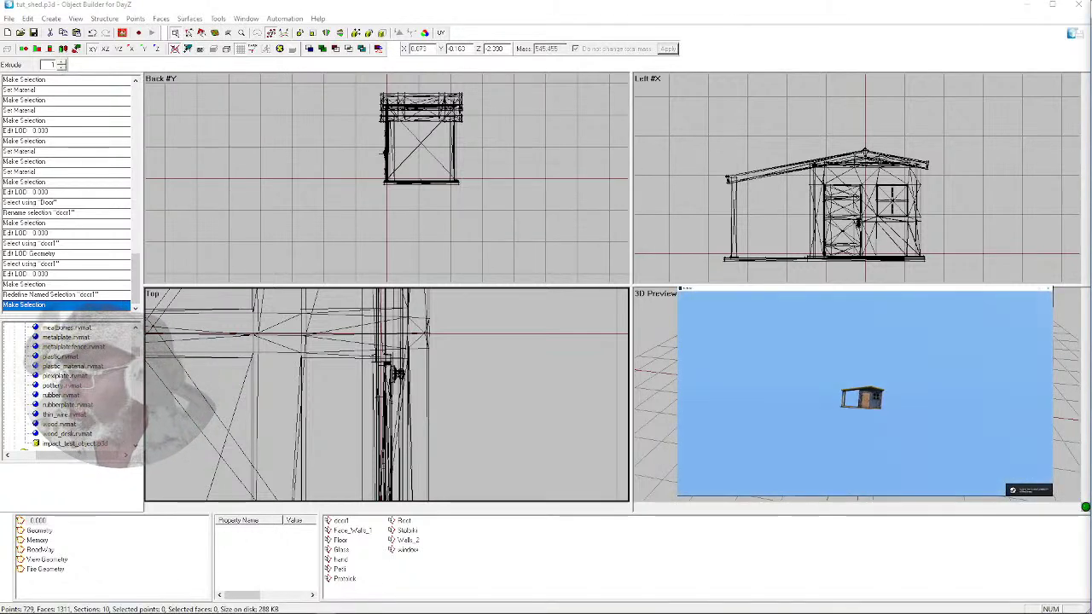
scroll(864, 395, "up", 5)
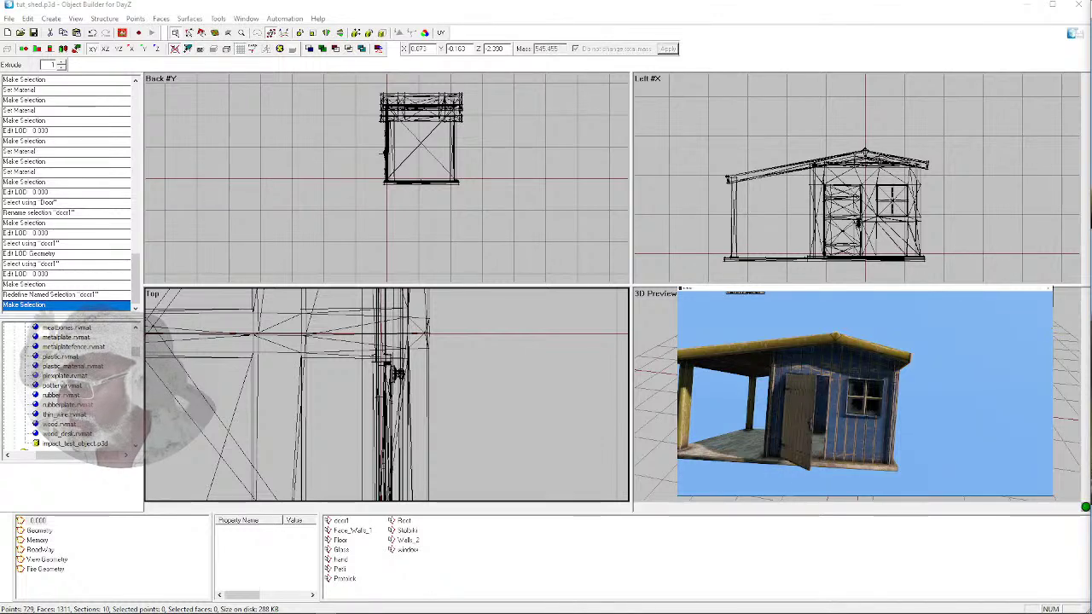
scroll(865, 393, "up", 3)
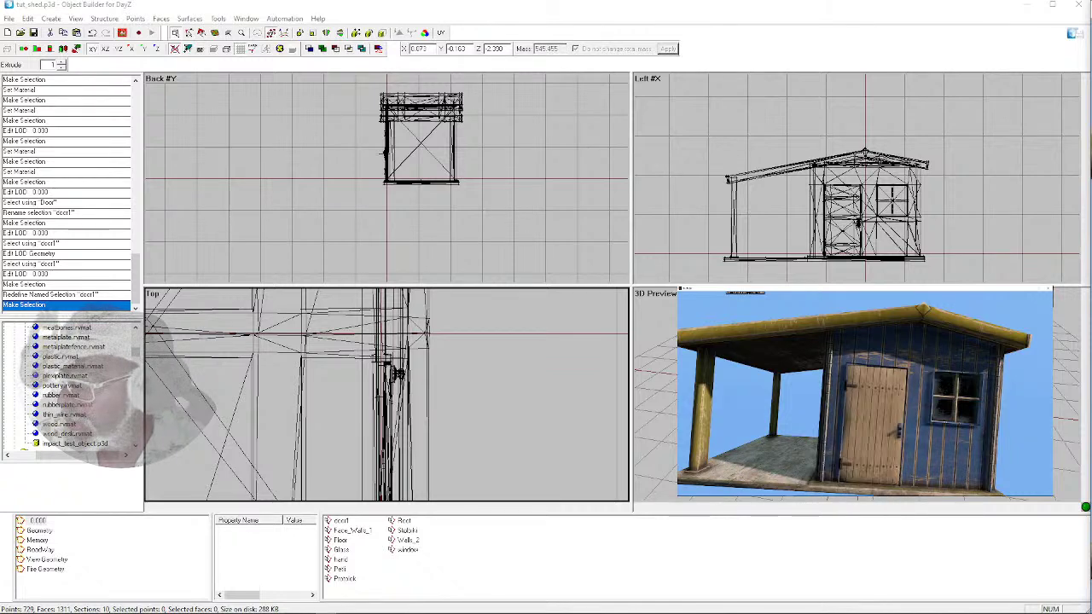
scroll(866, 392, "up", 5)
scroll(865, 392, "down", 2)
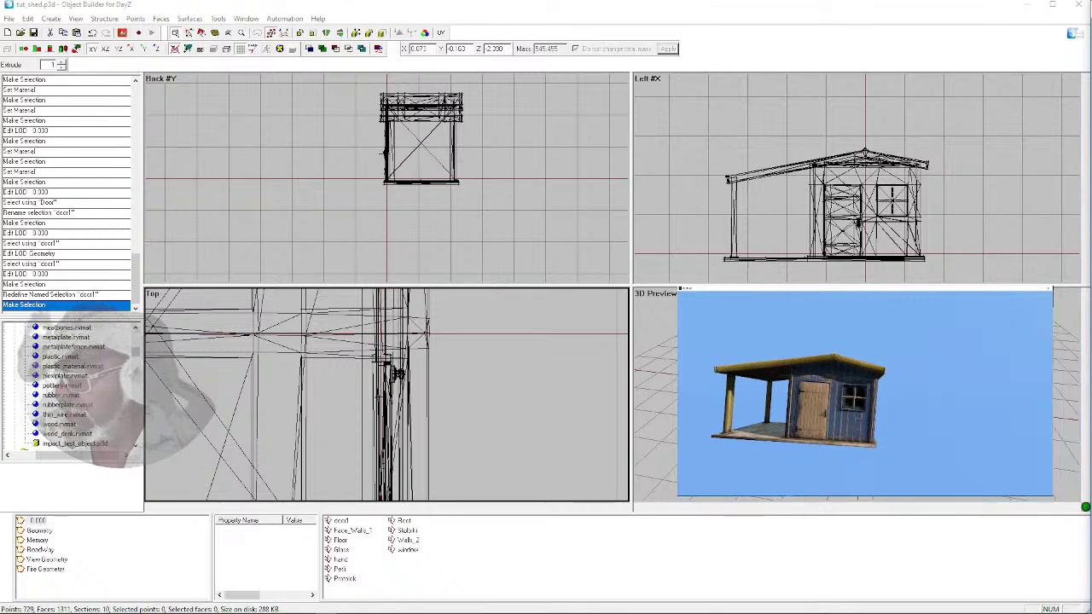
left_click_drag(891, 422, 871, 399)
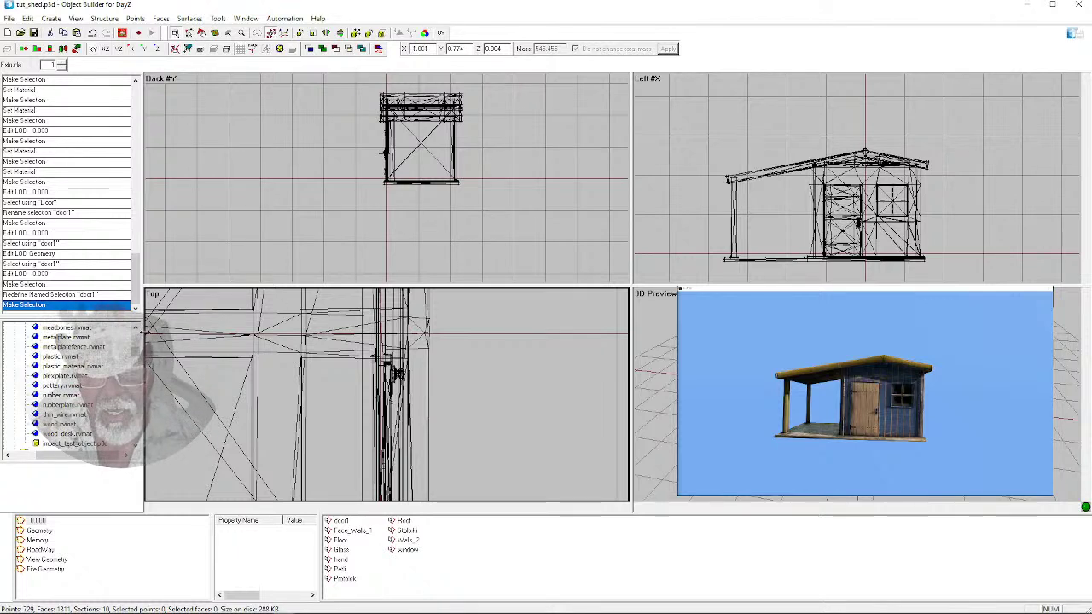
Switch to the web browser and read through the documentation page's example config code for building doors
mouse_move(196, 611)
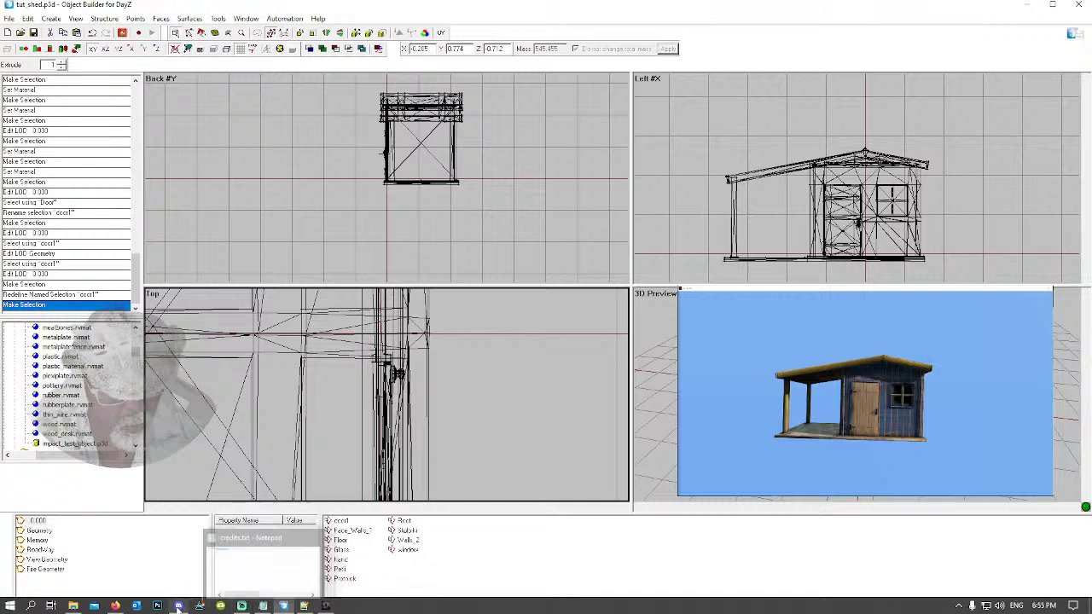
left_click(115, 606)
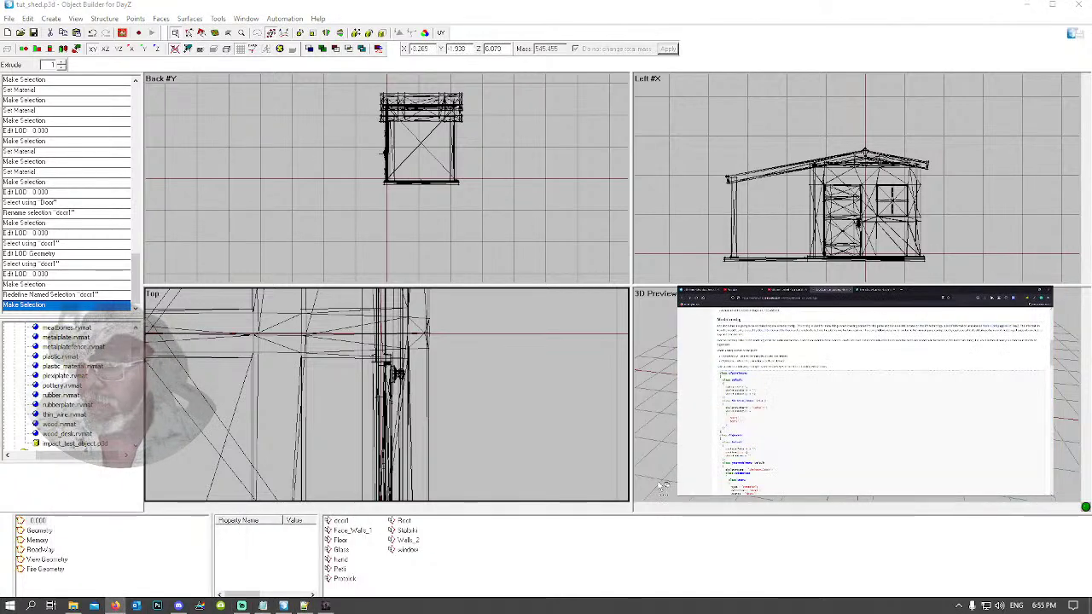
scroll(866, 401, "down", 6)
scroll(767, 392, "down", 3)
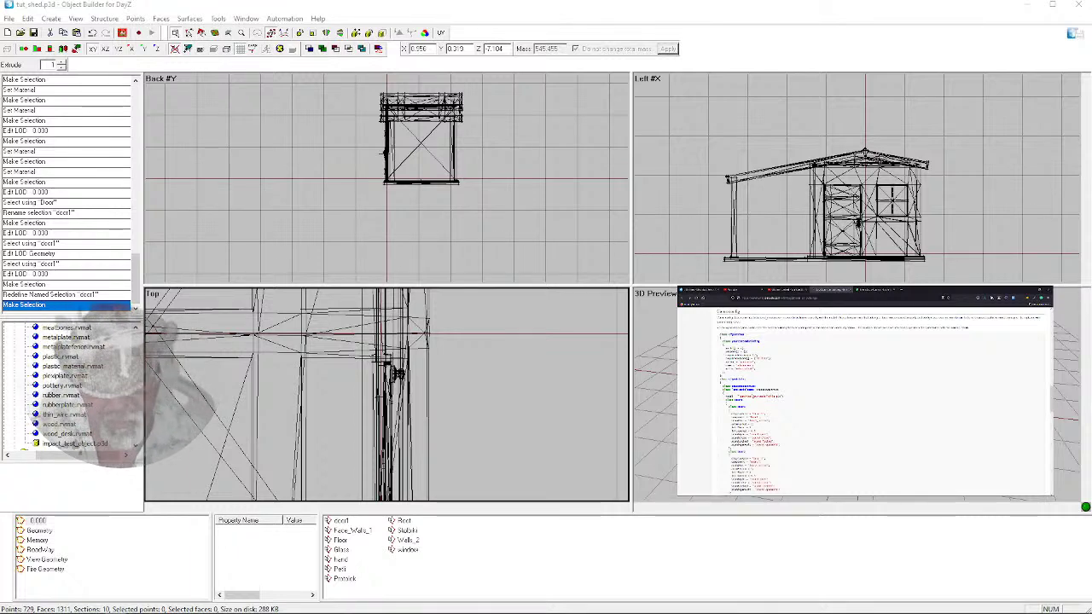
Switch to File Explorer and look inside the houses folder of Aussie_Stuff, returning to the tut_shed folder
left_click(73, 606)
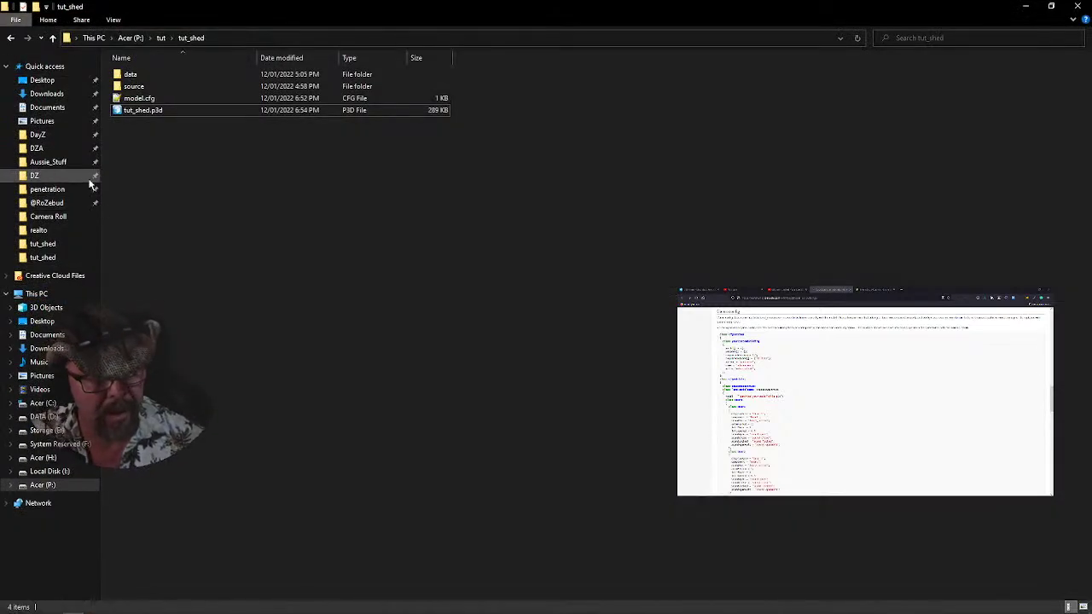
left_click(51, 161)
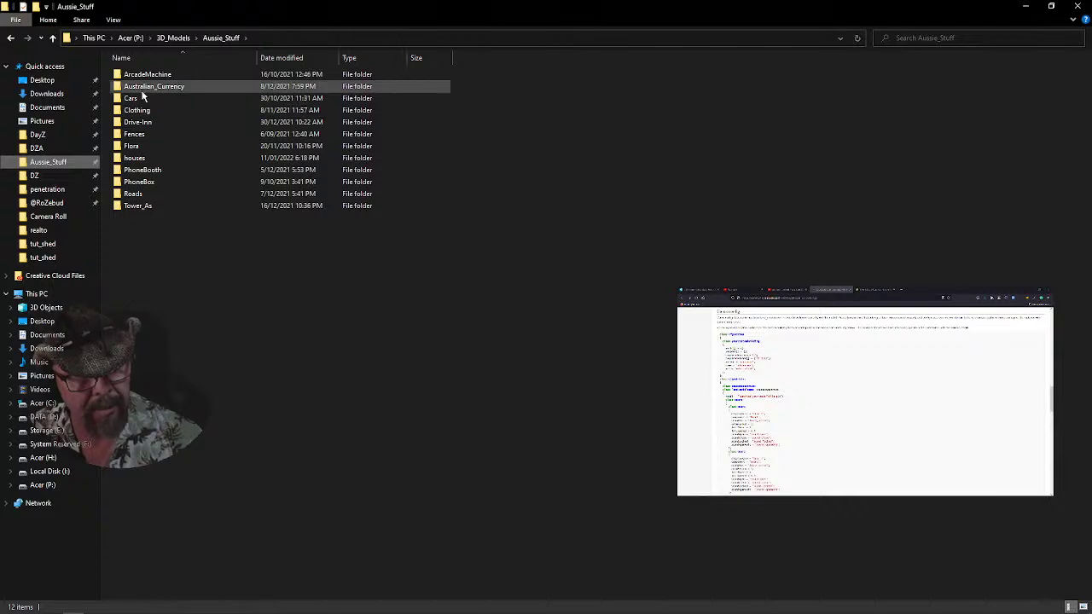
double_click(143, 158)
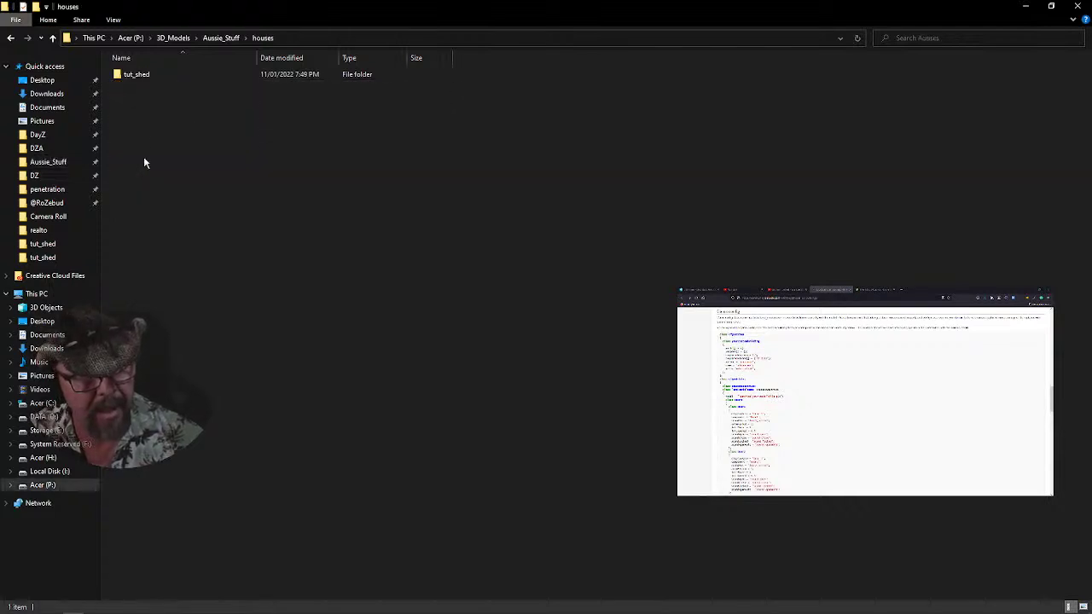
left_click(12, 38)
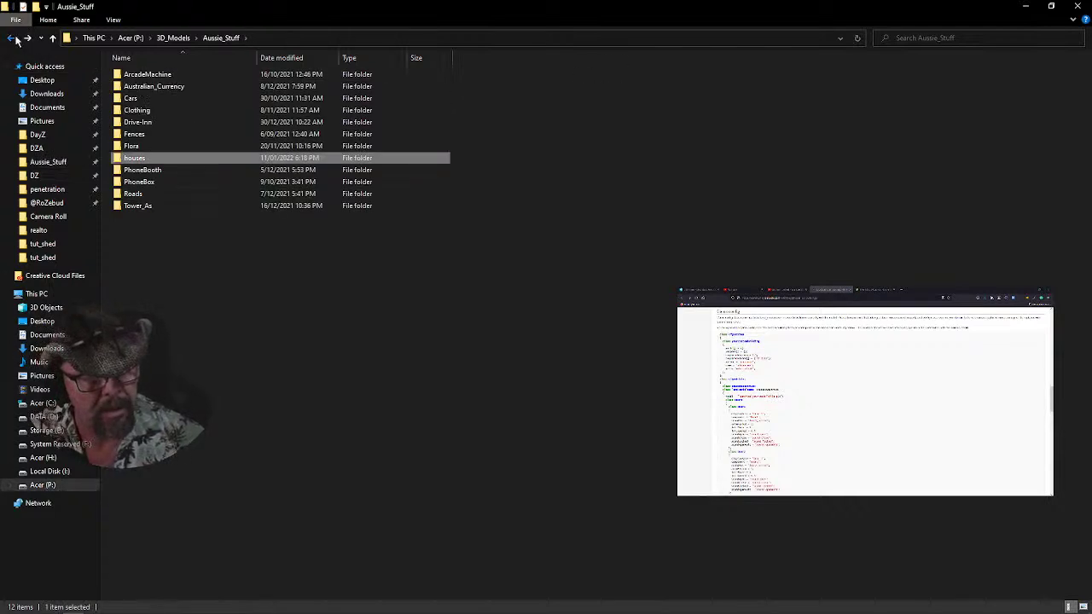
left_click(14, 40)
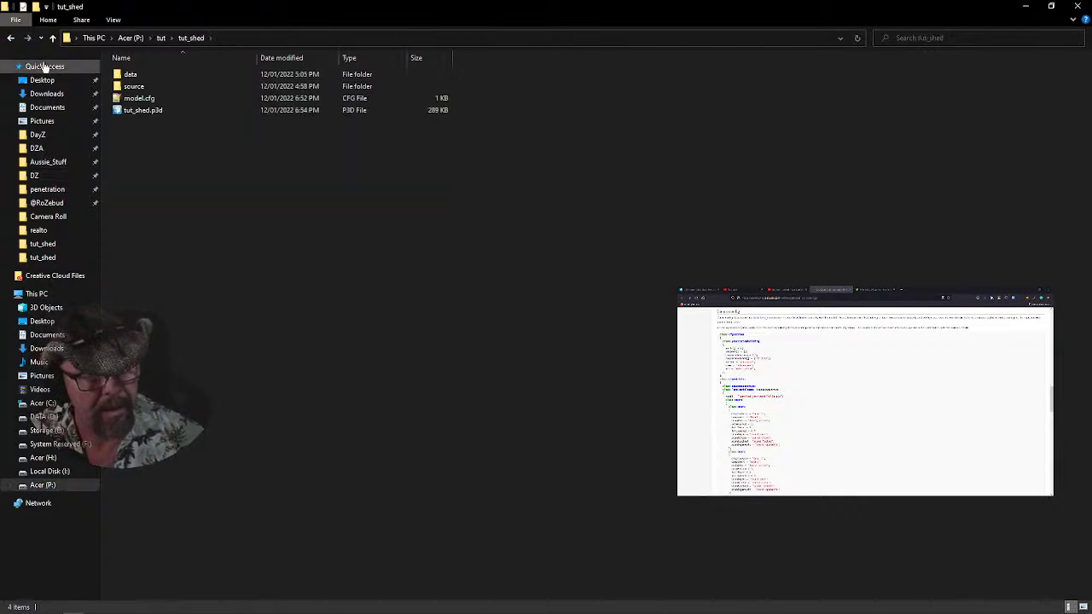
Find the puba folder on the P: drive and open its Pub_A.p3d model in Object Builder
left_click(33, 486)
scroll(170, 179, "down", 3)
left_click(159, 168)
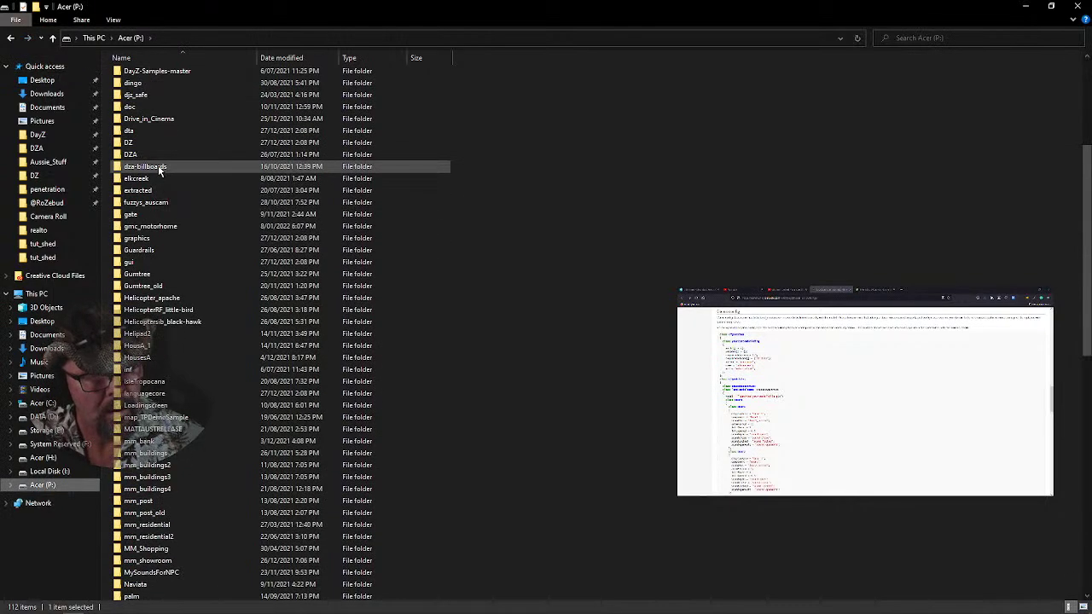
scroll(163, 184, "down", 9)
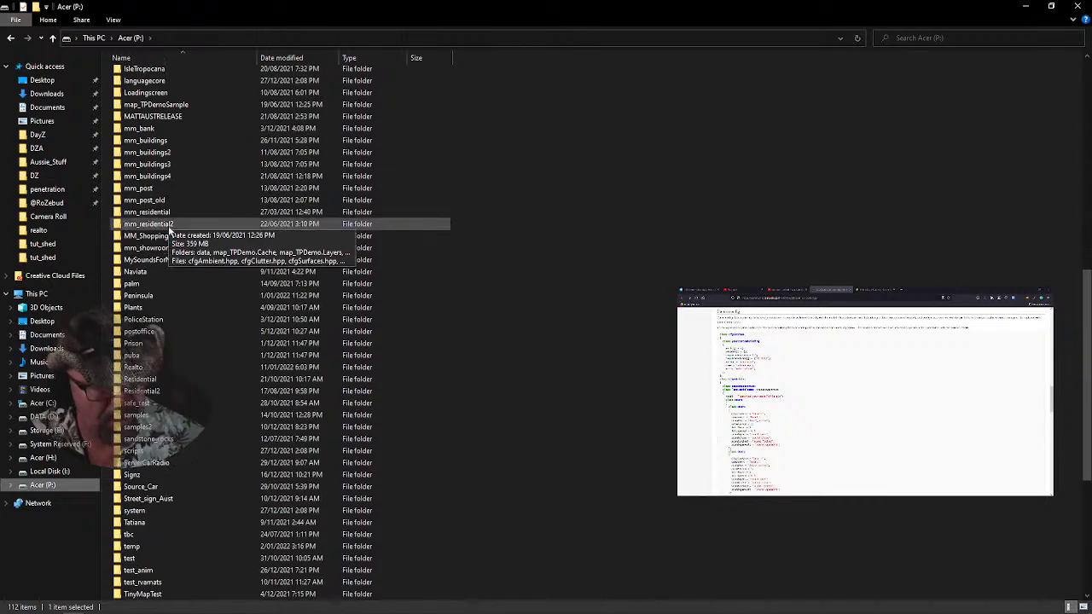
scroll(175, 444, "down", 5)
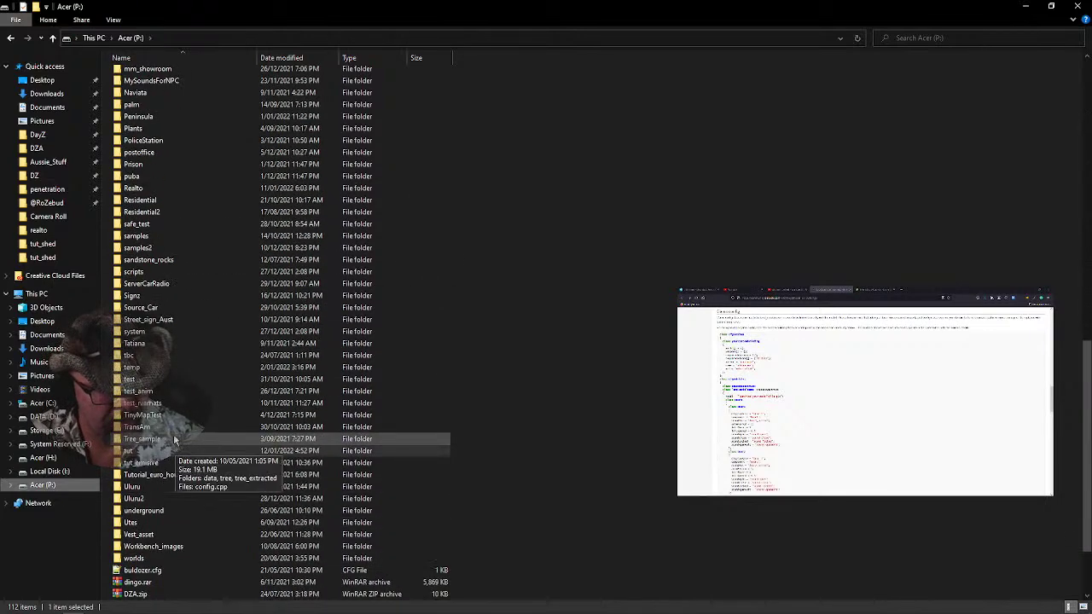
scroll(175, 444, "up", 3)
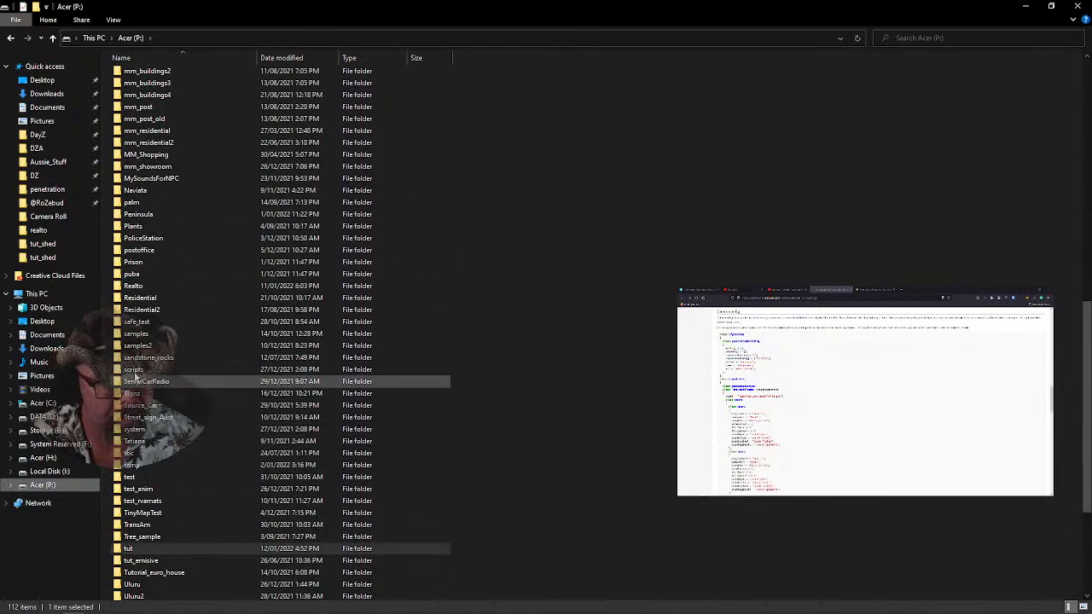
double_click(132, 274)
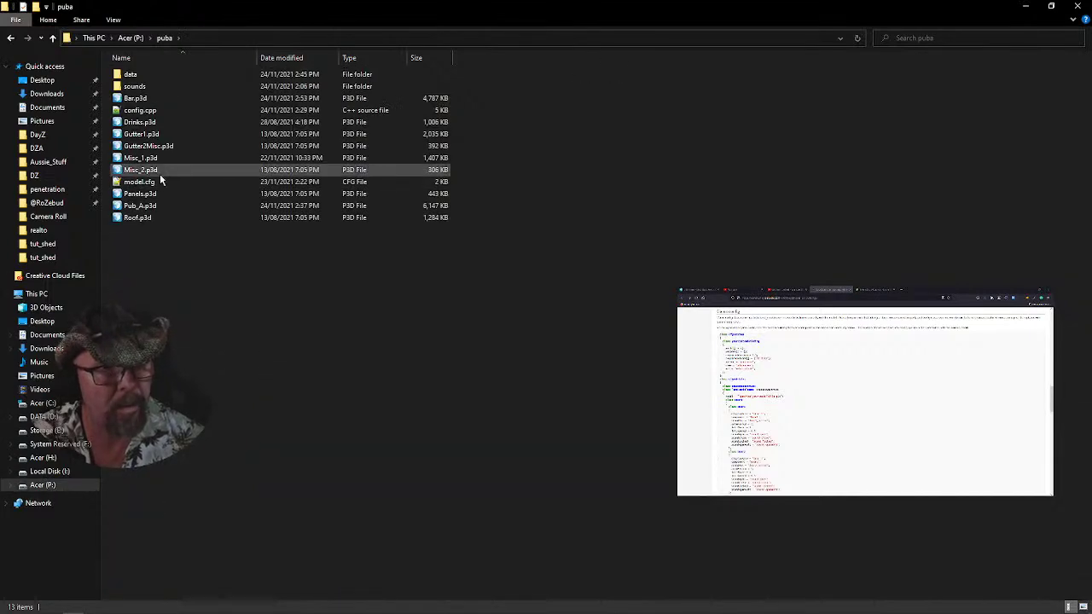
left_click(161, 207)
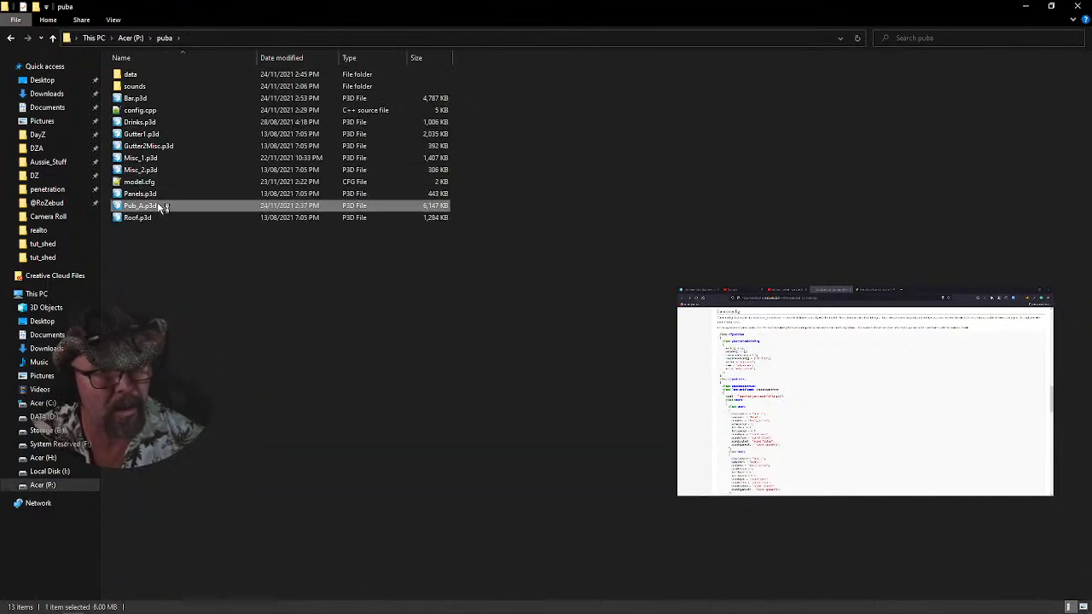
double_click(162, 206)
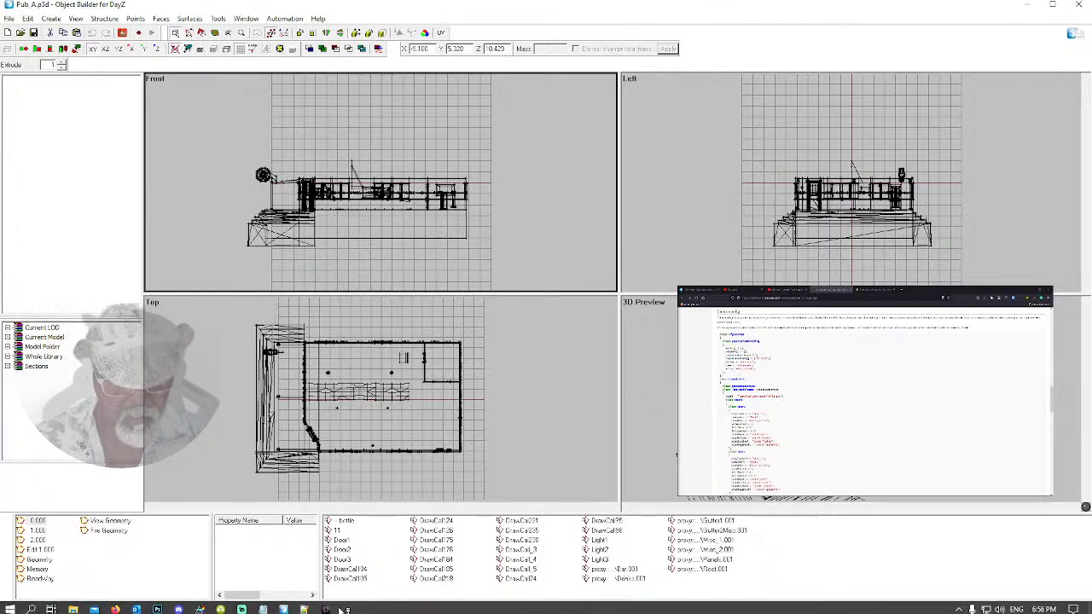
Close the old shed Buldozer window and inspect the pub's exterior and bar room in the new preview
left_click(326, 606)
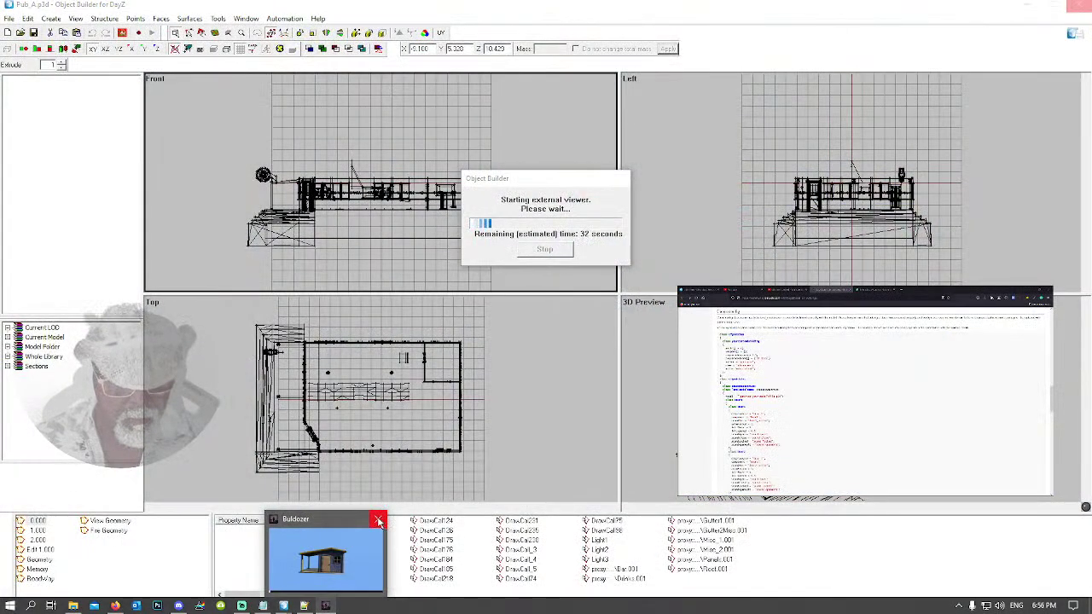
left_click(379, 521)
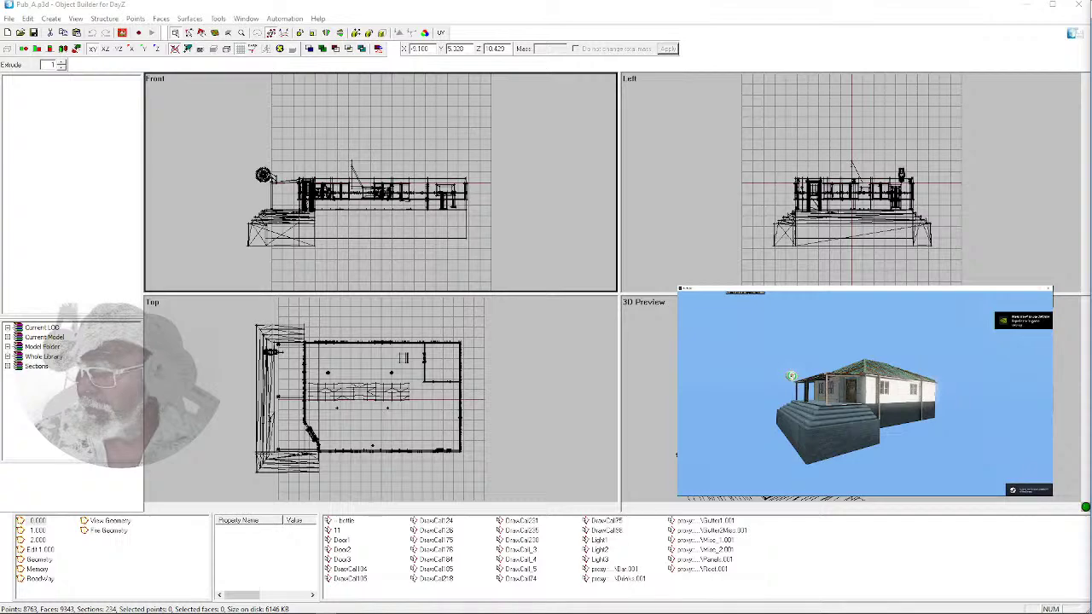
key("w")
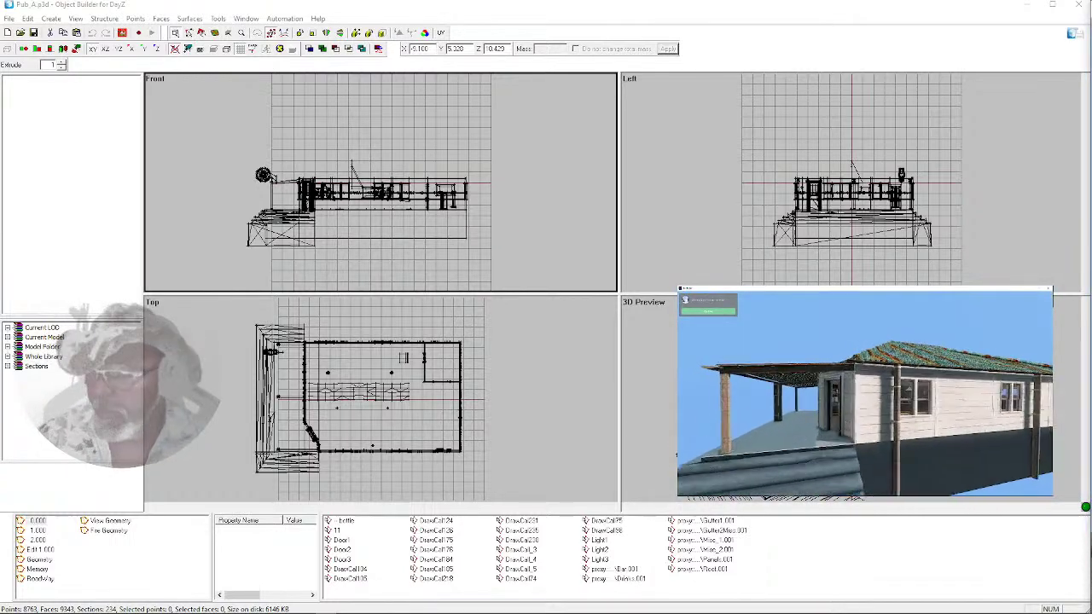
key("Left")
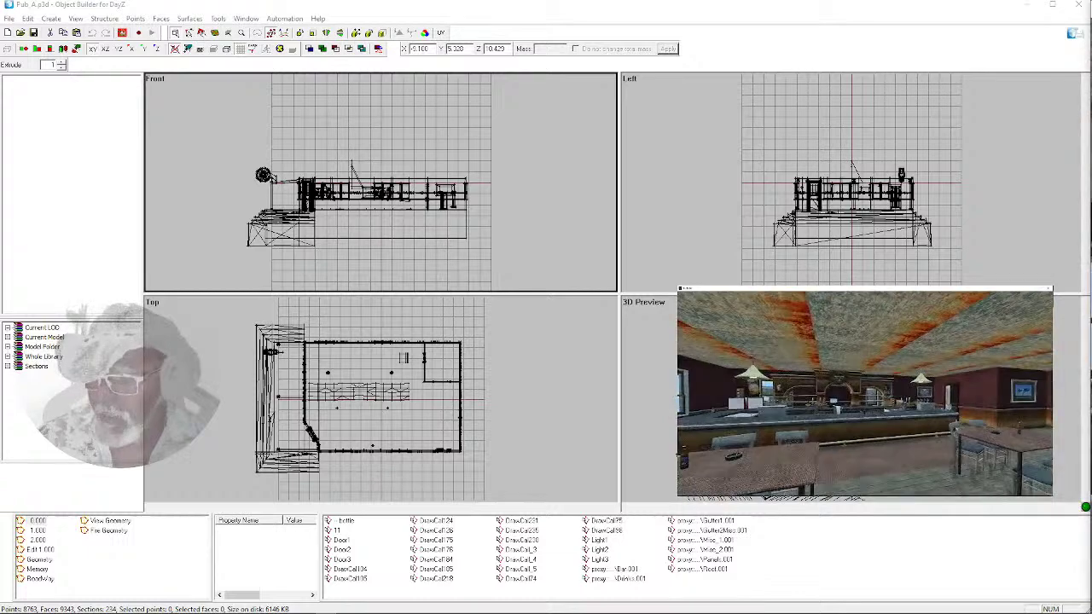
key("Down")
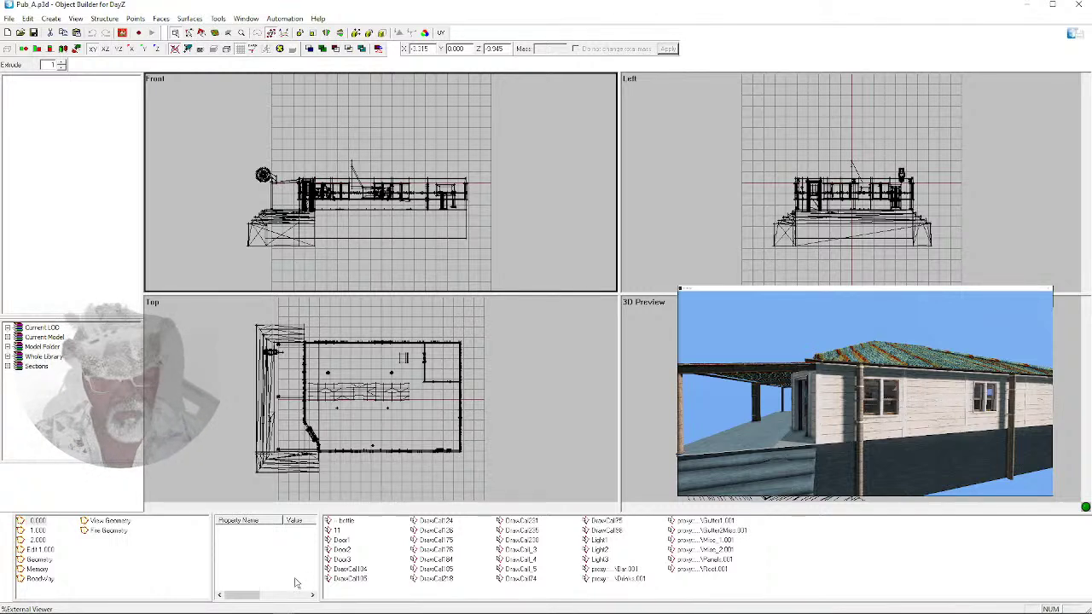
Return to File Explorer and open the puba folder's config.cpp in Notepad++
left_click(1028, 6)
key("alt+Tab")
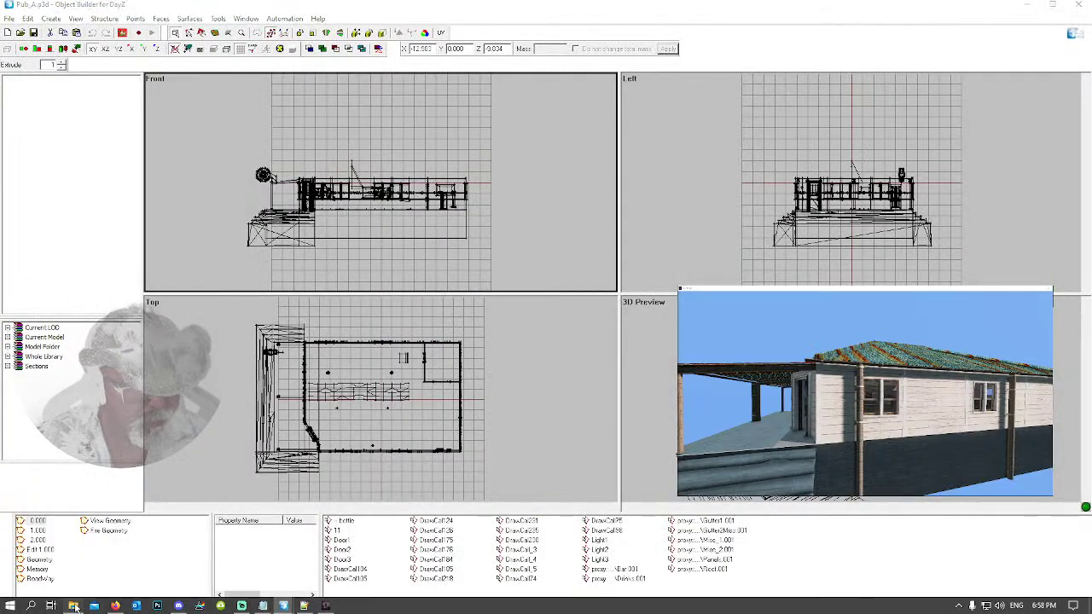
left_click(74, 608)
left_click(141, 111)
double_click(141, 111)
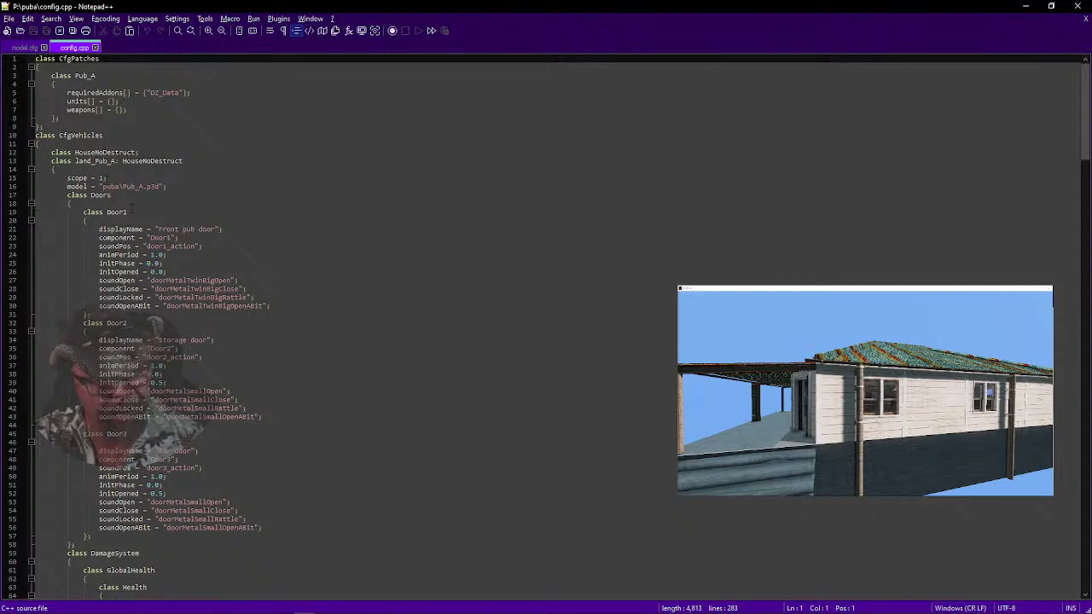
Examine the door, damage system and sound classes in the pub's config.cpp and close the editor
scroll(341, 324, "down", 14)
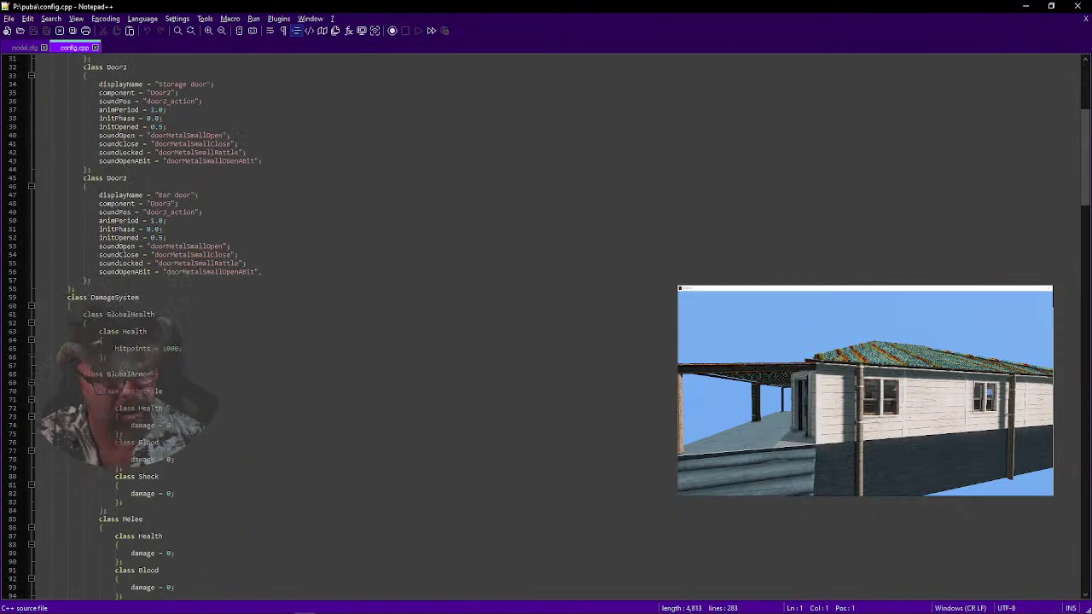
scroll(341, 325, "down", 20)
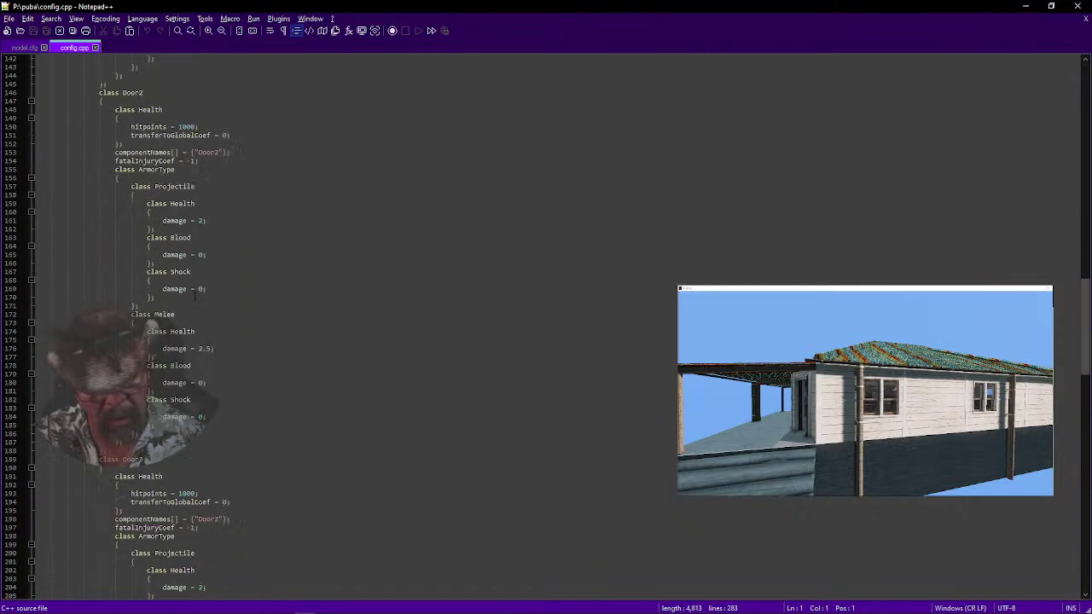
scroll(341, 325, "down", 18)
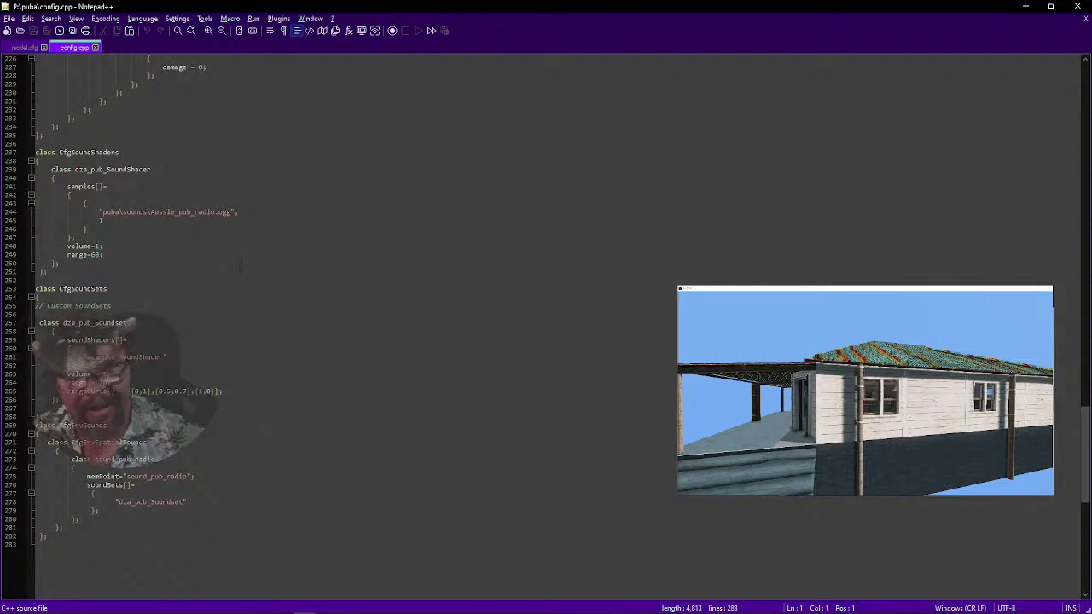
scroll(168, 279, "down", 2)
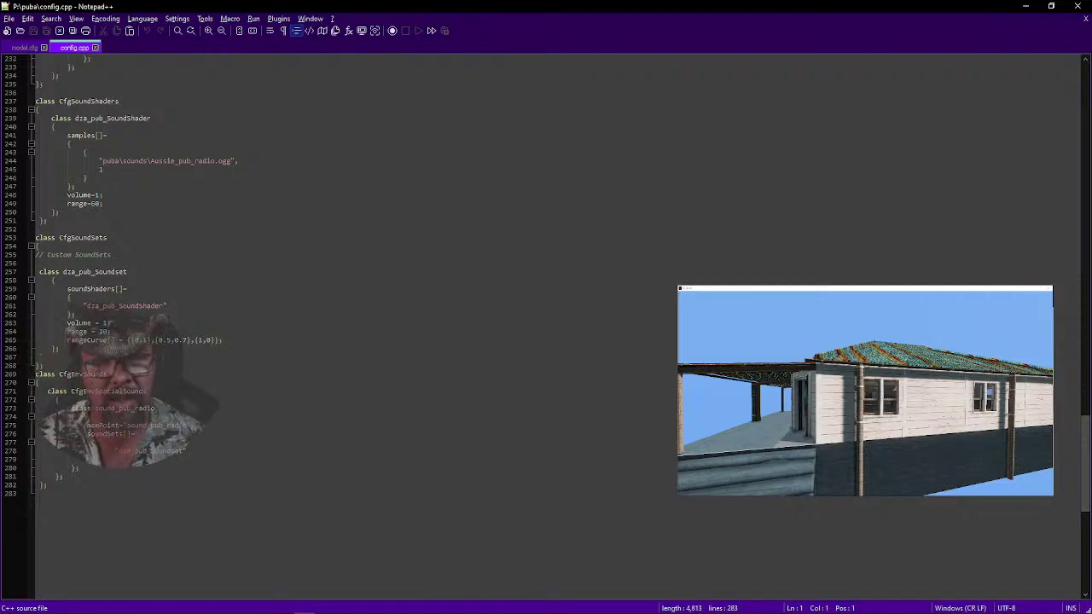
scroll(569, 155, "up", 20)
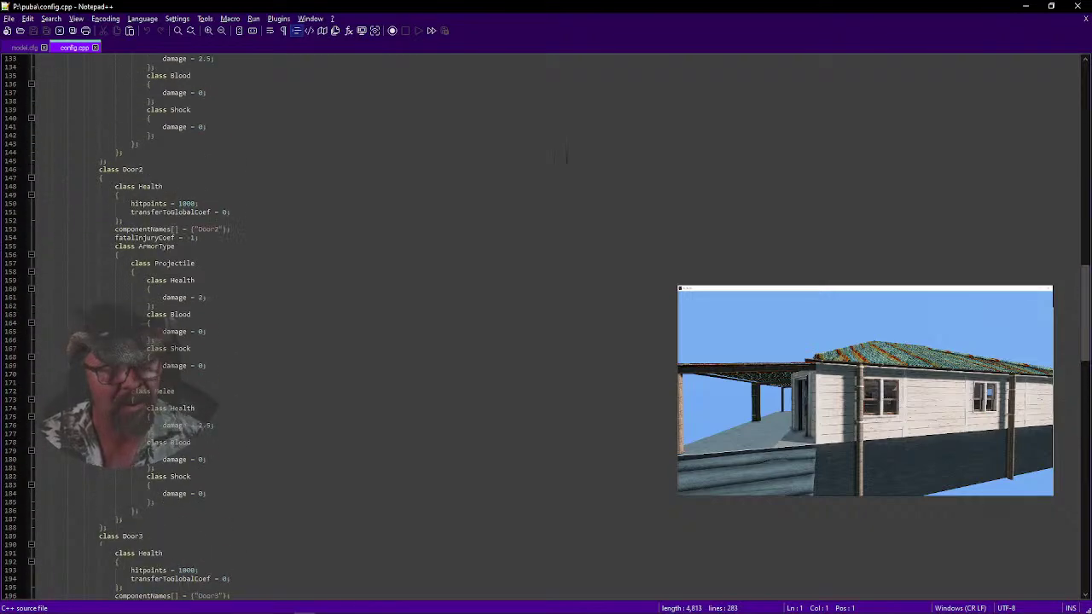
scroll(569, 155, "up", 20)
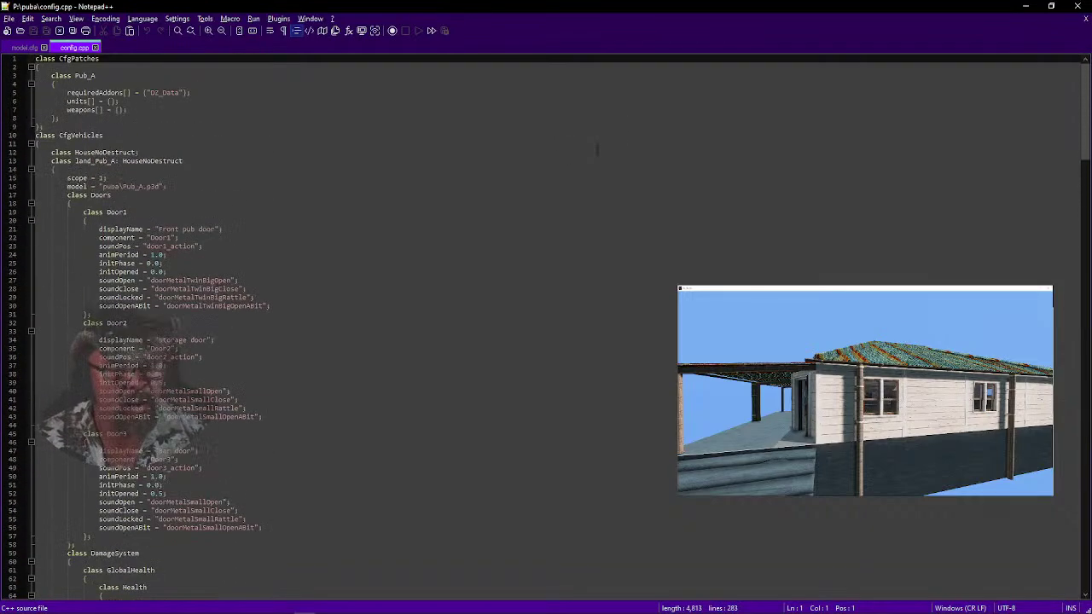
left_click(1076, 6)
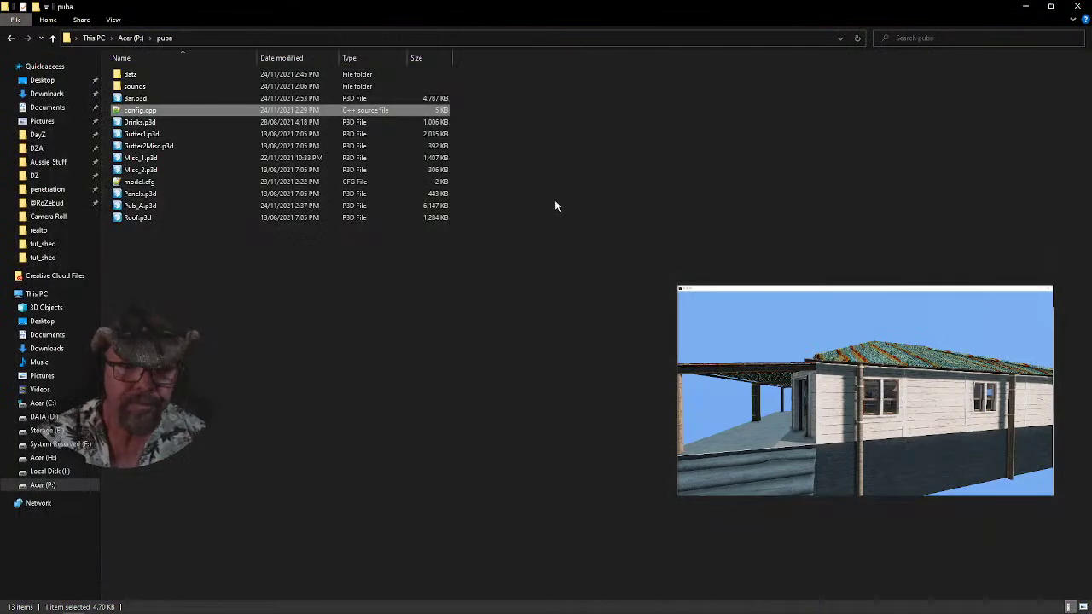
Switch back to Notepad++ and close the pub's config.cpp, leaving the shed's model.cfg open
left_click(1017, 9)
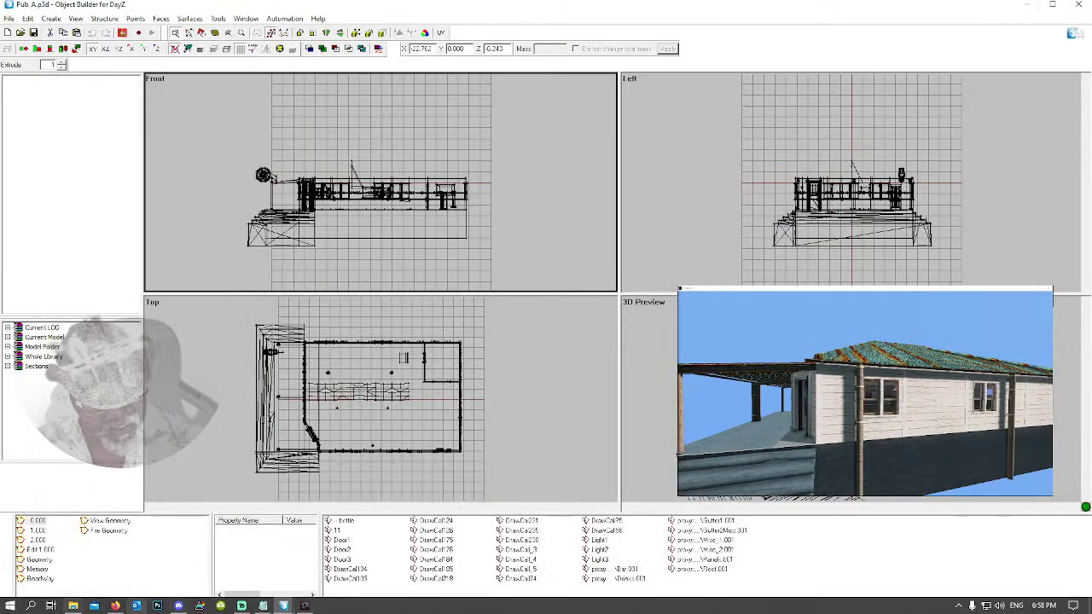
left_click(30, 608)
left_click(226, 323)
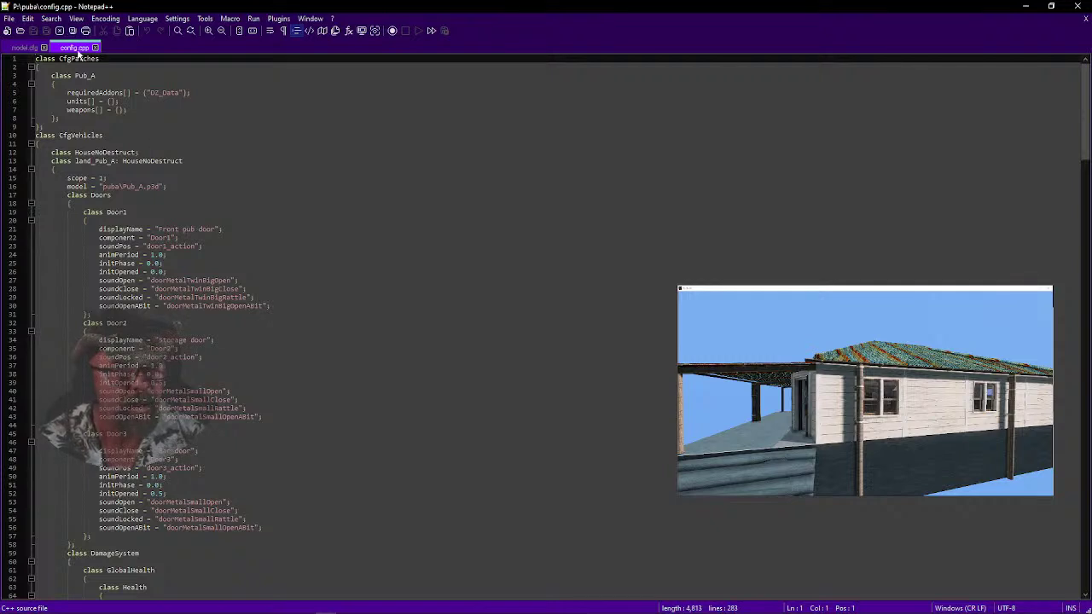
left_click(96, 48)
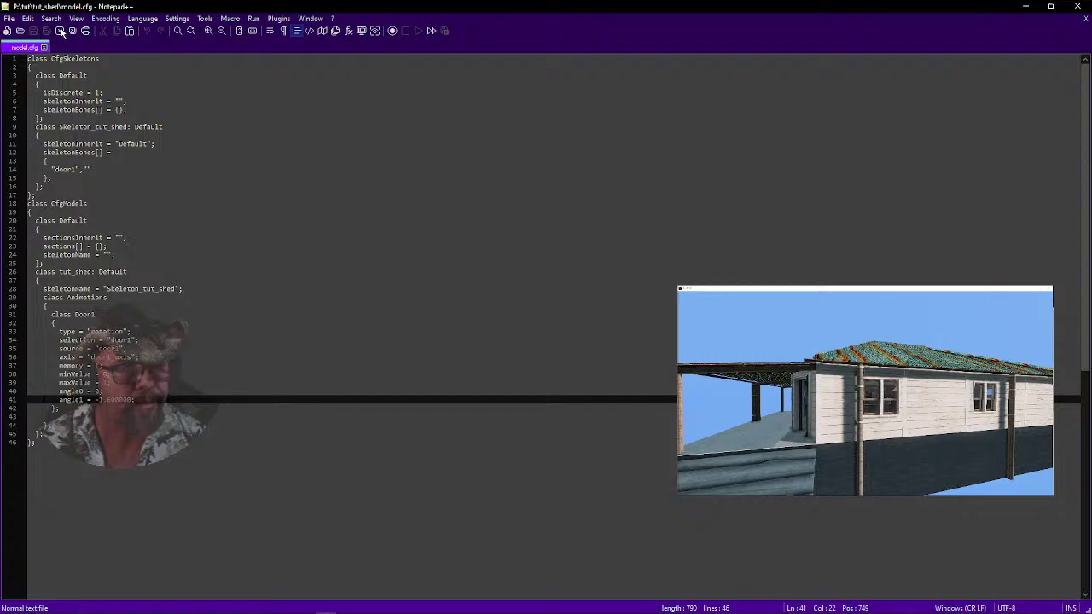
Create a new empty file and save it as config.cpp in the P:\tut\tut_shed folder
left_click(9, 18)
left_click(27, 29)
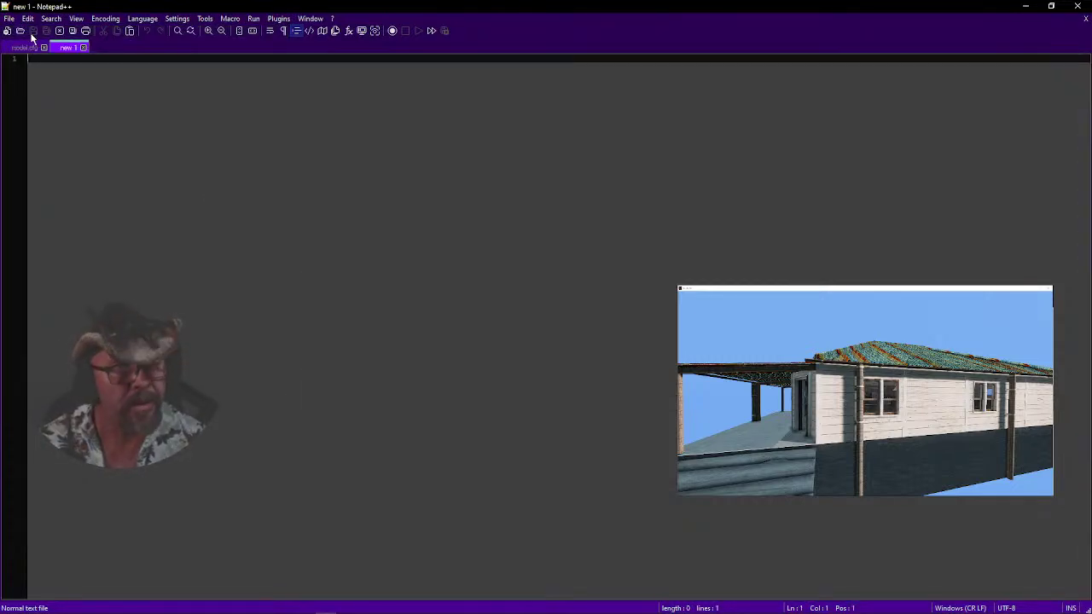
left_click(8, 18)
left_click(58, 122)
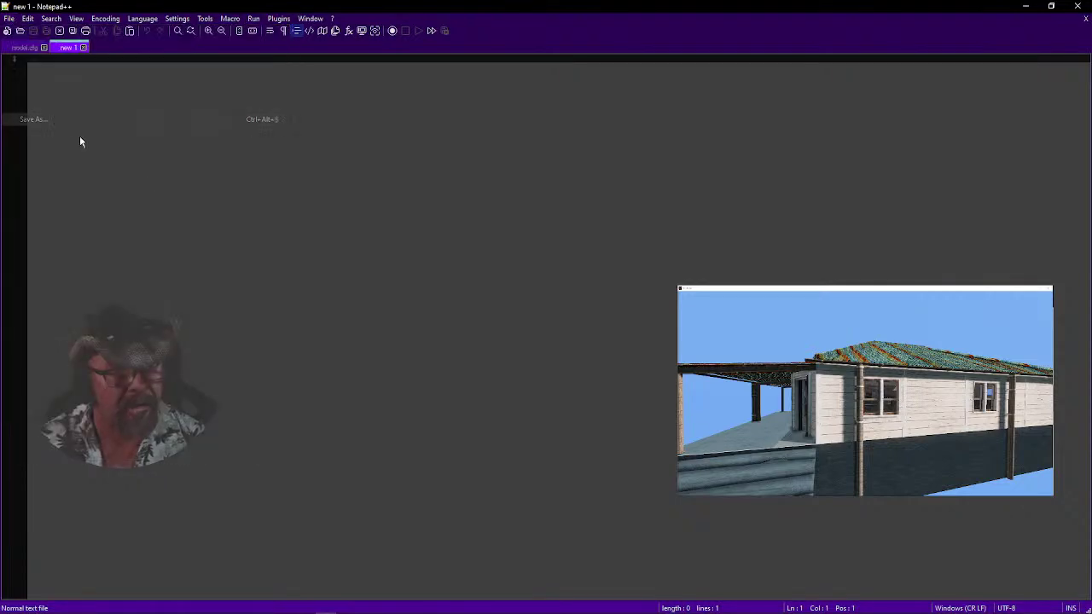
type("config.cpp")
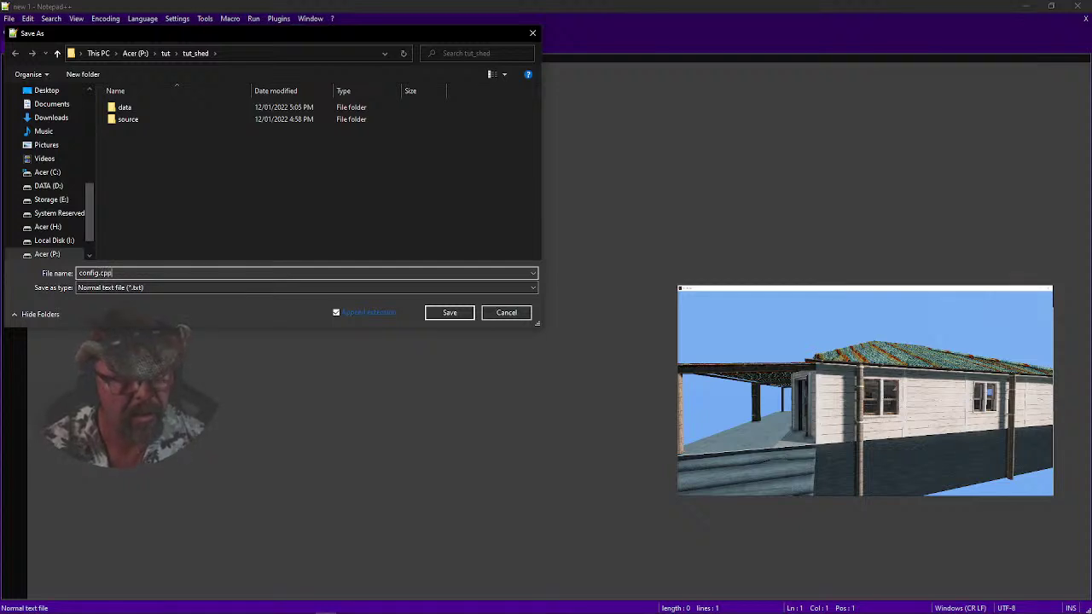
key("Return")
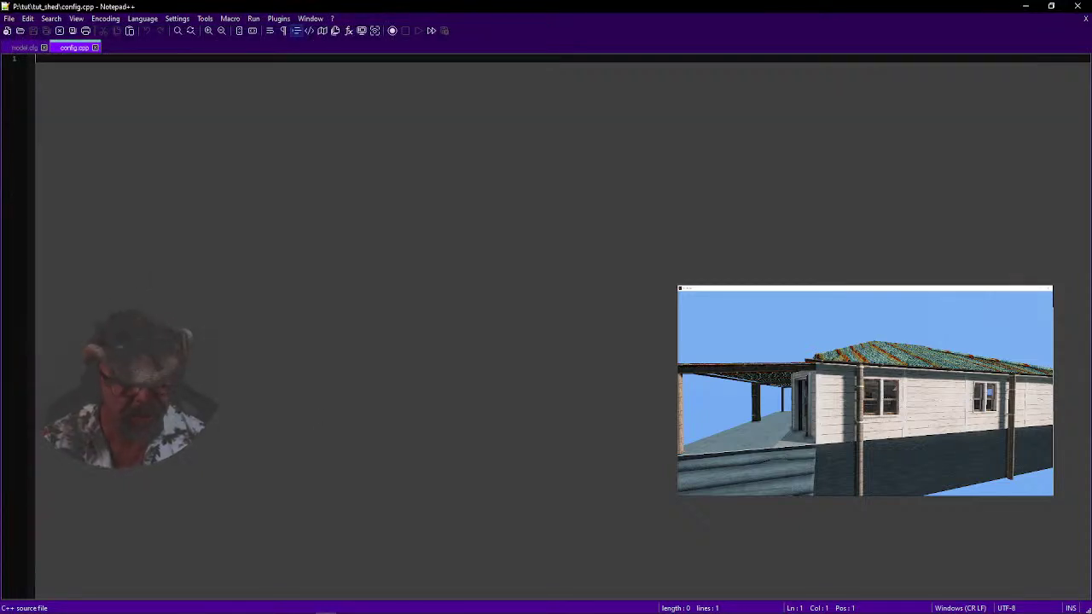
Copy the complete sample building config from the browser's reference page and paste it into the empty config.cpp
left_click(116, 605)
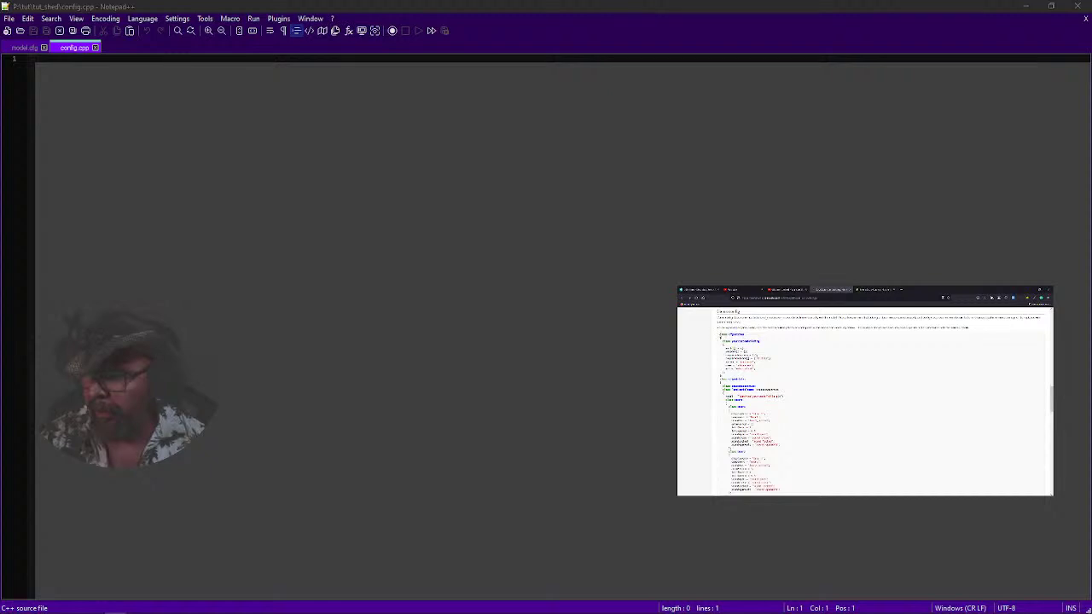
left_click_drag(744, 339, 785, 464)
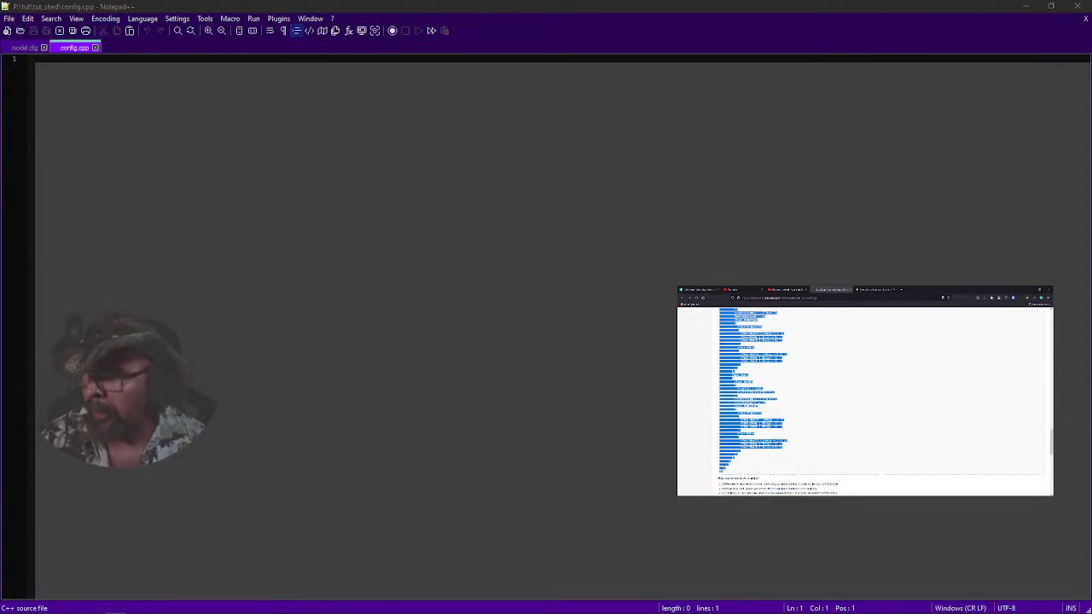
right_click(736, 404)
left_click(751, 408)
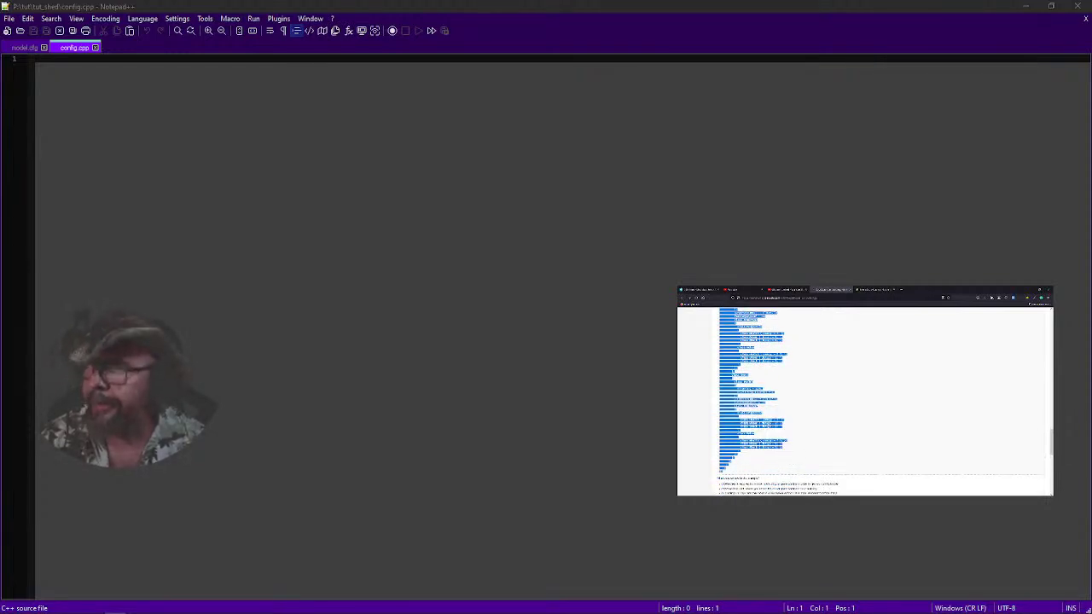
left_click(440, 157)
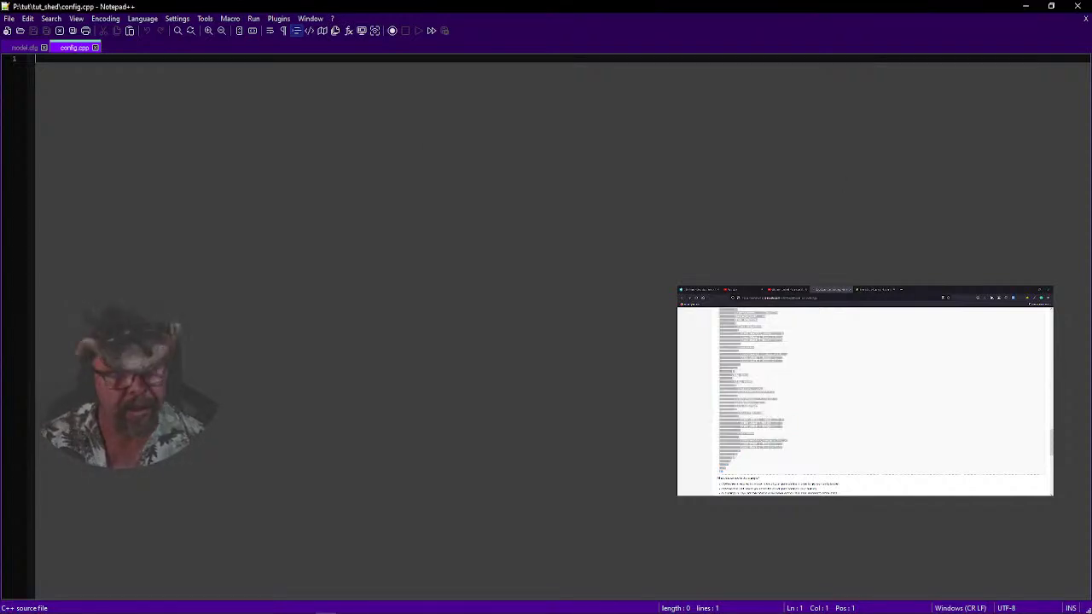
key("ctrl+v")
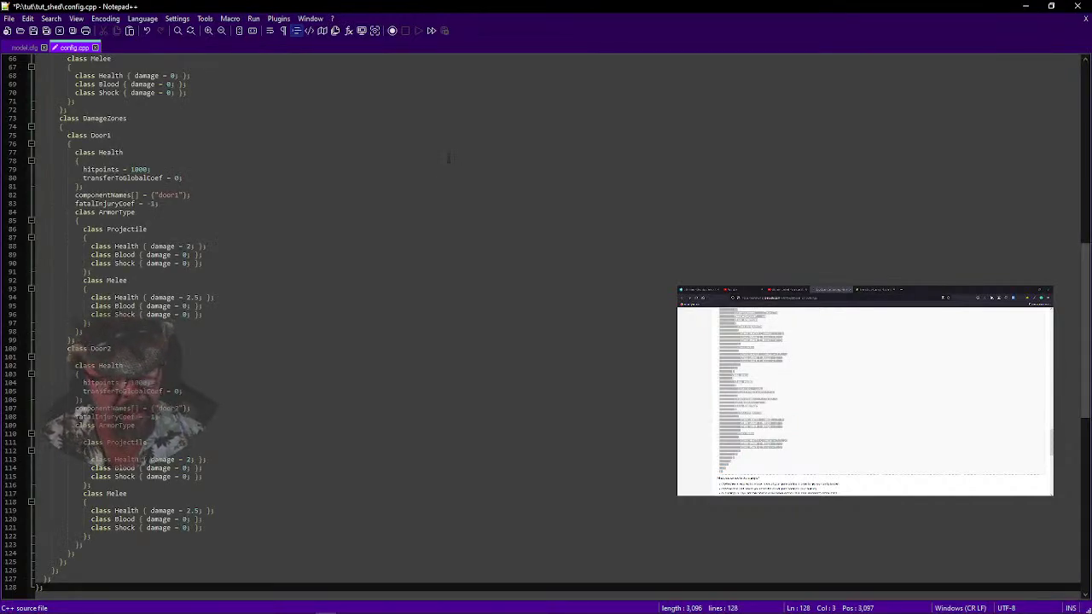
Rename the yourcustombuilding class in CfgPatches to tut_shed and fill in the author's name
scroll(322, 230, "up", 20)
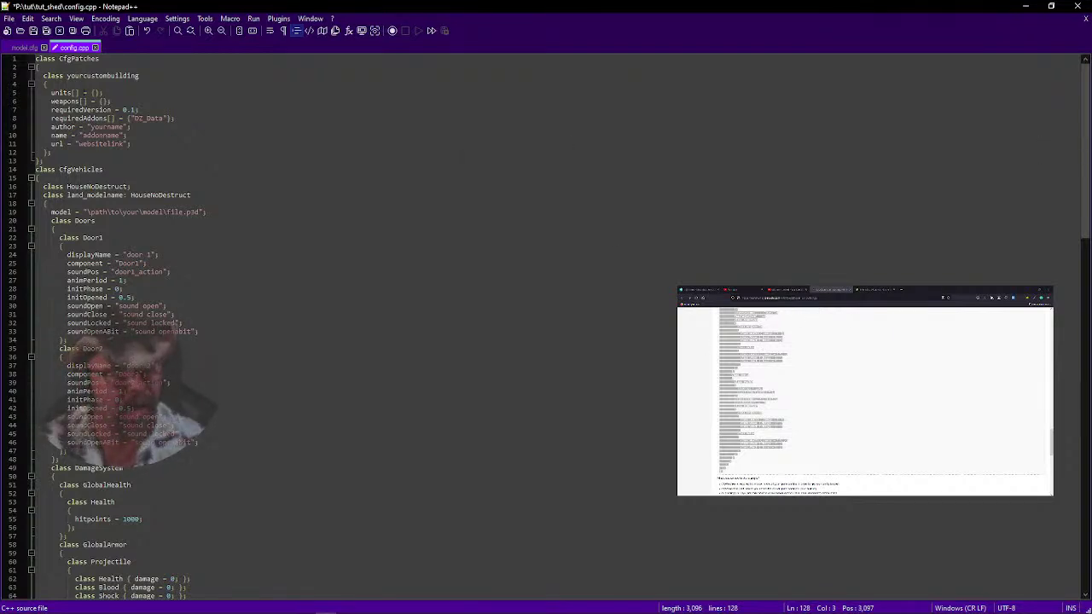
left_click_drag(67, 75, 126, 75)
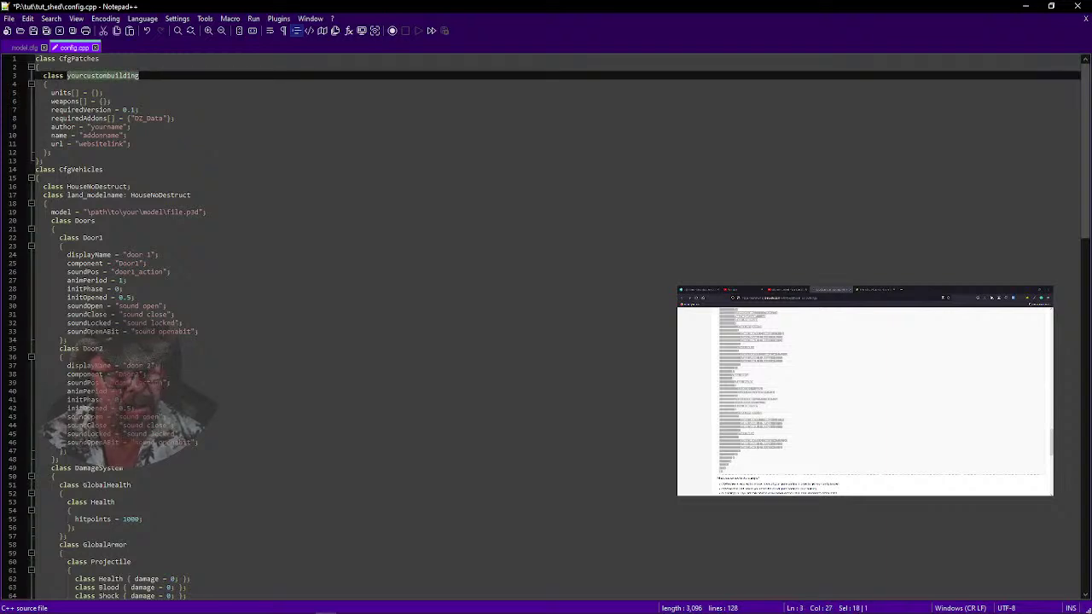
type("tut_shed")
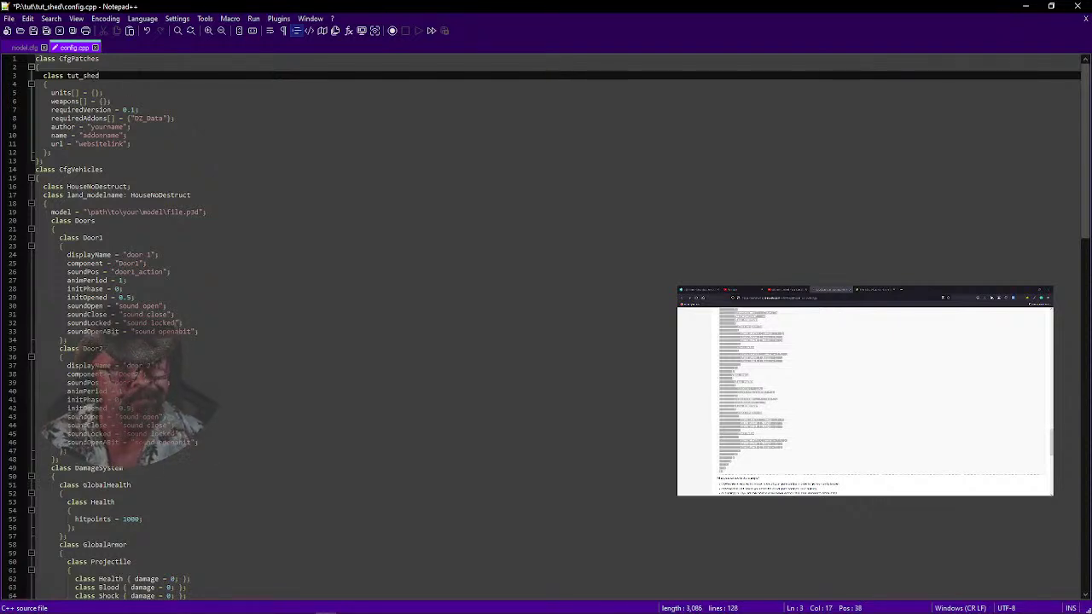
double_click(105, 126)
type("BigGrampa")
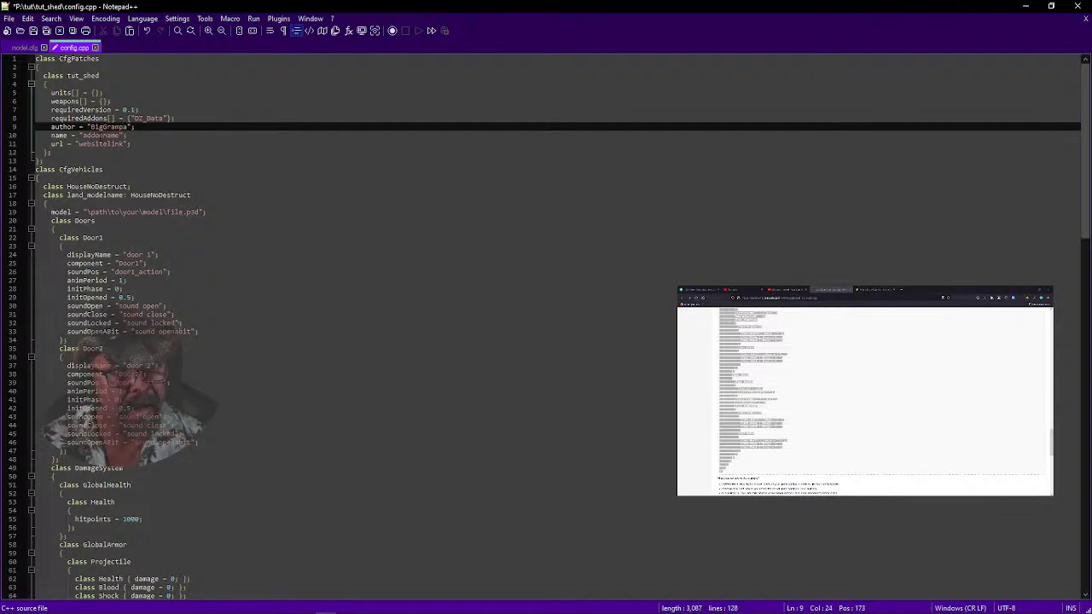
double_click(101, 136)
type("Tuto")
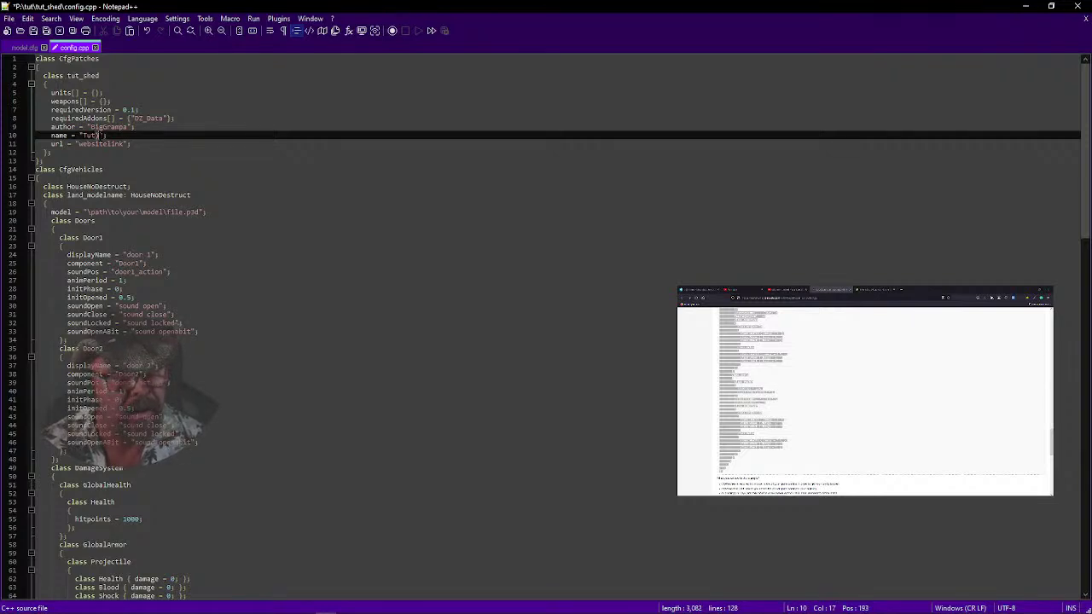
type("Shed")
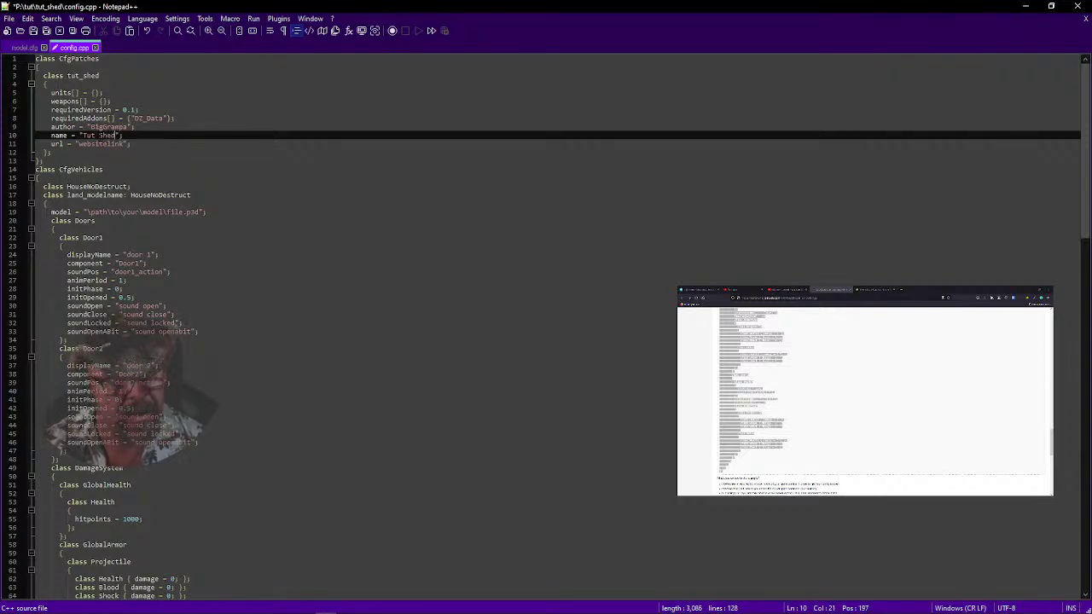
double_click(95, 144)
type("www.deha")
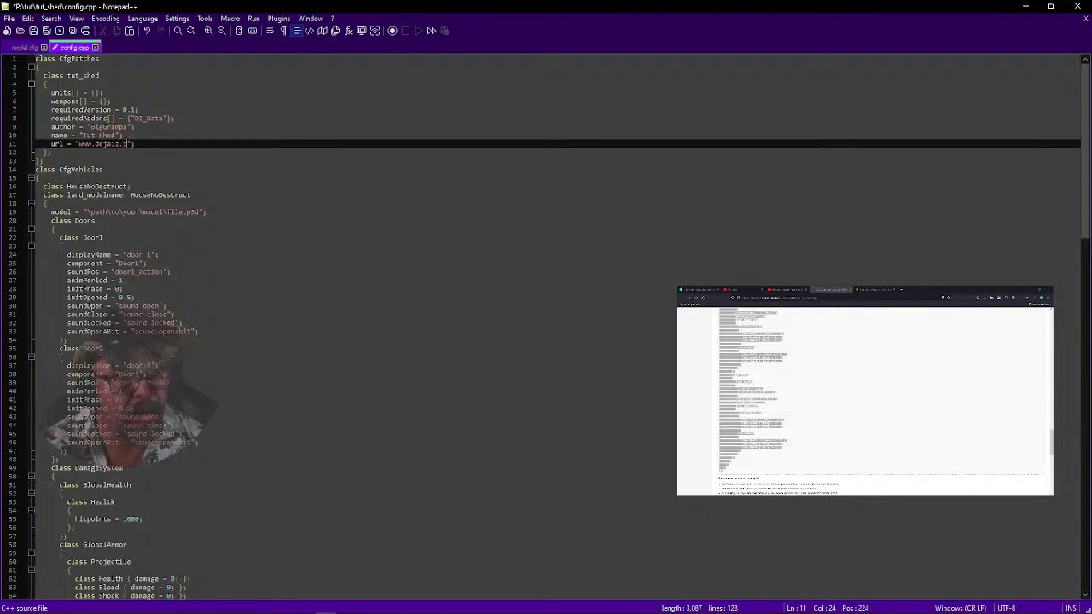
type("com")
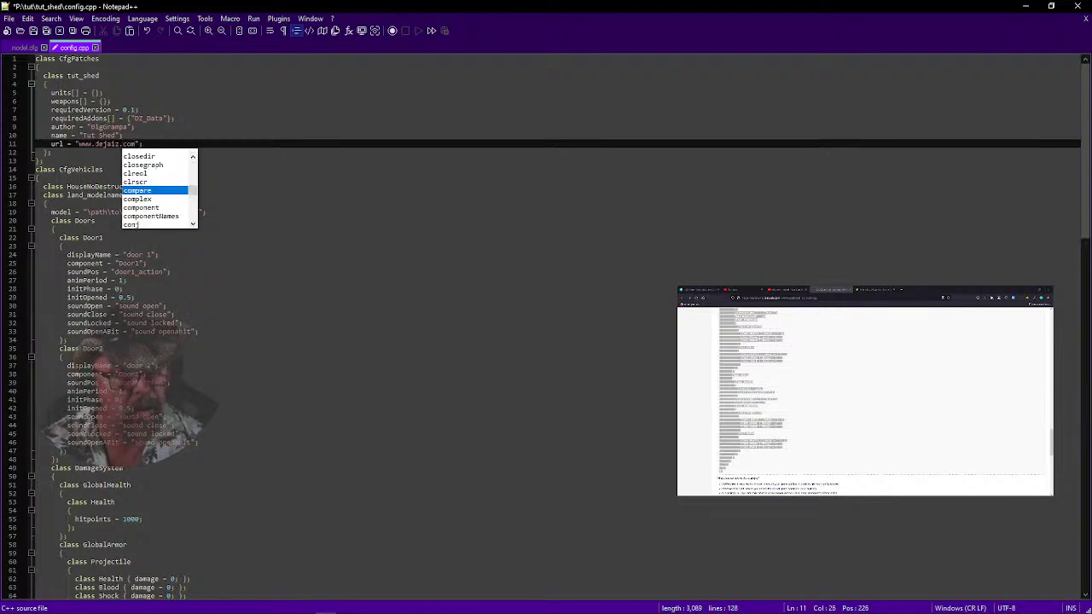
left_click(48, 203)
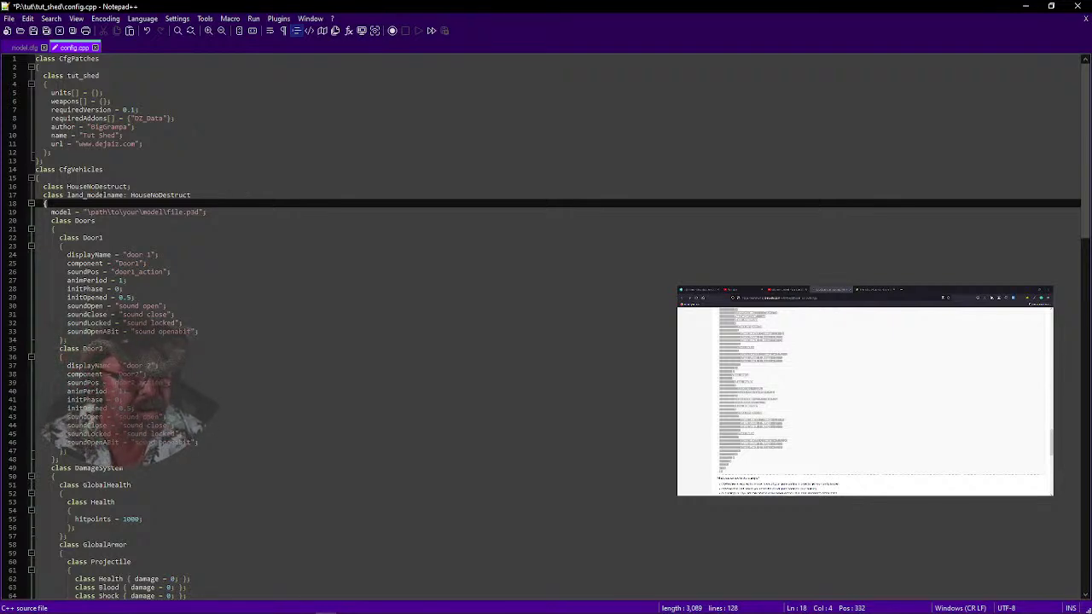
Select the modelname placeholder in the land_modelname class and open the P:\tut\tut_shed folder in File Explorer
mouse_move(83, 194)
left_mouse_down()
mouse_move(120, 196)
mouse_move(89, 195)
left_mouse_up()
left_click(123, 195)
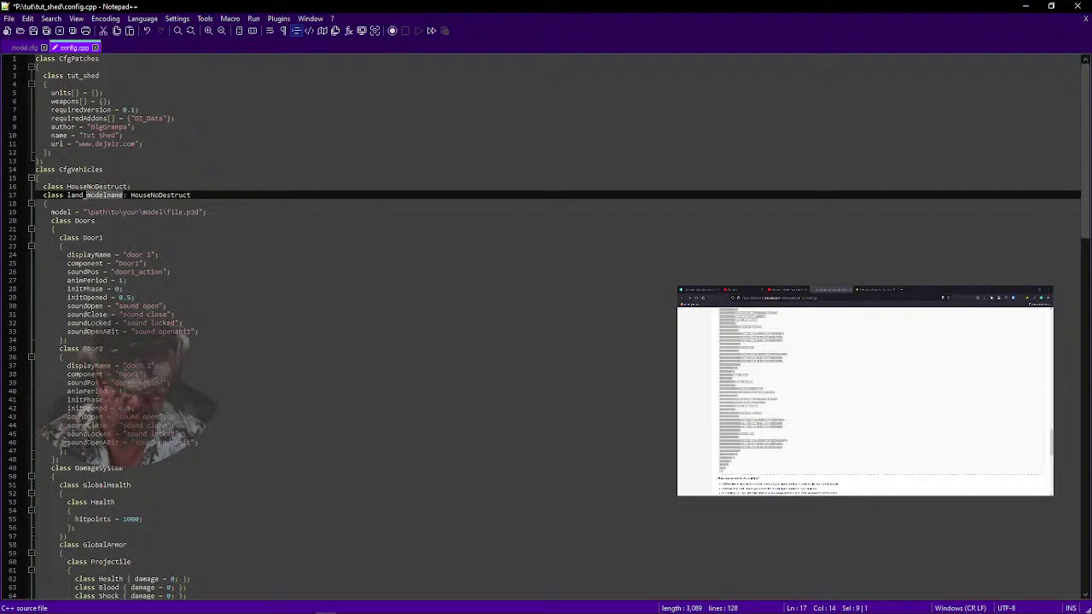
left_click(74, 606)
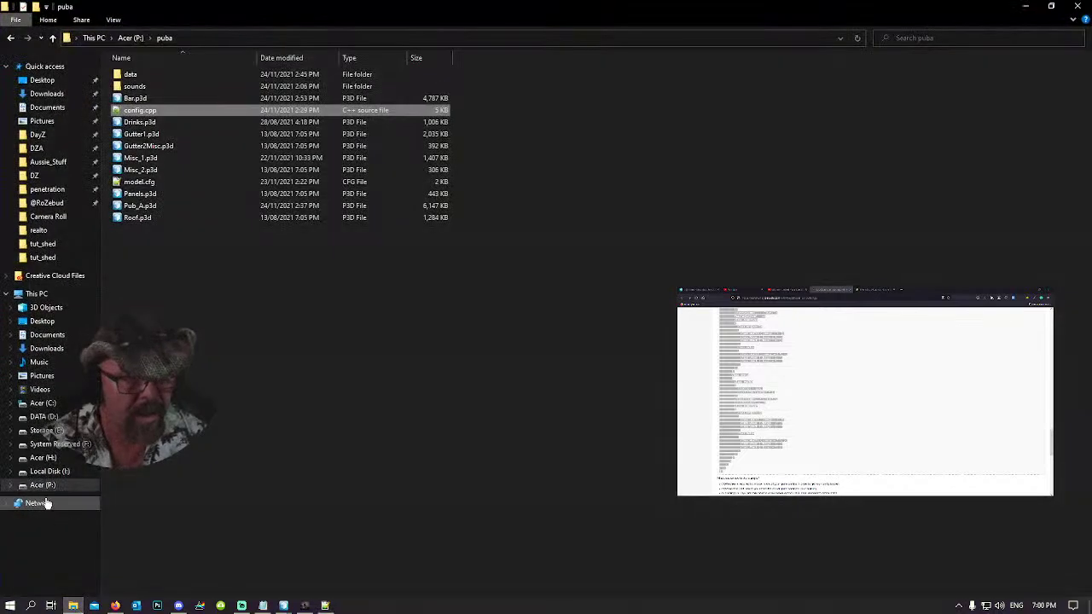
left_click(43, 484)
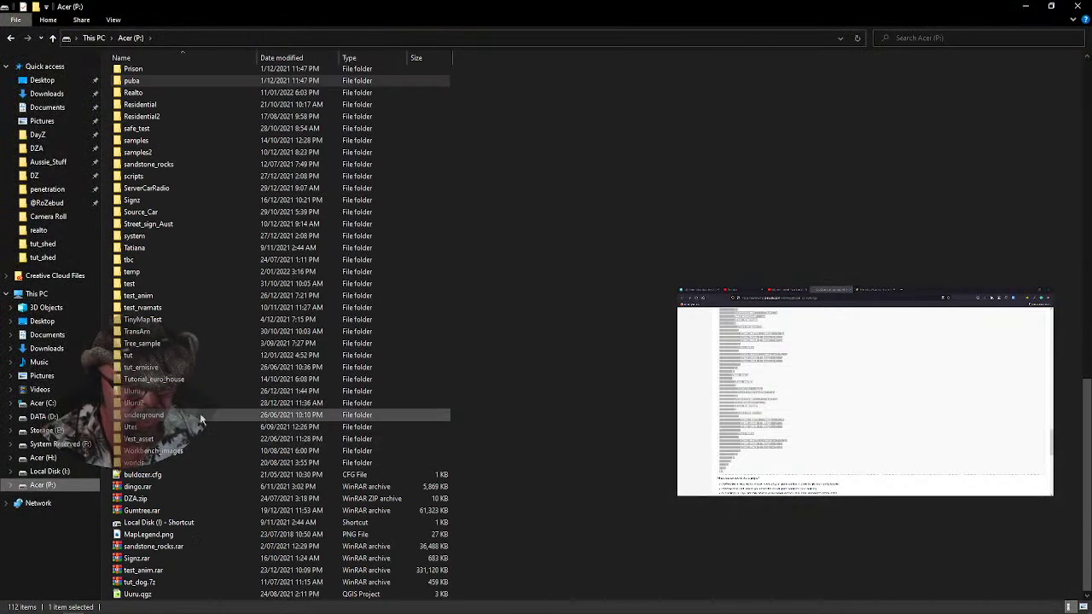
double_click(145, 356)
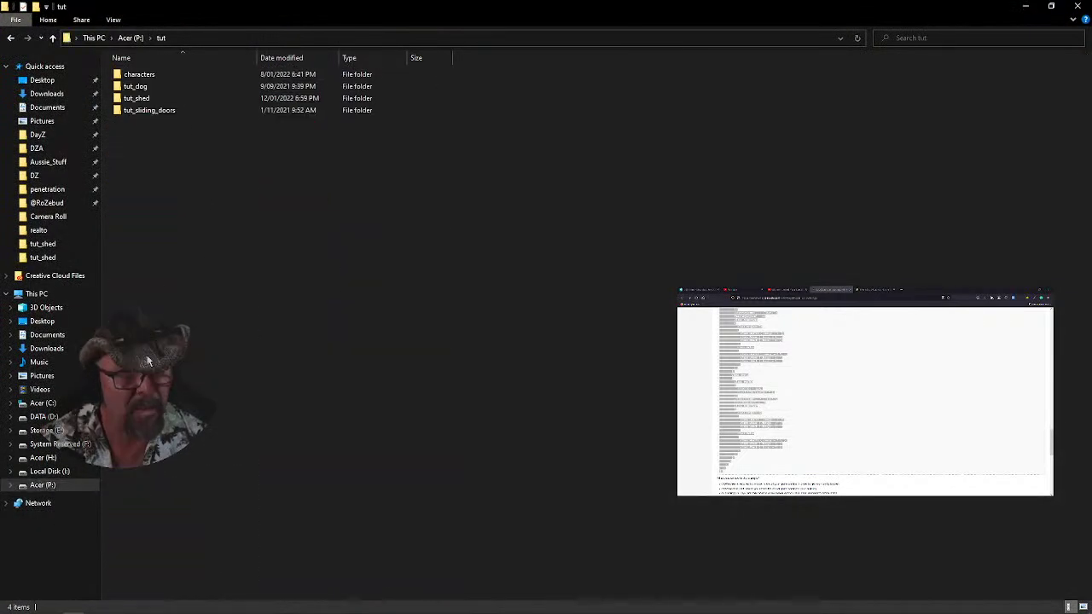
double_click(141, 98)
Copy the base name of tut_shed.p3d and paste it over the placeholder so the class reads land_tut_shed
left_click(146, 124)
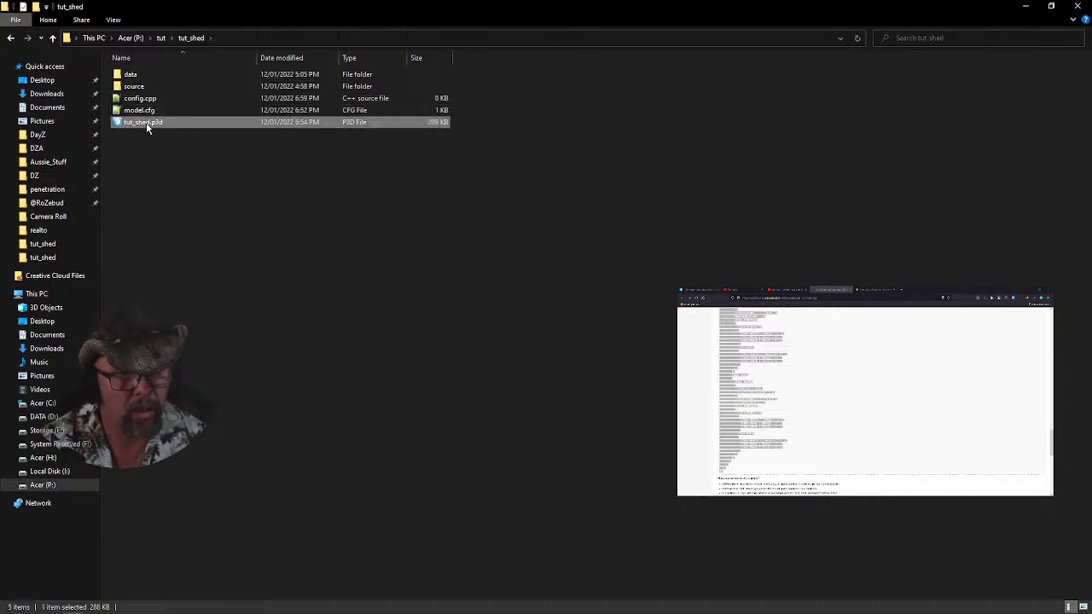
left_click(146, 124)
right_click(141, 122)
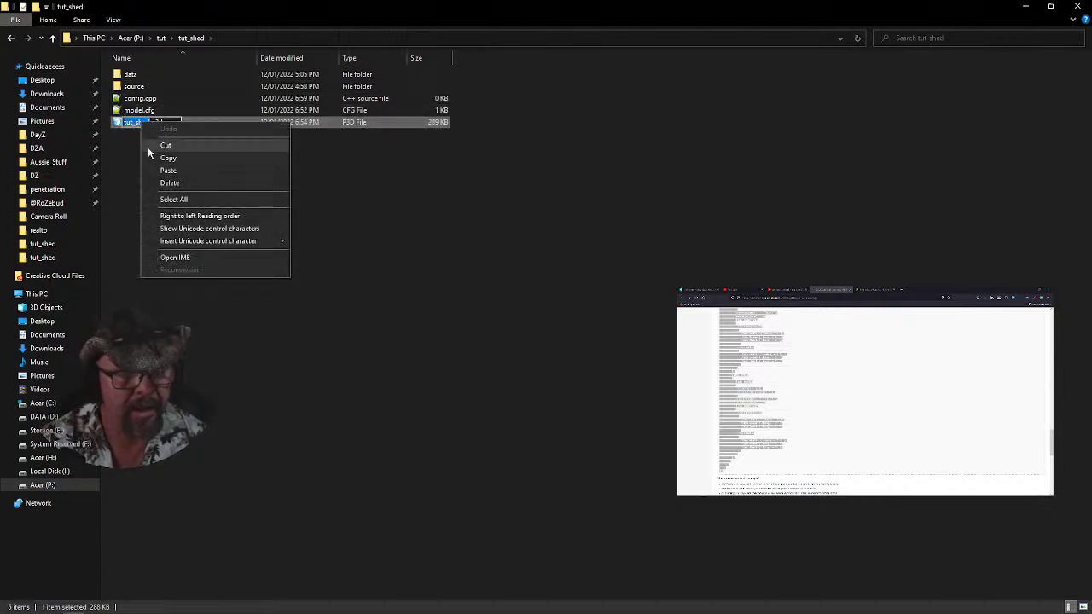
left_click(165, 159)
key("alt+Tab")
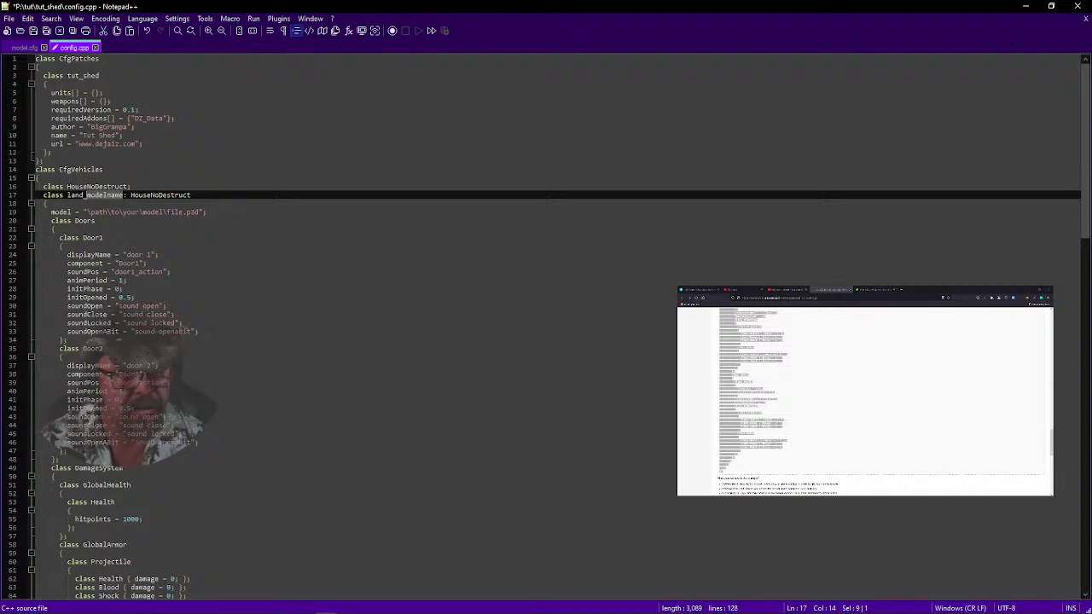
key("ctrl+v")
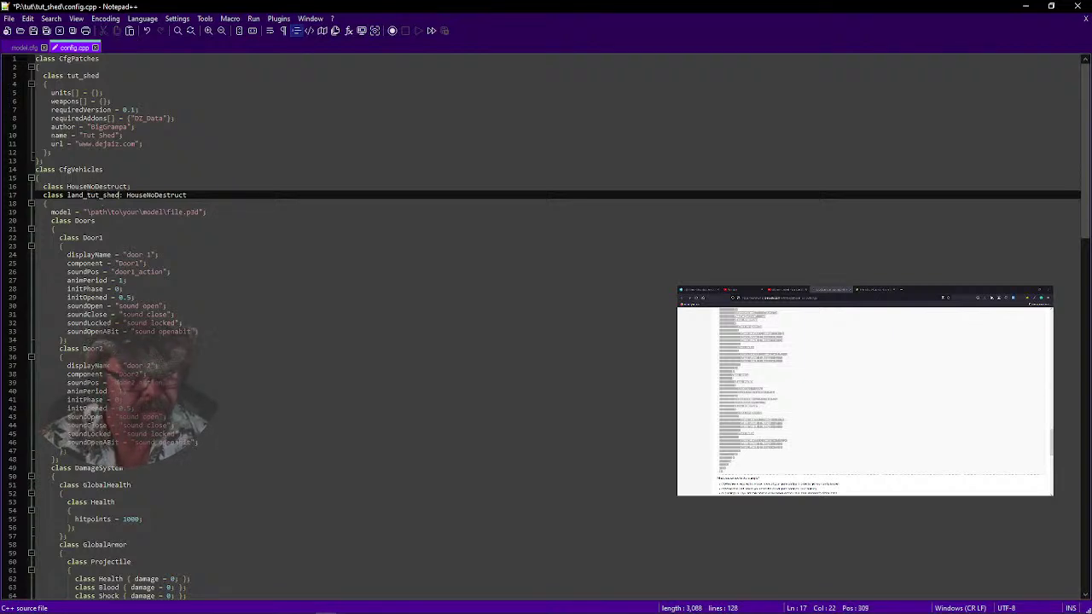
left_click(146, 202)
left_click(141, 186)
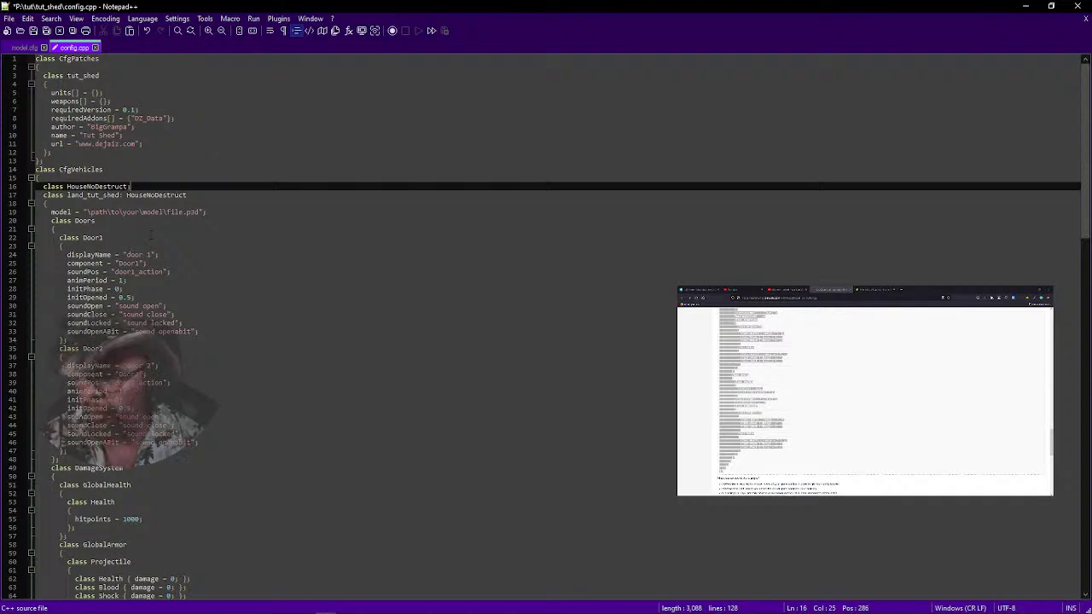
Copy the full path of tut_shed.p3d and replace the placeholder model path with "P:\tut\tut_shed\tut_shed.p3d"
key("alt+Tab")
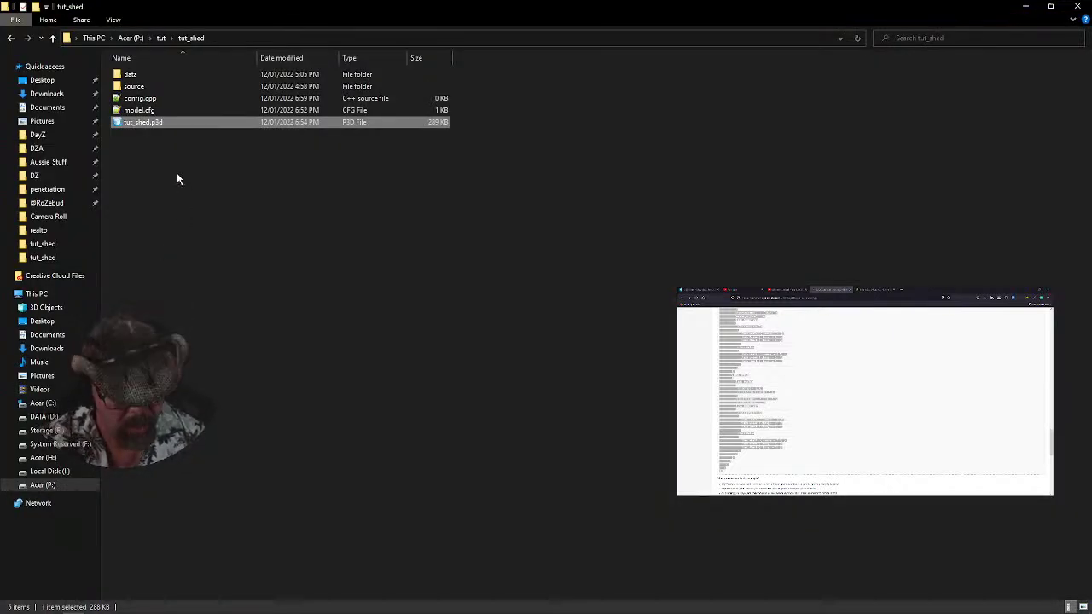
right_click(158, 124)
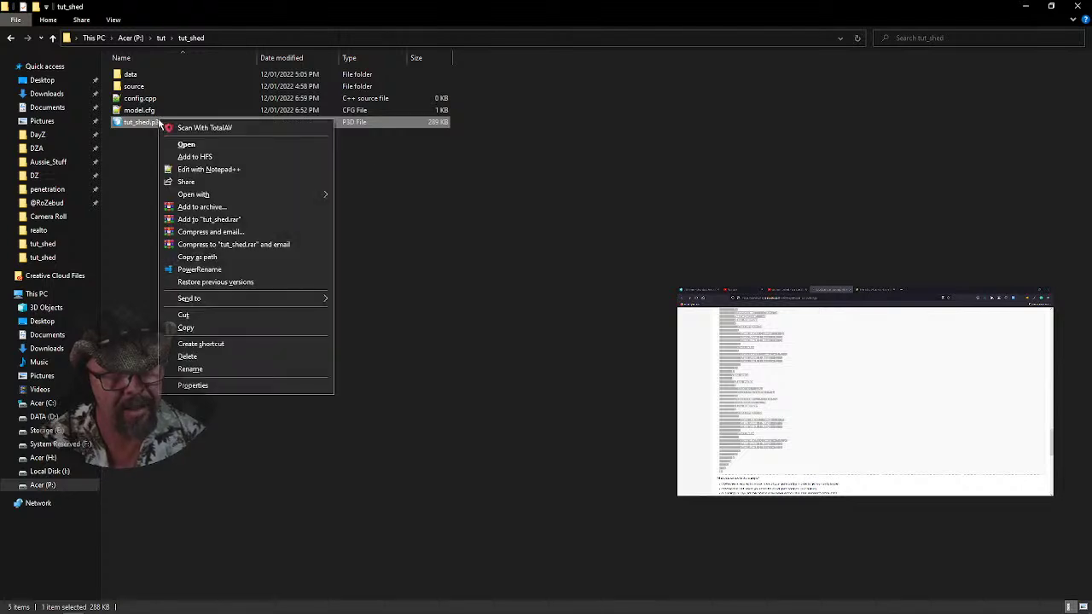
left_click(238, 260)
key("alt+Tab")
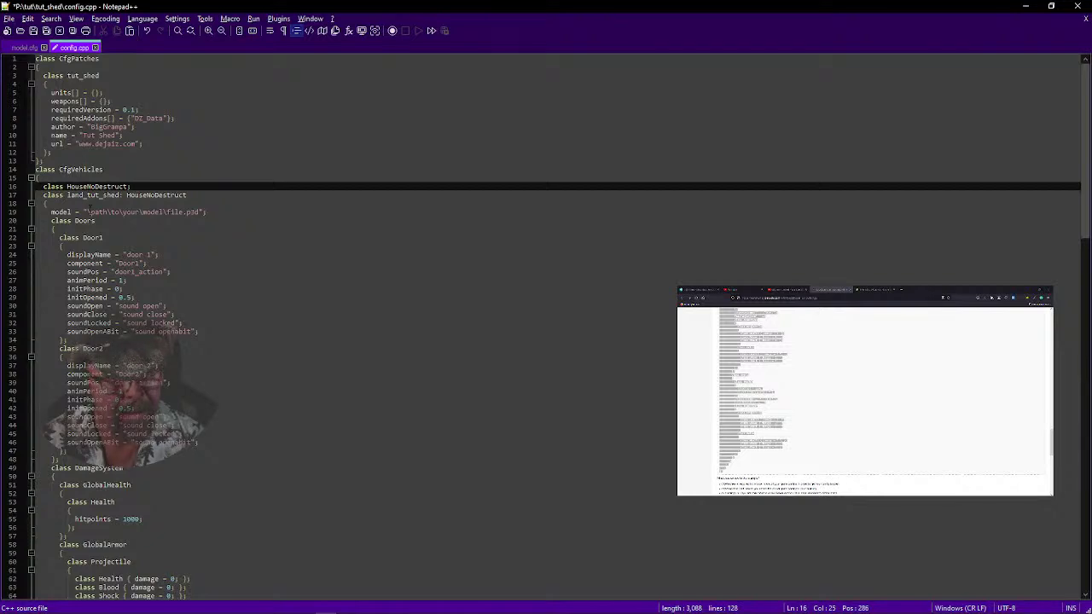
left_click_drag(82, 212, 202, 212)
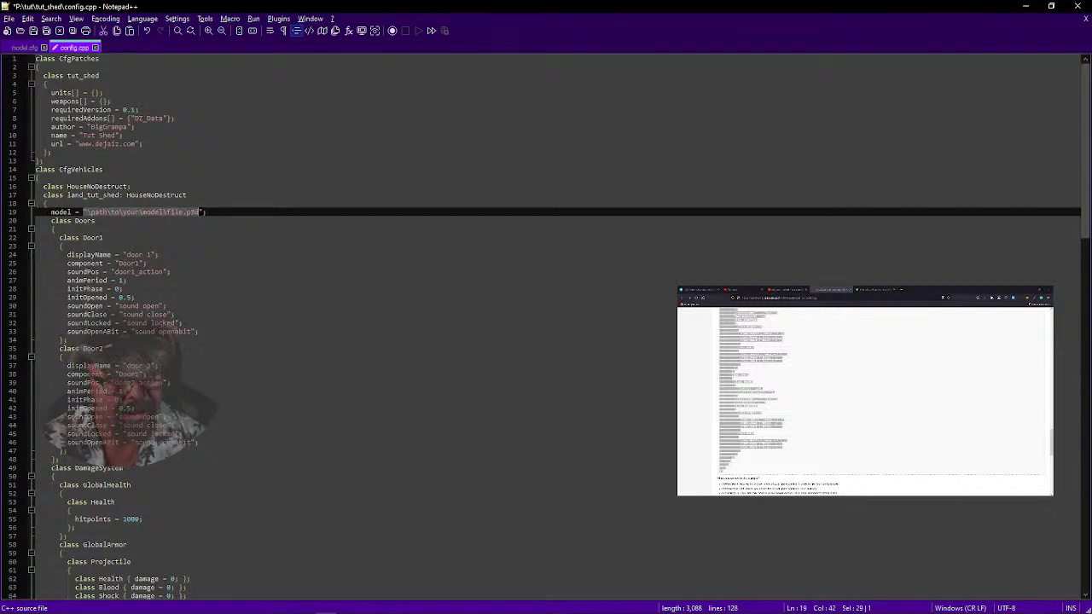
key("ctrl+v")
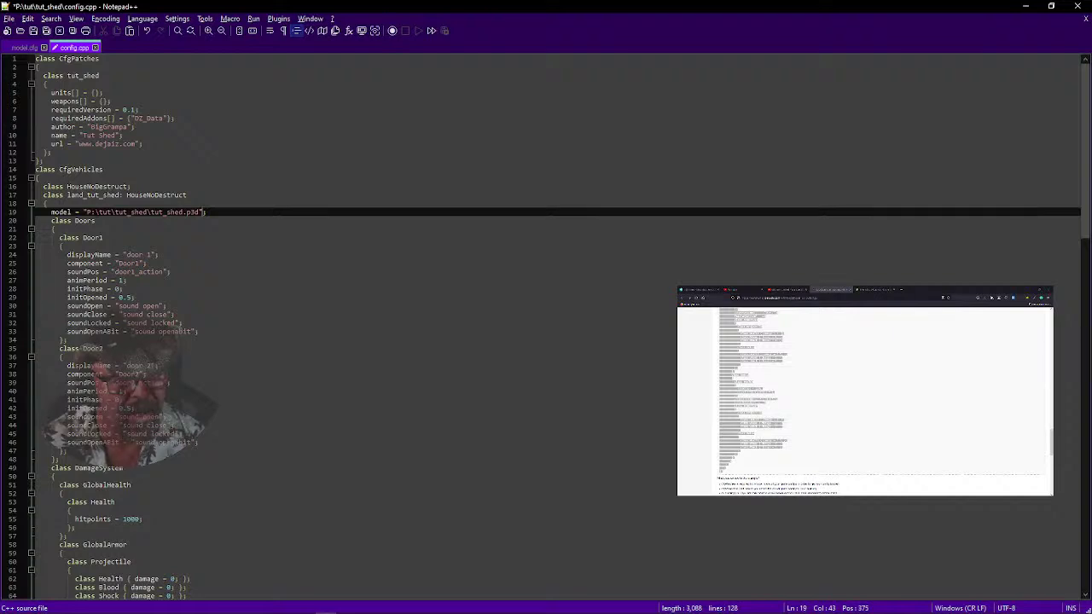
Remove the drive prefix from the land_tut_shed model path so it reads "\tut\tut_shed\tut_shed.p3d"
key("BackSpace")
key("BackSpace")
left_click(63, 246)
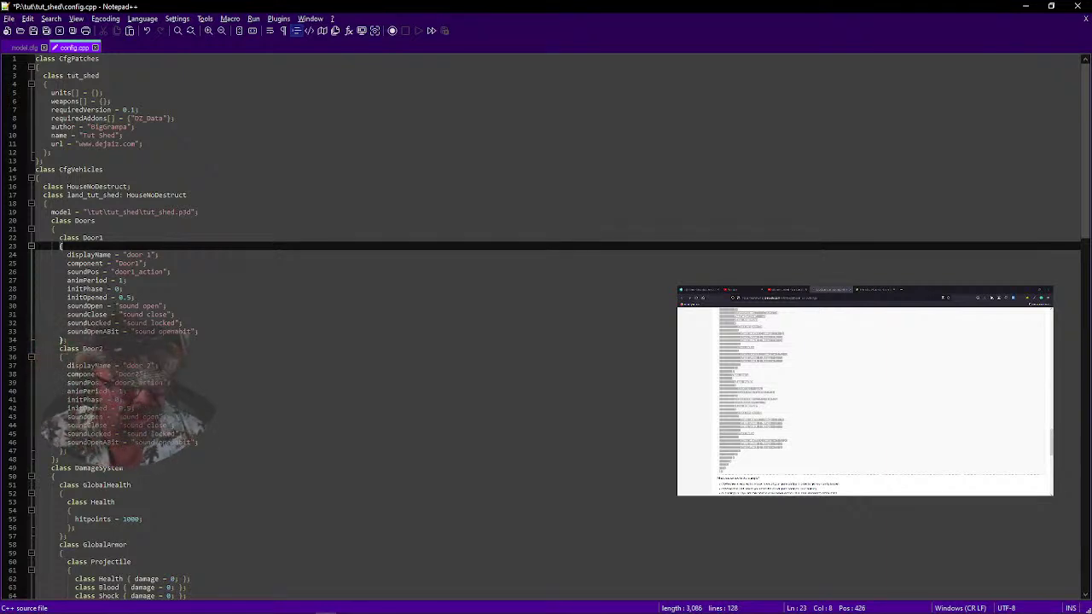
Delete the whole Door2 class from the Doors class of land_tut_shed, keeping only Door1
scroll(126, 305, "down", 2)
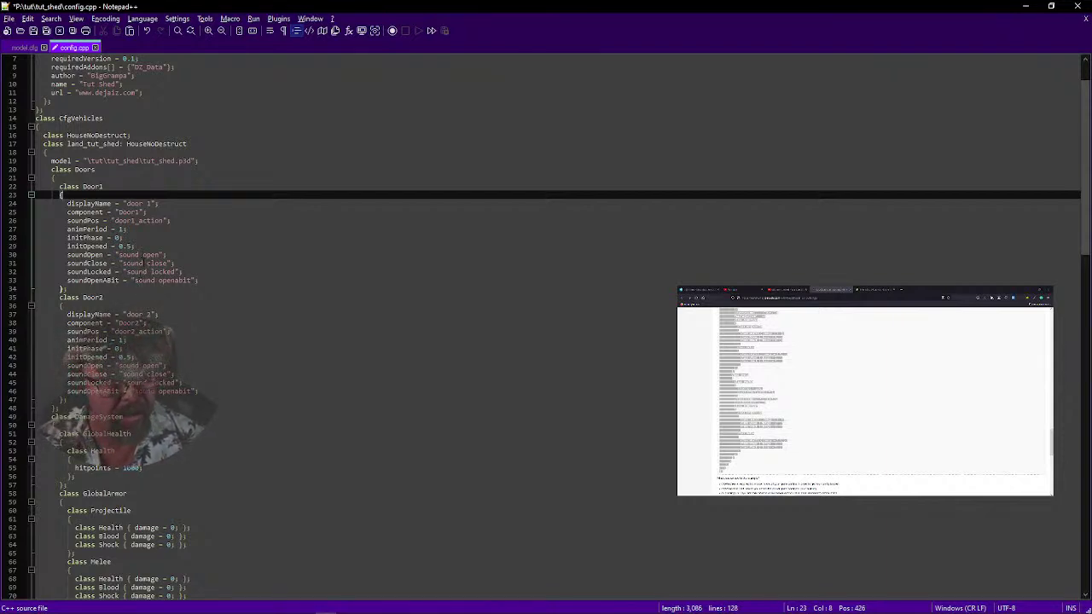
left_click_drag(106, 297, 67, 399)
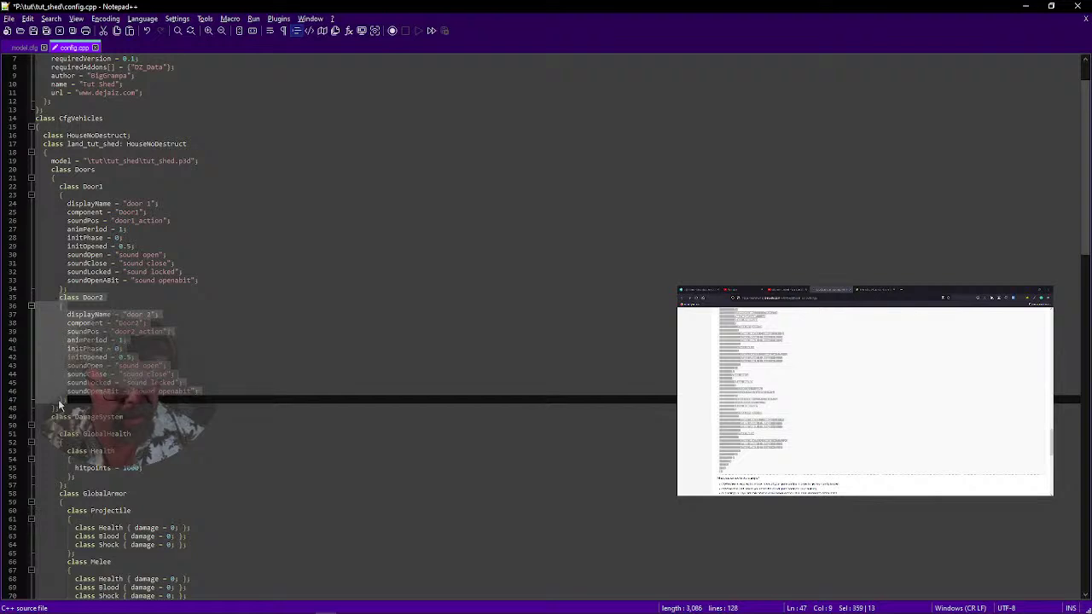
key("Delete")
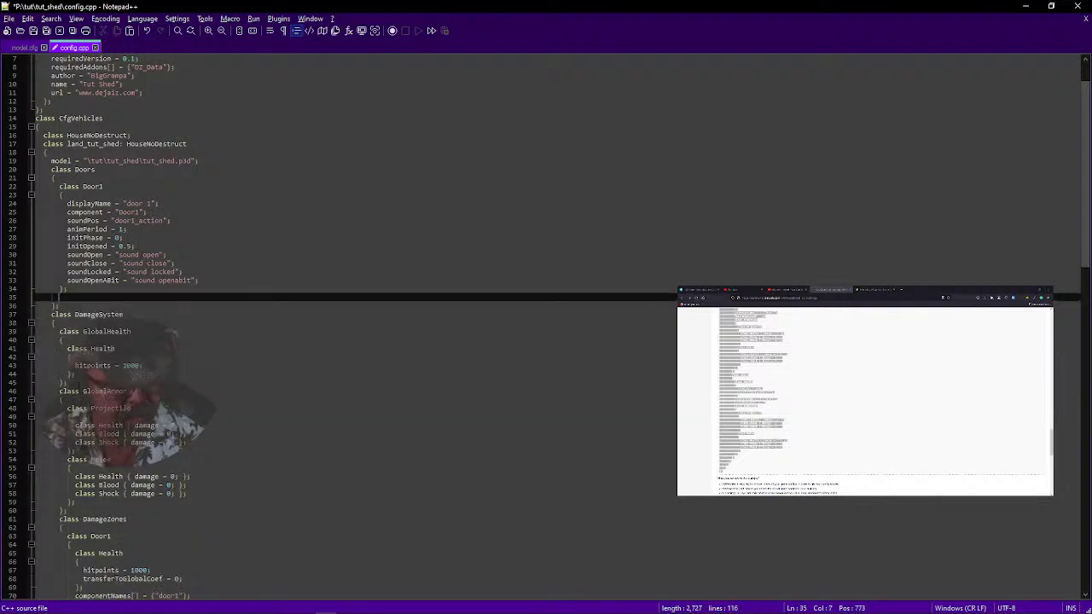
Delete the Door2 class from DamageZones in the DamageSystem and save config.cpp
scroll(60, 405, "down", 4)
scroll(555, 324, "down", 13)
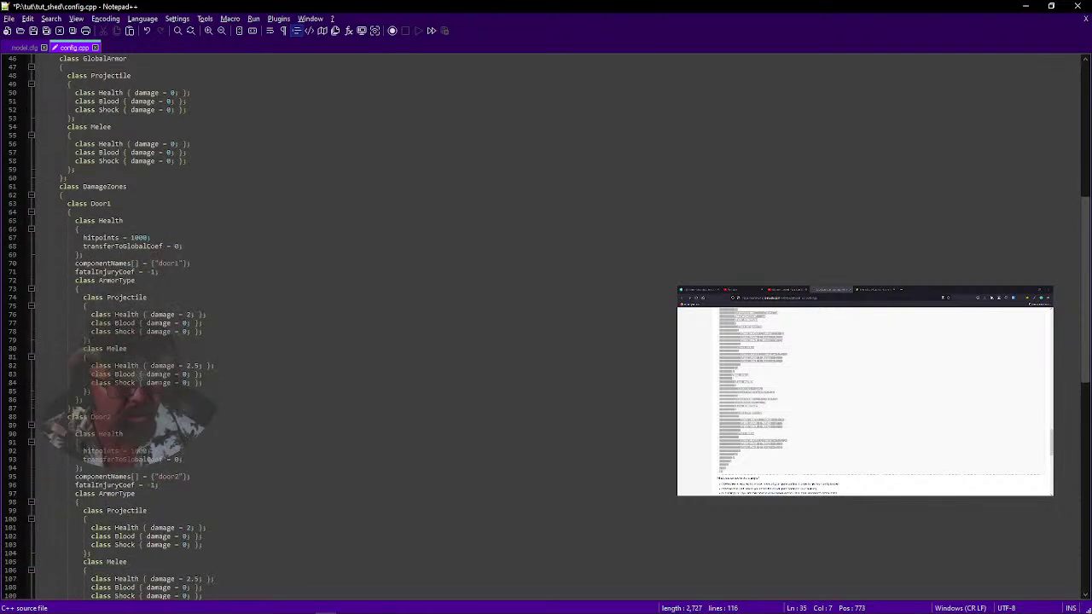
left_click_drag(64, 314, 75, 519)
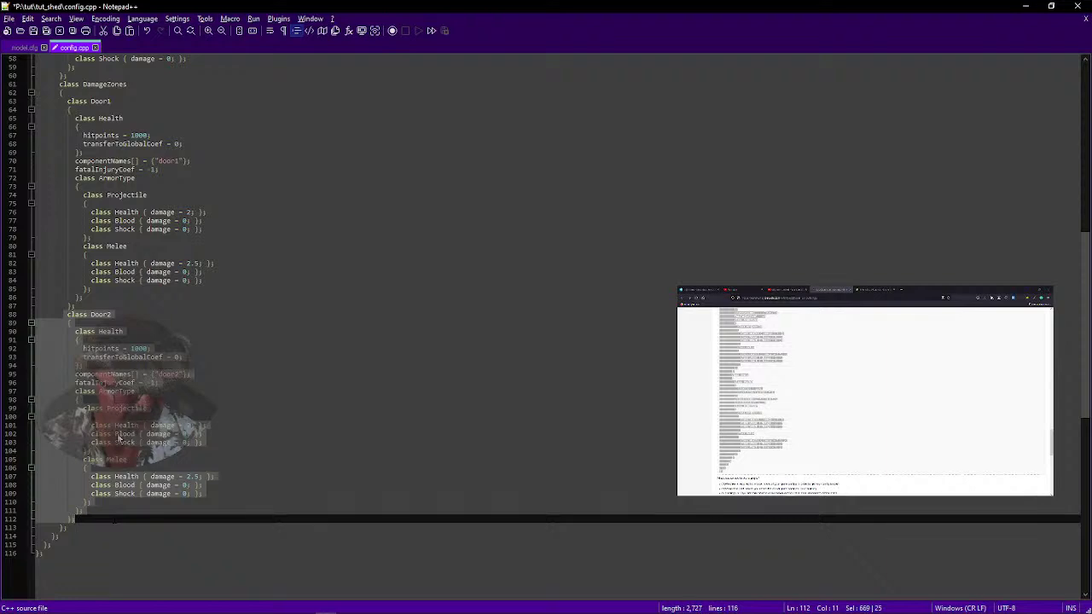
key("Delete")
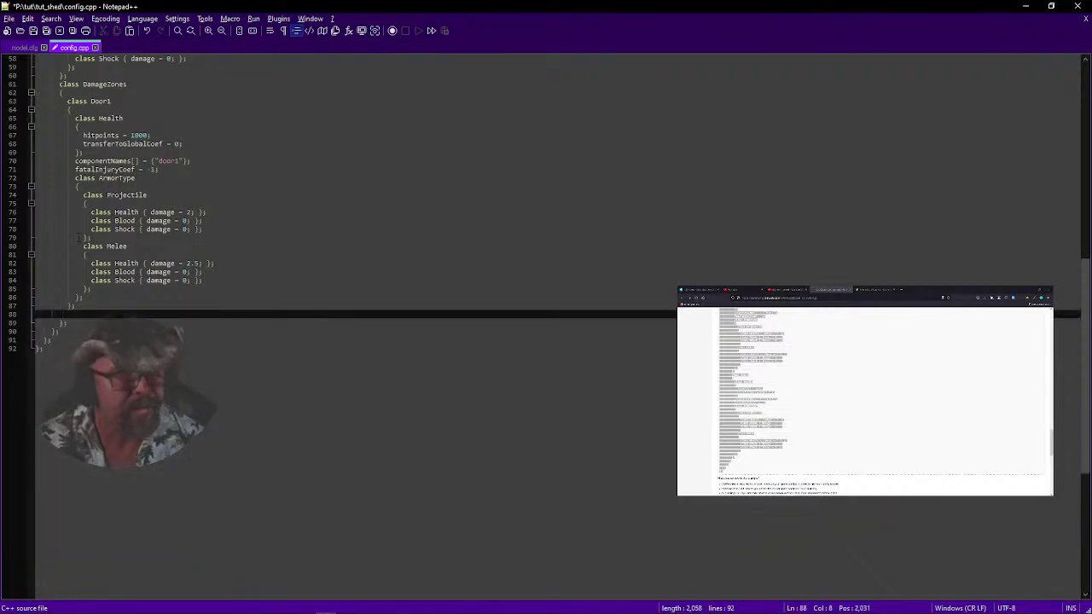
scroll(126, 218, "up", 14)
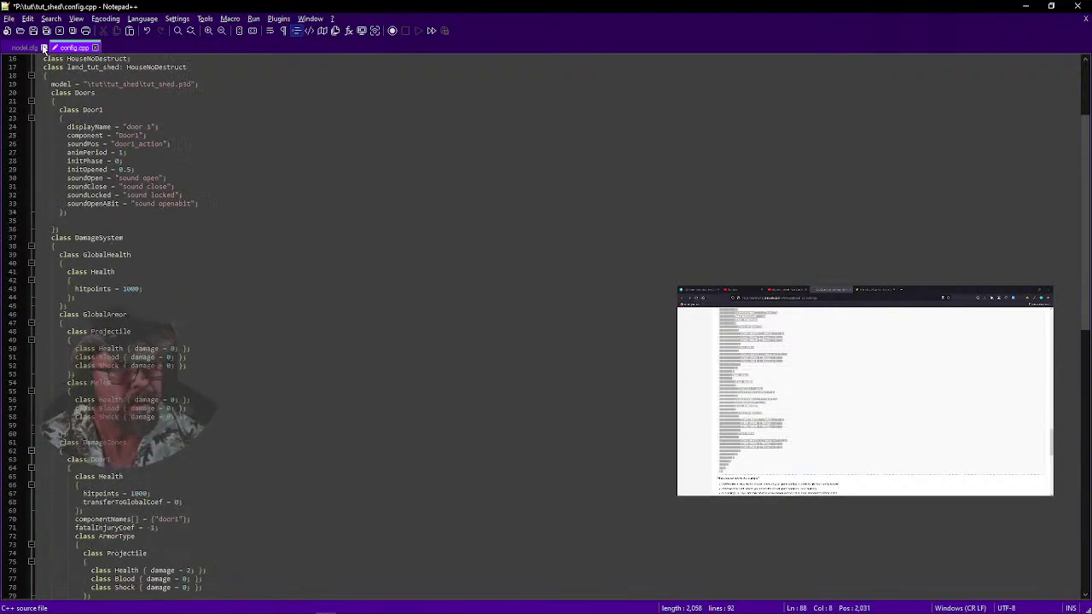
left_click(32, 32)
scroll(127, 218, "up", 5)
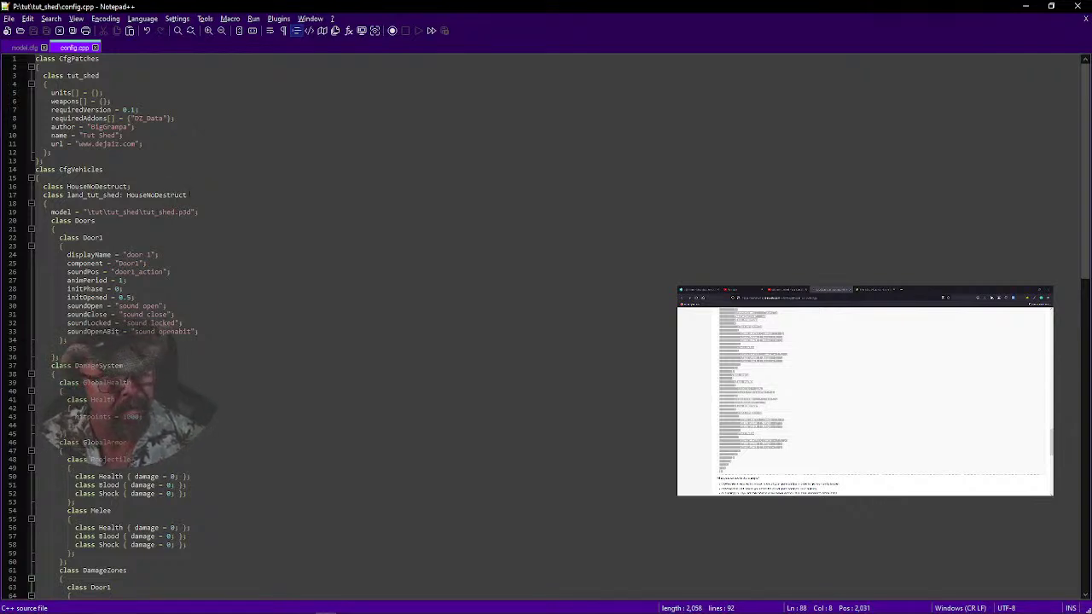
Open the config from the DayZ-Samples building linked at the end of the doors wiki page and locate the first door's four sound lines
left_click(824, 351)
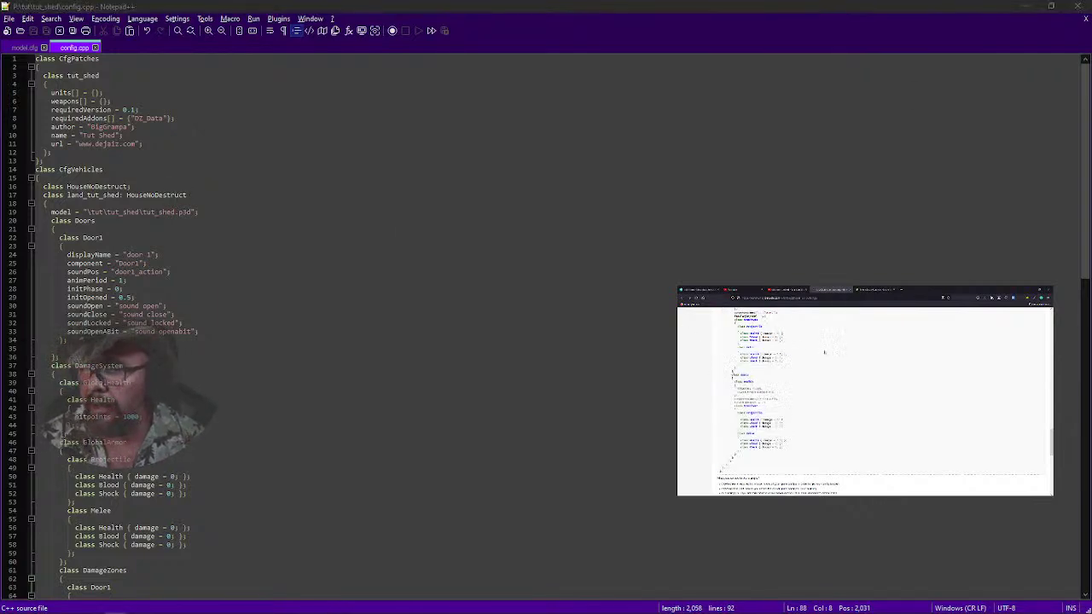
scroll(813, 347, "up", 4)
scroll(801, 346, "down", 10)
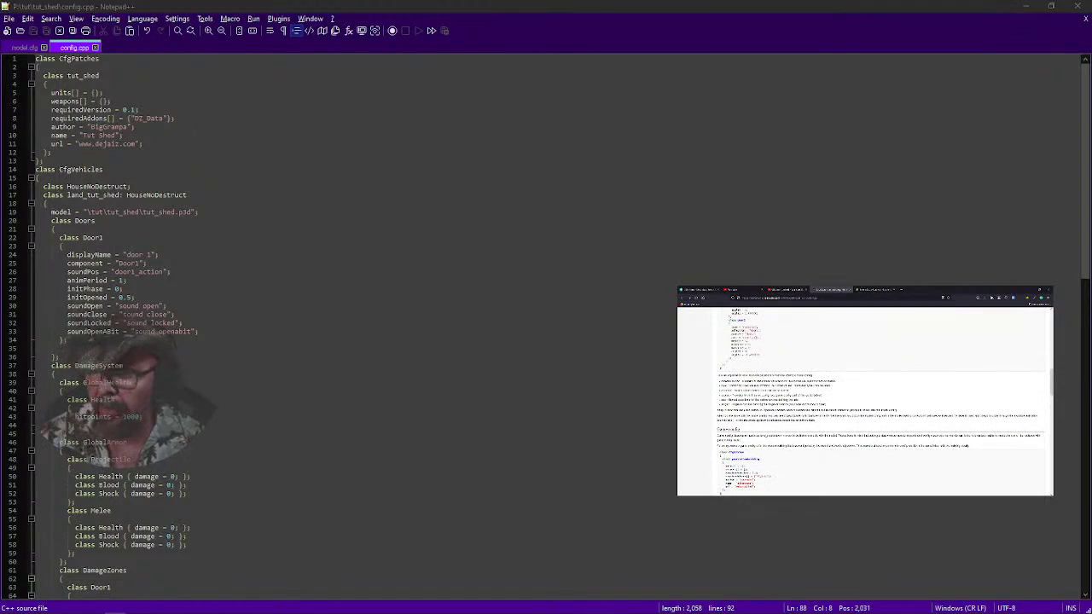
scroll(865, 393, "down", 10)
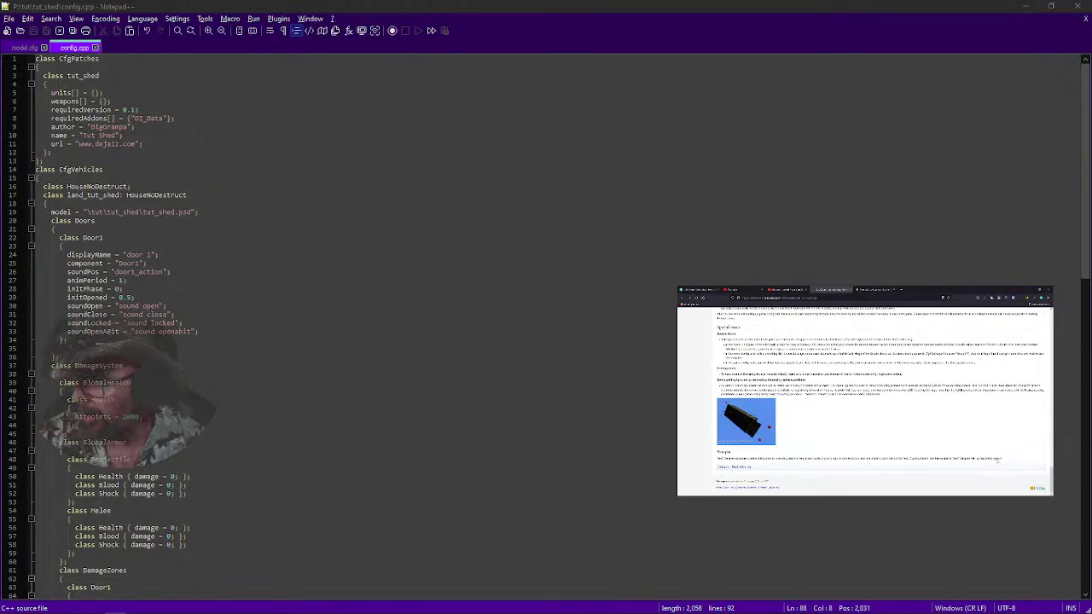
left_click(997, 459)
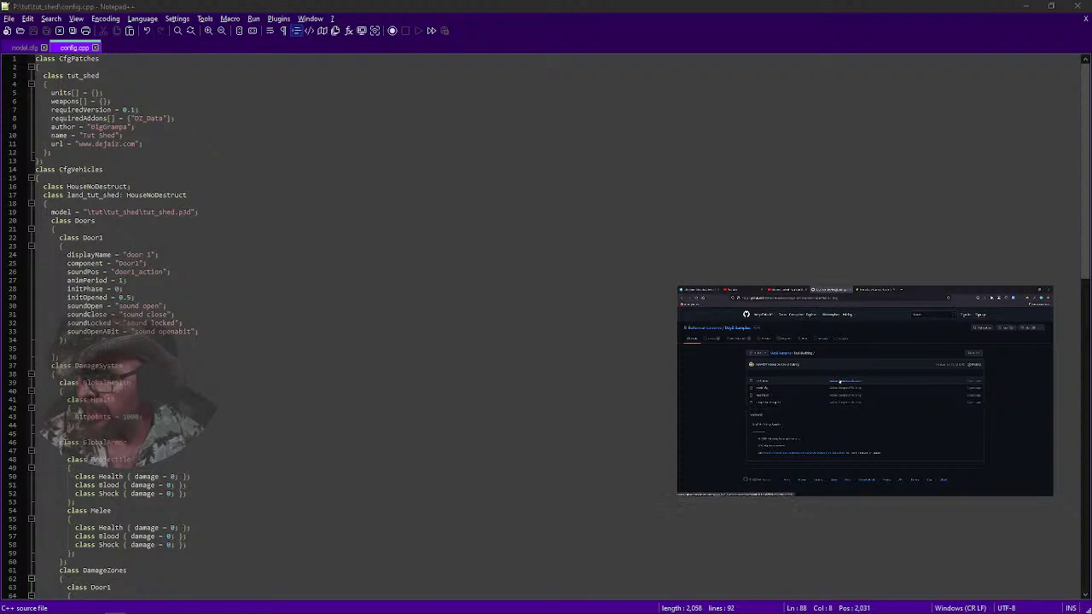
left_click(839, 381)
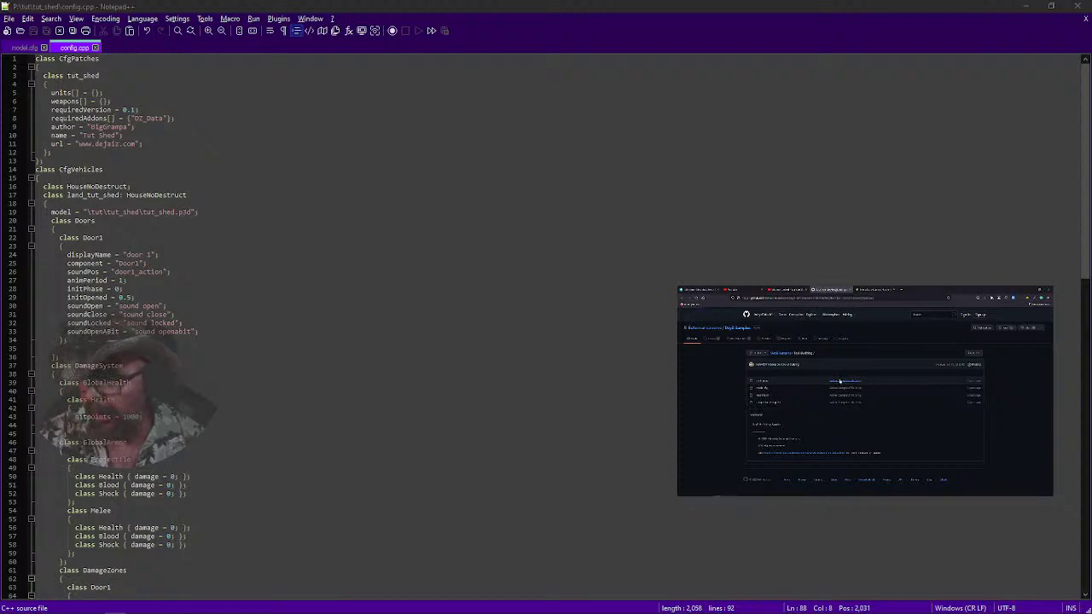
scroll(849, 392, "down", 3)
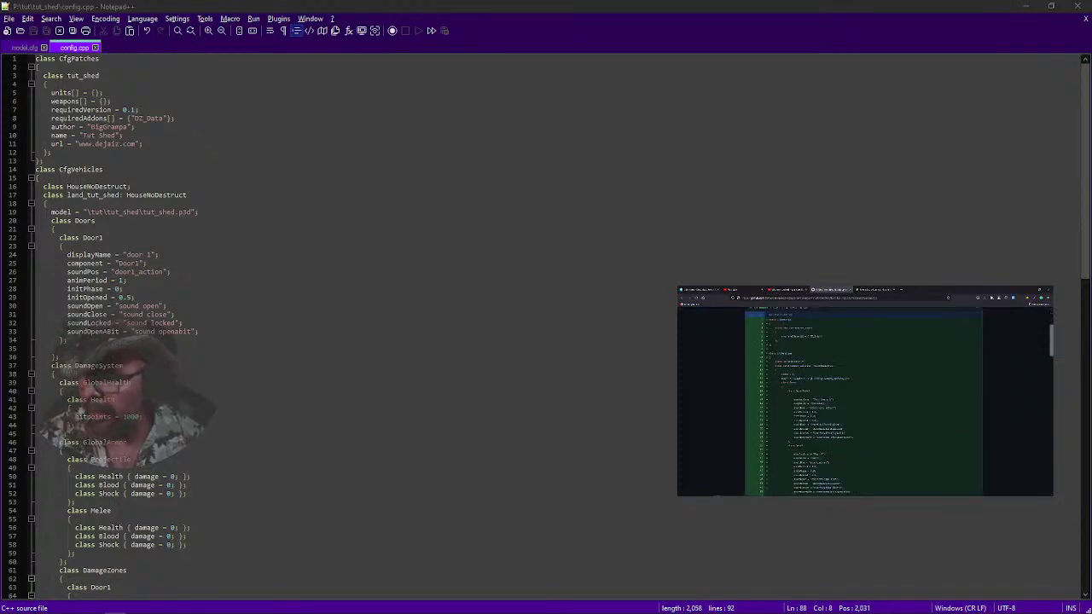
scroll(831, 371, "down", 3)
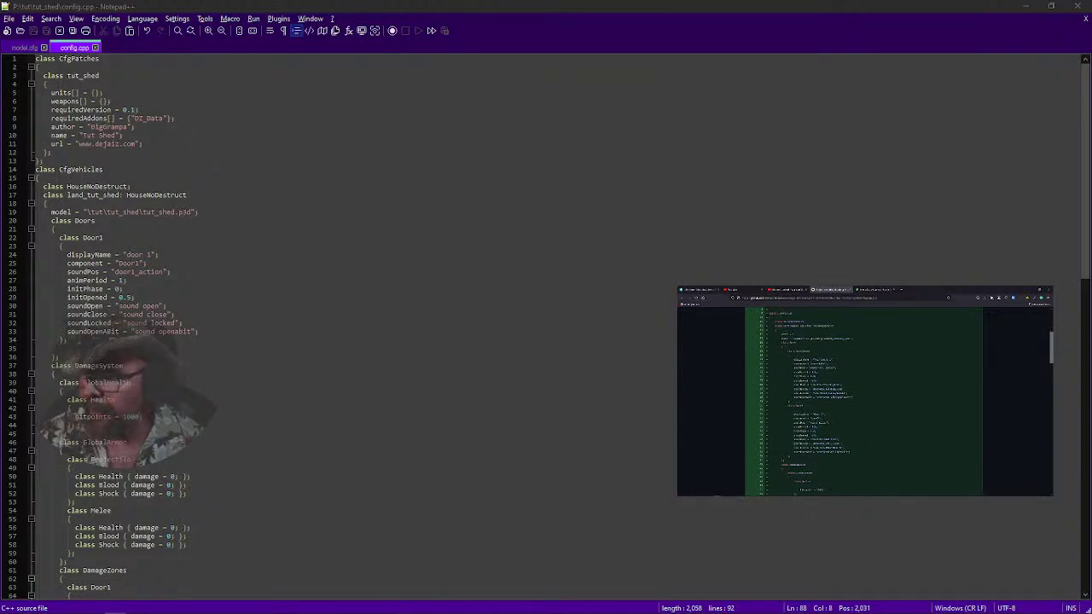
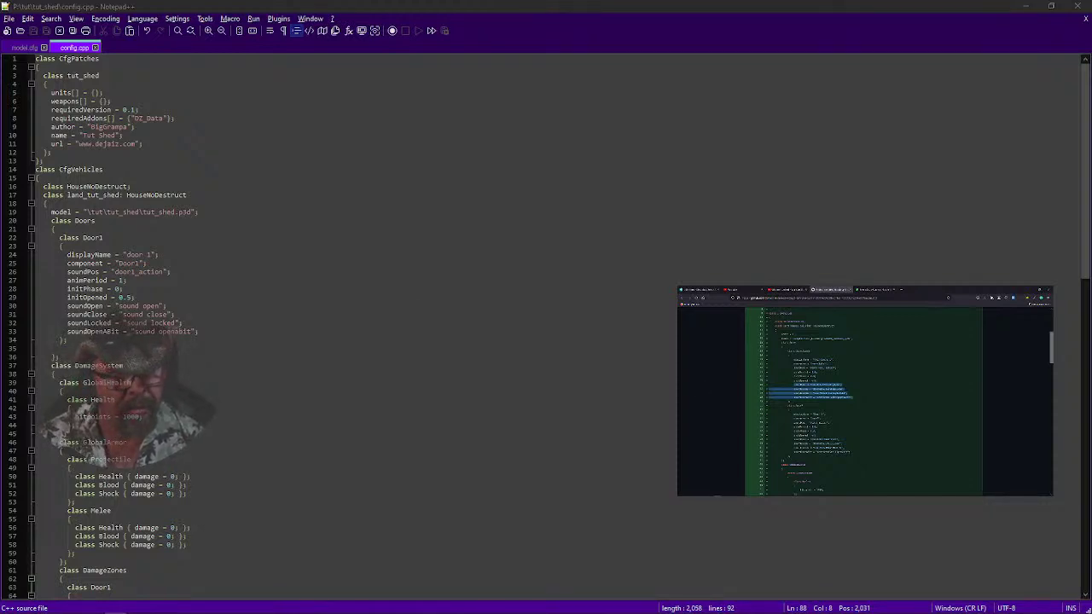
Remove the leading backslash from the model path so it reads "tut\tut_shed\tut_shed.p3d" and save config.cpp
left_click(91, 212)
key("BackSpace")
left_click(63, 246)
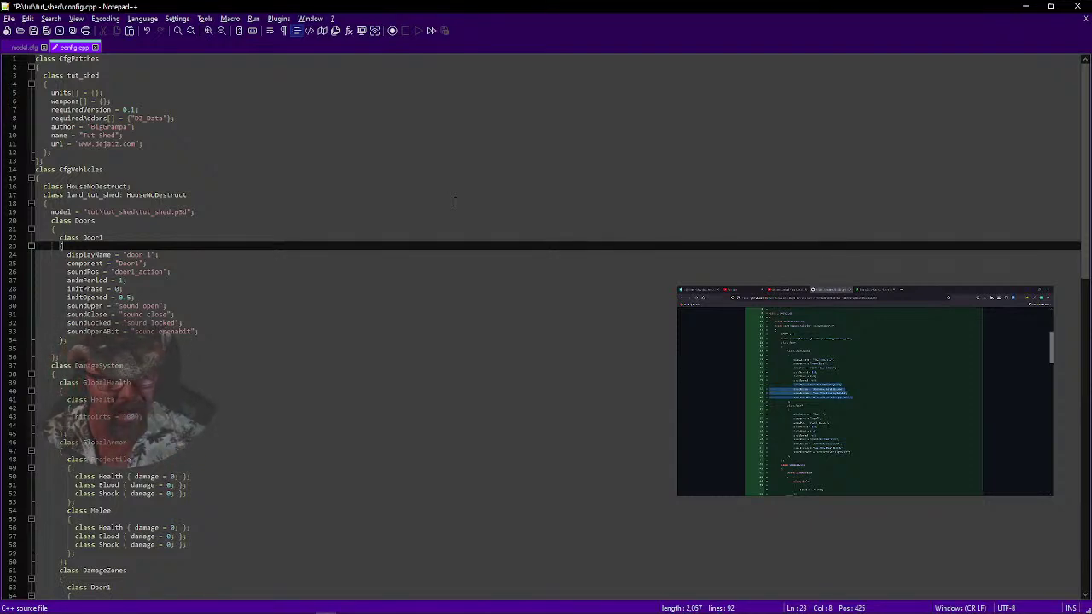
left_click(33, 30)
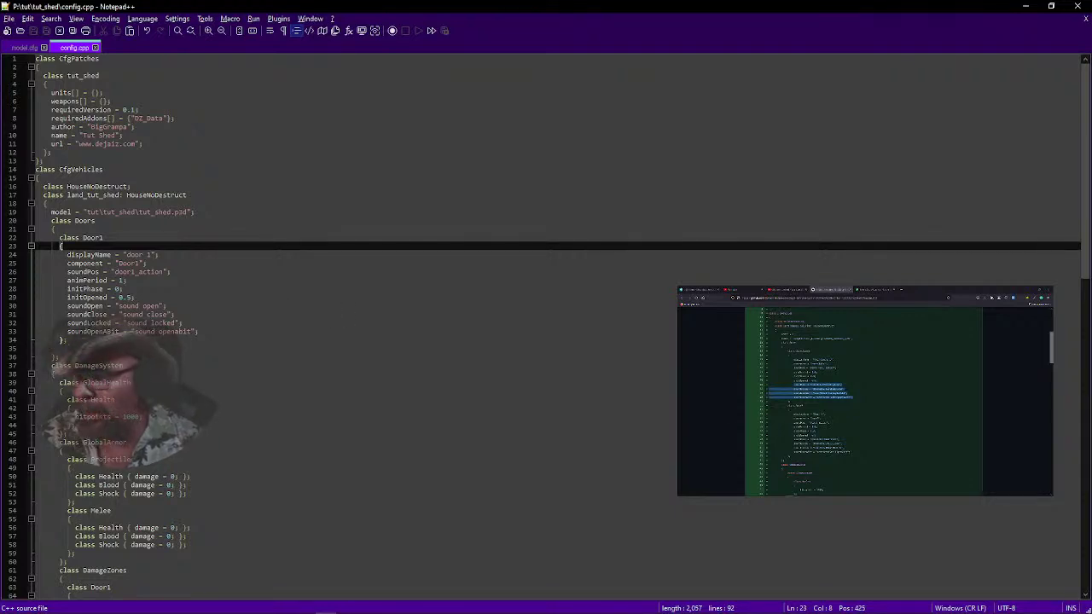
Replace Door1's four sound lines with the sample's doorMetalTwinBigOpen, doorMetalTwinBigClose, doorMetalTwinBigRattle and doorMetalTwinBigOpenABit entries, aligned with the lines above
left_click(823, 404)
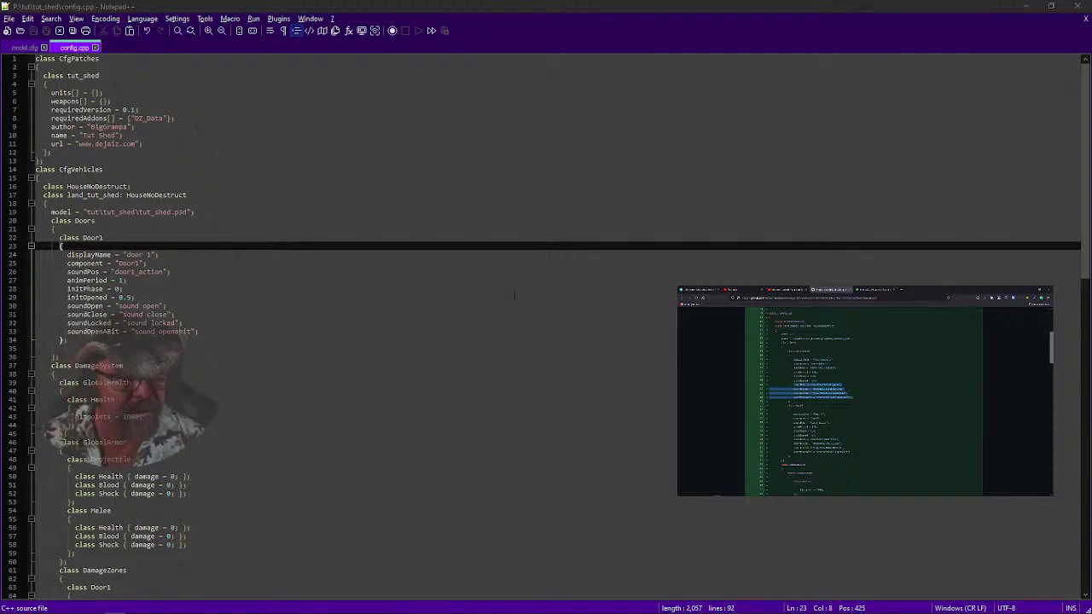
left_click_drag(67, 305, 198, 331)
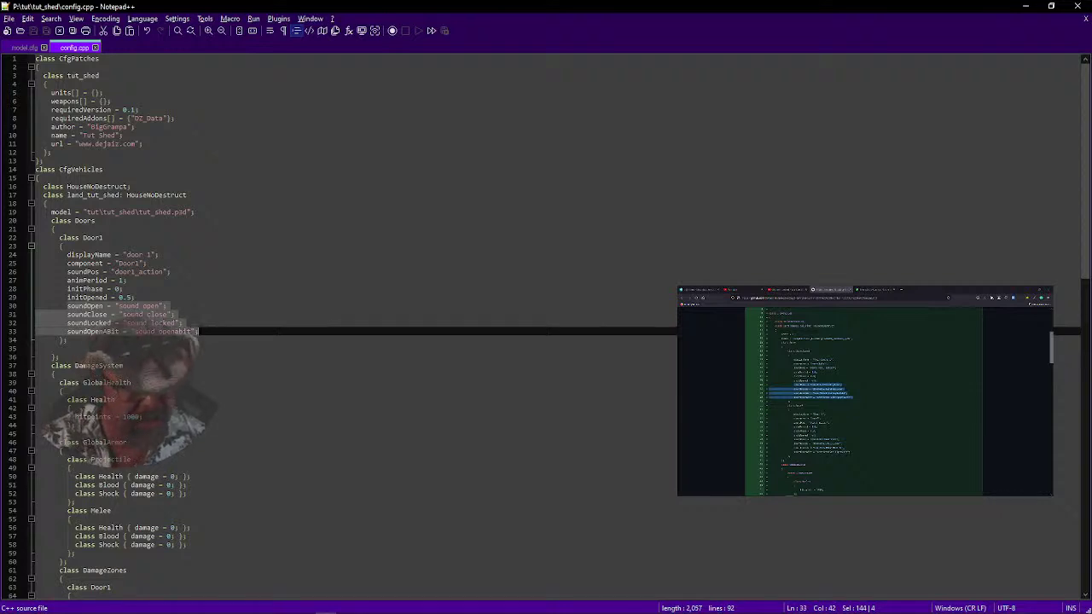
type("soundOpen = \"doorMetalTwinBigOpen\"; \t\t\t\tsoundClose = \"doorMetalTwinBigClose\"; \t\t\t\tsoundLocked = \"doorMetalTwinBigRattle\"; \t\t\t\tsoundOpenABit = \"doorMetalTwinBigOpenABit\";")
key("Up")
key("Up")
key("Home")
key("BackSpace")
key("BackSpace")
key("Down")
key("BackSpace")
key("BackSpace")
key("Down")
key("BackSpace")
key("BackSpace")
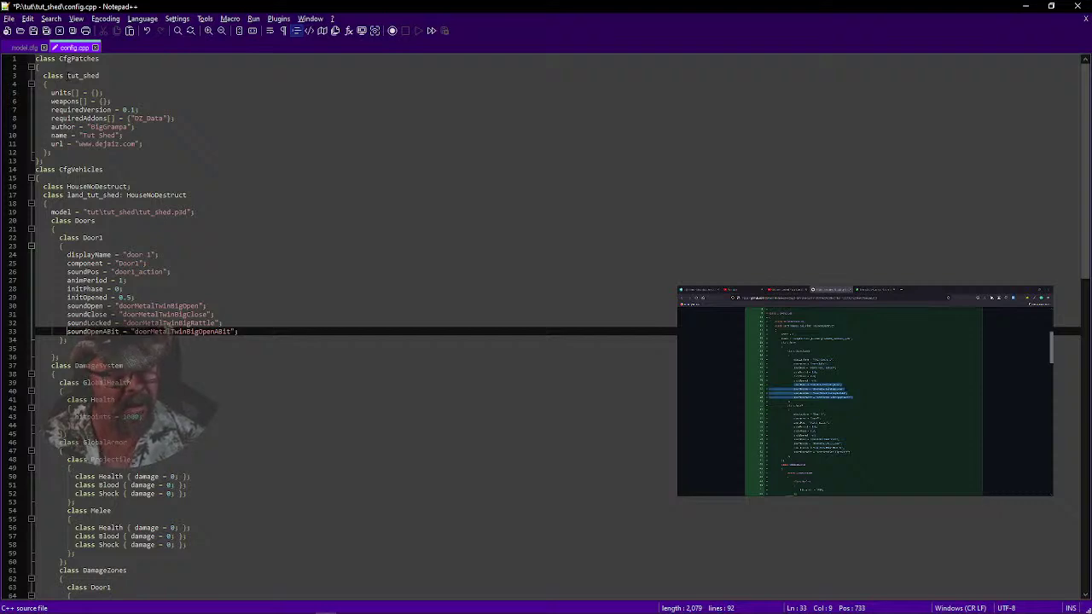
Check the config from the tut_shed patch class down through DamageZones and save config.cpp
double_click(83, 75)
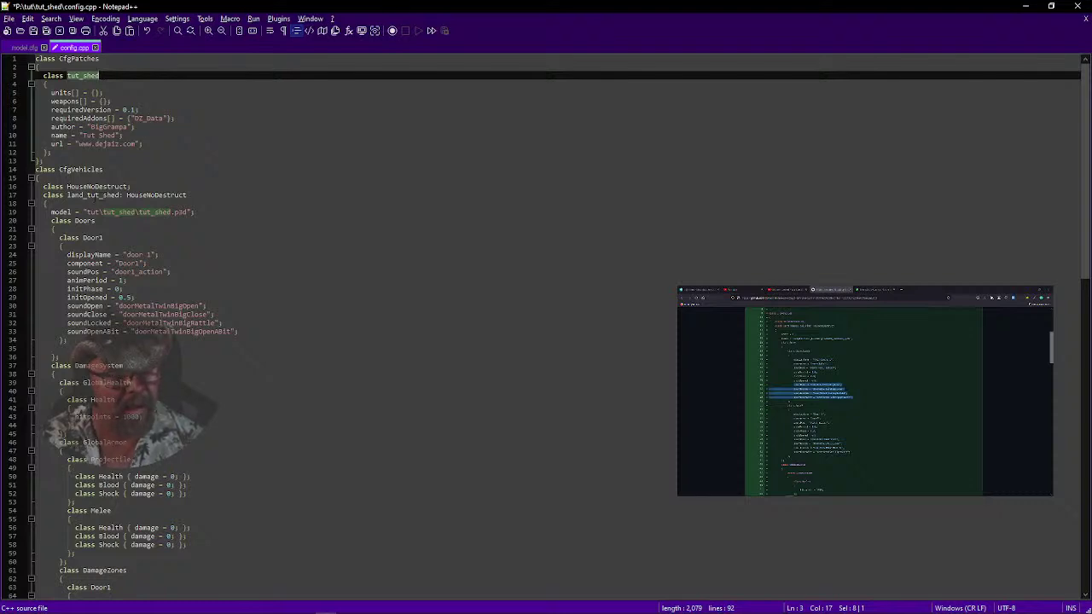
left_click(96, 220)
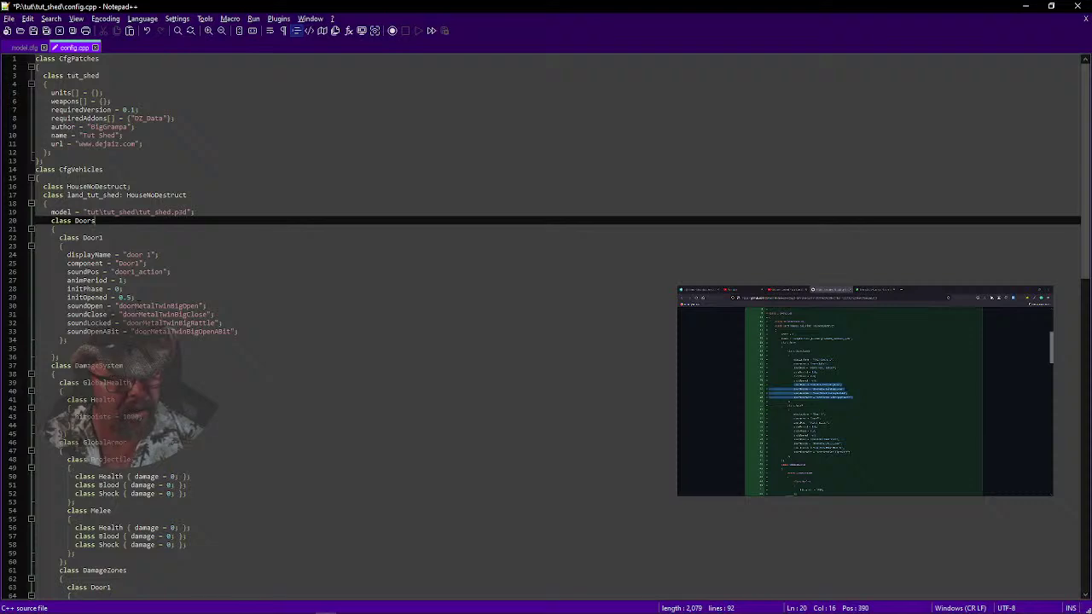
scroll(546, 325, "down", 14)
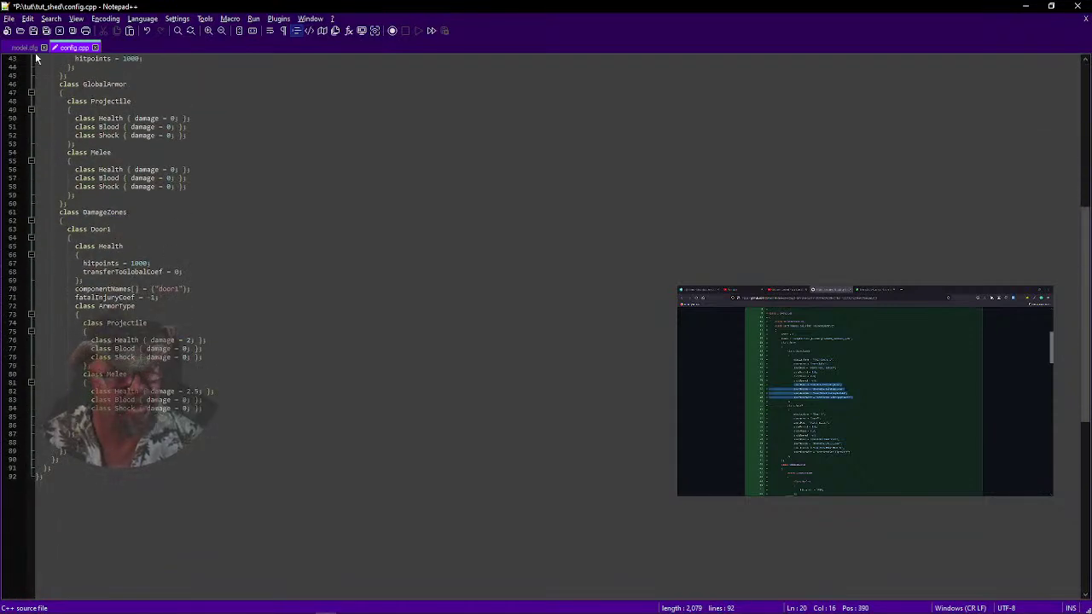
key("ctrl+s")
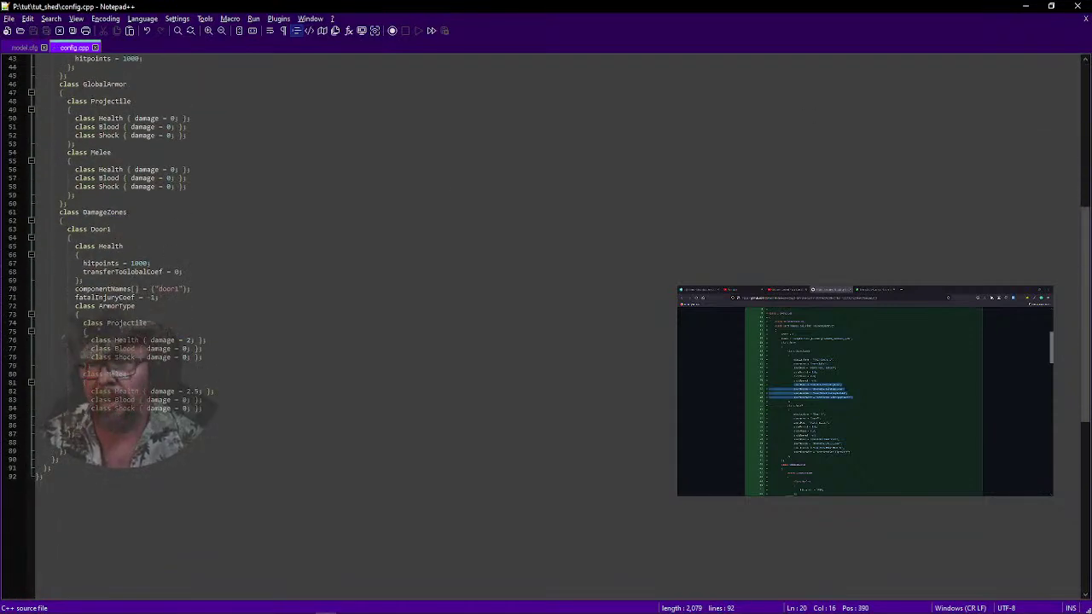
Close the text editor and the 3D model preview, and minimise the tut_shed folder window
left_click(1075, 6)
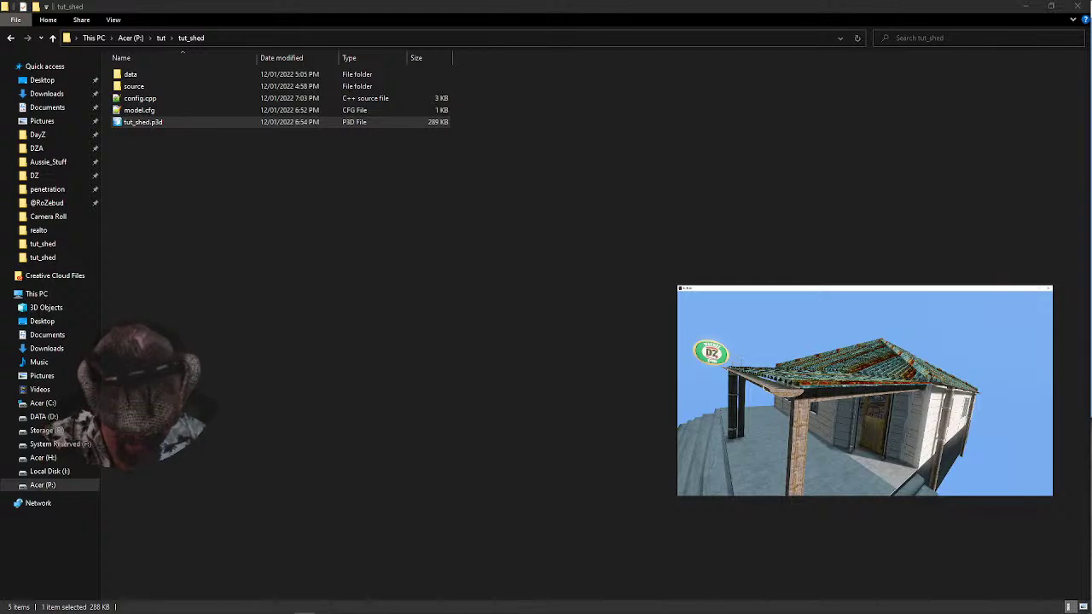
key("alt+F4")
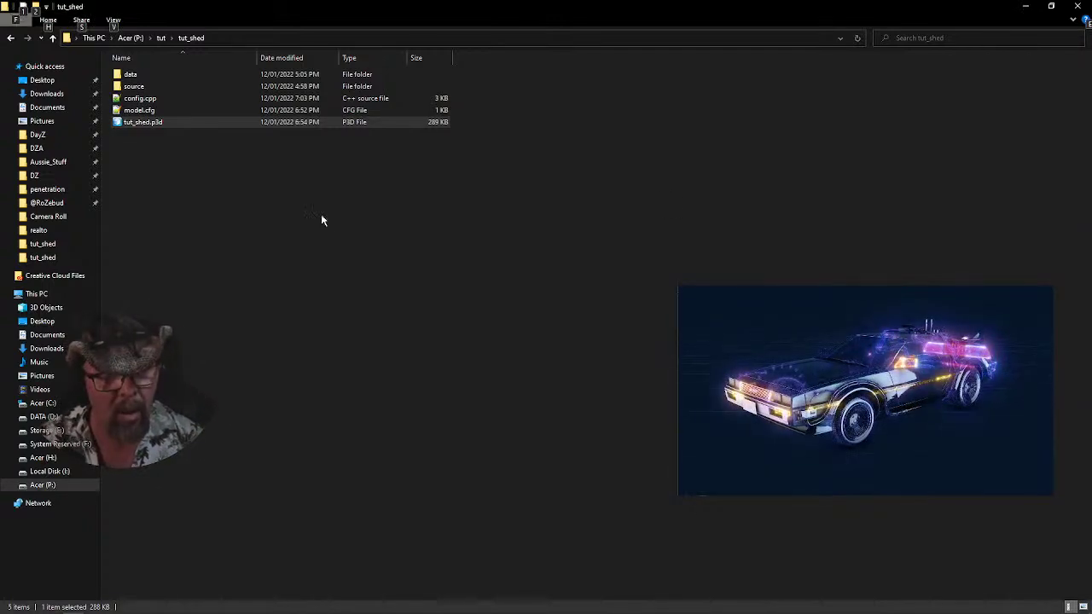
left_click(1025, 6)
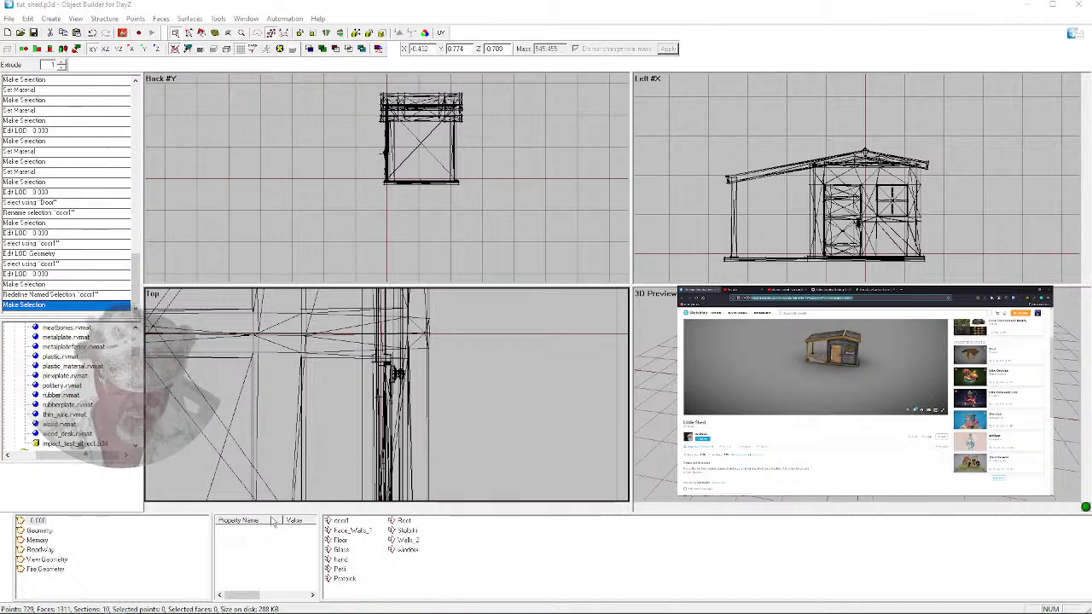
mouse_move(197, 611)
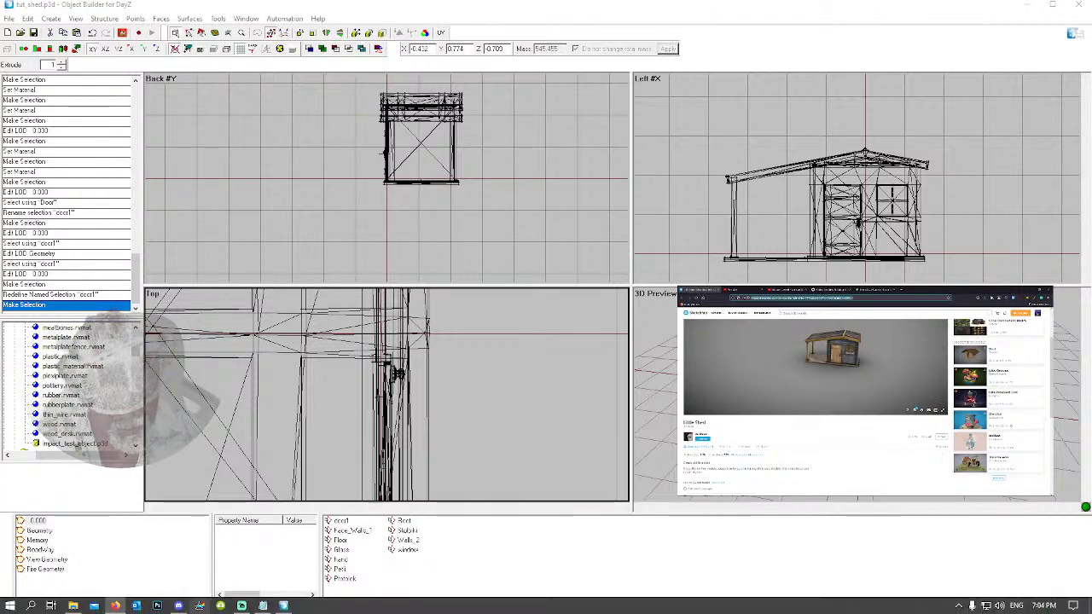
left_click(221, 607)
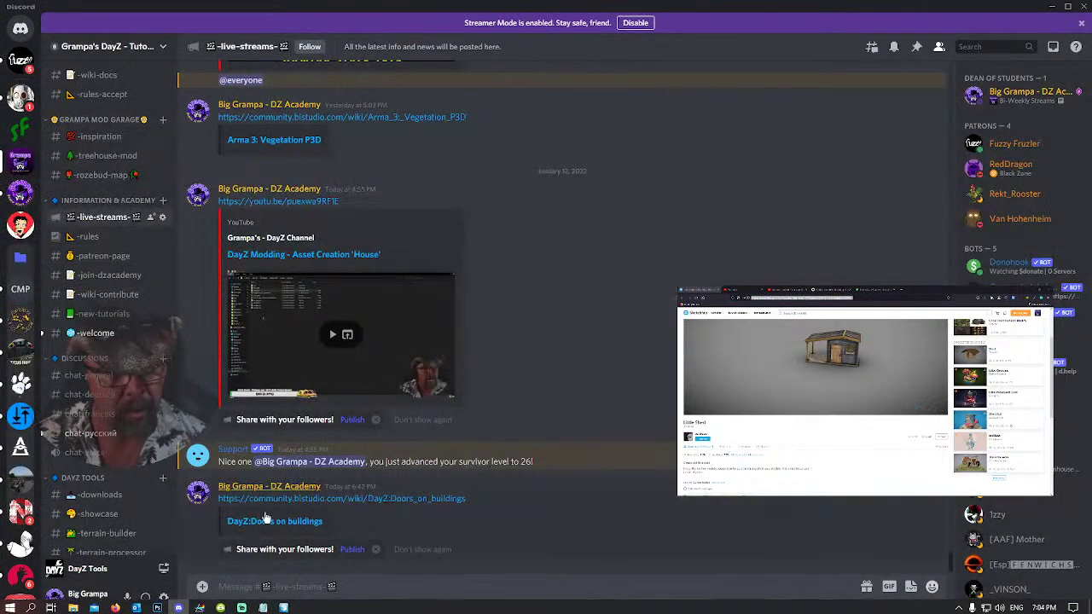
type("https://sketchfab.com/3d-models/little-shed-737dc22390c74913b90a9eb29c85f831")
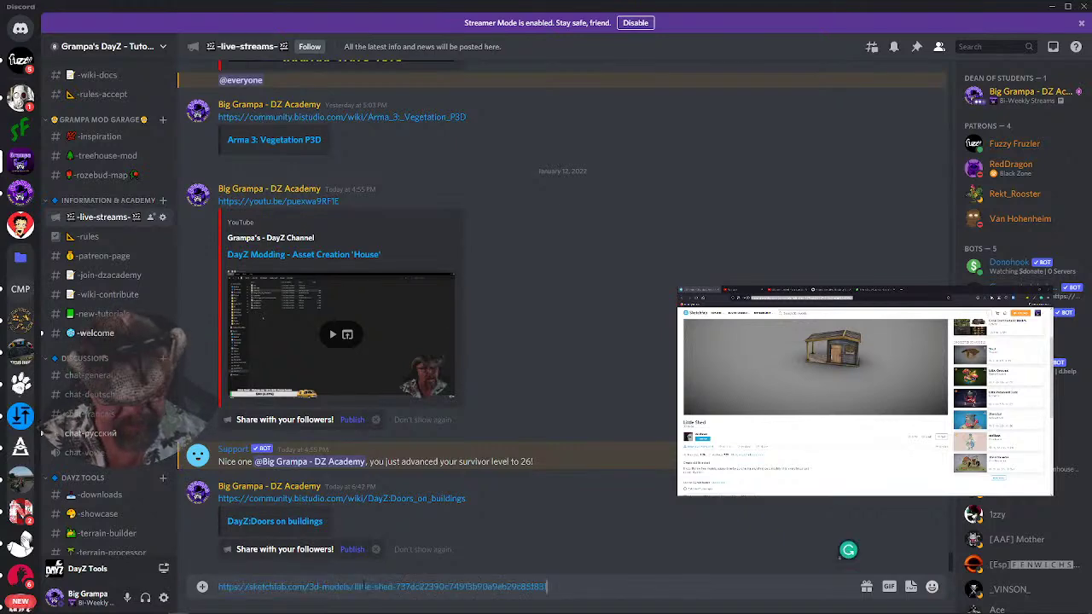
key("Return")
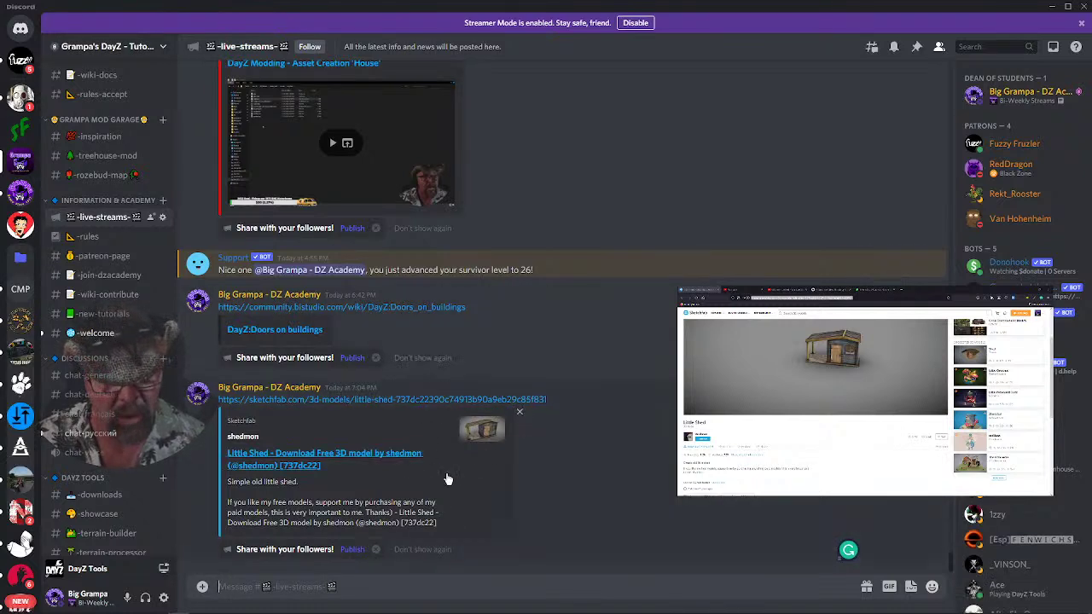
left_click(1049, 7)
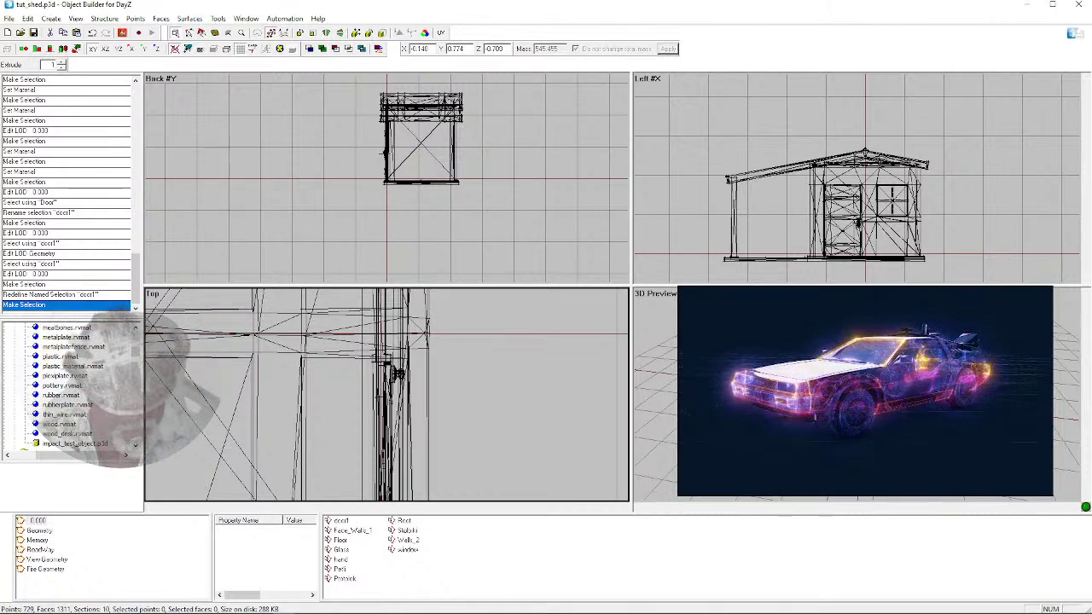
left_click(242, 605)
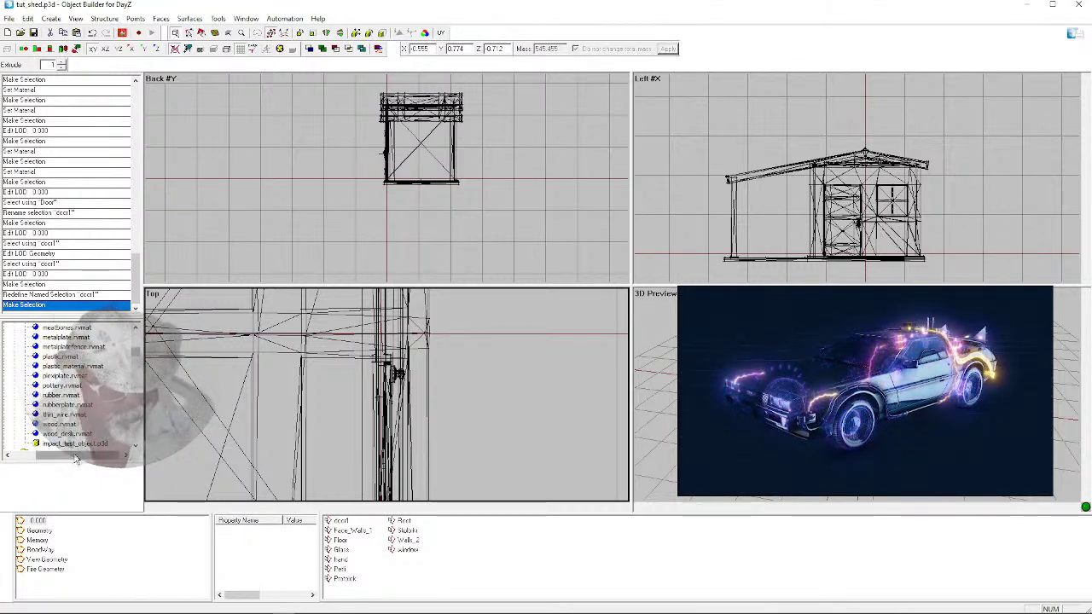
Collapse the data folder and the Whole Library branch in the resource library, hiding and reshowing the library in between
left_click_drag(48, 455, 25, 456)
scroll(39, 413, "up", 5)
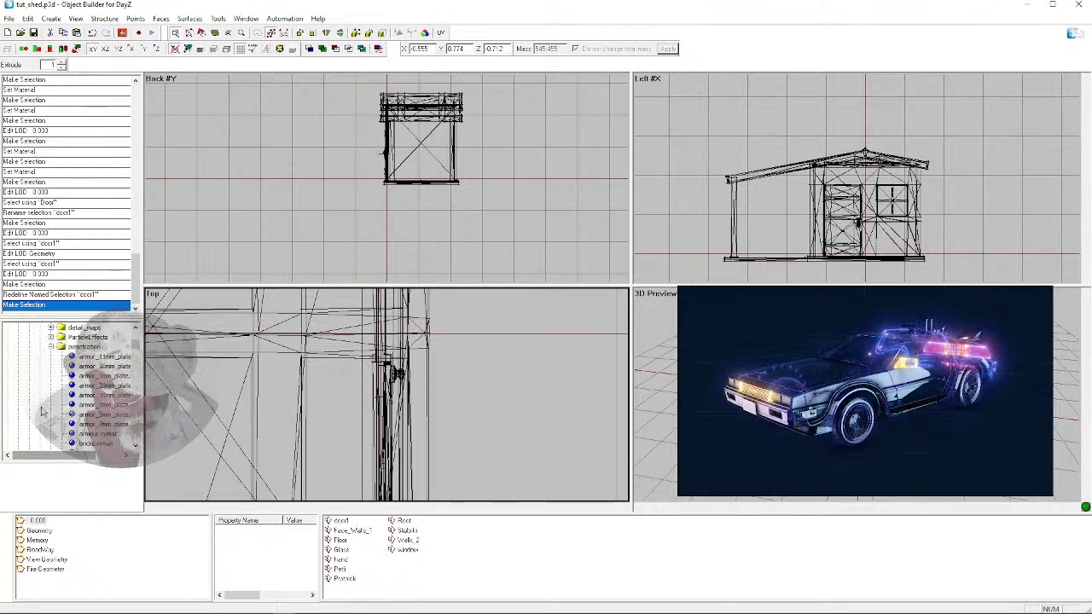
left_click(30, 347)
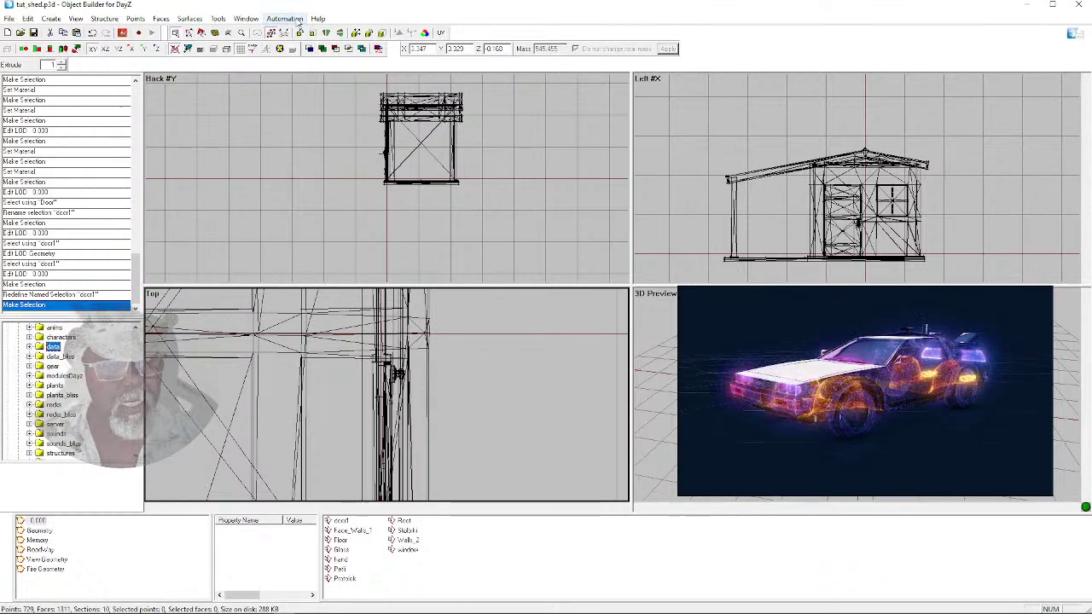
left_click(245, 18)
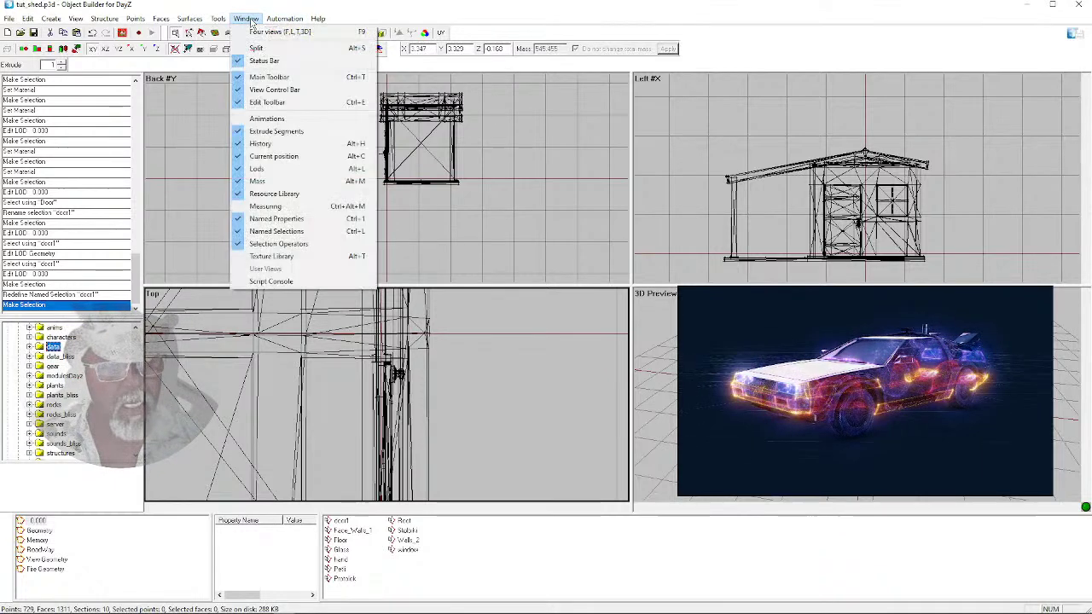
left_click(282, 198)
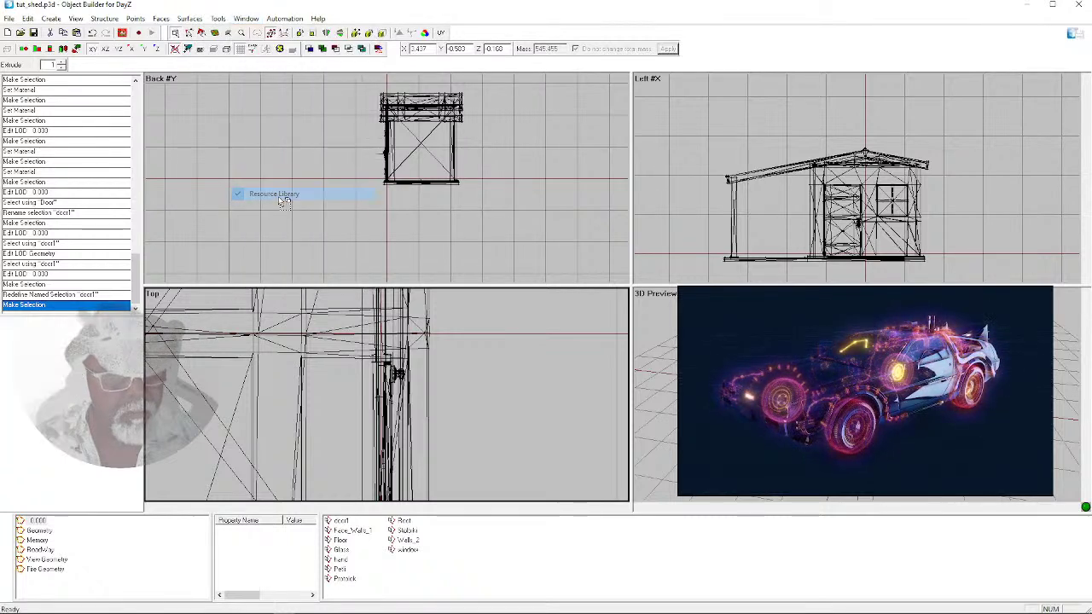
left_click(246, 17)
left_click(276, 196)
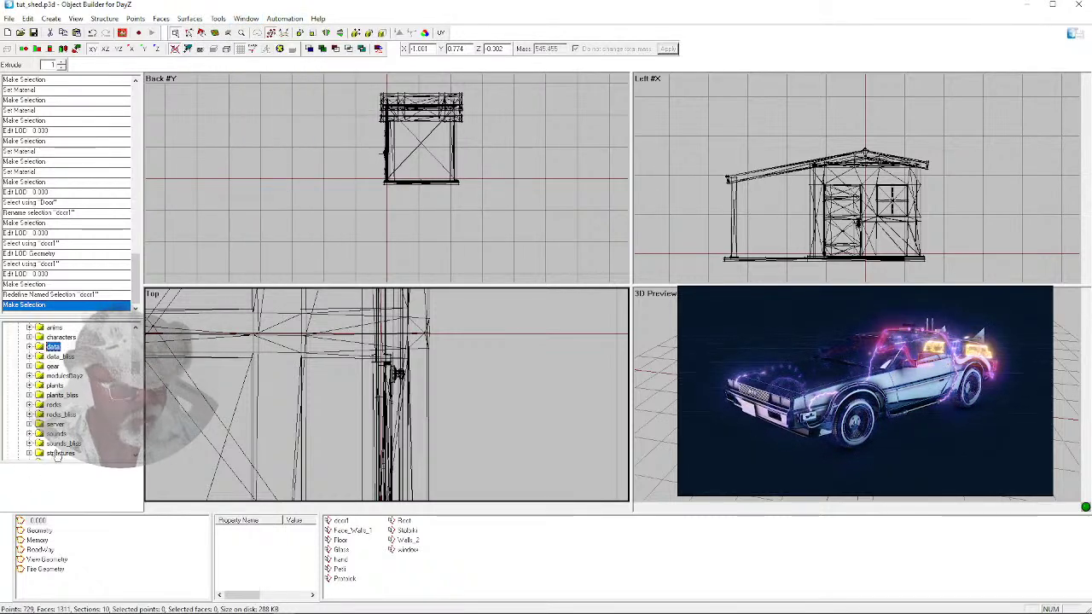
left_click_drag(137, 369, 134, 344)
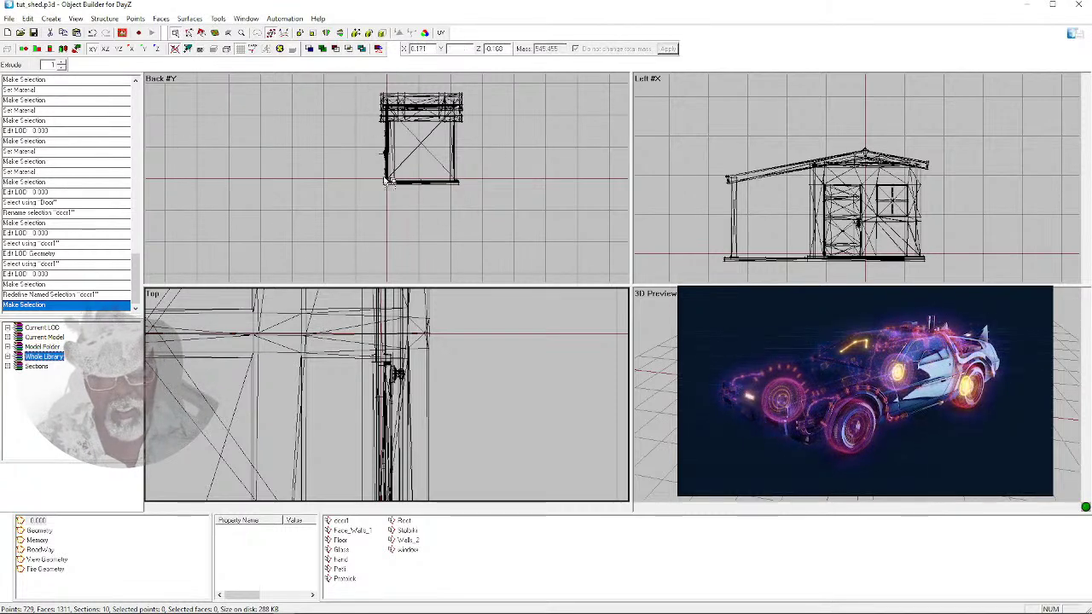
Select the shed's lower faces, inspect their face properties and the texture file browser, and cancel out of both
left_click(452, 179)
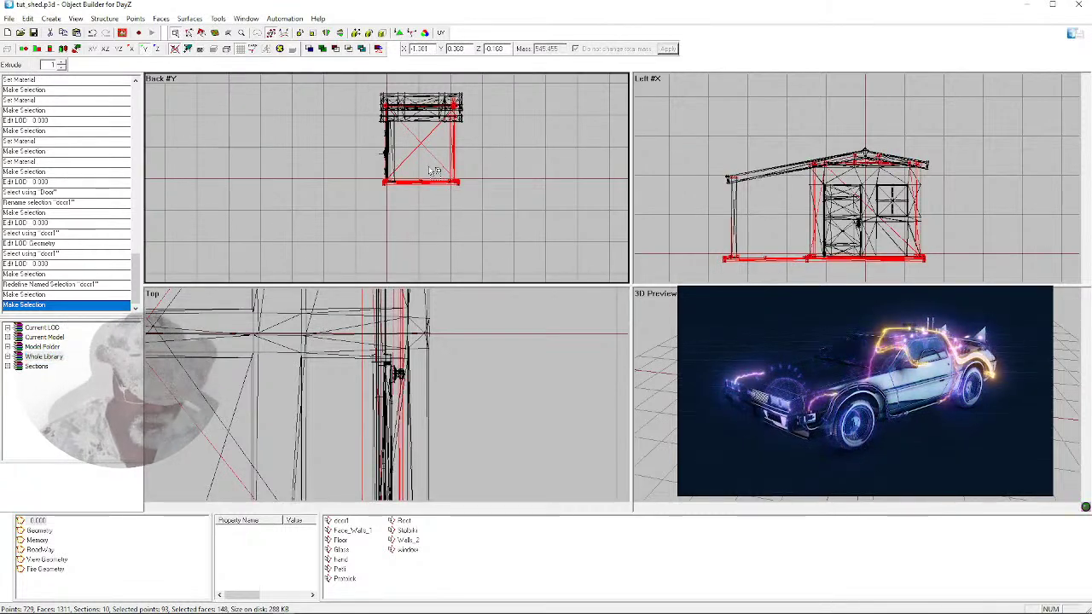
key("e")
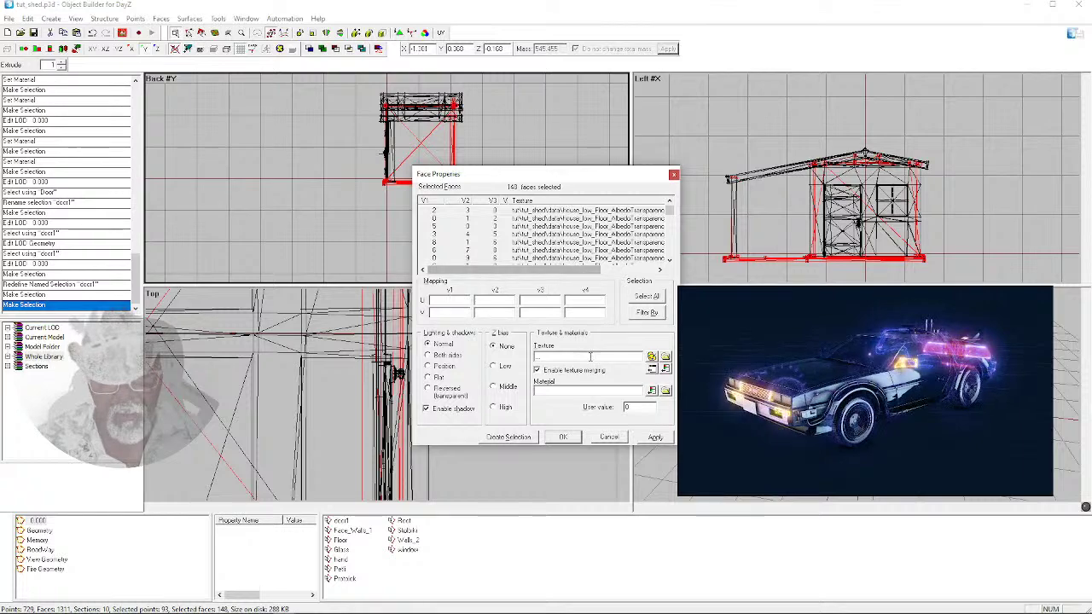
left_click(666, 357)
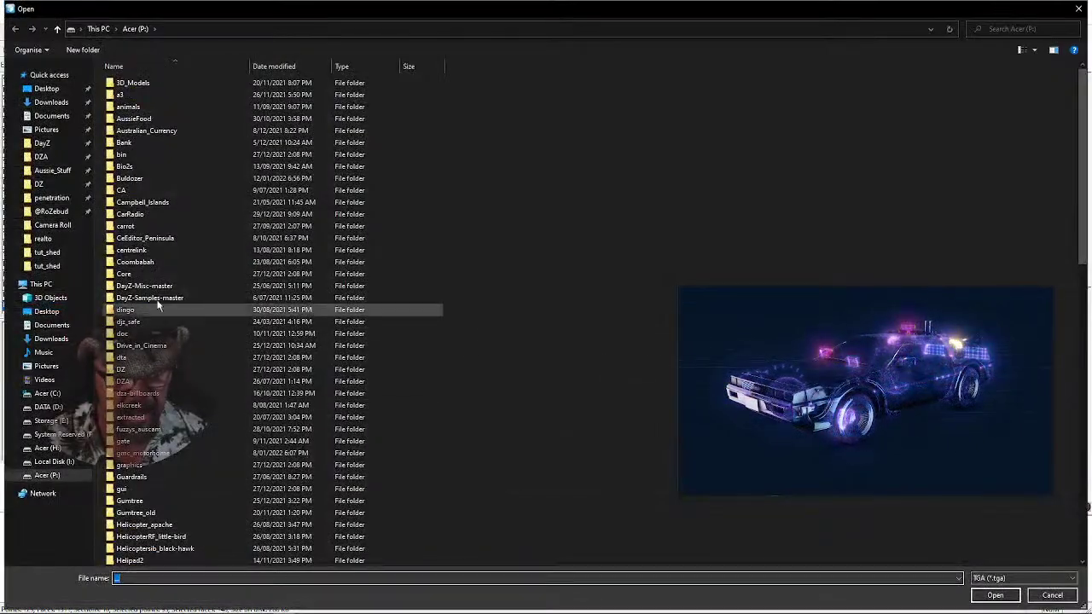
left_click(1057, 596)
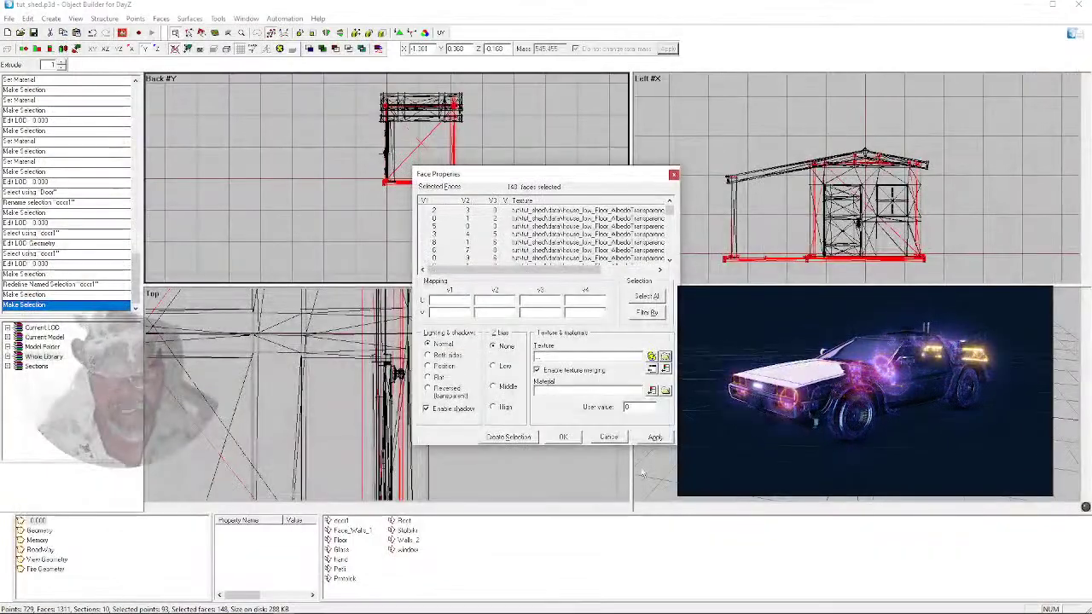
left_click(609, 438)
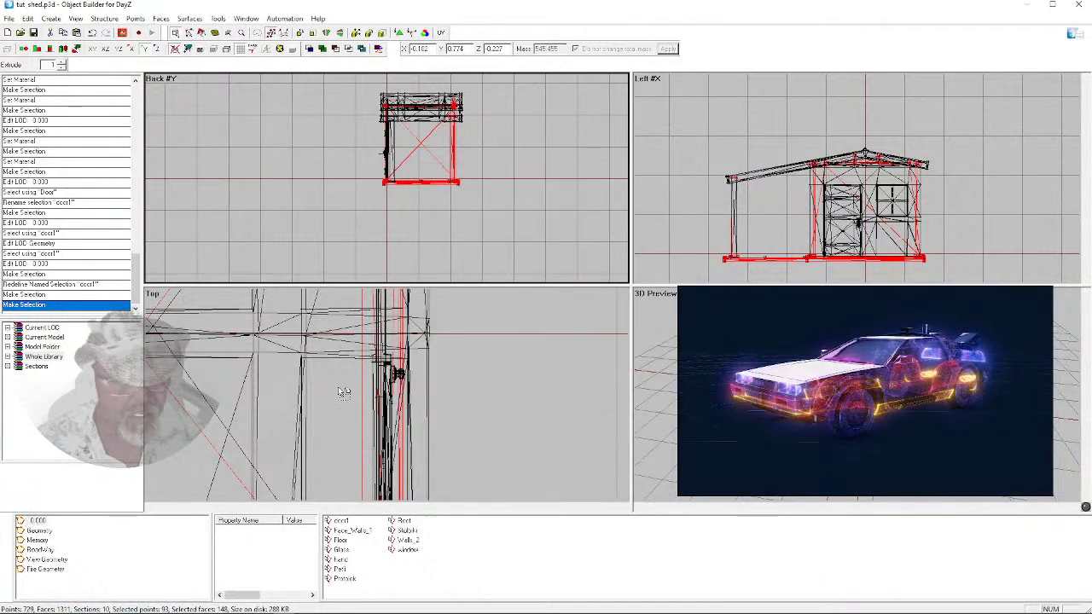
Expand the model folder's data folder, preview house_low_Bok_Walls_AlbedoTransparency.paa in the texture viewer, and deselect the shed's faces
left_click(8, 346)
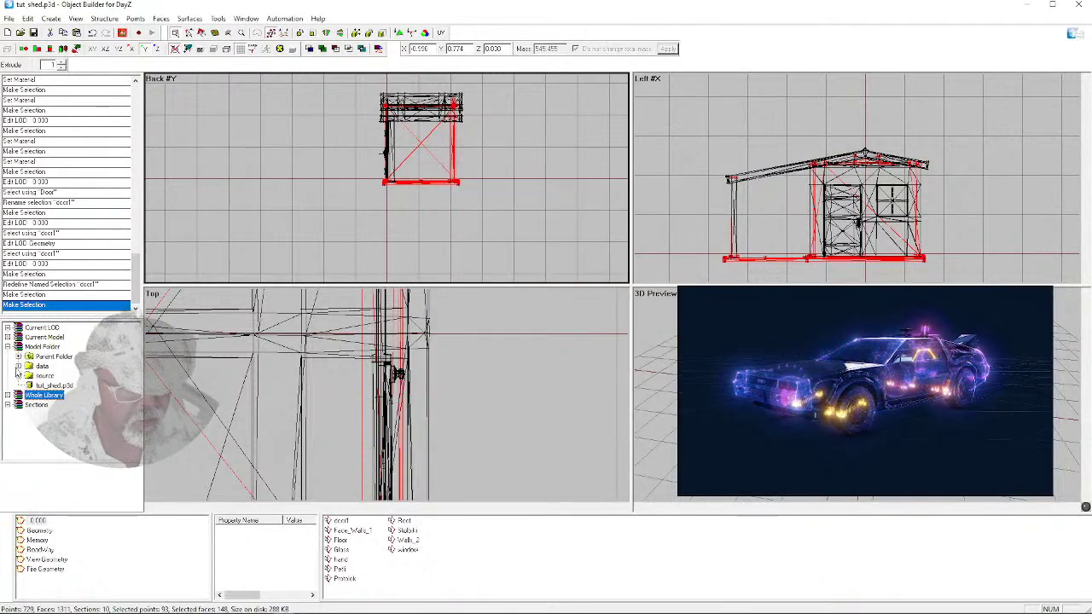
left_click(18, 366)
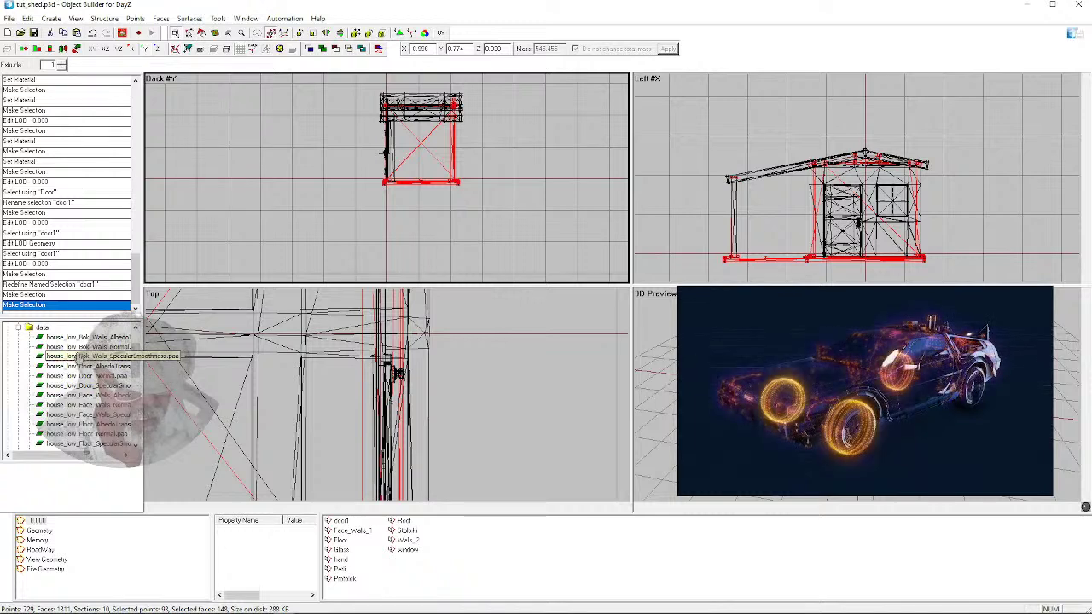
right_click(75, 338)
left_click(94, 346)
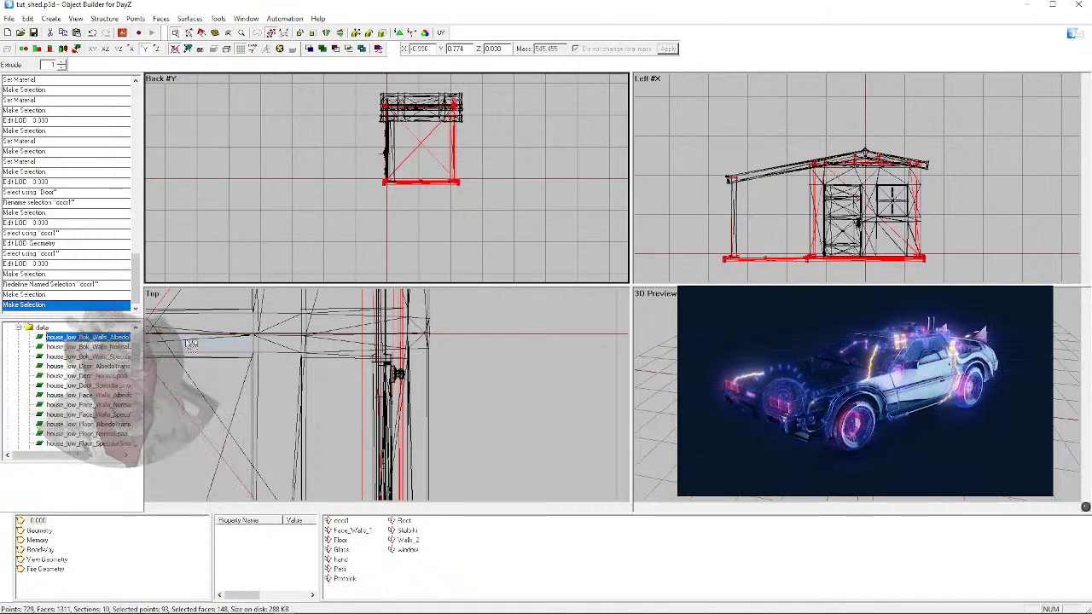
scroll(106, 127, "up", 1)
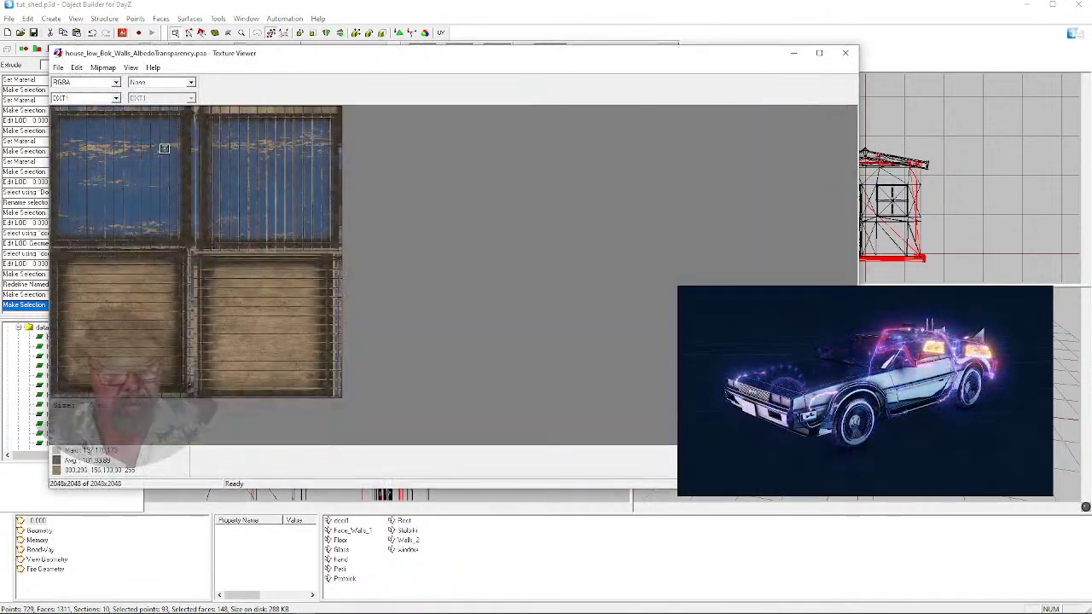
left_click(846, 53)
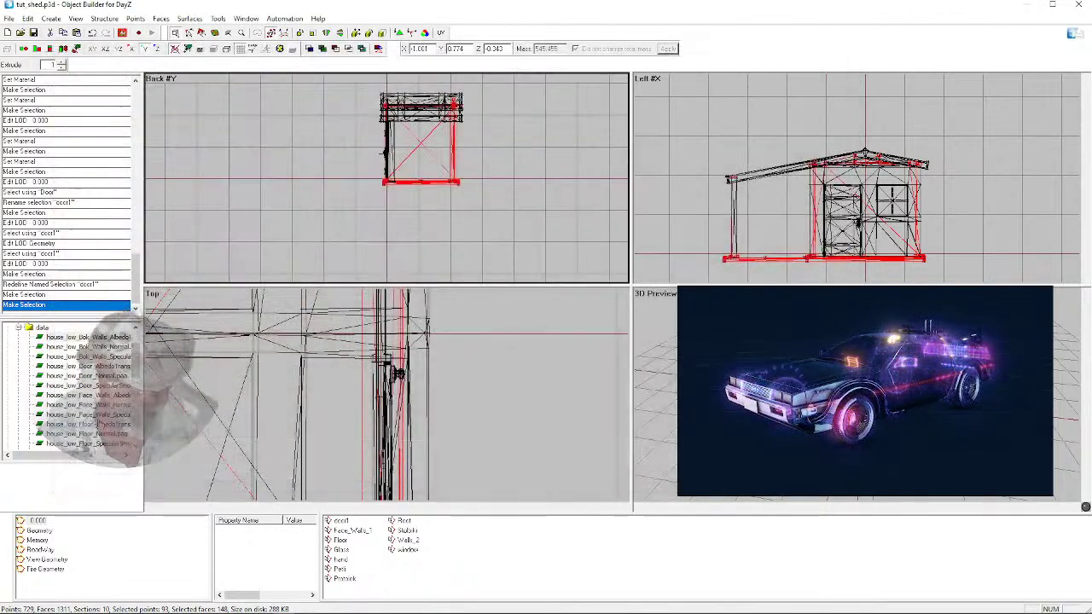
mouse_move(135, 361)
left_mouse_down()
mouse_move(140, 426)
mouse_move(143, 360)
left_mouse_up()
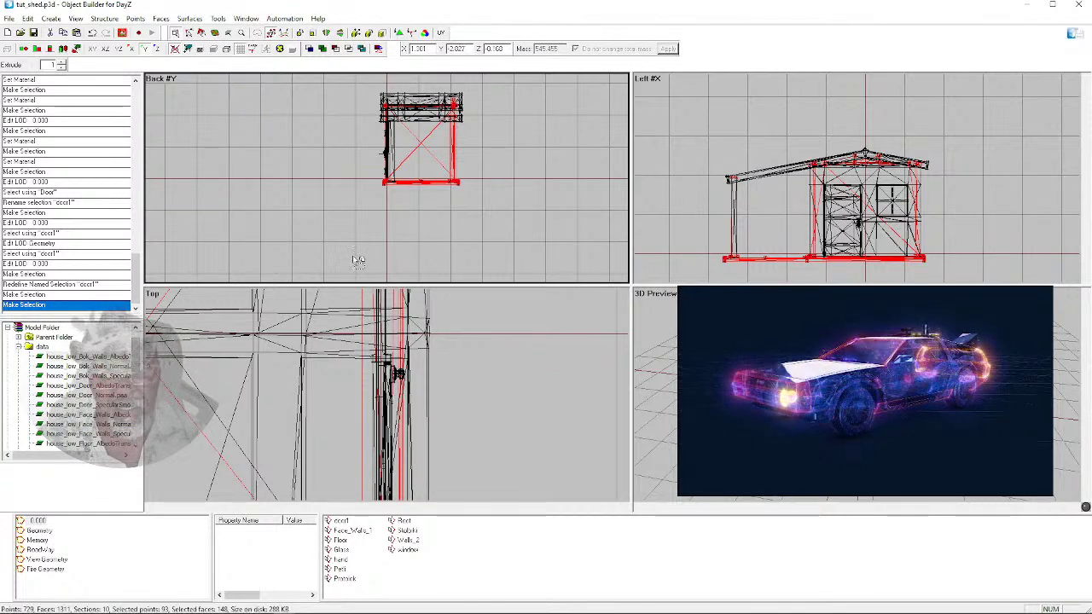
left_click(344, 210)
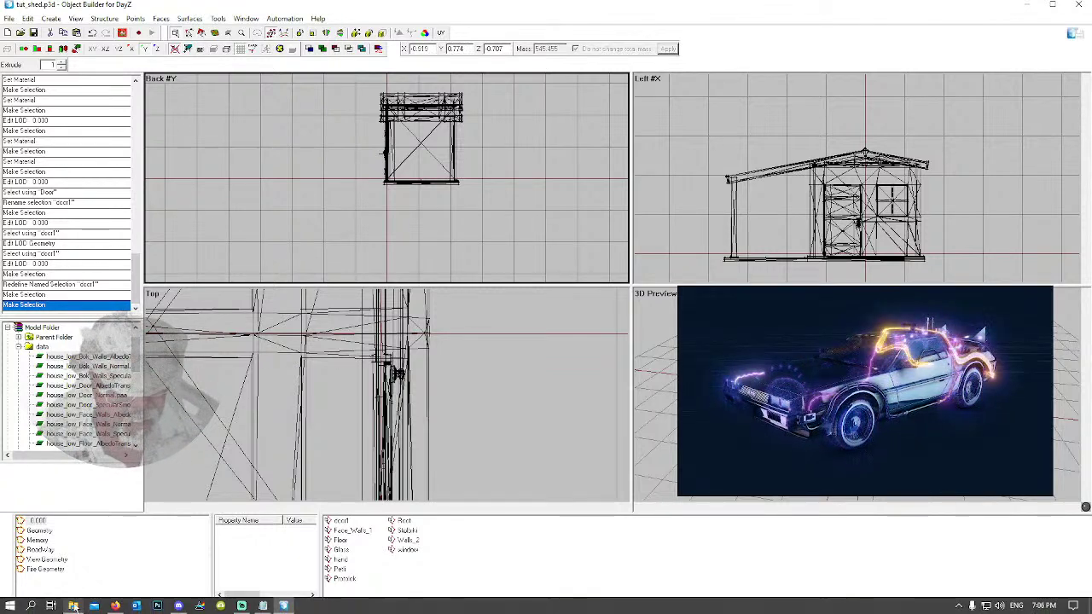
Open di_snackbar.p3d from the kiosk folder under P:\3D_Models\Aussie_Stuff\Drive-Inn
left_click(73, 605)
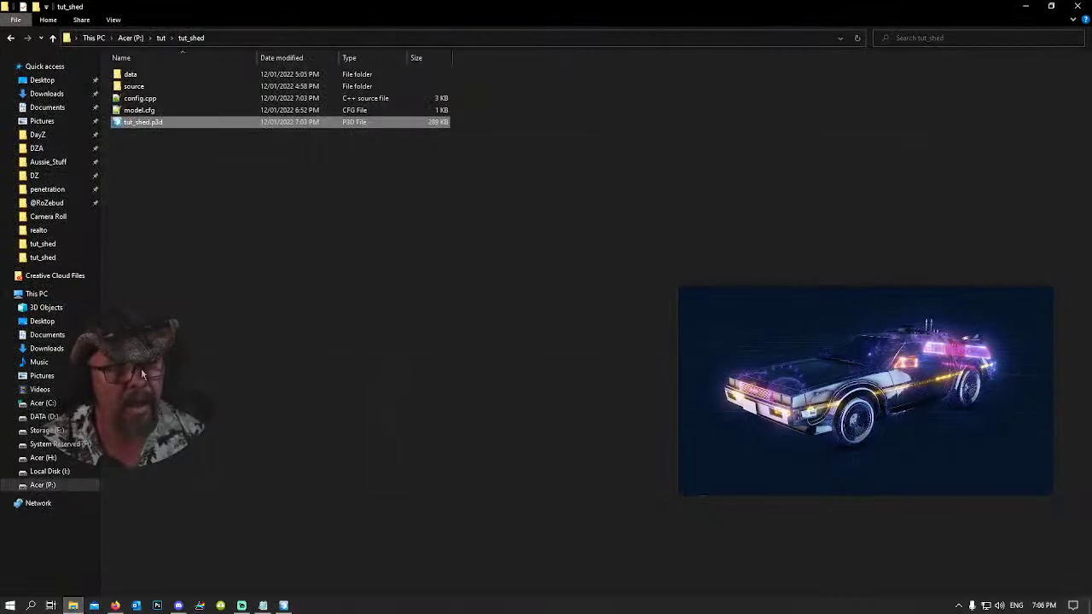
left_click(43, 485)
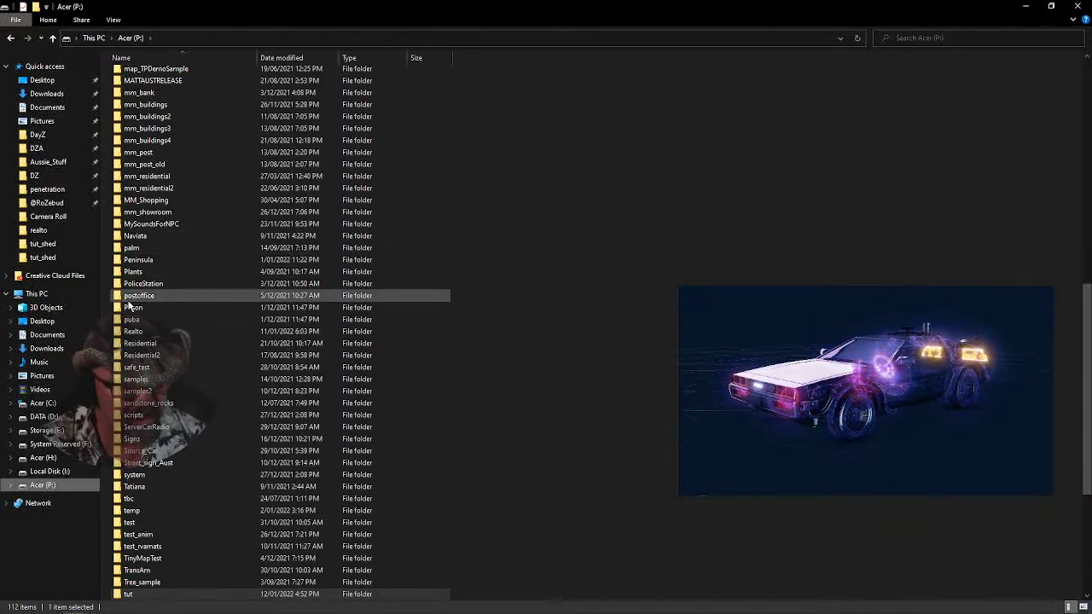
scroll(132, 179, "up", 10)
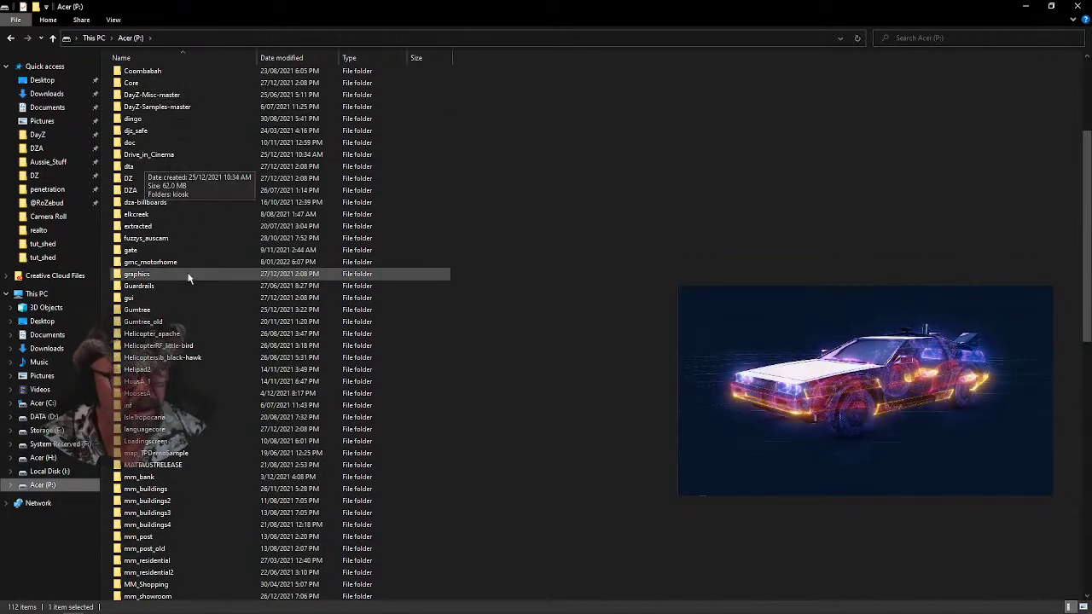
scroll(186, 269, "down", 2)
scroll(149, 162, "up", 7)
double_click(125, 74)
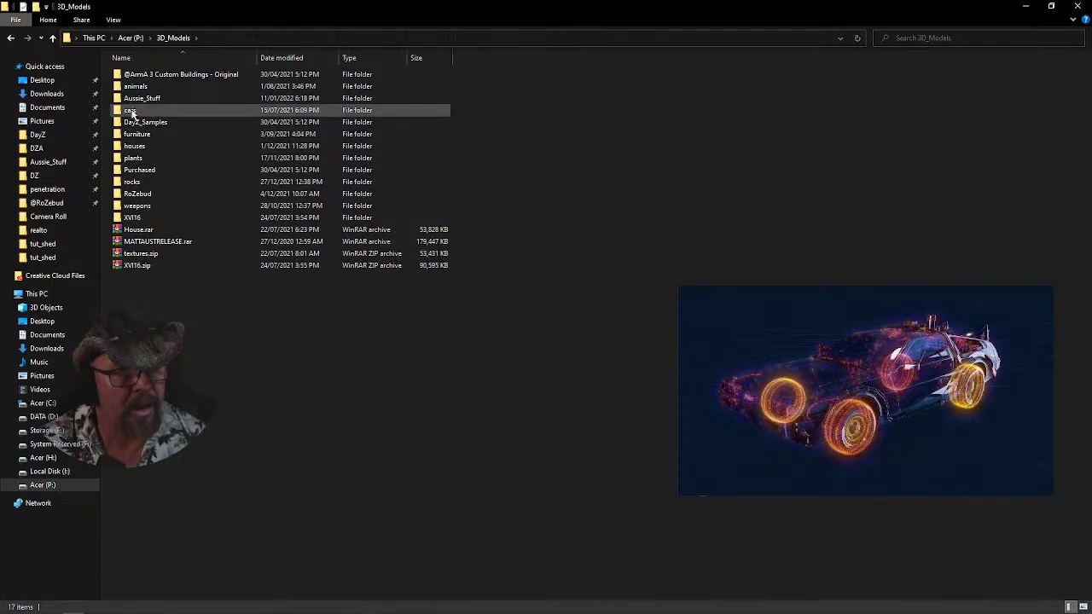
double_click(132, 99)
double_click(138, 122)
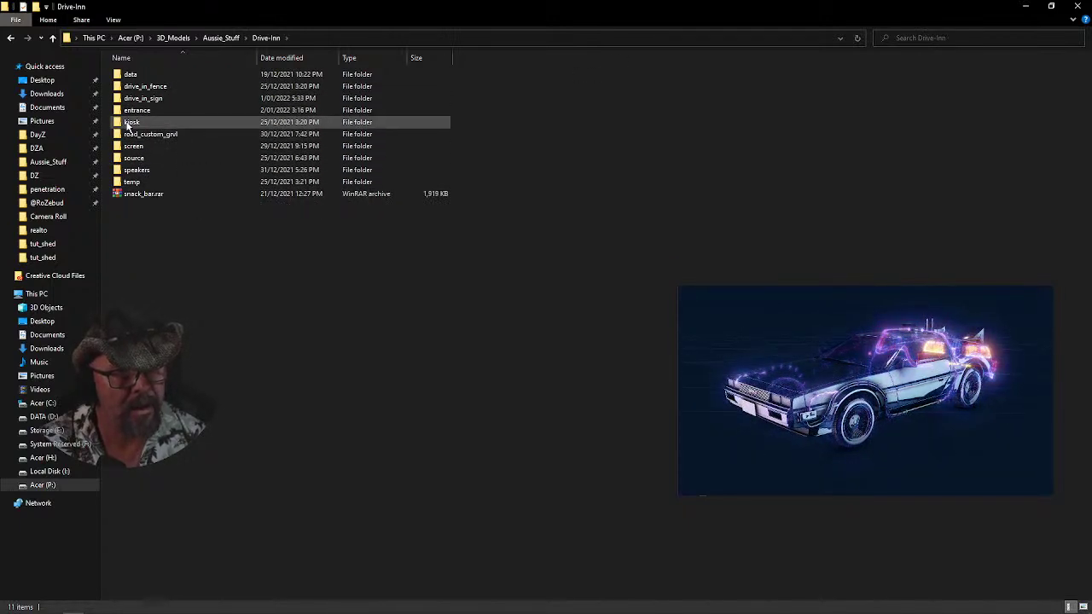
double_click(138, 123)
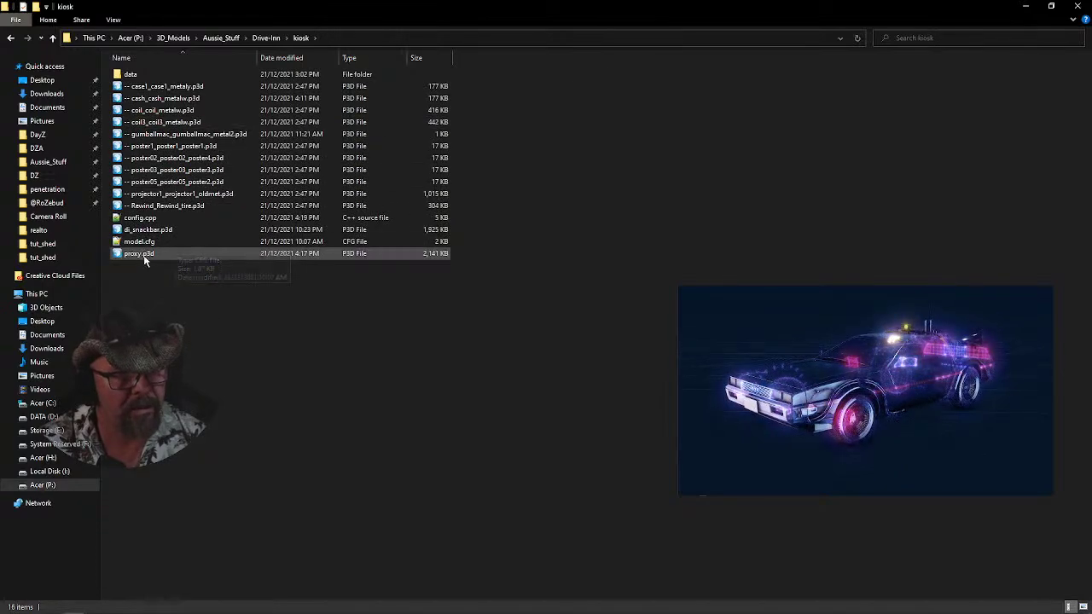
double_click(146, 230)
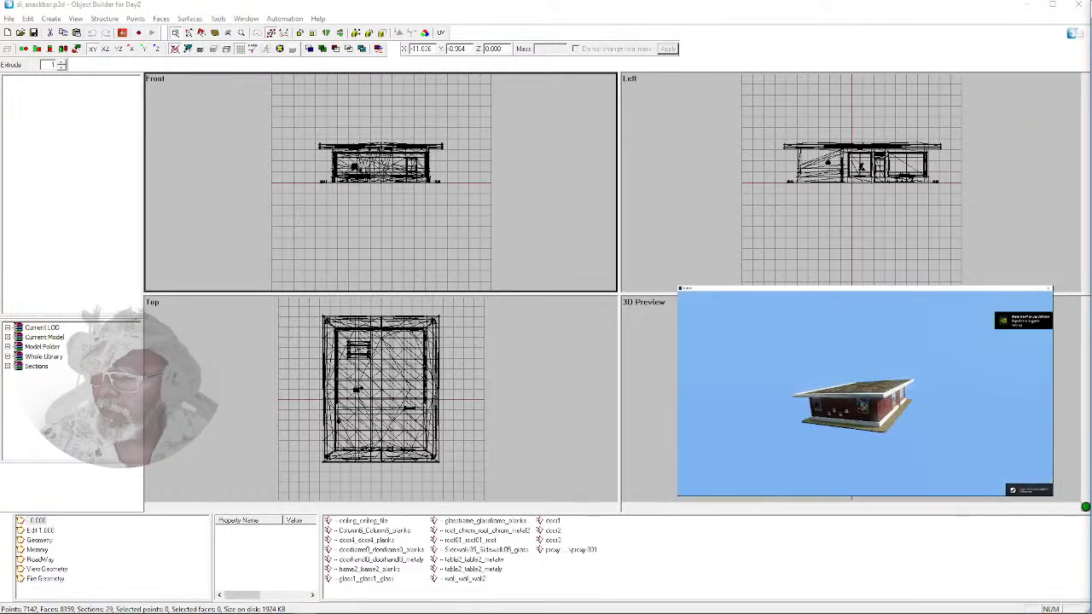
Examine the snack bar in the 3D preview, circling its brick walls and movie posters and moving inside past the glazed door
key("w")
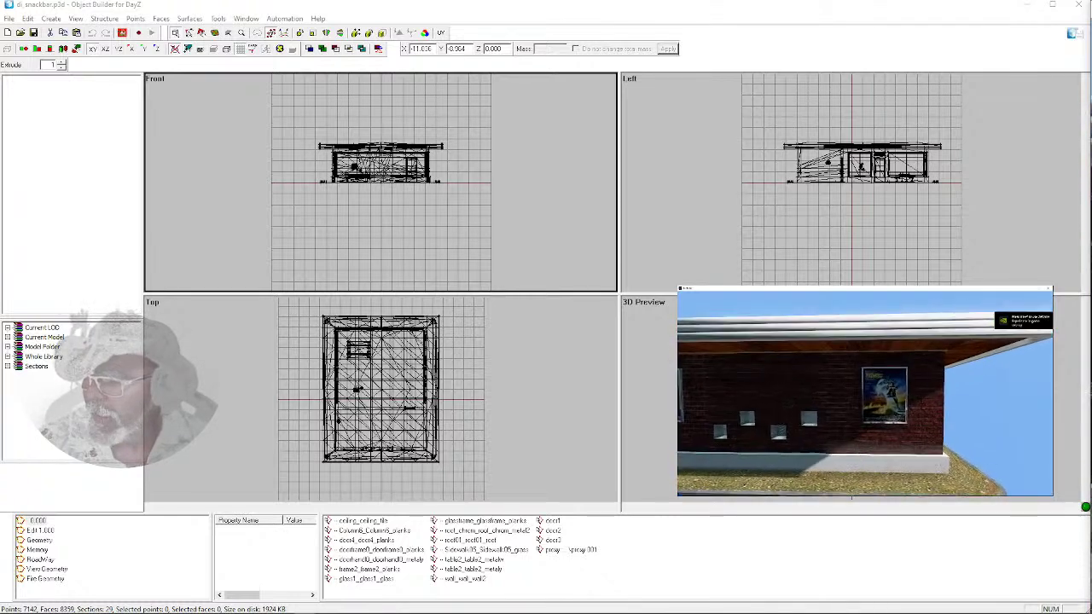
left_click_drag(696, 293, 814, 326)
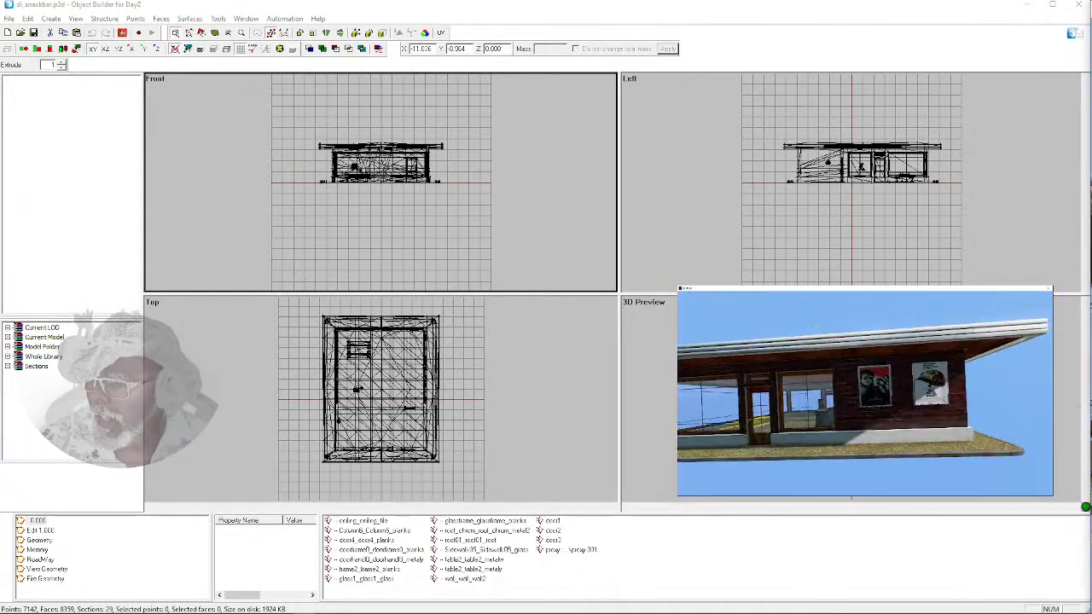
key("d")
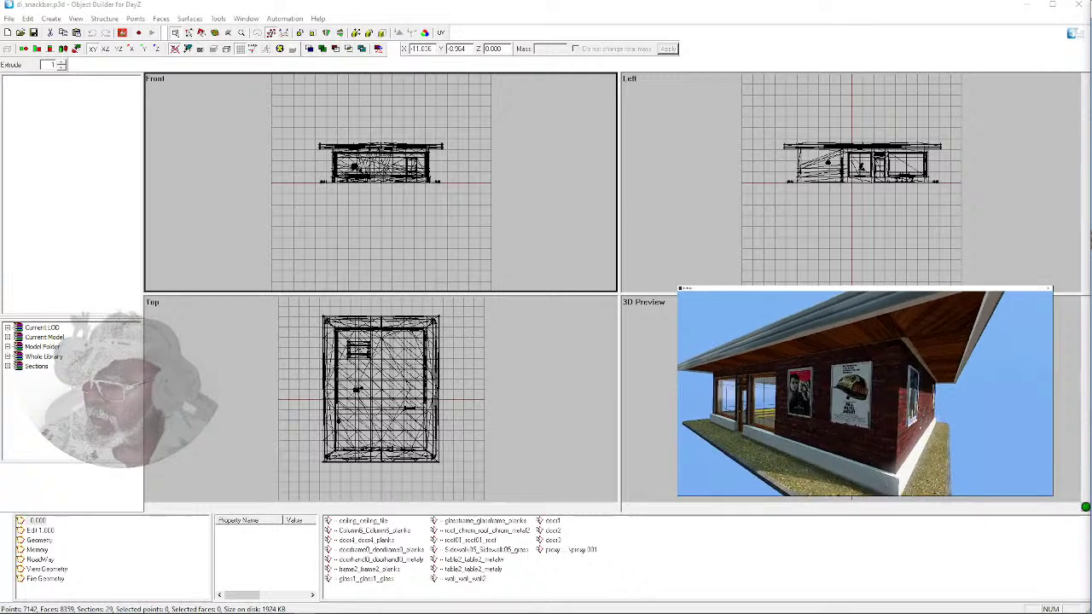
key("w")
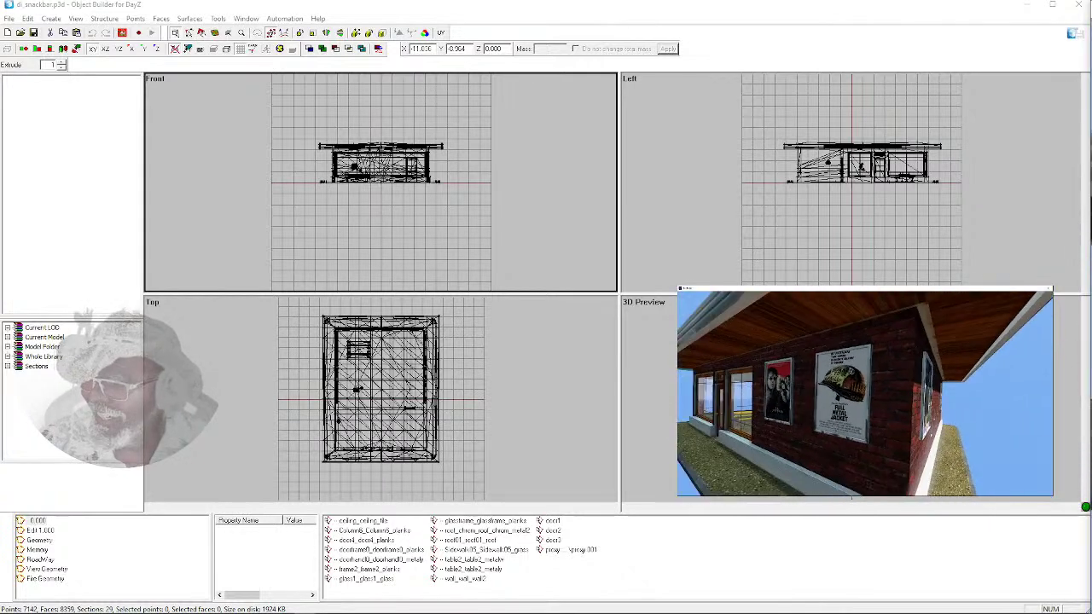
key("a")
key("d")
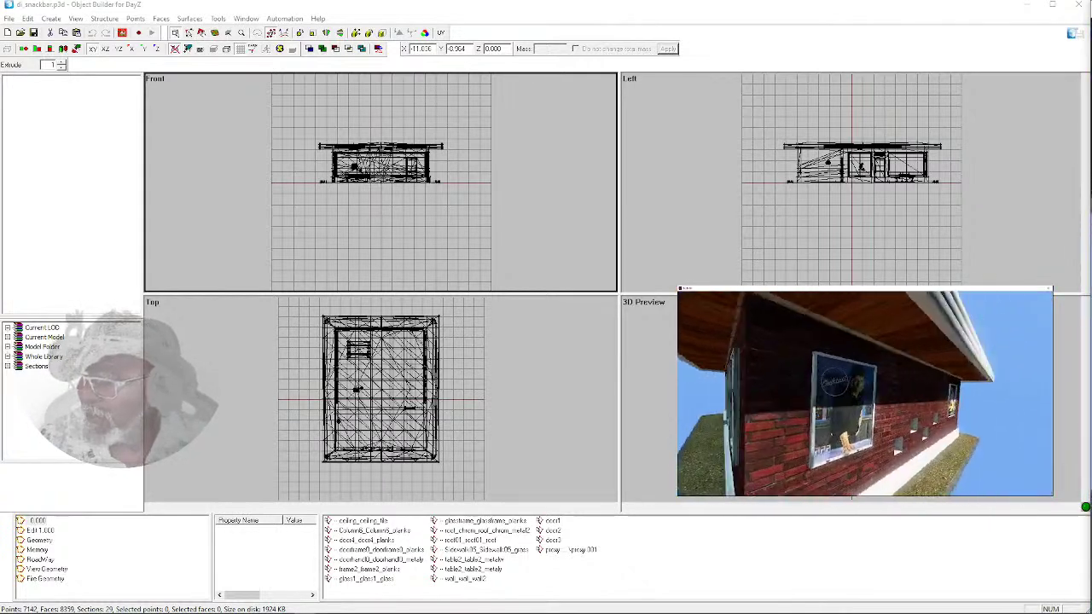
key("w")
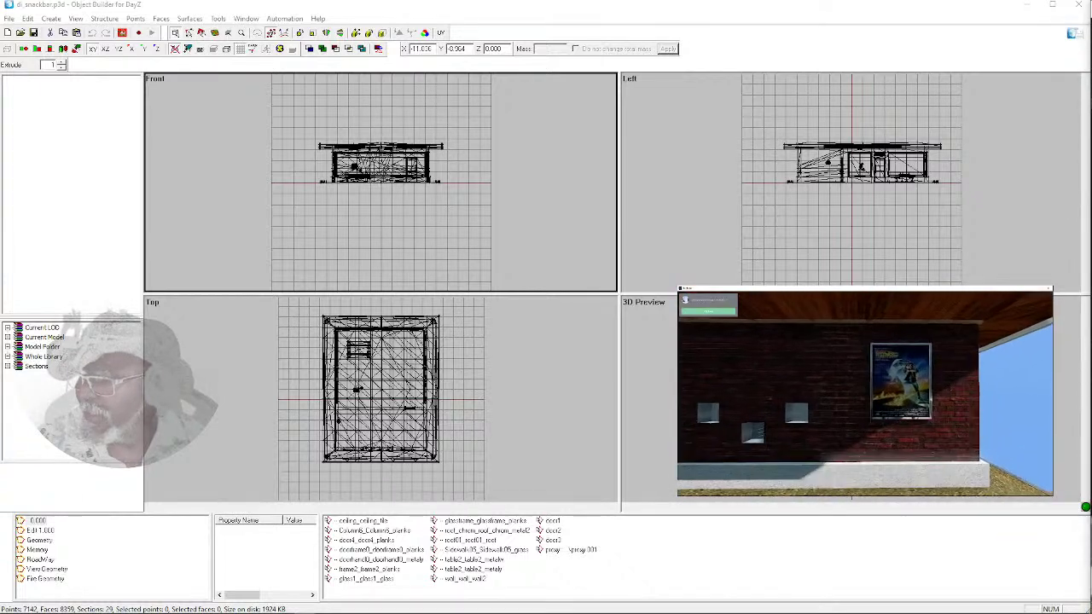
key("d")
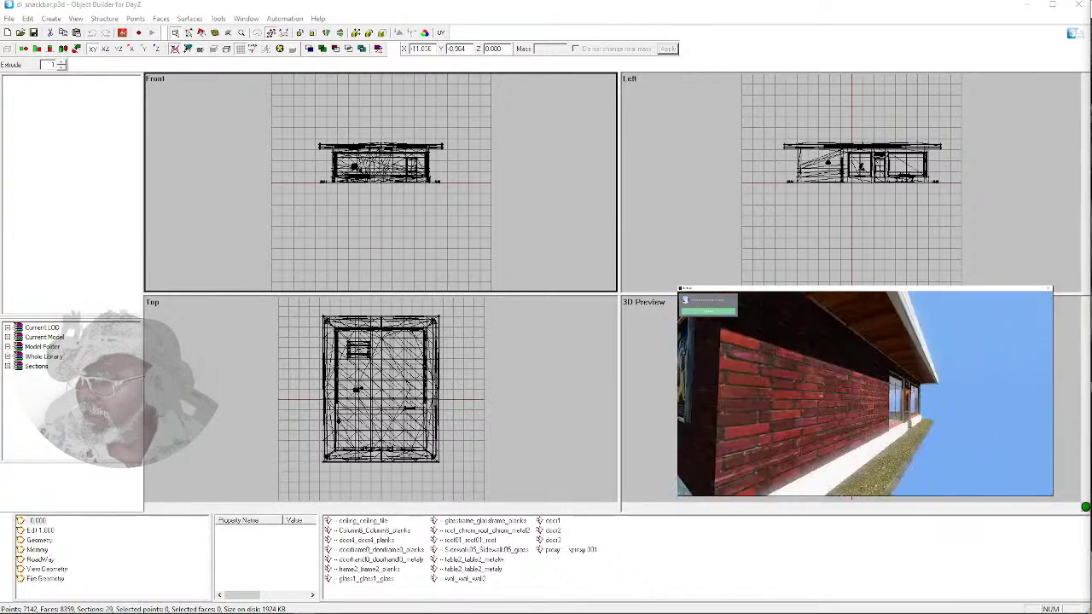
key("w")
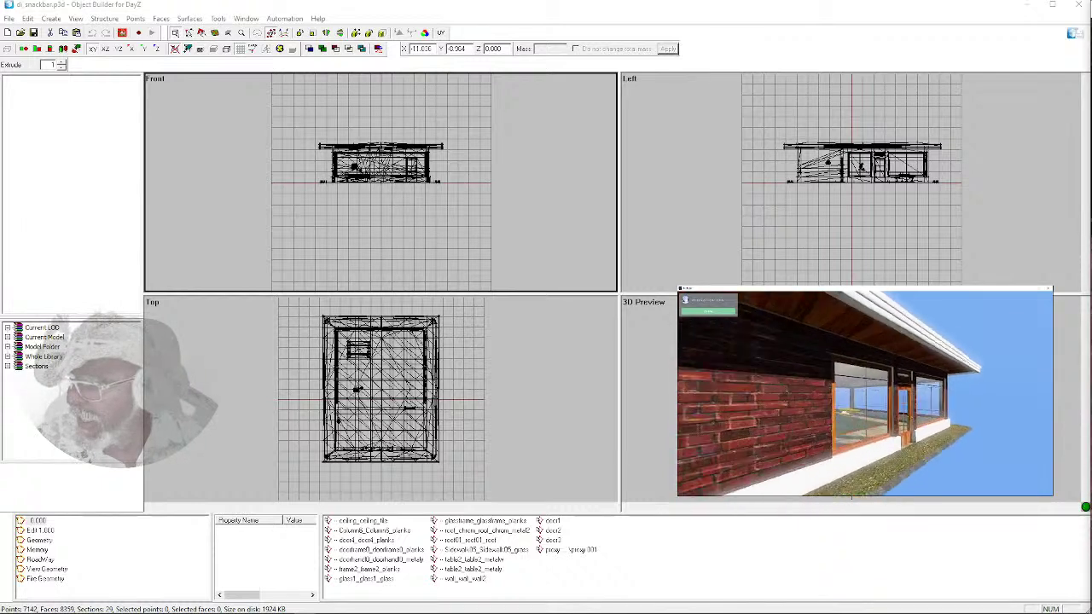
key("d")
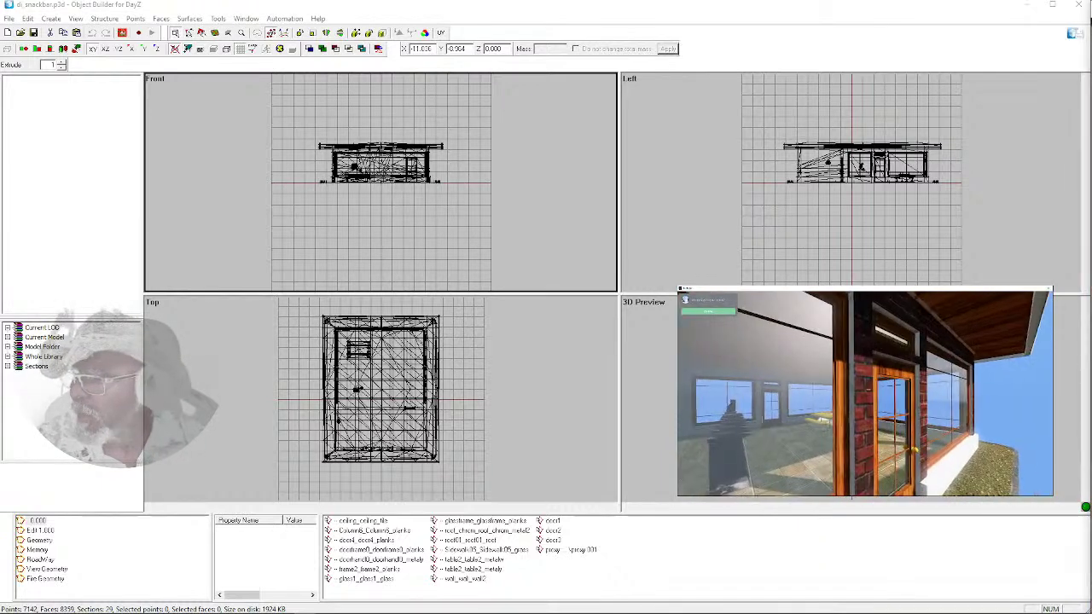
key("d")
key("w")
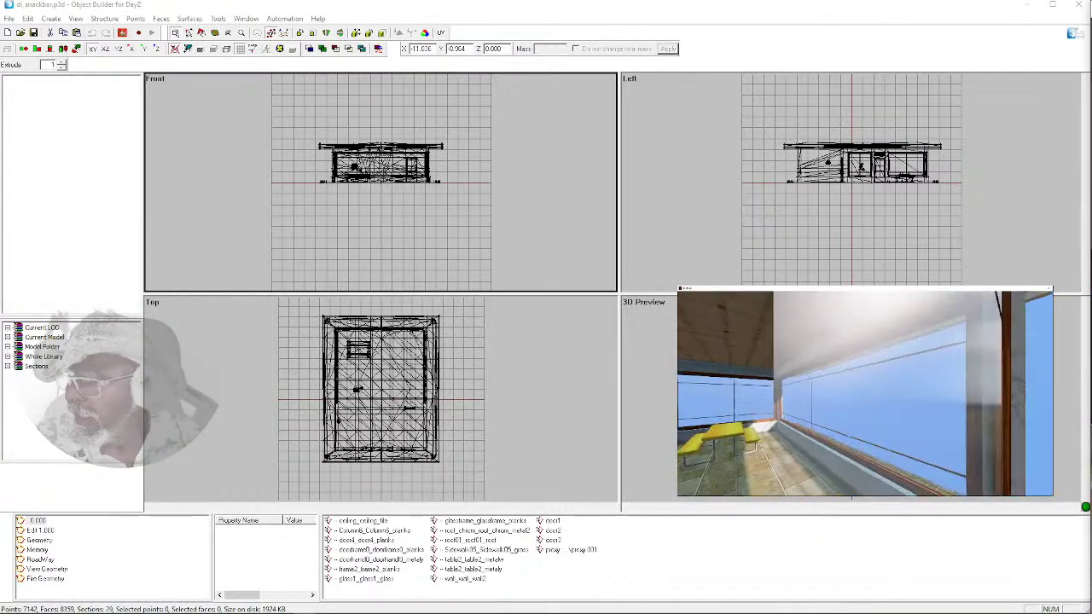
Examine the snack bar's glazed door, side windows and brickwork from outside in the 3D preview
key("s")
key("s")
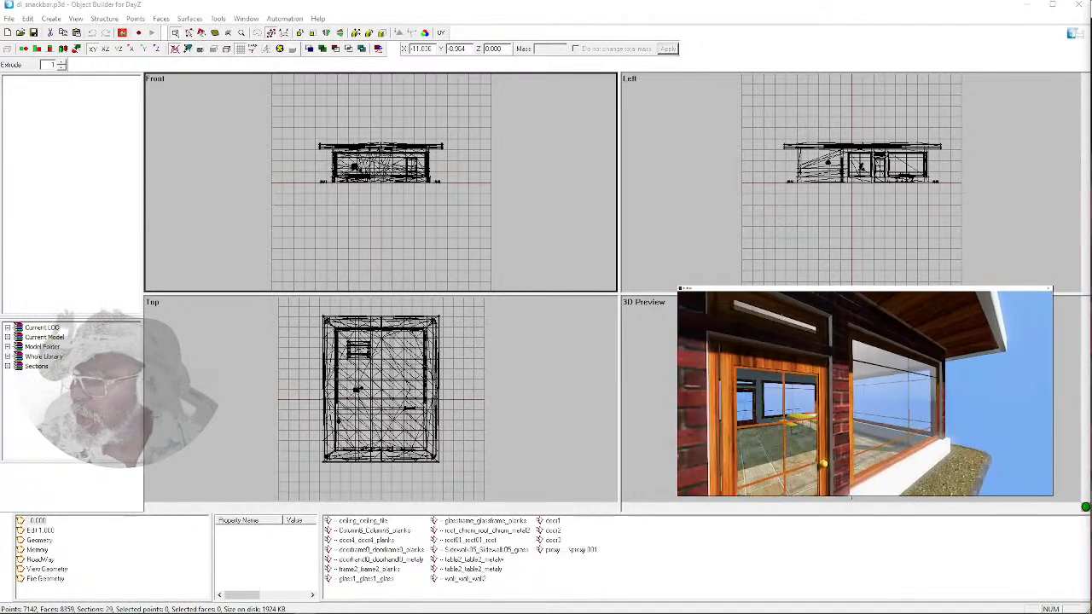
key("a")
key("s")
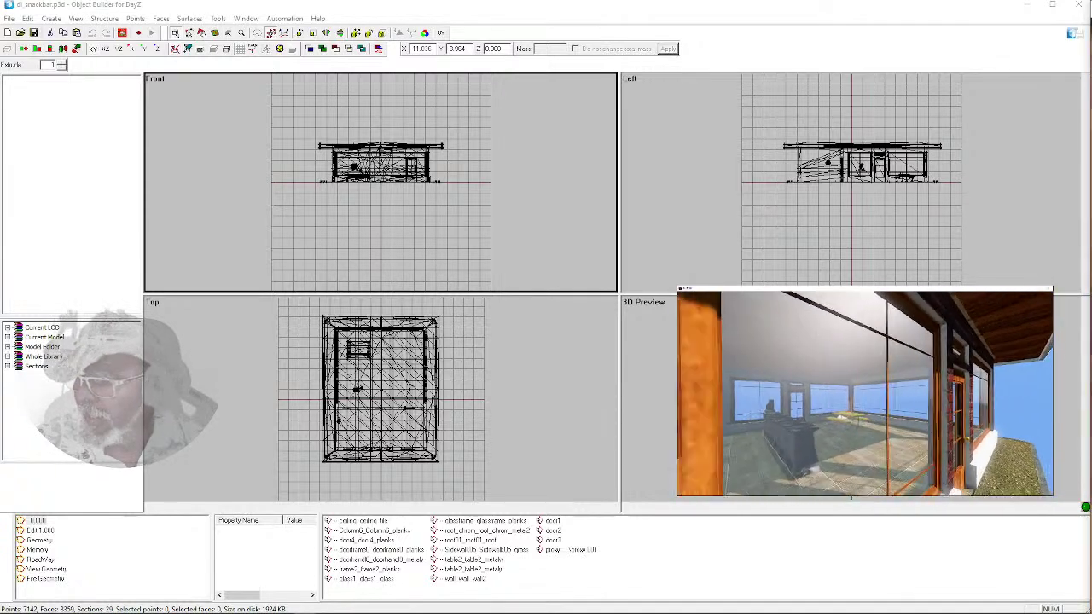
key("d")
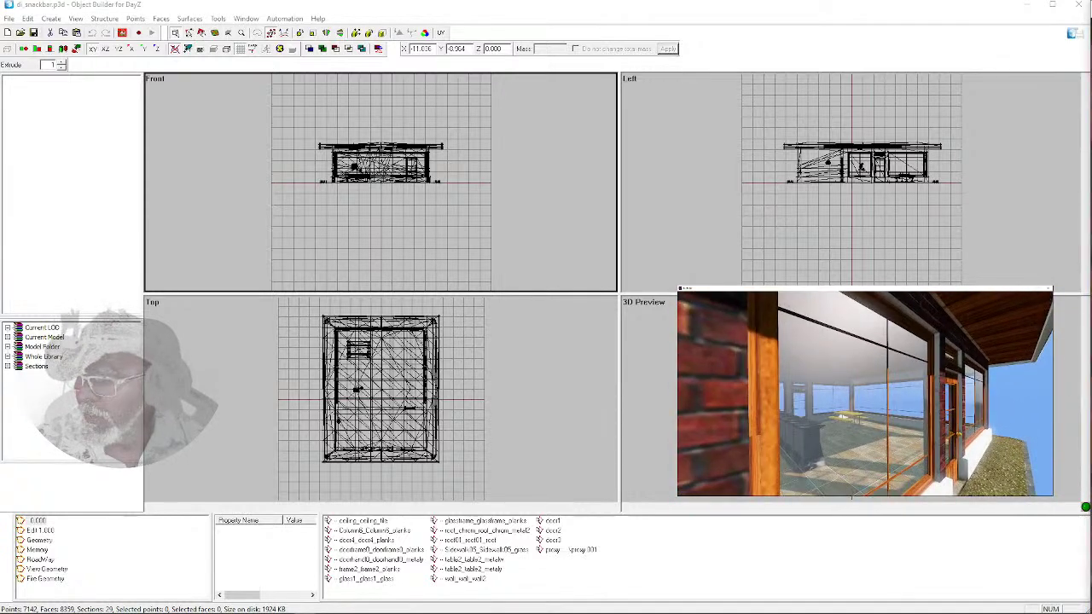
Close the snack bar model and go back in File Explorer to the root of the P: drive
left_click(1077, 8)
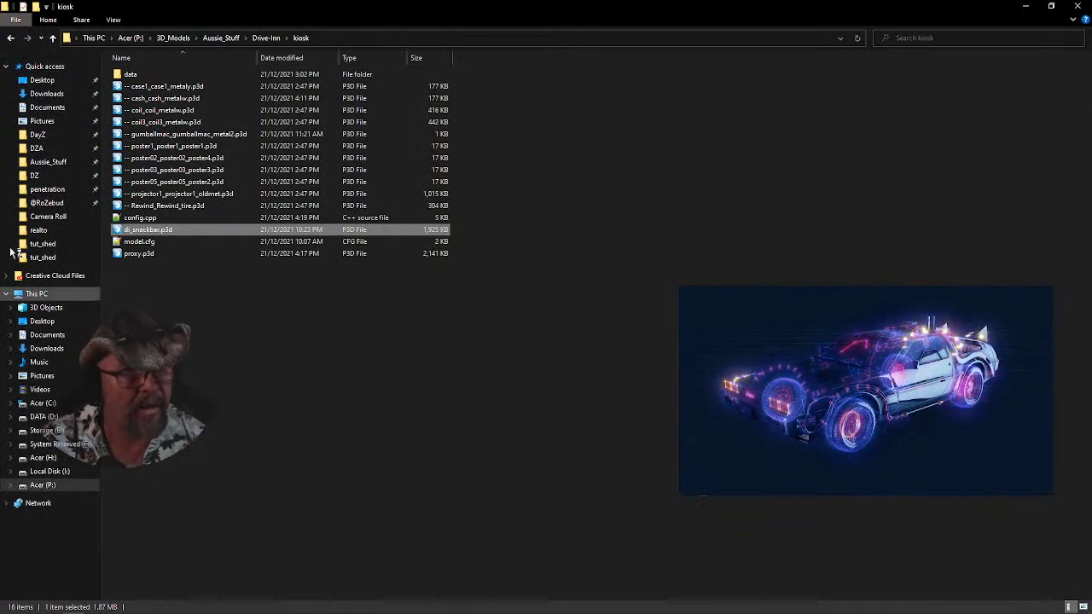
left_click(10, 38)
left_click(11, 39)
left_click(10, 38)
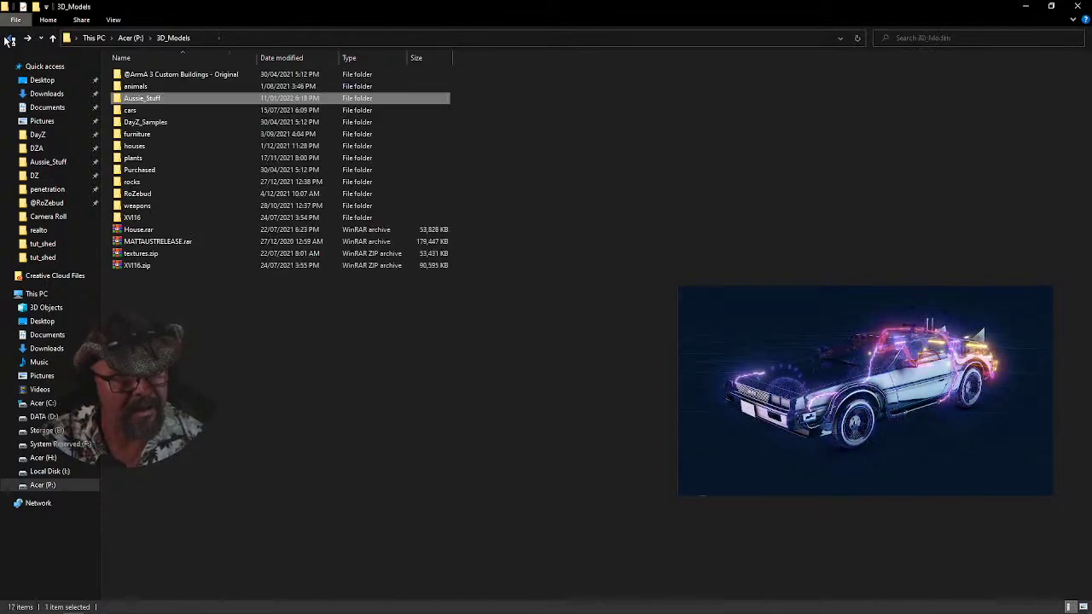
left_click(10, 38)
Open di_snackbar.p3d from P:\Drive_in_Cinema\kiosk and dismiss the advertising pop-up
scroll(241, 468, "down", 2)
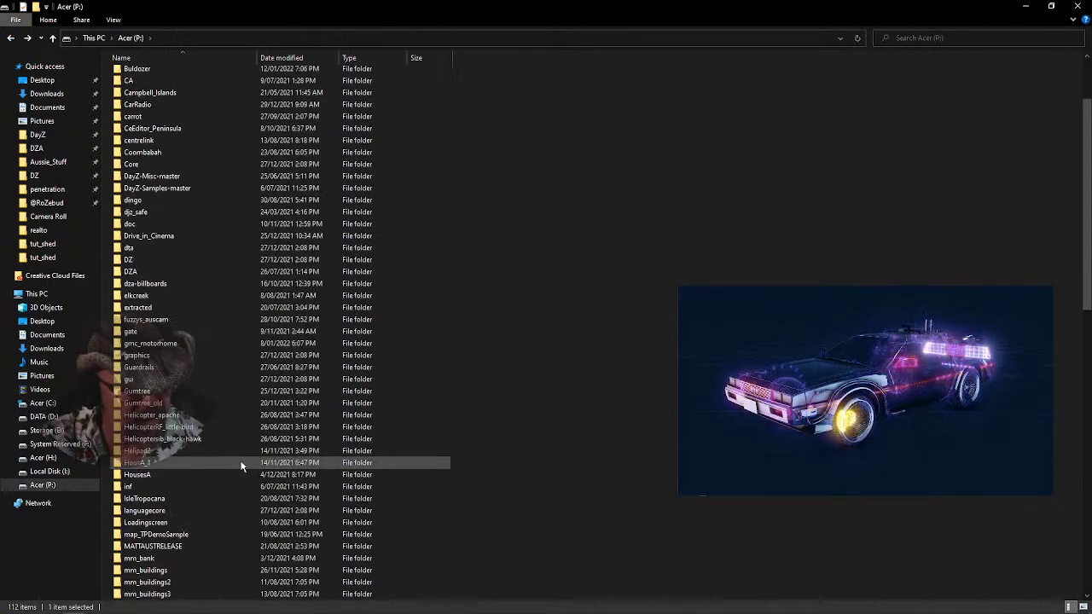
scroll(222, 427, "down", 1)
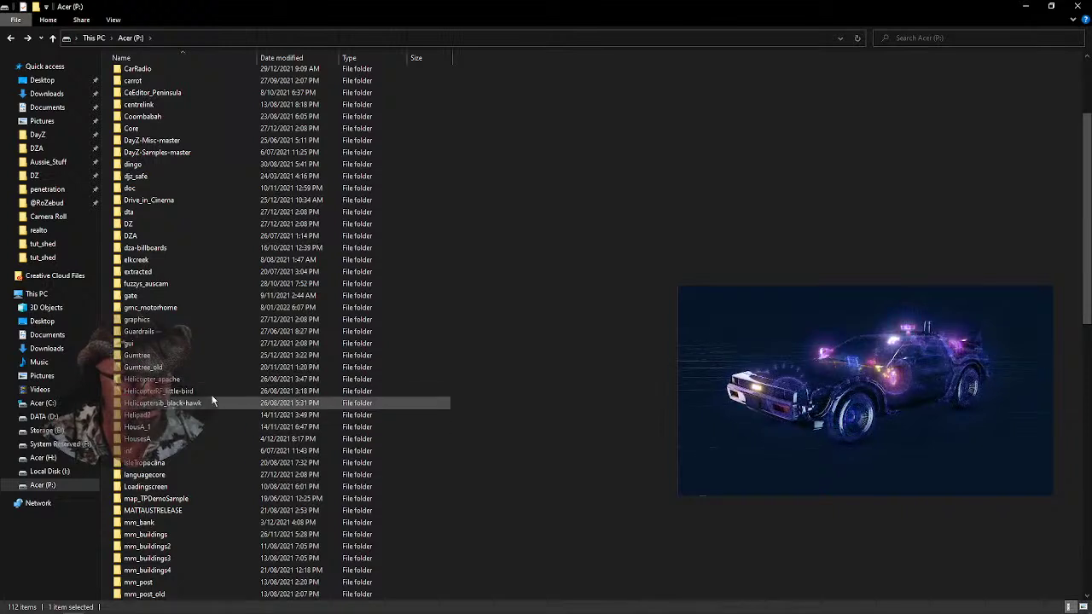
double_click(149, 200)
left_click(126, 76)
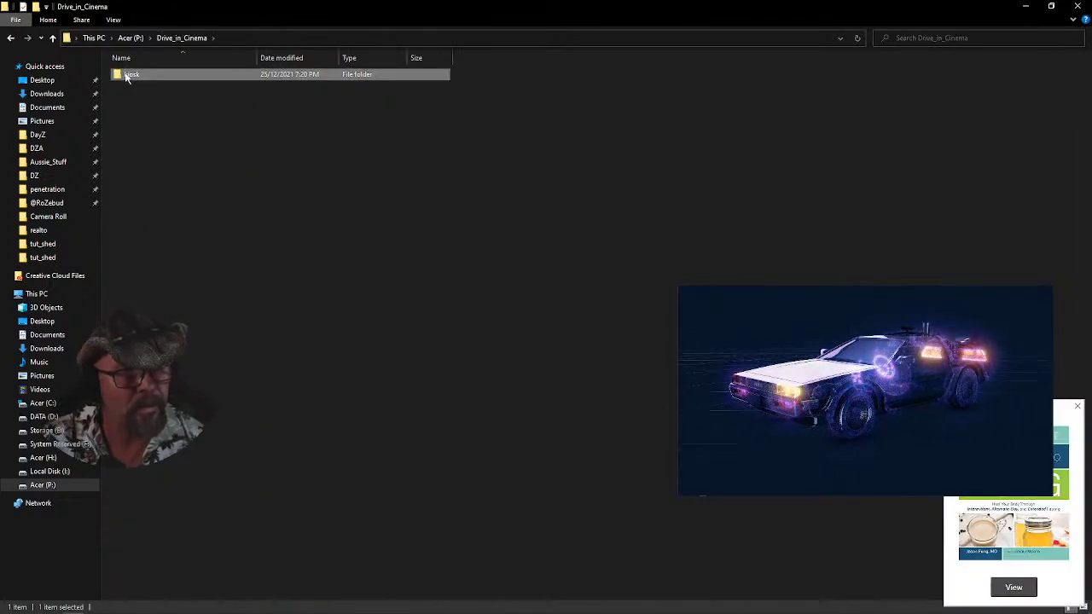
double_click(128, 75)
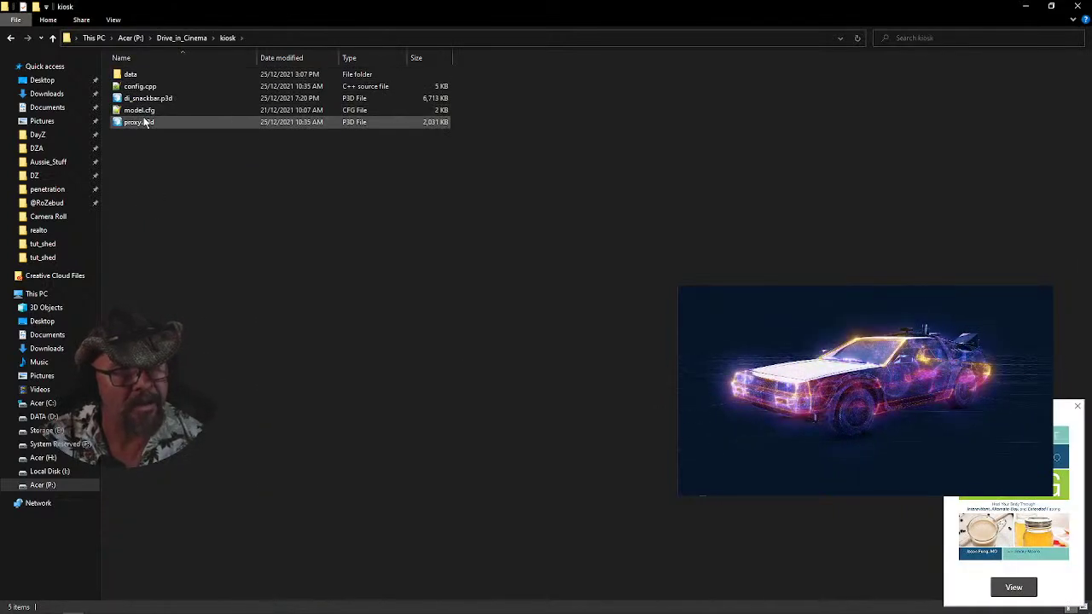
double_click(145, 99)
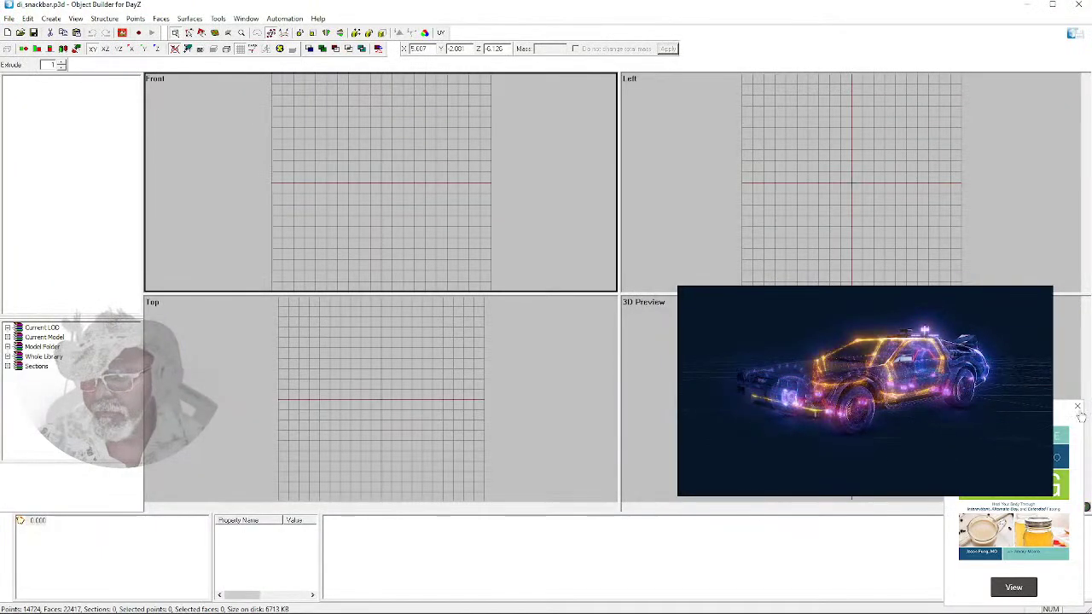
left_click(1077, 406)
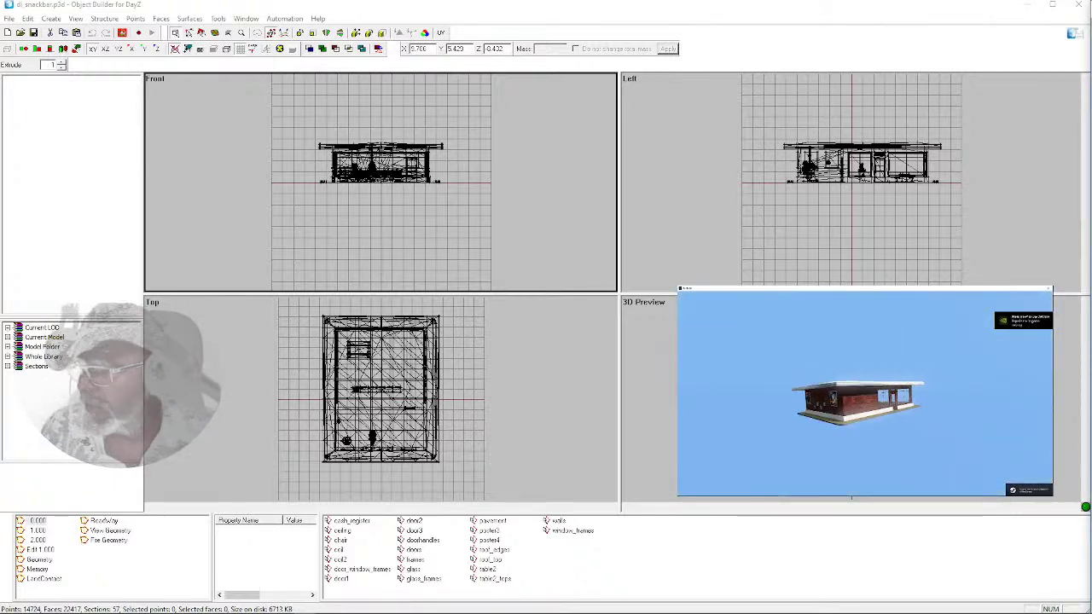
Examine this snack bar version in the 3D preview, moving along its front windows and door and looking through the glass to the interior
key("w")
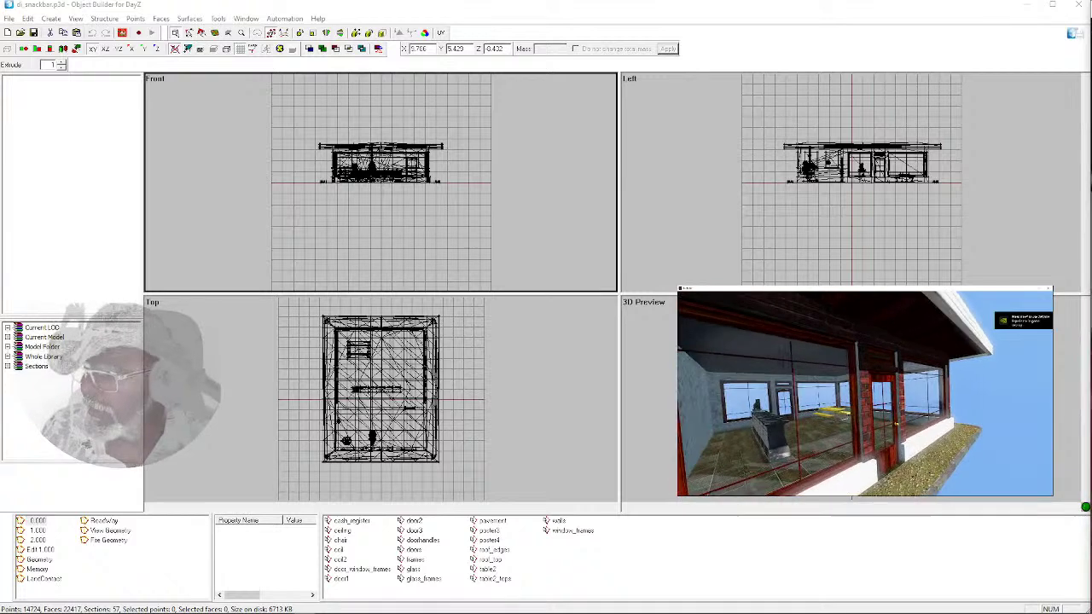
key("w")
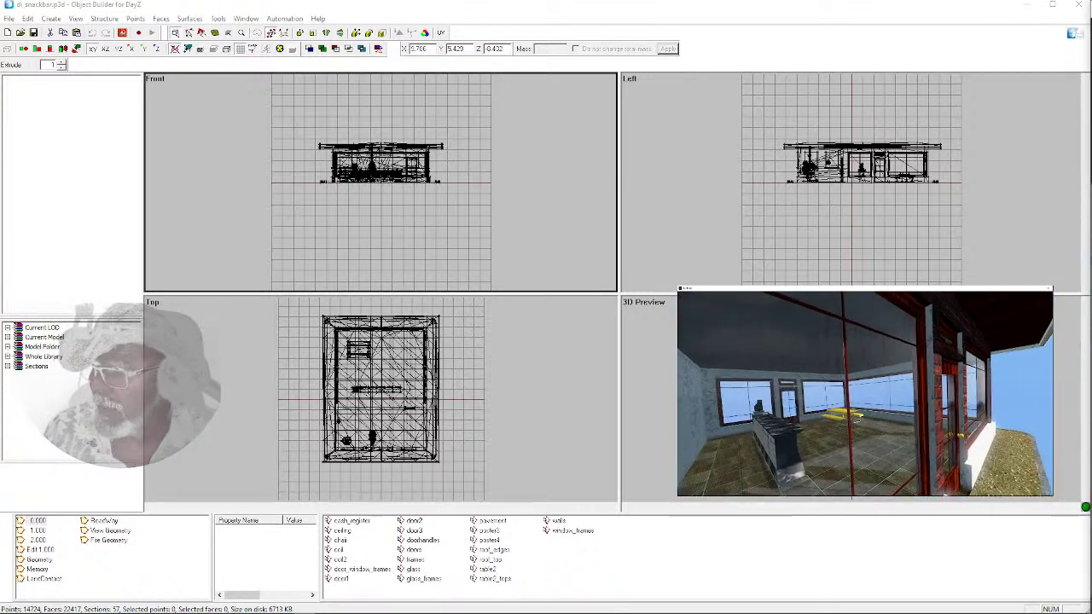
key("s")
key("w")
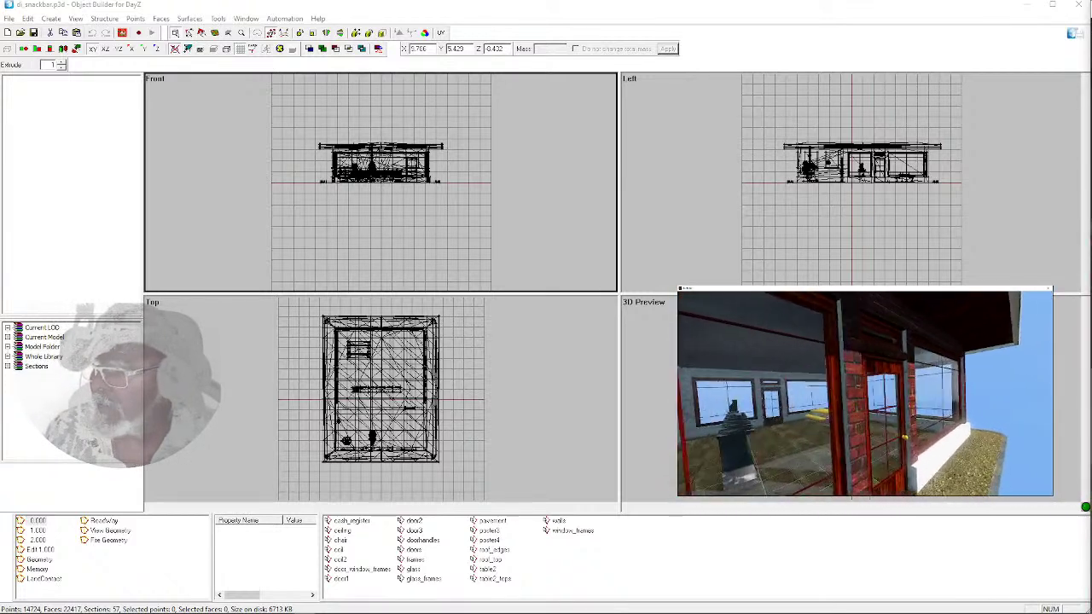
key("w")
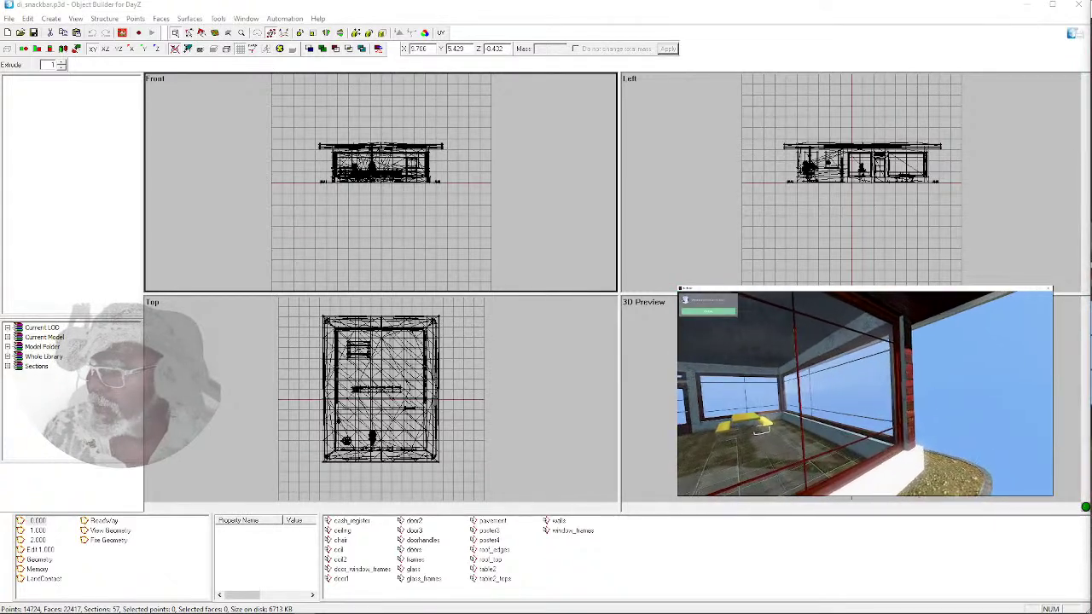
key("s")
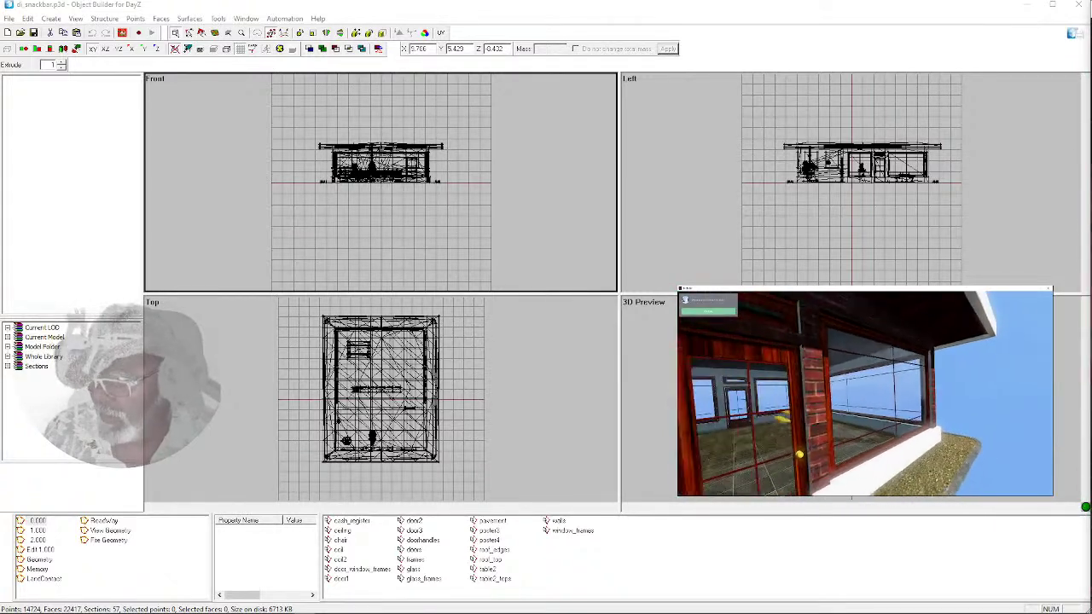
key("s")
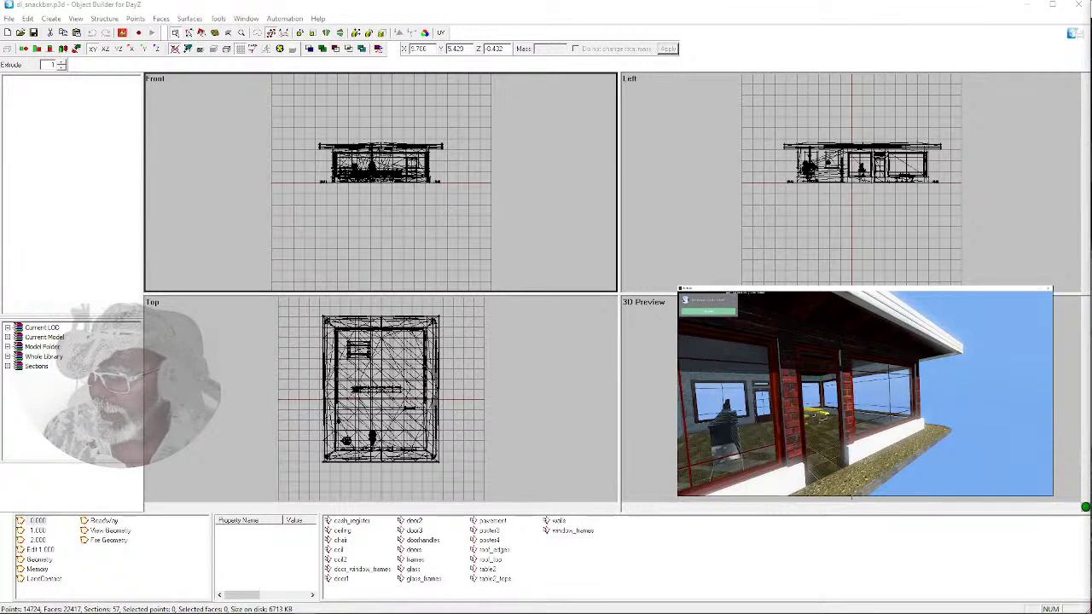
key("w")
key("s")
key("w")
key("s")
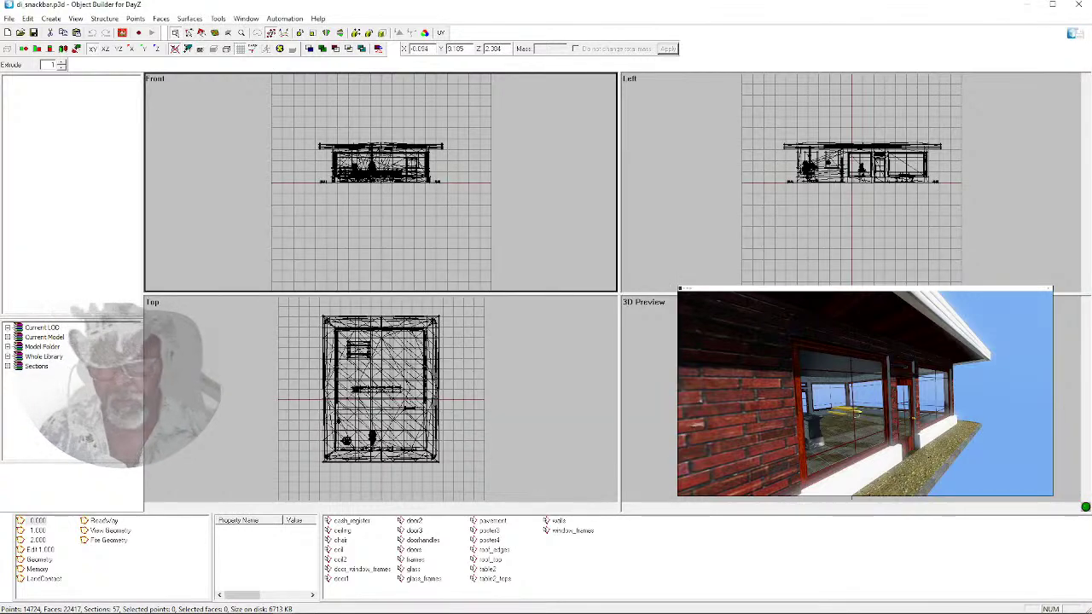
Select a single glass face of the large window beside the door in the Left view and inspect it in the 3D preview
scroll(870, 189, "up", 5)
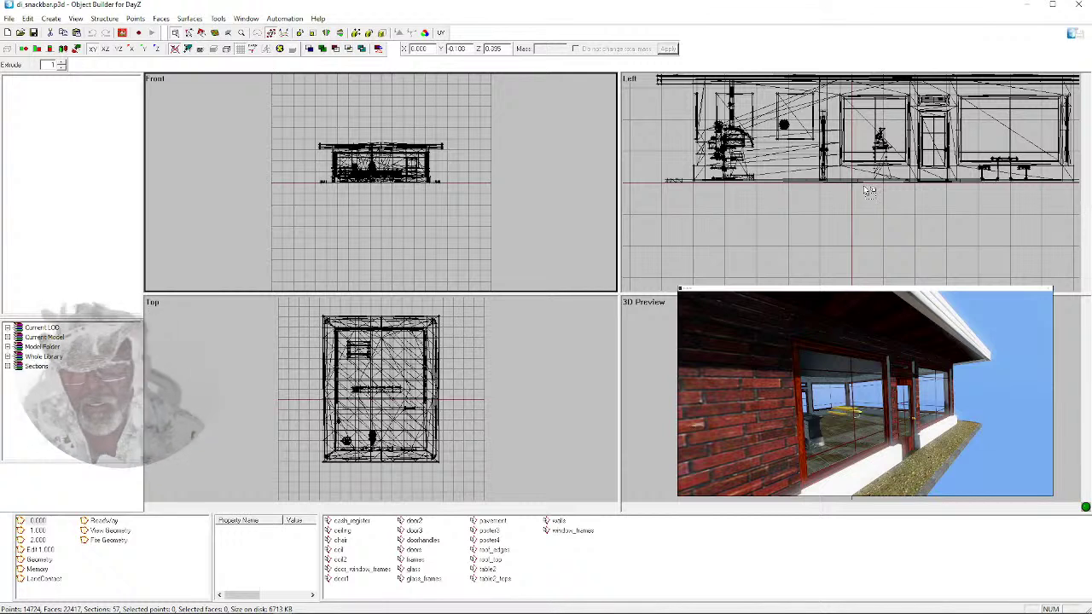
left_click(202, 32)
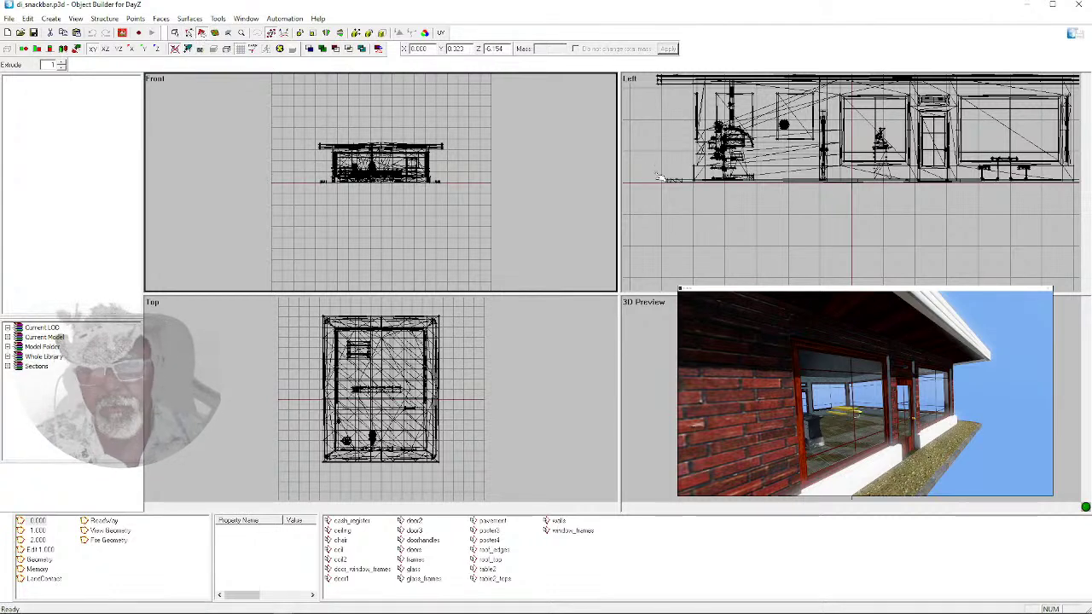
left_click(864, 128)
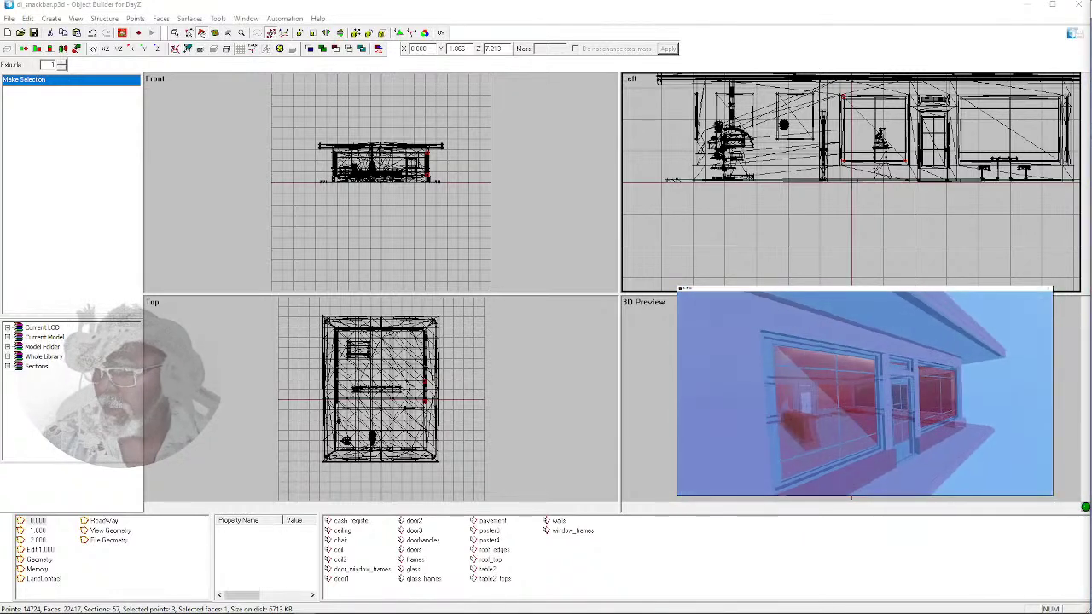
scroll(887, 189, "down", 2)
scroll(918, 203, "down", 1)
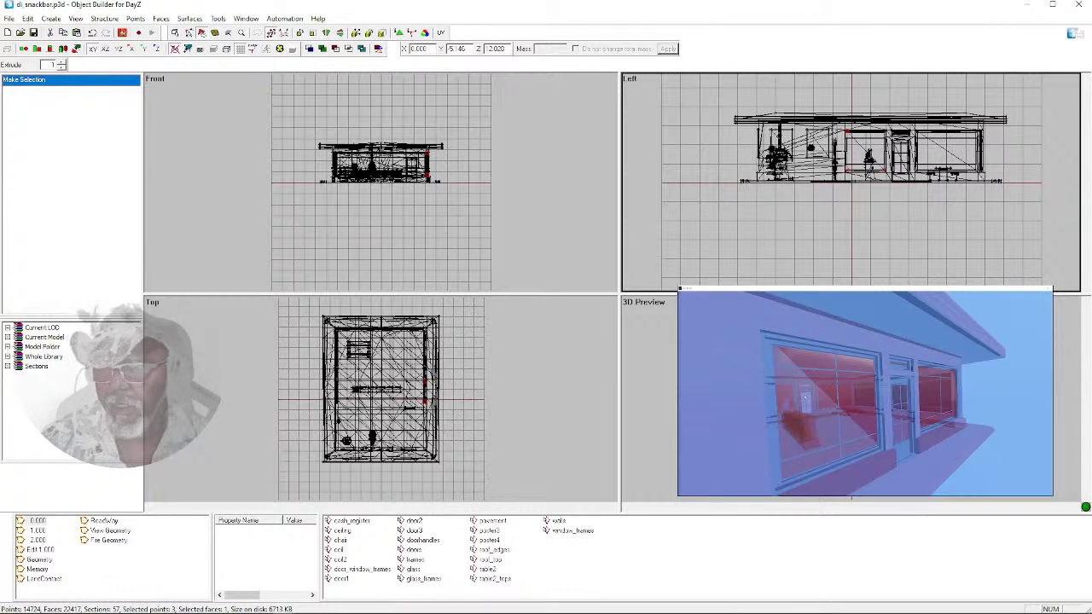
left_click(797, 398)
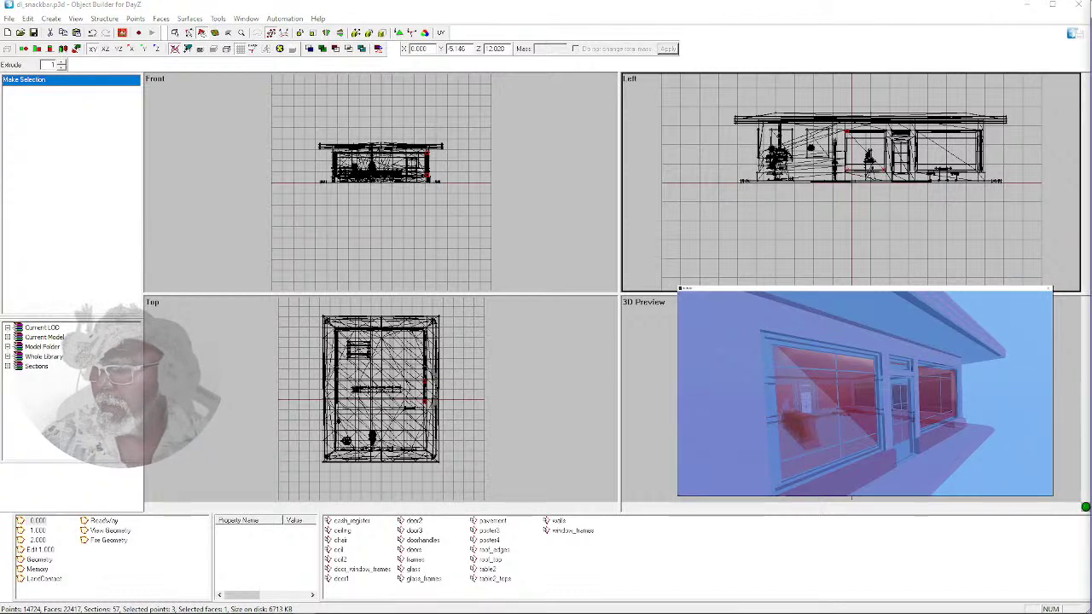
key("s")
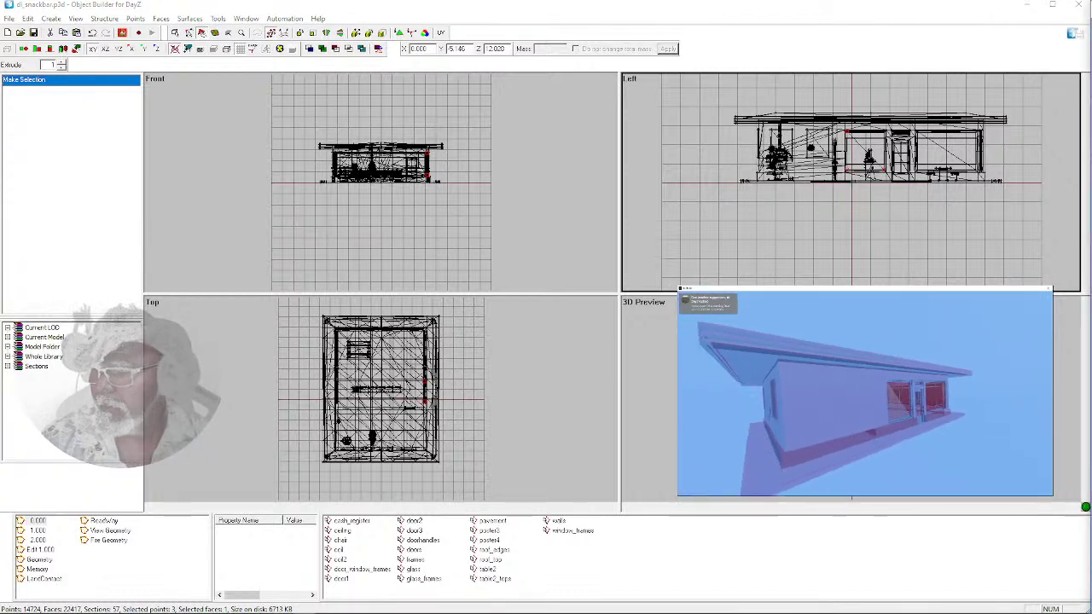
key("w")
key("d")
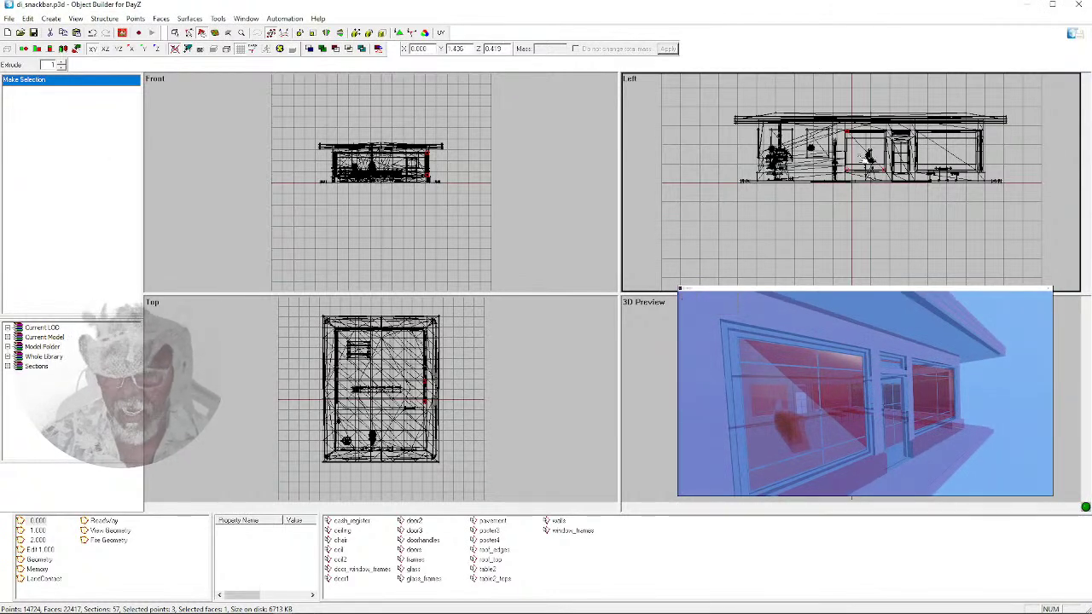
Inspect the texture and material paths in the selected glass face's properties, leaving them without changes
key("e")
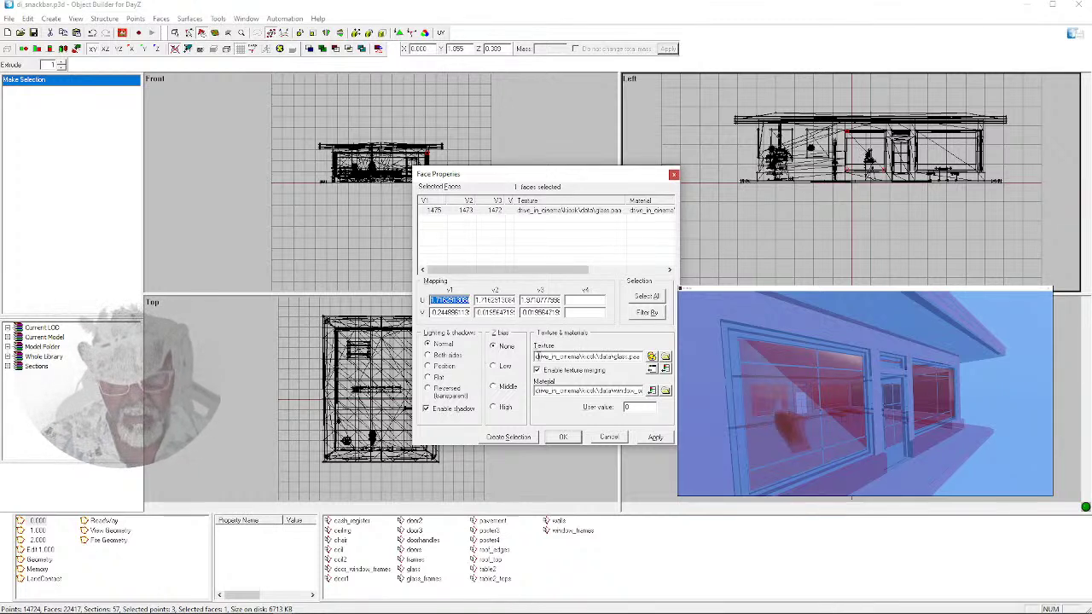
left_click_drag(535, 357, 636, 357)
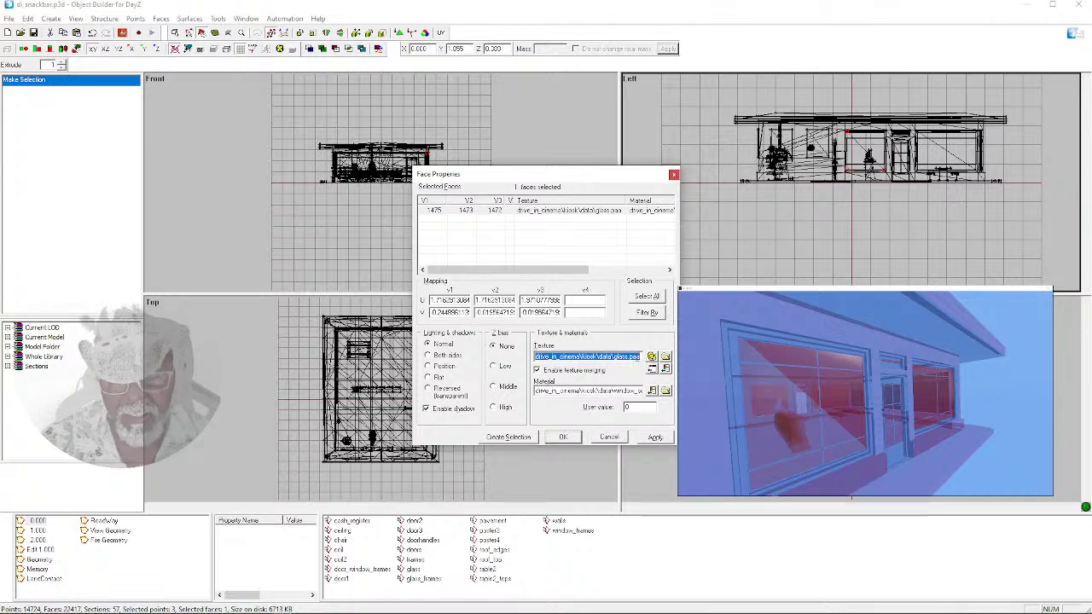
left_click_drag(535, 391, 647, 391)
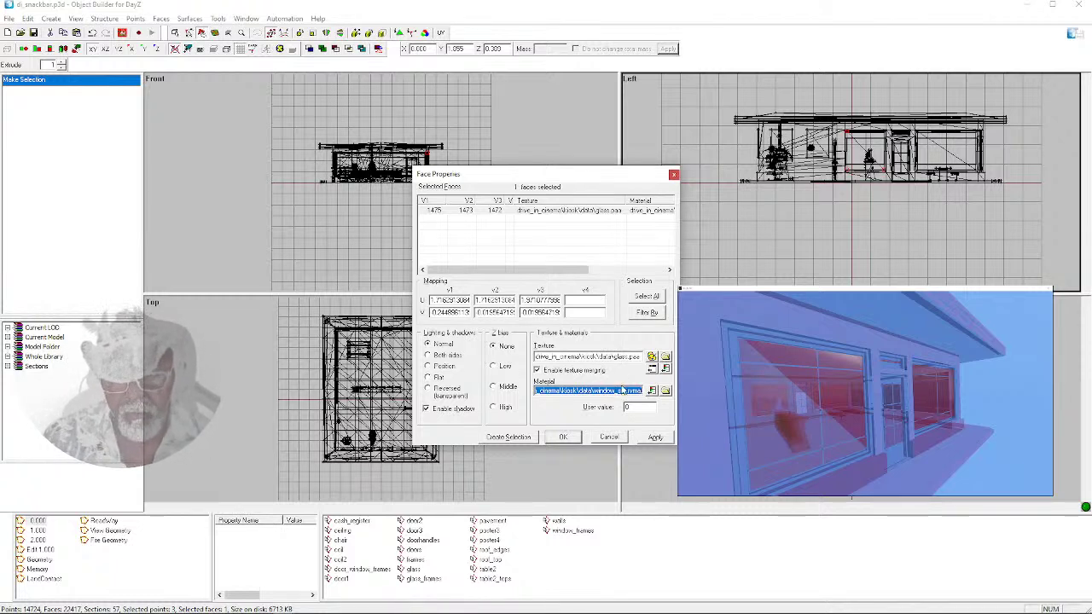
left_click(616, 437)
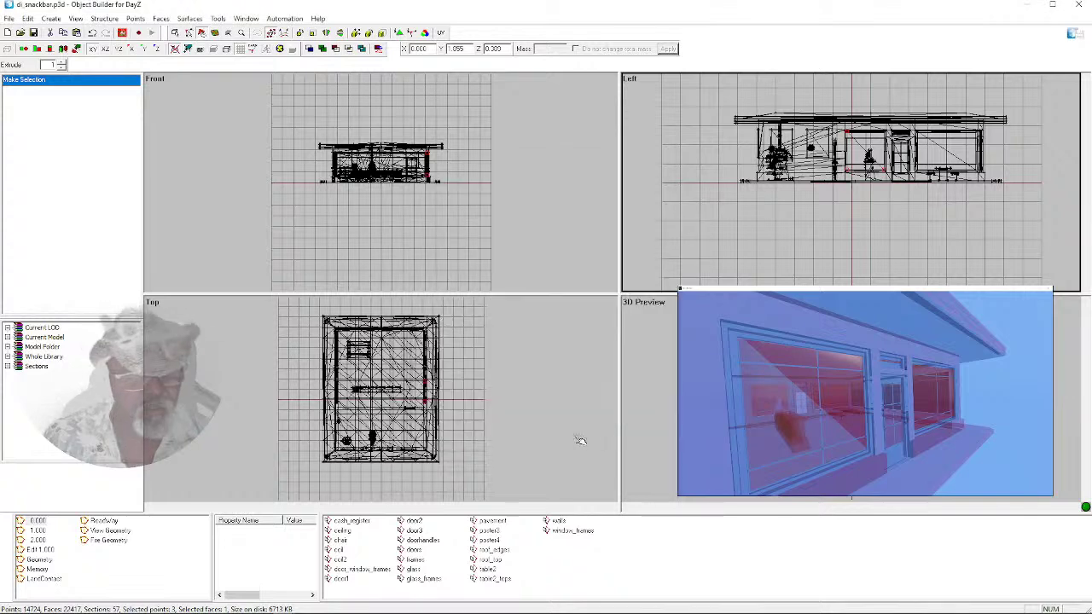
Expand the model folder's data folder and open glass.paa in the texture viewer
left_click(8, 346)
left_click(18, 366)
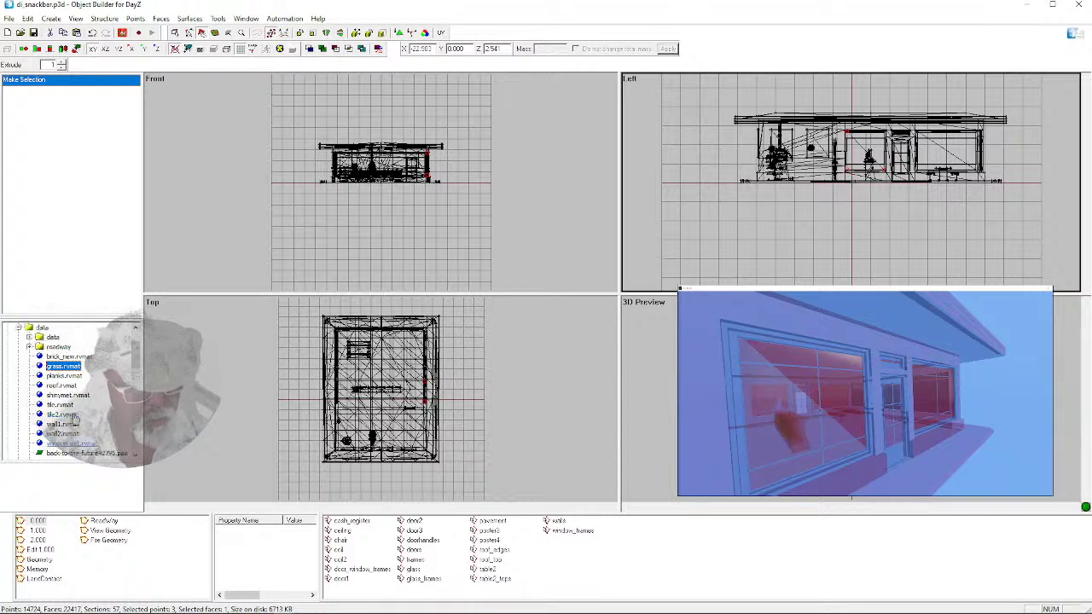
scroll(51, 384, "up", 2)
left_click(18, 367)
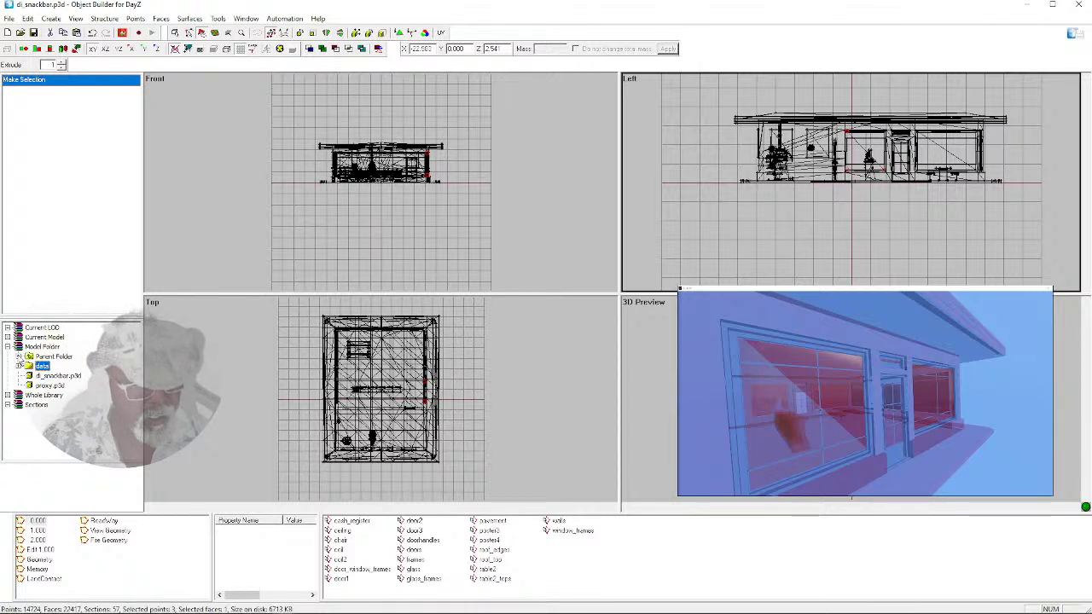
left_click(18, 366)
scroll(65, 404, "down", 2)
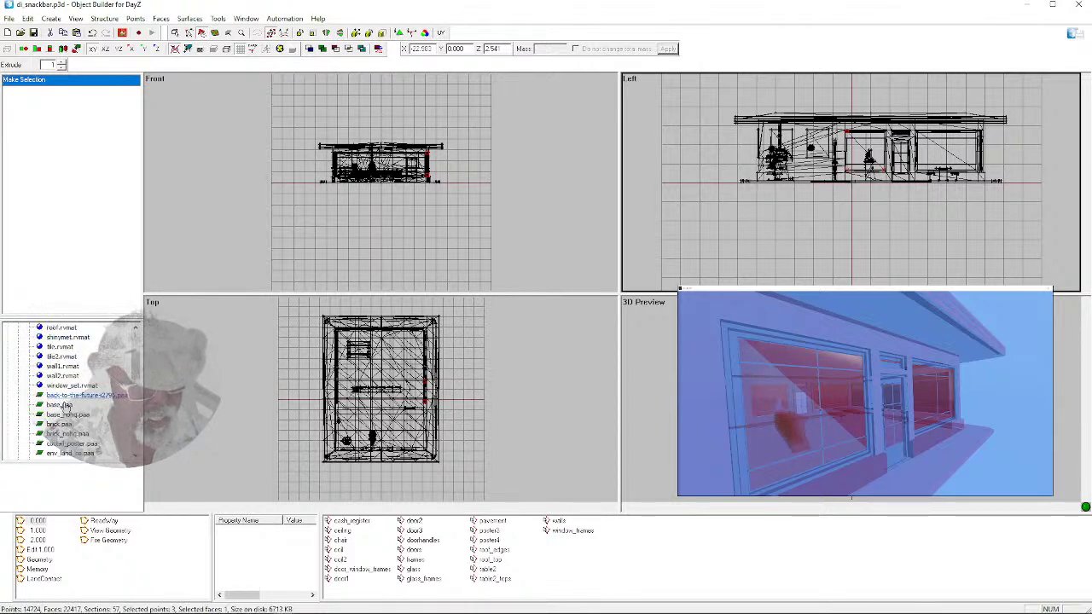
scroll(42, 443, "down", 1)
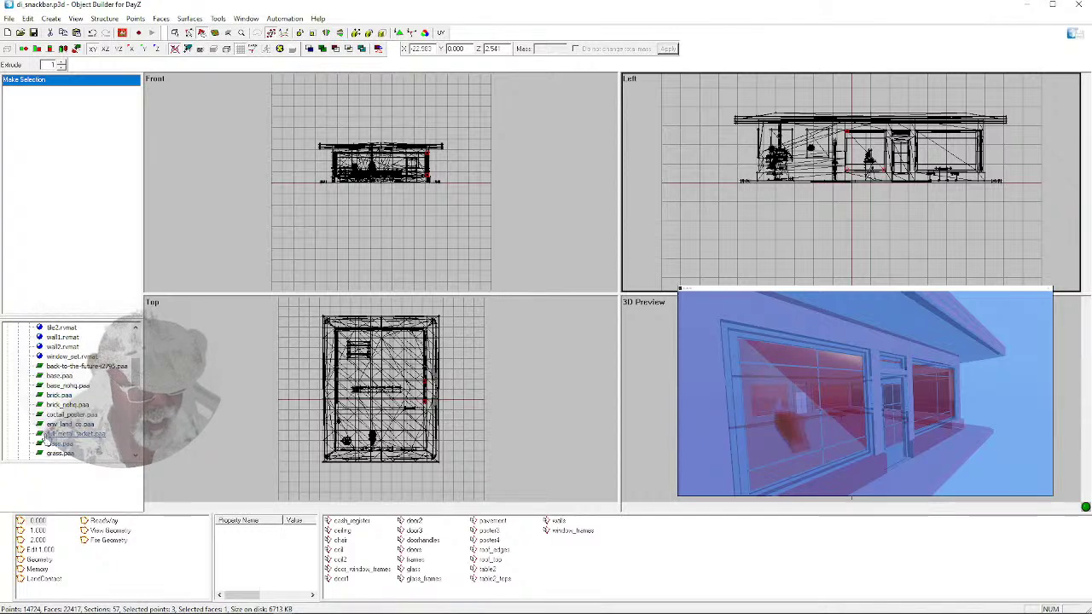
right_click(49, 444)
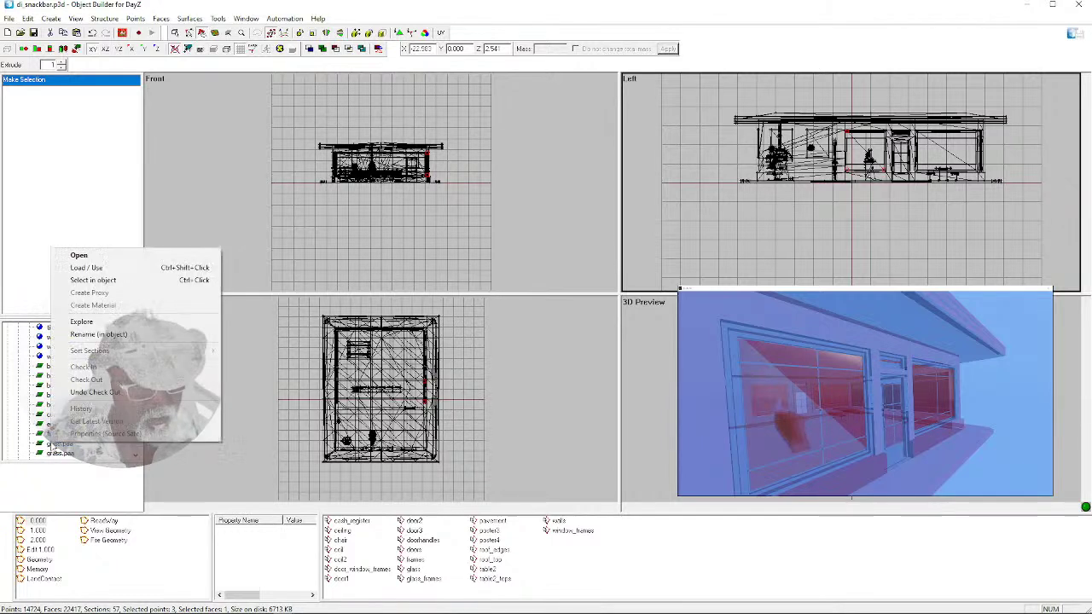
left_click(78, 255)
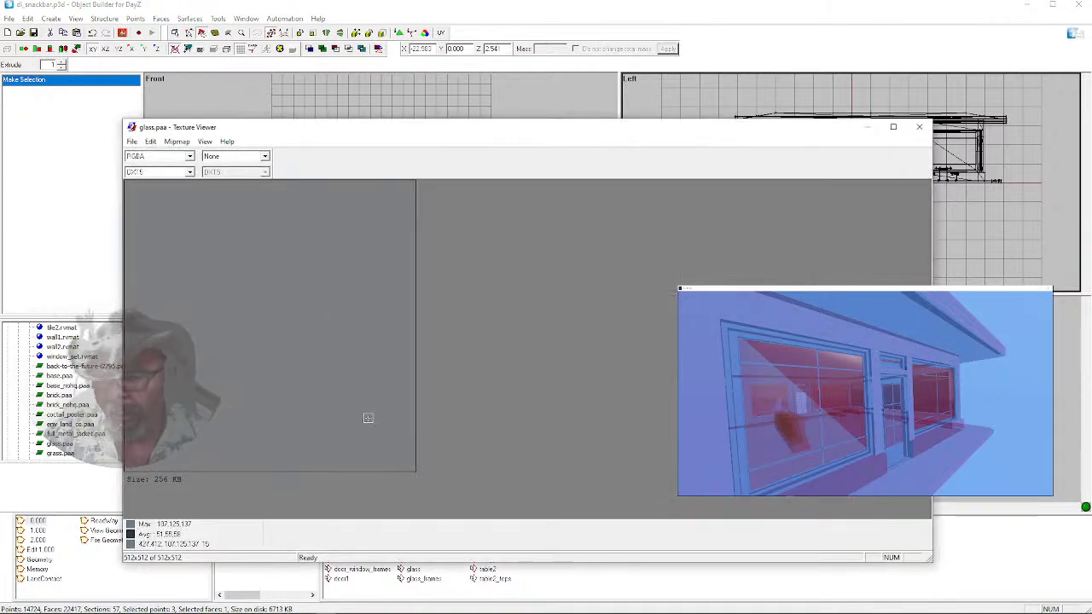
Compare glass.paa with its channels shown as RGB and as RGBA, and close the texture viewer
left_click(183, 157)
left_click(166, 174)
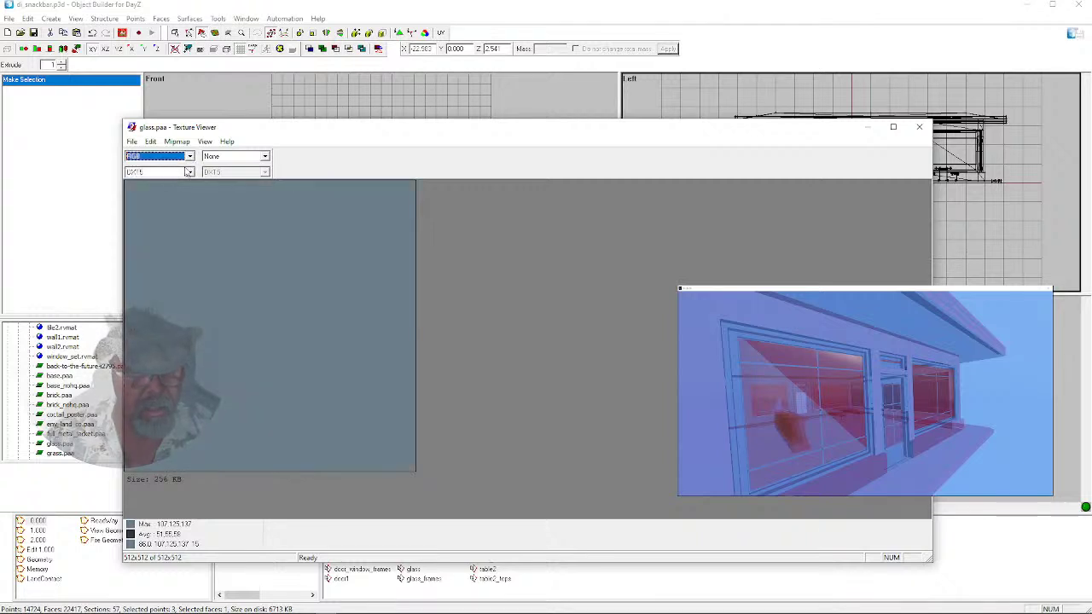
left_click(189, 157)
left_click(162, 164)
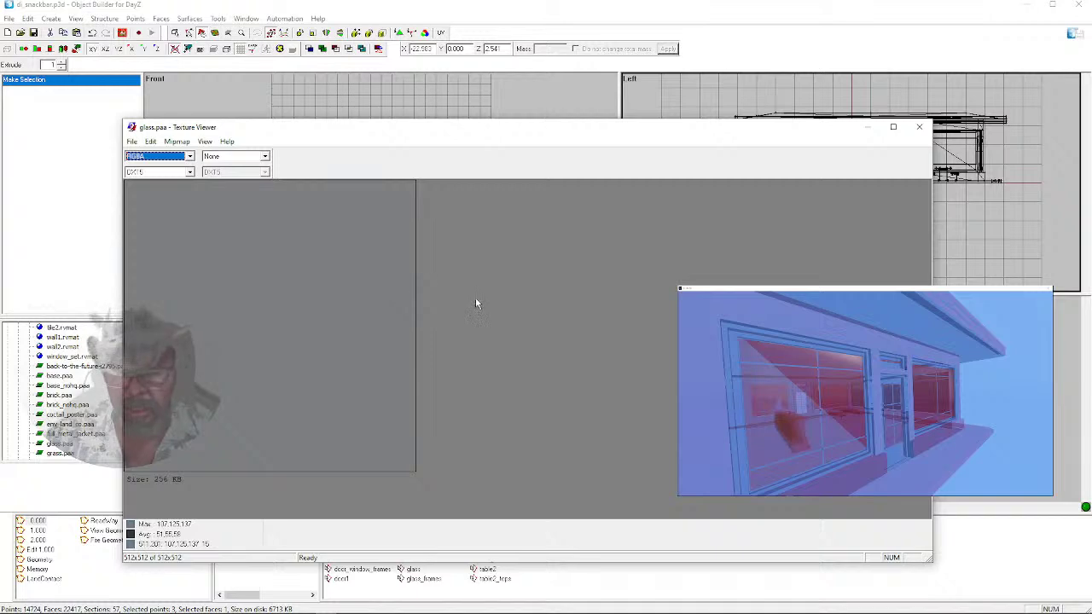
left_click(919, 130)
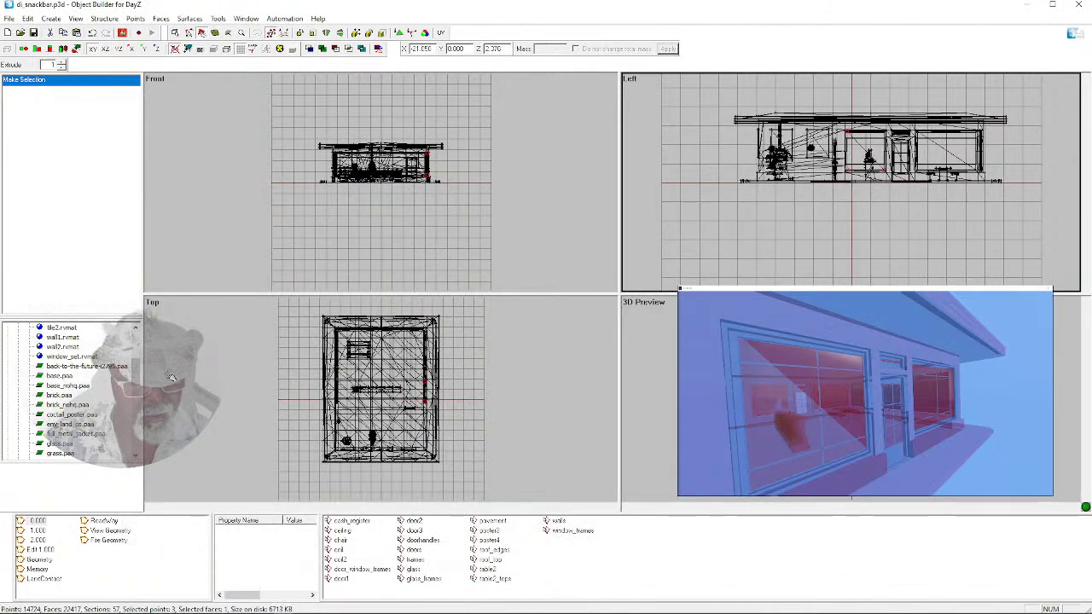
Inspect the end of the material path in the selected glass face's properties, leaving them without changes
scroll(139, 374, "up", 1)
left_click_drag(137, 366, 136, 358)
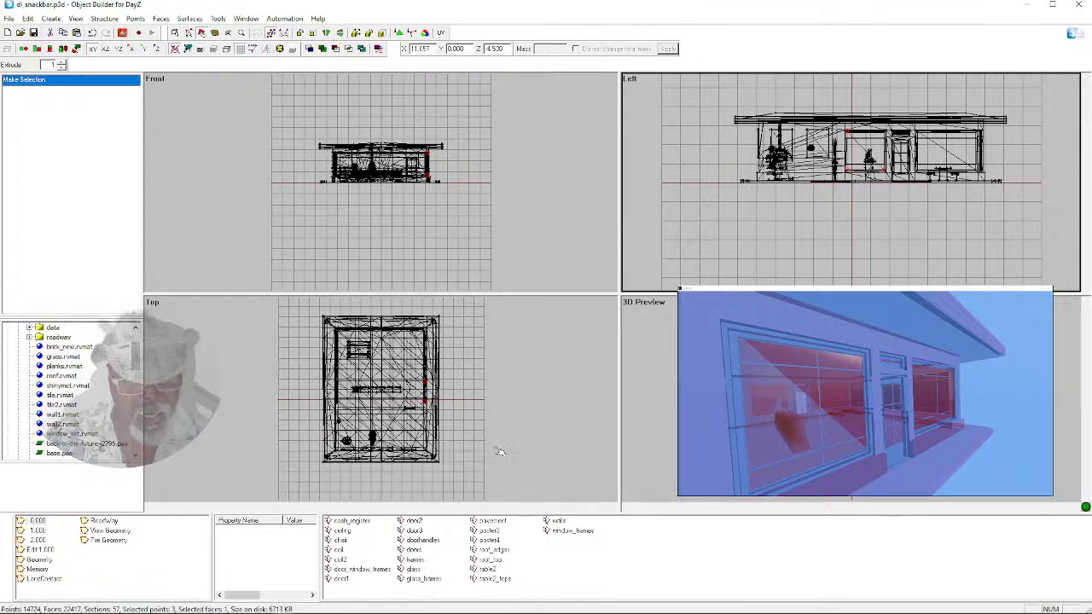
key("e")
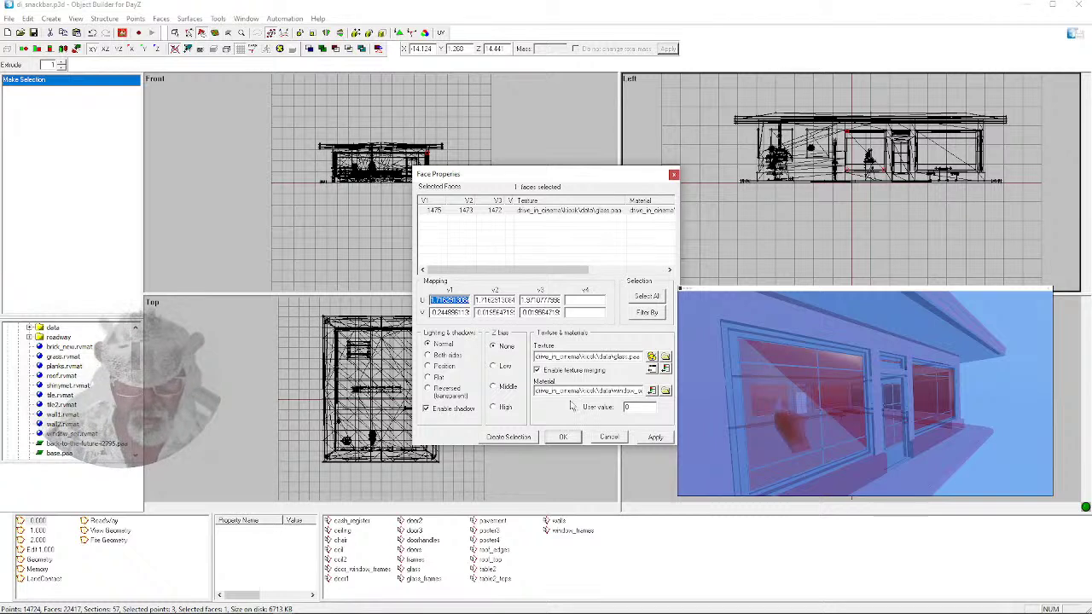
left_click_drag(607, 389, 643, 391)
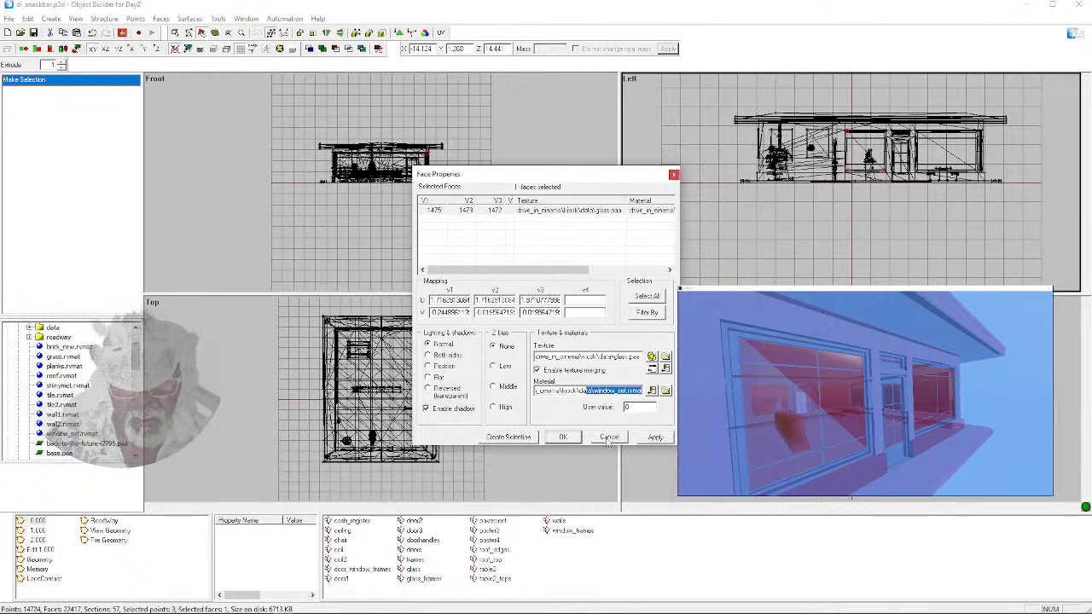
left_click(609, 437)
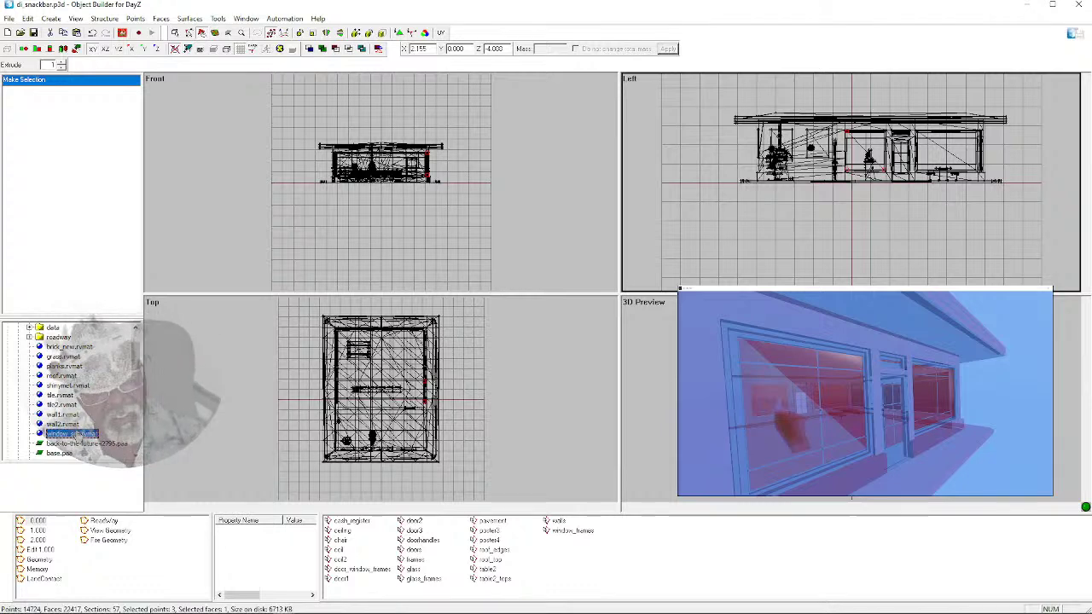
Open window_set.rvmat in the Material Editor and examine its stage configurations down to the stage 7 source texture
double_click(73, 433)
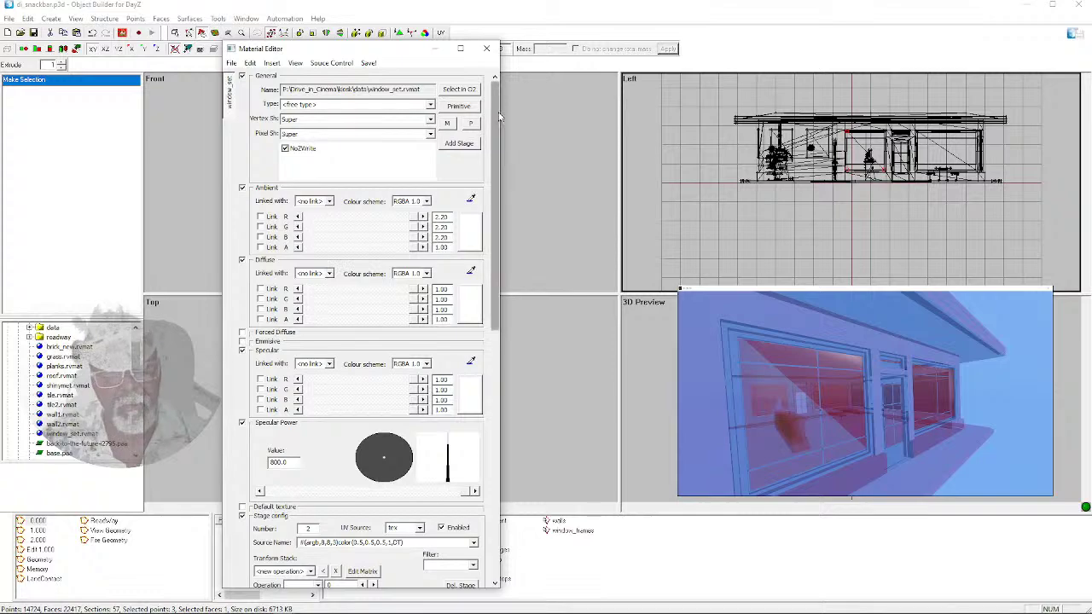
scroll(495, 126, "down", 1)
left_click_drag(495, 127, 502, 381)
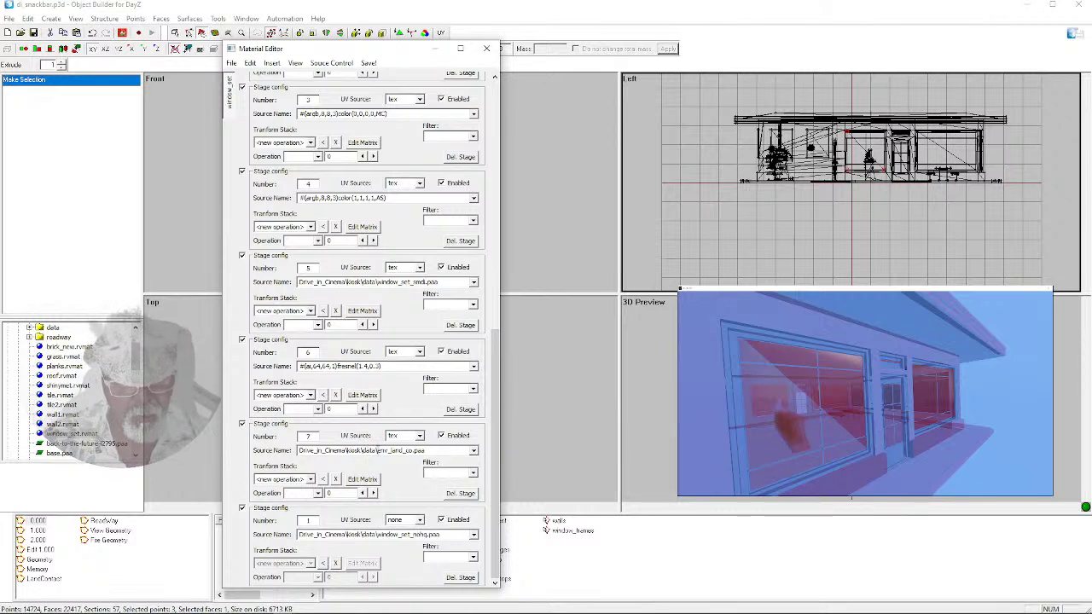
double_click(429, 449)
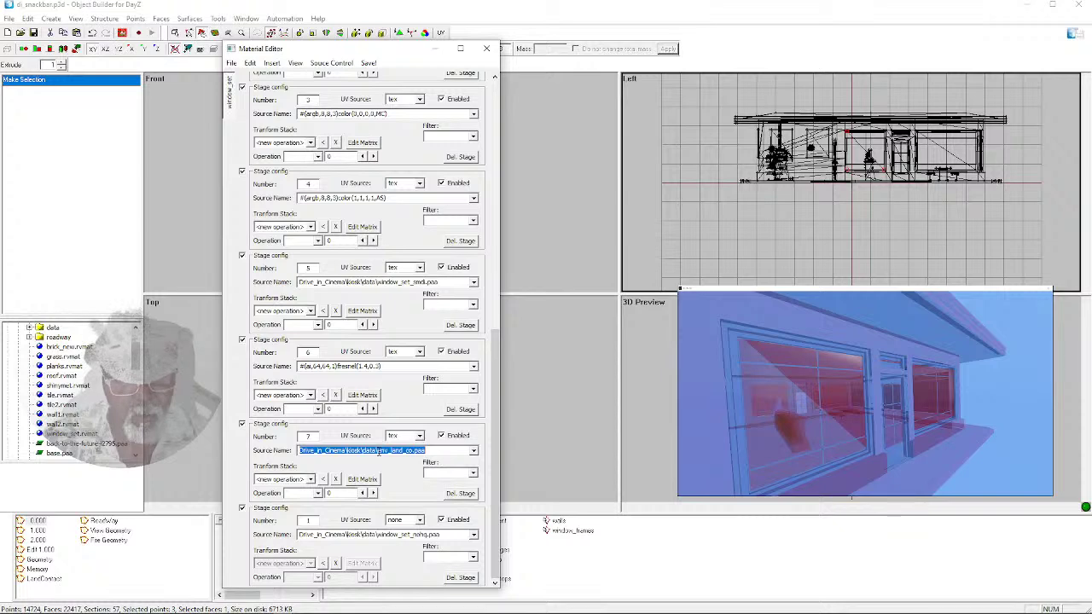
View env_land_co.paa from the library's data folder in the texture viewer and close it
left_click_drag(131, 358, 144, 431)
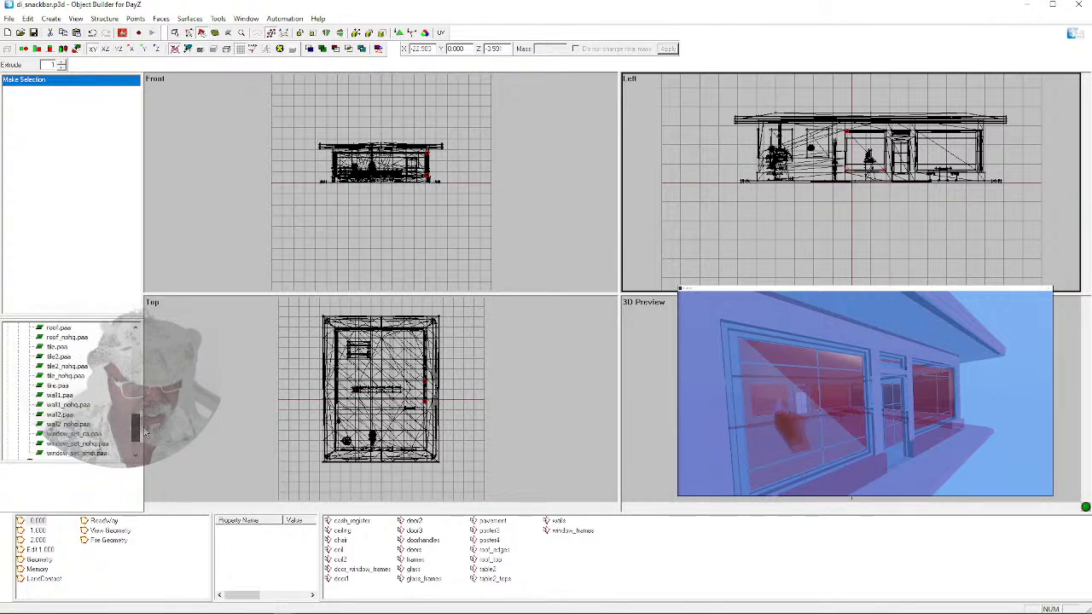
left_click_drag(140, 418, 134, 397)
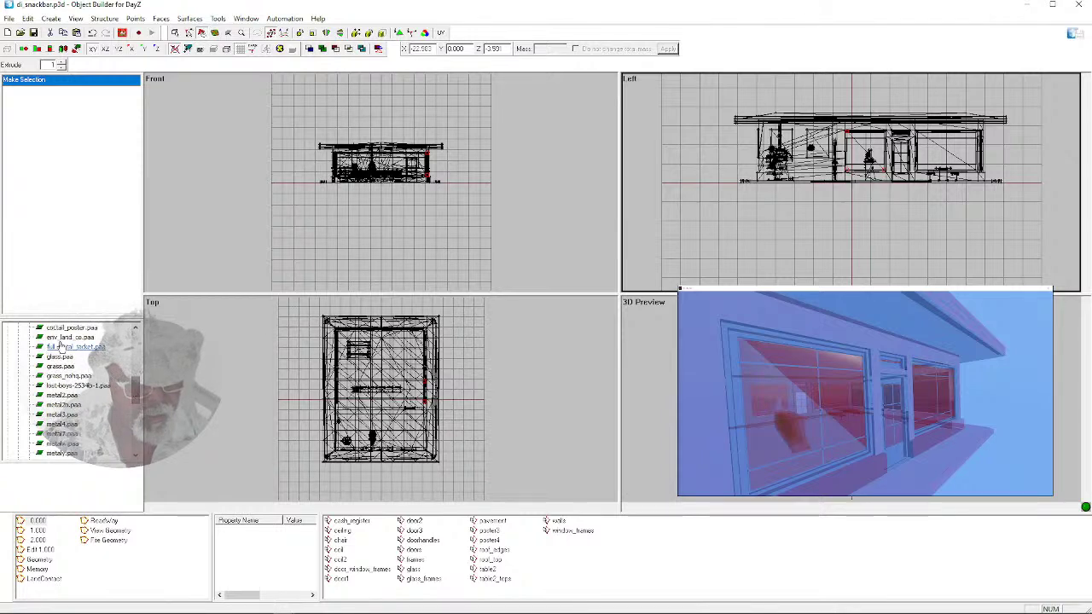
left_click(60, 338)
right_click(60, 338)
left_click(81, 344)
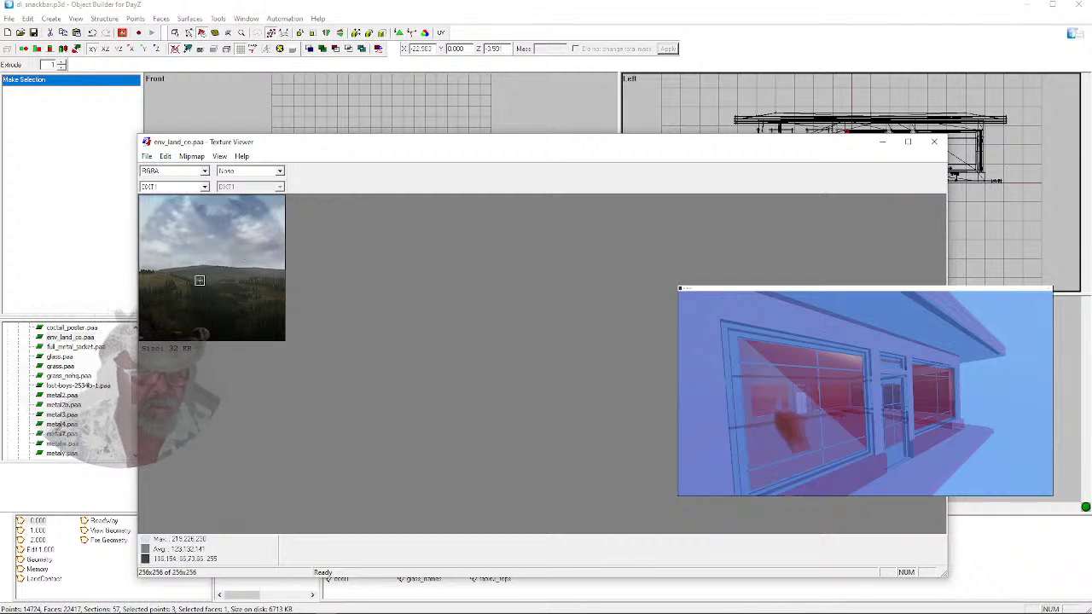
left_click(933, 141)
Return to the Material Editor and inspect the source texture names of stages 1 and 5
mouse_move(288, 607)
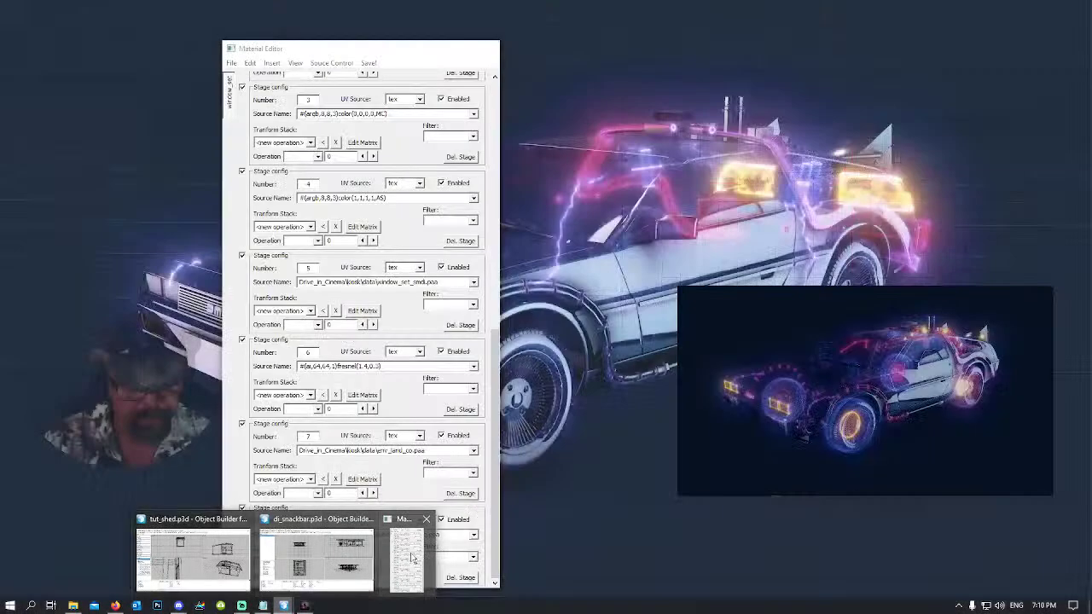
left_click(392, 524)
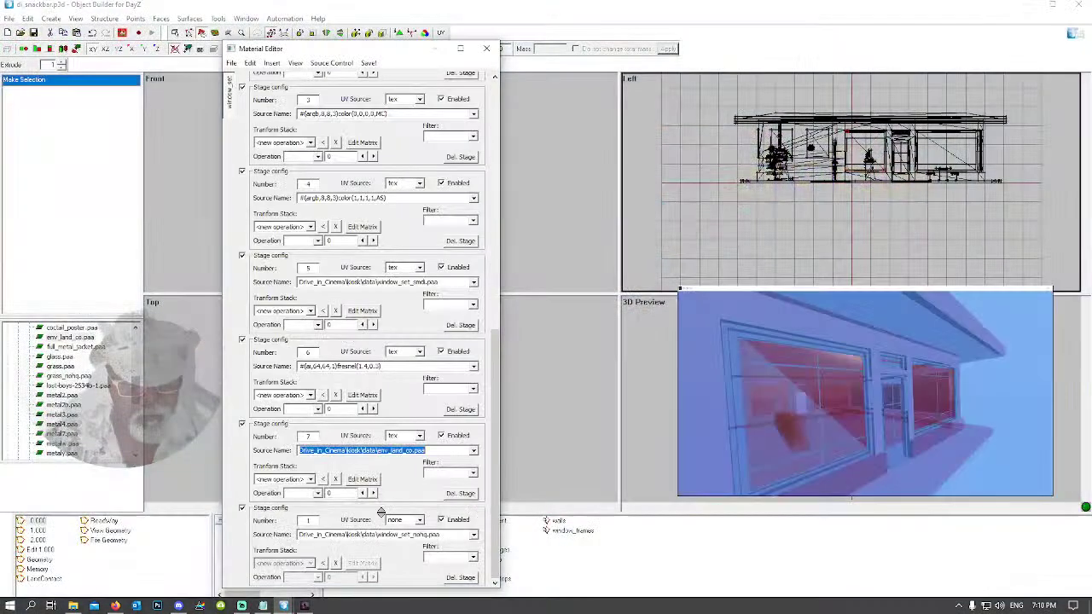
double_click(441, 535)
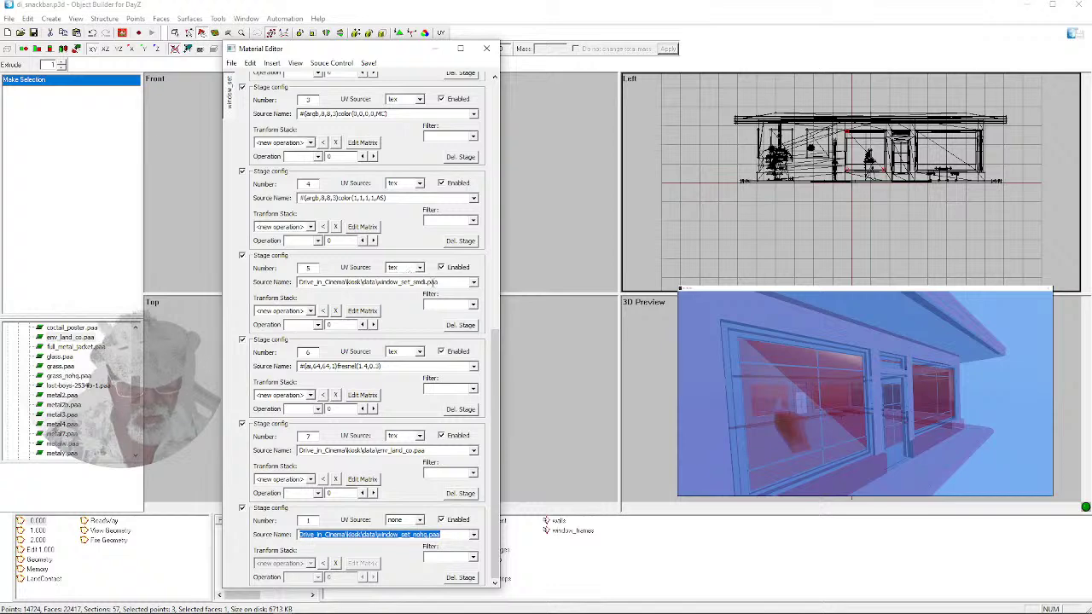
double_click(440, 283)
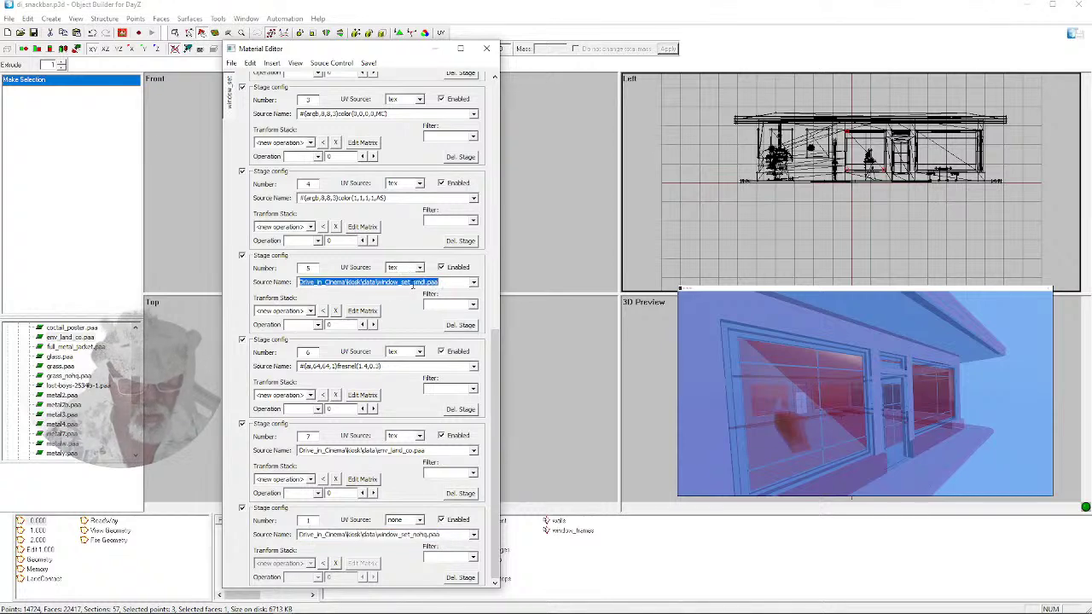
Open window_set_smdi.paa from the library in the texture viewer and view the whole specular map
left_click_drag(134, 399, 147, 431)
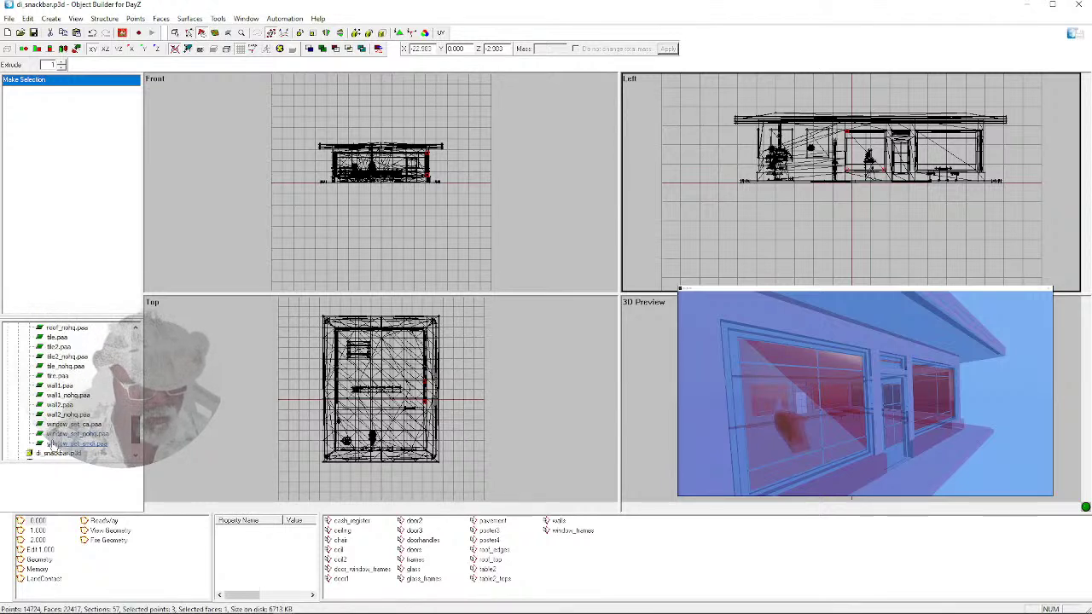
left_click(78, 444)
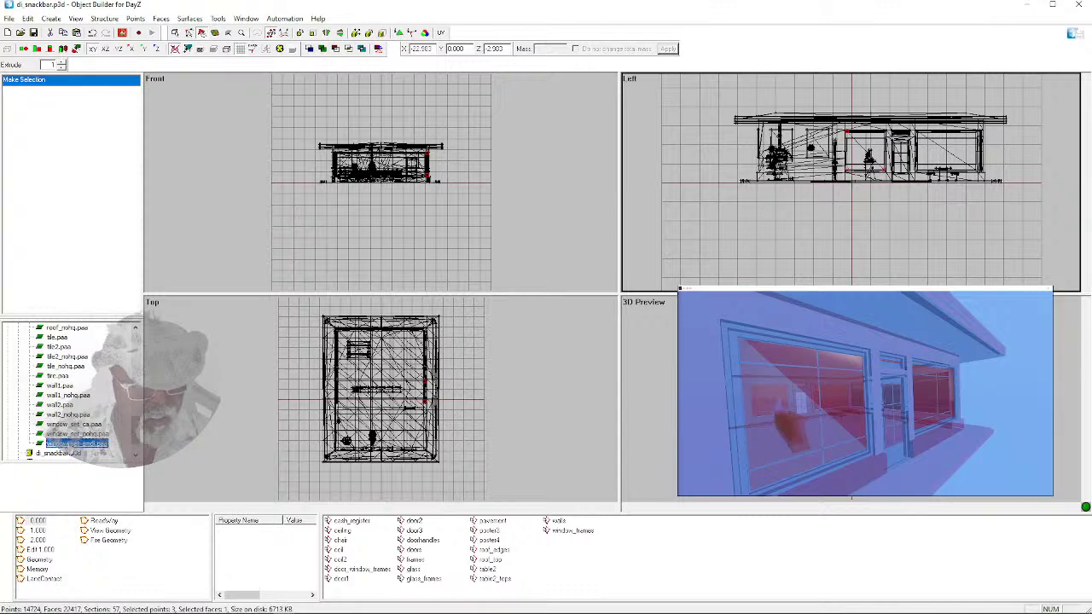
right_click(79, 444)
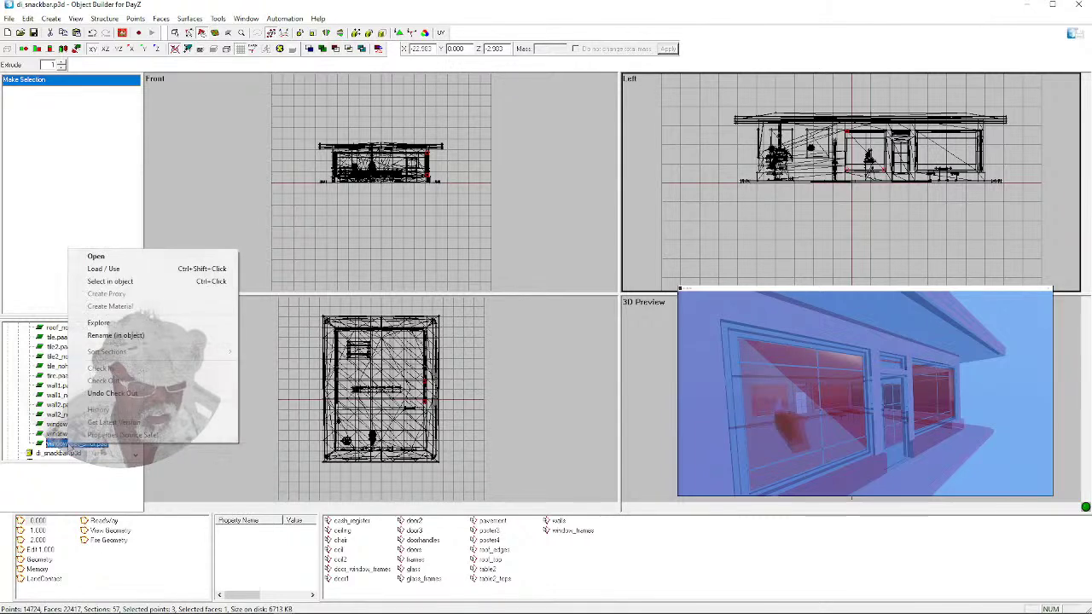
left_click(95, 256)
scroll(400, 297, "down", 2)
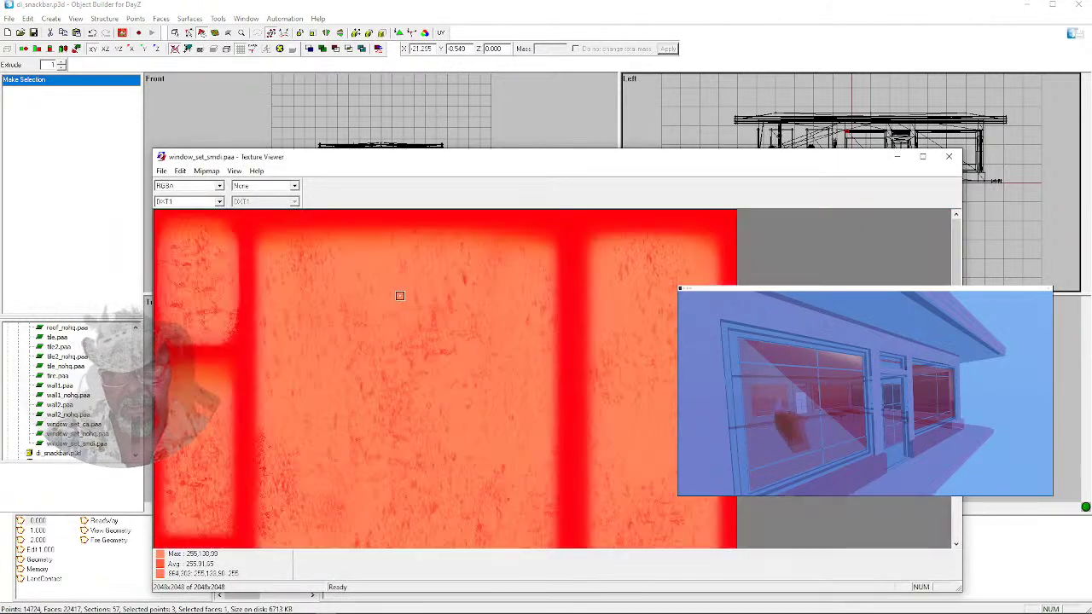
scroll(277, 251, "down", 2)
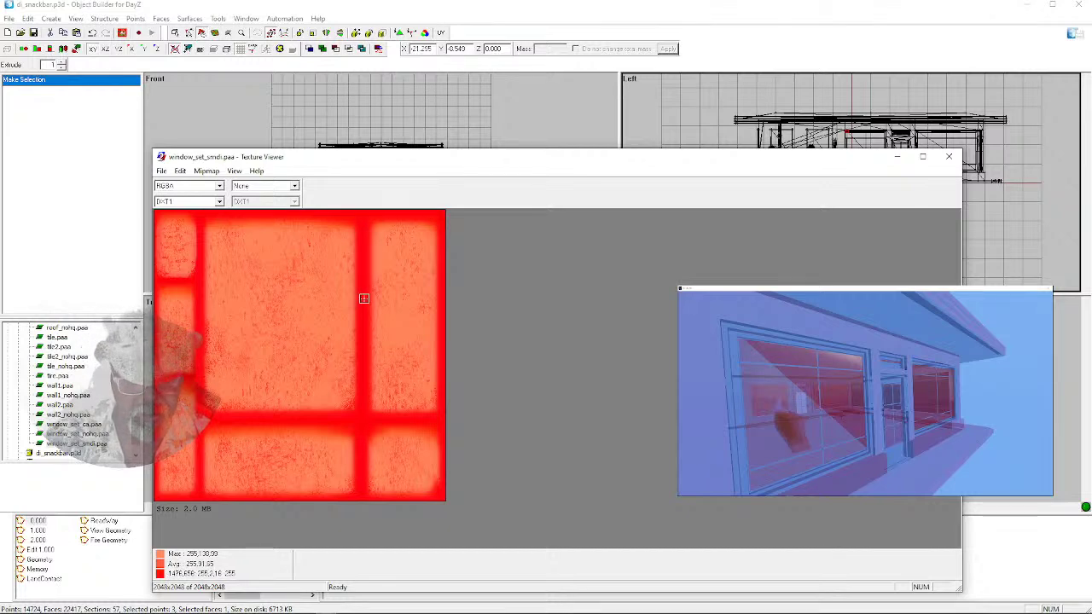
Examine the light reflections on the front windows by moving around them in the 3D preview, and close the specular map
left_click(865, 391)
key("Left")
key("Left")
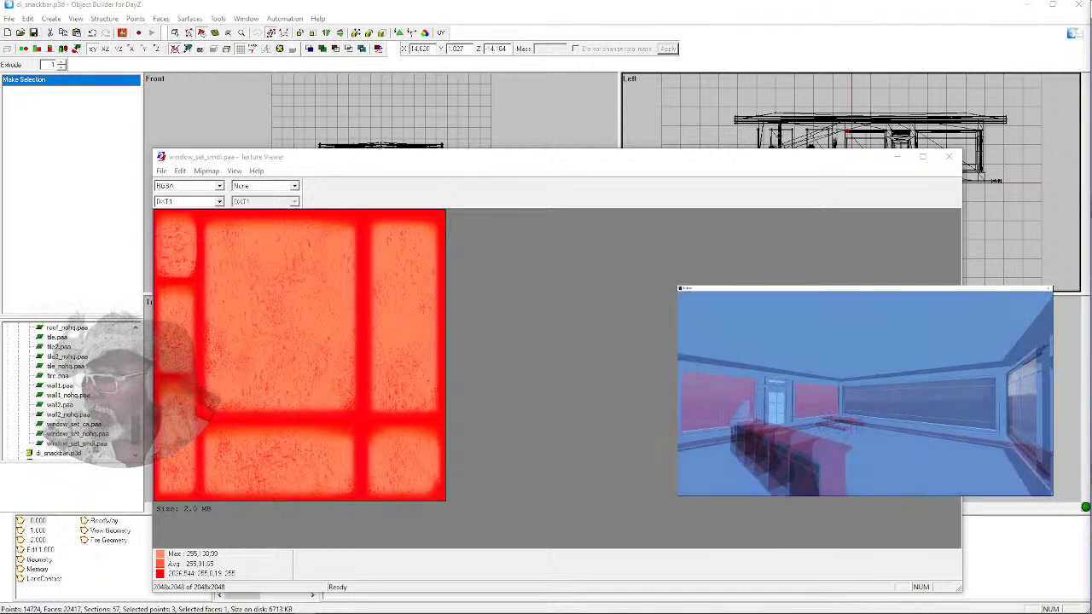
key("Left")
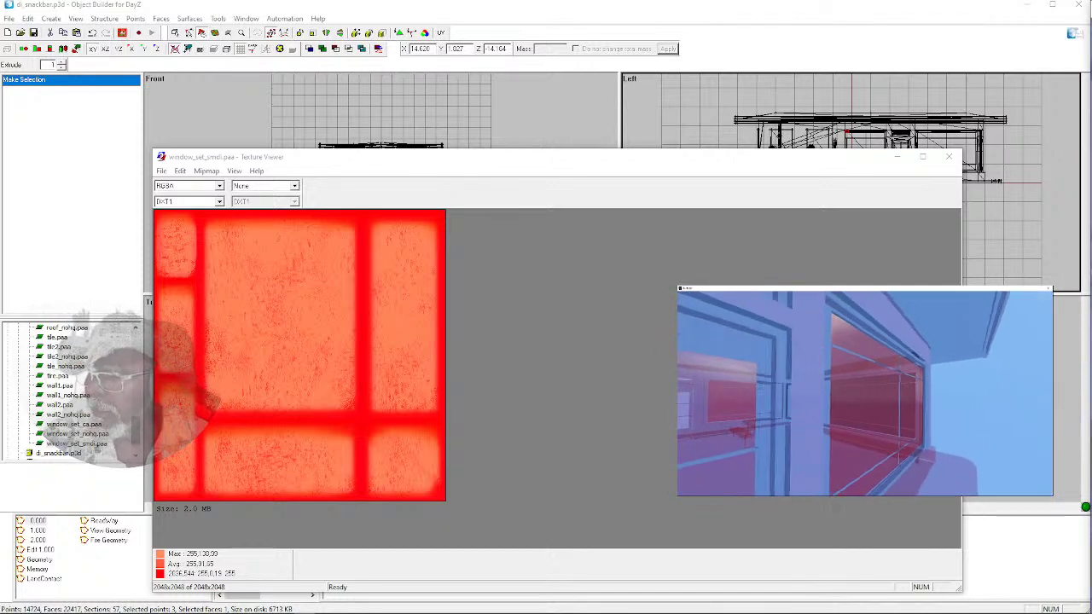
key("Left")
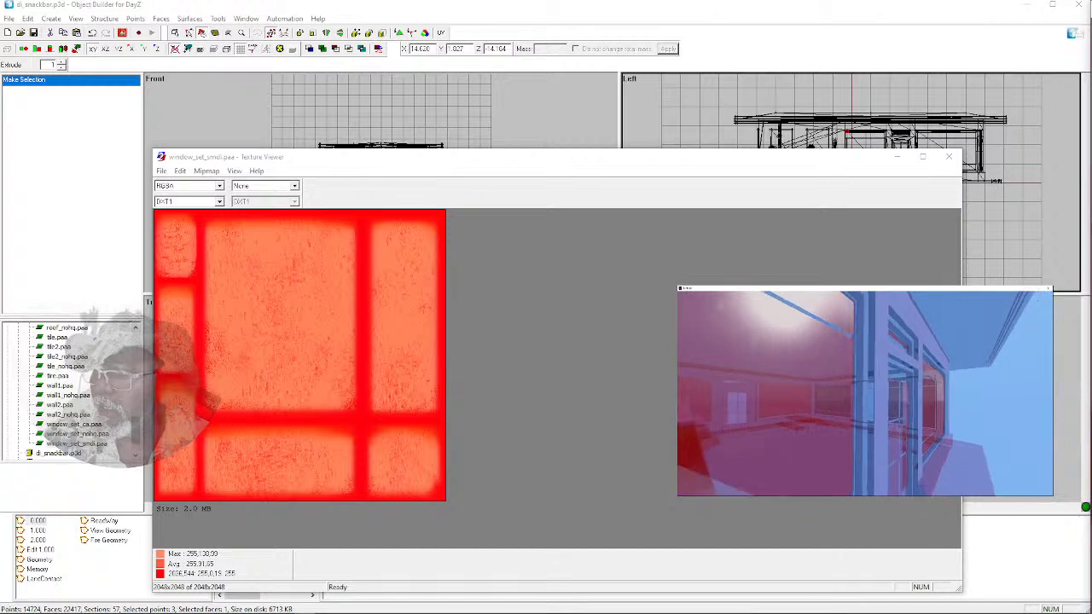
key("Left")
key("alt+Tab")
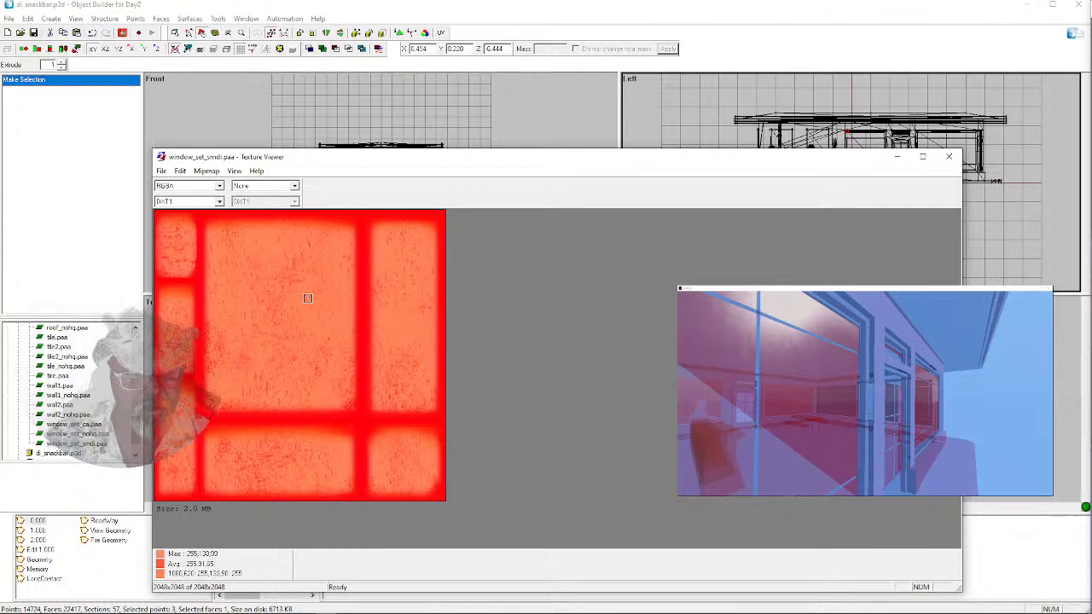
left_click(951, 159)
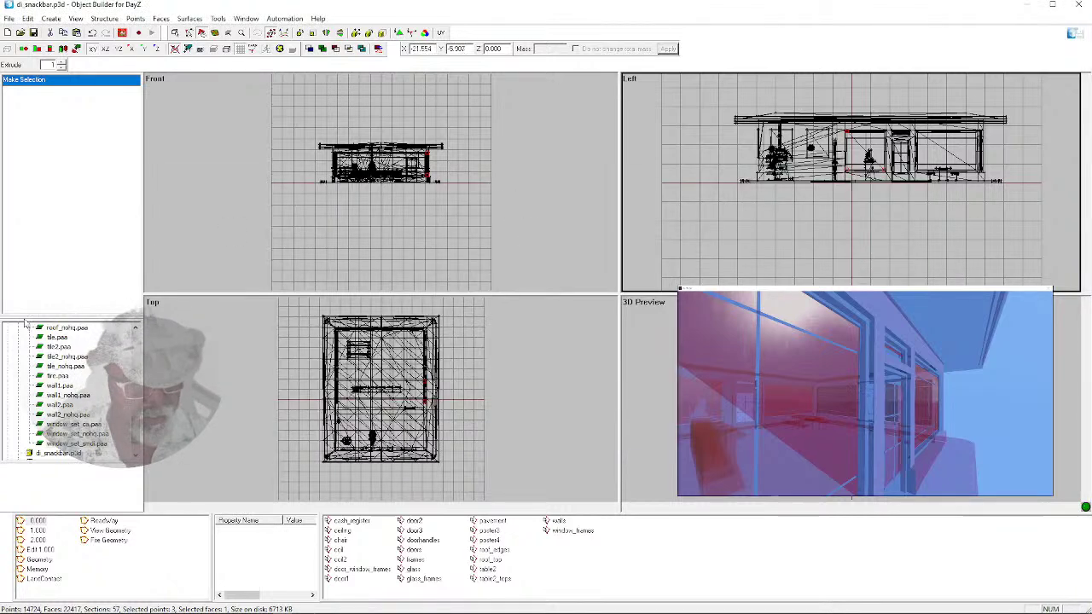
left_click(81, 434)
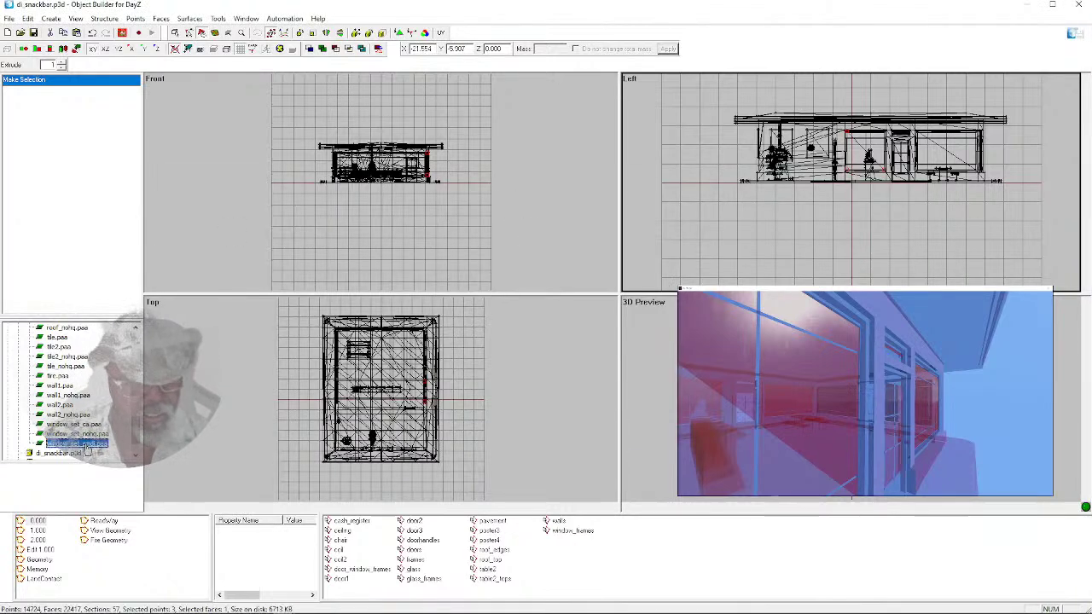
double_click(83, 444)
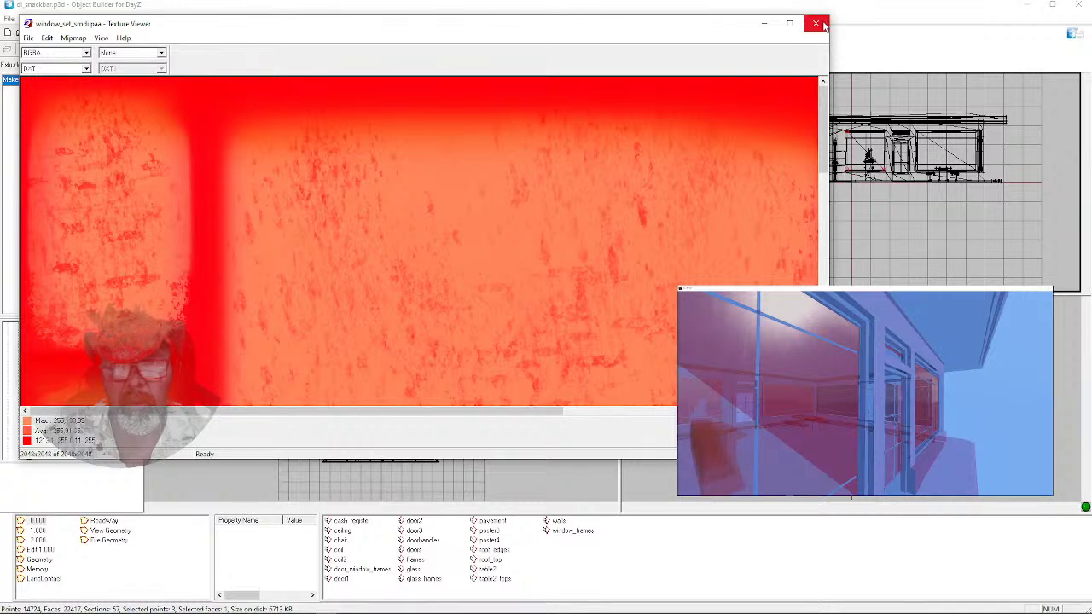
left_click(817, 24)
left_click(96, 426)
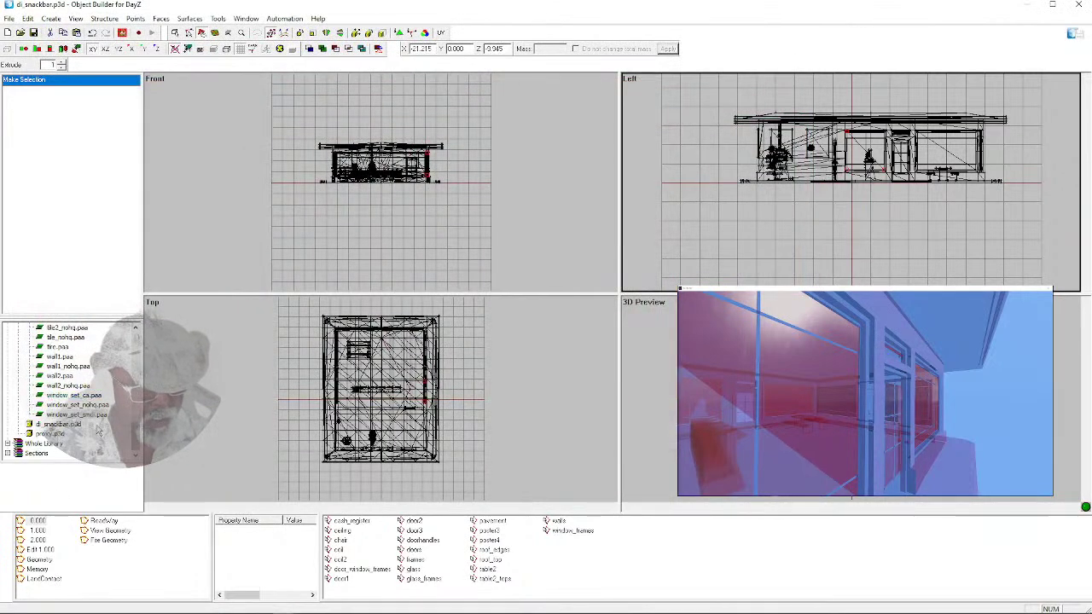
Check the stage 1 source in the Material Editor and view window_set_nohq.paa in the texture viewer
mouse_move(286, 607)
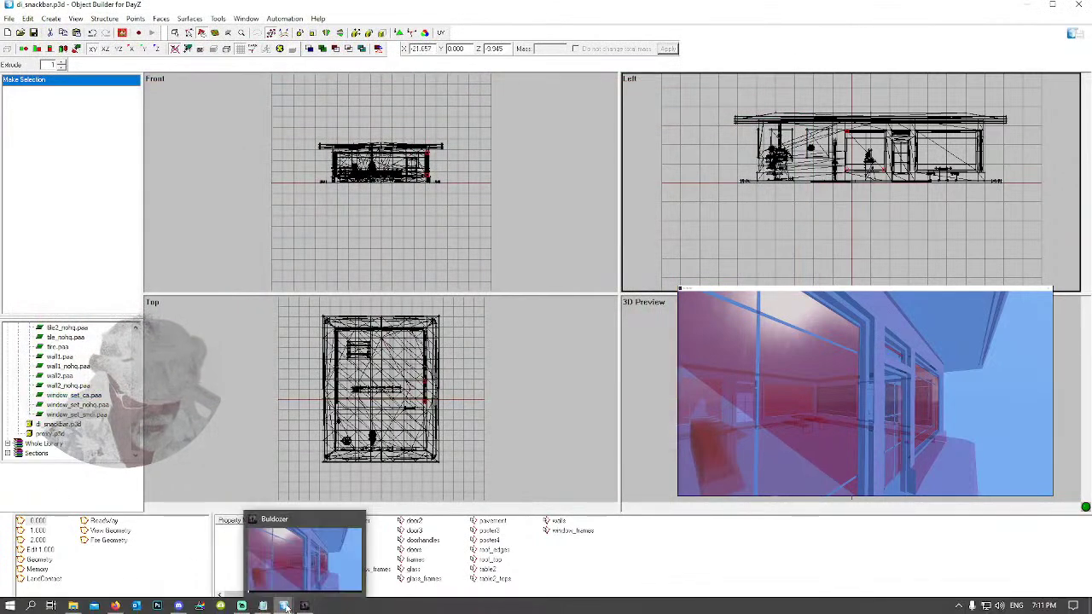
left_click(403, 559)
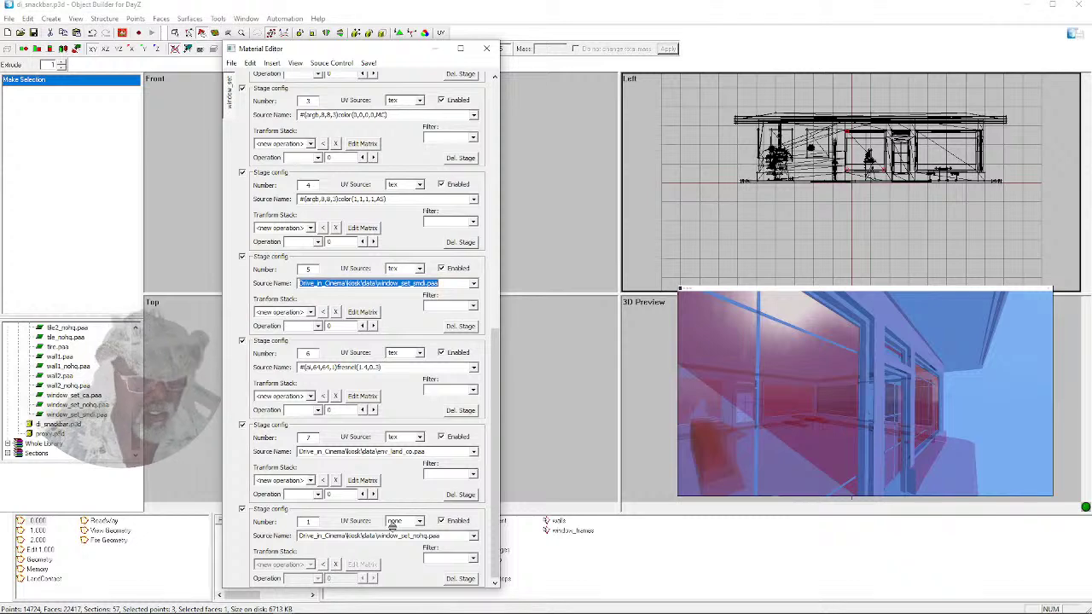
left_click(89, 406)
double_click(89, 406)
scroll(302, 187, "down", 1)
scroll(168, 139, "up", 1)
scroll(302, 142, "down", 1)
scroll(48, 175, "down", 1)
scroll(213, 259, "up", 2)
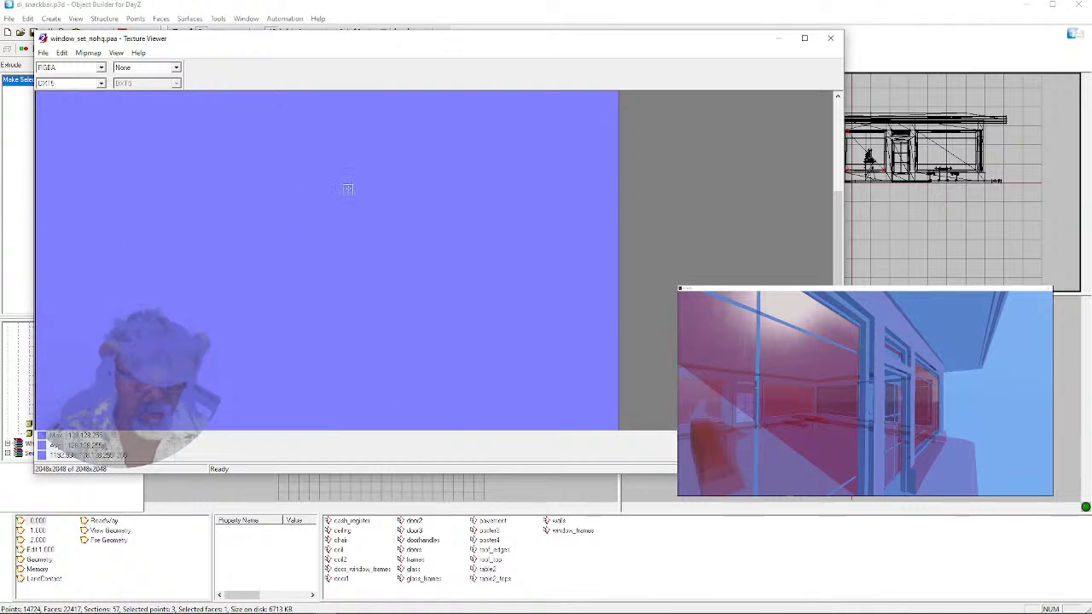
Close the window_set_nohq.paa texture and the di_snackbar.p3d model window
left_click(833, 40)
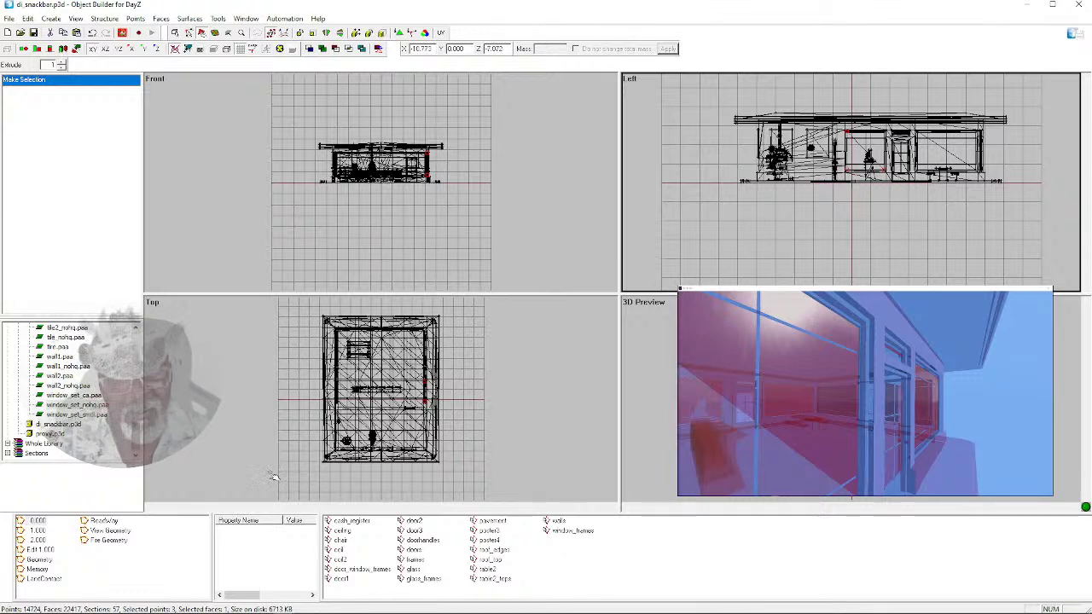
left_click(1079, 6)
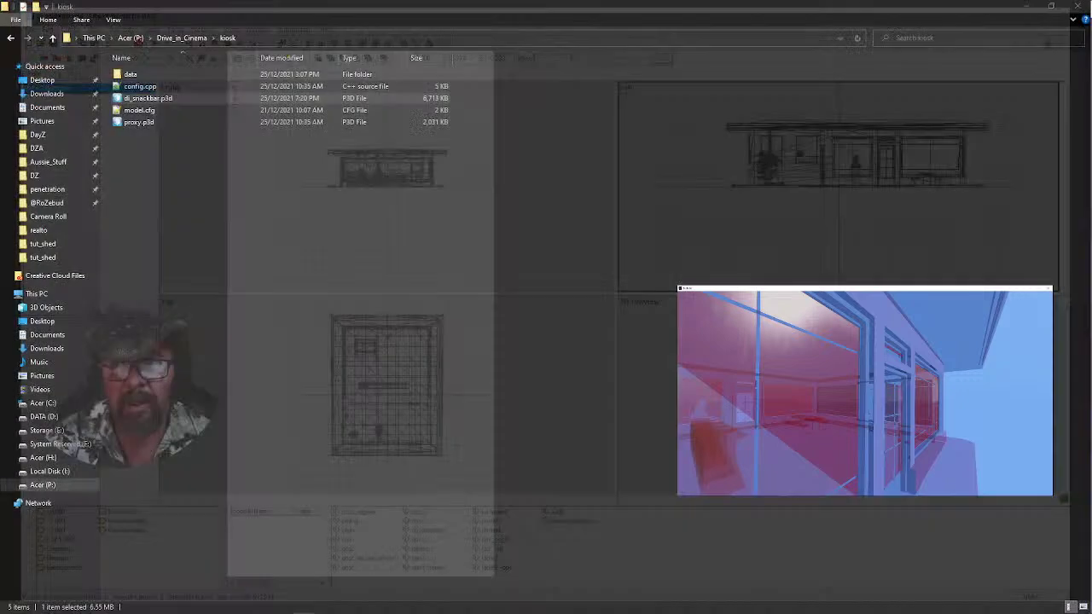
Switch to File Explorer and browse to the P:\DZ\structures\residential\Houses folder
left_click(1028, 7)
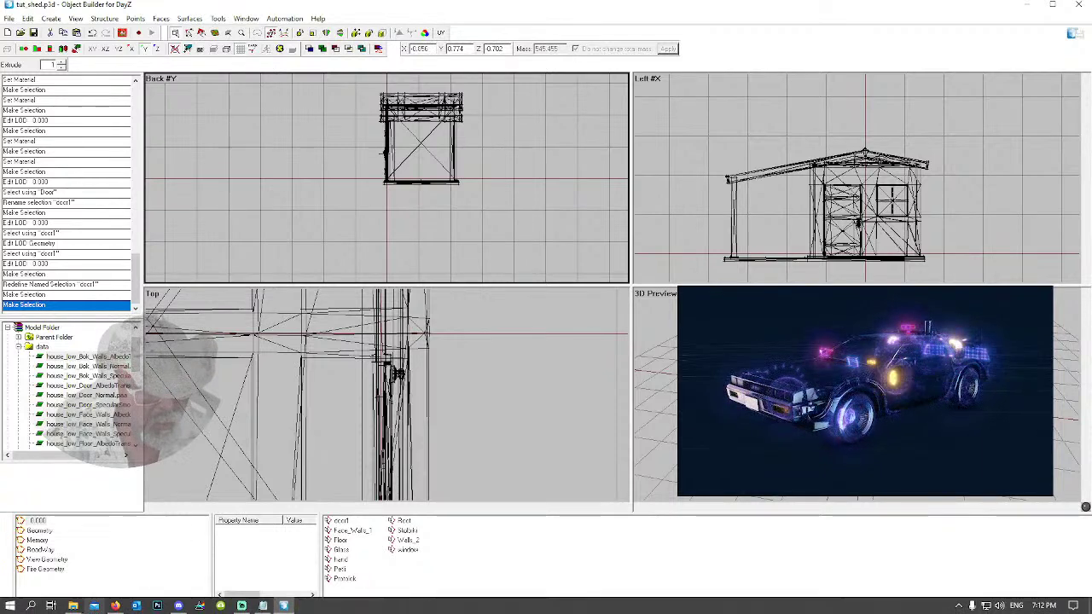
left_click(74, 607)
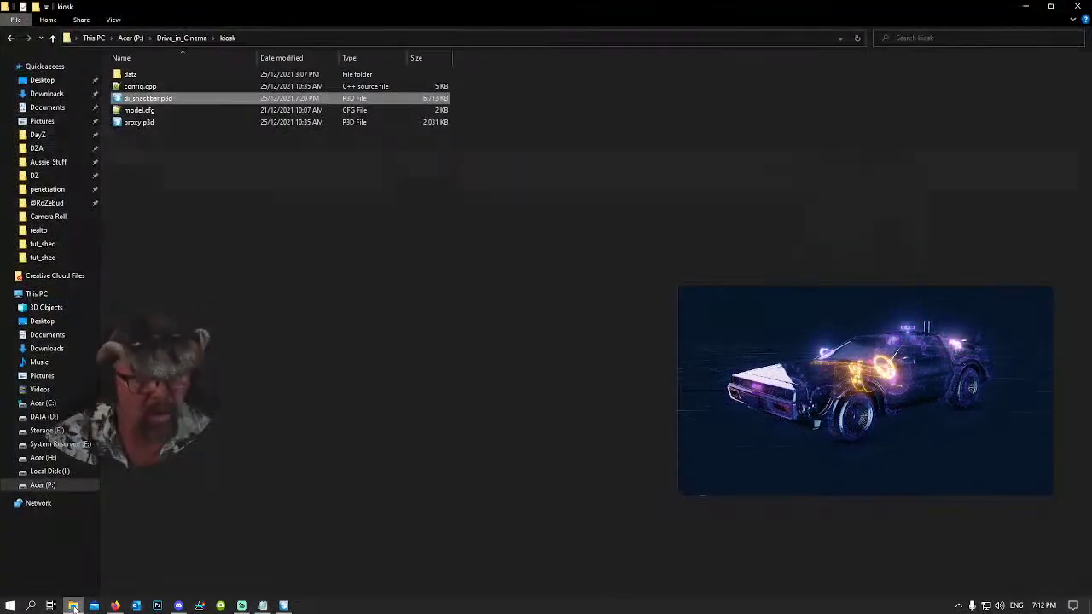
left_click(51, 487)
scroll(149, 310, "down", 6)
scroll(141, 285, "up", 2)
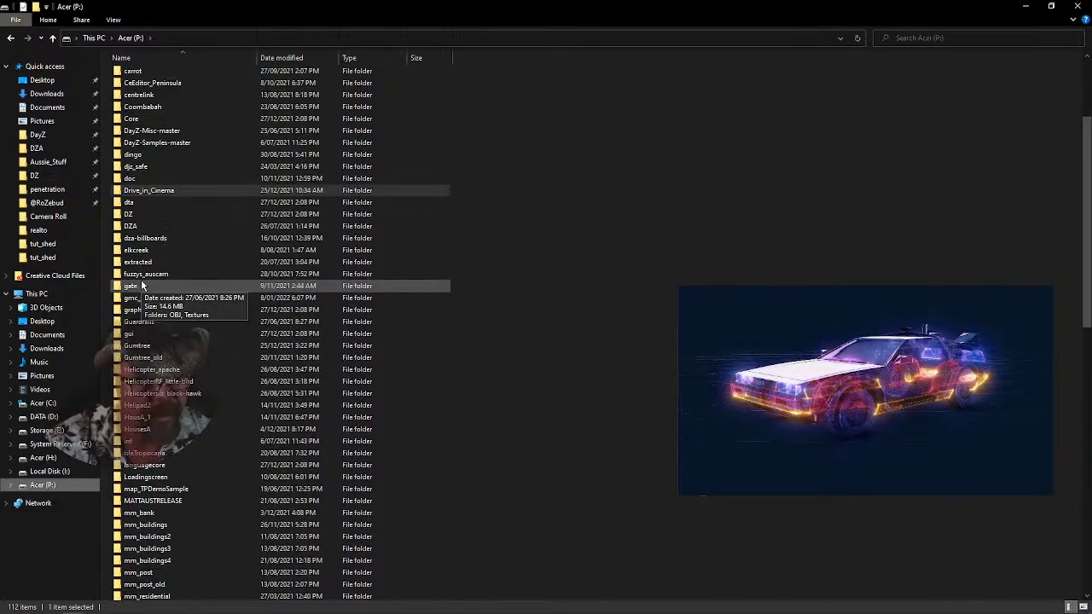
double_click(131, 214)
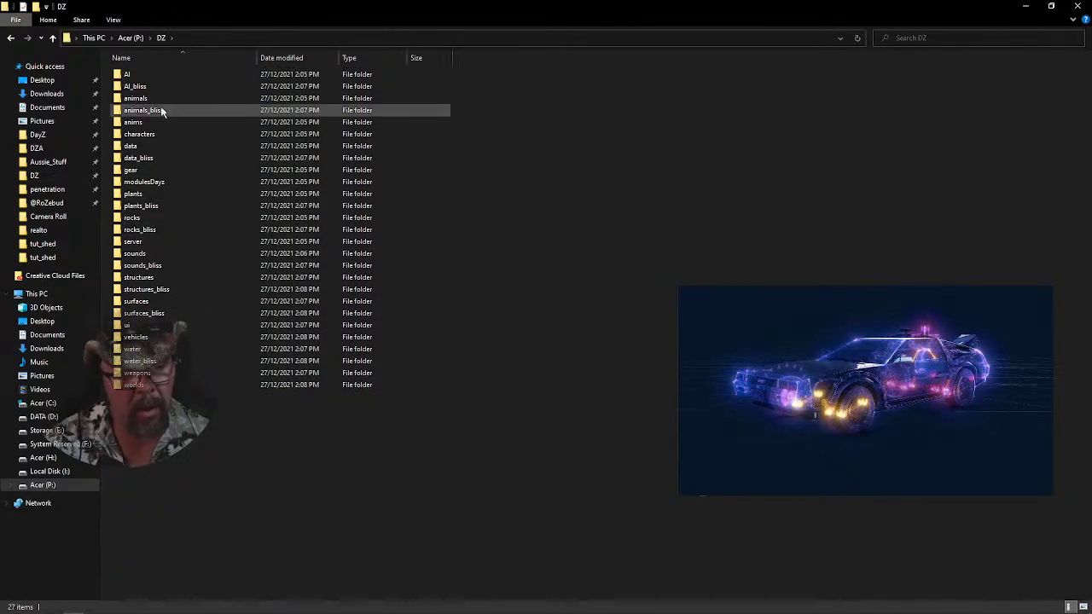
double_click(152, 279)
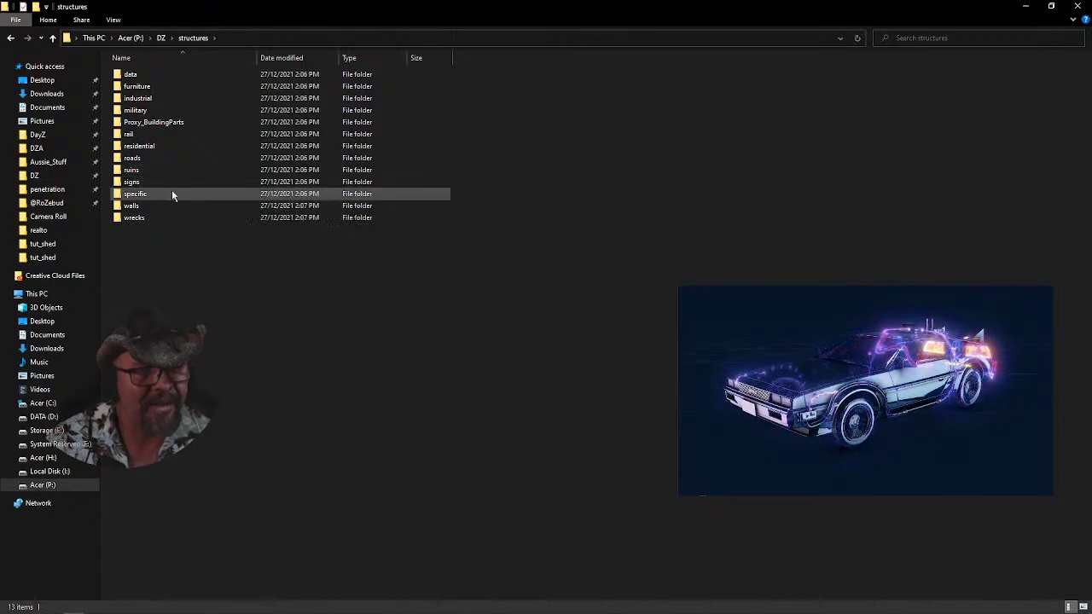
double_click(140, 147)
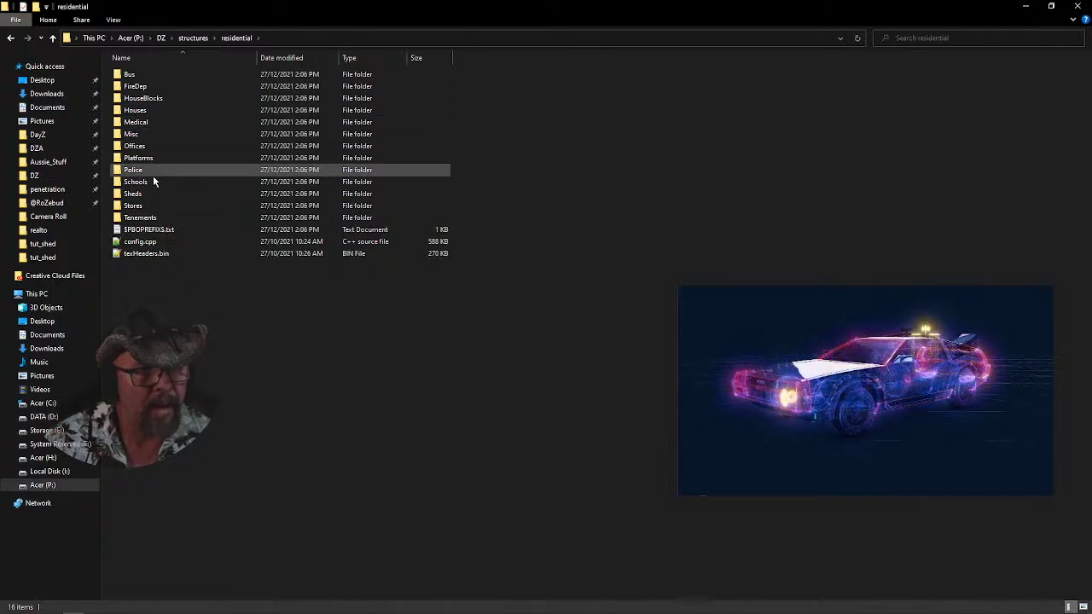
double_click(145, 110)
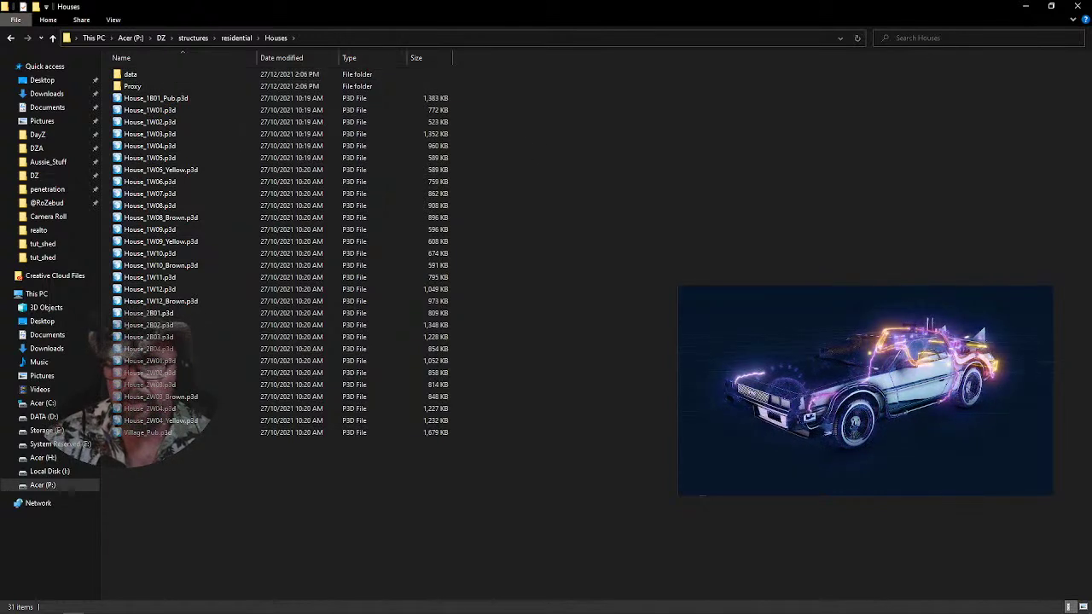
Search the Houses folder for "glass" and return to its file list
left_click(908, 39)
type("glass")
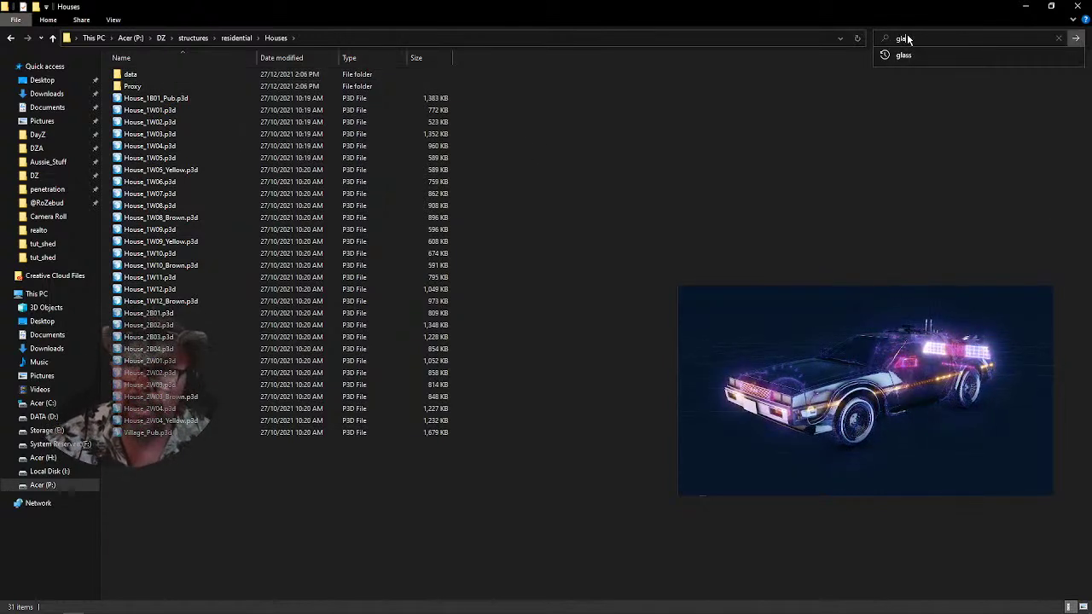
key("Return")
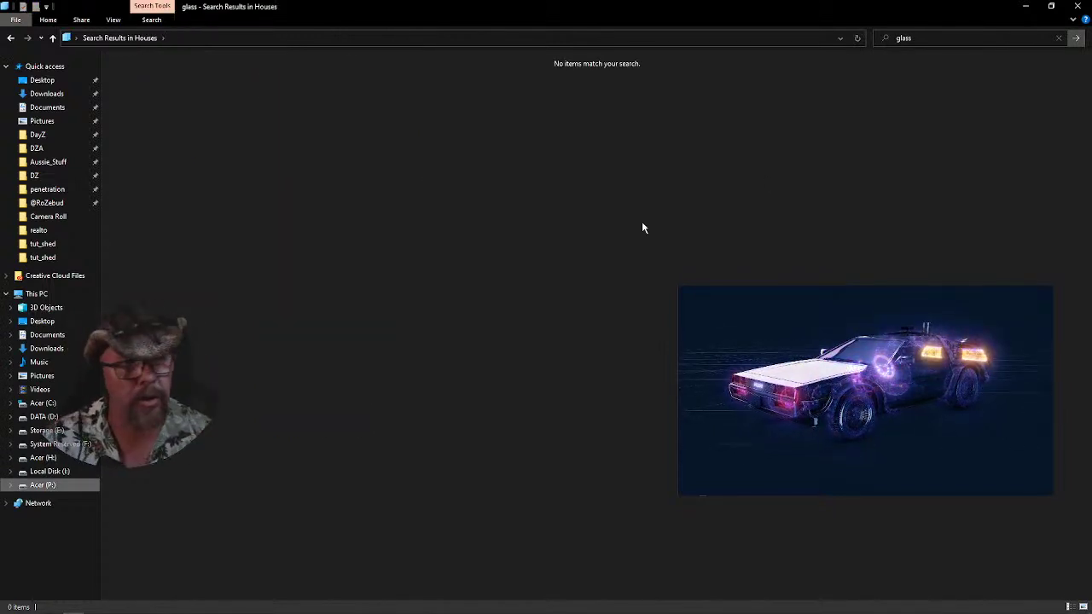
left_click(10, 38)
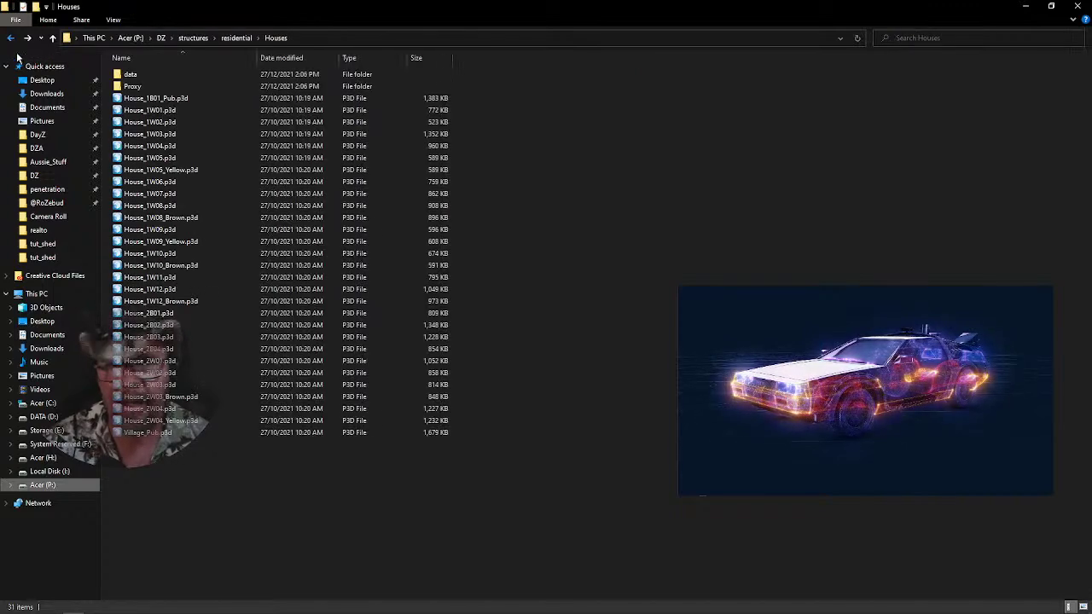
Search the data subfolder of Houses for "glass", clear the search, and look through the folder's texture files
double_click(130, 75)
left_click(926, 40)
type("glas")
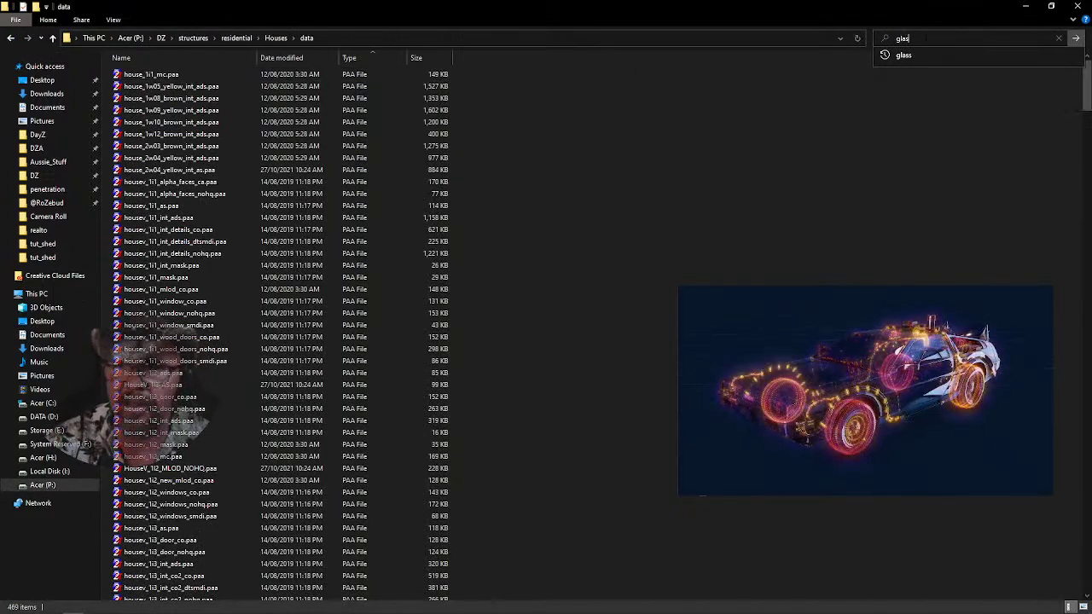
type("s")
key("Return")
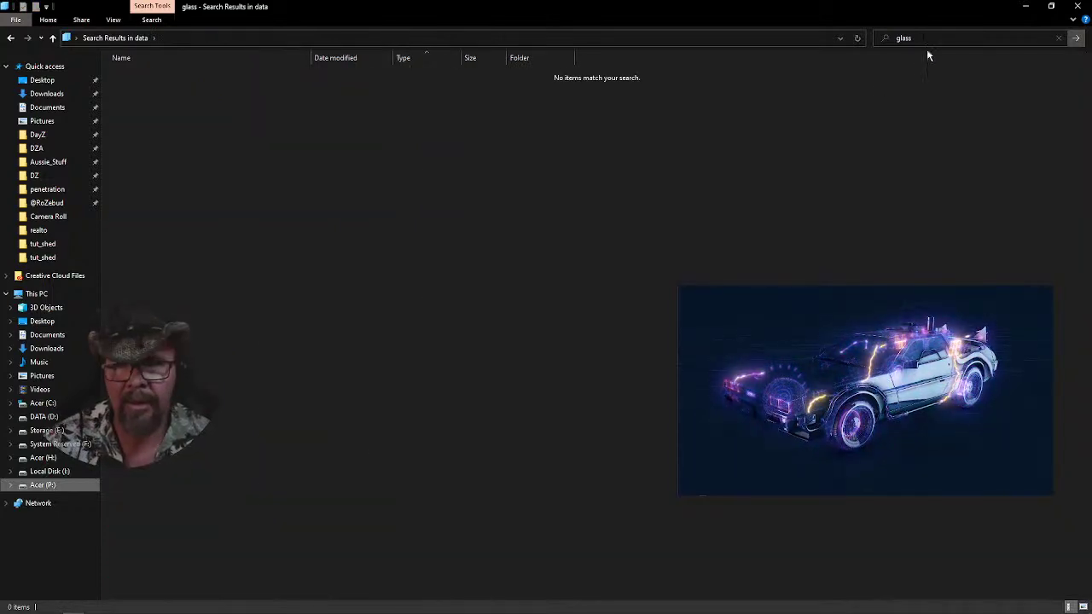
left_click(928, 41)
key("BackSpace")
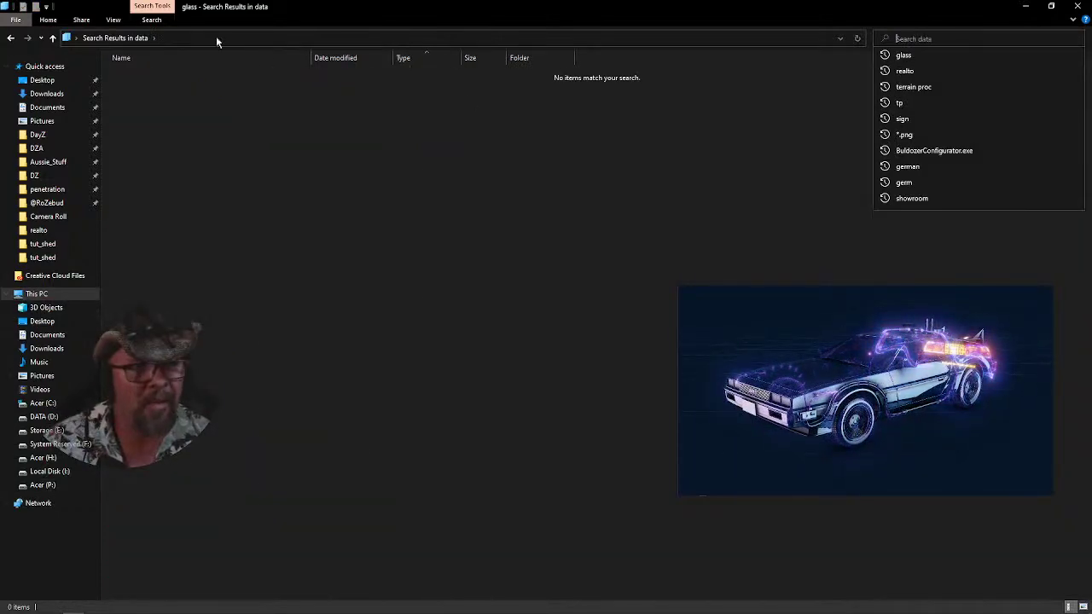
left_click(10, 39)
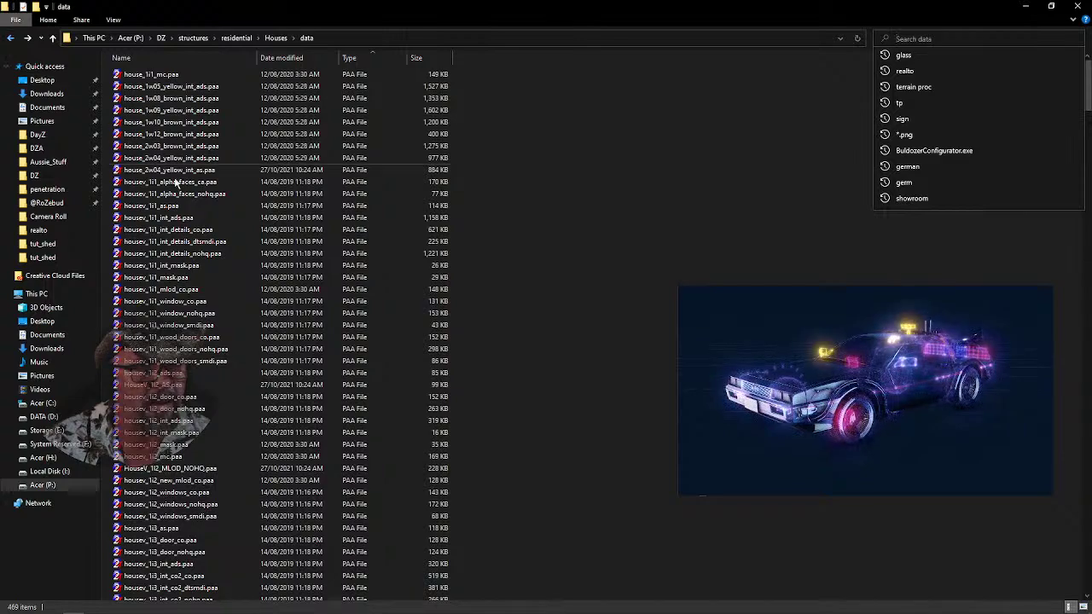
scroll(318, 264, "down", 10)
scroll(318, 257, "down", 15)
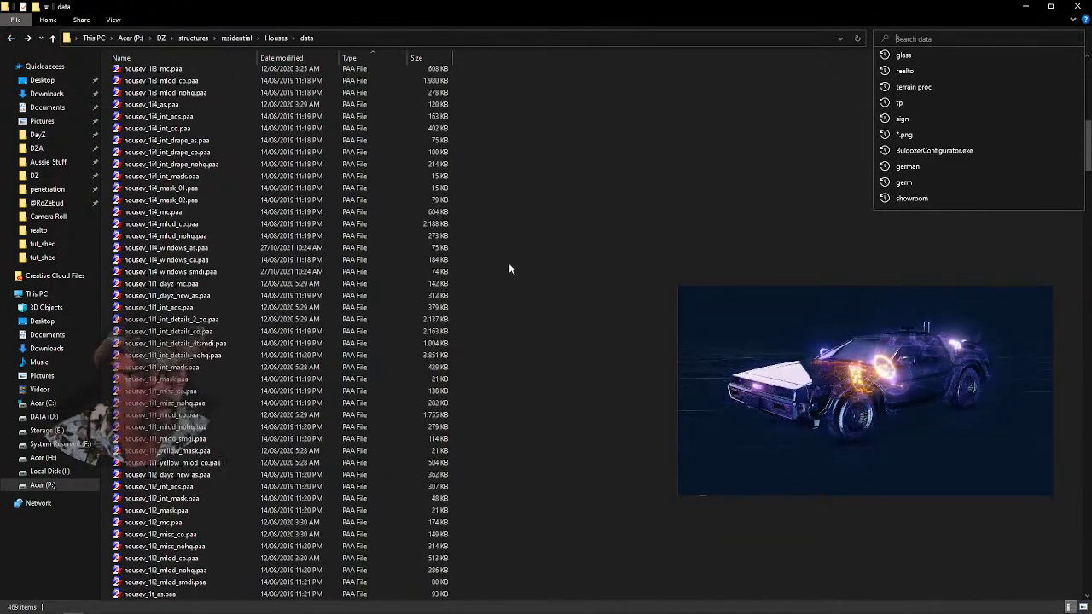
Go back up to P:\DZ\structures and search the whole folder for "glass"
left_click(10, 38)
left_click(10, 39)
left_click(10, 39)
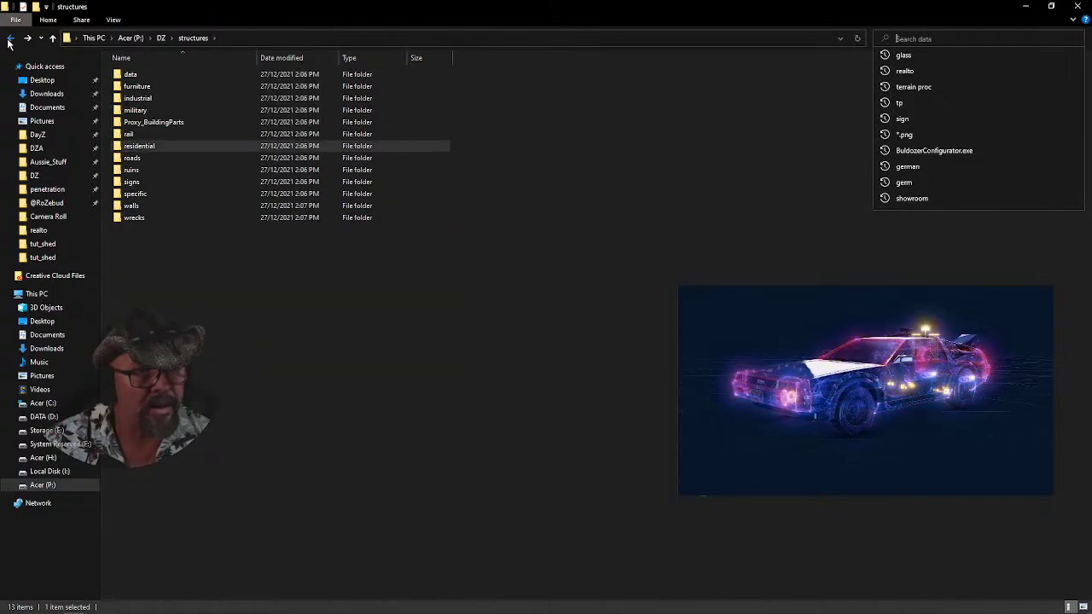
left_click(11, 39)
double_click(197, 273)
left_click(951, 39)
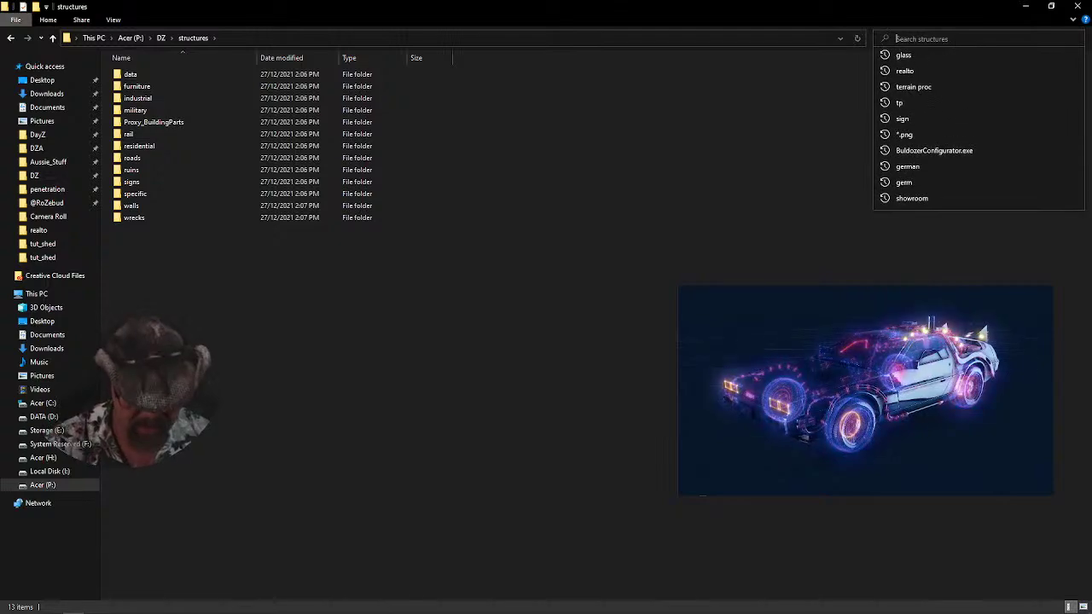
type("glass")
key("Return")
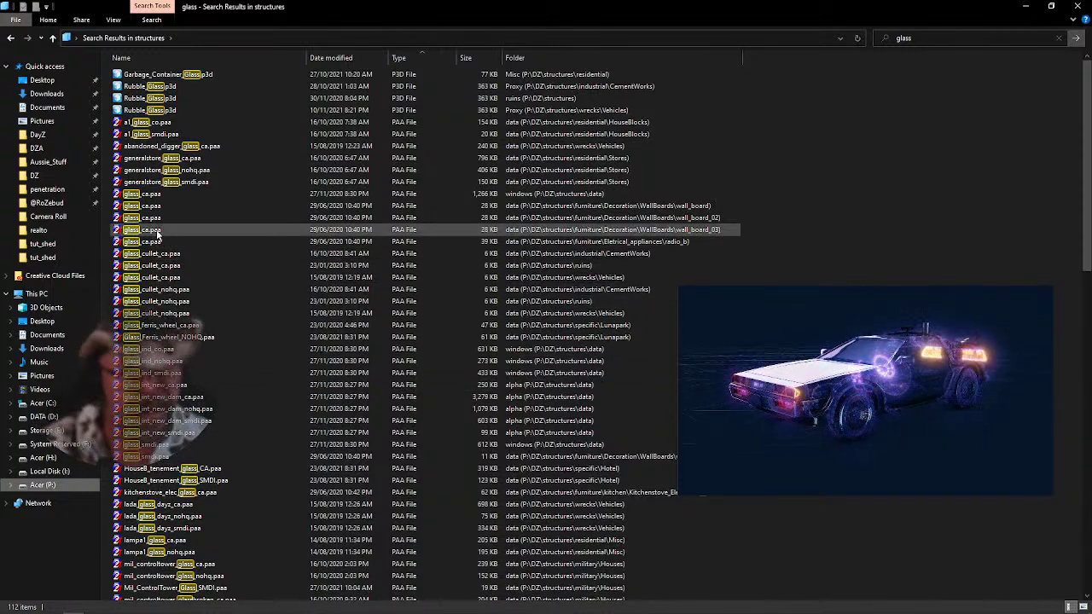
View glass_ca.paa from structures\data\windows, and inspect the wall_board version using the RGB channel display
double_click(143, 196)
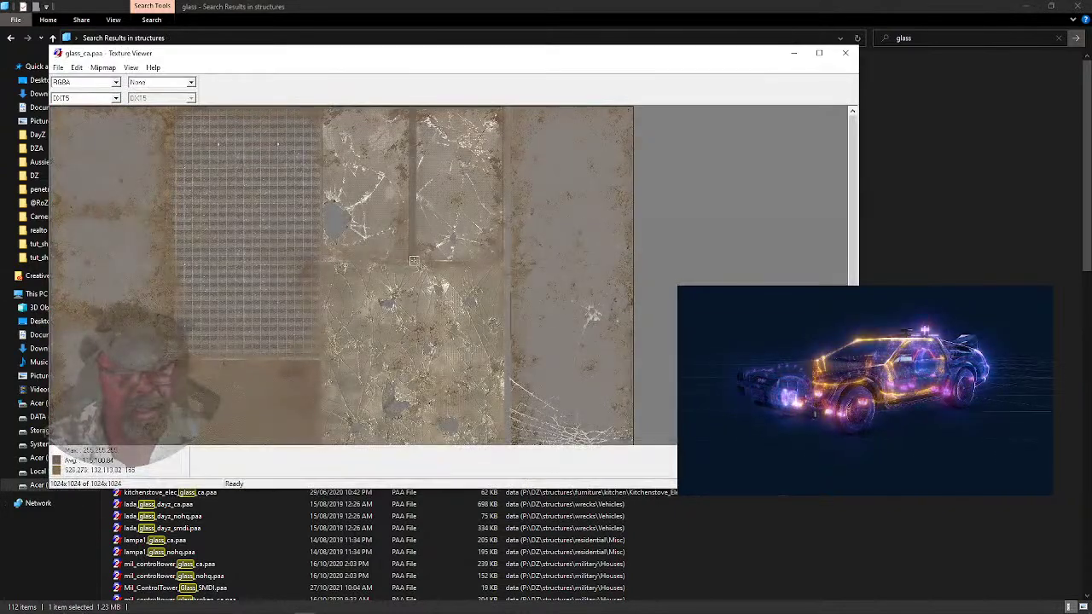
left_click(847, 57)
double_click(141, 208)
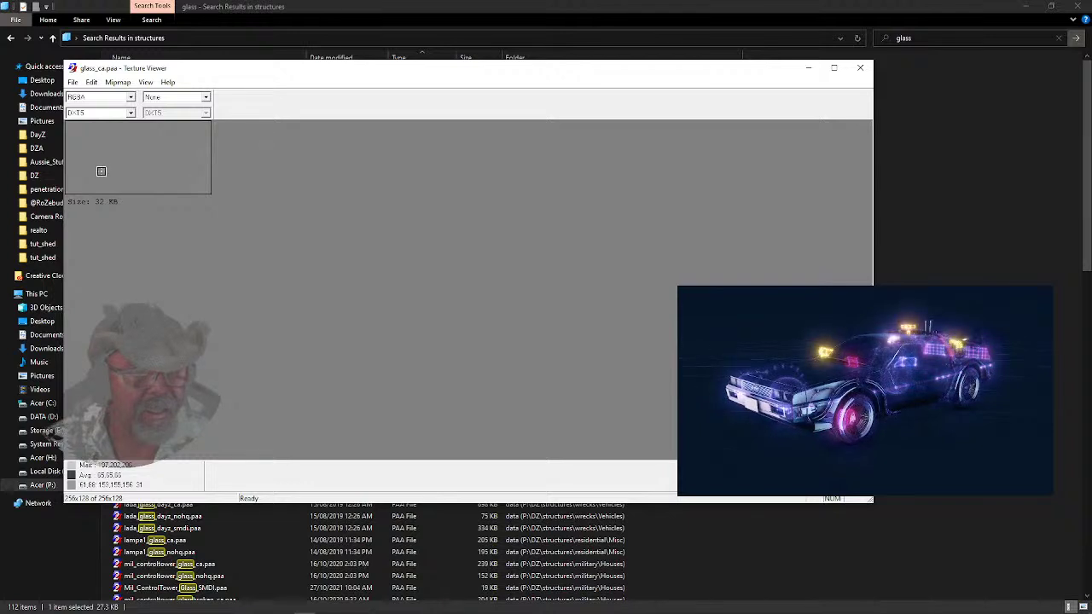
left_click(130, 97)
left_click(101, 119)
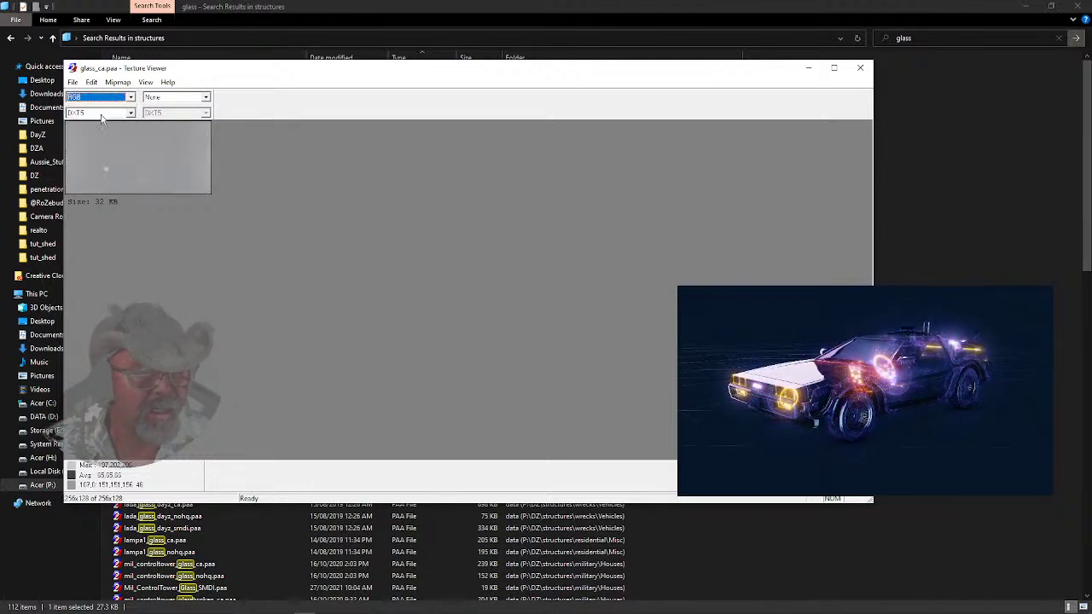
left_click(130, 97)
left_click(94, 111)
left_click(860, 68)
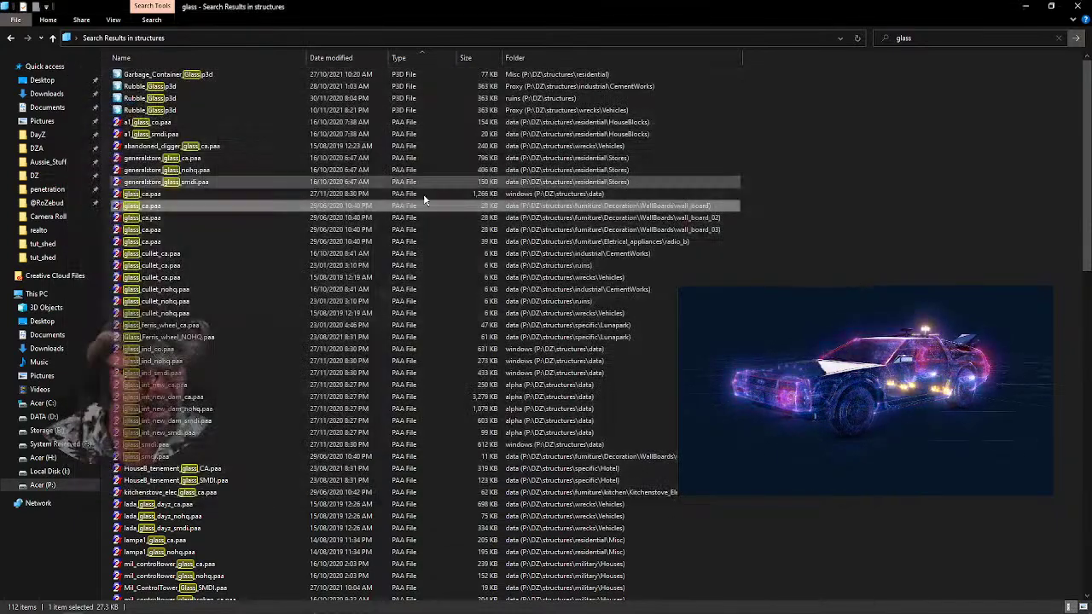
View the wall_board_03 version of glass_ca.paa, and inspect the radio_b version up close and in RGB
double_click(134, 232)
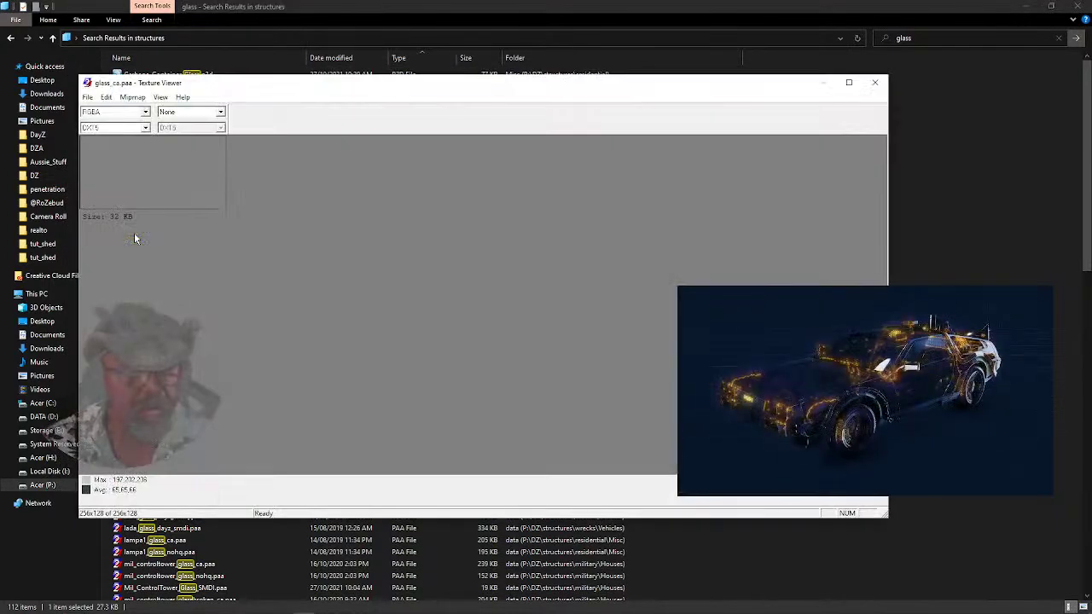
left_click(875, 82)
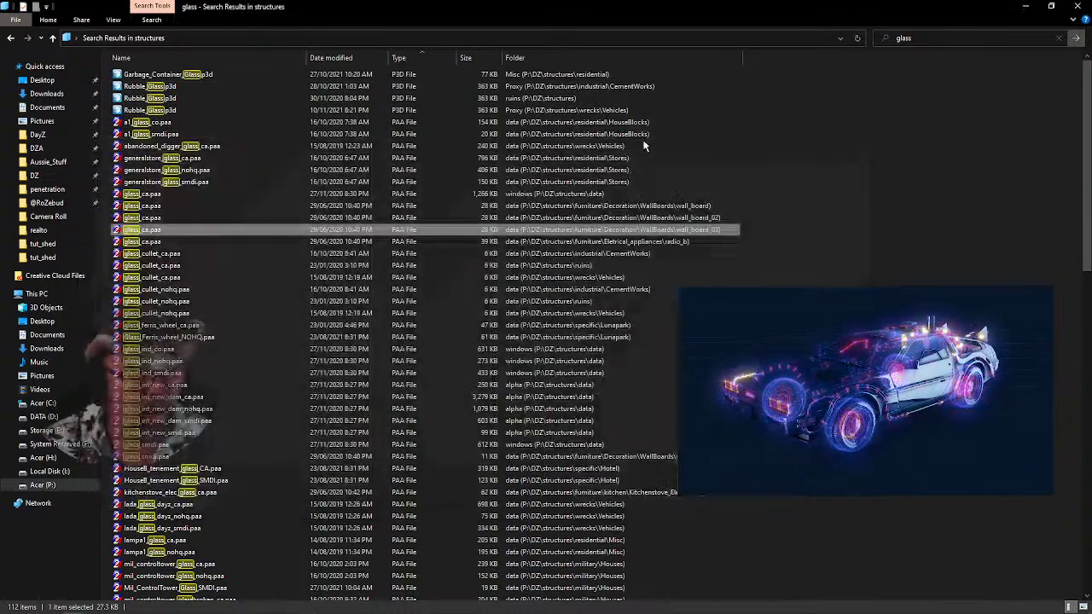
double_click(137, 243)
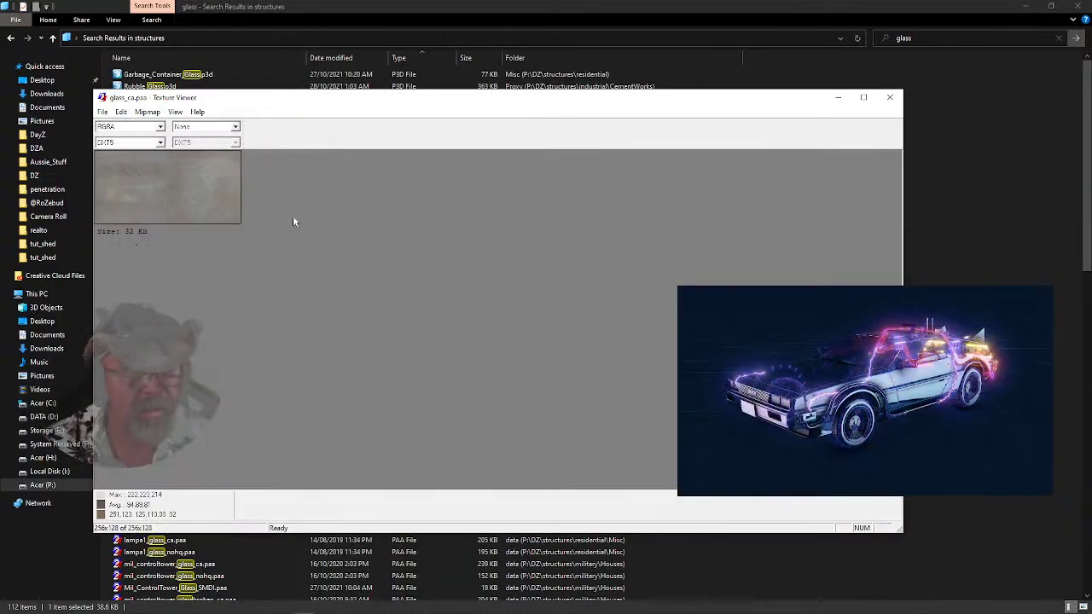
scroll(196, 191, "up", 2)
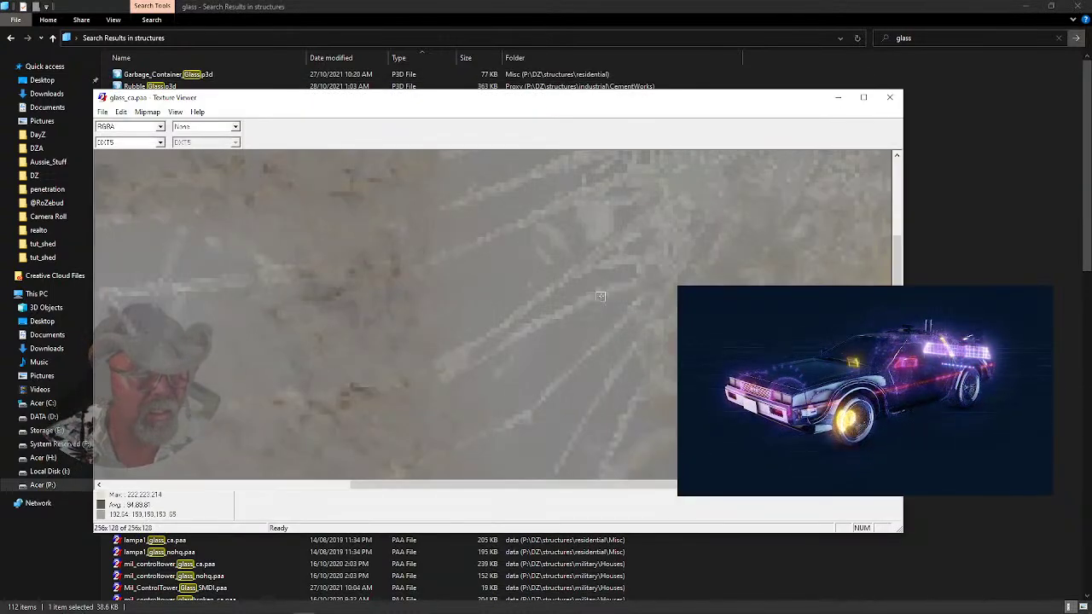
scroll(533, 300, "down", 2)
left_click(159, 126)
left_click(120, 161)
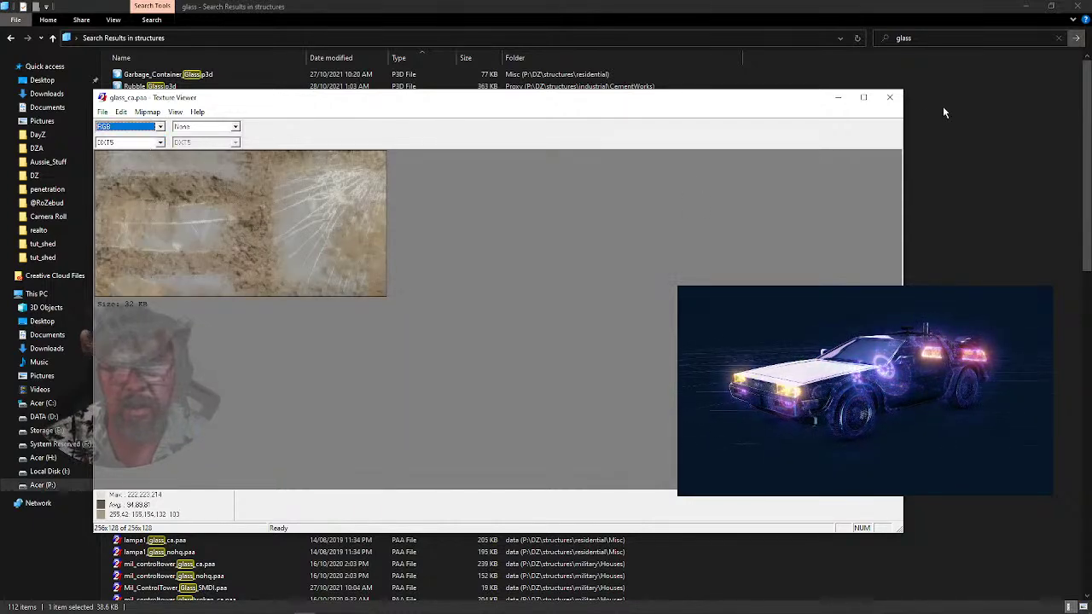
left_click(890, 97)
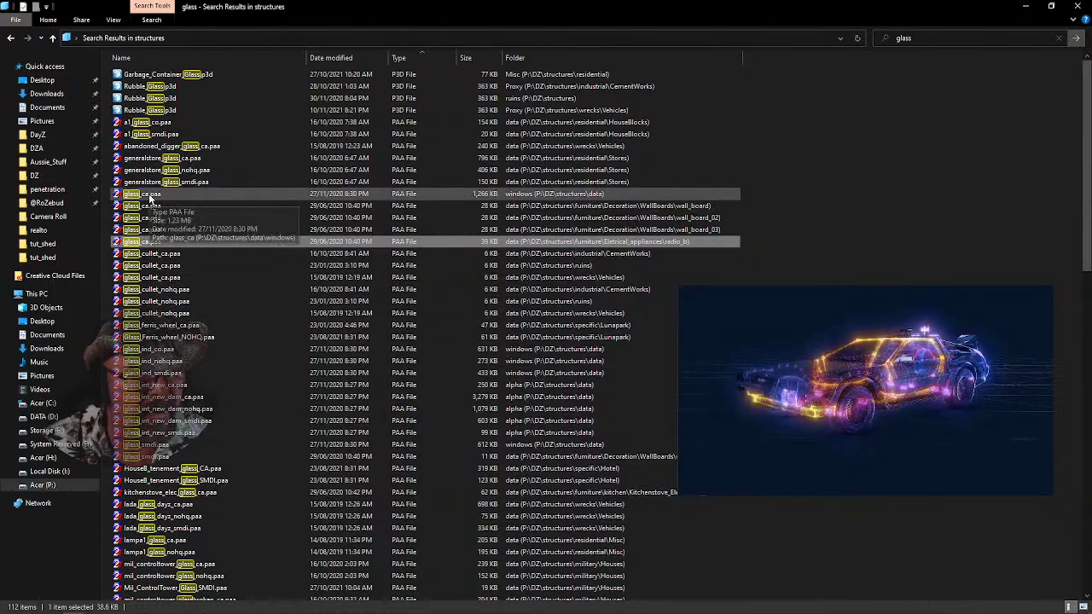
Copy glass_ca.paa from structures\data\windows into P:\tut\tut_shed\data and return to Object Builder
left_click(150, 196)
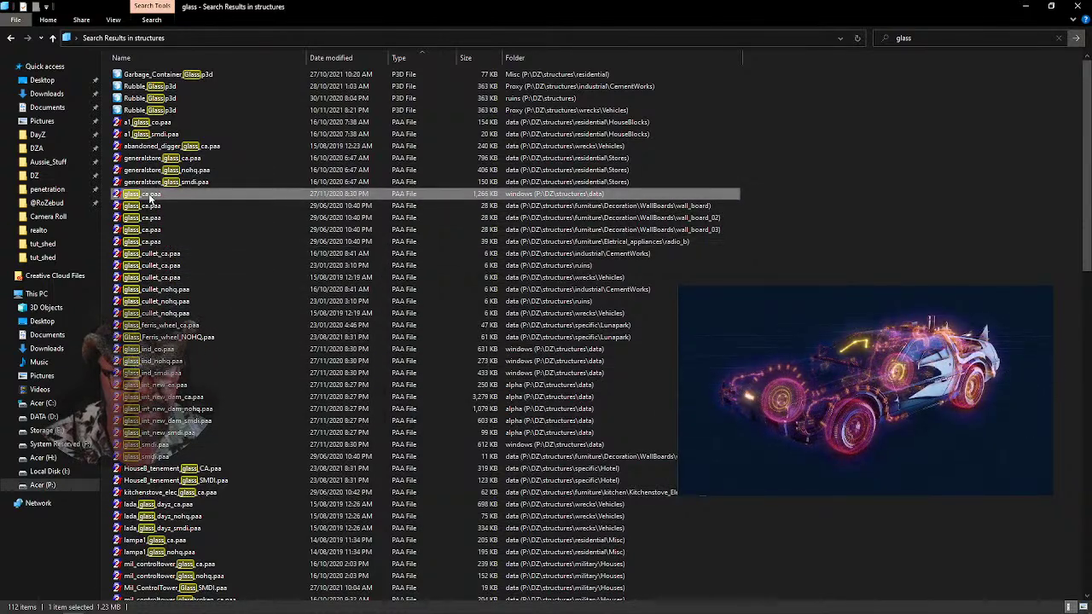
right_click(150, 198)
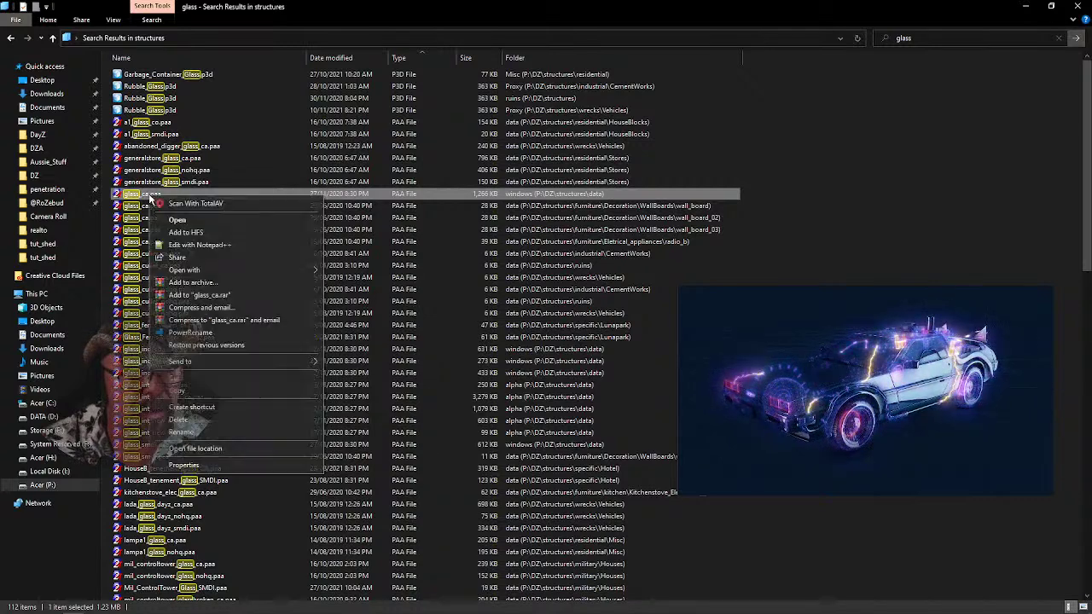
left_click(166, 393)
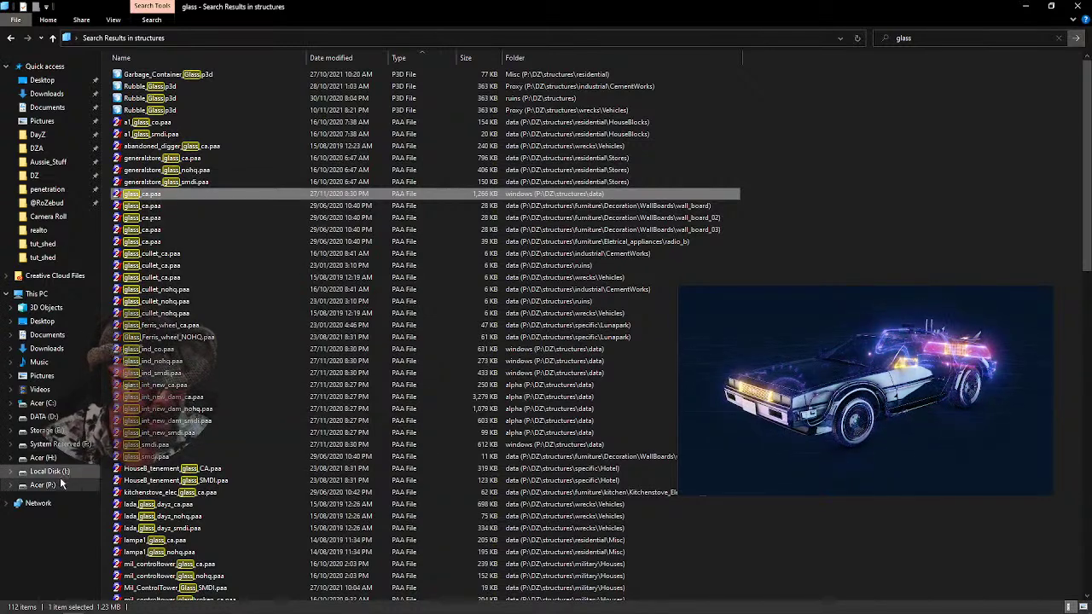
left_click(56, 484)
scroll(141, 469, "down", 20)
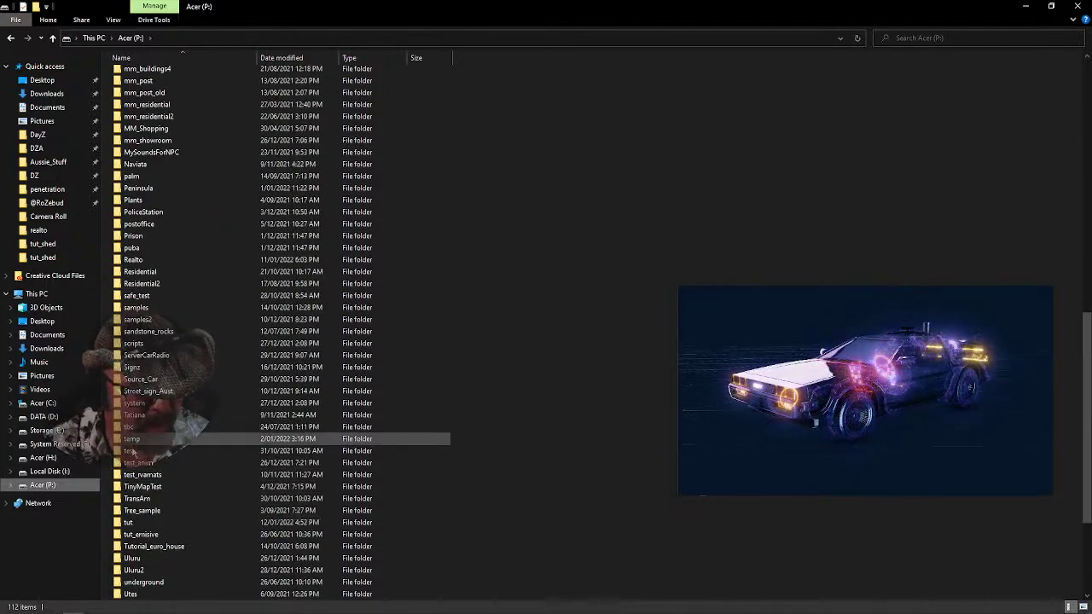
double_click(133, 522)
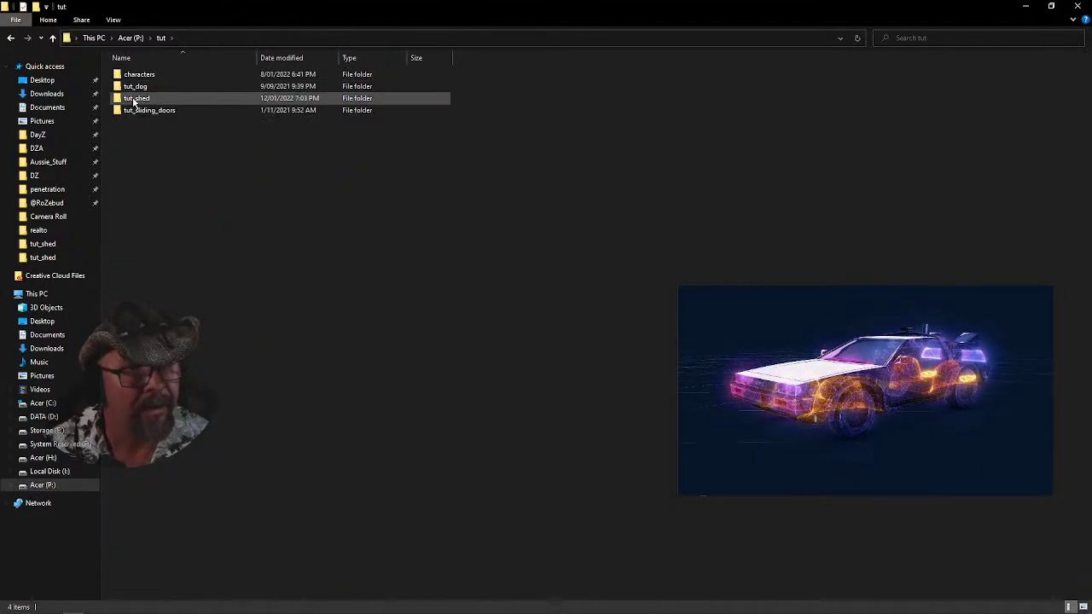
double_click(127, 98)
double_click(128, 79)
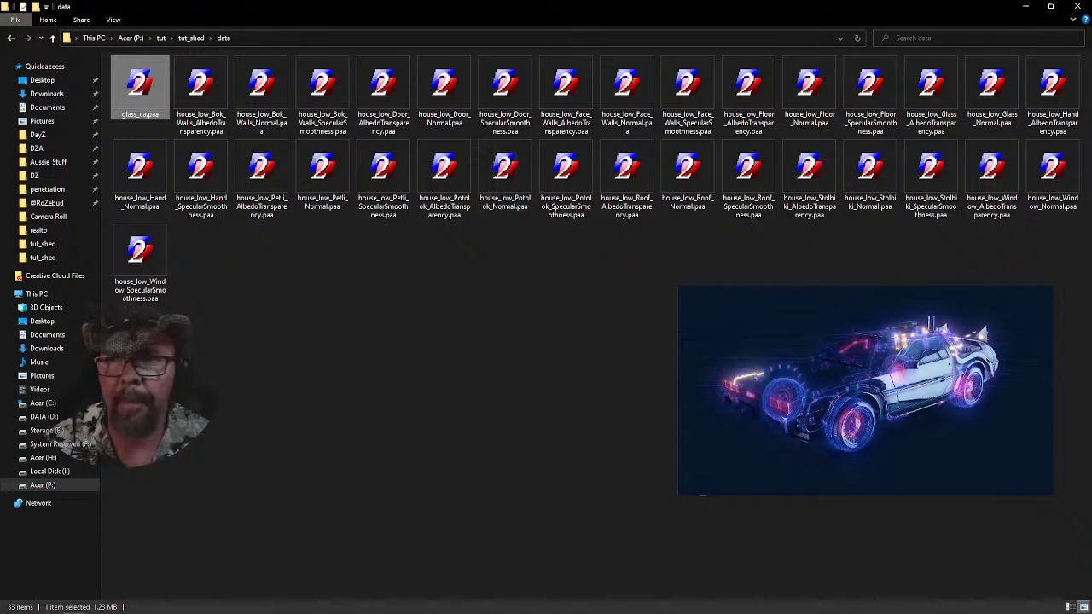
left_click(1027, 8)
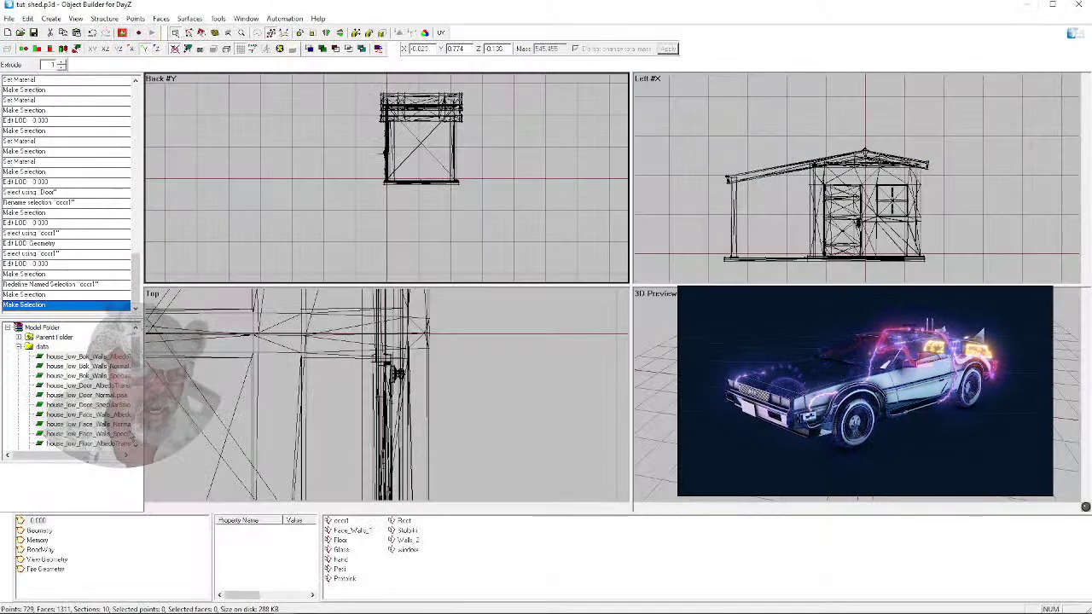
Switch to File Explorer and return to the "glass" search results for the structures folder
mouse_move(168, 606)
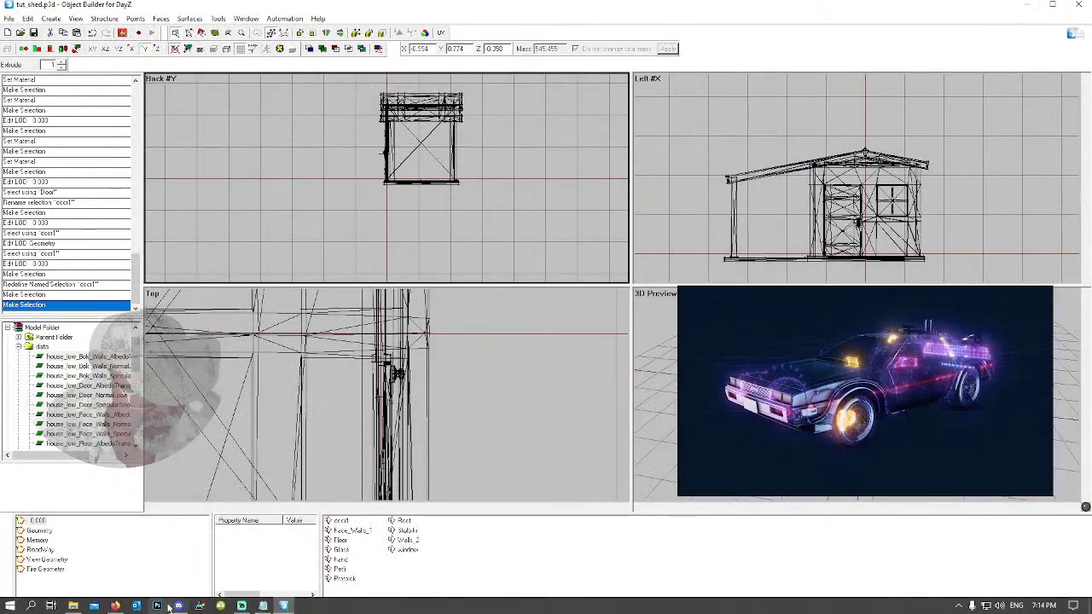
left_click(73, 605)
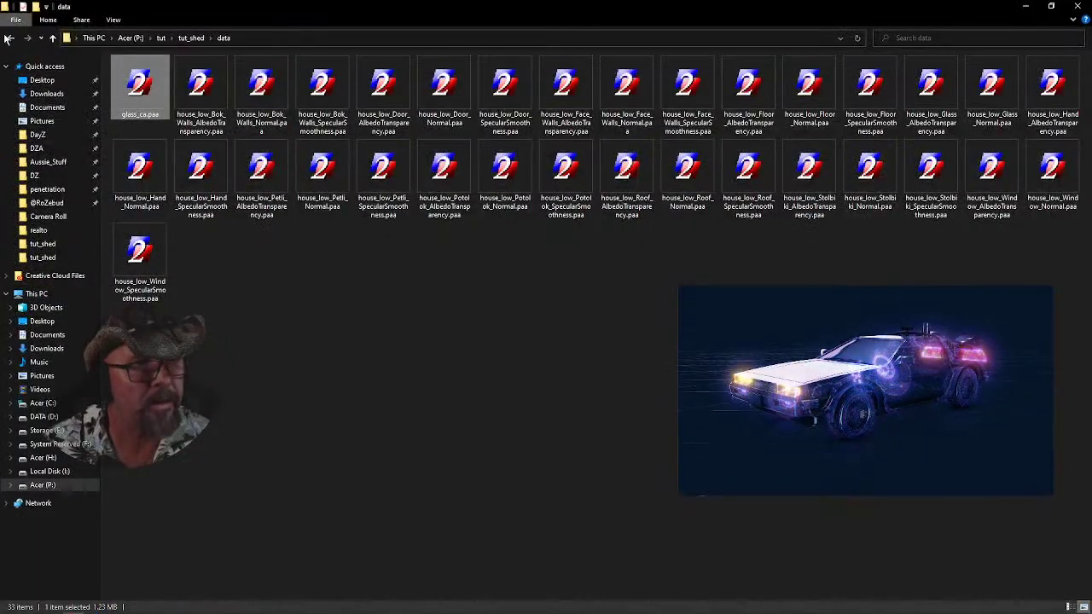
left_click(9, 38)
left_click(8, 39)
left_click(9, 38)
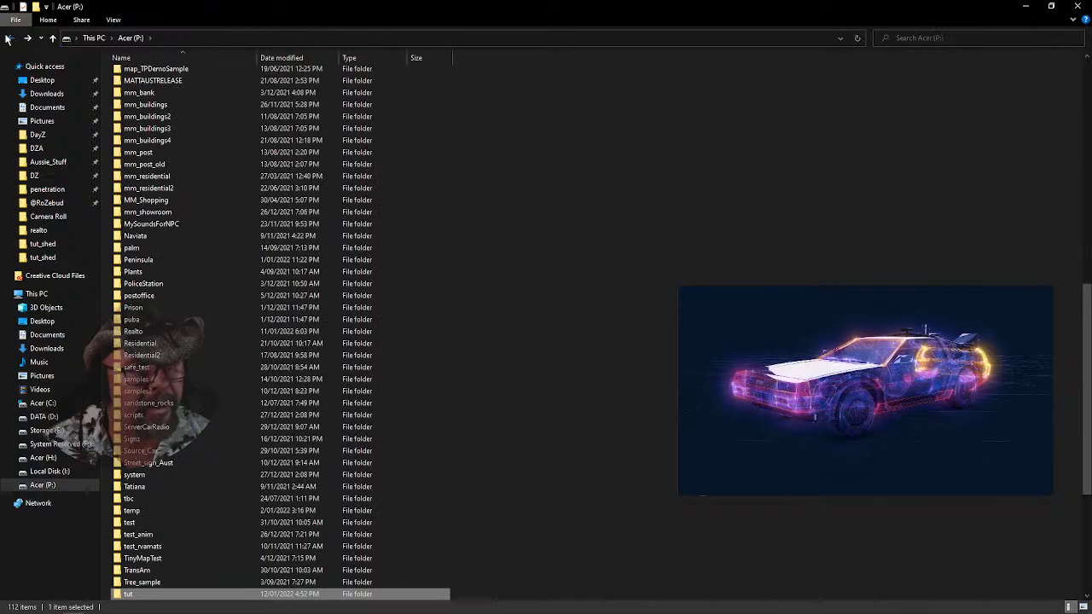
left_click(9, 38)
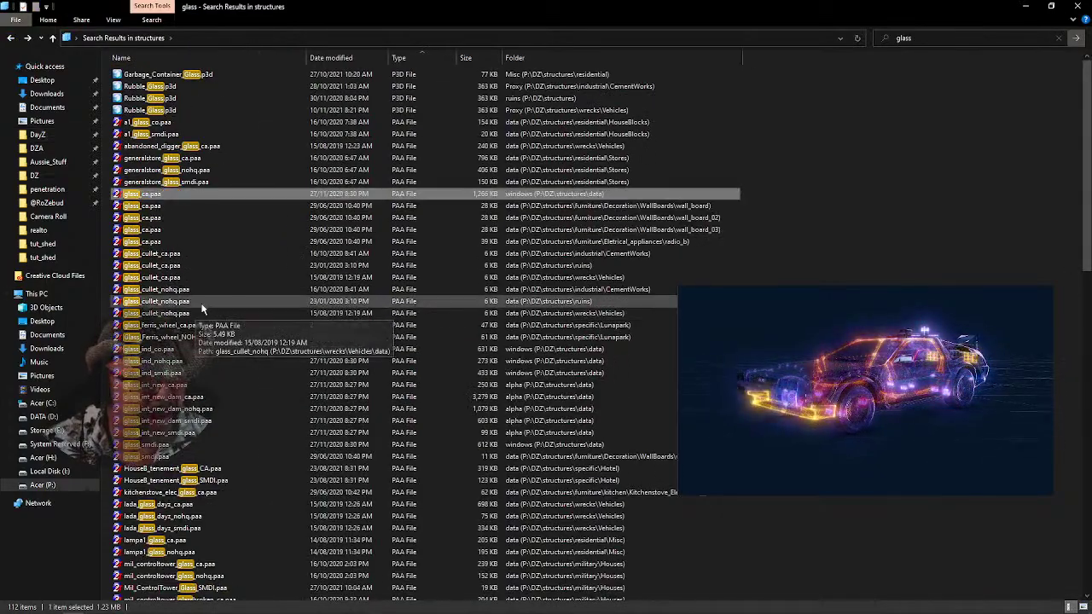
scroll(227, 309, "down", 3)
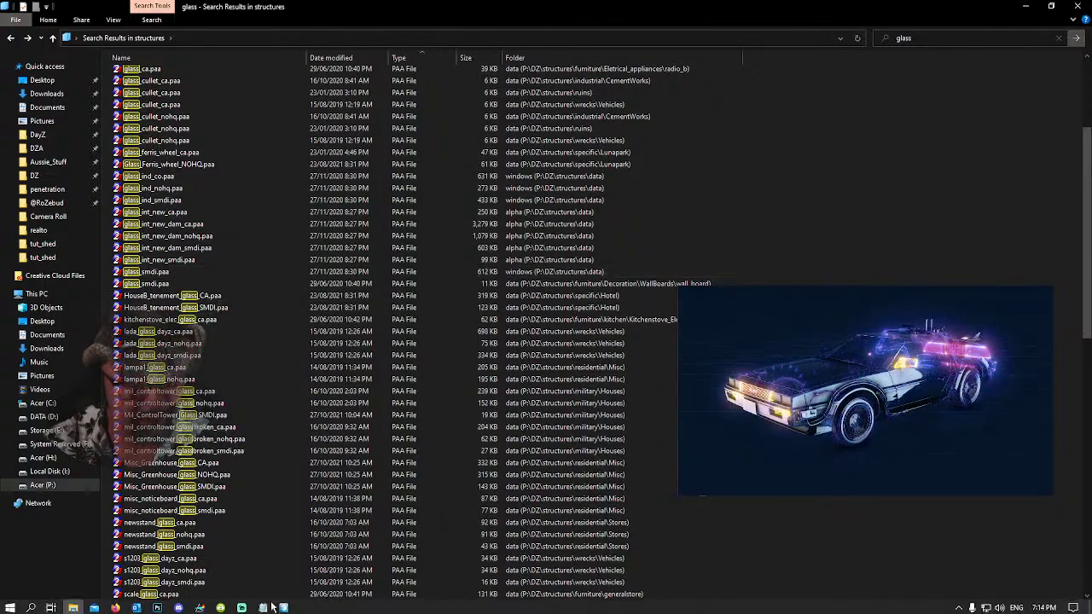
mouse_move(178, 607)
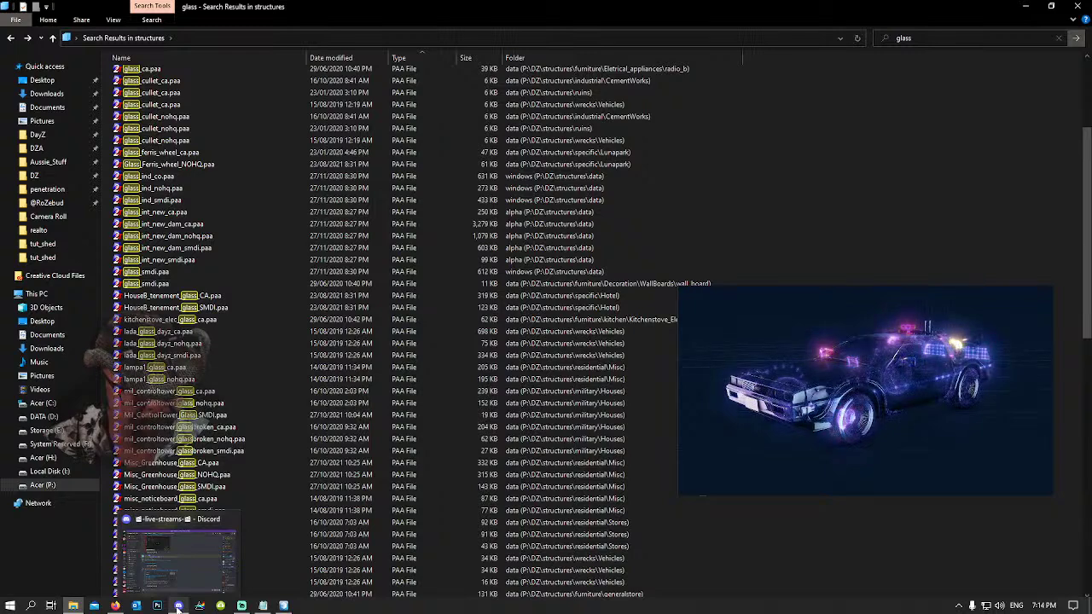
left_click(241, 606)
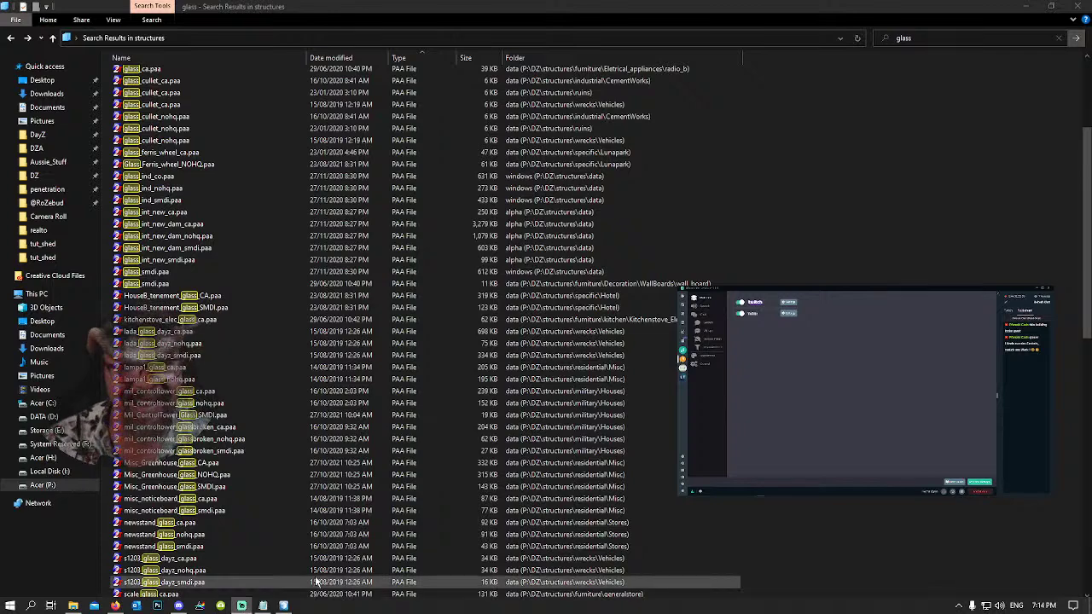
left_click(1035, 288)
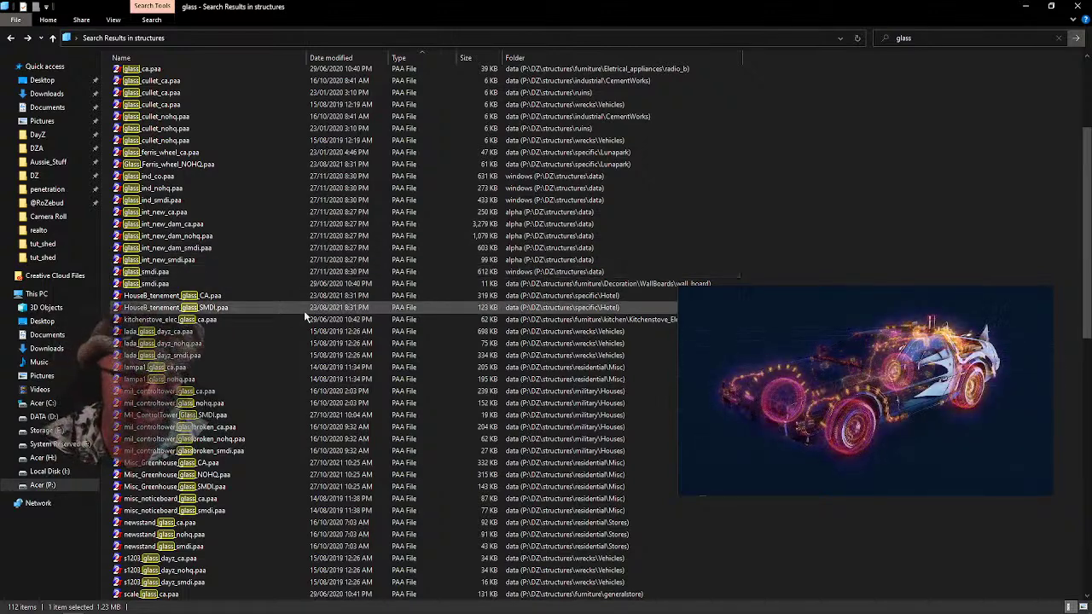
View the structures\data\windows and wall_board versions of glass_smdi.paa, and look through the other glass search results
double_click(159, 274)
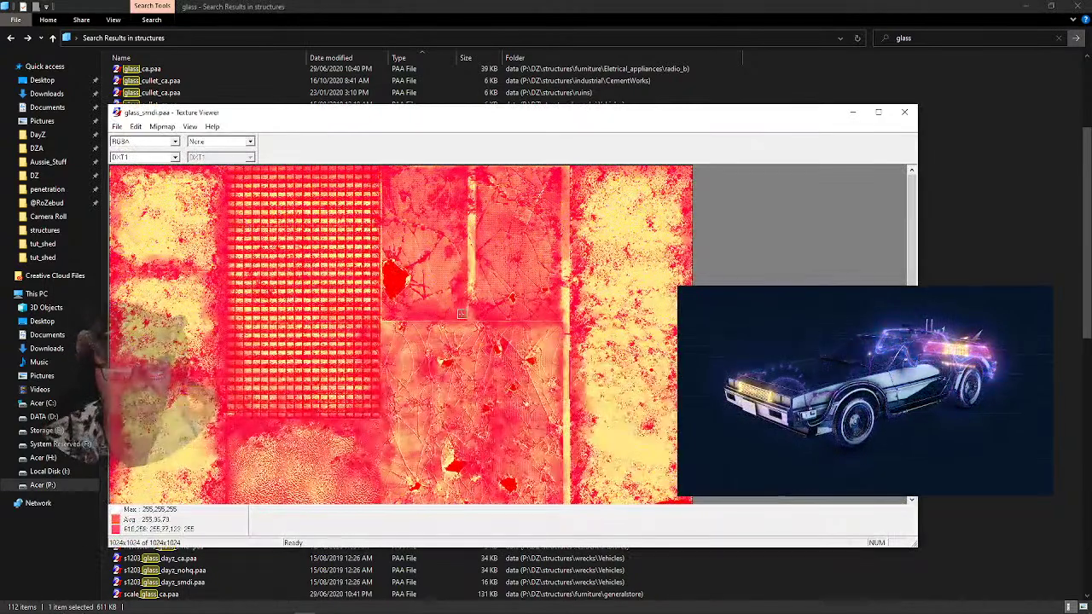
left_click(904, 112)
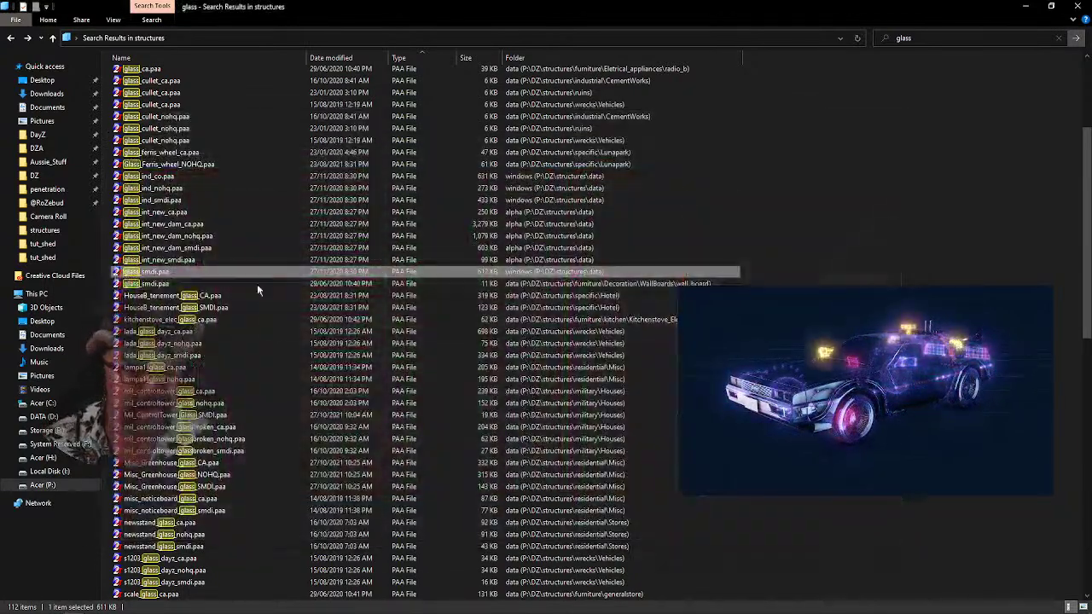
double_click(163, 283)
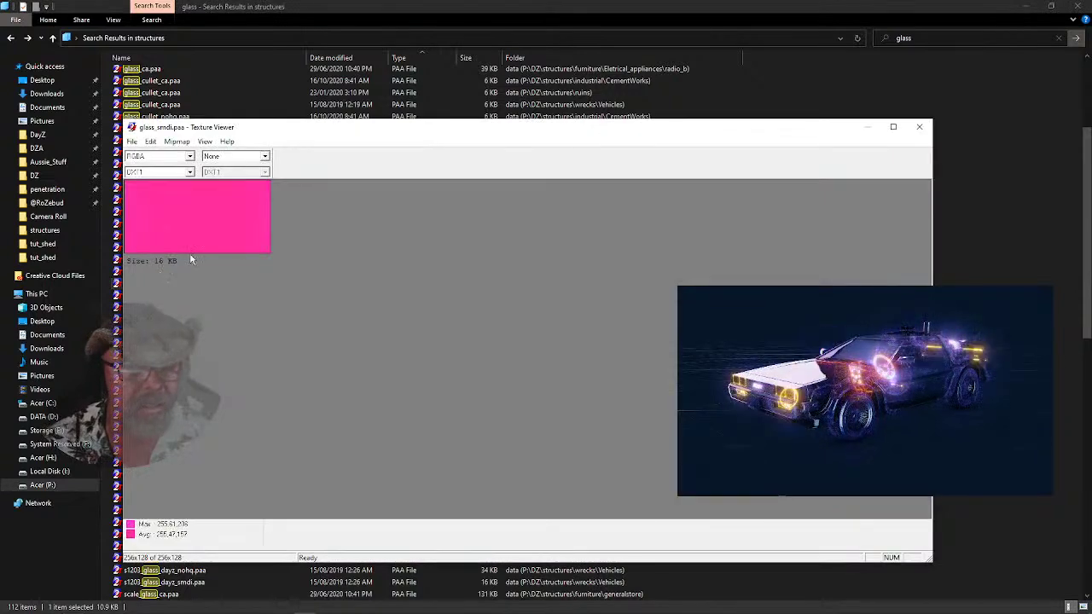
left_click(919, 127)
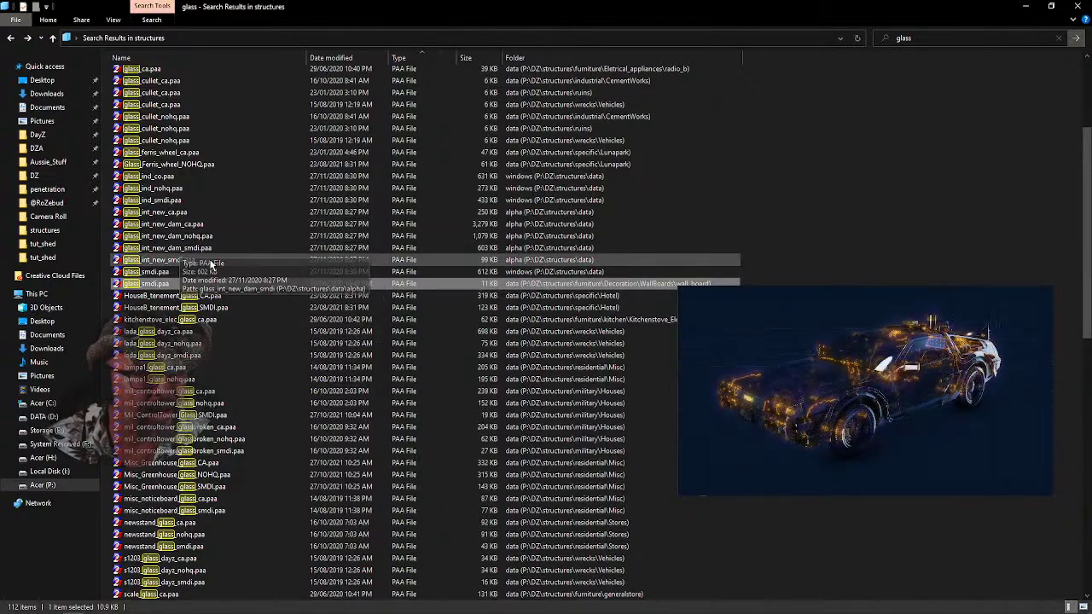
scroll(196, 316, "down", 9)
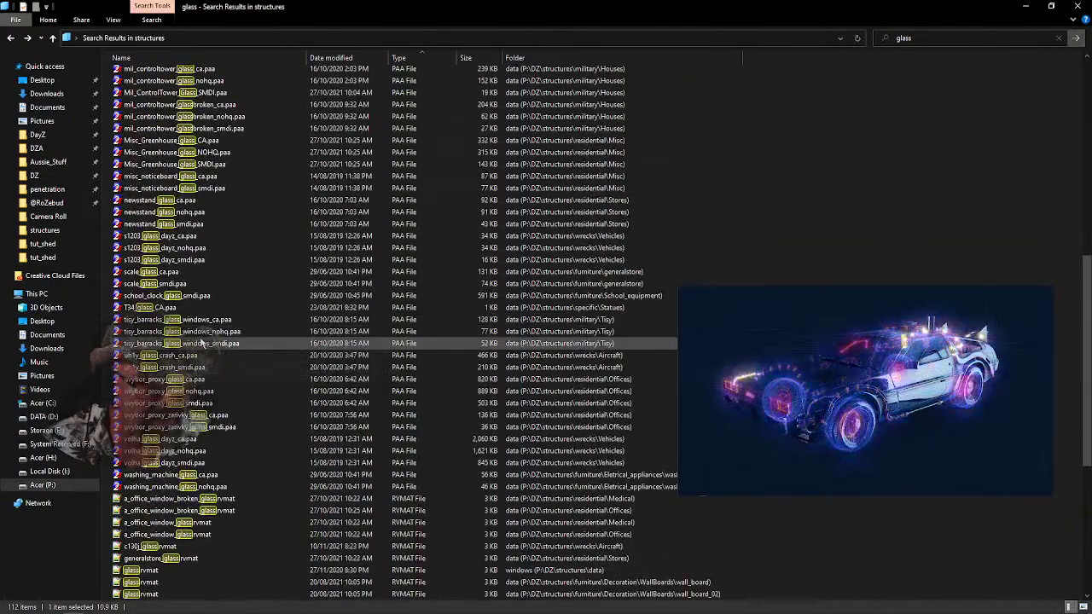
scroll(197, 320, "up", 13)
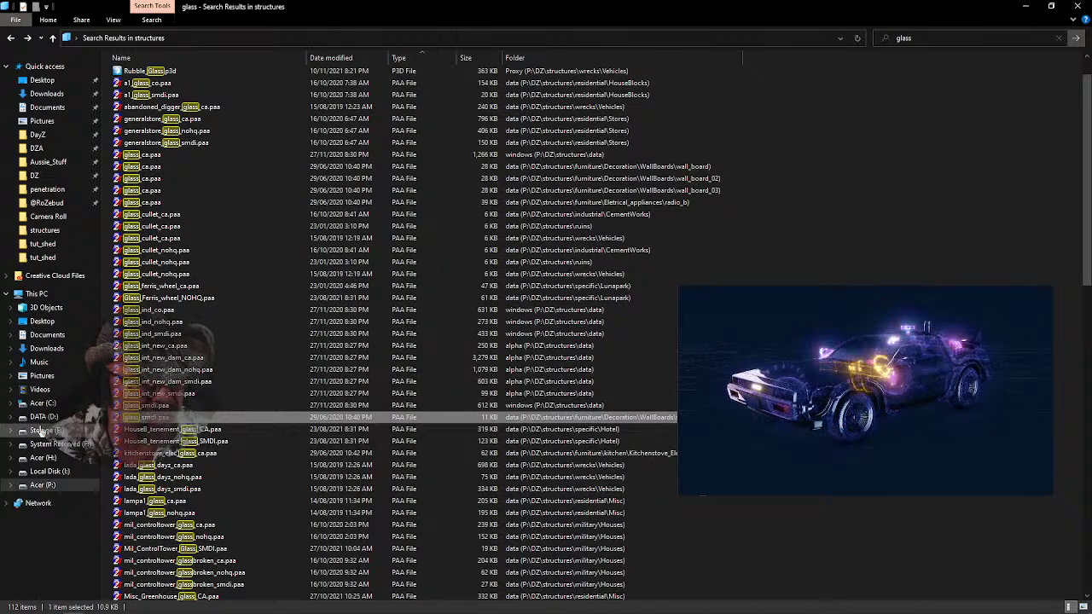
Go to the P: drive and open the Drive_in_Cinema\kiosk\data folder
left_click(43, 485)
scroll(216, 349, "down", 11)
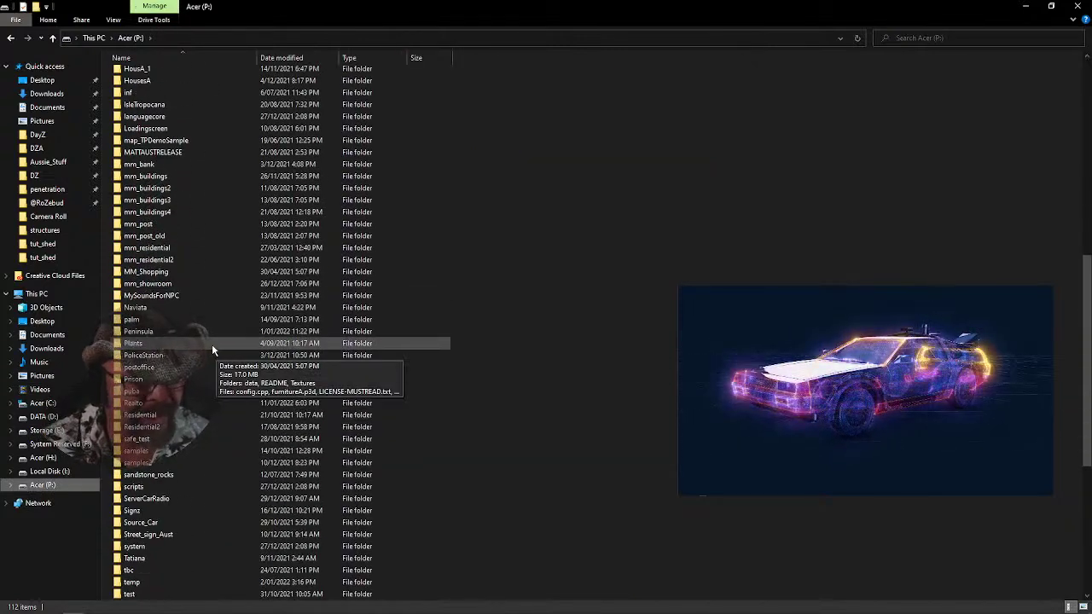
scroll(173, 478, "down", 6)
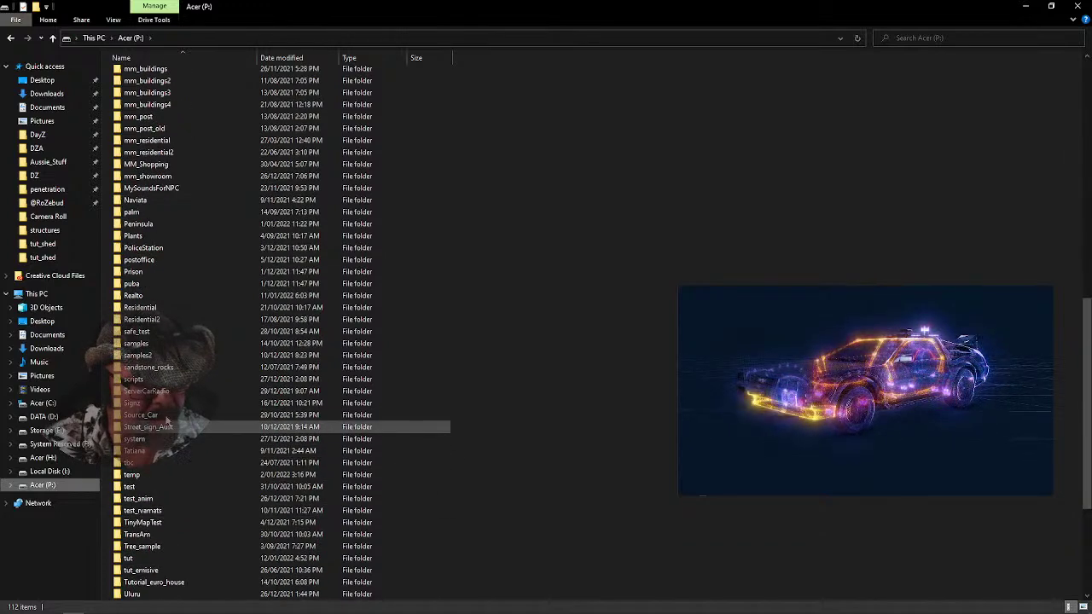
double_click(130, 559)
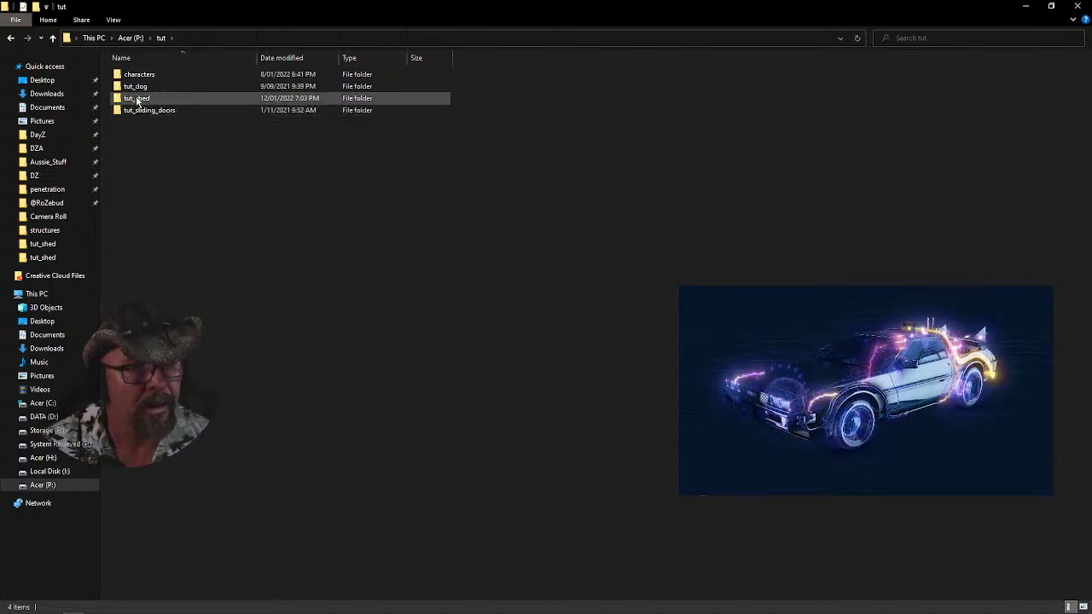
left_click(140, 100)
left_click(10, 38)
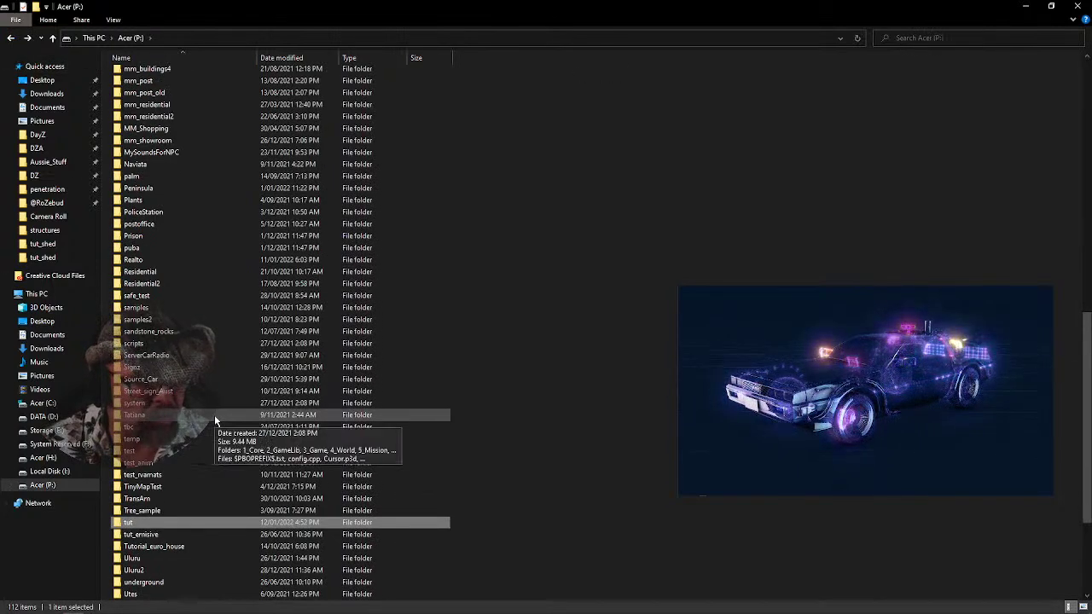
scroll(214, 414, "up", 12)
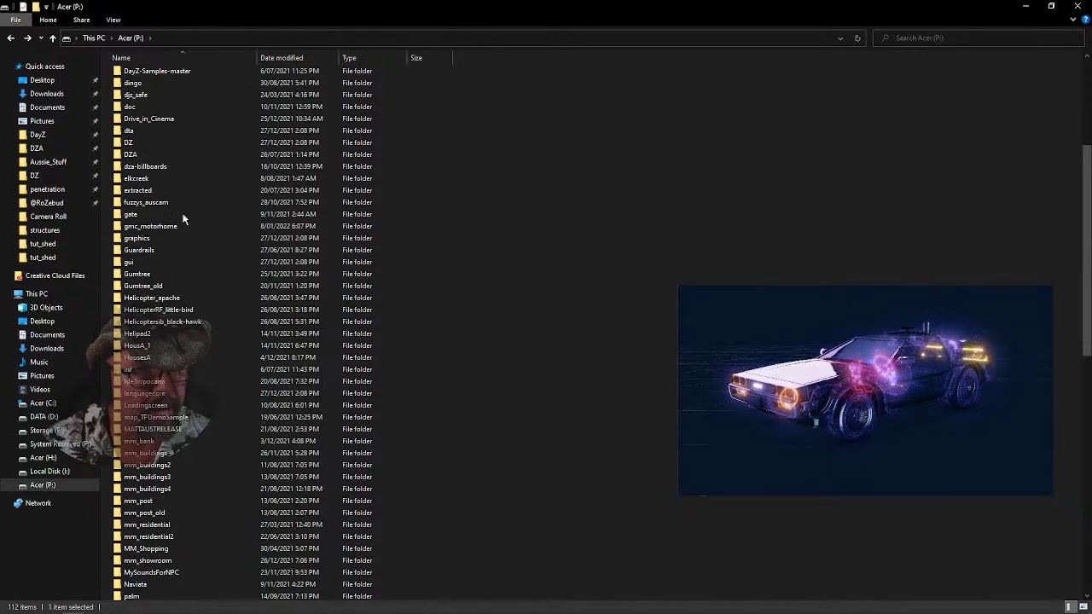
double_click(158, 119)
double_click(136, 76)
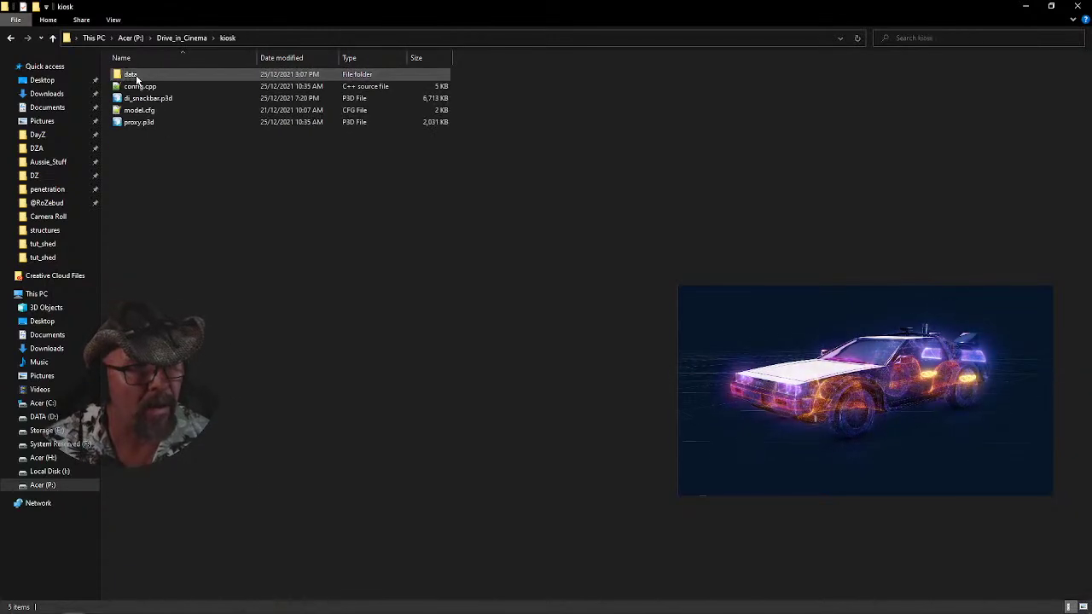
double_click(133, 76)
double_click(131, 75)
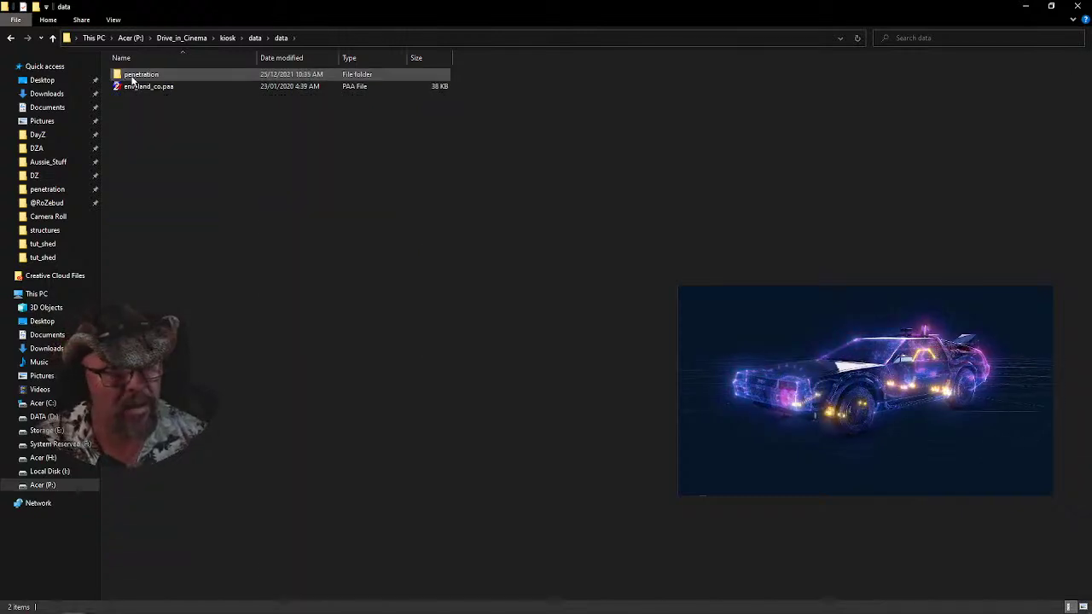
left_click(8, 38)
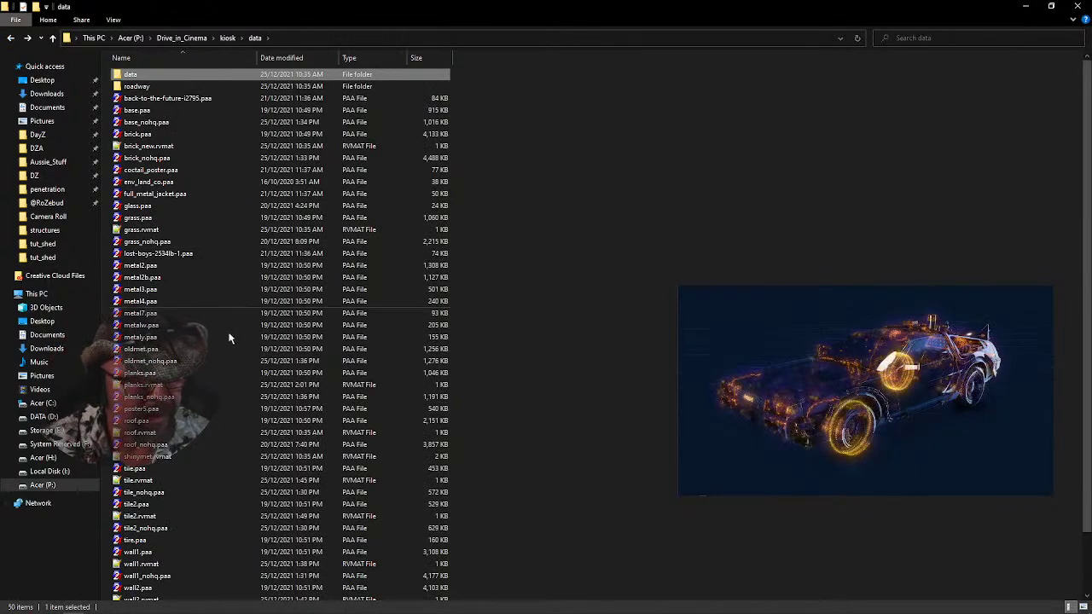
Search the kiosk data folder for "smdi" and copy window_set_smdi.paa
left_click(946, 38)
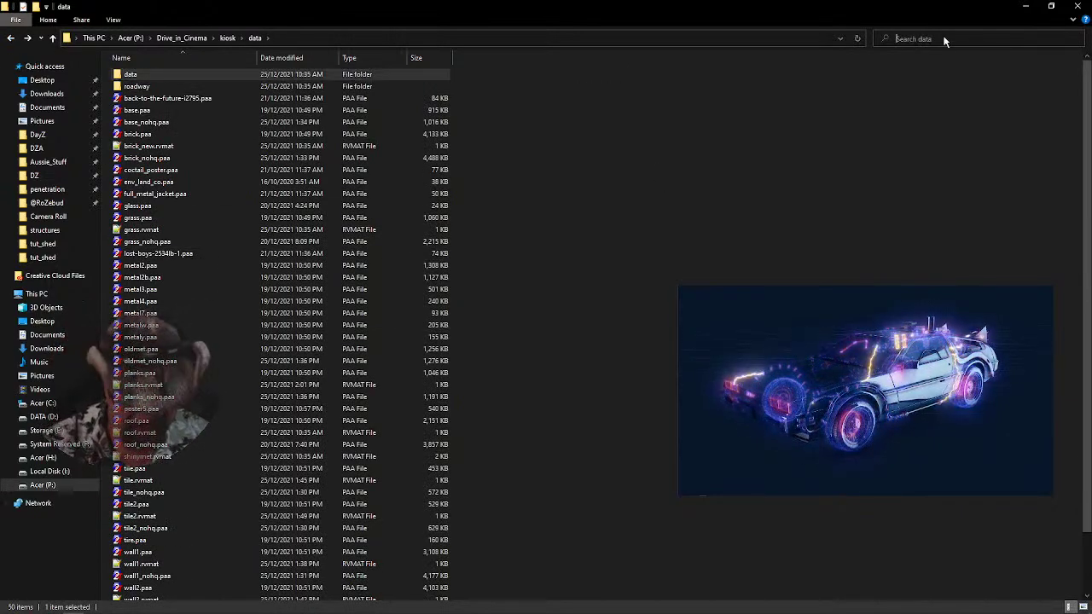
type("smdi")
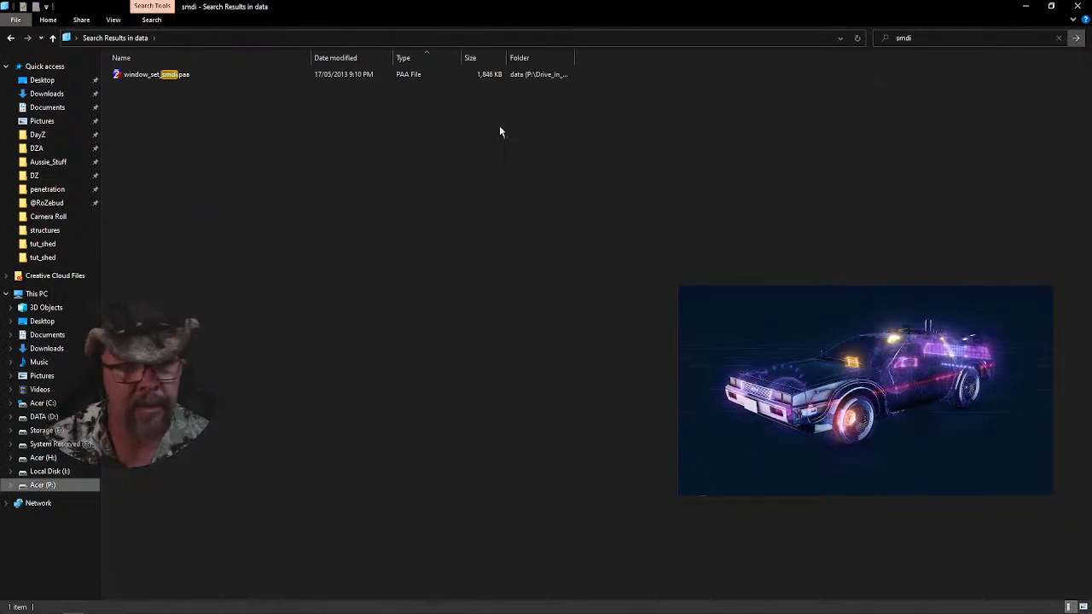
right_click(131, 76)
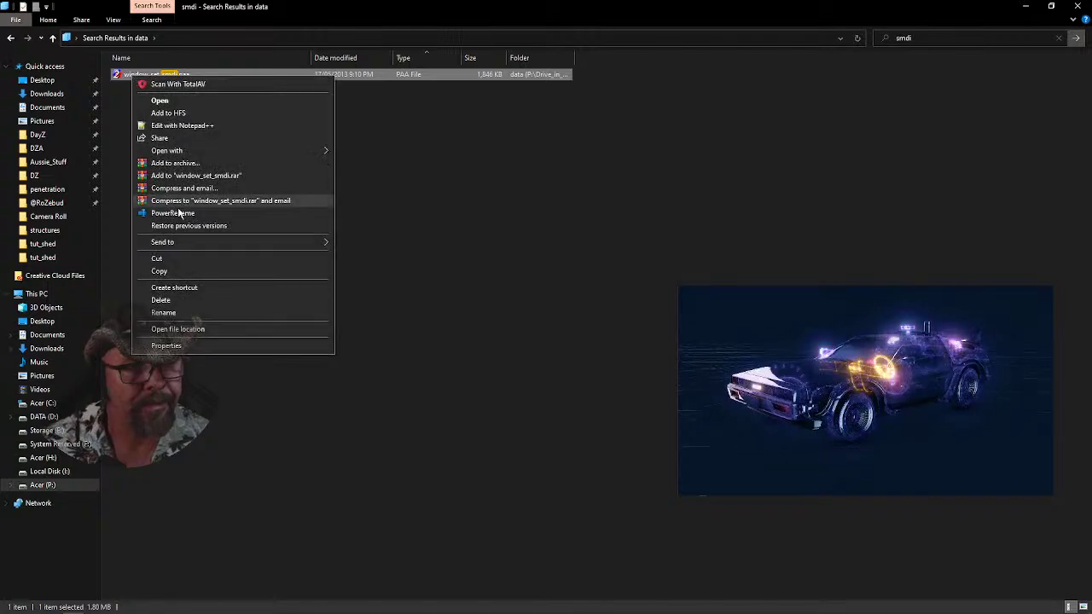
left_click(275, 272)
Paste the copied window_set_smdi.paa into P:\tut\tut_shed\data
left_click(38, 485)
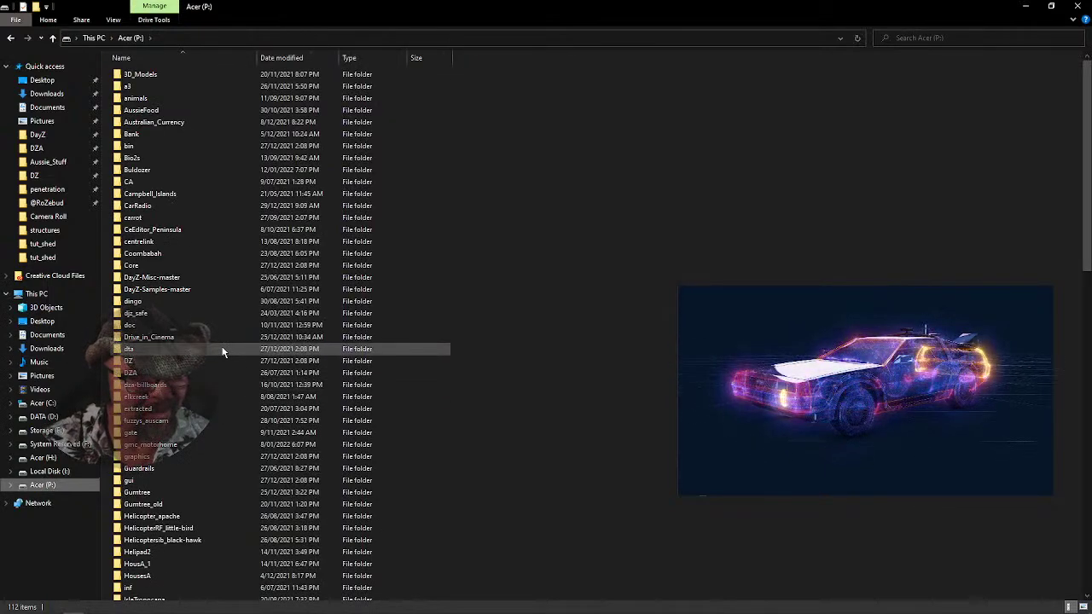
scroll(222, 375, "down", 20)
scroll(221, 345, "down", 6)
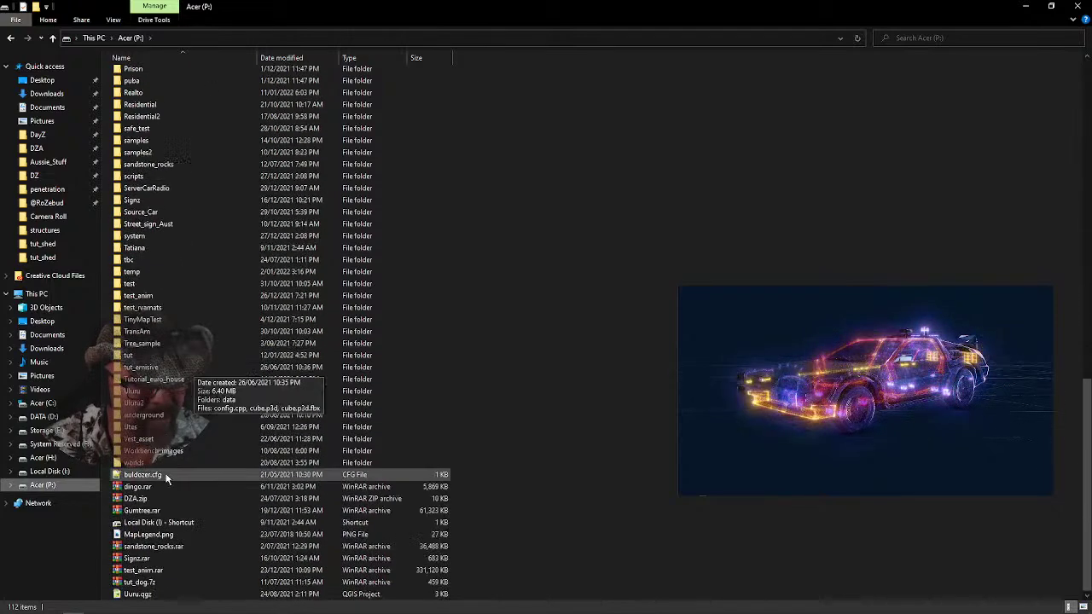
double_click(130, 355)
double_click(137, 98)
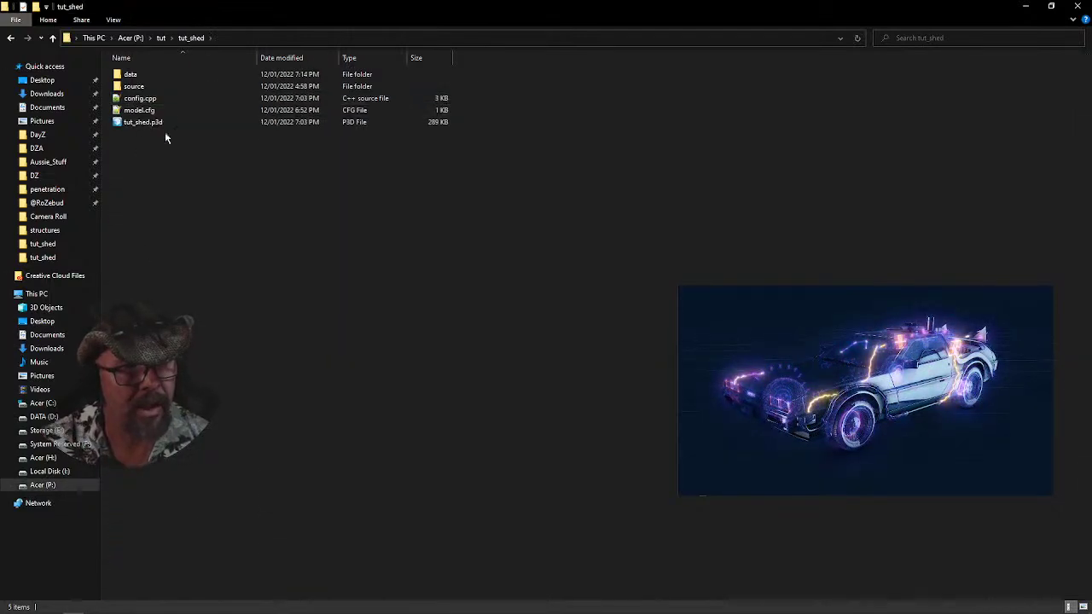
double_click(132, 75)
right_click(299, 349)
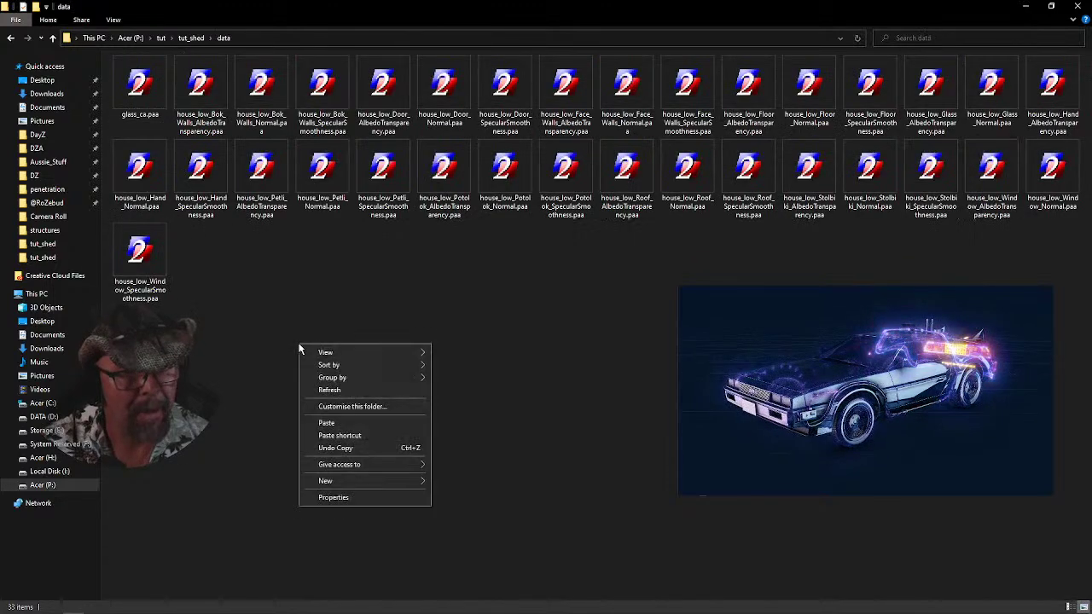
left_click(346, 423)
View the pasted window_set_smdi.paa texture zoomed out, close it and return to Object Builder
double_click(202, 254)
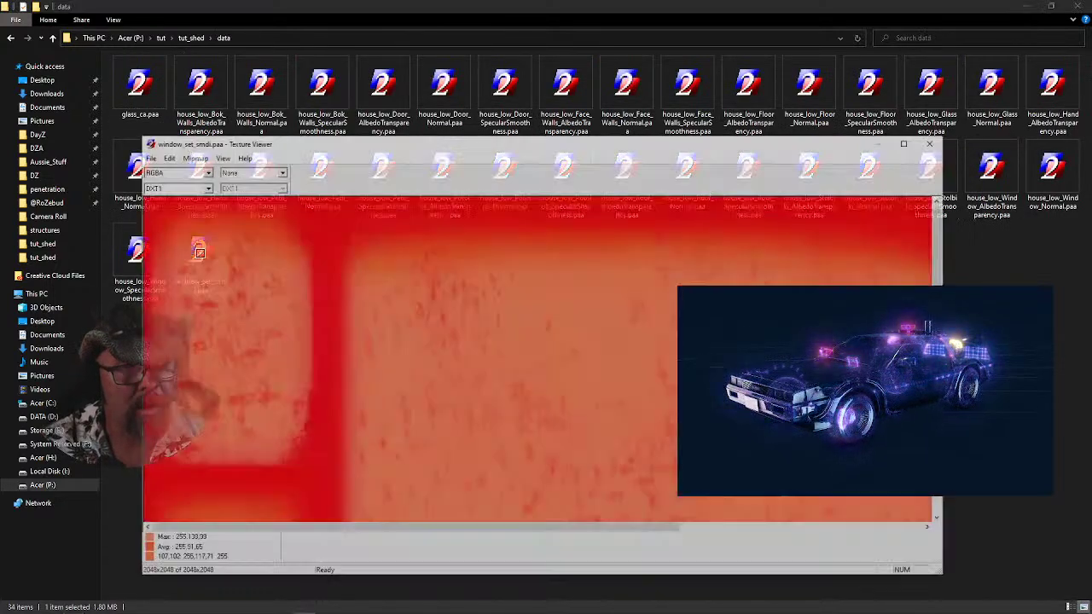
scroll(291, 228, "down", 1)
scroll(291, 227, "up", 1)
scroll(291, 227, "down", 1)
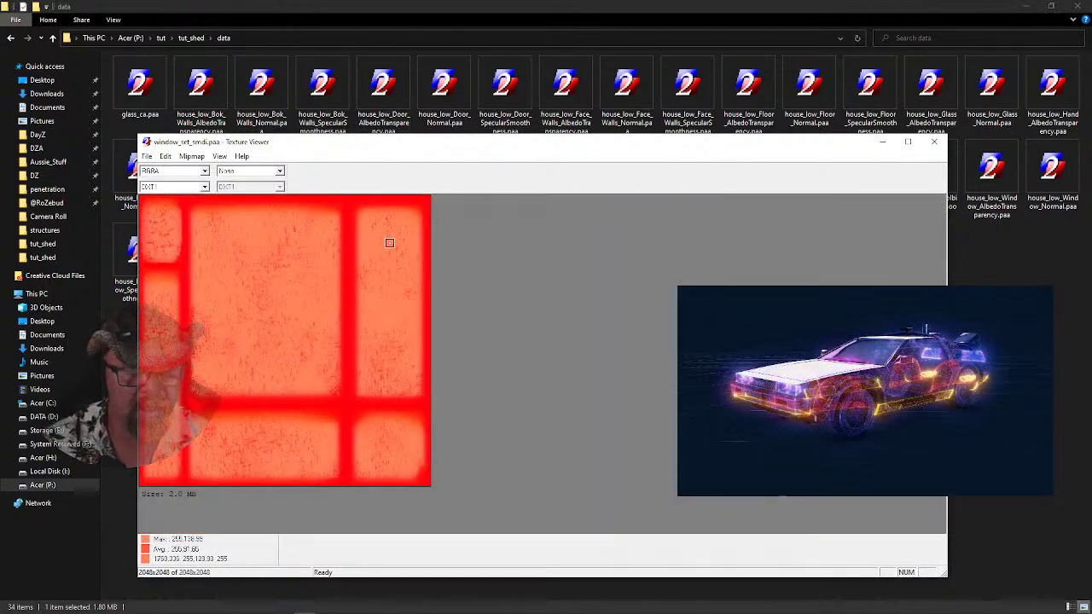
left_click(934, 141)
left_click(1018, 8)
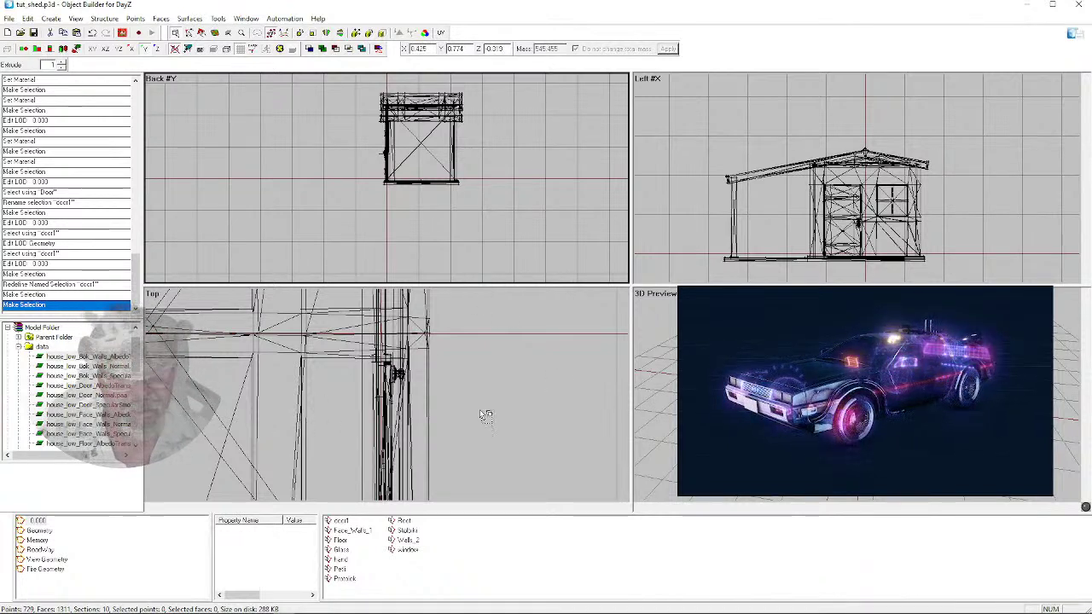
Check the window named selection on the shed, clear it, and examine the shed's window up close in the preview
left_click(406, 550)
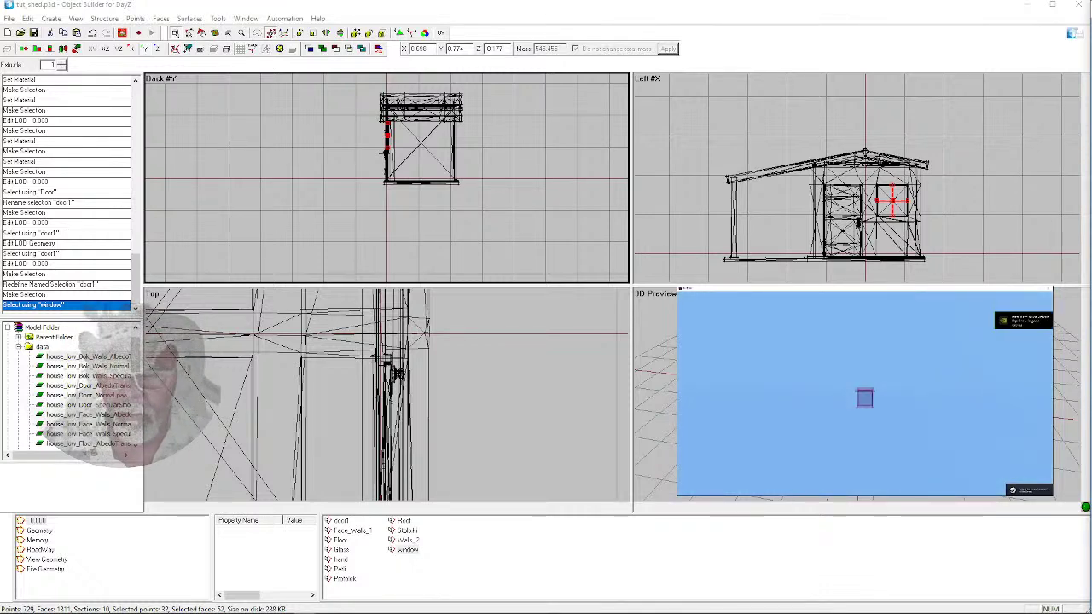
left_click(453, 326)
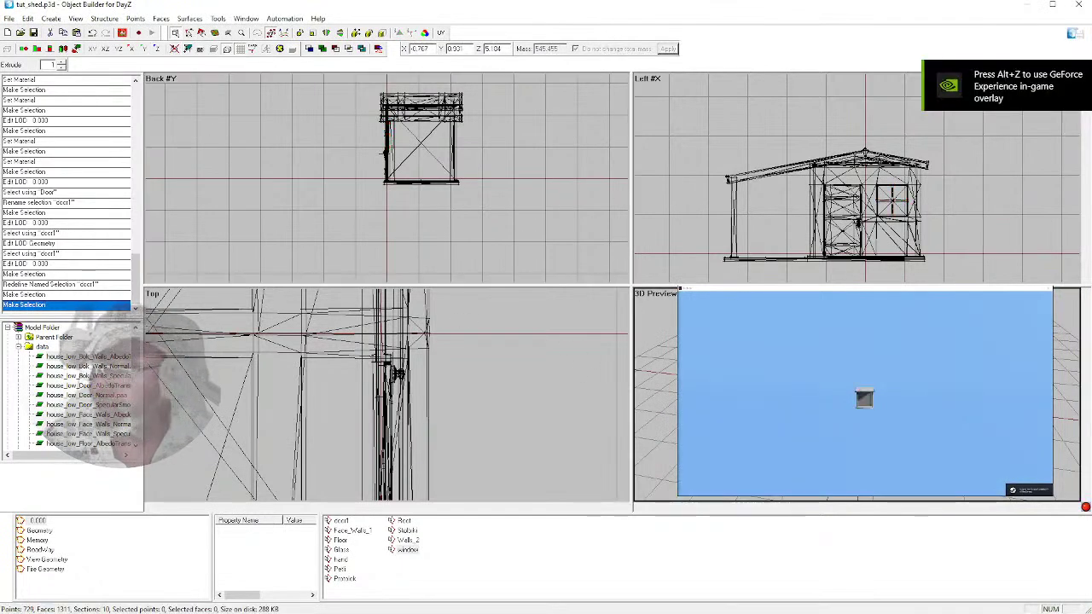
left_click(1033, 357)
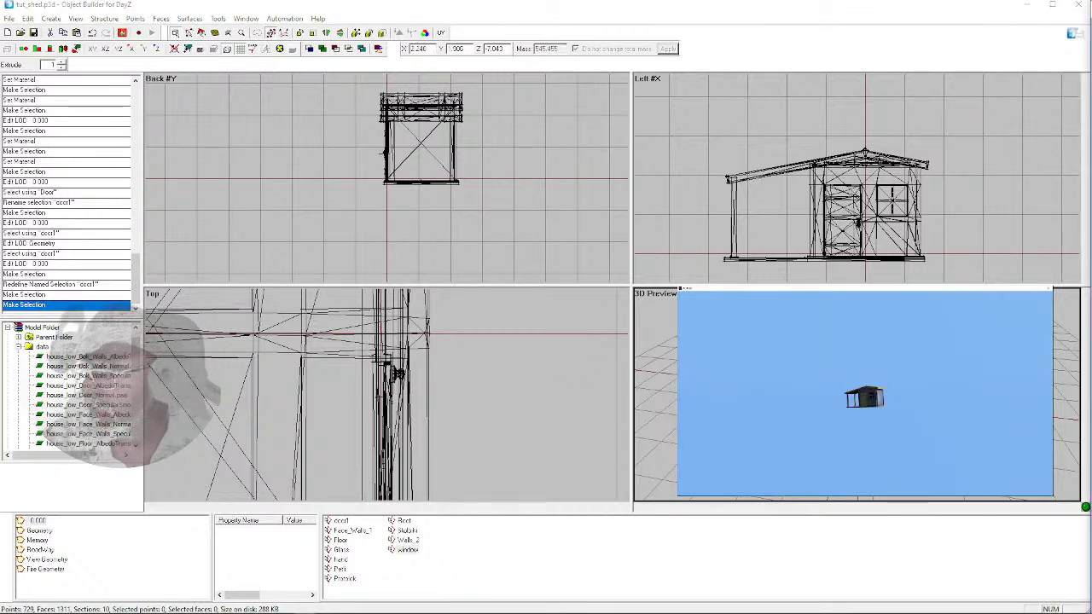
scroll(863, 397, "up", 6)
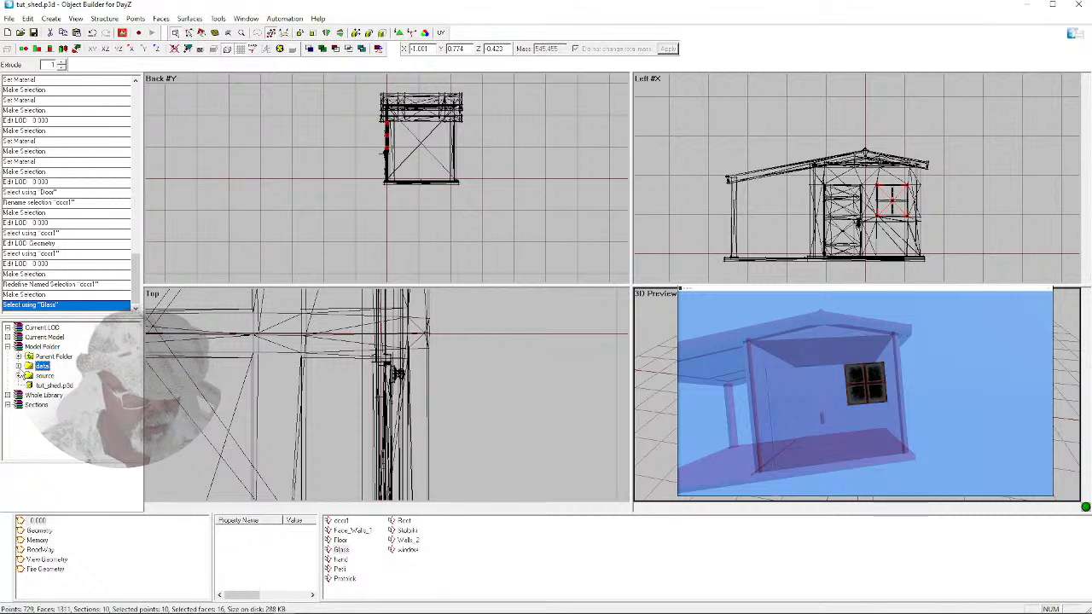
Apply glass_ca.paa from the model's data folder to the Glass selection and check the window in the preview
left_click(18, 366)
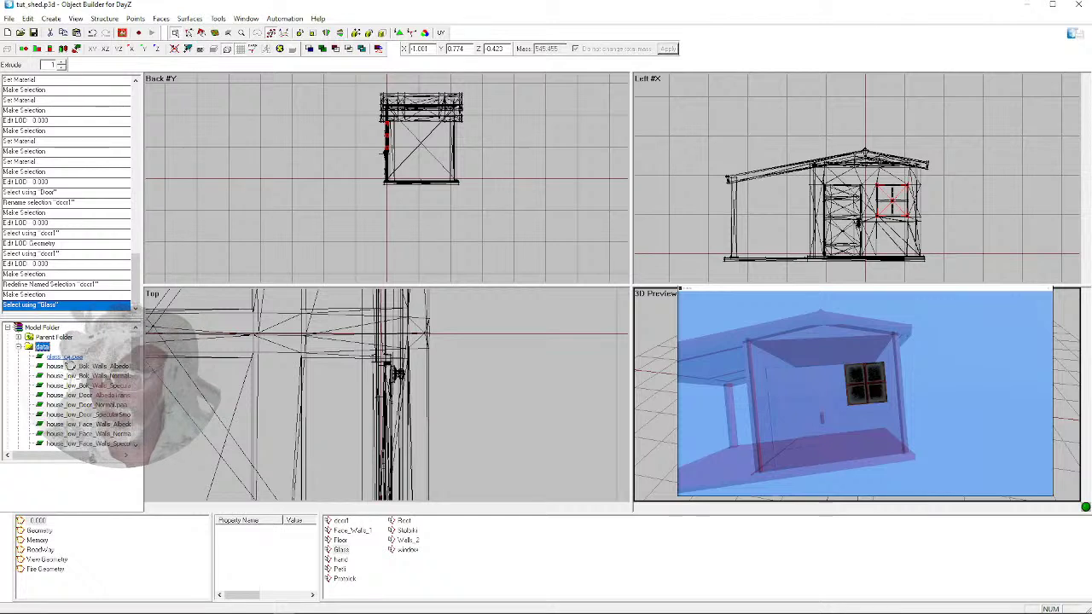
right_click(68, 358)
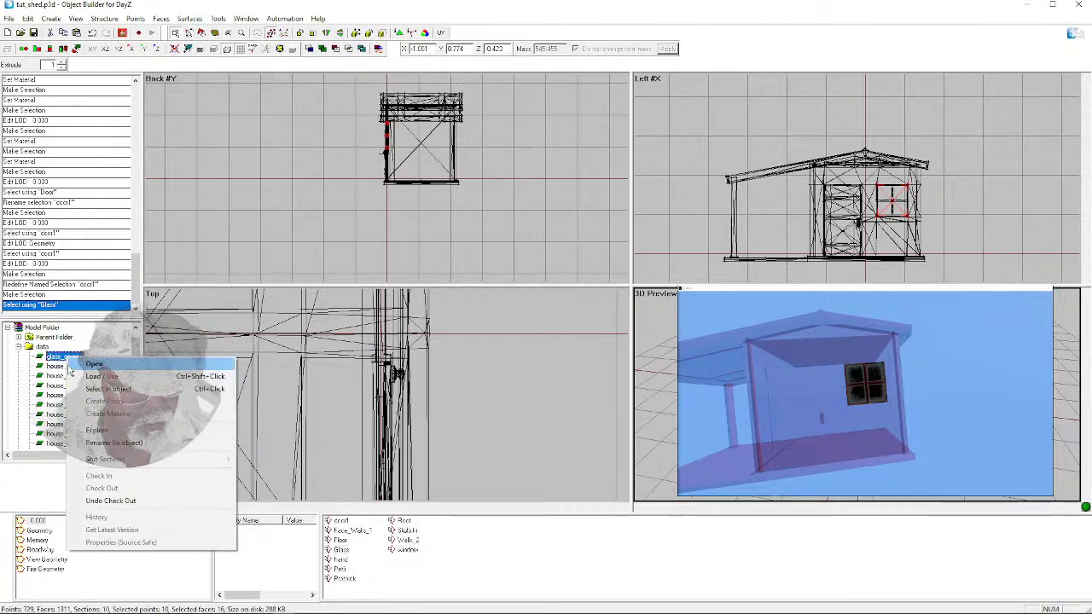
left_click(102, 376)
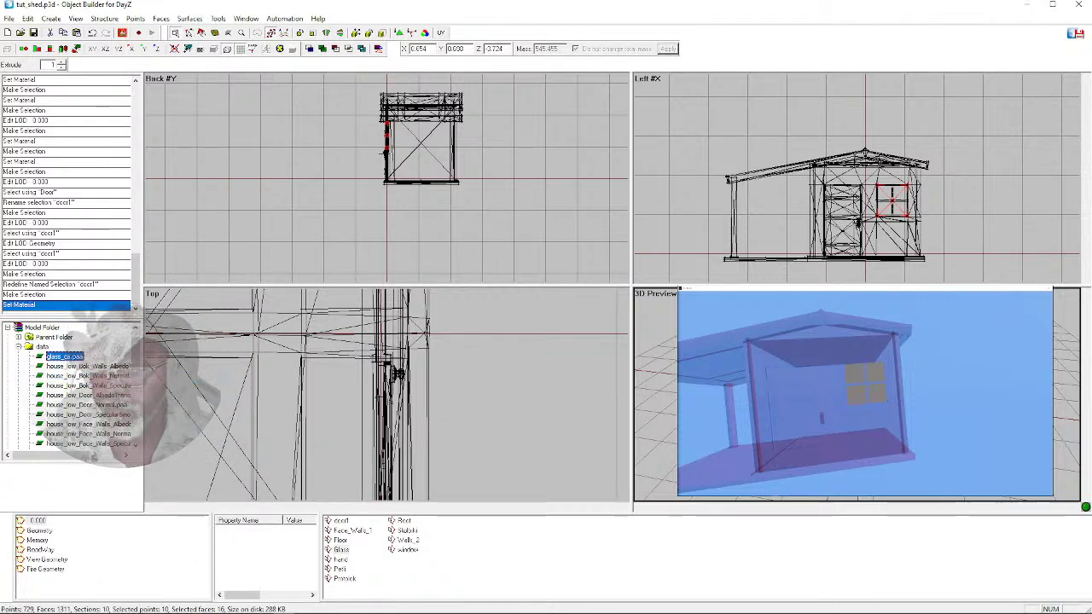
key("alt+Tab")
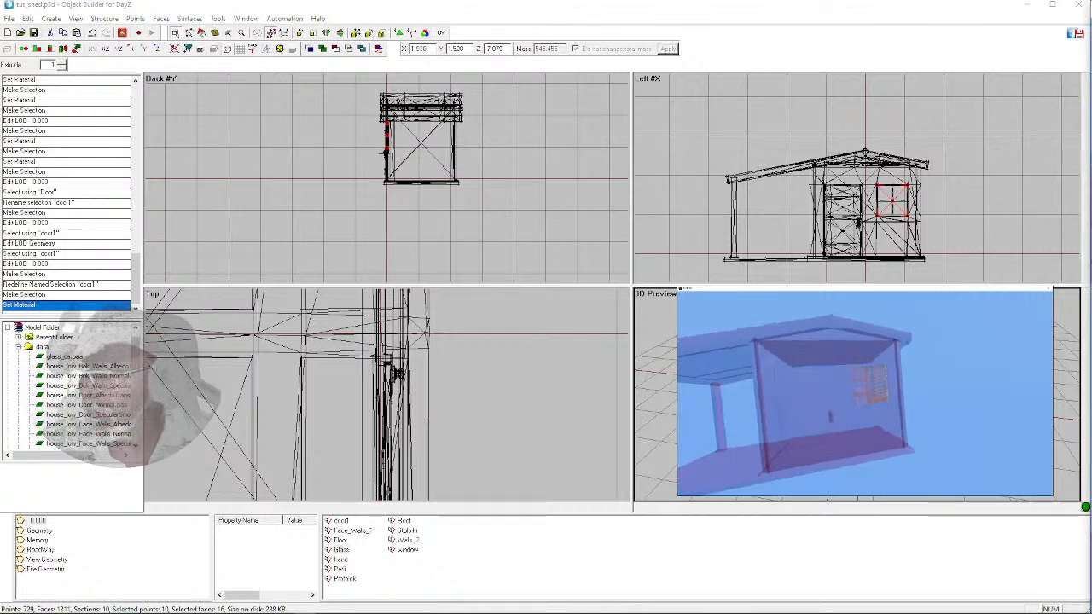